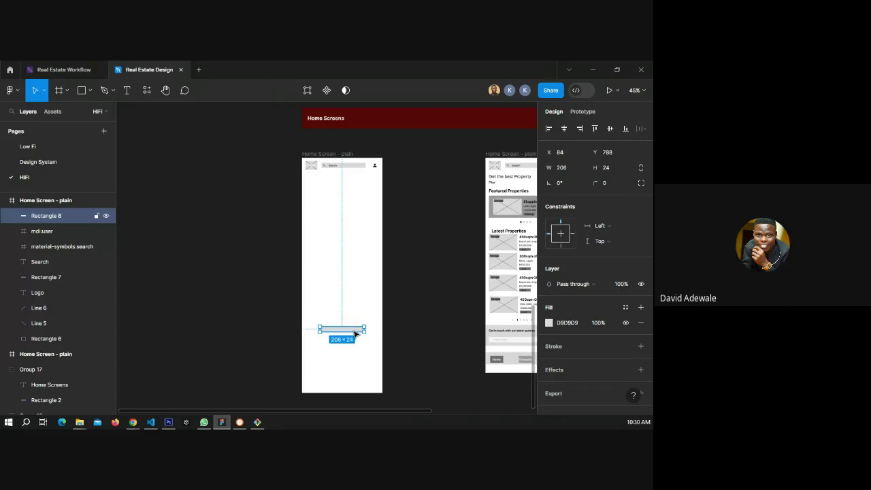
# Look over the HiFi home screen and the Design System page's button styles.
pyautogui.scroll(2, 346, 333)
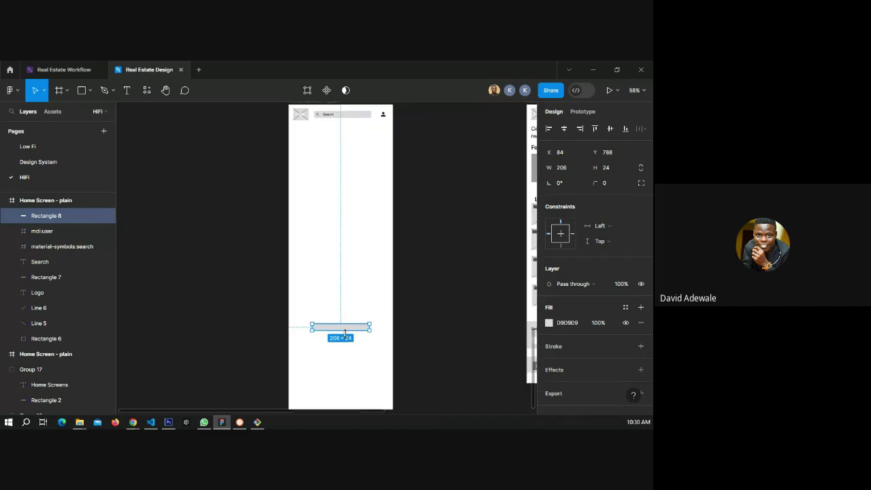
pyautogui.scroll(4, 345, 333)
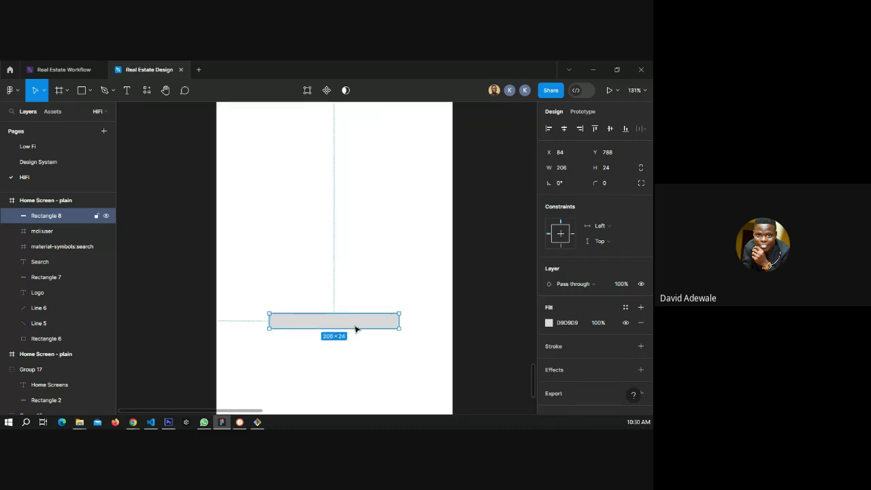
pyautogui.scroll(-5, 356, 328)
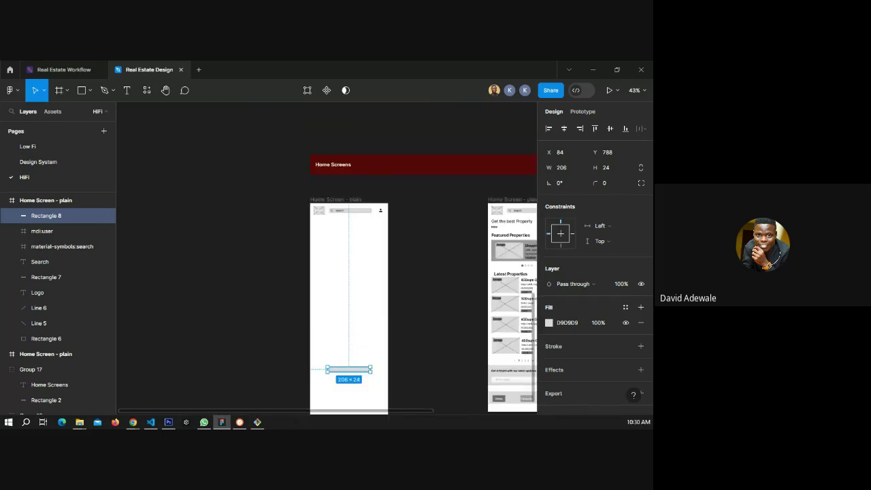
pyautogui.scroll(-1, 367, 311)
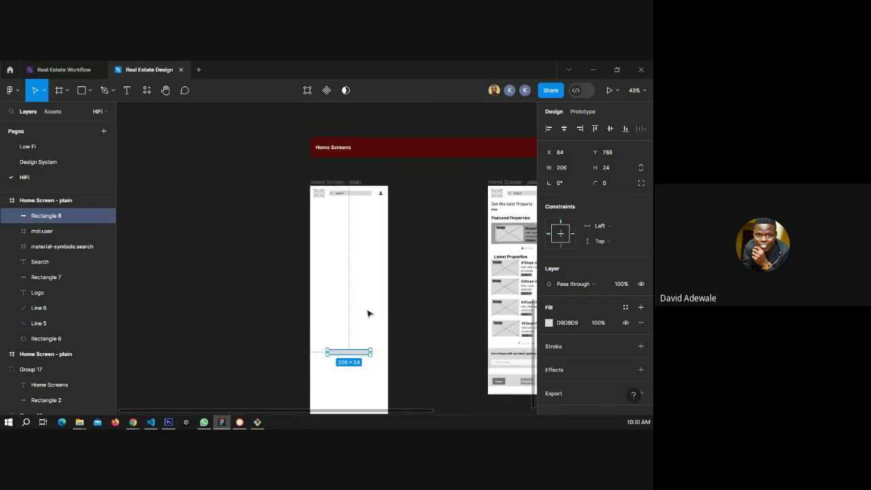
pyautogui.click(401, 287)
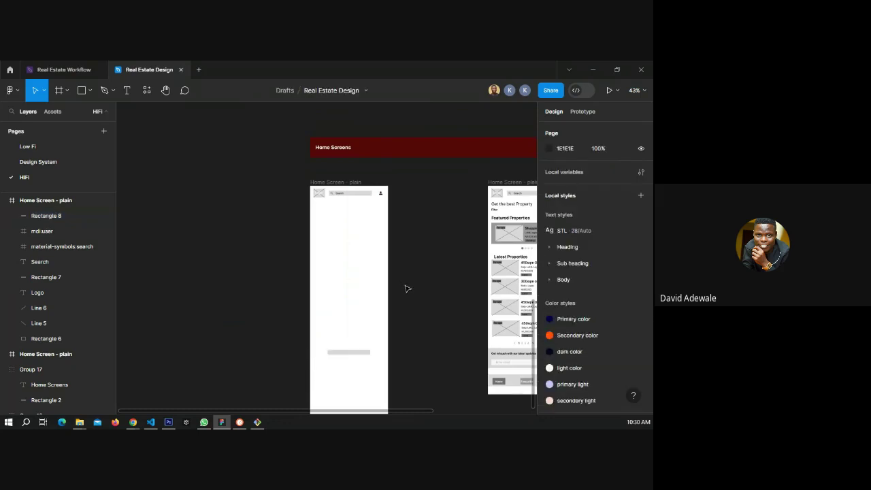
pyautogui.scroll(-1, 407, 288)
pyautogui.scroll(5, 379, 300)
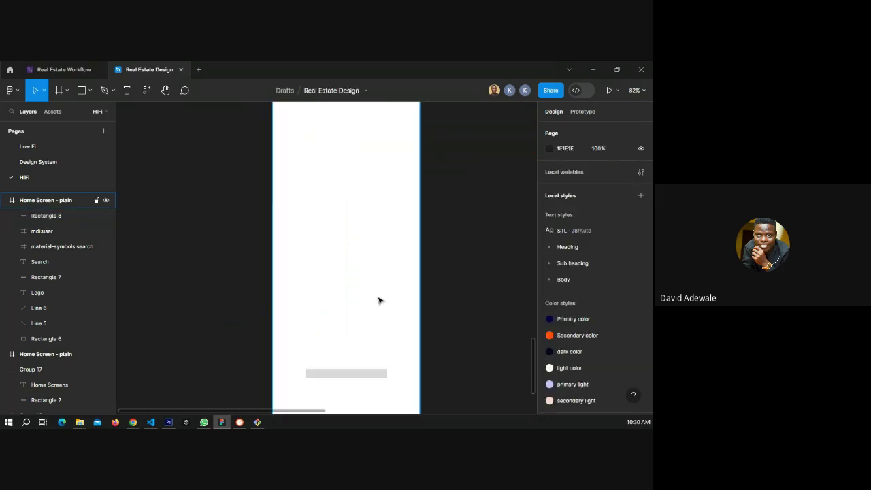
pyautogui.click(65, 162)
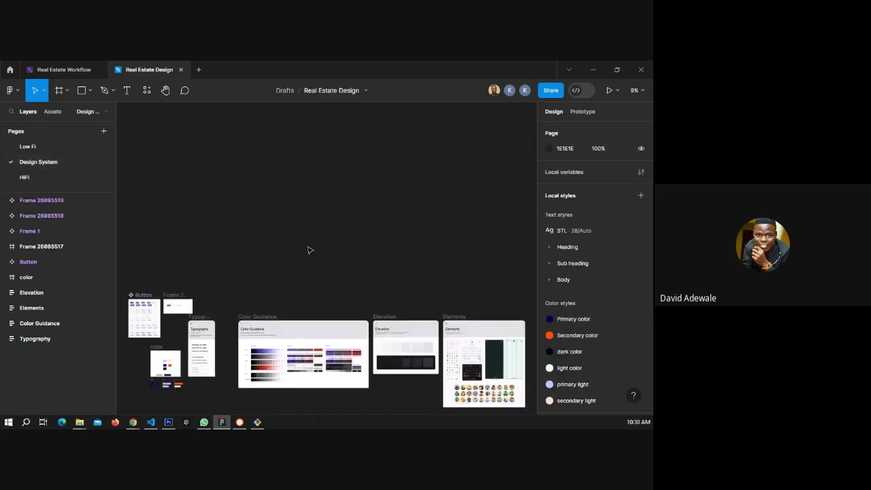
pyautogui.scroll(-3, 308, 250)
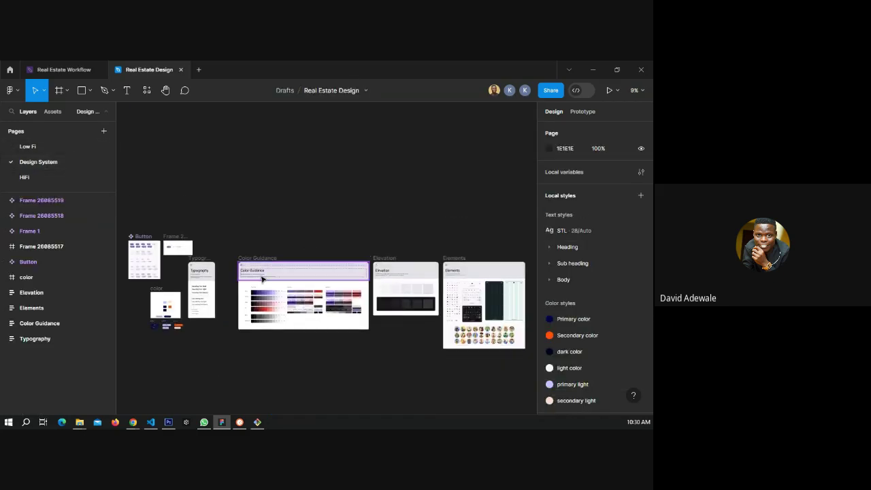
pyautogui.hscroll(3, 239, 216)
pyautogui.scroll(-2, 239, 217)
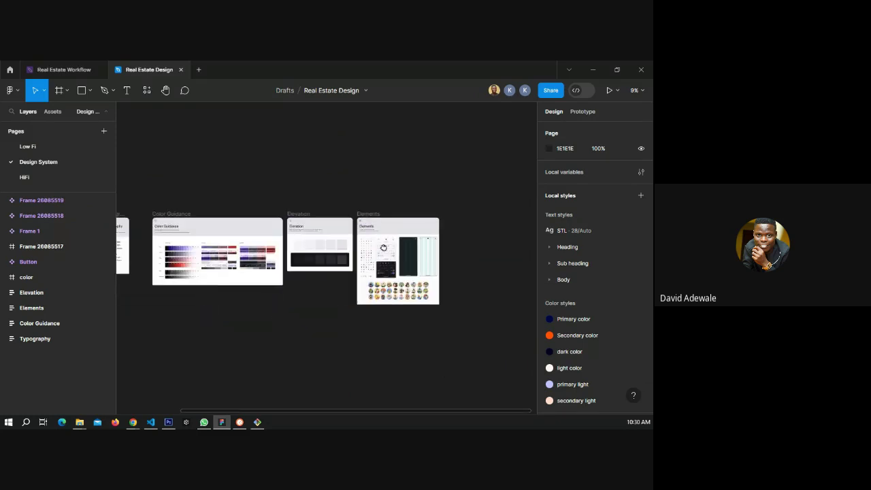
pyautogui.hscroll(-3, 384, 247)
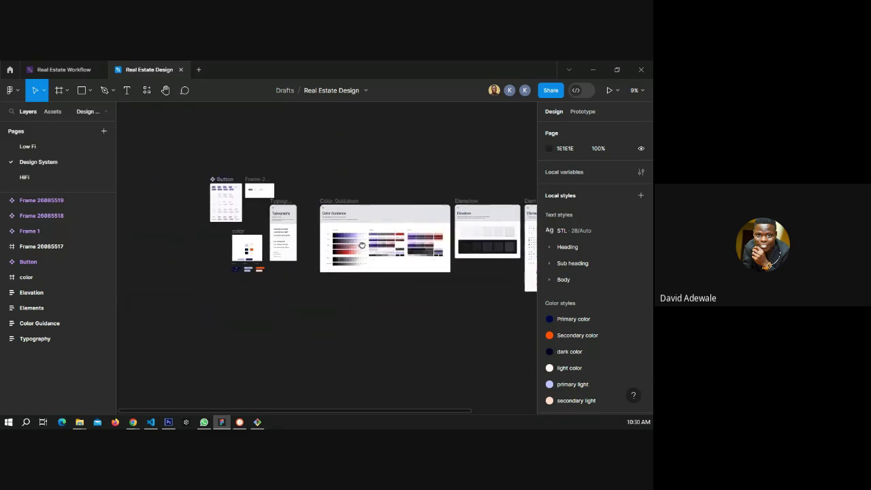
pyautogui.hscroll(-2, 362, 245)
pyautogui.scroll(3, 272, 261)
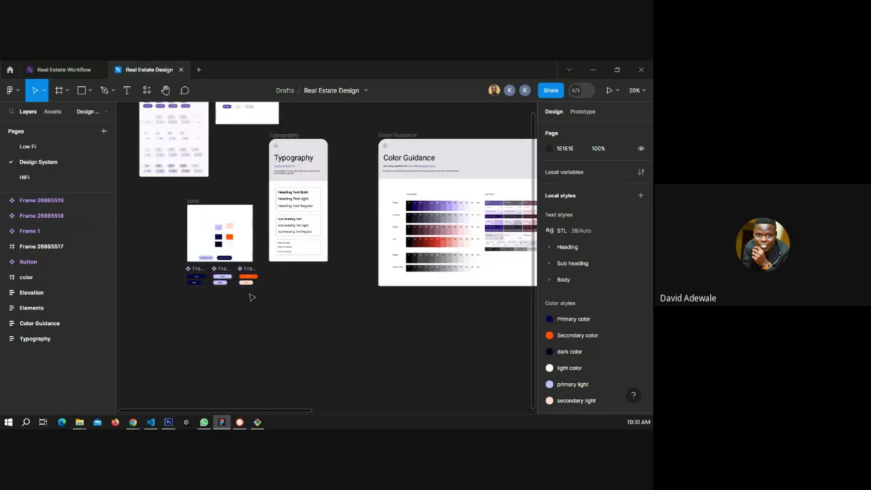
# Copy the Home, Favourite, Profile bottom bar onto the Design System page below the buttons.
pyautogui.click(37, 179)
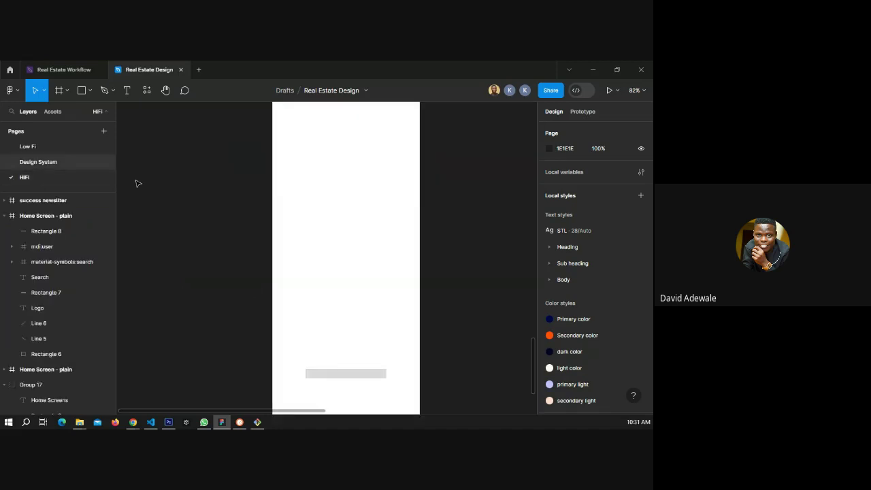
pyautogui.keyDown('ctrl'); pyautogui.scroll(-5, 211, 243); pyautogui.keyUp('ctrl')
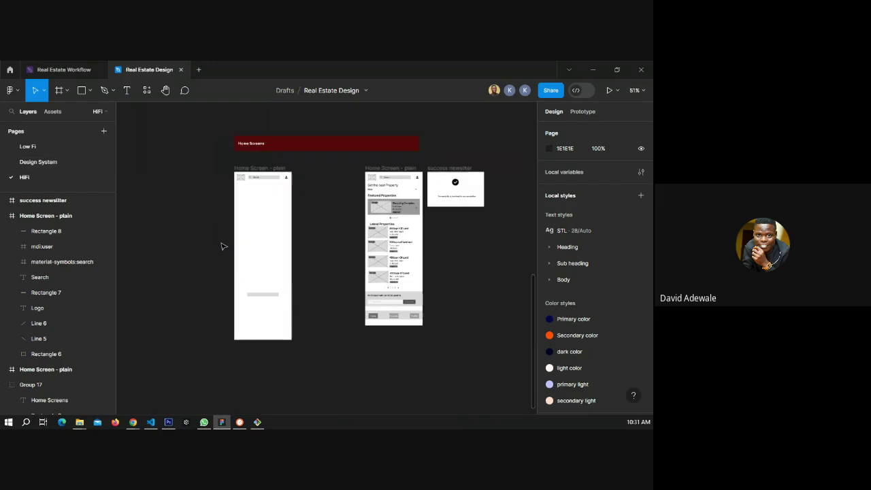
pyautogui.click(405, 319)
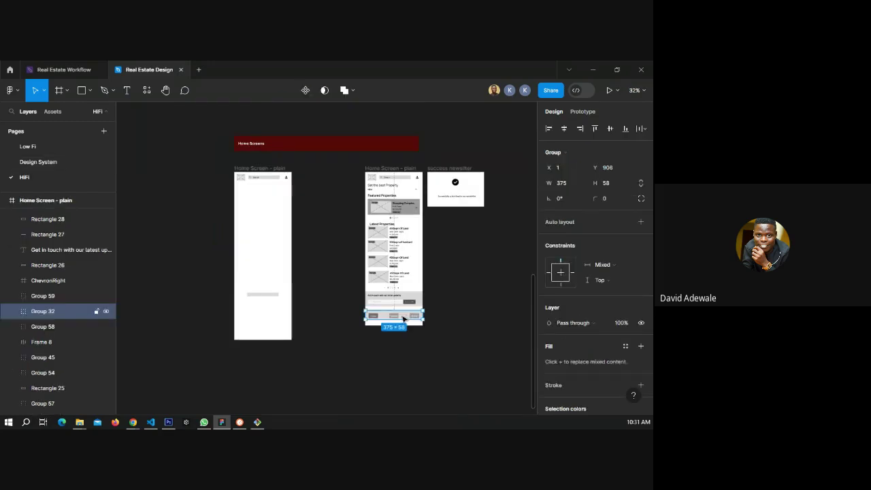
pyautogui.click(61, 163)
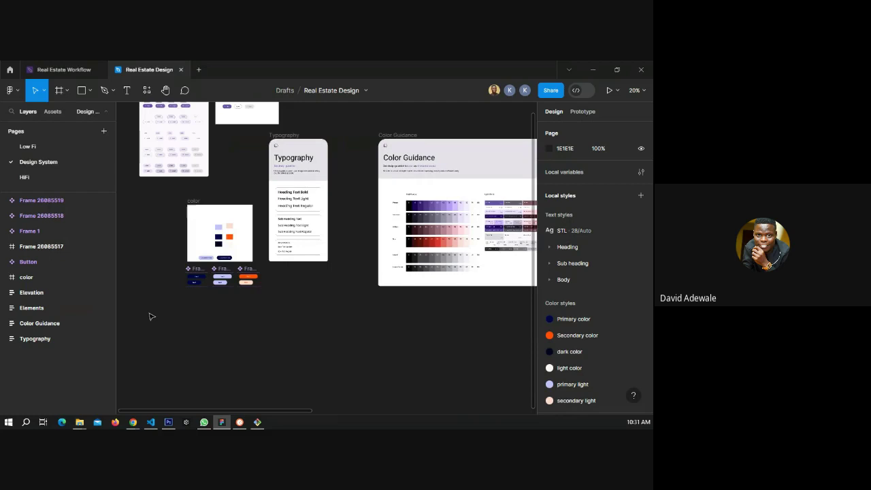
pyautogui.hotkey('ctrl', 'v')
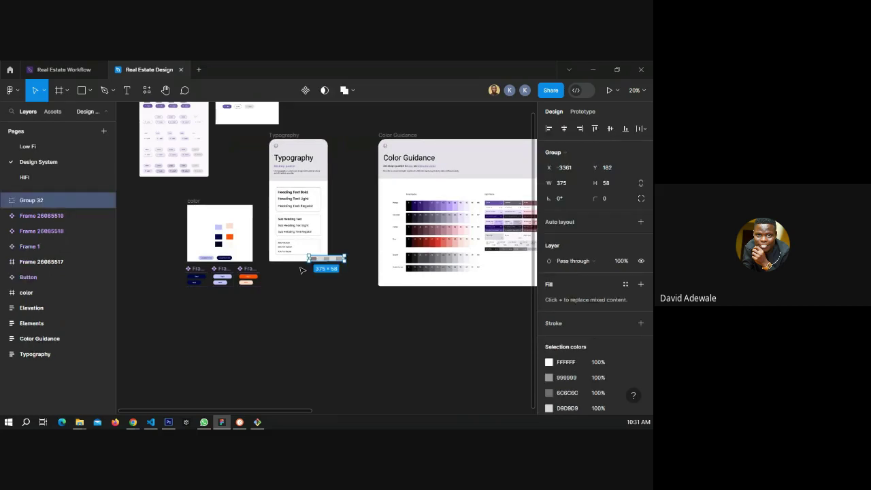
pyautogui.moveTo(326, 261); pyautogui.dragTo(192, 315)
# Check the pasted bar's 375 width and reselect it on the canvas.
pyautogui.keyDown('ctrl'); pyautogui.scroll(5, 204, 319); pyautogui.keyUp('ctrl')
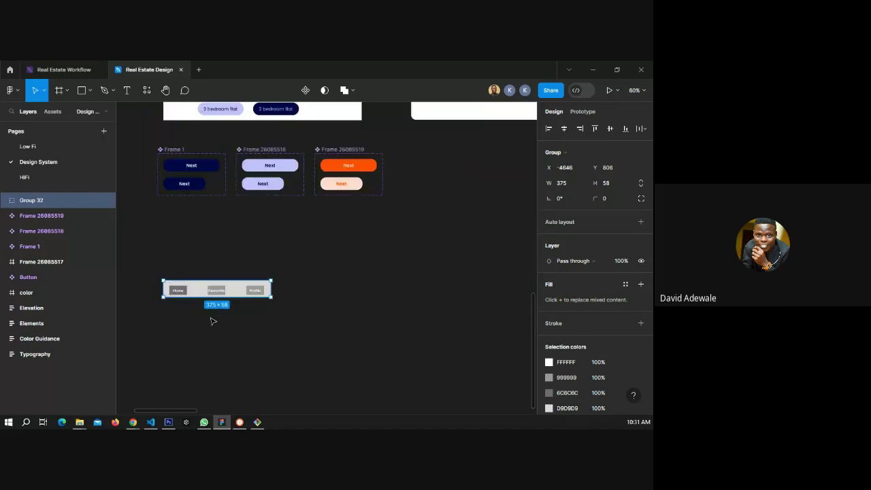
pyautogui.keyDown('ctrl'); pyautogui.scroll(1, 212, 320); pyautogui.keyUp('ctrl')
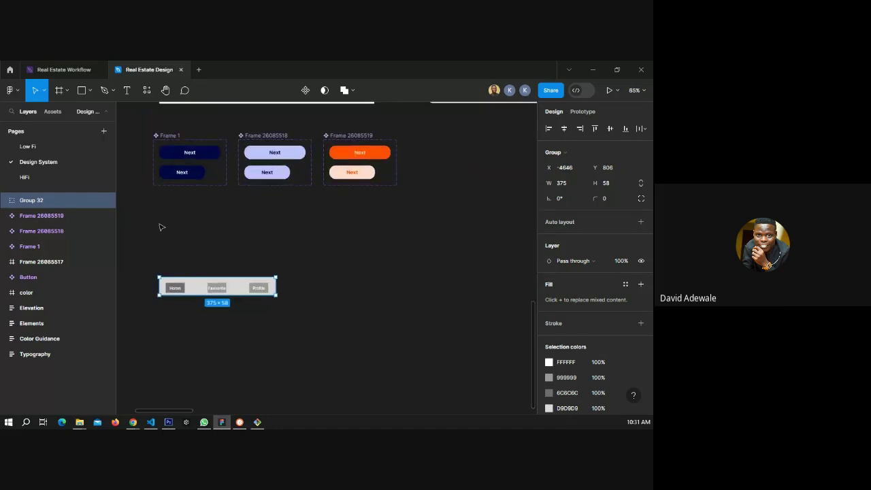
pyautogui.click(560, 183)
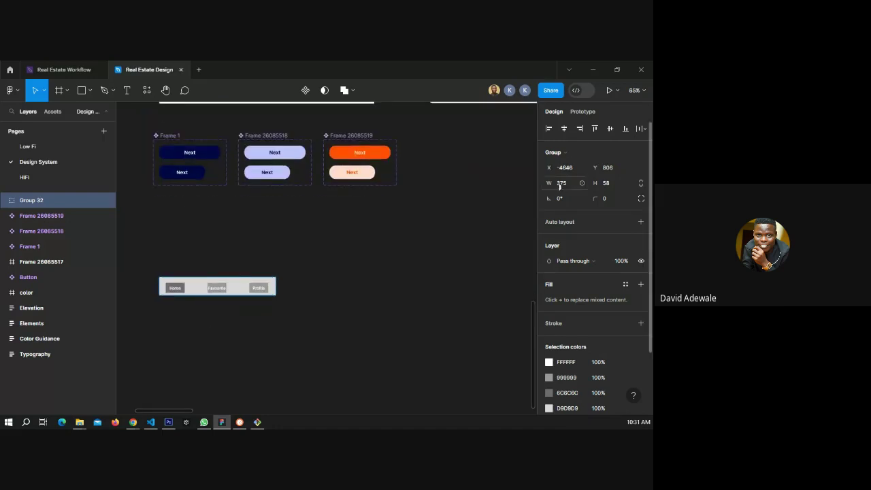
pyautogui.click(180, 288)
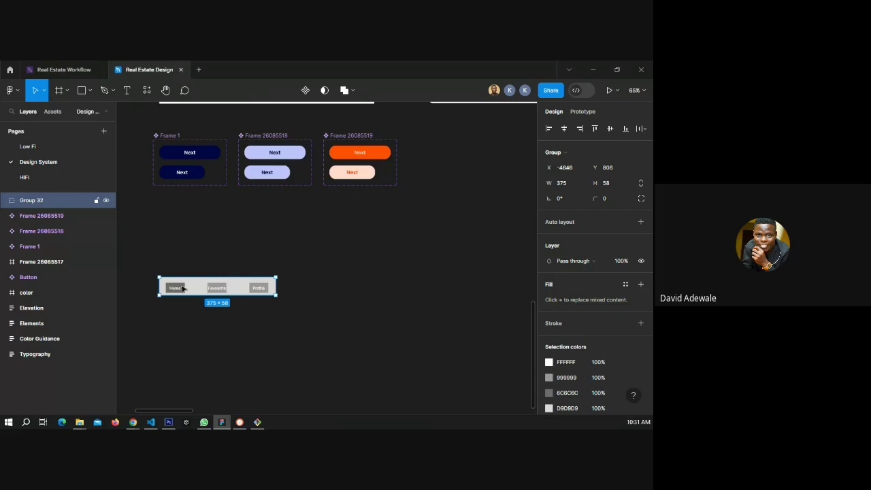
pyautogui.keyDown('ctrl'); pyautogui.scroll(3, 212, 290); pyautogui.keyUp('ctrl')
pyautogui.keyDown('ctrl'); pyautogui.scroll(1, 215, 291); pyautogui.keyUp('ctrl')
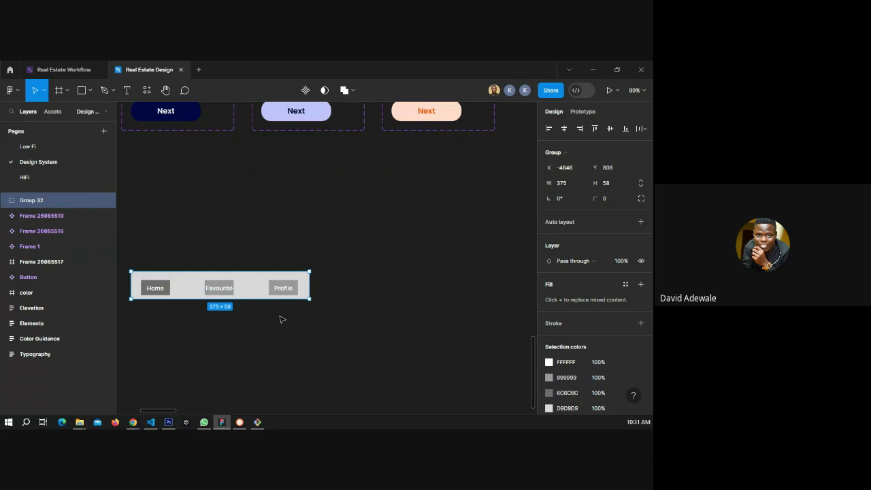
# Draw a frame above the copied bar, set it 375 wide and adjust its height.
pyautogui.click(59, 90)
pyautogui.moveTo(183, 216); pyautogui.dragTo(365, 236)
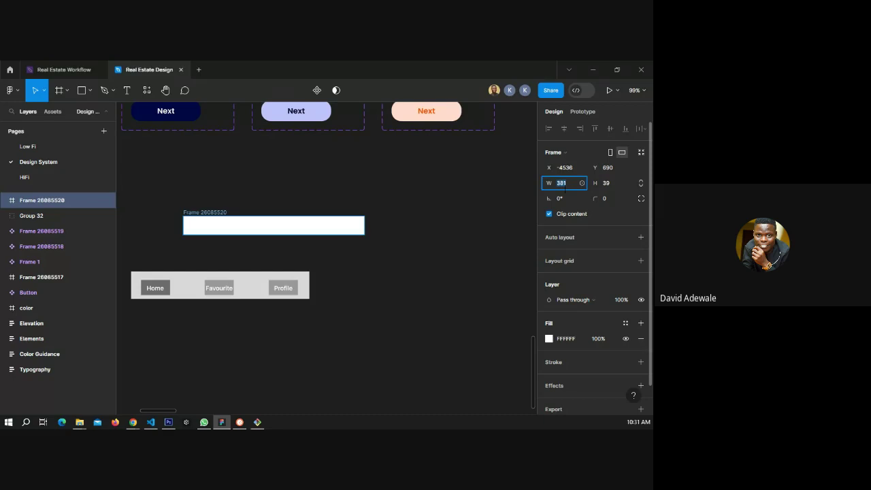
pyautogui.click(564, 186)
pyautogui.write('375')
pyautogui.press('Return')
pyautogui.click(252, 292)
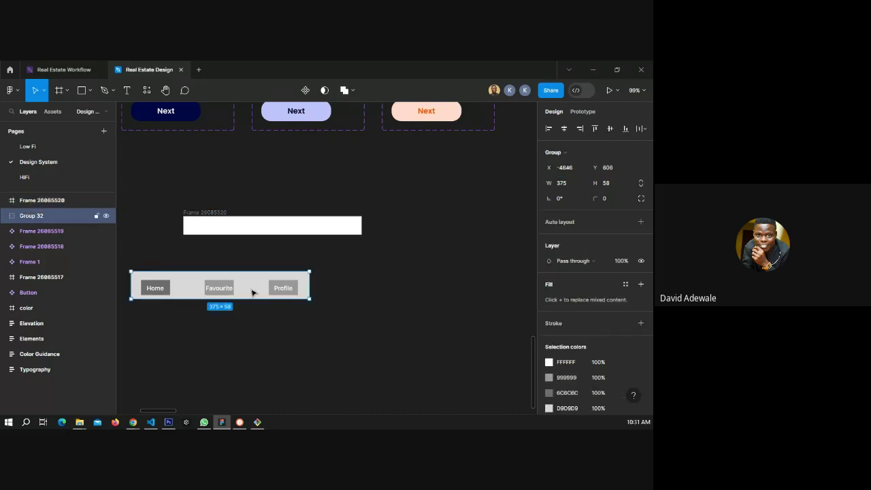
pyautogui.click(278, 224)
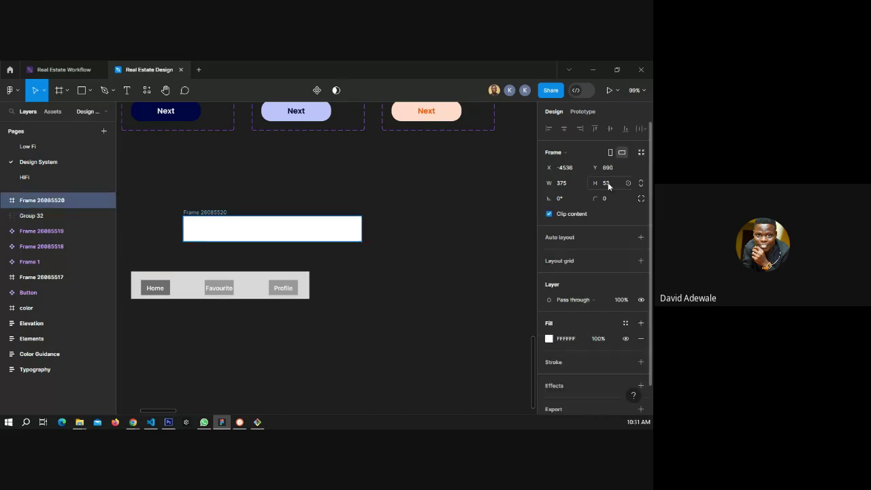
pyautogui.click(601, 184)
pyautogui.write('40')
pyautogui.press('Return')
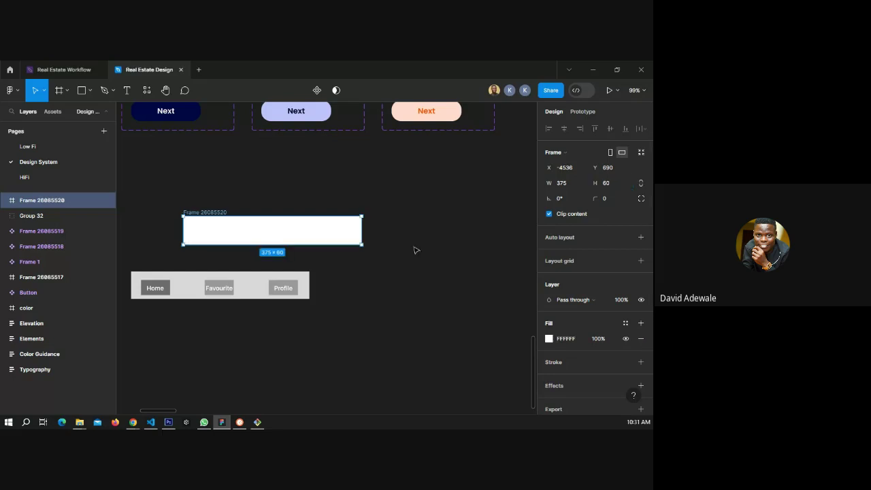
pyautogui.click(419, 245)
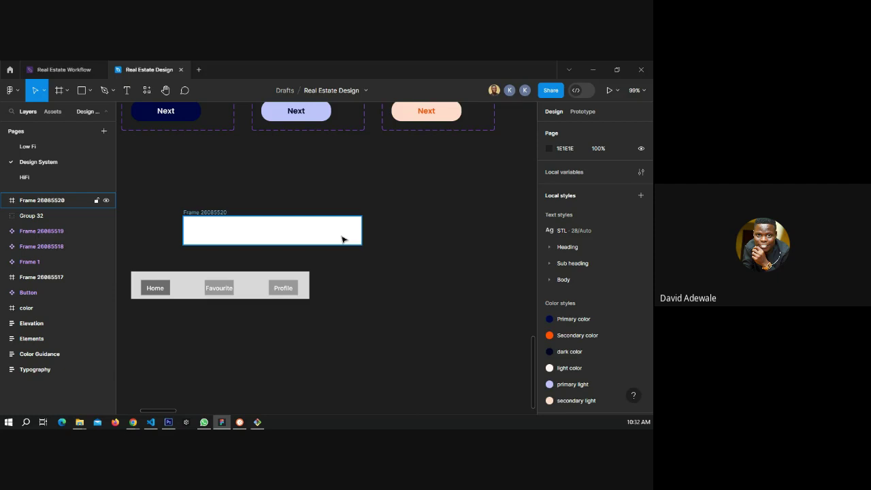
pyautogui.click(210, 200)
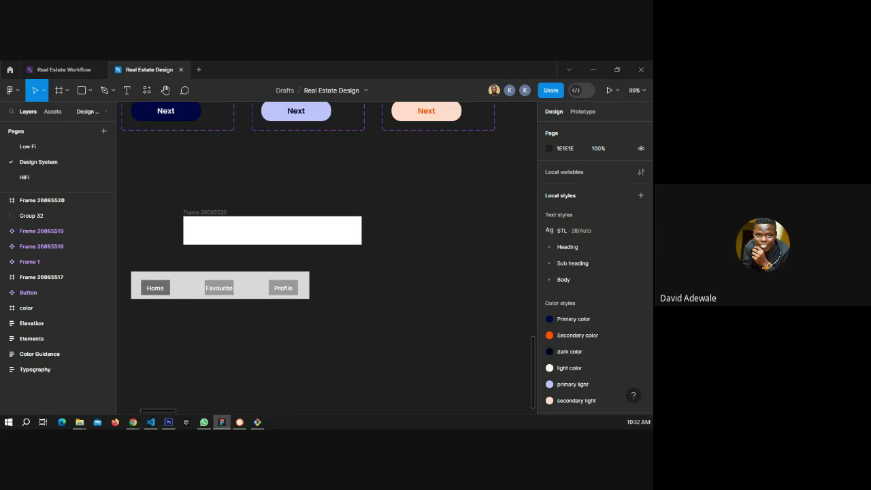
# Place Iconify's iconamoon home-fill icon on the canvas below the bottom bar.
pyautogui.hotkey('ctrl', 'alt', 'p')
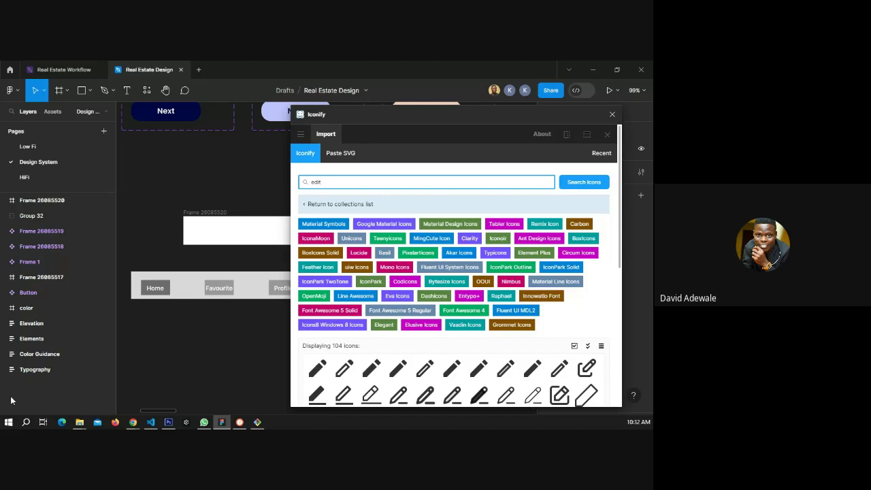
pyautogui.scroll(-2, 398, 302)
pyautogui.scroll(2, 398, 277)
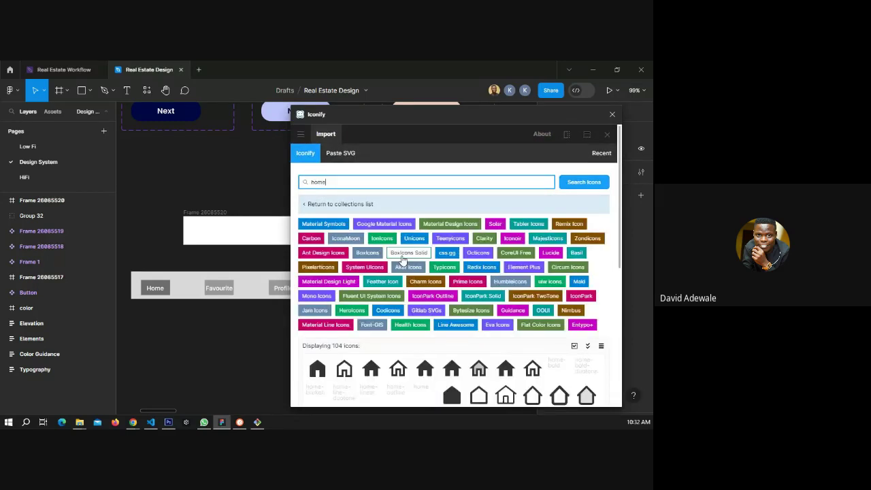
pyautogui.scroll(-3, 415, 261)
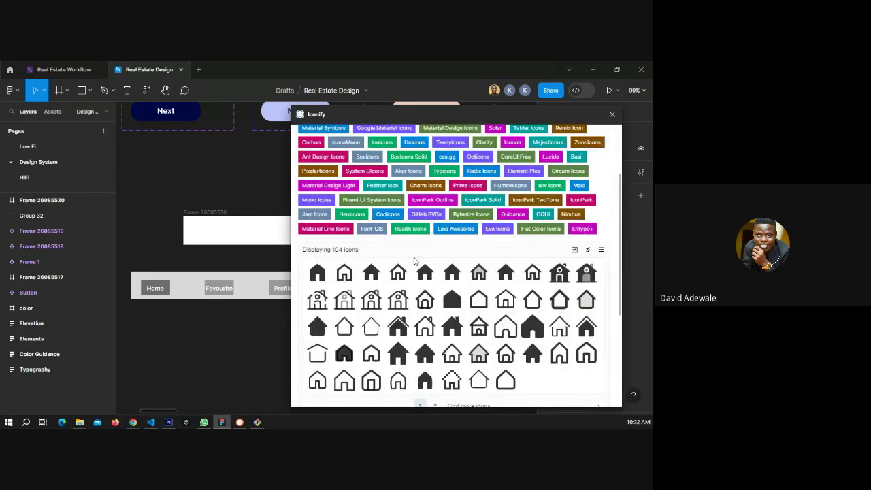
pyautogui.scroll(-1, 414, 261)
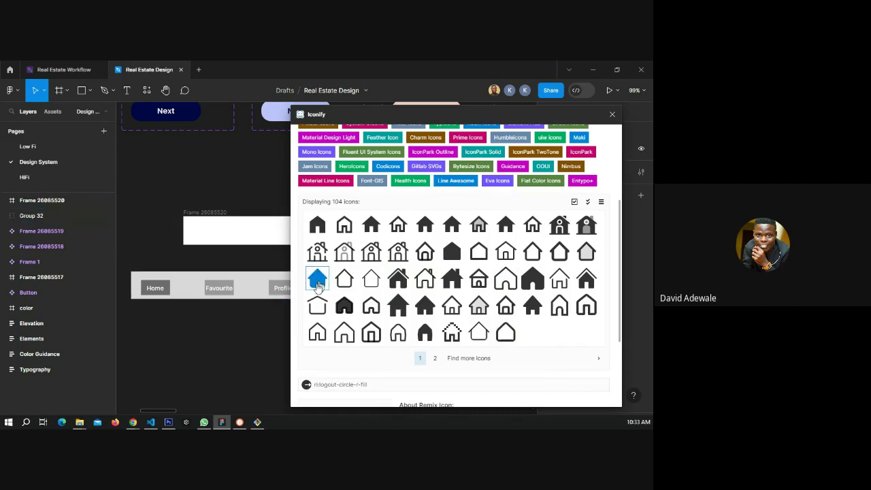
pyautogui.click(317, 285)
pyautogui.moveTo(157, 333); pyautogui.dragTo(155, 331)
# Search Iconify for 'favourite' and place the solar folder-favourite-bookmark icon beside the home icon.
pyautogui.scroll(3, 371, 239)
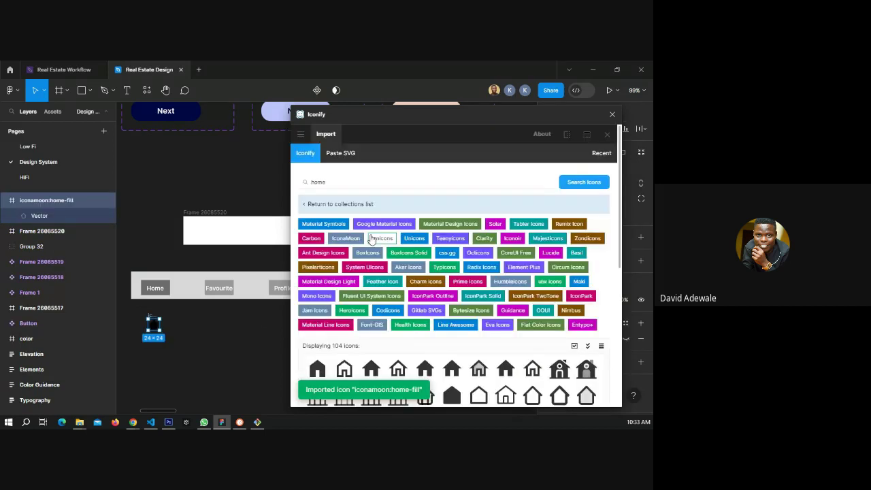
pyautogui.click(334, 183)
pyautogui.hotkey('ctrl', 'a')
pyautogui.write('favourit')
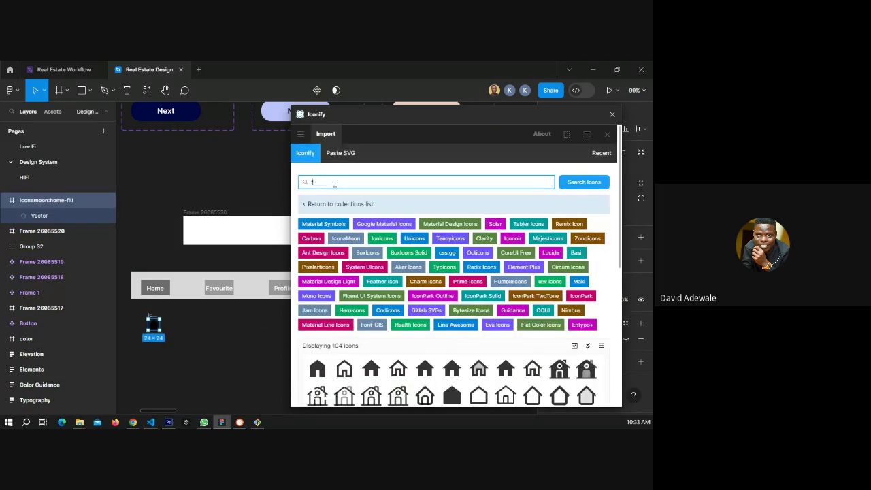
pyautogui.press('Return')
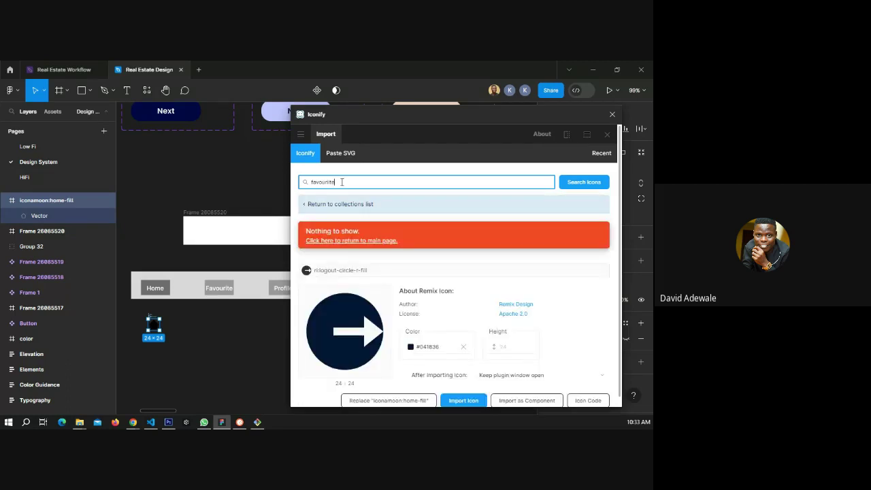
pyautogui.press('BackSpace')
pyautogui.press('BackSpace')
pyautogui.write('te')
pyautogui.press('Return')
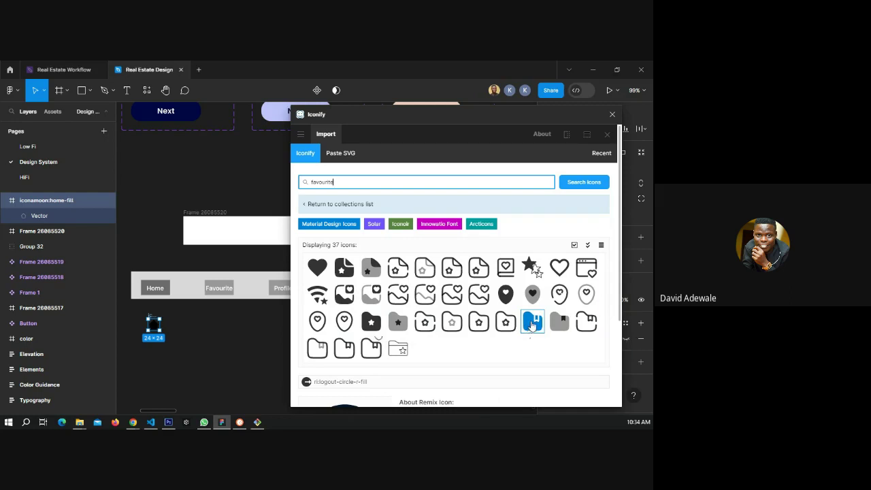
pyautogui.moveTo(532, 324); pyautogui.dragTo(194, 329)
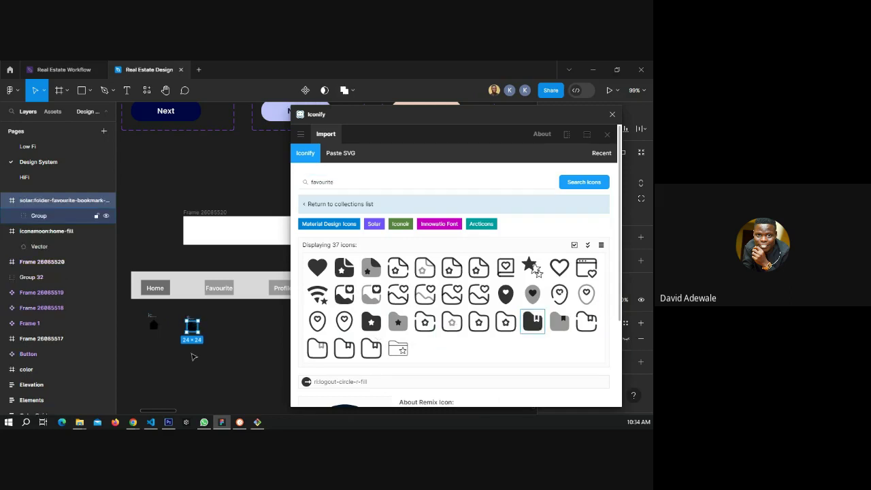
pyautogui.click(344, 184)
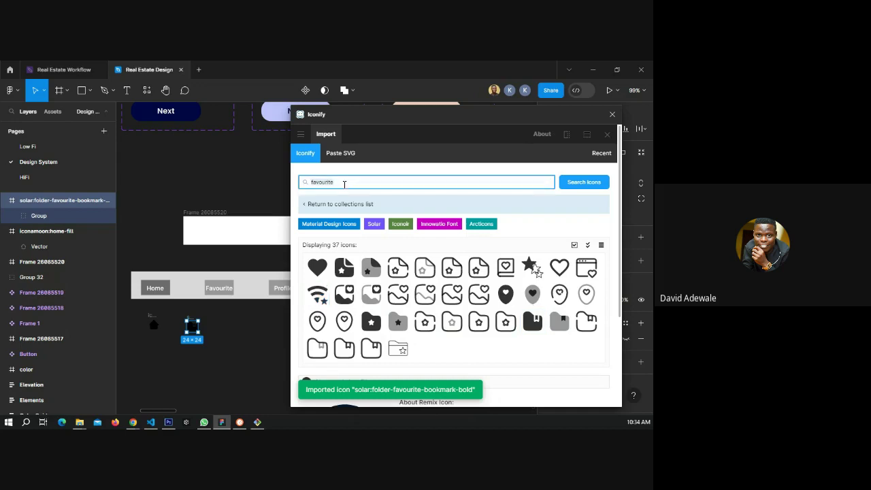
# Search 'profile', place the iconamoon:profile-fill icon on the canvas, and close Iconify.
pyautogui.write('pro')
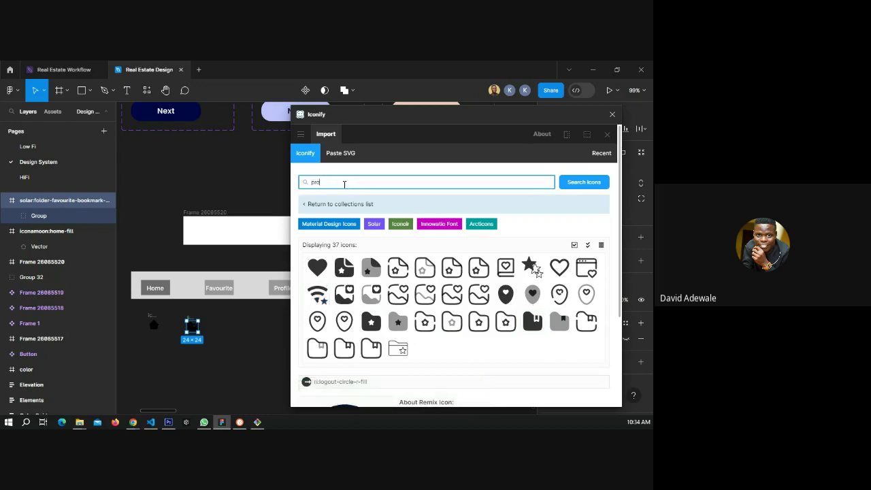
pyautogui.write('file')
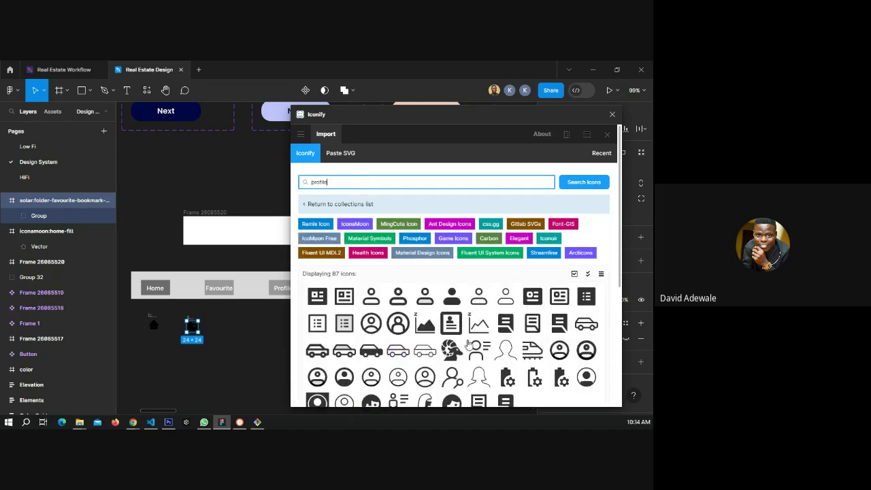
pyautogui.scroll(-1, 479, 334)
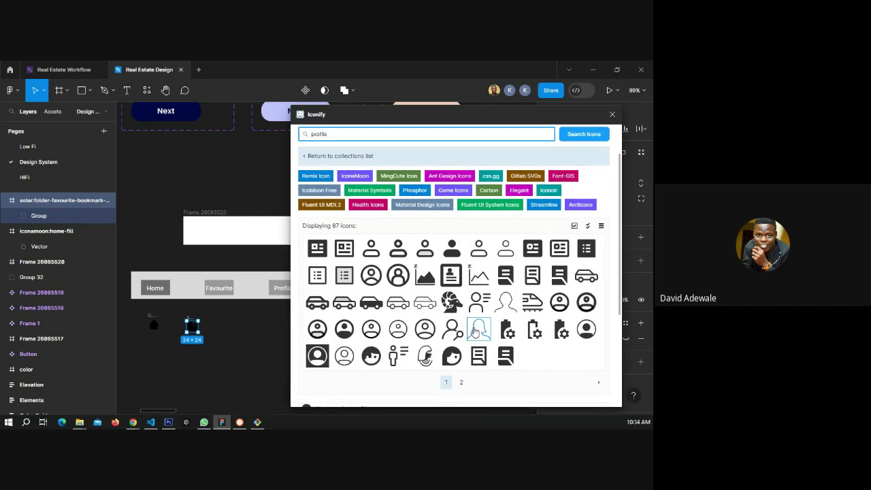
pyautogui.scroll(-2, 476, 330)
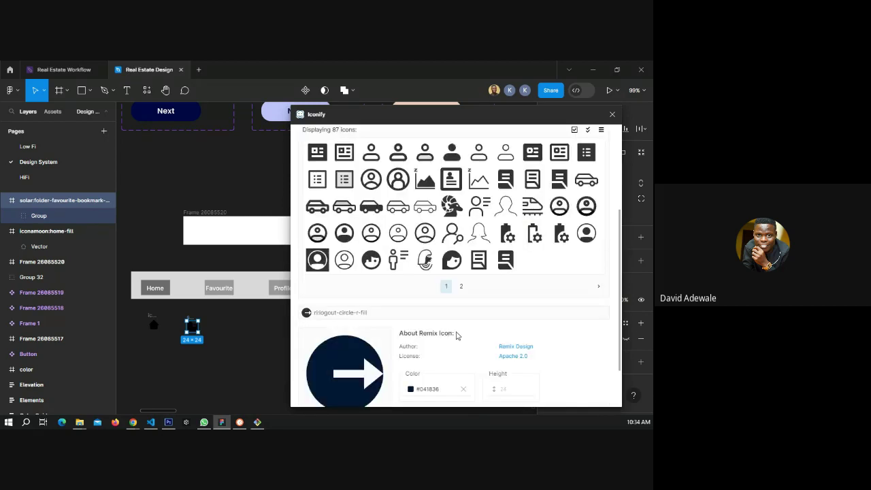
pyautogui.click(460, 287)
pyautogui.scroll(1, 408, 301)
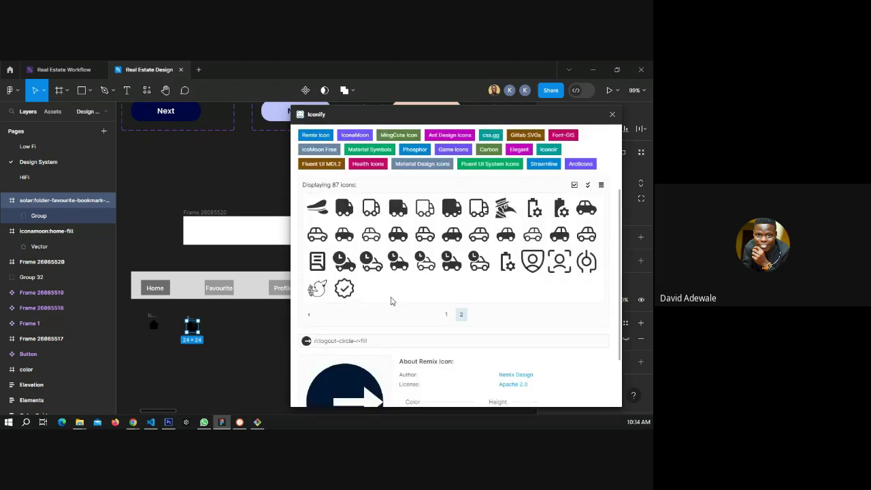
pyautogui.scroll(1, 390, 300)
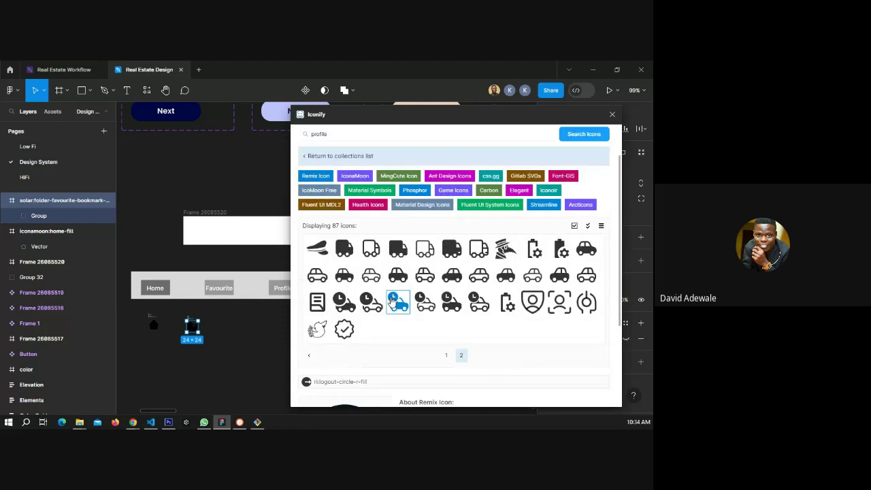
pyautogui.click(447, 356)
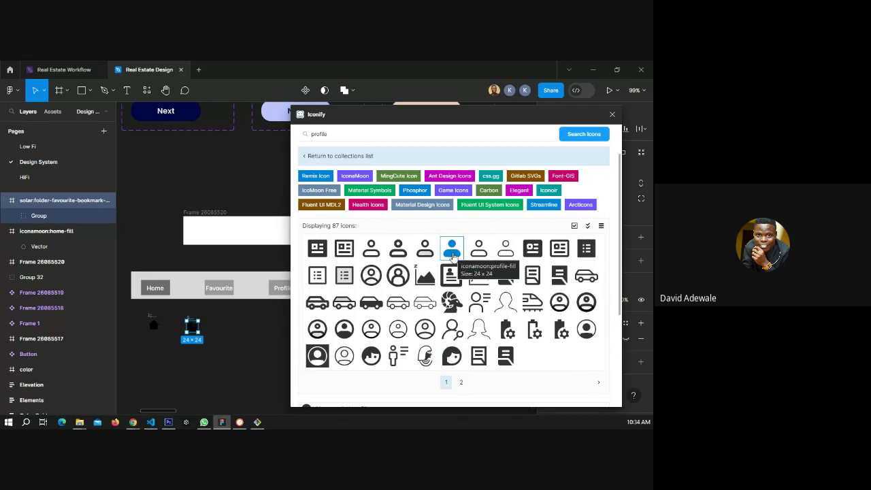
pyautogui.moveTo(453, 256); pyautogui.dragTo(237, 319)
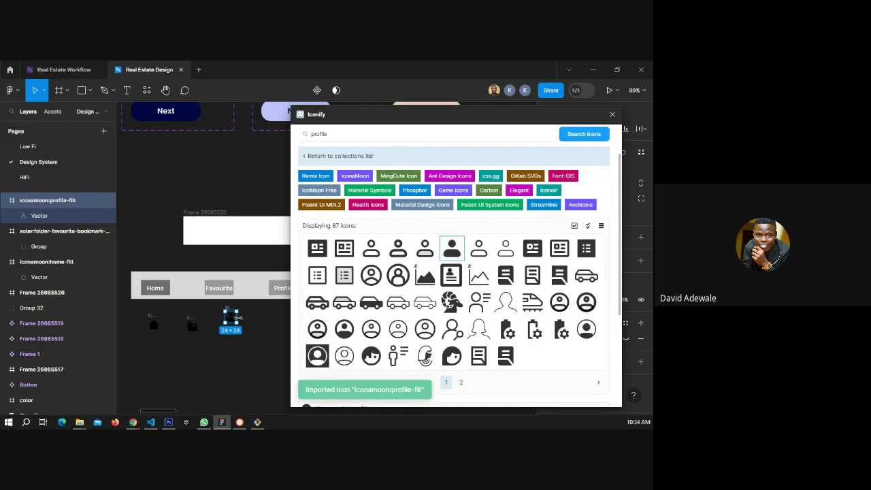
pyautogui.click(611, 114)
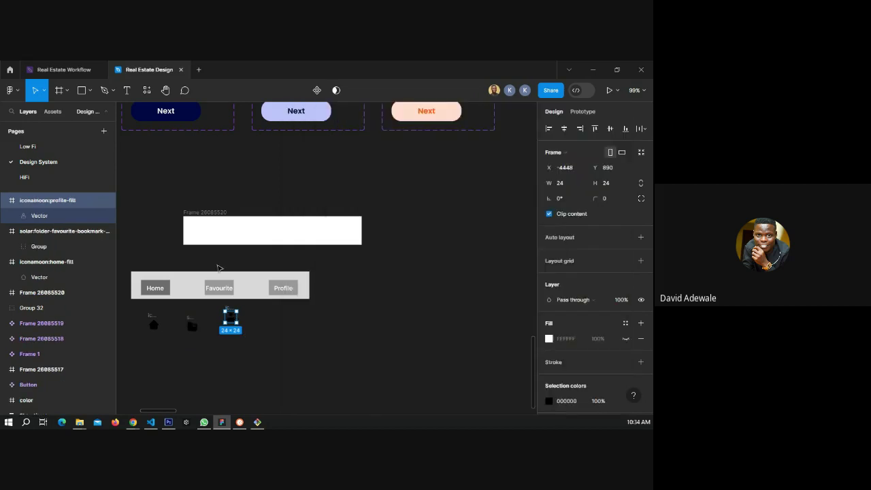
# Line up the home, folder and profile icons in a row right of the nav bar.
pyautogui.click(315, 350)
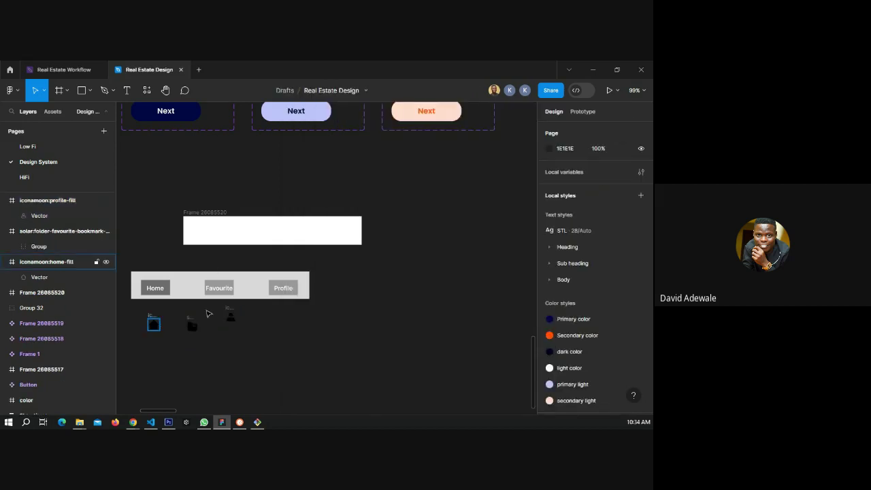
pyautogui.moveTo(153, 325); pyautogui.dragTo(327, 269)
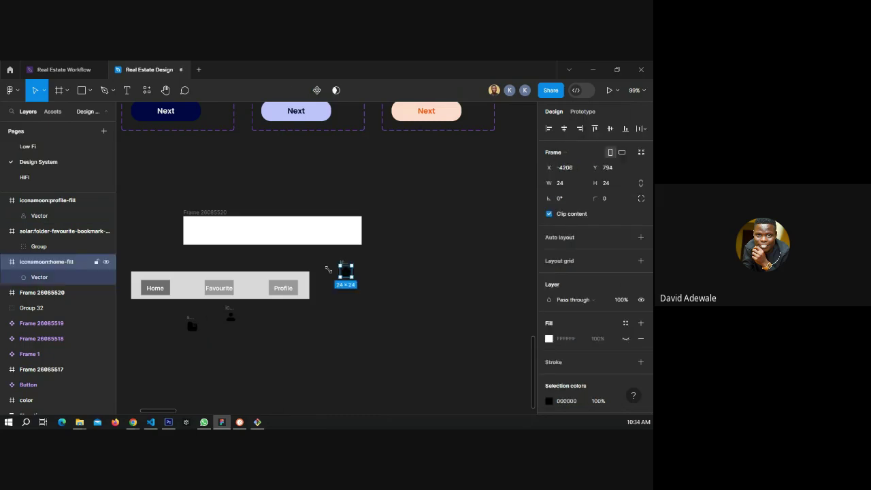
pyautogui.hotkey('shift', 'Tab')
pyautogui.moveTo(191, 326); pyautogui.dragTo(375, 266)
pyautogui.moveTo(231, 315); pyautogui.dragTo(402, 265)
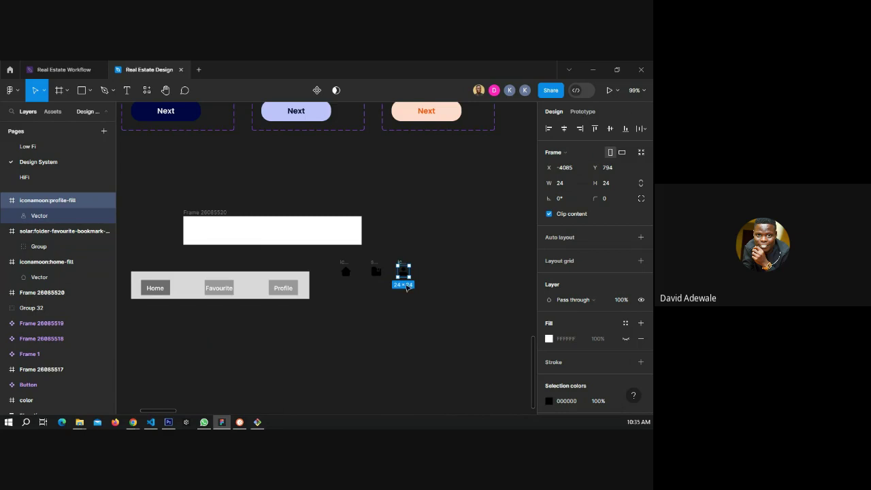
pyautogui.keyDown('ctrl'); pyautogui.scroll(3, 407, 287); pyautogui.keyUp('ctrl')
pyautogui.keyDown('ctrl'); pyautogui.scroll(3, 320, 278); pyautogui.keyUp('ctrl')
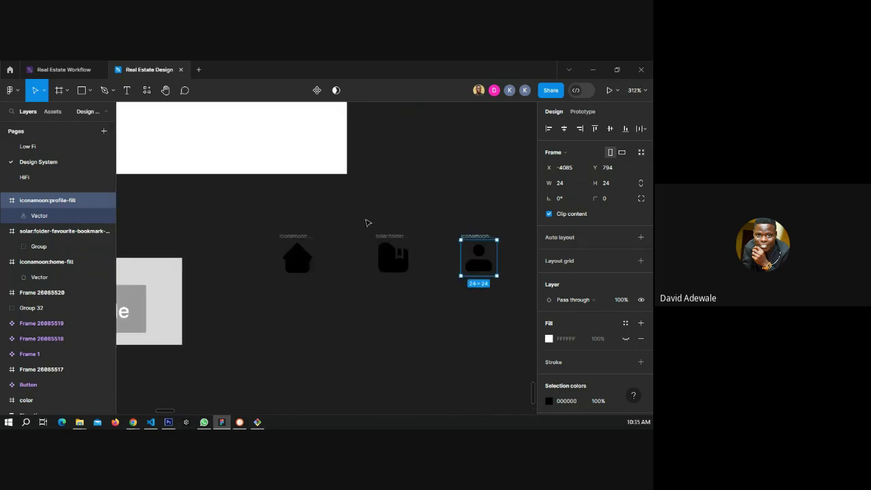
# Try a width of 20 on the profile icon frame.
pyautogui.moveTo(410, 284); pyautogui.dragTo(300, 272)
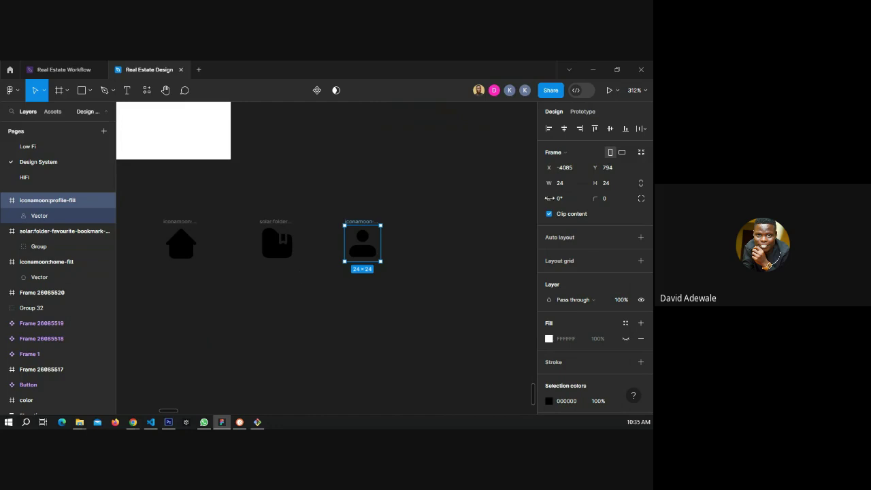
pyautogui.click(562, 182)
pyautogui.write('20')
pyautogui.press('Return')
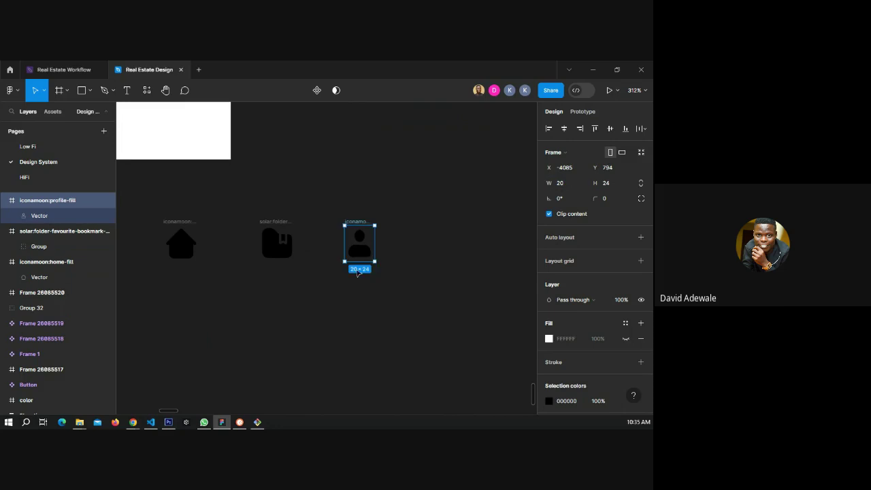
pyautogui.keyDown('ctrl'); pyautogui.scroll(3, 346, 252); pyautogui.keyUp('ctrl')
pyautogui.scroll(2, 346, 252)
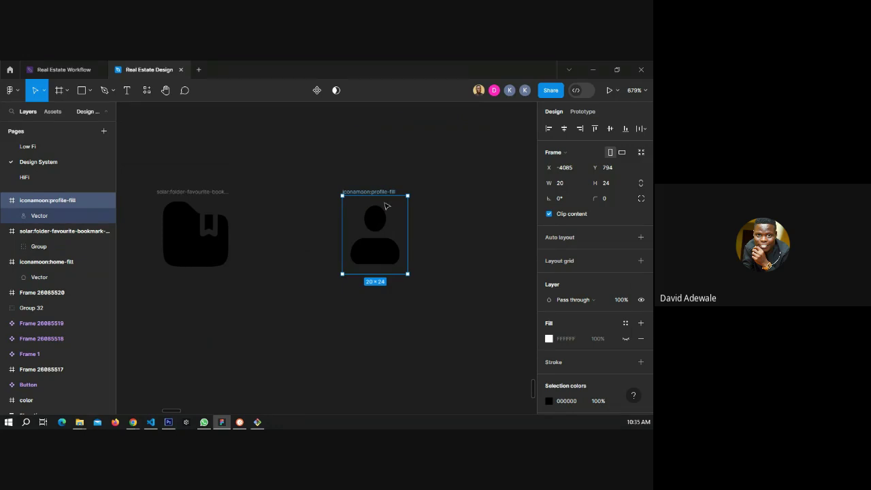
pyautogui.click(296, 268)
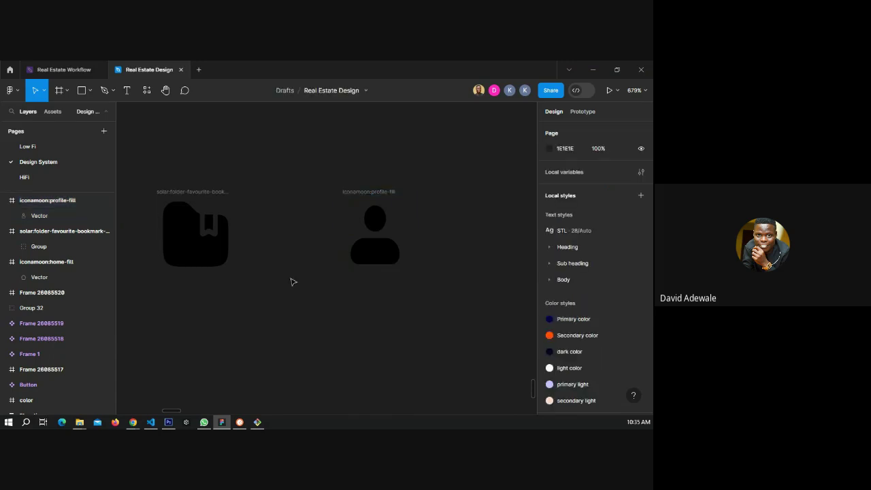
pyautogui.press('Tab')
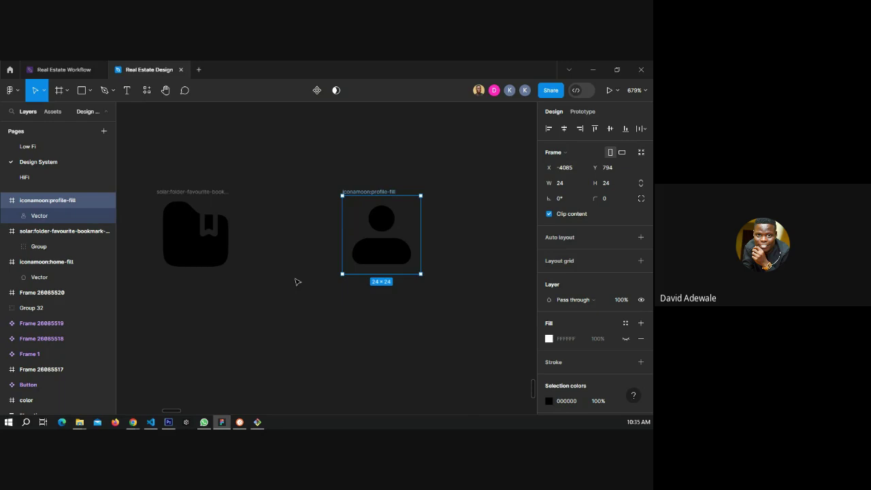
# Set the profile icon frame back to 24×24 to match the folder icon.
pyautogui.press('Tab')
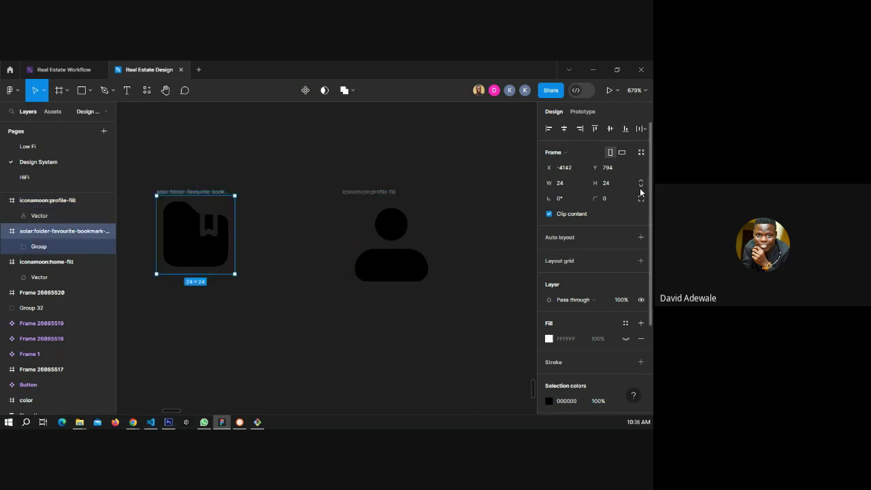
pyautogui.click(351, 192)
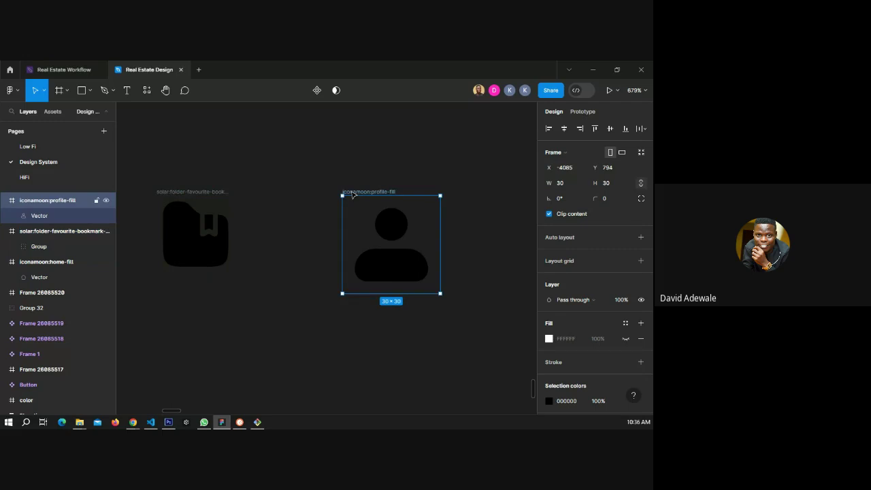
pyautogui.click(559, 183)
pyautogui.write('24')
pyautogui.press('Return')
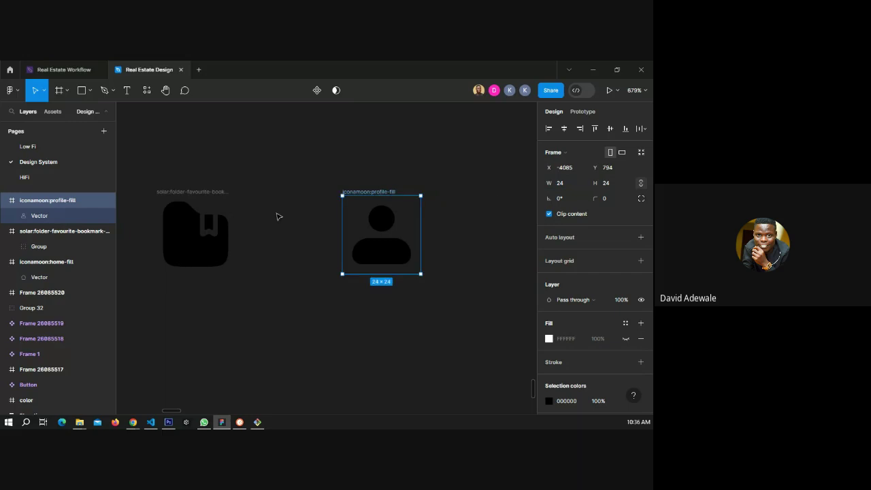
pyautogui.click(276, 217)
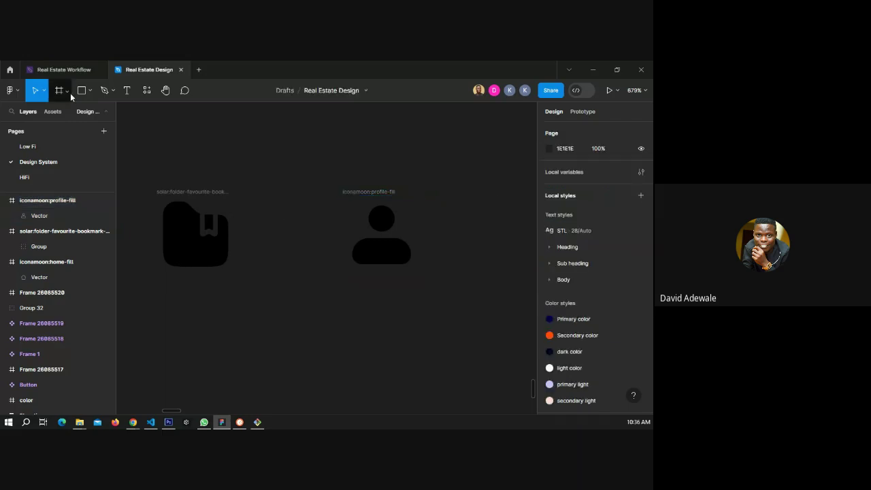
# Add a text label reading 'Favorite' below the icons.
pyautogui.press('t')
pyautogui.click(271, 338)
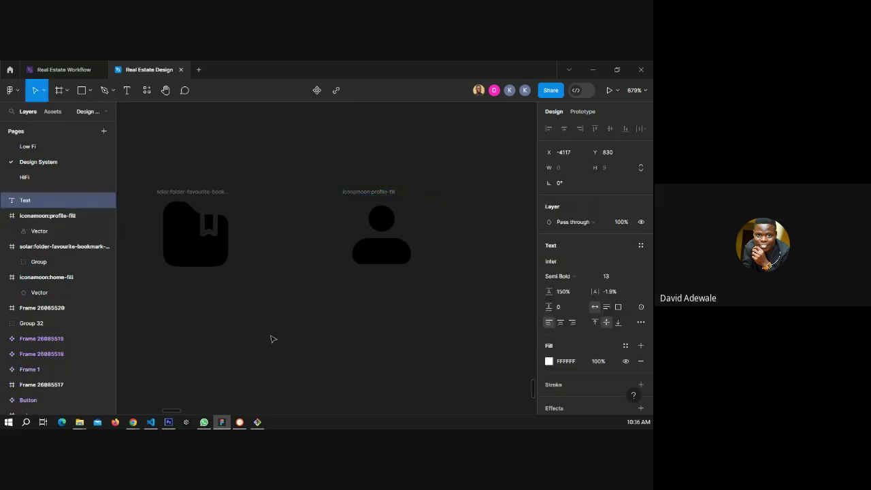
pyautogui.write('Po')
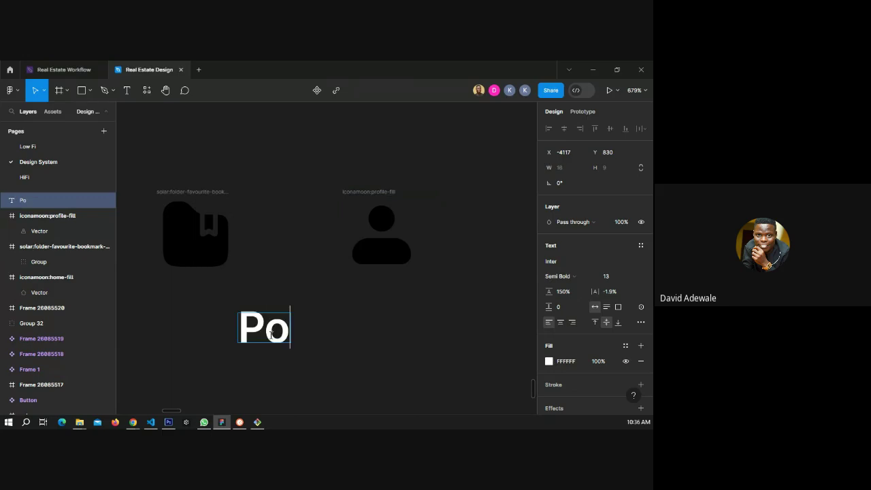
pyautogui.press('BackSpace')
pyautogui.press('BackSpace')
pyautogui.write('Favourite')
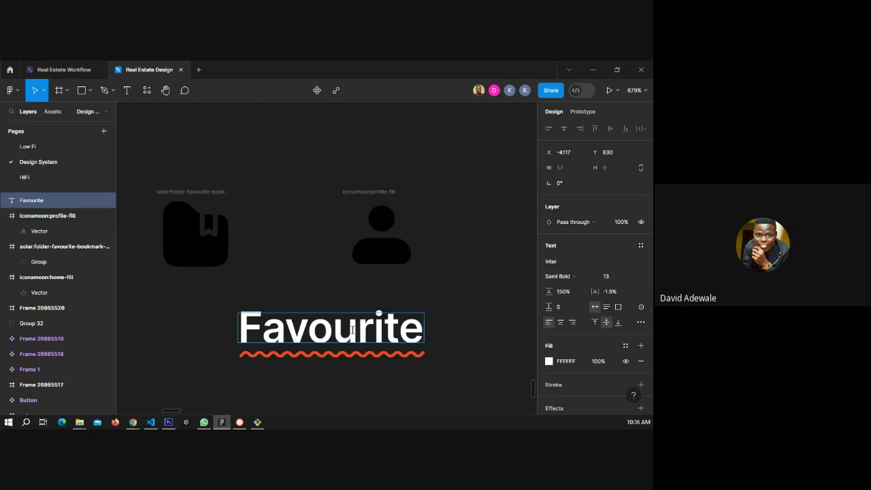
pyautogui.click(352, 330)
pyautogui.press('BackSpace')
pyautogui.press('Escape')
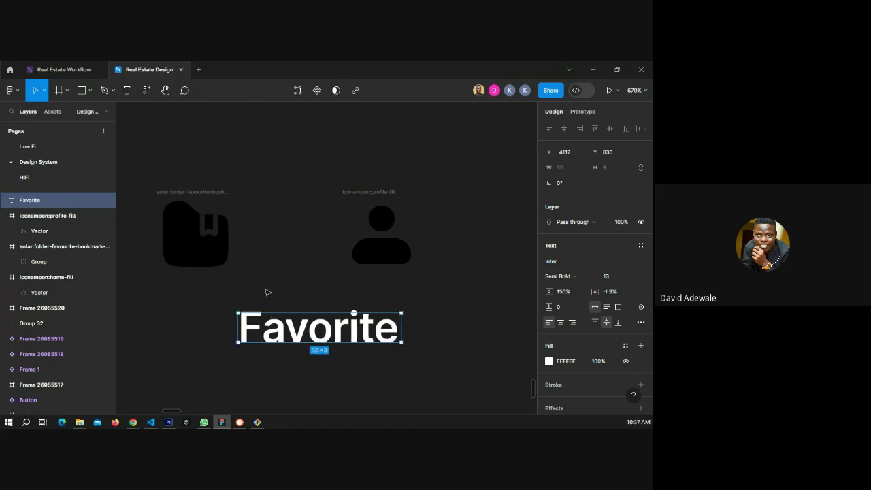
# Move the Favorite label up beneath the folder bookmark icon.
pyautogui.click(204, 221)
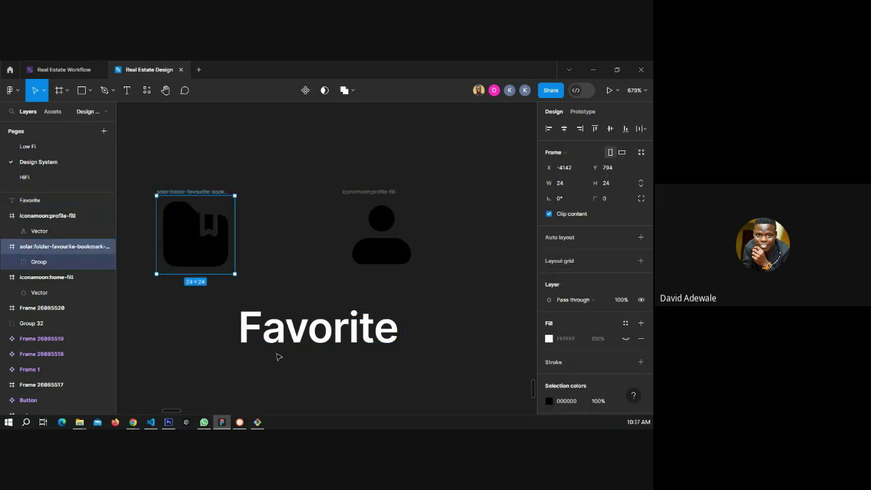
pyautogui.click(245, 333)
pyautogui.moveTo(228, 336); pyautogui.dragTo(188, 287)
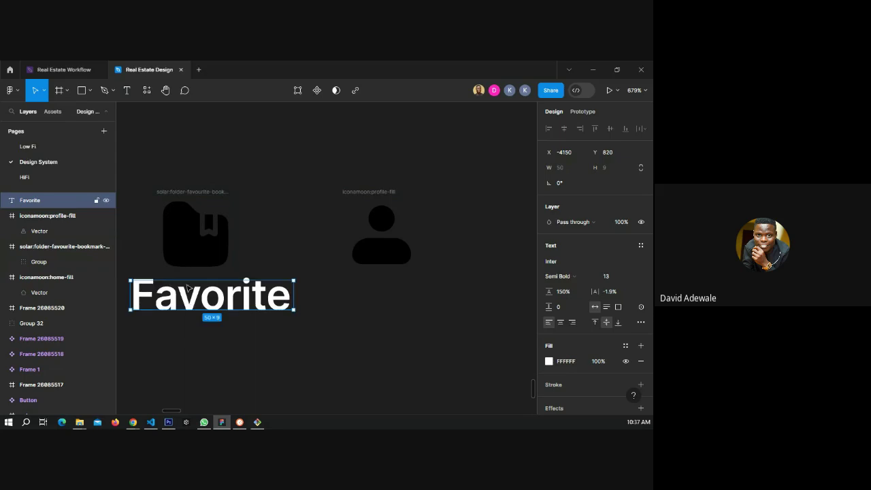
pyautogui.scroll(-3, 460, 293)
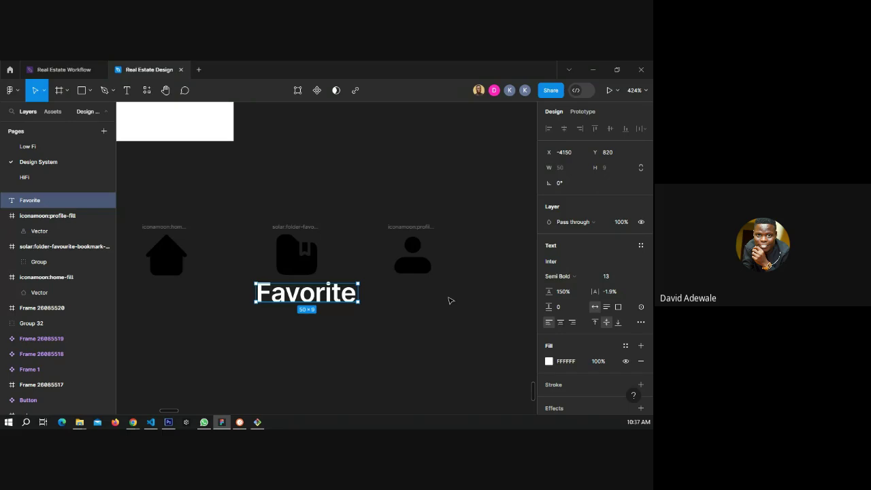
# Apply the primary light colour style to the Favorite label's fill.
pyautogui.click(436, 319)
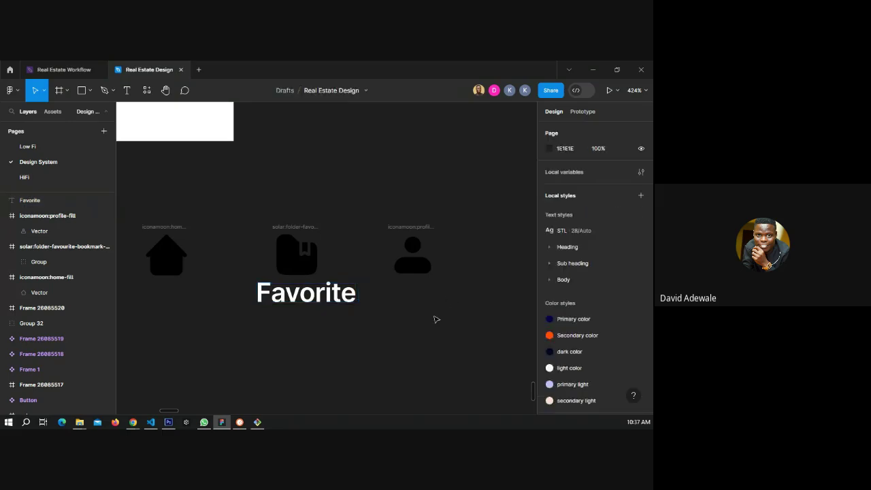
pyautogui.scroll(-1, 579, 351)
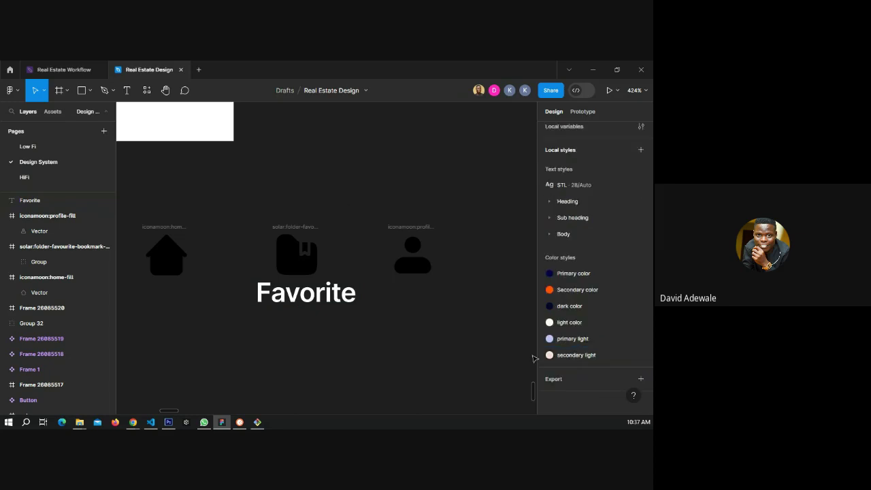
pyautogui.click(306, 296)
pyautogui.click(626, 291)
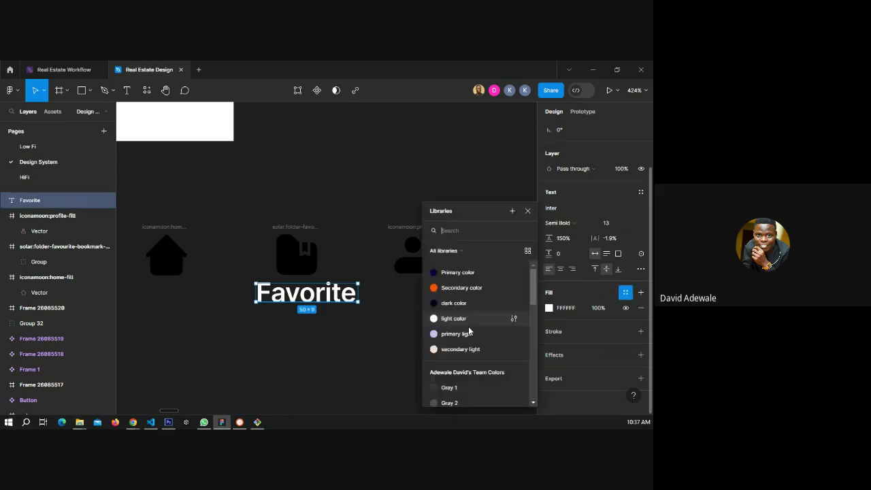
pyautogui.click(457, 333)
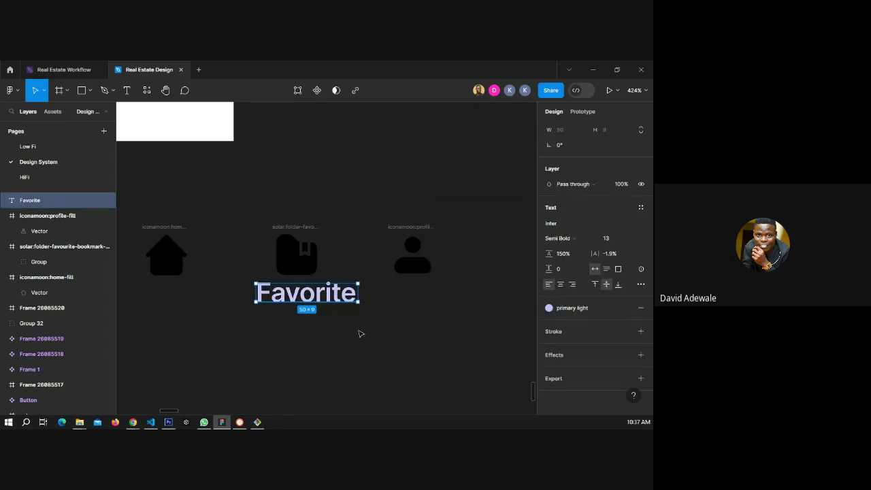
pyautogui.click(319, 313)
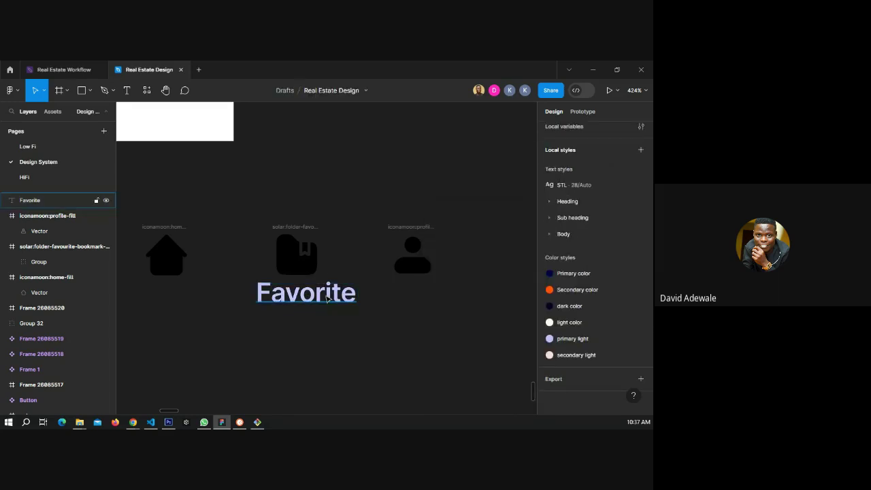
pyautogui.click(327, 298)
# Apply primary light to the folder bookmark icon's selection colour.
pyautogui.click(293, 232)
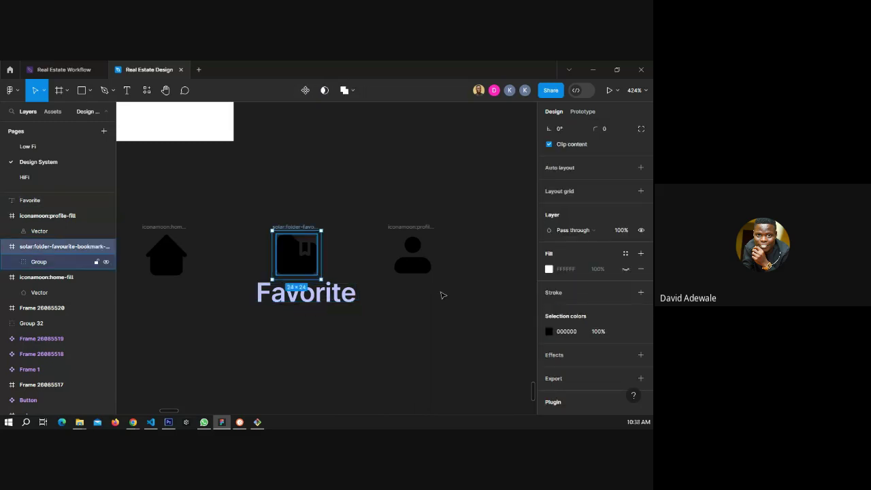
pyautogui.click(624, 253)
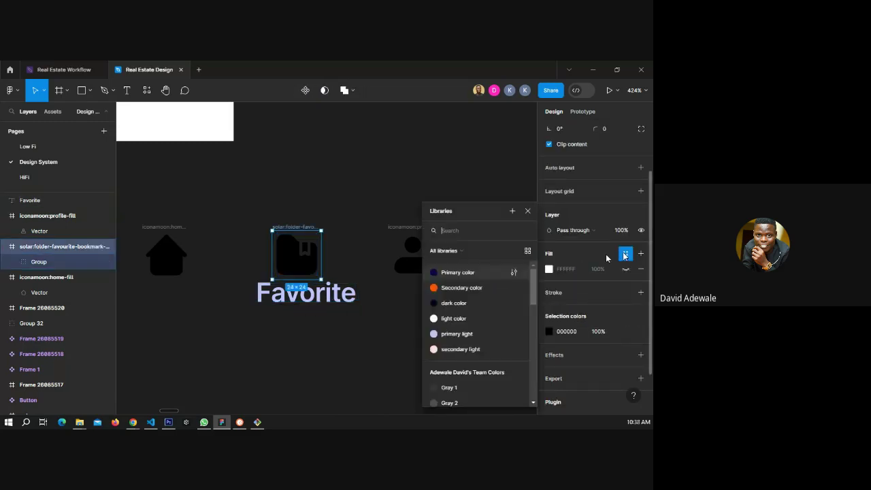
pyautogui.click(623, 254)
pyautogui.click(624, 331)
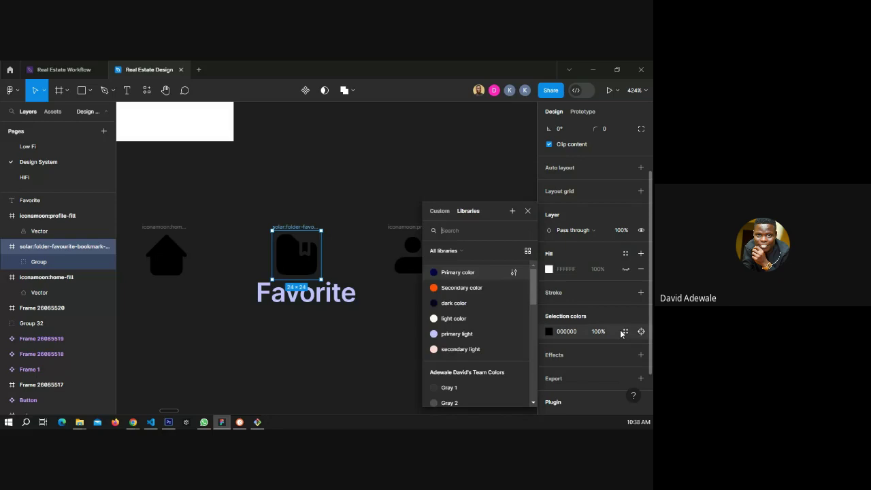
pyautogui.click(456, 333)
pyautogui.press('Escape')
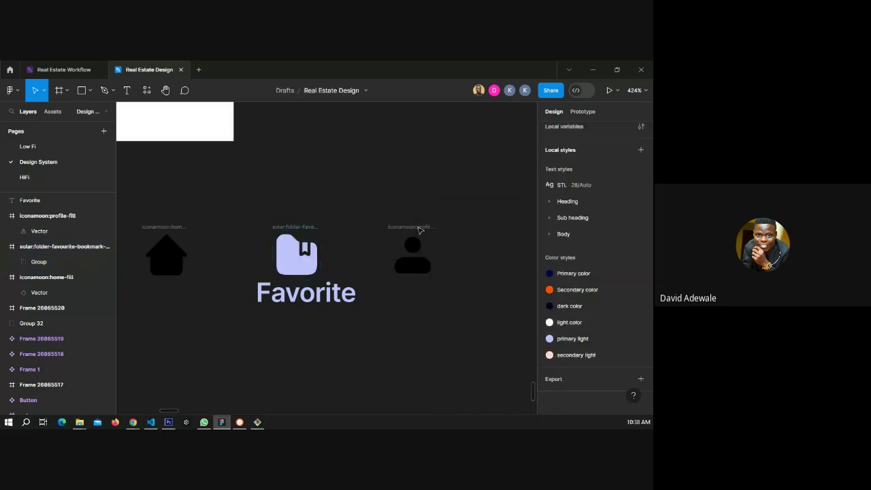
# Apply primary light to the home and profile icons together.
pyautogui.click(420, 230)
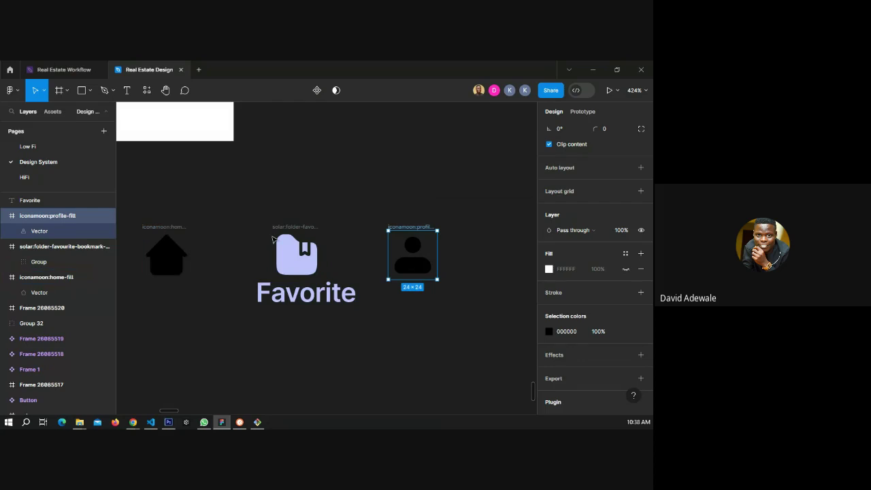
pyautogui.keyDown('shift'); pyautogui.click(166, 254); pyautogui.keyUp('shift')
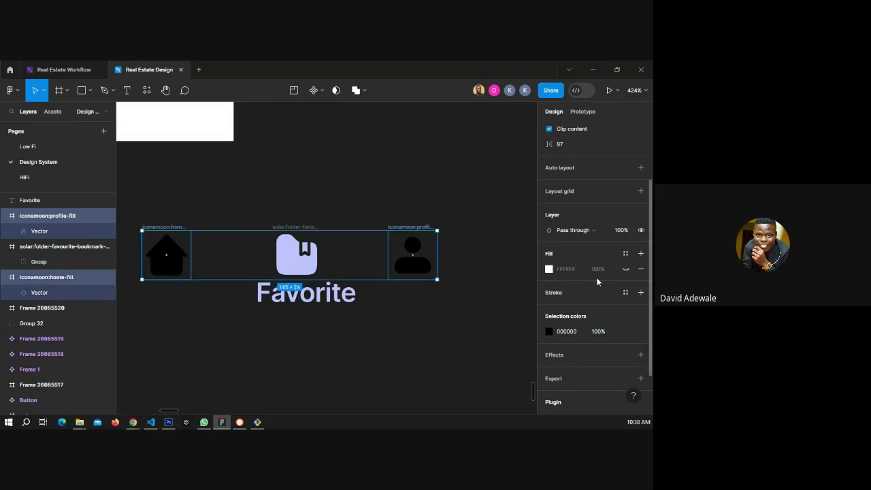
pyautogui.click(549, 331)
pyautogui.click(460, 337)
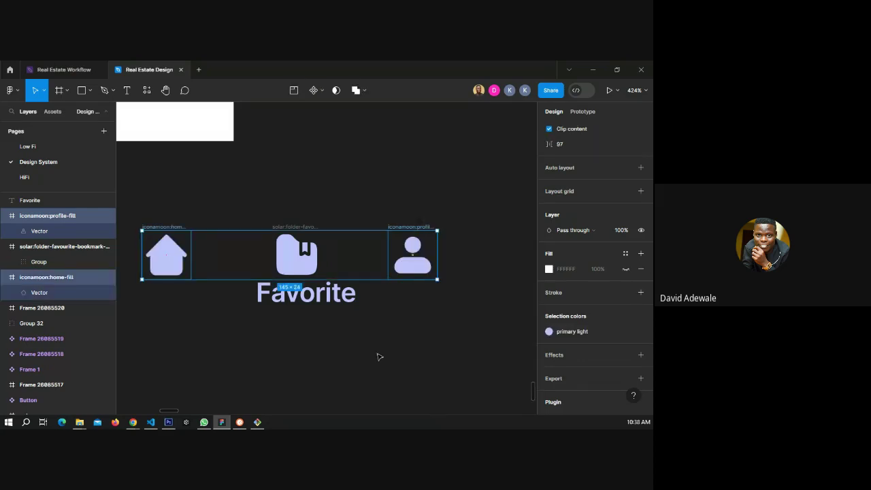
pyautogui.click(379, 357)
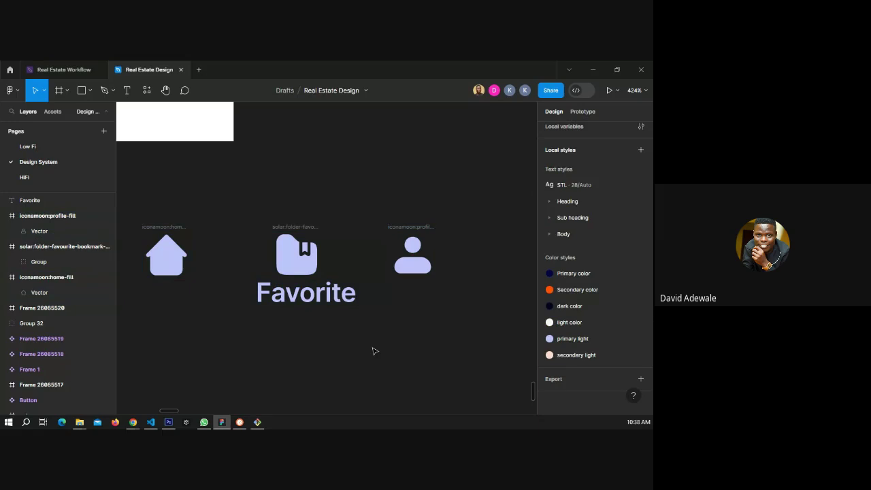
pyautogui.click(296, 295)
pyautogui.keyDown('shift'); pyautogui.click(294, 248); pyautogui.keyUp('shift')
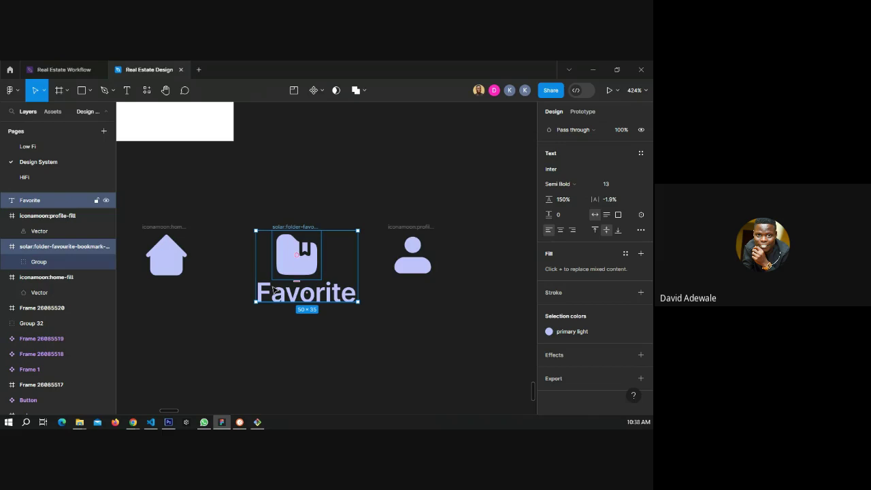
# Wrap the folder icon and Favorite label in vertical auto layout (Frame 26085521, spacing 2).
pyautogui.hotkey('shift', 'a')
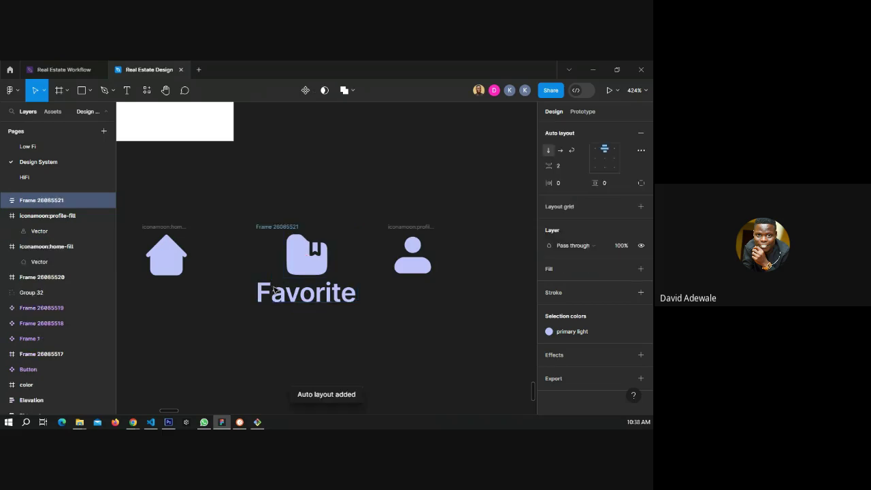
pyautogui.doubleClick(309, 294)
pyautogui.press('Escape')
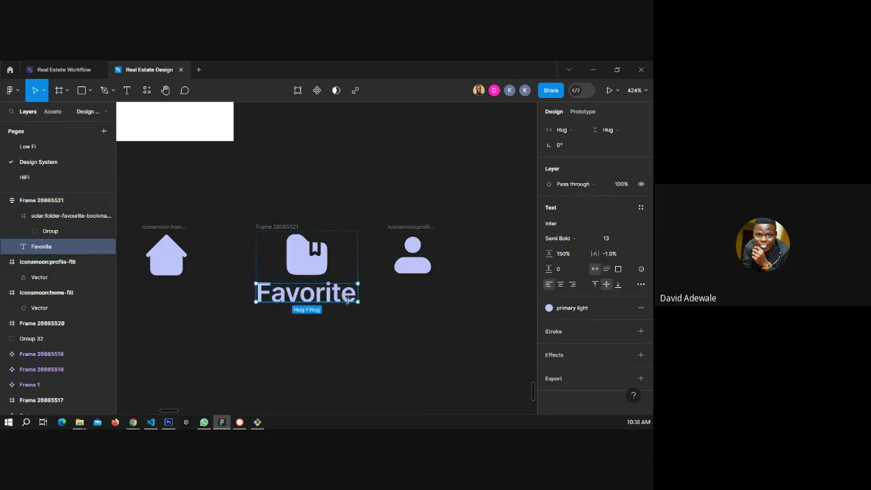
# Apply the Body/BTR text style to the Favorite label, then detach it.
pyautogui.click(640, 207)
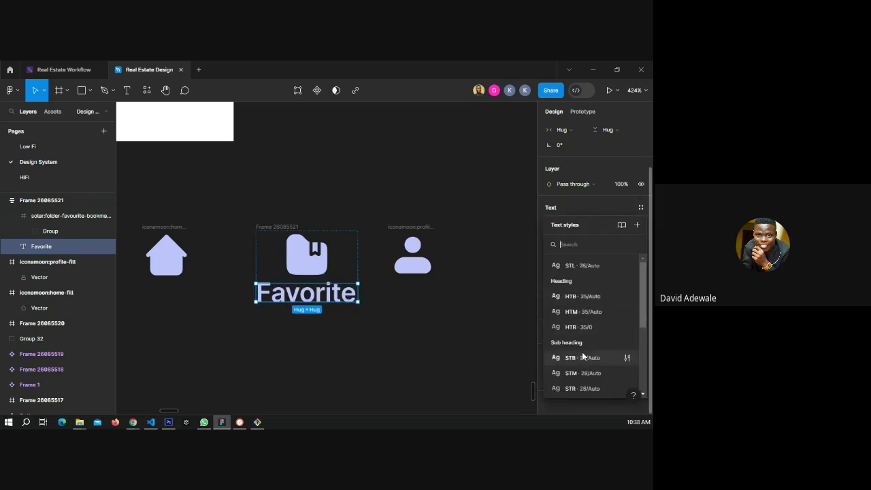
pyautogui.scroll(-3, 585, 367)
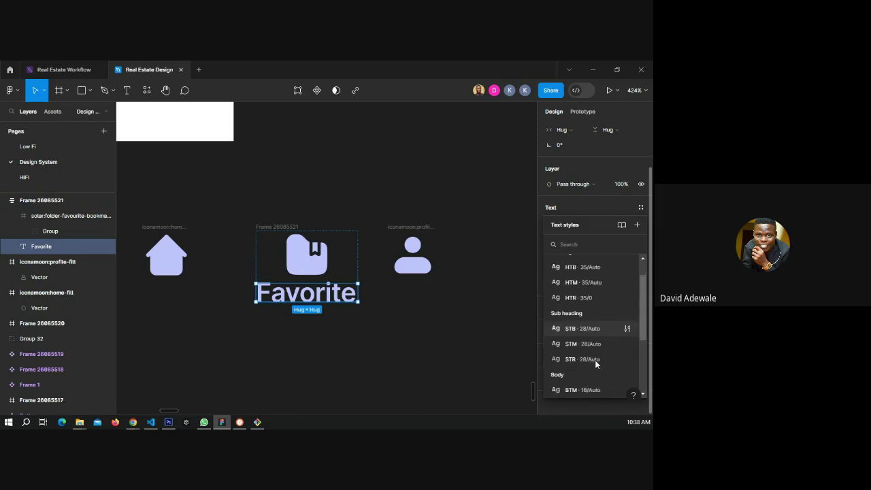
pyautogui.scroll(-2, 585, 354)
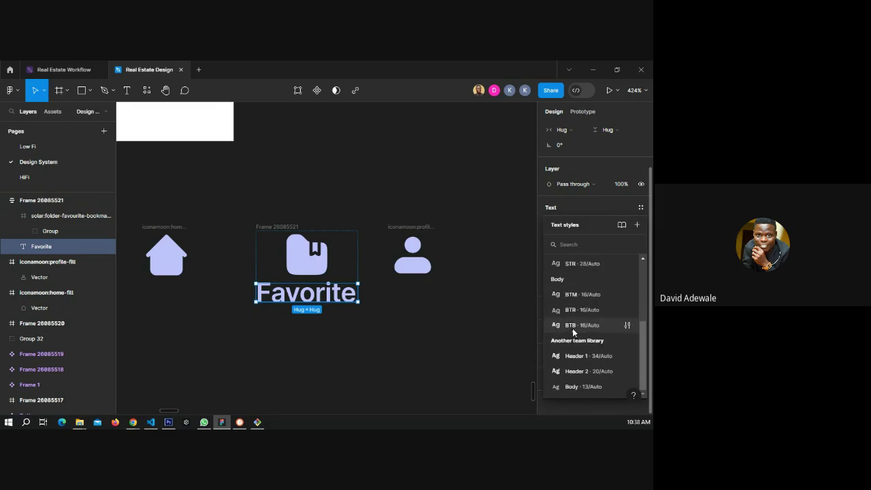
pyautogui.click(585, 311)
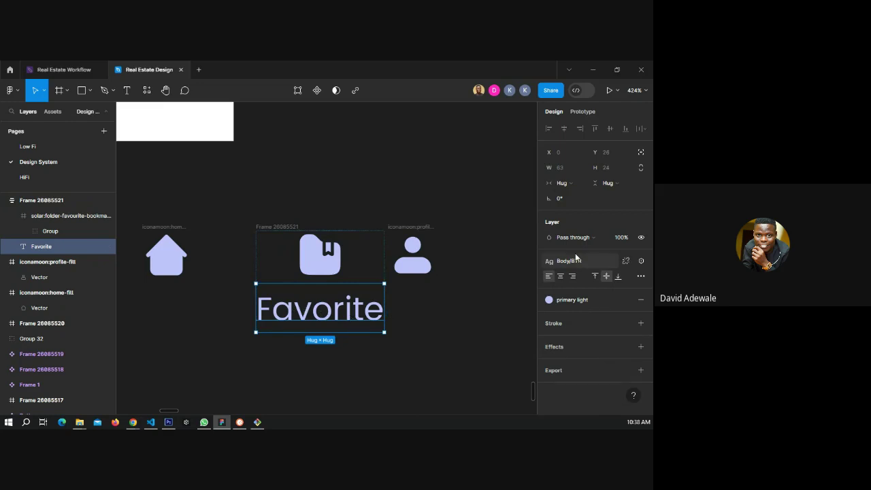
pyautogui.click(626, 261)
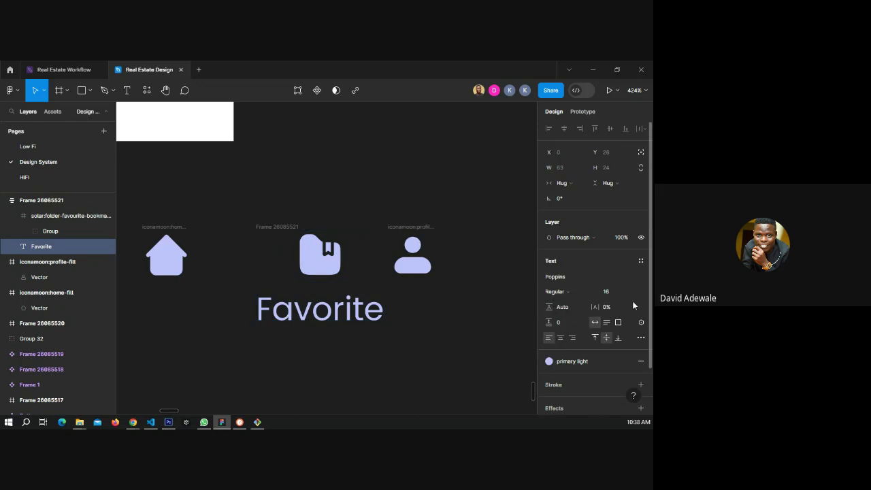
# Set the detached label to size 14, Medium weight and -0.5% letter spacing.
pyautogui.click(629, 292)
pyautogui.click(615, 262)
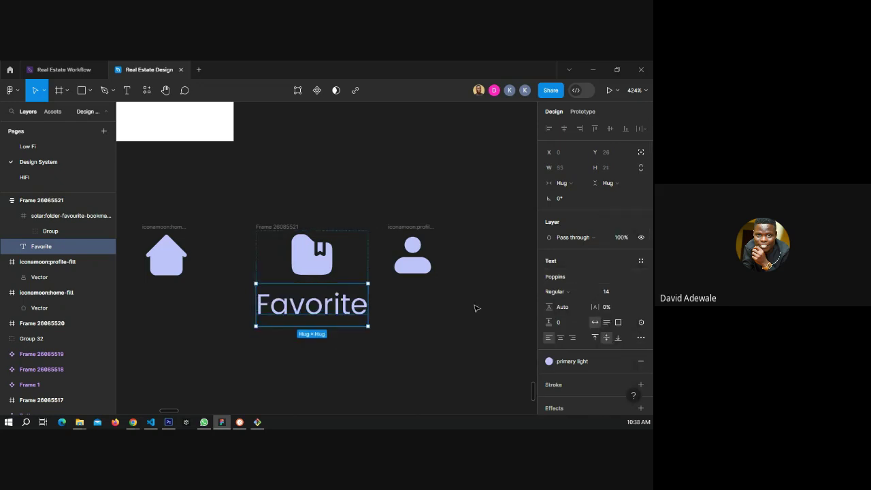
pyautogui.click(562, 292)
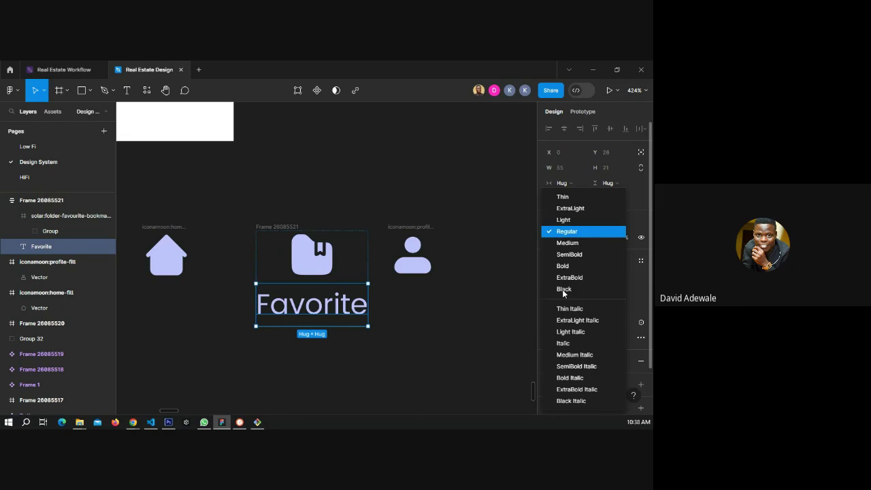
pyautogui.click(567, 242)
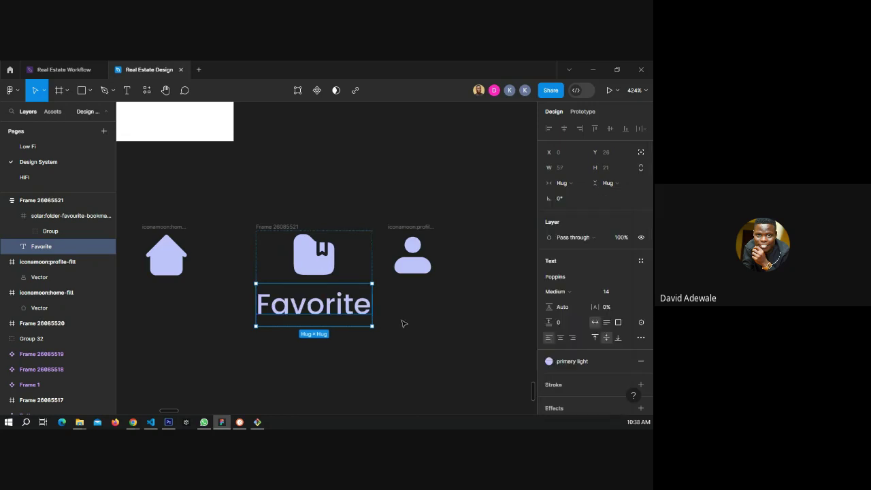
pyautogui.click(605, 306)
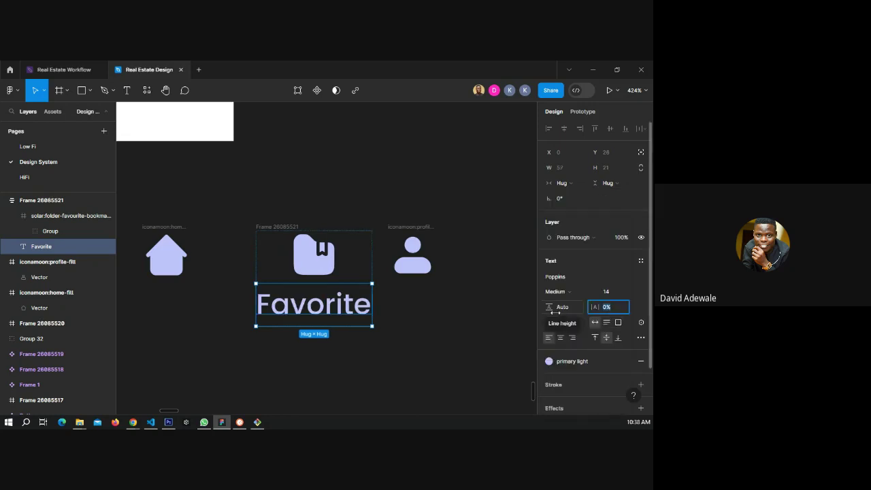
pyautogui.write('-0.5')
pyautogui.press('Return')
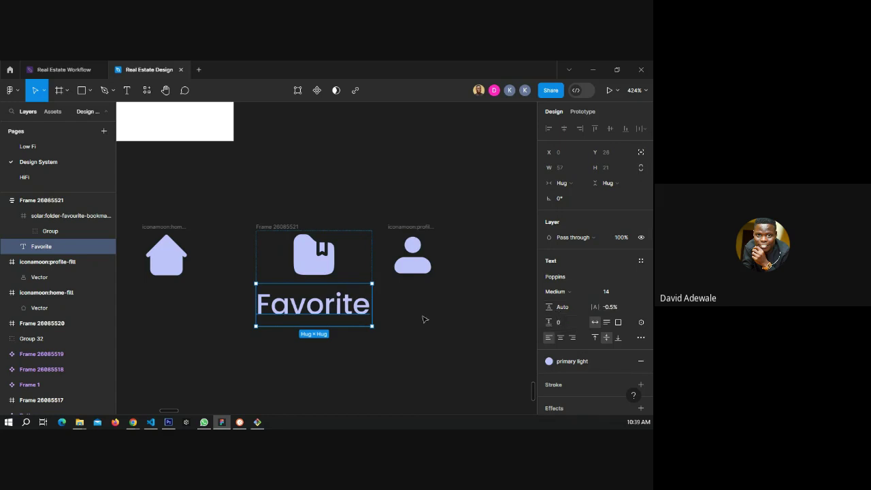
pyautogui.click(400, 314)
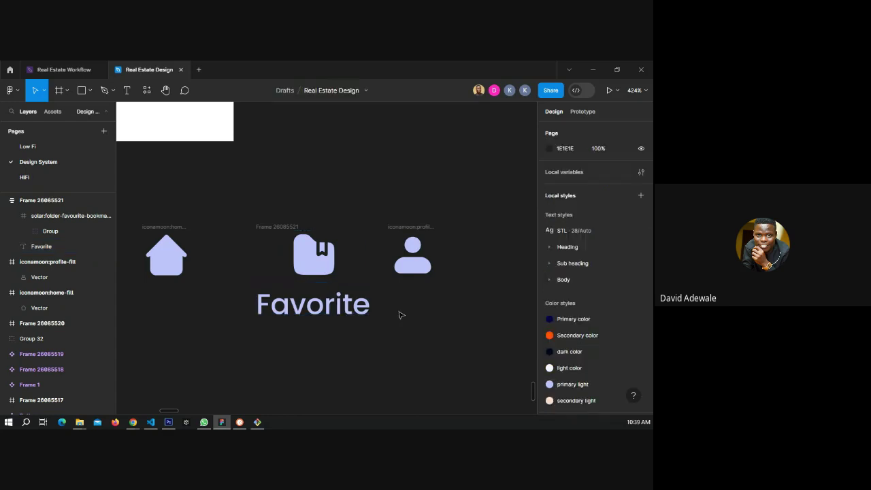
pyautogui.click(300, 250)
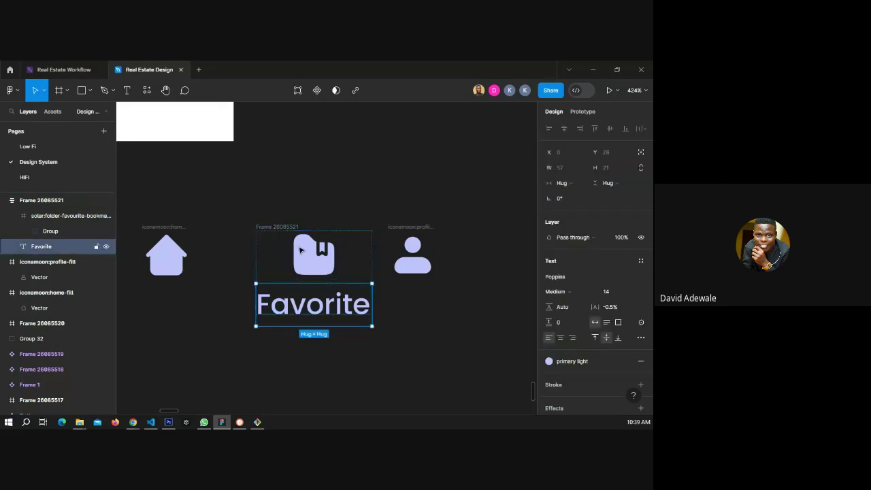
pyautogui.click(283, 228)
# Nudge the Favorite frame up-left and keep its width and height on Hug contents.
pyautogui.moveTo(283, 229); pyautogui.dragTo(264, 196)
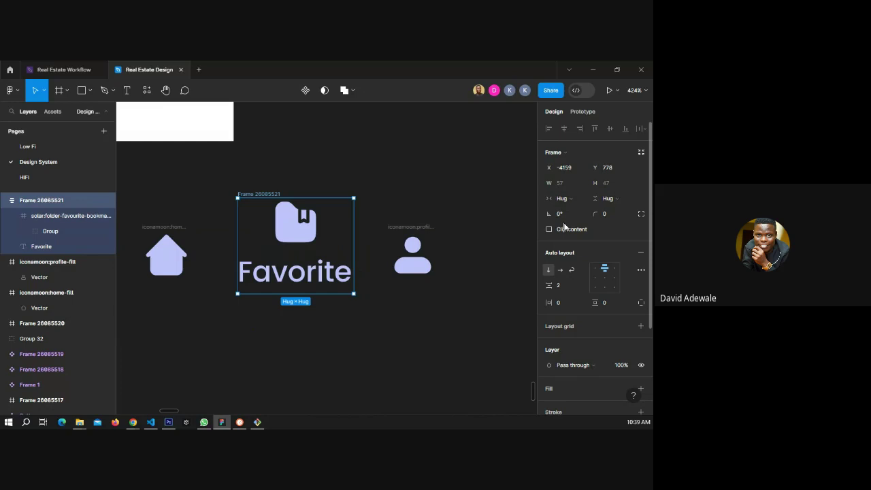
pyautogui.click(610, 198)
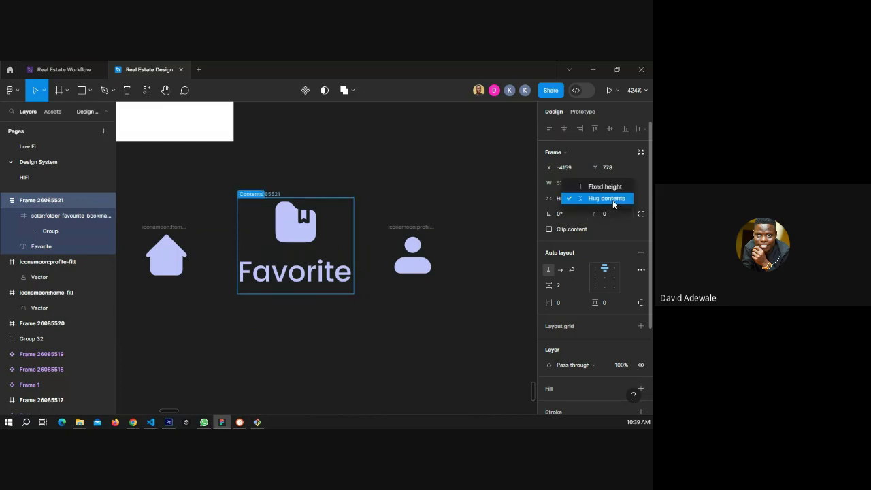
pyautogui.click(613, 203)
pyautogui.click(562, 199)
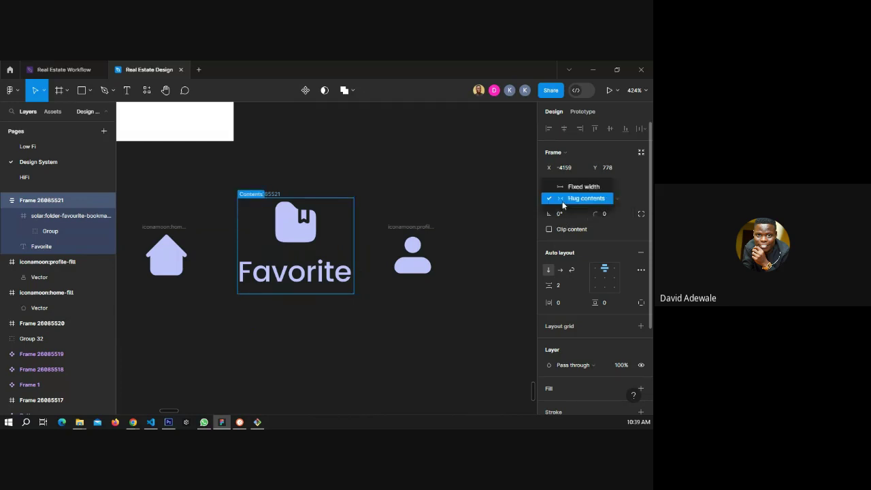
pyautogui.click(366, 202)
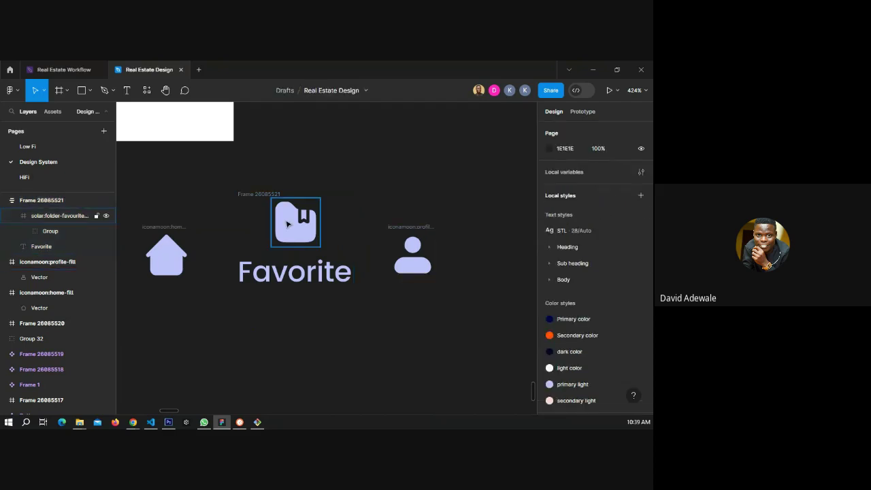
# Move the profile icon below and to the left of the Favorite item.
pyautogui.click(255, 196)
pyautogui.moveTo(412, 256); pyautogui.dragTo(246, 337)
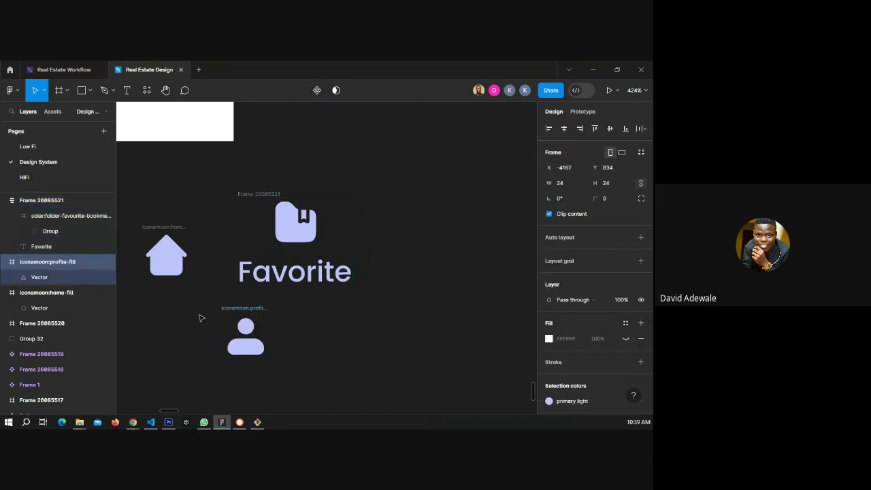
pyautogui.moveTo(201, 317); pyautogui.dragTo(191, 343)
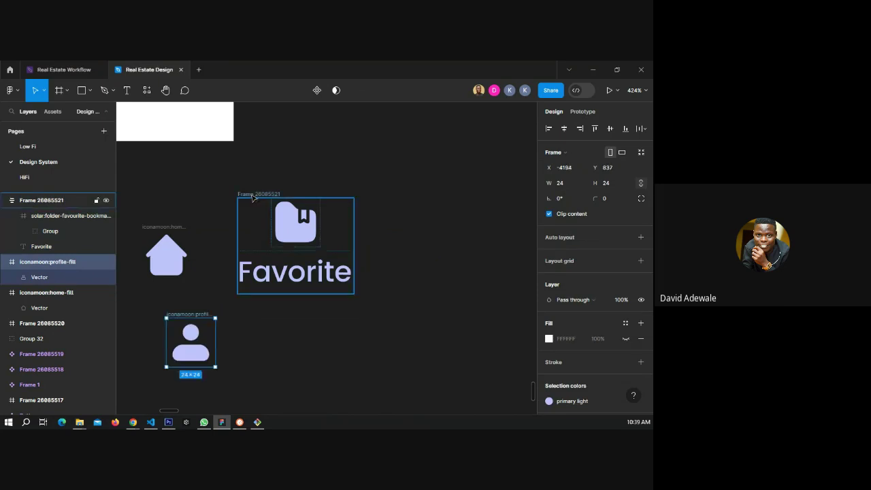
# Duplicate the Favorite item and swap its folder icon for the profile icon.
pyautogui.click(253, 196)
pyautogui.hotkey('ctrl', 'd')
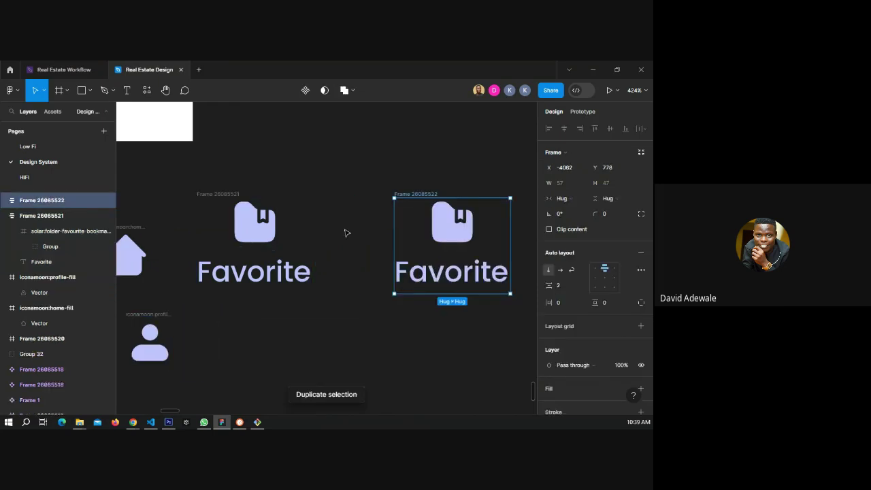
pyautogui.click(151, 318)
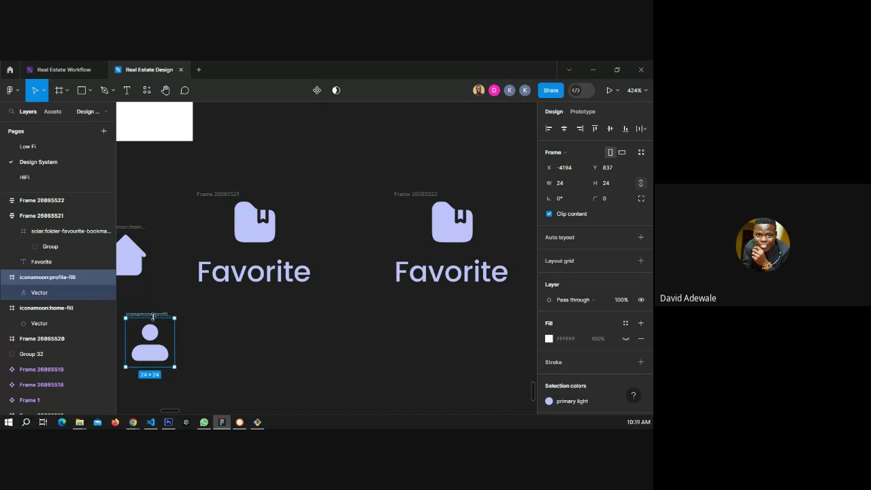
pyautogui.click(447, 233)
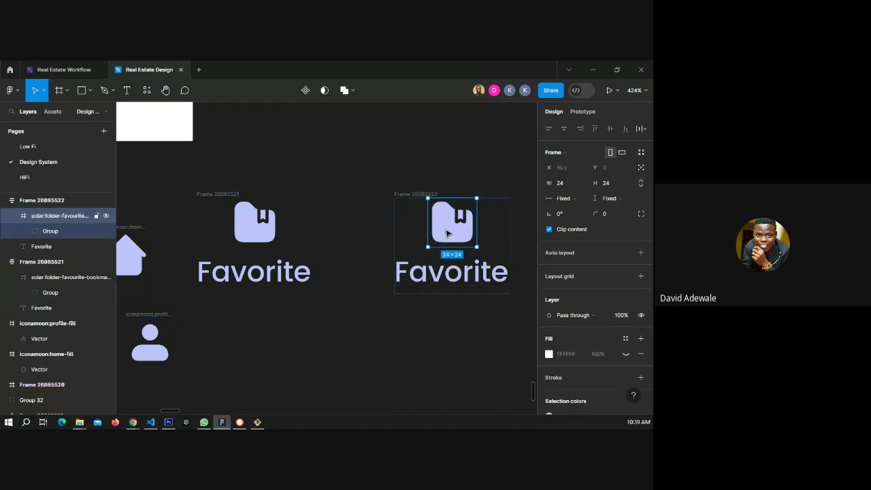
pyautogui.hotkey('ctrl', 'z')
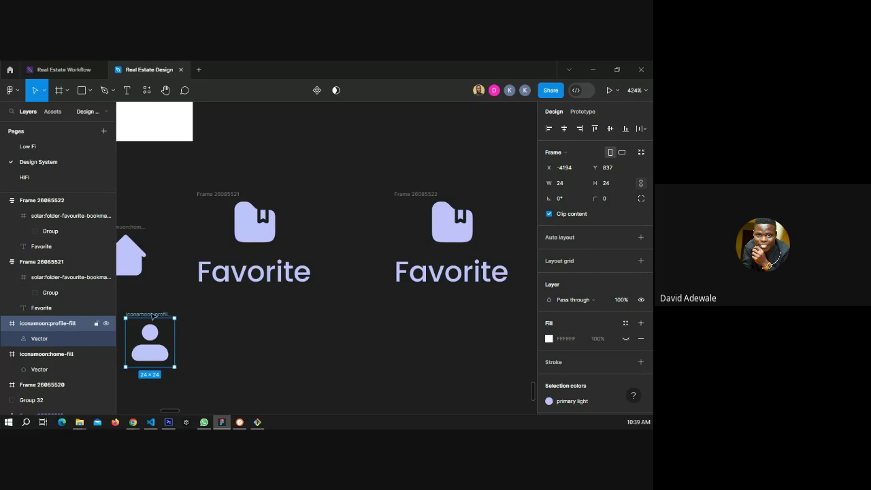
pyautogui.press('Down')
pyautogui.moveTo(134, 351); pyautogui.dragTo(419, 251)
pyautogui.click(449, 220)
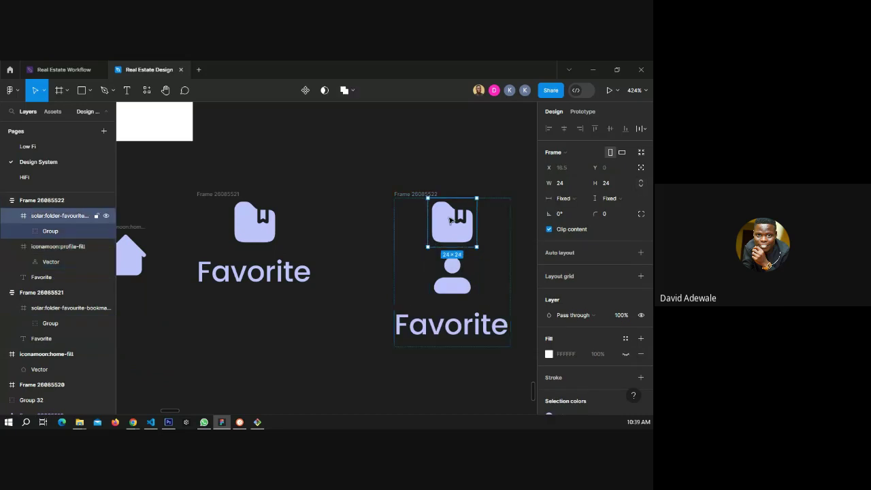
pyautogui.press('Delete')
# Change the copy's label to 'Profile' and name its frame 'profile'.
pyautogui.click(418, 275)
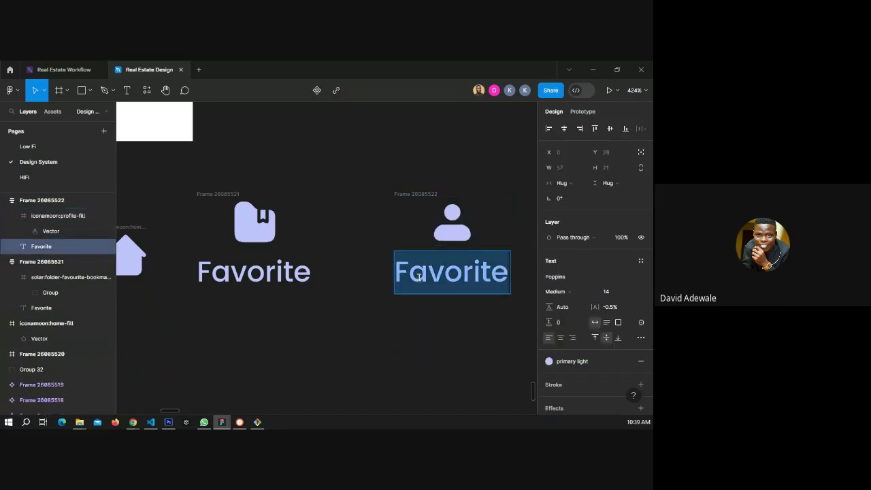
pyautogui.write('Profile')
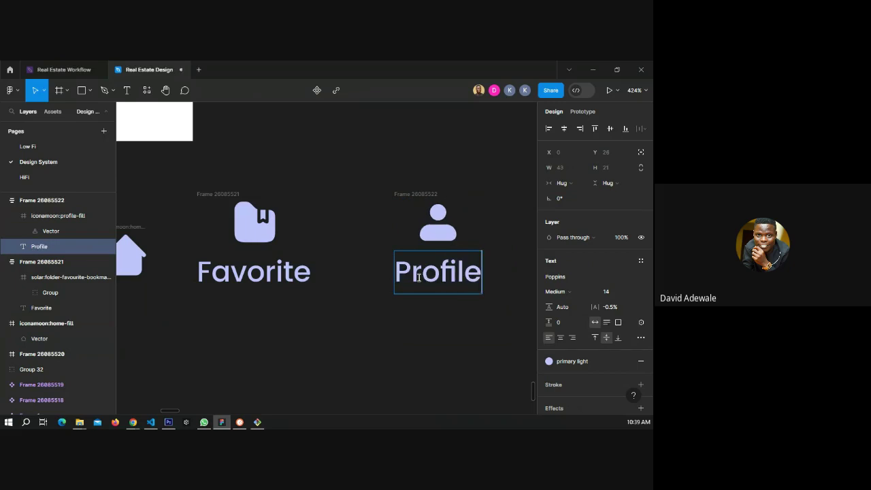
pyautogui.press('Escape')
pyautogui.click(384, 334)
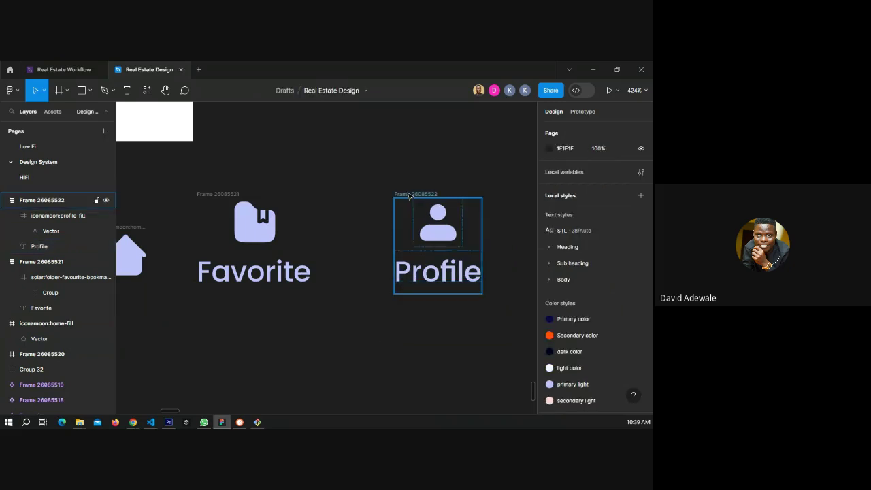
pyautogui.click(411, 194)
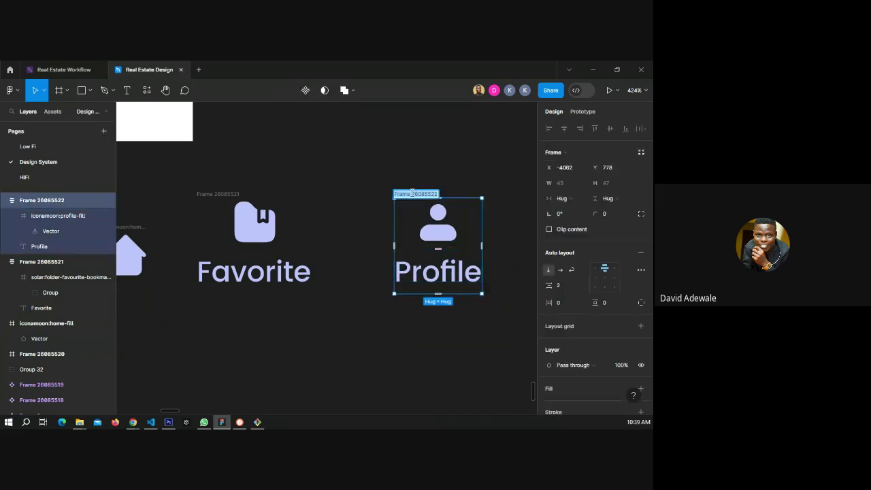
pyautogui.write('profile')
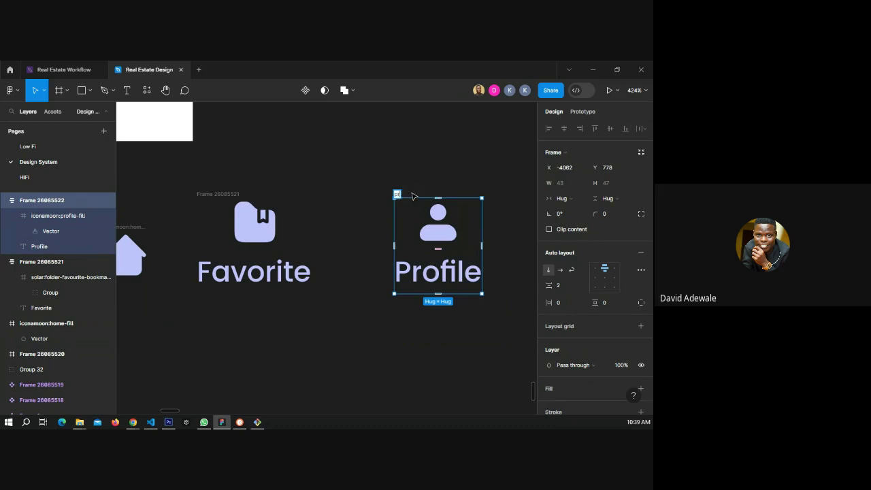
pyautogui.click(366, 302)
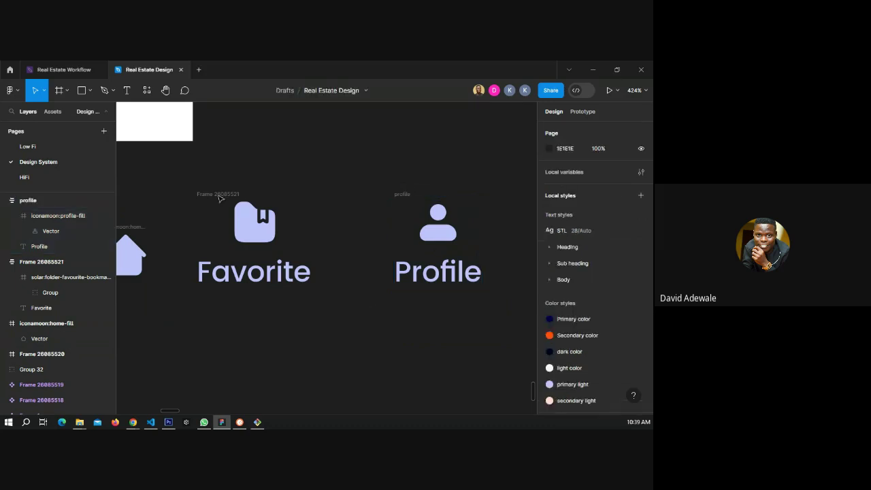
pyautogui.click(219, 196)
# Rename the original Favorite frame to 'fav'.
pyautogui.write('fav')
pyautogui.press('Return')
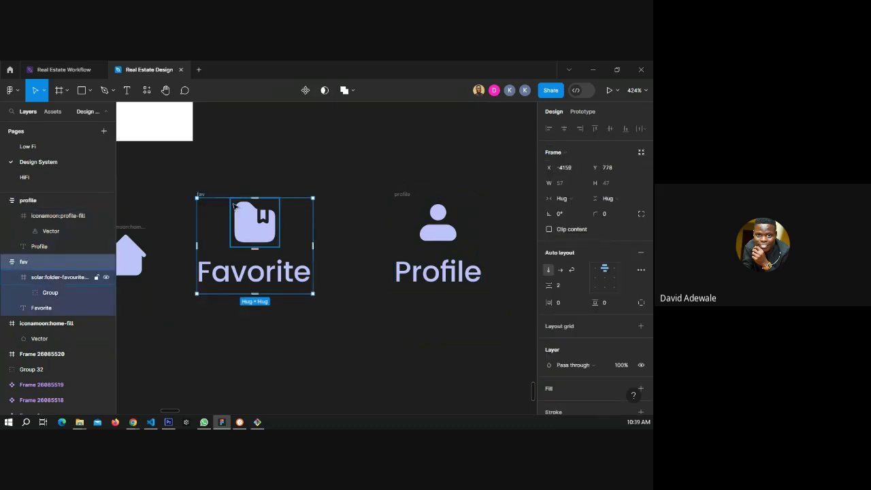
pyautogui.click(292, 338)
pyautogui.hscroll(-3, 340, 307)
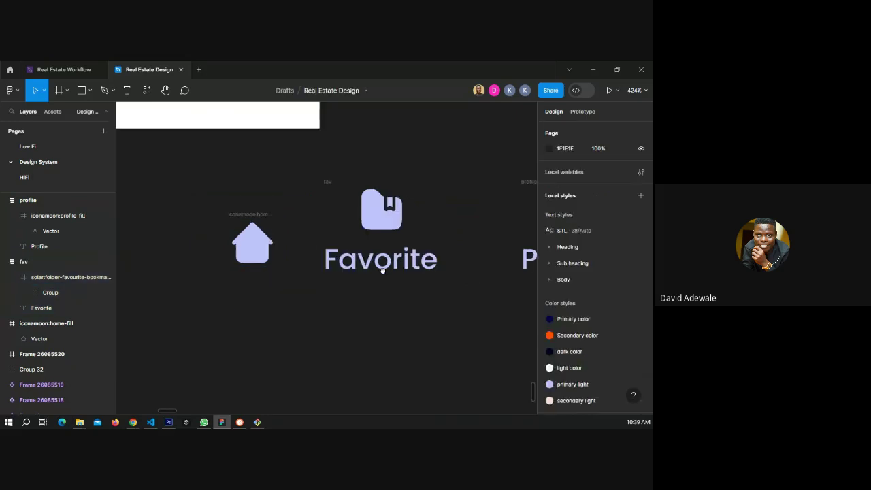
pyautogui.hscroll(-1, 323, 267)
# Copy fav below-left and replace its folder icon with the house icon.
pyautogui.click(397, 206)
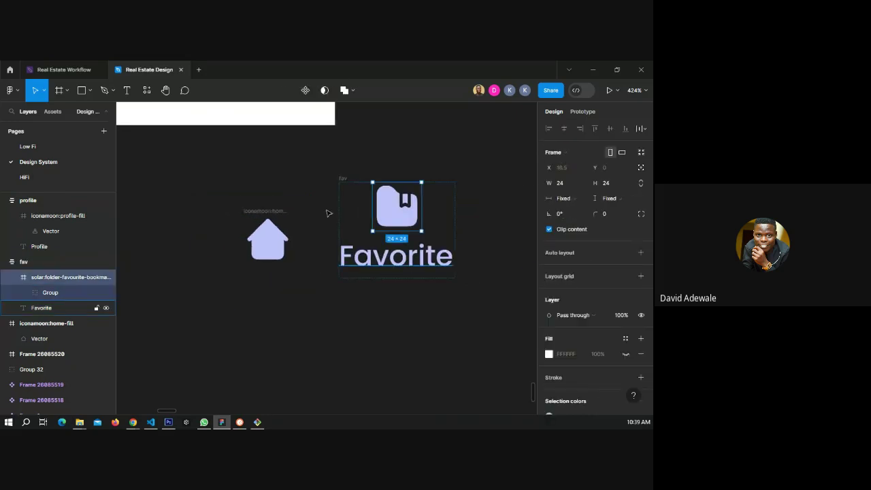
pyautogui.click(360, 195)
pyautogui.moveTo(360, 194); pyautogui.dragTo(213, 298)
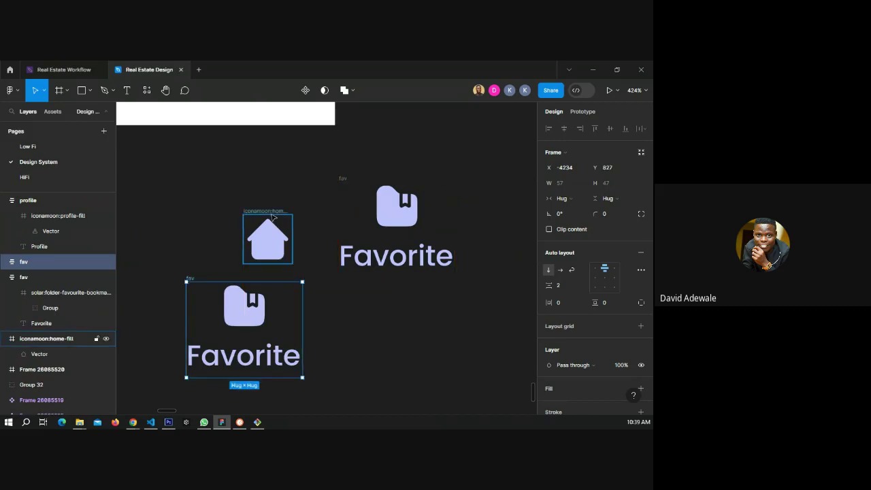
pyautogui.moveTo(272, 216); pyautogui.dragTo(252, 336)
pyautogui.scroll(-1, 262, 280)
pyautogui.click(256, 280)
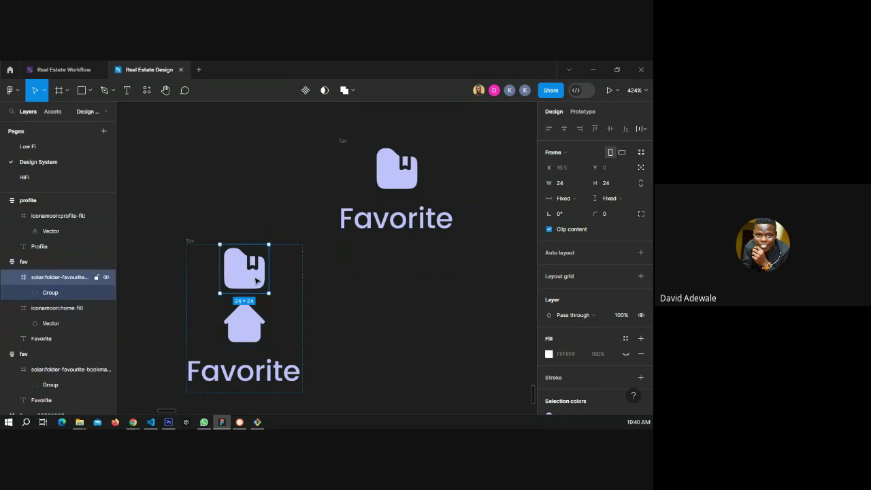
pyautogui.press('Delete')
# Name the copied frame 'home' and line it up with fav and profile.
pyautogui.click(189, 242)
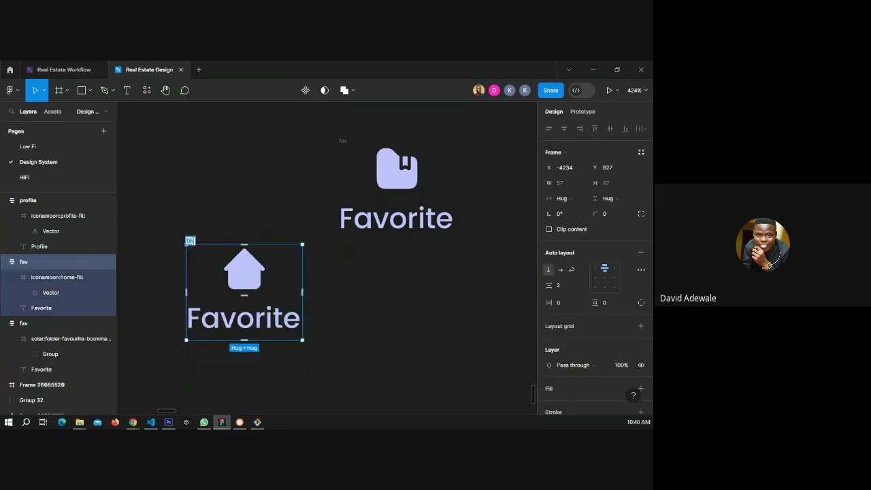
pyautogui.doubleClick(191, 241)
pyautogui.write('home')
pyautogui.press('Return')
pyautogui.click(201, 202)
pyautogui.moveTo(193, 238); pyautogui.dragTo(195, 136)
# Change the home item's label text to 'Home'.
pyautogui.scroll(-3, 181, 289)
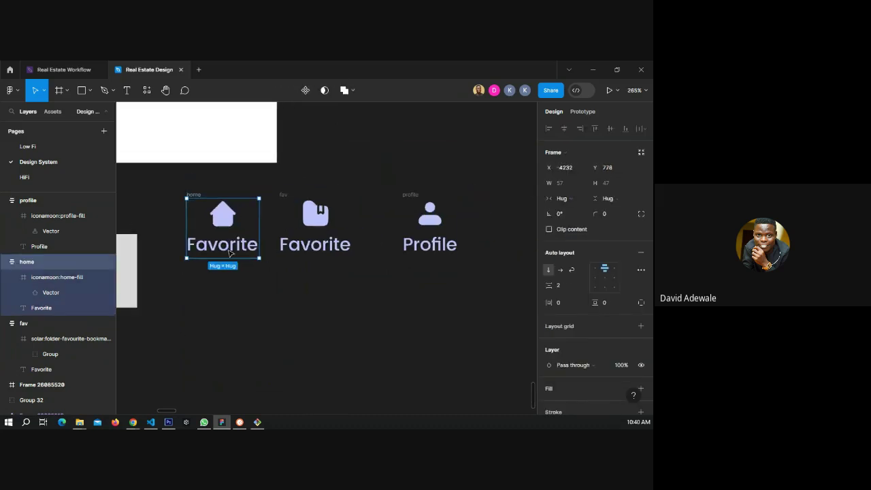
pyautogui.click(231, 253)
pyautogui.doubleClick(232, 254)
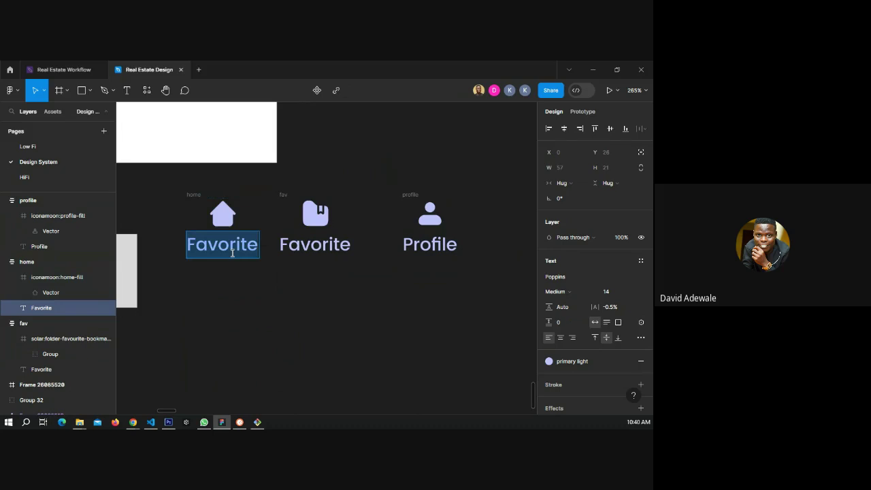
pyautogui.write('Home')
pyautogui.press('Escape')
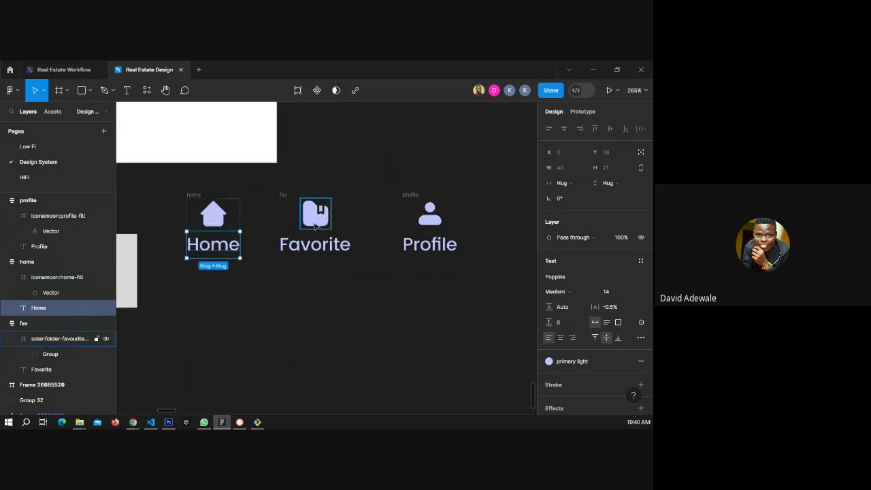
pyautogui.click(315, 242)
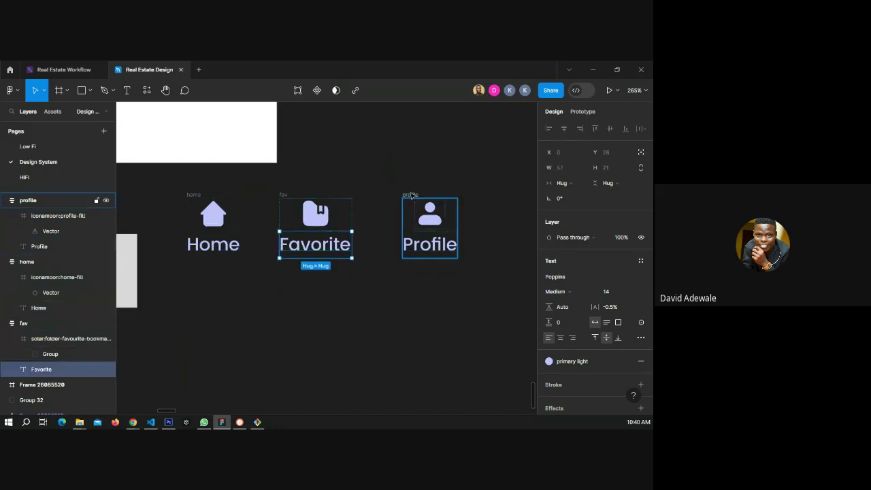
pyautogui.click(443, 185)
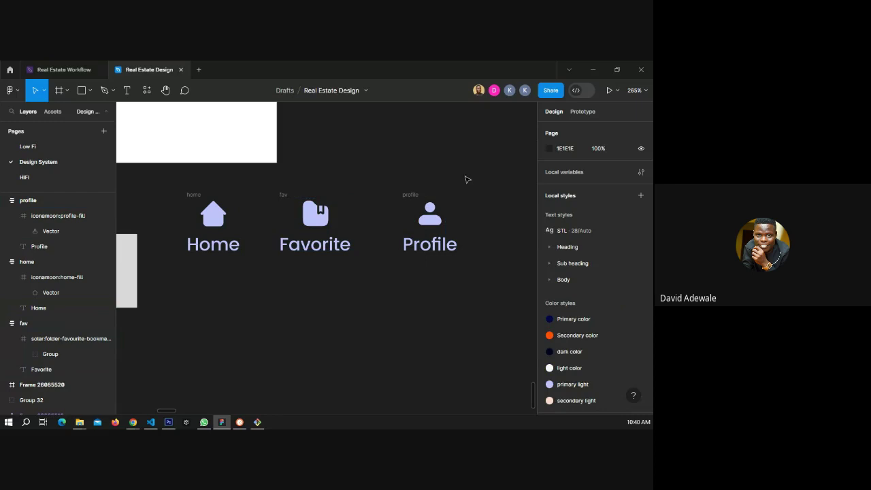
# Wrap the profile, fav and home items in auto layout (Shift+A) and name the frame 'navs'.
pyautogui.scroll(-3, 435, 269)
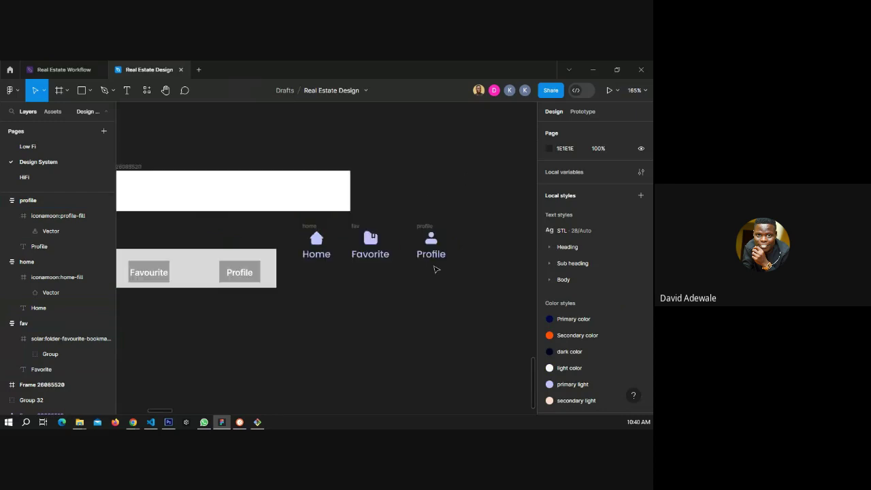
pyautogui.scroll(-1, 439, 274)
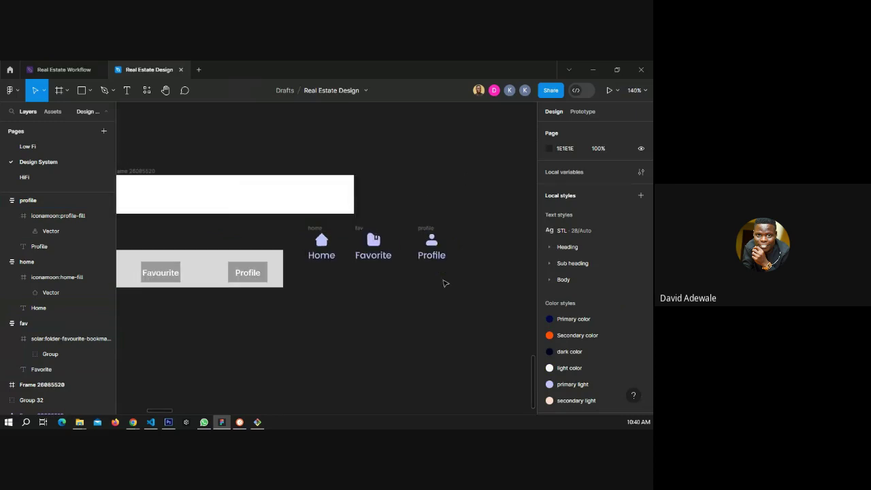
pyautogui.click(272, 198)
pyautogui.scroll(-2, 439, 276)
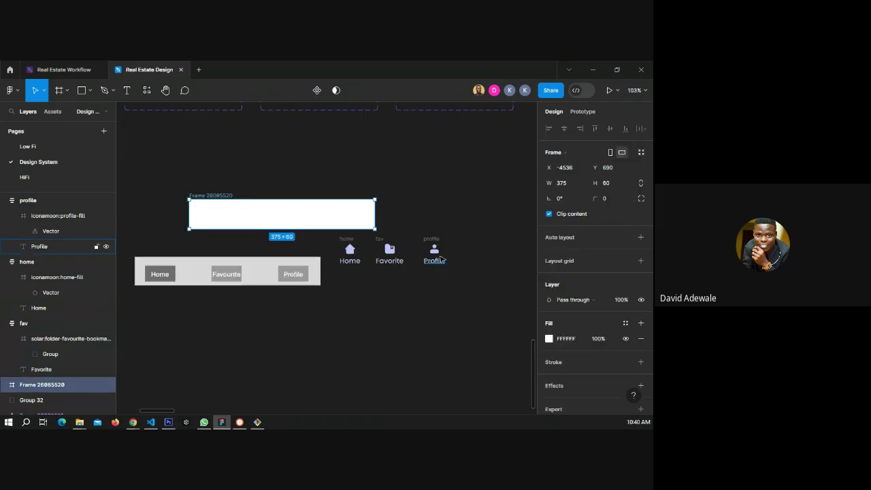
pyautogui.click(431, 242)
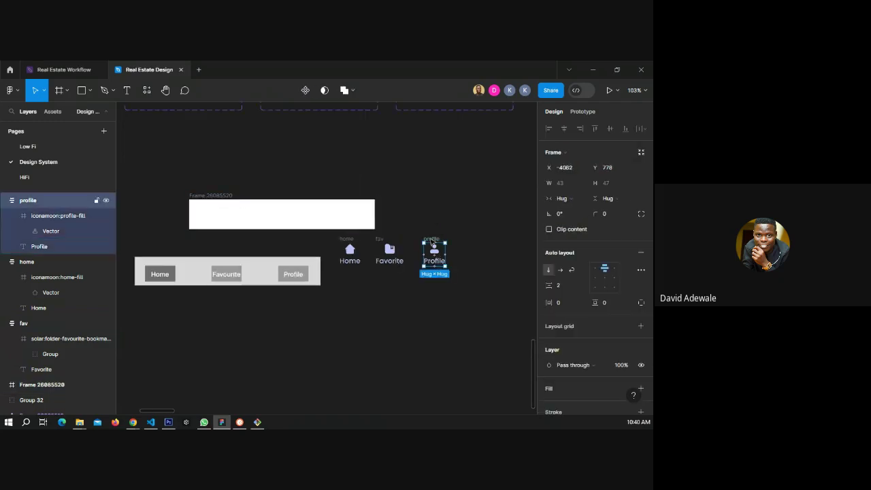
pyautogui.keyDown('shift'); pyautogui.click(381, 241); pyautogui.keyUp('shift')
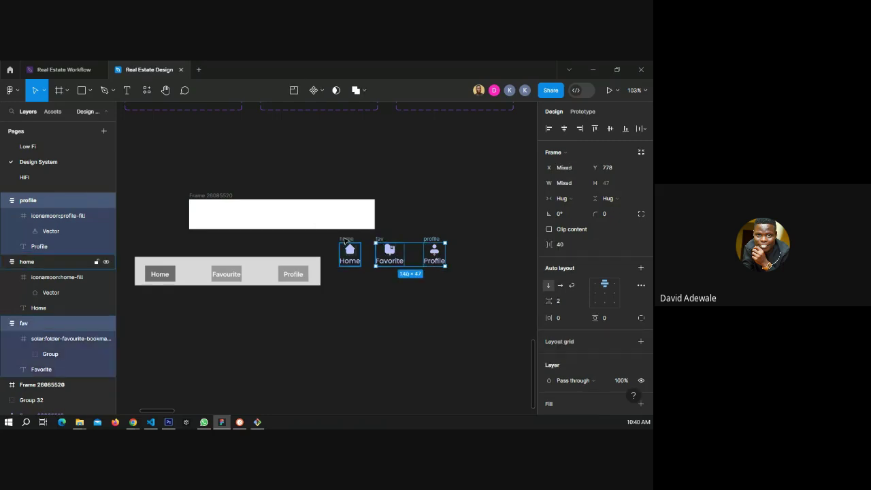
pyautogui.keyDown('shift'); pyautogui.click(346, 239); pyautogui.keyUp('shift')
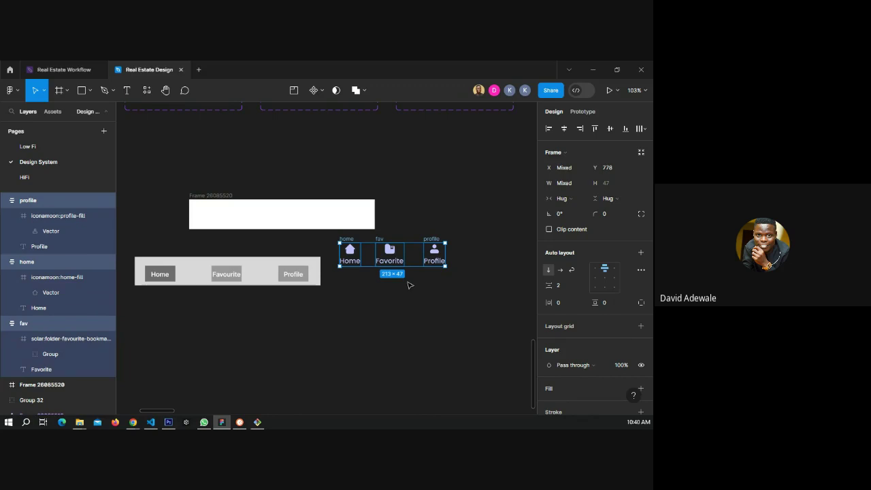
pyautogui.hotkey('shift', 'a')
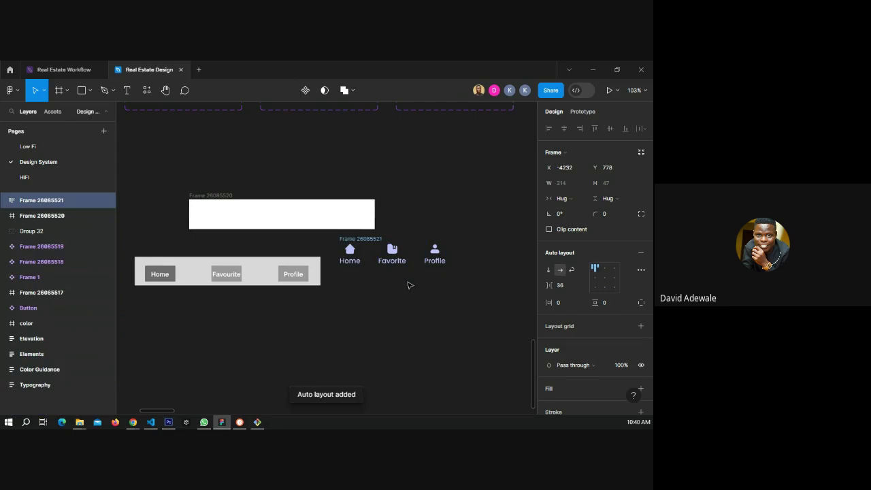
pyautogui.doubleClick(361, 239)
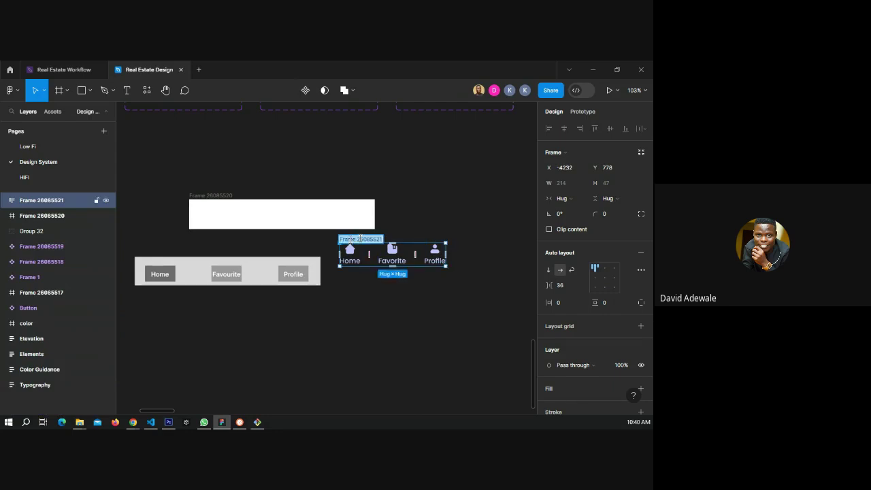
pyautogui.write('navs')
pyautogui.press('Return')
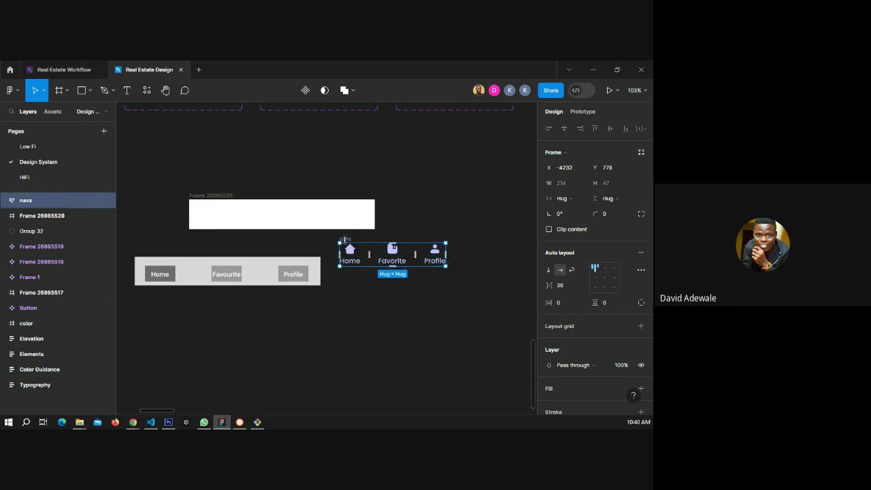
# Drag the navs row into Frame 26085520 and zoom to check it sits at X 71, Y 6.
pyautogui.moveTo(345, 239); pyautogui.dragTo(231, 209)
pyautogui.keyDown('ctrl'); pyautogui.scroll(5, 232, 210); pyautogui.keyUp('ctrl')
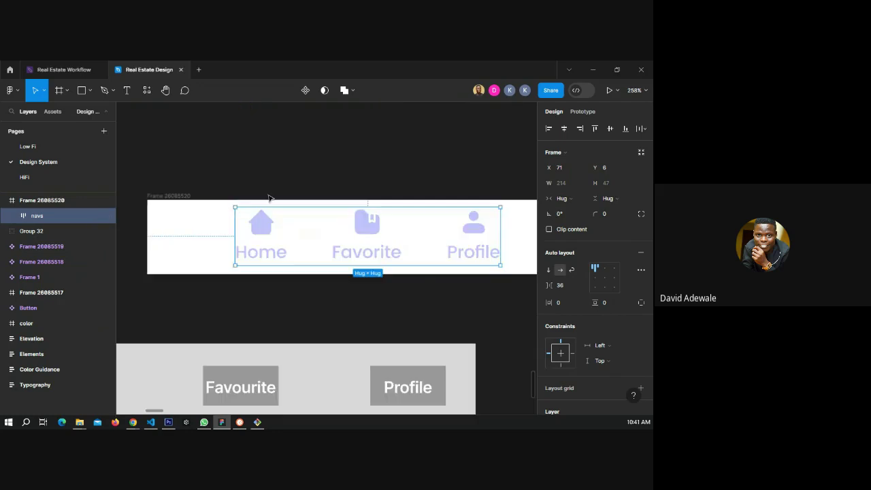
pyautogui.keyDown('ctrl'); pyautogui.scroll(-3, 201, 228); pyautogui.keyUp('ctrl')
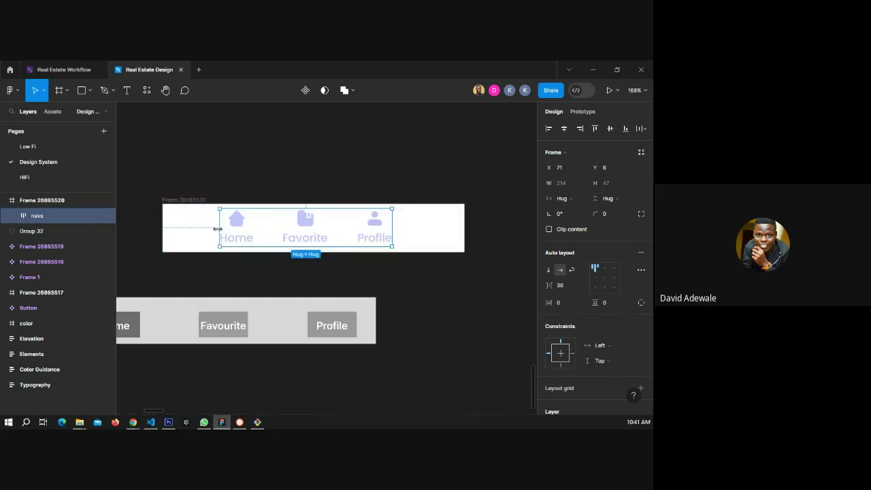
pyautogui.keyDown('ctrl'); pyautogui.scroll(1, 201, 233); pyautogui.keyUp('ctrl')
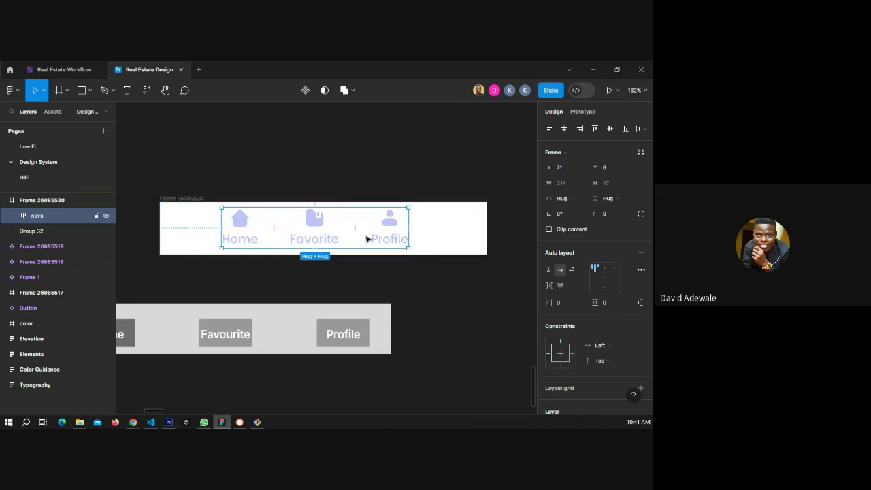
# Set the Favorite and Home items' height to Fill container.
pyautogui.click(316, 224)
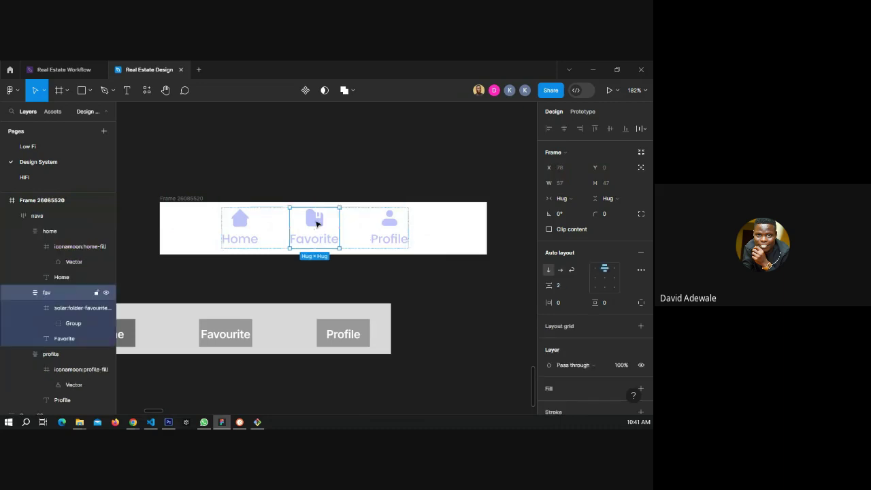
pyautogui.click(609, 198)
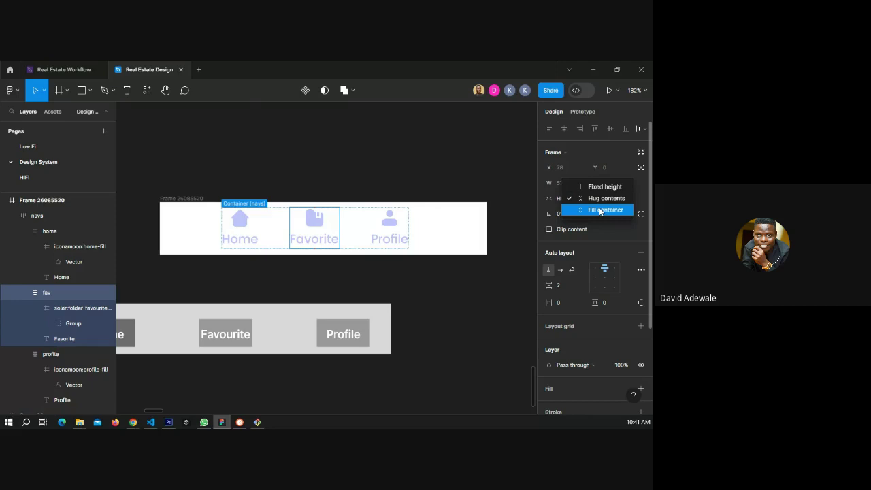
pyautogui.click(601, 211)
pyautogui.click(389, 231)
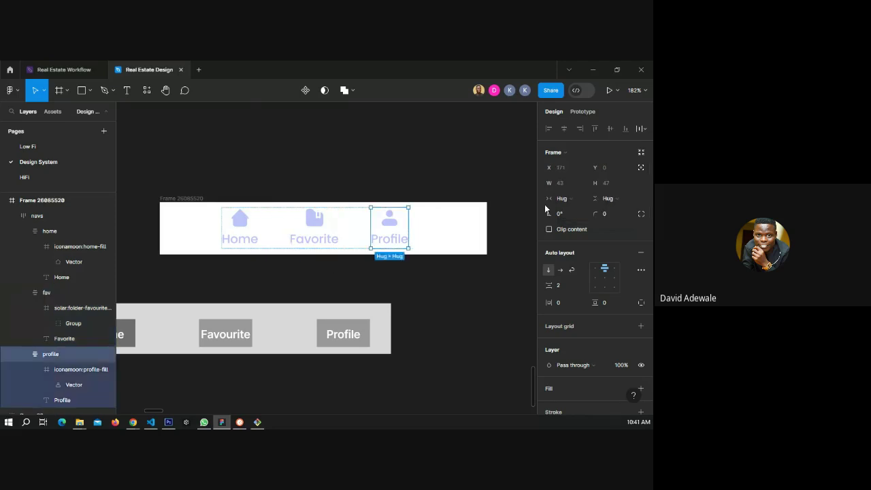
pyautogui.click(259, 229)
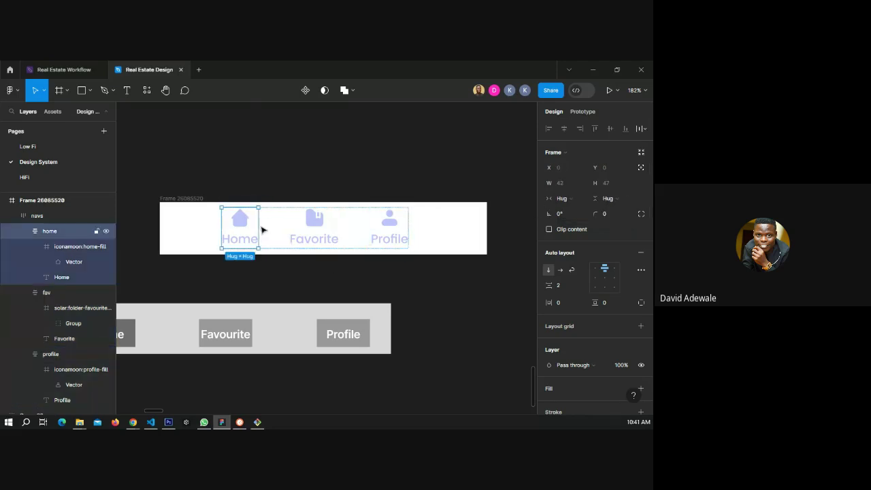
pyautogui.click(608, 198)
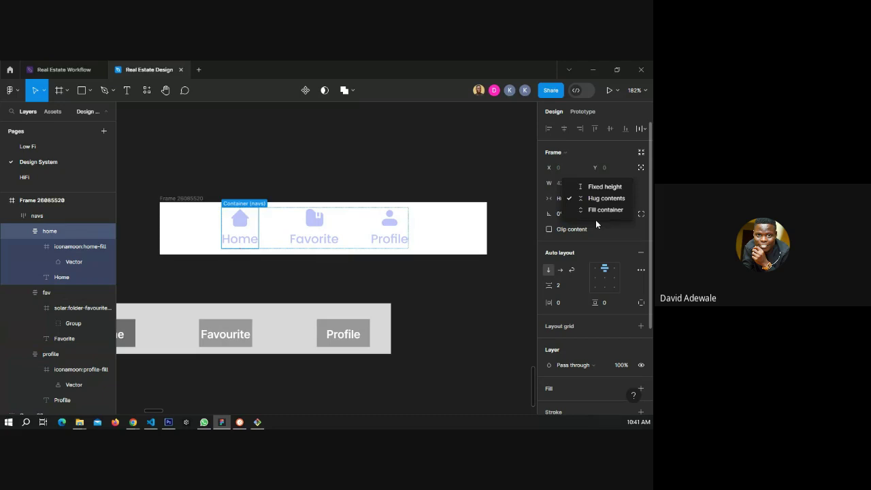
pyautogui.click(597, 210)
pyautogui.click(400, 271)
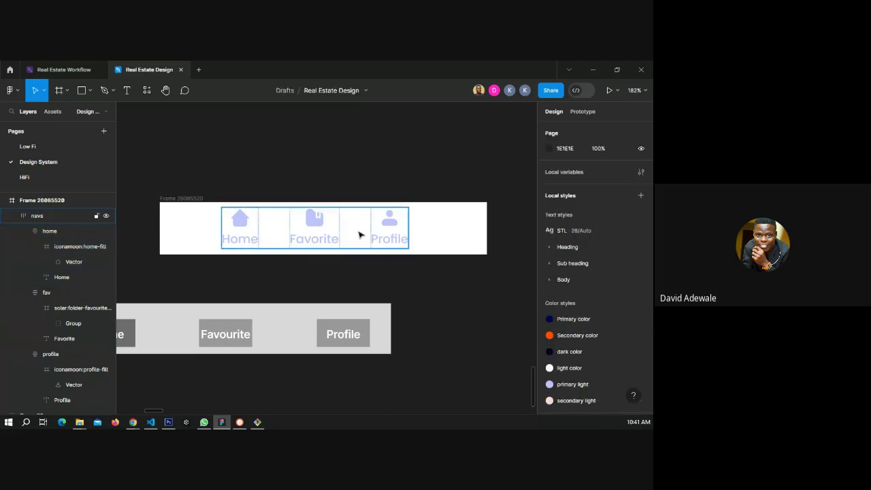
# Center-align the navs items and set their gap to Auto.
pyautogui.click(361, 235)
pyautogui.moveTo(410, 230); pyautogui.dragTo(432, 229)
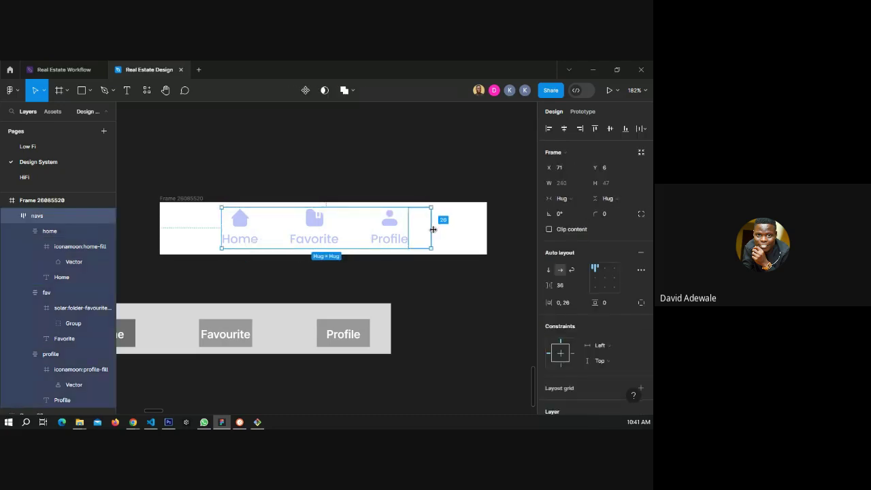
pyautogui.hotkey('ctrl', 'z')
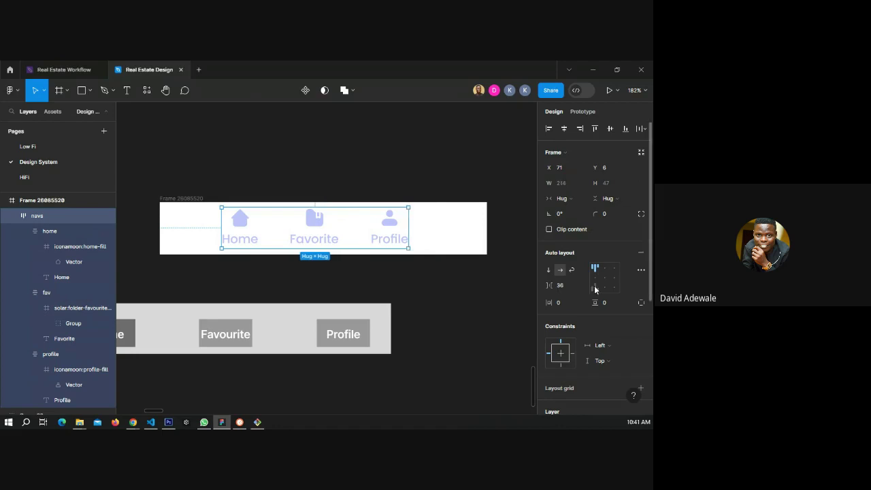
pyautogui.click(604, 278)
pyautogui.click(561, 286)
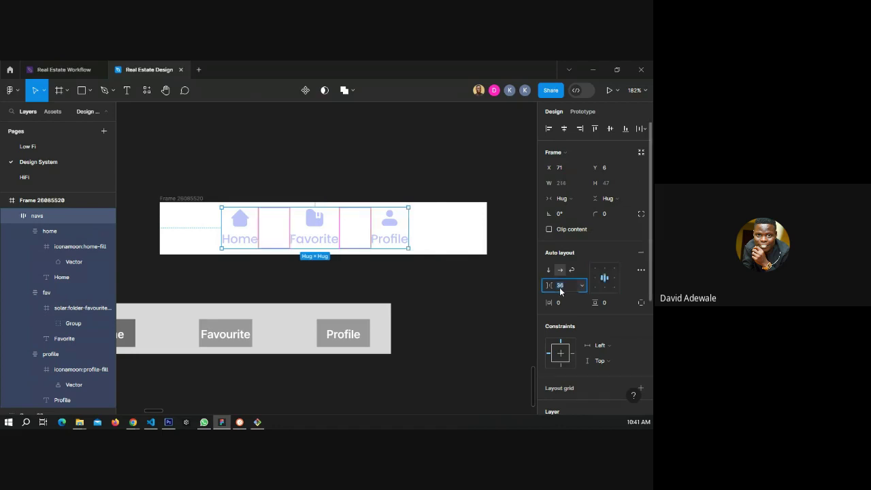
pyautogui.write('auto')
pyautogui.press('Return')
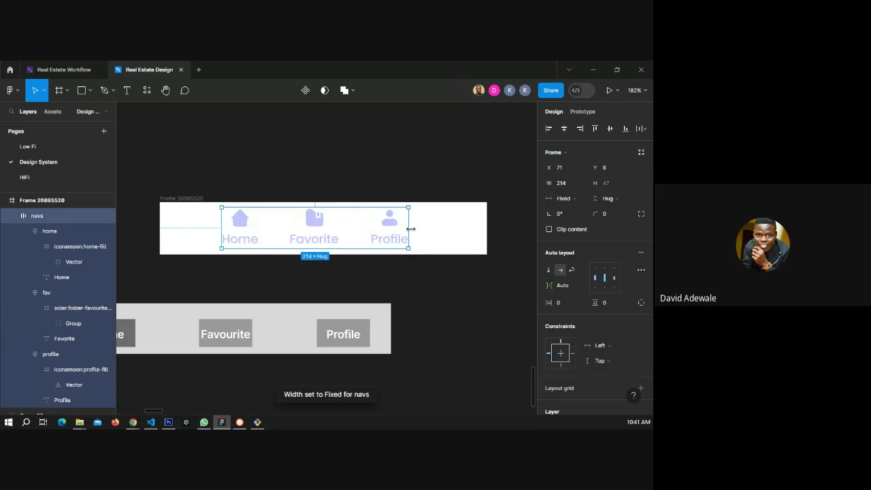
# Widen the navs row to about 351 across the bar, then reposition Frame 26085520.
pyautogui.moveTo(411, 229); pyautogui.dragTo(480, 234)
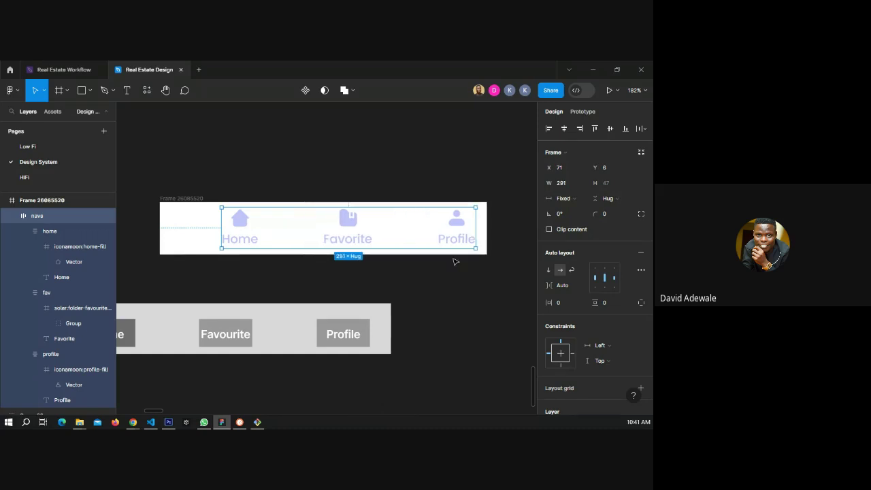
pyautogui.moveTo(222, 229); pyautogui.dragTo(168, 232)
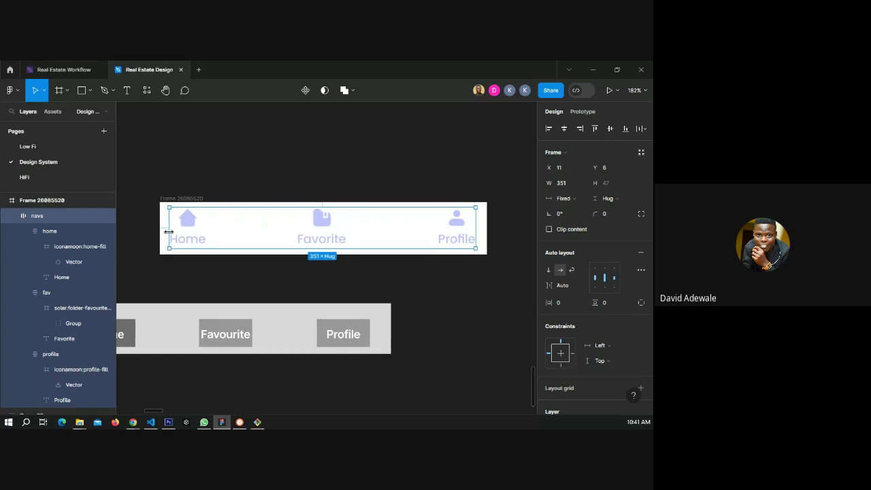
pyautogui.click(465, 282)
pyautogui.scroll(-2, 265, 240)
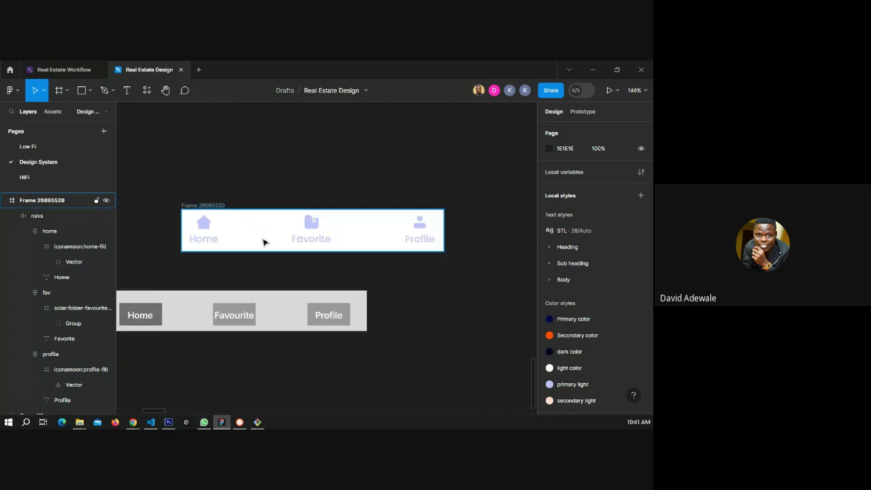
pyautogui.moveTo(207, 205); pyautogui.dragTo(256, 140)
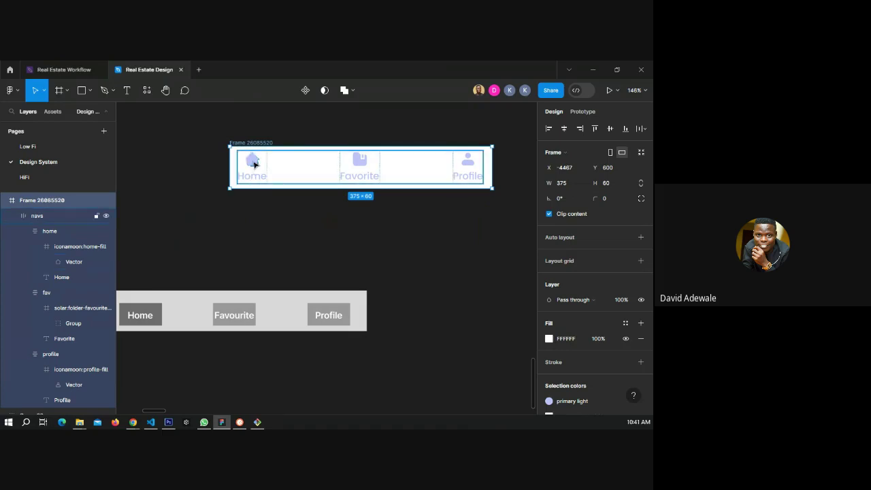
# Recolor the Home item with the Primary color style.
pyautogui.doubleClick(253, 164)
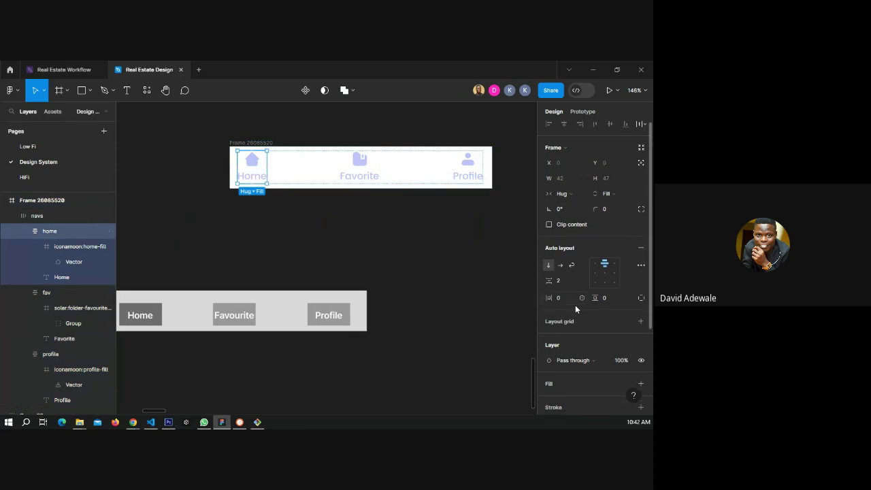
pyautogui.scroll(-3, 575, 305)
pyautogui.click(549, 331)
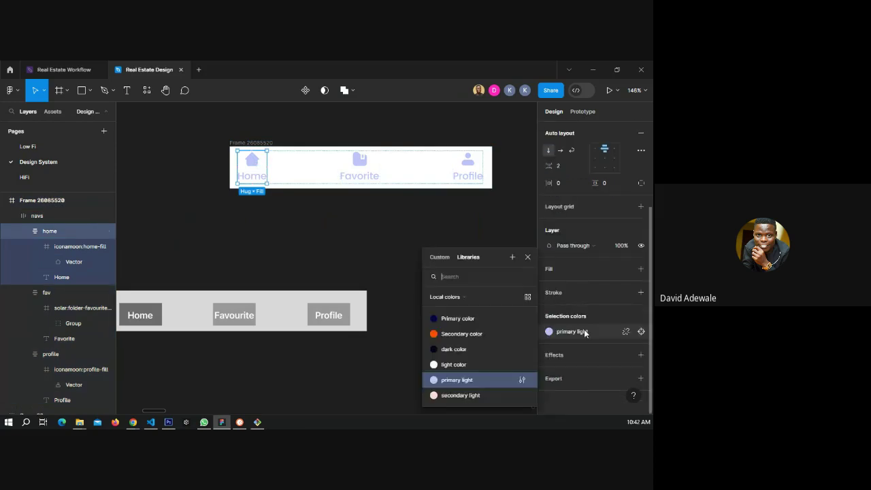
pyautogui.click(466, 317)
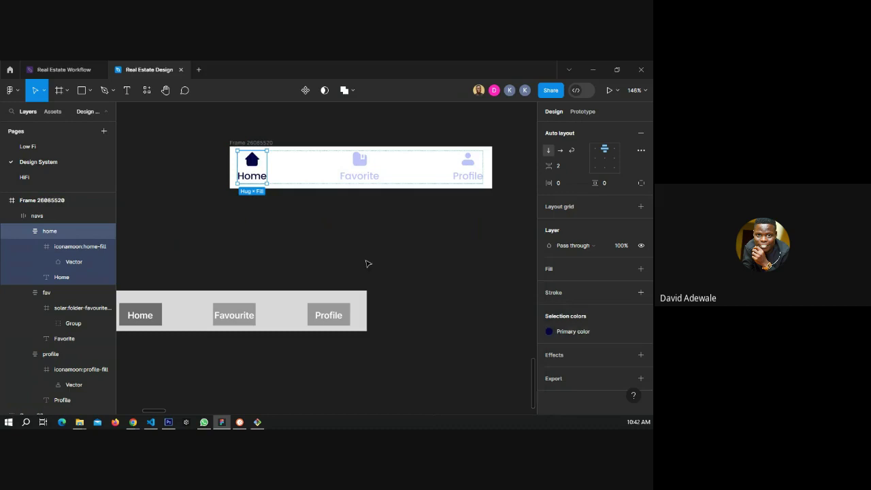
pyautogui.click(364, 236)
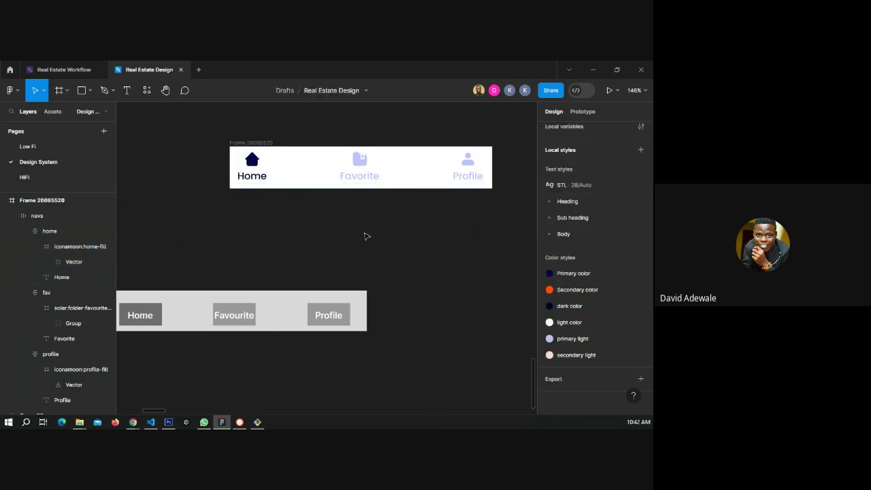
# Select the Frame 26085520 bar.
pyautogui.click(251, 143)
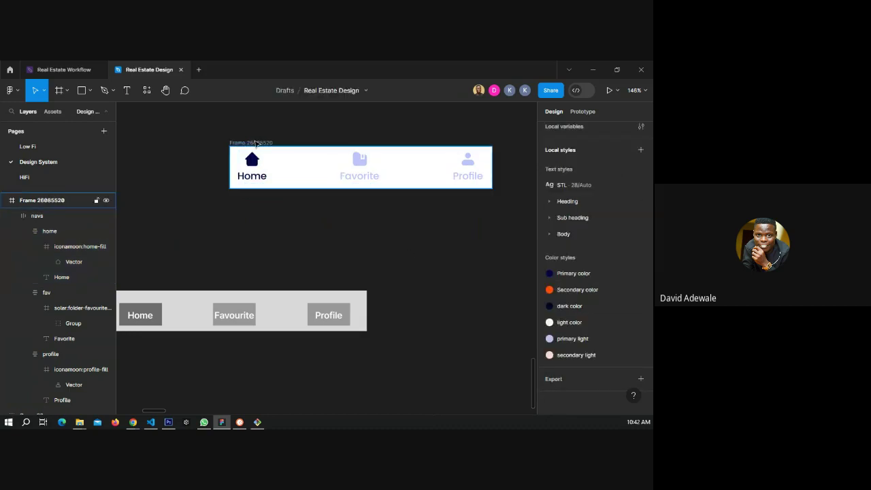
pyautogui.click(270, 143)
pyautogui.press('Escape')
pyautogui.click(259, 144)
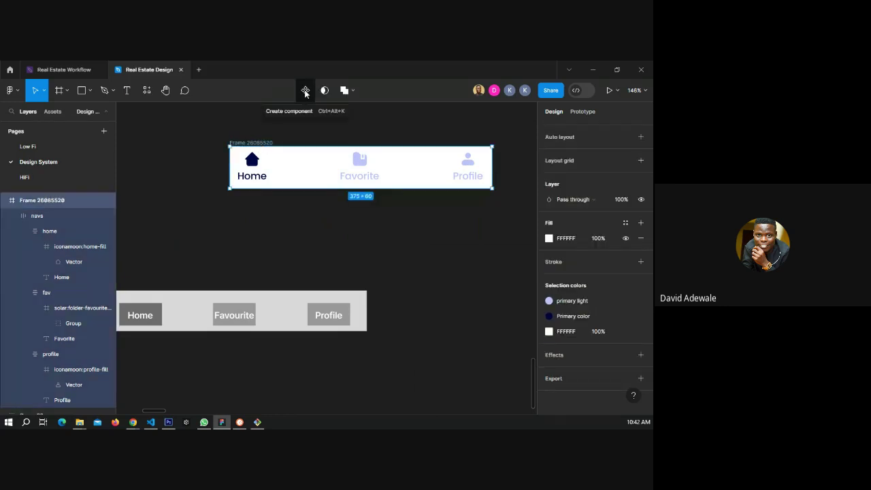
# Make the nav bar a component, add a second variant and set its value to 'Profile'.
pyautogui.click(304, 91)
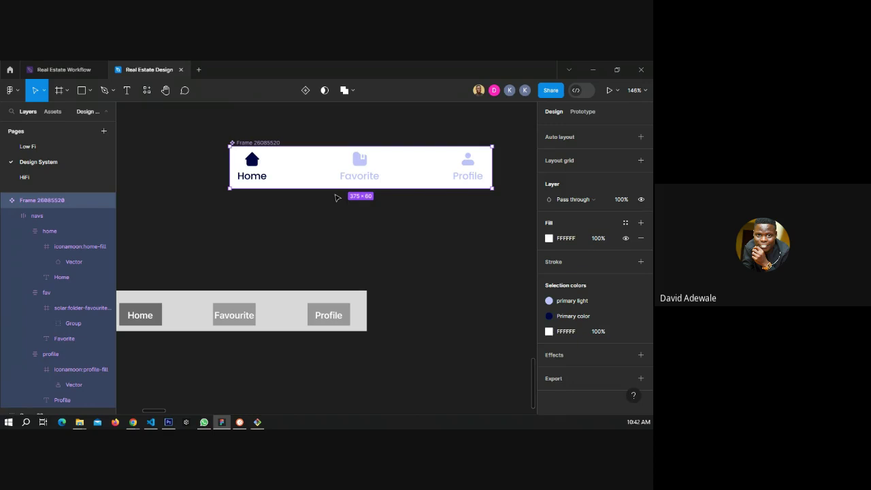
pyautogui.click(305, 90)
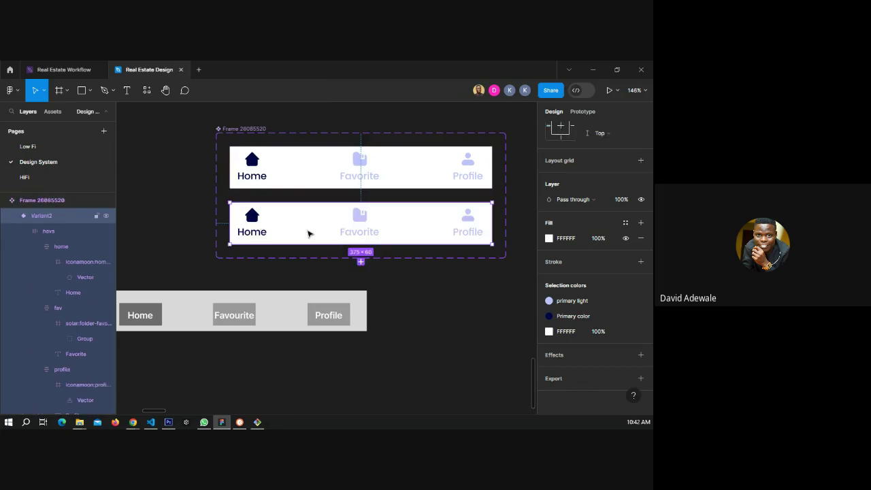
pyautogui.scroll(-1, 602, 261)
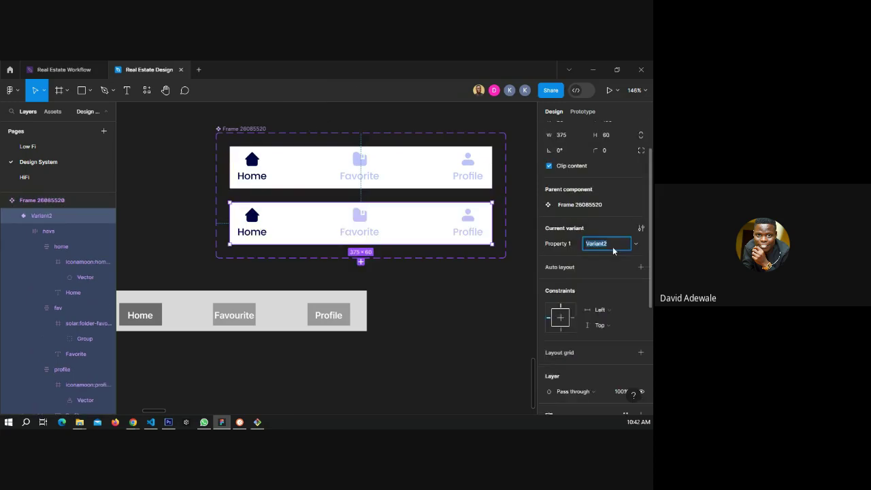
pyautogui.write('Profile')
pyautogui.click(354, 222)
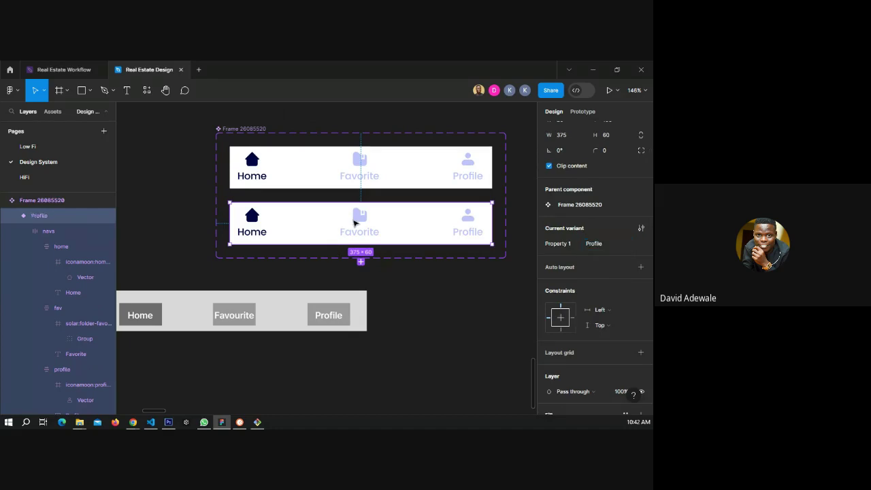
# In the second variant, color fav with Primary color and home with primary light.
pyautogui.doubleClick(361, 221)
pyautogui.doubleClick(361, 221)
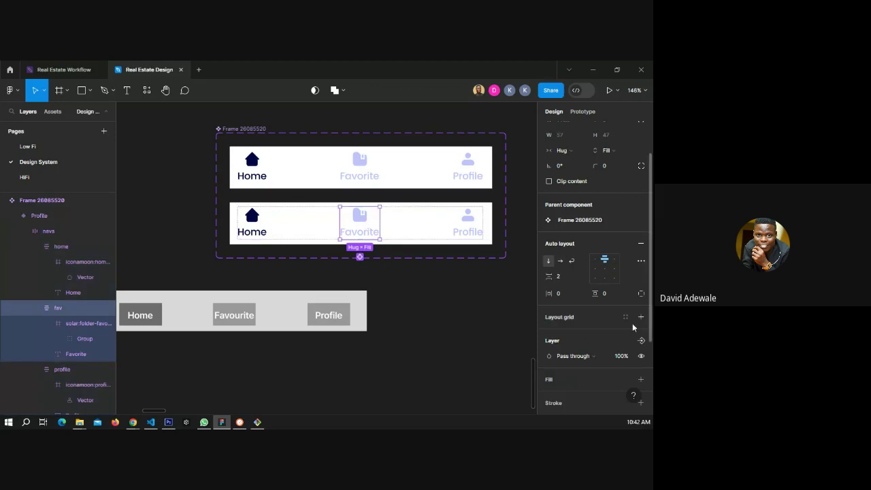
pyautogui.scroll(-3, 631, 323)
pyautogui.click(549, 346)
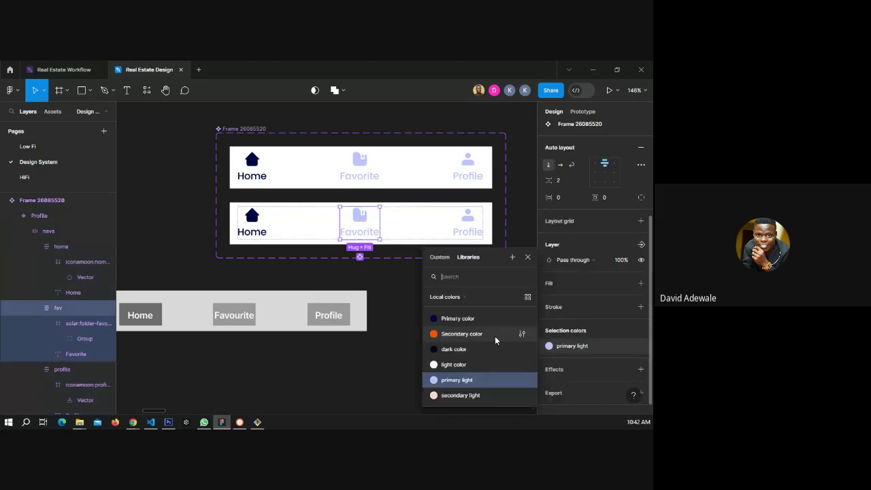
pyautogui.click(462, 318)
pyautogui.click(257, 238)
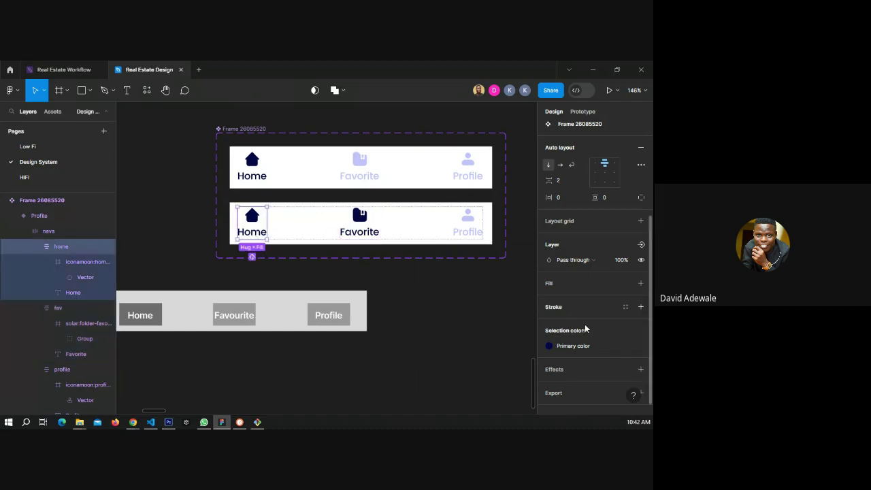
pyautogui.click(443, 327)
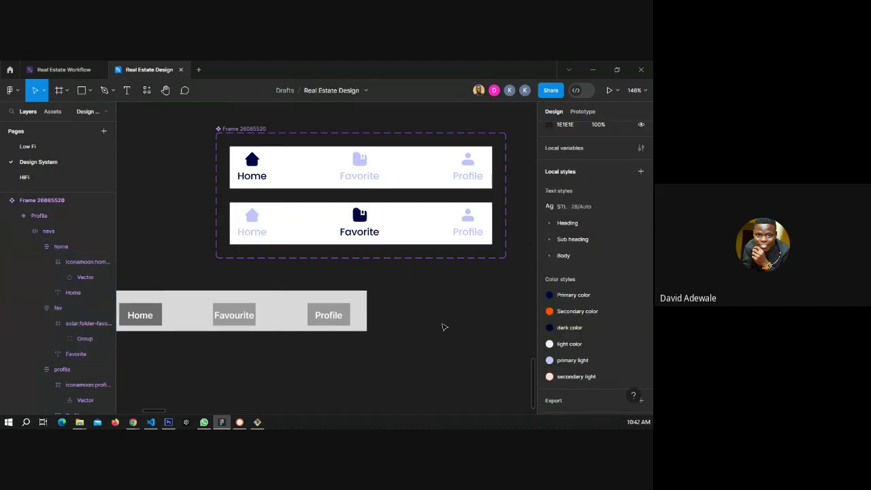
pyautogui.click(397, 234)
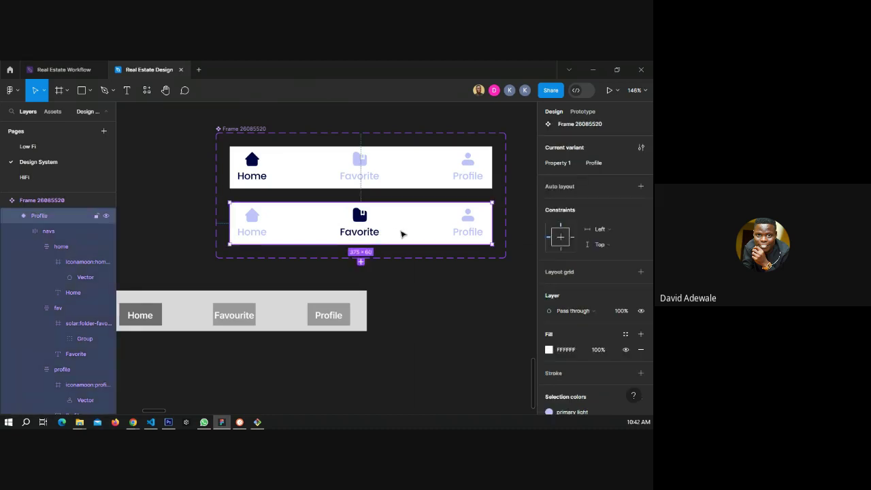
# Add a third variant and move the grey wireframe nav bar further down the canvas.
pyautogui.click(361, 262)
pyautogui.scroll(-1, 379, 230)
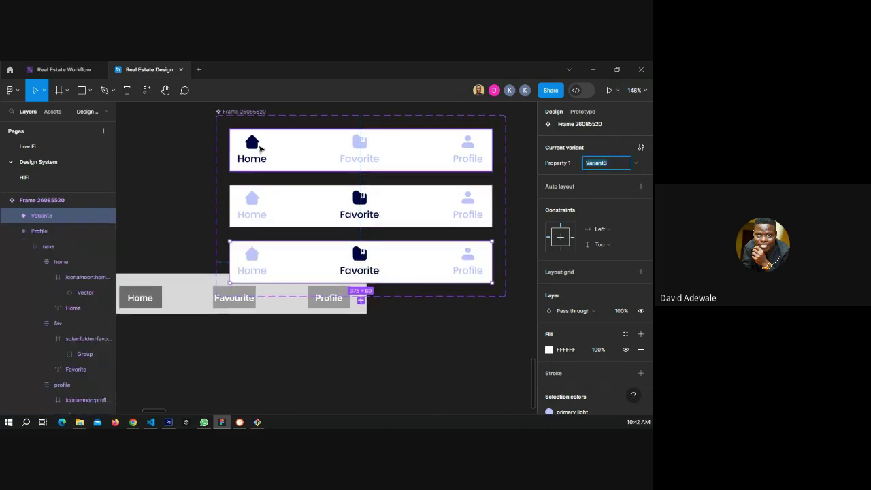
pyautogui.moveTo(293, 311); pyautogui.dragTo(300, 351)
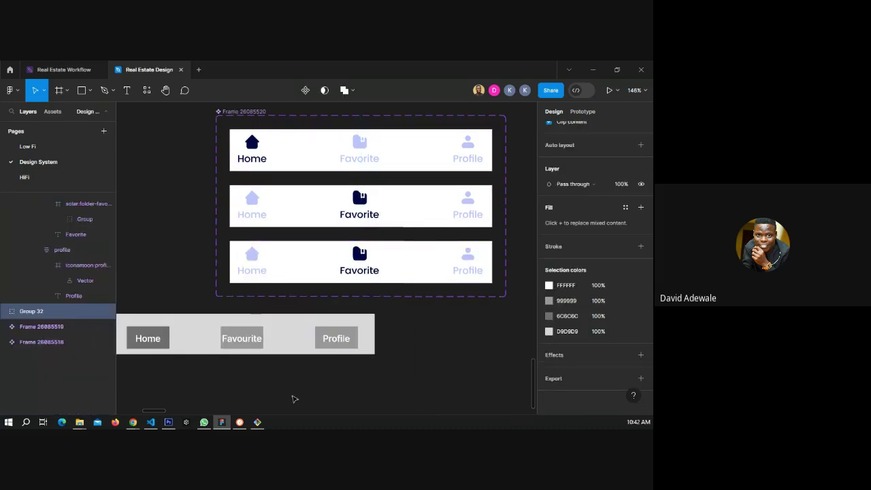
pyautogui.moveTo(294, 399); pyautogui.dragTo(303, 410)
# In the third variant, color profile with Primary color and Favorite with primary light.
pyautogui.doubleClick(470, 253)
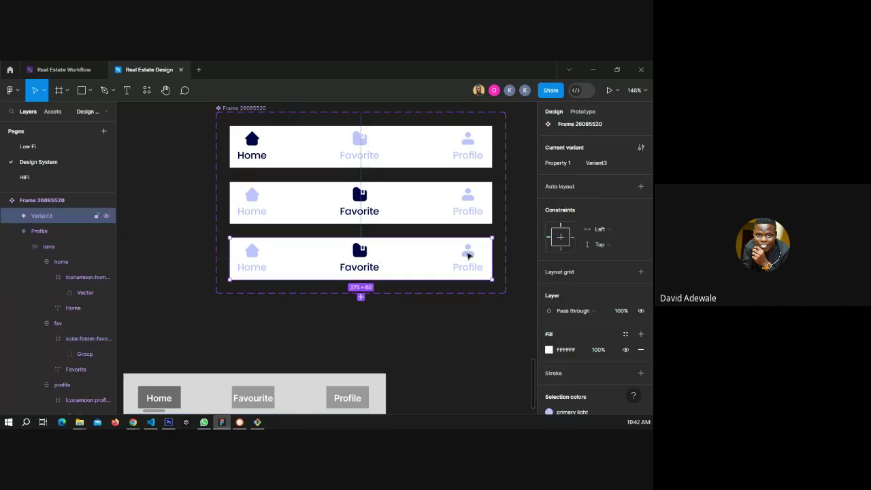
pyautogui.click(468, 255)
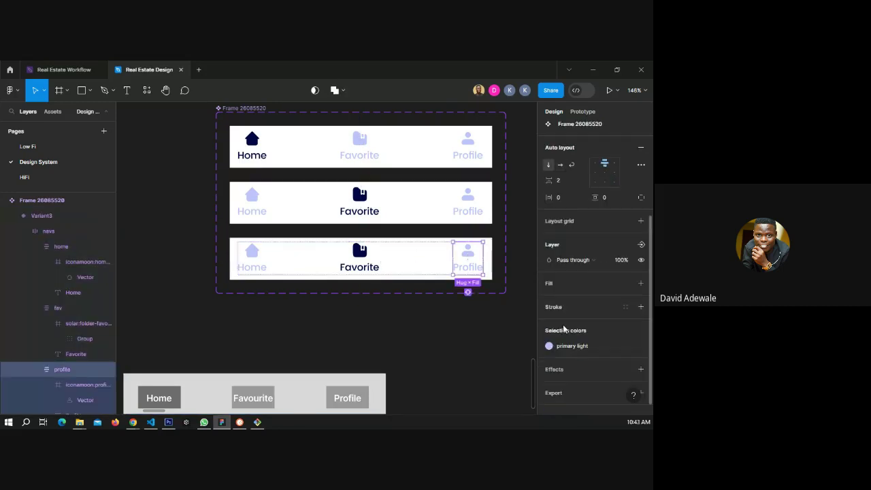
pyautogui.click(560, 338)
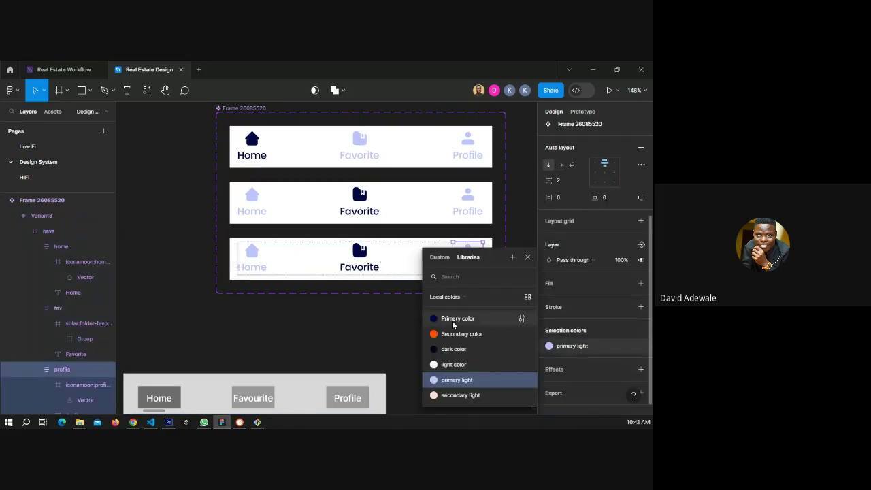
pyautogui.click(453, 323)
pyautogui.click(362, 257)
pyautogui.click(561, 346)
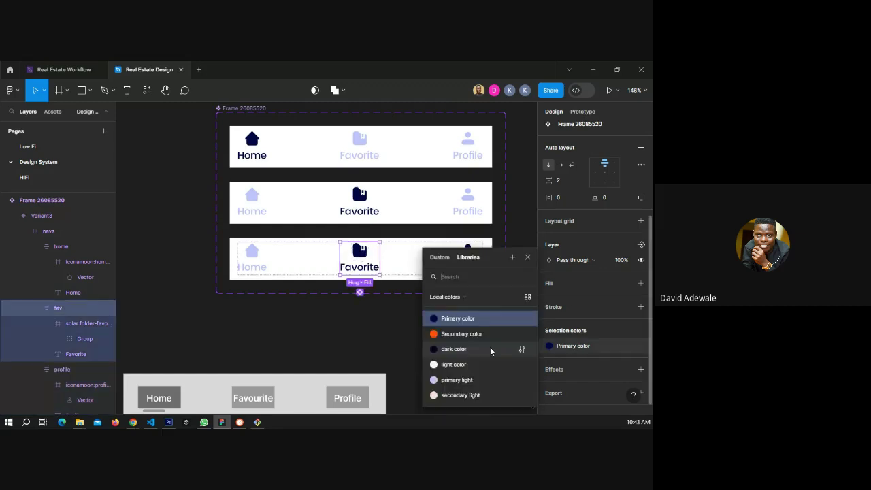
pyautogui.click(456, 379)
pyautogui.click(403, 324)
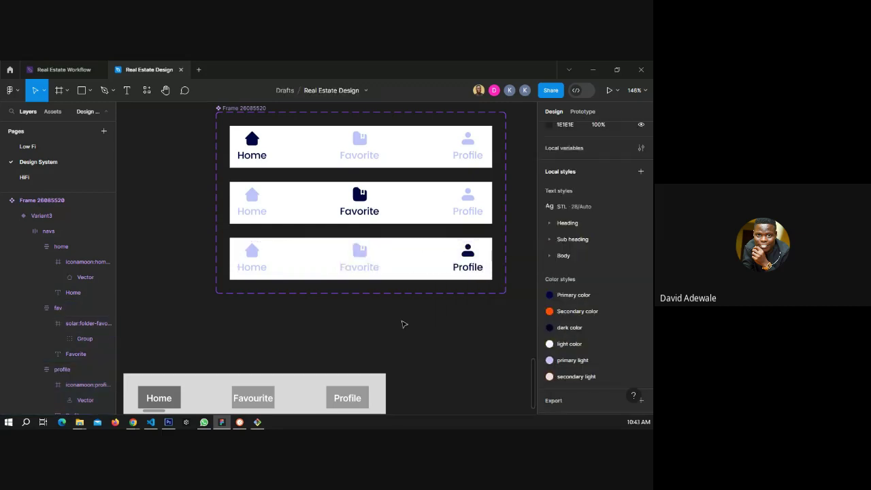
# Review the three variants and start renaming the component set.
pyautogui.scroll(-3, 269, 226)
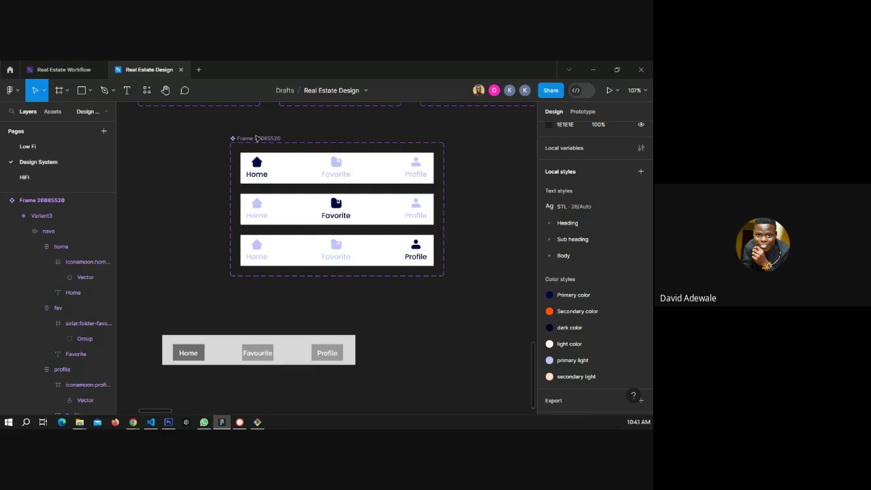
pyautogui.scroll(2, 340, 129)
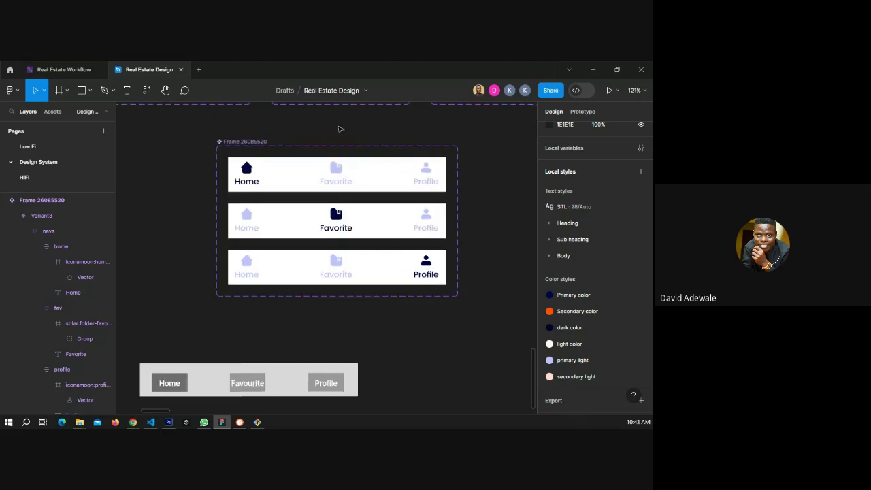
pyautogui.scroll(1, 340, 129)
pyautogui.click(234, 143)
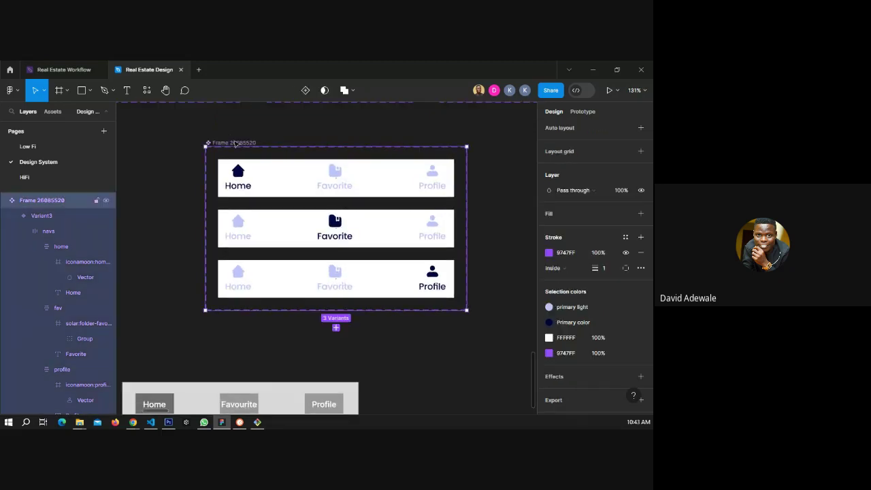
pyautogui.doubleClick(235, 143)
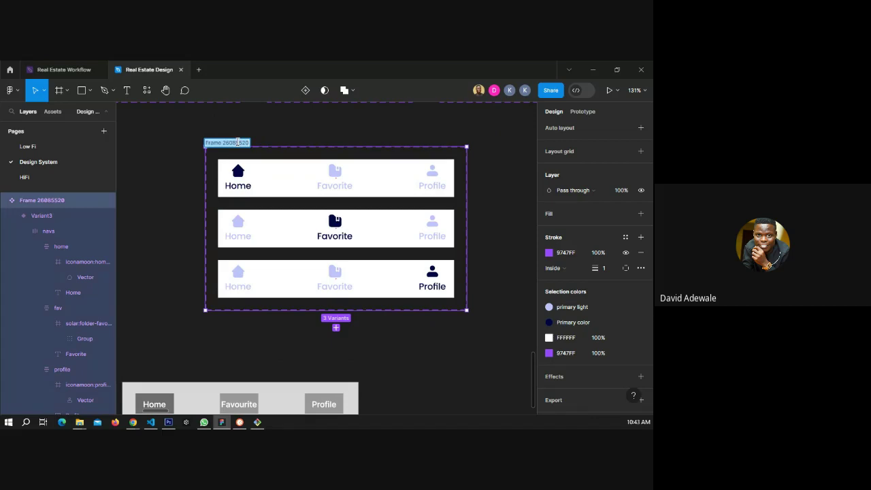
# Name the component set 'bottom nav' and set the top variant's Property 1 to Home.
pyautogui.write('bottom')
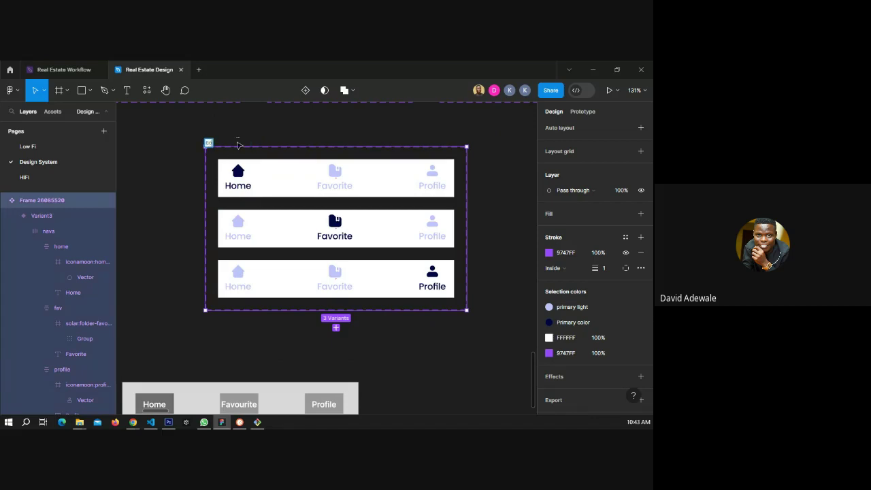
pyautogui.write(' nav')
pyautogui.press('Return')
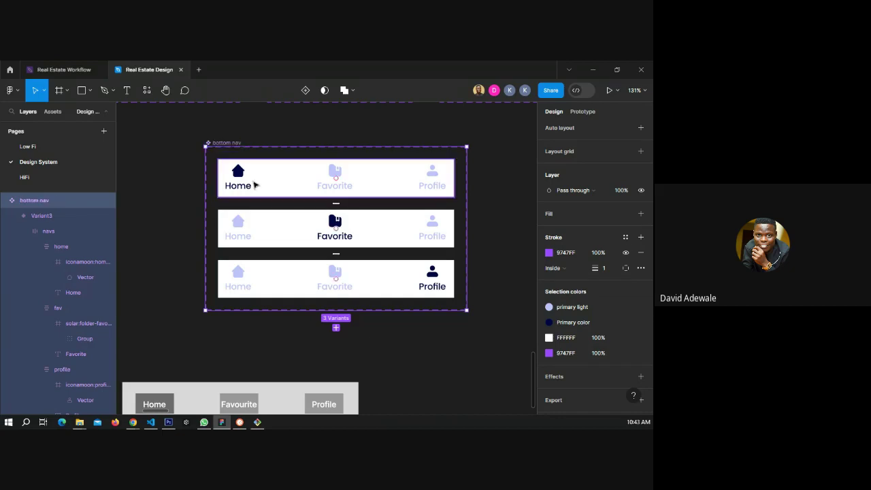
pyautogui.click(255, 184)
pyautogui.scroll(3, 596, 287)
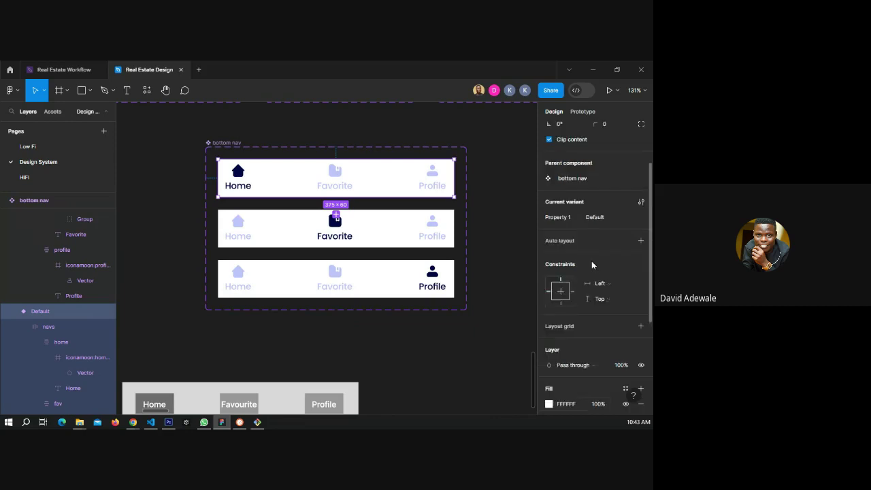
pyautogui.scroll(2, 591, 264)
pyautogui.click(599, 264)
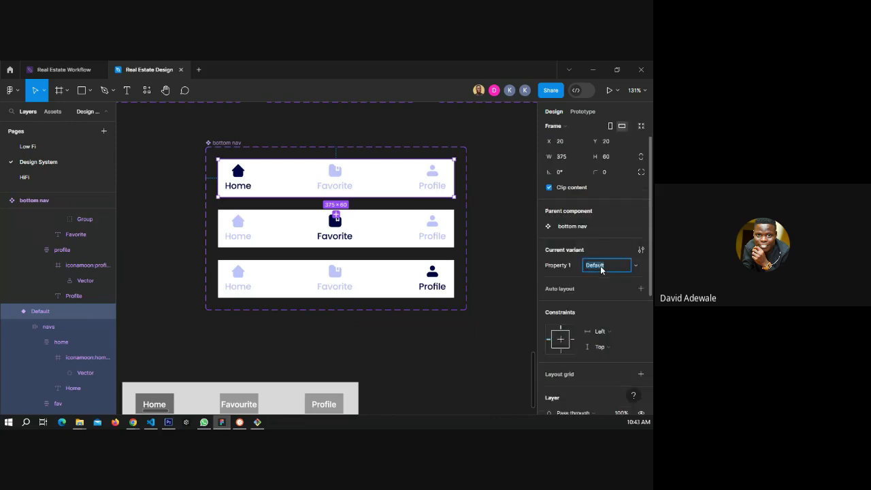
pyautogui.write('Home')
pyautogui.press('Return')
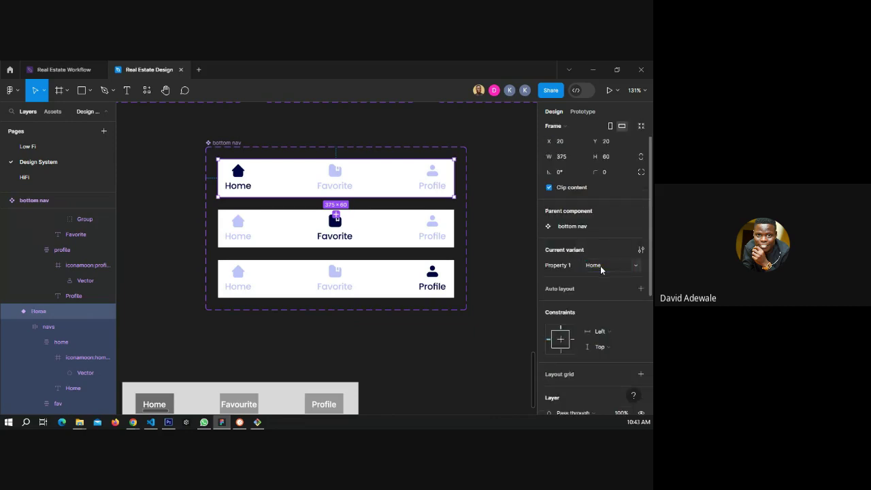
# Set the second variant's Property 1 to favorite and the third variant's to profile.
pyautogui.click(380, 222)
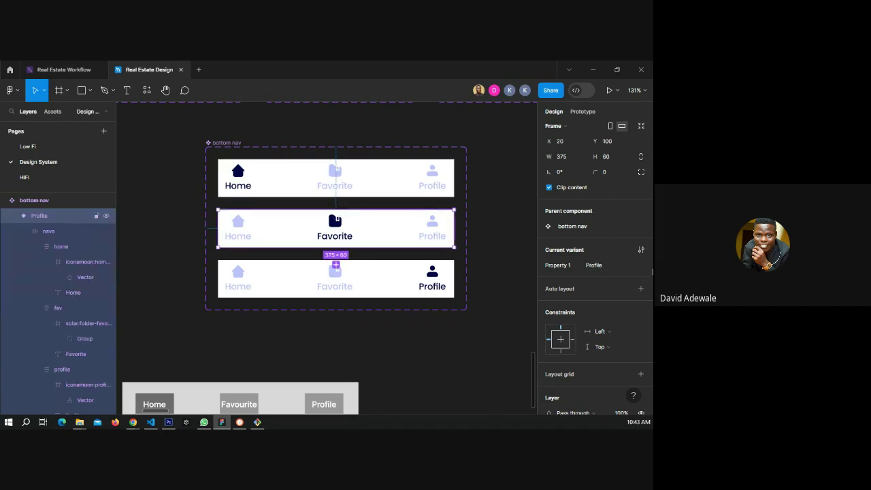
pyautogui.click(366, 280)
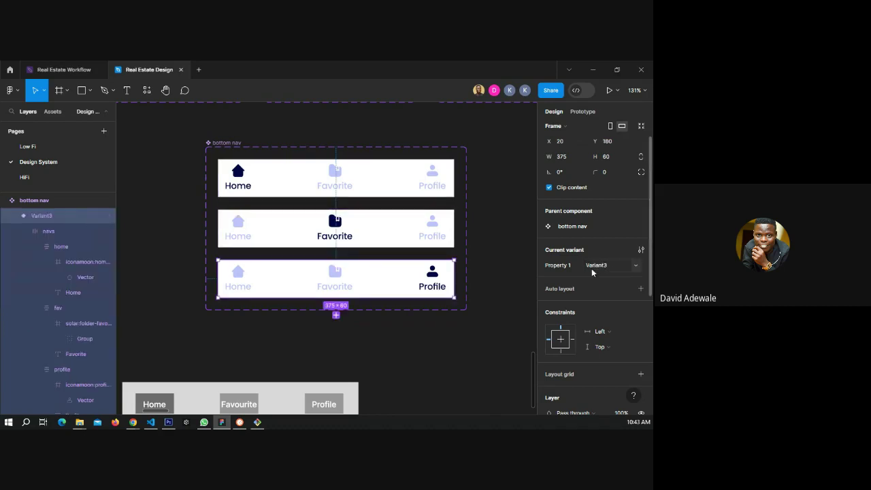
pyautogui.click(602, 266)
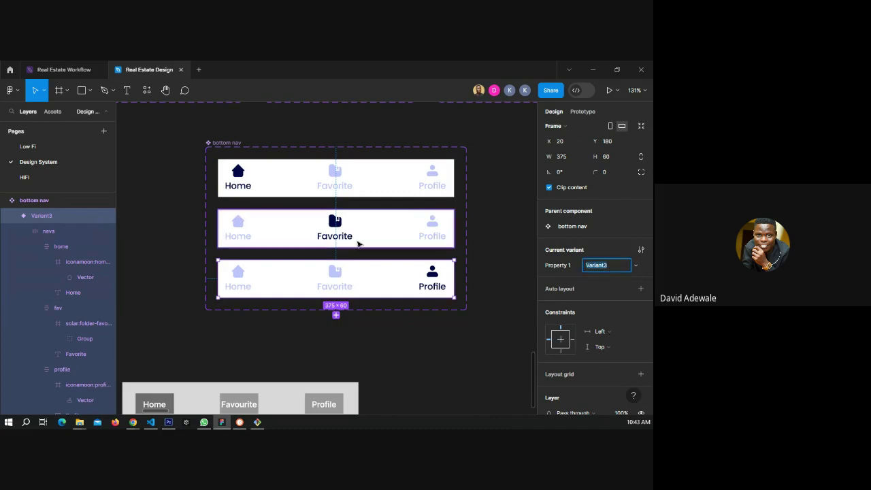
pyautogui.click(359, 244)
pyautogui.click(602, 266)
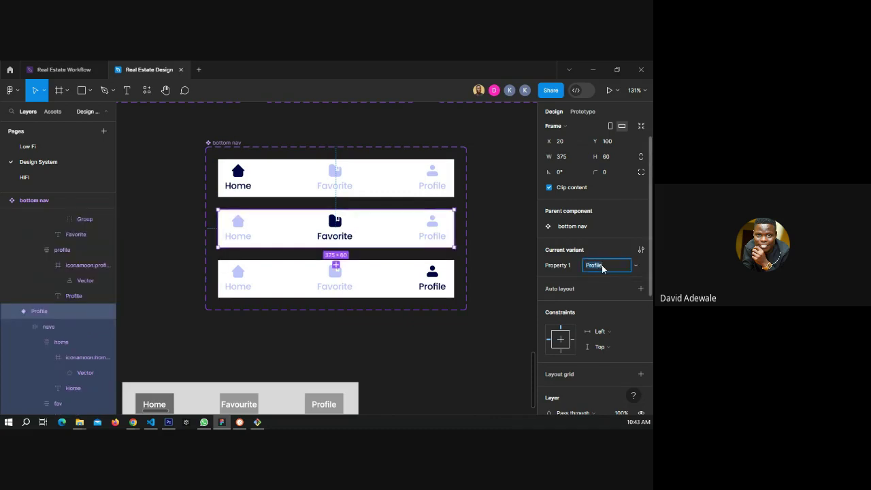
pyautogui.write('favo')
pyautogui.write('rite')
pyautogui.press('Return')
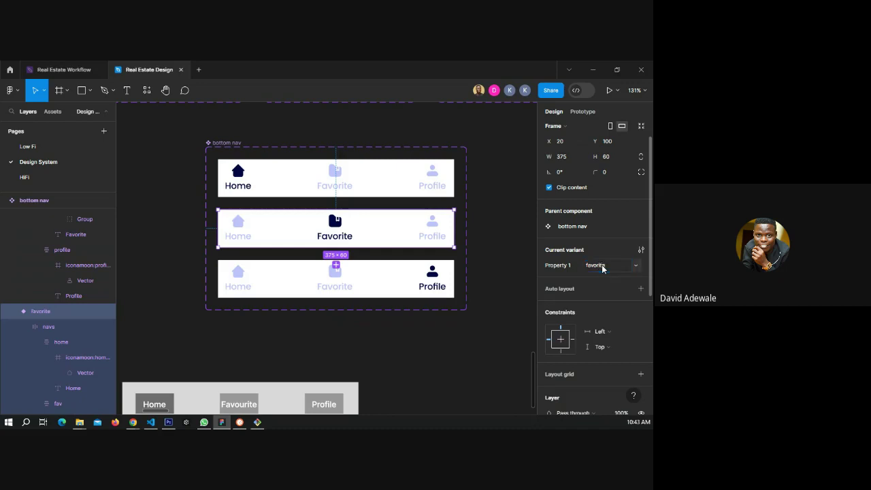
pyautogui.click(406, 289)
pyautogui.click(599, 265)
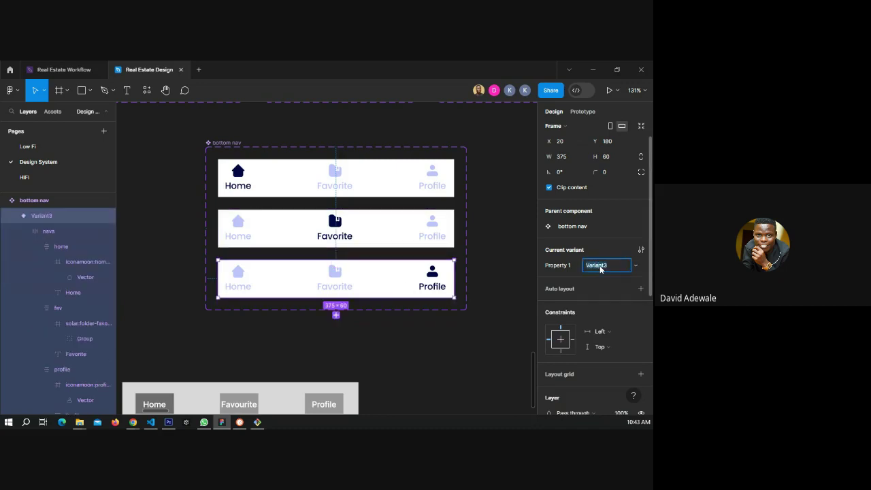
pyautogui.write('profile')
pyautogui.press('Return')
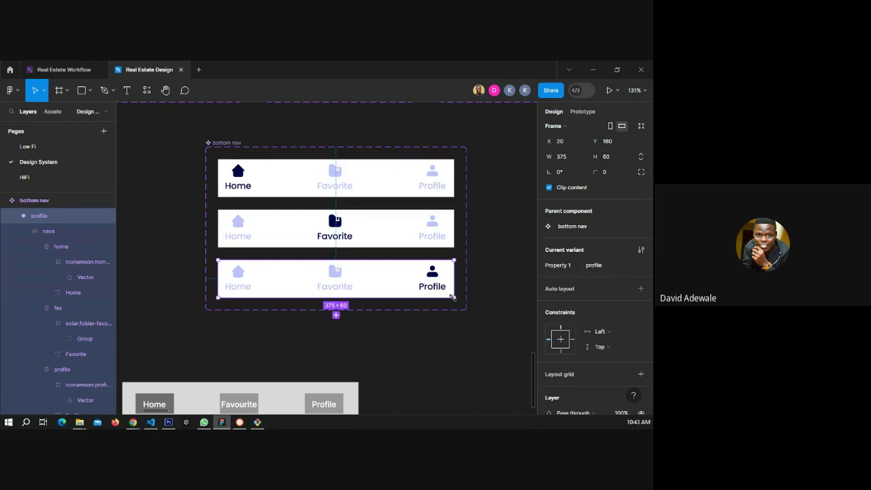
pyautogui.click(482, 286)
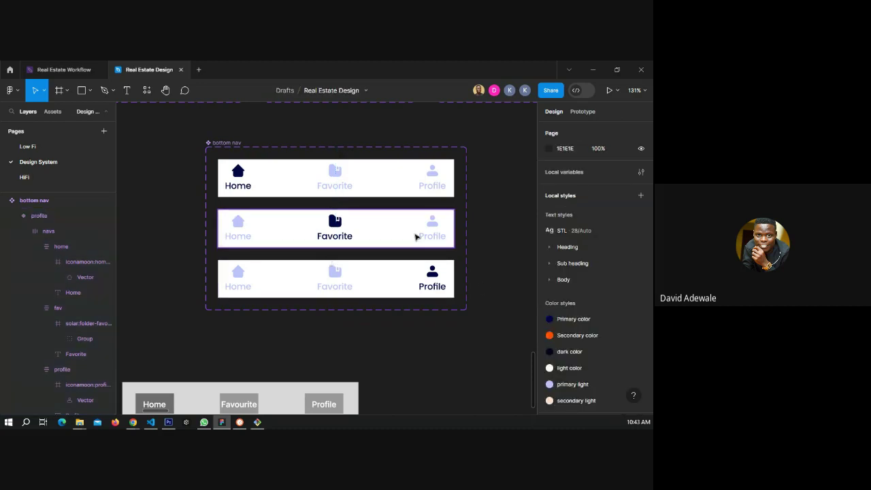
# Delete the grey placeholder nav group on the Design System page.
pyautogui.scroll(-5, 415, 237)
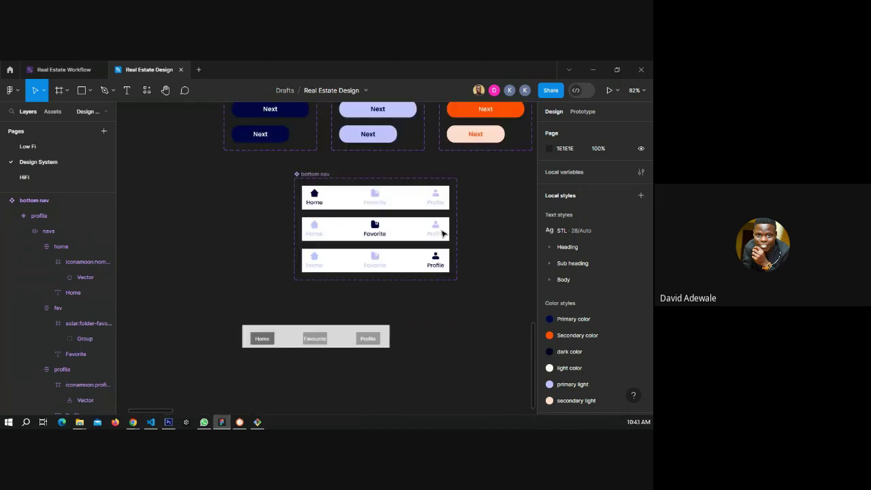
pyautogui.click(302, 347)
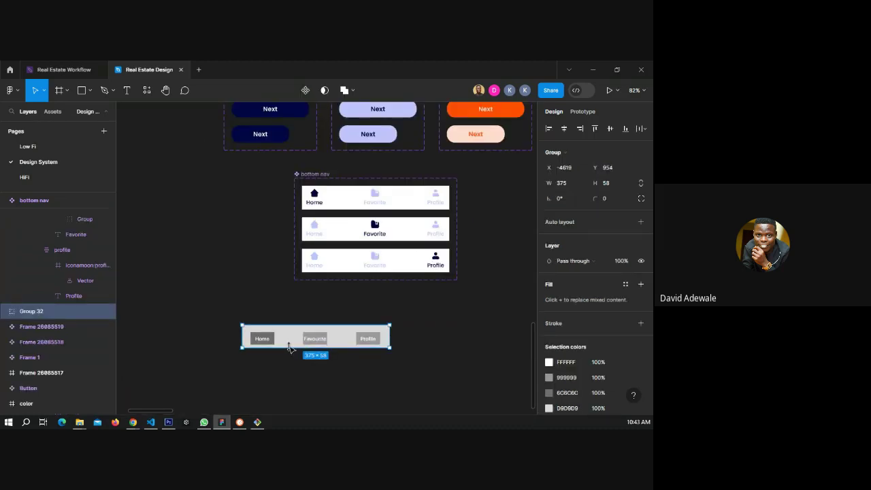
pyautogui.press('Delete')
# Paste the bottom nav onto the plain home screen on the HiFi page.
pyautogui.click(342, 205)
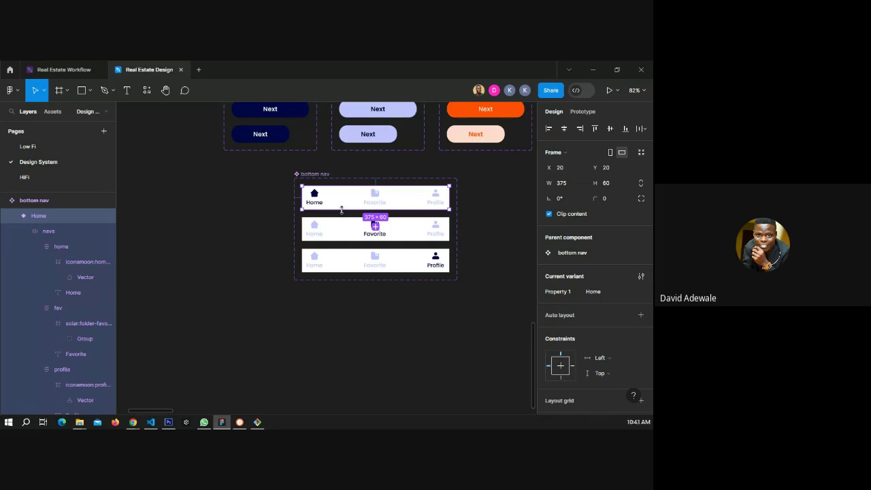
pyautogui.click(14, 217)
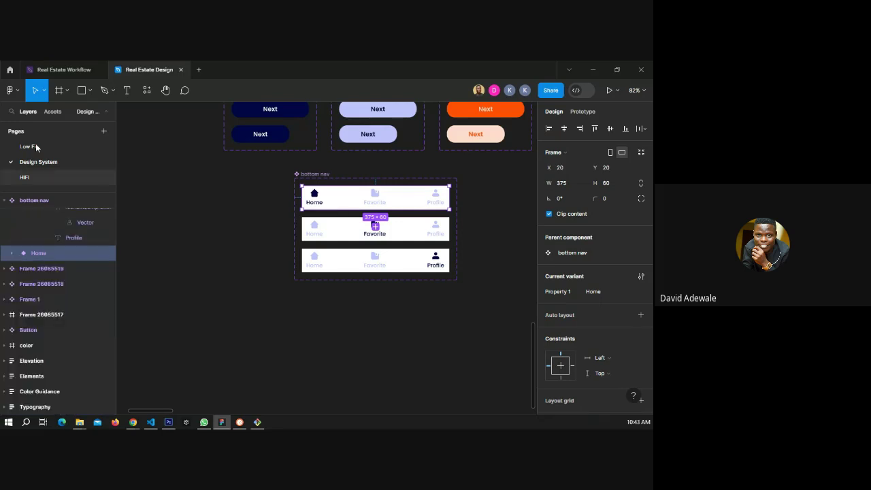
pyautogui.click(25, 177)
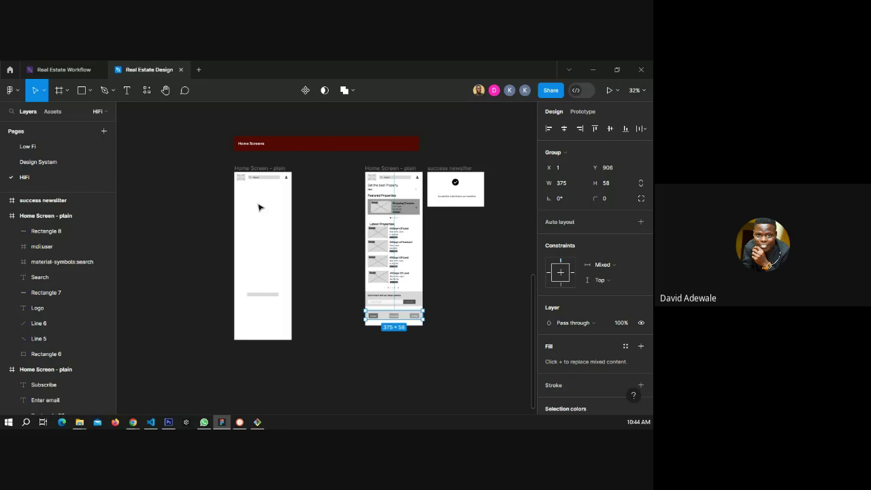
pyautogui.click(269, 302)
pyautogui.scroll(5, 270, 300)
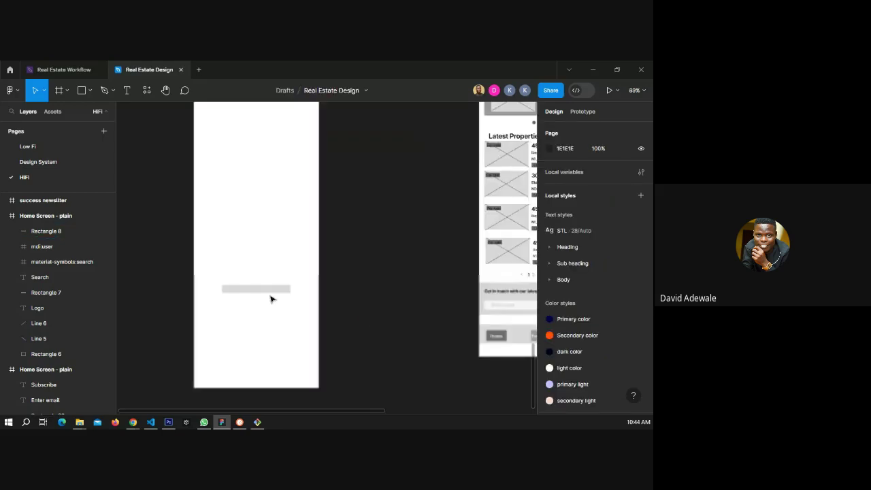
pyautogui.hotkey('ctrl', 'v')
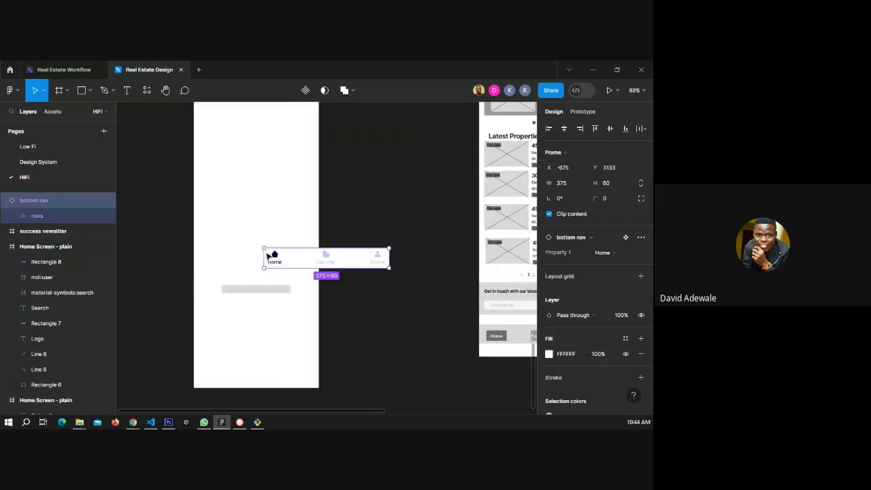
pyautogui.moveTo(298, 258); pyautogui.dragTo(227, 279)
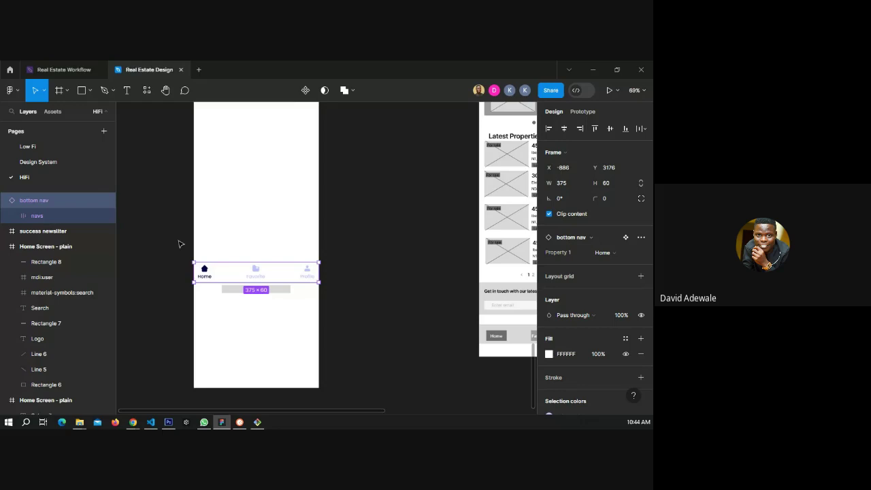
pyautogui.click(153, 212)
# Delete grey bar Rectangle 8 and move the bottom nav down onto a new horizontal guide.
pyautogui.hotkey('shift', 'r')
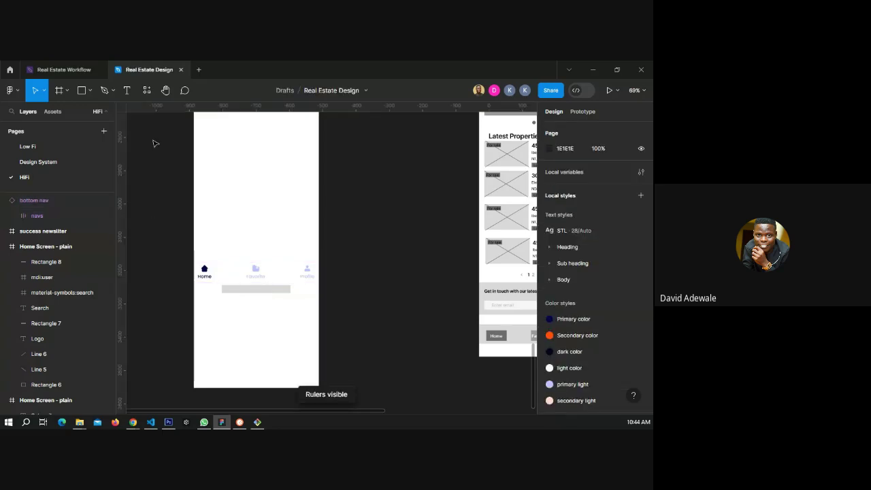
pyautogui.moveTo(155, 107); pyautogui.dragTo(174, 293)
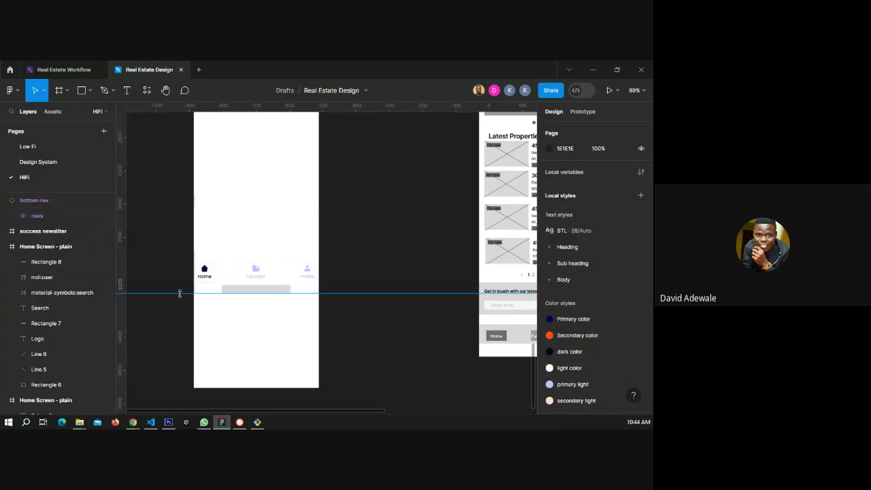
pyautogui.click(226, 291)
pyautogui.press('Delete')
pyautogui.click(239, 281)
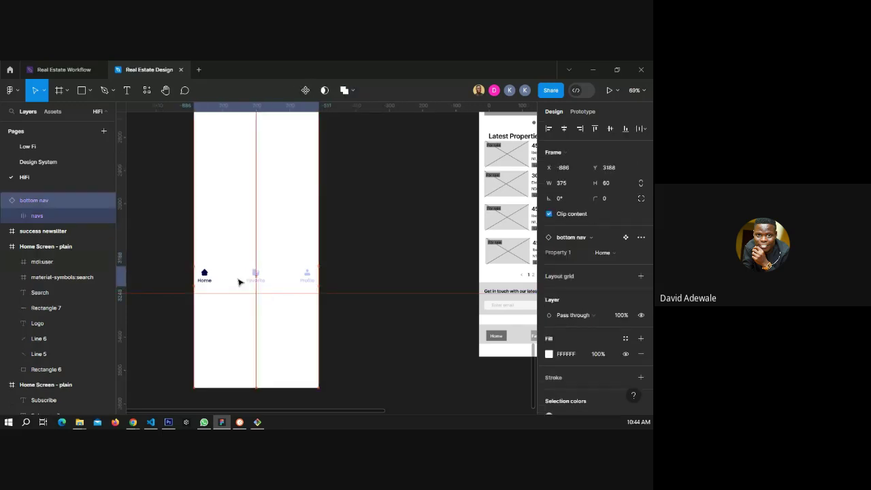
pyautogui.moveTo(238, 282); pyautogui.dragTo(239, 289)
pyautogui.click(170, 279)
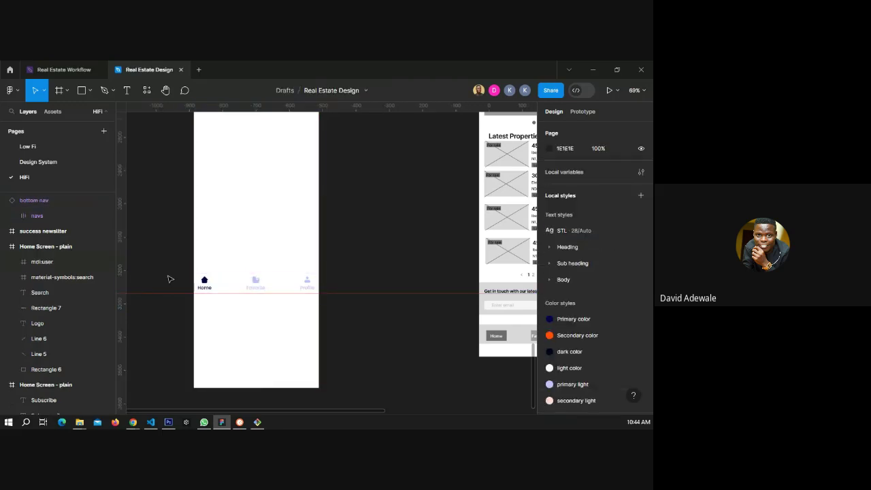
# Check the bottom nav's placement and return to the Design System page.
pyautogui.click(231, 289)
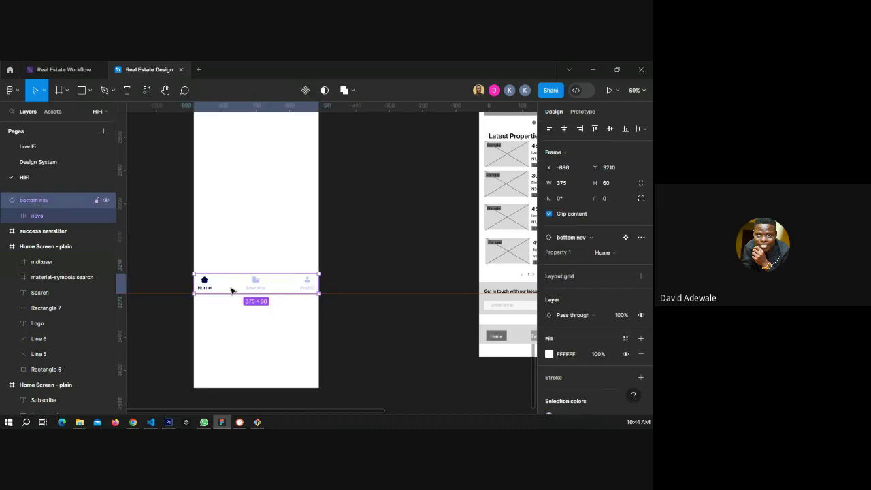
pyautogui.click(345, 295)
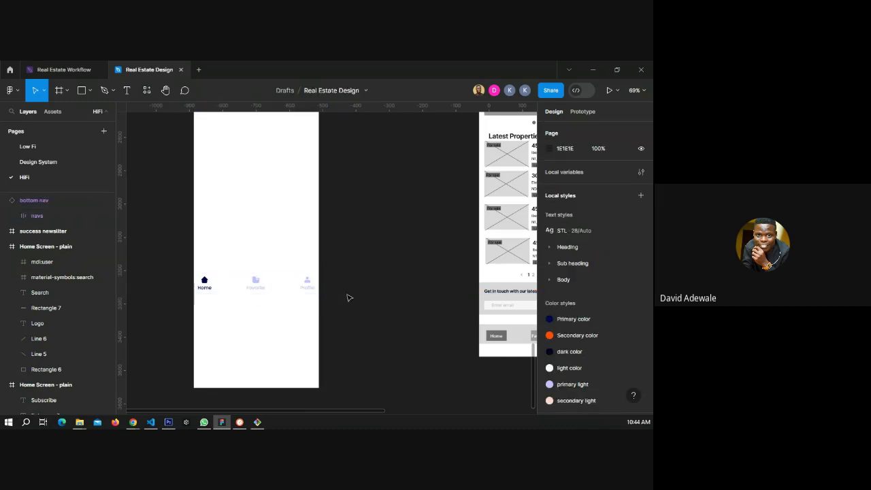
pyautogui.click(279, 288)
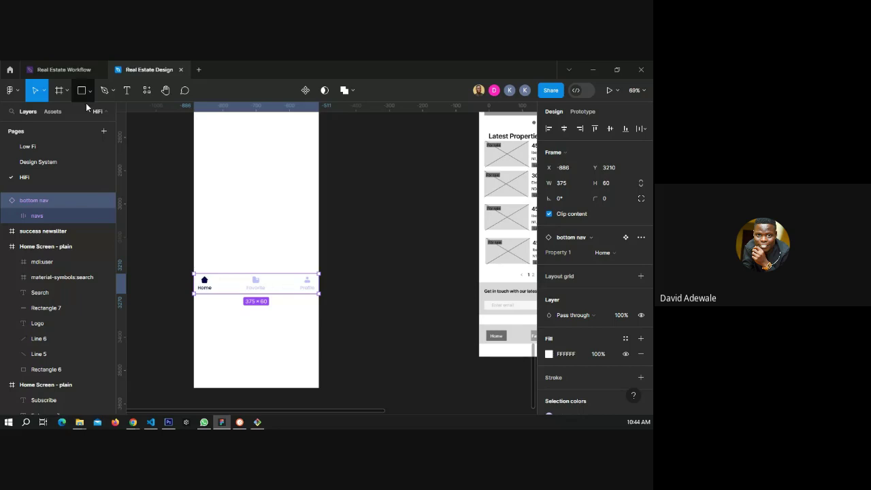
pyautogui.click(42, 163)
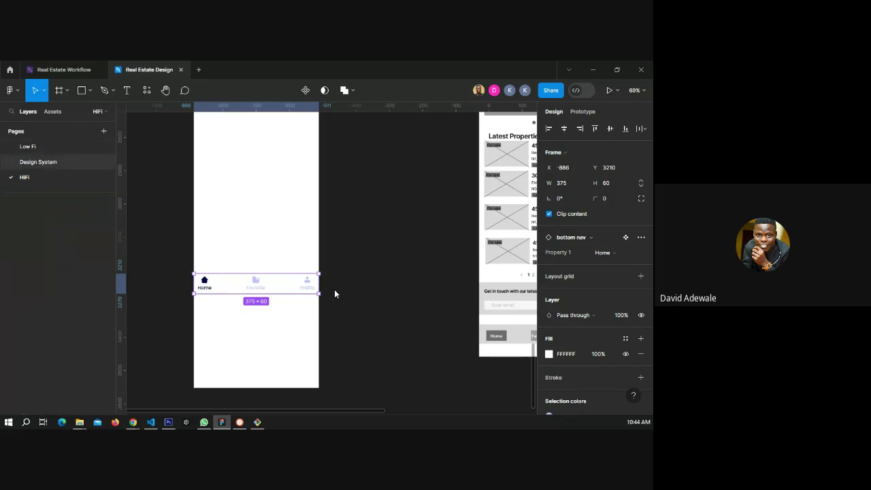
# Add a drop shadow effect to the Home variant.
pyautogui.scroll(3, 453, 177)
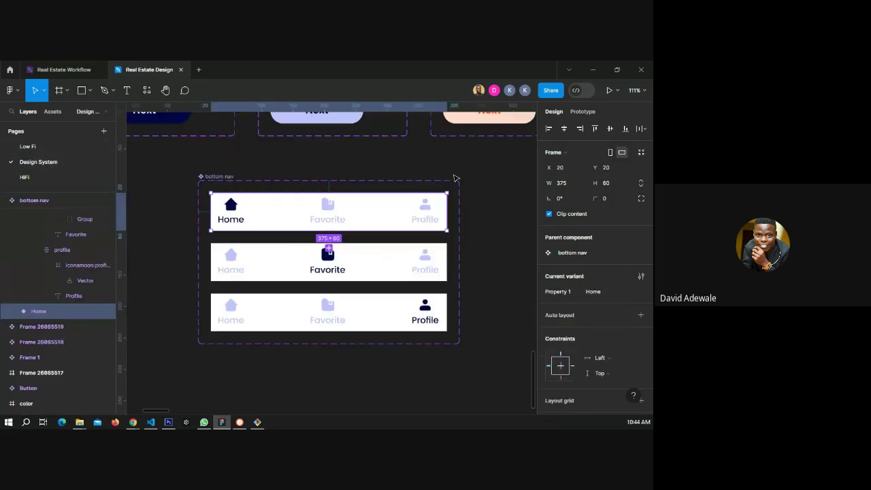
pyautogui.scroll(3, 455, 178)
pyautogui.scroll(-4, 581, 308)
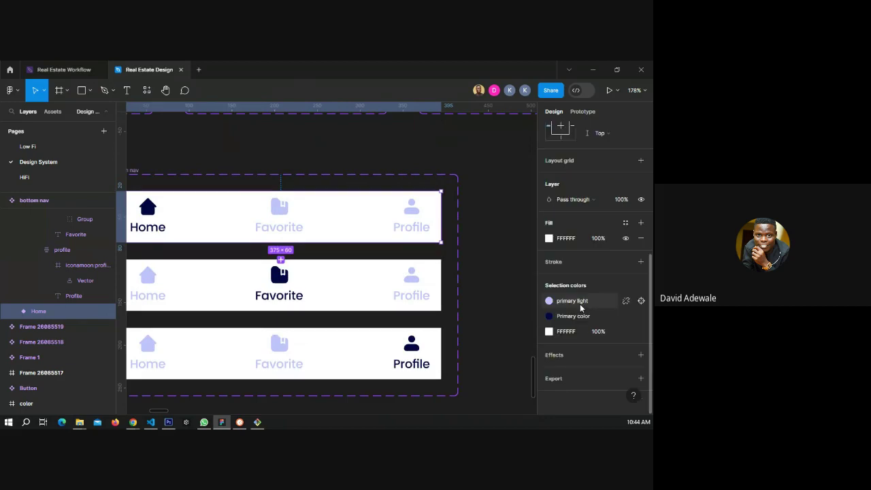
pyautogui.click(640, 354)
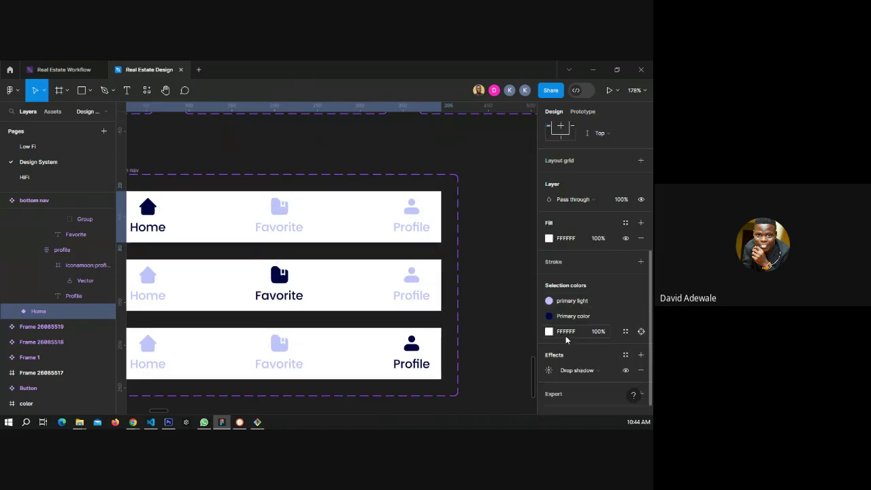
pyautogui.scroll(-1, 566, 339)
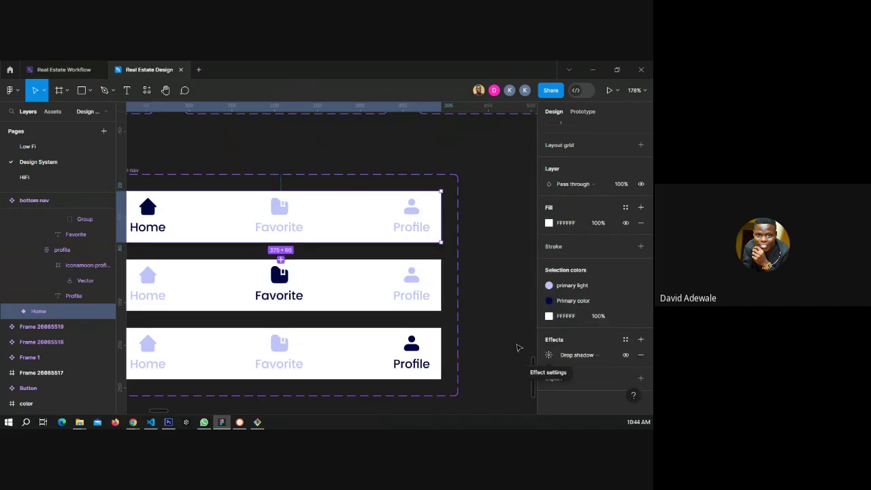
pyautogui.scroll(-3, 473, 259)
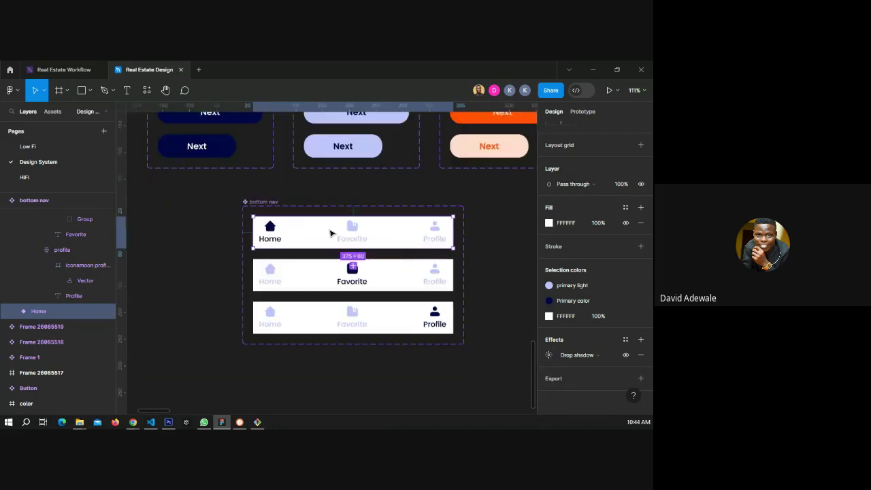
# Give the bottom nav component set a white fill.
pyautogui.click(254, 203)
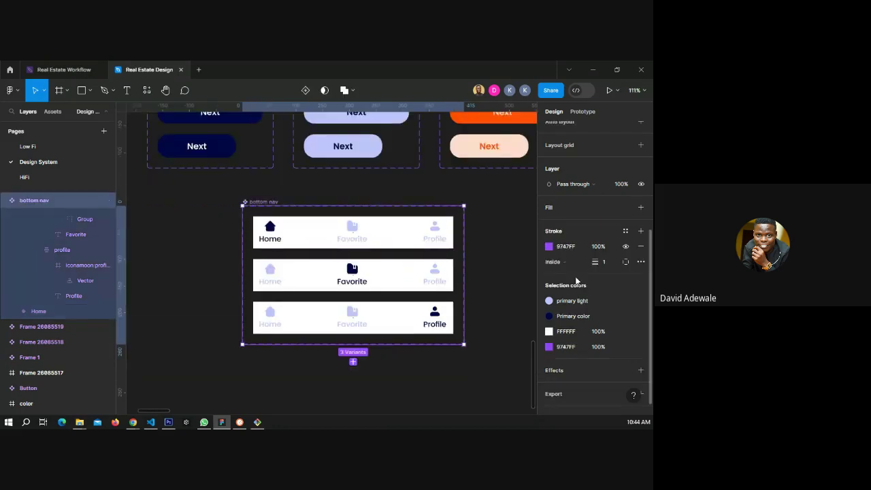
pyautogui.scroll(3, 575, 280)
pyautogui.click(551, 305)
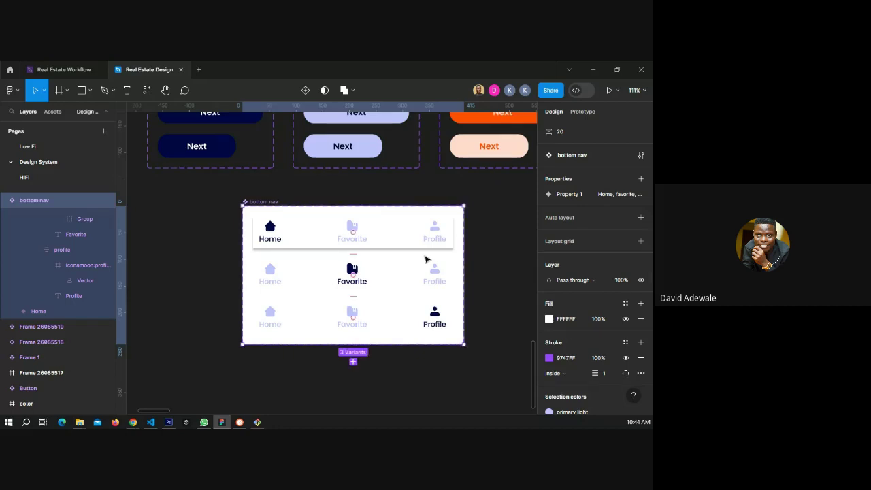
pyautogui.scroll(3, 425, 259)
pyautogui.scroll(-2, 437, 250)
# Set the Home variant's drop shadow Y offset to -4.
pyautogui.click(379, 252)
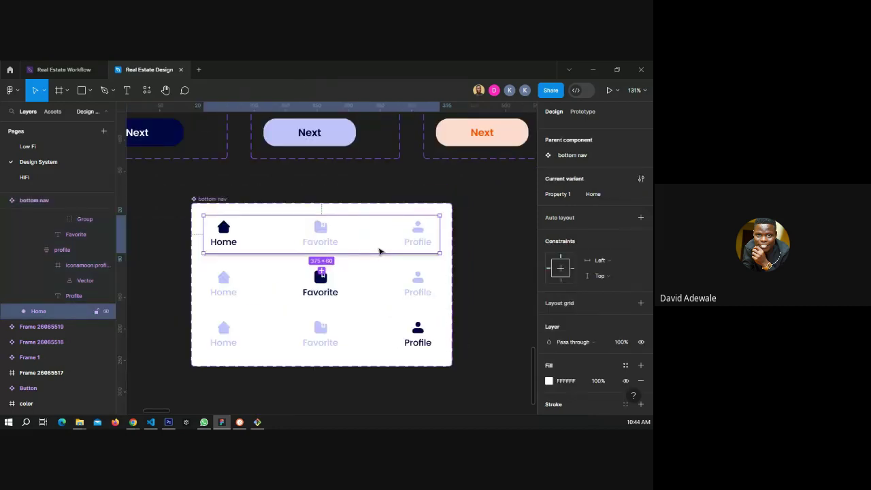
pyautogui.scroll(-3, 582, 333)
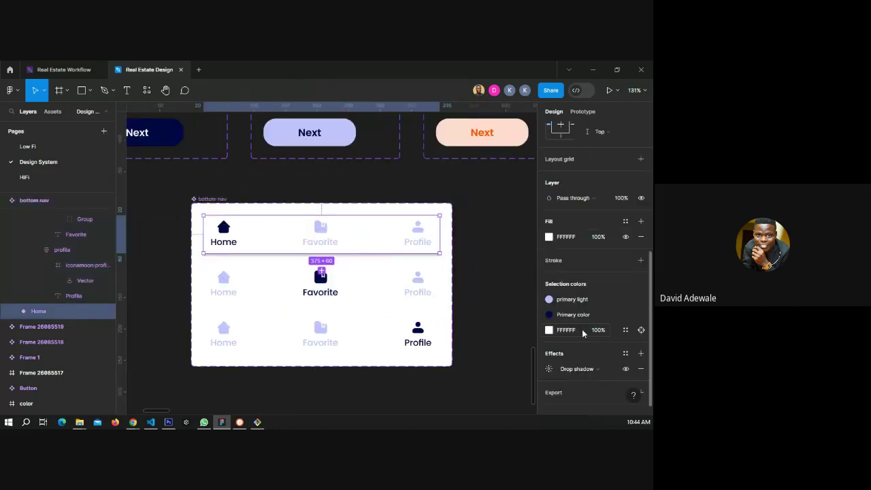
pyautogui.click(549, 369)
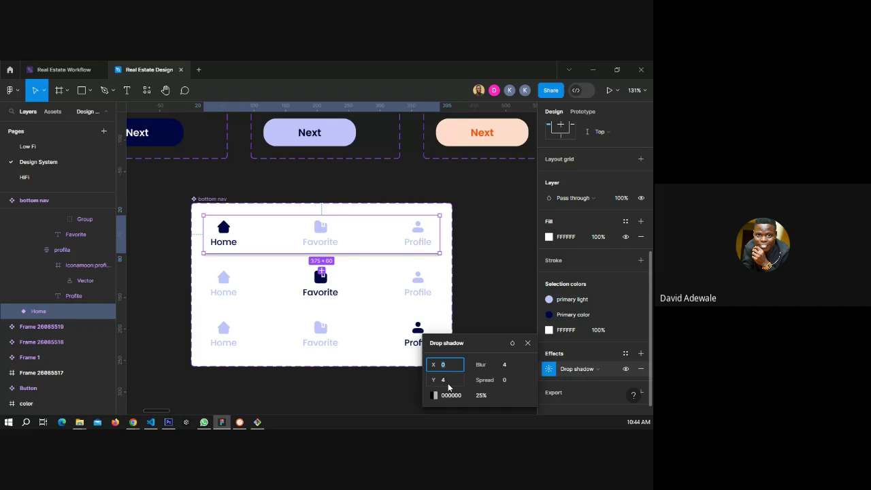
pyautogui.press('Tab')
pyautogui.write('-4')
pyautogui.press('Return')
pyautogui.hotkey('ctrl', '=')
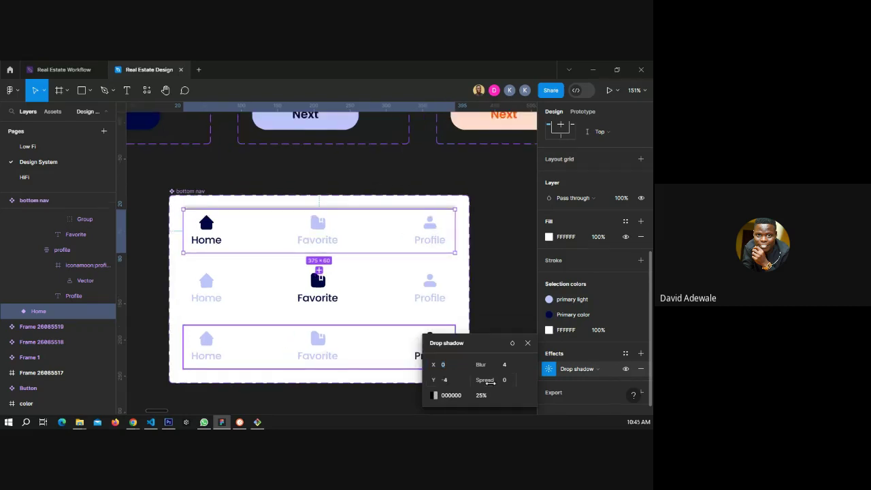
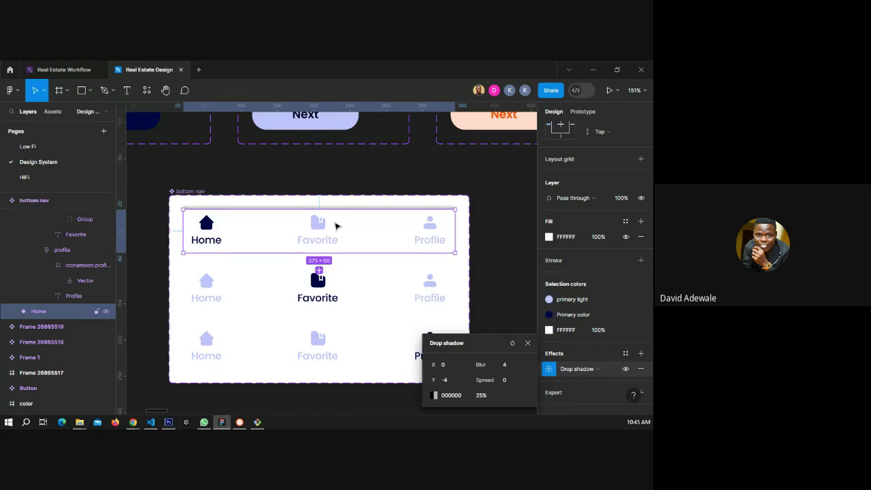
# Give the Home row's drop shadow blur 5, Y offset -4 and 15% opacity.
pyautogui.click(505, 368)
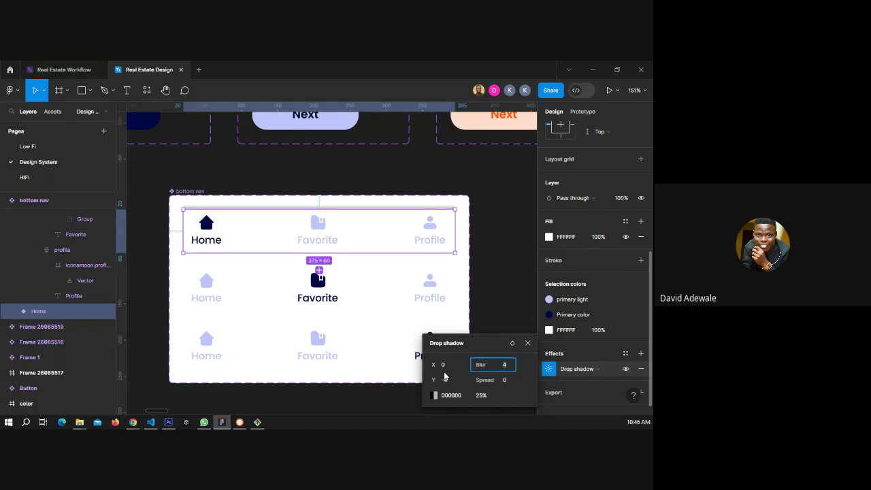
pyautogui.write('5')
pyautogui.click(436, 379)
pyautogui.moveTo(436, 379); pyautogui.dragTo(427, 379)
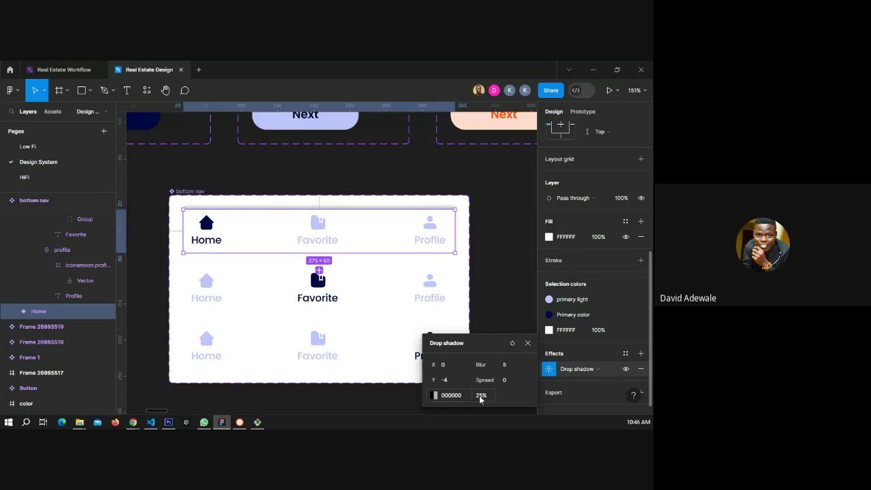
pyautogui.click(481, 396)
pyautogui.write('15')
pyautogui.press('Return')
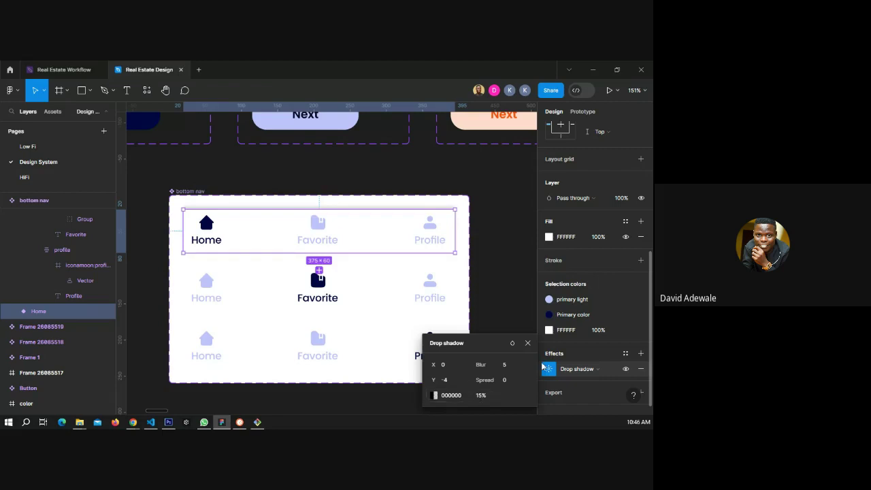
# Close the drop shadow settings and reselect the Home nav row.
pyautogui.click(527, 343)
pyautogui.click(491, 264)
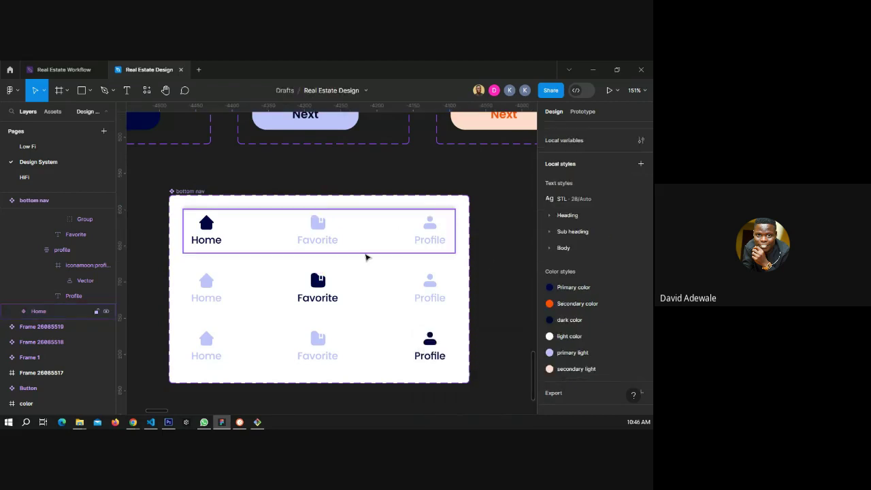
pyautogui.click(373, 223)
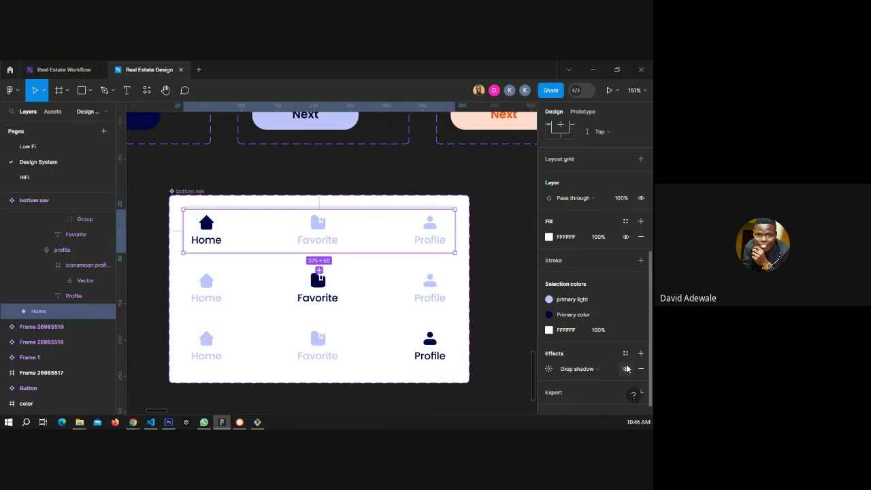
pyautogui.scroll(-1, 612, 347)
# Save the Home row's shadow as a new effect style named 'Nav Shadow'.
pyautogui.click(626, 338)
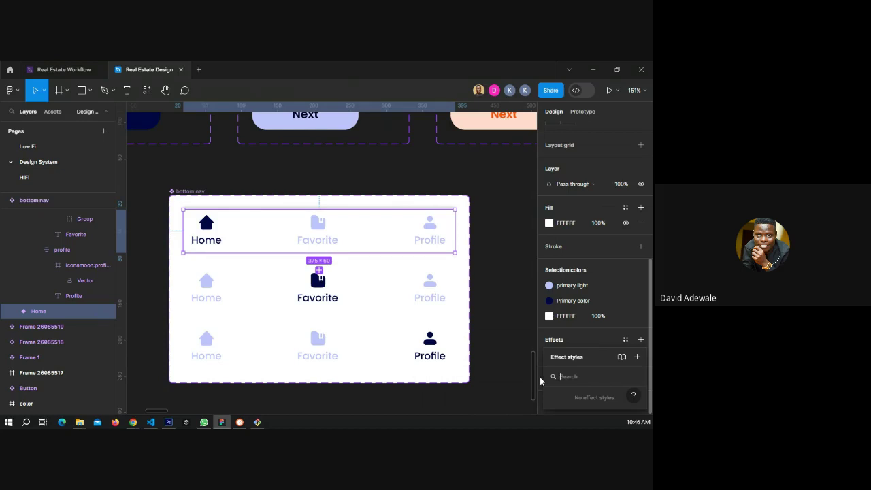
pyautogui.click(637, 357)
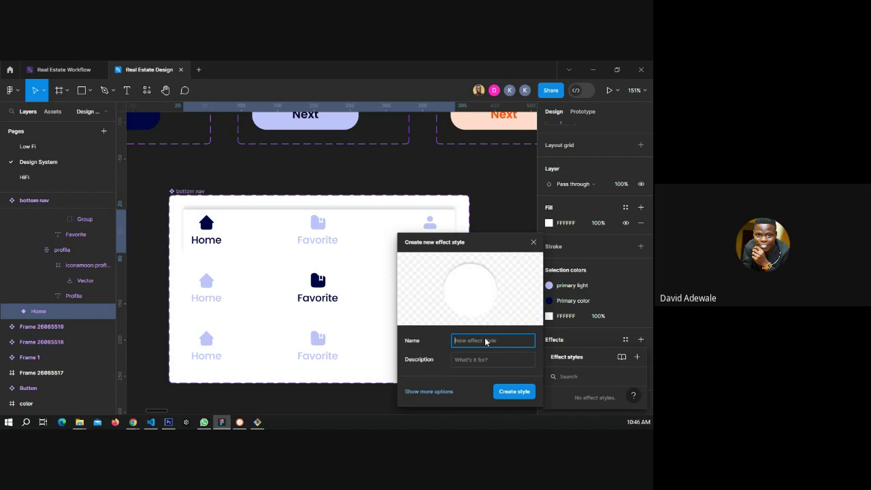
pyautogui.write('Shadow')
pyautogui.press('Home')
pyautogui.write('Nav')
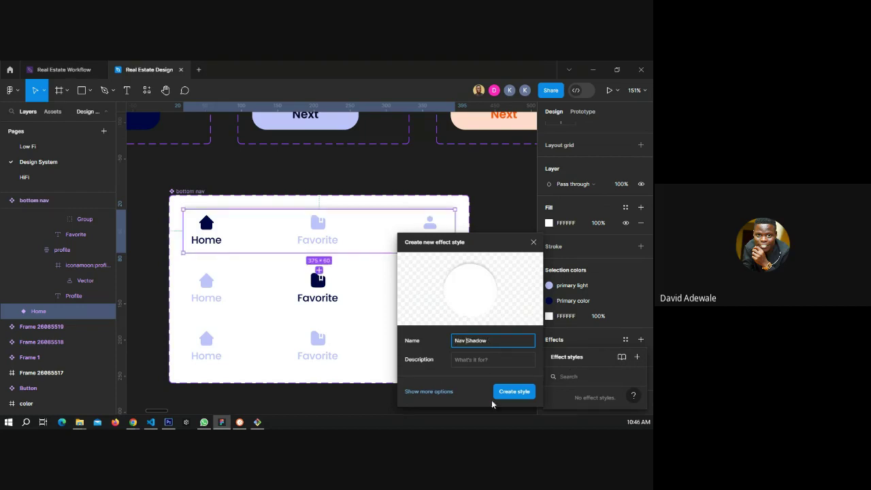
pyautogui.press('Return')
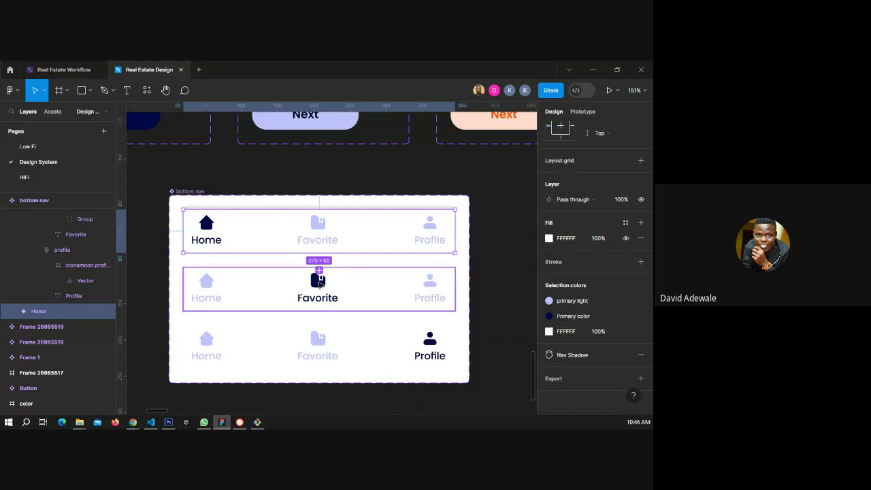
# Apply the Nav Shadow effect style to the Favorite and Profile nav rows.
pyautogui.click(319, 283)
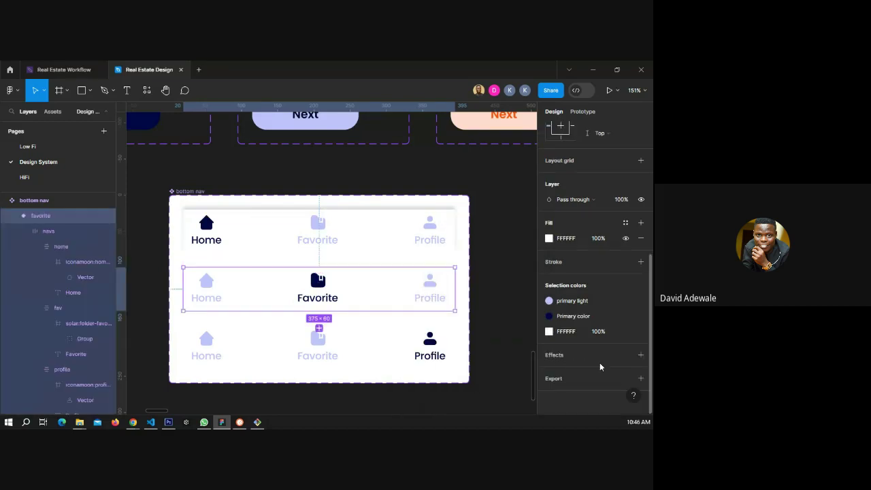
pyautogui.click(457, 373)
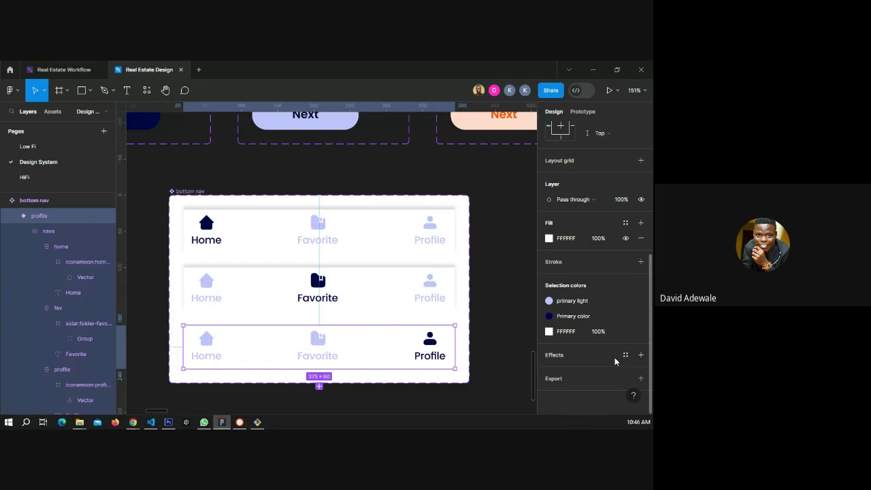
pyautogui.click(615, 357)
pyautogui.click(571, 398)
pyautogui.click(497, 306)
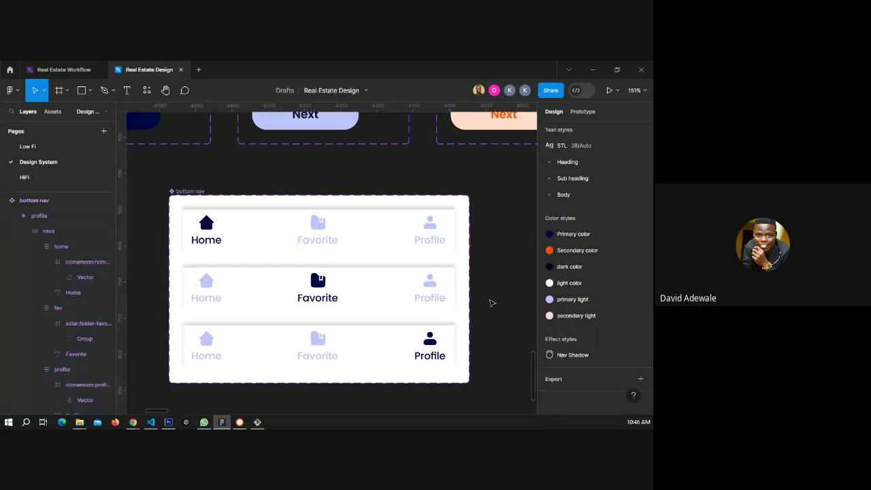
# Hide the white background fill of the whole bottom nav component set.
pyautogui.click(183, 193)
pyautogui.scroll(3, 598, 326)
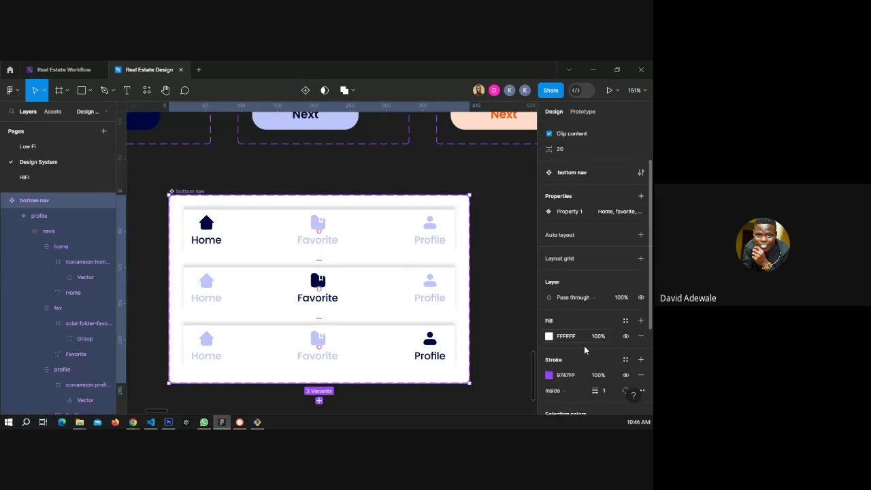
pyautogui.click(625, 336)
pyautogui.click(511, 268)
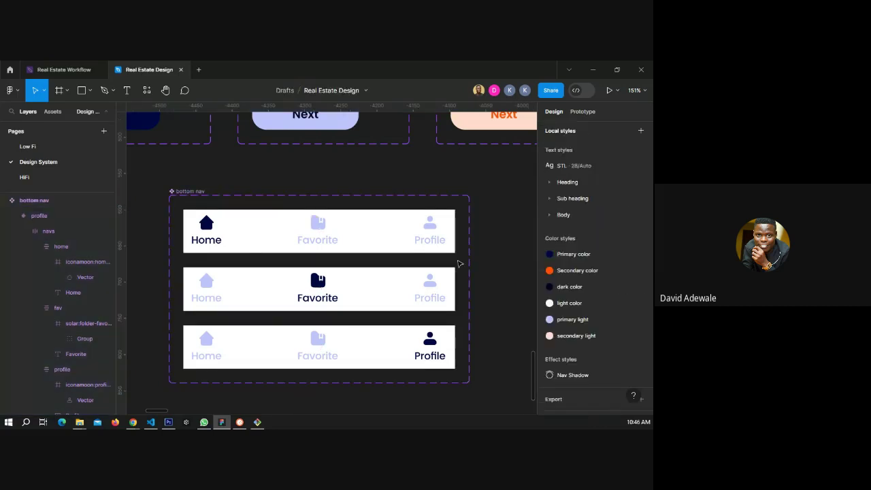
# Switch to the HiFi page and locate the Home Screen - plain frame.
pyautogui.click(48, 178)
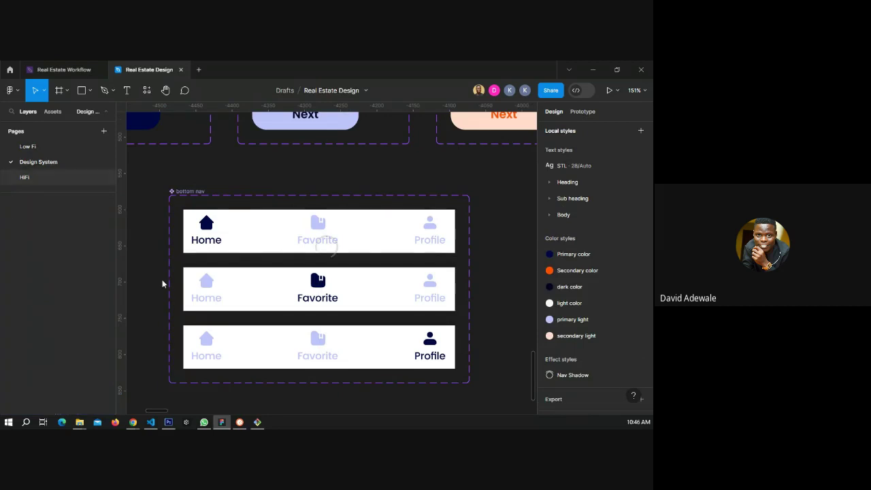
pyautogui.scroll(5, 232, 281)
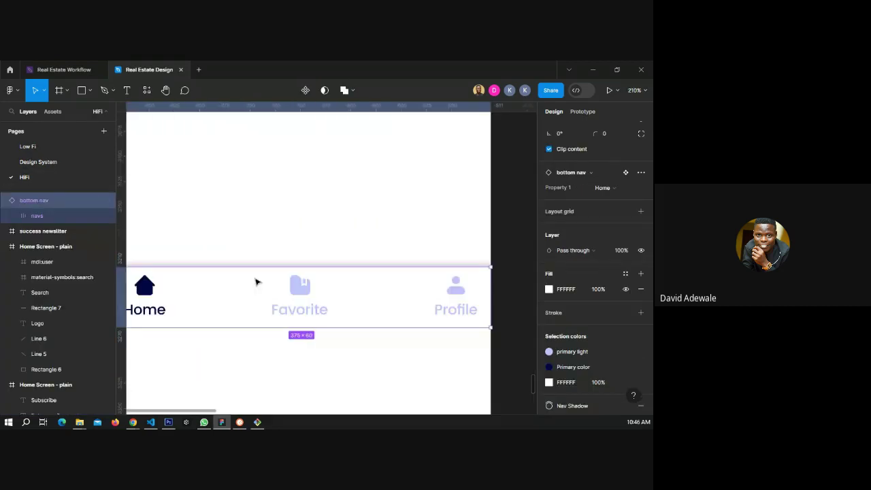
pyautogui.scroll(2, 255, 282)
pyautogui.scroll(-5, 266, 265)
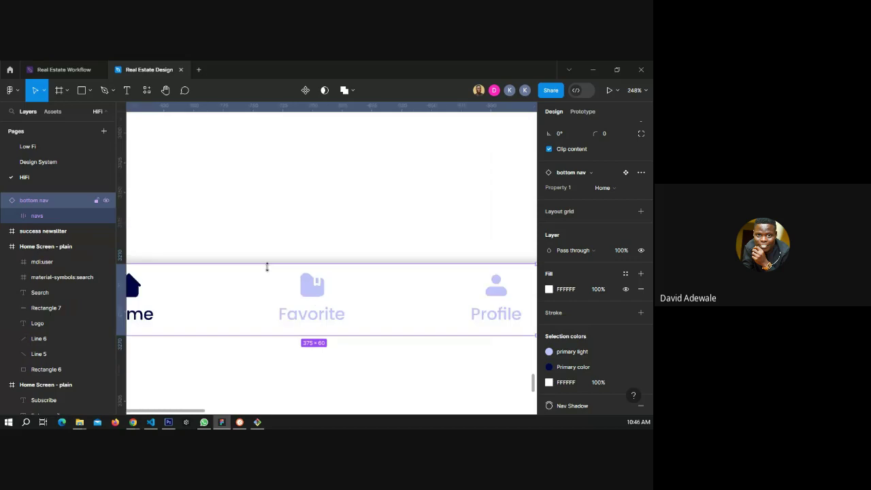
pyautogui.click(429, 286)
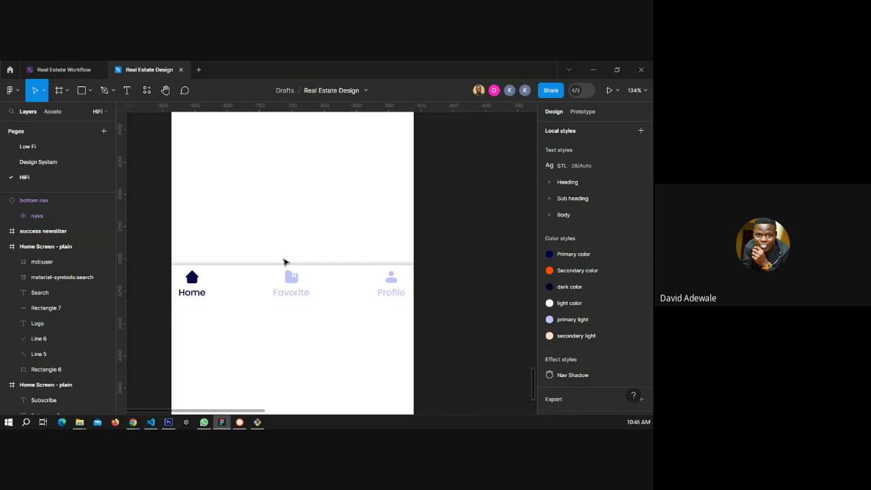
# Marquee-select the logo, search bar and user-icon header, then return to the Design System page.
pyautogui.scroll(1, 285, 262)
pyautogui.scroll(5, 285, 263)
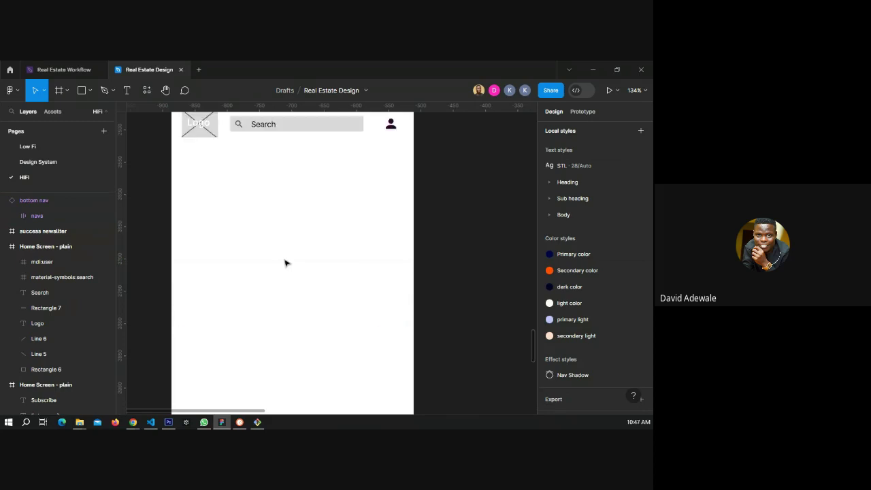
pyautogui.scroll(-4, 285, 264)
pyautogui.scroll(-2, 285, 263)
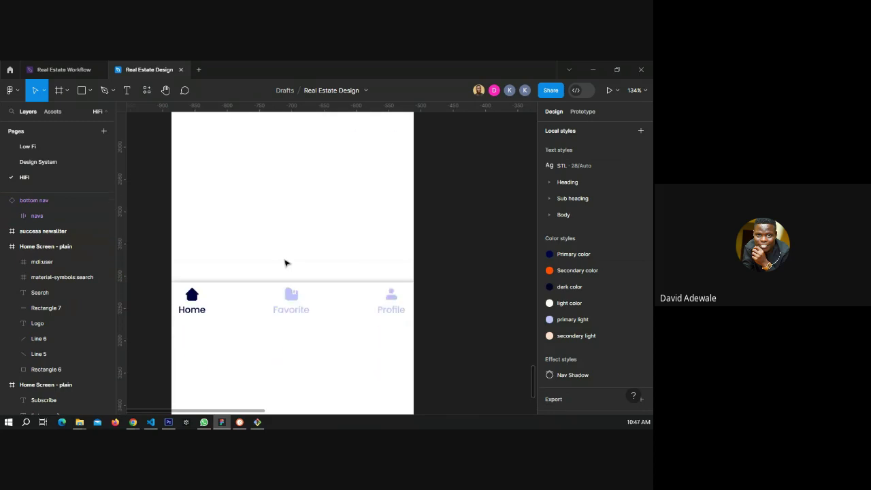
pyautogui.scroll(-5, 286, 263)
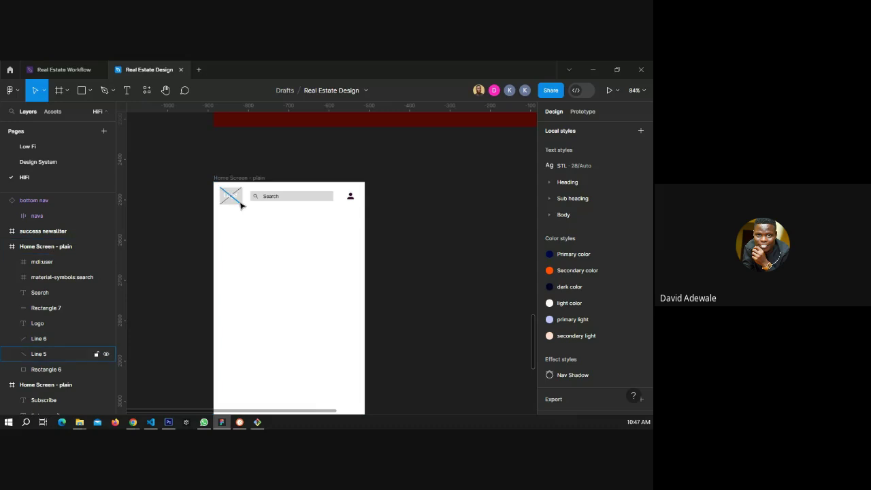
pyautogui.moveTo(220, 218); pyautogui.dragTo(352, 188)
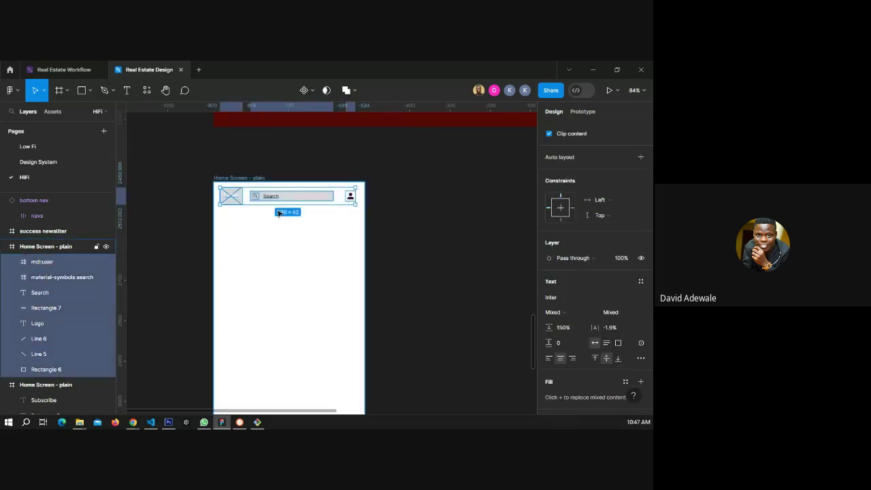
pyautogui.click(57, 164)
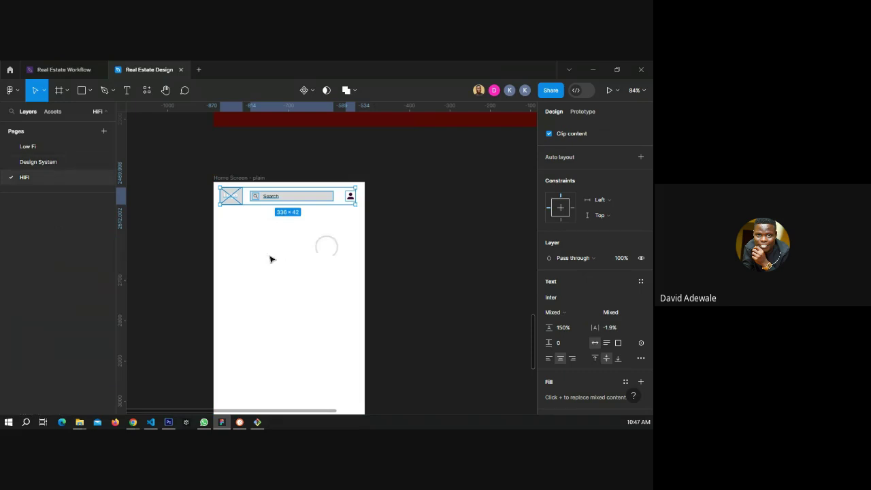
# Paste the header on the Design System page, placed right of the Profile nav row.
pyautogui.scroll(-3, 169, 276)
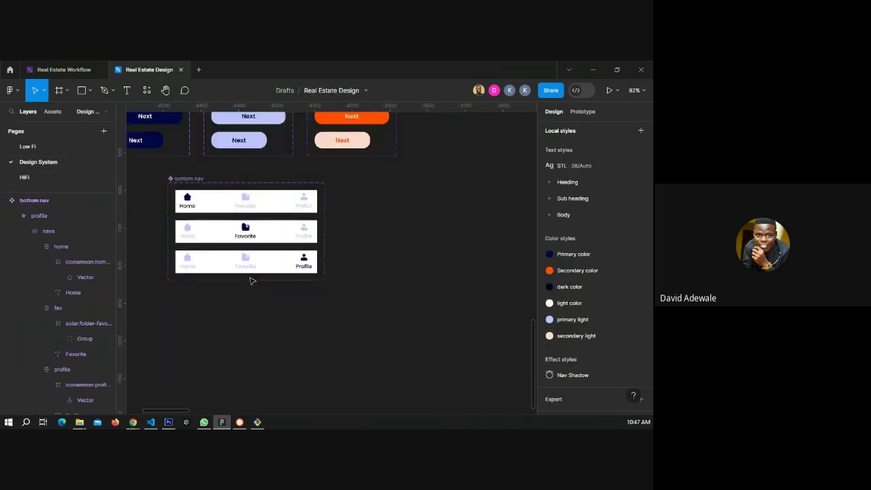
pyautogui.scroll(-1, 249, 281)
pyautogui.hotkey('ctrl', 'v')
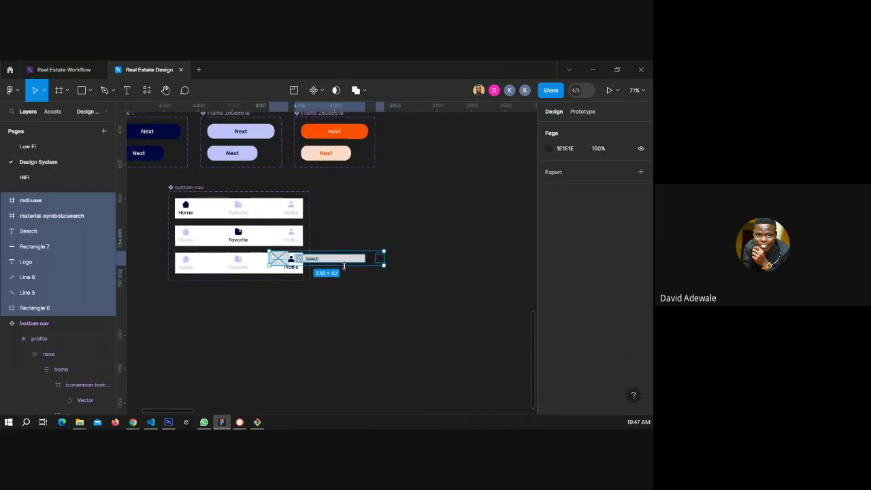
pyautogui.moveTo(343, 263); pyautogui.dragTo(417, 262)
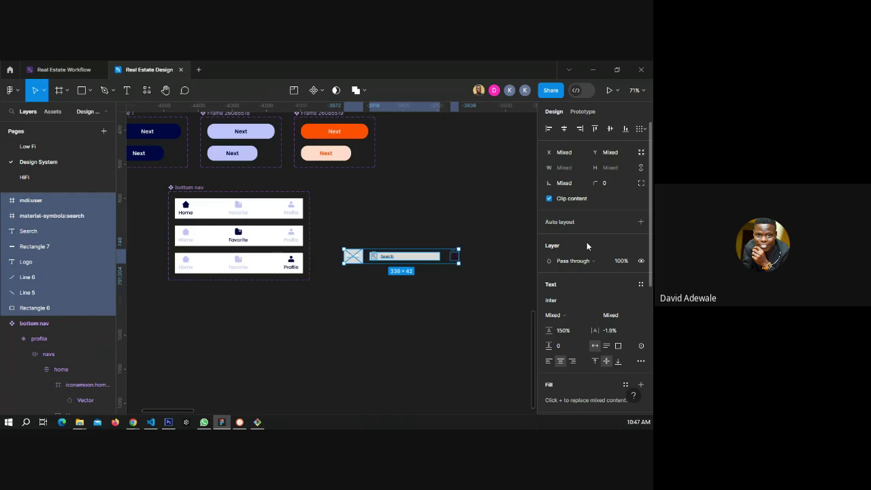
pyautogui.click(379, 241)
pyautogui.click(354, 253)
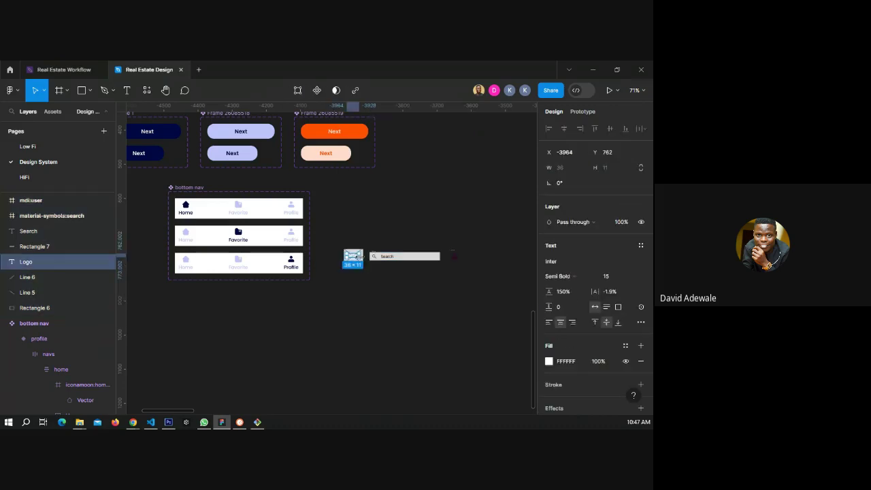
pyautogui.scroll(5, 345, 245)
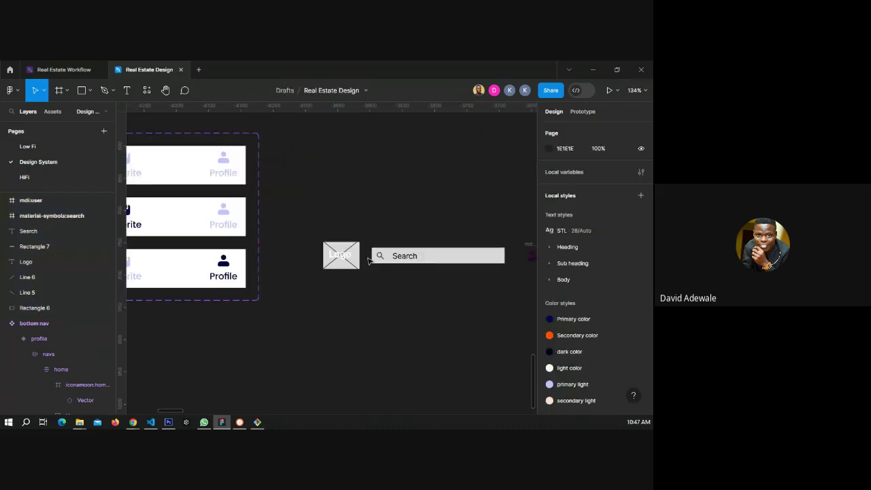
pyautogui.click(358, 245)
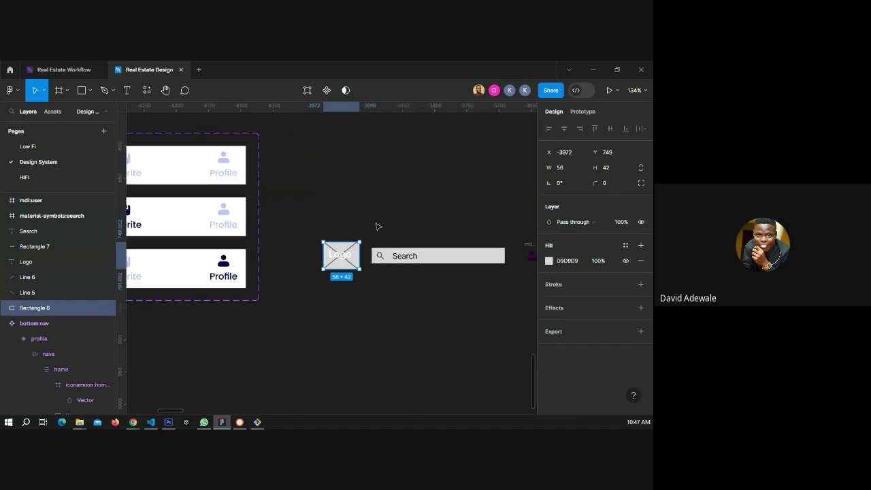
pyautogui.click(376, 223)
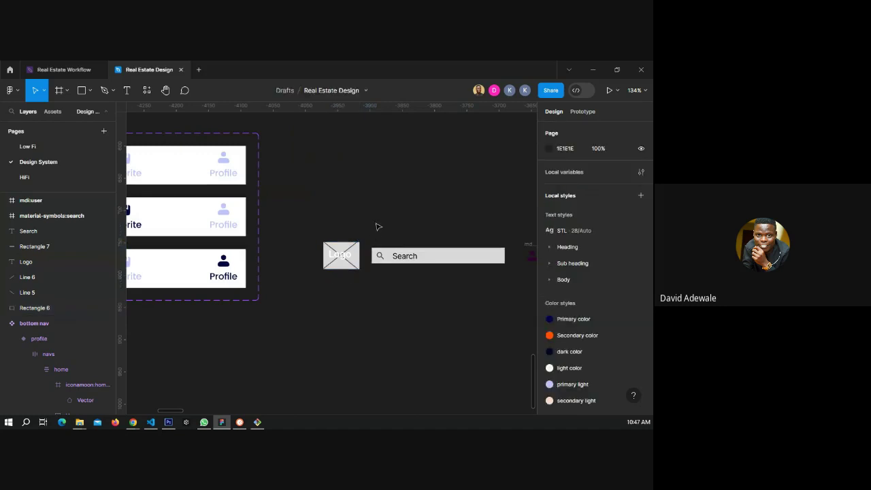
# Draw a new frame above the logo and search bar, 375 wide.
pyautogui.press('f')
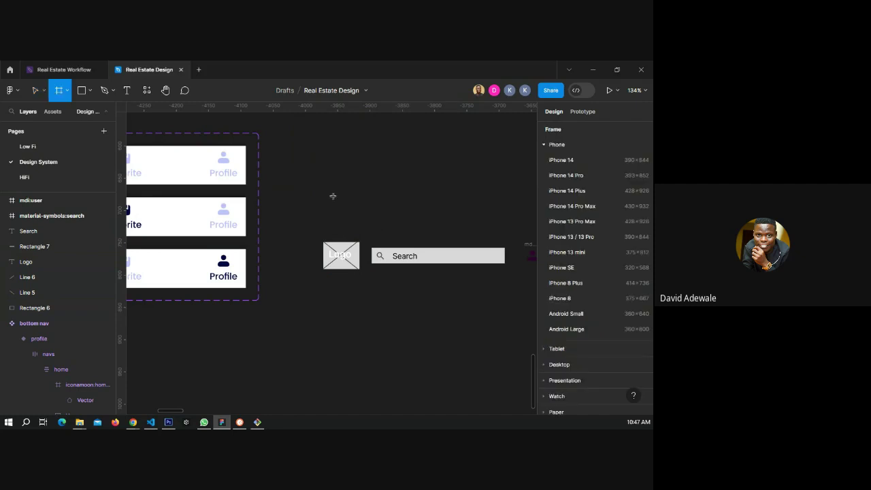
pyautogui.moveTo(301, 183); pyautogui.dragTo(518, 214)
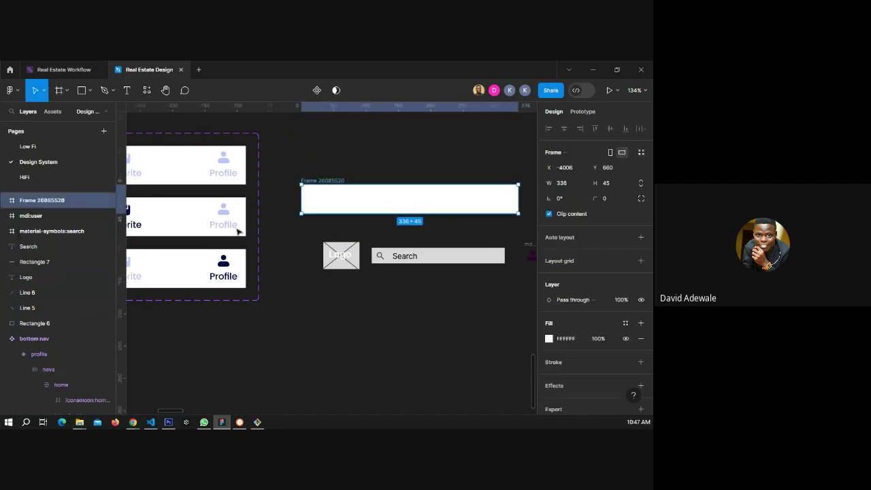
pyautogui.click(200, 180)
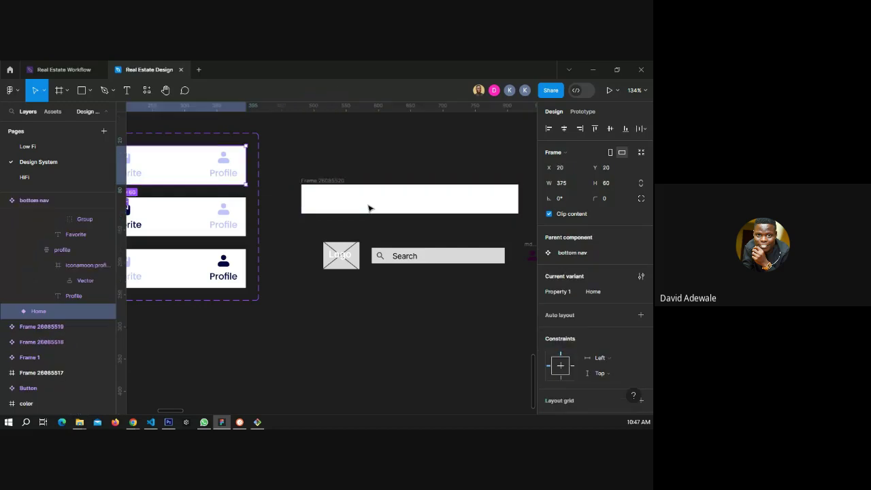
pyautogui.click(368, 208)
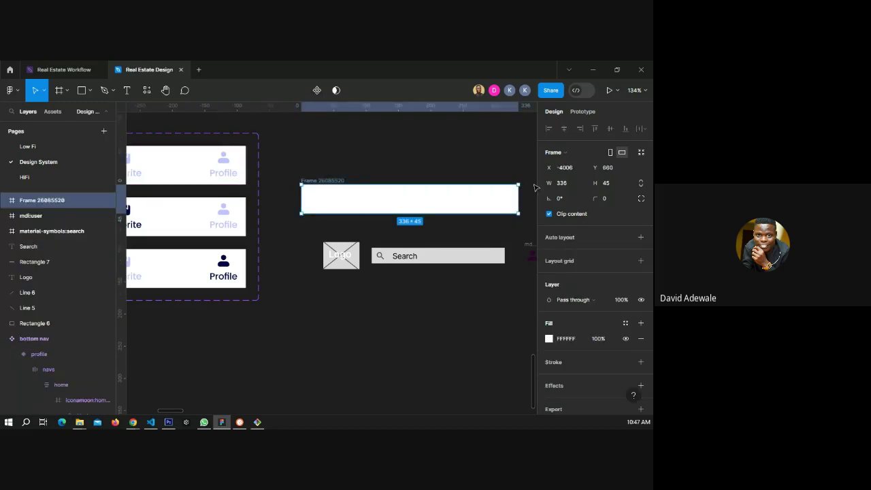
pyautogui.click(562, 182)
pyautogui.write('375')
pyautogui.press('Return')
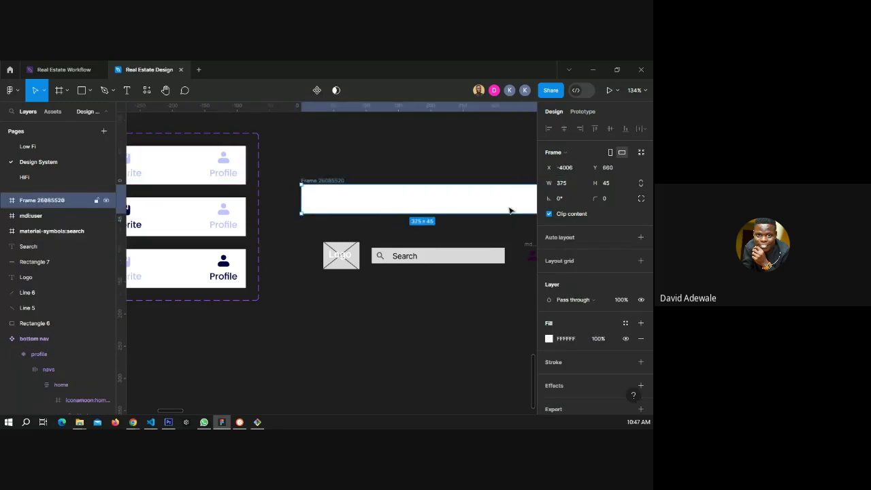
# Rename the new frame to 'topbar'.
pyautogui.scroll(-3, 307, 229)
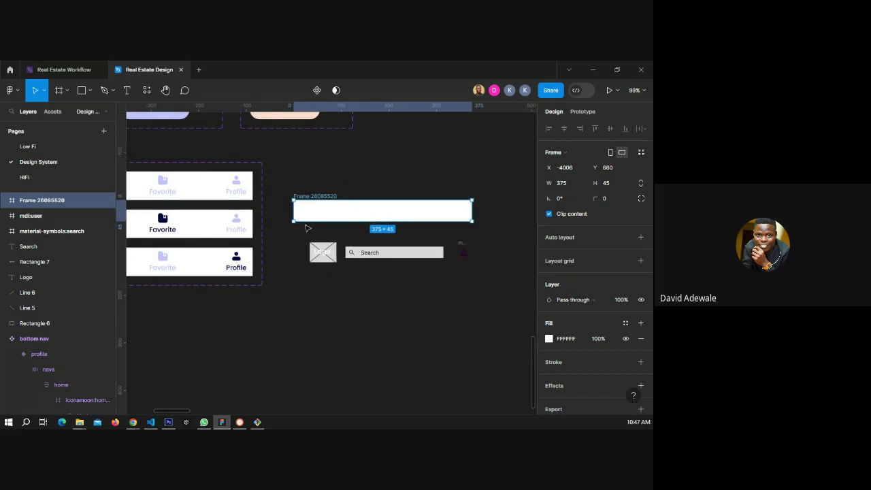
pyautogui.scroll(3, 307, 229)
pyautogui.doubleClick(279, 199)
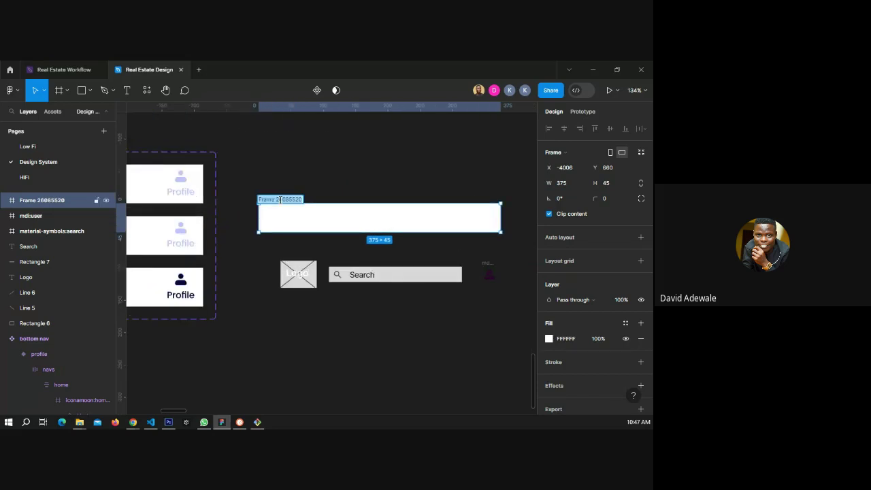
pyautogui.write('top')
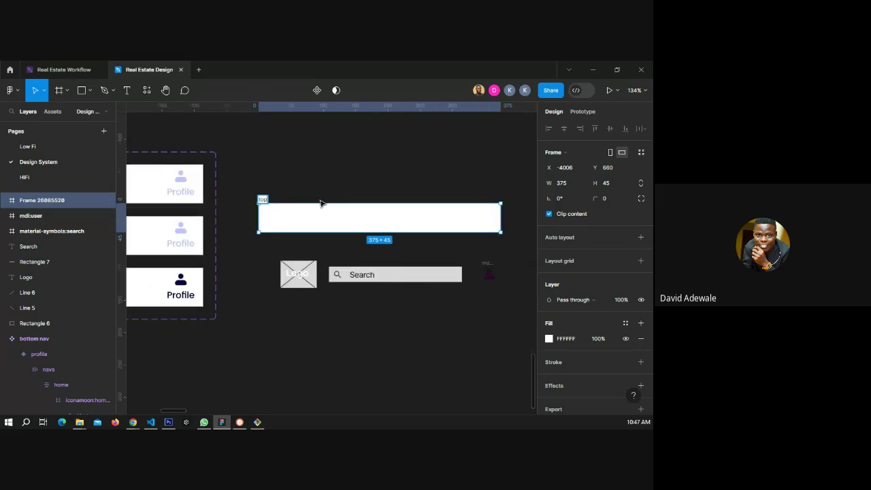
pyautogui.write('bar')
pyautogui.press('Return')
# Set the topbar frame's height to 50.
pyautogui.click(324, 249)
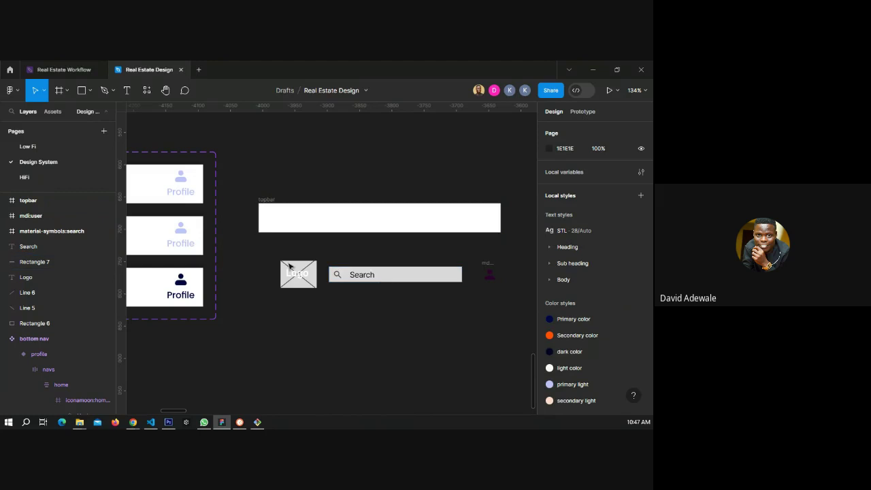
pyautogui.click(289, 266)
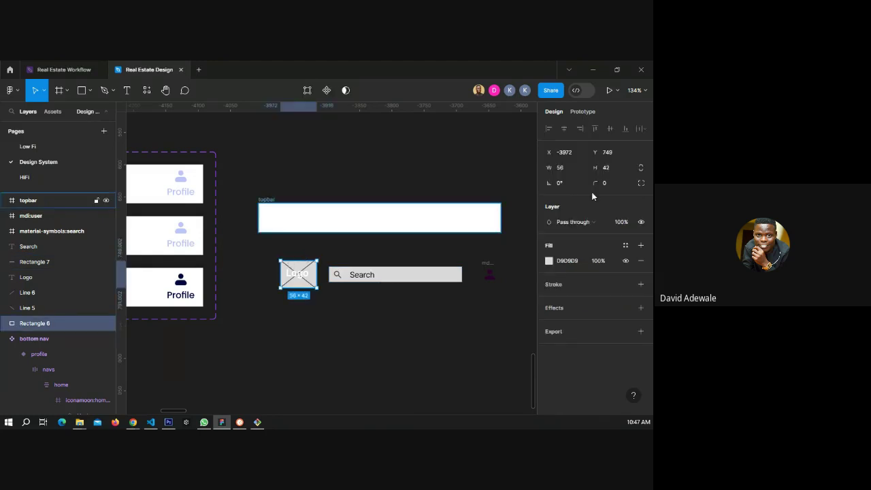
pyautogui.click(297, 208)
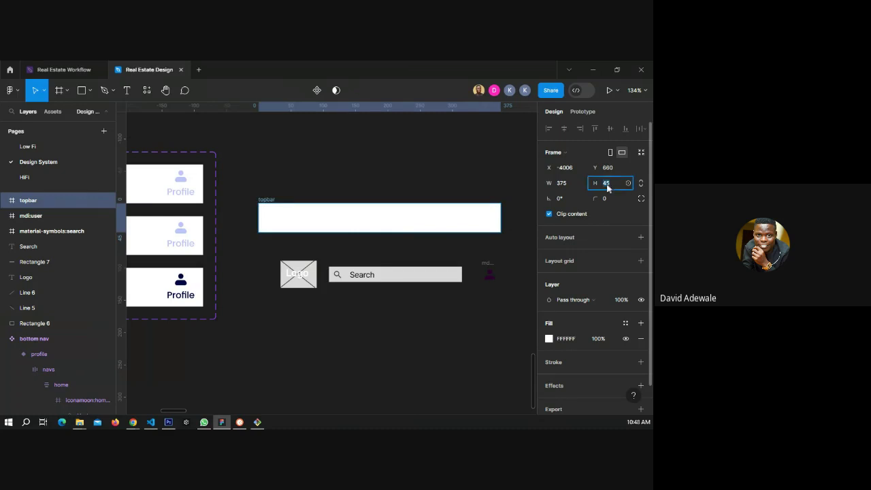
pyautogui.write('50')
pyautogui.press('Return')
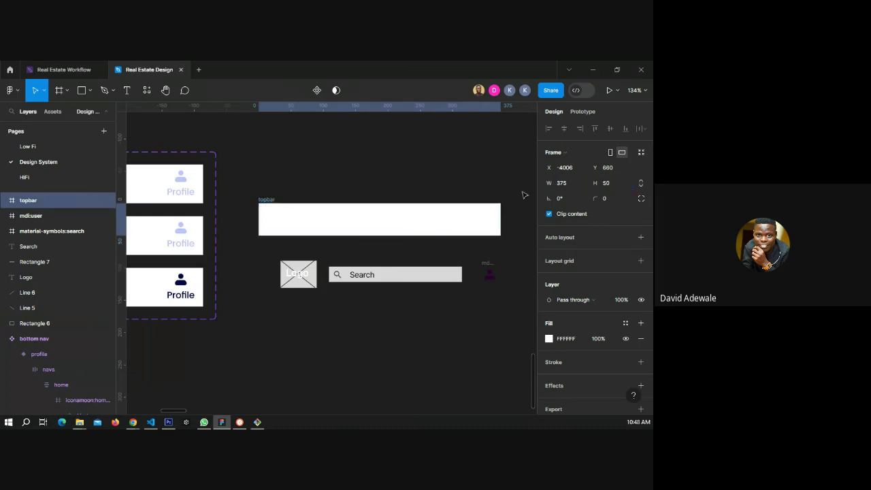
pyautogui.press('Escape')
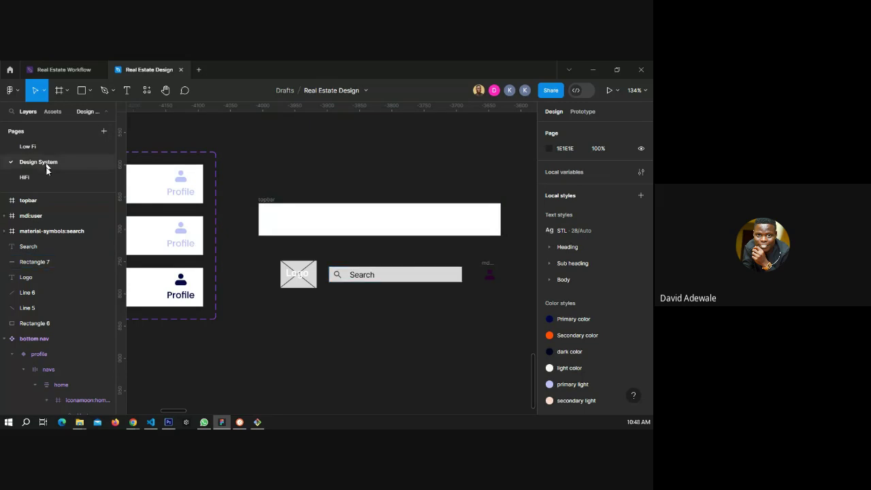
pyautogui.scroll(-4, 385, 222)
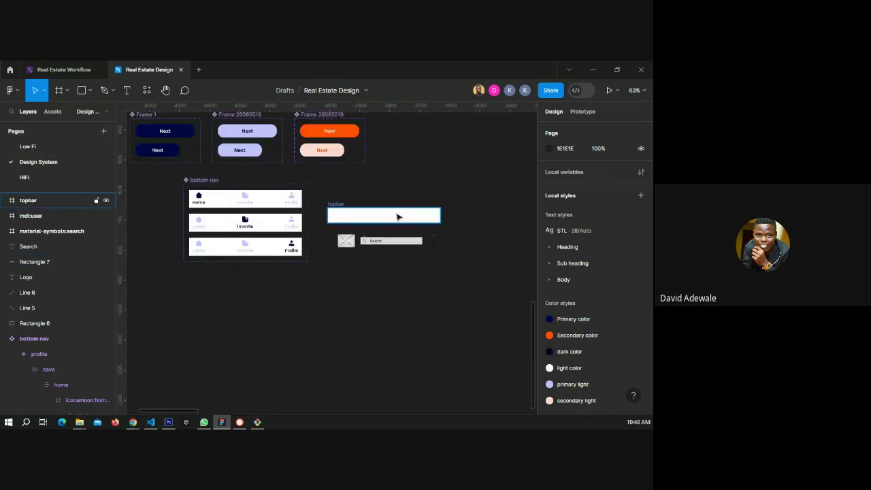
pyautogui.scroll(5, 398, 217)
pyautogui.scroll(-5, 306, 221)
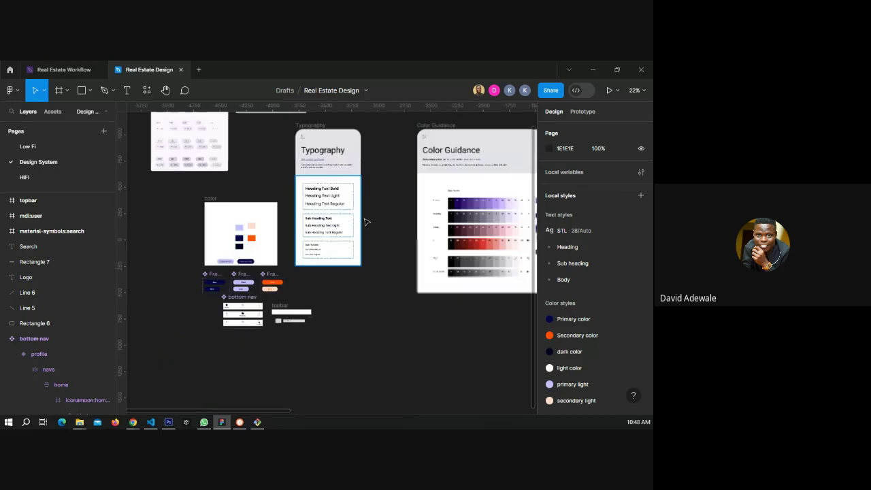
pyautogui.scroll(2, 365, 221)
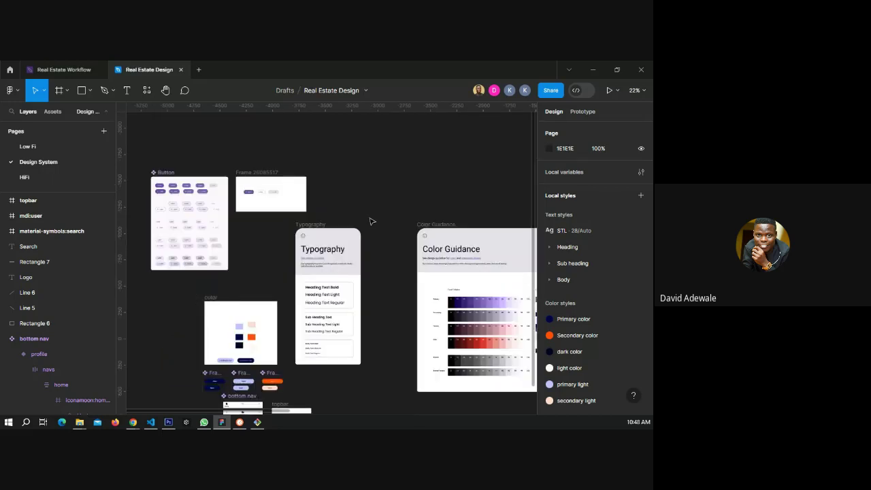
pyautogui.hscroll(3, 276, 240)
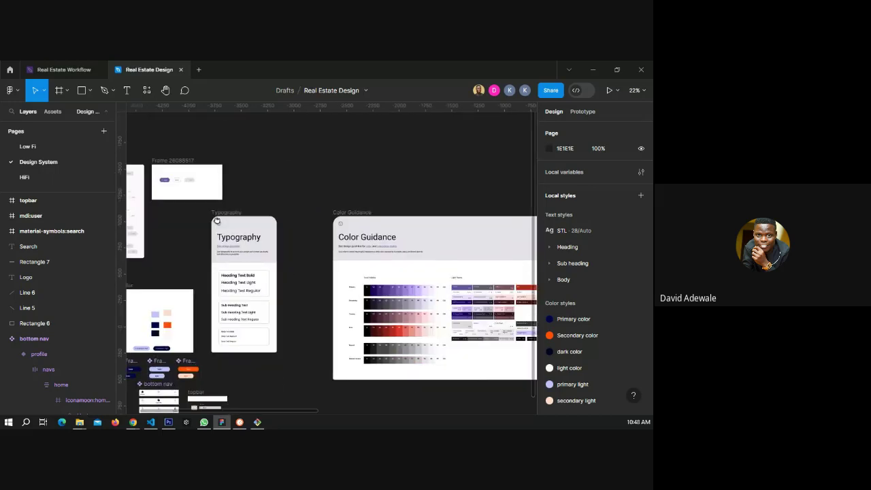
pyautogui.hscroll(6, 405, 258)
pyautogui.hscroll(8, 405, 257)
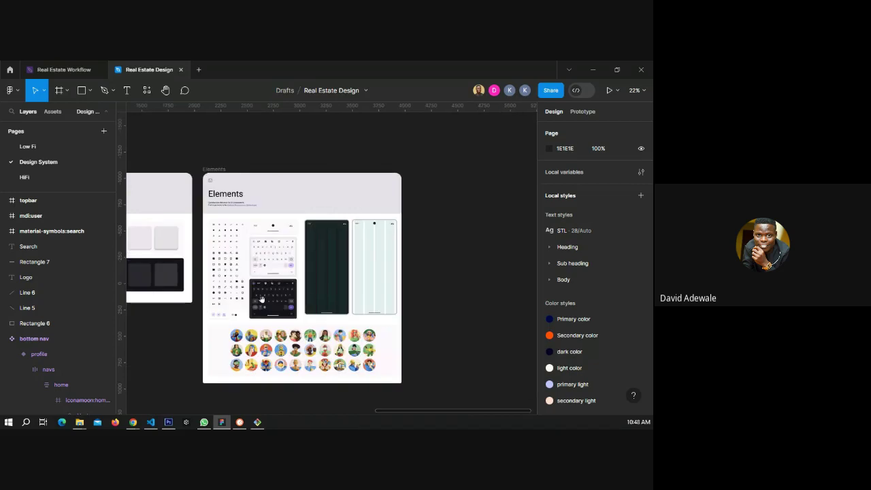
pyautogui.scroll(-3, 261, 299)
pyautogui.hscroll(-2, 261, 299)
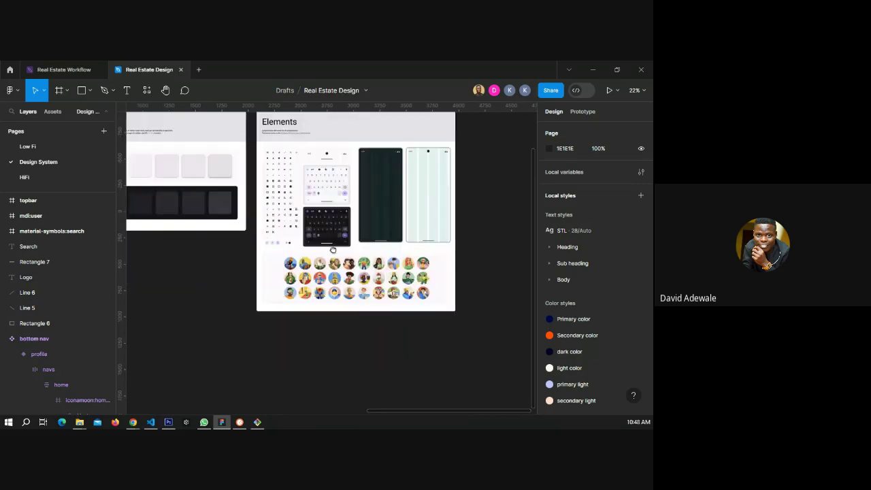
pyautogui.hscroll(-10, 334, 266)
pyautogui.hscroll(-4, 257, 301)
pyautogui.scroll(-1, 256, 301)
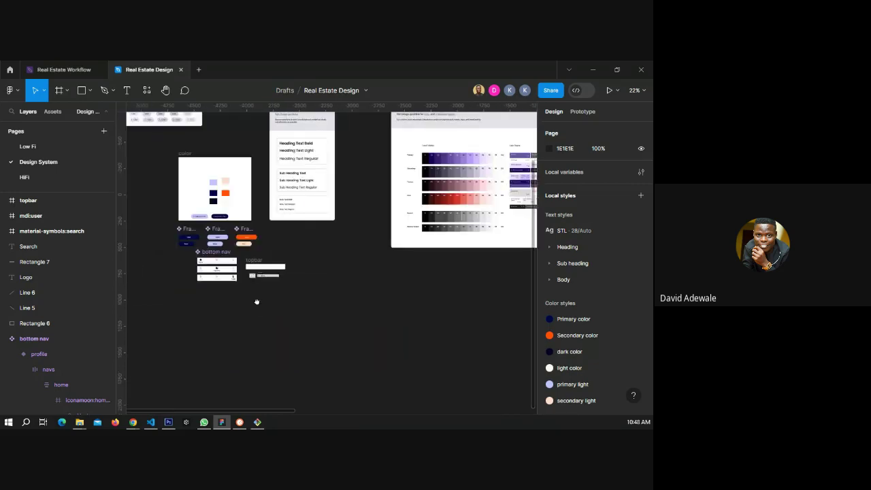
pyautogui.scroll(1, 257, 301)
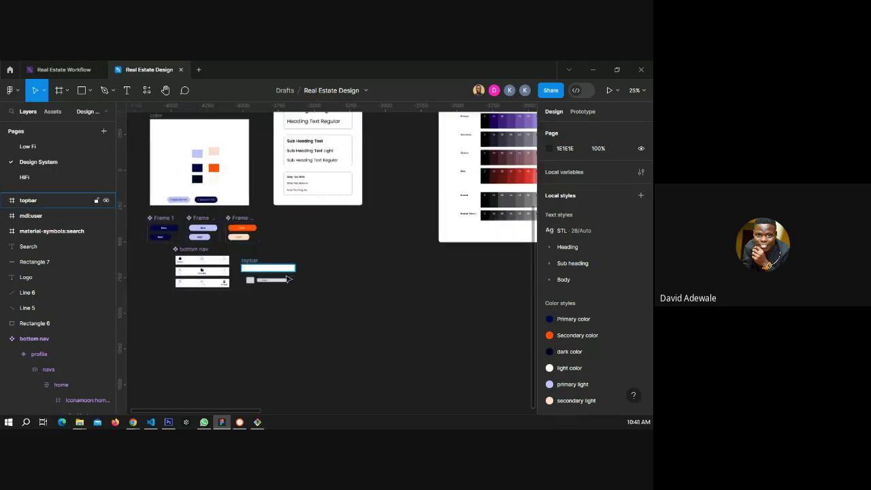
pyautogui.scroll(5, 289, 279)
pyautogui.scroll(-5, 374, 265)
pyautogui.scroll(1, 377, 229)
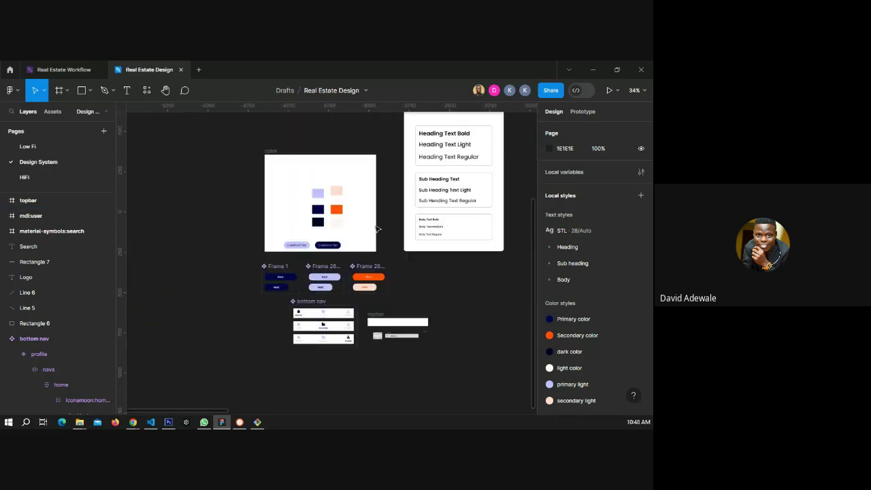
pyautogui.scroll(1, 375, 228)
pyautogui.scroll(4, 374, 228)
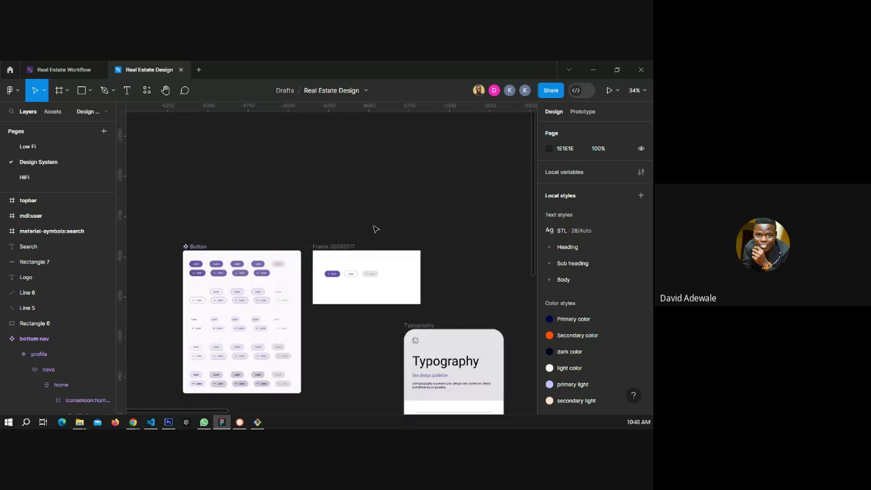
pyautogui.scroll(-3, 377, 227)
pyautogui.scroll(-4, 269, 246)
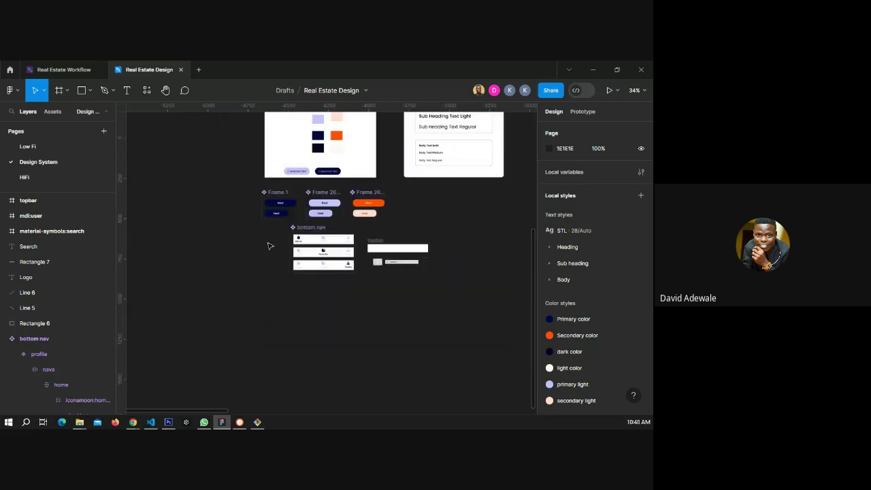
pyautogui.scroll(-3, 185, 245)
pyautogui.scroll(-1, 171, 246)
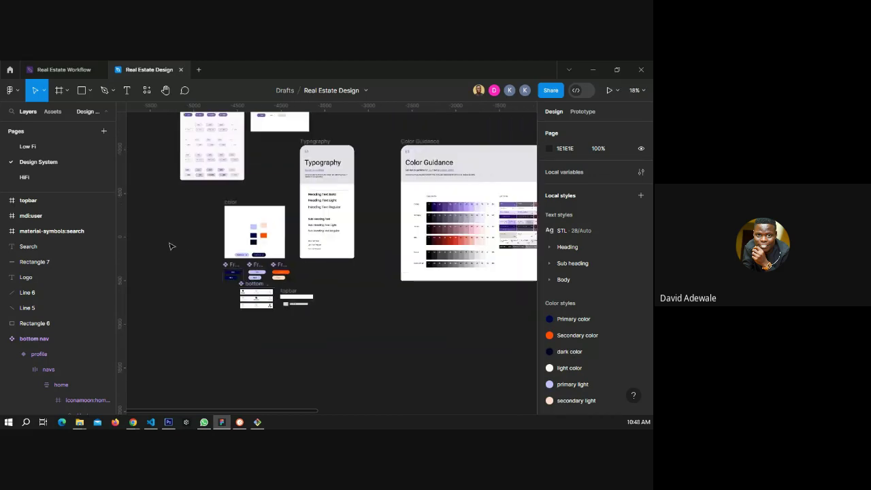
pyautogui.scroll(-2, 171, 246)
pyautogui.scroll(2, 171, 246)
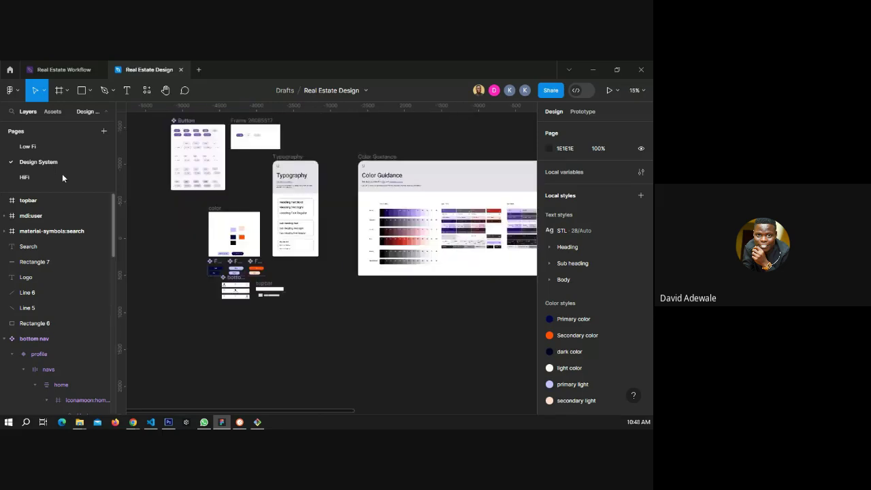
# Select the HackCity logo group on the HiFi page, then return to the Design System page.
pyautogui.click(62, 177)
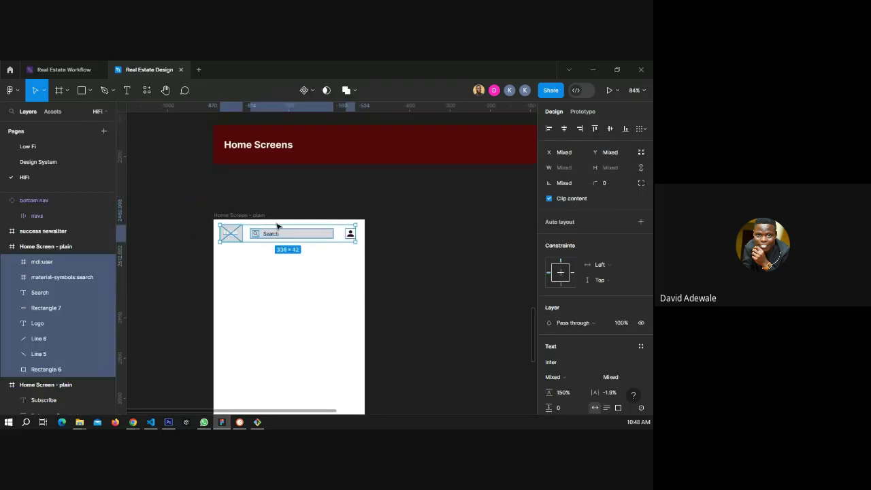
pyautogui.scroll(10, 277, 227)
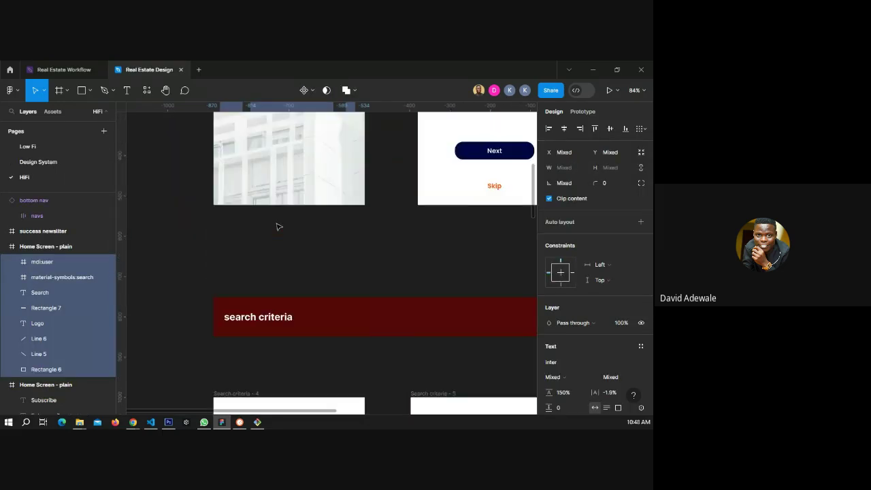
pyautogui.scroll(3, 276, 226)
pyautogui.click(285, 170)
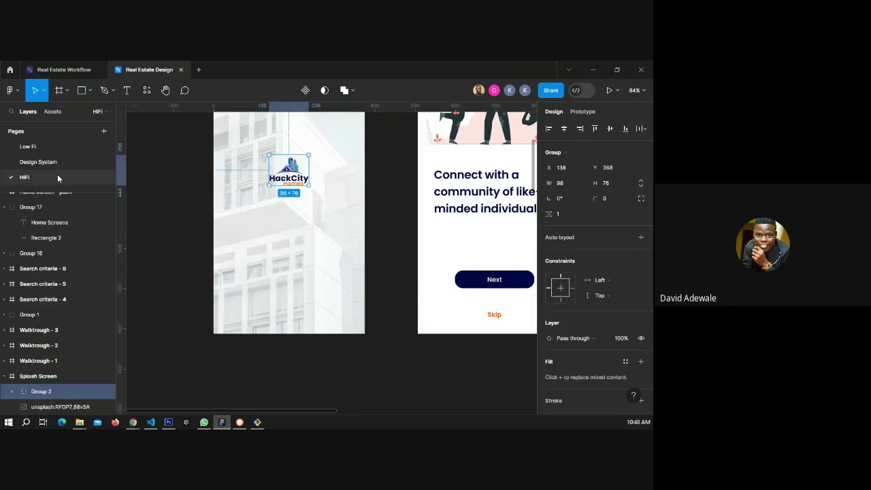
pyautogui.click(41, 162)
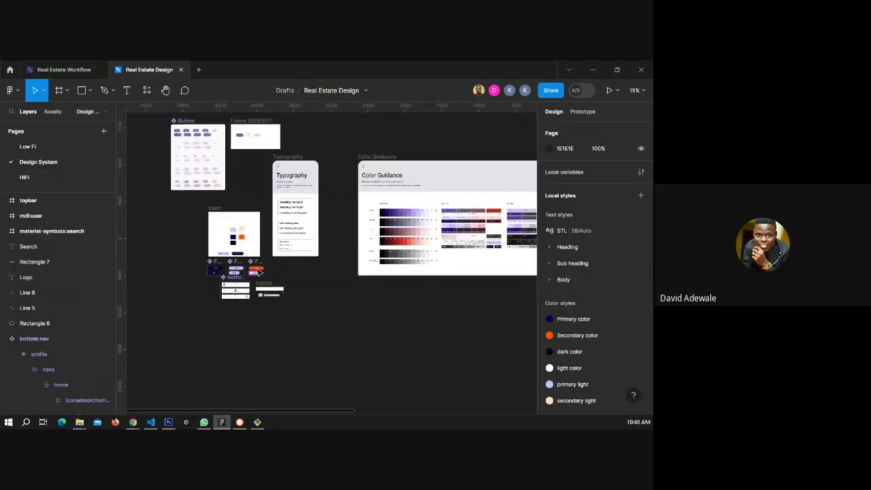
pyautogui.scroll(-10, 272, 268)
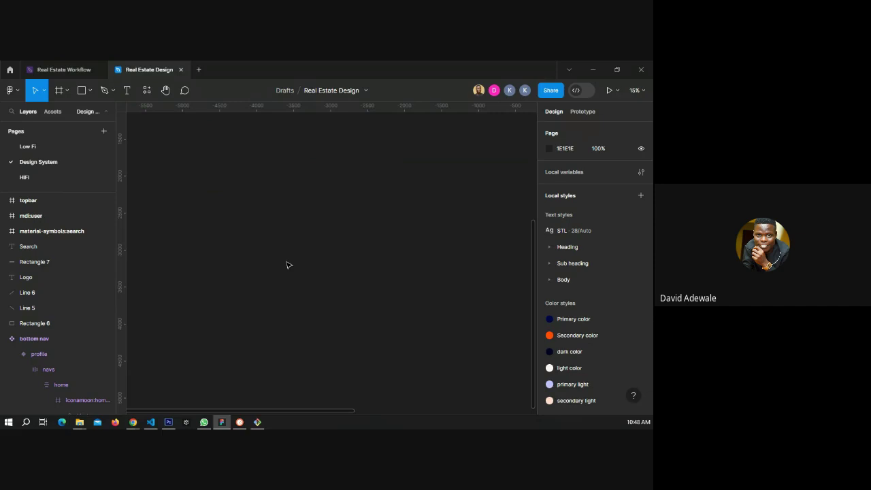
pyautogui.scroll(3, 247, 199)
# Paste the HackCity Homes logo group into the topbar and scale it down.
pyautogui.click(248, 221)
pyautogui.hotkey('shift', '2')
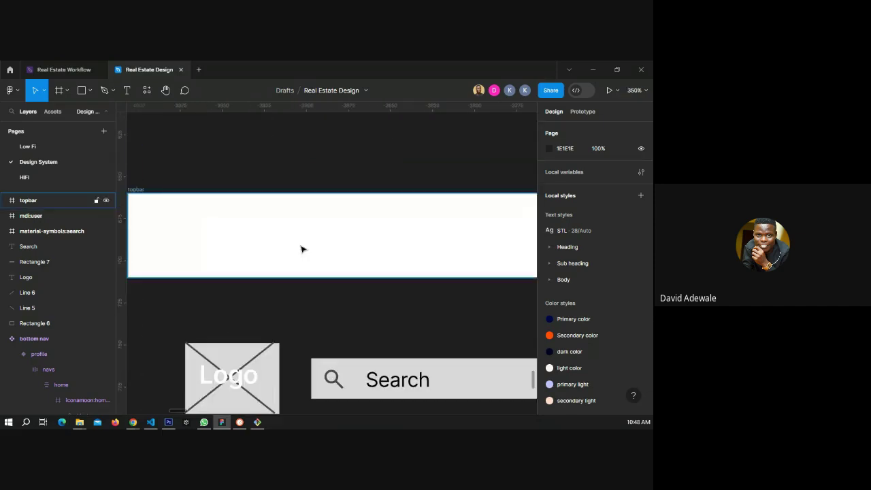
pyautogui.hotkey('ctrl', 'v')
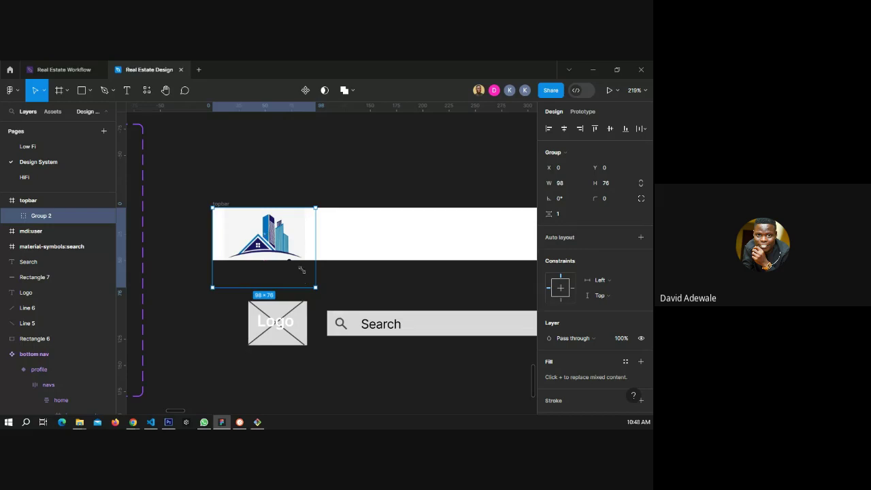
pyautogui.moveTo(301, 270); pyautogui.dragTo(275, 253)
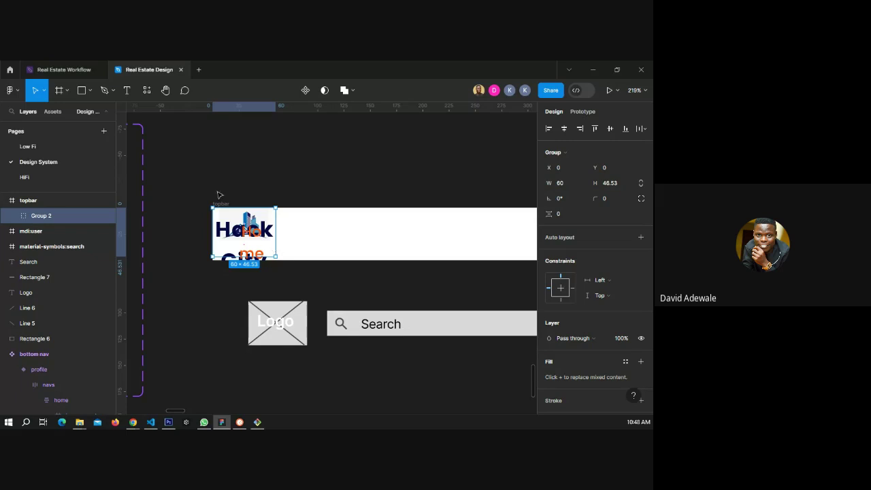
pyautogui.click(229, 270)
pyautogui.scroll(3, 229, 270)
pyautogui.click(308, 204)
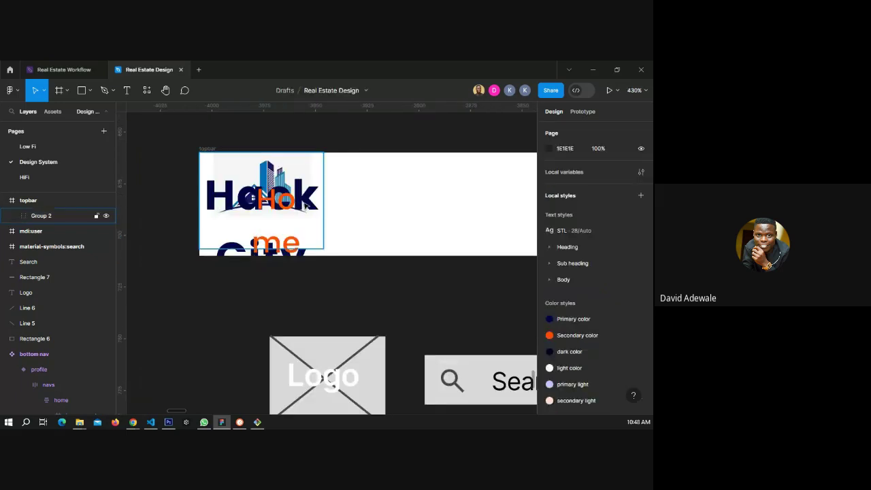
pyautogui.doubleClick(308, 204)
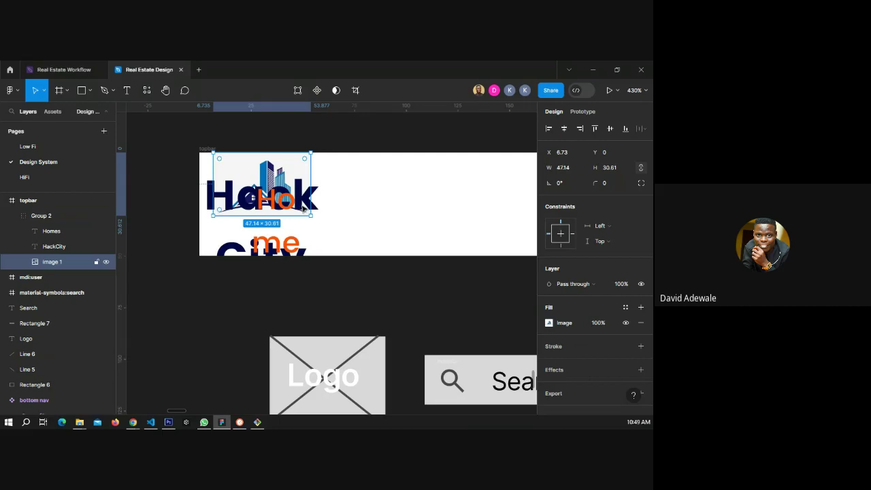
# Set HackCity to font size 11 and Homes to 10, widening Homes onto one line.
pyautogui.click(240, 251)
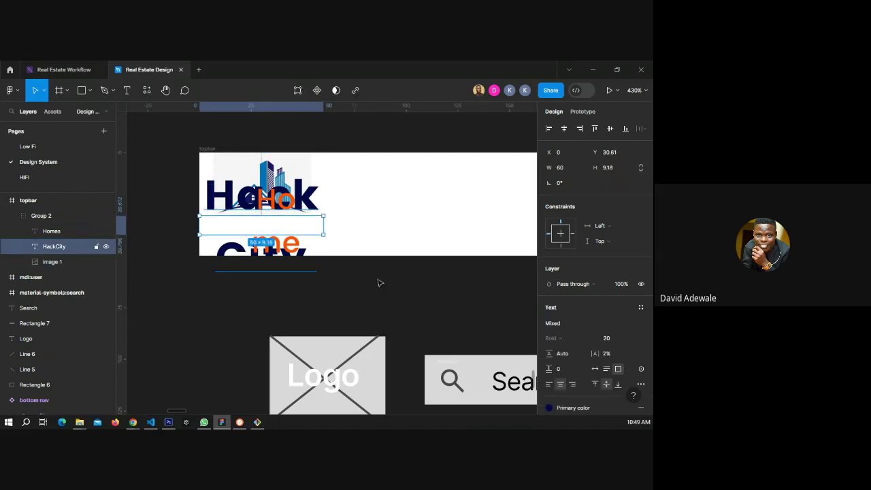
pyautogui.click(631, 338)
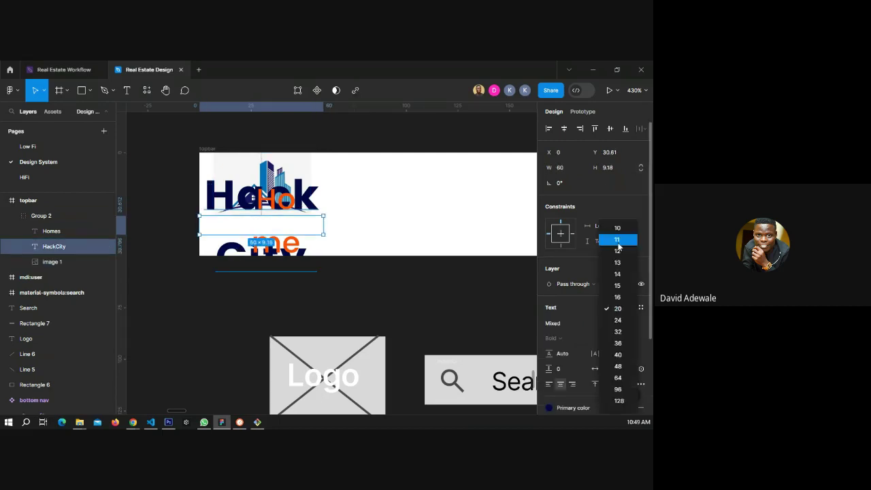
pyautogui.click(617, 240)
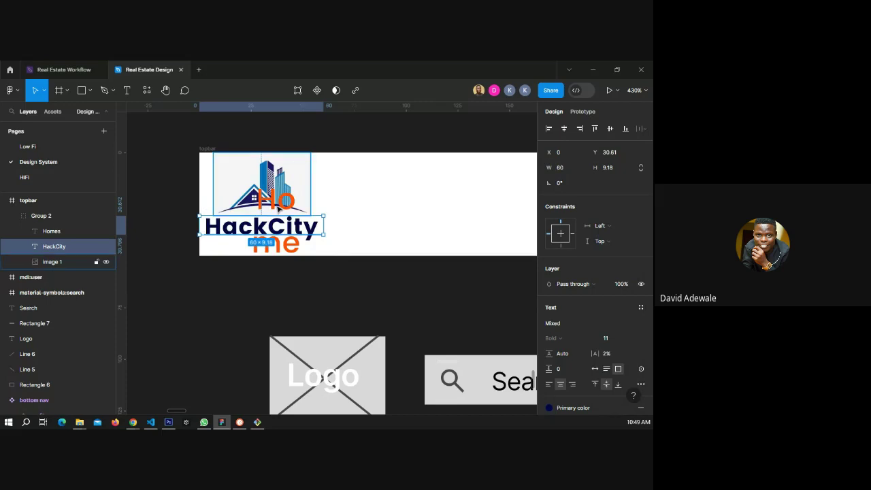
pyautogui.click(278, 245)
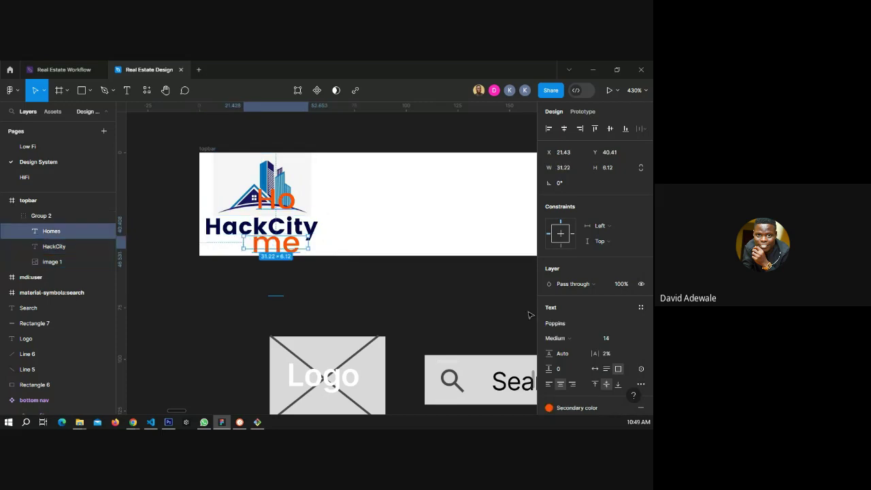
pyautogui.click(631, 339)
pyautogui.click(617, 228)
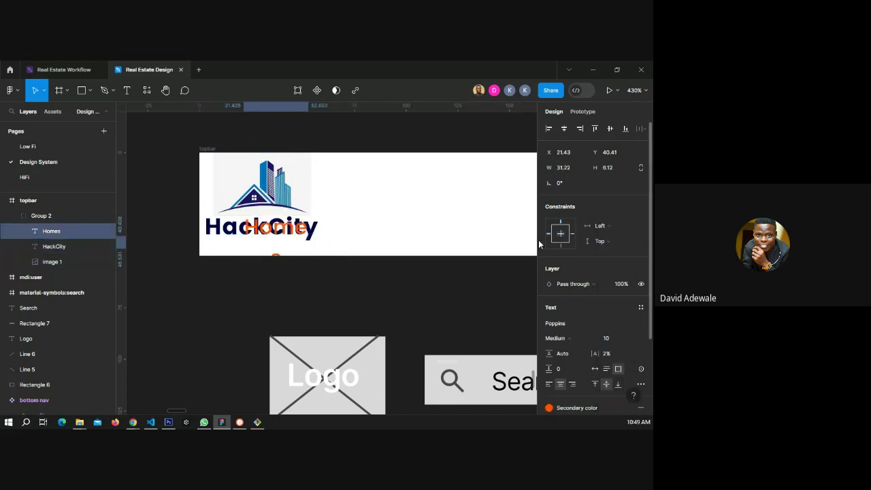
pyautogui.moveTo(244, 243); pyautogui.dragTo(218, 241)
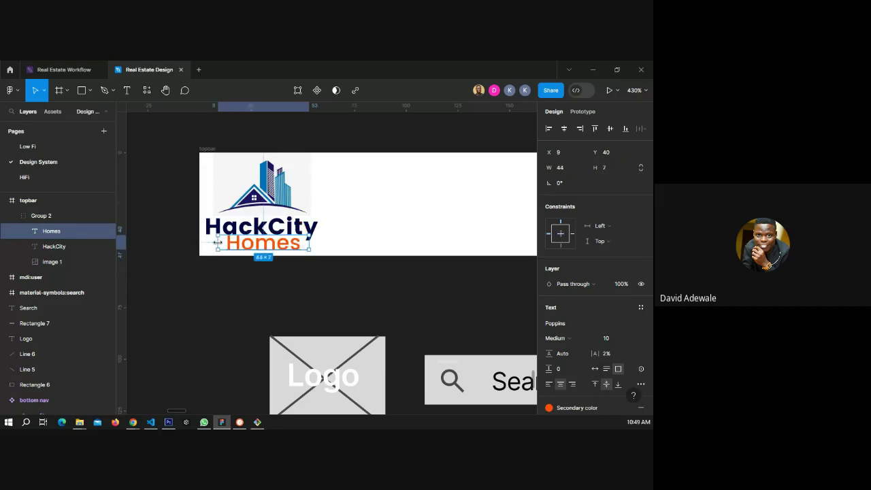
pyautogui.press('Escape')
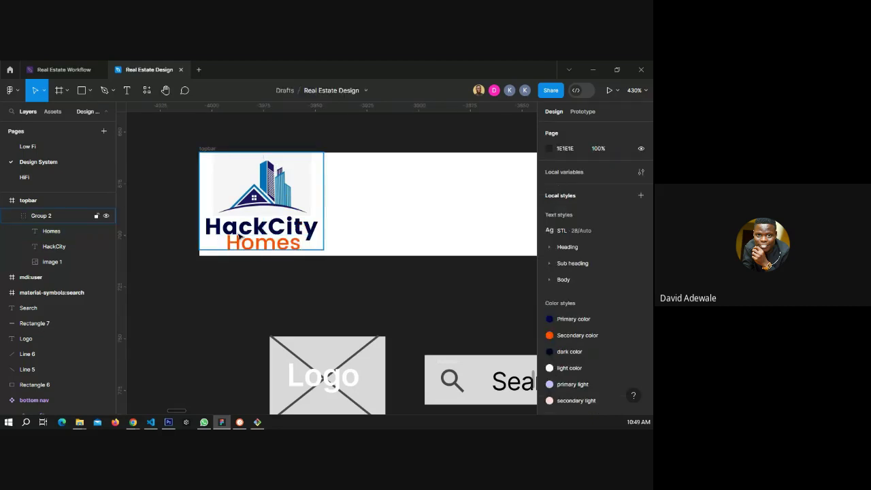
# Shrink the logo's building image to 35×23 and reposition it slightly.
pyautogui.click(238, 236)
pyautogui.scroll(2, 290, 248)
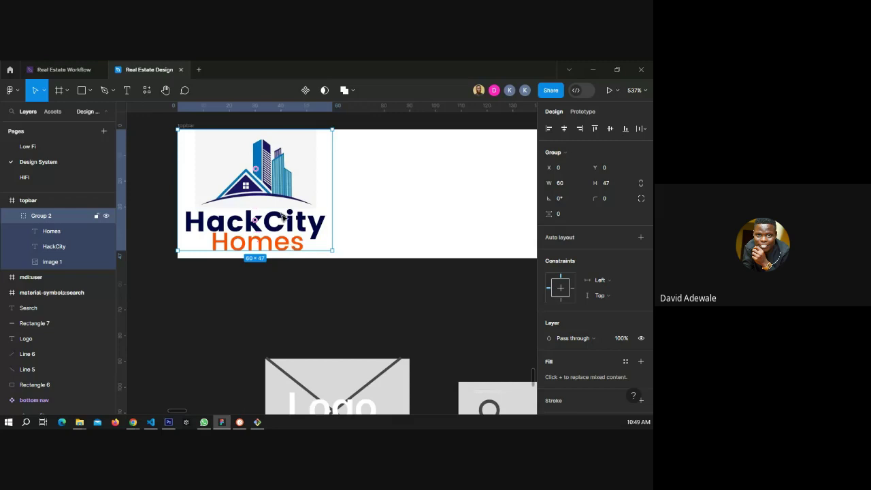
pyautogui.moveTo(283, 217); pyautogui.dragTo(285, 222)
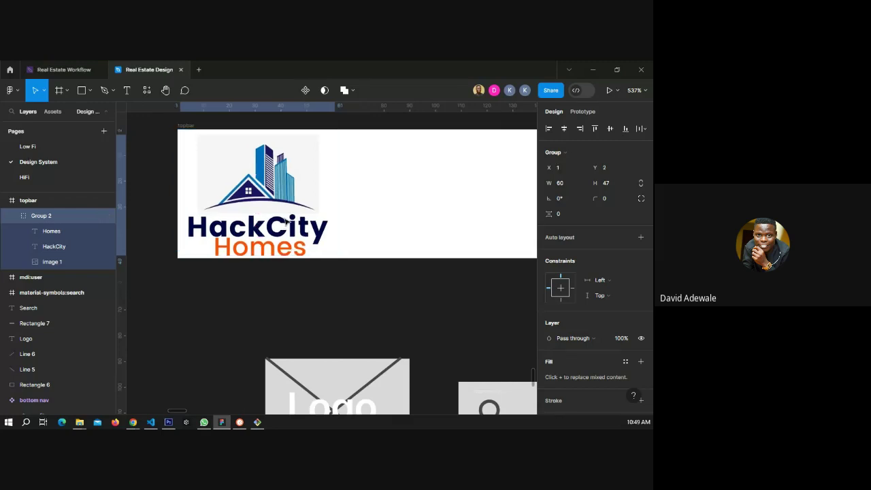
pyautogui.doubleClick(284, 174)
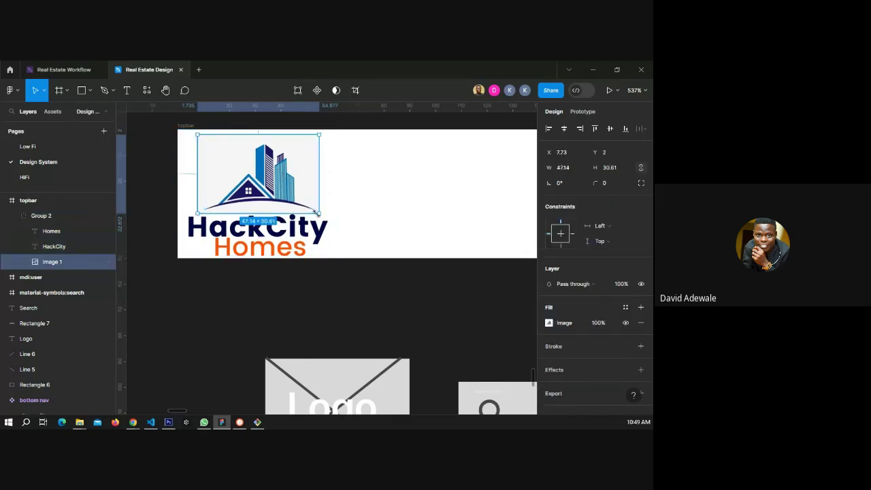
pyautogui.moveTo(317, 213); pyautogui.dragTo(287, 193)
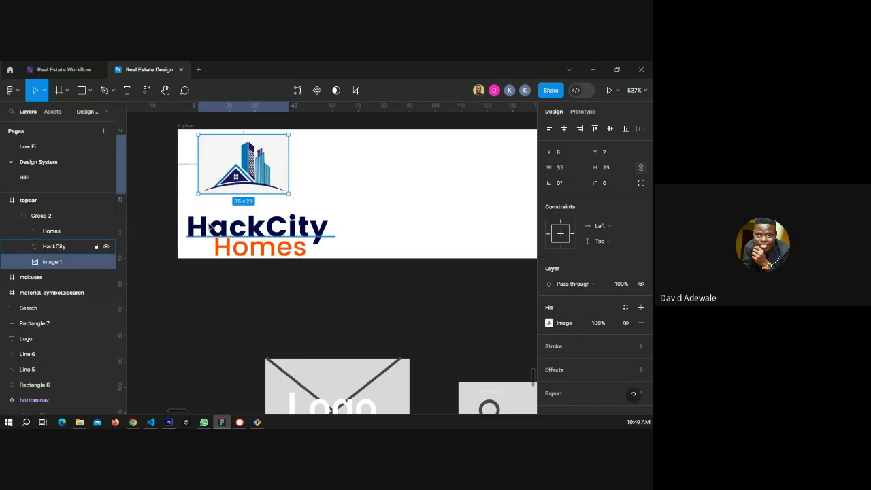
pyautogui.scroll(-3, 239, 198)
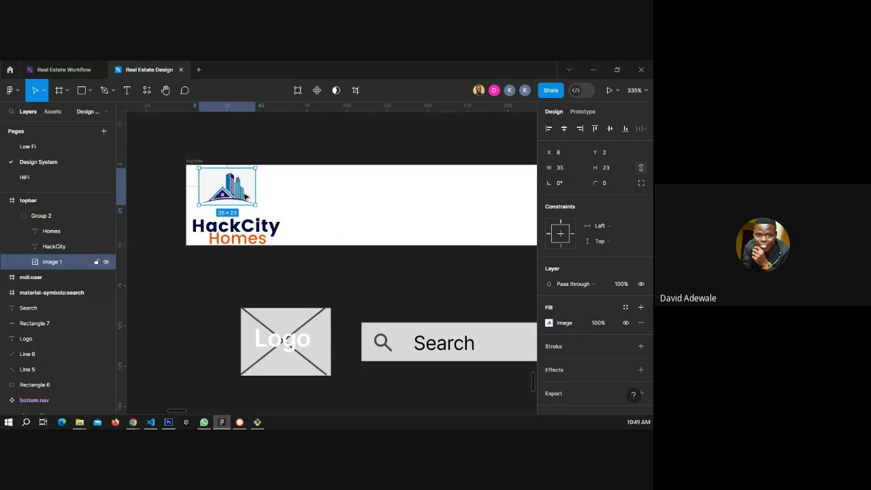
pyautogui.moveTo(246, 197); pyautogui.dragTo(250, 195)
# Set the HackCity text to font size 10.
pyautogui.click(251, 230)
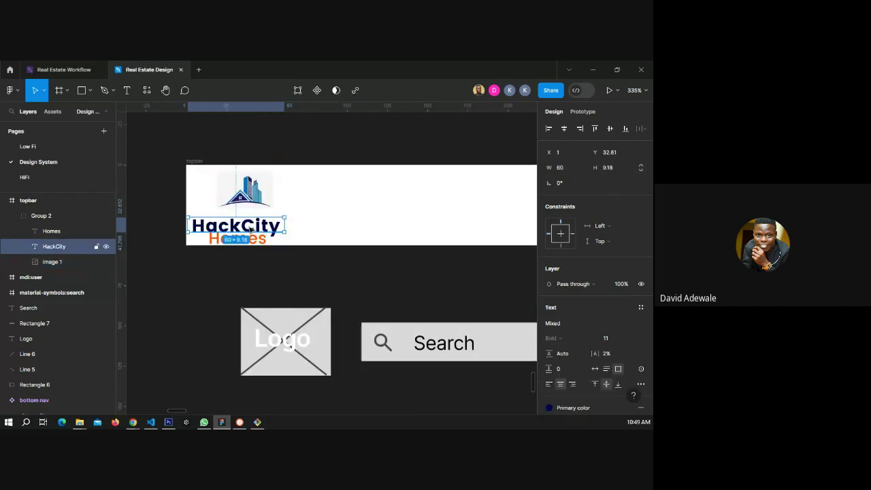
pyautogui.click(604, 338)
pyautogui.write('10')
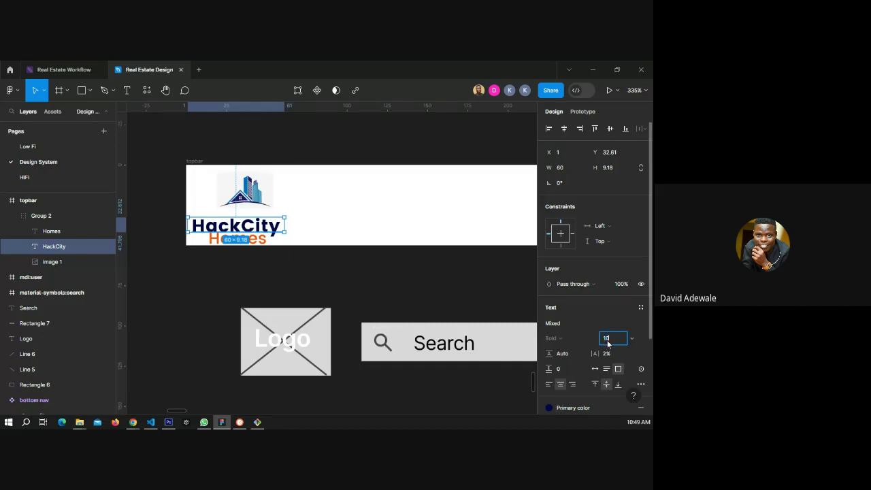
pyautogui.press('Return')
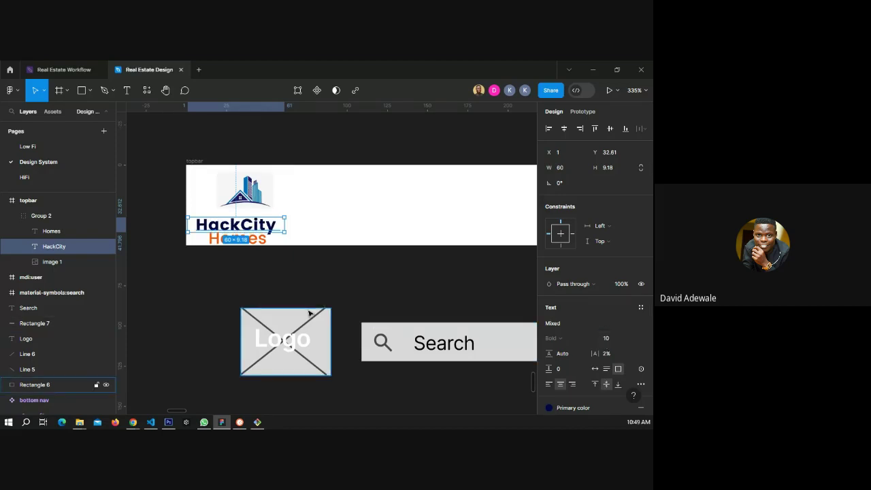
pyautogui.click(259, 248)
# Set the Homes text to font size 8, right-aligned, with its box narrowed from the left.
pyautogui.click(258, 245)
pyautogui.click(612, 339)
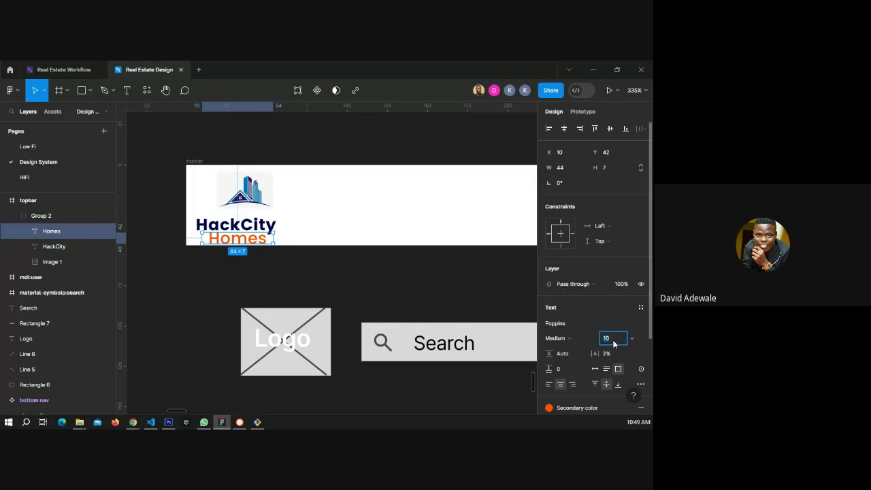
pyautogui.write('8')
pyautogui.press('Return')
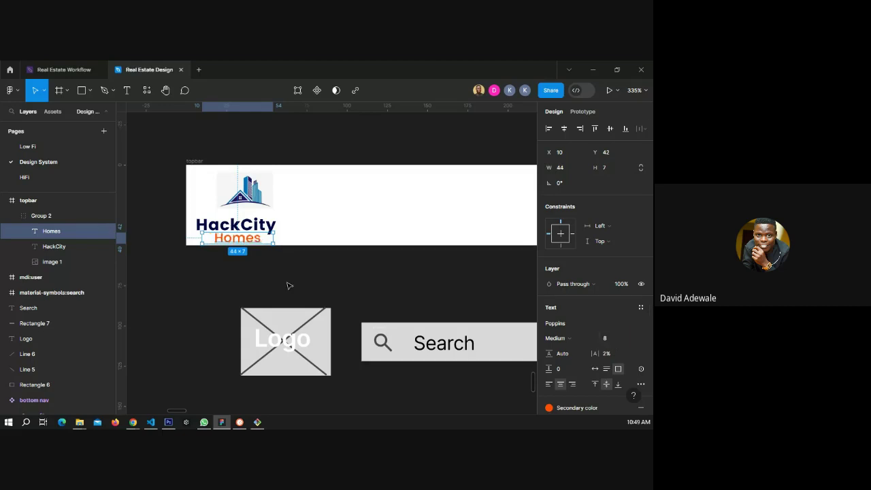
pyautogui.click(572, 383)
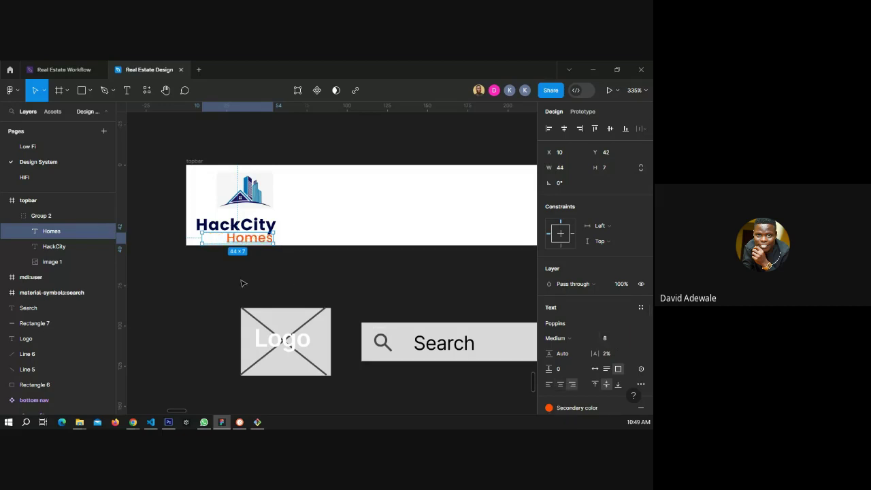
pyautogui.moveTo(202, 239); pyautogui.dragTo(221, 237)
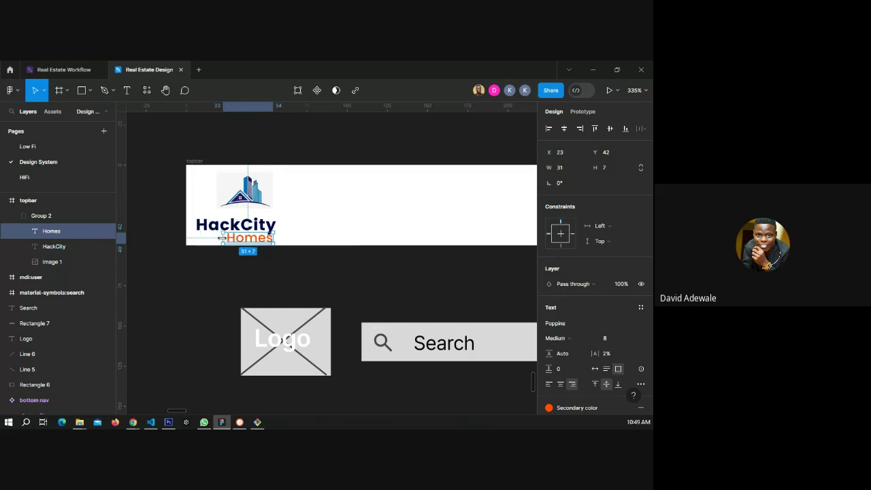
pyautogui.scroll(3, 221, 238)
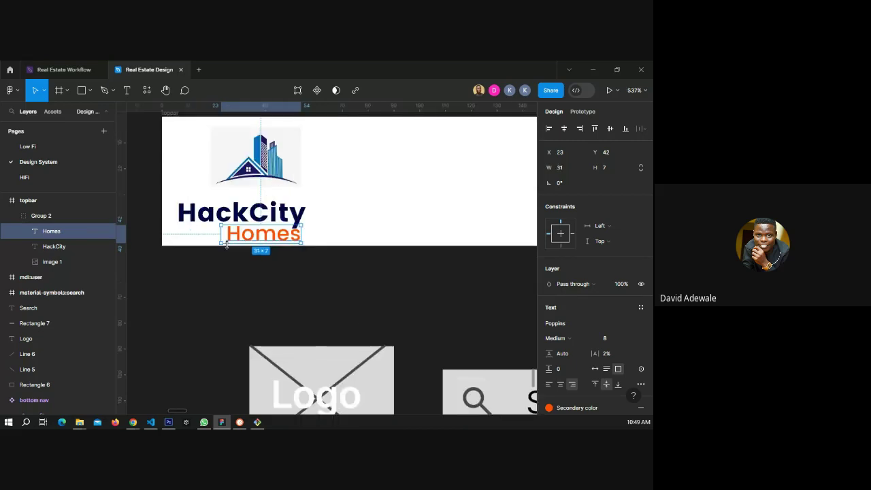
pyautogui.press('Escape')
# Ungroup the HackCity Homes logo group into separate layers.
pyautogui.click(286, 266)
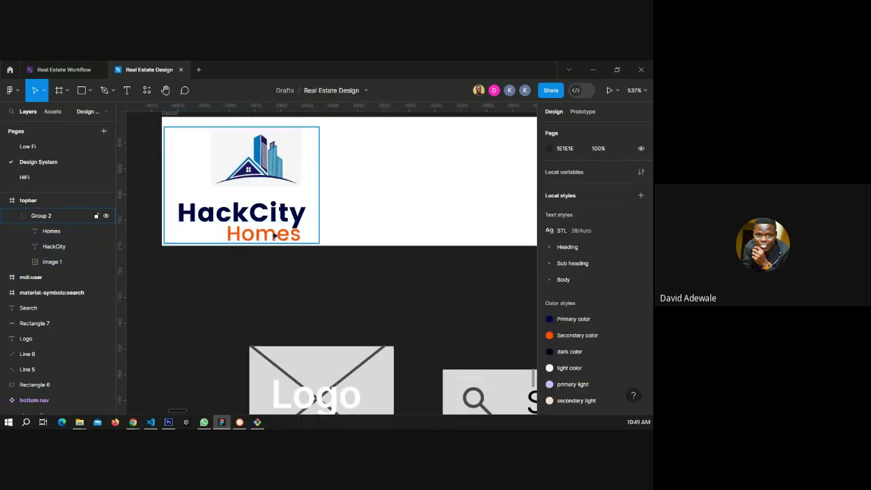
pyautogui.click(275, 235)
pyautogui.rightClick(278, 236)
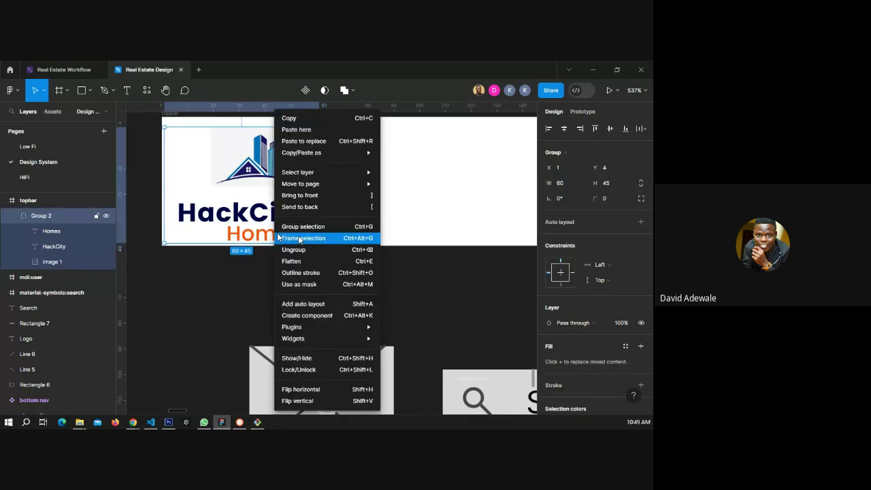
pyautogui.click(301, 249)
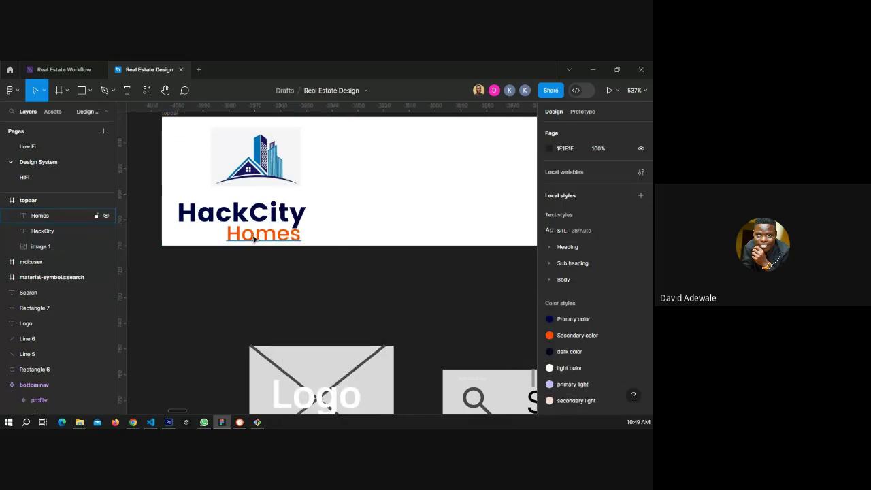
# Wrap HackCity and Homes in a right-aligned auto-layout frame, narrowing HackCity to width 51.
pyautogui.keyDown('shift'); pyautogui.click(255, 234); pyautogui.keyUp('shift')
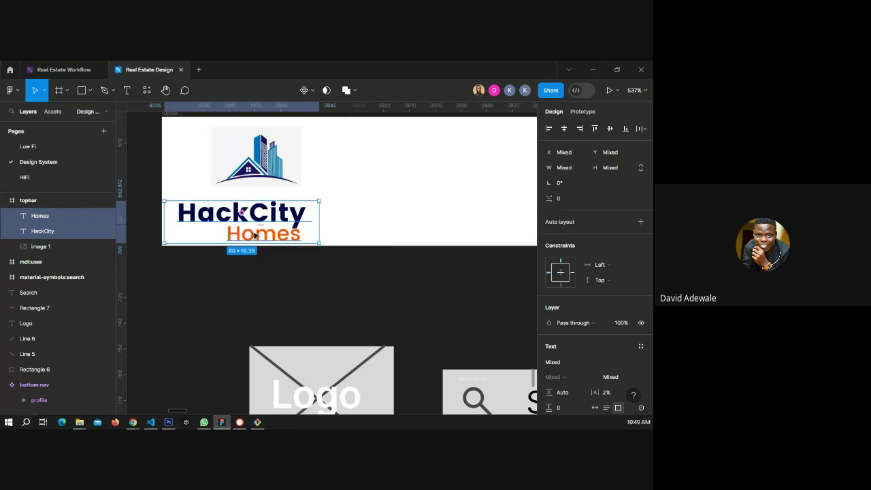
pyautogui.hotkey('shift', 'a')
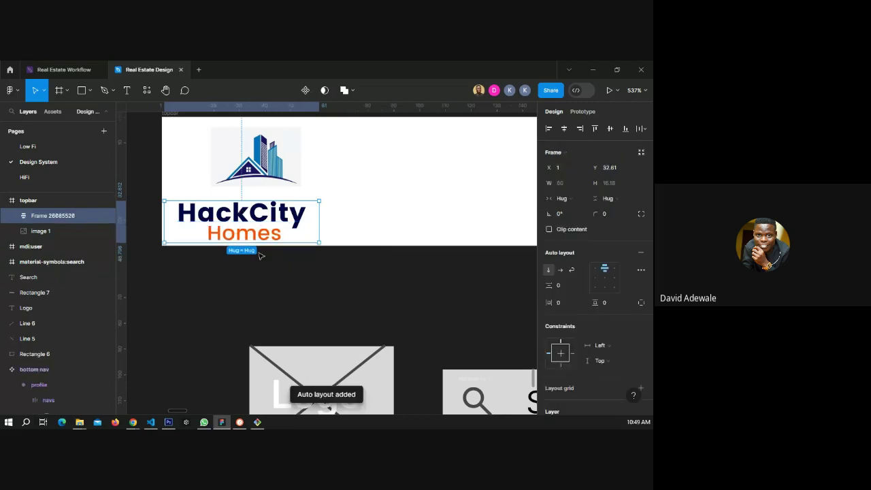
pyautogui.click(614, 272)
pyautogui.click(296, 221)
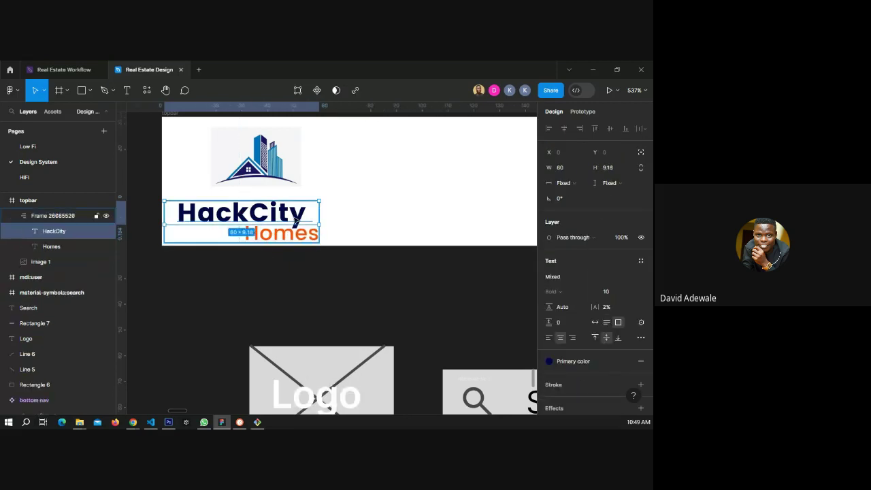
pyautogui.moveTo(323, 215); pyautogui.dragTo(297, 215)
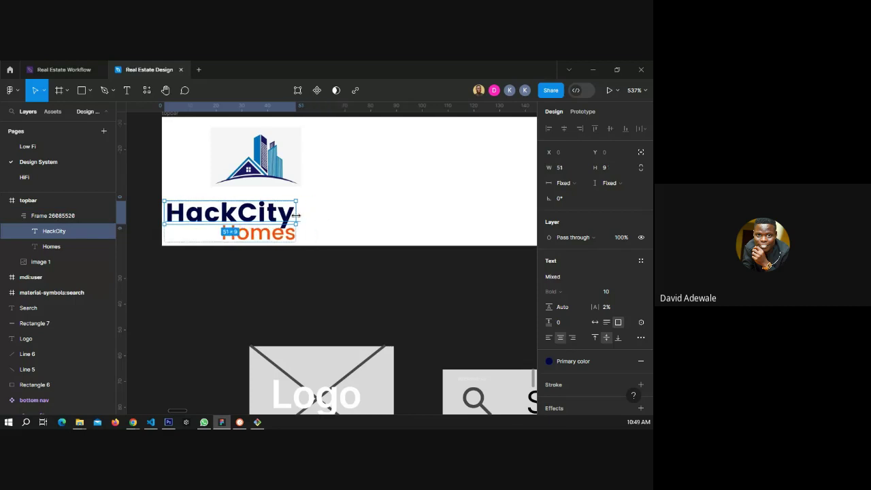
pyautogui.click(282, 268)
# Centre the house image over the wordmark and stack both into one auto-layout logo frame.
pyautogui.click(283, 230)
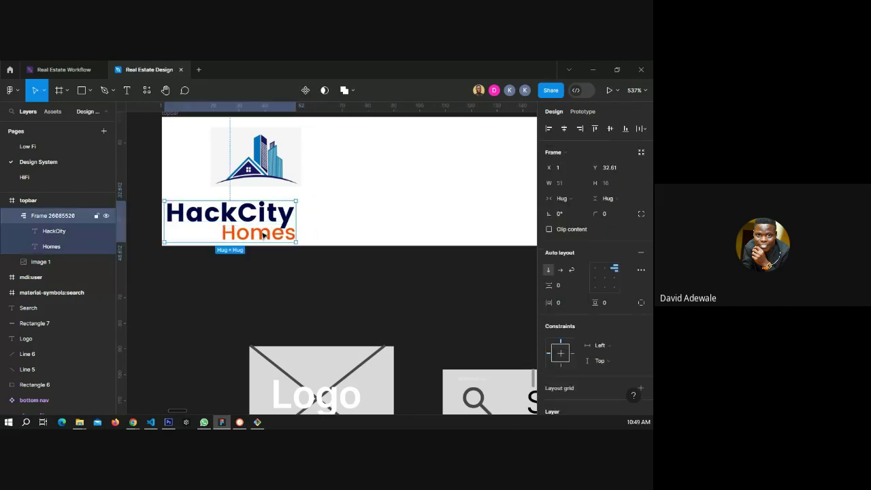
pyautogui.moveTo(283, 228); pyautogui.dragTo(291, 229)
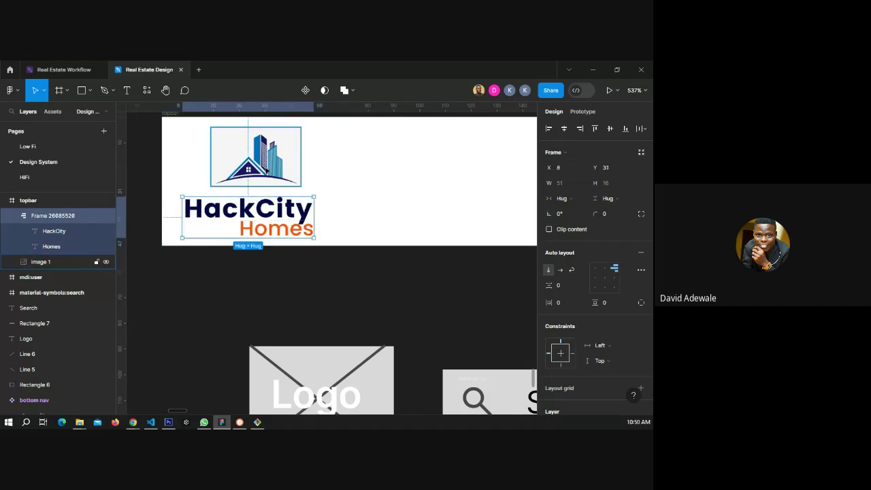
pyautogui.keyDown('shift'); pyautogui.click(268, 169); pyautogui.keyUp('shift')
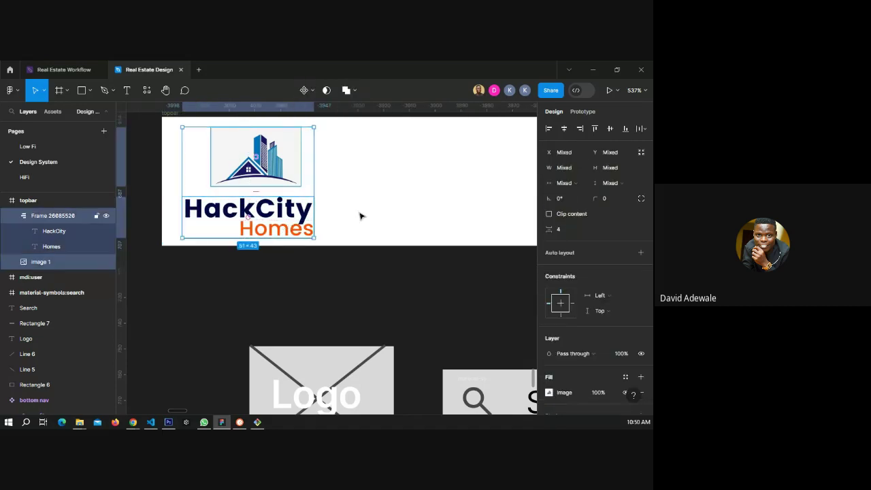
pyautogui.click(580, 129)
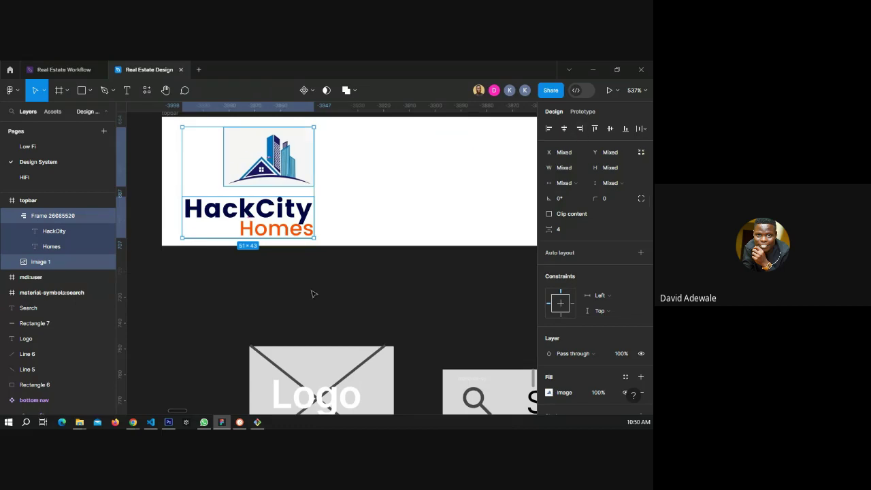
pyautogui.hotkey('alt', 'h')
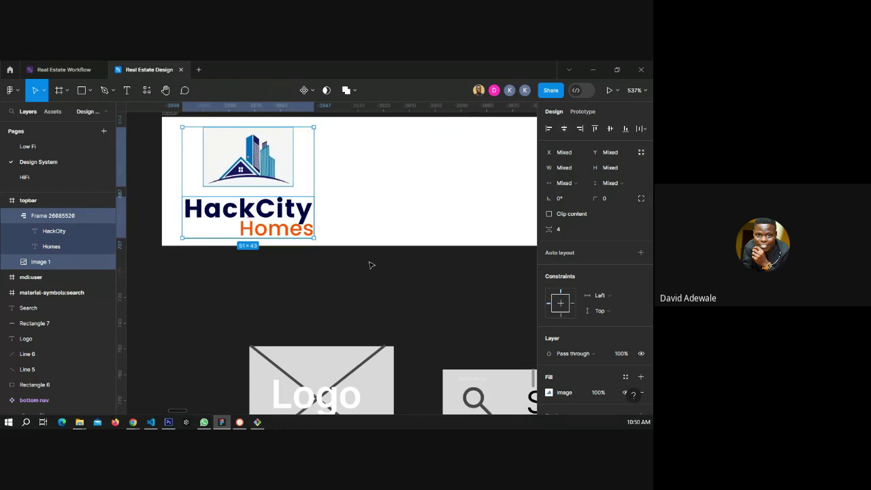
pyautogui.hotkey('shift', 'a')
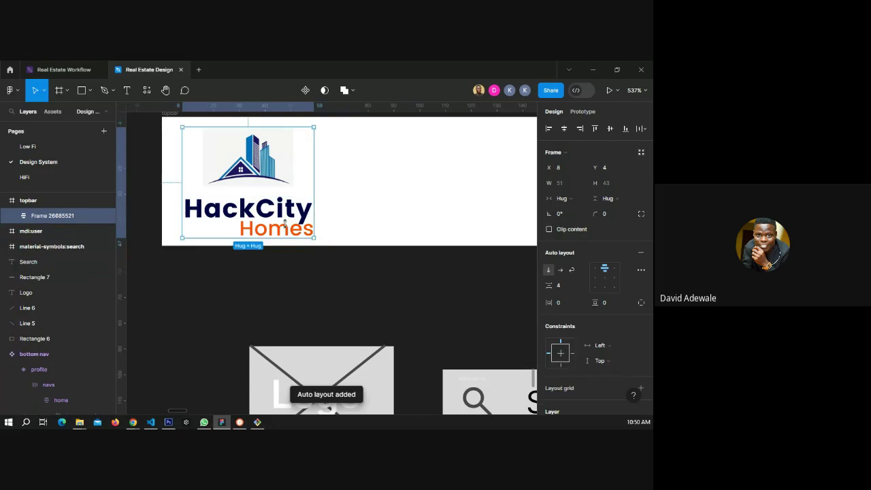
pyautogui.scroll(1, 265, 211)
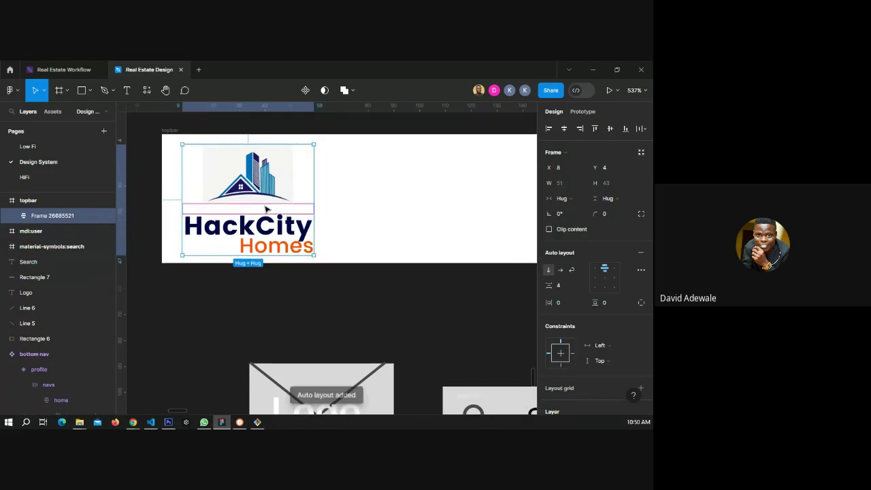
pyautogui.press('Right')
pyautogui.press('Up')
pyautogui.click(326, 266)
pyautogui.keyDown('ctrl'); pyautogui.scroll(-5, 204, 272); pyautogui.keyUp('ctrl')
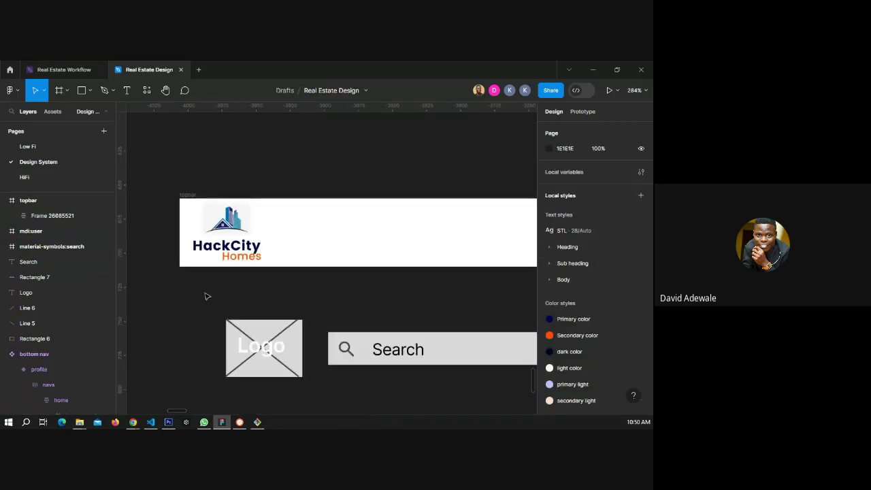
pyautogui.keyDown('ctrl'); pyautogui.scroll(-1, 207, 295); pyautogui.keyUp('ctrl')
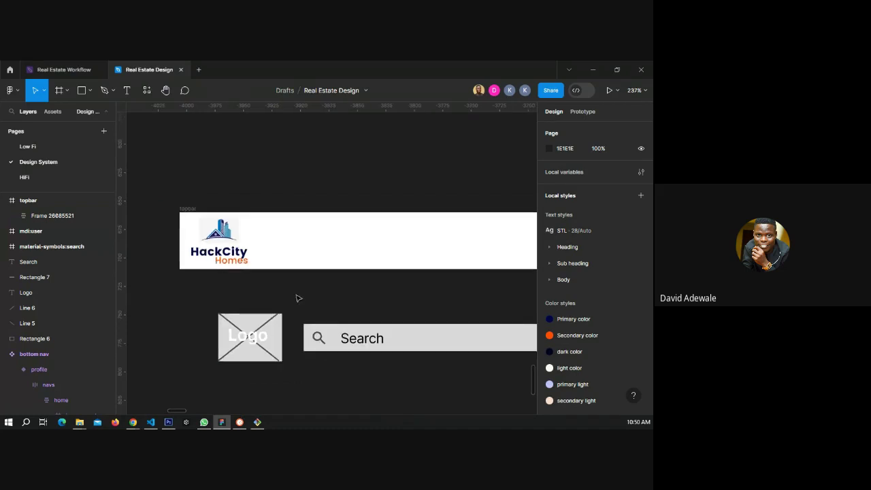
# Nudge the combined logo frame further right in the topbar.
pyautogui.click(225, 259)
pyautogui.moveTo(225, 259); pyautogui.dragTo(240, 259)
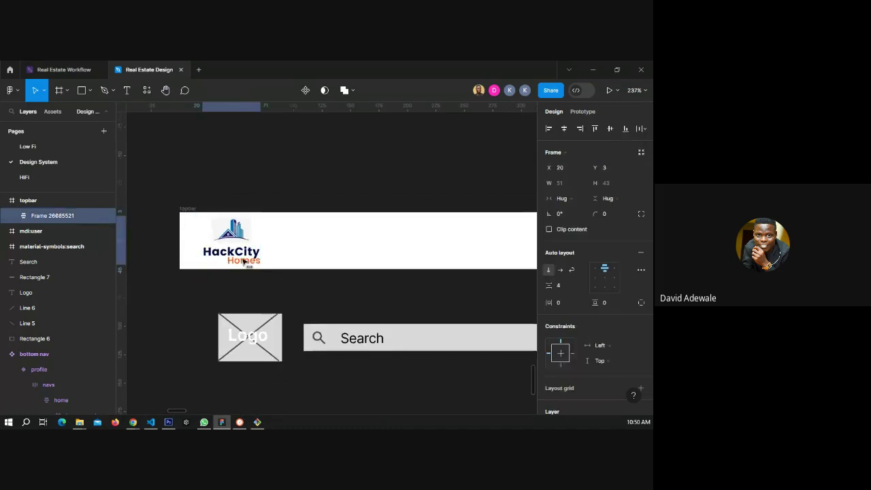
pyautogui.click(329, 304)
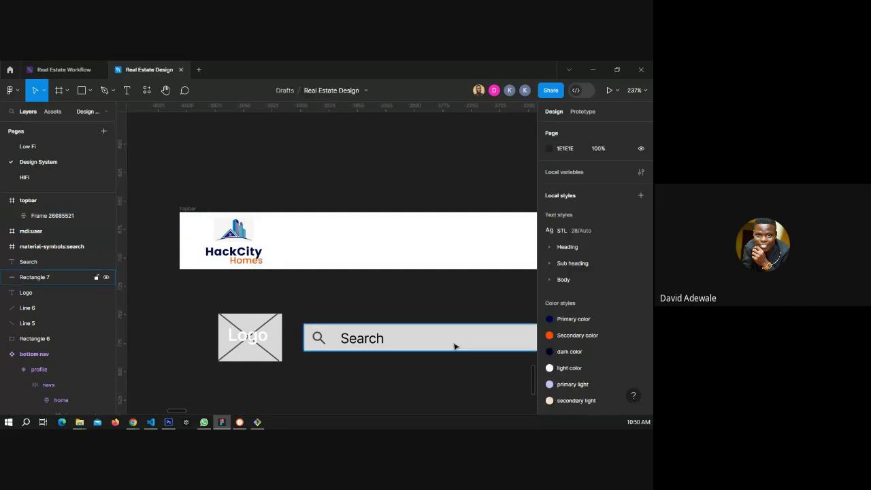
# Move the Search label and magnifier icon from the search bar up into the topbar.
pyautogui.click(372, 345)
pyautogui.moveTo(333, 267); pyautogui.dragTo(376, 243)
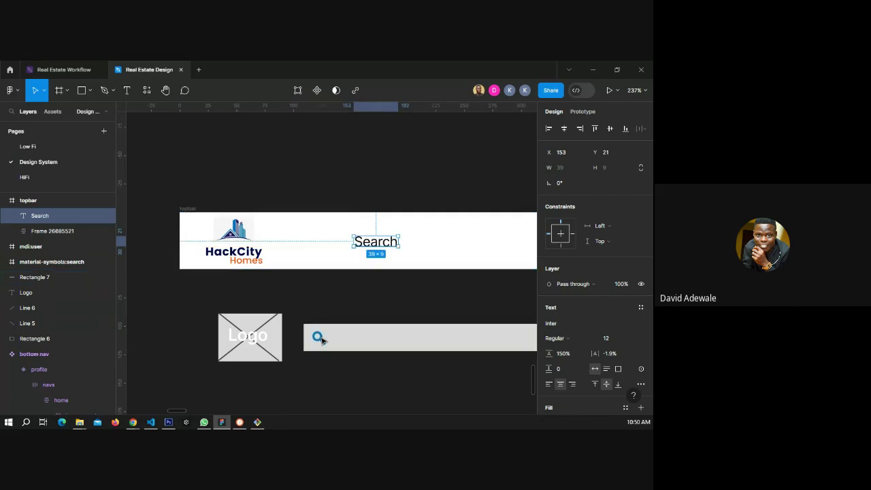
pyautogui.click(318, 336)
pyautogui.click(77, 265)
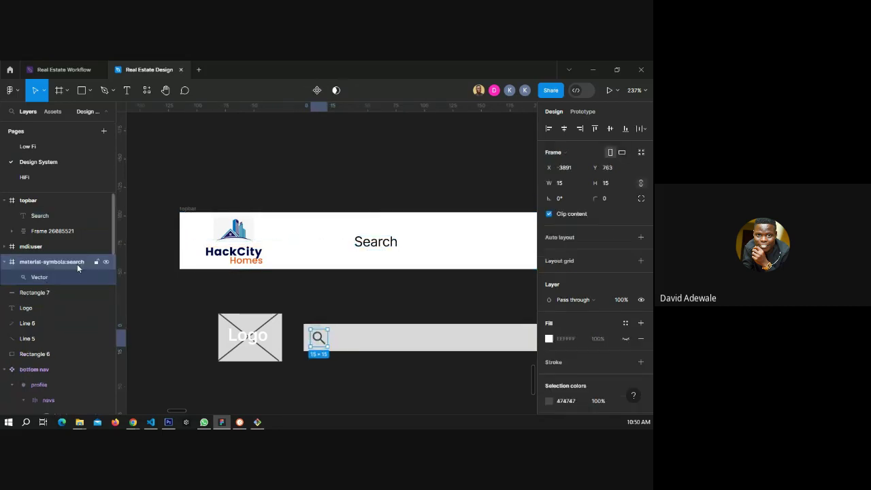
pyautogui.click(4, 265)
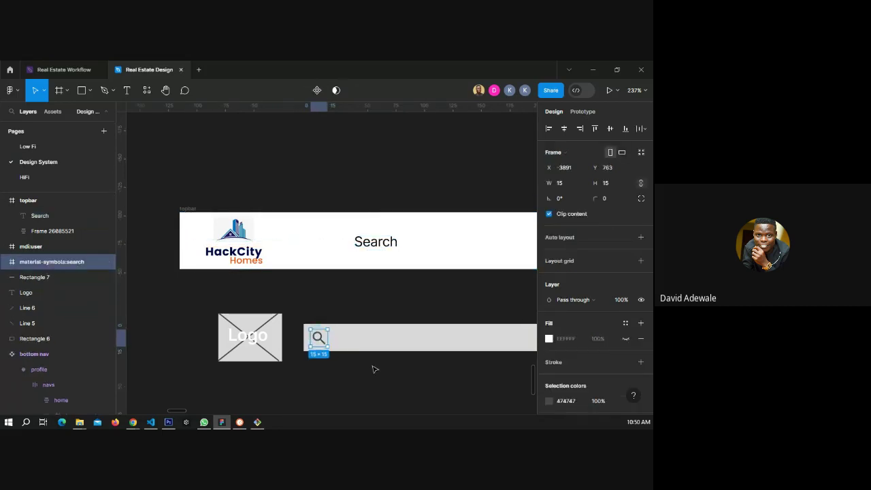
pyautogui.moveTo(320, 344); pyautogui.dragTo(339, 244)
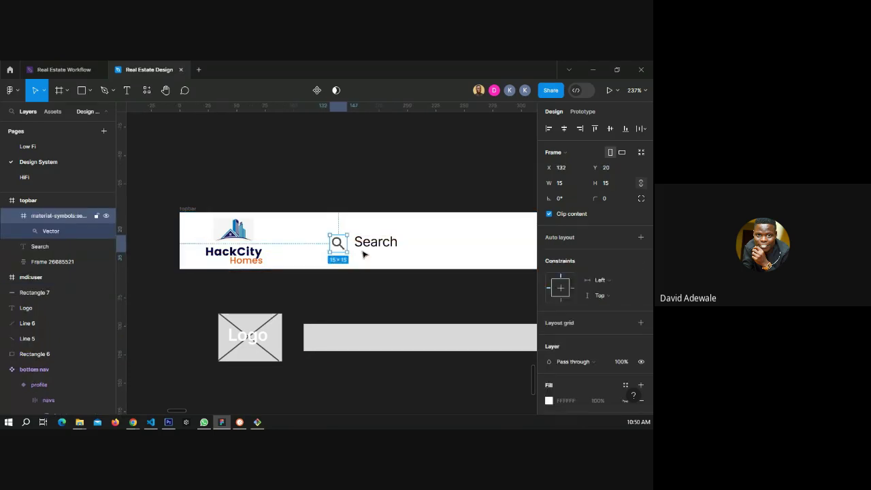
pyautogui.scroll(3, 429, 257)
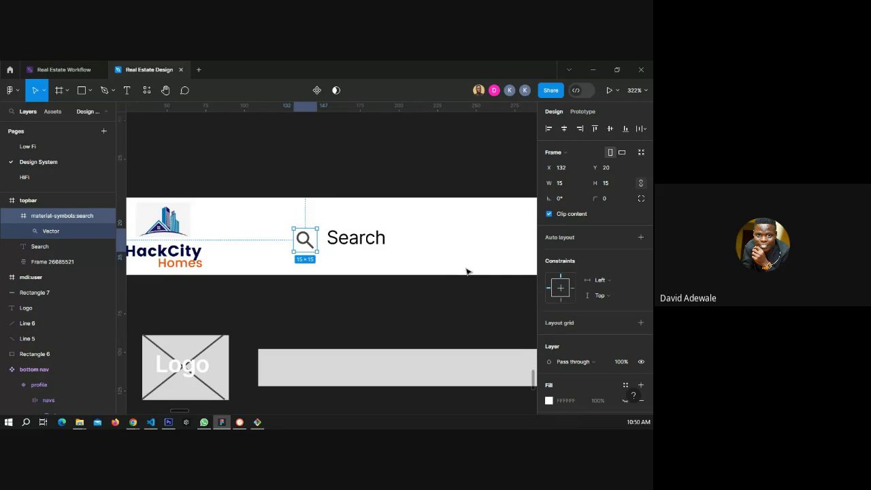
pyautogui.scroll(-3, 614, 330)
# Give the search icon and Search label the primary light colour style.
pyautogui.click(625, 319)
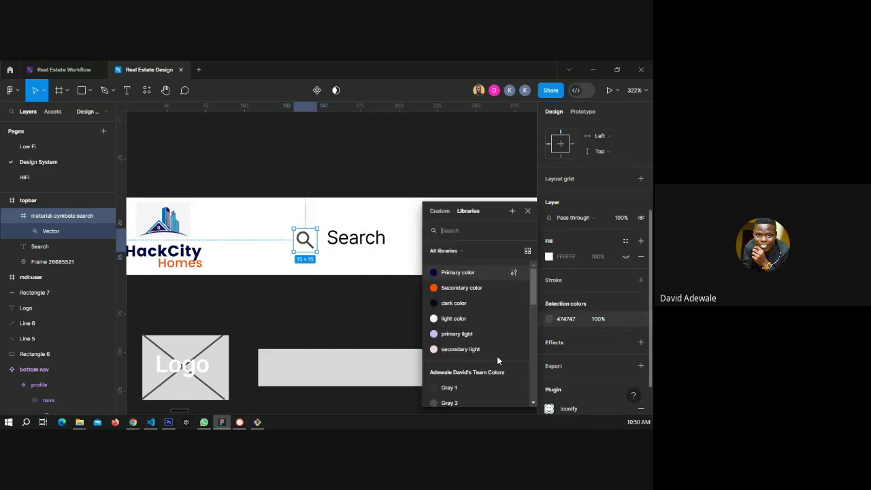
pyautogui.click(467, 337)
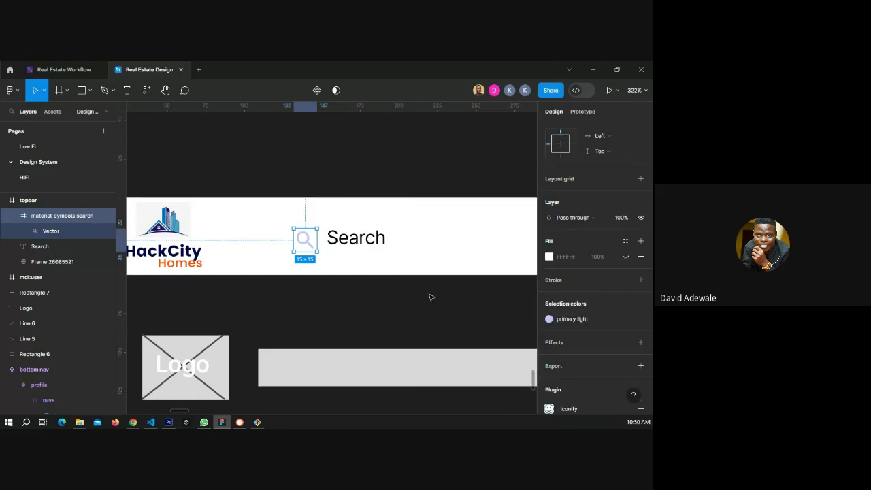
pyautogui.click(358, 243)
pyautogui.click(626, 318)
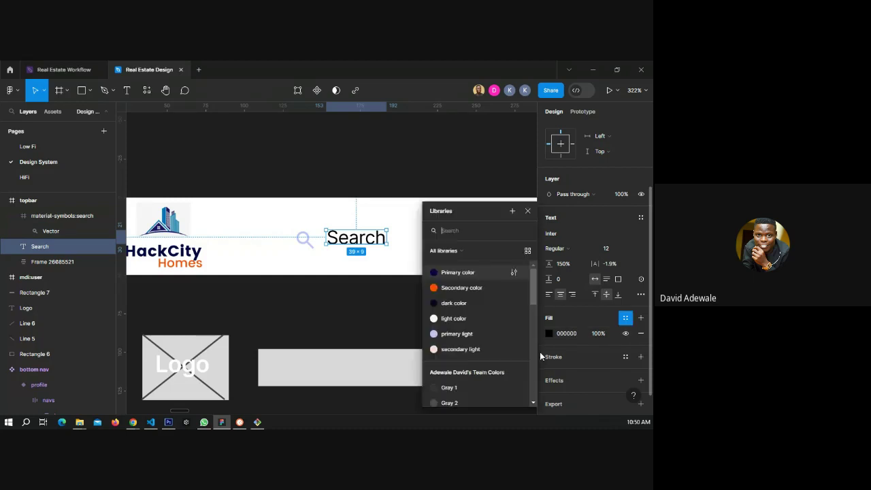
pyautogui.click(466, 334)
pyautogui.click(357, 279)
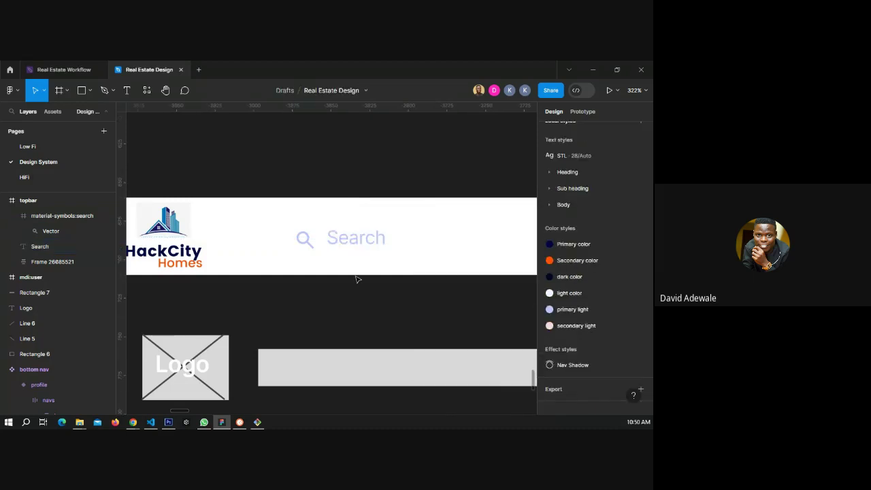
# Change the Search label's font to Poppins Regular.
pyautogui.click(349, 238)
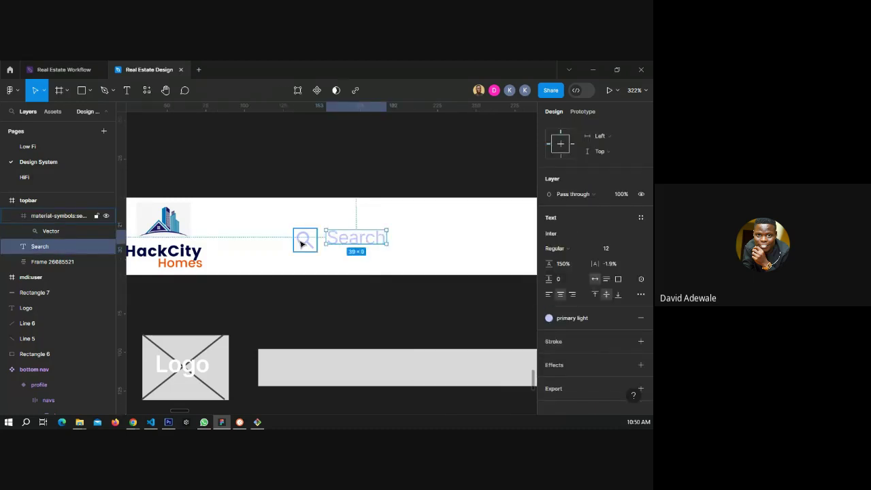
pyautogui.keyDown('shift'); pyautogui.click(302, 243); pyautogui.keyUp('shift')
pyautogui.click(364, 243)
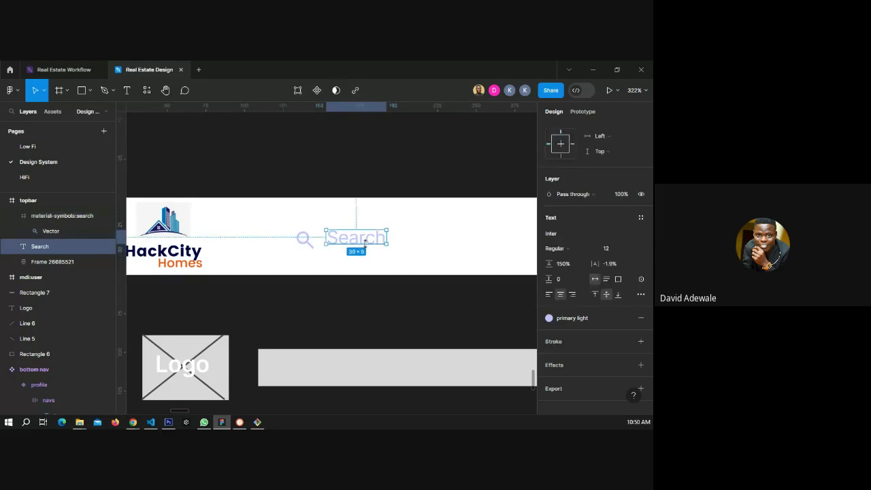
pyautogui.click(568, 238)
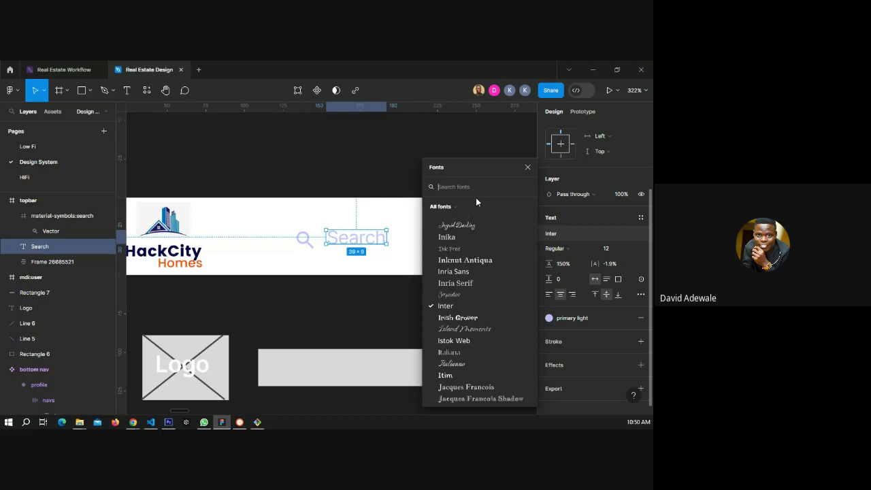
pyautogui.write('pop')
pyautogui.click(475, 215)
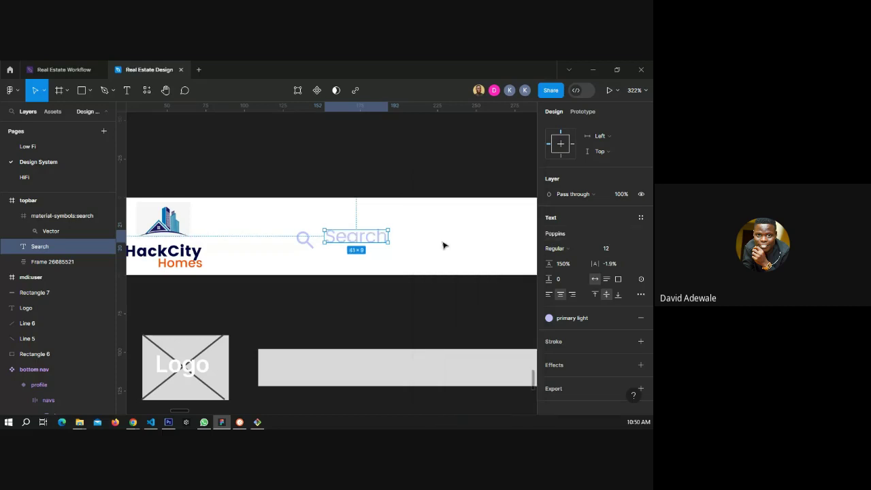
pyautogui.click(569, 250)
pyautogui.press('Escape')
# Set the Search label to size 11 with 2% letter spacing and shift it right.
pyautogui.click(620, 266)
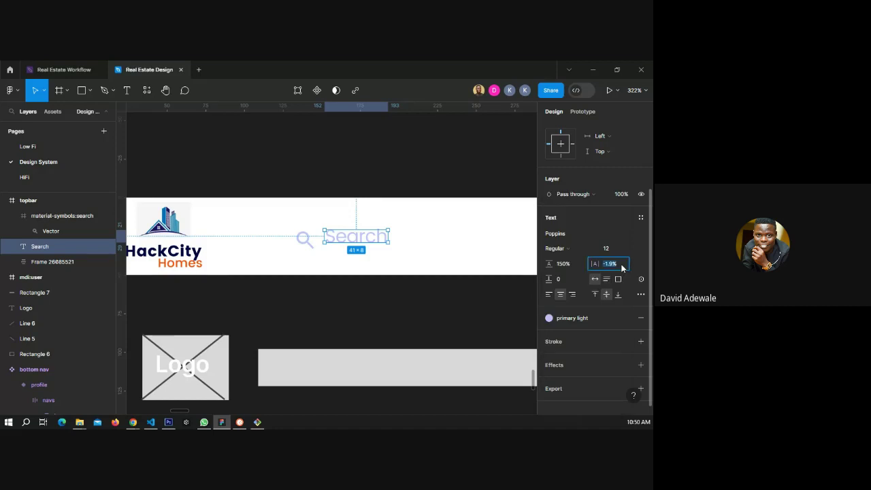
pyautogui.write('0')
pyautogui.press('Return')
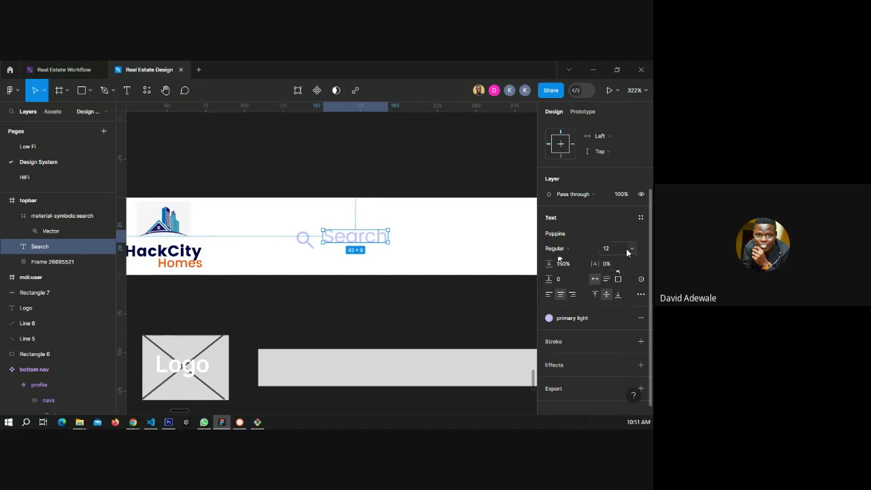
pyautogui.click(632, 250)
pyautogui.click(616, 236)
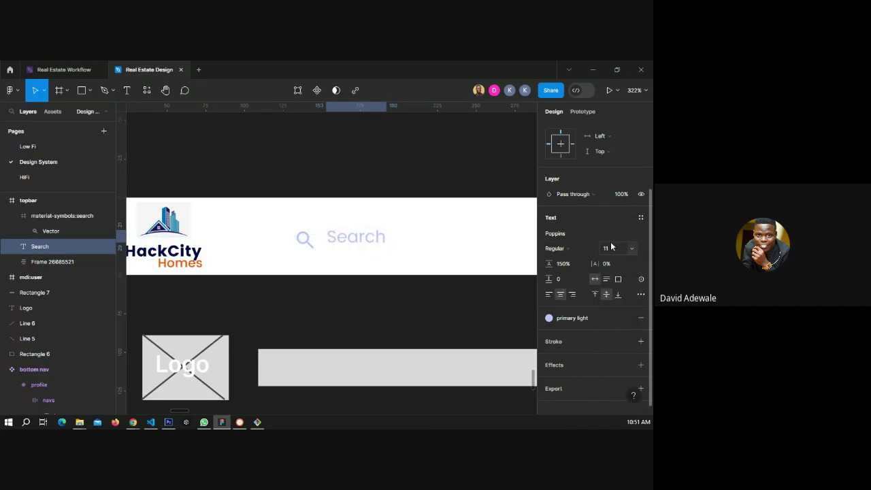
pyautogui.click(608, 268)
pyautogui.write('2')
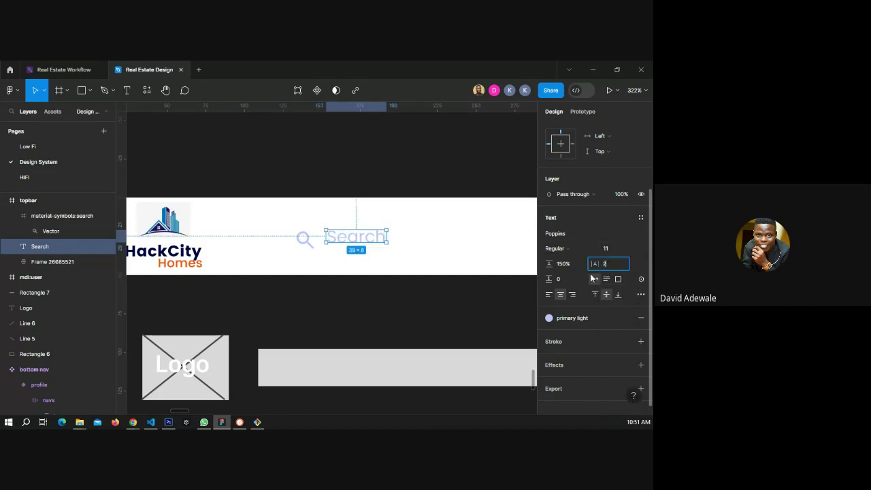
pyautogui.press('Return')
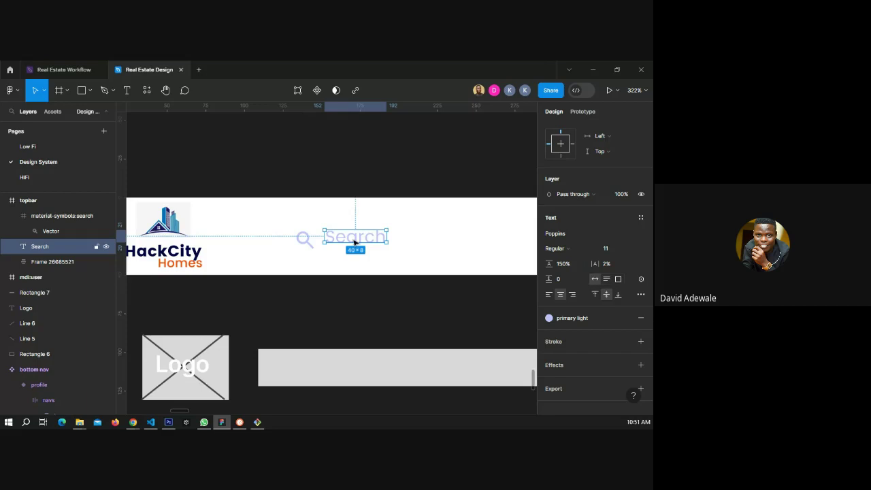
pyautogui.moveTo(356, 240); pyautogui.dragTo(373, 246)
# Wrap the search icon and text in an auto layout frame 148 wide.
pyautogui.keyDown('shift'); pyautogui.click(306, 239); pyautogui.keyUp('shift')
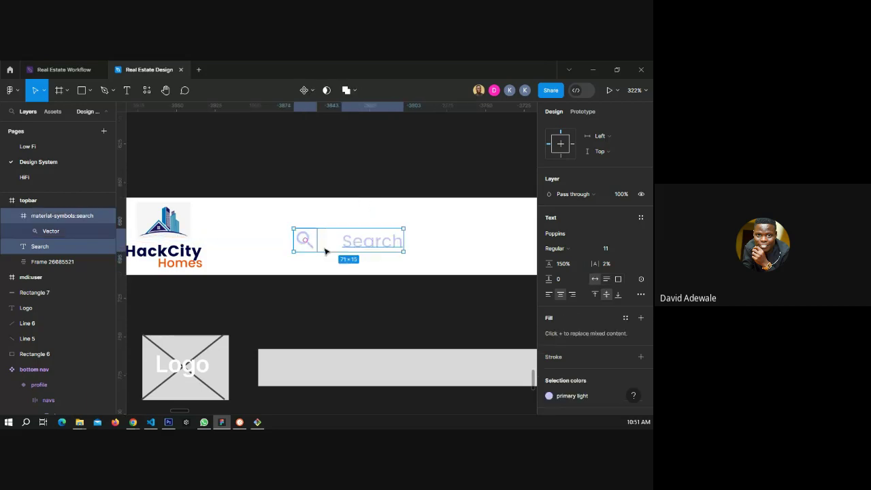
pyautogui.hotkey('shift', 'a')
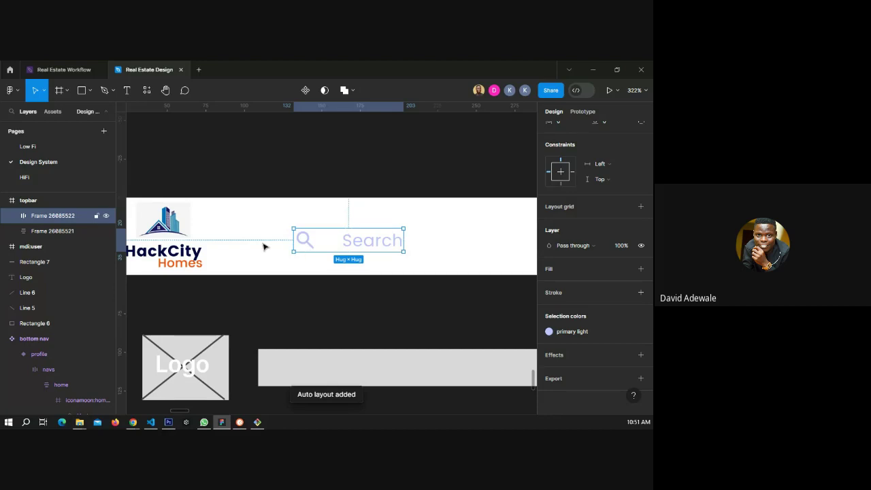
pyautogui.scroll(-3, 264, 247)
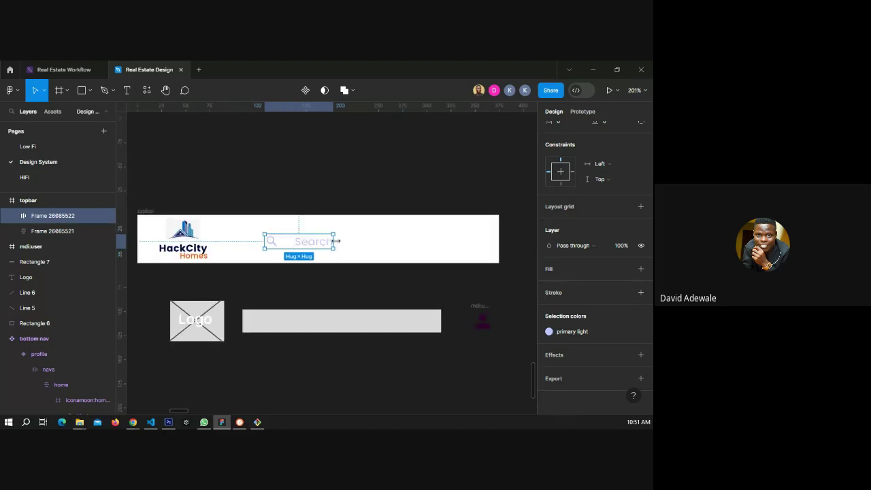
pyautogui.moveTo(335, 241); pyautogui.dragTo(409, 242)
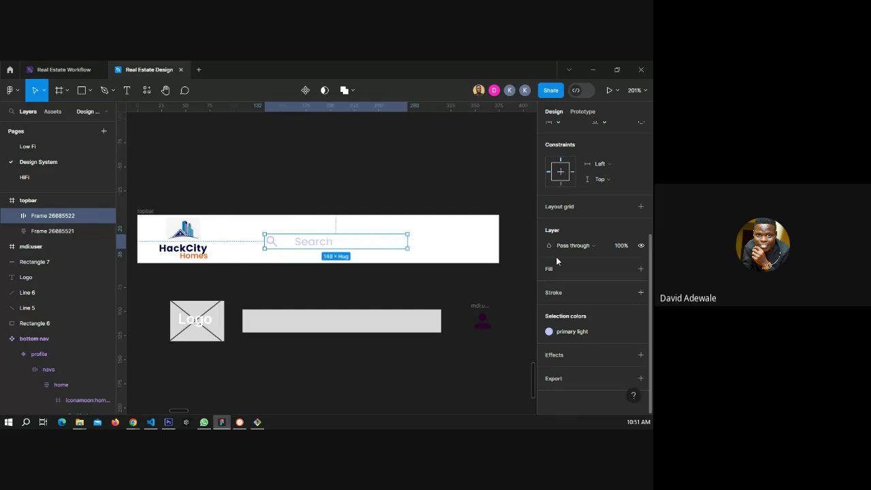
pyautogui.scroll(5, 565, 260)
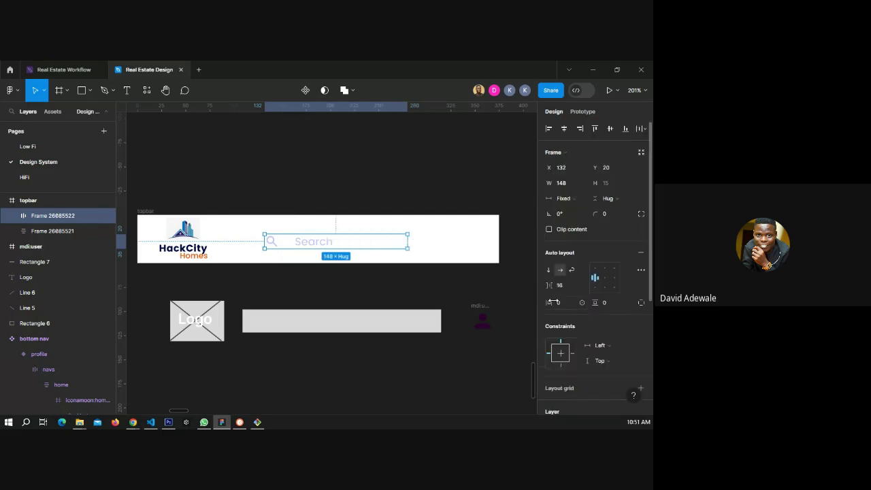
# Reposition the search frame in the topbar and settle its vertical padding at 7.
pyautogui.click(616, 304)
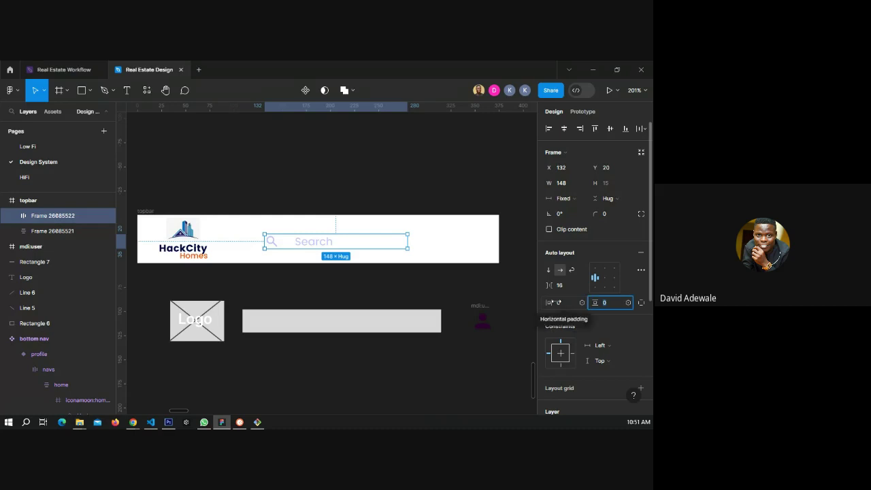
pyautogui.write('20')
pyautogui.press('Return')
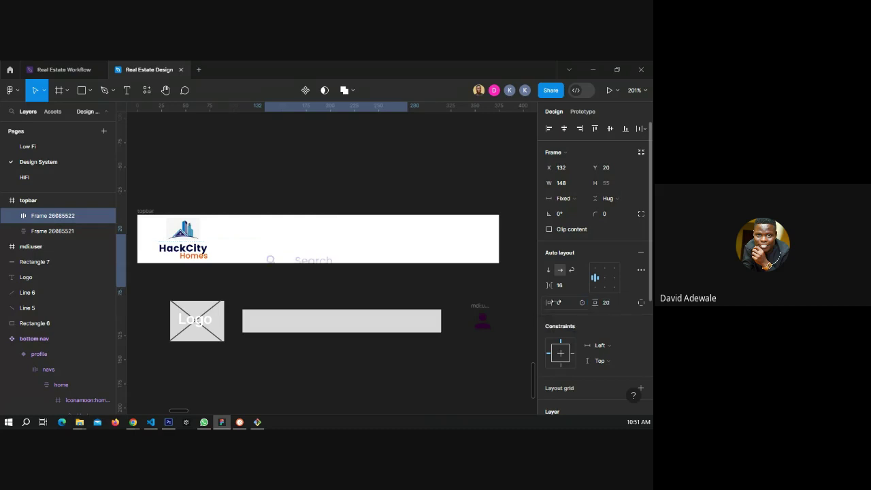
pyautogui.click(607, 304)
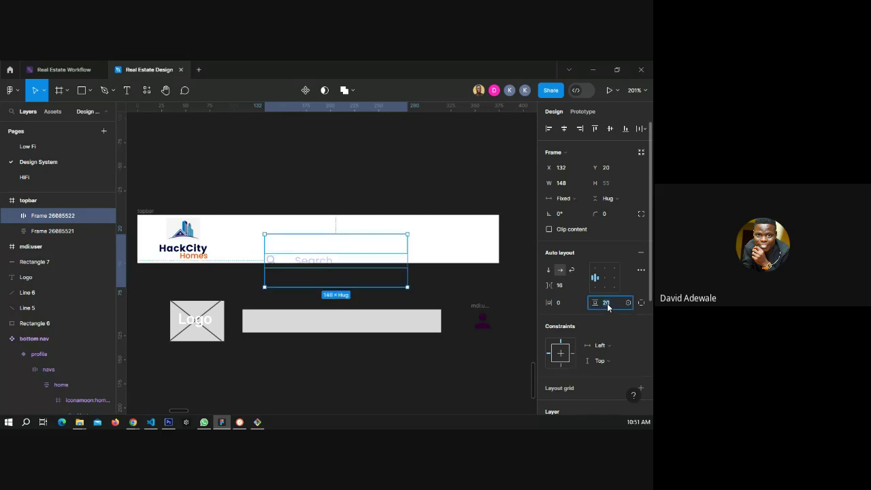
pyautogui.write('5')
pyautogui.press('Return')
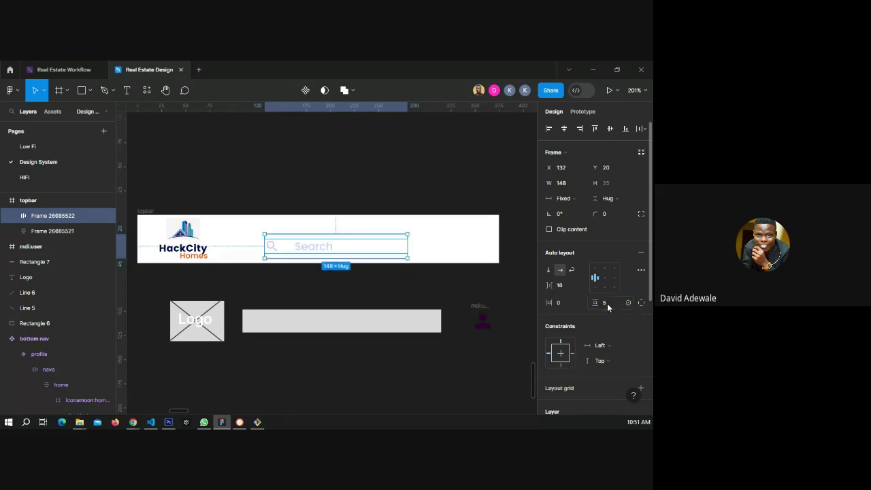
pyautogui.moveTo(348, 252); pyautogui.dragTo(342, 242)
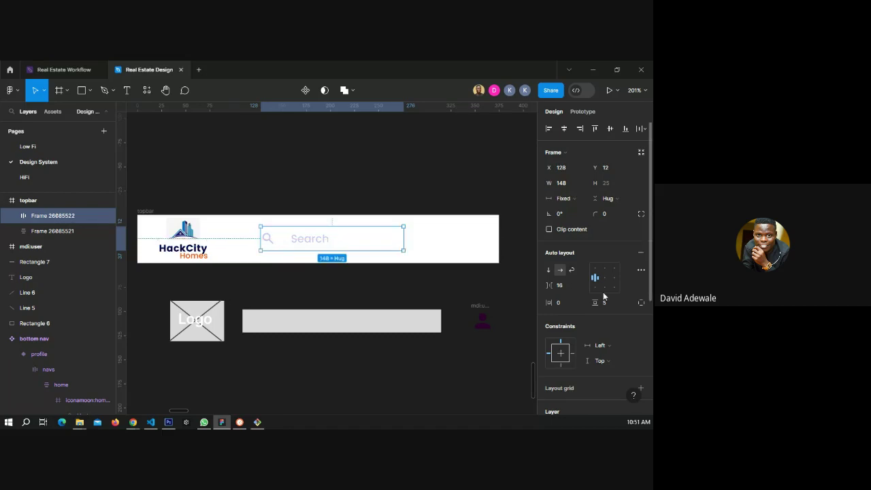
pyautogui.click(603, 302)
pyautogui.write('9')
pyautogui.press('Return')
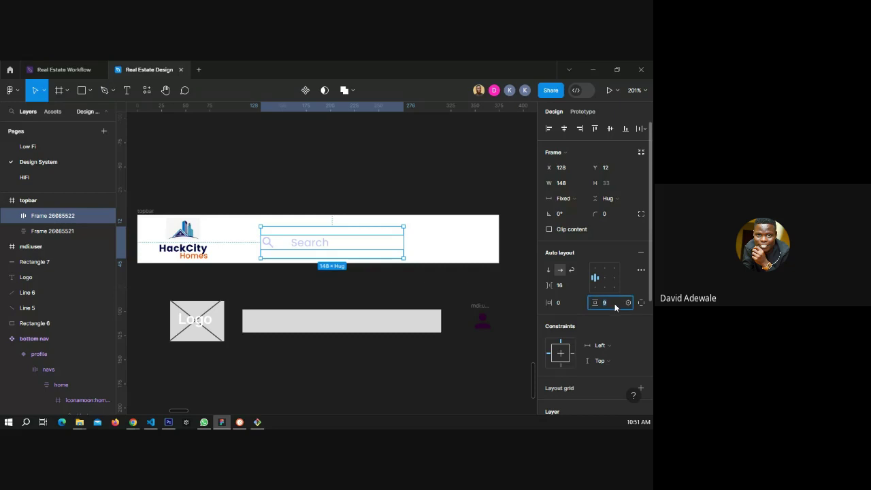
pyautogui.write('7')
pyautogui.press('Return')
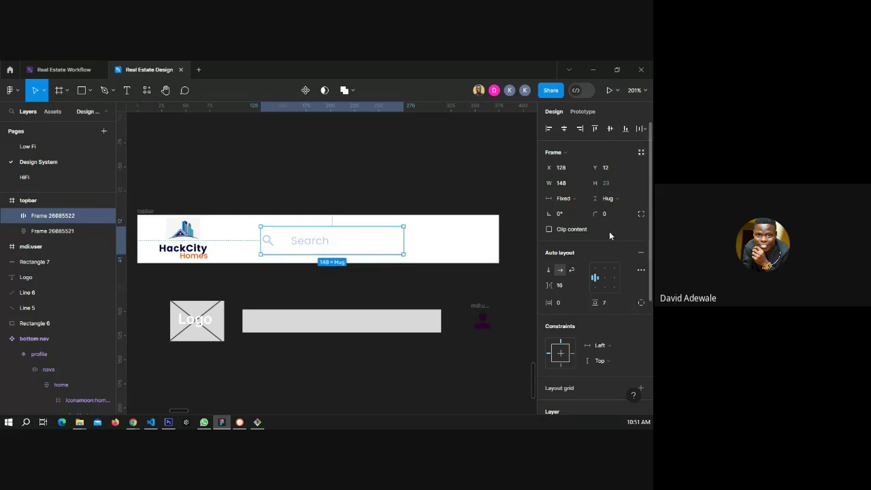
# Round the search pill's corners to 15 and fill it with secondary light.
pyautogui.click(604, 214)
pyautogui.write('15')
pyautogui.press('Return')
pyautogui.scroll(-2, 599, 301)
pyautogui.scroll(-1, 611, 301)
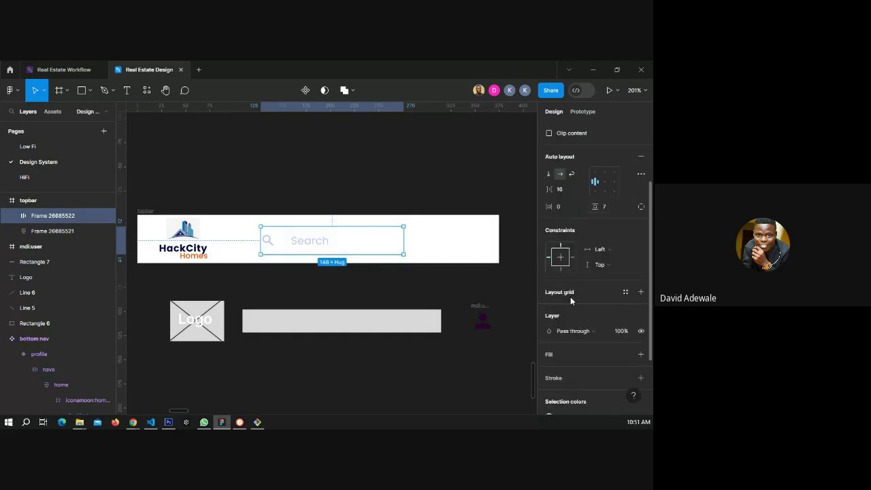
pyautogui.scroll(-2, 570, 296)
pyautogui.click(625, 269)
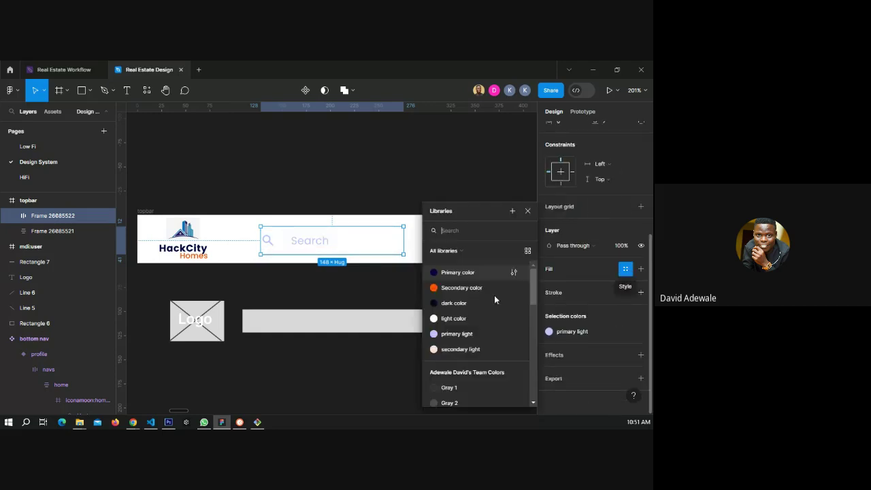
pyautogui.click(468, 349)
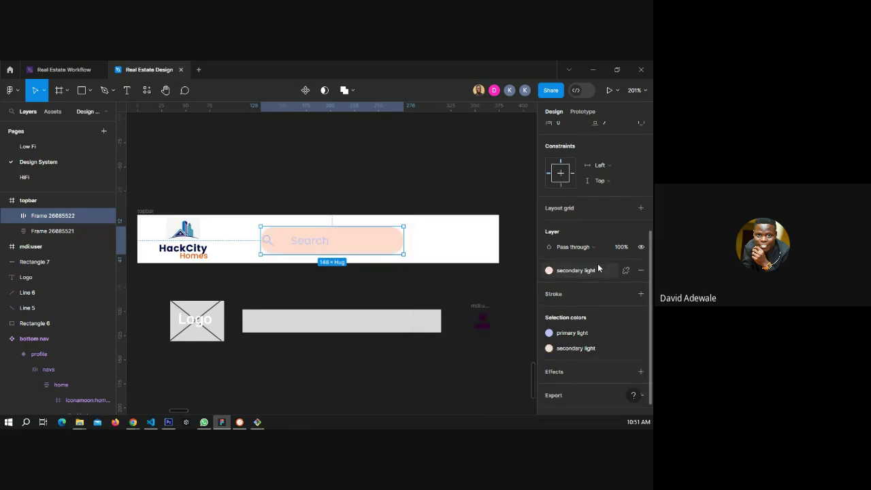
pyautogui.scroll(3, 598, 268)
# Set the search pill's left padding to 10.
pyautogui.click(560, 264)
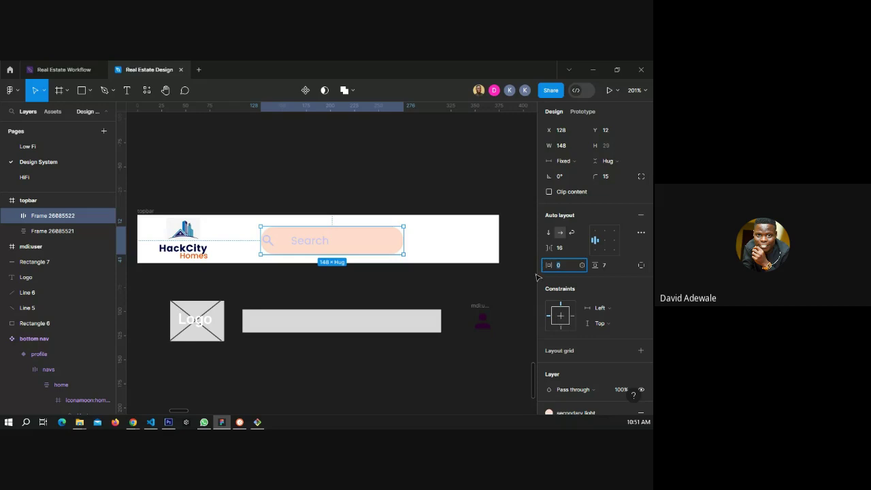
pyautogui.click(641, 265)
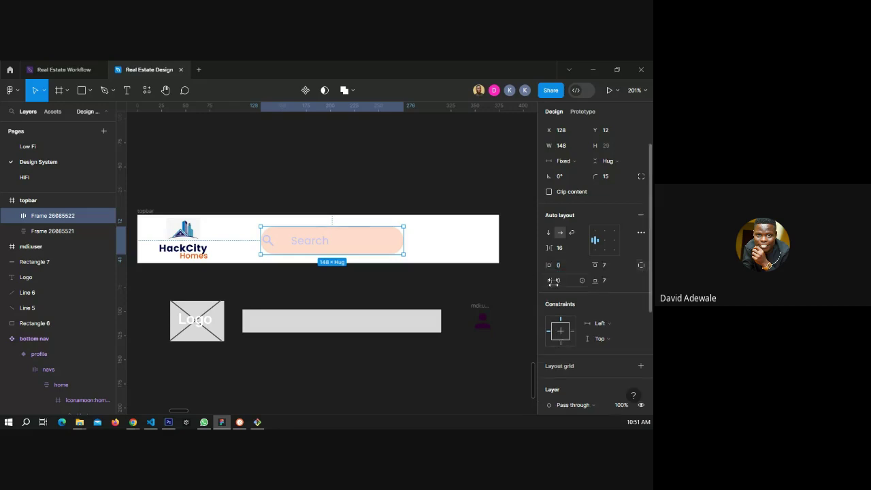
pyautogui.click(549, 267)
pyautogui.write('5')
pyautogui.press('Return')
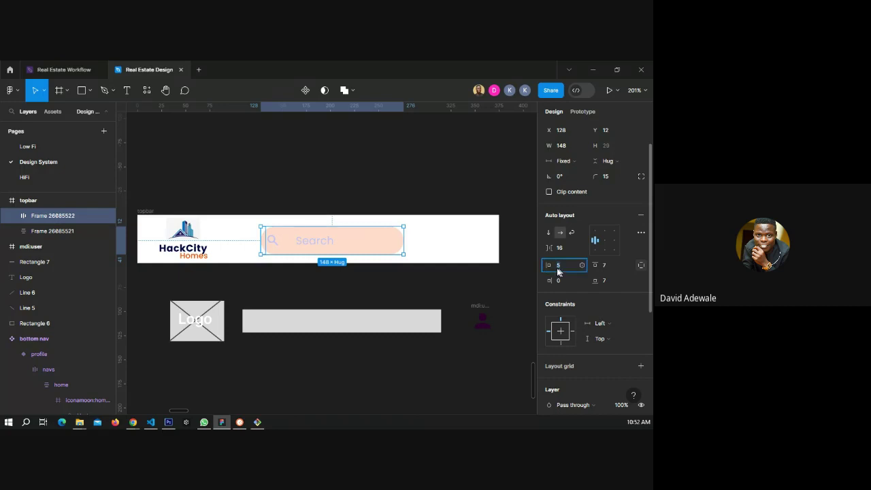
pyautogui.write('10')
pyautogui.press('Return')
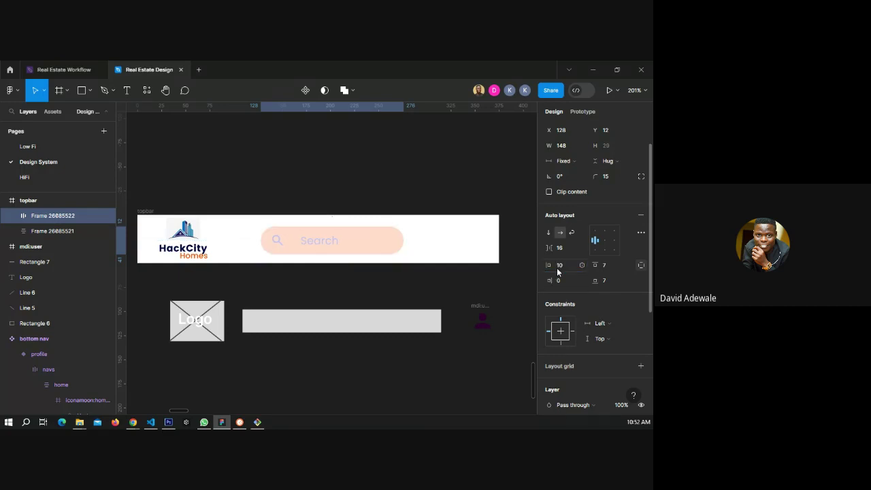
# Change the search pill's fill to the primary light colour style.
pyautogui.click(378, 290)
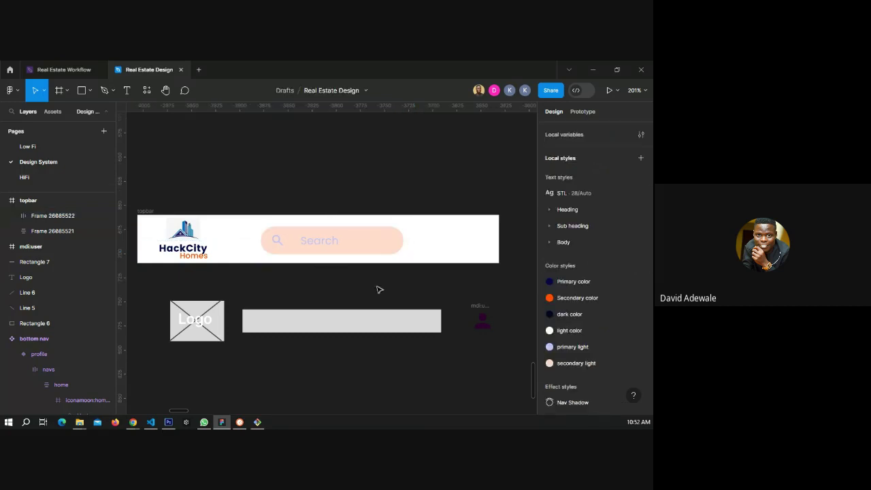
pyautogui.scroll(3, 374, 242)
pyautogui.click(416, 237)
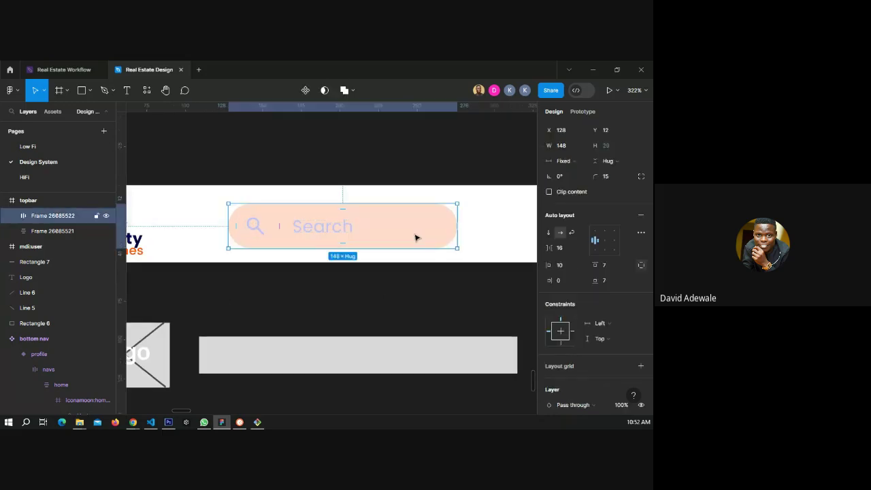
pyautogui.scroll(-5, 593, 284)
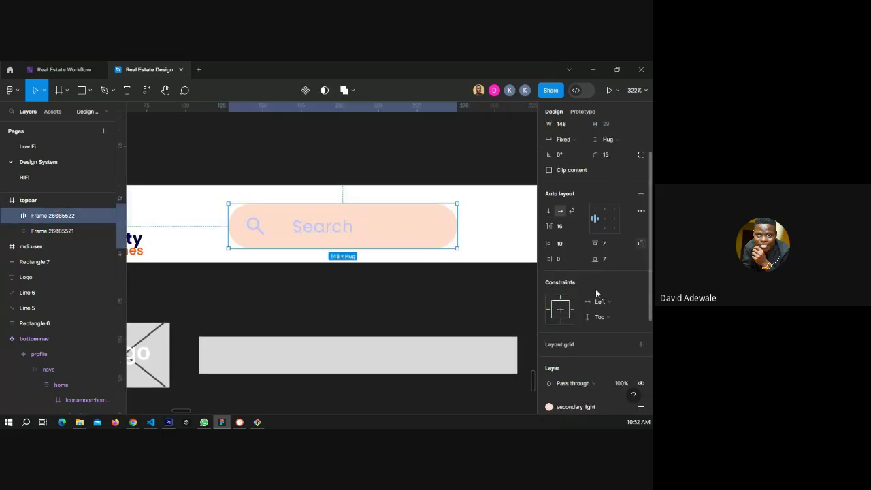
pyautogui.click(596, 256)
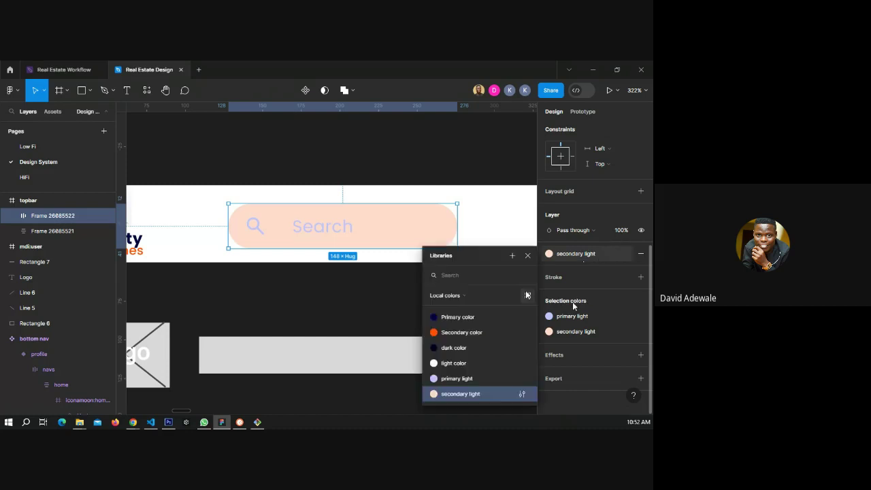
pyautogui.click(474, 366)
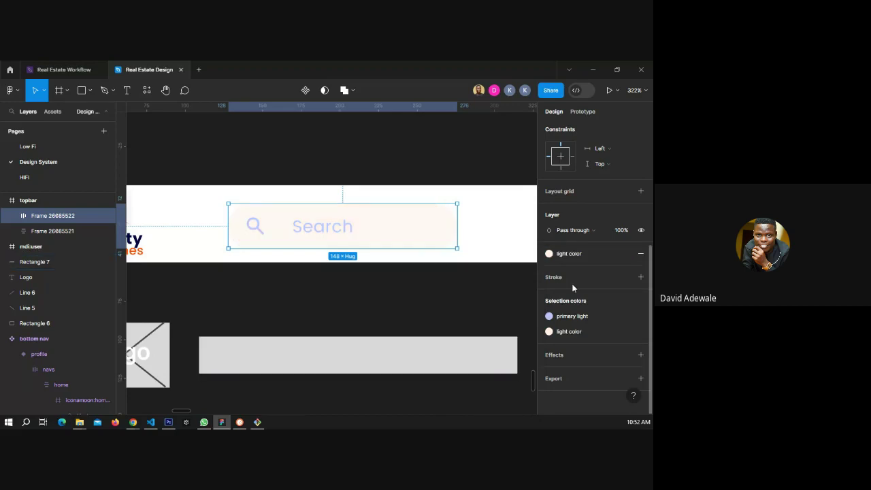
pyautogui.click(569, 253)
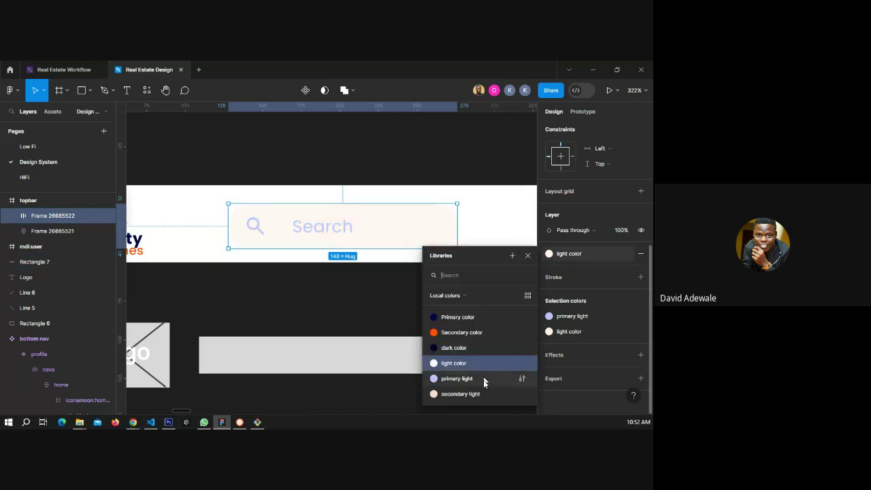
pyautogui.click(484, 378)
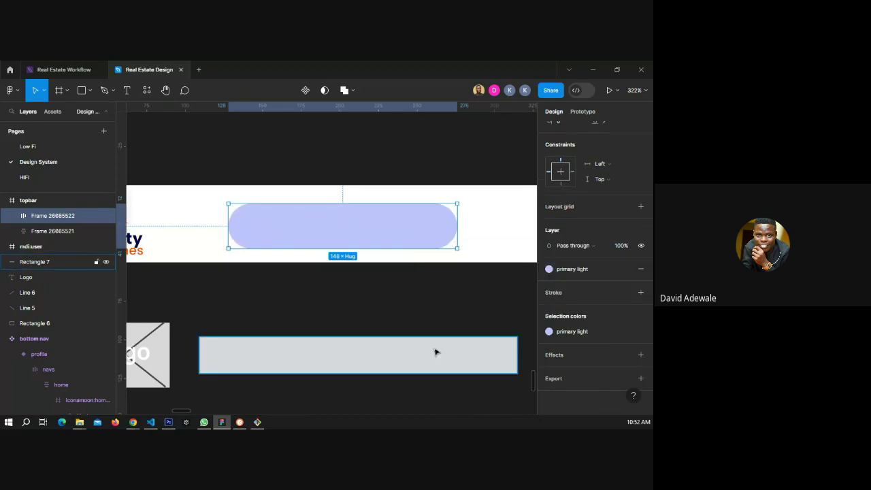
# Give the Search text and icon a detached Primary color fill at 20% opacity.
pyautogui.click(313, 235)
pyautogui.keyDown('shift'); pyautogui.click(252, 230); pyautogui.keyUp('shift')
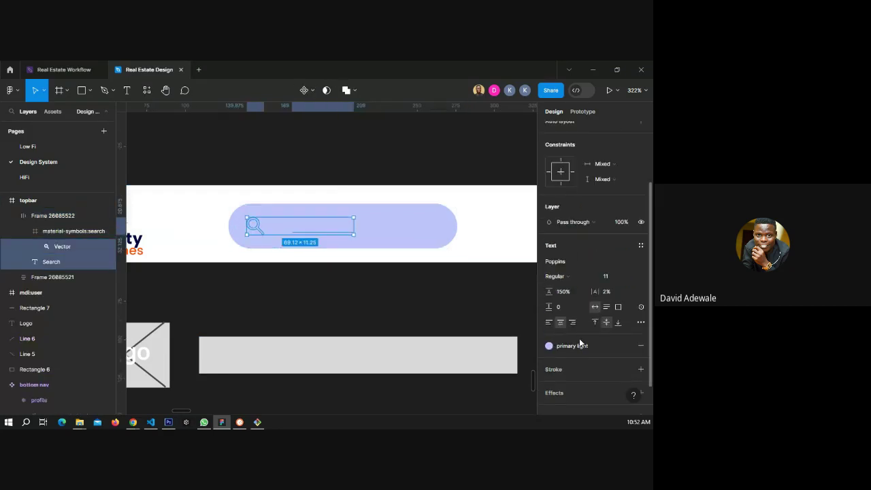
pyautogui.click(580, 343)
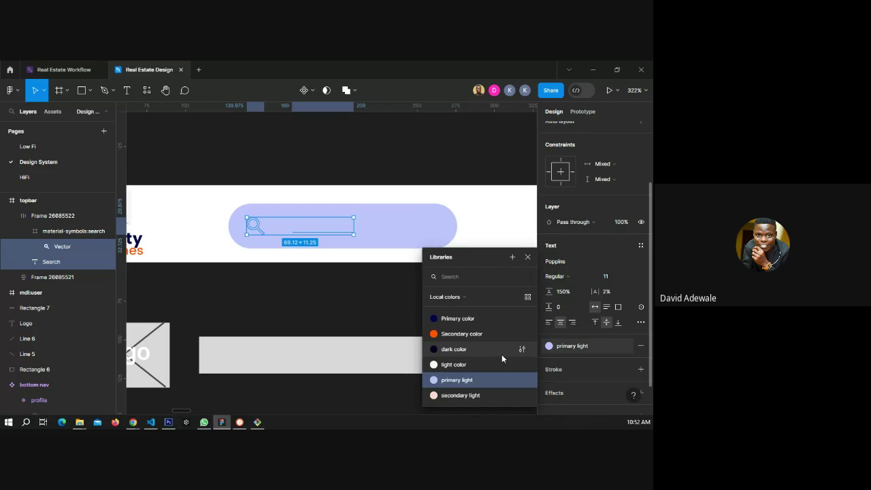
pyautogui.click(467, 323)
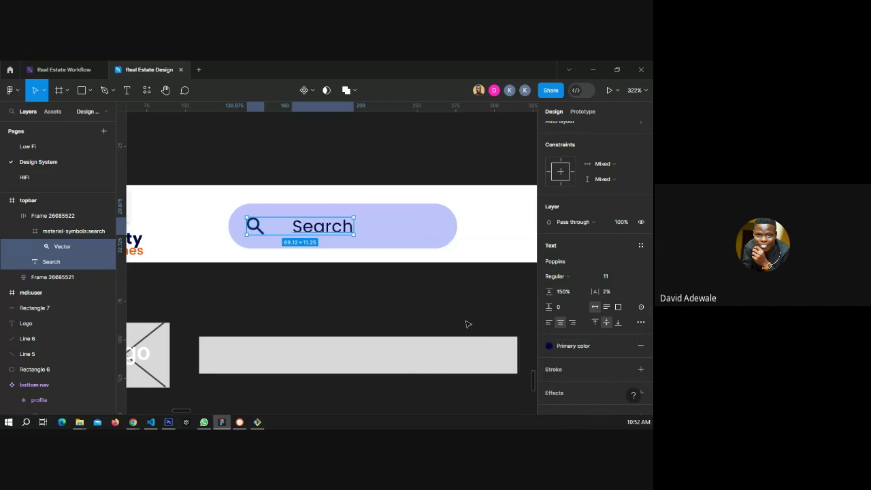
pyautogui.click(609, 345)
pyautogui.click(599, 361)
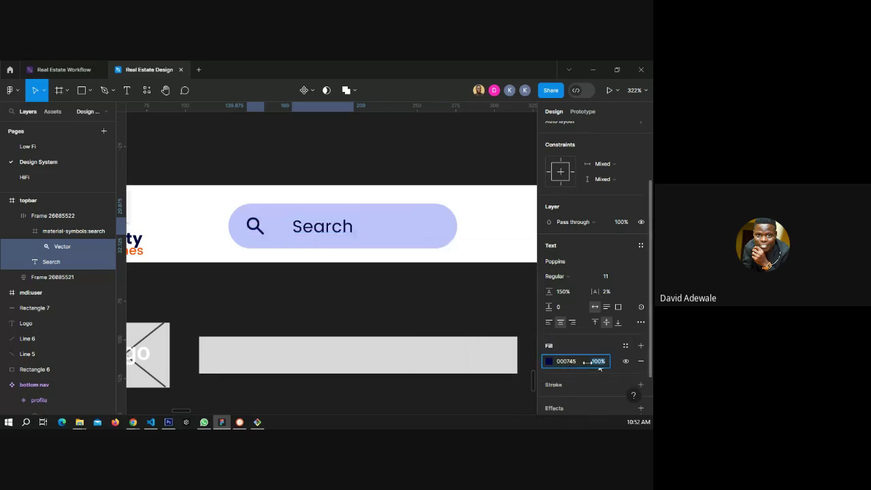
pyautogui.write('20')
pyautogui.press('Return')
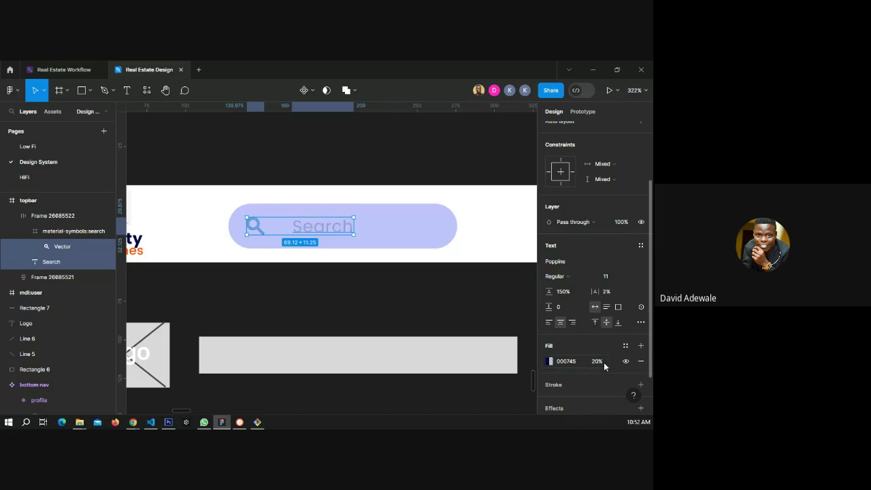
pyautogui.click(403, 318)
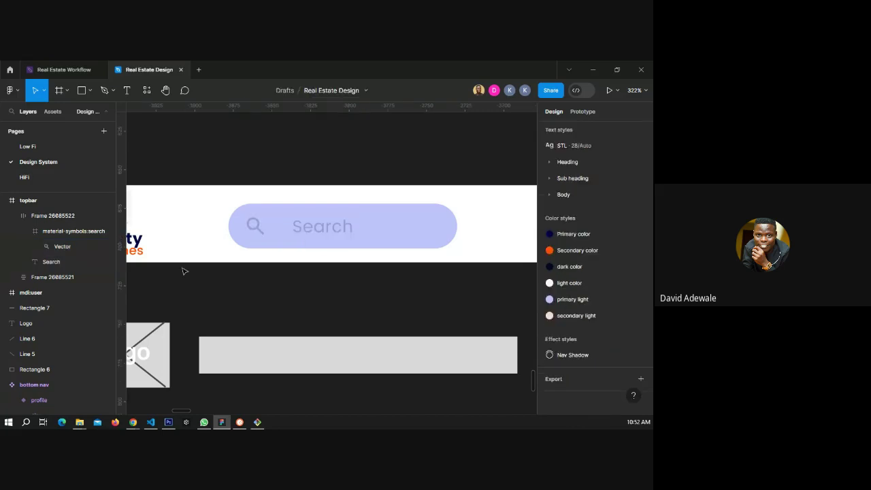
pyautogui.scroll(-3, 183, 271)
pyautogui.click(267, 254)
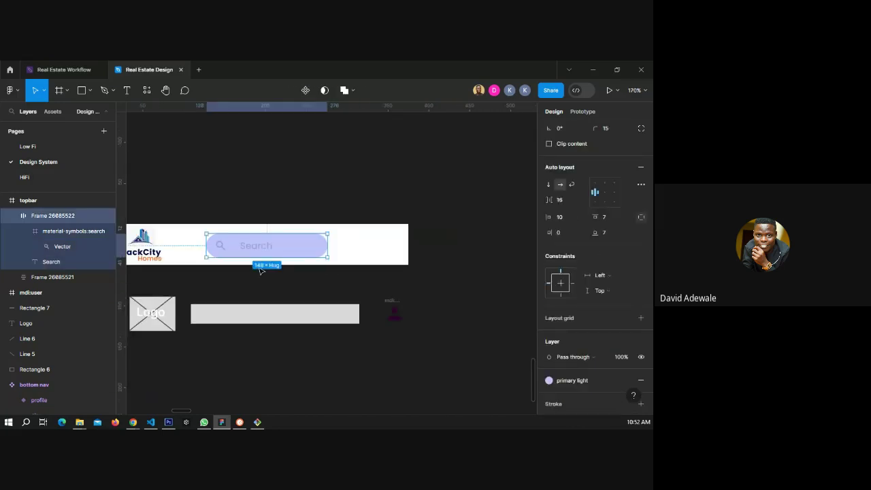
# Widen the search pill on both sides to 203.
pyautogui.click(261, 272)
pyautogui.moveTo(326, 276); pyautogui.dragTo(387, 264)
pyautogui.click(362, 250)
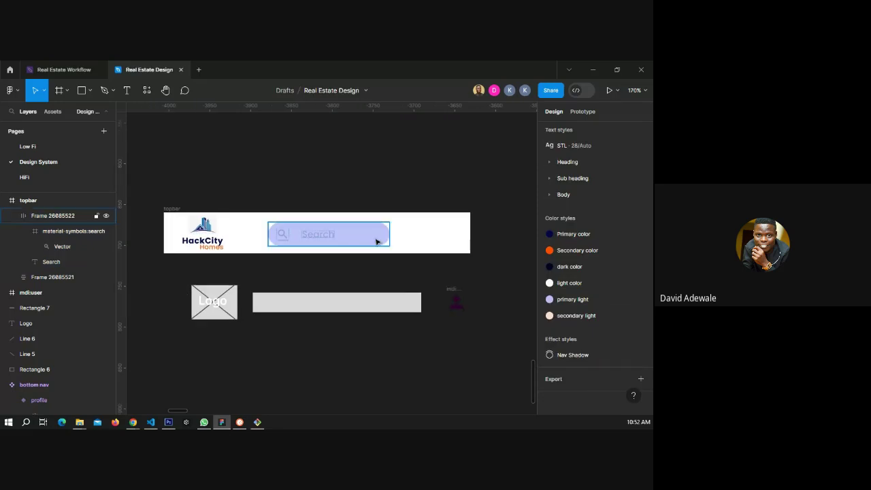
pyautogui.click(376, 241)
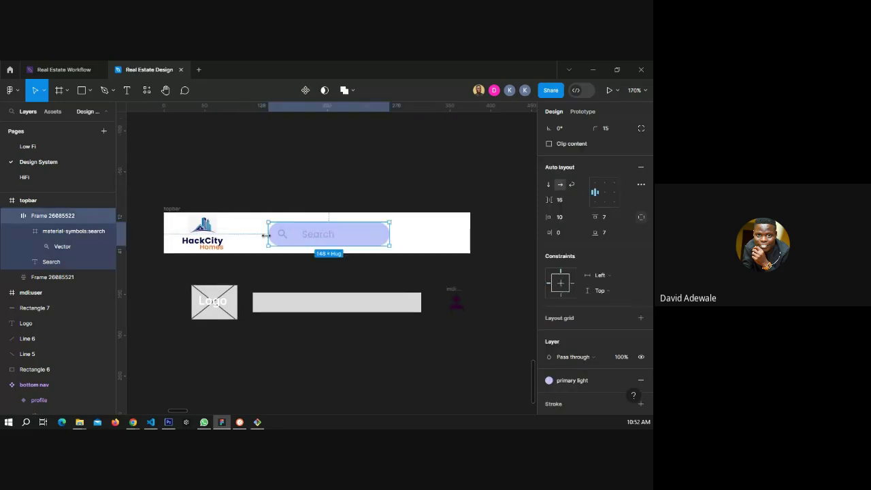
pyautogui.moveTo(266, 235); pyautogui.dragTo(247, 235)
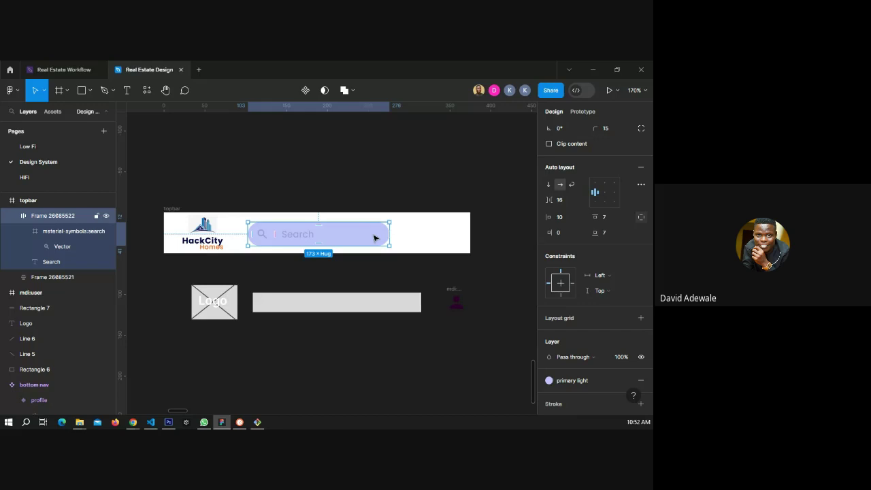
pyautogui.moveTo(393, 240); pyautogui.dragTo(413, 240)
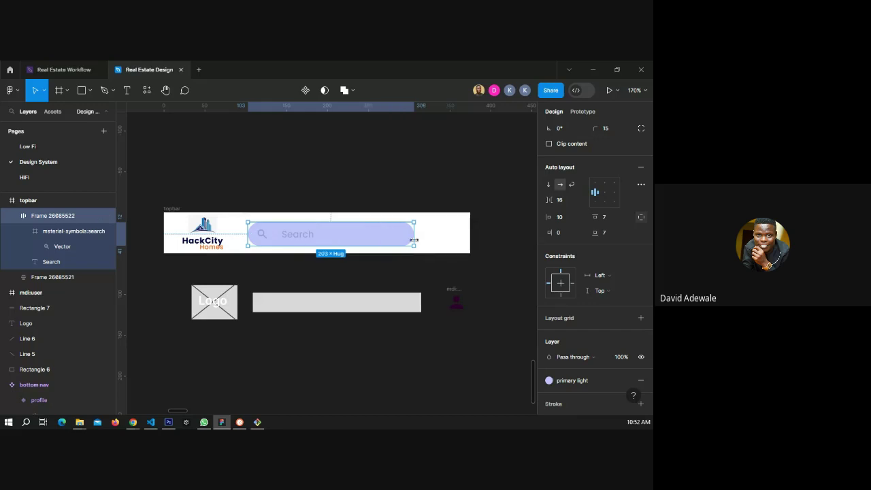
pyautogui.click(364, 276)
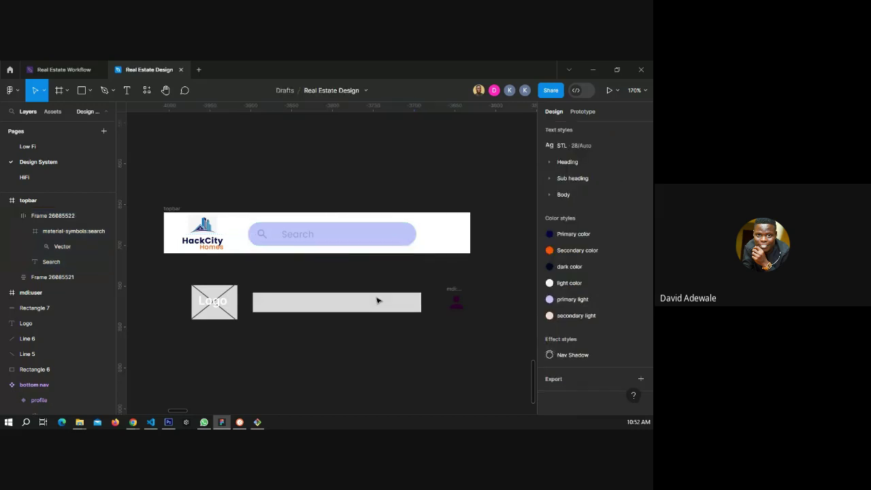
# Move the user icon to the topbar's right end and delete the leftover logo placeholder and grey bar.
pyautogui.moveTo(454, 297); pyautogui.dragTo(445, 224)
pyautogui.click(464, 294)
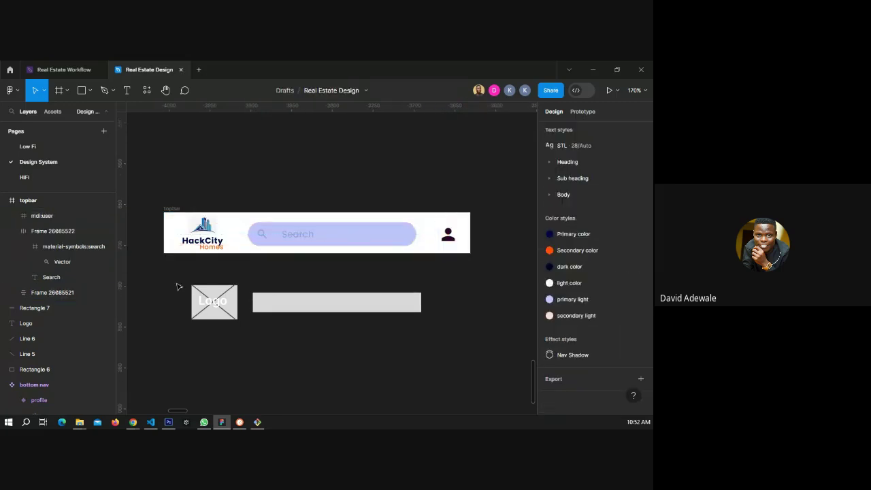
pyautogui.moveTo(178, 286); pyautogui.dragTo(456, 337)
pyautogui.press('Delete')
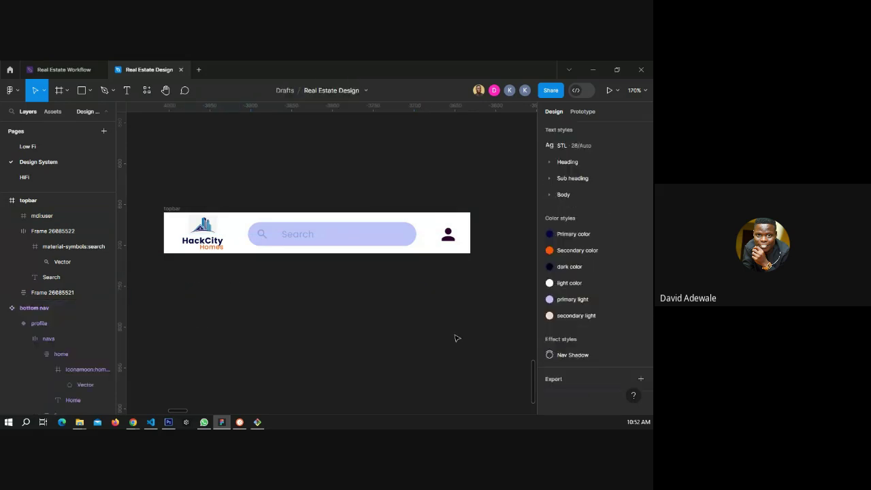
pyautogui.click(448, 234)
pyautogui.scroll(3, 442, 234)
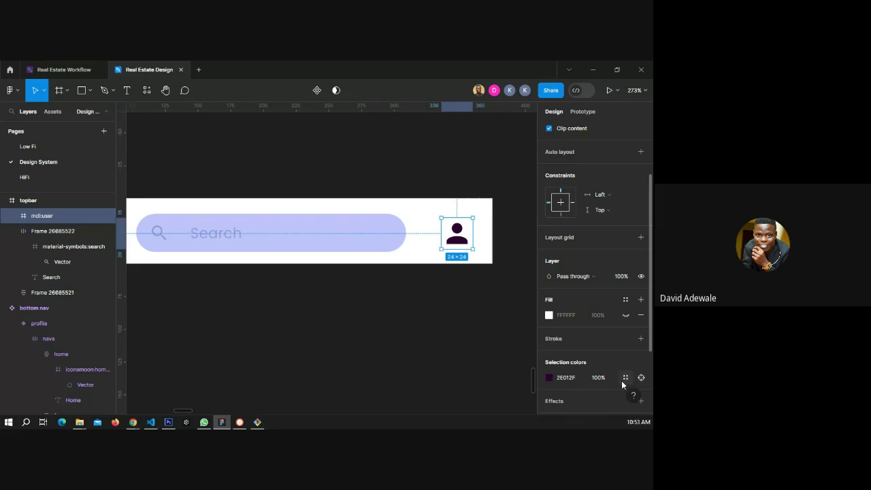
# Give the user icon frame a corner radius of 100.
pyautogui.click(549, 377)
pyautogui.click(466, 296)
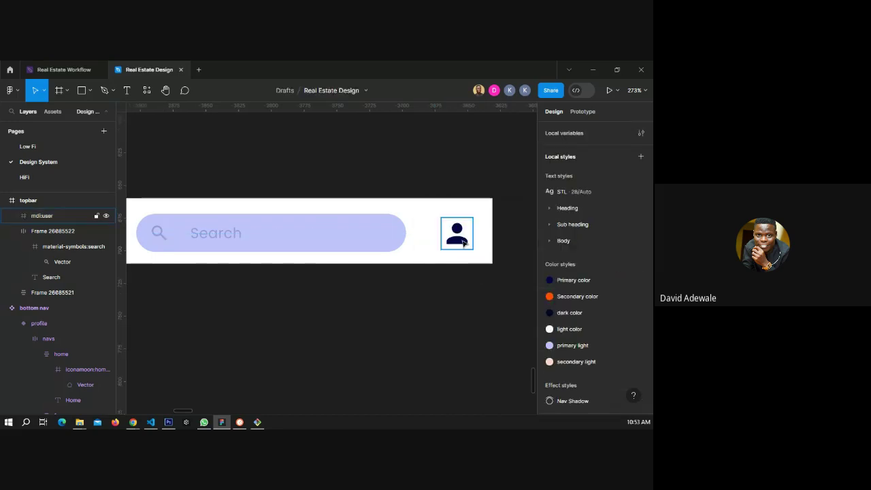
pyautogui.click(462, 243)
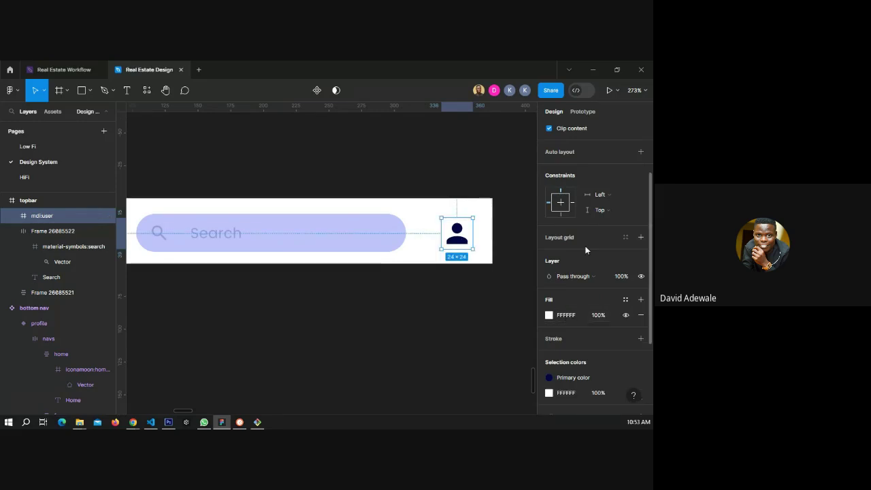
pyautogui.scroll(3, 599, 272)
pyautogui.click(607, 199)
pyautogui.write('100')
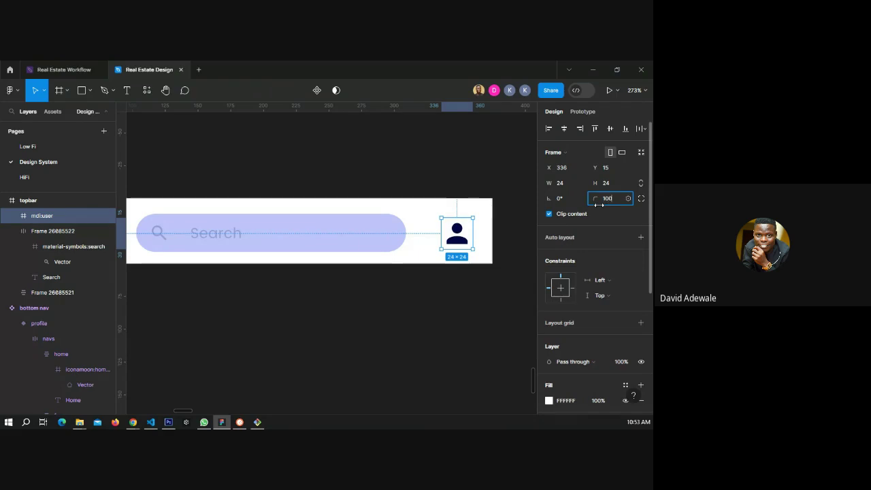
pyautogui.press('Return')
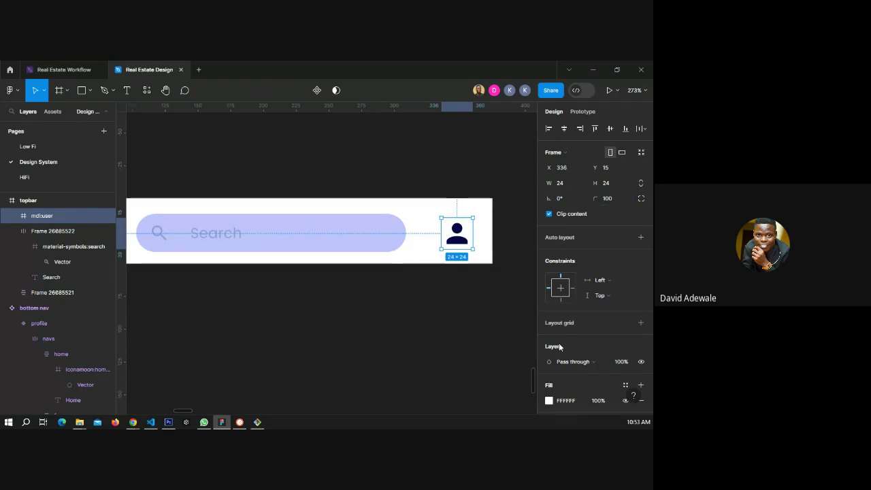
# Fill the user icon with primary light and nudge it into alignment.
pyautogui.scroll(-3, 585, 320)
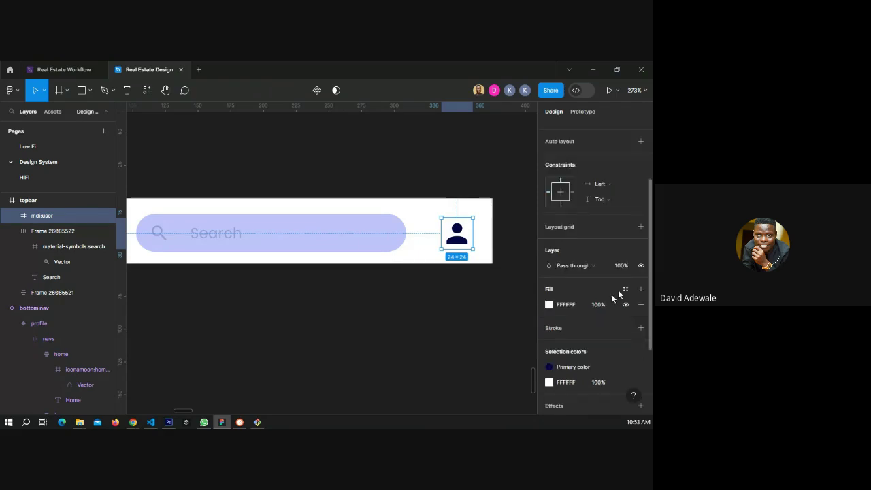
pyautogui.click(625, 289)
pyautogui.click(455, 333)
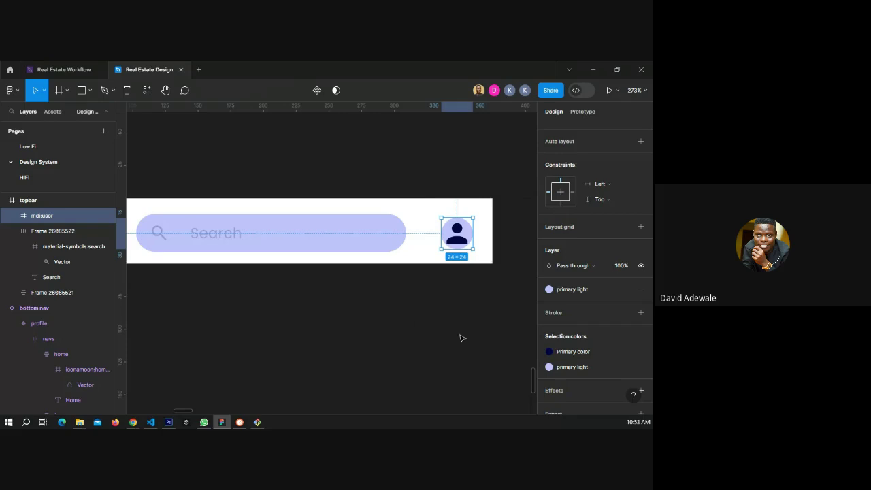
pyautogui.click(459, 339)
pyautogui.click(461, 240)
pyautogui.moveTo(461, 240); pyautogui.dragTo(466, 238)
pyautogui.scroll(-3, 480, 301)
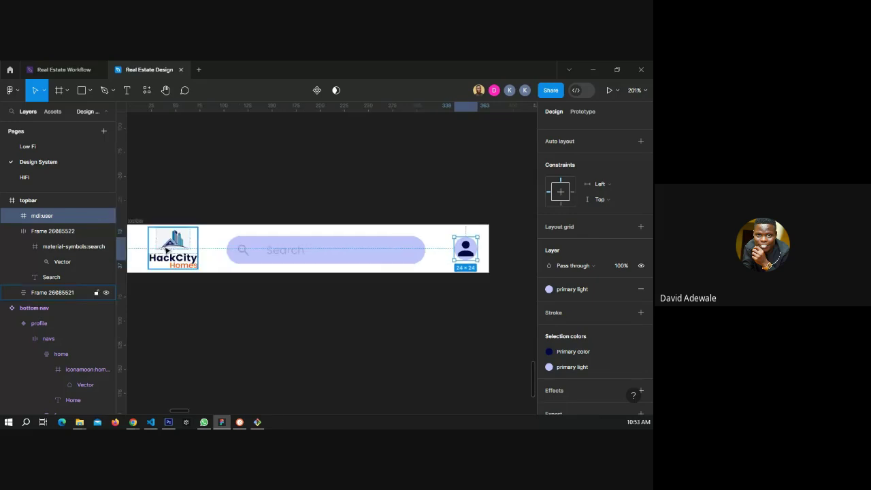
# Wrap the logo, search pill and user icon in an auto layout row centred in the topbar.
pyautogui.click(166, 251)
pyautogui.keyDown('shift'); pyautogui.click(302, 252); pyautogui.keyUp('shift')
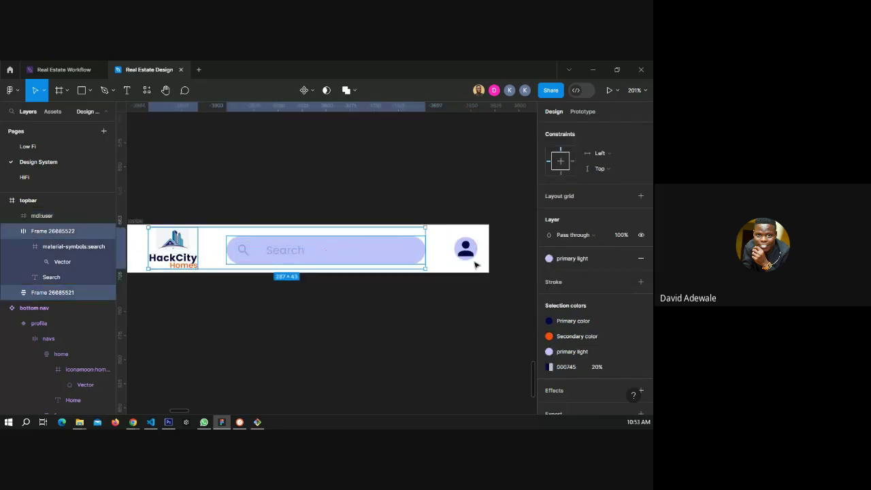
pyautogui.keyDown('shift'); pyautogui.click(474, 261); pyautogui.keyUp('shift')
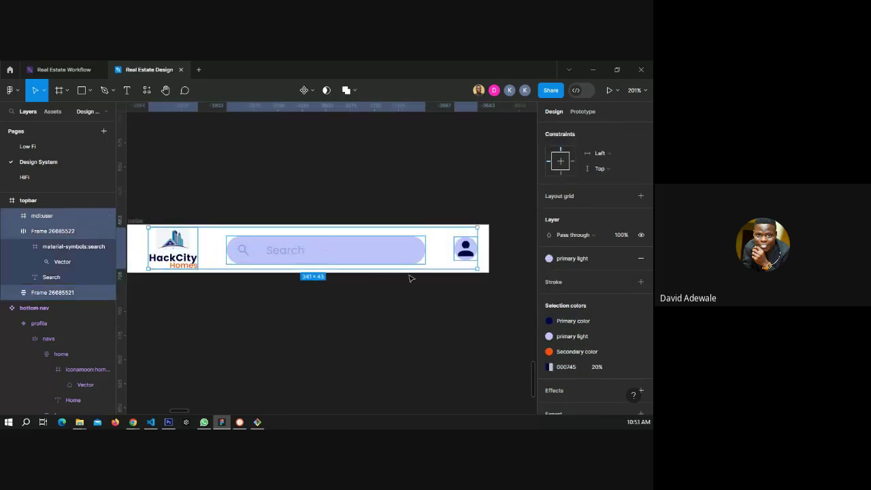
pyautogui.hotkey('shift', 'a')
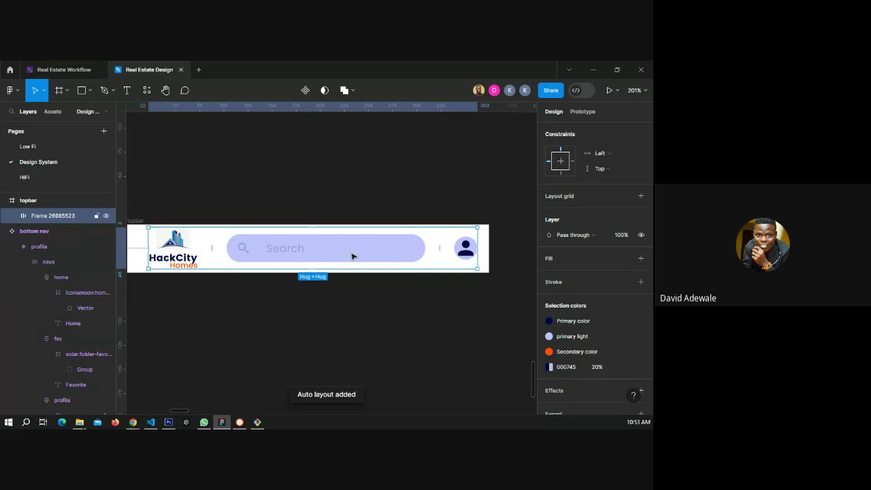
pyautogui.moveTo(351, 256); pyautogui.dragTo(348, 254)
pyautogui.click(372, 296)
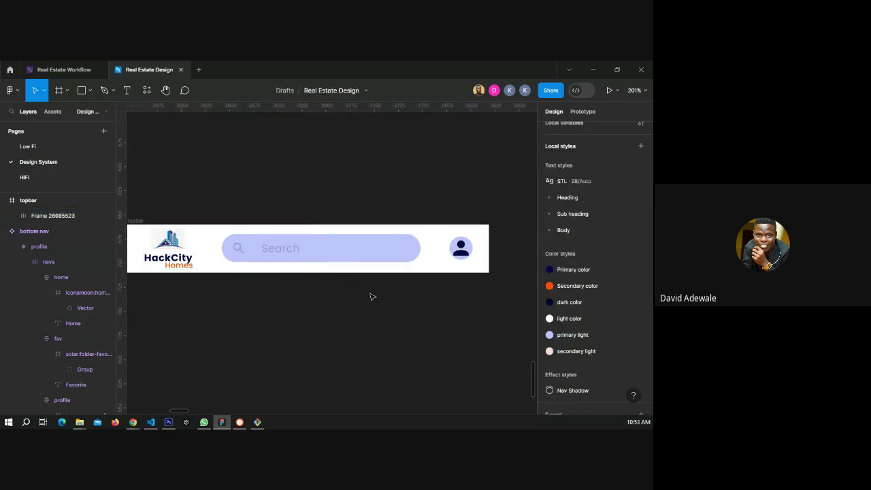
pyautogui.scroll(-2, 465, 267)
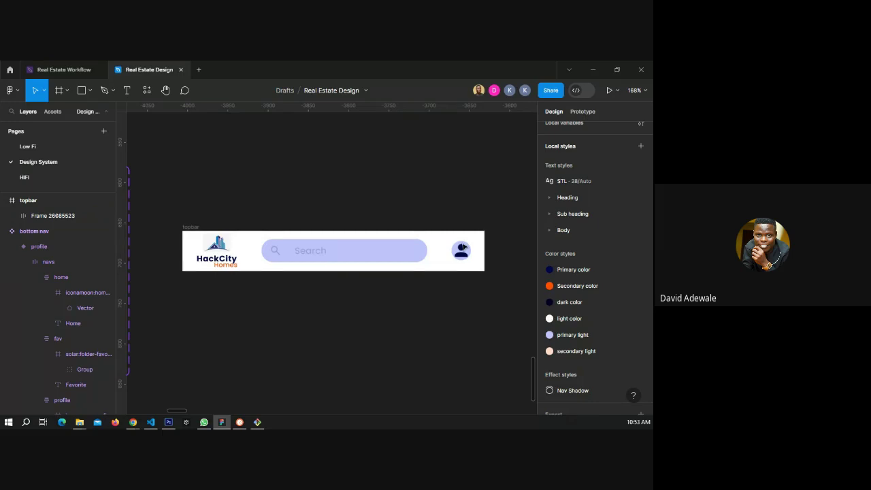
pyautogui.scroll(-2, 355, 261)
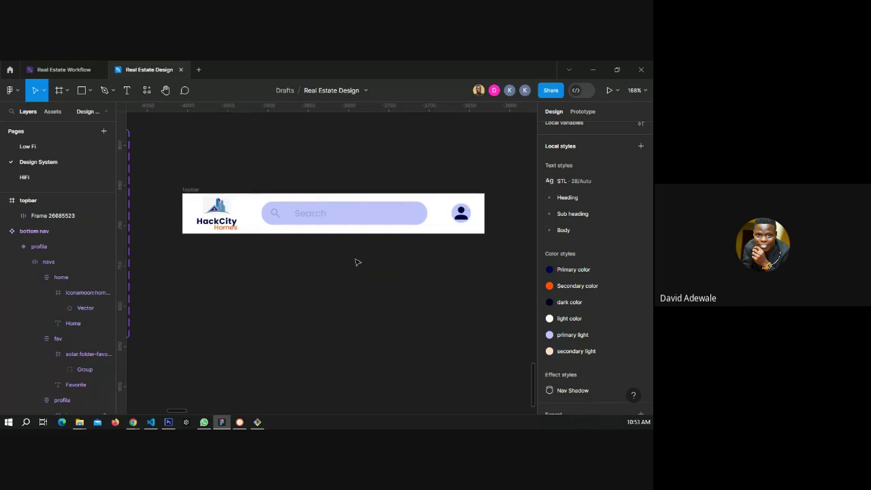
# Apply the Nav Shadow effect to the topbar, detach it, and set the Y offset to -4.
pyautogui.click(191, 190)
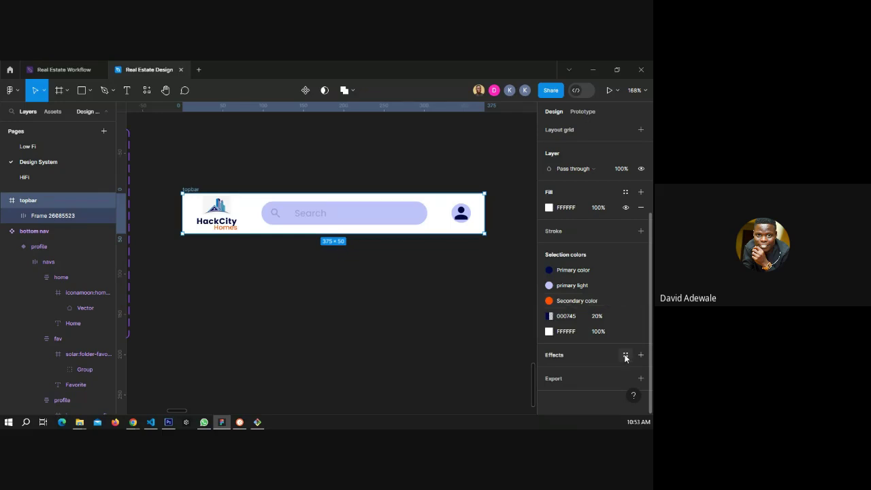
pyautogui.click(625, 355)
pyautogui.click(581, 401)
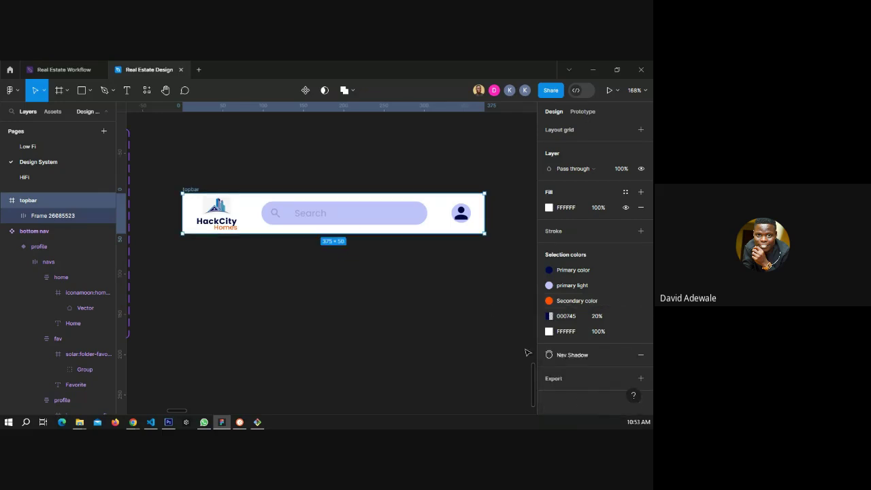
pyautogui.click(628, 355)
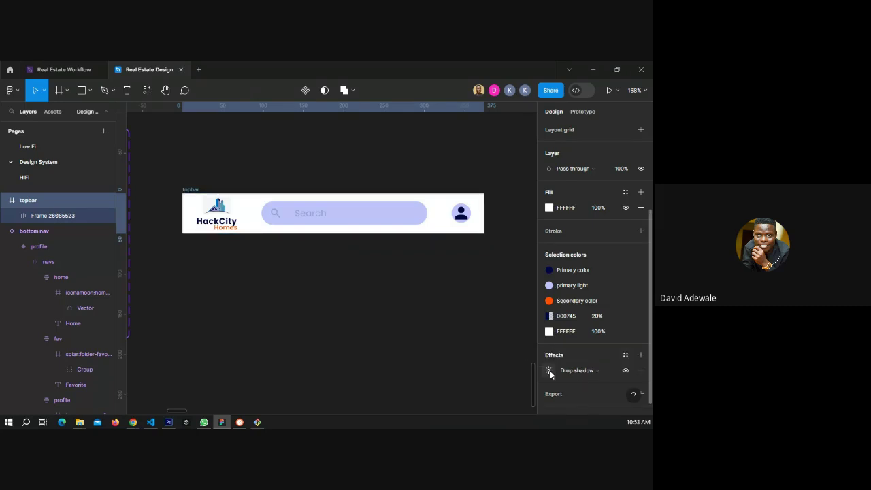
pyautogui.click(549, 371)
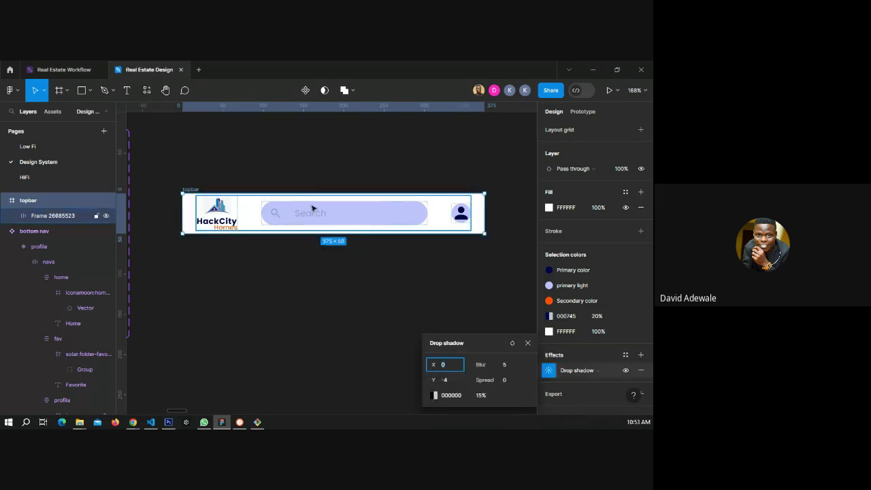
pyautogui.click(445, 382)
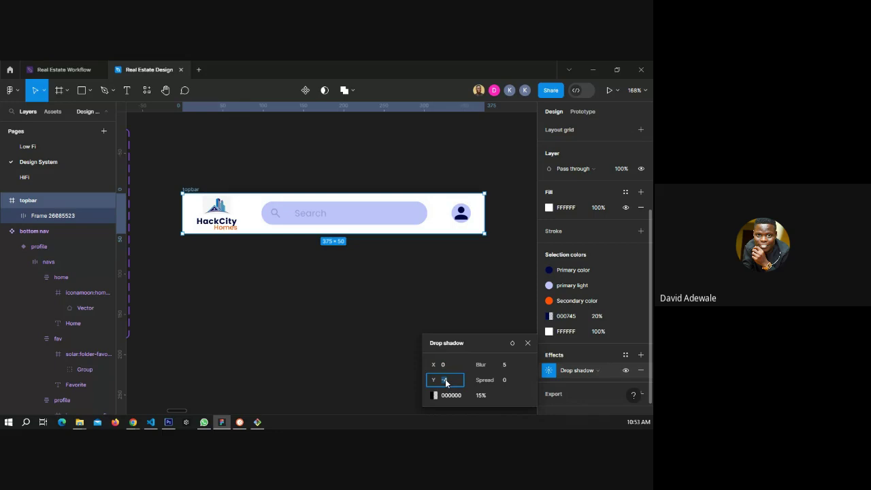
pyautogui.write('-4')
pyautogui.press('Return')
pyautogui.click(446, 289)
# Draw a grey rectangle behind the topbar to check its shadow.
pyautogui.press('r')
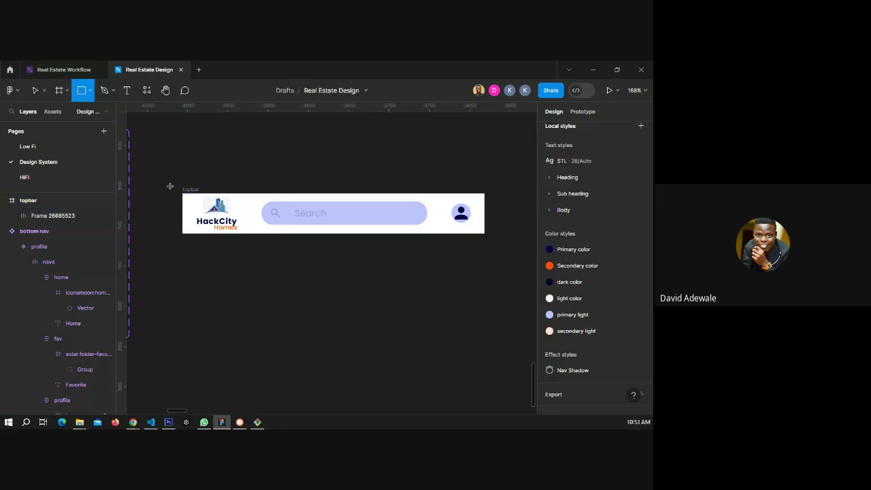
pyautogui.moveTo(162, 168); pyautogui.dragTo(502, 284)
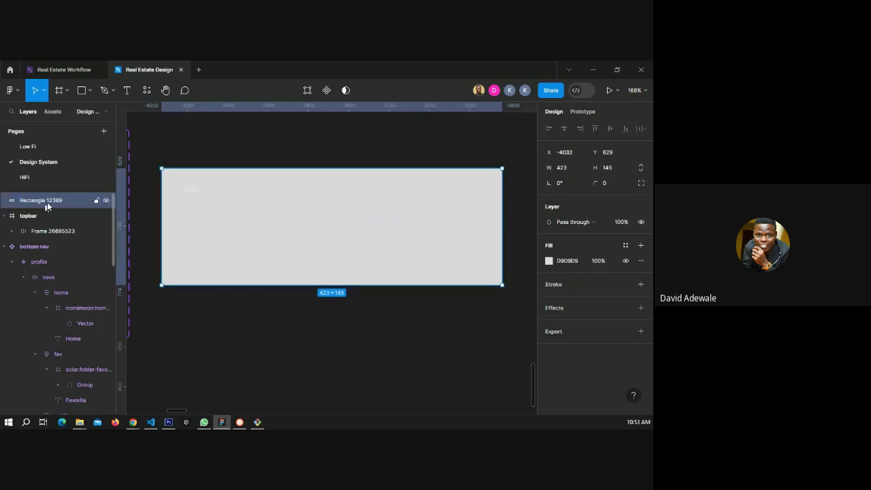
pyautogui.click(4, 216)
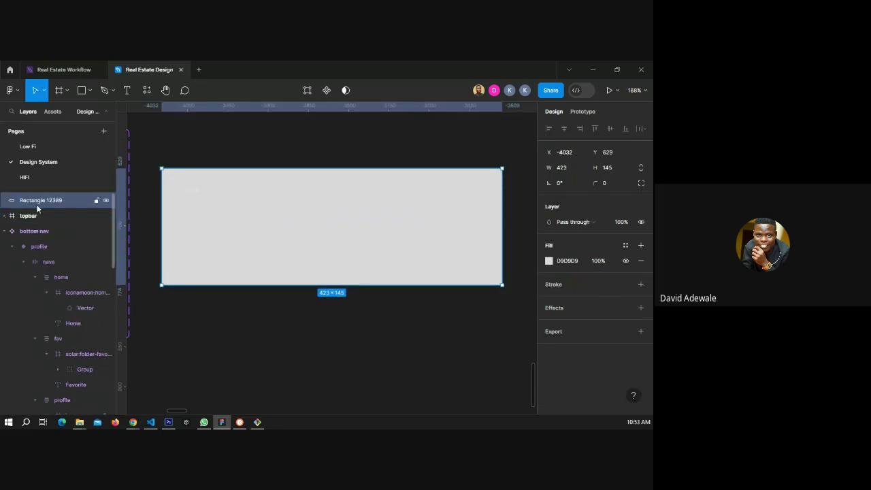
pyautogui.moveTo(36, 204); pyautogui.dragTo(42, 225)
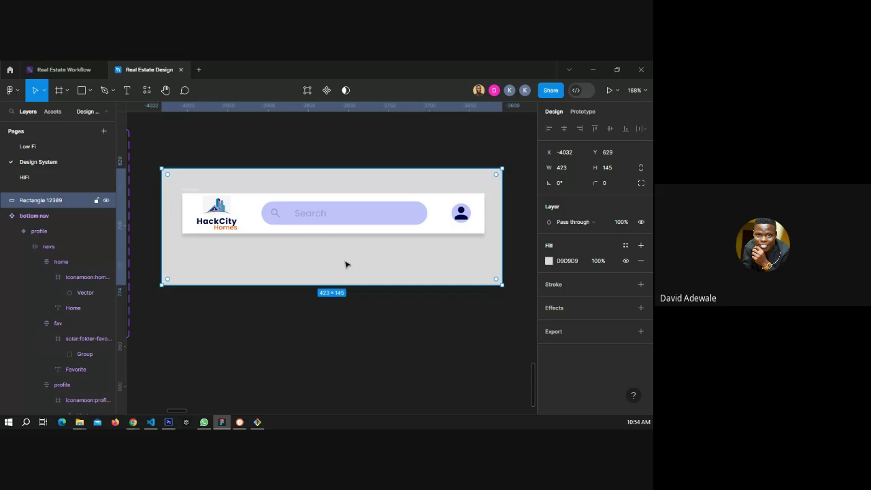
pyautogui.press('Delete')
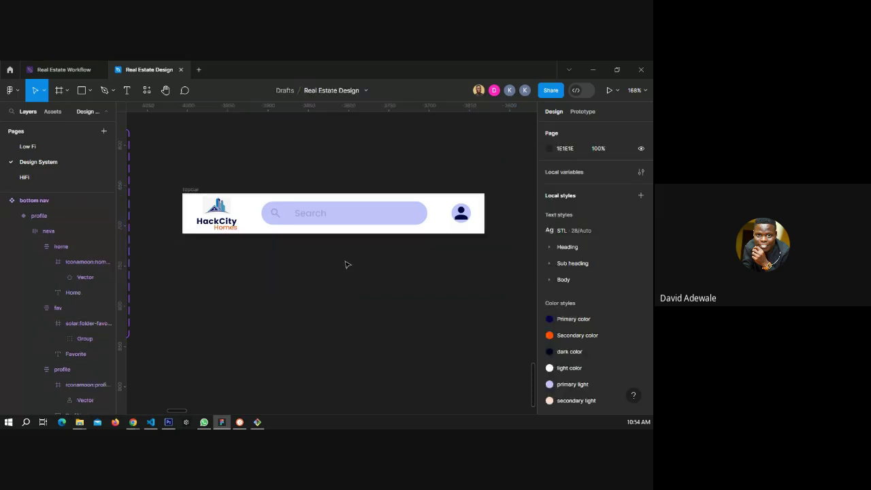
pyautogui.hotkey('ctrl', 'z')
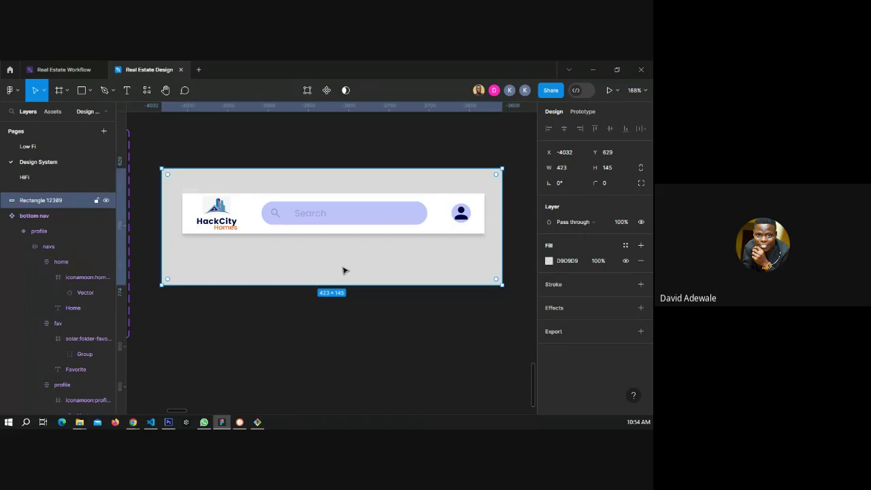
# Delete the grey backdrop rectangle and switch to the Real Estate Workflow file's HiFi page.
pyautogui.click(577, 261)
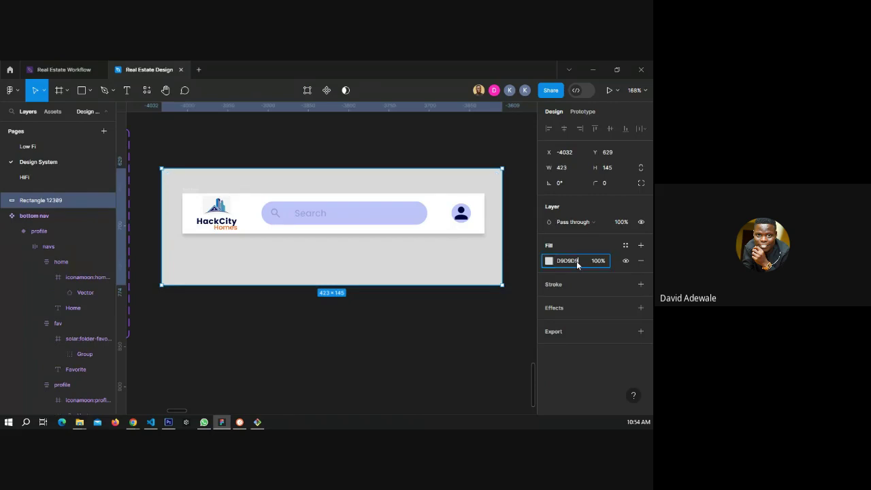
pyautogui.click(475, 281)
pyautogui.press('Delete')
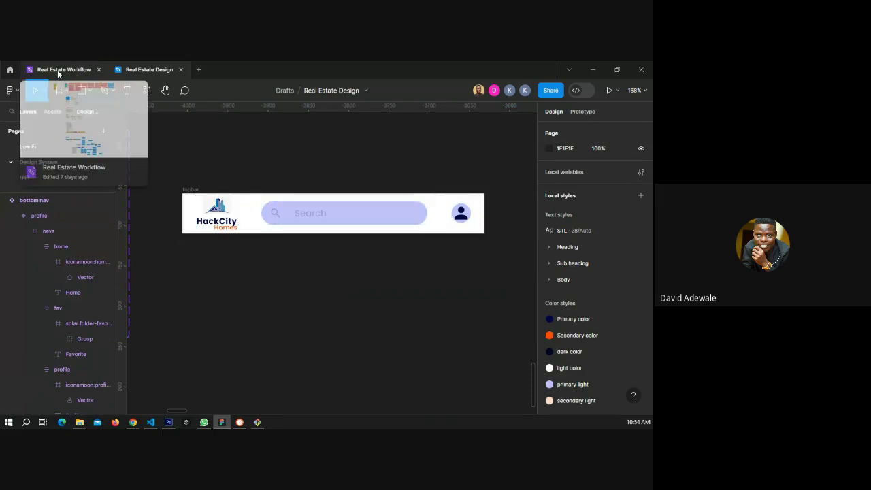
pyautogui.click(59, 71)
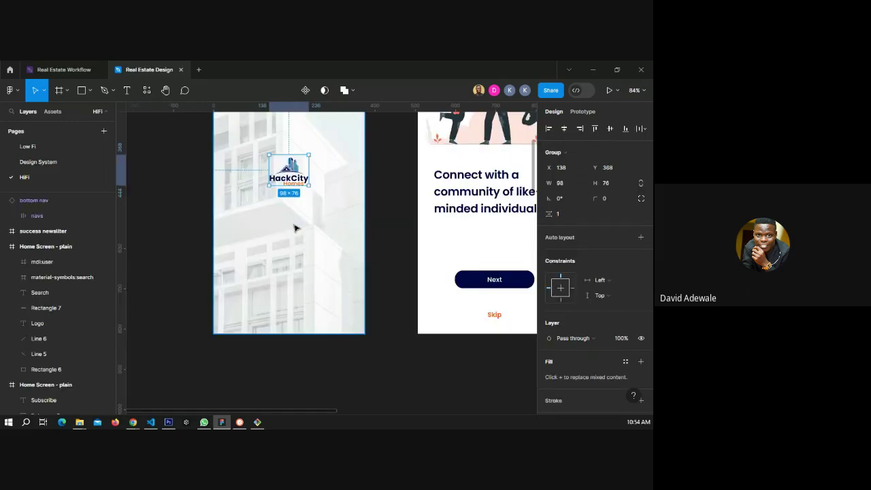
# Set the Home Screen - plain frame's fill to D9D9D9.
pyautogui.scroll(-2, 294, 228)
pyautogui.scroll(-12, 218, 244)
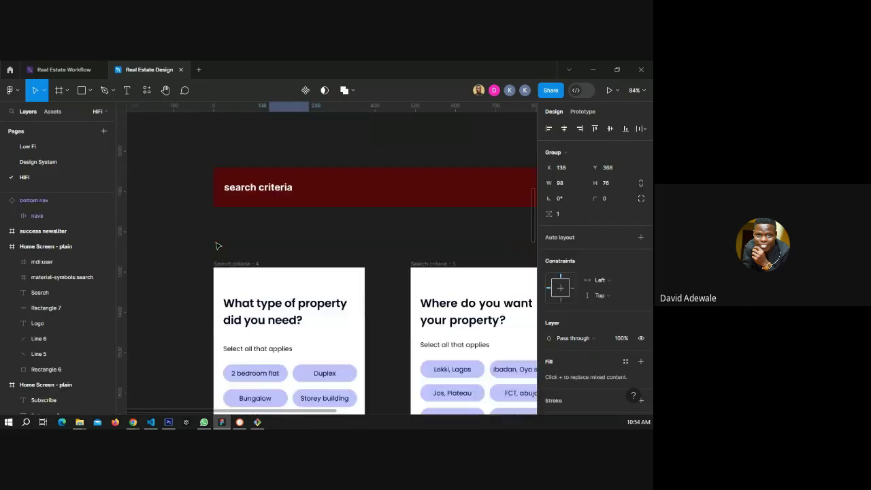
pyautogui.scroll(-10, 218, 245)
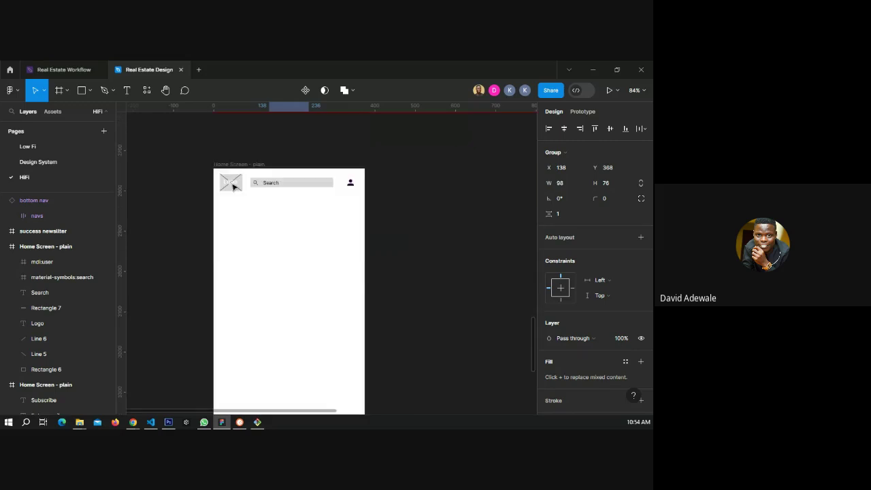
pyautogui.click(231, 165)
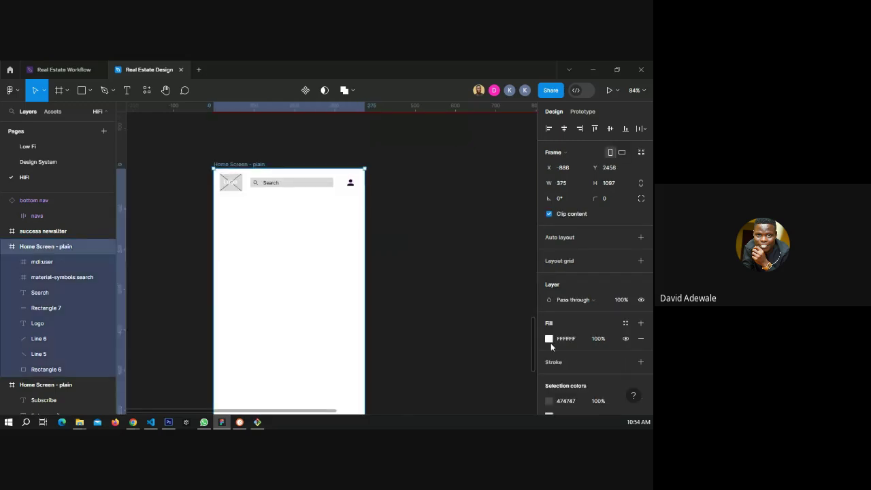
pyautogui.click(559, 338)
pyautogui.write('D9D9D9')
pyautogui.click(440, 340)
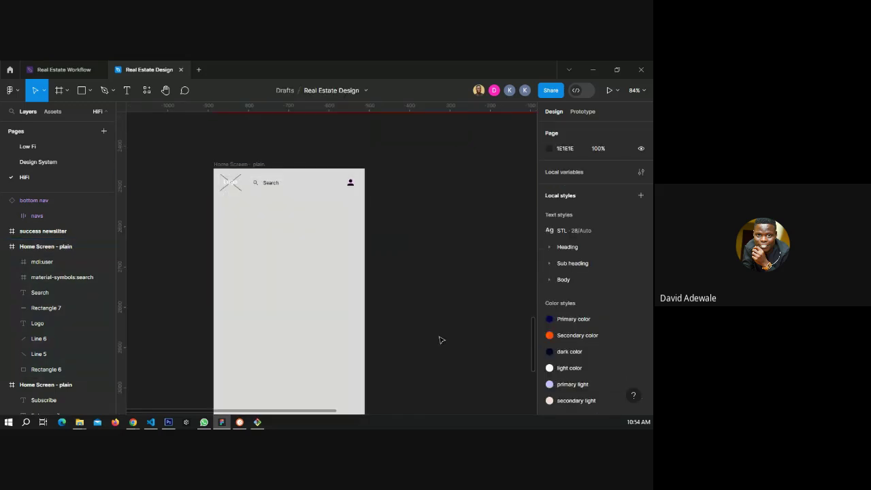
# Copy the topbar from the Design System page and paste it onto the HiFi Home Screen.
pyautogui.scroll(-5, 388, 284)
pyautogui.scroll(5, 378, 279)
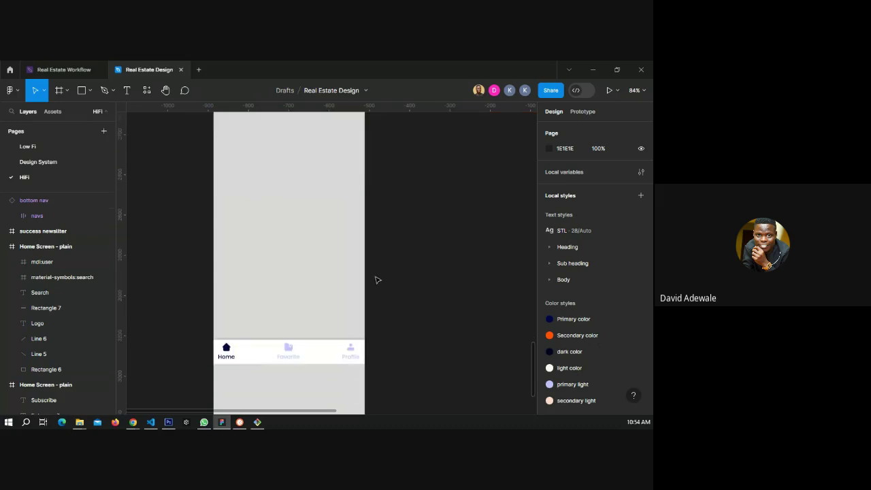
pyautogui.scroll(1, 378, 279)
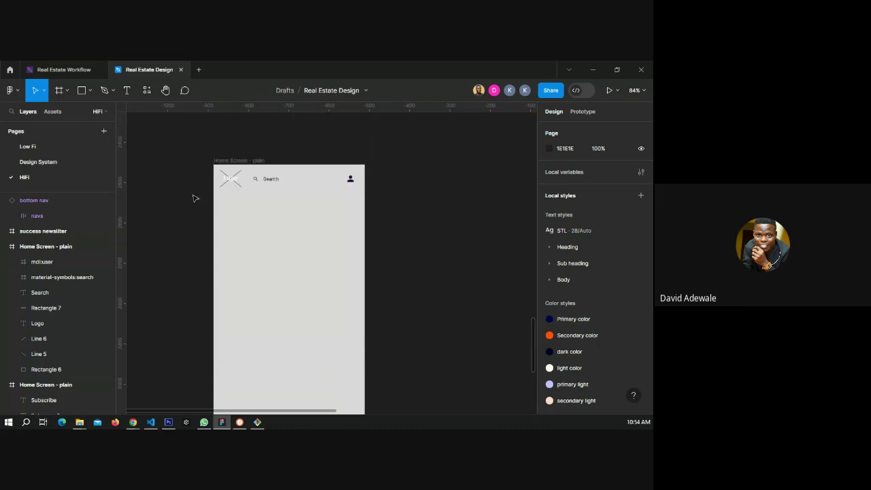
pyautogui.press('pageup')
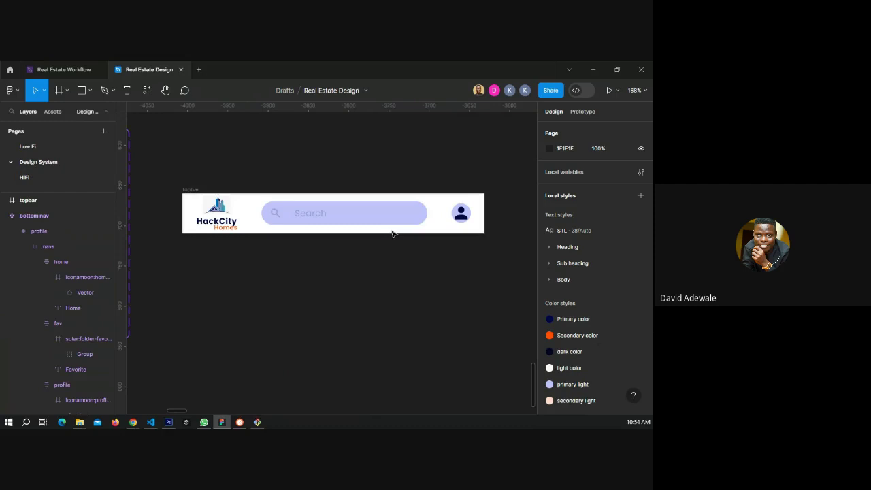
pyautogui.click(193, 190)
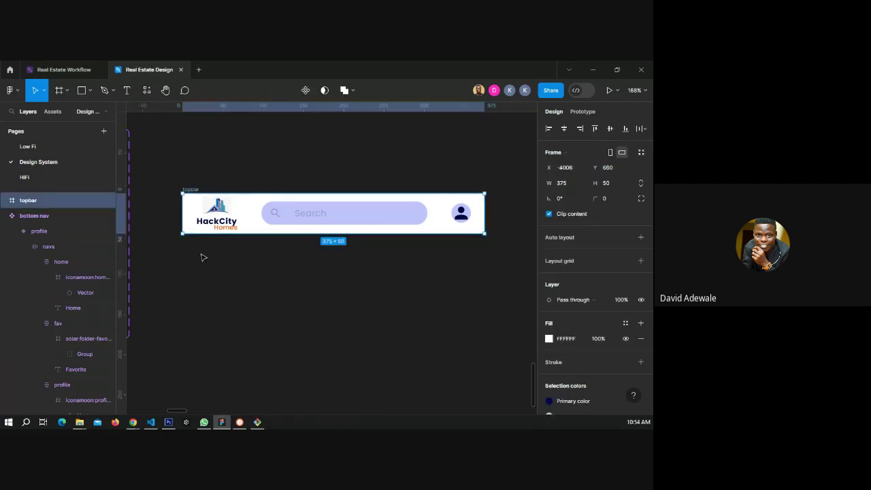
pyautogui.click(48, 178)
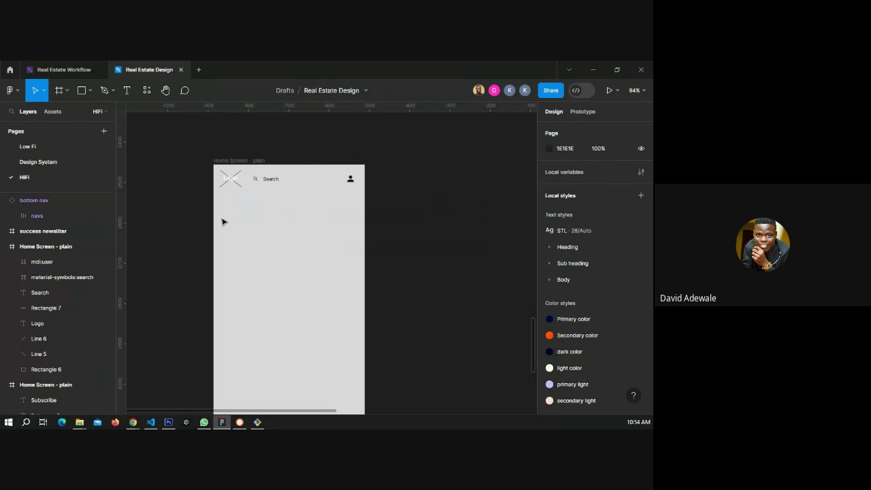
pyautogui.hotkey('ctrl', 'v')
pyautogui.moveTo(268, 258); pyautogui.dragTo(347, 222)
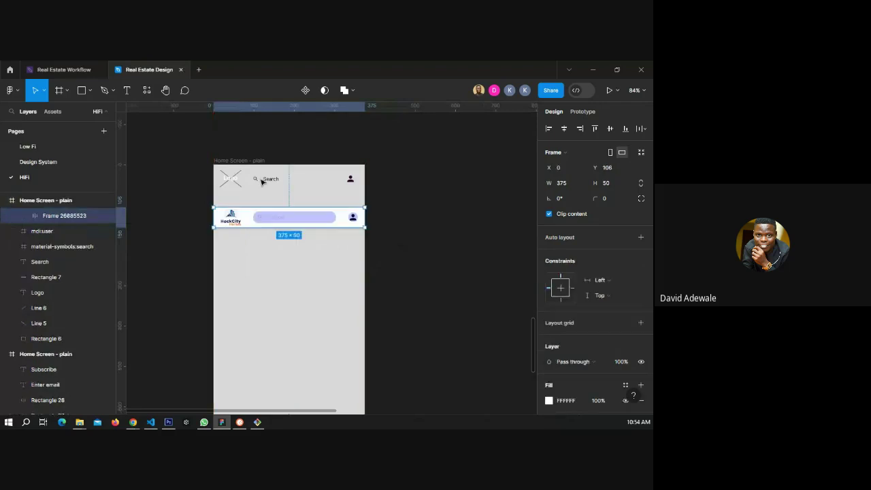
pyautogui.press('Escape')
# Delete the old wireframe top bar and move the new topbar to the frame's top edge.
pyautogui.moveTo(217, 192); pyautogui.dragTo(361, 172)
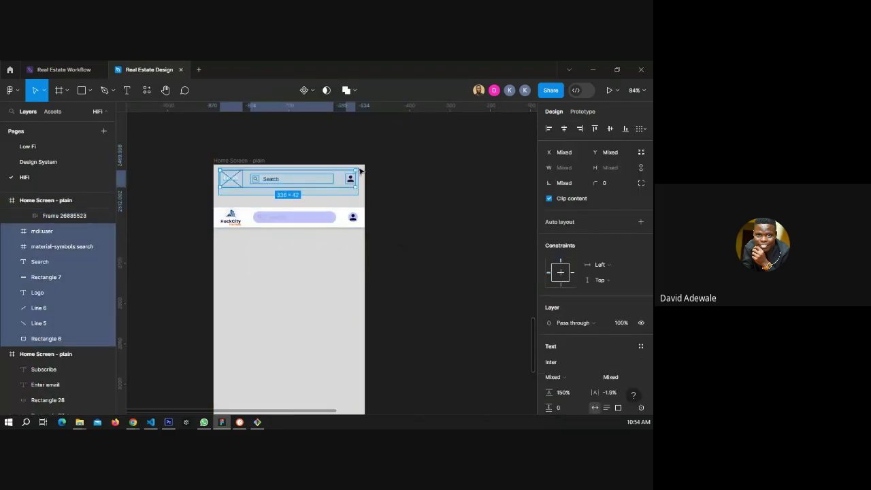
pyautogui.press('Delete')
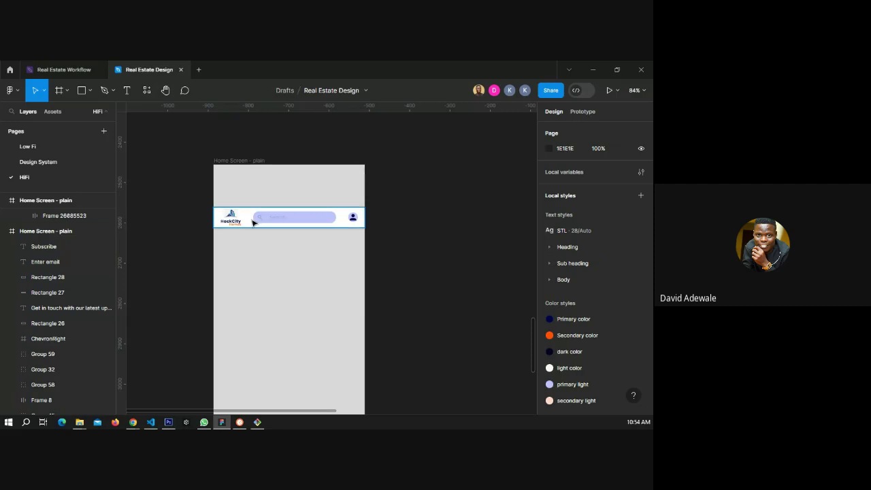
pyautogui.scroll(5, 253, 197)
pyautogui.scroll(1, 252, 197)
pyautogui.moveTo(245, 253); pyautogui.dragTo(247, 172)
# Drag the 'Get the best Property' heading and Filter row together into the left Home Screen frame.
pyautogui.click(250, 146)
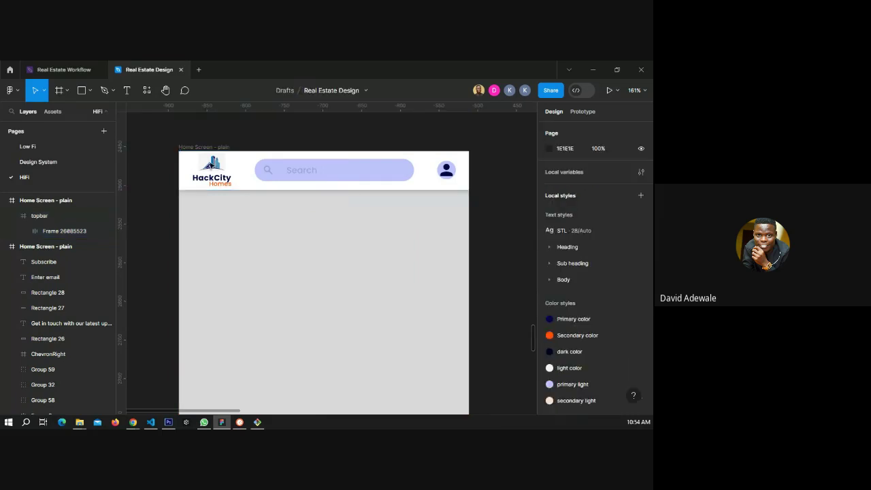
pyautogui.hotkey('shift', '1')
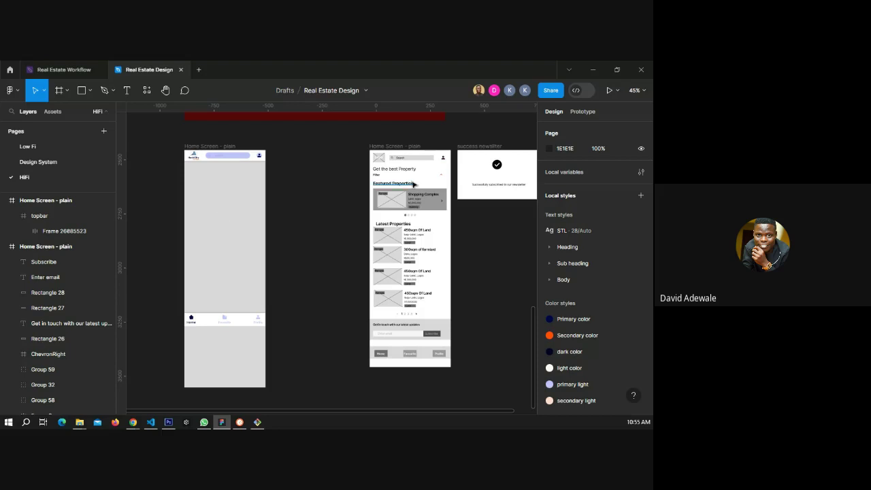
pyautogui.scroll(5, 425, 166)
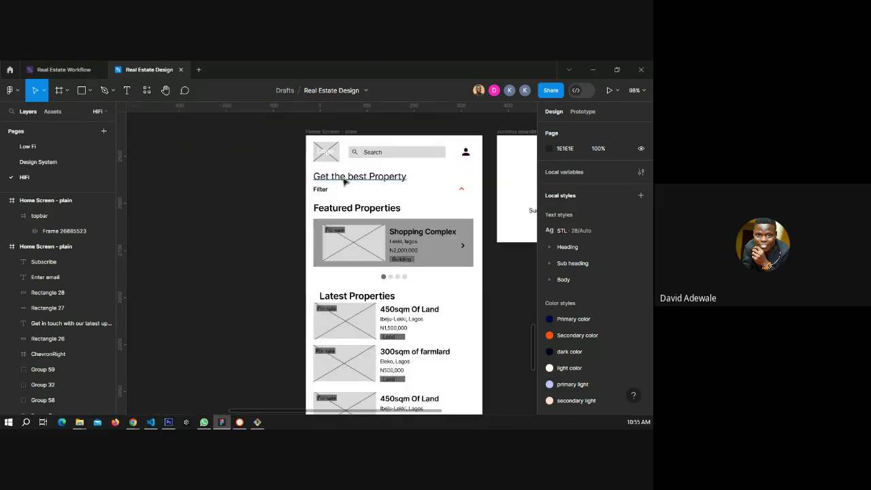
pyautogui.click(345, 179)
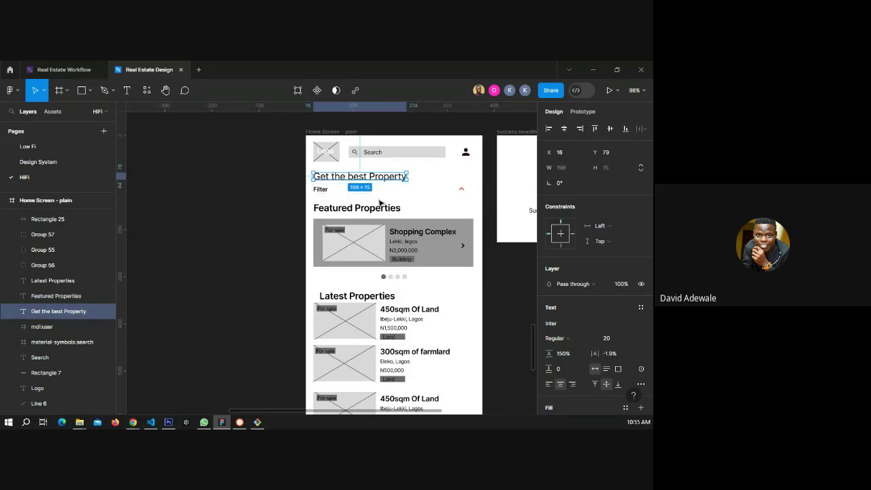
pyautogui.scroll(-4, 467, 195)
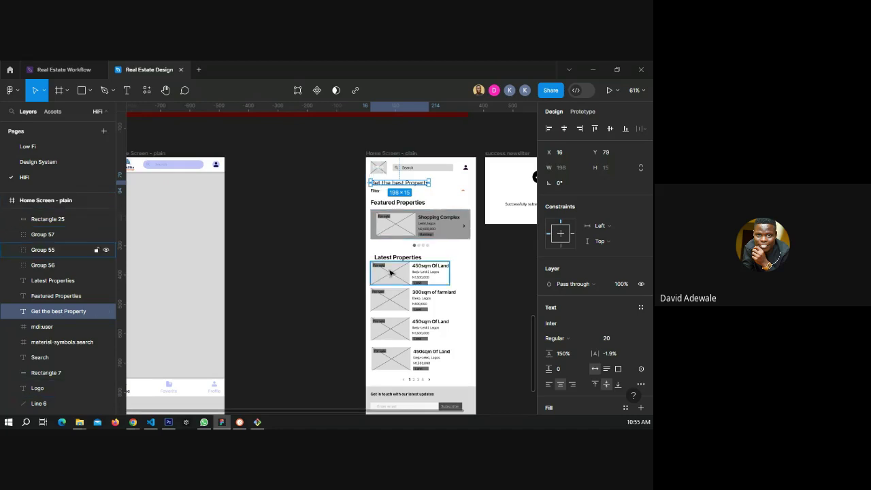
pyautogui.keyDown('ctrl'); pyautogui.scroll(-1, 440, 246); pyautogui.keyUp('ctrl')
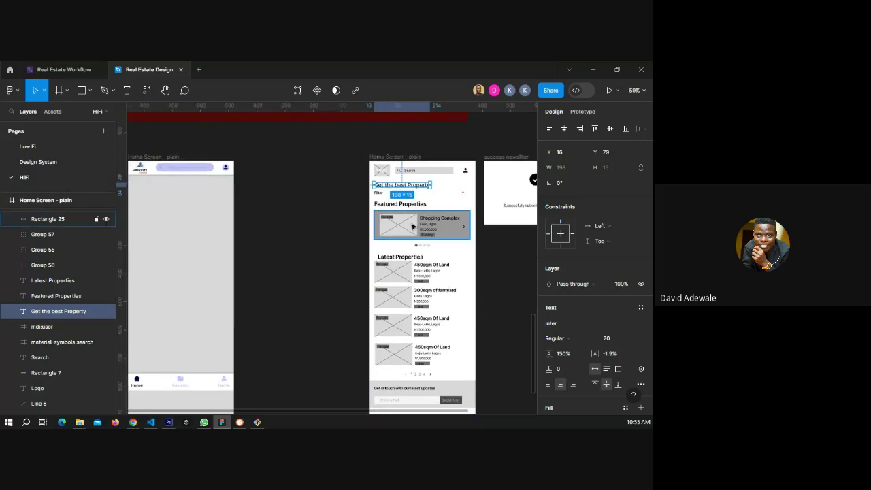
pyautogui.keyDown('shift'); pyautogui.click(383, 198); pyautogui.keyUp('shift')
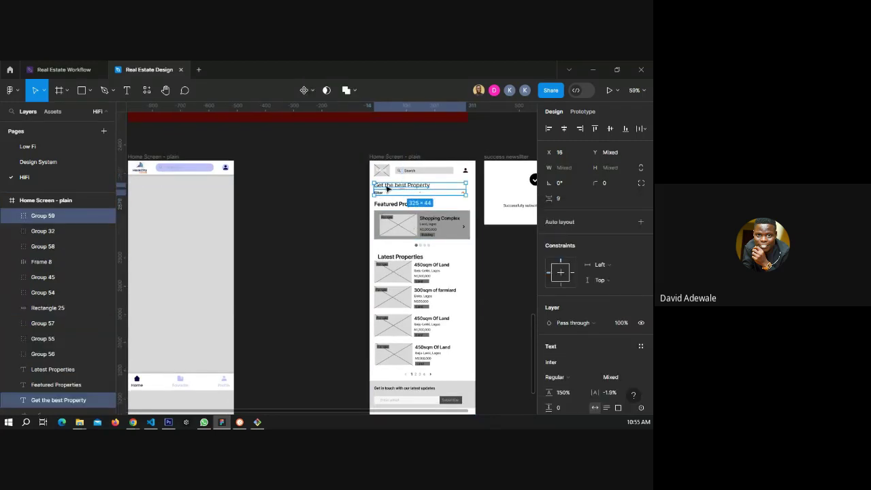
pyautogui.moveTo(386, 188); pyautogui.dragTo(148, 203)
pyautogui.hscroll(-3, 294, 210)
pyautogui.scroll(1, 293, 210)
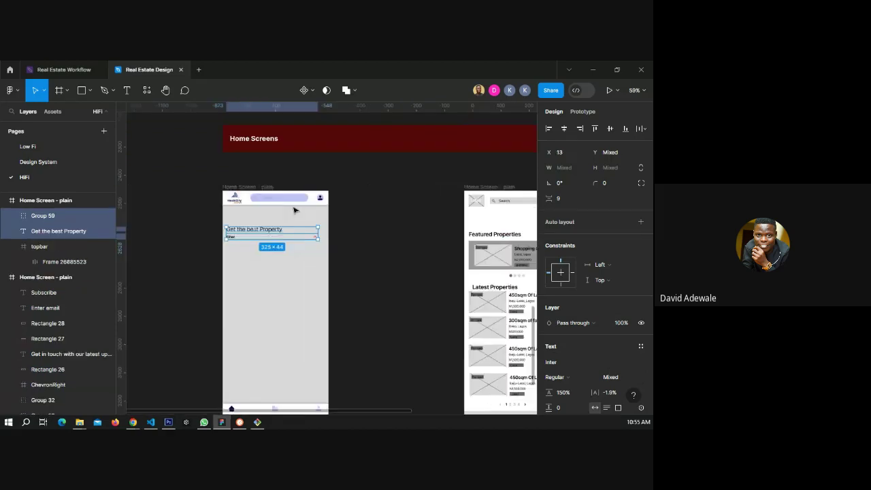
pyautogui.click(314, 202)
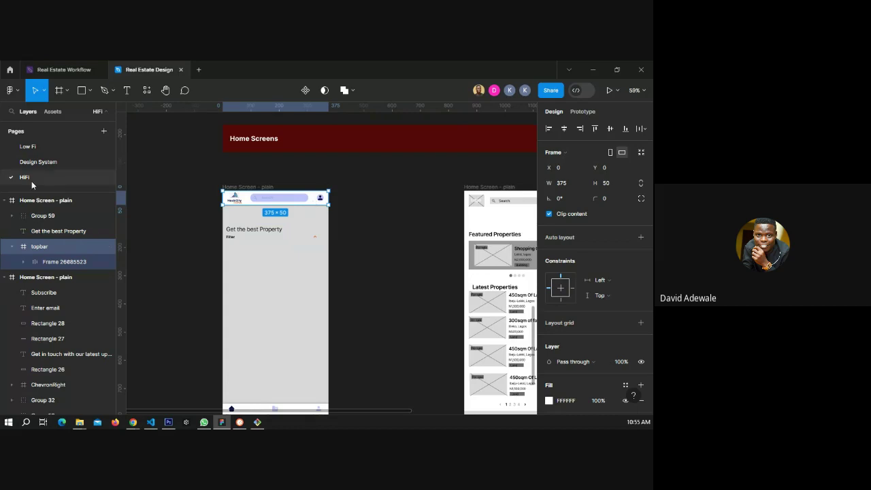
# Make the Design System topbar a component with Ctrl+Alt+K and copy it.
pyautogui.click(51, 163)
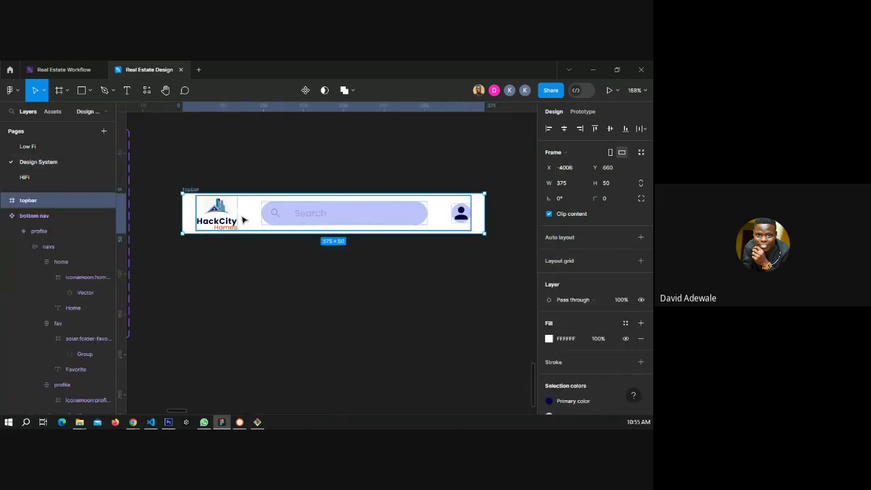
pyautogui.hotkey('ctrl', 'alt', 'k')
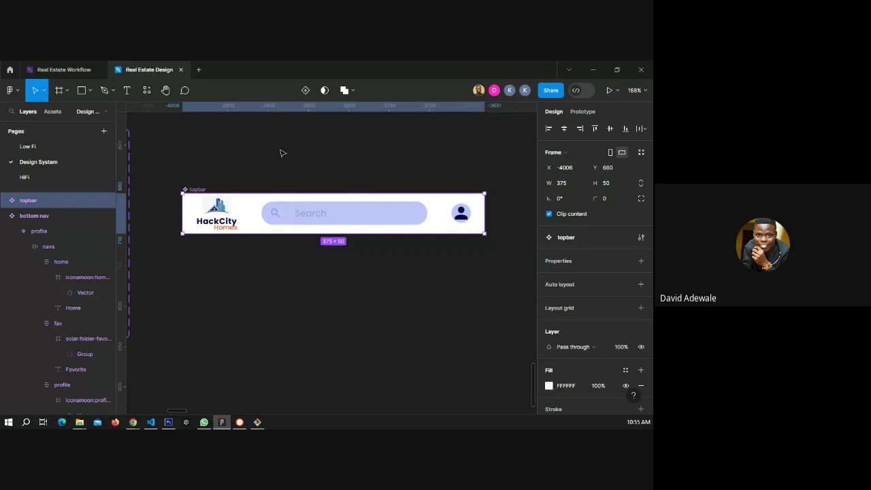
pyautogui.rightClick(246, 217)
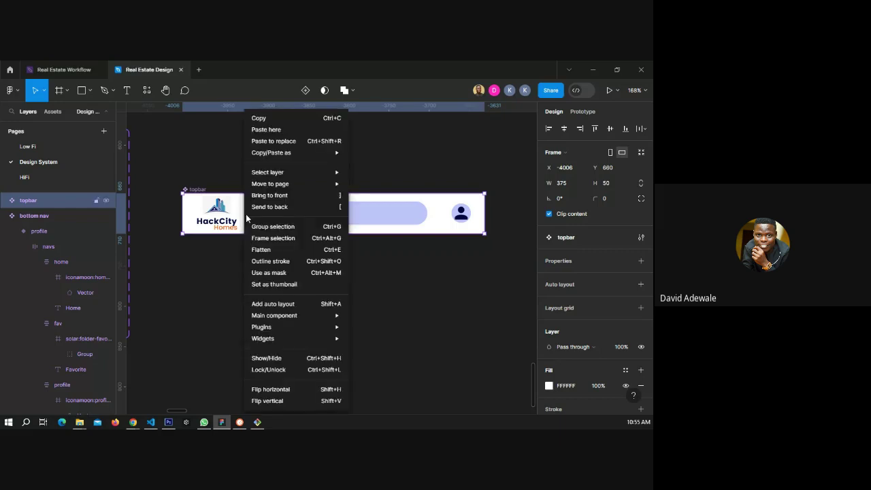
pyautogui.click(258, 118)
# Replace the home screen's old topbar with the copied topbar component instance.
pyautogui.press('pagedown')
pyautogui.hotkey('ctrl', 'v')
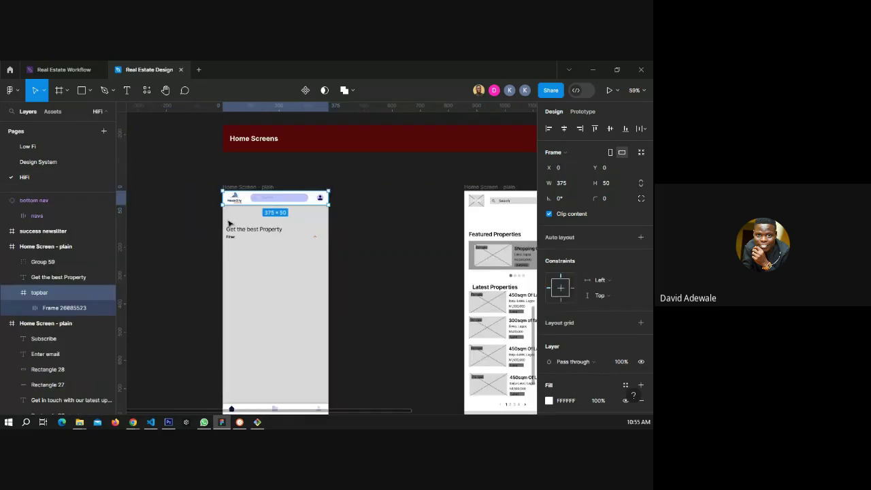
pyautogui.rightClick(255, 199)
pyautogui.click(272, 129)
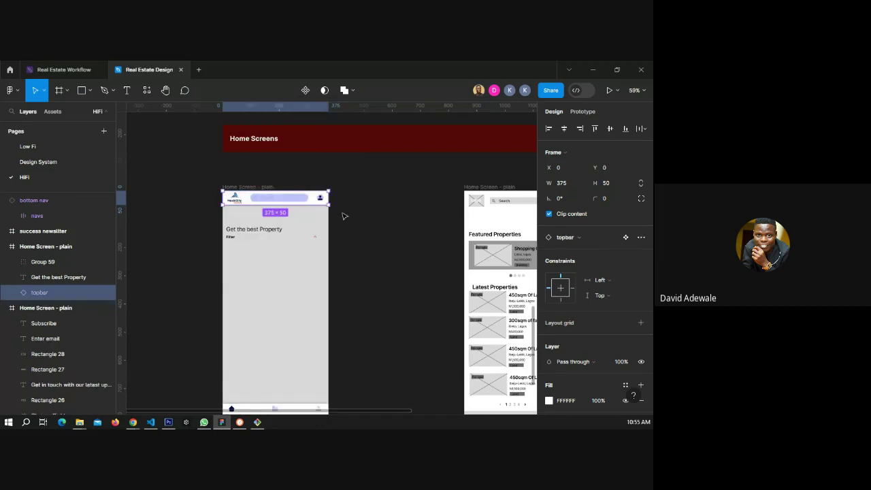
pyautogui.scroll(-5, 246, 309)
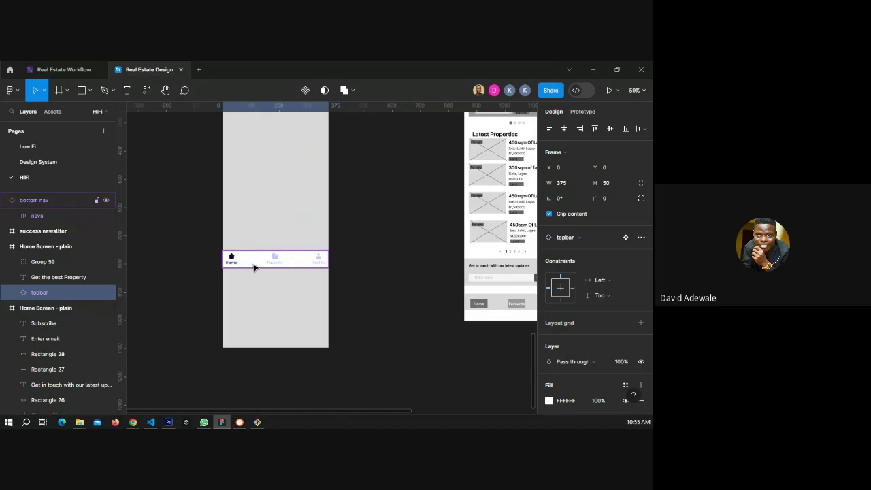
pyautogui.scroll(4, 254, 267)
pyautogui.scroll(3, 272, 310)
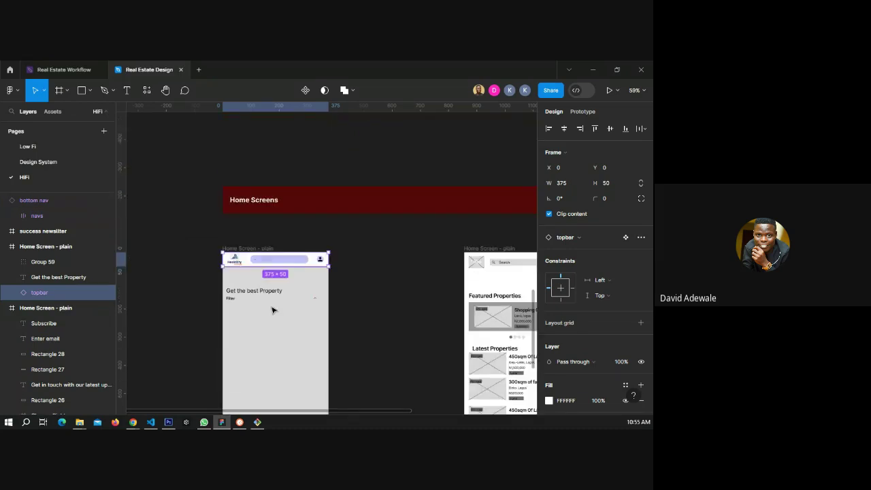
pyautogui.scroll(4, 321, 311)
pyautogui.hotkey('shift', 'Tab')
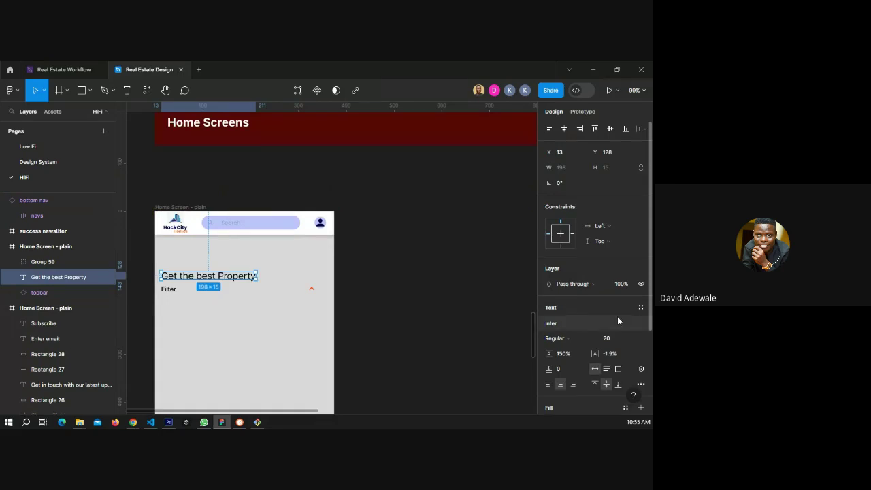
# Apply the Sub heading/STM text style to the heading and place it below the topbar.
pyautogui.click(640, 306)
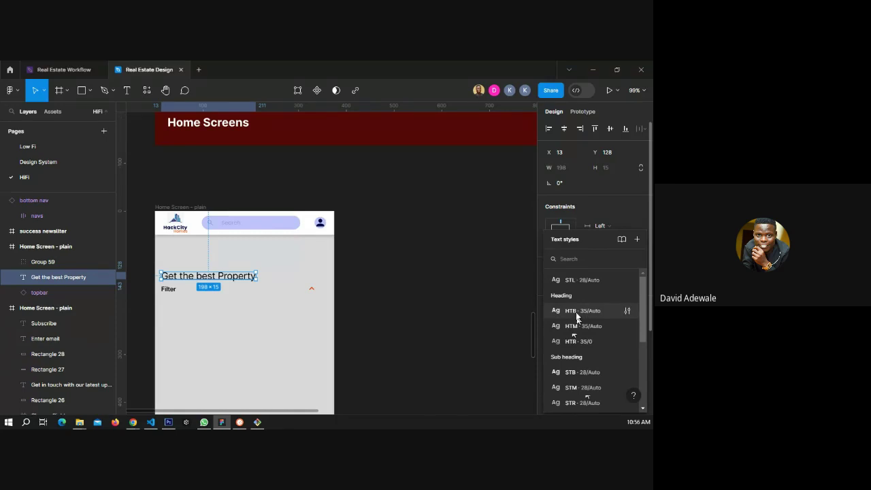
pyautogui.scroll(-2, 575, 314)
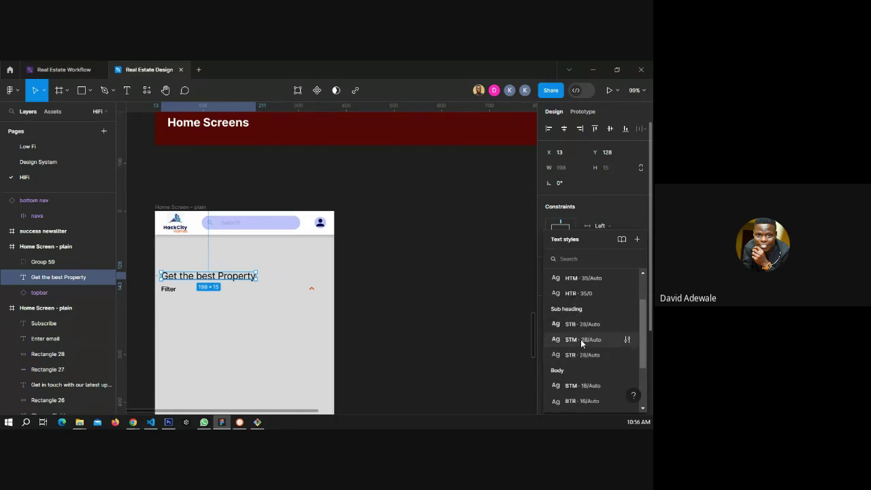
pyautogui.click(581, 339)
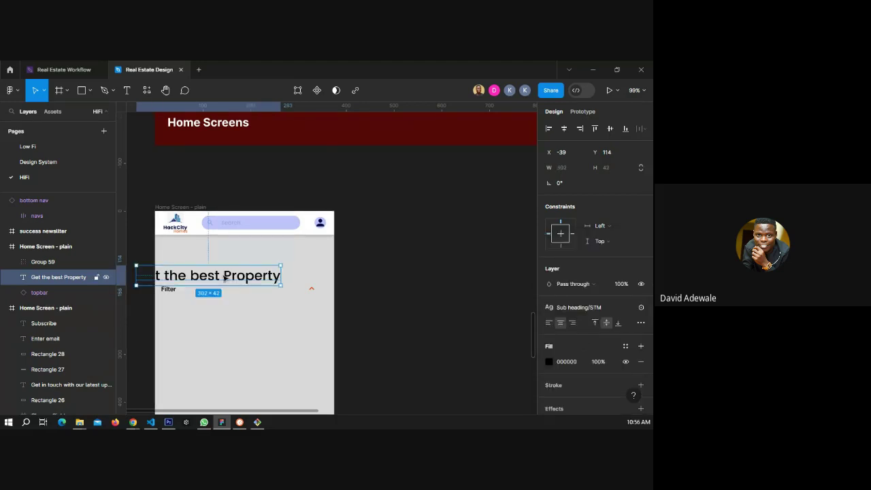
pyautogui.moveTo(224, 277); pyautogui.dragTo(263, 264)
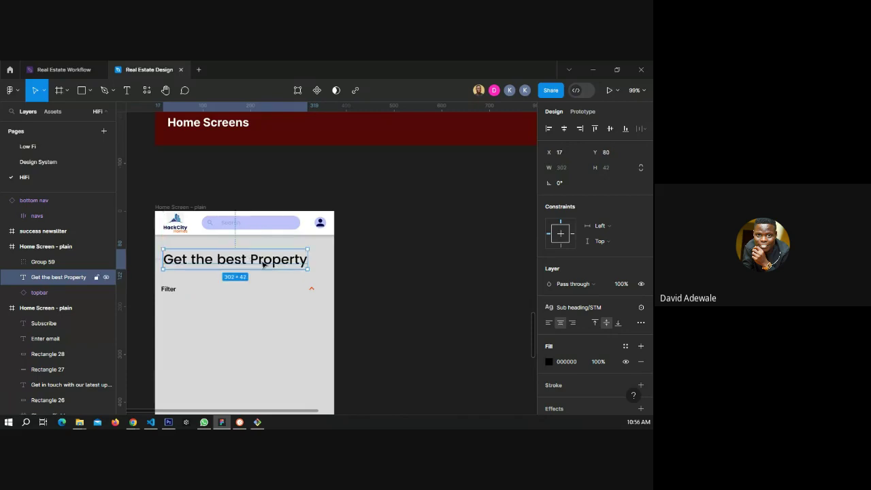
pyautogui.click(345, 301)
# Give the 'Get the best Property' heading the dark color fill style.
pyautogui.scroll(3, 330, 299)
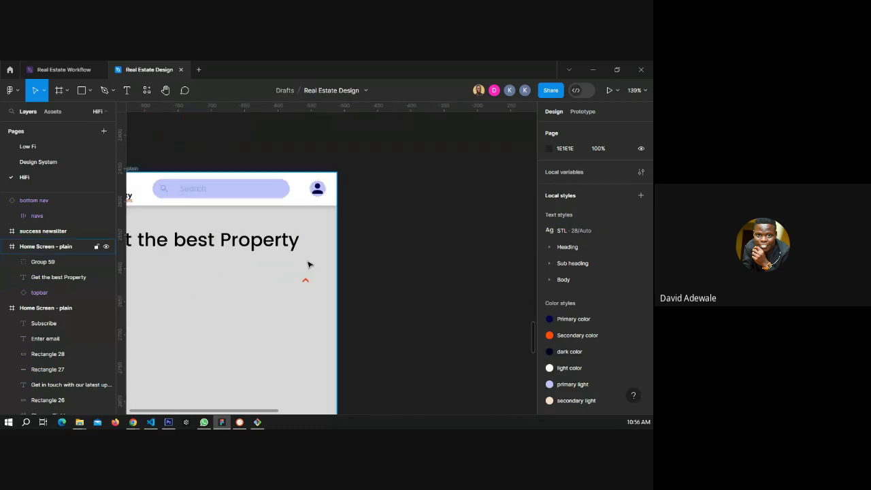
pyautogui.click(267, 252)
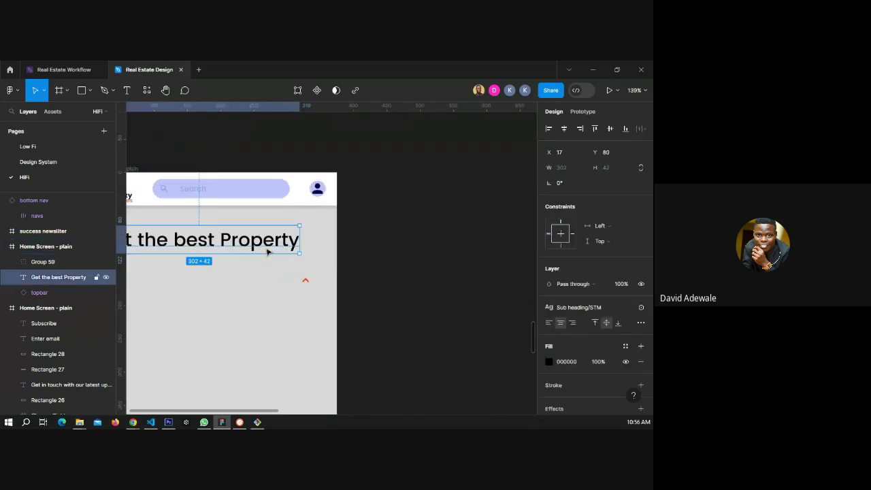
pyautogui.click(625, 348)
pyautogui.click(440, 305)
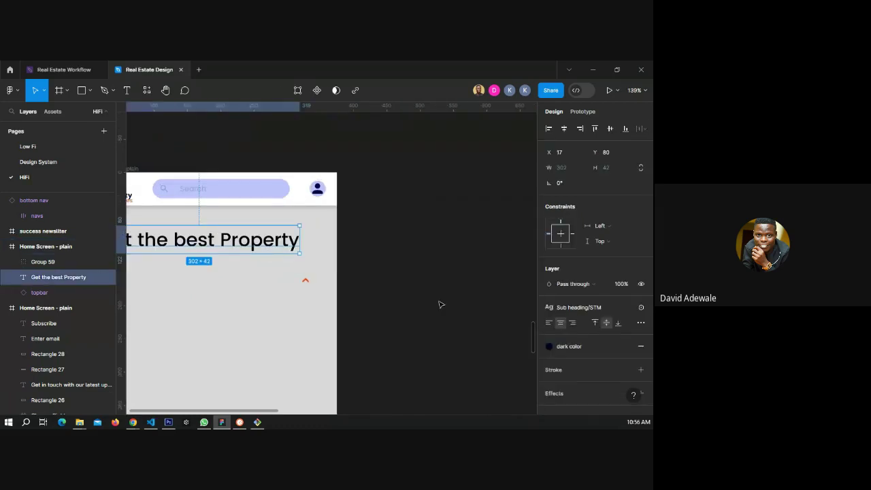
pyautogui.click(439, 304)
pyautogui.moveTo(235, 283); pyautogui.dragTo(305, 266)
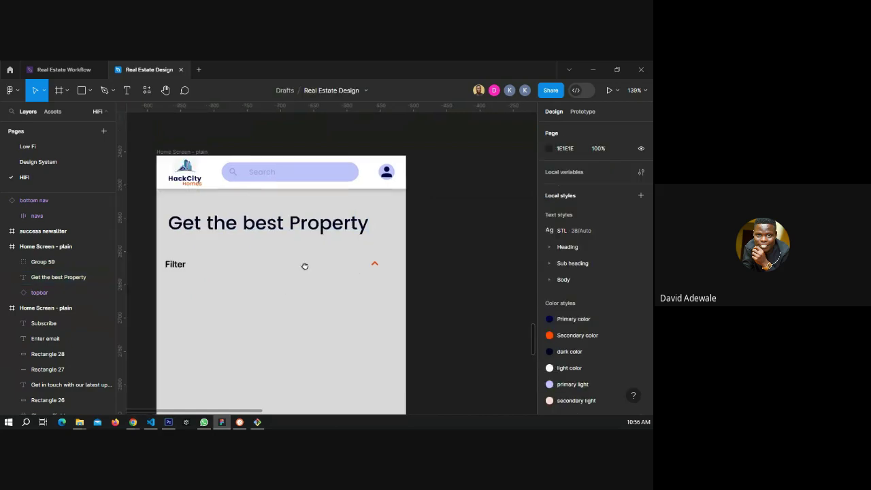
pyautogui.scroll(-1, 305, 266)
pyautogui.click(277, 229)
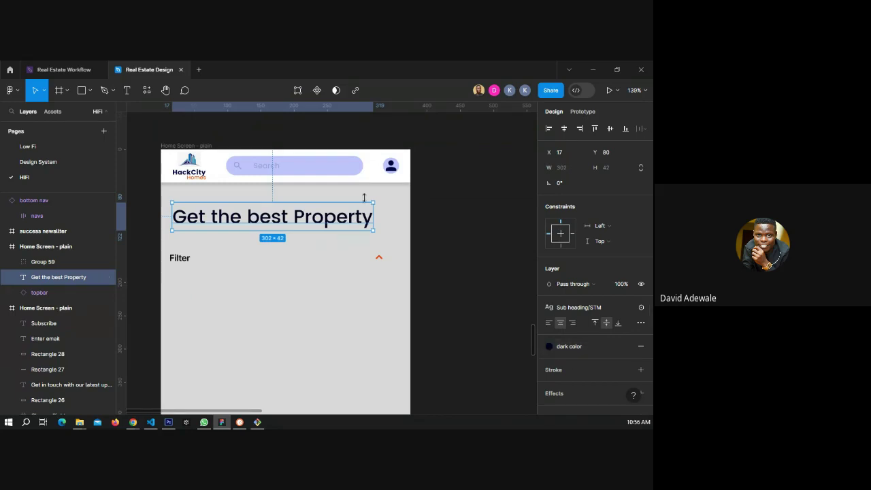
pyautogui.scroll(3, 364, 166)
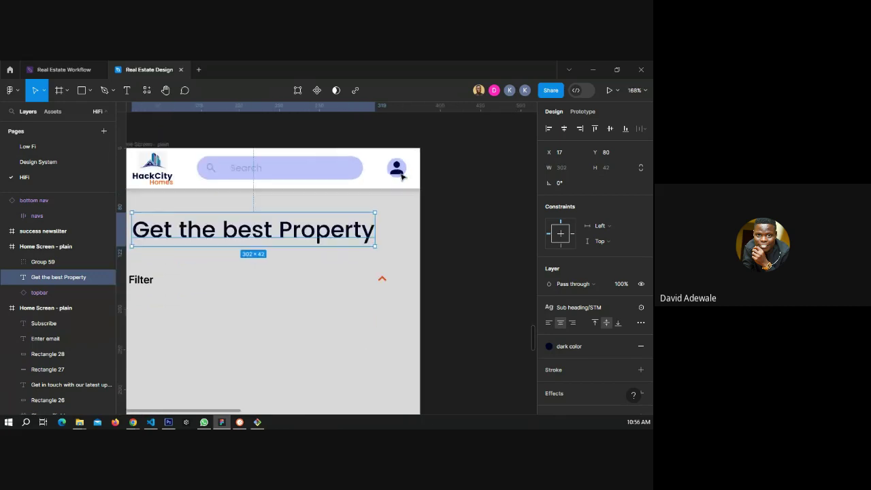
pyautogui.scroll(-2, 468, 191)
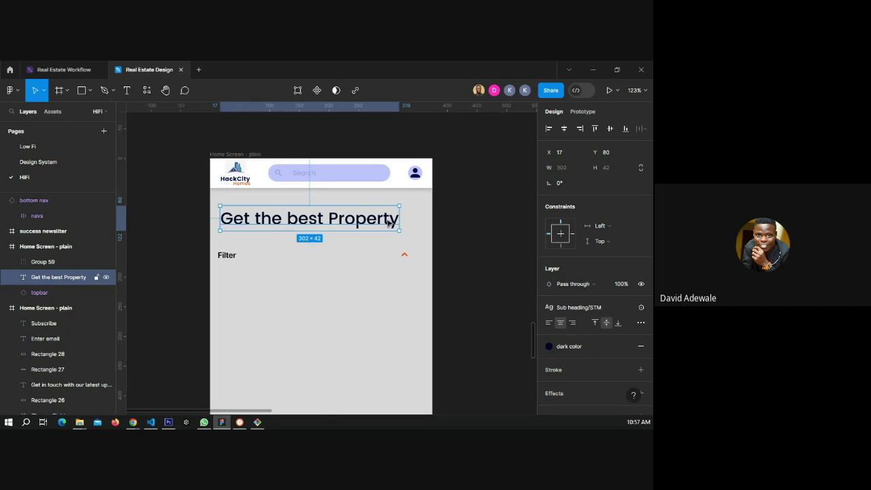
# Drag the Filter row group up toward the heading, then back down below it.
pyautogui.click(232, 259)
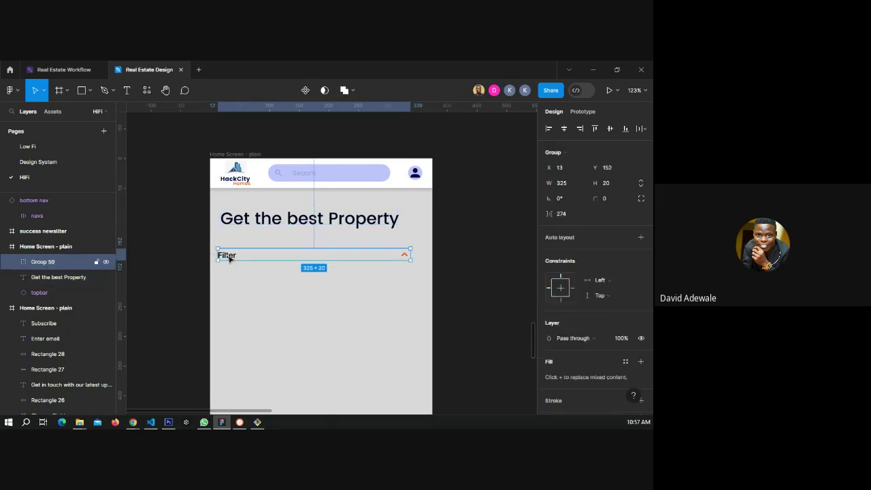
pyautogui.moveTo(229, 259); pyautogui.dragTo(240, 225)
pyautogui.scroll(5, 239, 226)
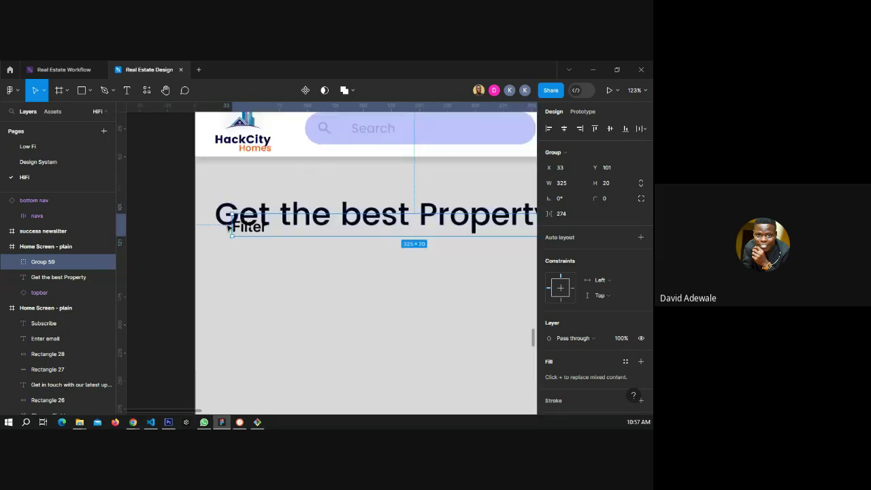
pyautogui.scroll(5, 235, 219)
pyautogui.scroll(3, 236, 219)
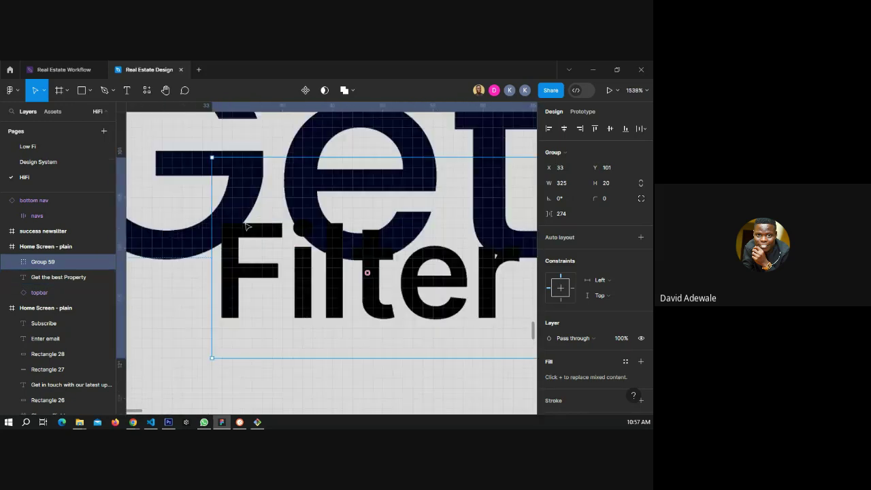
pyautogui.scroll(3, 233, 219)
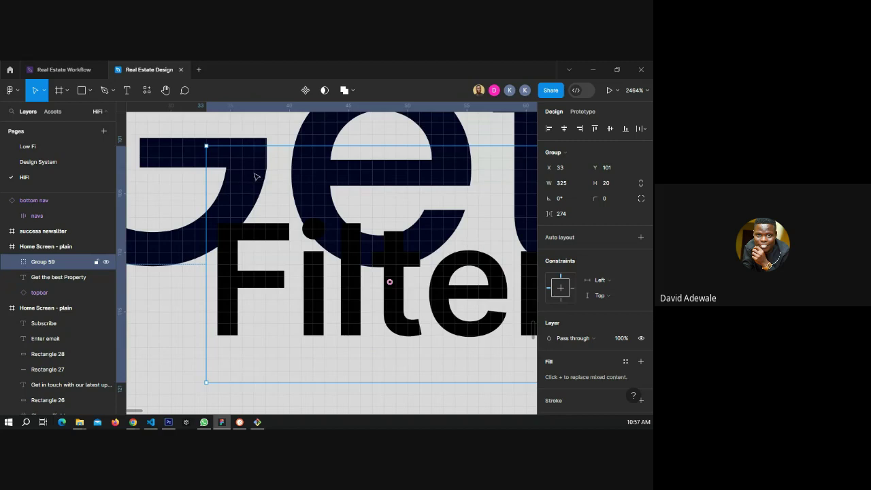
pyautogui.scroll(-5, 230, 270)
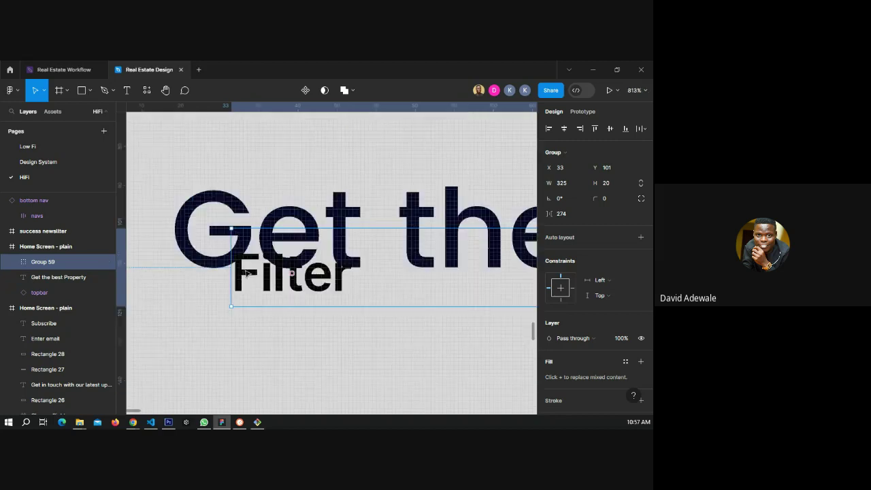
pyautogui.scroll(-4, 247, 273)
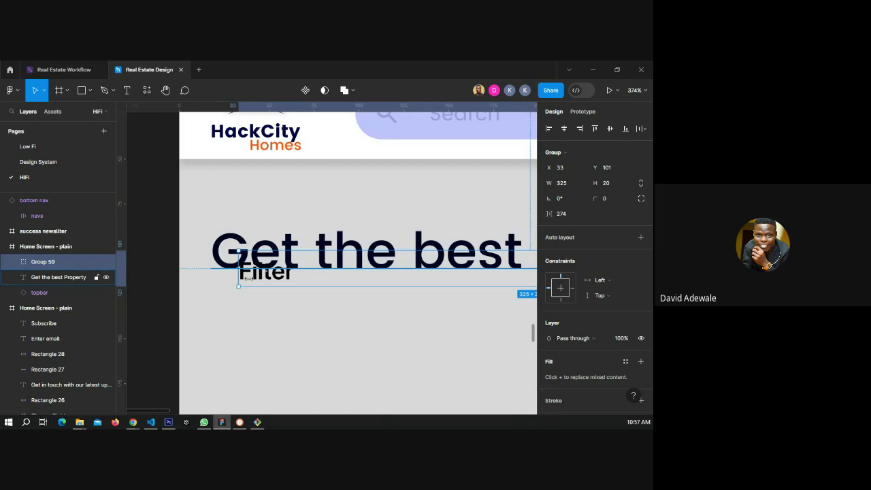
pyautogui.moveTo(248, 276); pyautogui.dragTo(253, 333)
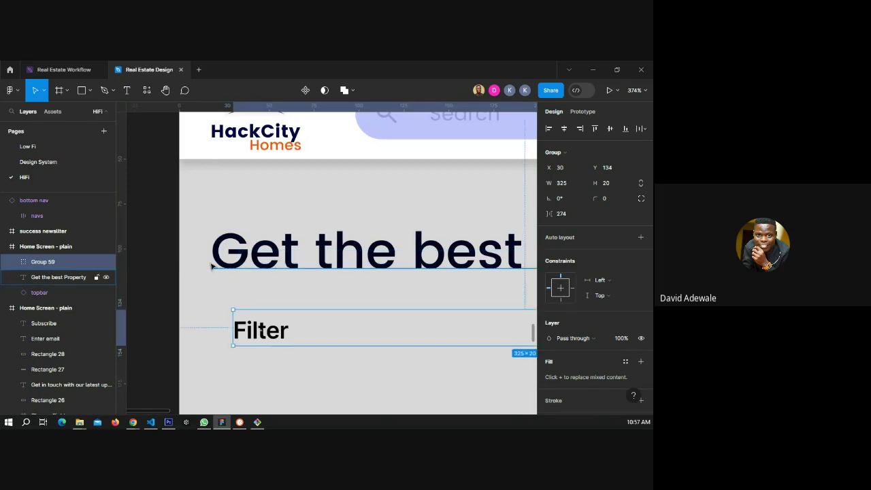
# Reselect the Filter row and fine-tune it to about X 29, Y 133.
pyautogui.click(301, 336)
pyautogui.moveTo(301, 337); pyautogui.dragTo(237, 281)
pyautogui.scroll(-5, 280, 272)
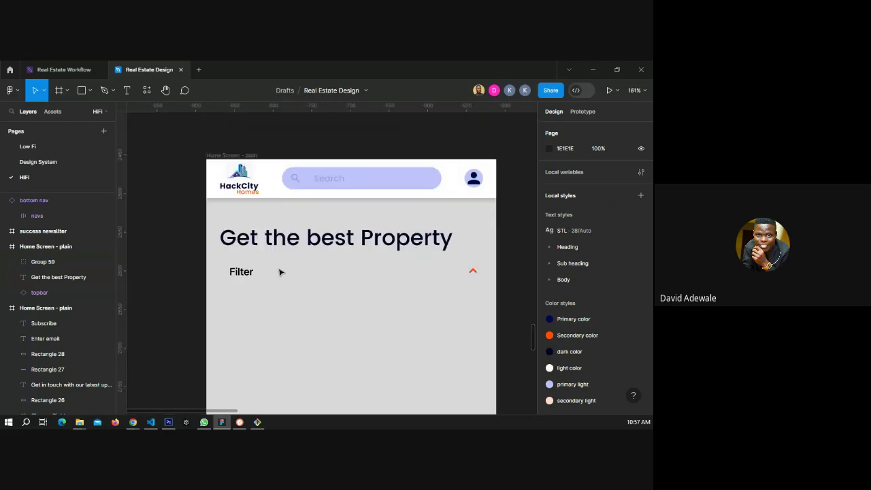
pyautogui.click(279, 272)
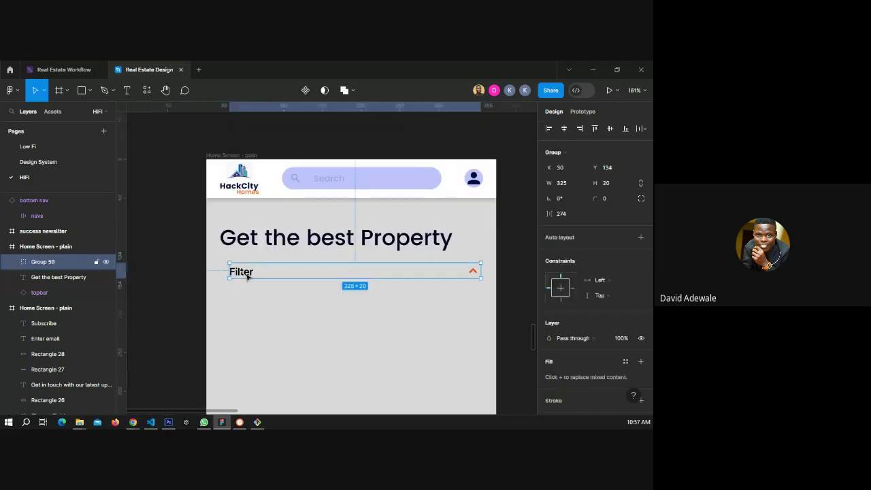
pyautogui.click(185, 270)
pyautogui.click(242, 274)
pyautogui.moveTo(243, 274)
pyautogui.mouseDown()
pyautogui.moveTo(257, 274)
pyautogui.moveTo(241, 275)
pyautogui.mouseUp()
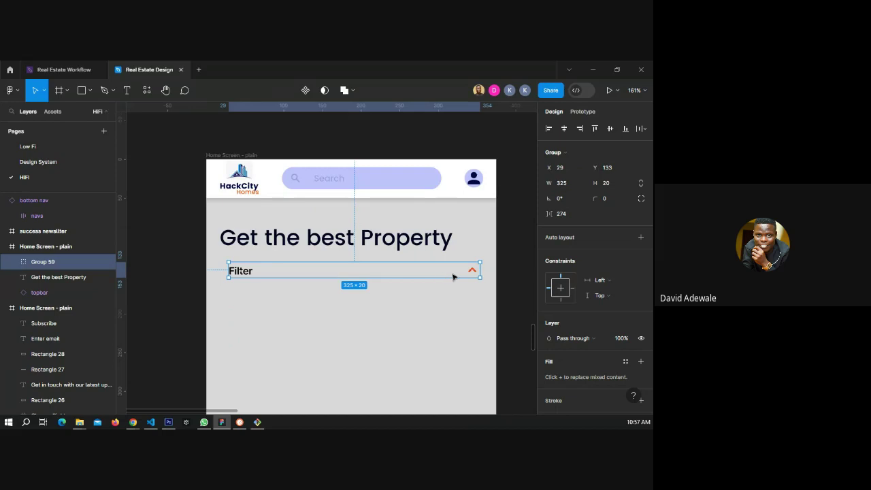
# Launch the Iconify plugin and search its icons for 'filter'.
pyautogui.click(147, 90)
pyautogui.click(254, 179)
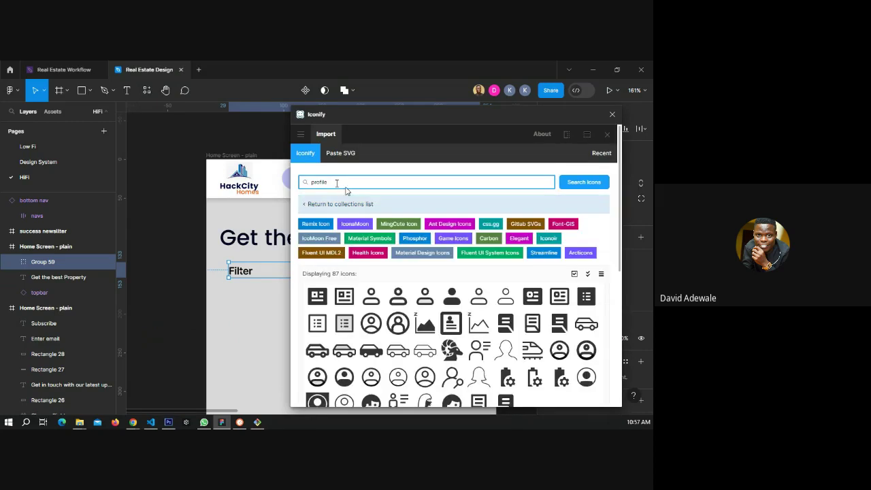
pyautogui.hotkey('ctrl', 'a')
pyautogui.write('filter')
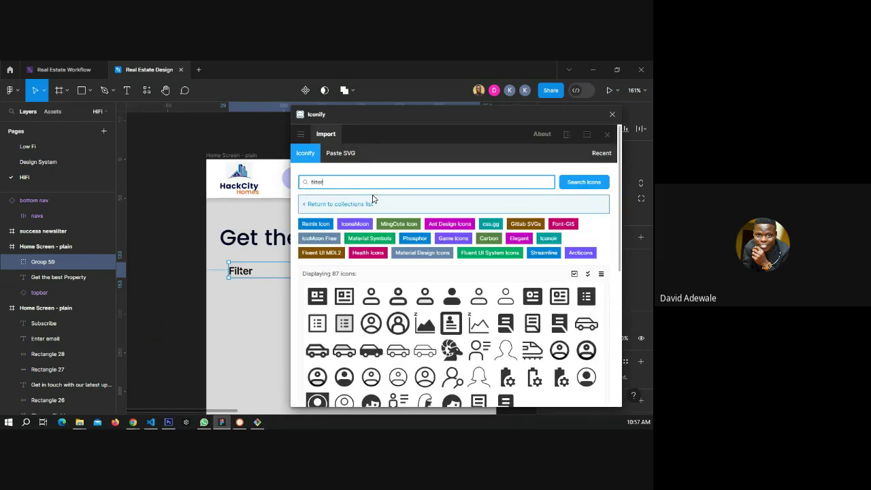
pyautogui.press('Return')
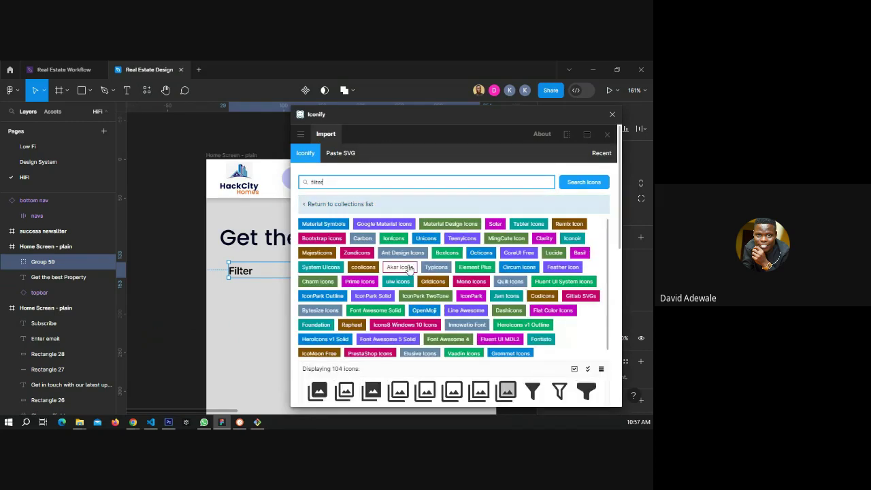
# Place fluent:filter-12-filled from page 2 onto the home screen and close Iconify.
pyautogui.scroll(-1, 456, 315)
pyautogui.scroll(-2, 456, 314)
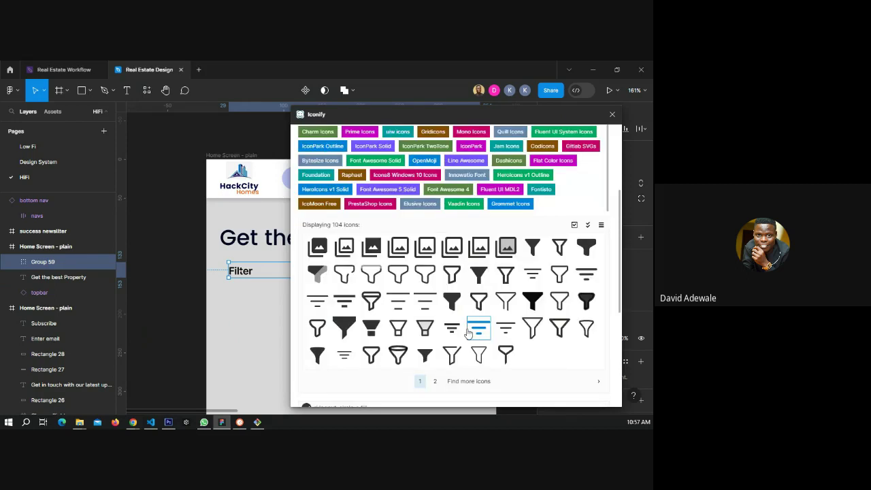
pyautogui.click(434, 382)
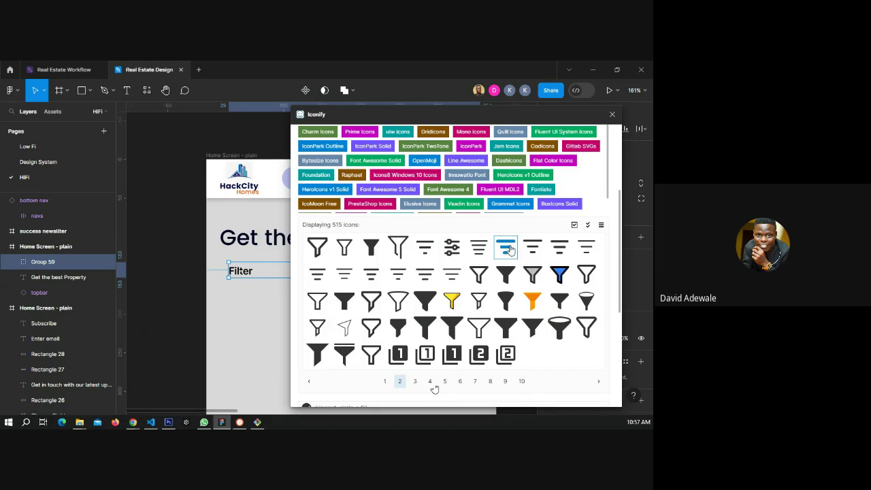
pyautogui.moveTo(511, 253); pyautogui.dragTo(275, 317)
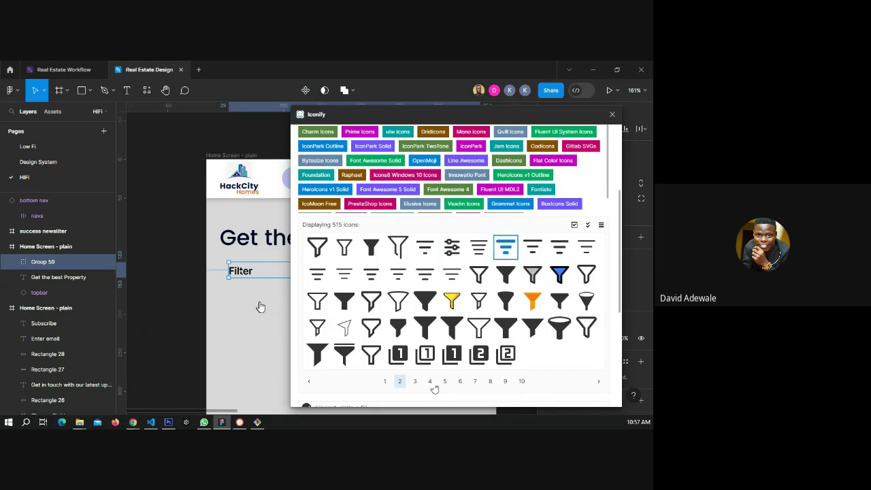
pyautogui.click(613, 116)
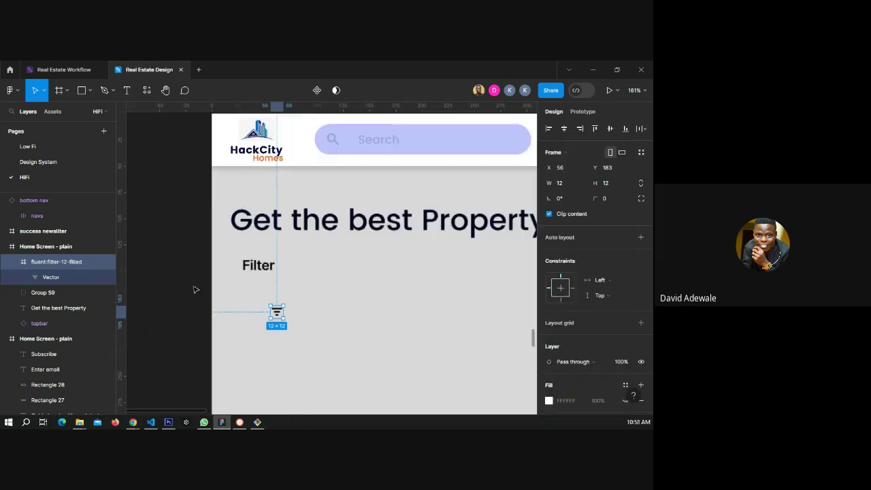
# Ungroup Group 59 and move the filter icon just left of the Filter label.
pyautogui.scroll(3, 250, 303)
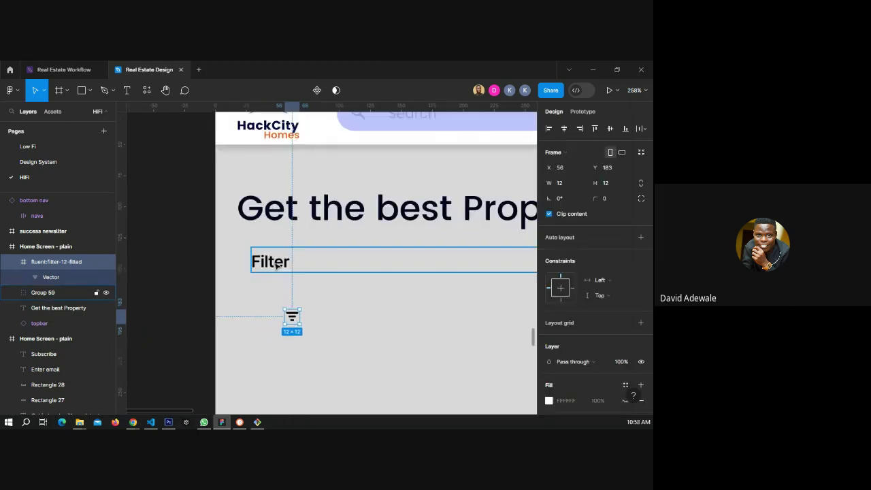
pyautogui.click(276, 265)
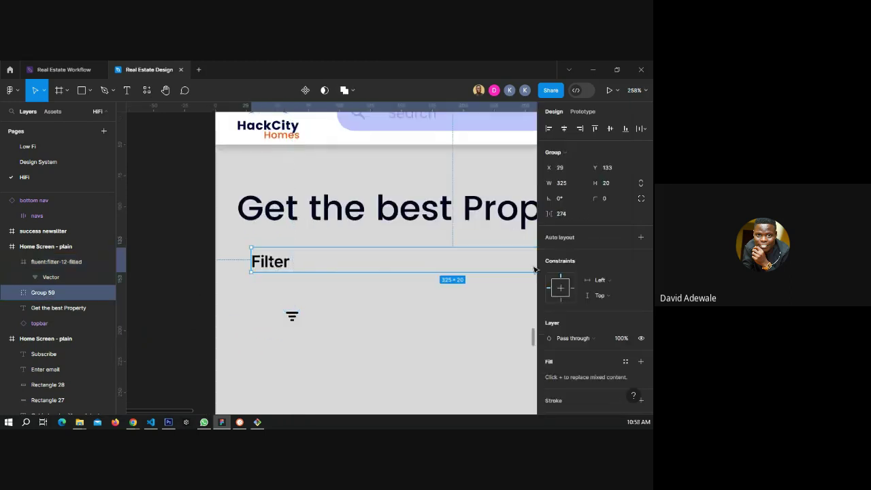
pyautogui.rightClick(259, 264)
pyautogui.click(270, 251)
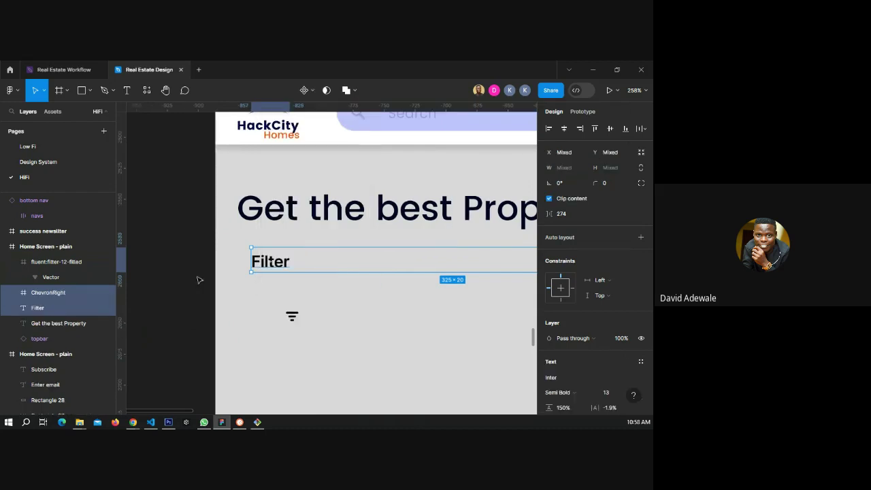
pyautogui.click(294, 317)
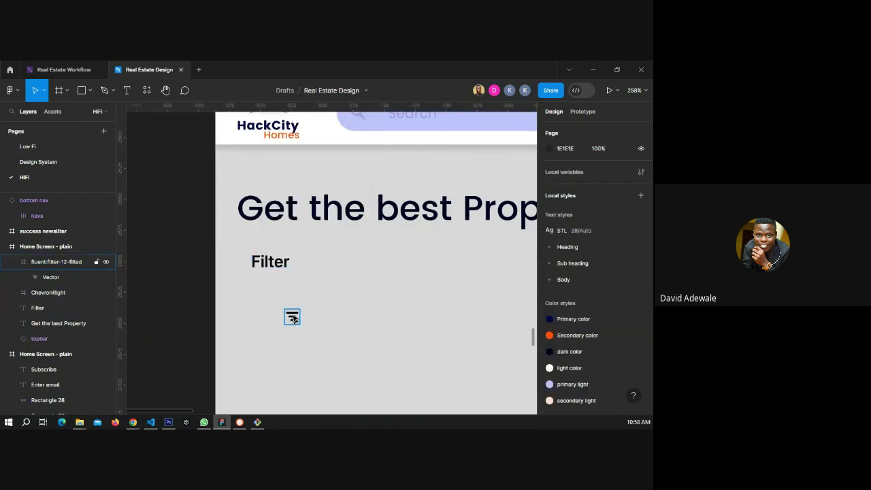
pyautogui.click(293, 318)
pyautogui.moveTo(291, 316); pyautogui.dragTo(241, 261)
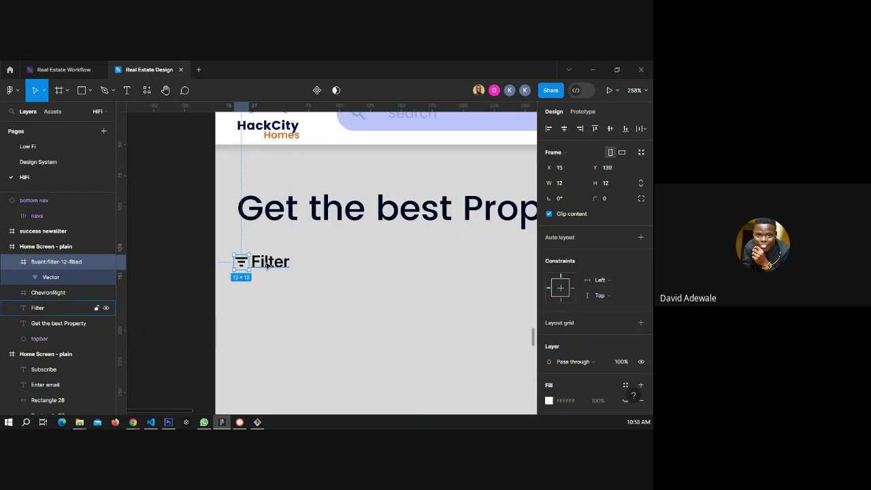
# Wrap icon and Filter text in auto layout and left-align it with the heading.
pyautogui.keyDown('shift'); pyautogui.click(270, 264); pyautogui.keyUp('shift')
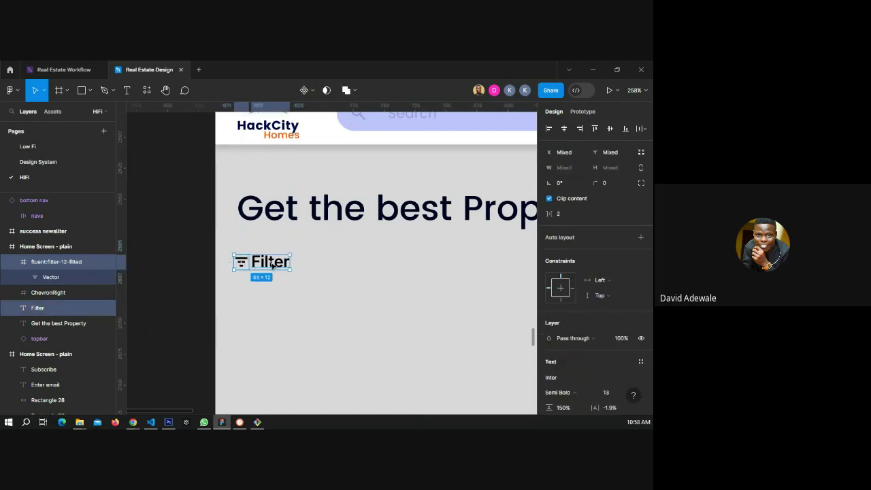
pyautogui.hotkey('shift', 'a')
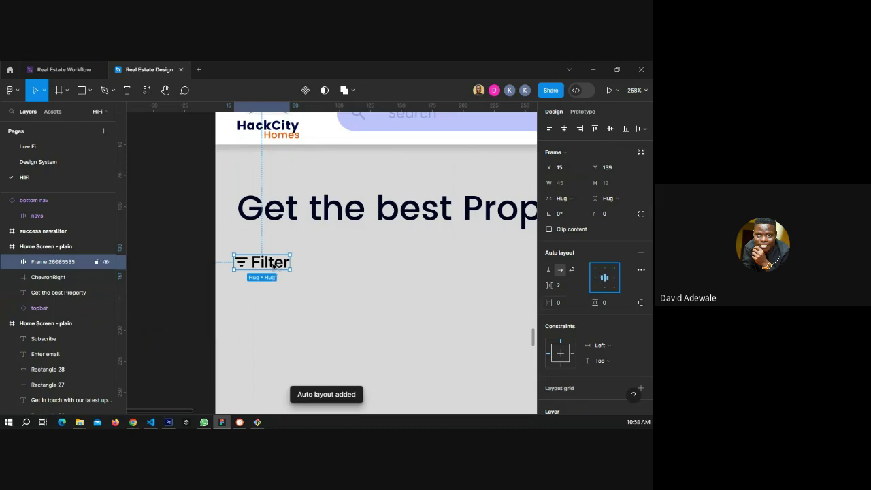
pyautogui.moveTo(273, 265); pyautogui.dragTo(301, 267)
pyautogui.keyDown('shift'); pyautogui.click(375, 216); pyautogui.keyUp('shift')
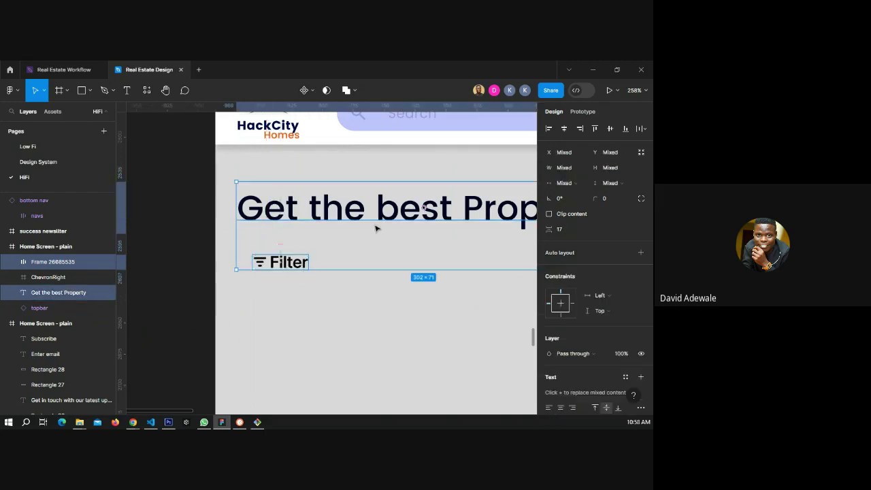
pyautogui.click(549, 130)
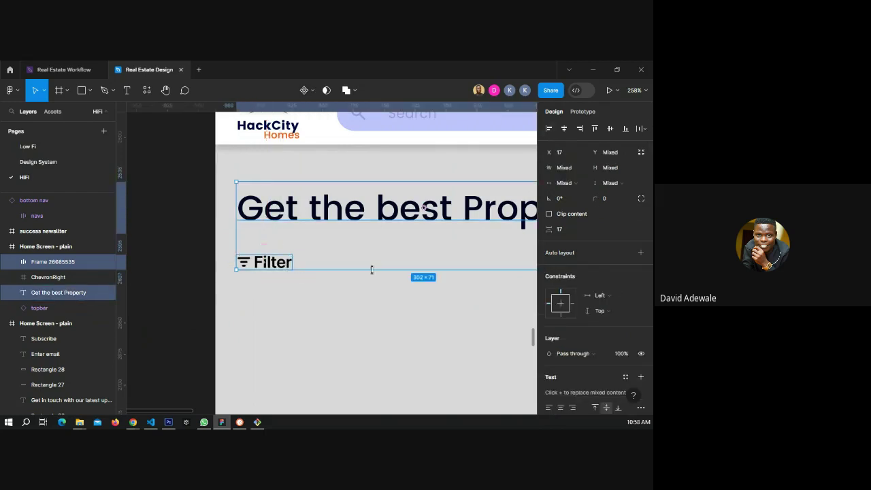
pyautogui.press('Escape')
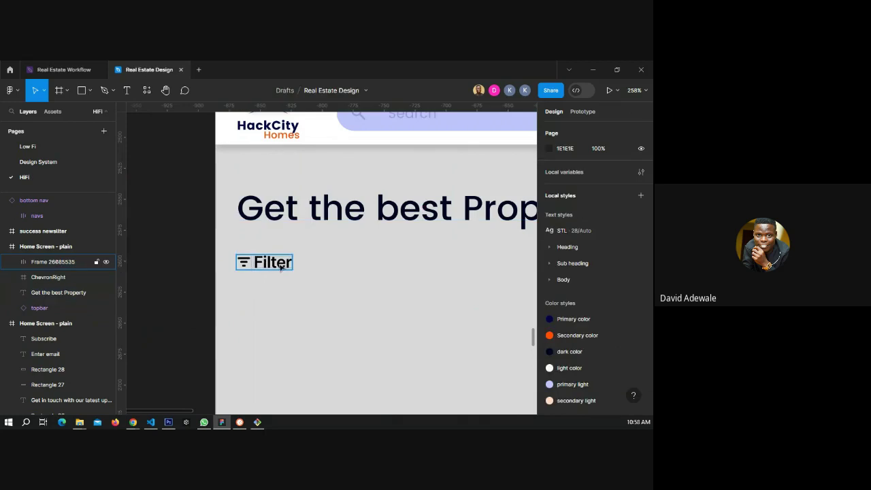
# Apply the BTM text style to the Filter label.
pyautogui.doubleClick(280, 265)
pyautogui.click(640, 260)
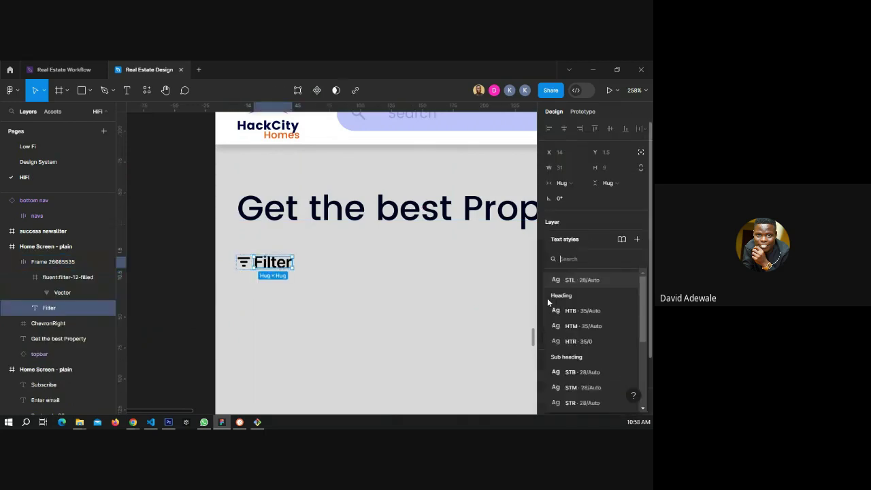
pyautogui.scroll(-3, 589, 374)
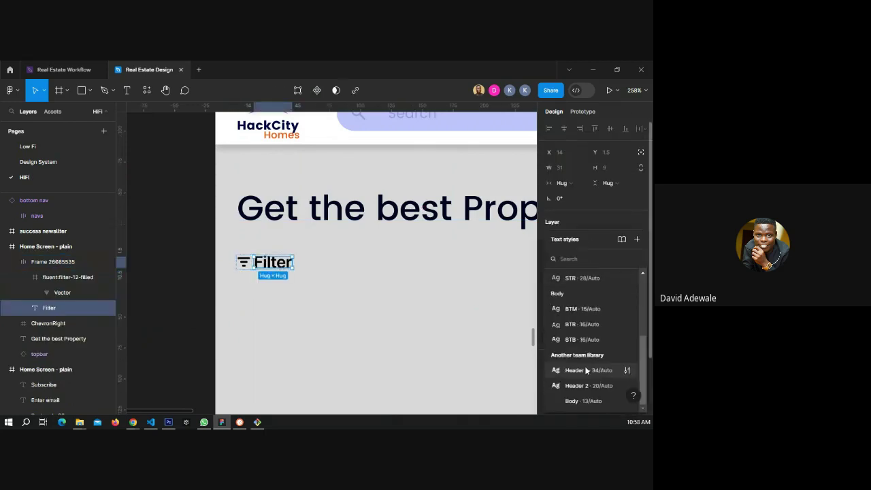
pyautogui.click(582, 314)
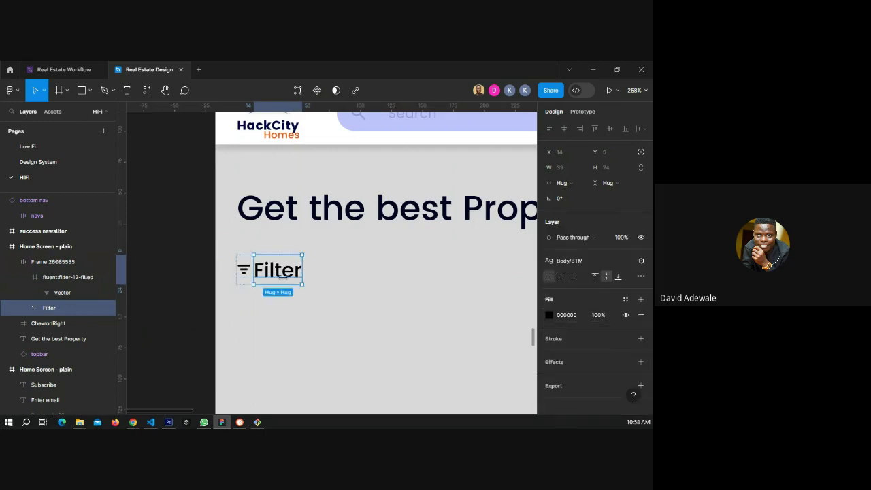
pyautogui.press('Escape')
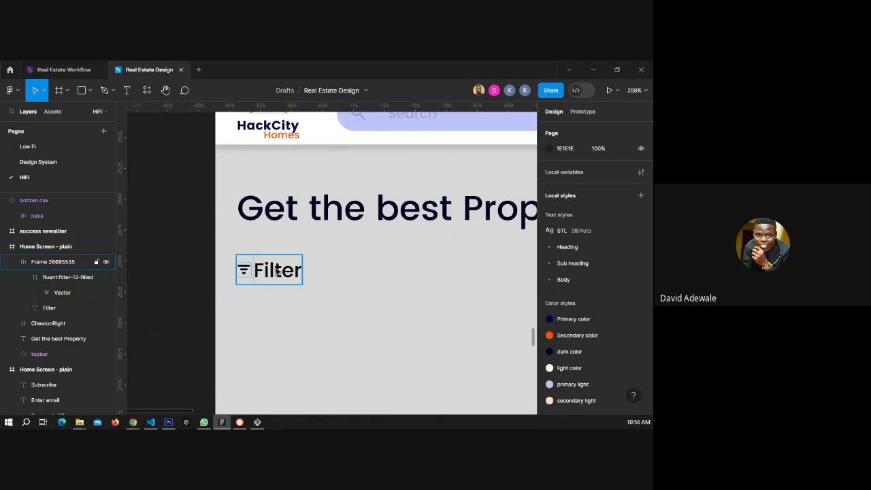
# Change the Filter frame's auto layout gap from 2 to 5.
pyautogui.click(253, 270)
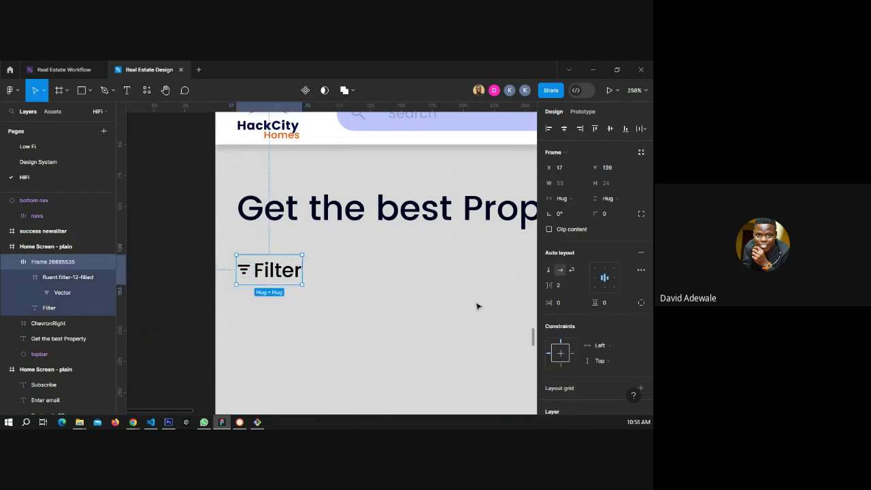
pyautogui.click(561, 286)
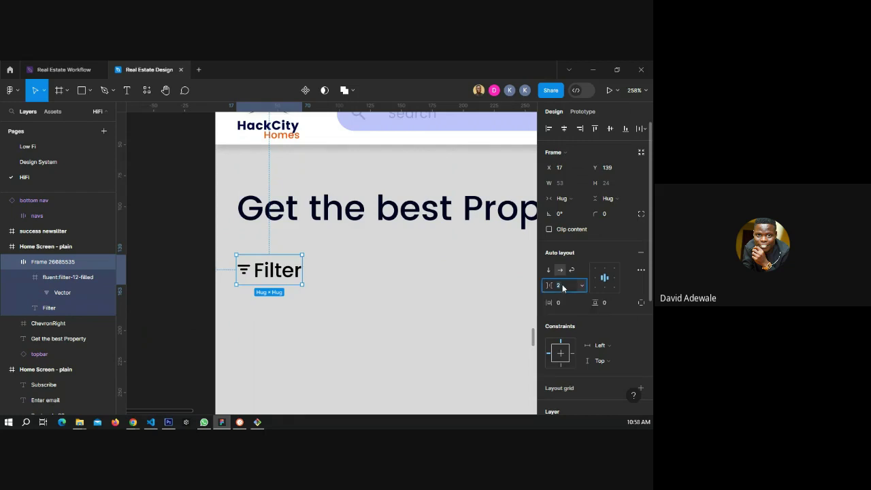
pyautogui.click(581, 286)
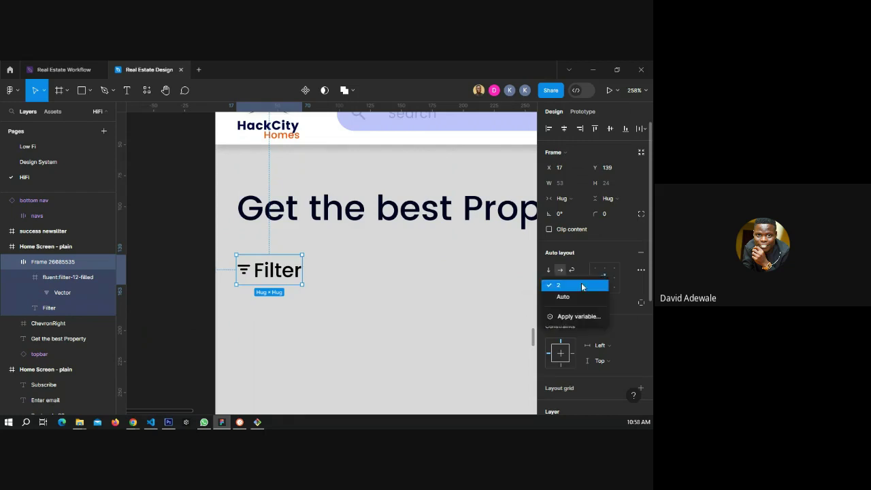
pyautogui.click(495, 314)
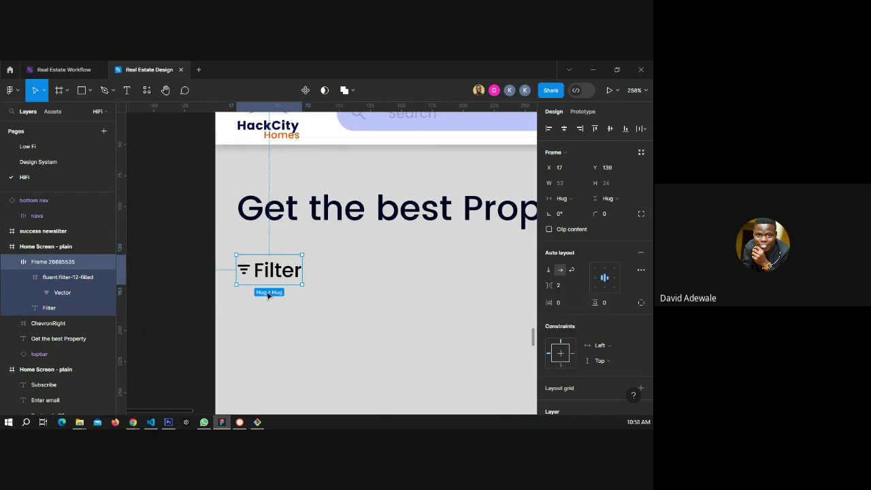
pyautogui.click(560, 288)
pyautogui.write('5')
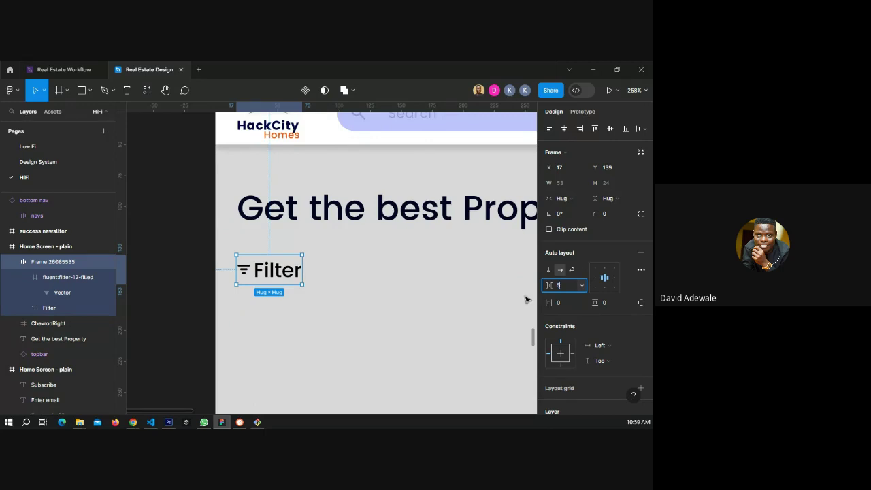
pyautogui.press('Return')
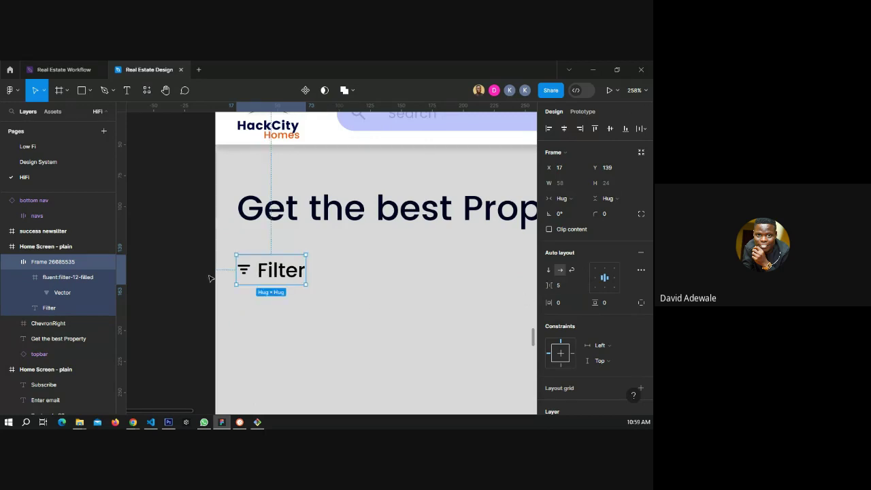
# Browse the saved colour styles, then deselect the Filter frame.
pyautogui.scroll(-3, 573, 320)
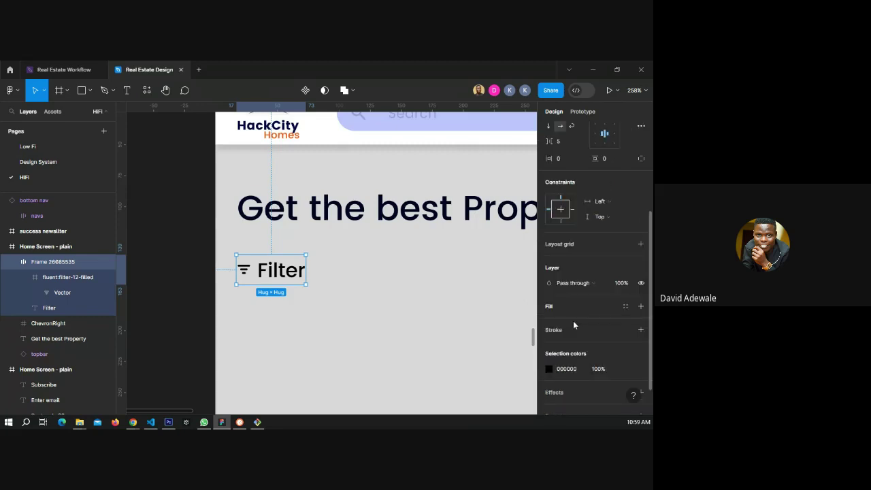
pyautogui.click(618, 369)
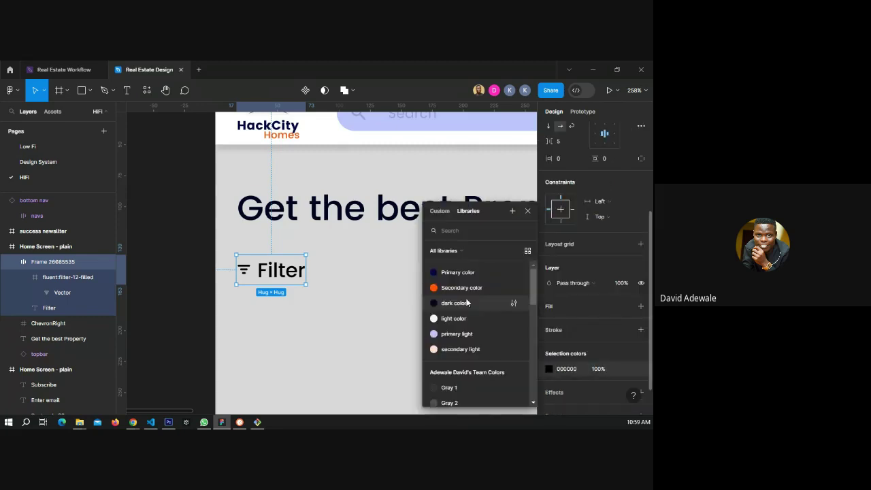
pyautogui.click(179, 281)
pyautogui.click(162, 270)
# Move the orange chevron next to the Filter label.
pyautogui.scroll(-3, 161, 269)
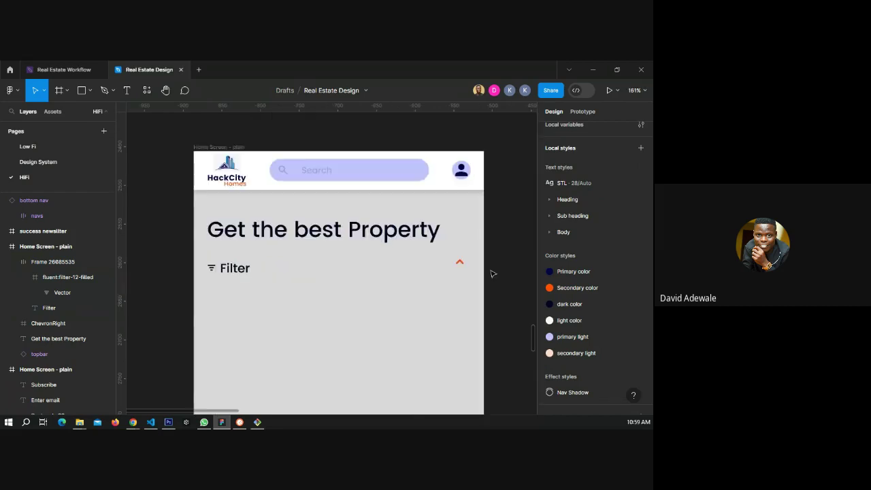
pyautogui.click(460, 262)
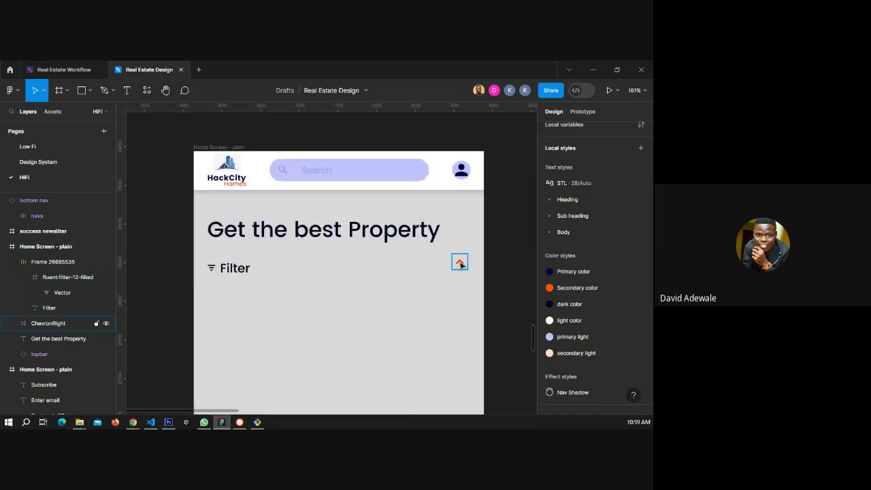
pyautogui.click(460, 264)
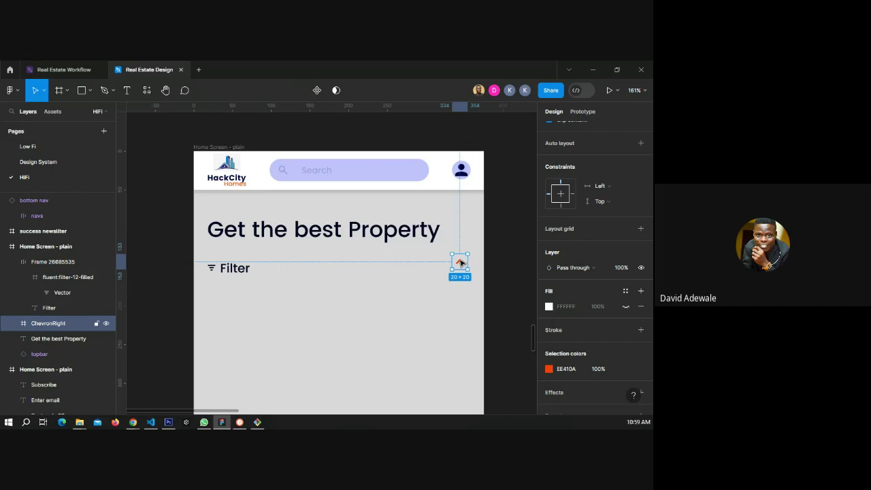
pyautogui.moveTo(460, 262); pyautogui.dragTo(267, 269)
# Set the chevron's rotation to 180° so it points downward.
pyautogui.scroll(1, 210, 266)
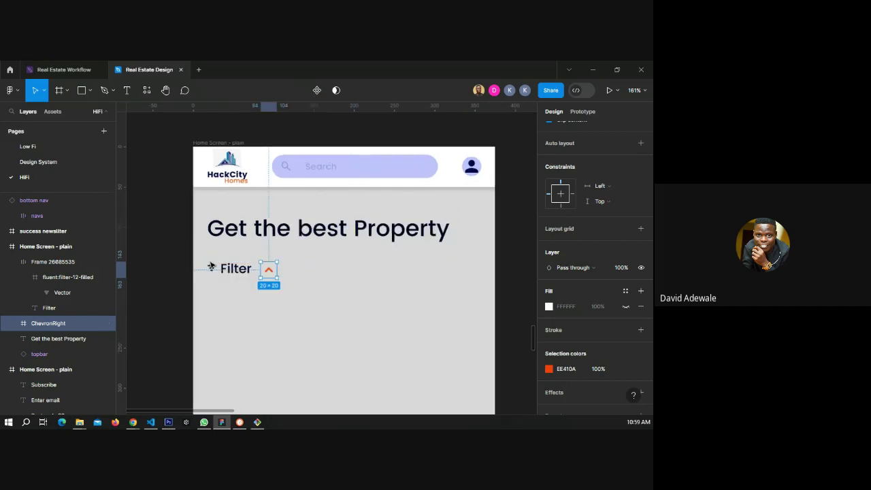
pyautogui.scroll(2, 210, 266)
pyautogui.scroll(-3, 157, 282)
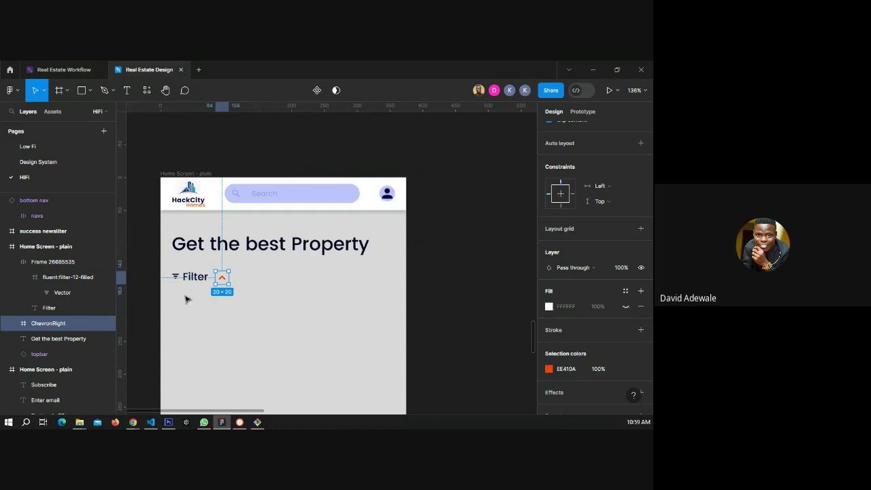
pyautogui.scroll(3, 158, 281)
pyautogui.scroll(3, 159, 282)
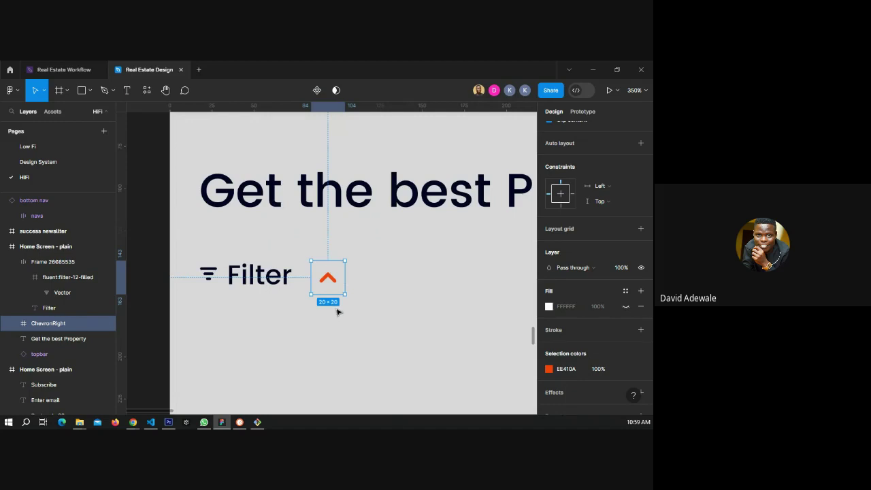
pyautogui.scroll(3, 582, 318)
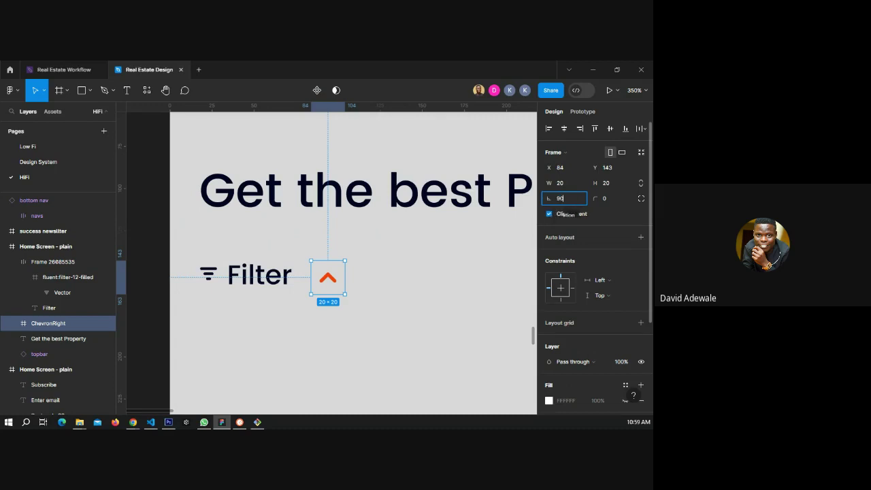
pyautogui.press('Return')
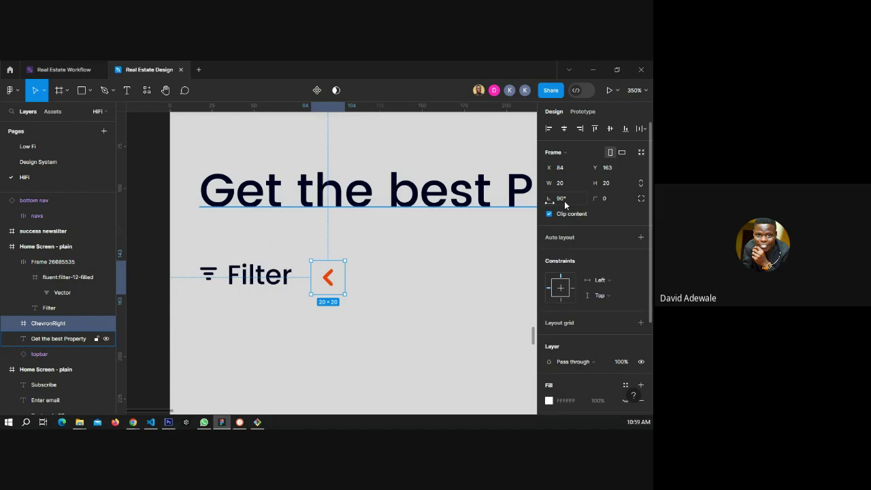
pyautogui.click(564, 201)
pyautogui.write('180')
pyautogui.press('Return')
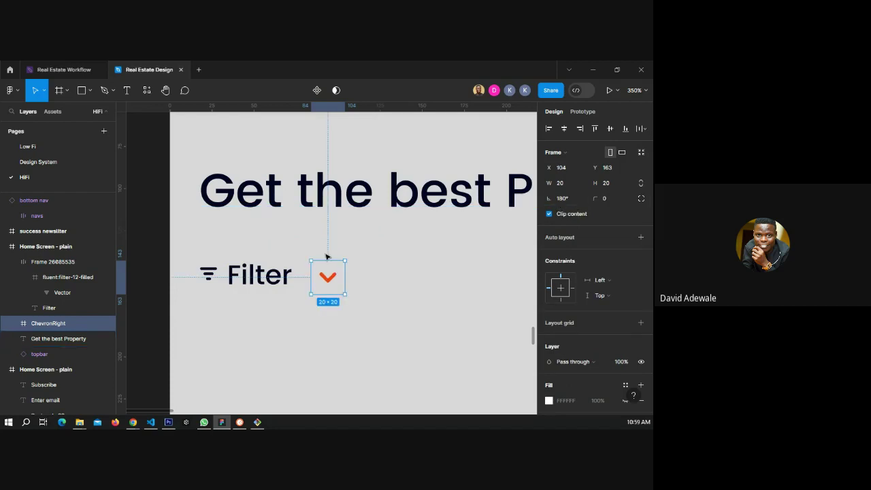
# Nudge the chevron tight against the Filter text.
pyautogui.click(149, 263)
pyautogui.scroll(-3, 262, 280)
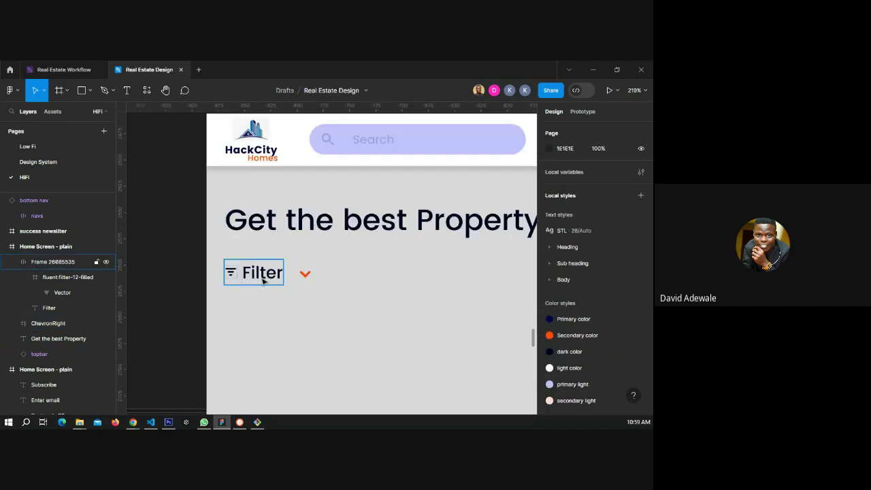
pyautogui.click(306, 275)
pyautogui.moveTo(308, 277); pyautogui.dragTo(302, 276)
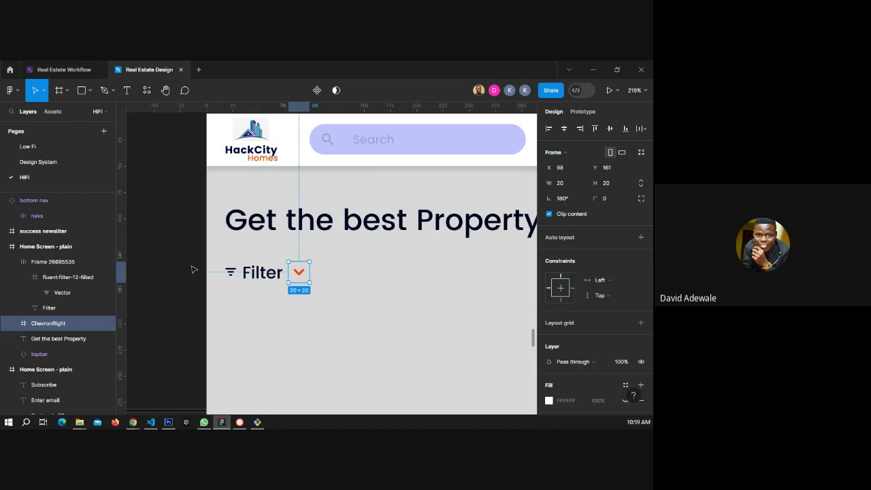
pyautogui.click(193, 270)
pyautogui.scroll(-5, 192, 270)
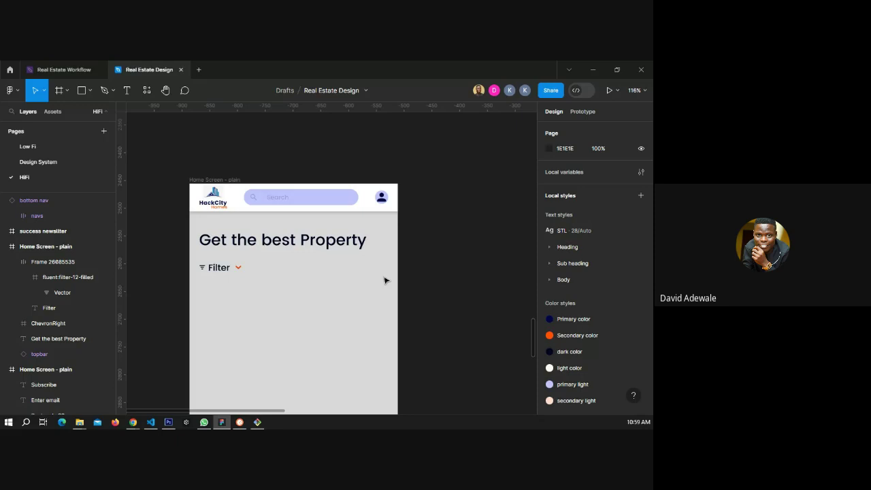
pyautogui.click(238, 267)
pyautogui.scroll(5, 204, 270)
pyautogui.scroll(3, 212, 264)
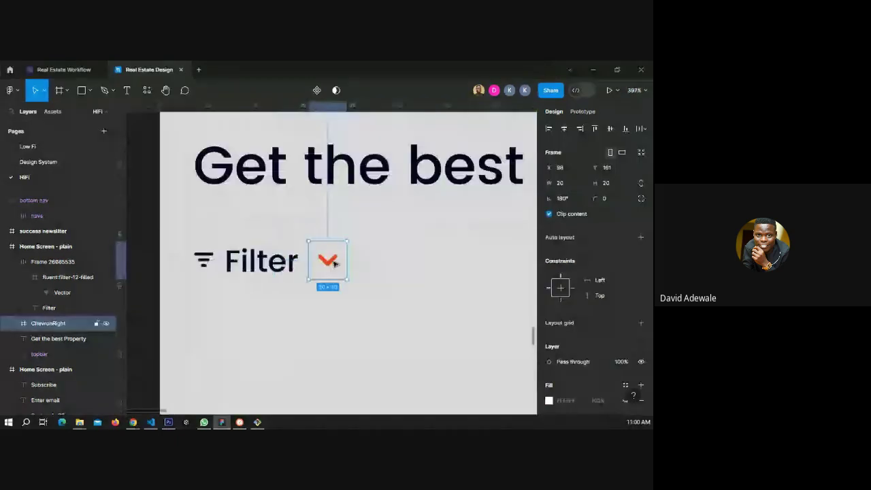
pyautogui.moveTo(334, 264); pyautogui.dragTo(292, 265)
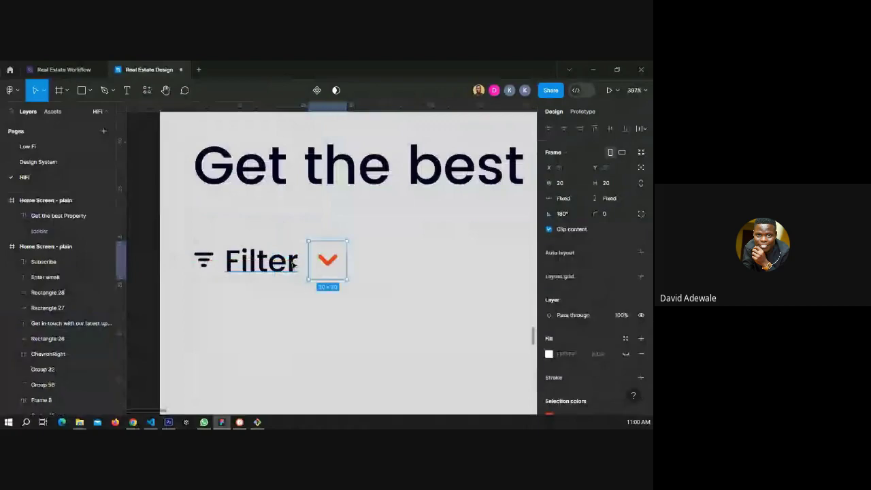
# Select the chevron inside the Filter frame and revert a trial height change to 16.
pyautogui.click(172, 253)
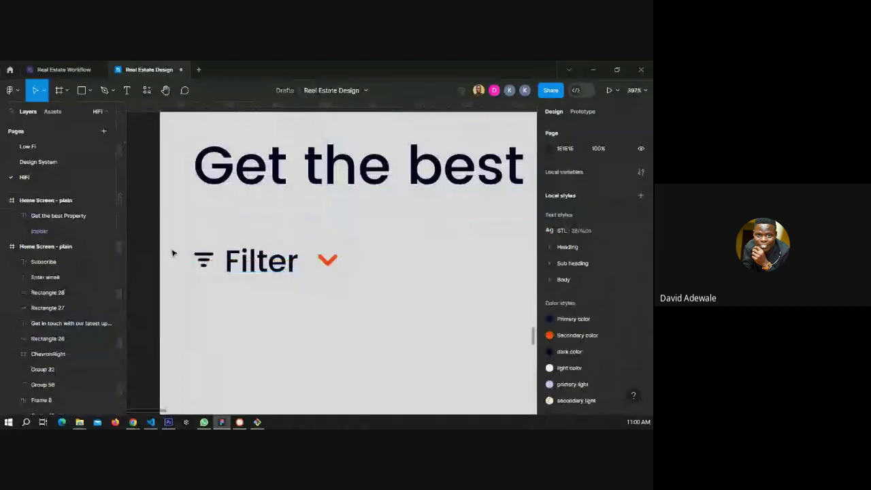
pyautogui.click(266, 271)
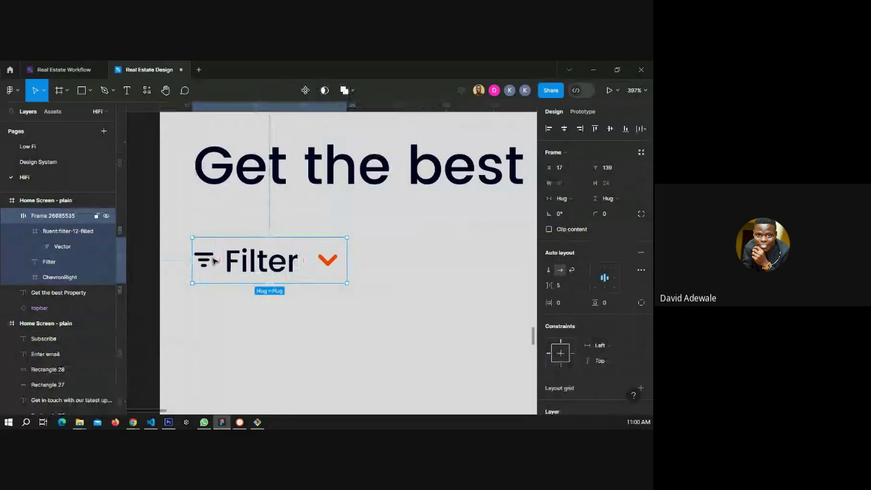
pyautogui.doubleClick(269, 270)
pyautogui.click(327, 265)
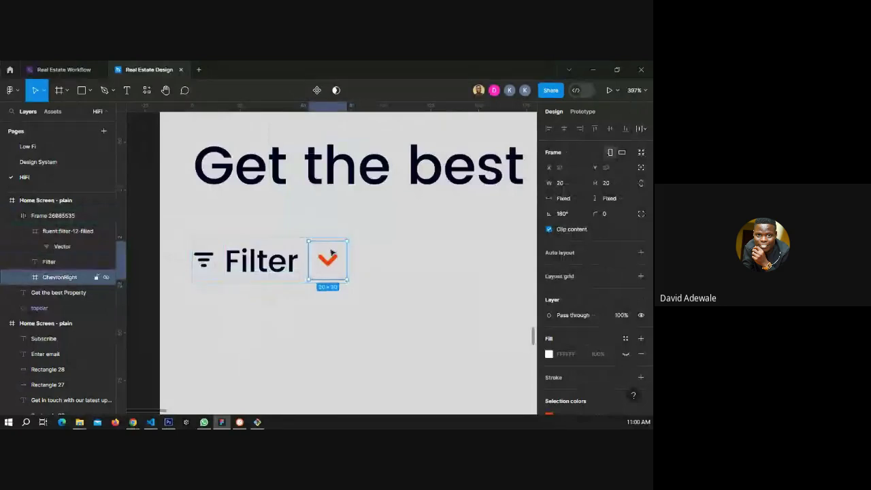
pyautogui.moveTo(331, 240); pyautogui.dragTo(330, 249)
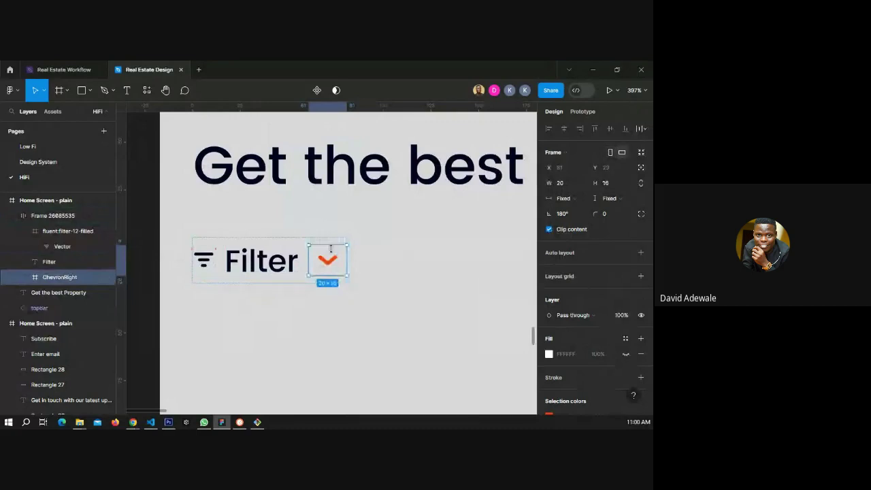
pyautogui.hotkey('ctrl', 'z')
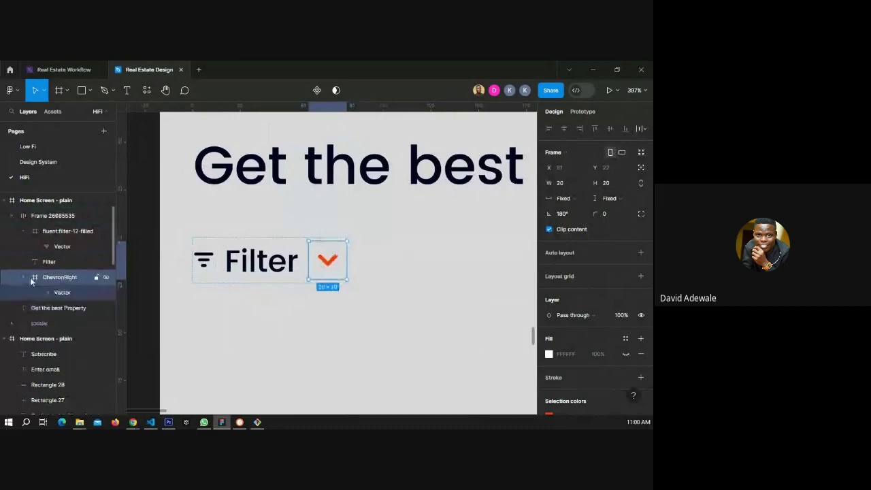
# Ungroup the chevron, then undo back to its 20×20 ChevronRight frame.
pyautogui.rightClick(58, 286)
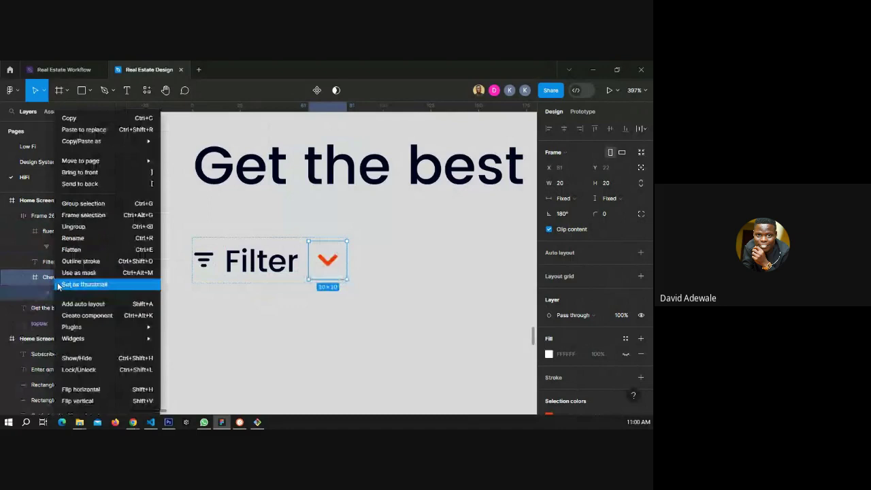
pyautogui.hotkey('ctrl', 'BackSpace')
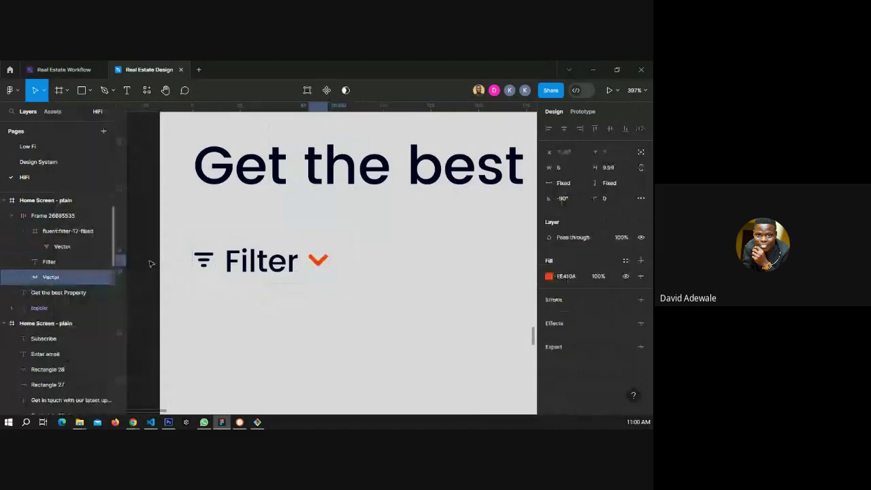
pyautogui.click(150, 258)
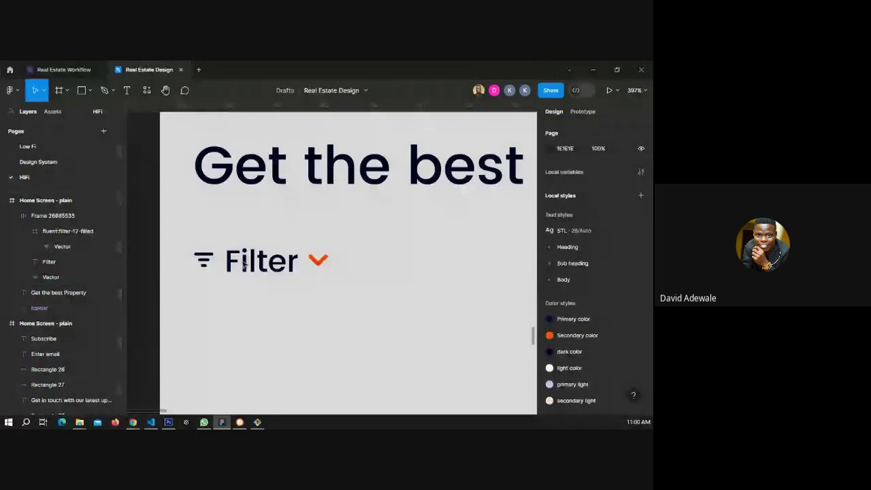
pyautogui.hotkey('ctrl', 'z')
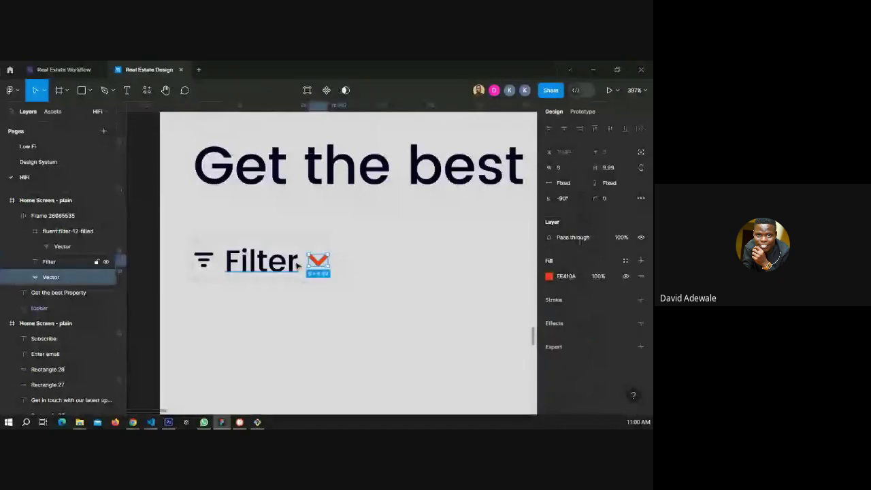
pyautogui.hotkey('ctrl', 'z')
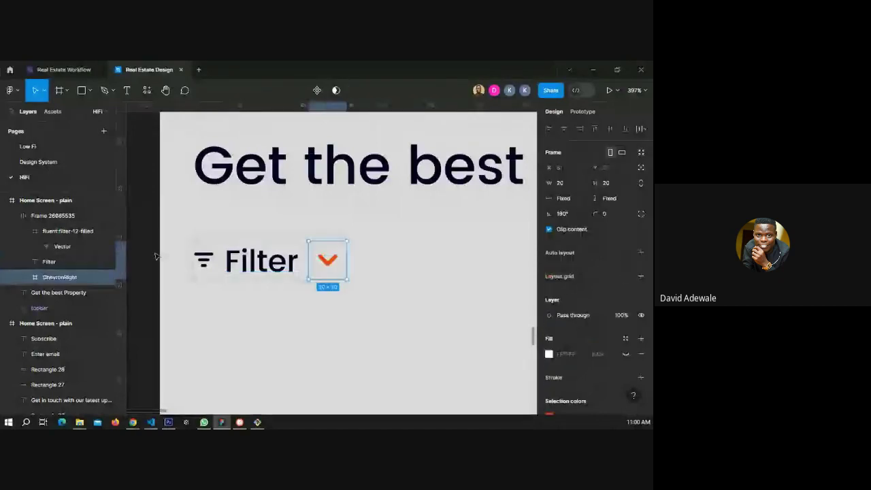
pyautogui.click(155, 256)
# Zoom out and pan to view the whole Home Screen frame.
pyautogui.scroll(-4, 199, 262)
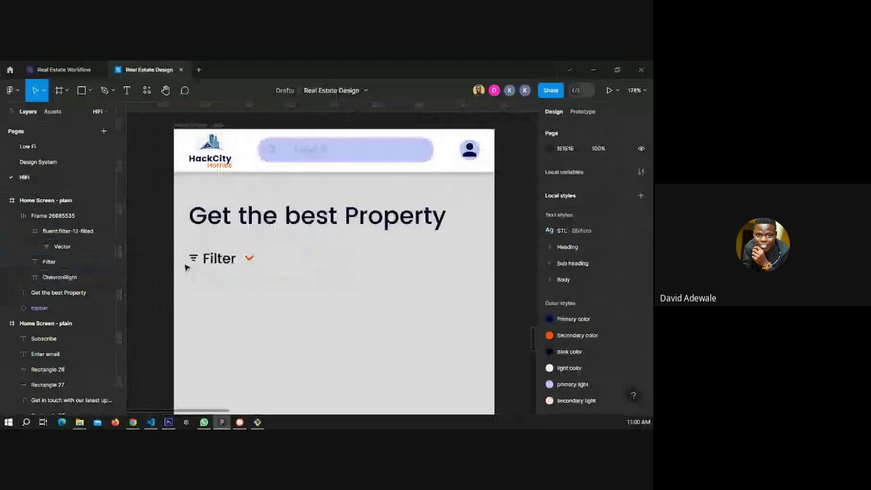
pyautogui.scroll(-3, 310, 253)
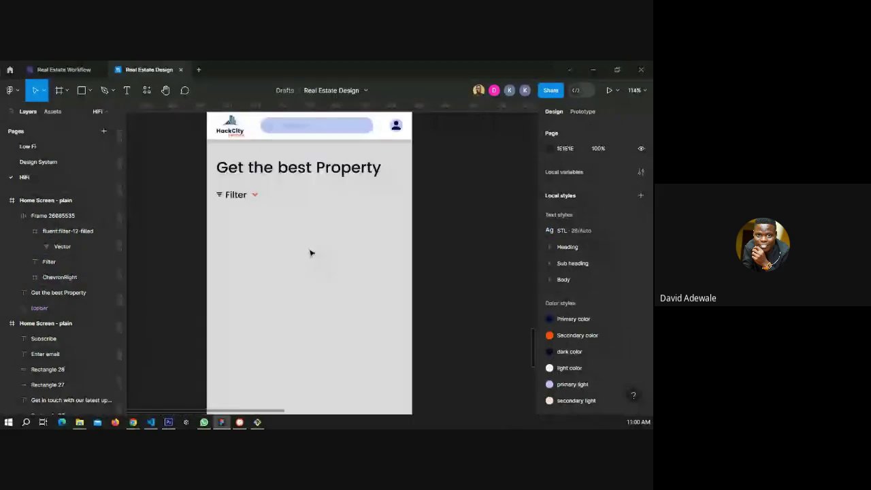
pyautogui.scroll(-2, 310, 253)
pyautogui.moveTo(388, 241); pyautogui.dragTo(343, 271)
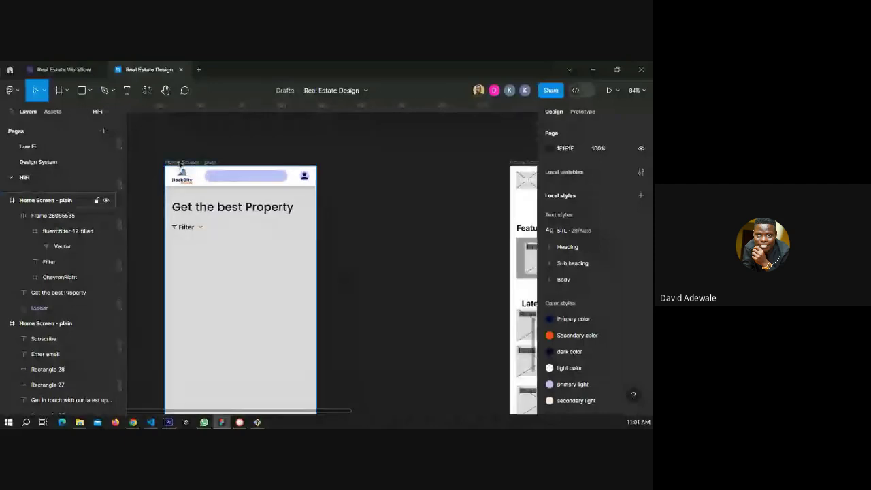
# Set the Home Screen frame's fill to FFF.
pyautogui.click(180, 164)
pyautogui.click(569, 340)
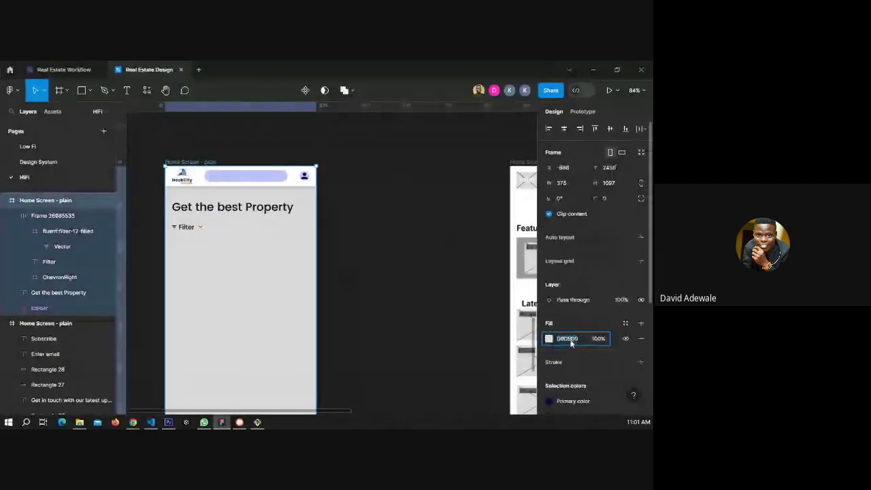
pyautogui.write('fff')
pyautogui.press('Return')
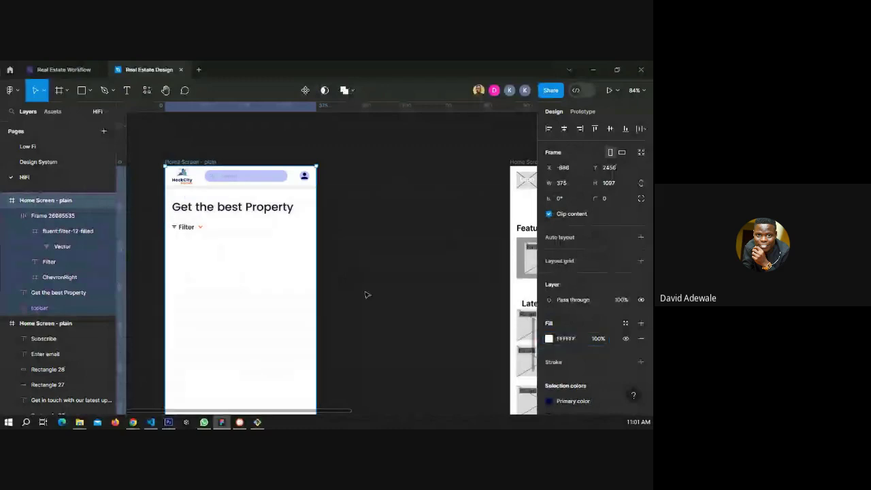
pyautogui.click(366, 294)
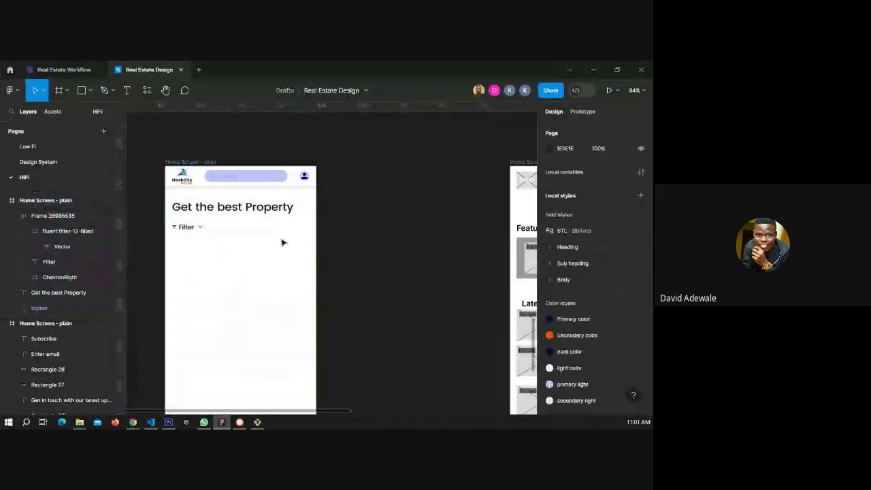
# Duplicate the Home Screen frame with Ctrl+D and give the copy an FFF fill.
pyautogui.scroll(1, 172, 177)
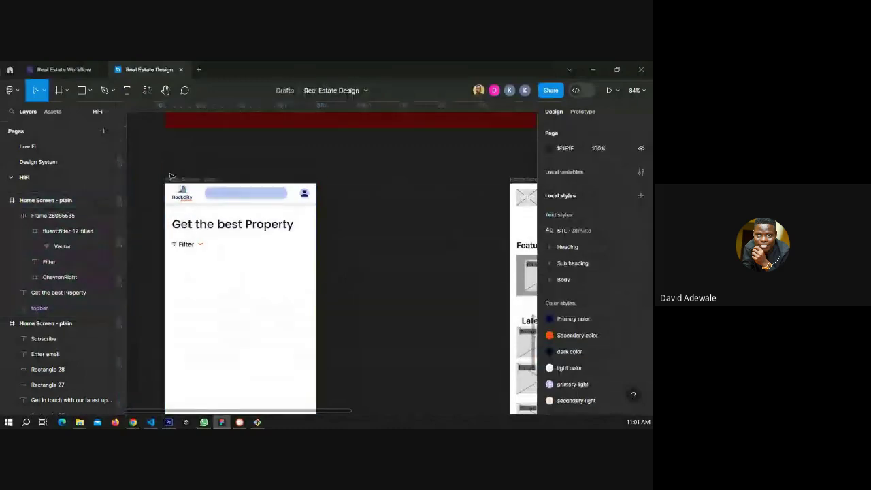
pyautogui.click(183, 179)
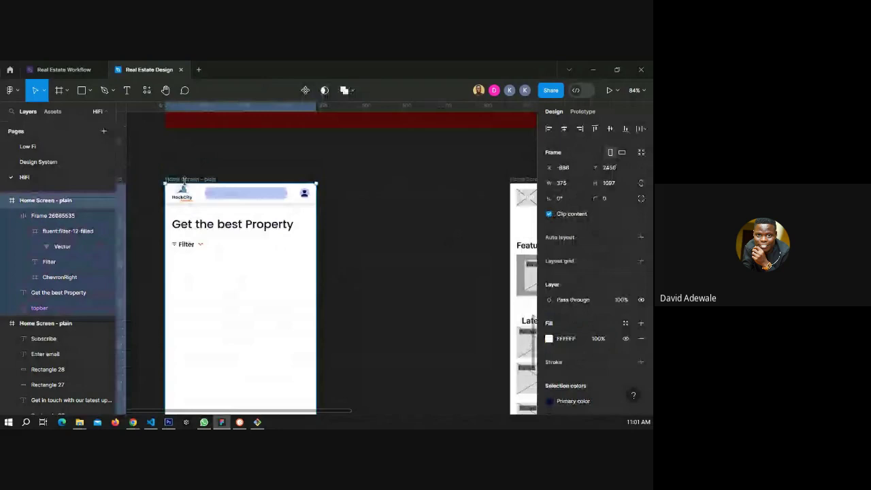
pyautogui.hotkey('ctrl', 'd')
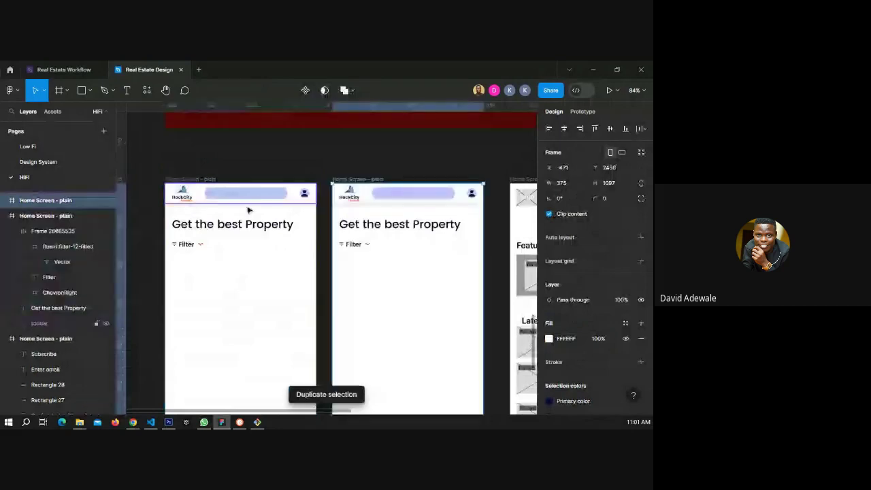
pyautogui.hotkey('ctrl', 'z')
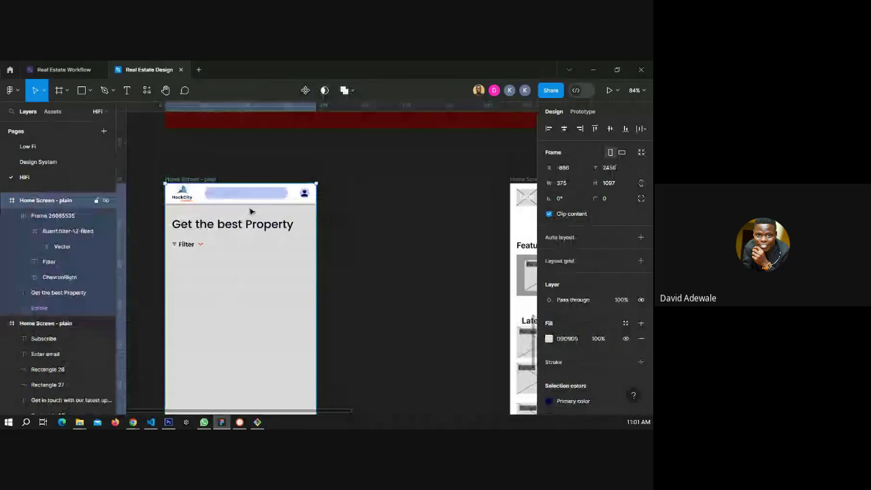
pyautogui.hotkey('ctrl', 'd')
pyautogui.click(558, 339)
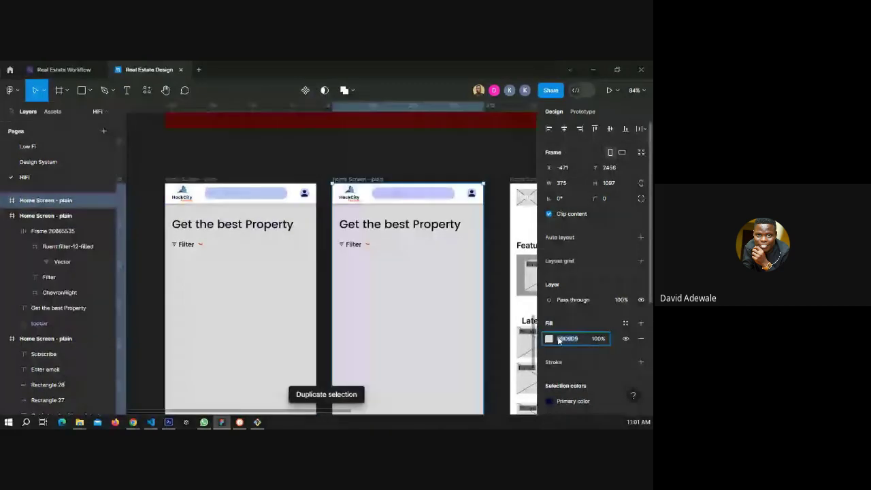
pyautogui.write('Fff')
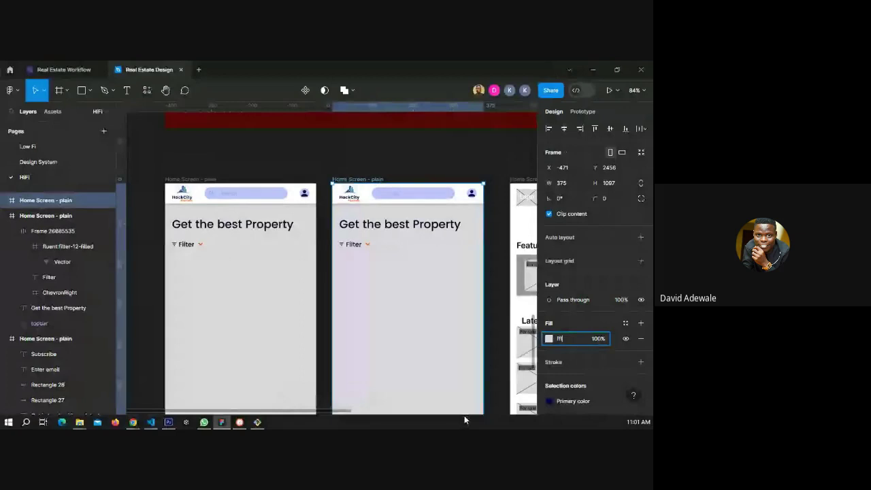
pyautogui.press('Return')
pyautogui.press('Escape')
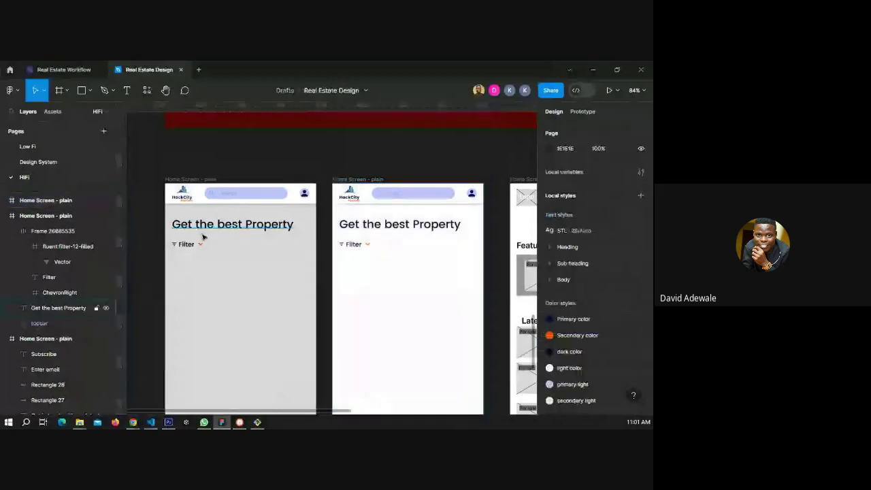
# Move the white copy left so it sits beside the original.
pyautogui.scroll(2, 178, 264)
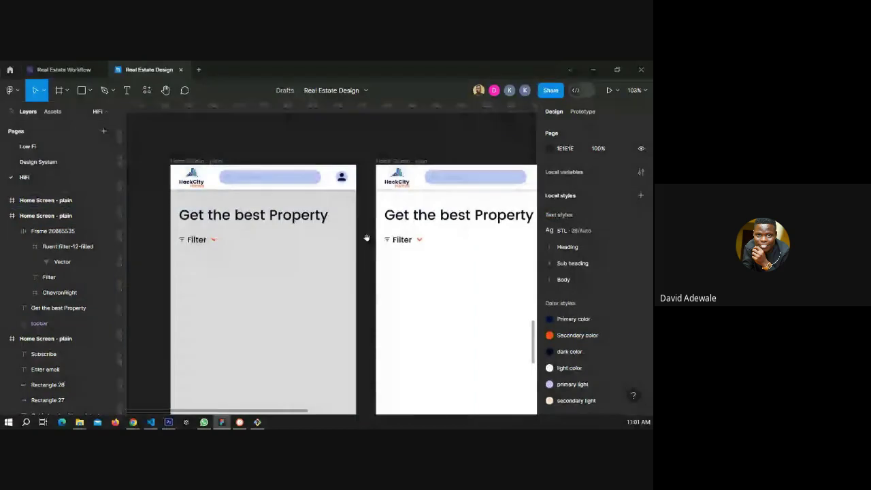
pyautogui.moveTo(366, 237); pyautogui.dragTo(333, 204)
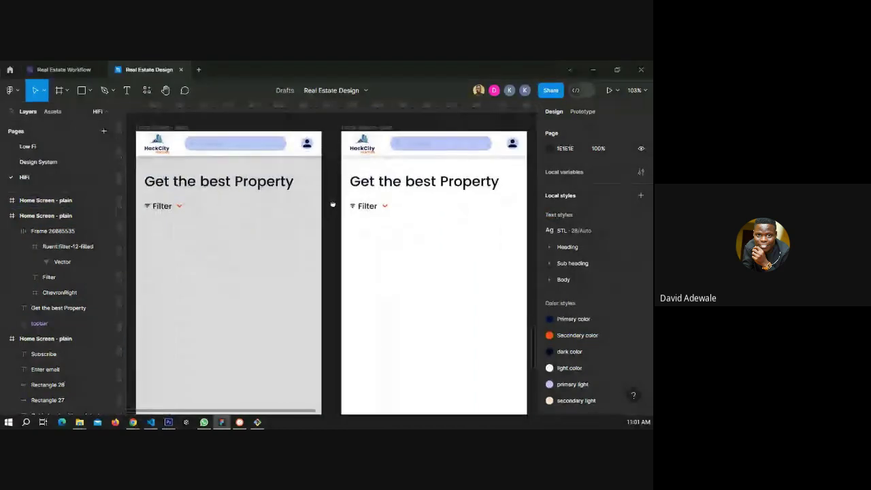
pyautogui.moveTo(361, 123); pyautogui.dragTo(346, 129)
pyautogui.press('Escape')
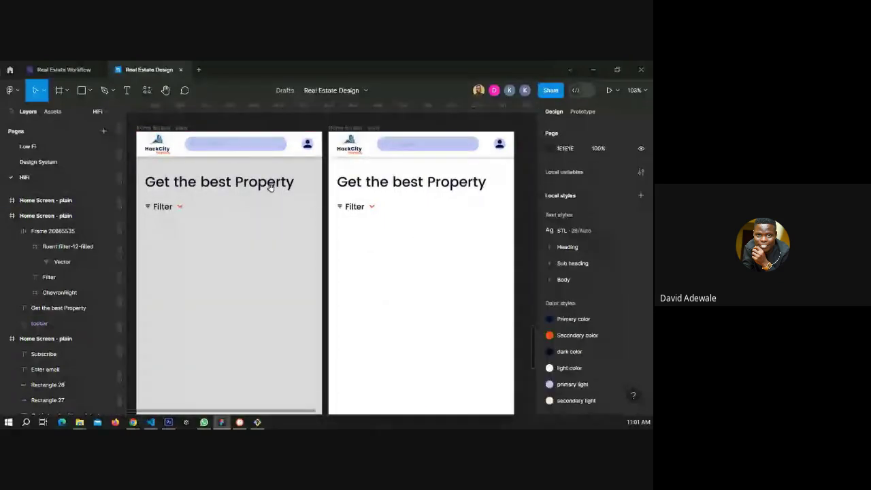
pyautogui.moveTo(269, 186); pyautogui.dragTo(285, 186)
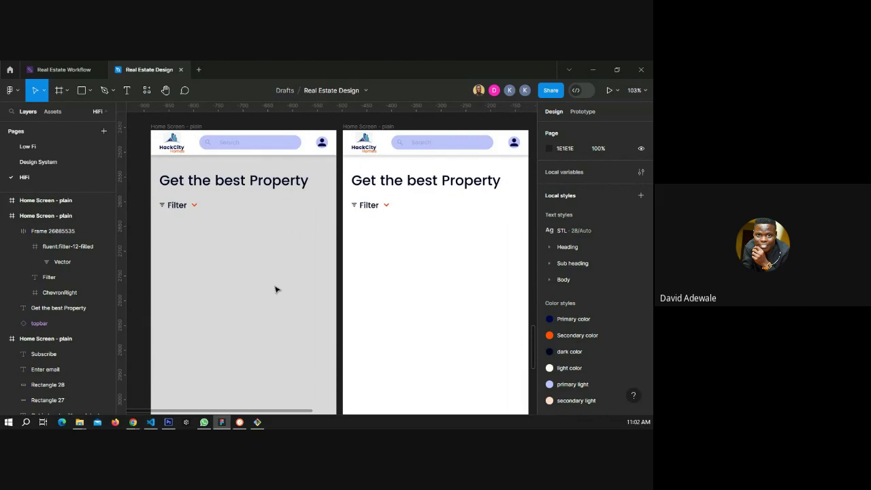
pyautogui.scroll(-4, 188, 247)
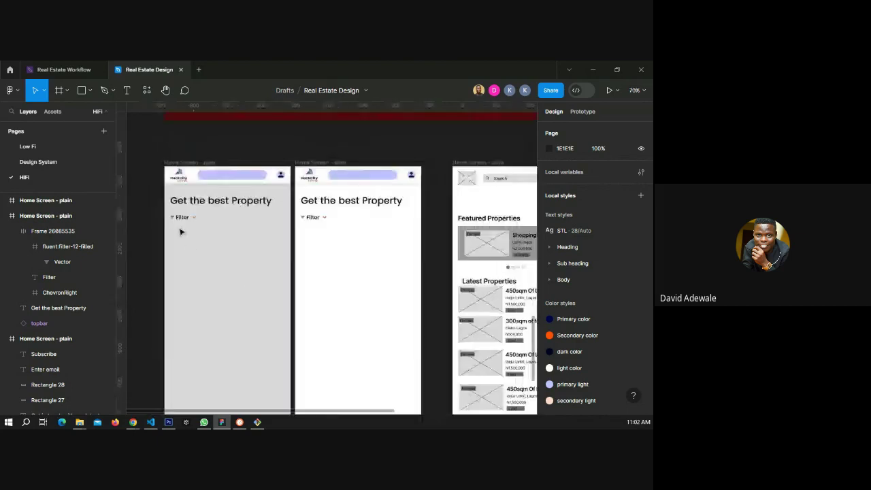
pyautogui.click(180, 232)
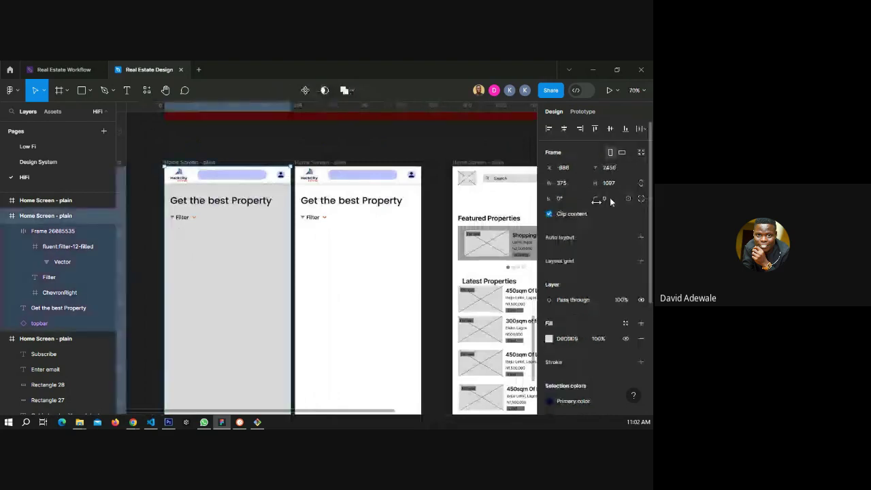
pyautogui.click(605, 198)
pyautogui.write('20')
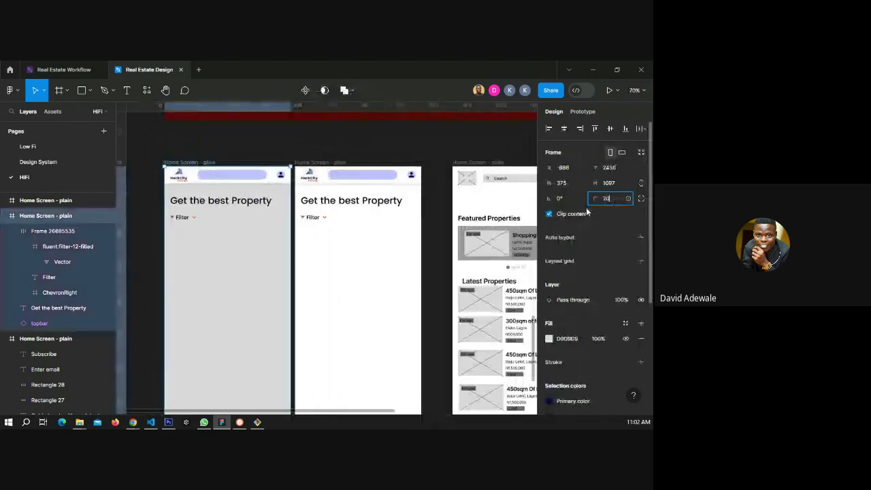
pyautogui.doubleClick(611, 199)
pyautogui.write('45')
pyautogui.press('Return')
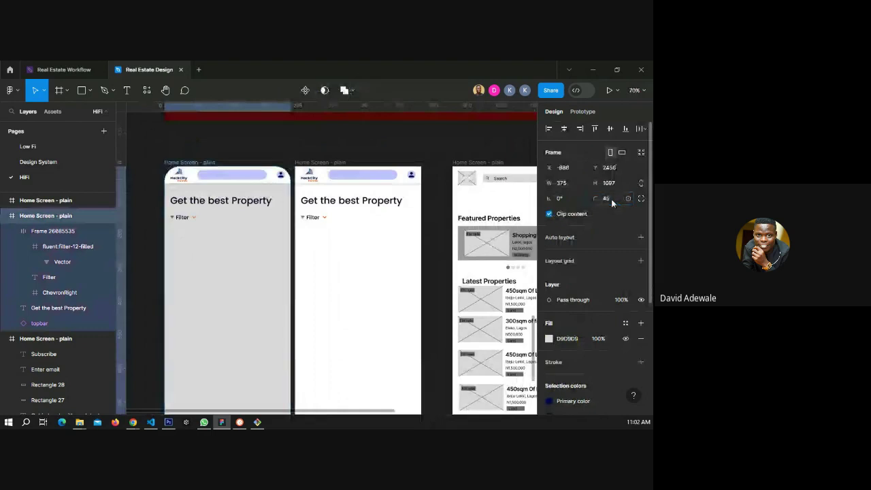
pyautogui.click(379, 160)
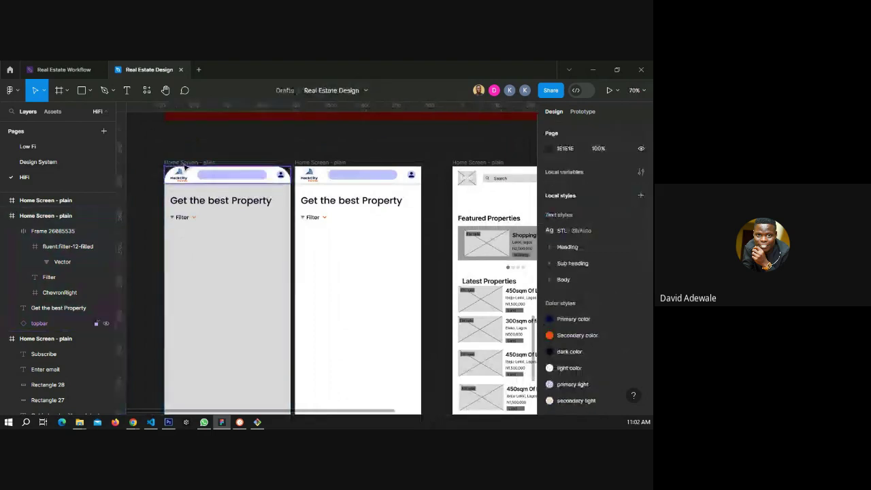
pyautogui.click(185, 165)
pyautogui.click(611, 199)
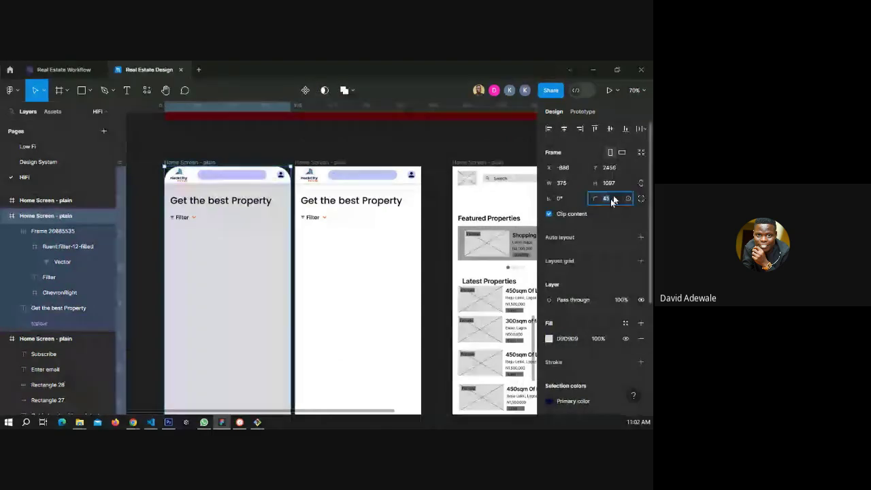
pyautogui.write('10')
pyautogui.press('Return')
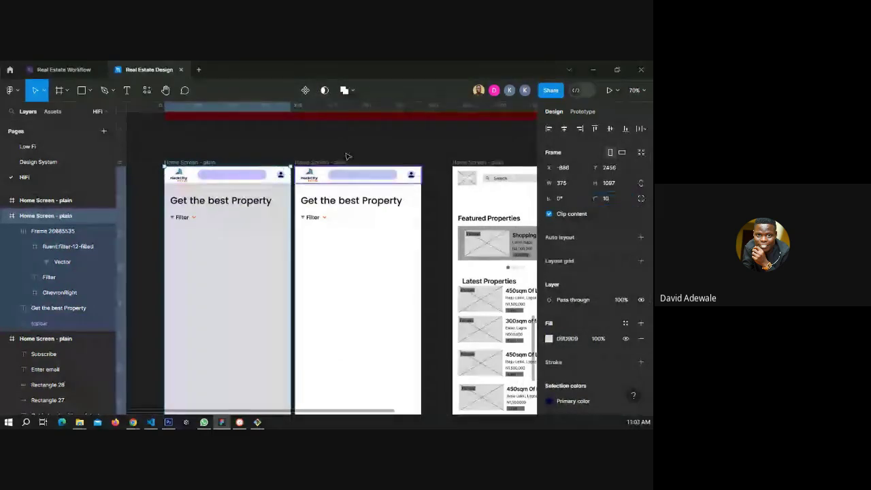
pyautogui.click(346, 156)
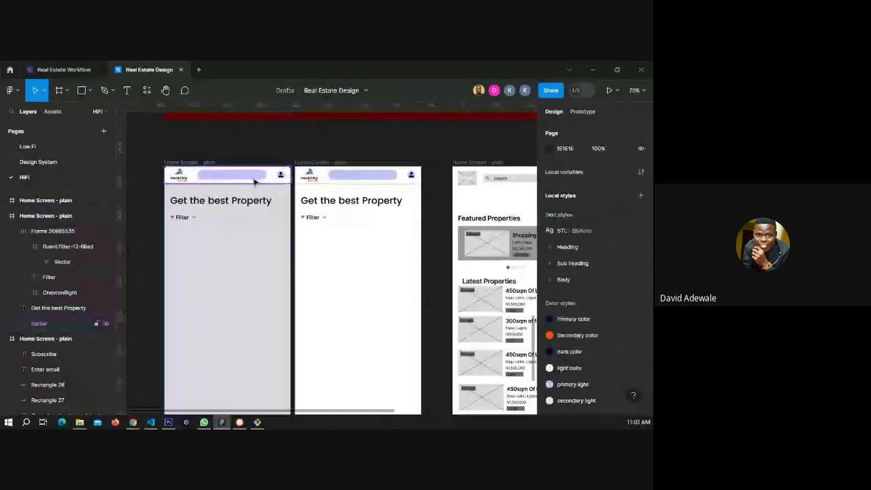
pyautogui.click(193, 170)
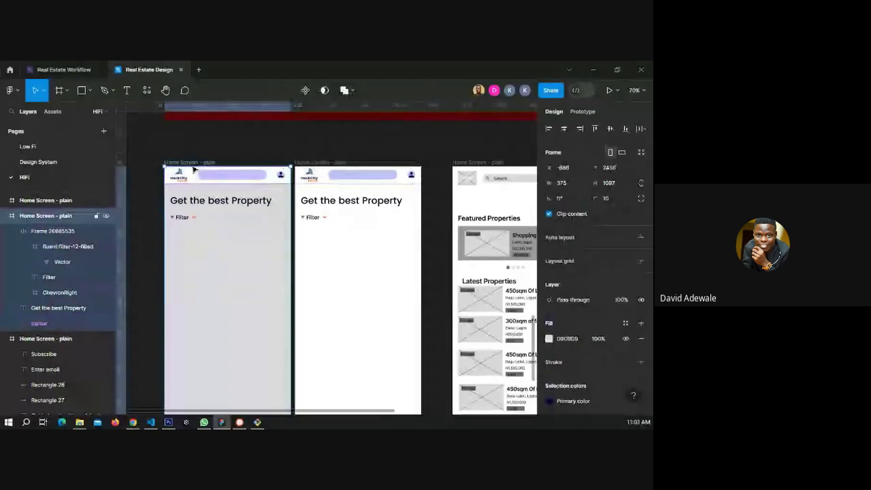
pyautogui.click(605, 199)
pyautogui.write('0')
pyautogui.press('Return')
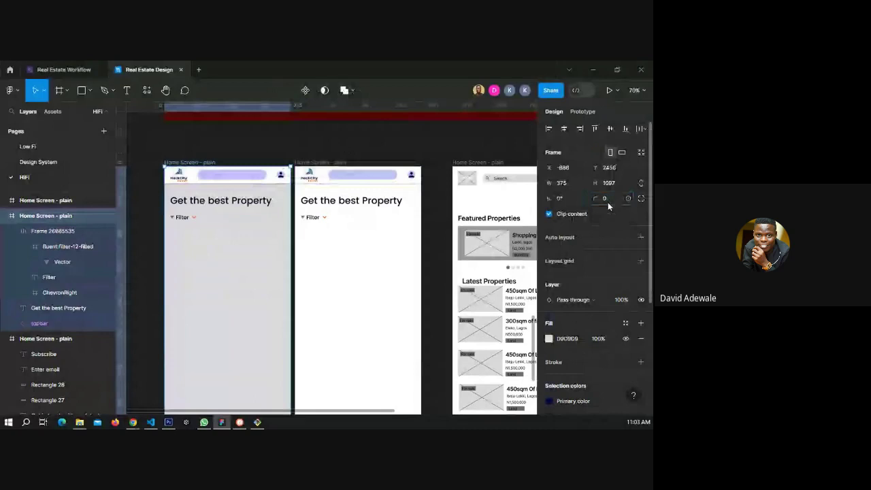
pyautogui.click(318, 159)
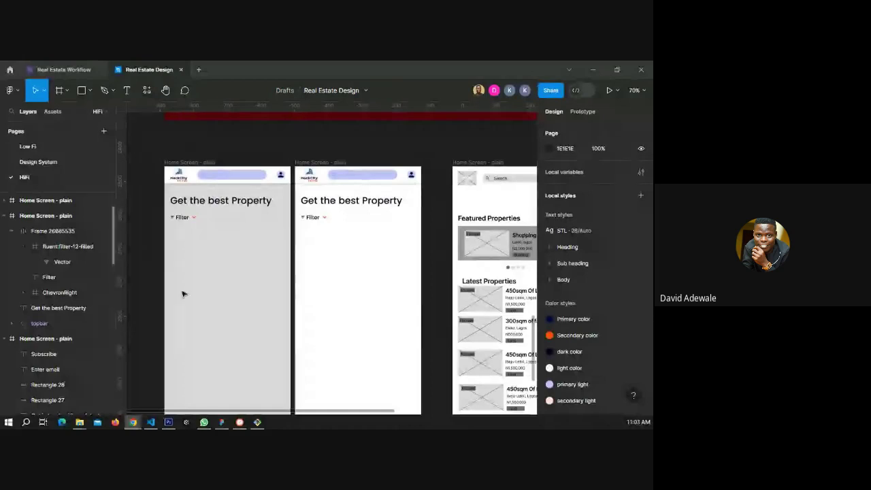
pyautogui.scroll(4, 203, 293)
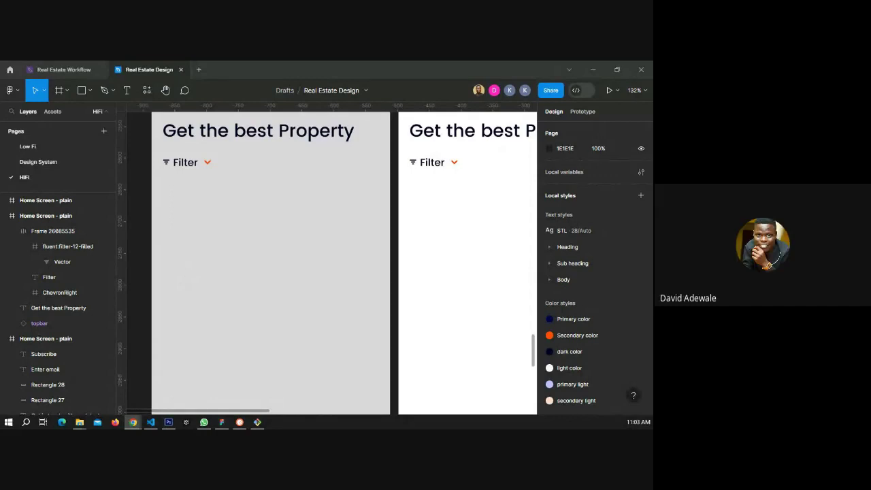
pyautogui.scroll(-4, 156, 255)
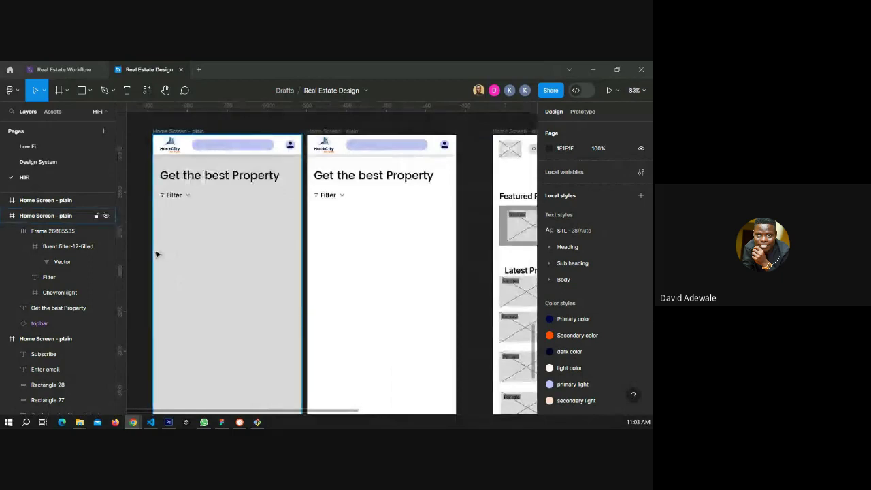
pyautogui.scroll(1, 156, 254)
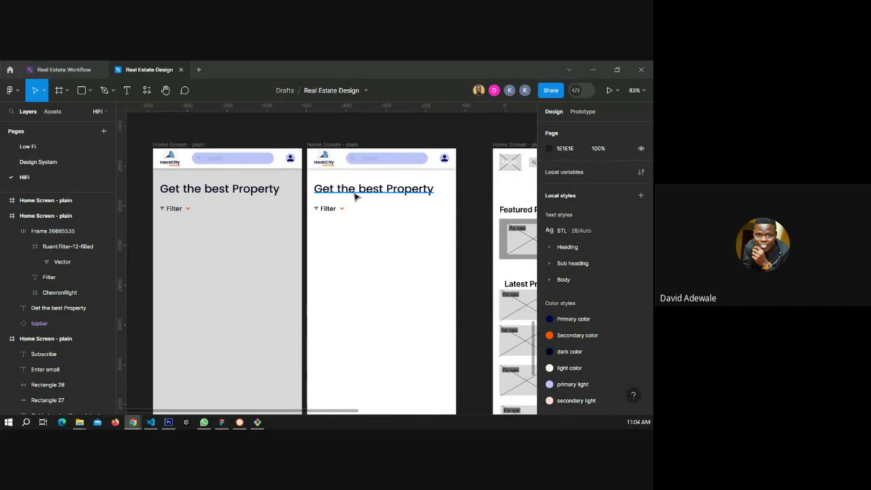
# Try white, then F5F5F5, as the left home screen's fill, and undo the change.
pyautogui.click(178, 144)
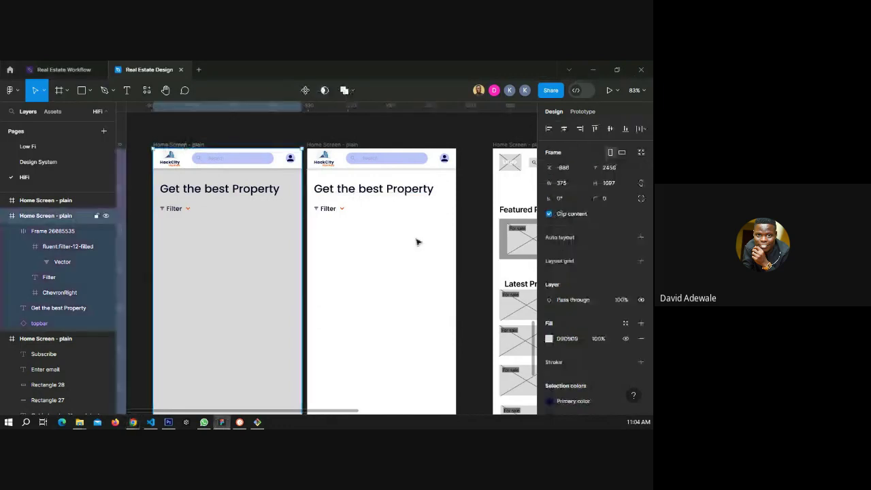
pyautogui.click(567, 338)
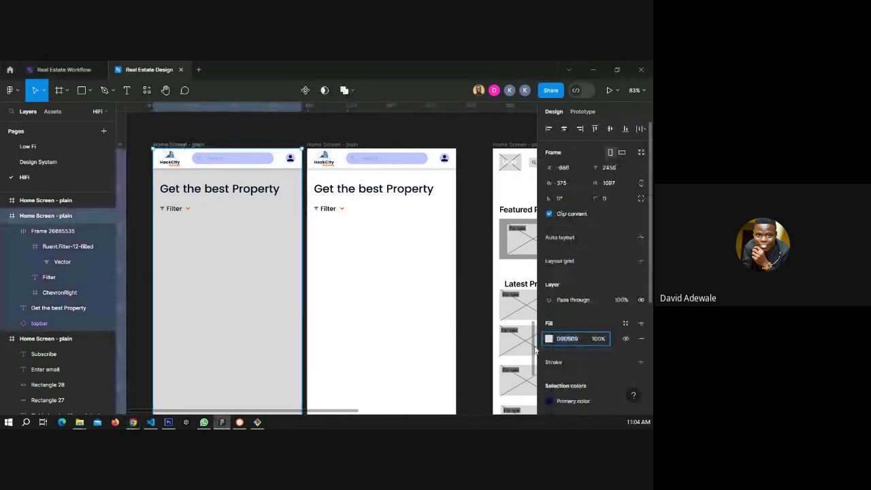
pyautogui.write('fff')
pyautogui.press('Return')
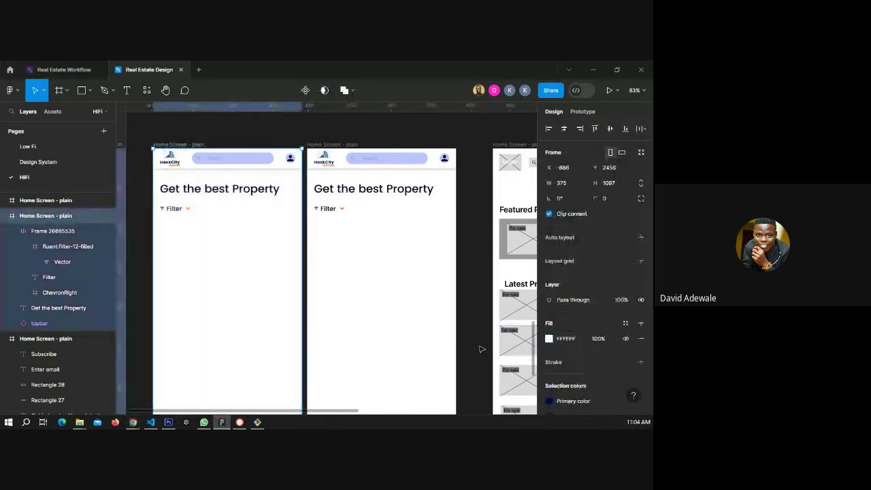
pyautogui.click(570, 344)
pyautogui.write('f5f5f5')
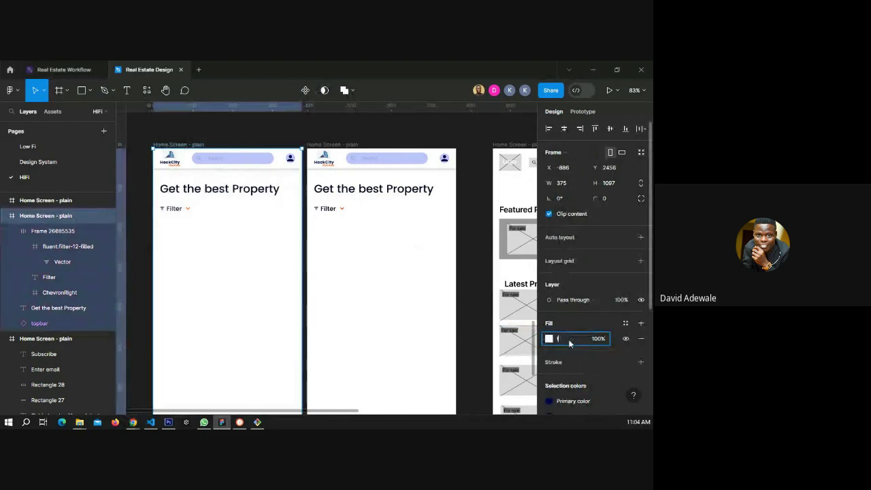
pyautogui.press('Return')
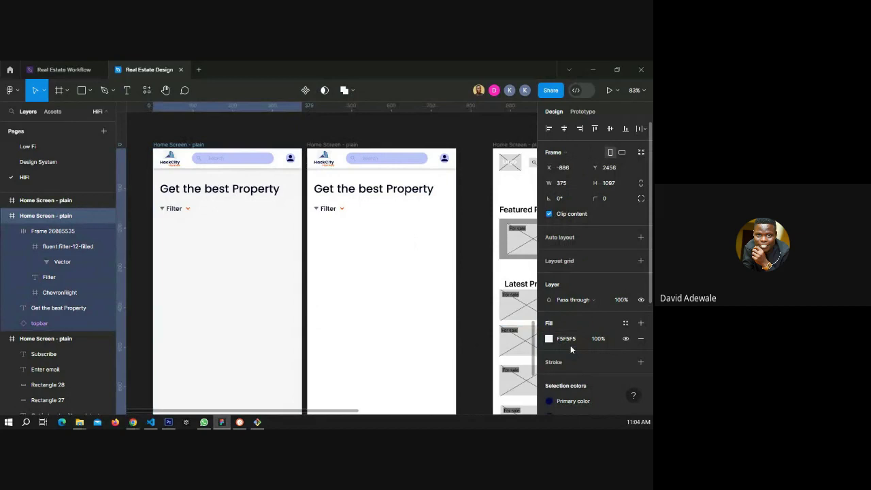
pyautogui.scroll(5, 172, 265)
pyautogui.scroll(-5, 172, 264)
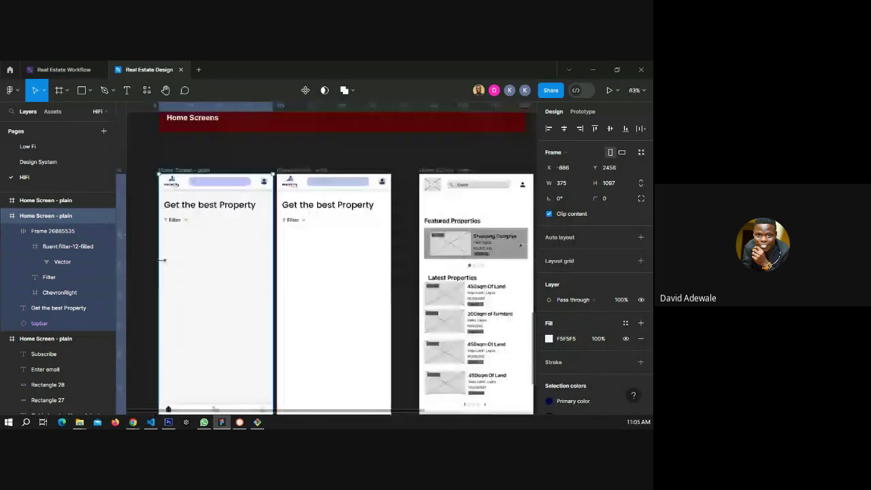
pyautogui.hotkey('ctrl', 'z')
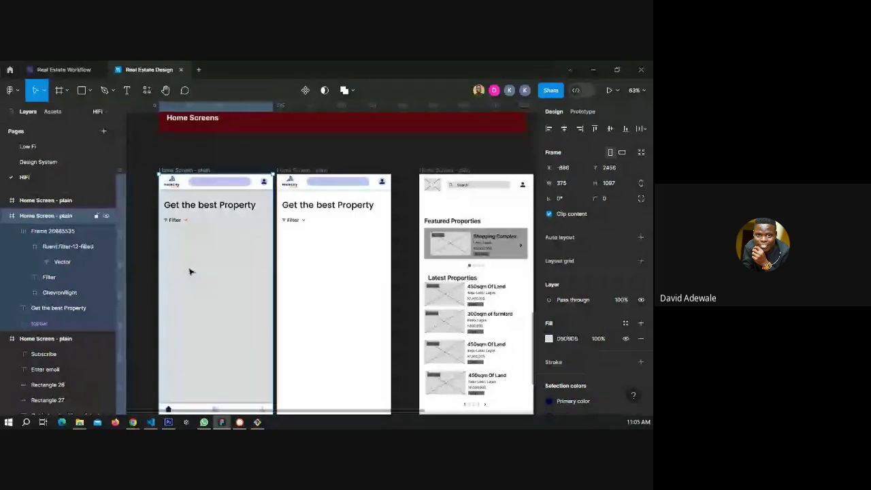
# Set the second plain home screen's fill to F5F5F5.
pyautogui.click(300, 247)
pyautogui.click(566, 339)
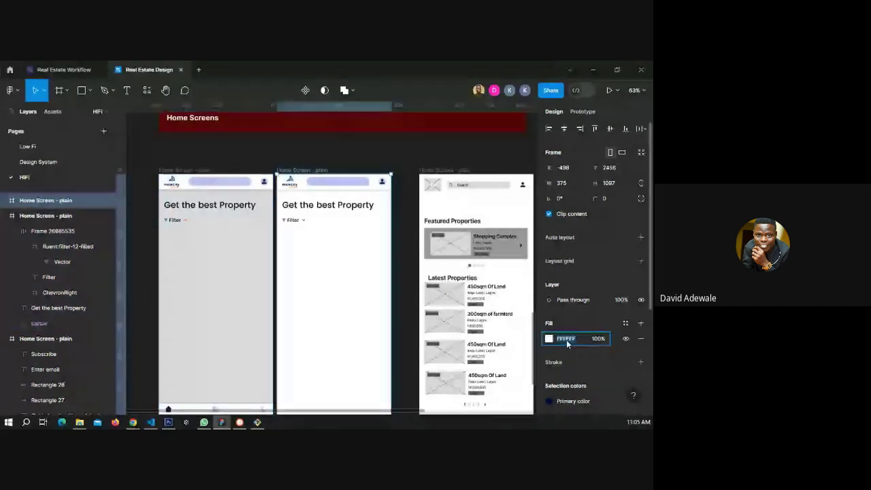
pyautogui.write('f5f')
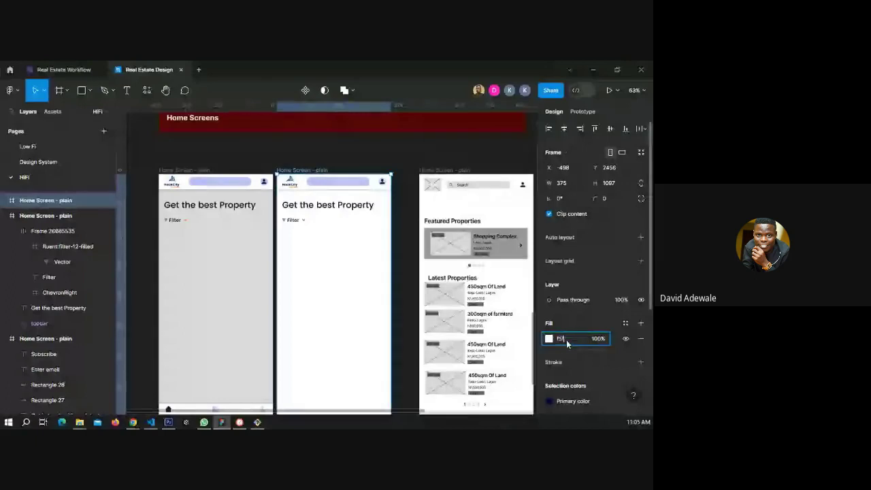
pyautogui.write('5f5')
pyautogui.press('Return')
pyautogui.scroll(5, 196, 268)
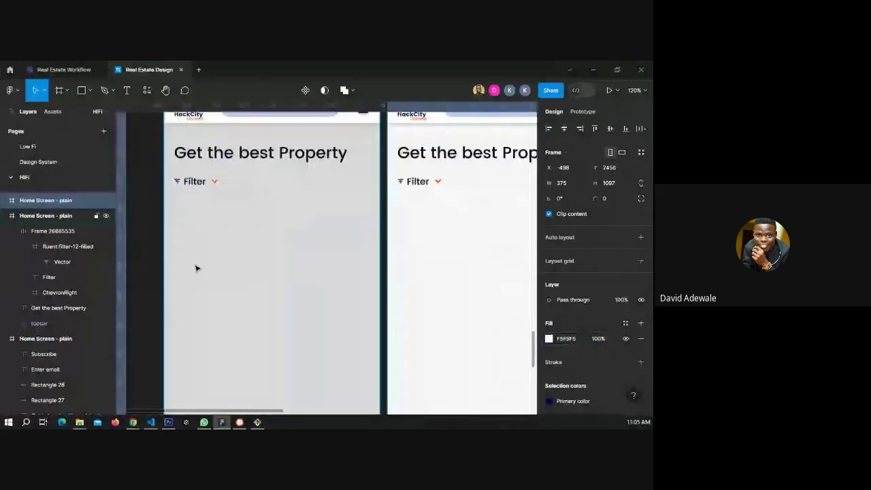
pyautogui.scroll(-1, 204, 270)
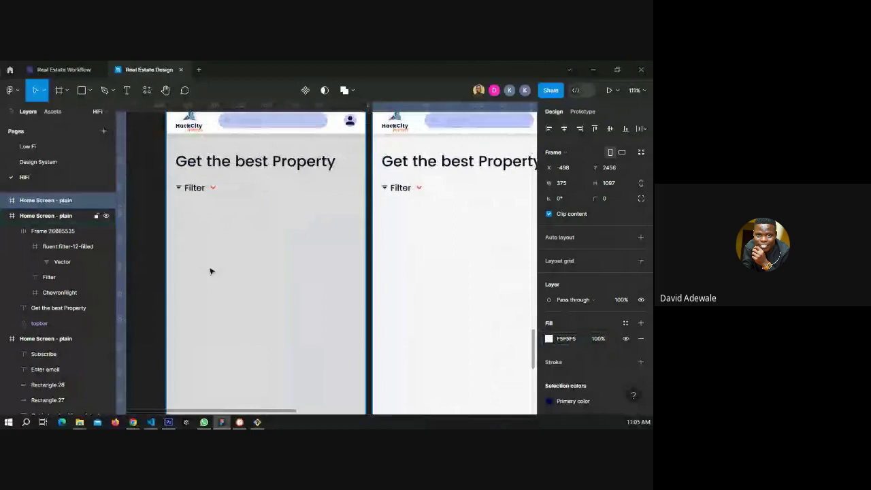
pyautogui.scroll(-1, 208, 273)
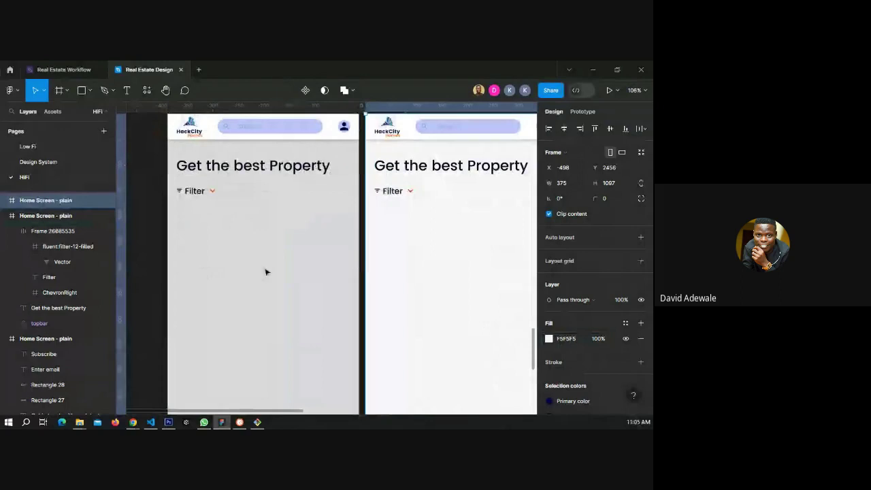
pyautogui.scroll(2, 193, 151)
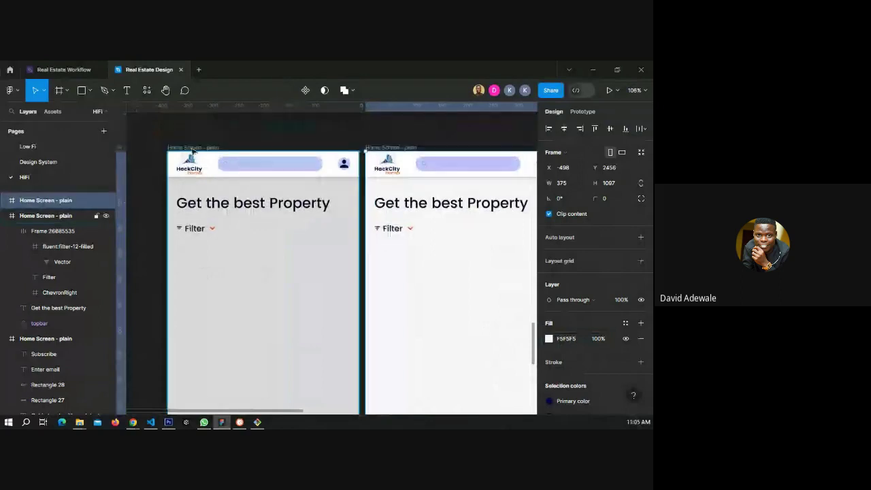
# Give the left home screen an F5F5F5 fill and delete the duplicate beside it.
pyautogui.click(193, 150)
pyautogui.click(566, 338)
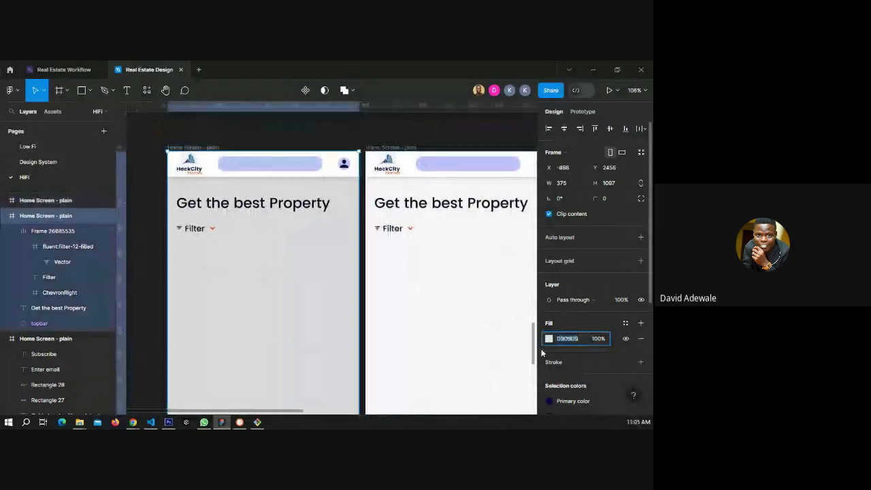
pyautogui.write('f5f5f5')
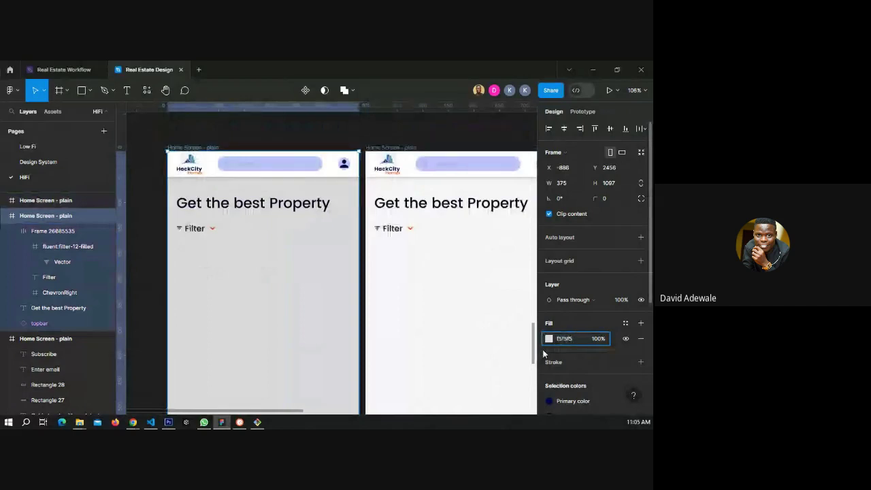
pyautogui.press('Return')
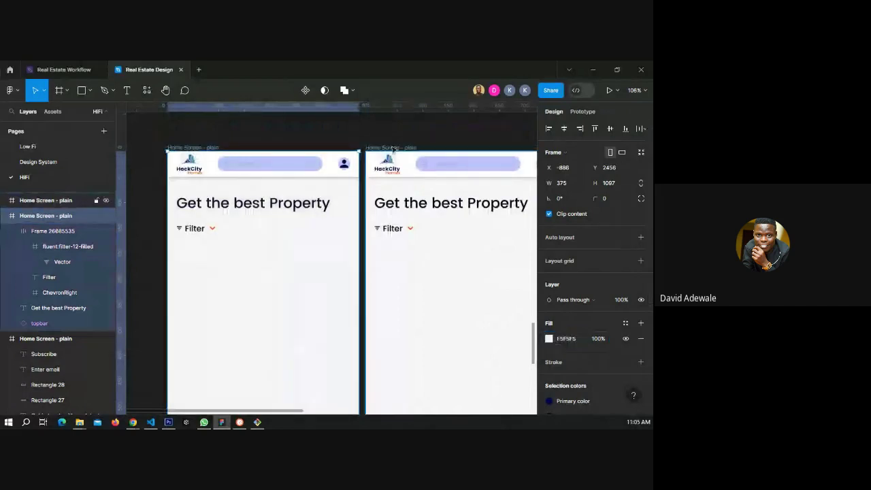
pyautogui.click(392, 148)
pyautogui.press('Delete')
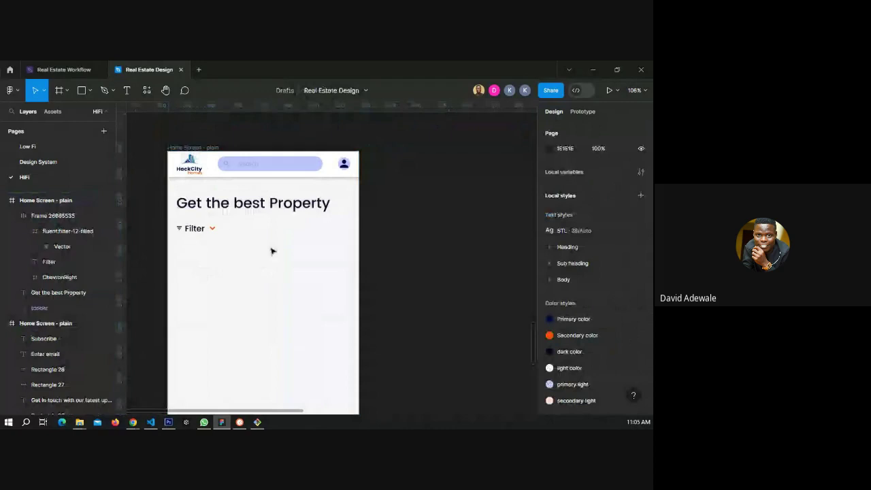
# Move the wireframe's Featured Properties heading below the Filter row on the plain home screen.
pyautogui.scroll(3, 226, 223)
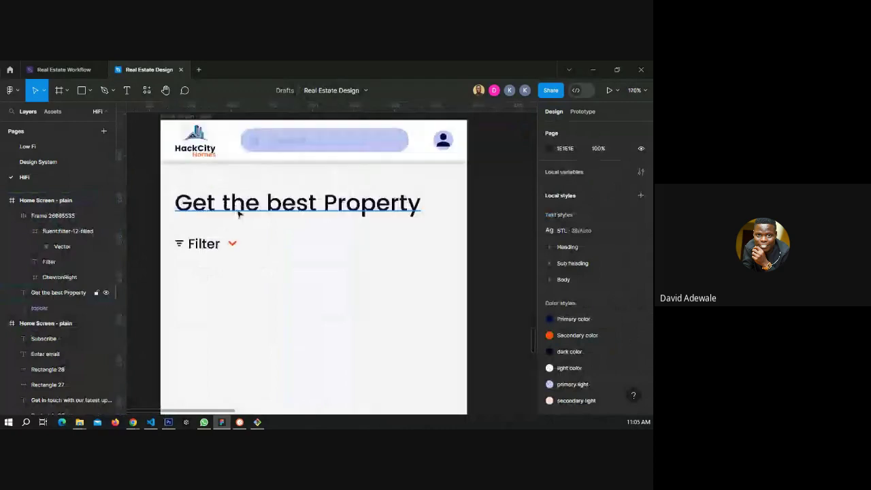
pyautogui.click(202, 246)
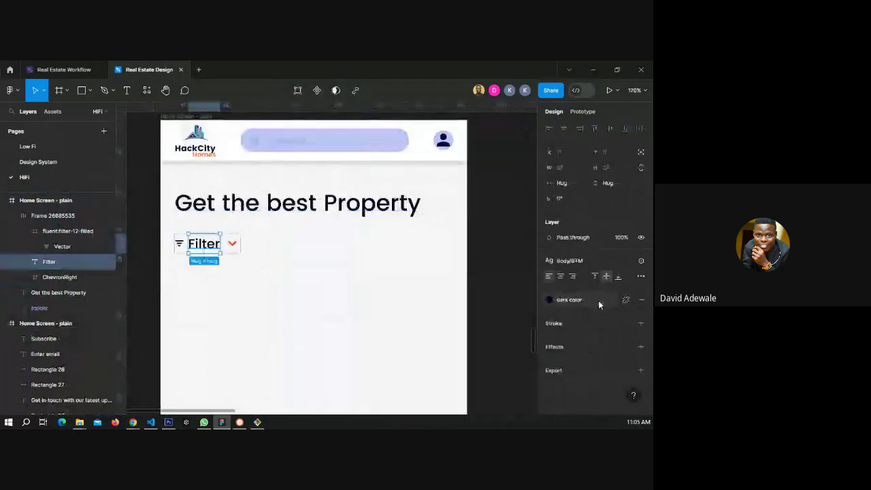
pyautogui.click(233, 245)
pyautogui.click(162, 223)
pyautogui.scroll(-2, 162, 223)
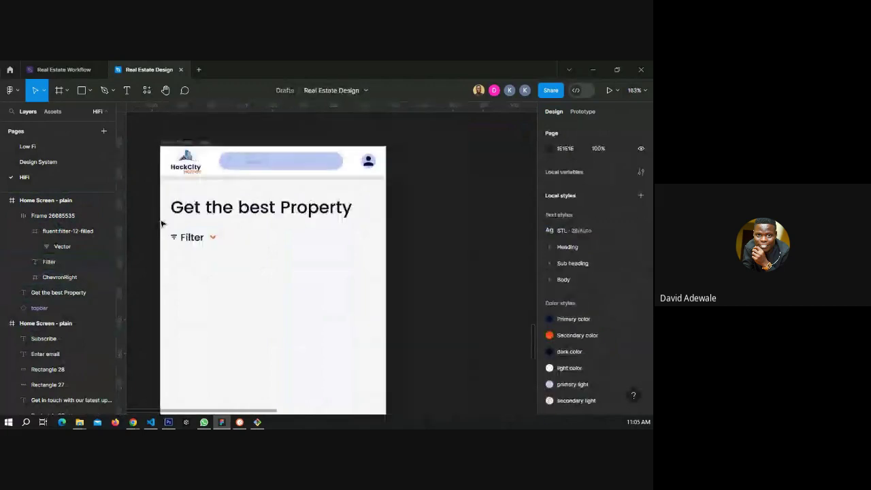
pyautogui.scroll(-5, 162, 223)
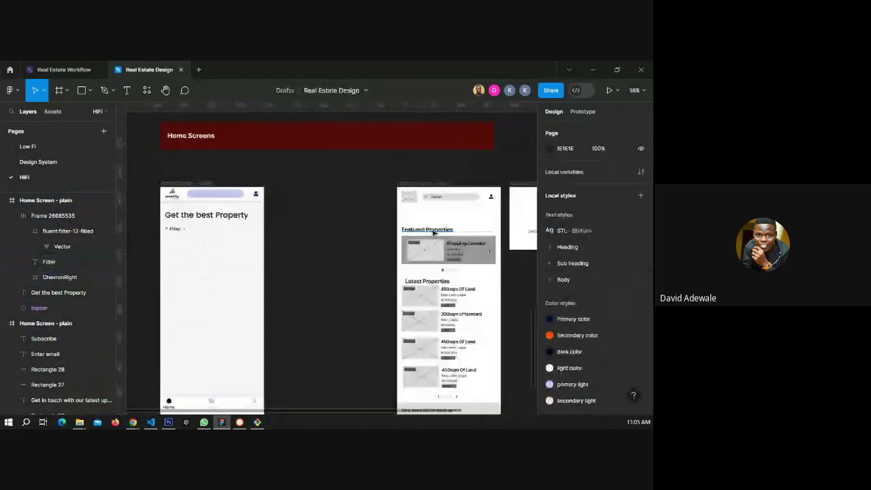
pyautogui.click(420, 233)
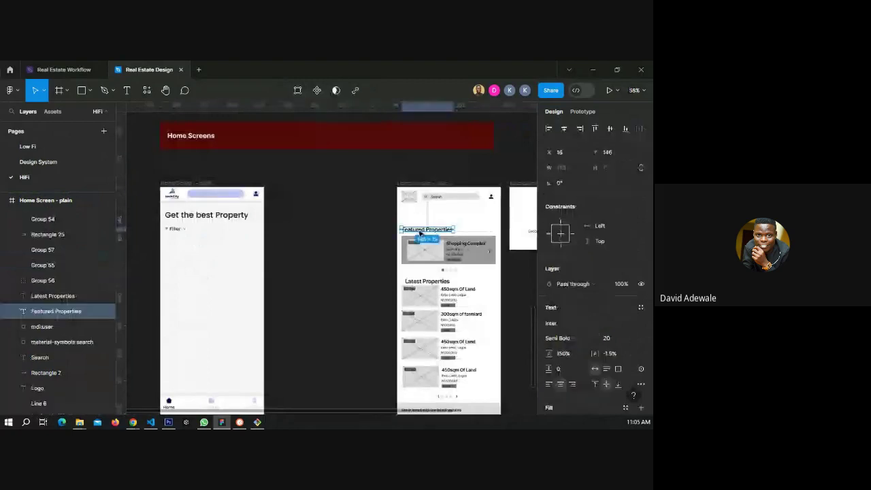
pyautogui.moveTo(441, 231); pyautogui.dragTo(171, 244)
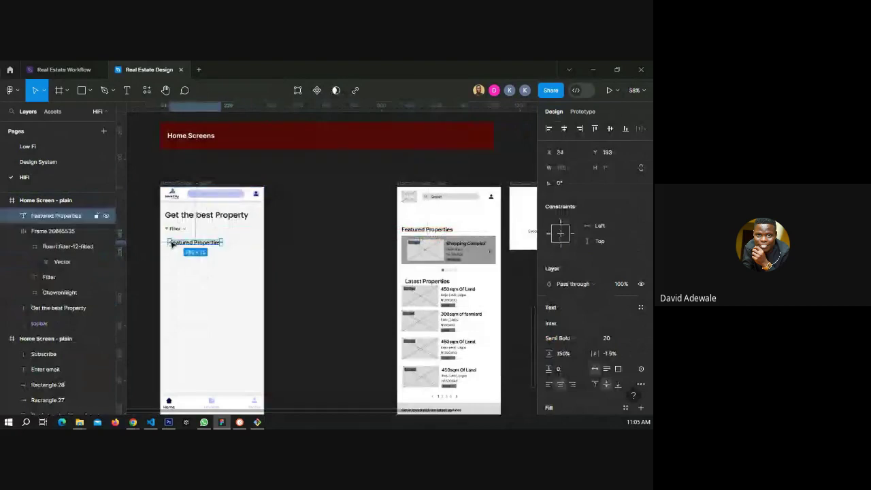
# Apply the Body/BTB text style to Featured Properties and shift it left toward the content edge.
pyautogui.scroll(5, 172, 243)
pyautogui.click(640, 307)
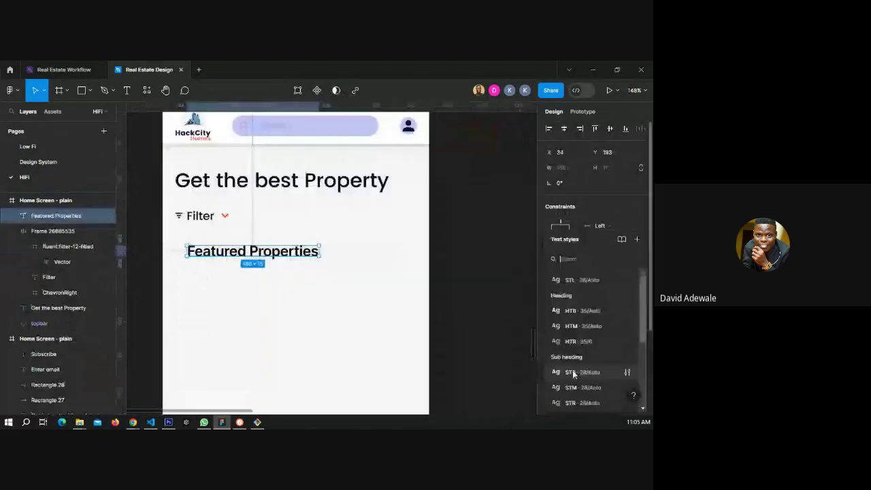
pyautogui.scroll(-3, 575, 372)
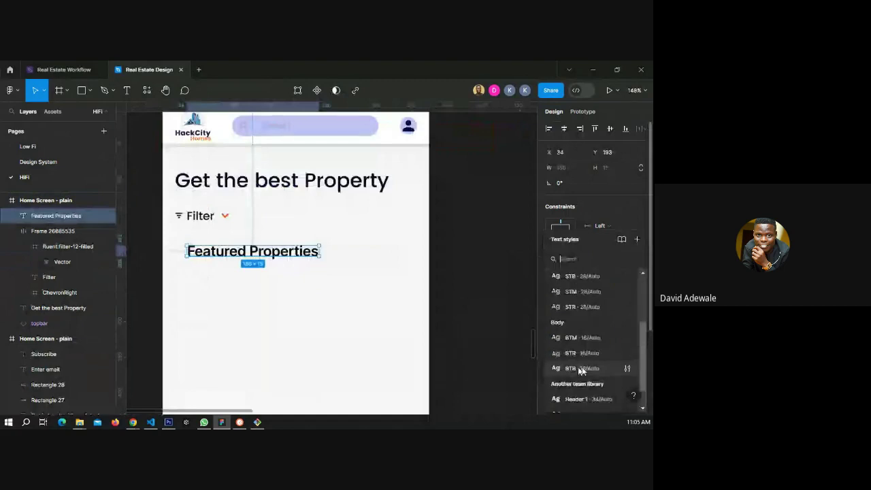
pyautogui.click(582, 368)
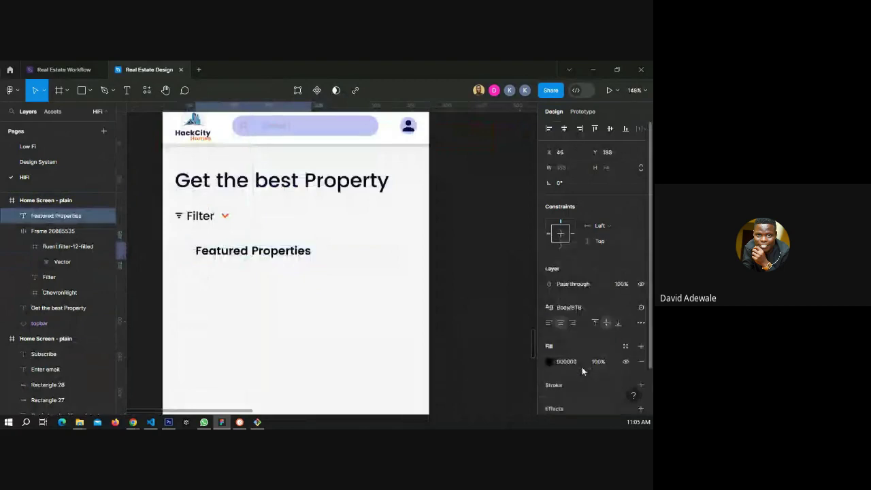
pyautogui.moveTo(233, 254); pyautogui.dragTo(218, 254)
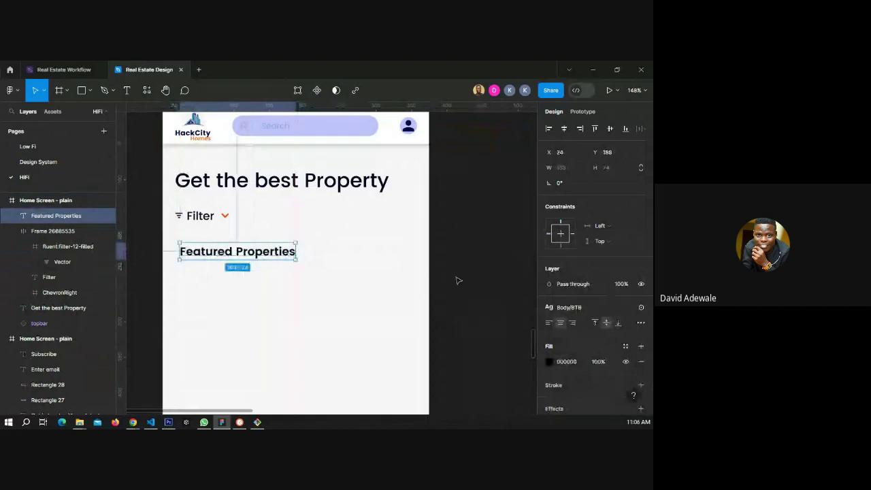
# Color the Featured Properties heading with the Secondary color style and nudge it left under Filter.
pyautogui.click(625, 347)
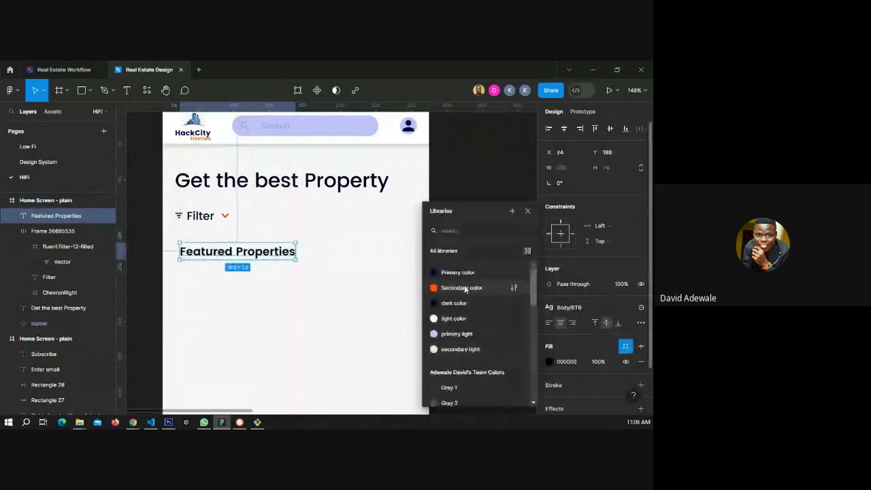
pyautogui.click(466, 288)
pyautogui.scroll(-3, 347, 282)
pyautogui.click(372, 279)
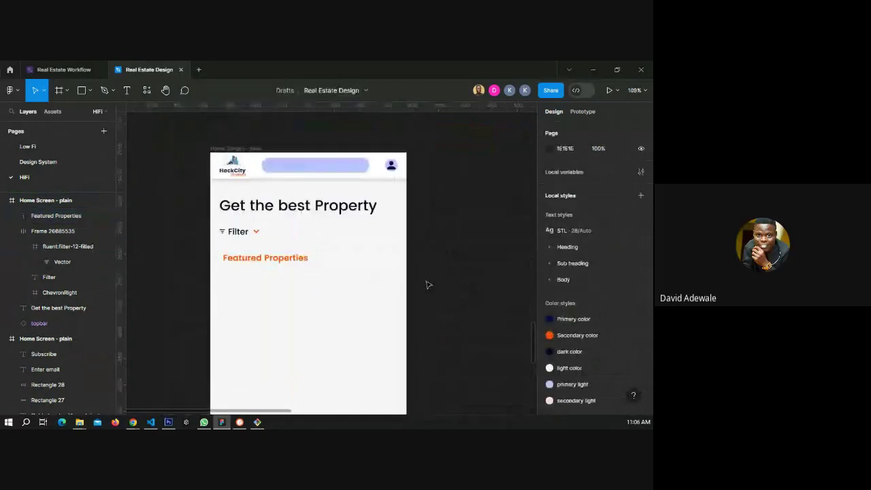
pyautogui.click(300, 262)
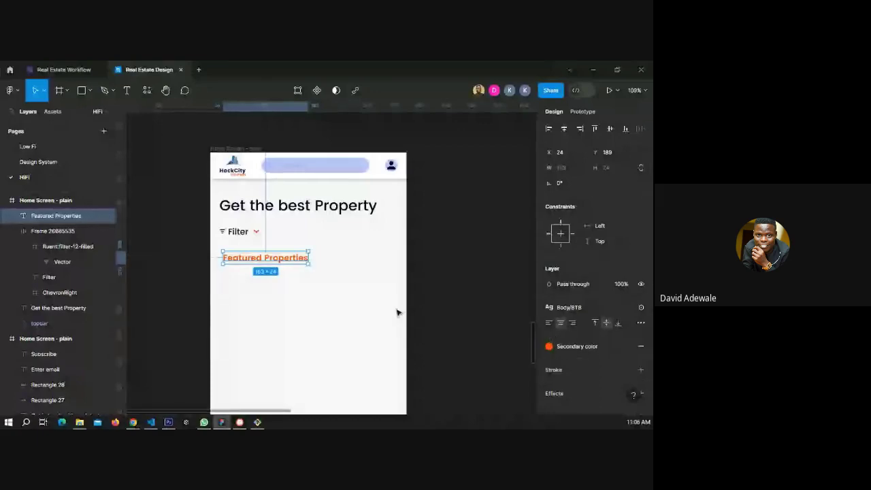
pyautogui.scroll(3, 216, 264)
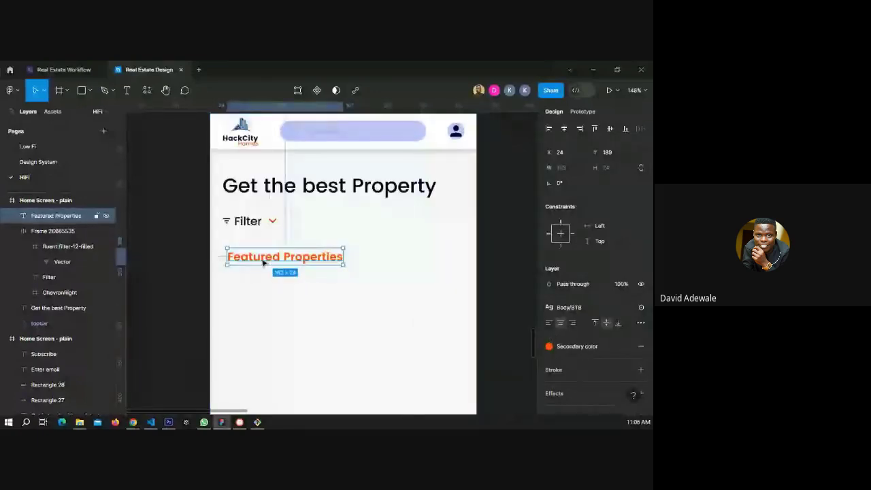
pyautogui.moveTo(263, 264); pyautogui.dragTo(262, 264)
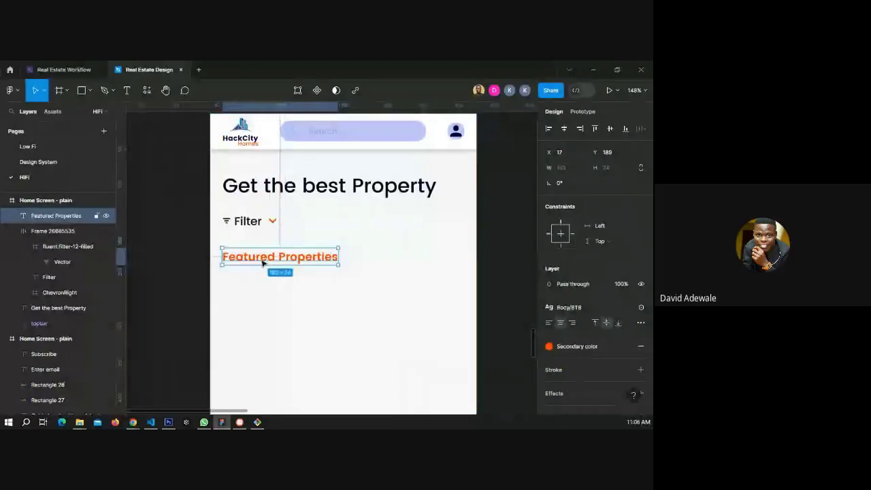
# Try Primary and dark colors on the heading, then return it to the orange Secondary color.
pyautogui.click(576, 347)
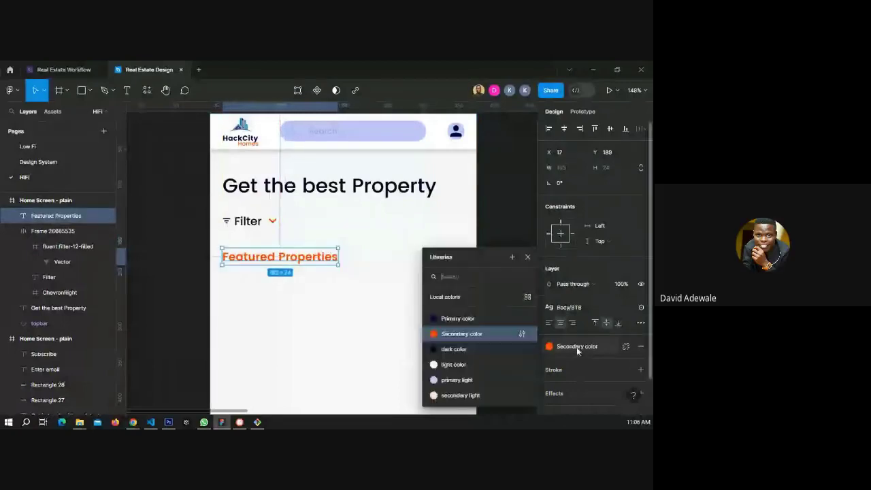
pyautogui.click(457, 318)
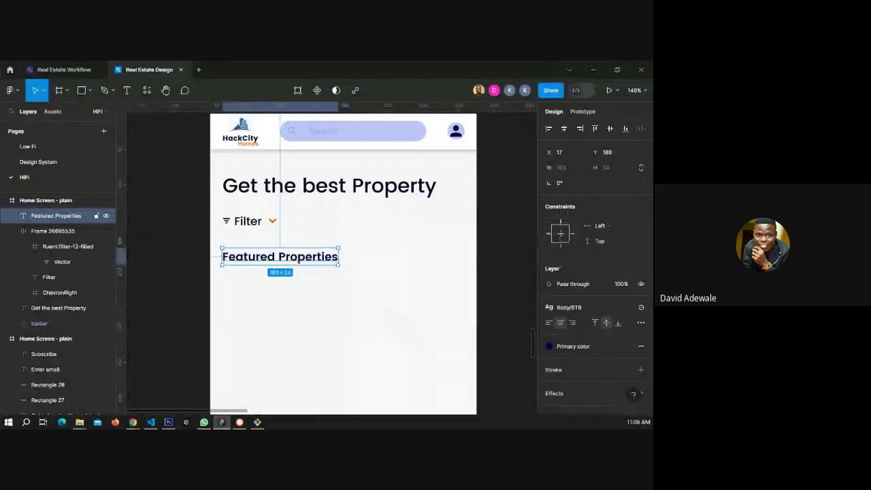
pyautogui.click(573, 346)
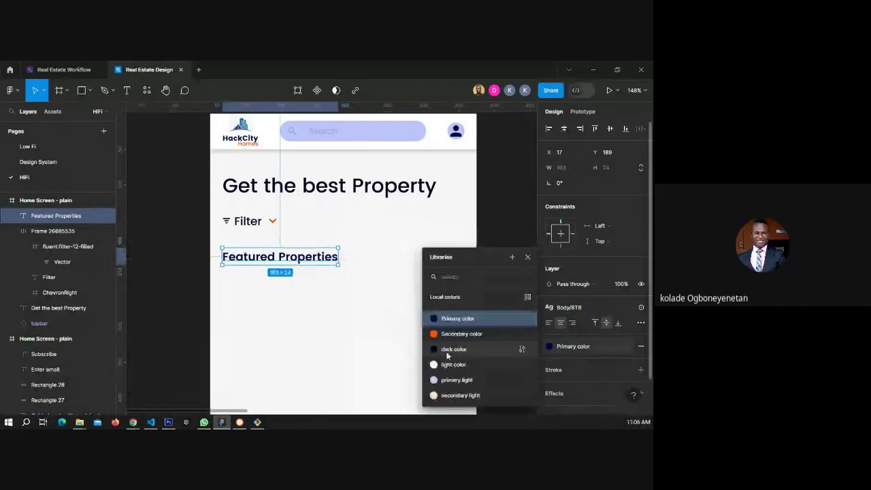
pyautogui.click(350, 335)
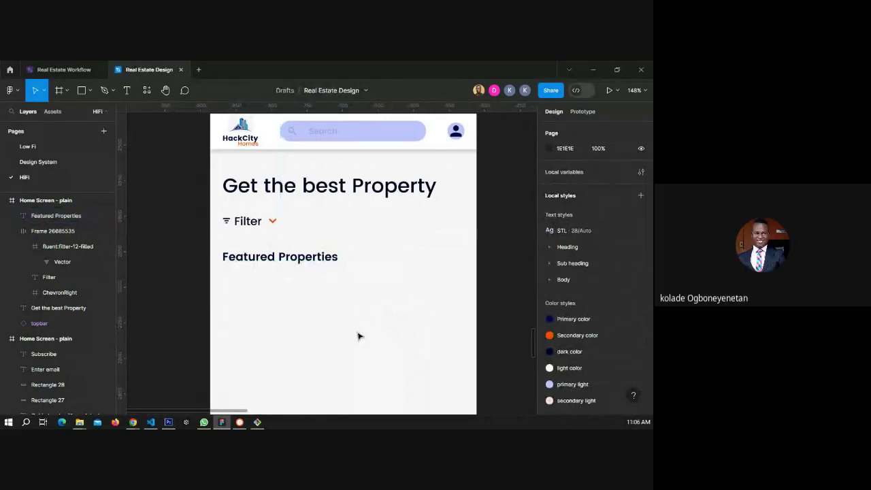
pyautogui.click(280, 256)
pyautogui.click(625, 346)
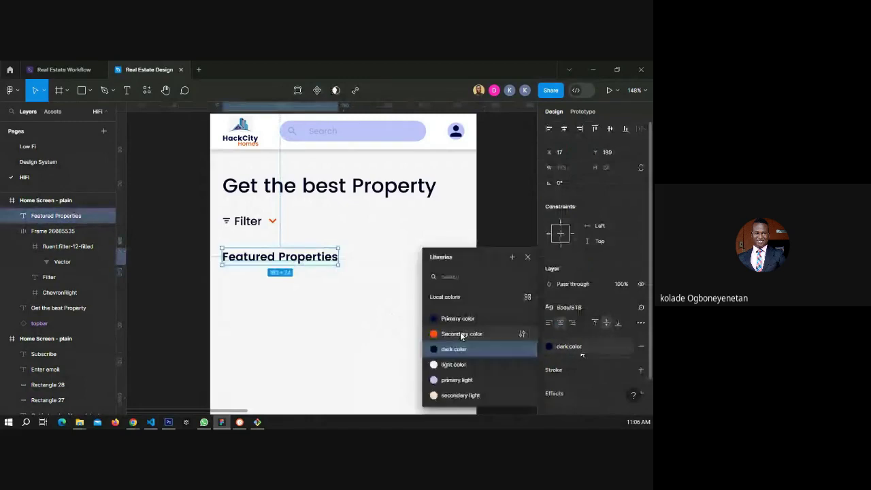
pyautogui.click(449, 333)
pyautogui.click(413, 323)
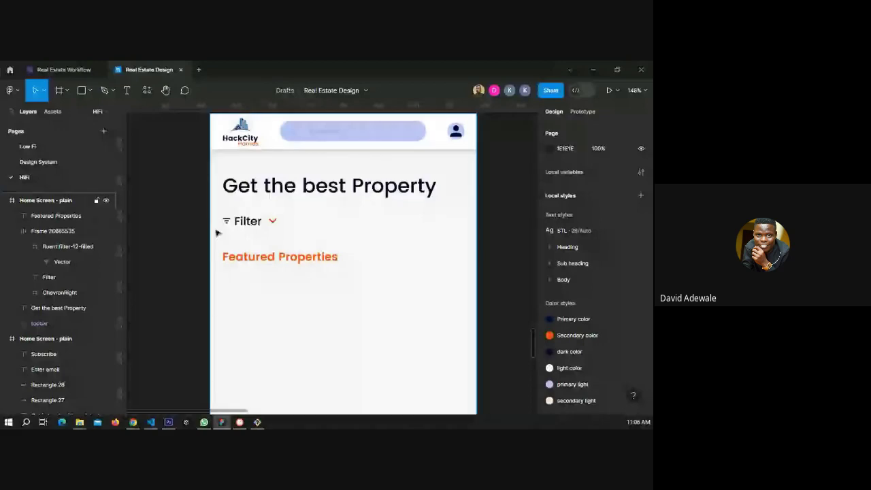
pyautogui.click(258, 225)
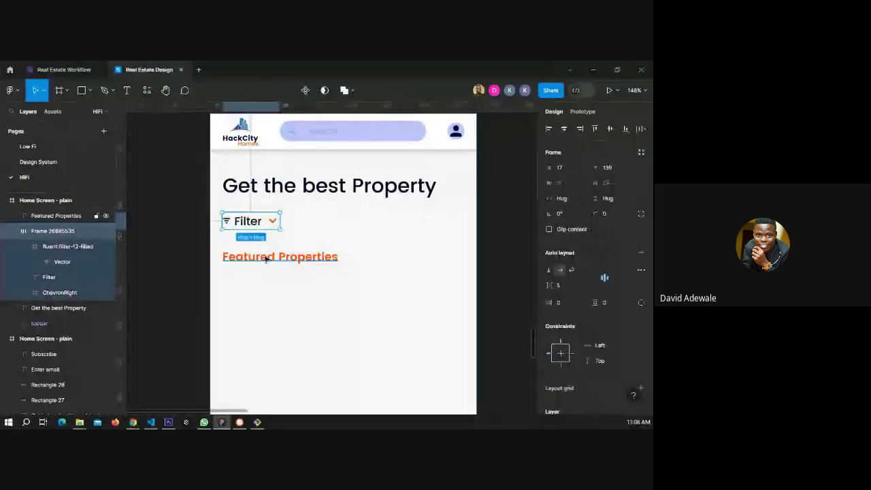
# Distribute Get the best Property, the Filter row and Featured Properties with equal 22 vertical spacing.
pyautogui.click(266, 257)
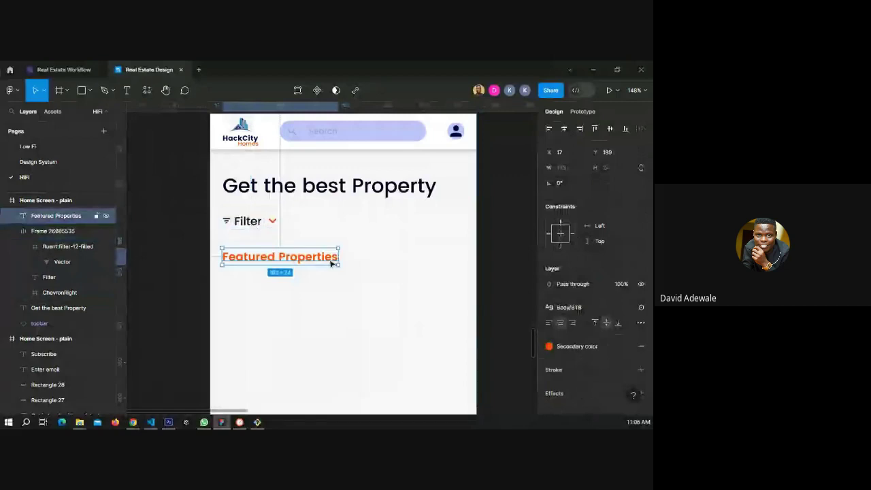
pyautogui.scroll(2, 334, 264)
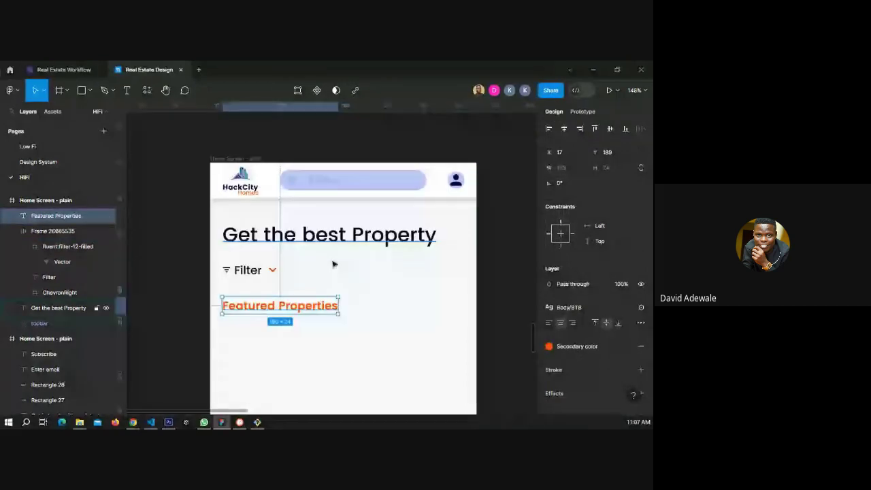
pyautogui.keyDown('shift'); pyautogui.click(255, 269); pyautogui.keyUp('shift')
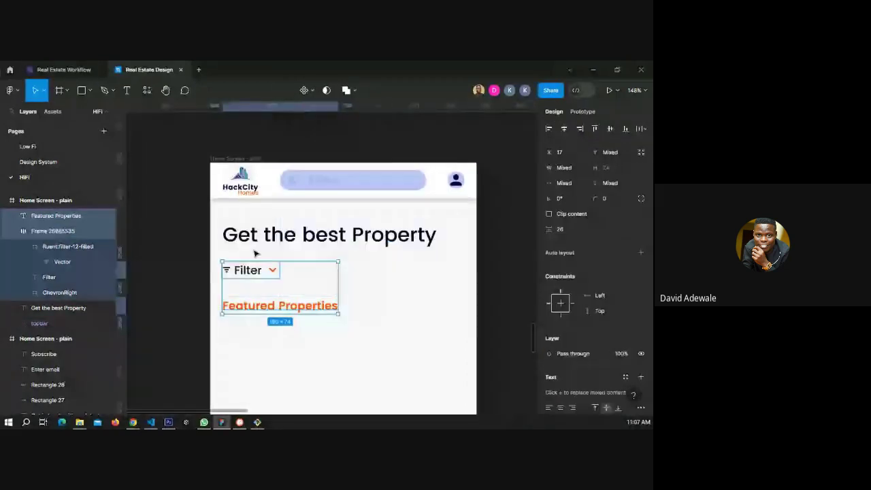
pyautogui.keyDown('shift'); pyautogui.click(255, 251); pyautogui.keyUp('shift')
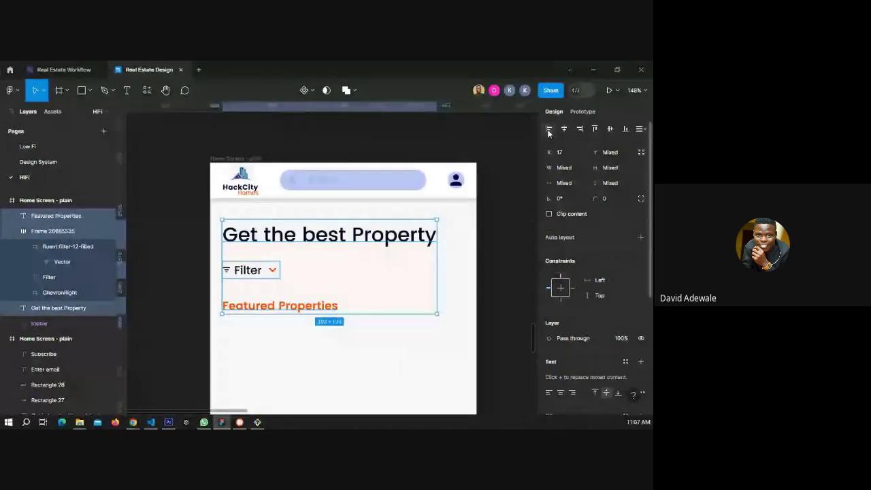
pyautogui.click(641, 128)
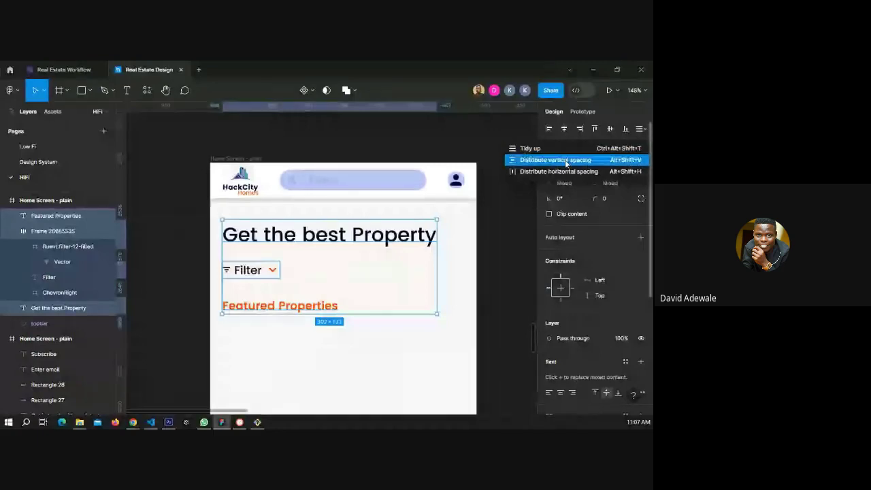
pyautogui.click(565, 161)
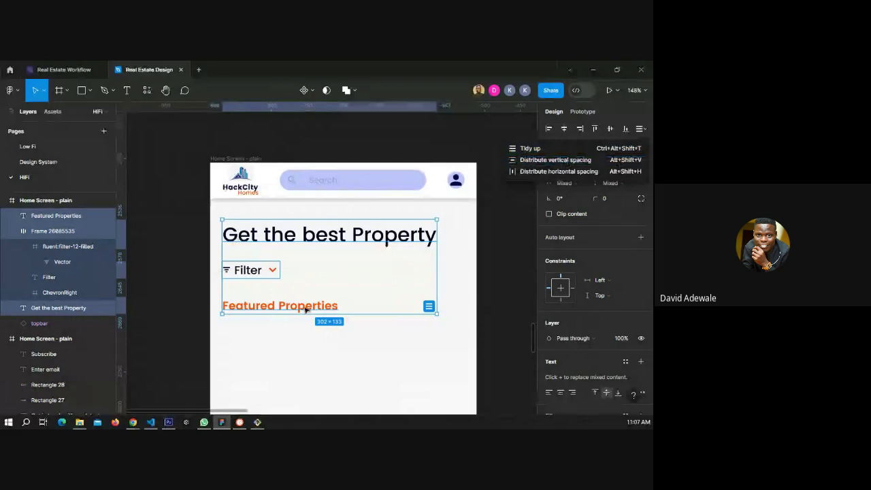
pyautogui.click(541, 161)
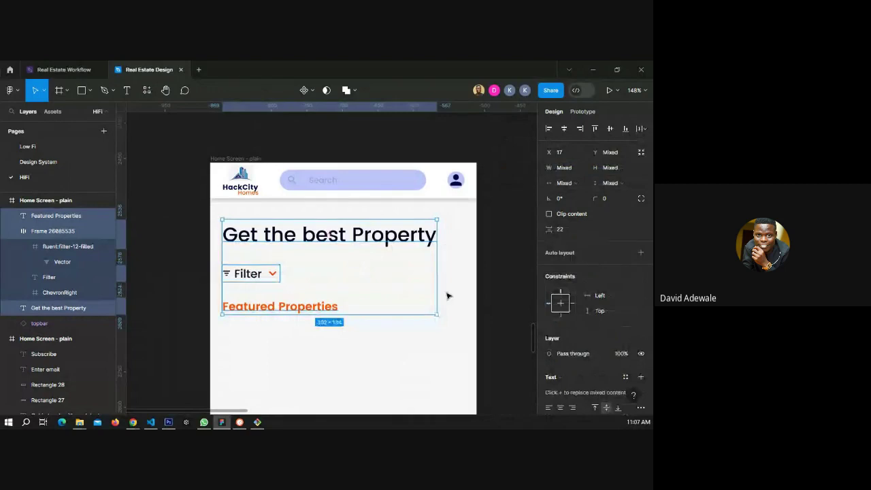
pyautogui.click(185, 265)
pyautogui.scroll(-3, 264, 267)
pyautogui.scroll(1, 264, 267)
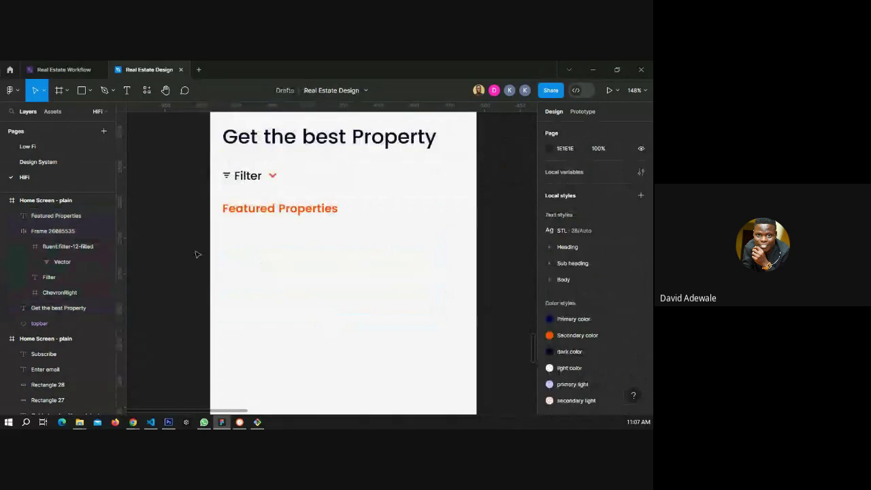
# Undo the accidental move of the reference card's Rectangle 25, then pick the Rectangle tool (R).
pyautogui.scroll(-3, 181, 255)
pyautogui.scroll(-2, 182, 256)
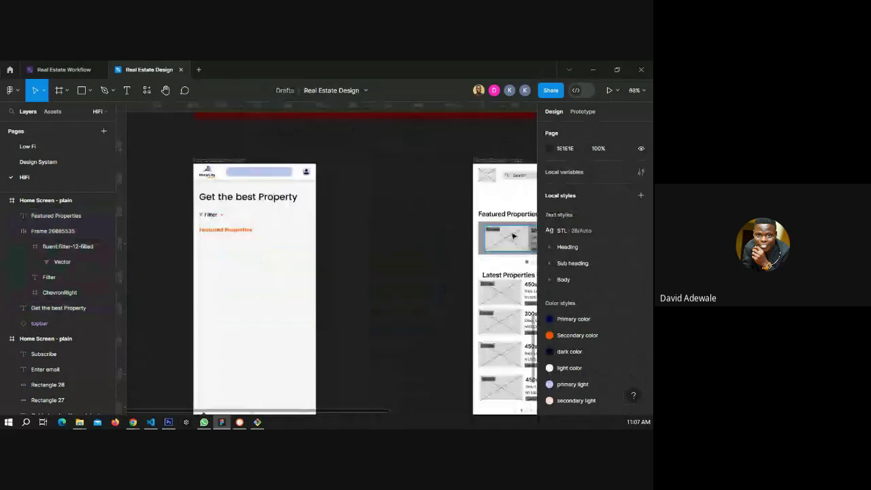
pyautogui.moveTo(512, 235); pyautogui.dragTo(340, 237)
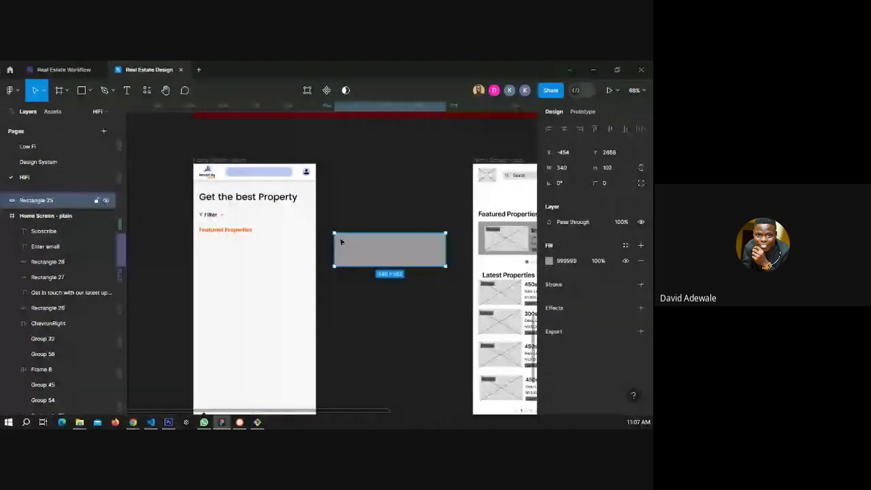
pyautogui.hotkey('ctrl', 'z')
pyautogui.scroll(-2, 185, 245)
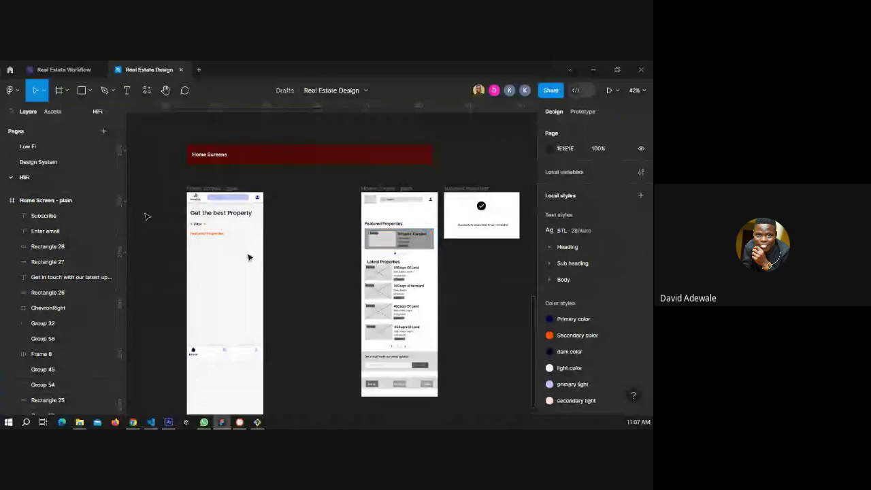
pyautogui.click(77, 95)
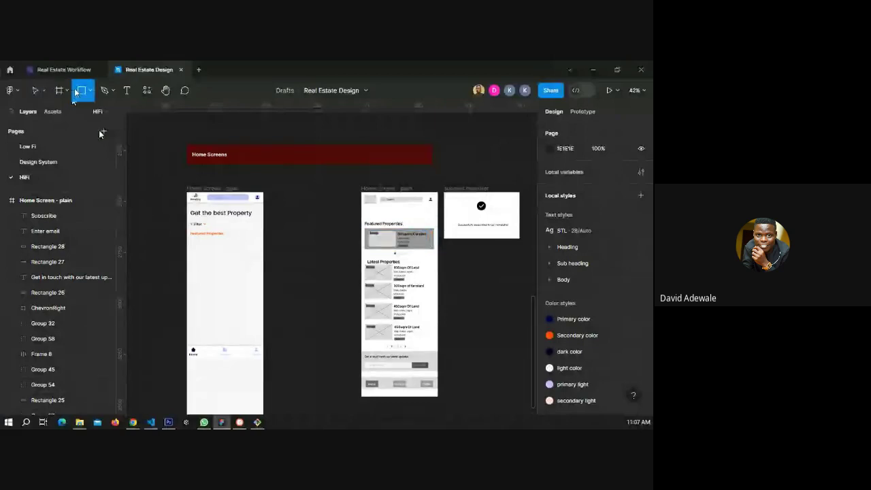
# Draw a grey 333×118 rectangle fitted to the side margins, placed under Featured Properties.
pyautogui.moveTo(200, 251); pyautogui.dragTo(256, 275)
pyautogui.scroll(3, 170, 257)
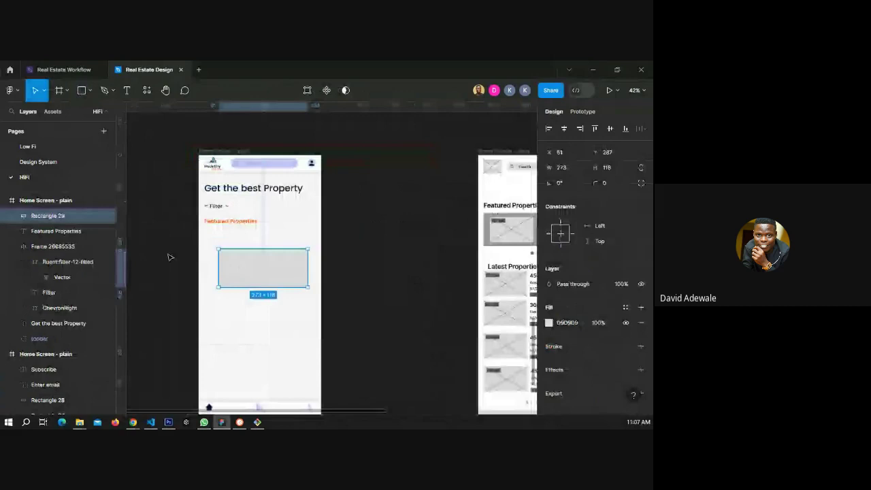
pyautogui.click(563, 168)
pyautogui.write('37')
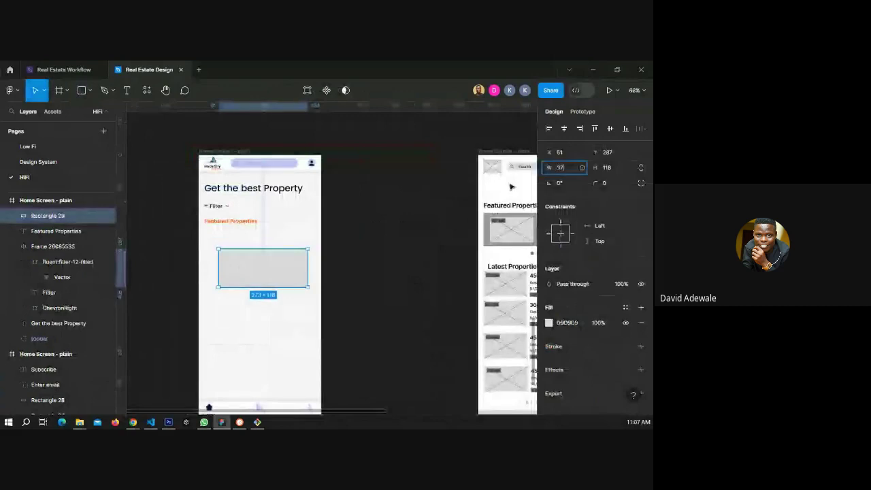
pyautogui.write('5')
pyautogui.press('Return')
pyautogui.moveTo(278, 280); pyautogui.dragTo(265, 279)
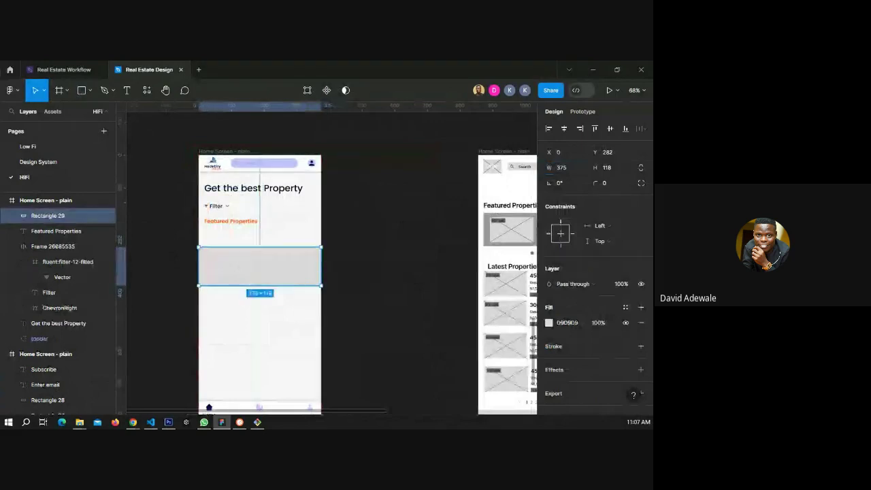
pyautogui.moveTo(321, 268); pyautogui.dragTo(315, 269)
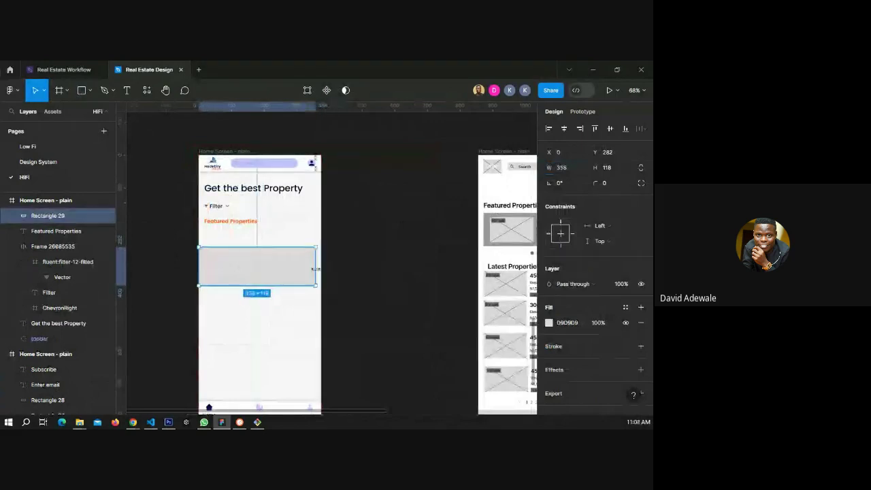
pyautogui.moveTo(199, 266); pyautogui.dragTo(204, 267)
pyautogui.moveTo(315, 268); pyautogui.dragTo(313, 270)
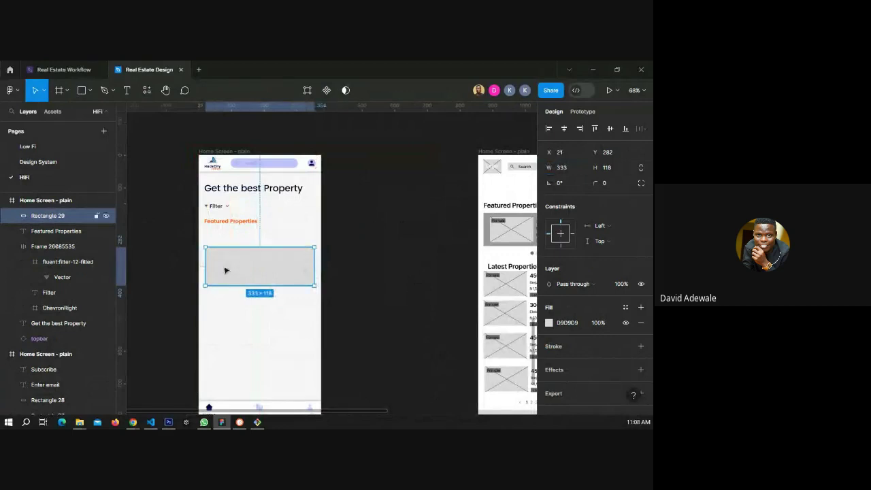
pyautogui.scroll(5, 226, 270)
pyautogui.moveTo(252, 289); pyautogui.dragTo(251, 248)
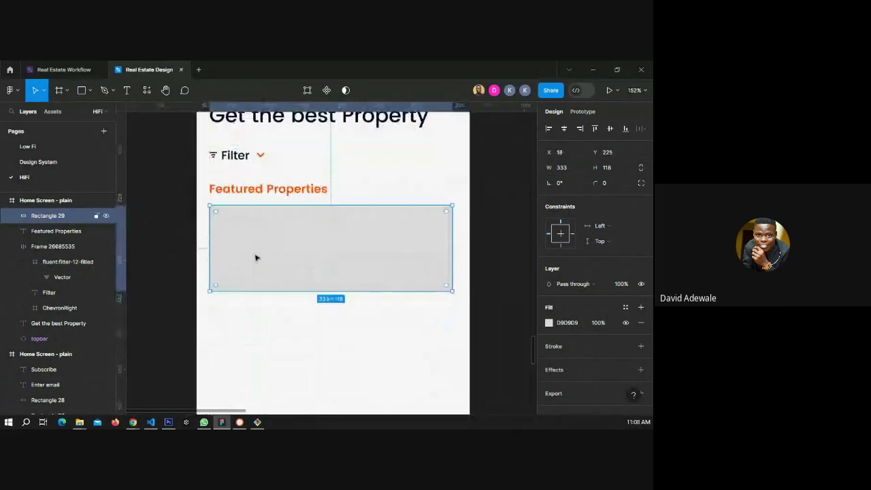
# Round the grey card's corners to a radius of 10.
pyautogui.scroll(3, 248, 246)
pyautogui.scroll(4, 248, 246)
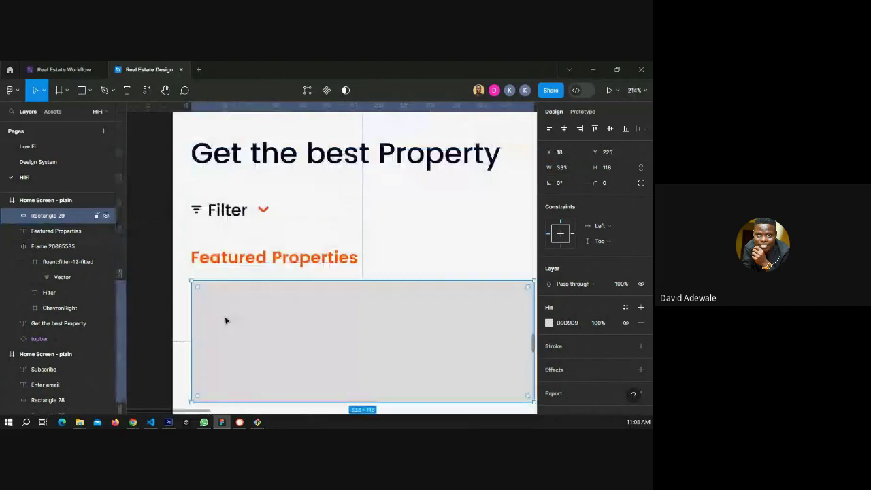
pyautogui.scroll(-3, 136, 304)
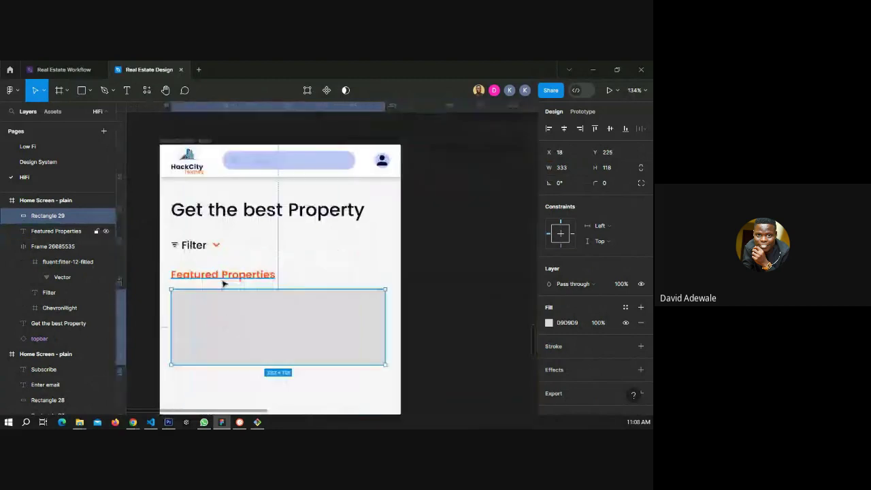
pyautogui.scroll(-3, 150, 300)
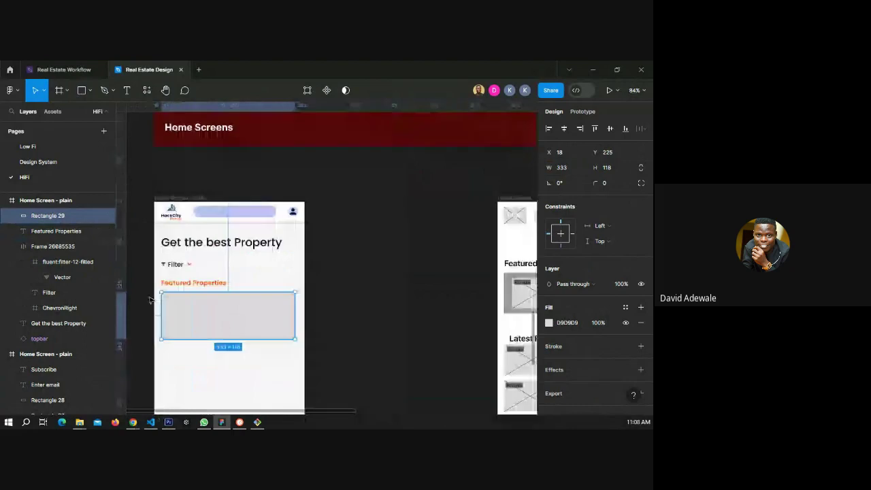
pyautogui.scroll(-2, 204, 290)
pyautogui.click(607, 183)
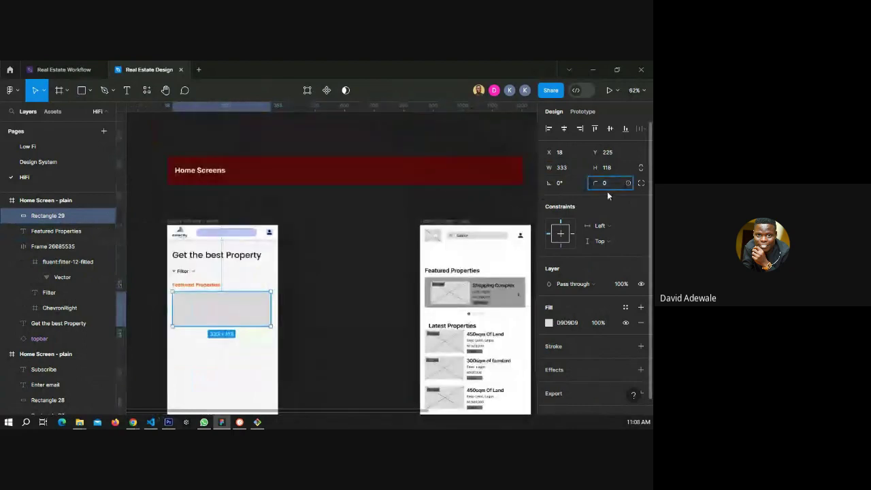
pyautogui.write('10')
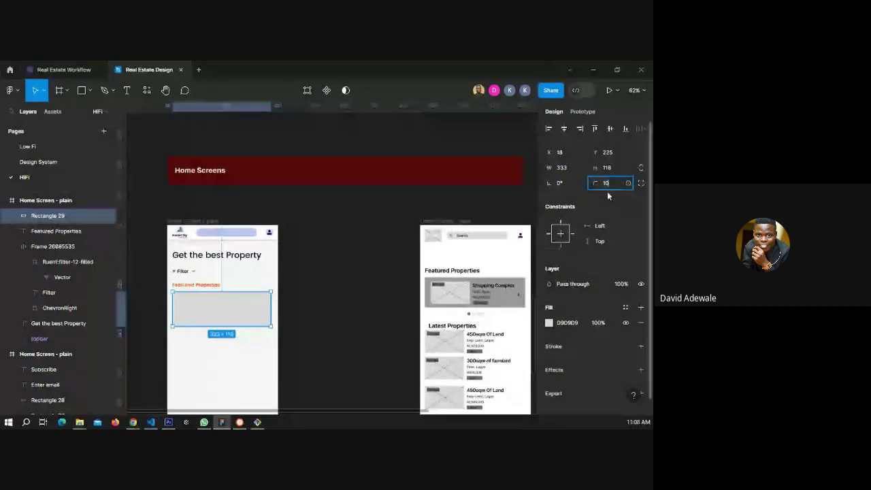
pyautogui.click(278, 305)
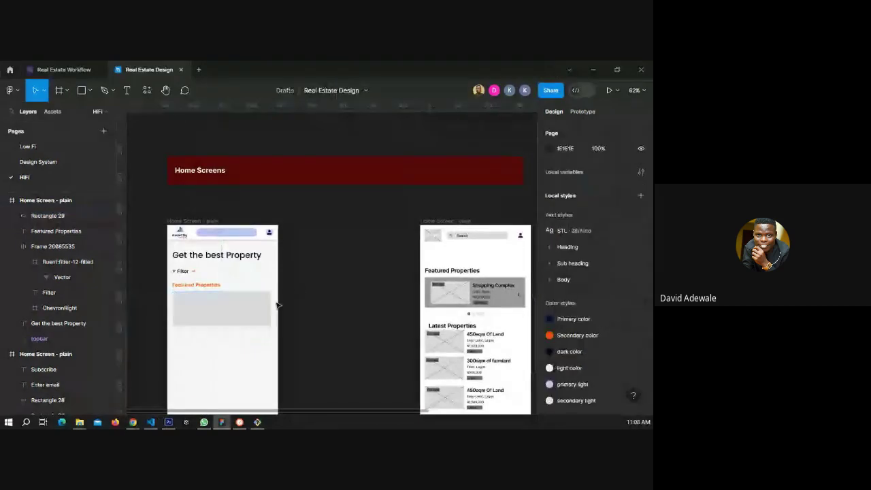
pyautogui.scroll(3, 198, 312)
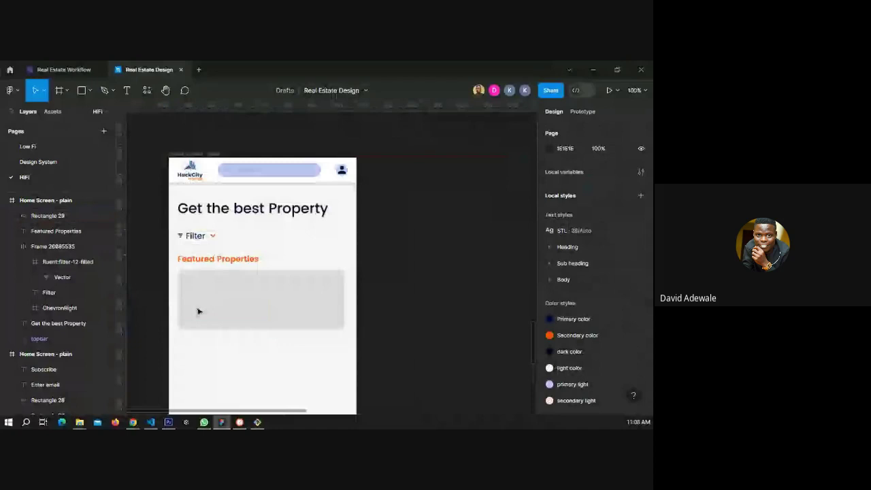
pyautogui.scroll(2, 177, 300)
pyautogui.scroll(-4, 149, 288)
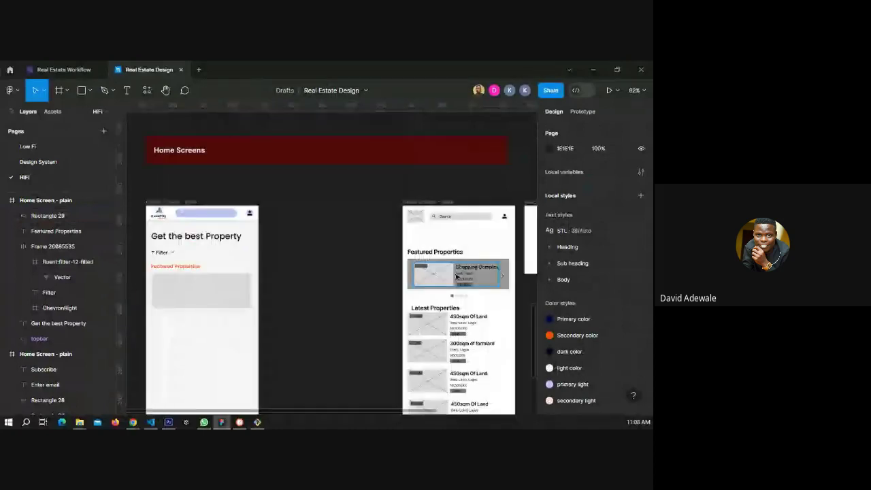
pyautogui.scroll(3, 455, 276)
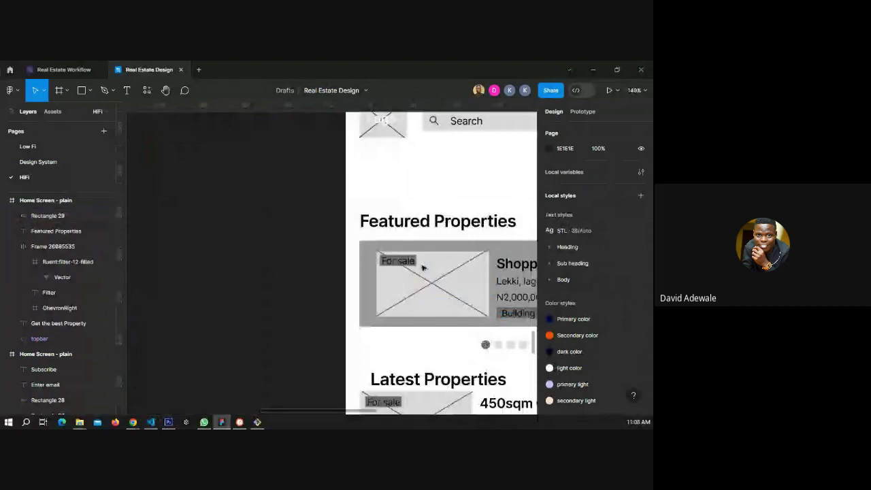
pyautogui.scroll(-2, 422, 268)
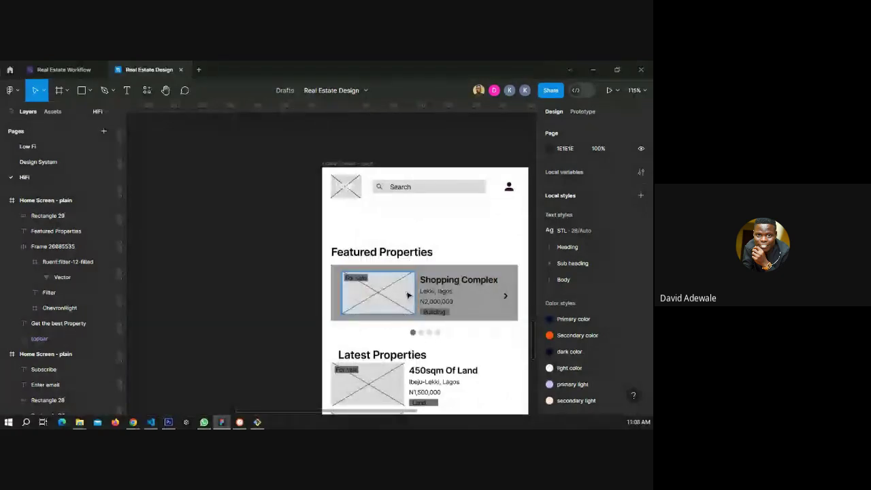
pyautogui.scroll(-2, 408, 294)
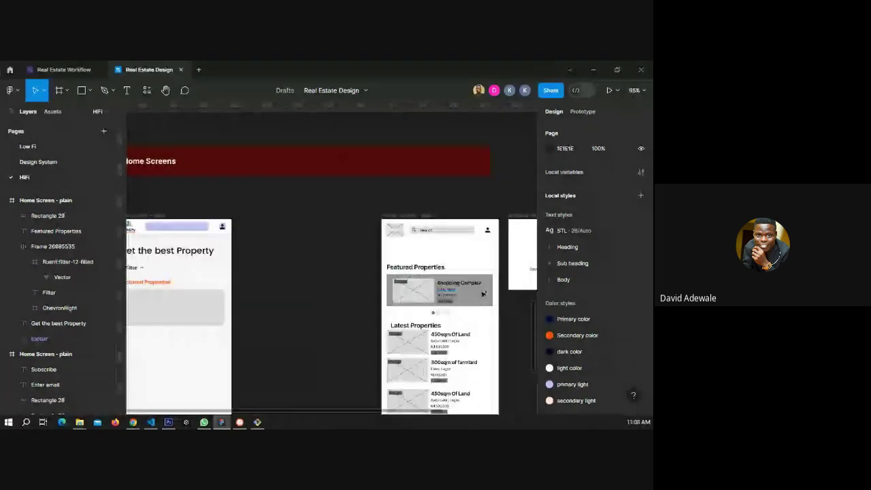
pyautogui.scroll(1, 162, 308)
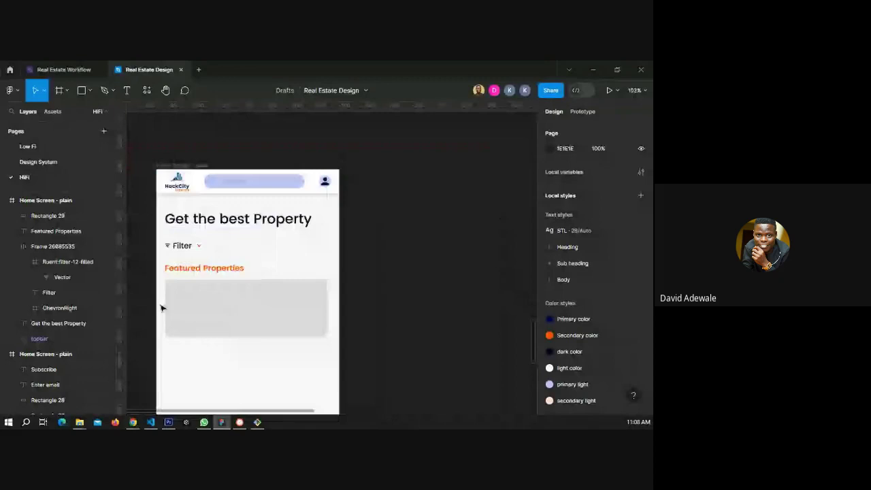
# Draw a thin 33×4 bar below the grey card with corner radius 50.
pyautogui.scroll(1, 161, 308)
pyautogui.click(82, 90)
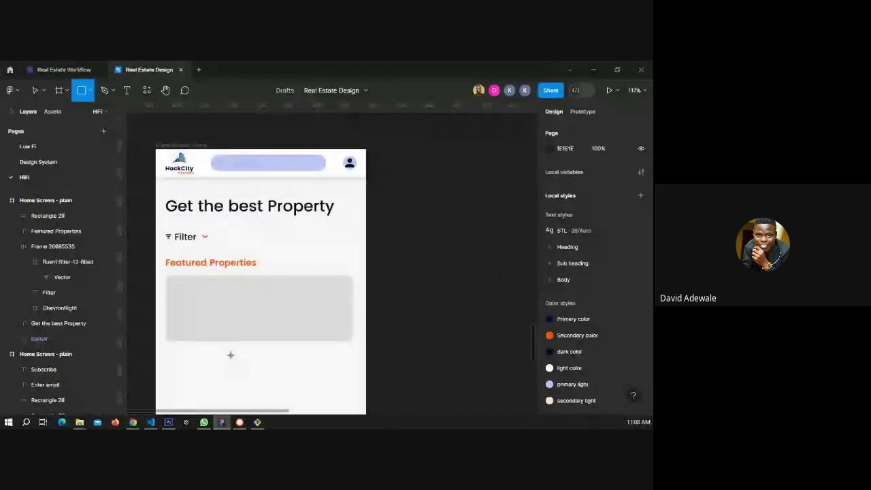
pyautogui.moveTo(246, 353); pyautogui.dragTo(224, 356)
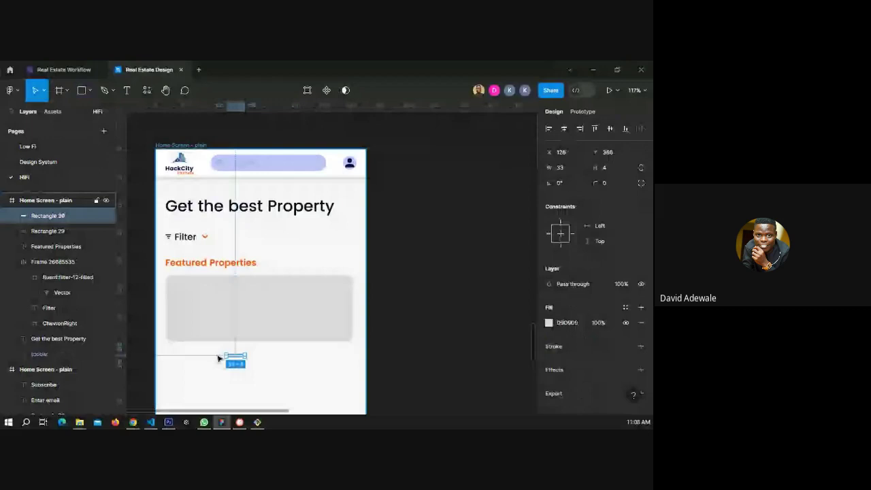
pyautogui.scroll(5, 221, 357)
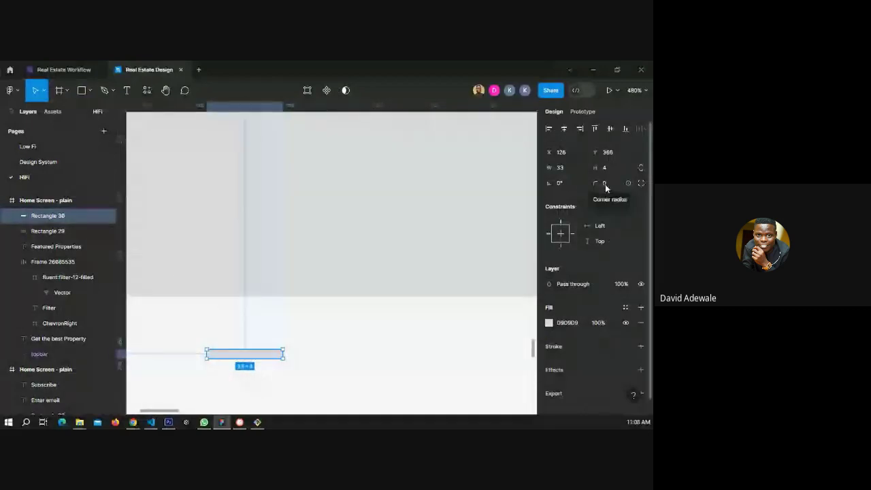
pyautogui.click(604, 185)
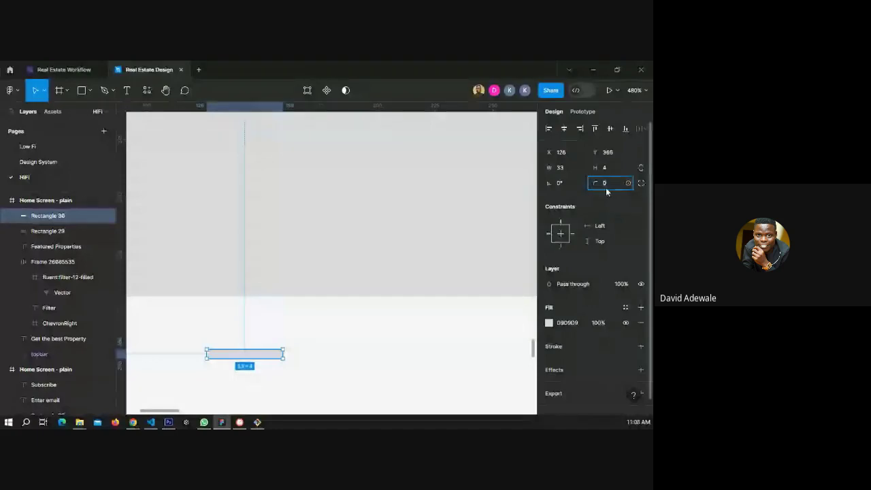
pyautogui.write('50')
pyautogui.press('Return')
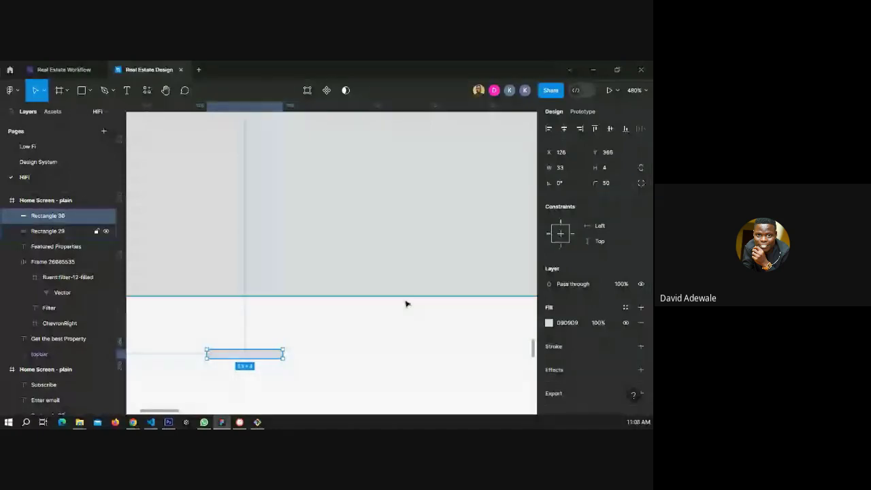
# Fill the bar with the orange Secondary color style, move it closer to the card, and narrow it to 20 wide.
pyautogui.scroll(-3, 252, 325)
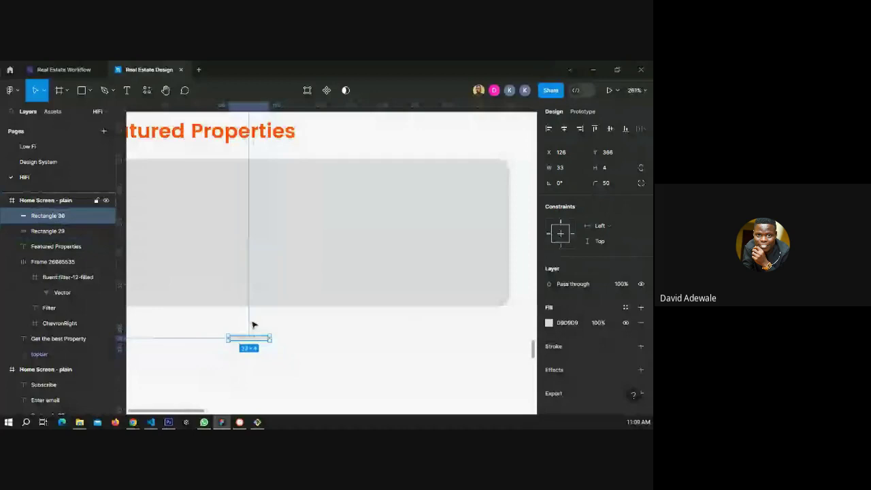
pyautogui.scroll(-2, 252, 324)
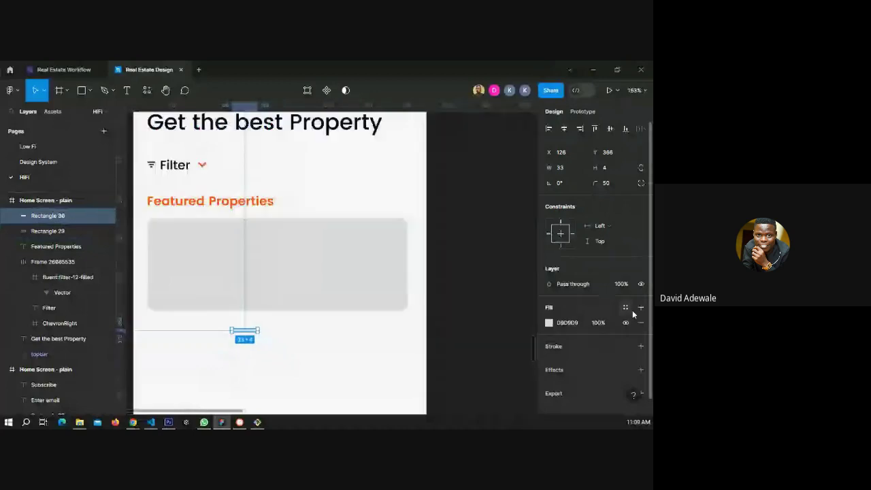
pyautogui.click(625, 307)
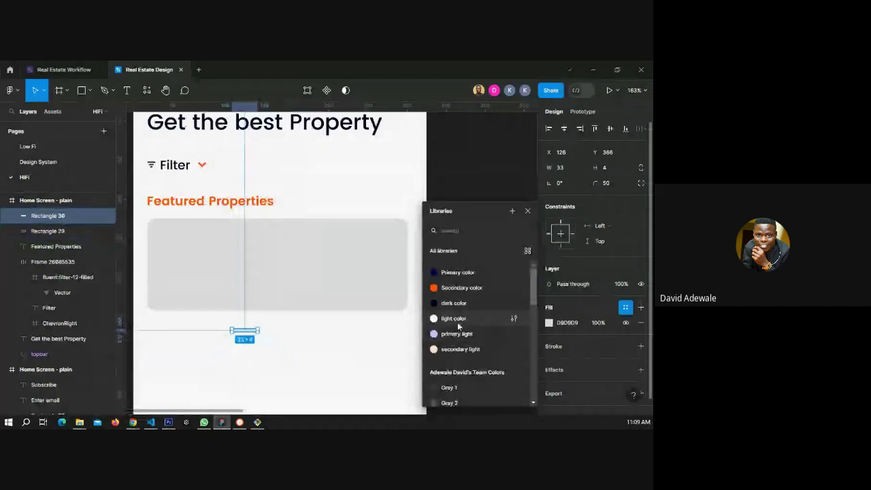
pyautogui.click(461, 287)
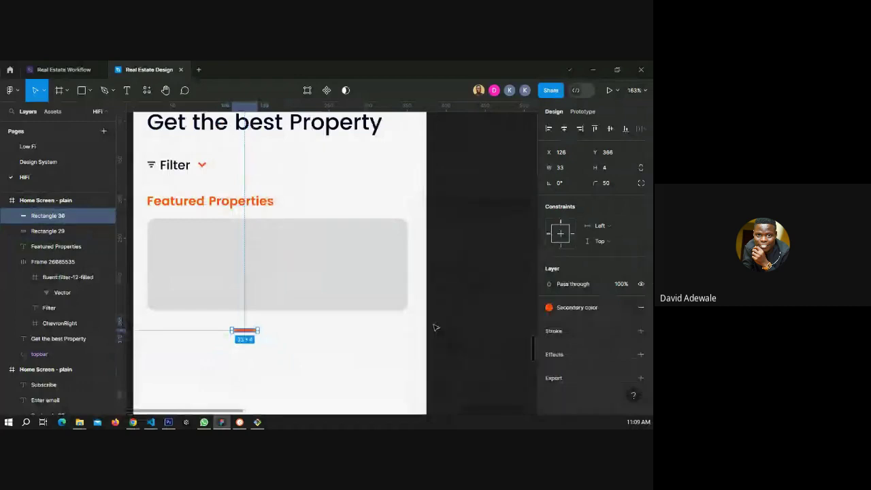
pyautogui.moveTo(248, 331); pyautogui.dragTo(252, 325)
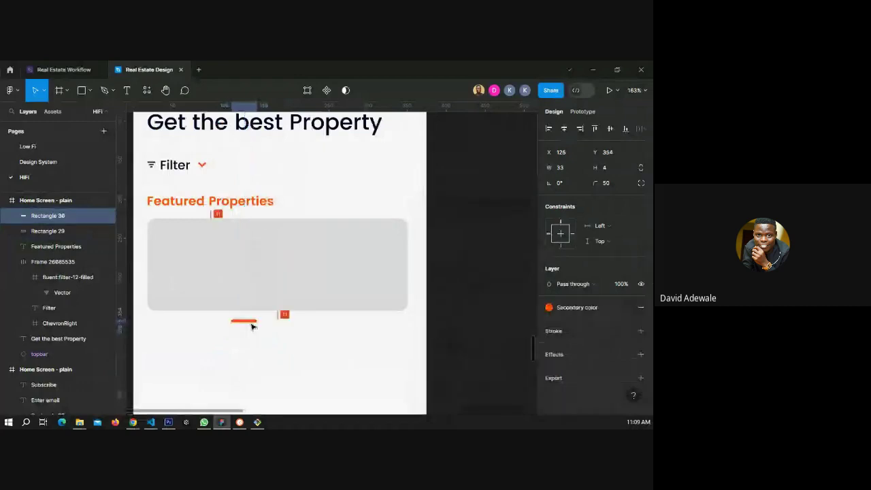
pyautogui.keyDown('ctrl'); pyautogui.scroll(5, 233, 320); pyautogui.keyUp('ctrl')
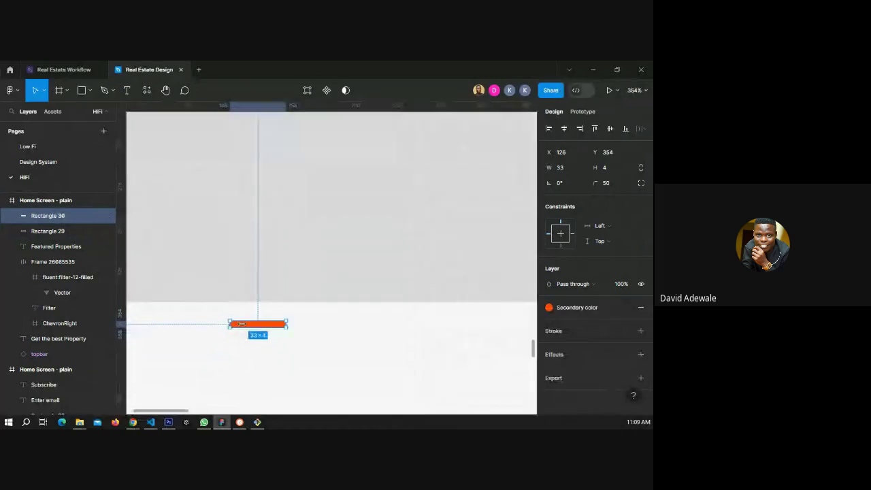
pyautogui.moveTo(241, 324); pyautogui.dragTo(313, 327)
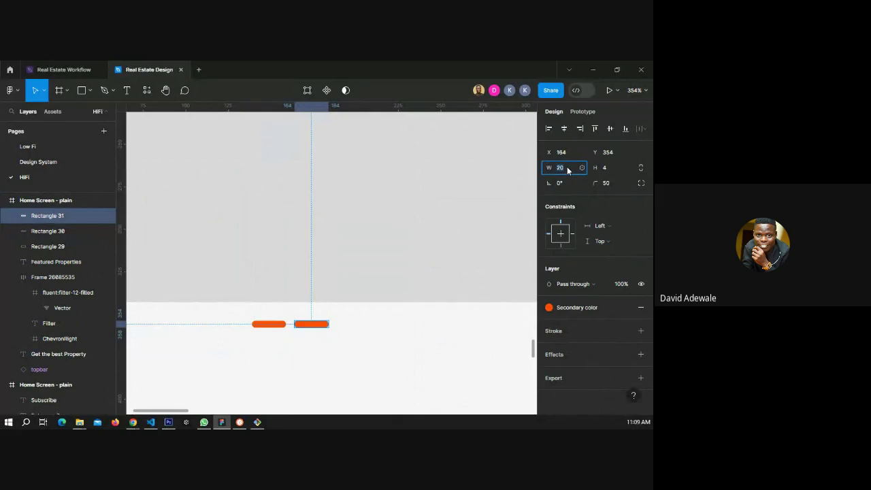
# Shrink the copied bar to a 4×4 dot and duplicate it into three spaced dots beside the pill.
pyautogui.write('4')
pyautogui.press('Return')
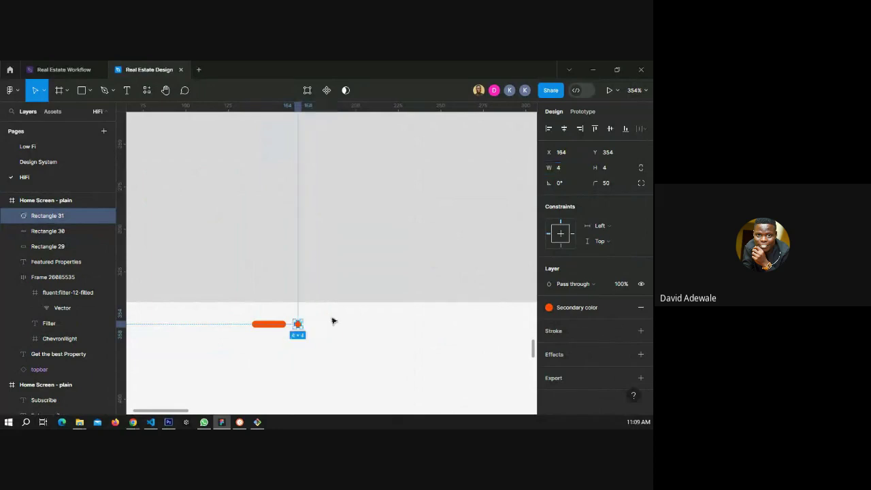
pyautogui.scroll(5, 299, 319)
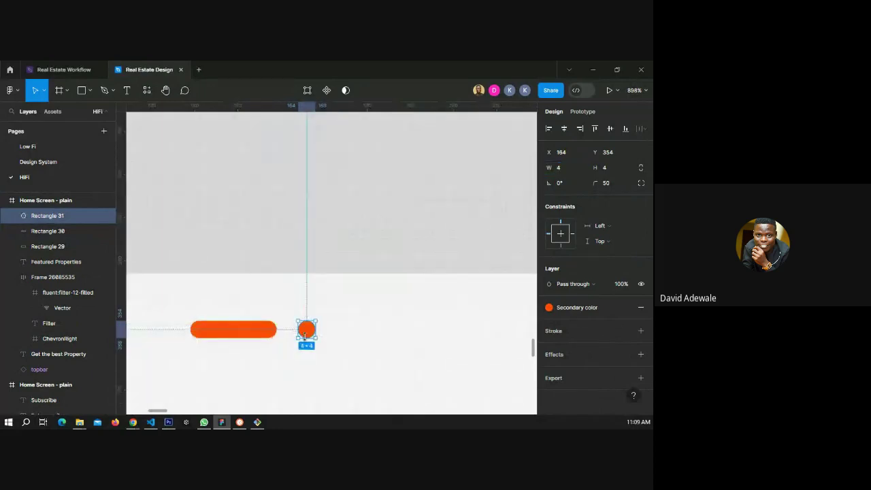
pyautogui.moveTo(306, 332); pyautogui.dragTo(339, 332)
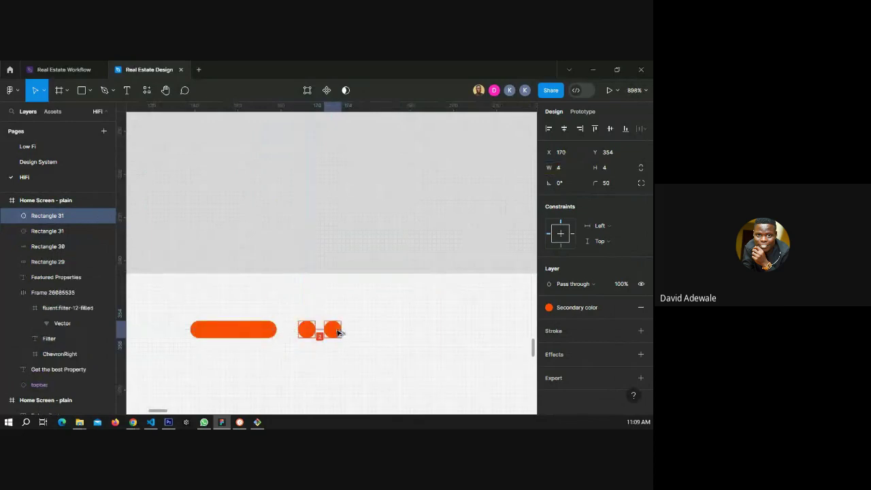
pyautogui.press('Right')
pyautogui.press('Right')
pyautogui.press('Right')
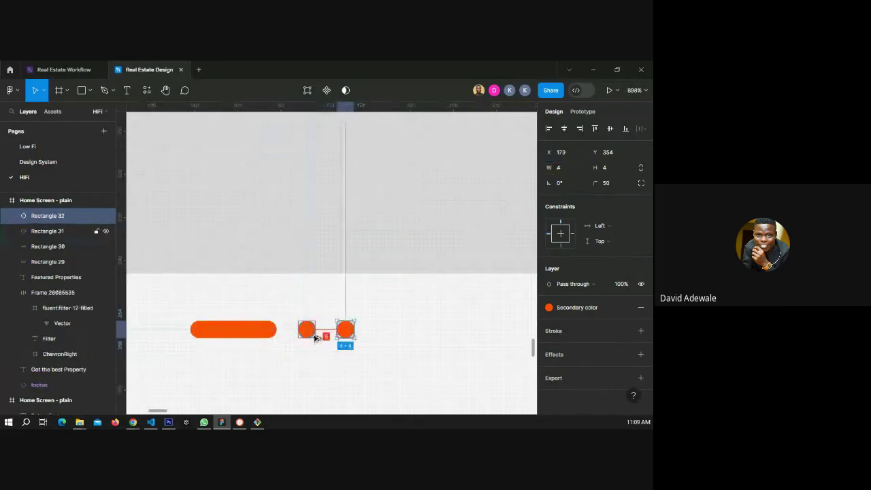
pyautogui.keyDown('shift'); pyautogui.click(310, 332); pyautogui.keyUp('shift')
pyautogui.moveTo(309, 332); pyautogui.dragTo(302, 333)
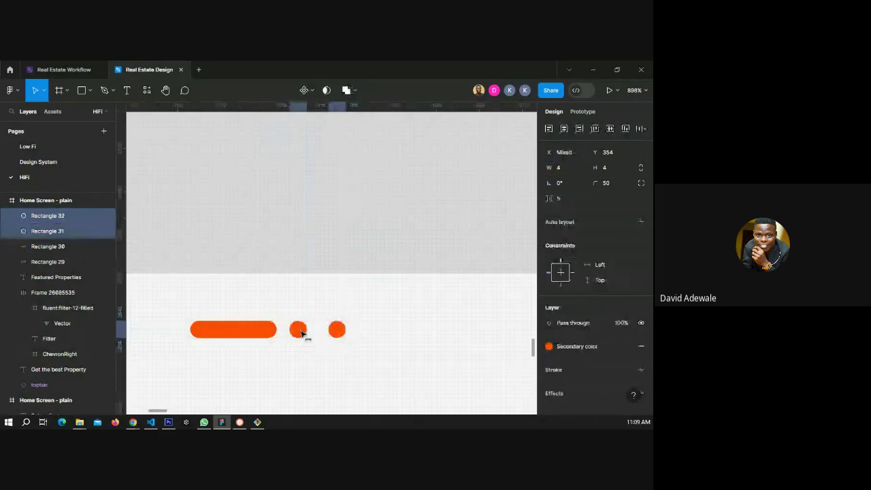
pyautogui.click(336, 329)
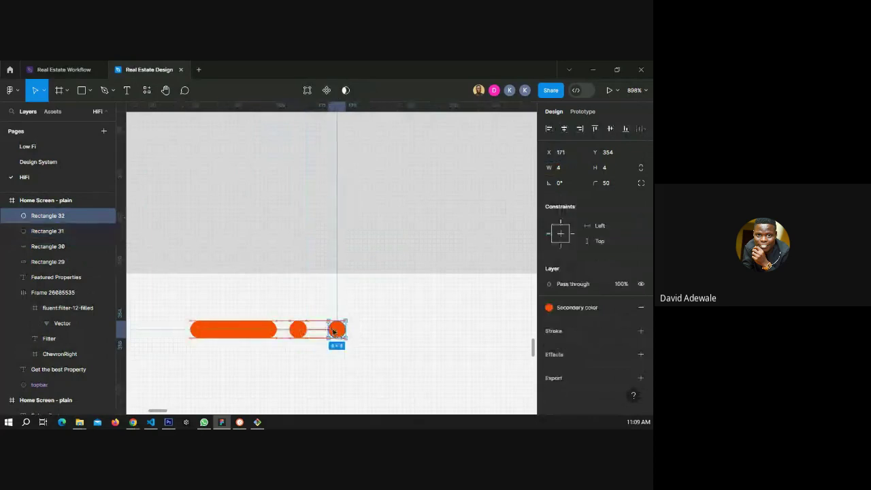
pyautogui.moveTo(334, 332); pyautogui.dragTo(363, 334)
pyautogui.hotkey('ctrl', 'd')
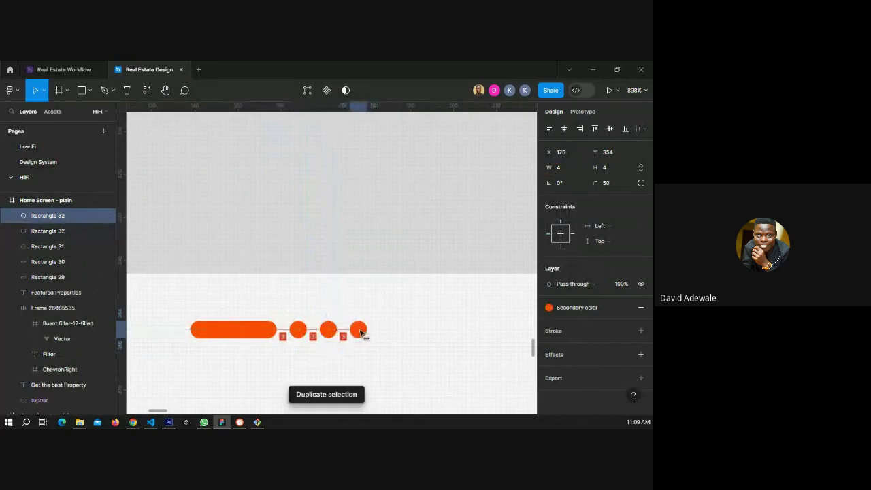
# Give the three dots the secondary light fill style.
pyautogui.moveTo(284, 318); pyautogui.dragTo(373, 337)
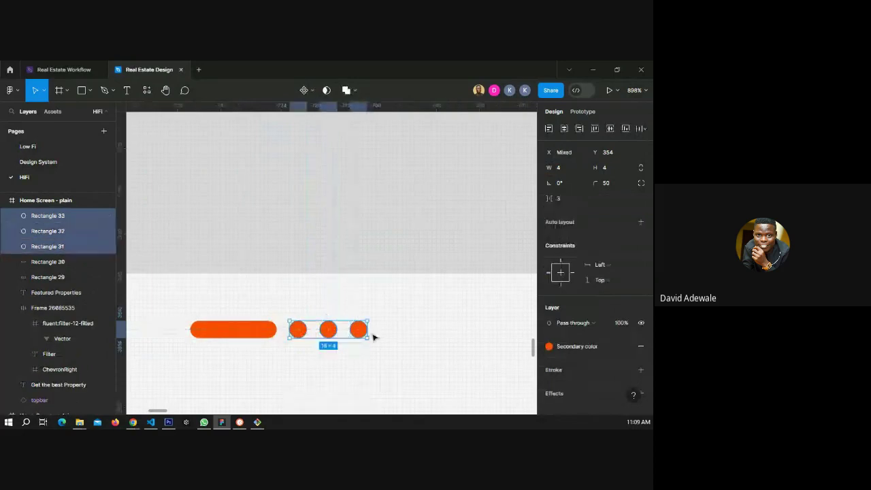
pyautogui.click(572, 346)
pyautogui.click(460, 394)
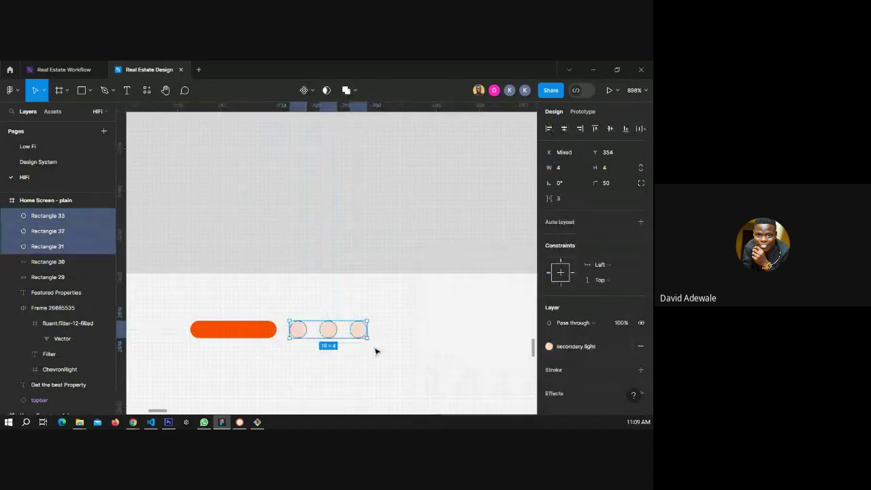
pyautogui.scroll(-5, 349, 311)
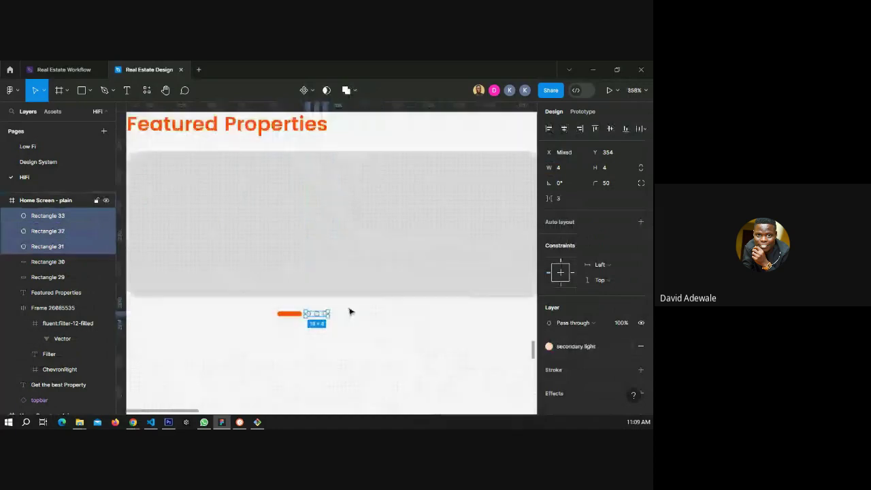
pyautogui.scroll(-3, 349, 311)
pyautogui.click(499, 273)
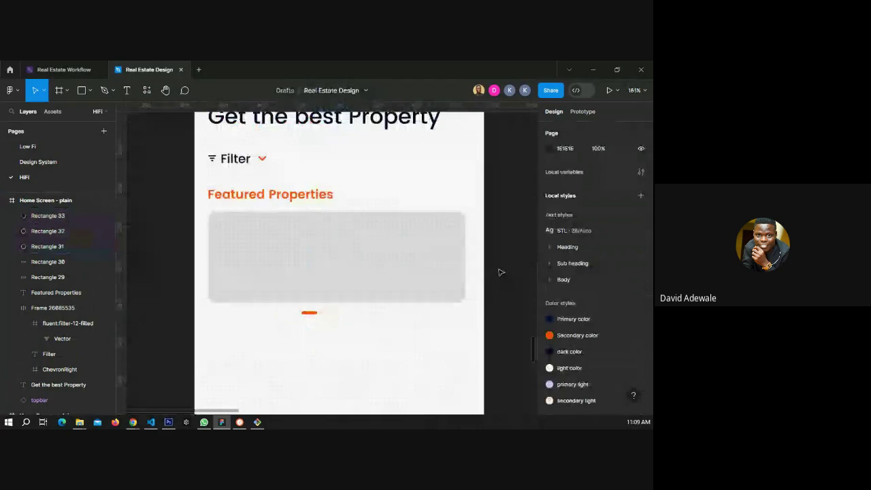
# Resize the three dots to 5×5.
pyautogui.scroll(7, 306, 299)
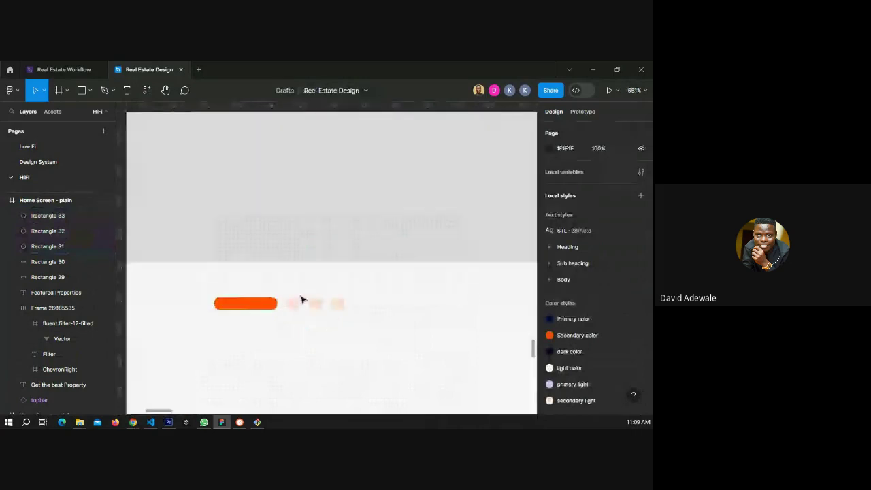
pyautogui.moveTo(302, 300); pyautogui.dragTo(344, 306)
pyautogui.keyDown('shift'); pyautogui.click(343, 305); pyautogui.keyUp('shift')
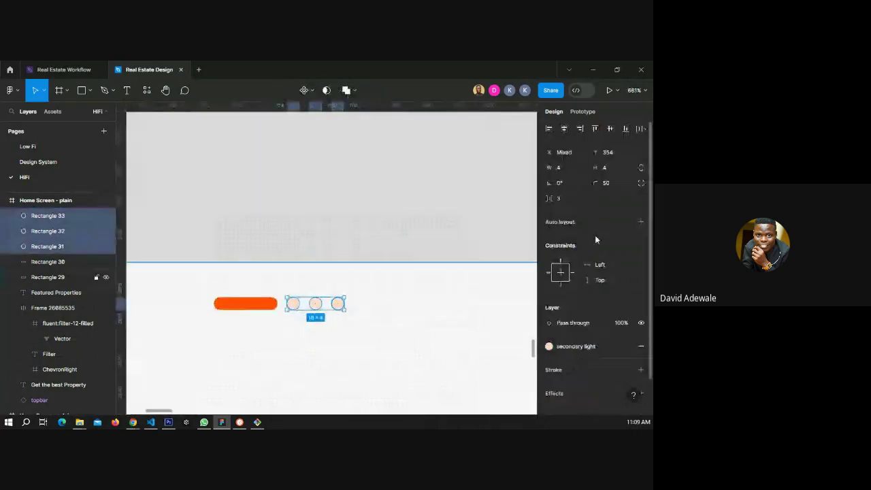
pyautogui.click(592, 167)
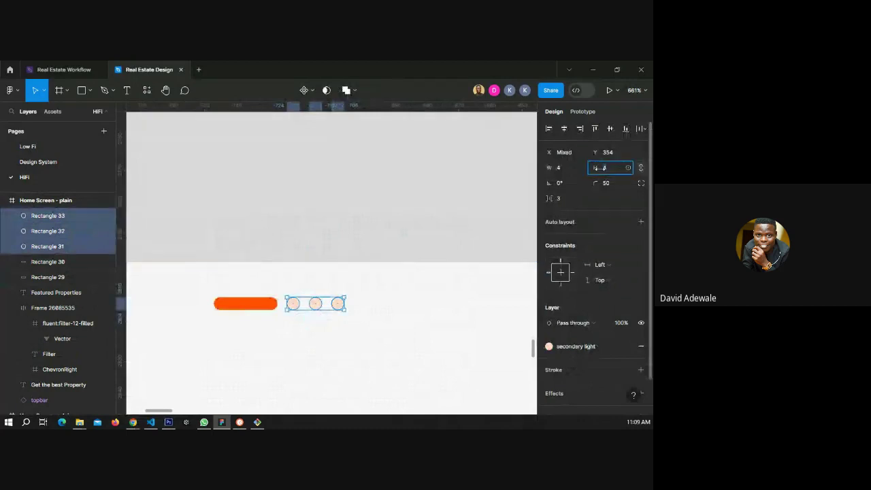
pyautogui.write('6')
pyautogui.press('Return')
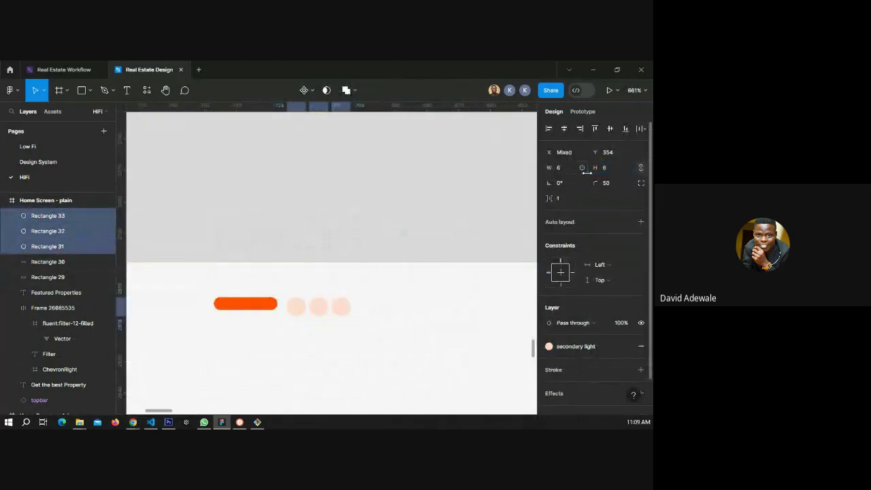
pyautogui.click(611, 167)
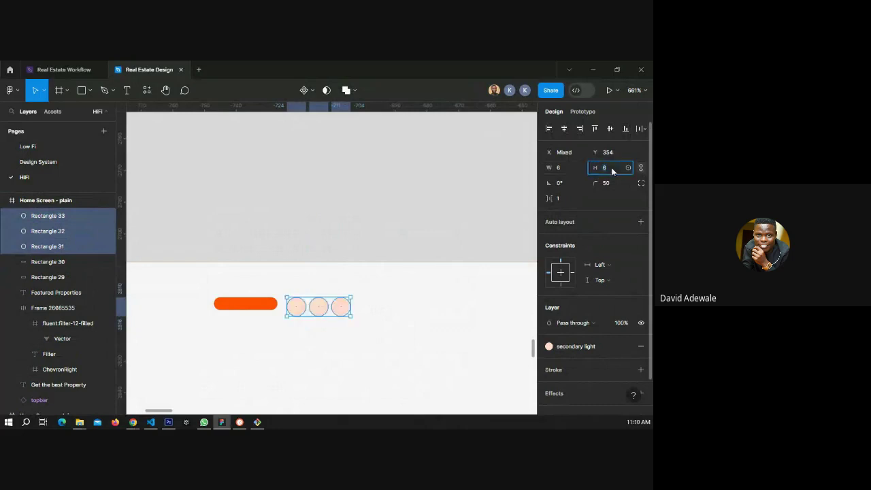
pyautogui.write('5')
pyautogui.press('Return')
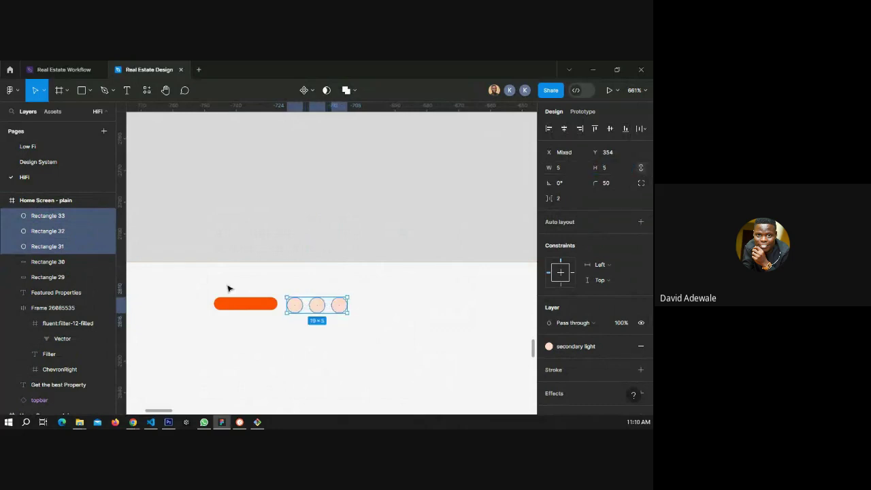
# Set the orange pill's height to 5 and select it together with the first dot.
pyautogui.click(238, 303)
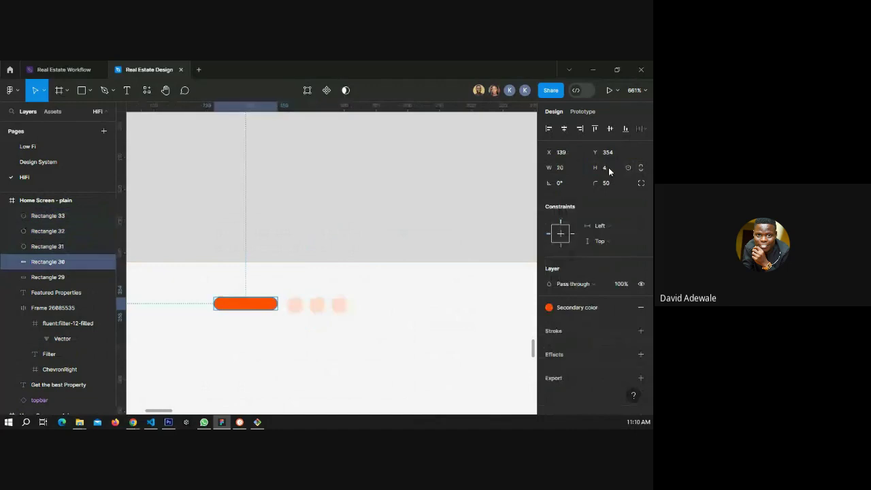
pyautogui.click(608, 168)
pyautogui.write('5')
pyautogui.click(298, 308)
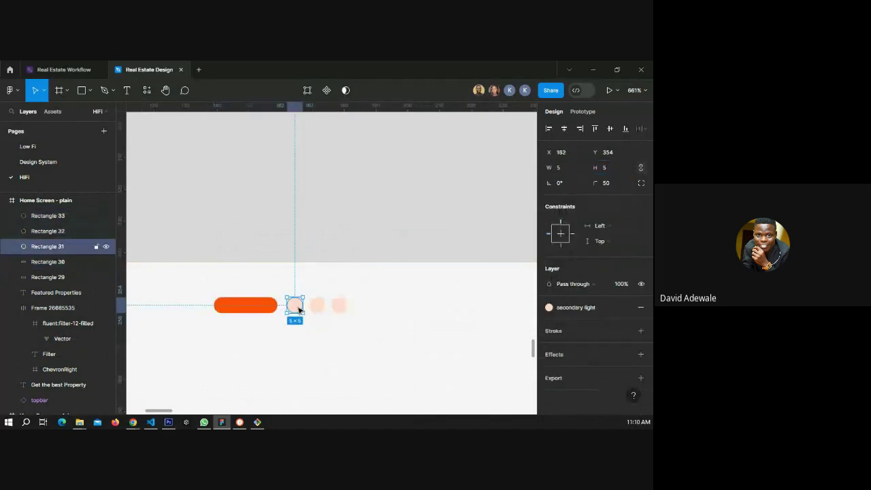
pyautogui.scroll(-5, 346, 288)
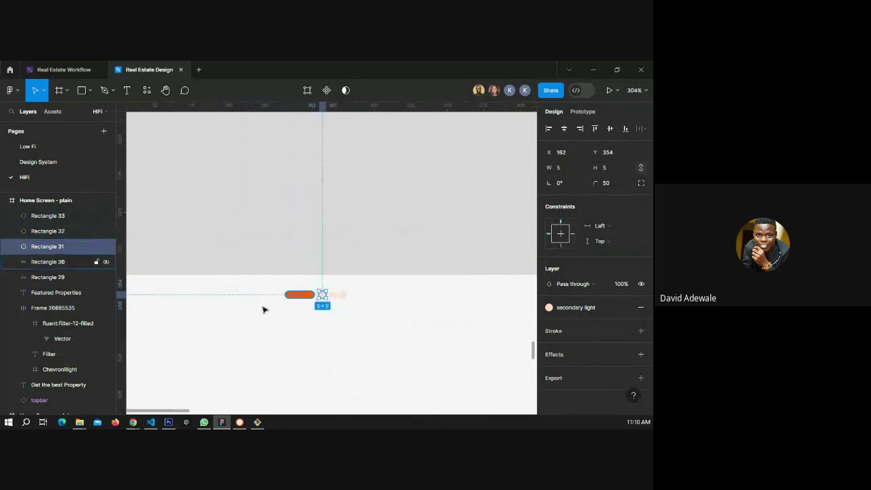
pyautogui.scroll(-3, 303, 286)
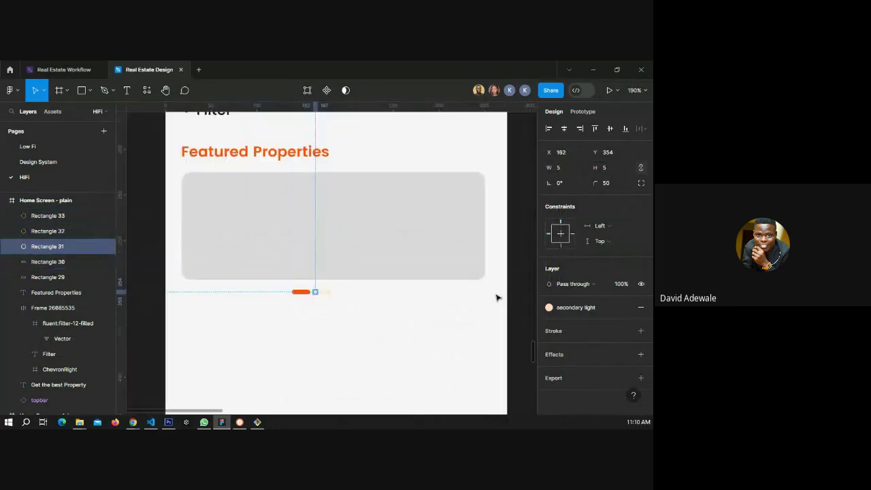
pyautogui.click(496, 297)
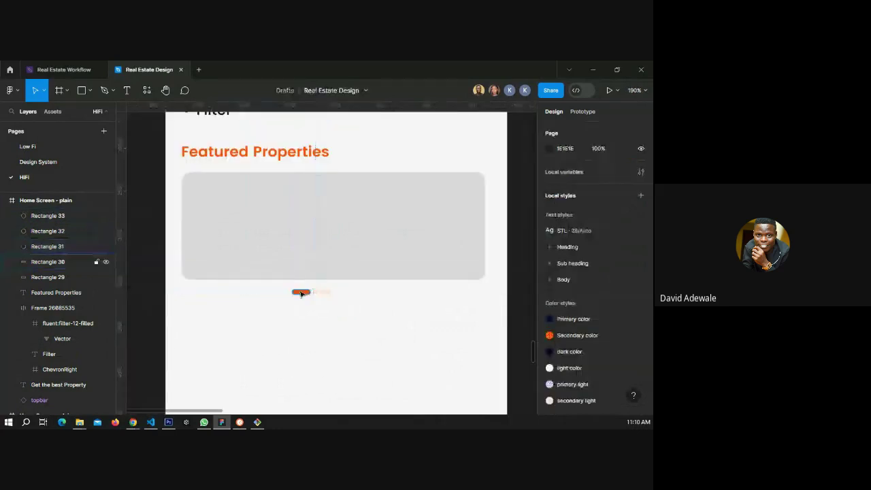
pyautogui.click(301, 294)
pyautogui.scroll(5, 301, 294)
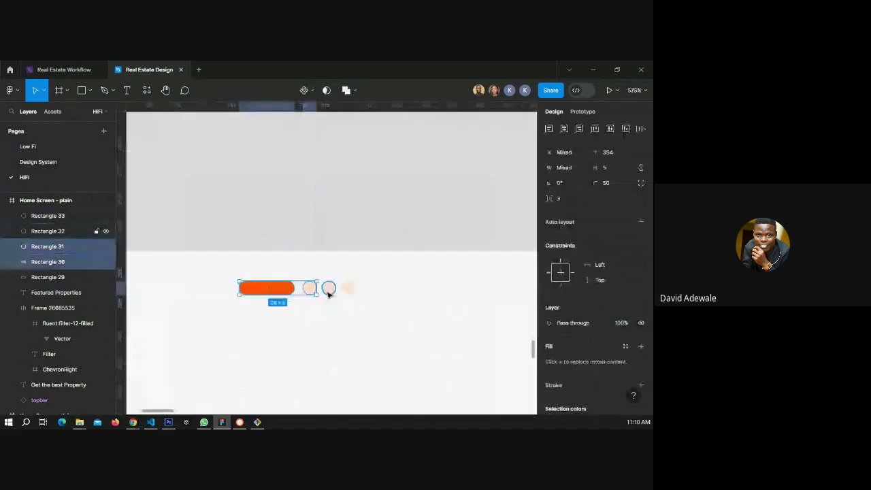
# Wrap the orange pill and three dots in one auto-layout row with 2 spacing (Shift+A).
pyautogui.keyDown('shift'); pyautogui.click(328, 289); pyautogui.keyUp('shift')
pyautogui.keyDown('shift'); pyautogui.click(347, 288); pyautogui.keyUp('shift')
pyautogui.hotkey('shift', 'a')
pyautogui.scroll(-2, 284, 294)
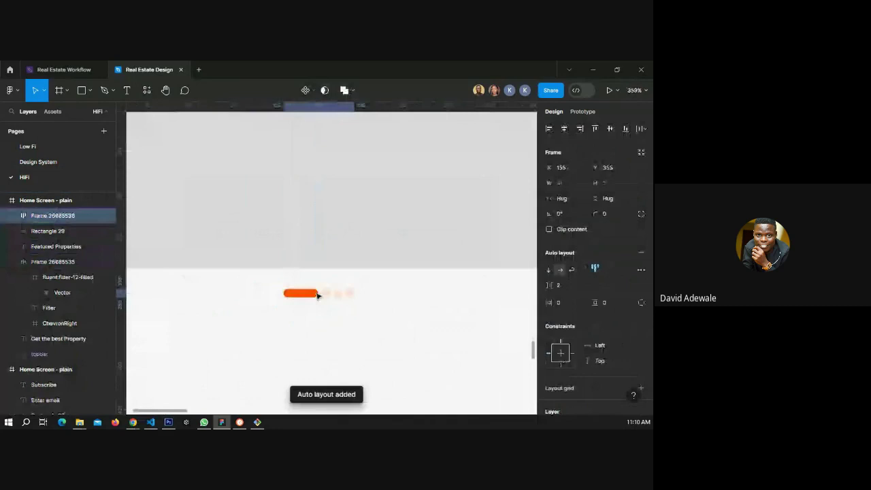
pyautogui.scroll(-1, 317, 294)
pyautogui.hotkey('shift', '0')
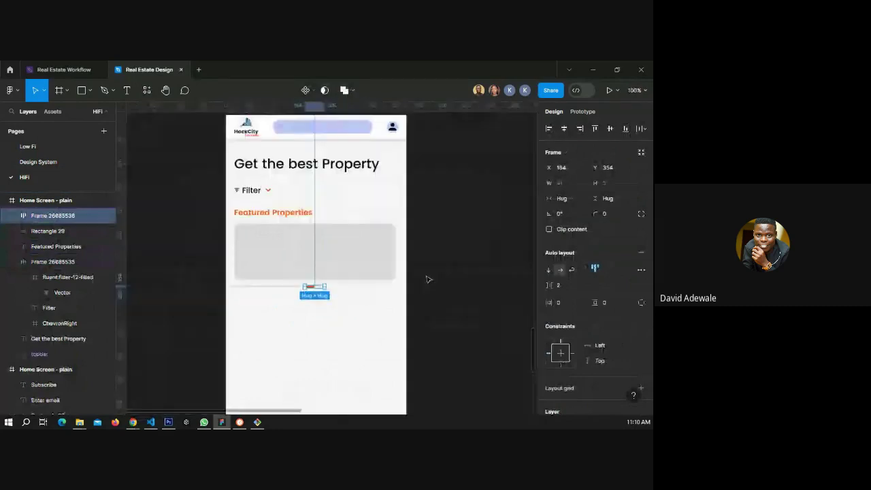
pyautogui.click(409, 291)
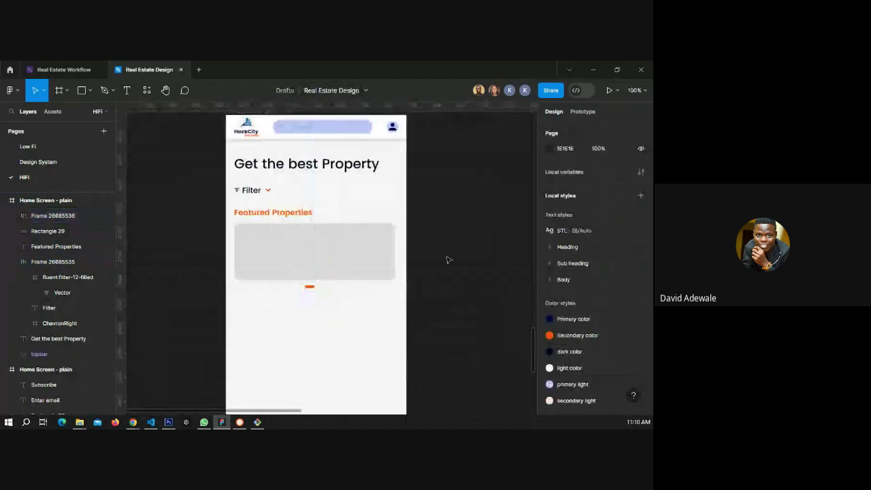
pyautogui.scroll(2, 445, 262)
pyautogui.scroll(-2, 430, 259)
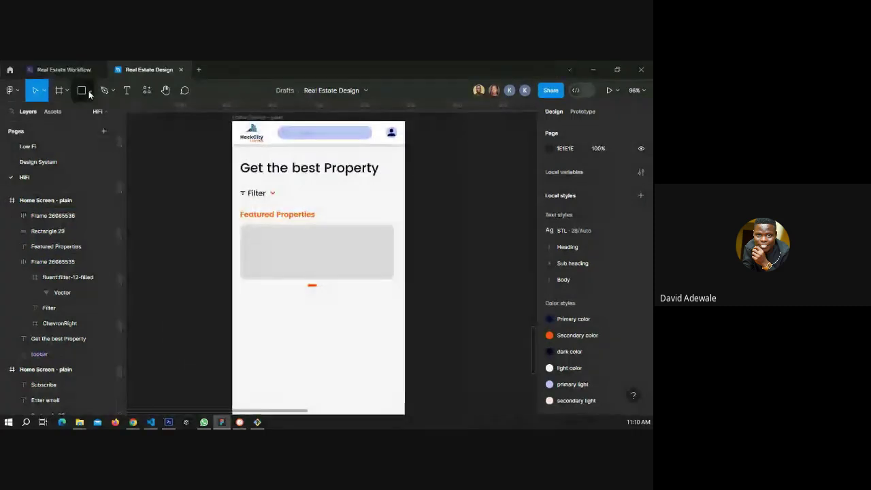
# Launch the Unsplash plugin and search for 'duplex' photos.
pyautogui.click(146, 92)
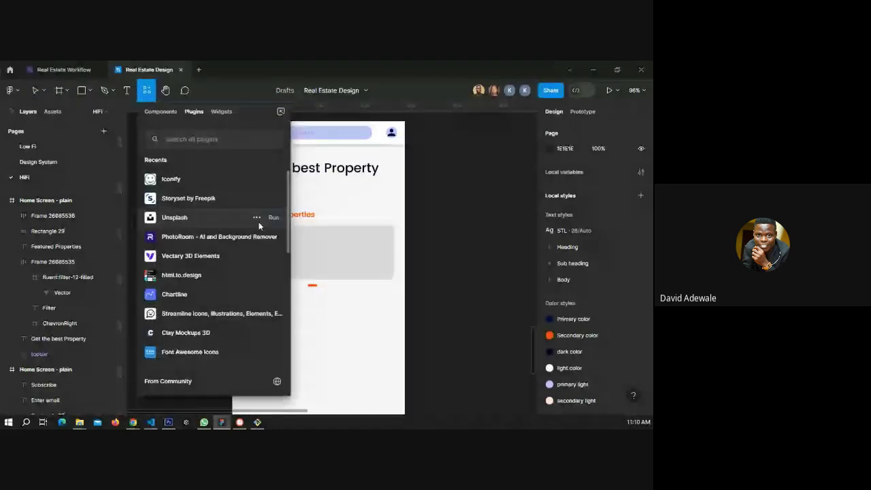
pyautogui.press('Escape')
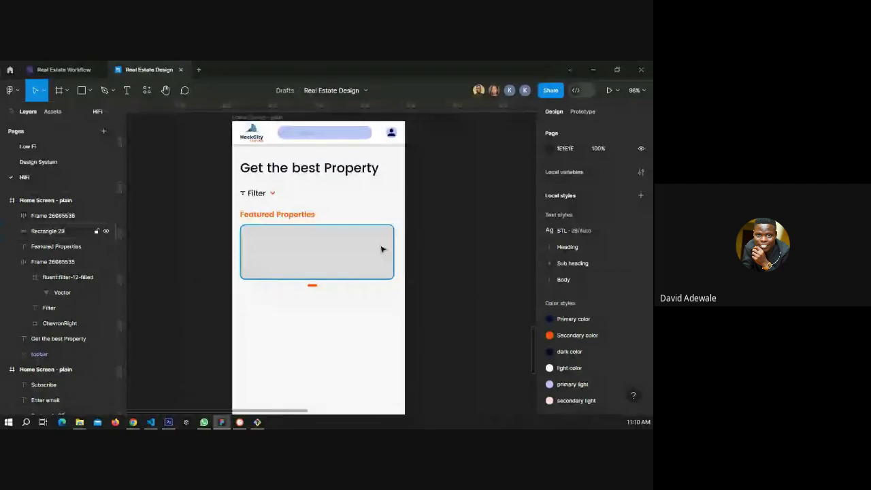
pyautogui.hotkey('ctrl', 'alt', 'p')
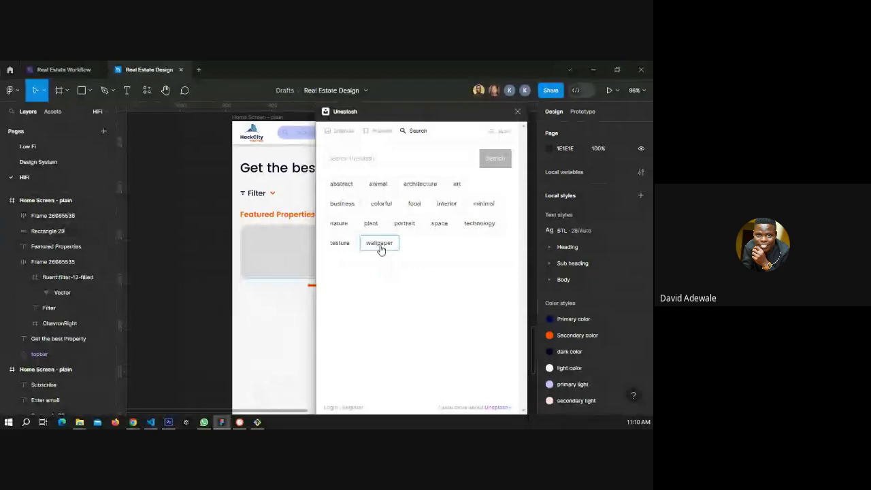
pyautogui.click(347, 159)
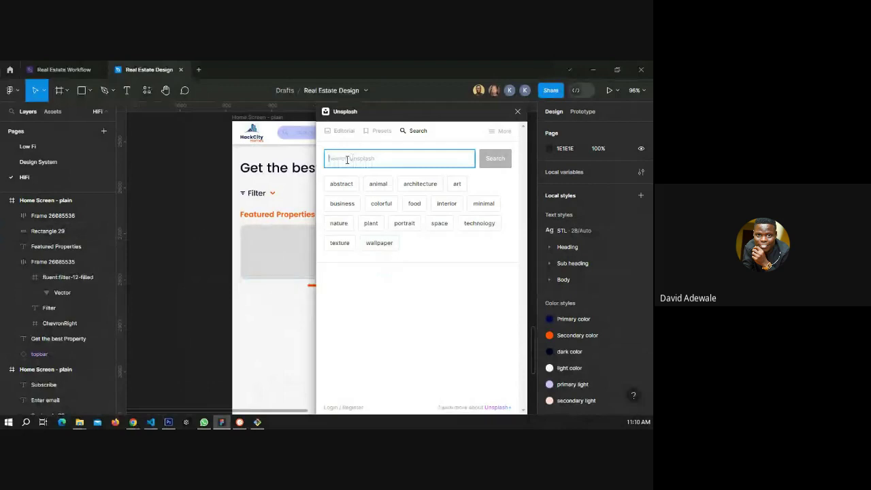
pyautogui.write('duplux')
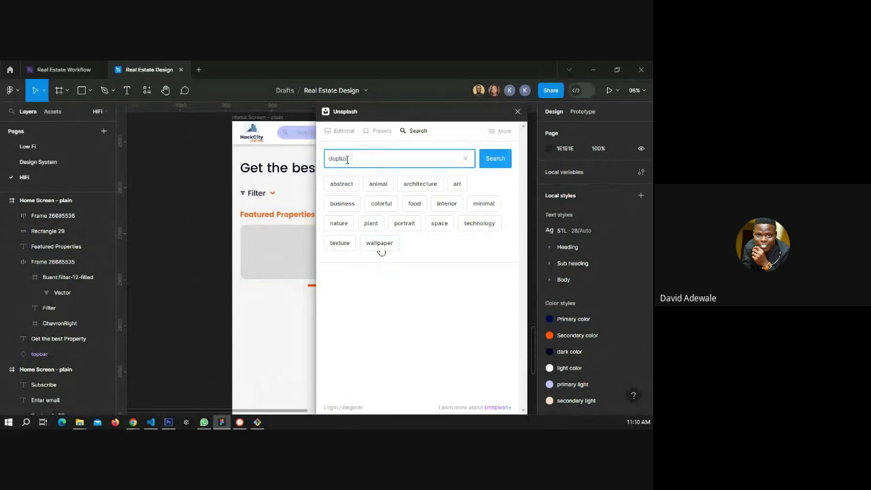
pyautogui.press('BackSpace')
pyautogui.press('BackSpace')
pyautogui.write('ex')
pyautogui.press('Return')
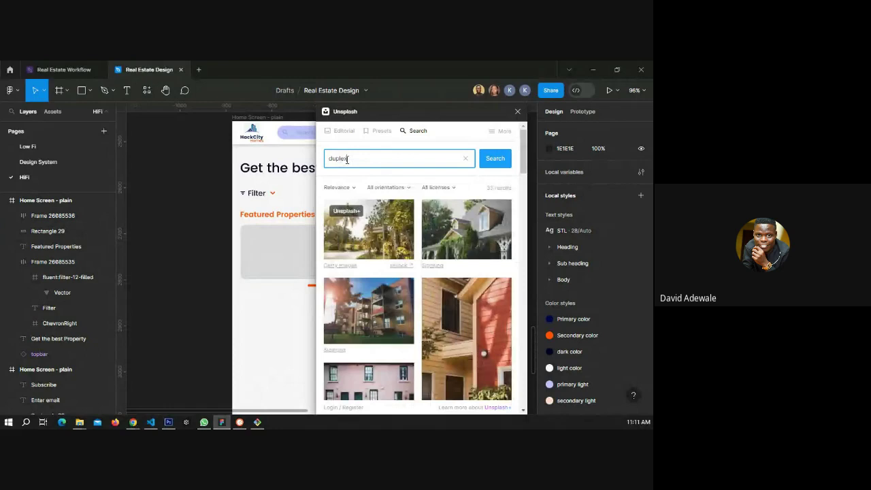
# Browse the duplex house and apartment results, rerun the search, and return to the top.
pyautogui.scroll(-5, 394, 277)
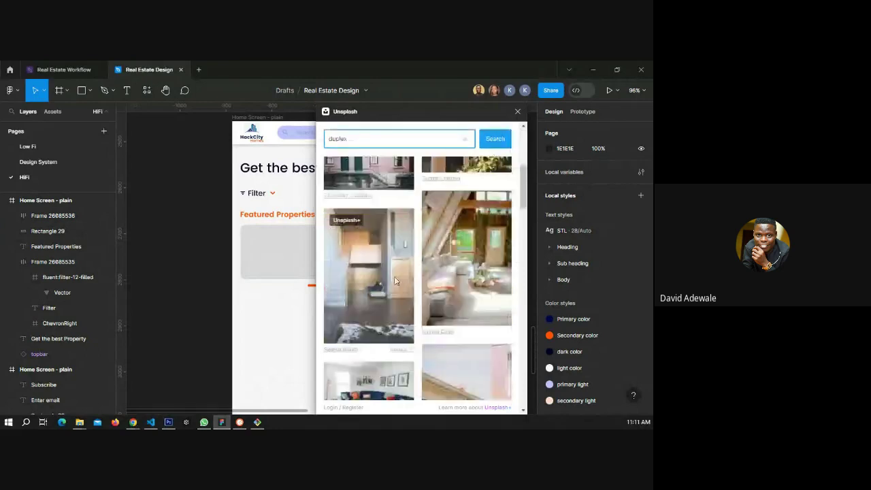
pyautogui.scroll(-5, 394, 276)
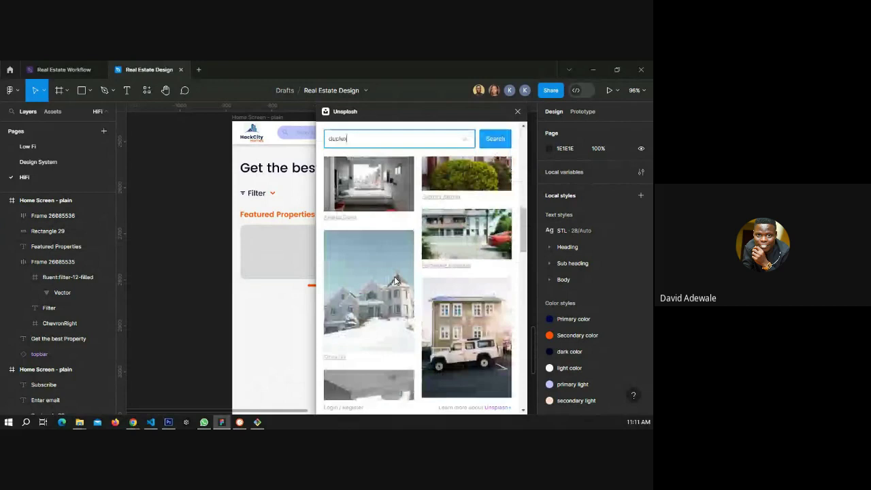
pyautogui.scroll(-3, 395, 279)
pyautogui.scroll(-5, 394, 277)
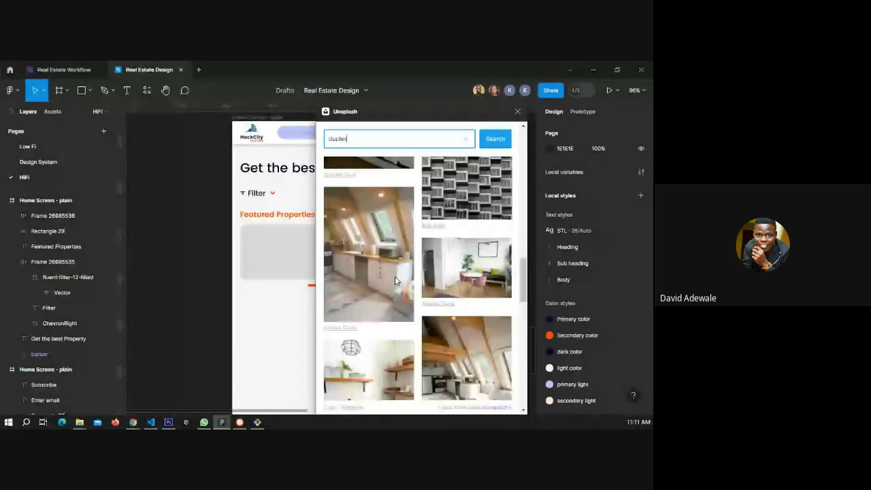
pyautogui.scroll(-5, 395, 280)
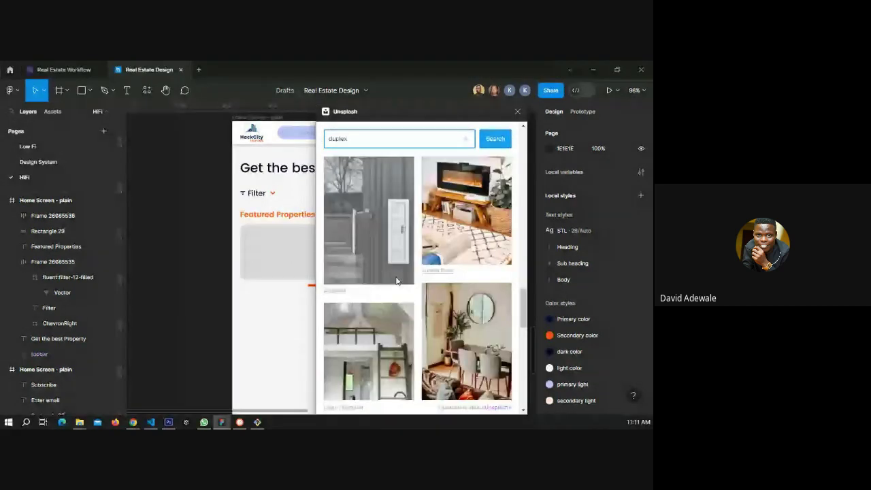
pyautogui.scroll(-5, 397, 280)
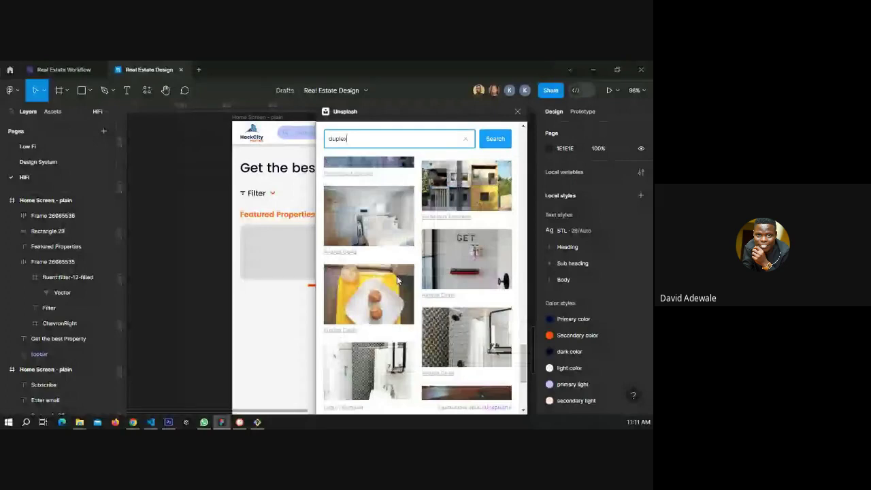
pyautogui.scroll(-5, 398, 280)
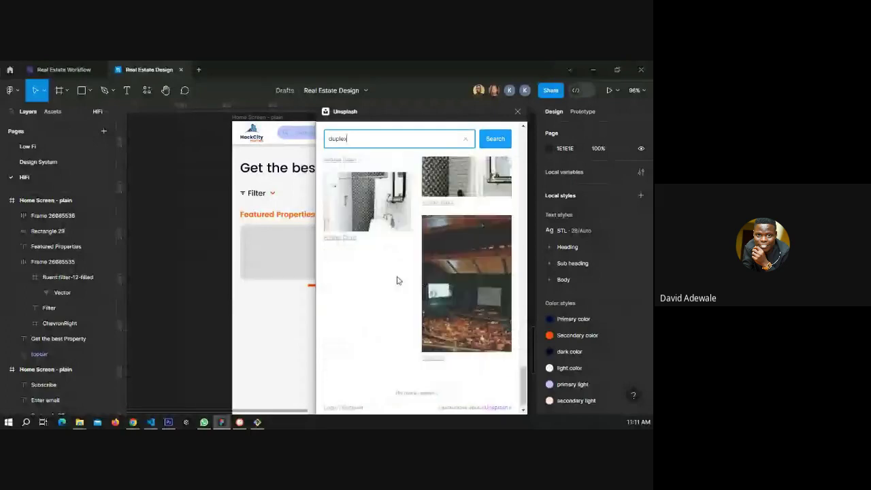
pyautogui.press('Return')
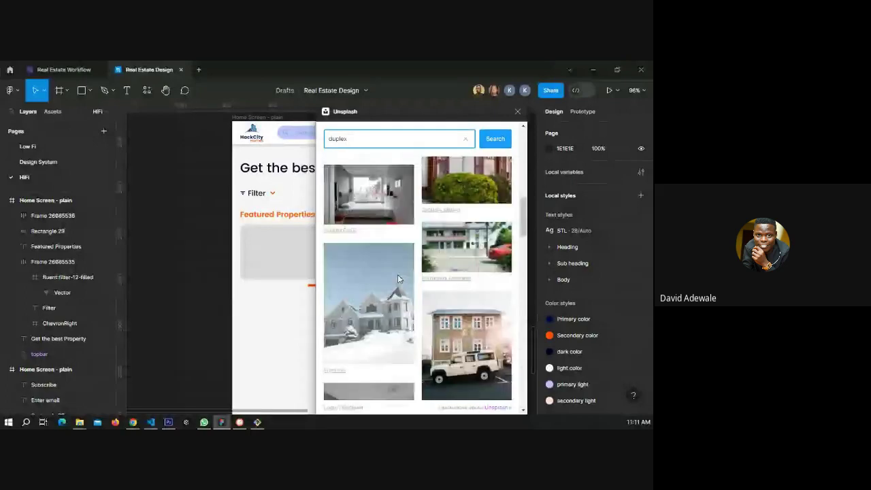
pyautogui.scroll(5, 398, 278)
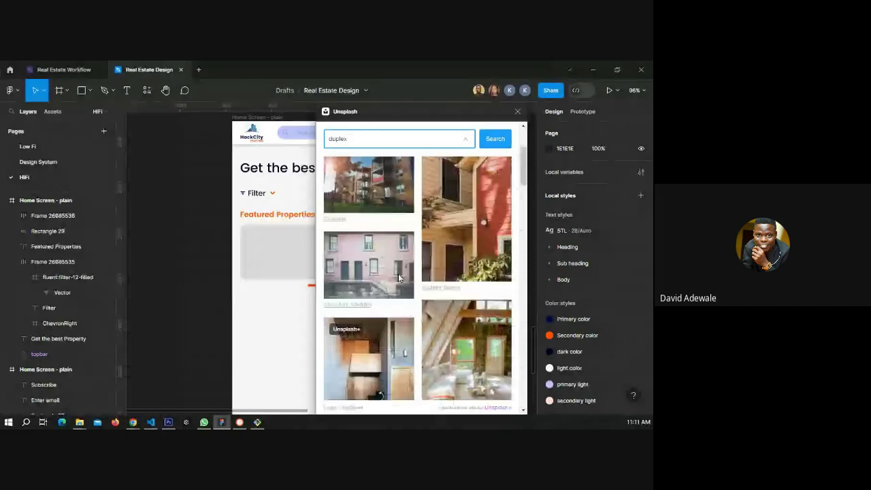
pyautogui.scroll(3, 398, 278)
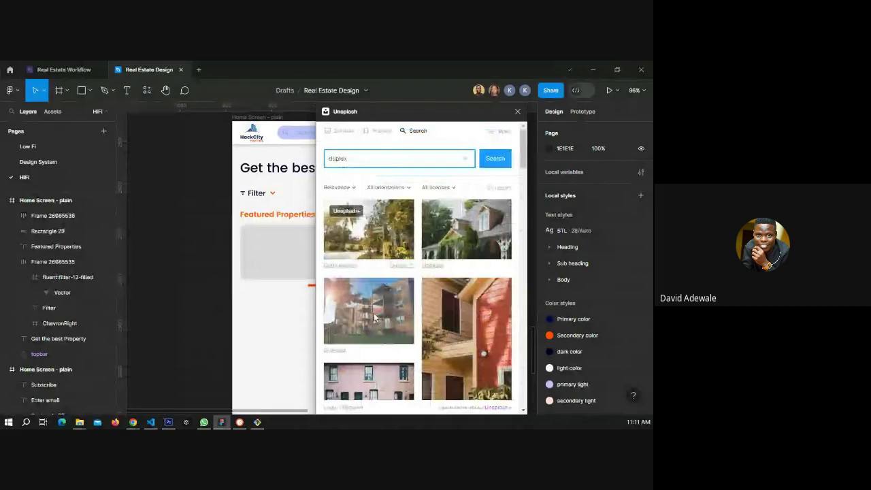
# Insert the Unsplash brick apartment building photo onto the canvas.
pyautogui.click(376, 321)
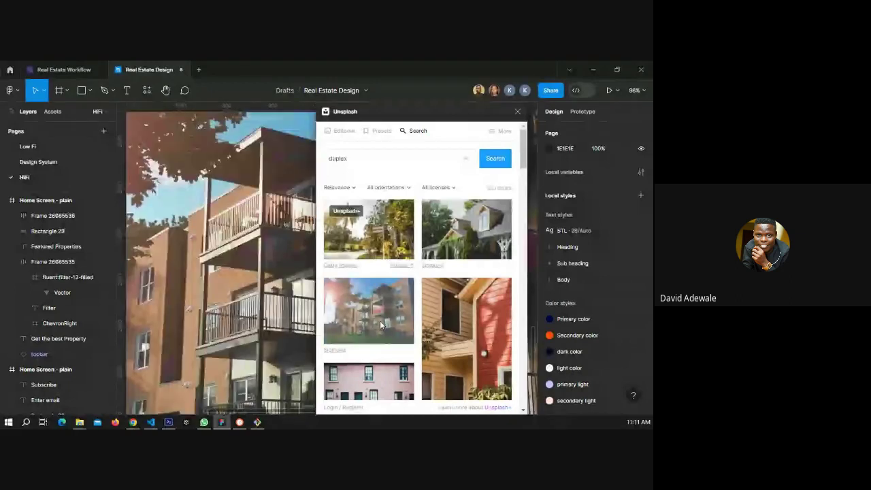
pyautogui.press('Escape')
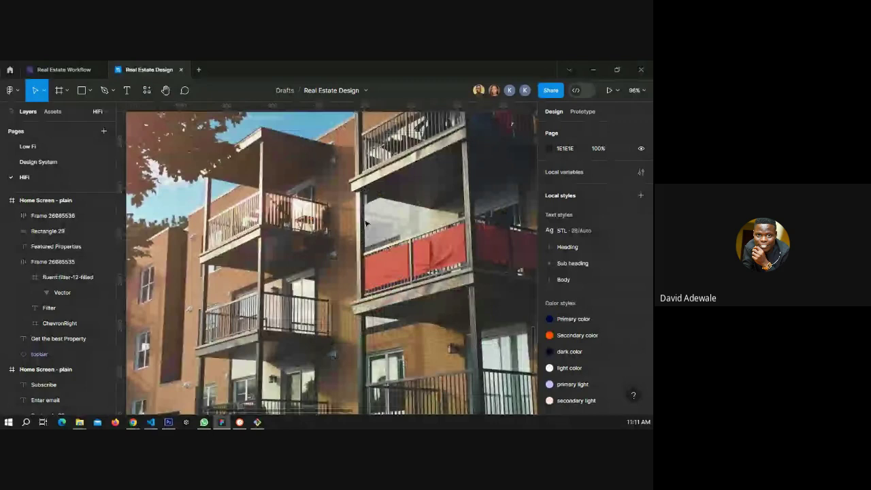
pyautogui.scroll(-5, 365, 223)
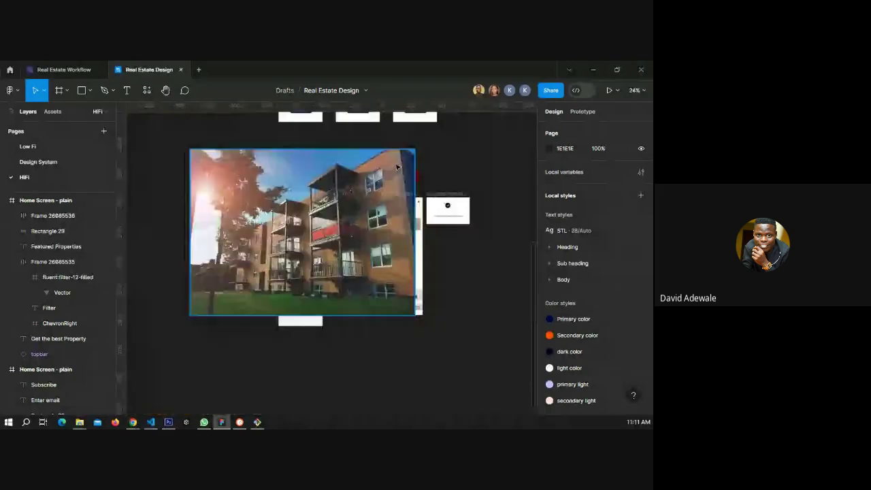
# Shrink the building photo from 1920×1420.8 to 50 px wide (50×37).
pyautogui.click(397, 167)
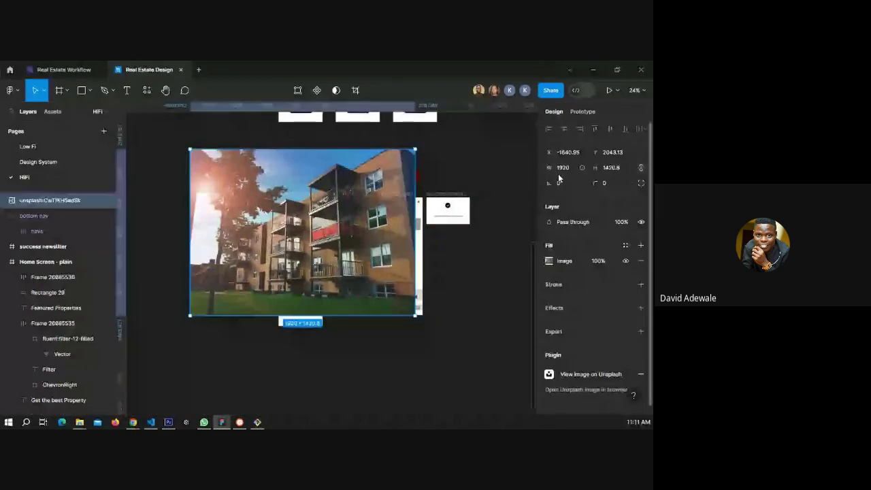
pyautogui.click(563, 168)
pyautogui.click(564, 168)
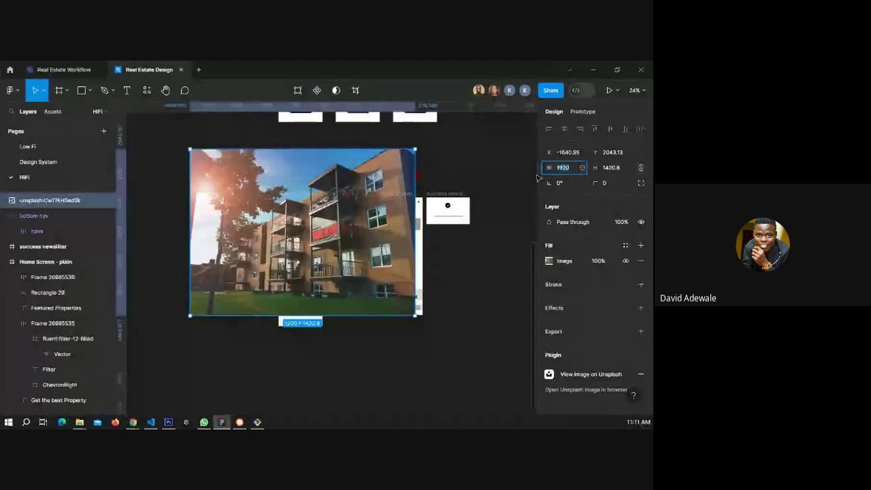
pyautogui.write('50')
pyautogui.press('Return')
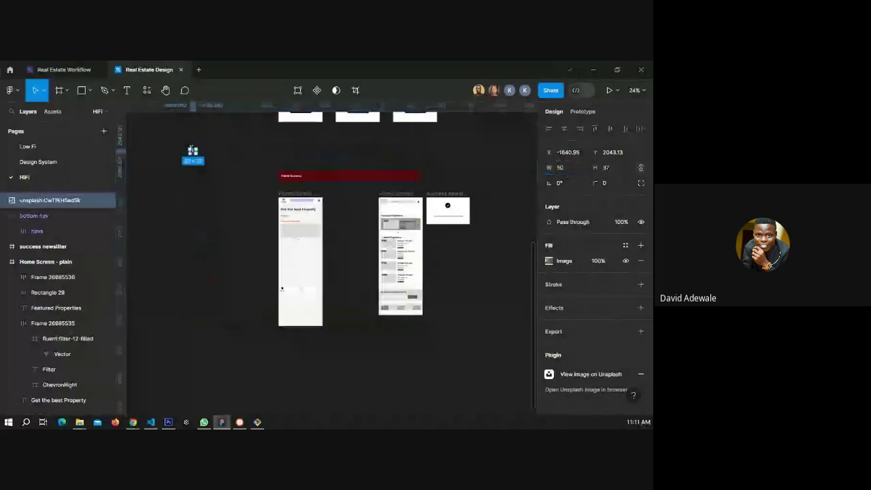
# Move the photo into the Featured Properties card and enlarge it to about 145×107.
pyautogui.scroll(5, 191, 149)
pyautogui.moveTo(191, 149); pyautogui.dragTo(295, 185)
pyautogui.scroll(5, 281, 169)
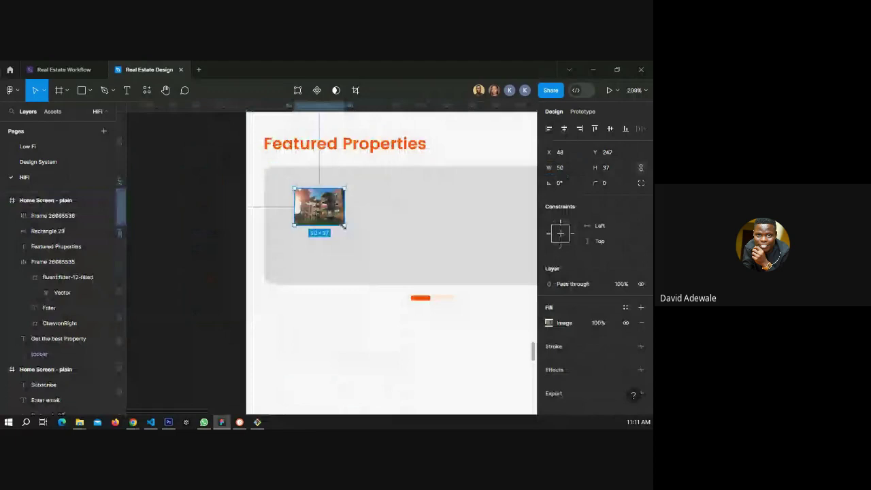
pyautogui.moveTo(344, 226); pyautogui.dragTo(423, 283)
pyautogui.moveTo(359, 258); pyautogui.dragTo(344, 246)
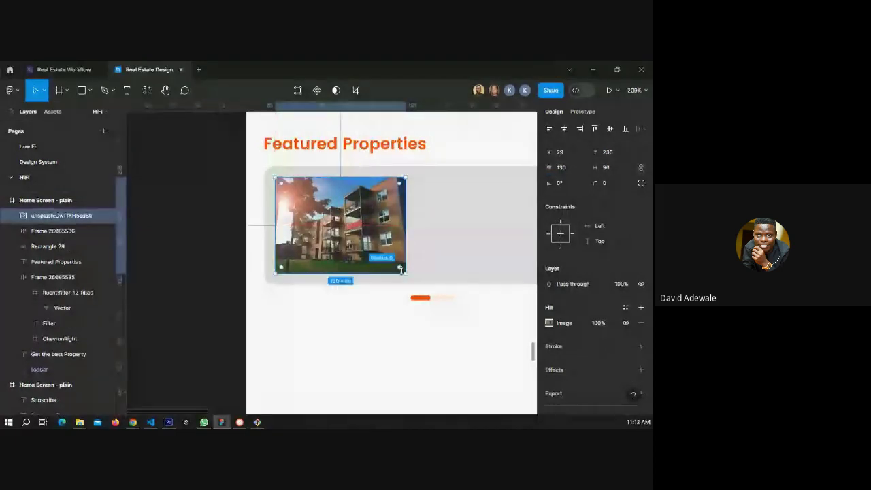
pyautogui.moveTo(402, 270); pyautogui.dragTo(421, 282)
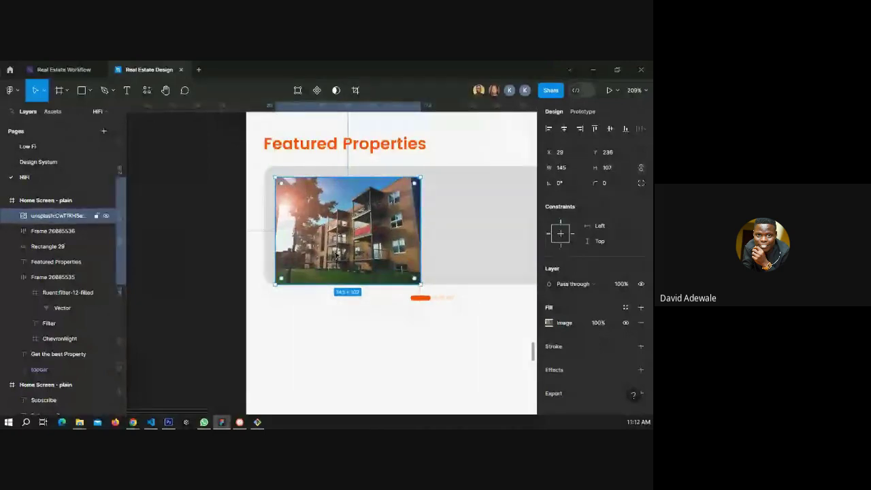
pyautogui.moveTo(336, 255); pyautogui.dragTo(332, 250)
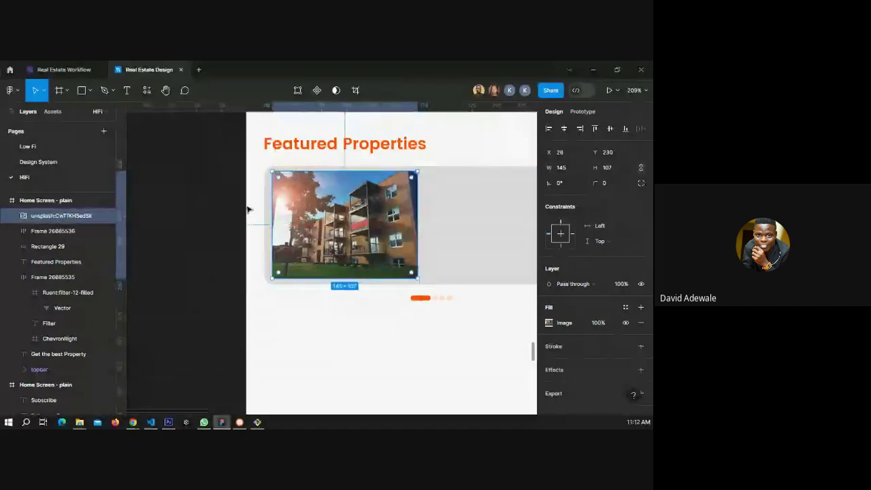
# Round the building photo's corners to a 10 px radius.
pyautogui.click(268, 213)
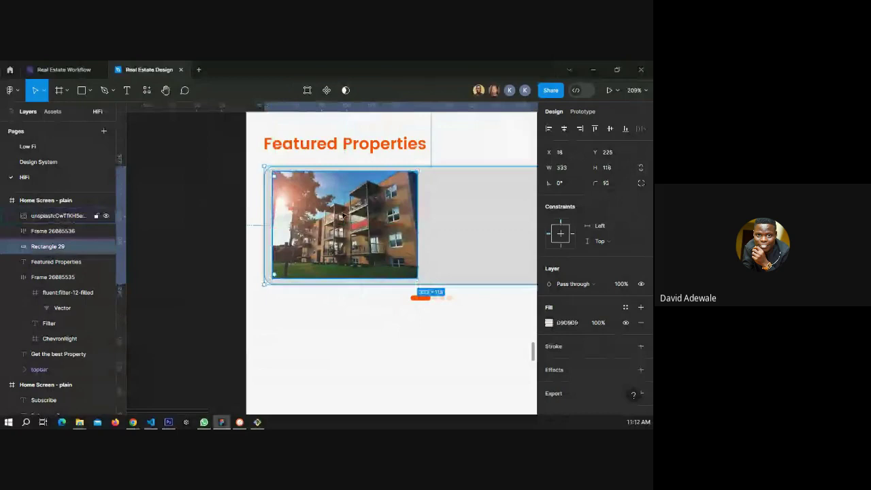
pyautogui.click(275, 211)
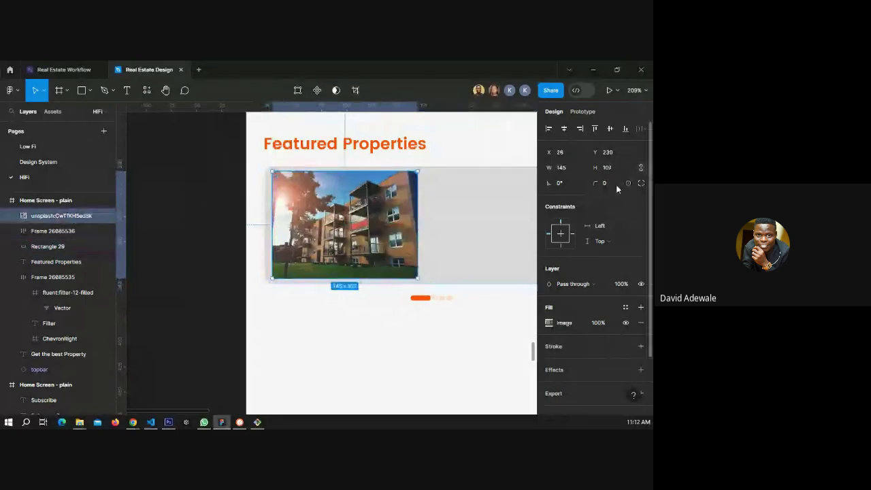
pyautogui.click(612, 184)
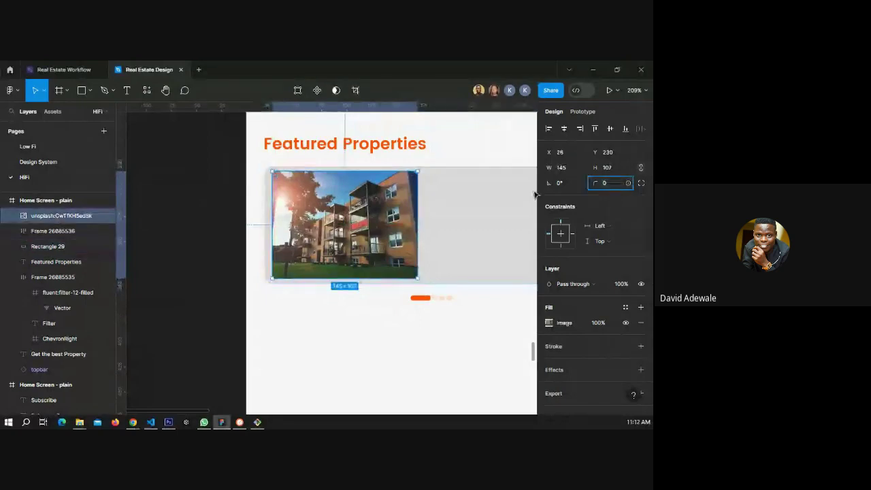
pyautogui.write('10')
pyautogui.press('Return')
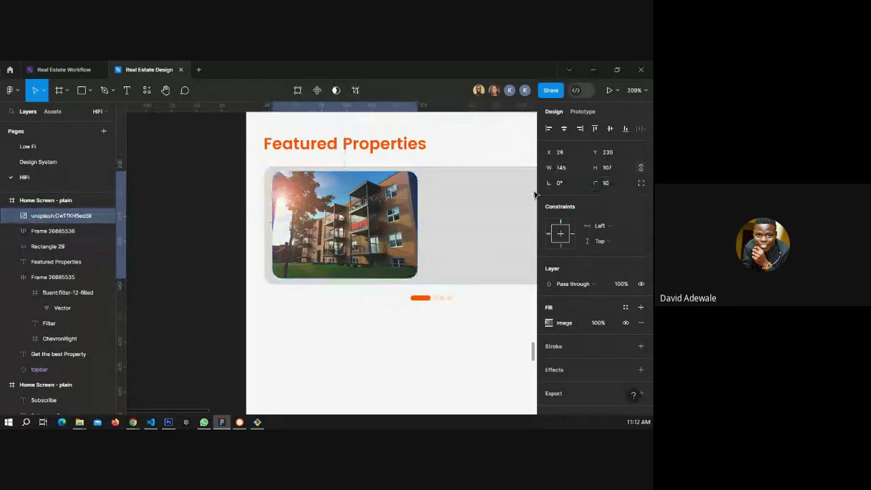
pyautogui.click(206, 199)
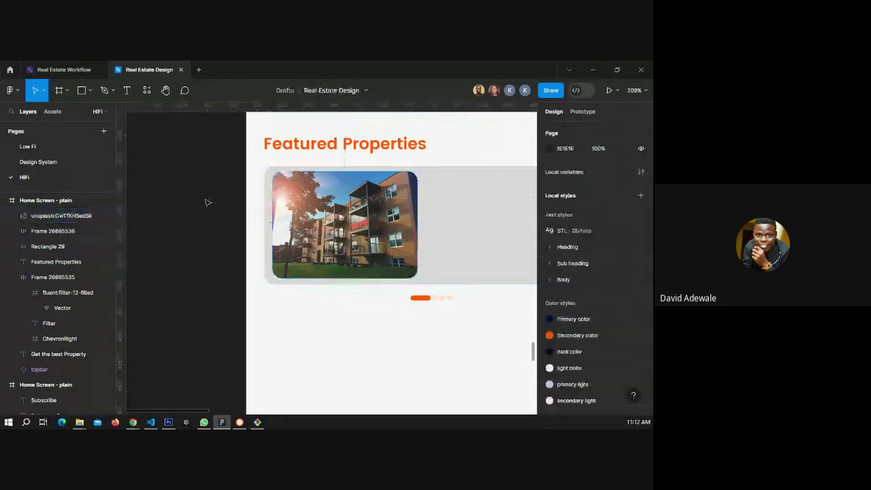
pyautogui.scroll(-3, 161, 209)
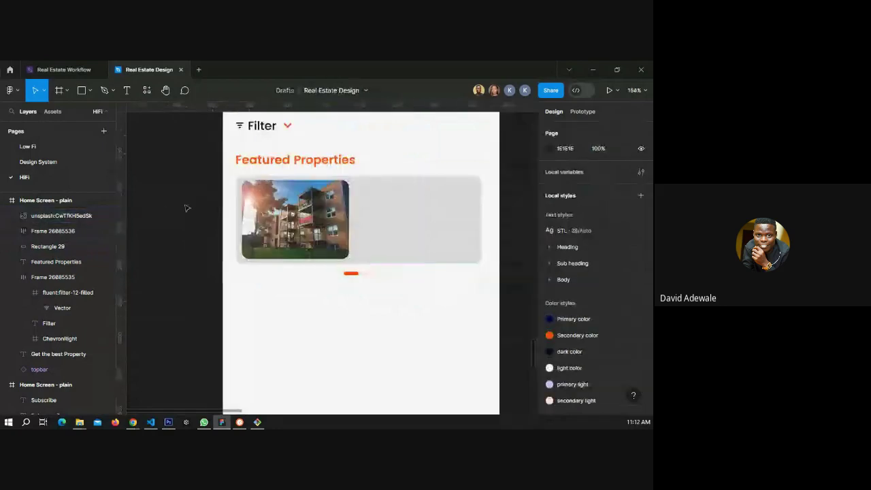
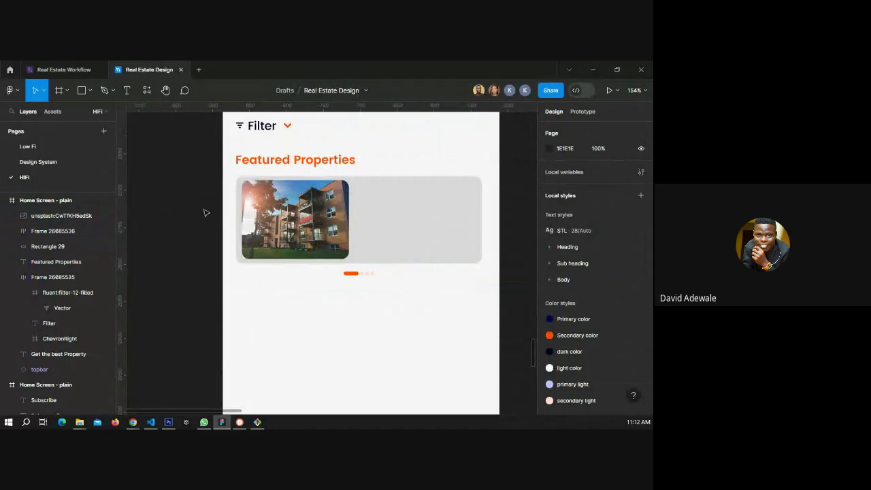
# Add a 'For sale' text label on the apartment photo.
pyautogui.click(272, 216)
pyautogui.scroll(4, 273, 215)
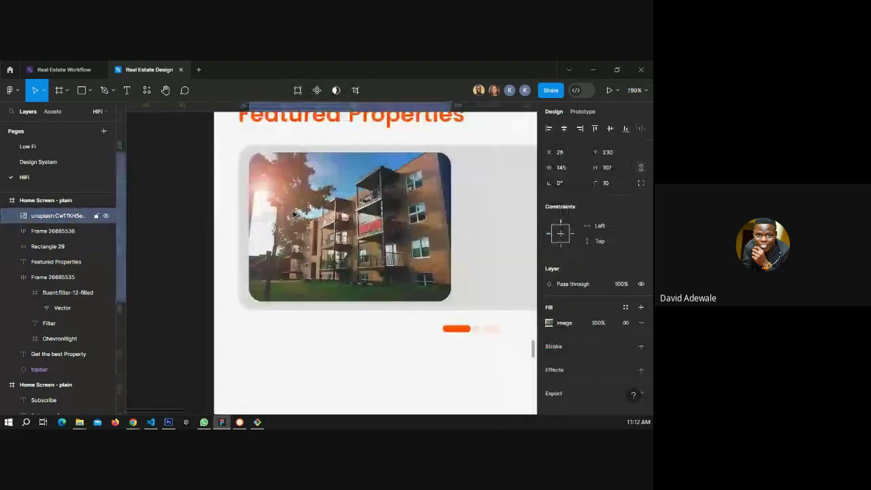
pyautogui.scroll(-5, 190, 173)
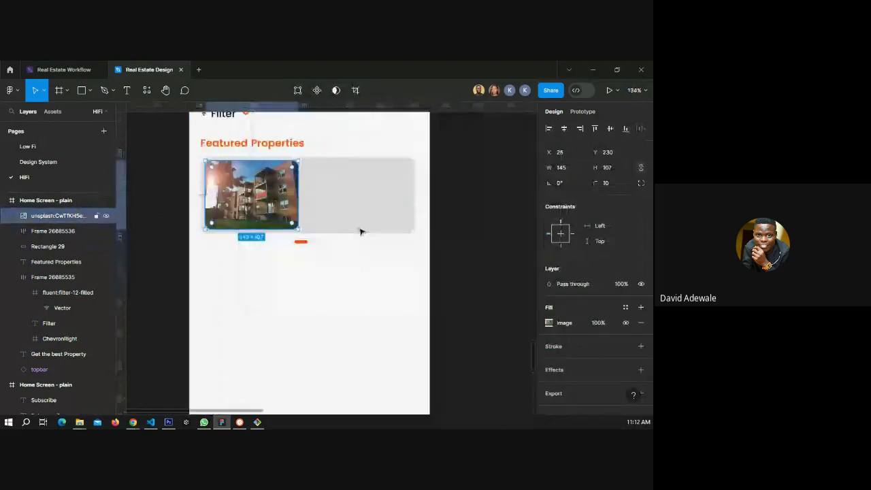
pyautogui.scroll(-3, 212, 217)
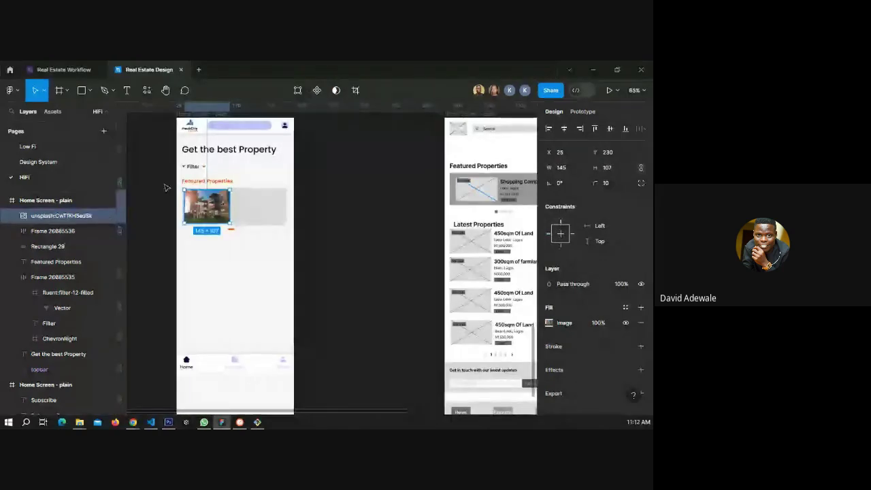
pyautogui.scroll(3, 167, 187)
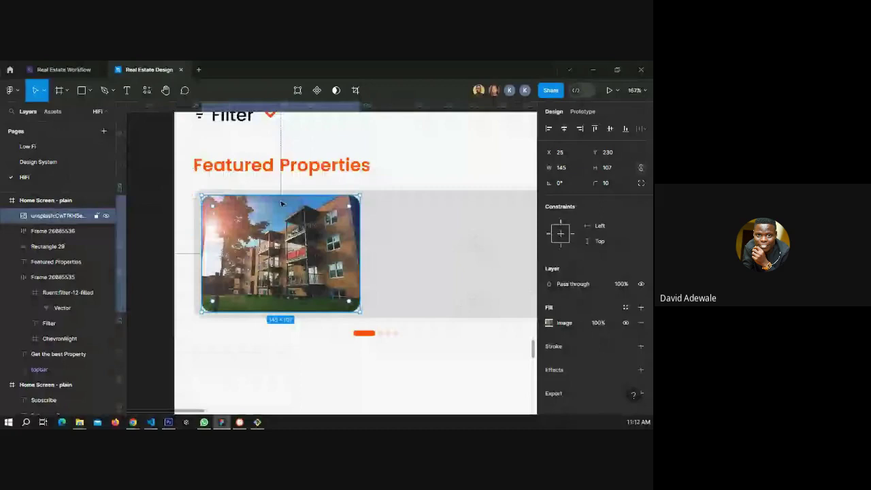
pyautogui.scroll(2, 238, 196)
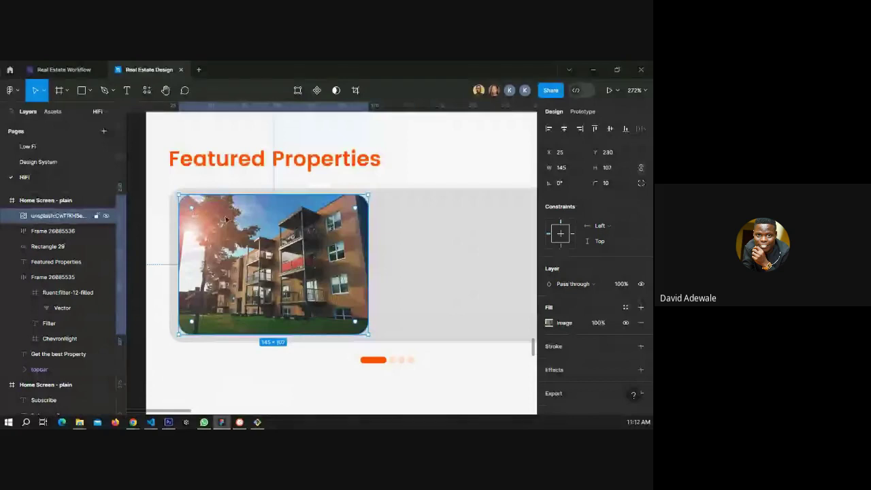
pyautogui.press('t')
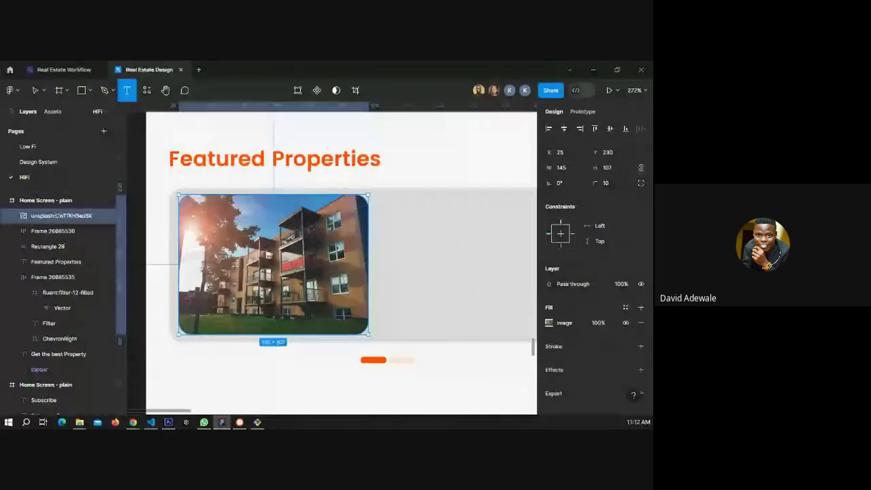
pyautogui.click(206, 277)
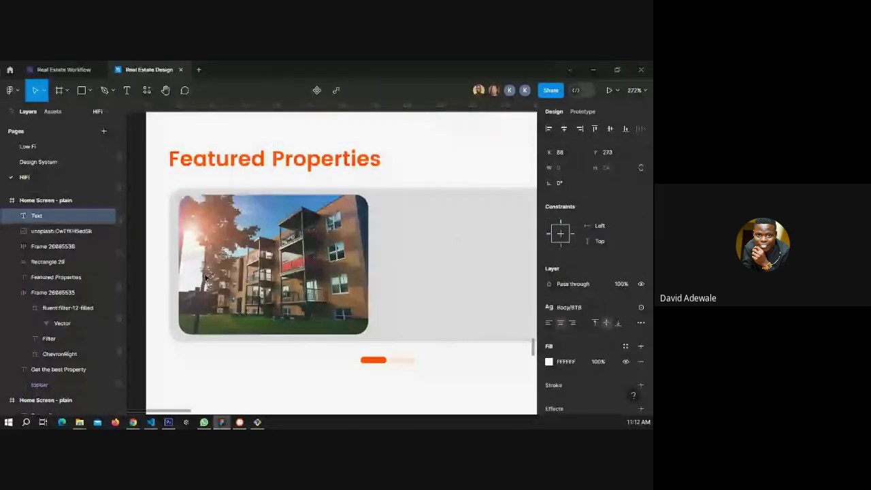
pyautogui.write('For sale')
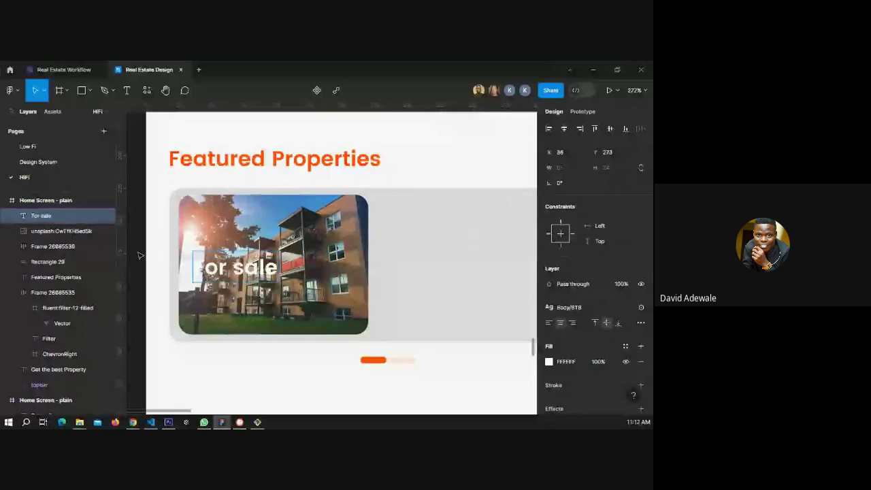
pyautogui.press('Escape')
# Detach the label's text style, set it to size 12, and wrap it in auto layout.
pyautogui.scroll(-1, 595, 283)
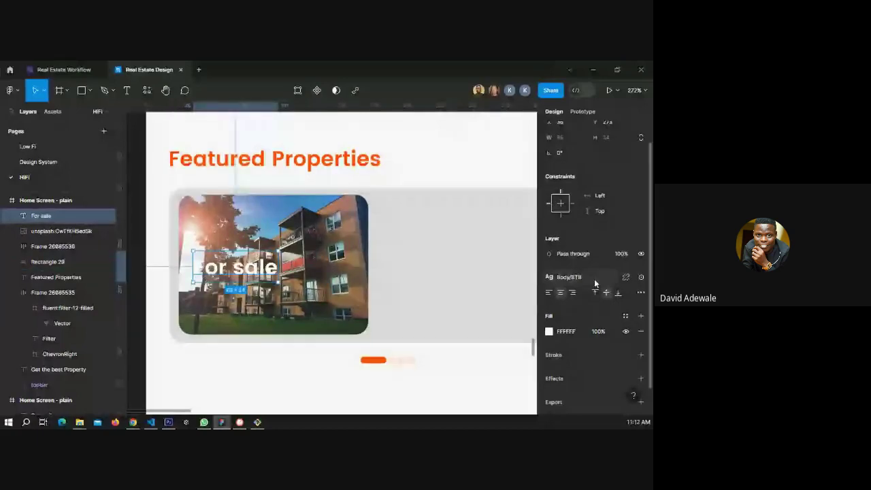
pyautogui.scroll(-1, 595, 283)
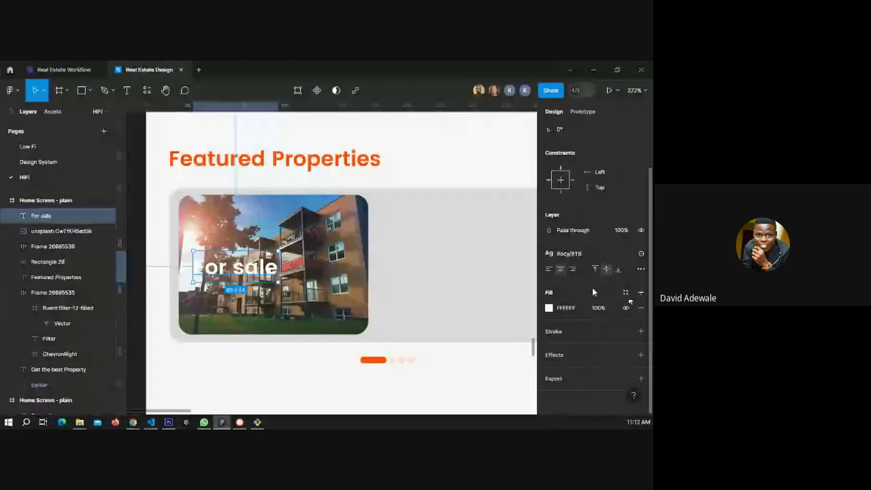
pyautogui.scroll(2, 593, 292)
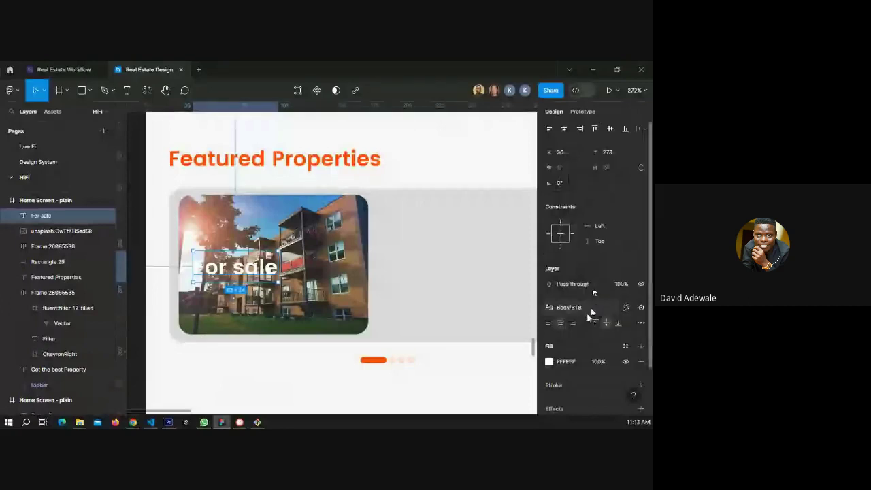
pyautogui.click(588, 314)
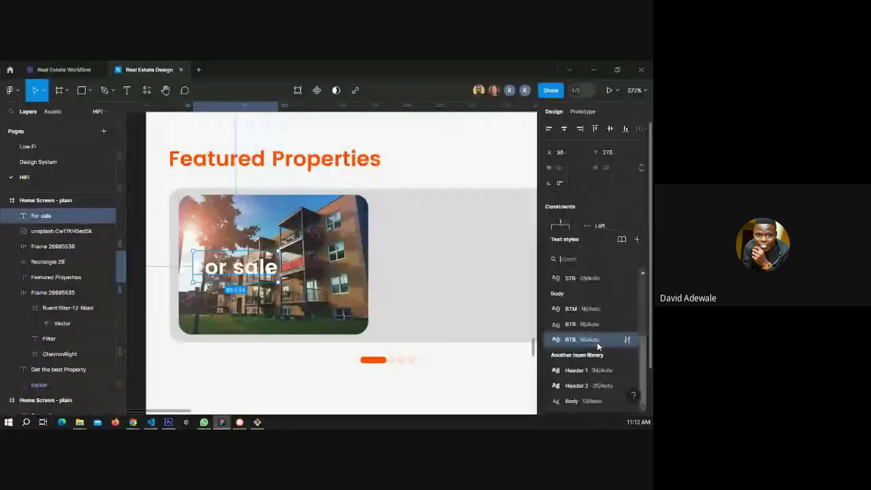
pyautogui.click(597, 347)
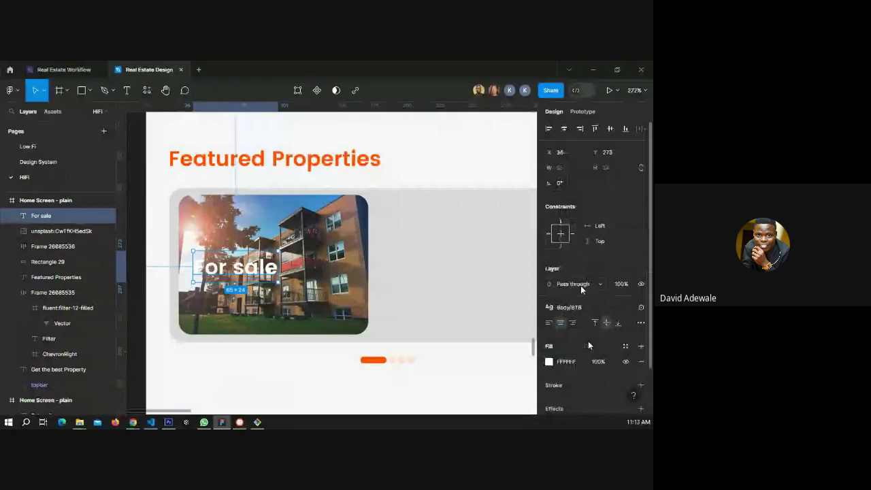
pyautogui.hotkey('ctrl', 'z')
pyautogui.scroll(-2, 598, 310)
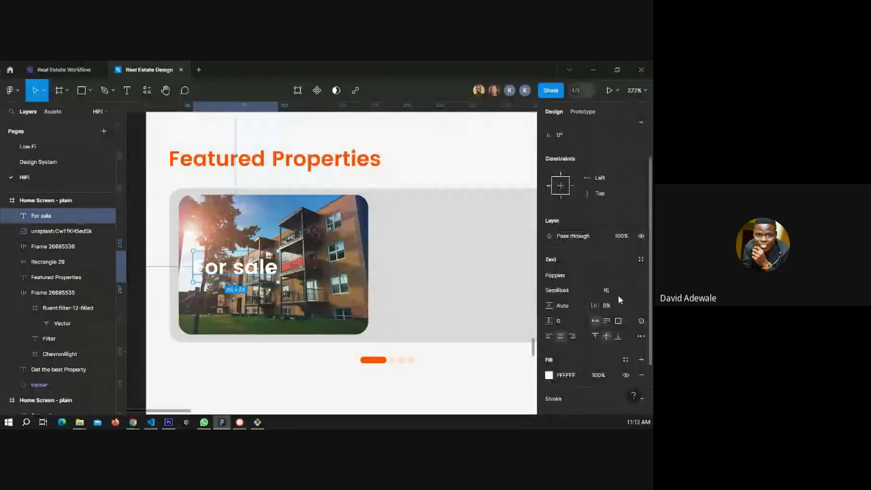
pyautogui.click(617, 295)
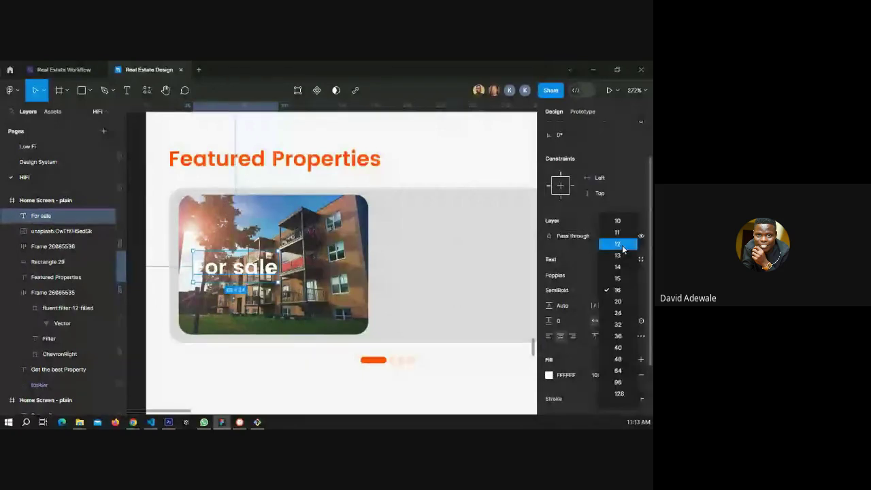
pyautogui.click(617, 244)
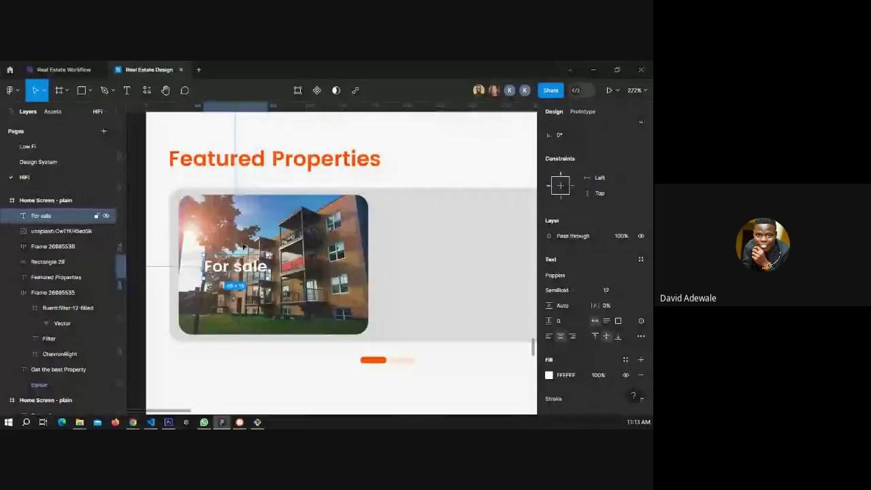
pyautogui.hotkey('shift', 'a')
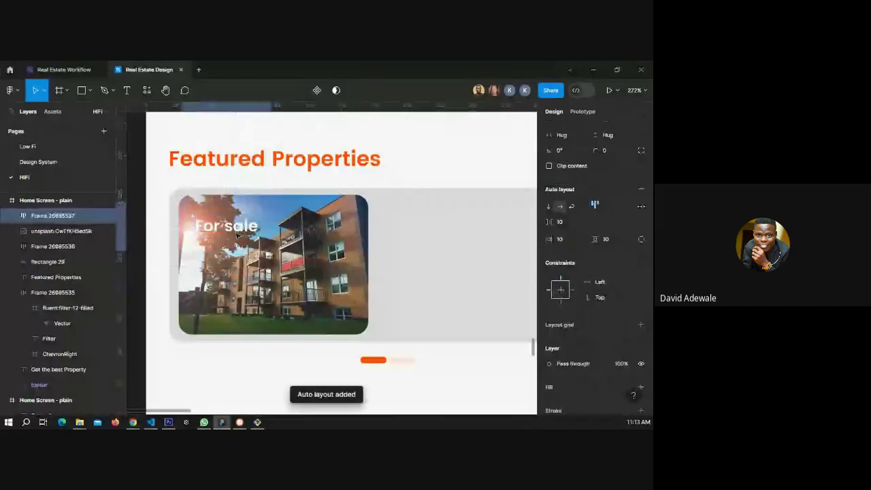
# Set the badge's auto-layout padding to 5 px horizontal and 0 vertical.
pyautogui.click(561, 239)
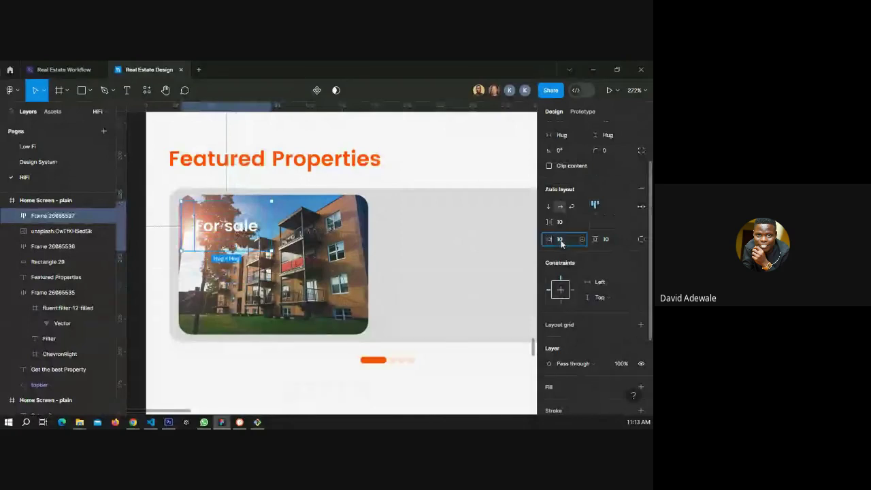
pyautogui.write('0')
pyautogui.press('Return')
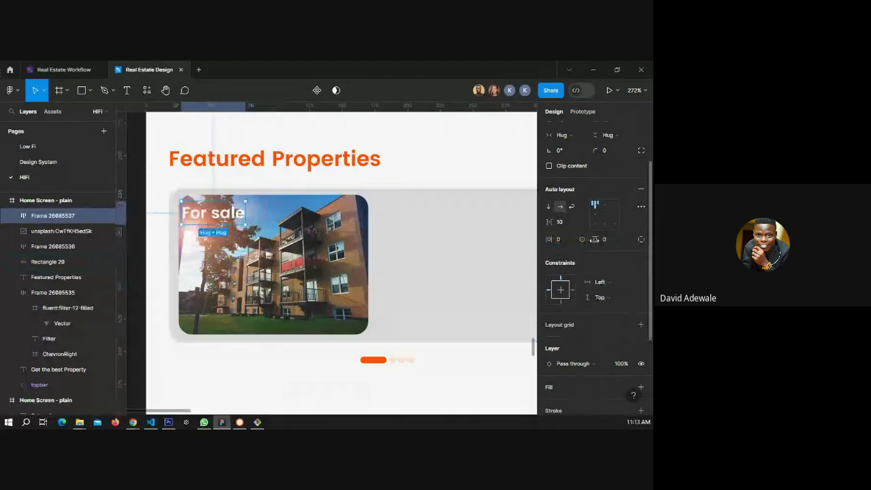
pyautogui.click(558, 239)
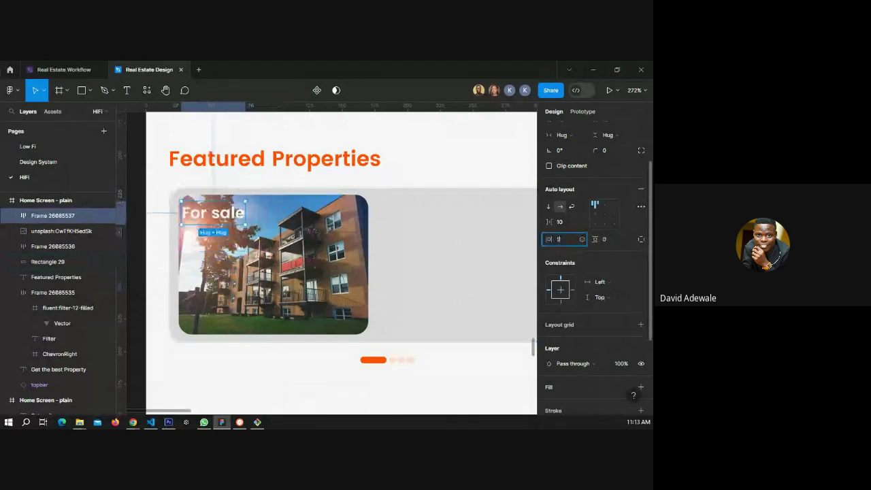
pyautogui.write('5')
pyautogui.press('Return')
pyautogui.scroll(-3, 577, 285)
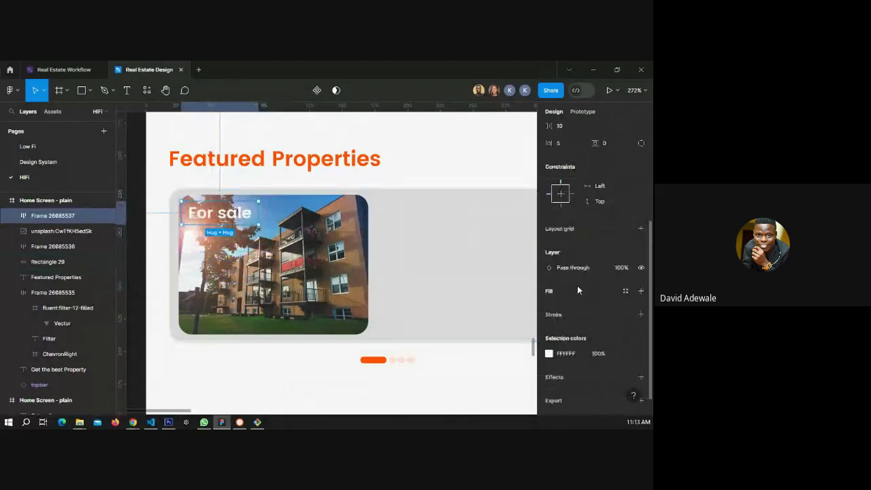
# Fill the badge with detached primary light colour at 50% opacity, shifted to purple 98A2FF.
pyautogui.click(625, 292)
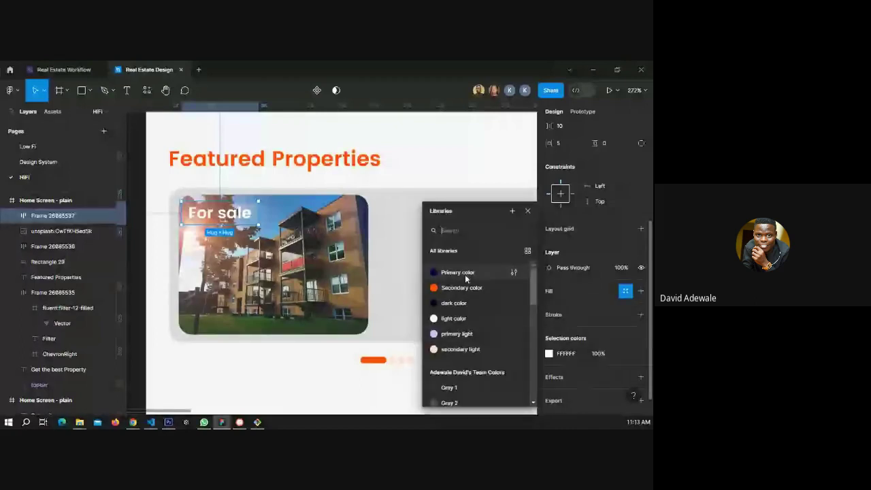
pyautogui.click(461, 336)
pyautogui.scroll(4, 589, 242)
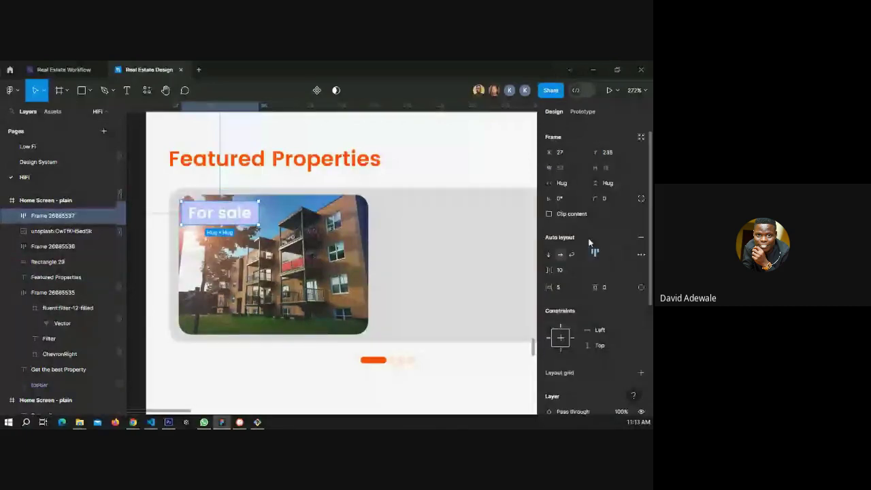
pyautogui.scroll(-4, 589, 242)
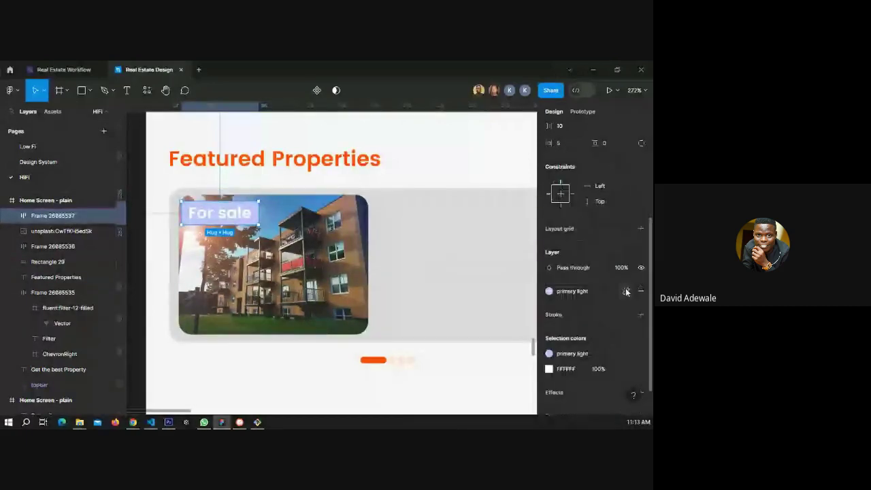
pyautogui.click(626, 291)
pyautogui.write('5')
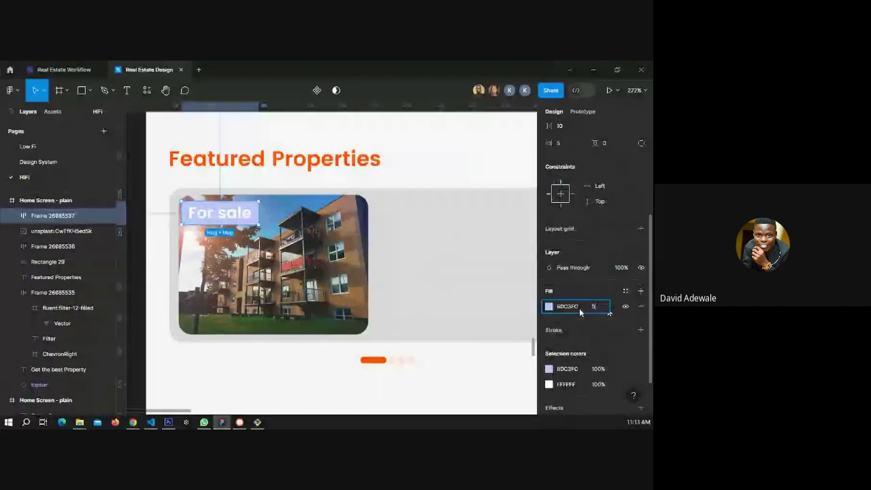
pyautogui.write('0')
pyautogui.press('Return')
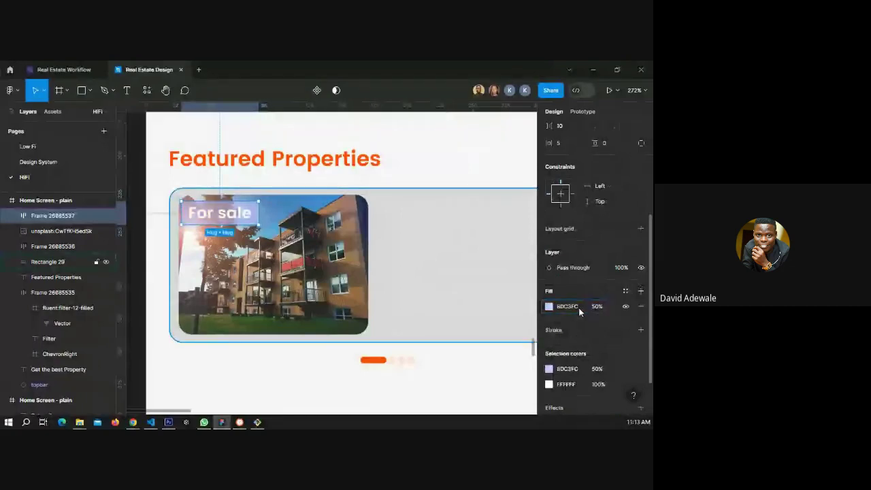
pyautogui.click(549, 306)
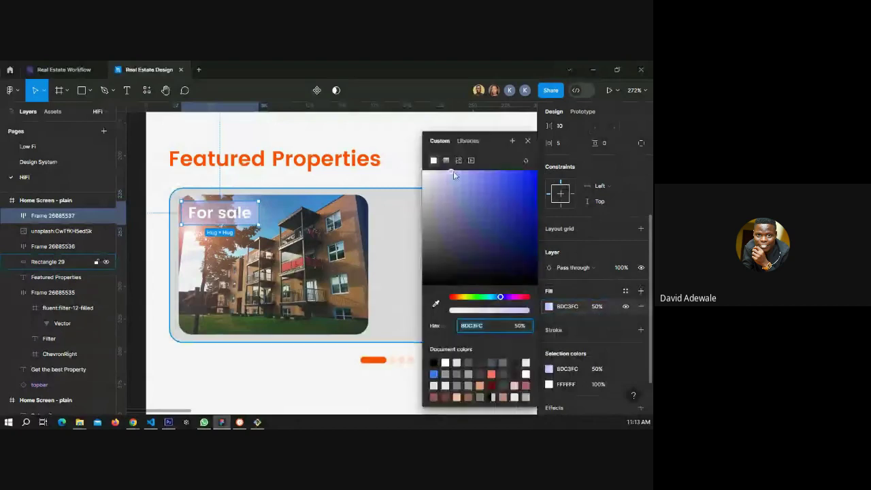
pyautogui.moveTo(453, 171); pyautogui.dragTo(469, 171)
pyautogui.click(527, 141)
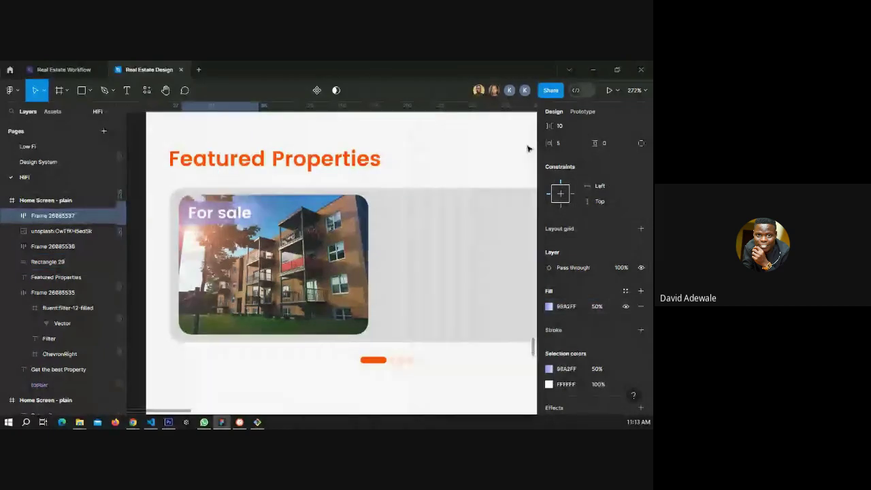
# Fill the tag background with detached Secondary color at 50% opacity.
pyautogui.click(625, 290)
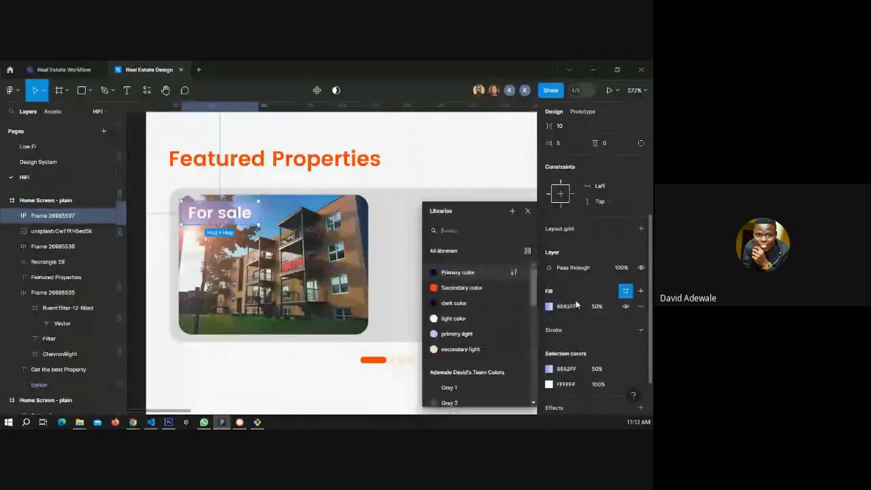
pyautogui.click(461, 287)
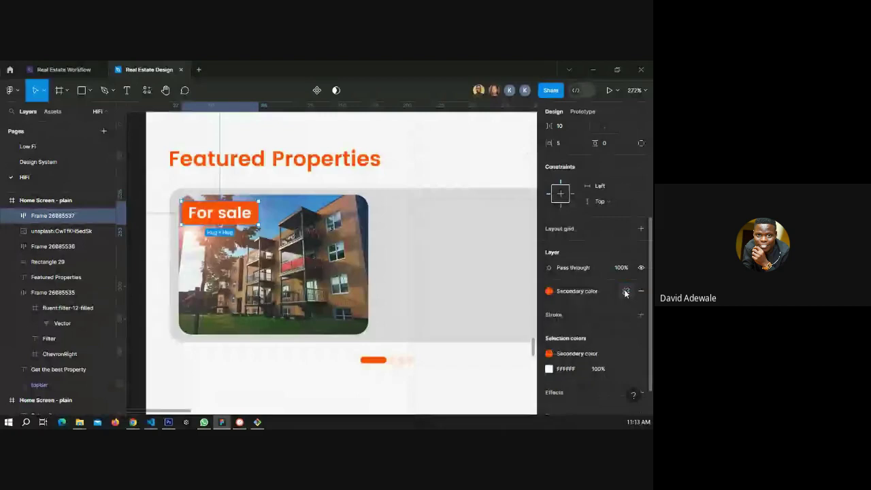
pyautogui.click(625, 291)
pyautogui.write('5')
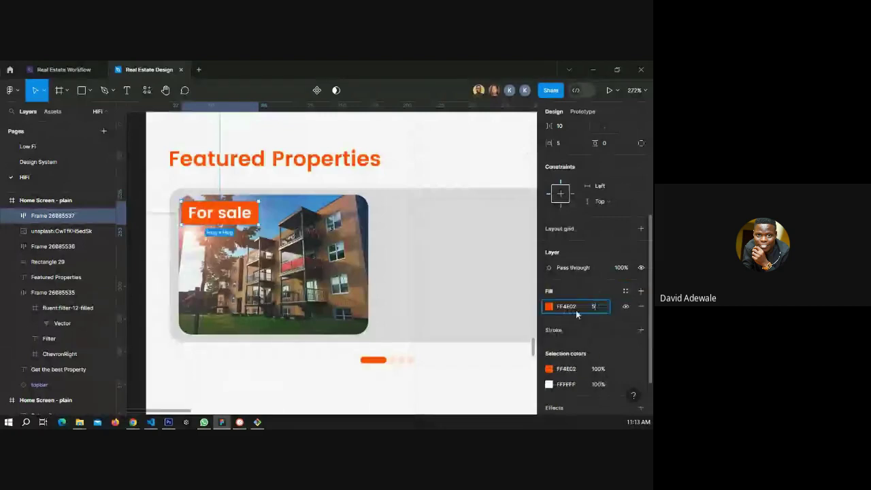
pyautogui.write('0')
pyautogui.press('Return')
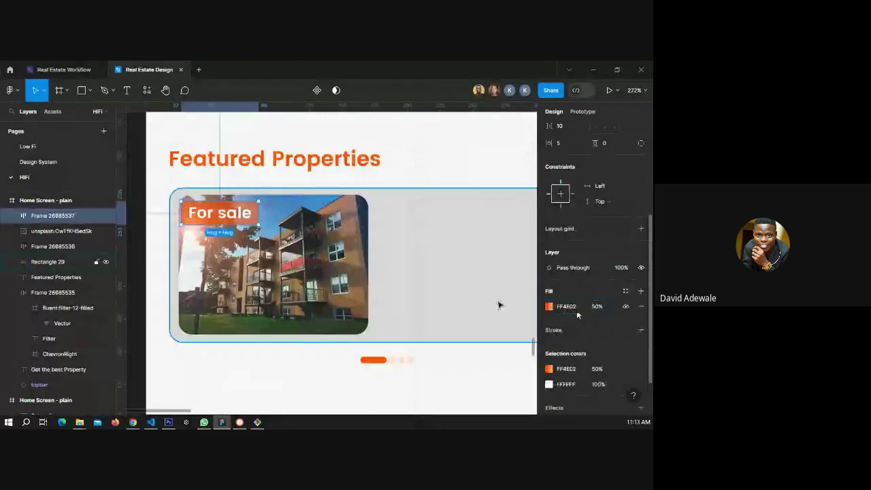
# Try Secondary color and then dark color on the For sale text.
pyautogui.doubleClick(226, 218)
pyautogui.click(625, 305)
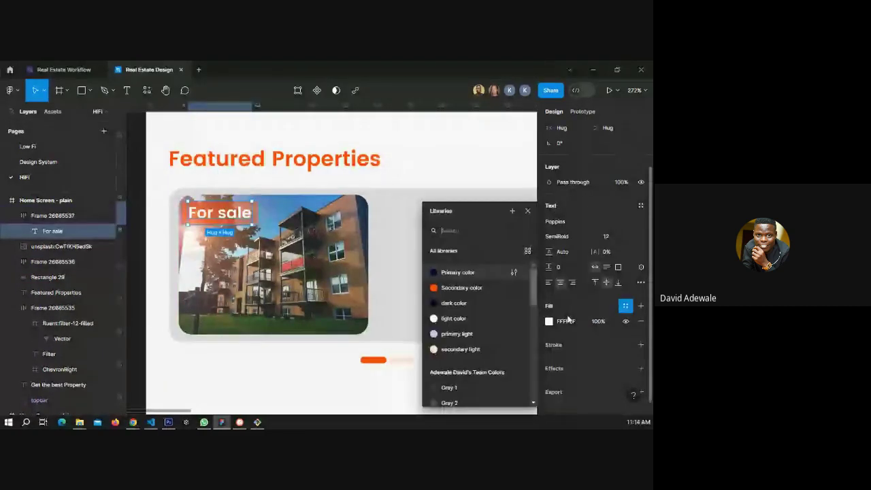
pyautogui.click(453, 288)
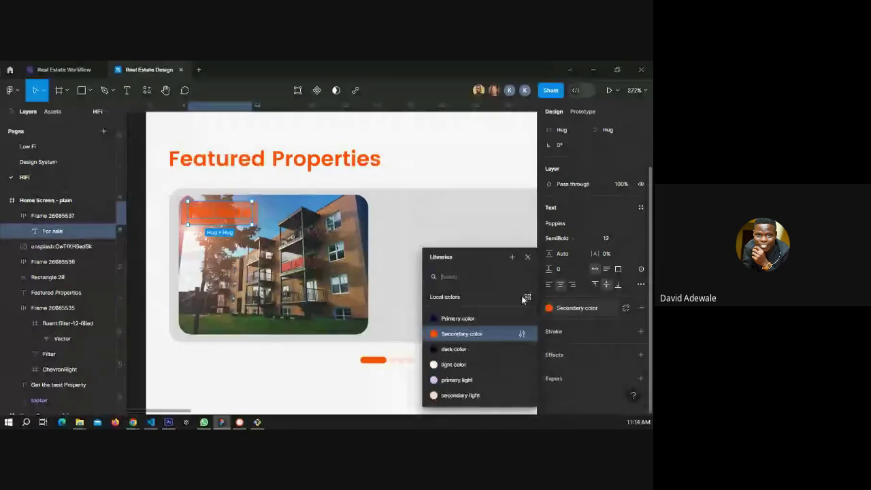
pyautogui.click(453, 349)
pyautogui.click(339, 320)
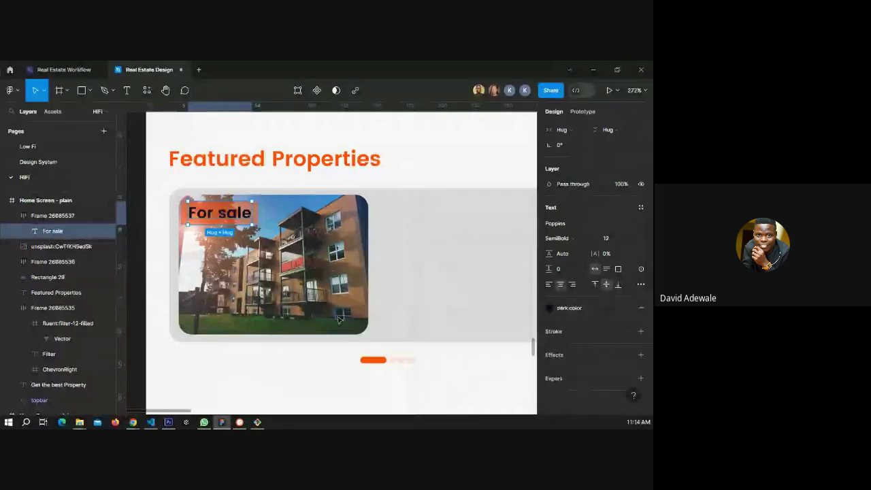
# Switch the tag background to detached Primary color at 25% opacity.
pyautogui.click(259, 218)
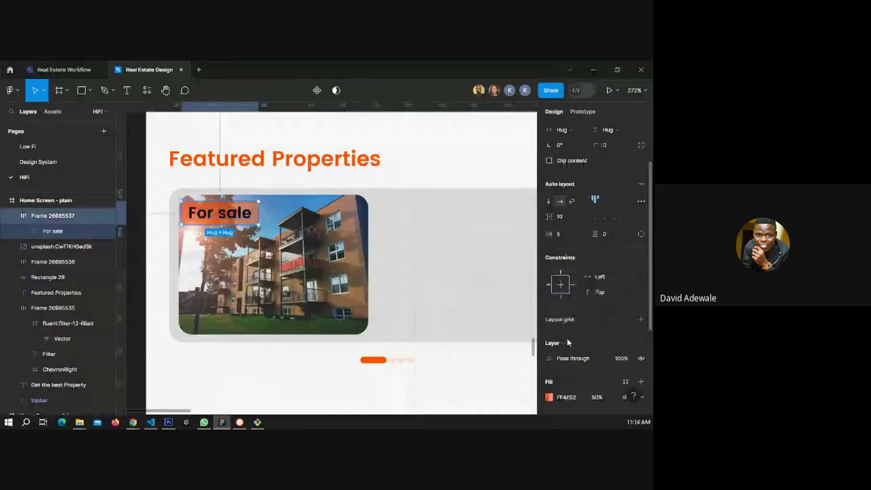
pyautogui.scroll(-3, 568, 342)
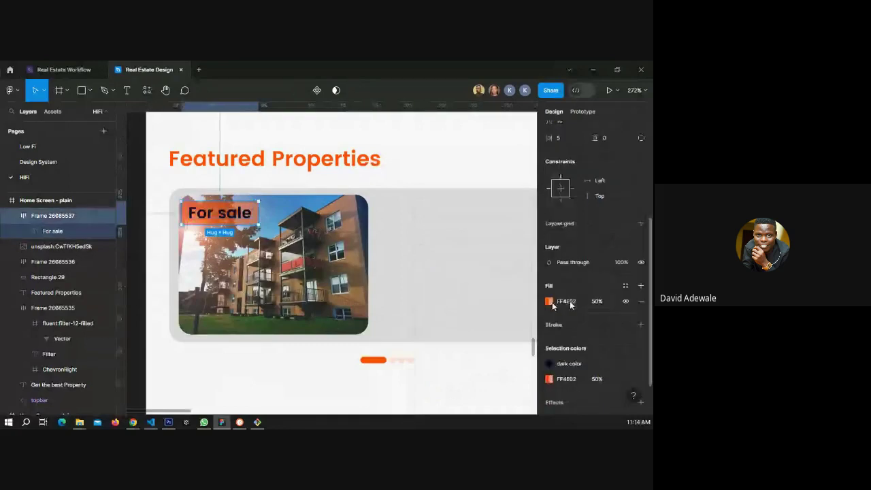
pyautogui.click(549, 301)
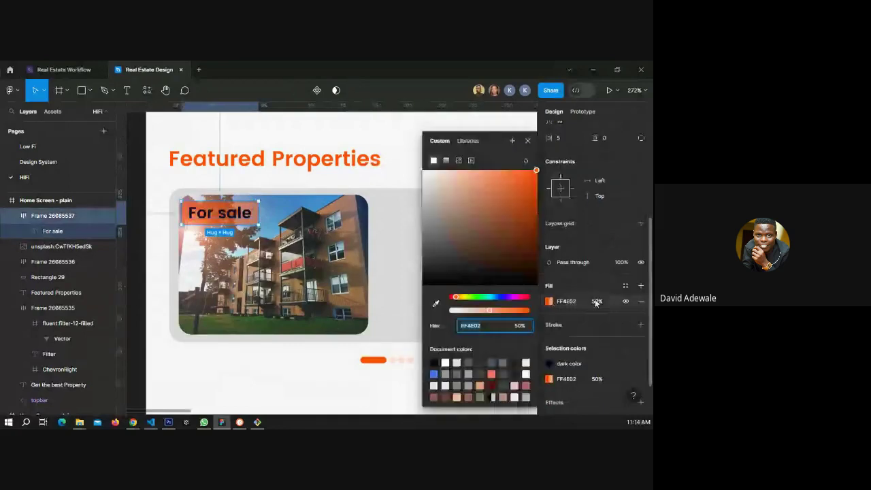
pyautogui.click(625, 285)
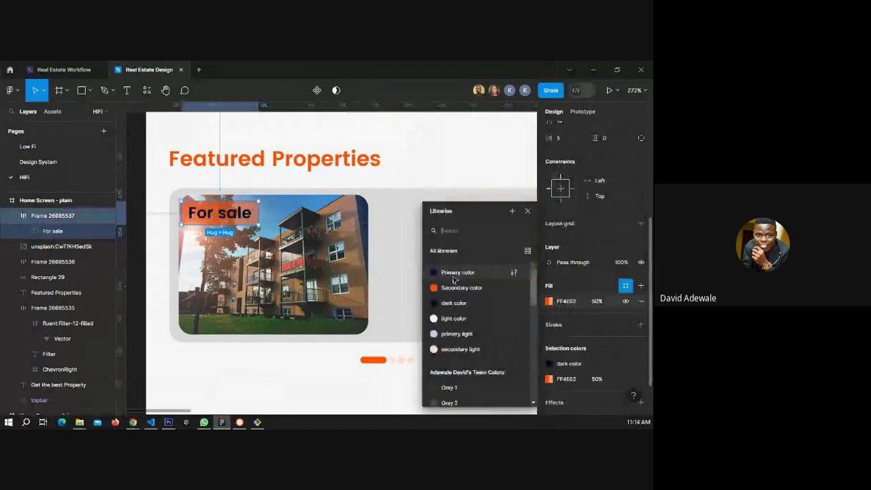
pyautogui.click(463, 272)
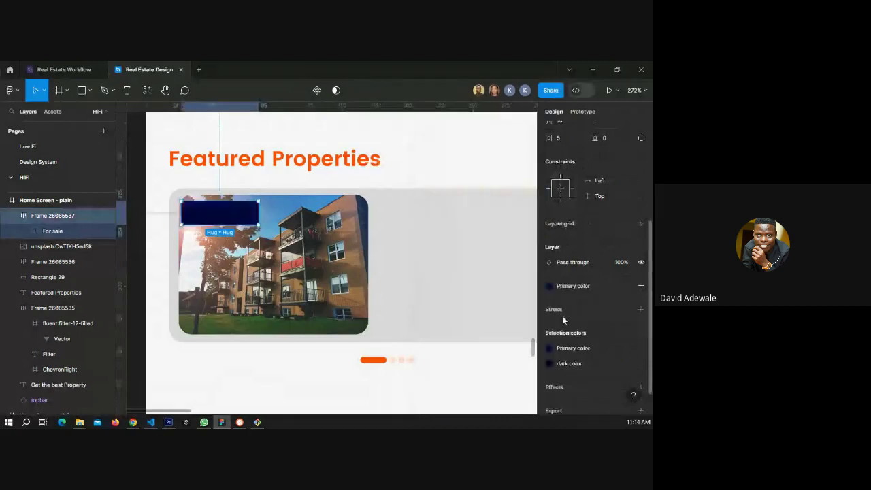
pyautogui.click(626, 285)
pyautogui.click(596, 301)
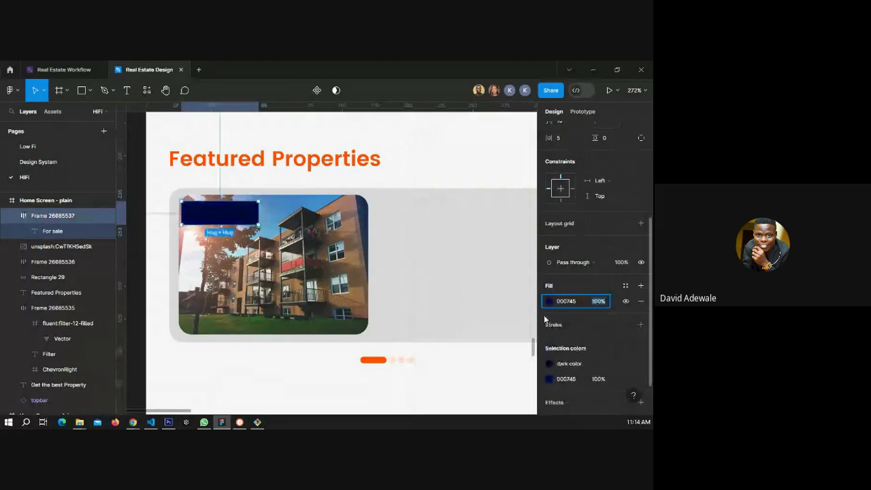
pyautogui.write('25')
pyautogui.press('Return')
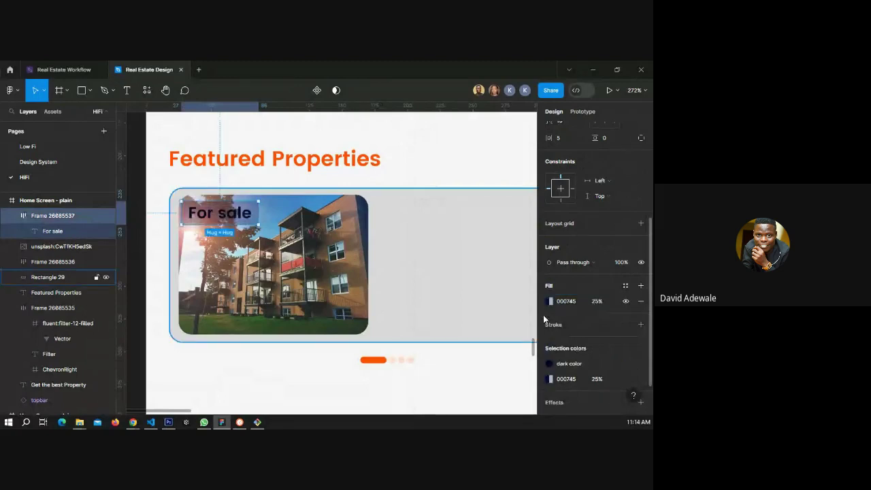
# Give the tag frame a corner radius of 10.
pyautogui.scroll(5, 585, 272)
pyautogui.click(612, 214)
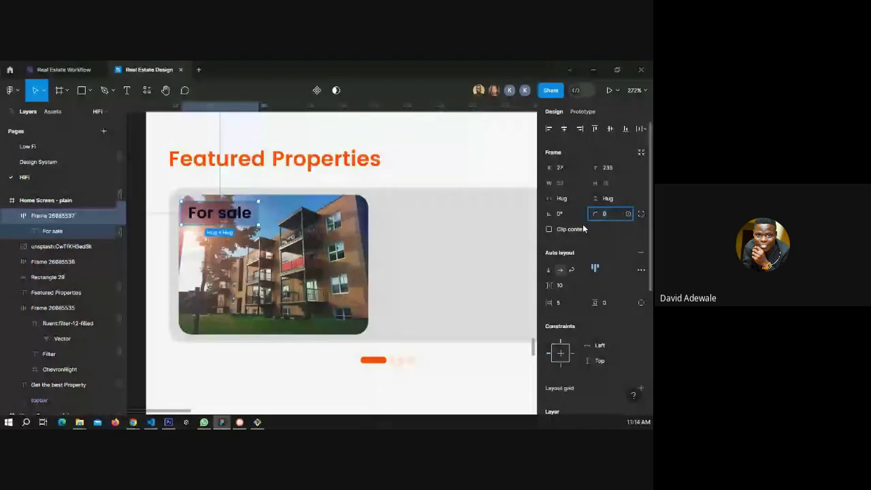
pyautogui.write('10')
pyautogui.press('Return')
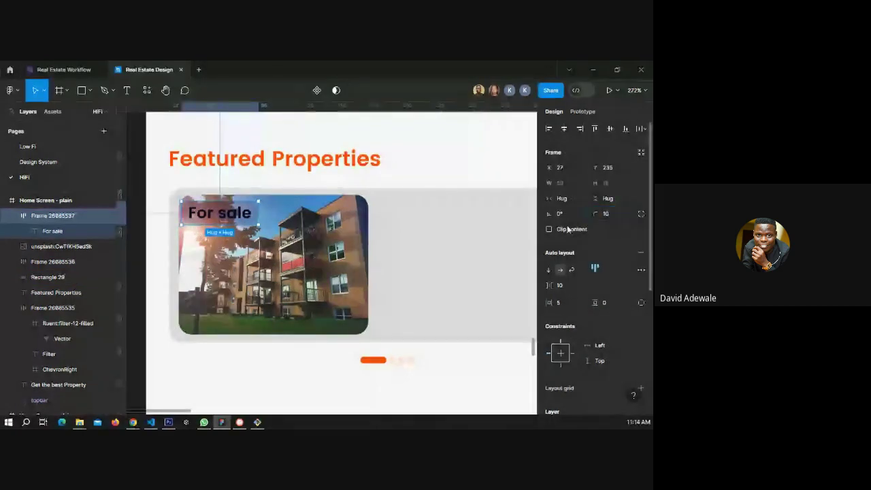
# Set the For sale text fill to the light color style.
pyautogui.click(163, 187)
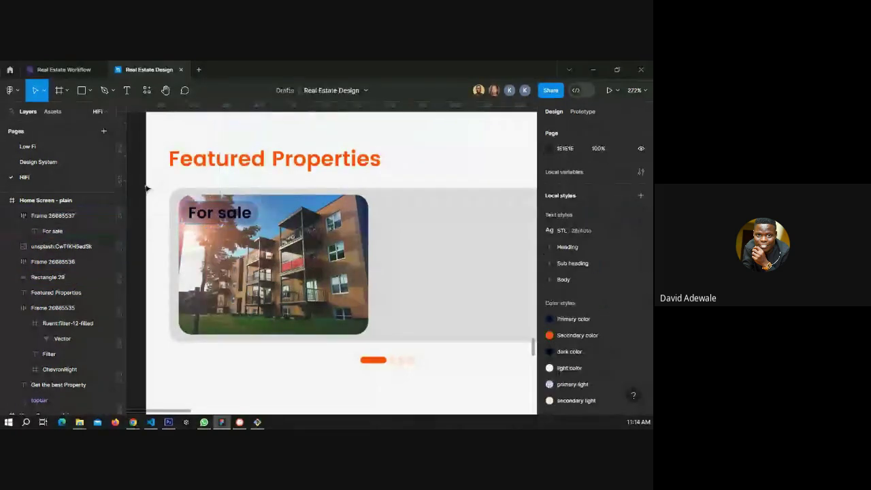
pyautogui.doubleClick(220, 212)
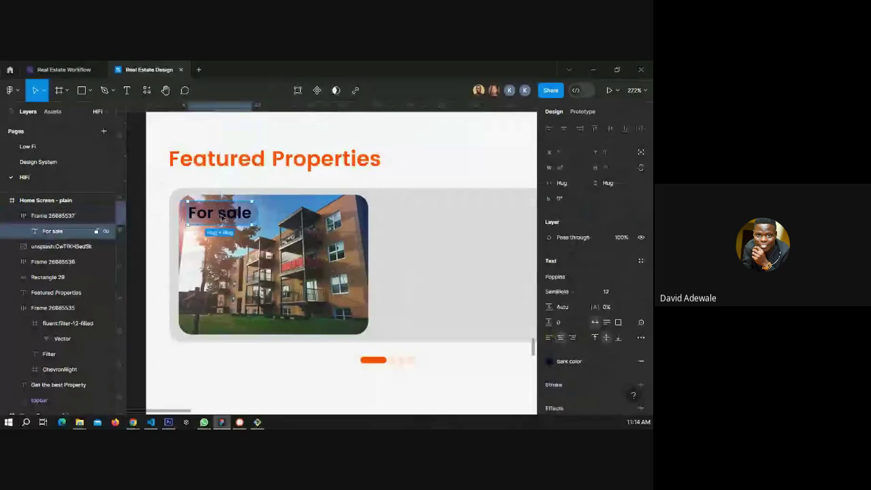
pyautogui.click(570, 362)
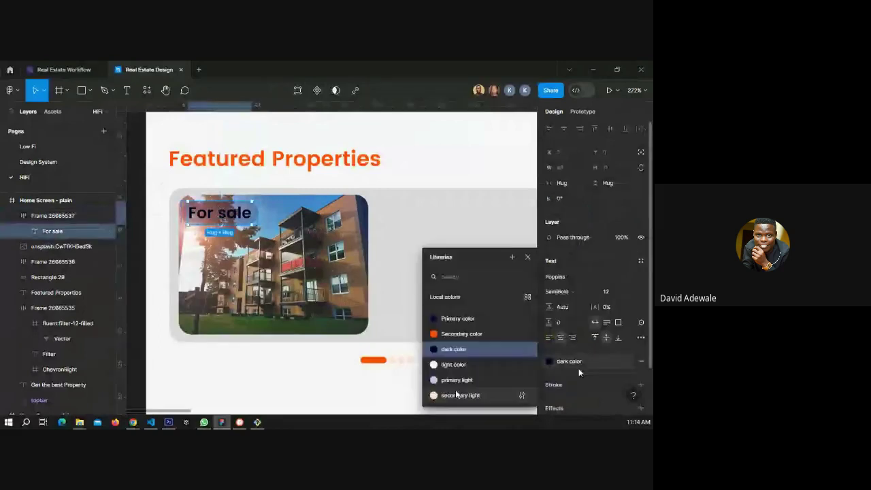
pyautogui.click(456, 396)
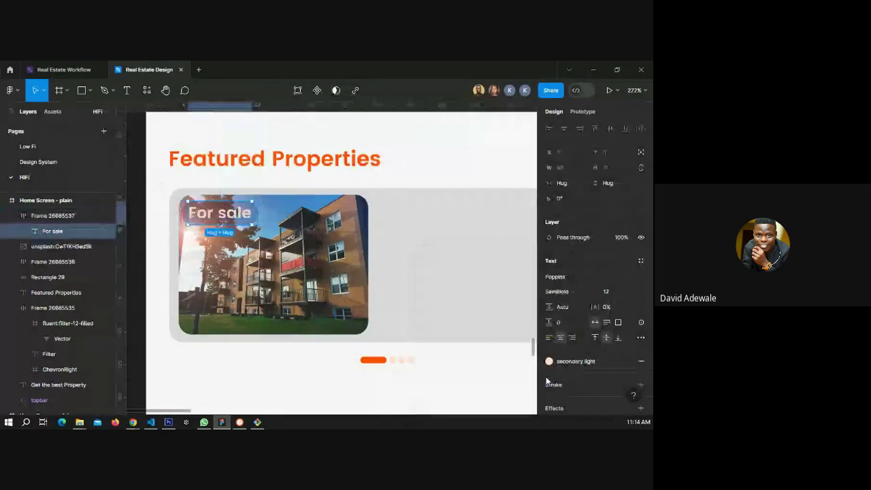
pyautogui.click(552, 361)
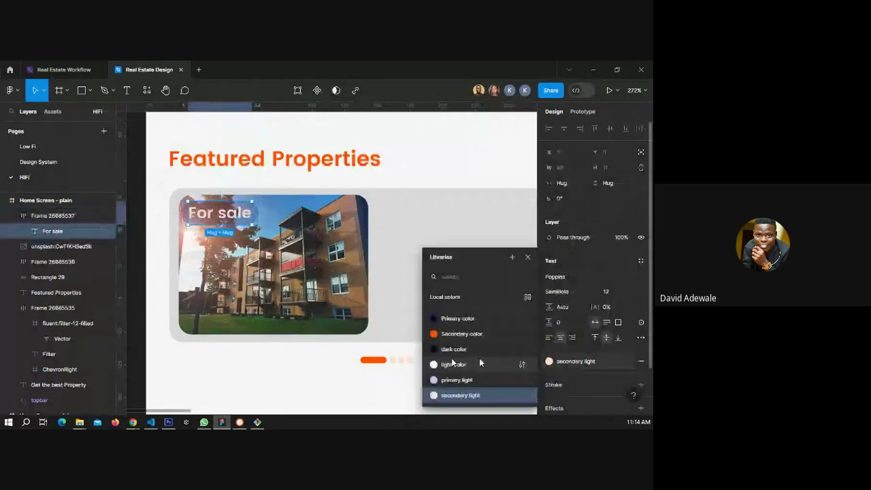
pyautogui.click(454, 364)
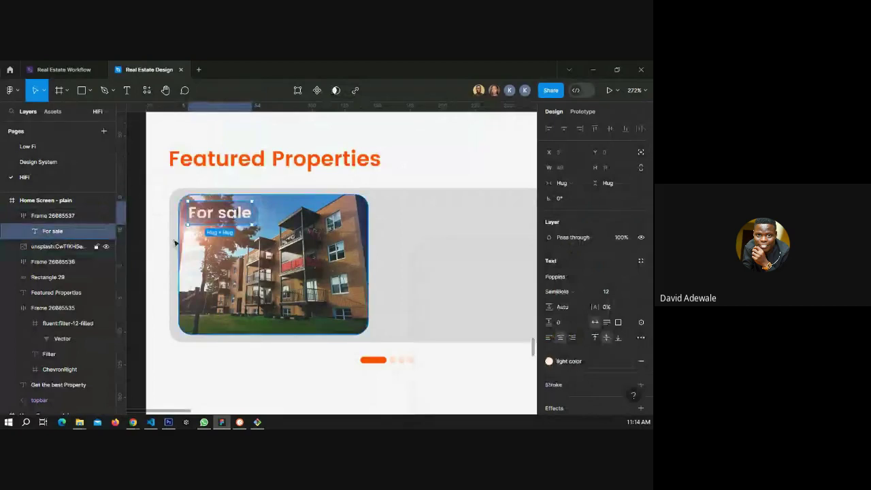
pyautogui.press('Escape')
pyautogui.scroll(-3, 174, 243)
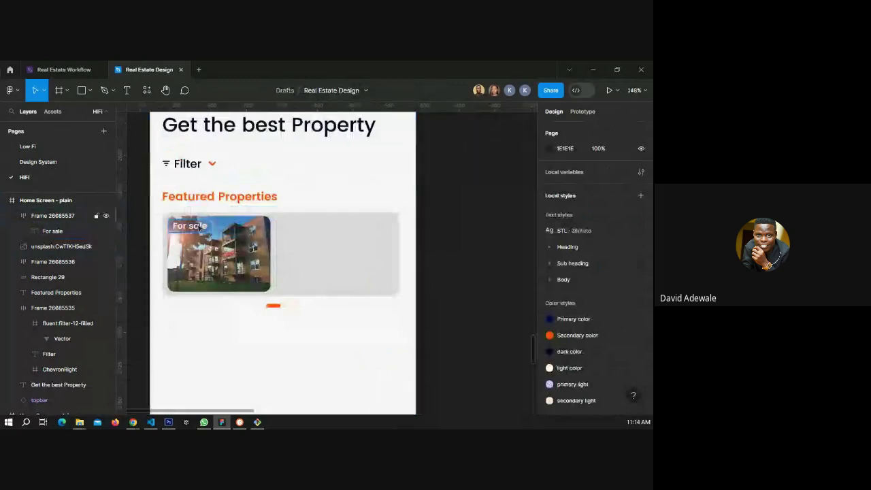
# Move the tag to the photo's bottom-right corner and set its background opacity to 4.
pyautogui.moveTo(199, 229); pyautogui.dragTo(202, 261)
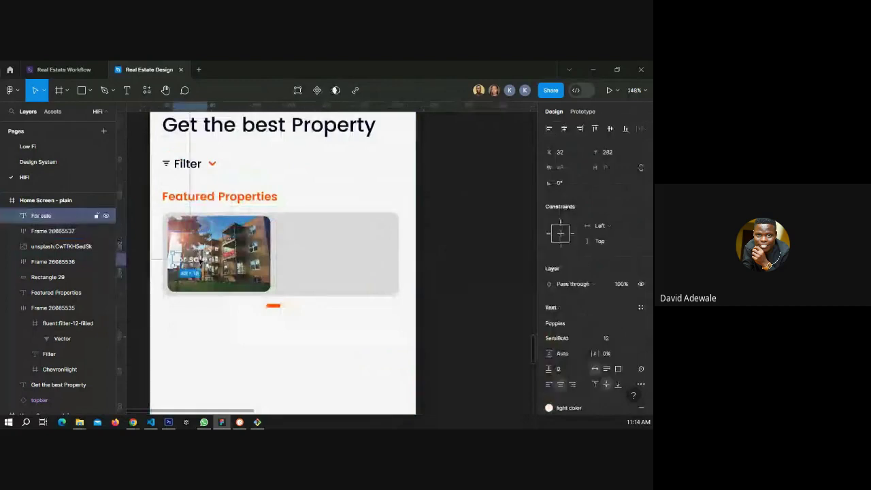
pyautogui.press('Escape')
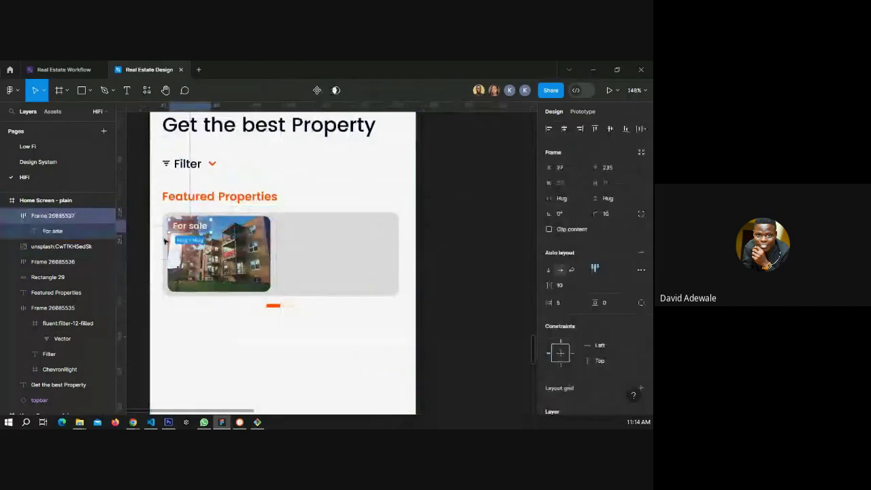
pyautogui.moveTo(207, 226); pyautogui.dragTo(265, 281)
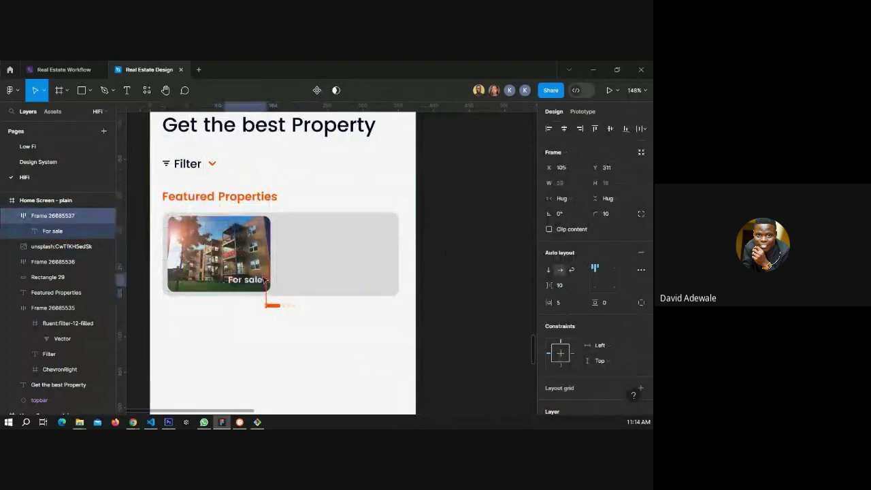
pyautogui.scroll(3, 265, 282)
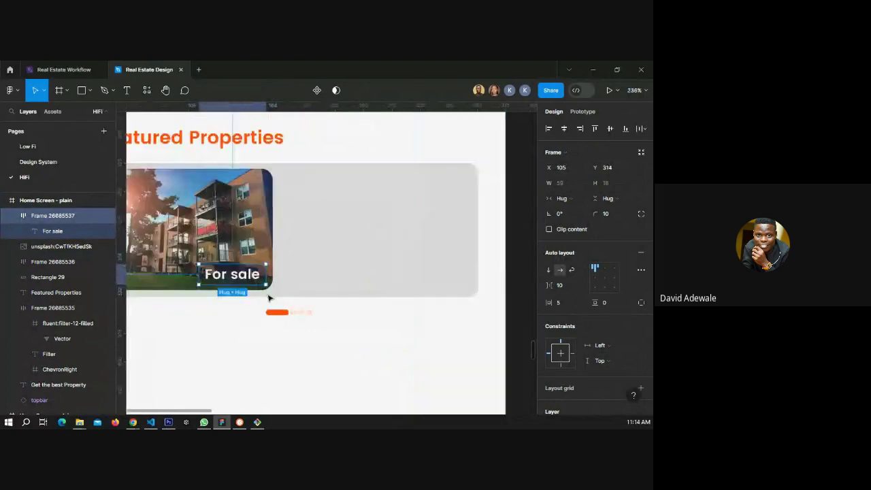
pyautogui.scroll(-3, 268, 298)
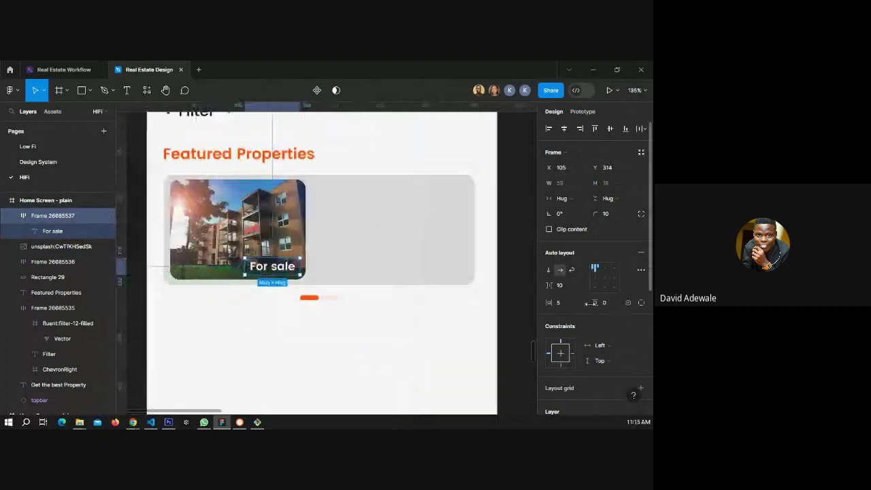
pyautogui.scroll(-2, 592, 295)
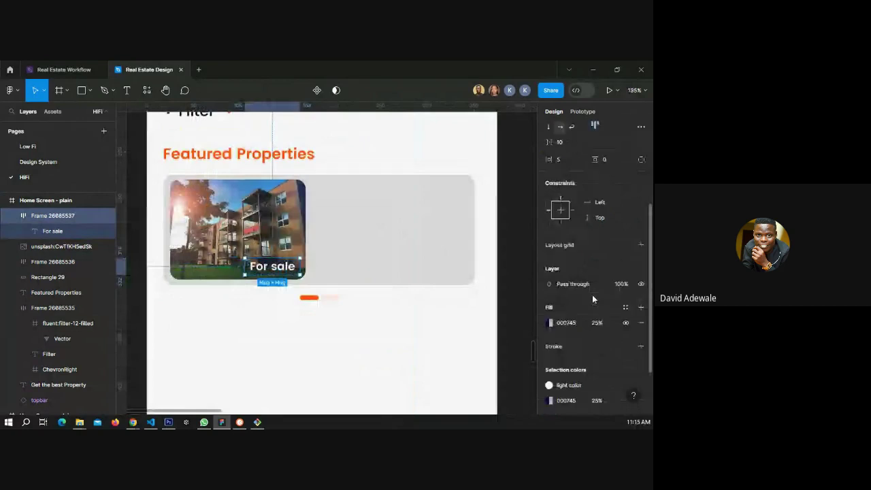
pyautogui.click(589, 327)
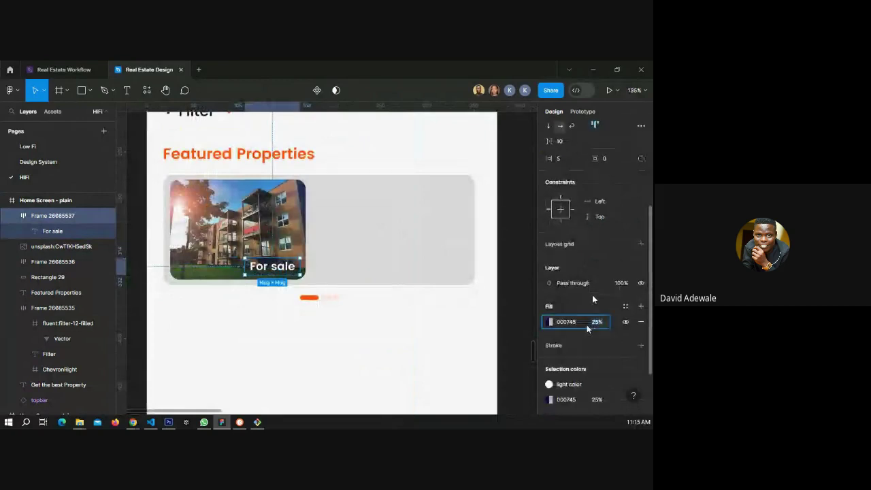
pyautogui.write('4')
pyautogui.press('Return')
pyautogui.click(507, 294)
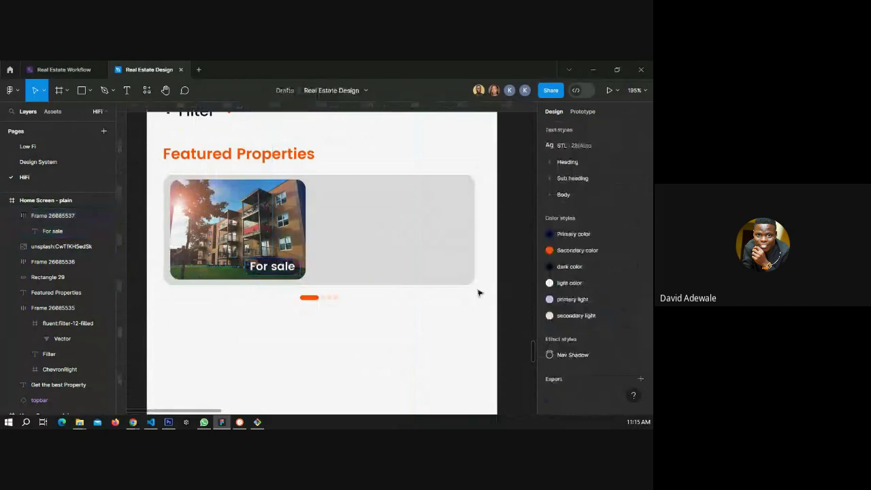
# Change the For sale text's font size from 12 to 10.
pyautogui.click(275, 266)
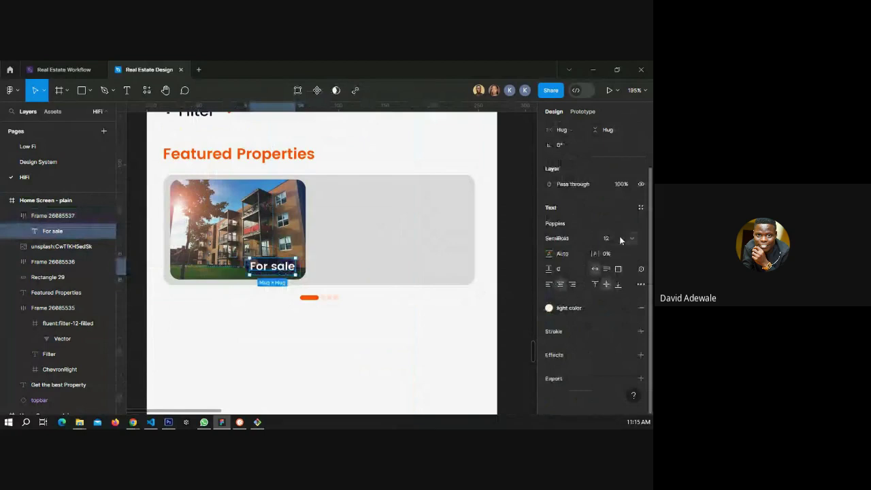
pyautogui.click(621, 240)
pyautogui.write('10')
pyautogui.press('Return')
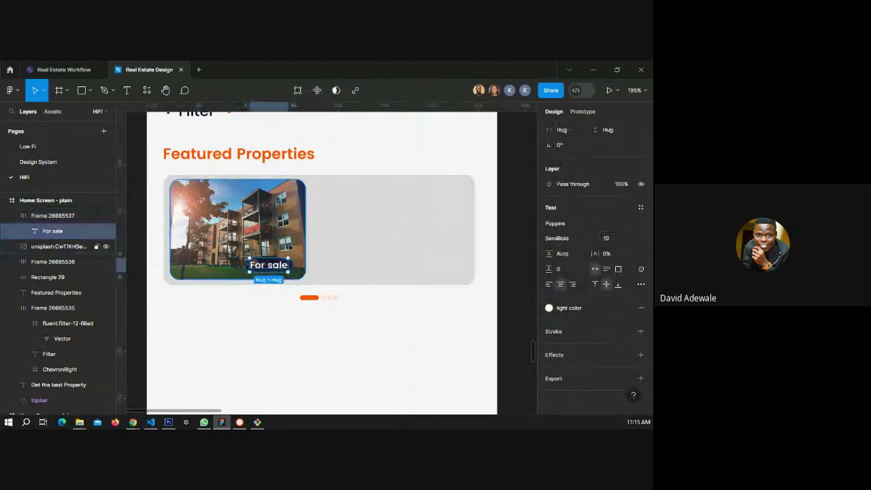
pyautogui.scroll(3, 290, 247)
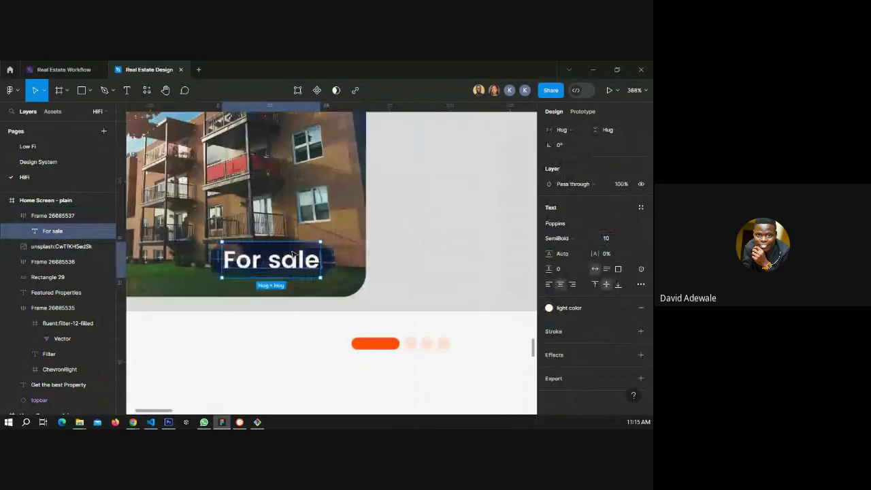
pyautogui.scroll(3, 292, 254)
pyautogui.click(347, 257)
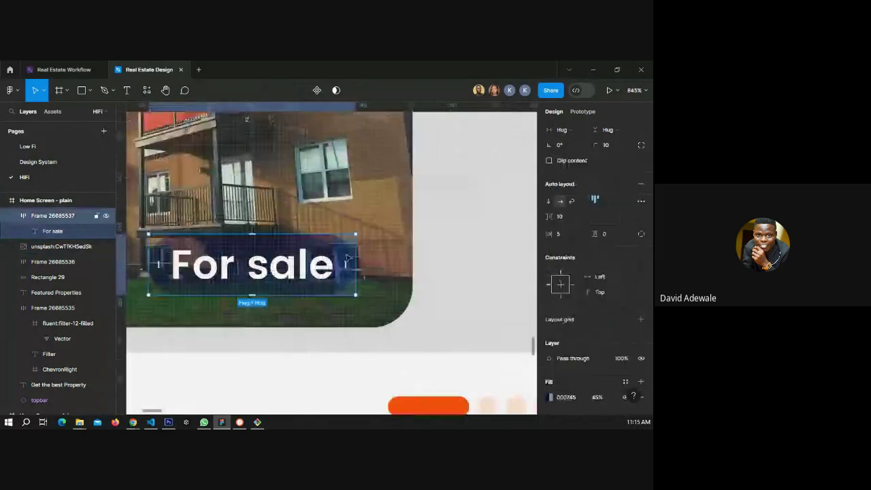
pyautogui.scroll(-4, 347, 257)
pyautogui.press('Escape')
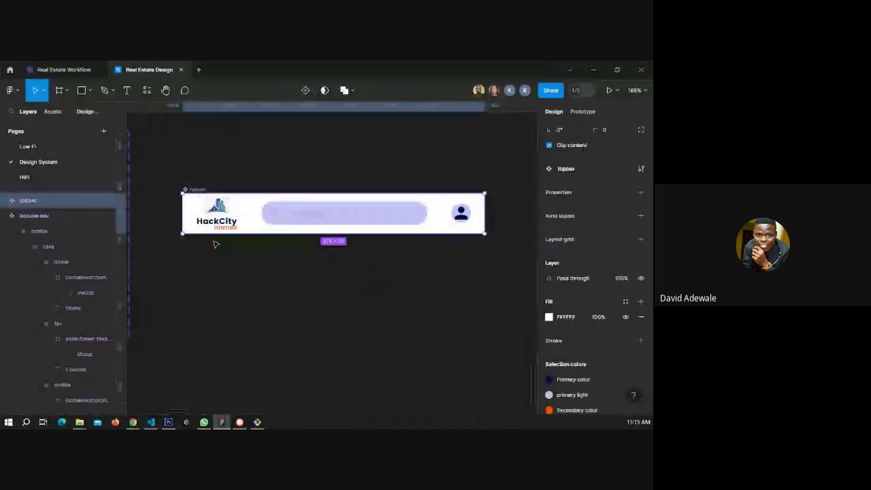
# Duplicate the Body Text card in the Typography section.
pyautogui.scroll(-5, 224, 245)
pyautogui.scroll(2, 414, 260)
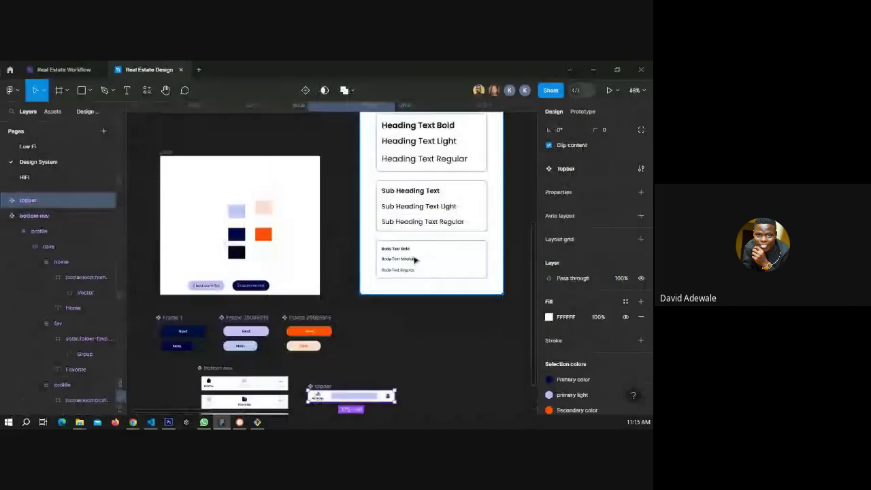
pyautogui.click(468, 259)
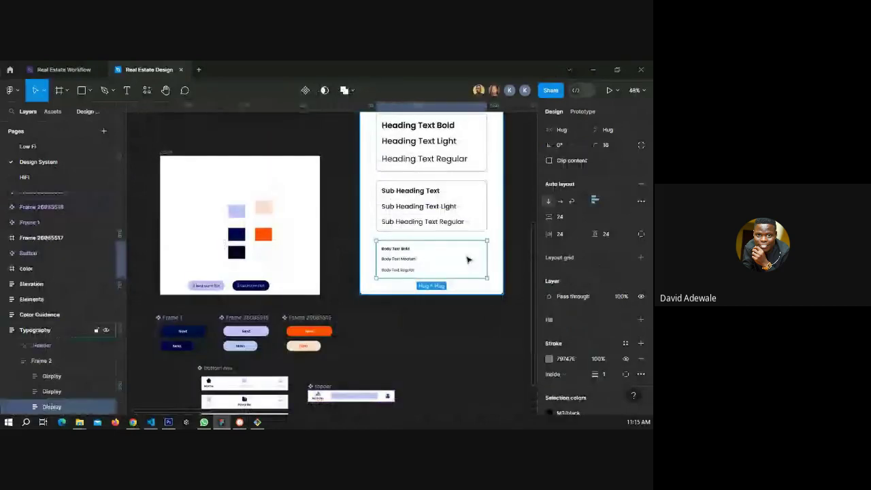
pyautogui.hotkey('ctrl', 'd')
pyautogui.scroll(5, 422, 304)
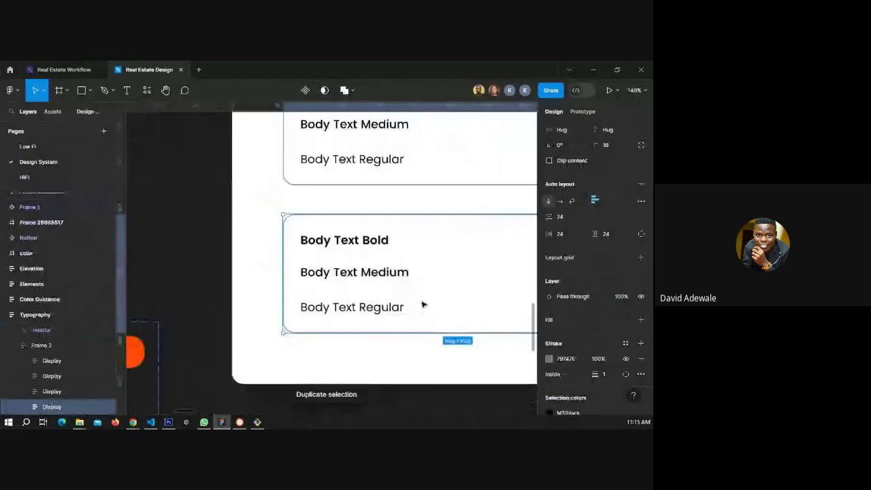
pyautogui.scroll(1, 408, 292)
# Rename the first two copied lines to Para Text Bold and Para Text Medium.
pyautogui.doubleClick(291, 222)
pyautogui.write('Para')
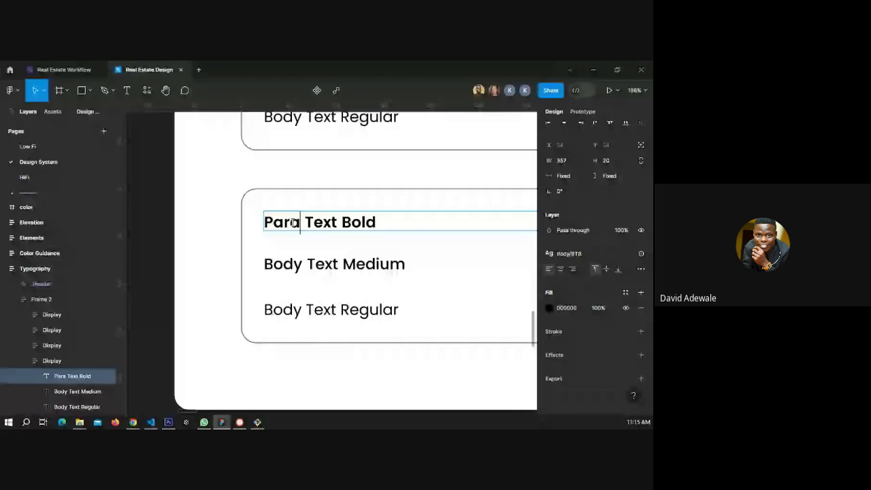
pyautogui.click(281, 263)
pyautogui.doubleClick(281, 262)
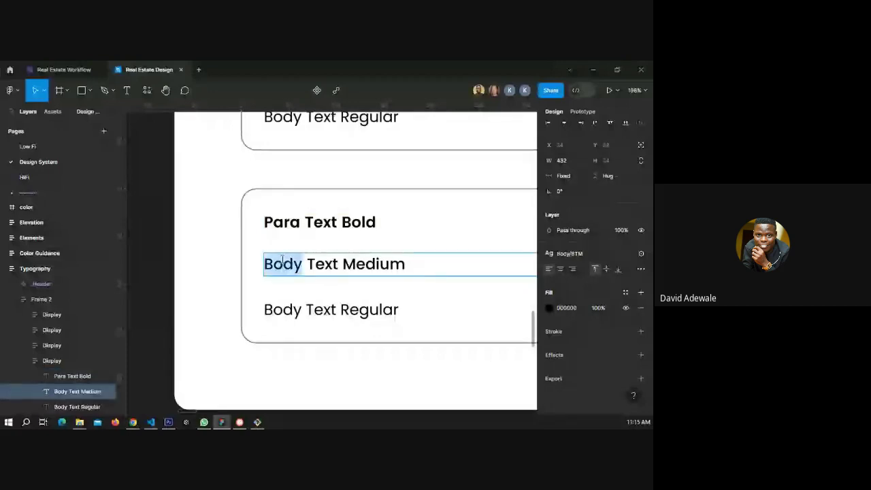
pyautogui.write('Prara')
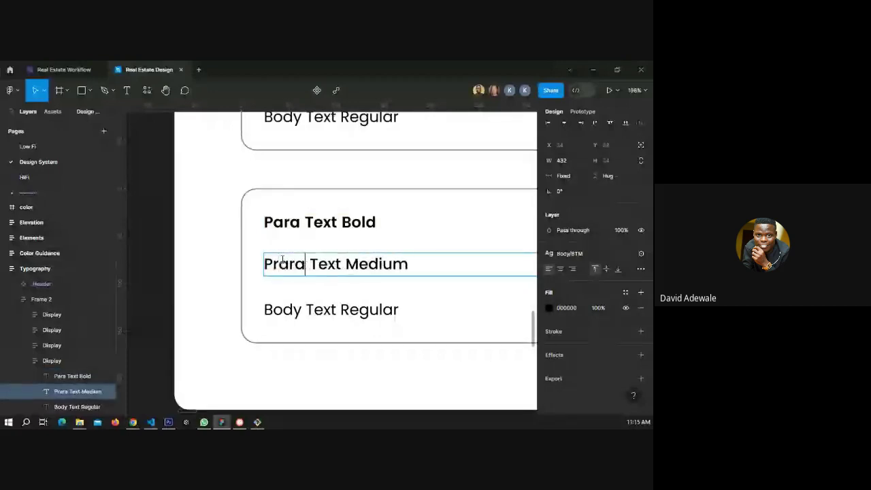
pyautogui.press('BackSpace')
pyautogui.press('BackSpace')
pyautogui.press('BackSpace')
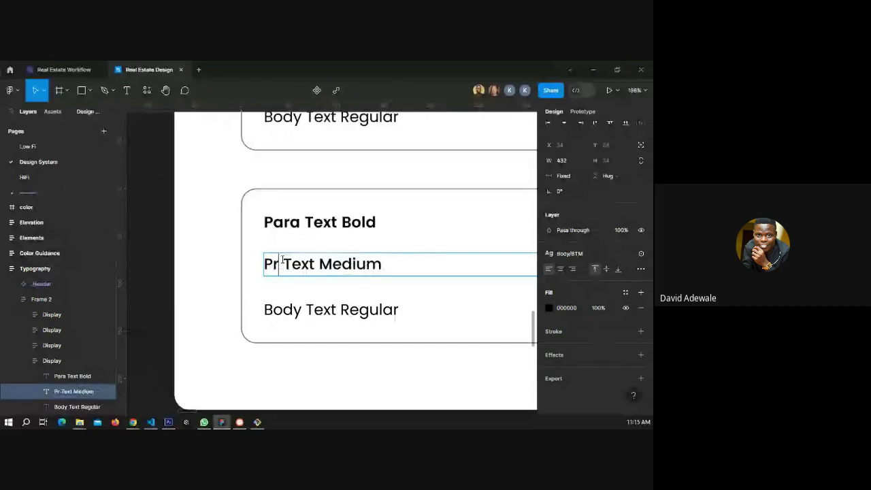
pyautogui.write('ara')
# Rename the third copied line to Para Text Regular.
pyautogui.doubleClick(279, 309)
pyautogui.click(280, 310)
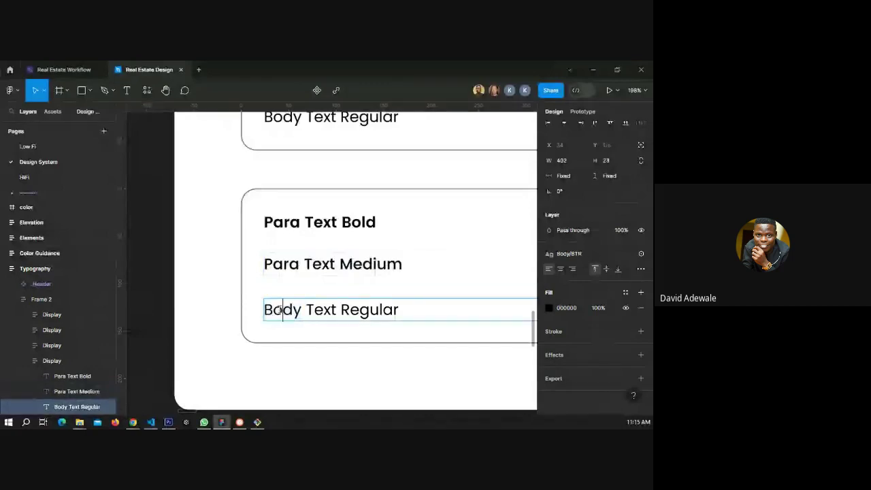
pyautogui.doubleClick(280, 310)
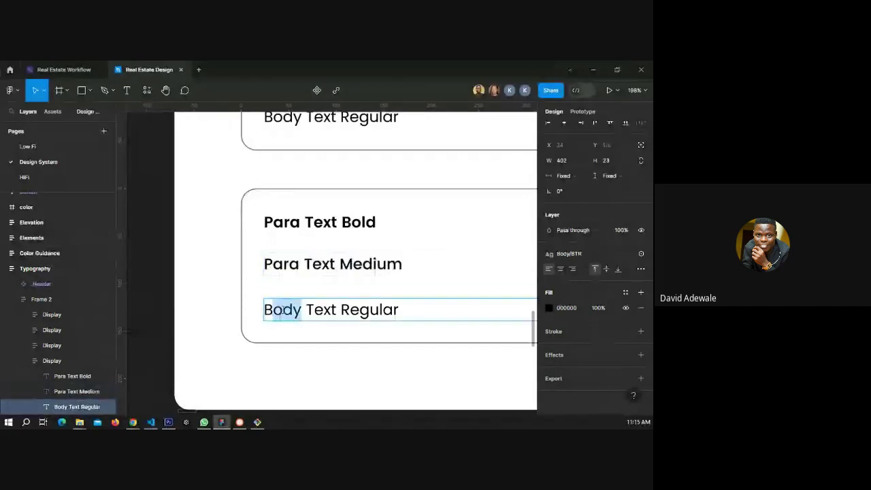
pyautogui.press('BackSpace')
pyautogui.write('Para')
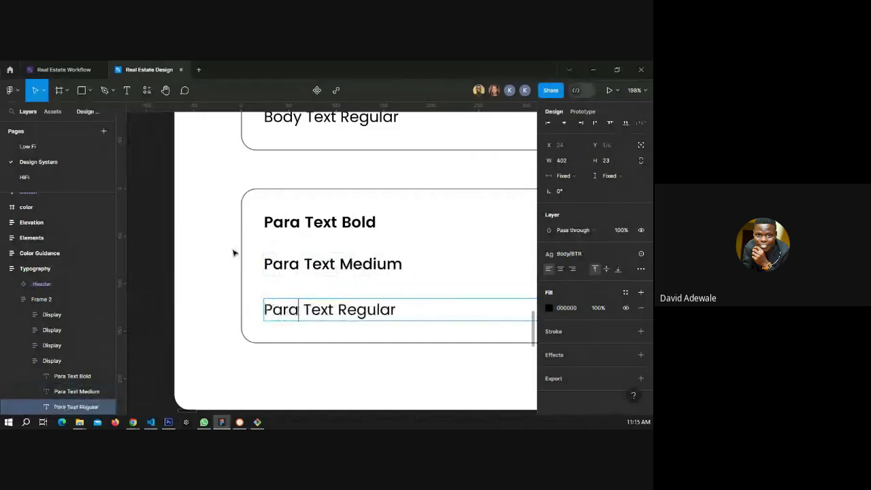
pyautogui.press('Escape')
pyautogui.click(319, 222)
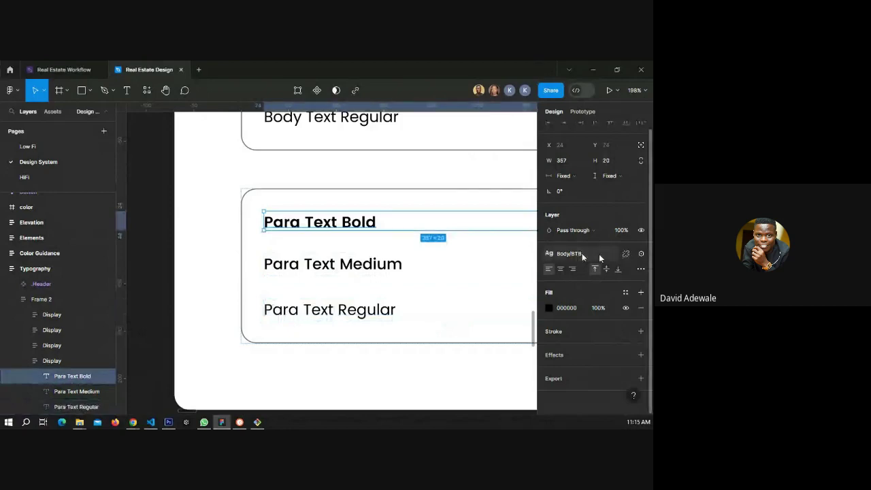
# Detach the text styles from Para Text Bold and Medium and set both to size 12.
pyautogui.click(626, 253)
pyautogui.click(608, 285)
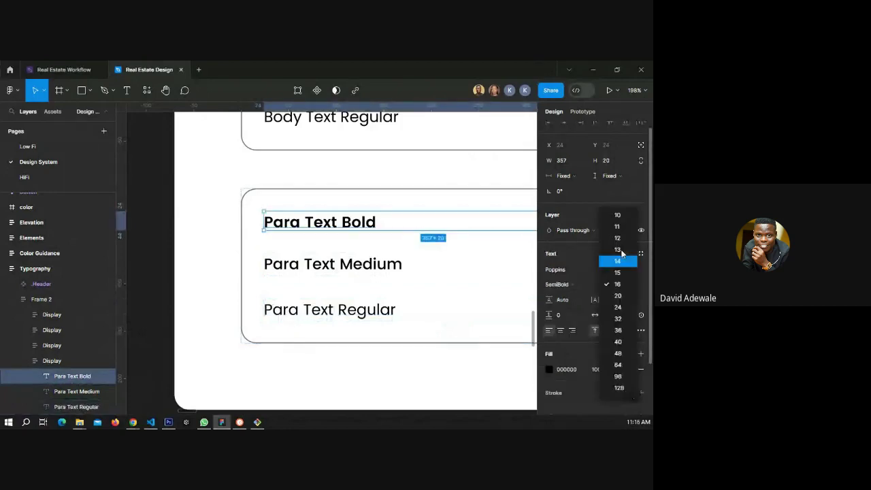
pyautogui.click(617, 238)
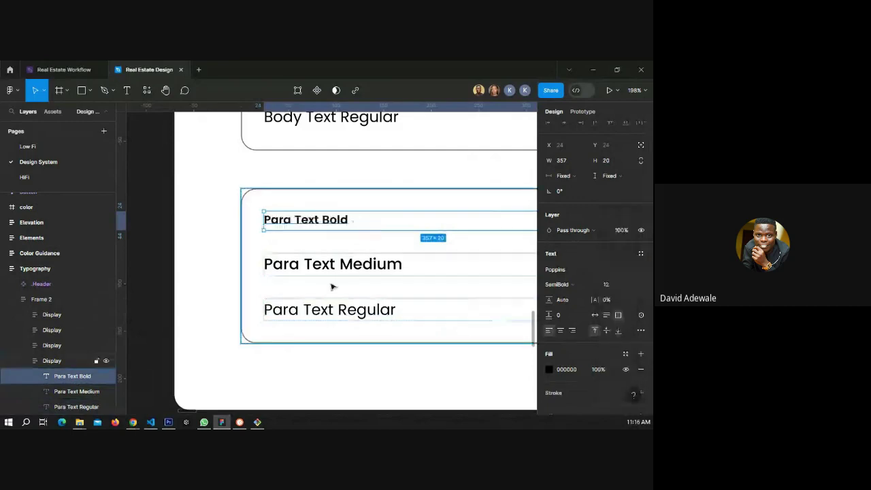
pyautogui.click(333, 271)
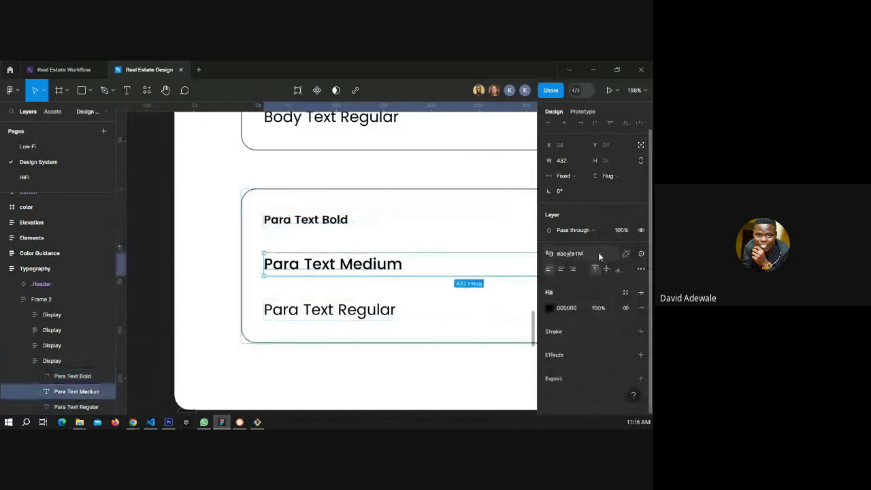
pyautogui.click(626, 253)
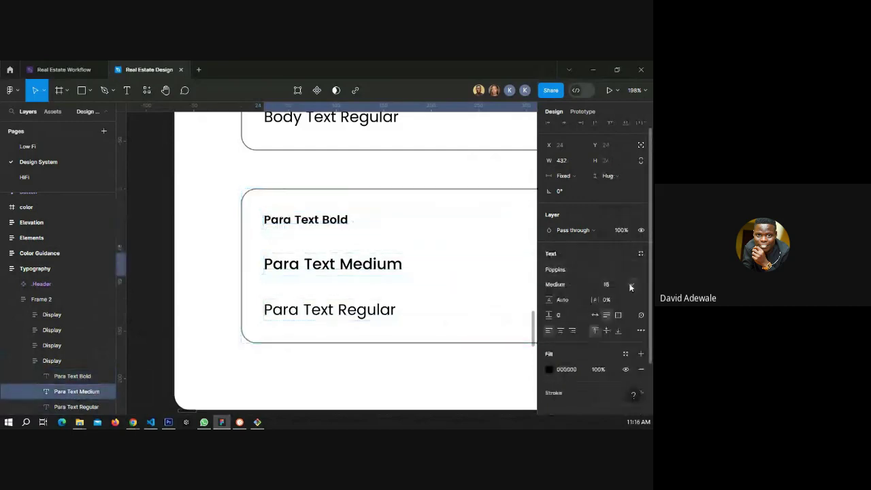
pyautogui.click(629, 287)
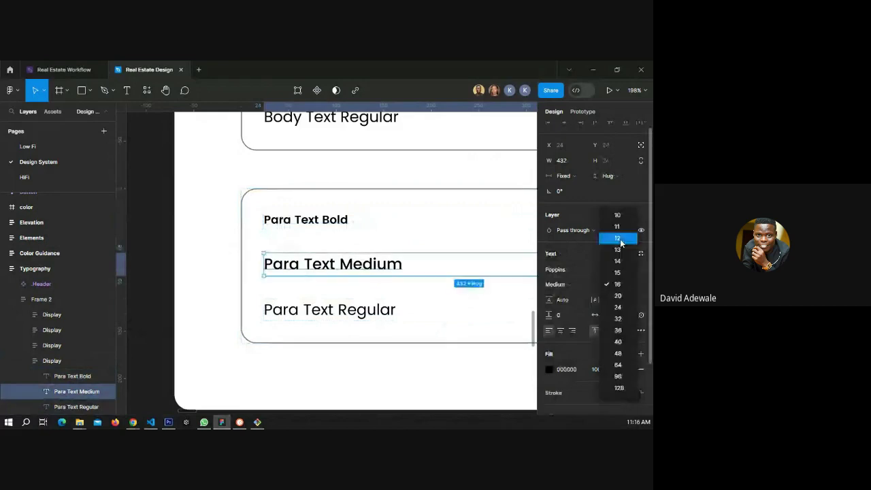
pyautogui.click(618, 238)
# Set Para Text Regular to font size 12.
pyautogui.click(343, 311)
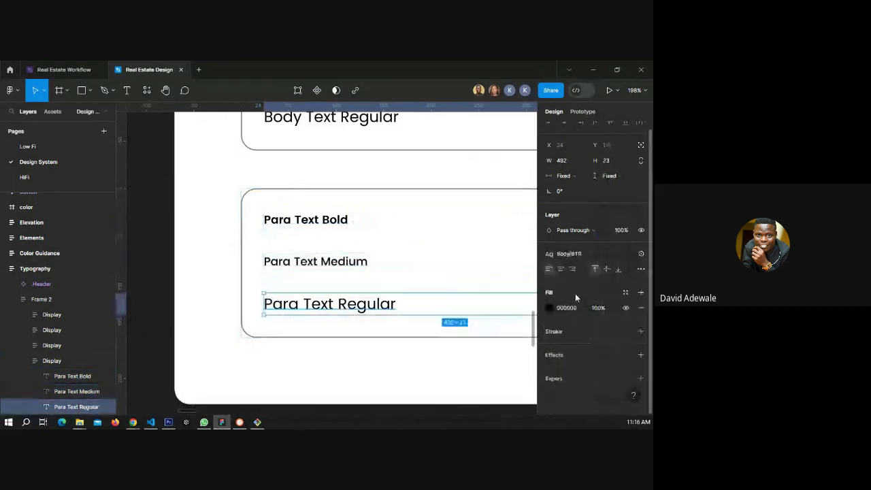
pyautogui.click(575, 293)
pyautogui.press('Escape')
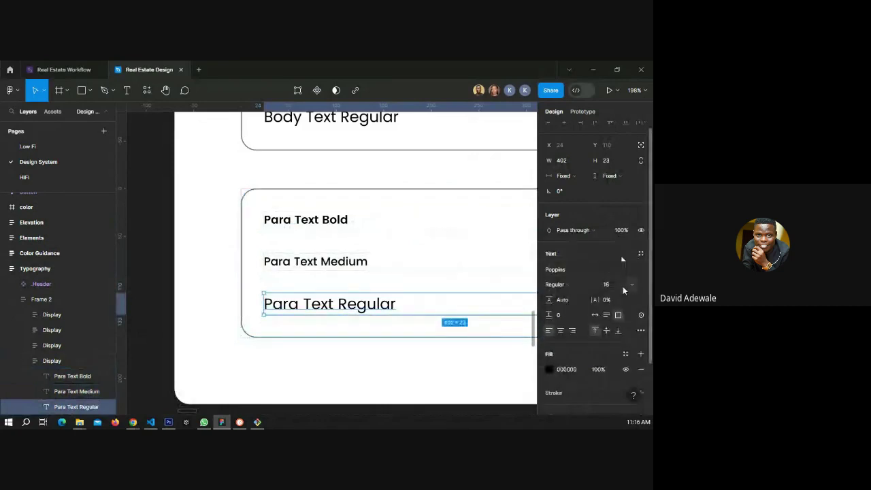
pyautogui.click(612, 286)
pyautogui.write('12')
pyautogui.press('Return')
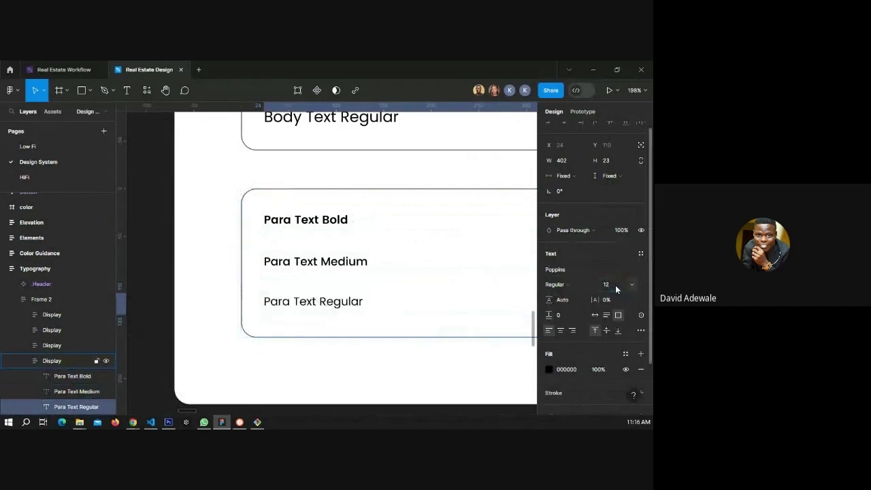
pyautogui.click(306, 219)
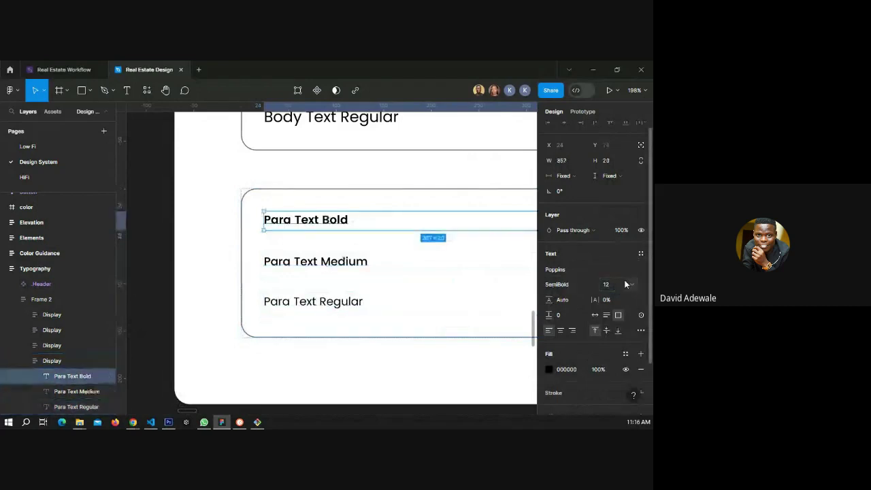
# Create text styles 'Para Text Bold' and 'Para medium' from the bold and medium samples.
pyautogui.click(640, 253)
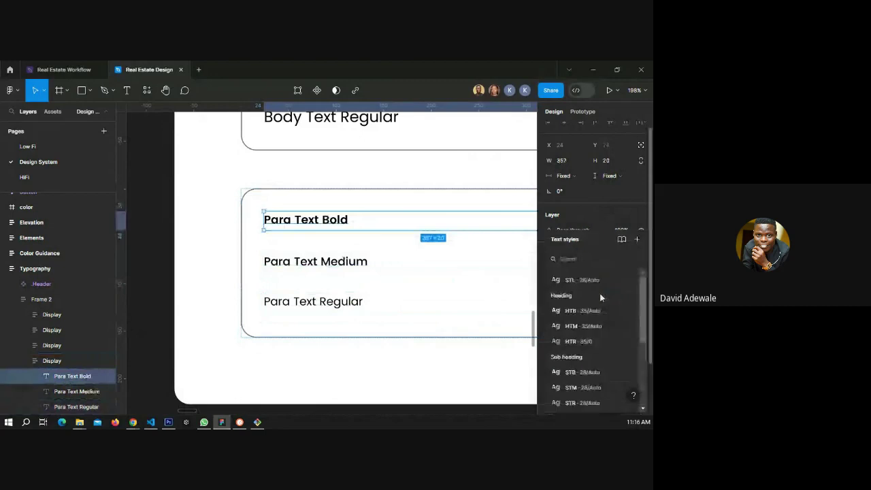
pyautogui.click(637, 239)
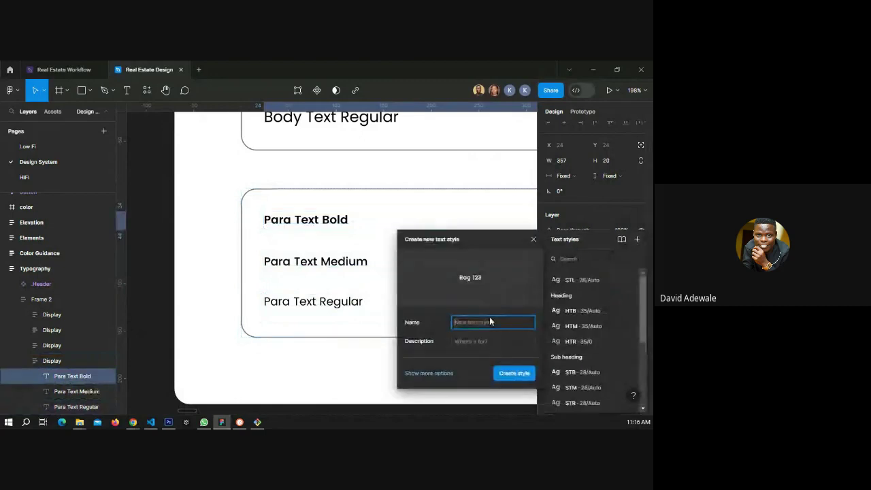
pyautogui.write('Para')
pyautogui.write(' Text B')
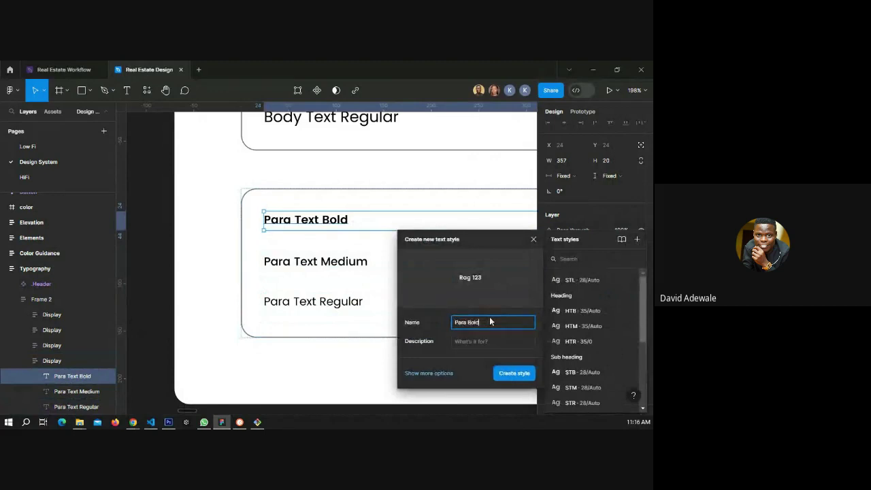
pyautogui.write('old')
pyautogui.press('Return')
pyautogui.click(307, 261)
pyautogui.click(614, 260)
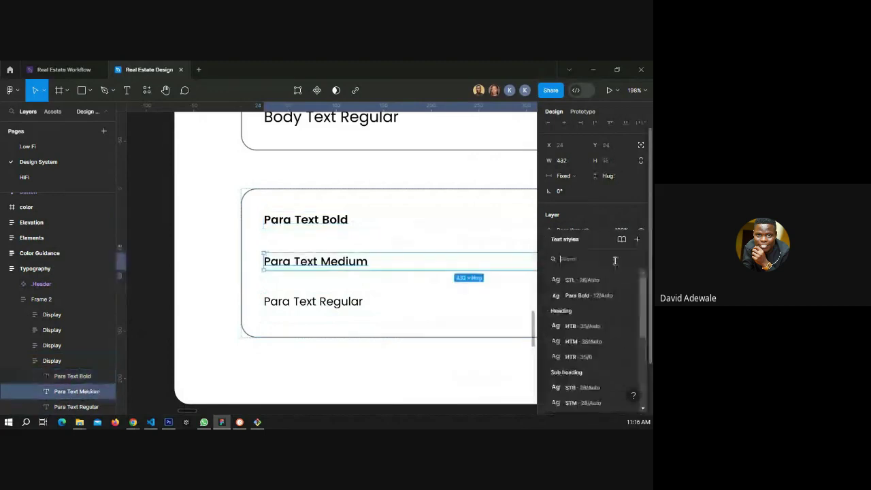
pyautogui.click(636, 239)
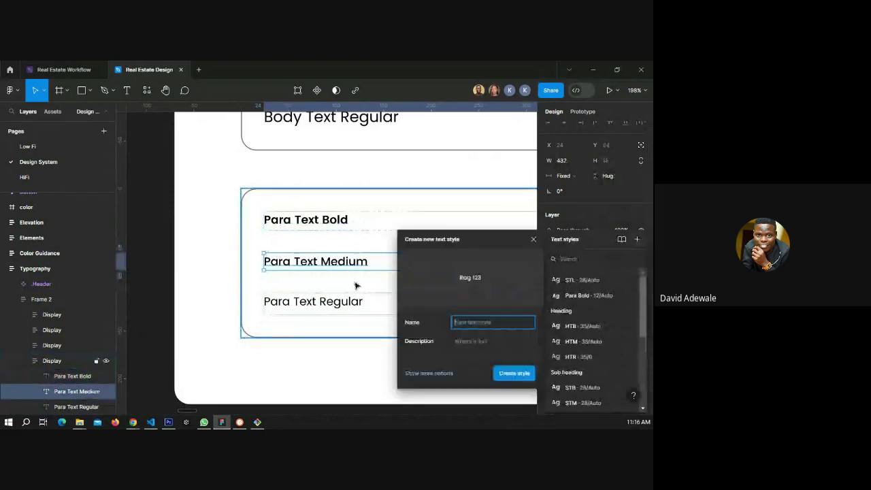
pyautogui.write('Pa')
pyautogui.press('BackSpace')
pyautogui.write('ara')
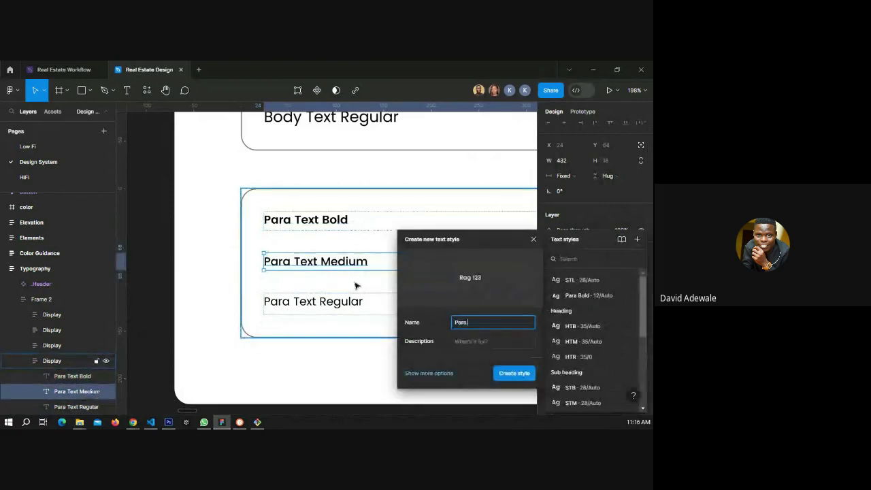
pyautogui.write(' medium')
pyautogui.press('Return')
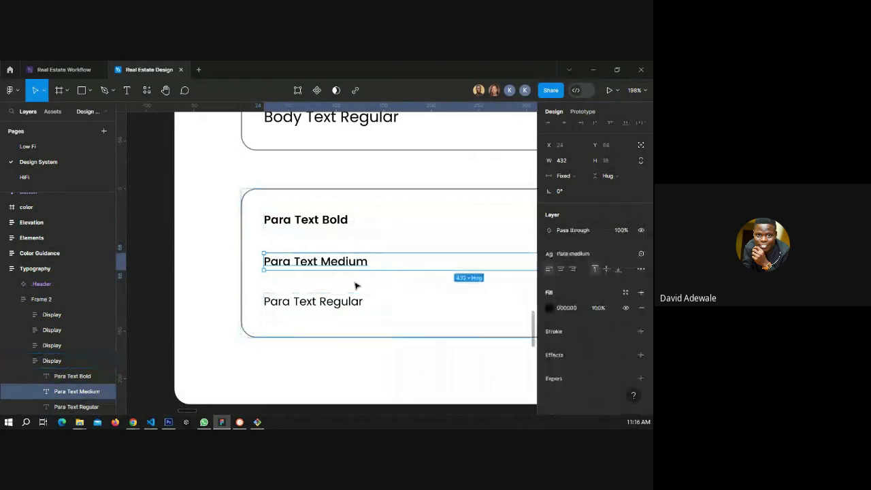
# Create a 'para regular' text style from Para Text Regular, then go to the HiFi page.
pyautogui.click(302, 304)
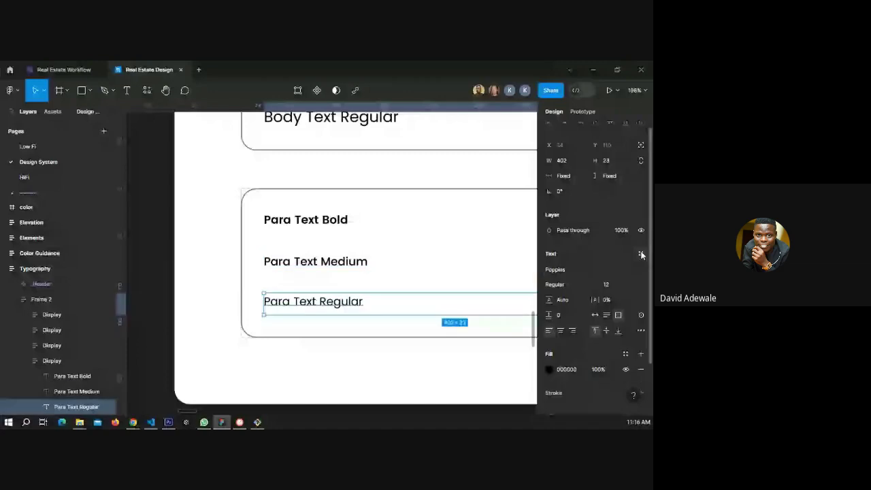
pyautogui.click(641, 253)
pyautogui.click(636, 240)
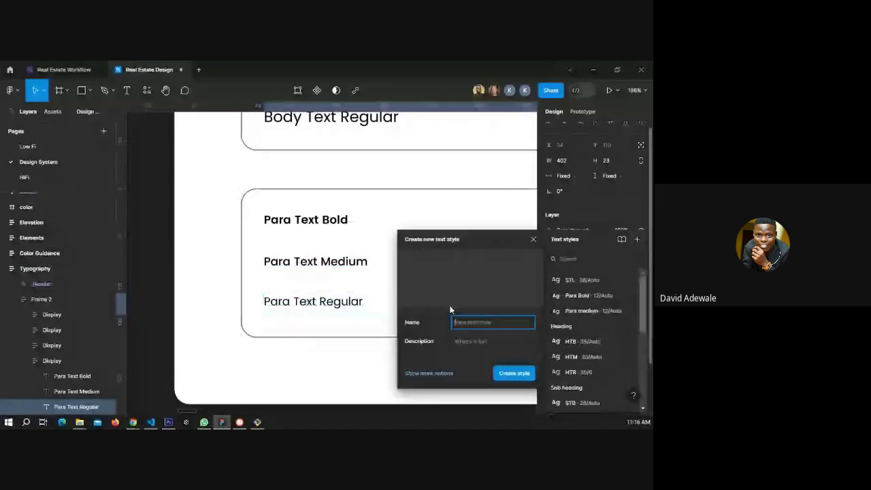
pyautogui.write('pra')
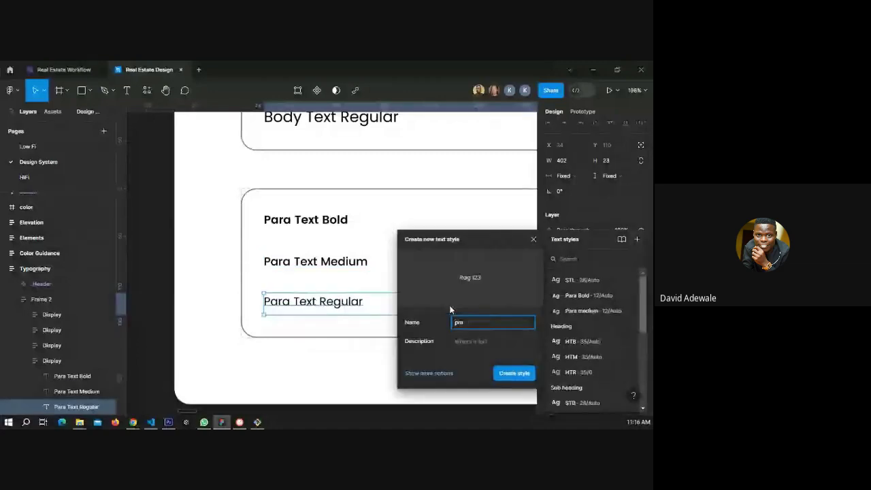
pyautogui.write('ara re')
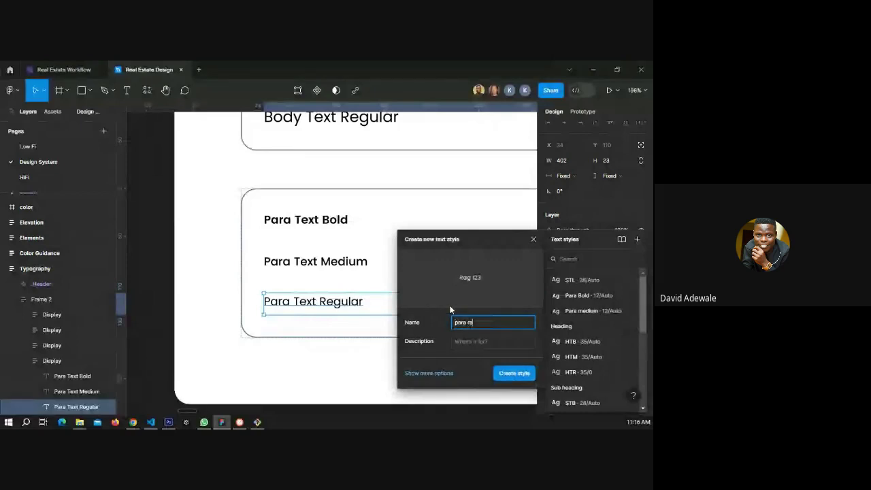
pyautogui.write('gular')
pyautogui.press('Return')
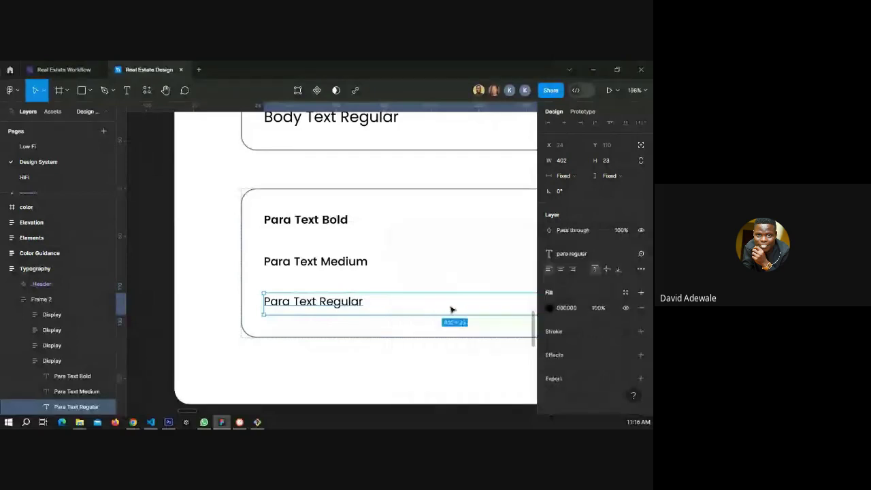
pyautogui.scroll(-5, 451, 309)
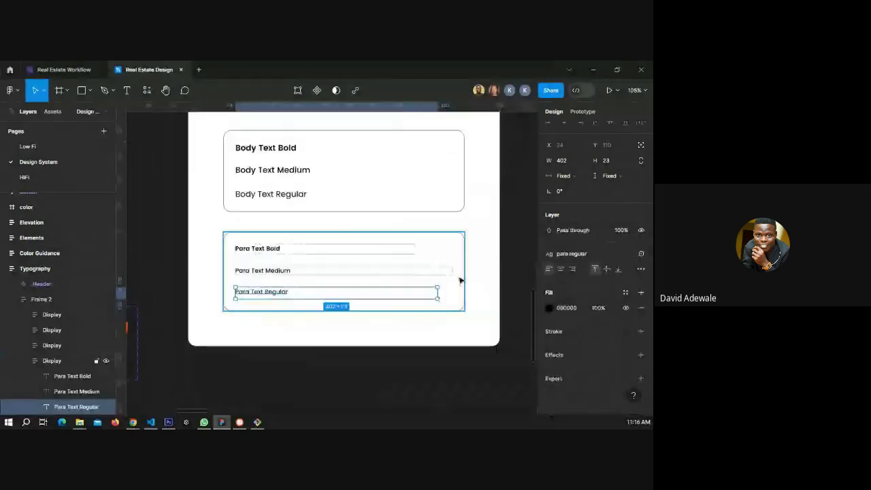
pyautogui.press('Escape')
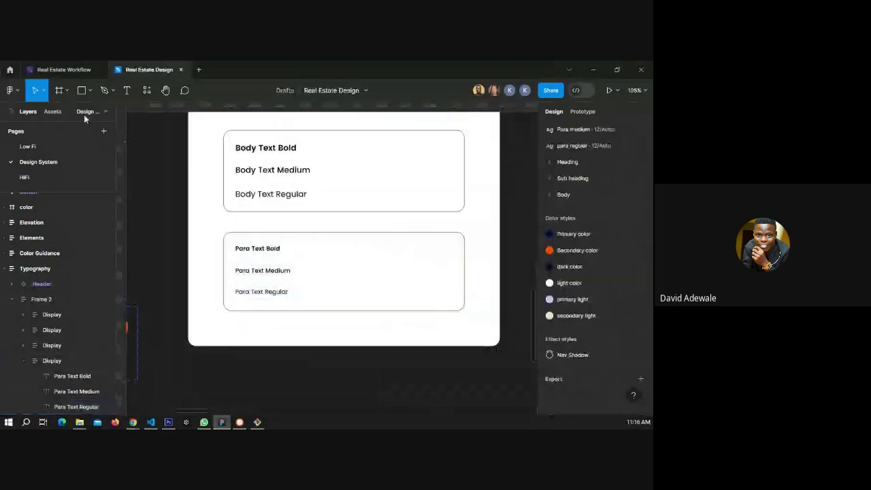
pyautogui.click(45, 179)
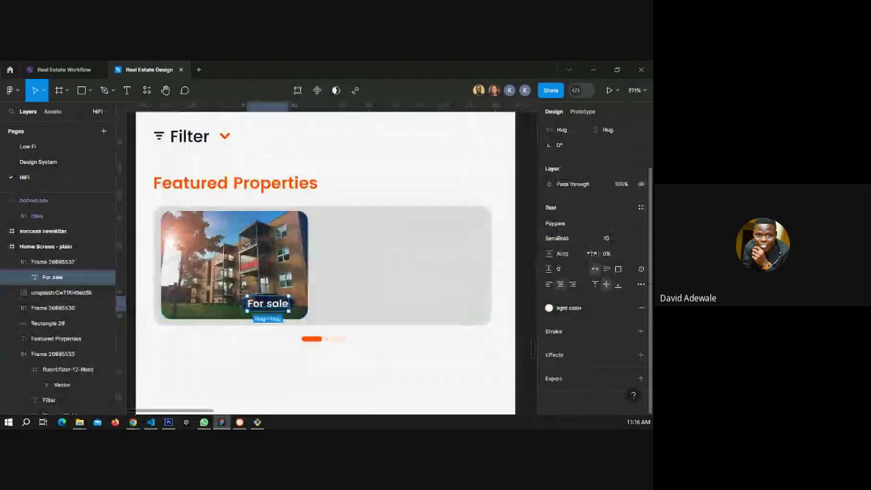
pyautogui.click(640, 207)
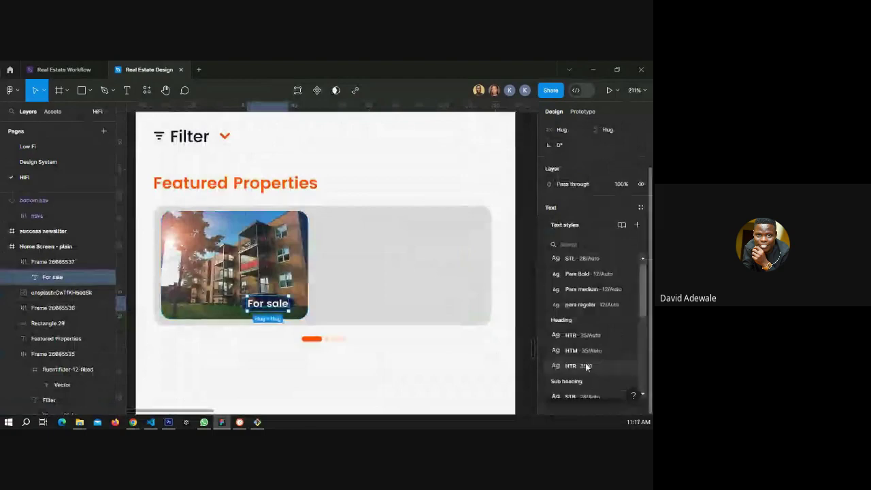
pyautogui.scroll(-3, 586, 367)
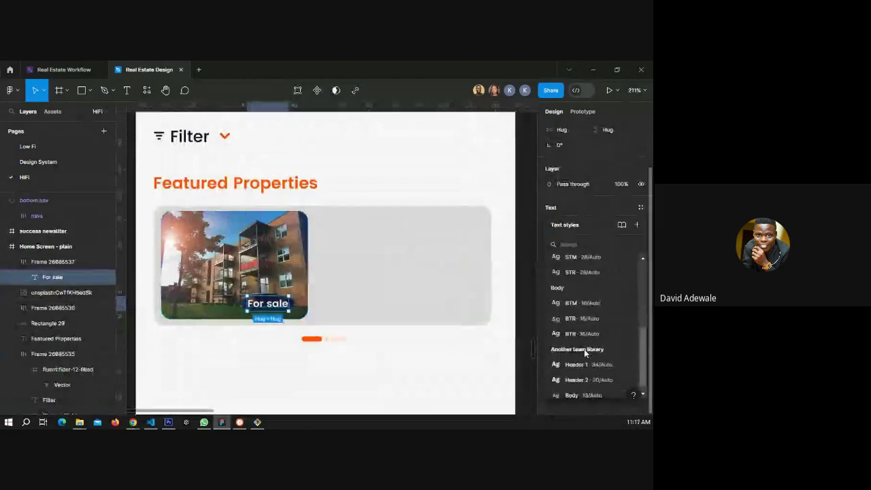
pyautogui.scroll(3, 584, 352)
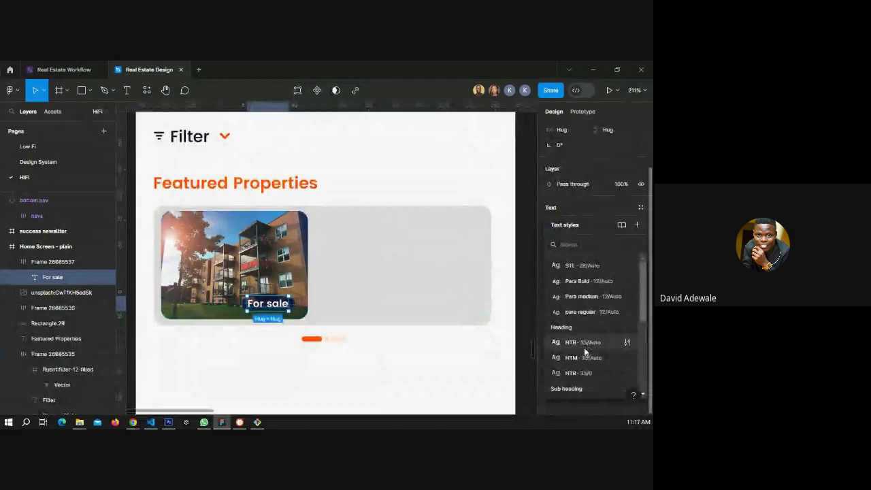
pyautogui.click(584, 347)
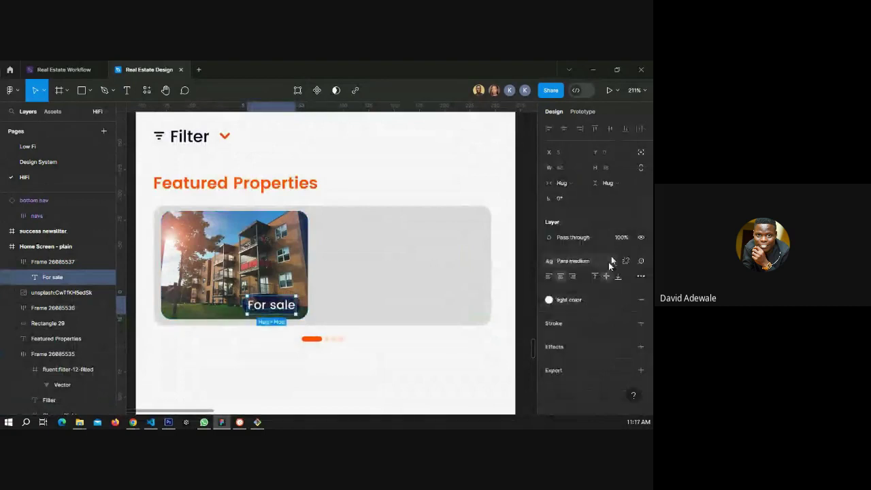
pyautogui.click(611, 262)
pyautogui.click(590, 327)
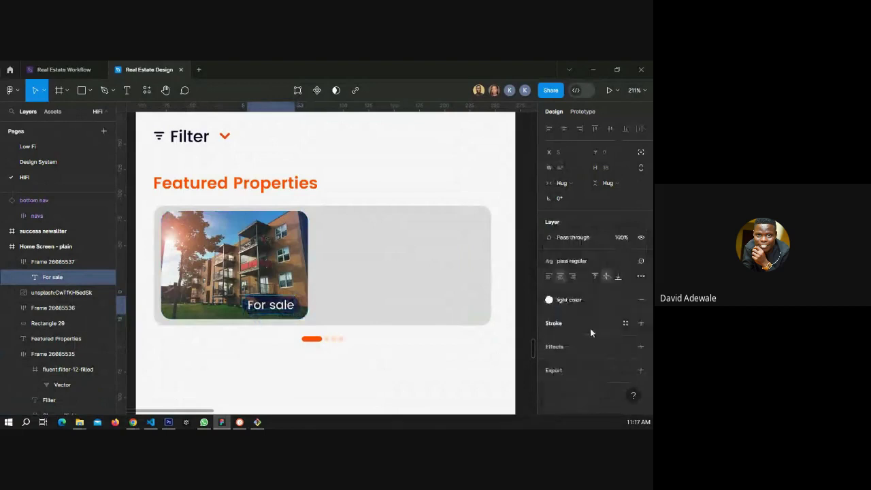
pyautogui.hotkey('ctrl', 'z')
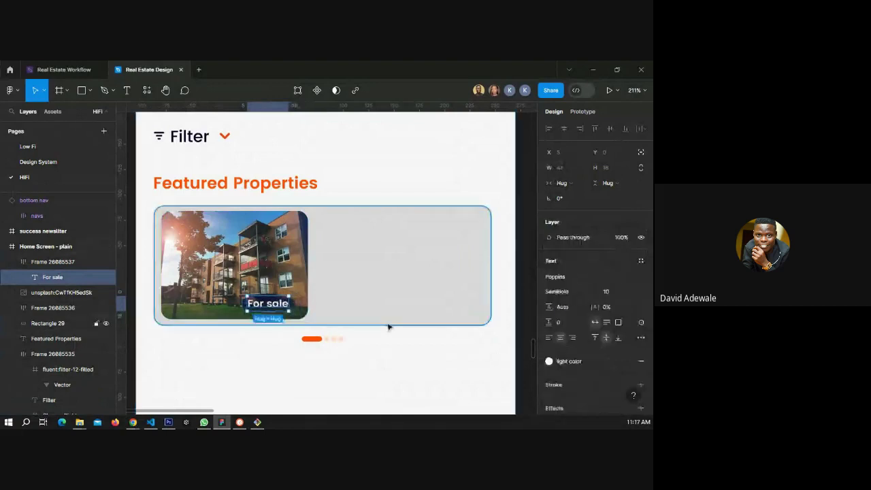
pyautogui.click(495, 262)
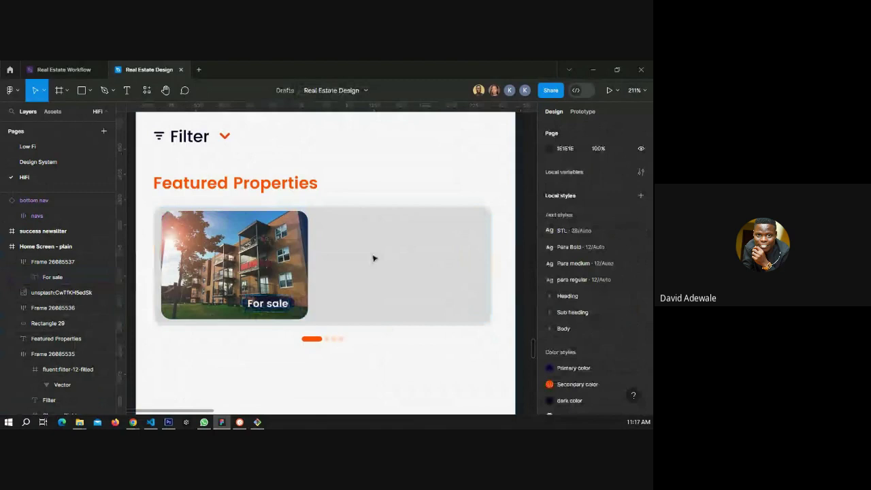
# Try the Para medium style on the bottom-nav Home label, then undo it.
pyautogui.scroll(3, 373, 259)
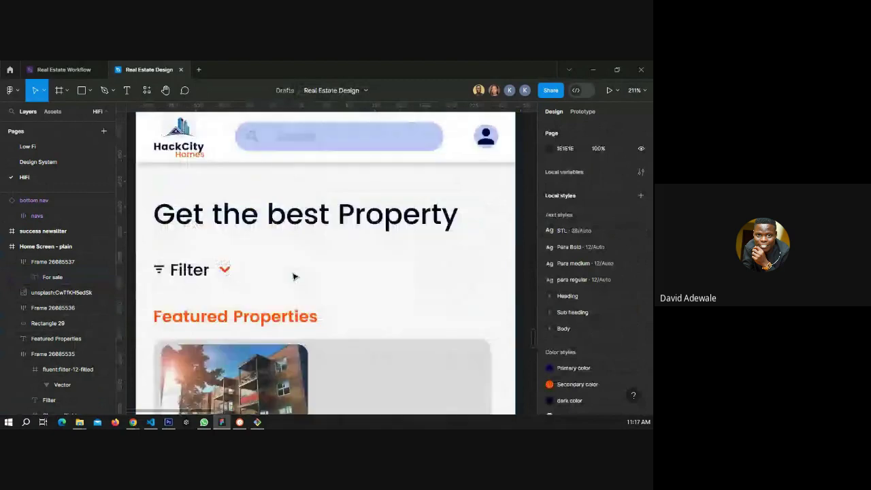
pyautogui.scroll(-5, 294, 276)
pyautogui.scroll(-10, 288, 282)
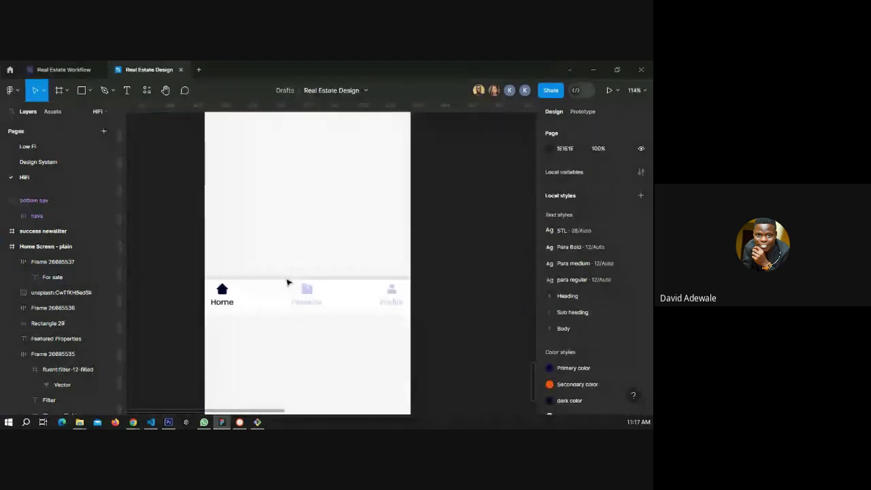
pyautogui.scroll(-1, 225, 267)
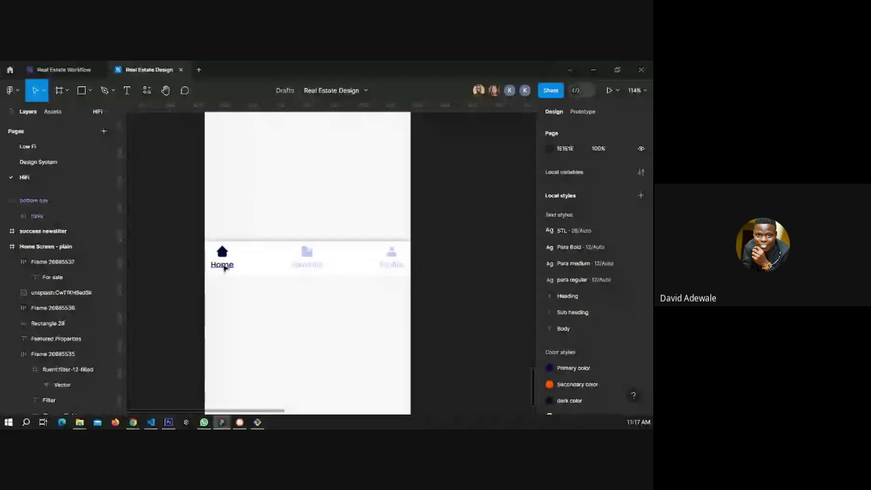
pyautogui.keyDown('ctrl'); pyautogui.click(224, 267); pyautogui.keyUp('ctrl')
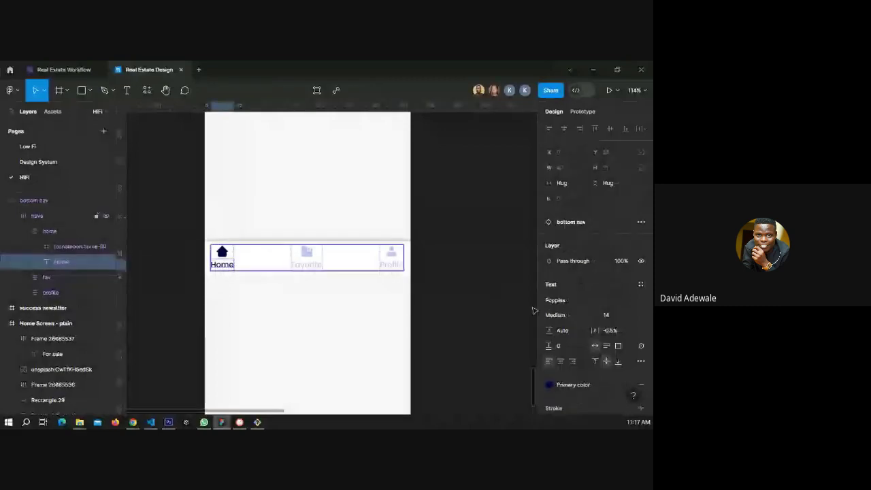
pyautogui.click(641, 286)
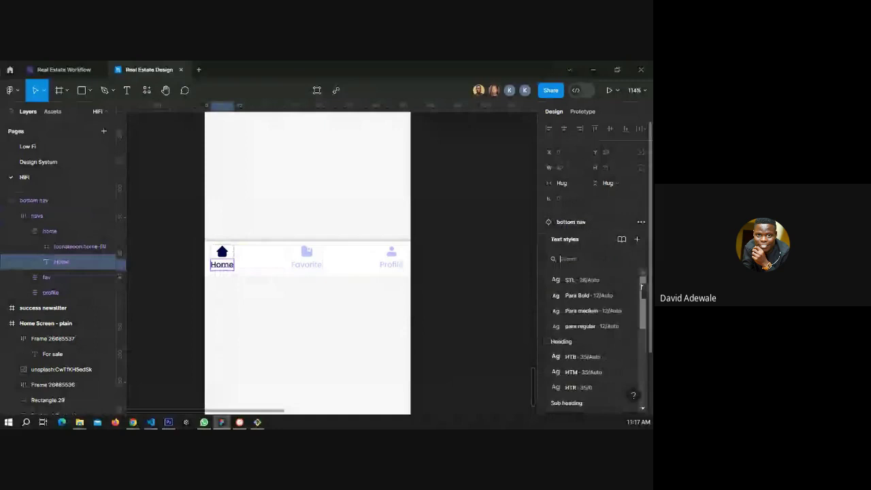
pyautogui.click(577, 312)
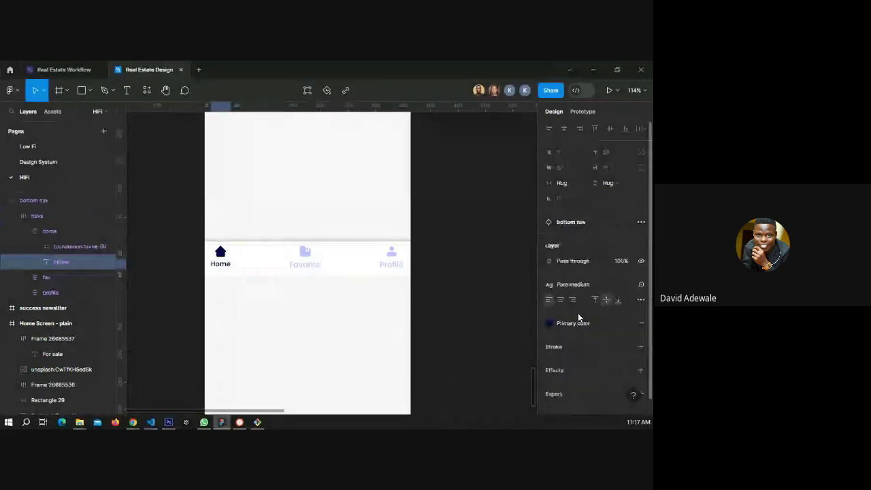
pyautogui.hotkey('ctrl', 'z')
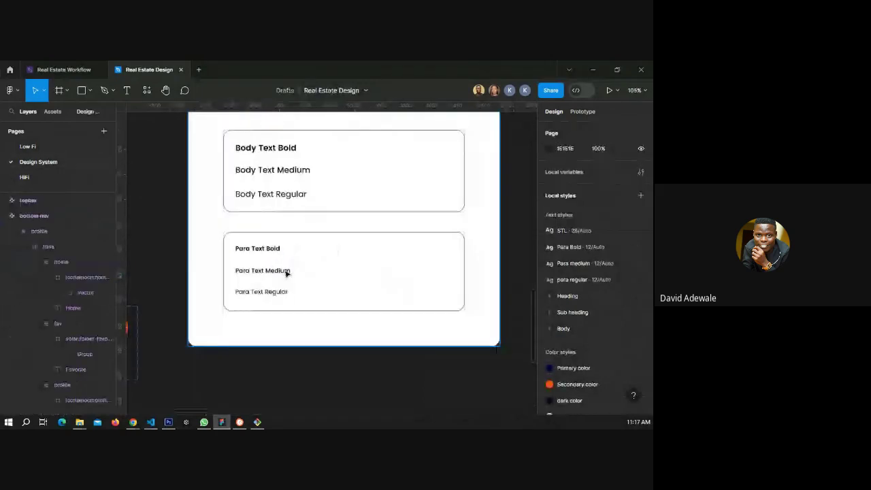
# Select the Home, Favorite and Profile nav labels across all rows and apply Para medium.
pyautogui.scroll(-5, 252, 283)
pyautogui.scroll(5, 148, 272)
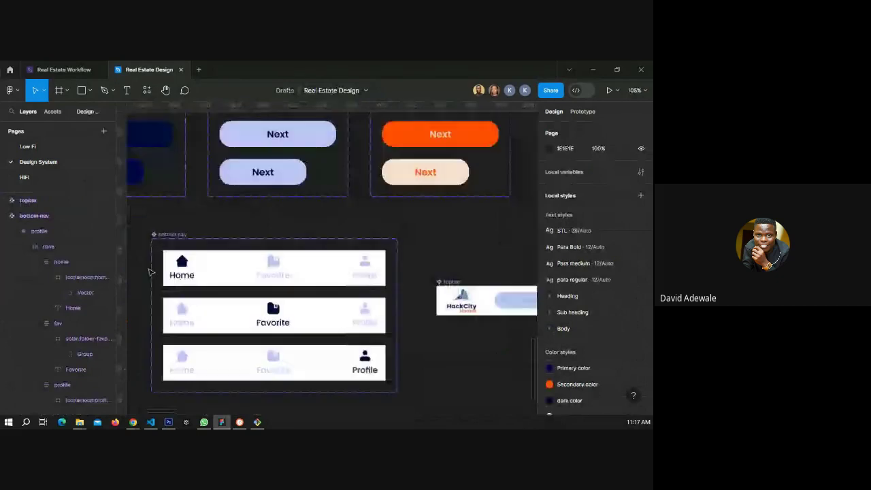
pyautogui.scroll(3, 149, 273)
pyautogui.keyDown('ctrl'); pyautogui.click(194, 277); pyautogui.keyUp('ctrl')
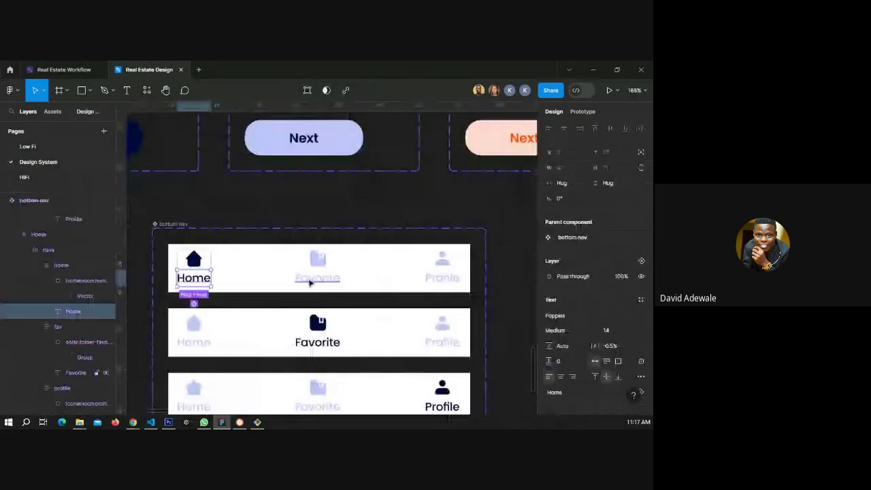
pyautogui.moveTo(309, 283); pyautogui.dragTo(317, 347)
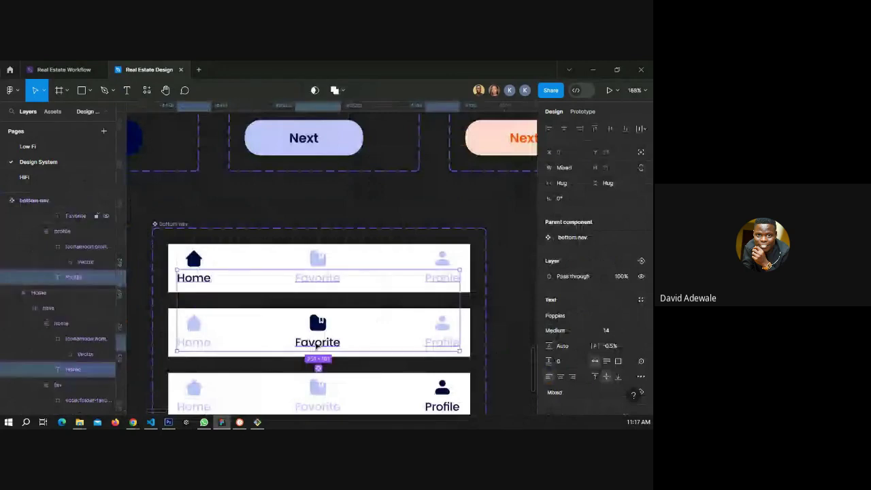
pyautogui.scroll(-1, 200, 360)
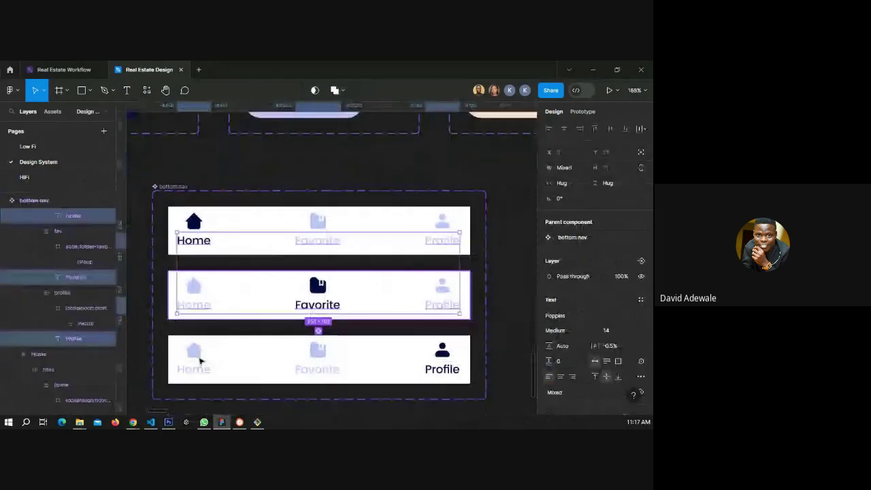
pyautogui.moveTo(200, 360); pyautogui.dragTo(441, 373)
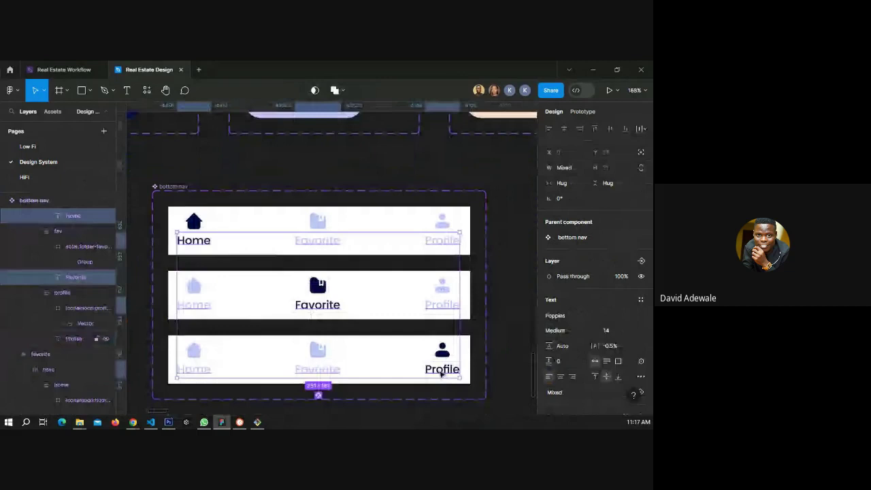
pyautogui.click(640, 299)
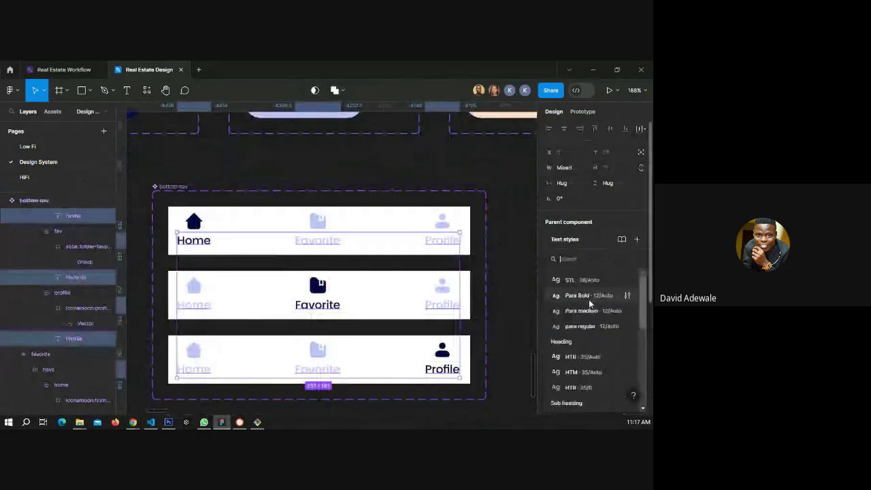
pyautogui.click(584, 310)
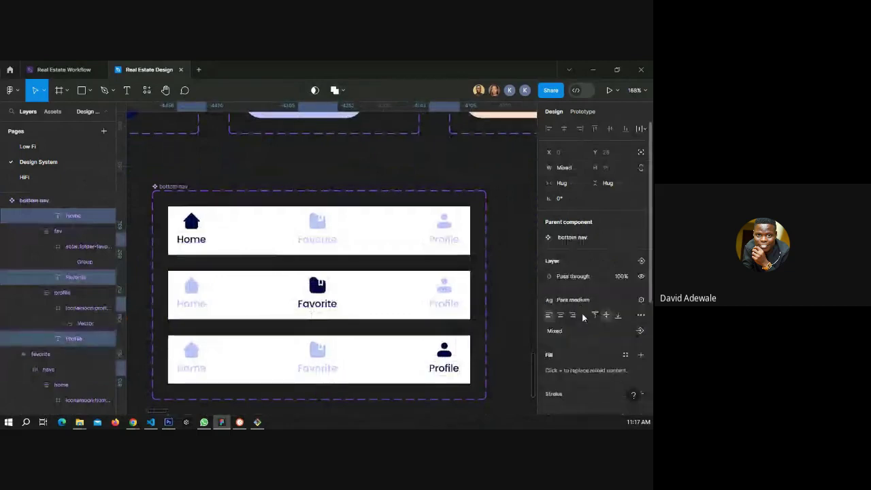
pyautogui.click(521, 268)
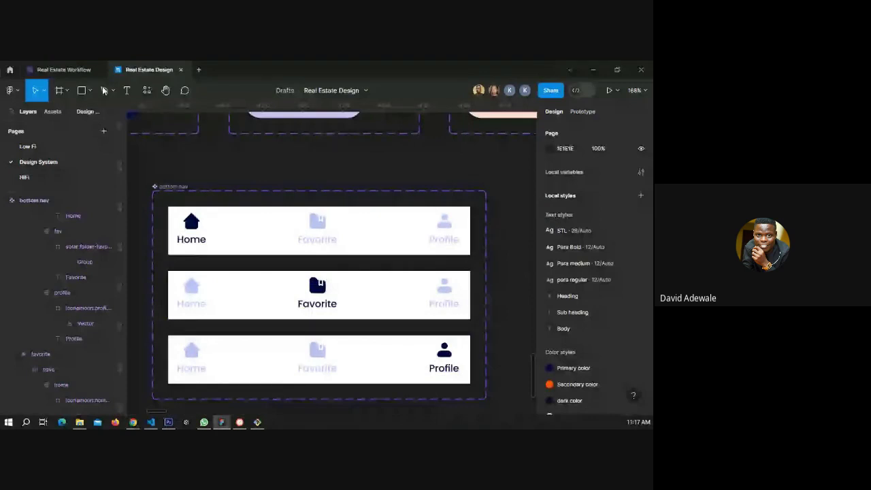
# Switch to the HiFi page and clear the selection.
pyautogui.click(24, 177)
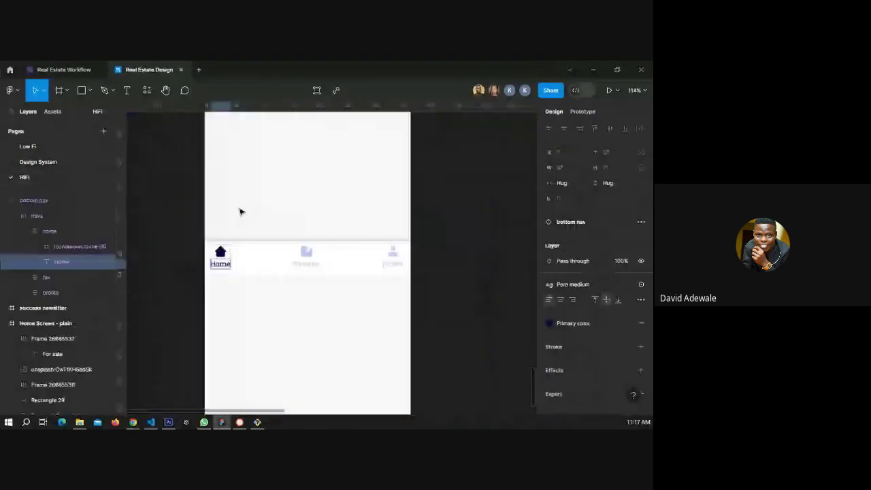
pyautogui.click(239, 212)
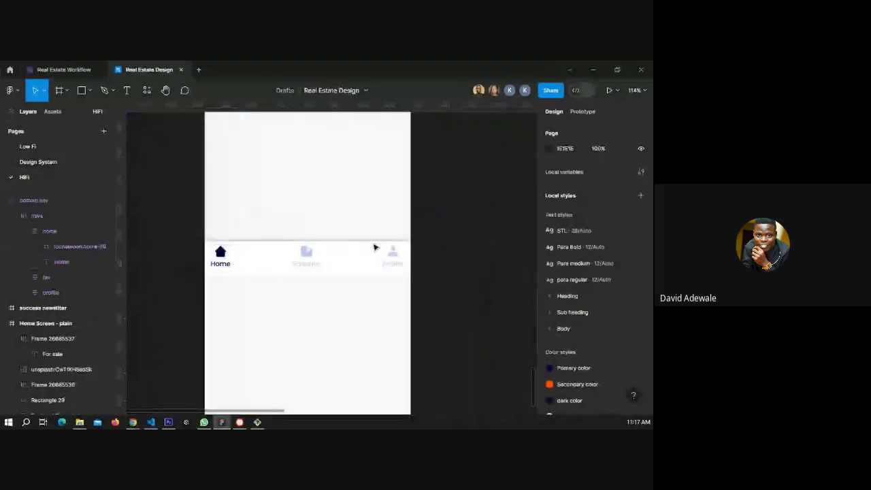
pyautogui.scroll(-5, 373, 247)
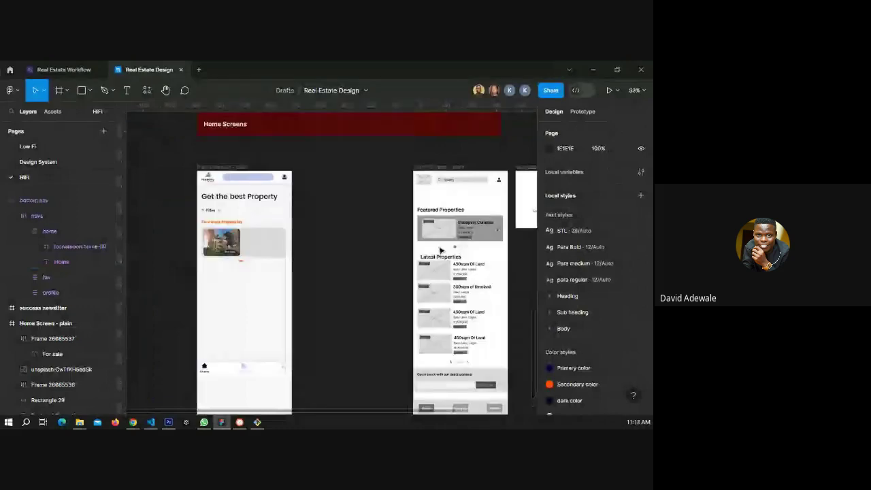
# Drag the wireframe's Shopping Complex, location, price and Building texts into the left screen's featured card.
pyautogui.click(485, 225)
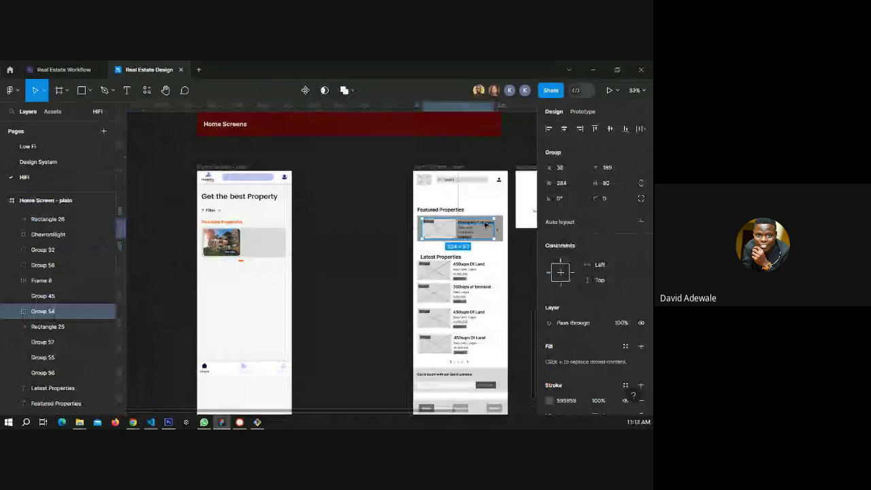
pyautogui.doubleClick(485, 225)
pyautogui.scroll(5, 460, 231)
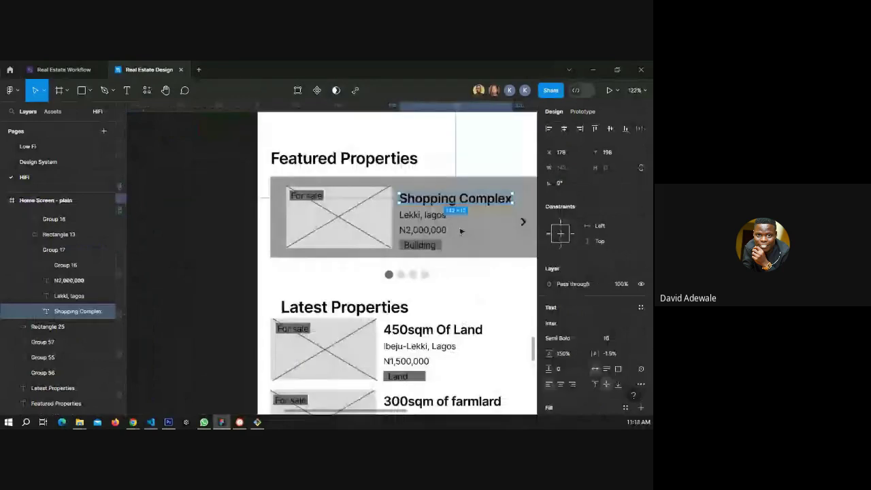
pyautogui.keyDown('shift'); pyautogui.click(404, 244); pyautogui.keyUp('shift')
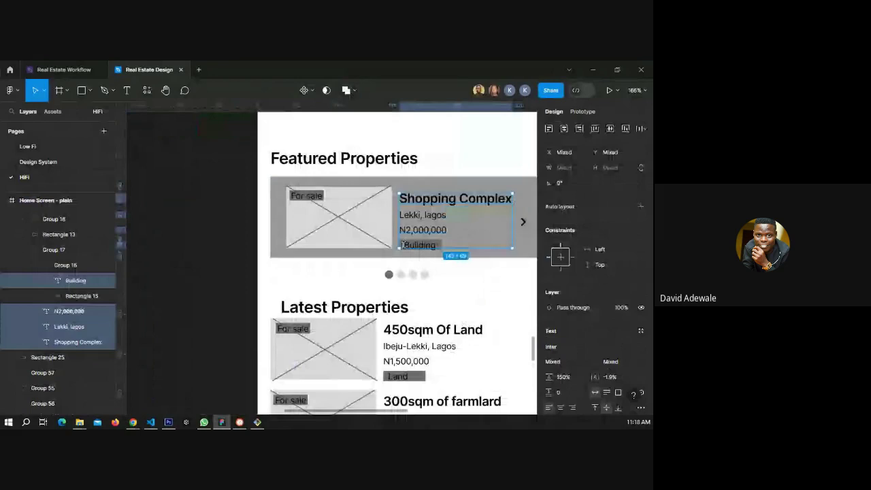
pyautogui.scroll(-4, 510, 224)
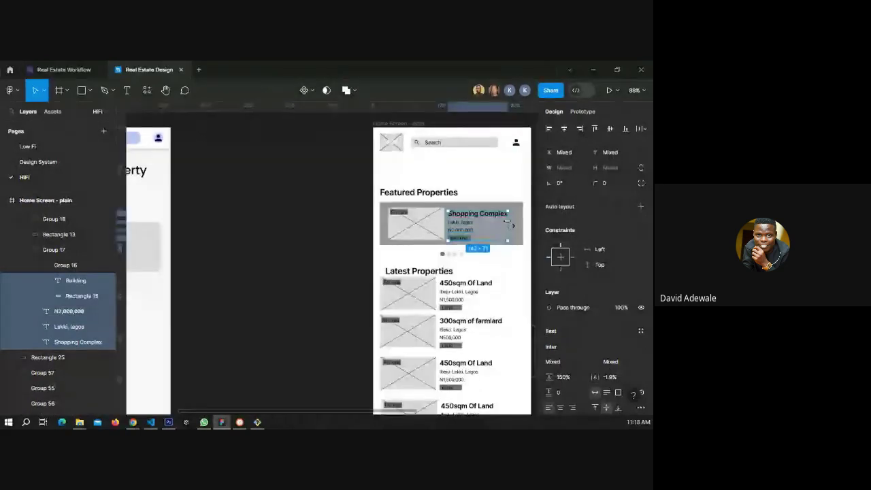
pyautogui.scroll(-2, 507, 221)
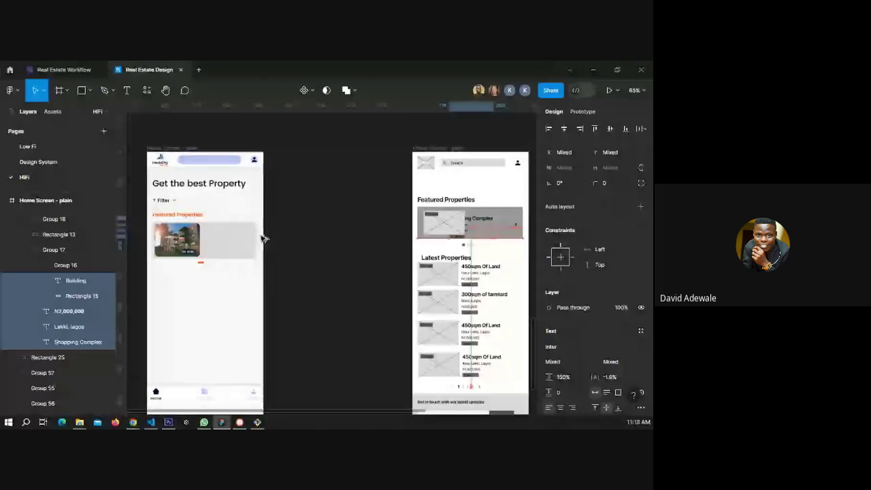
pyautogui.moveTo(488, 219); pyautogui.dragTo(228, 236)
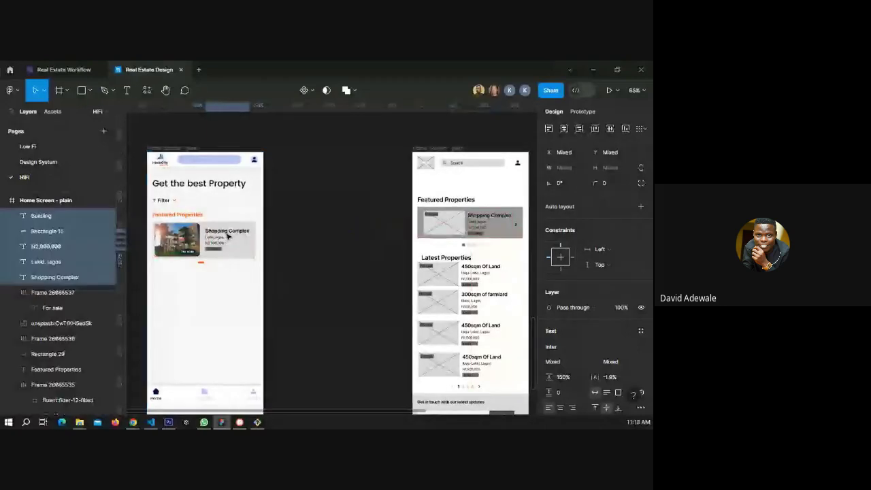
pyautogui.scroll(5, 144, 240)
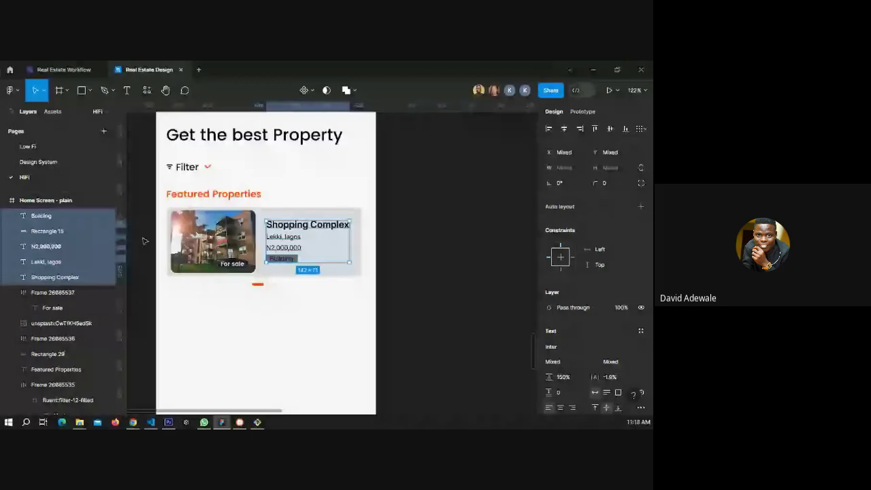
pyautogui.scroll(2, 145, 241)
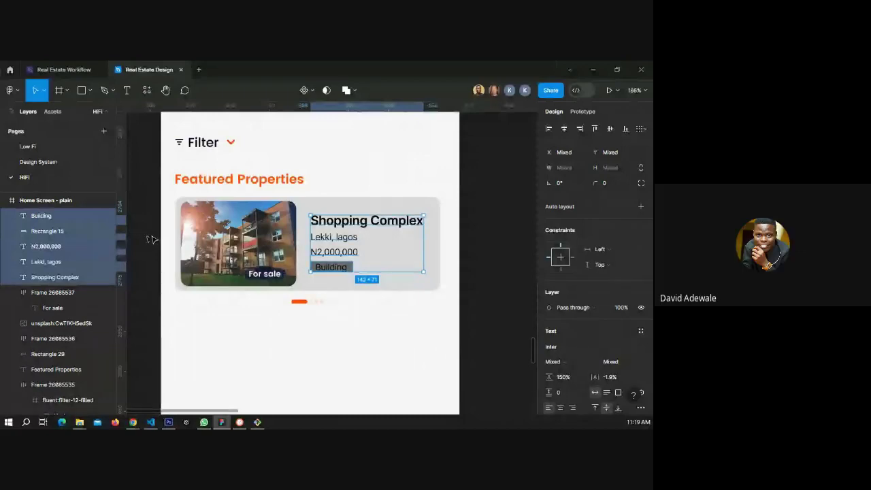
# Give the Shopping Complex title the Body/BTB style and nudge it to the card's top-left.
pyautogui.click(151, 239)
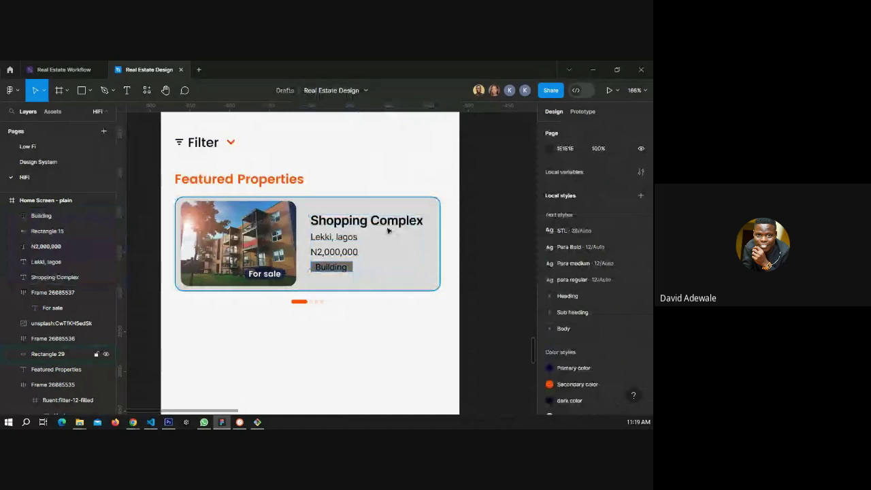
pyautogui.click(388, 229)
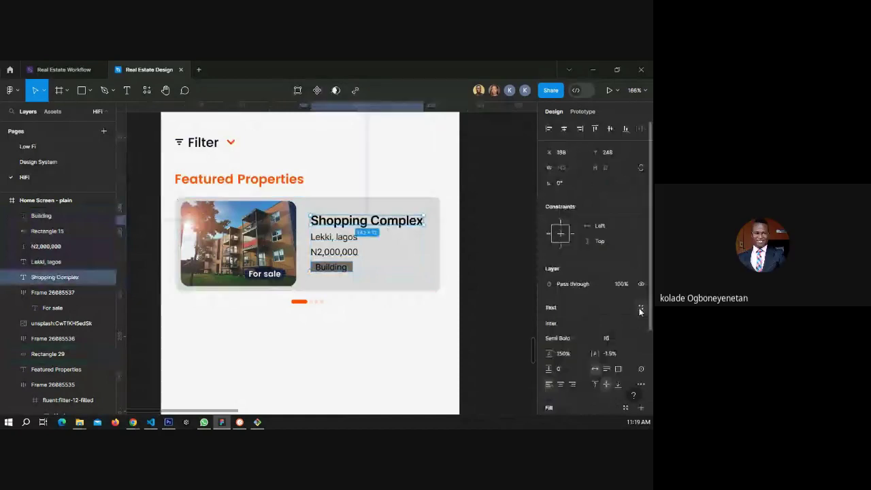
pyautogui.click(639, 309)
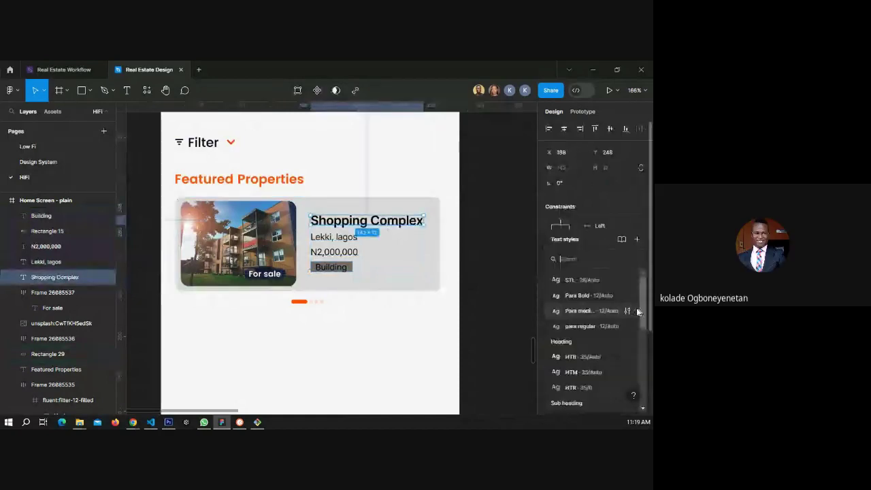
pyautogui.scroll(-2, 590, 326)
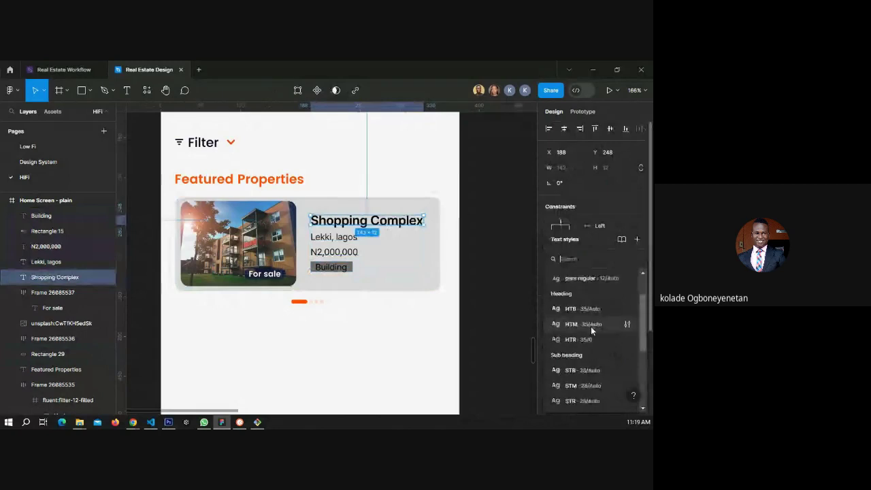
pyautogui.scroll(-2, 591, 328)
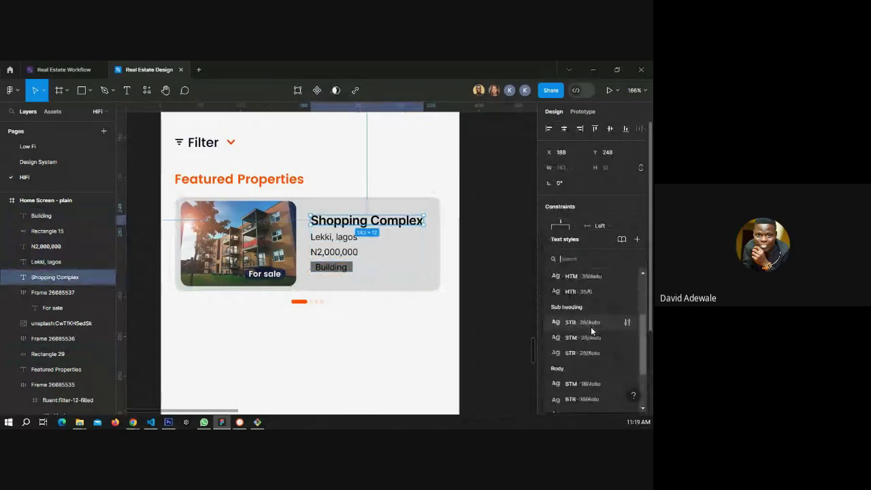
pyautogui.scroll(-2, 591, 330)
pyautogui.click(583, 314)
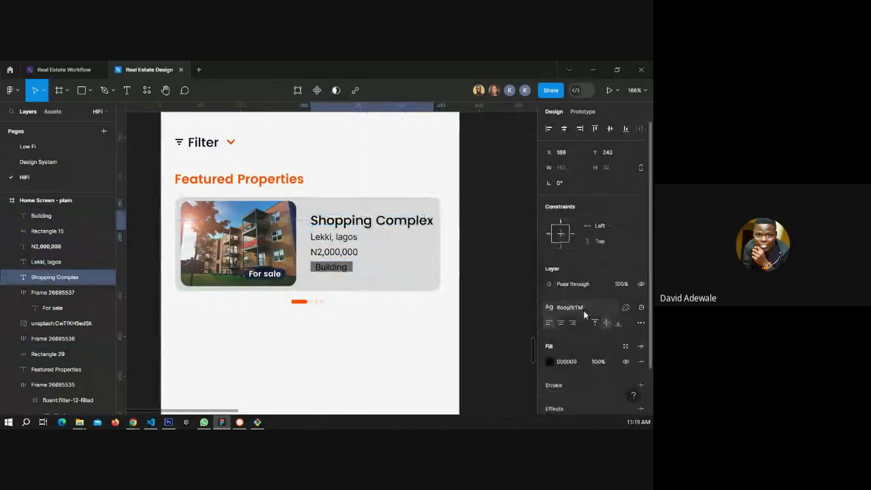
pyautogui.click(584, 314)
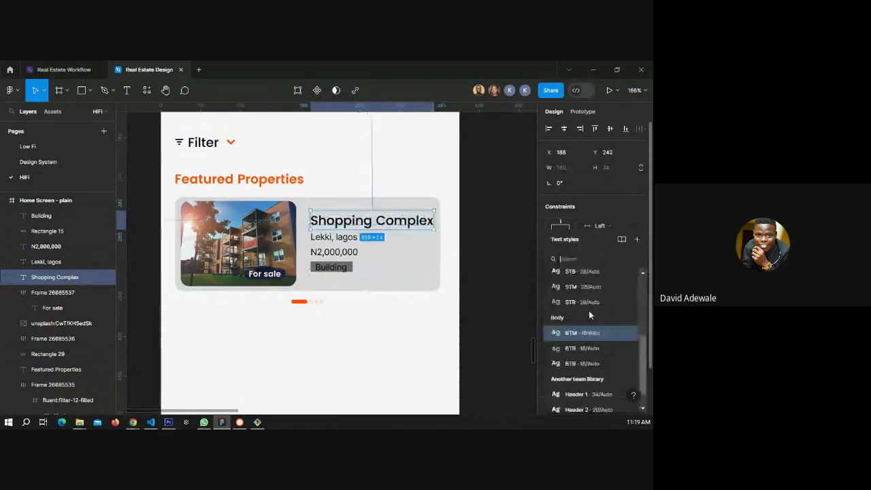
pyautogui.click(582, 363)
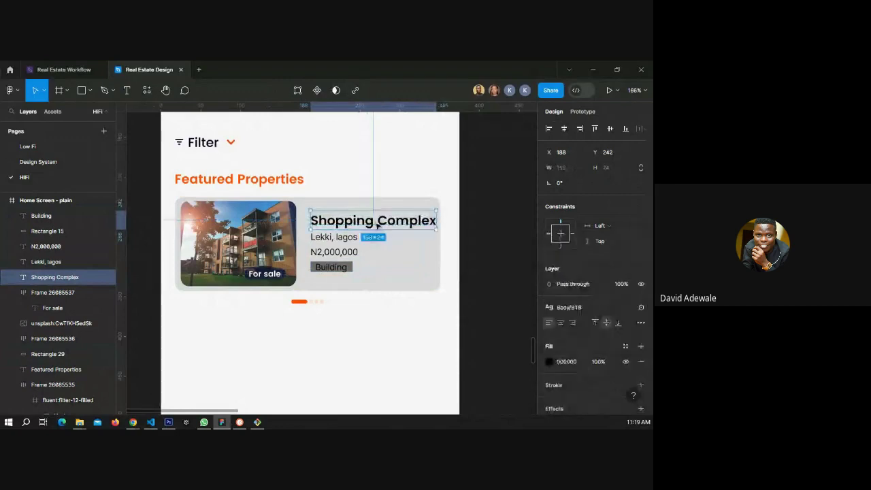
pyautogui.moveTo(379, 222); pyautogui.dragTo(376, 216)
# Style Lekki, lagos as Para Bold and place it just under the title.
pyautogui.click(333, 237)
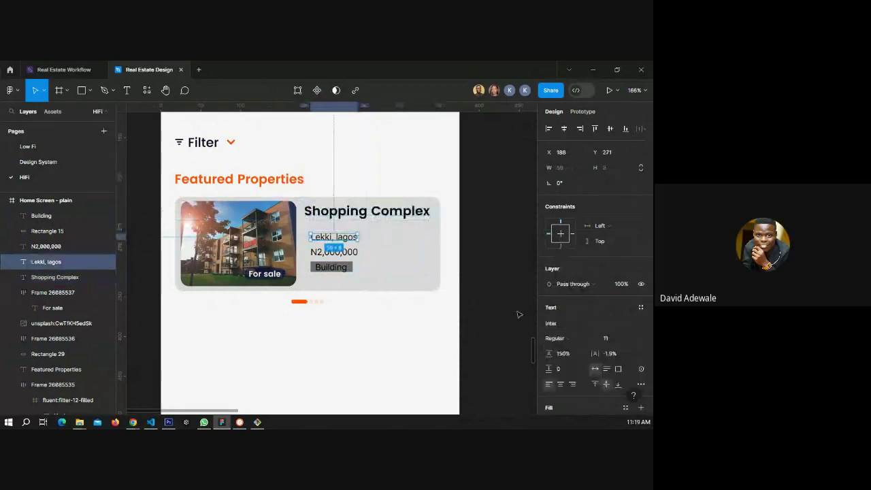
pyautogui.click(641, 309)
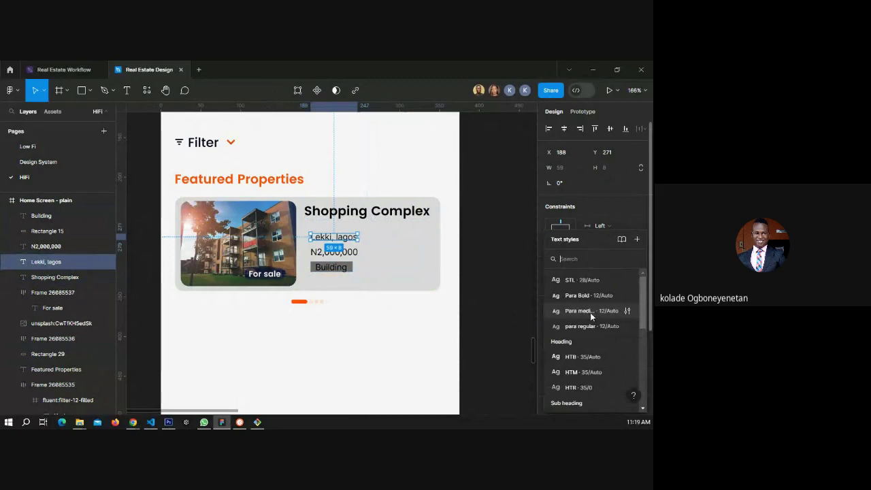
pyautogui.click(584, 280)
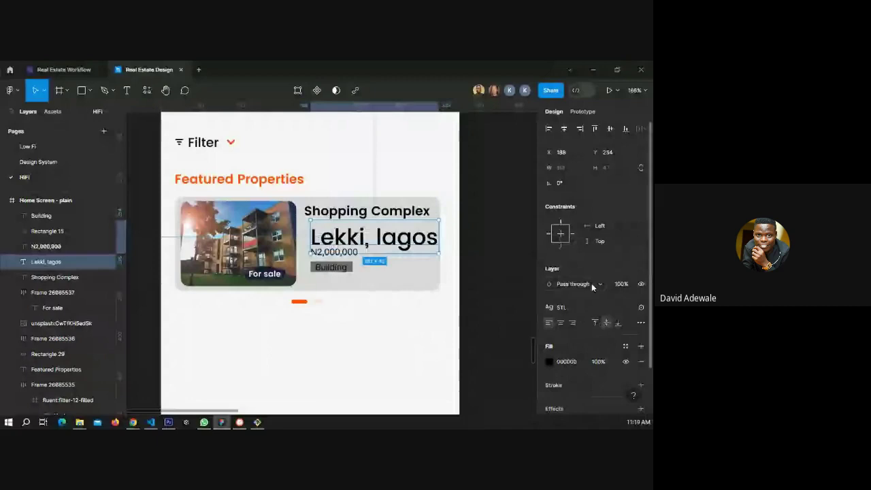
pyautogui.click(579, 307)
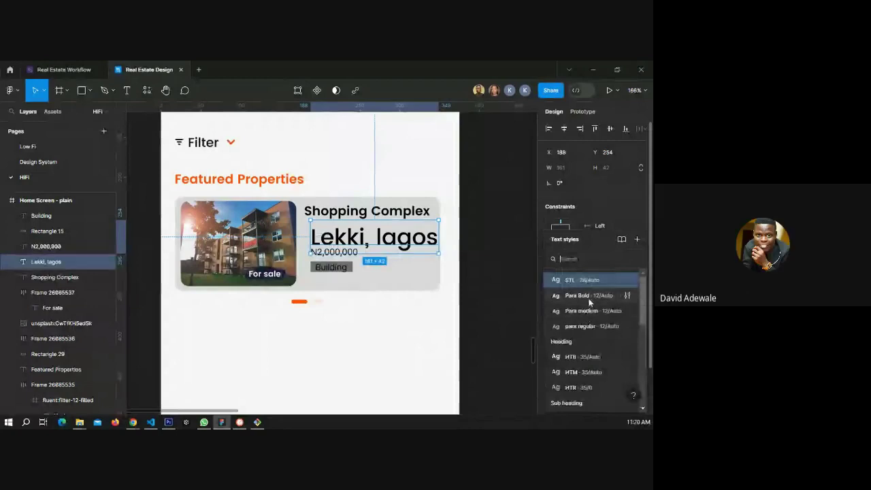
pyautogui.click(589, 302)
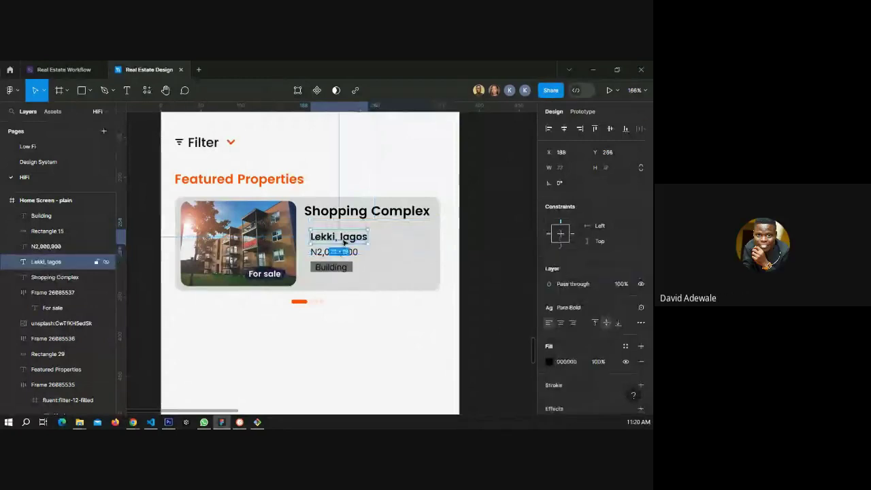
pyautogui.moveTo(343, 241)
pyautogui.mouseDown()
pyautogui.moveTo(340, 229)
pyautogui.moveTo(345, 243)
pyautogui.mouseUp()
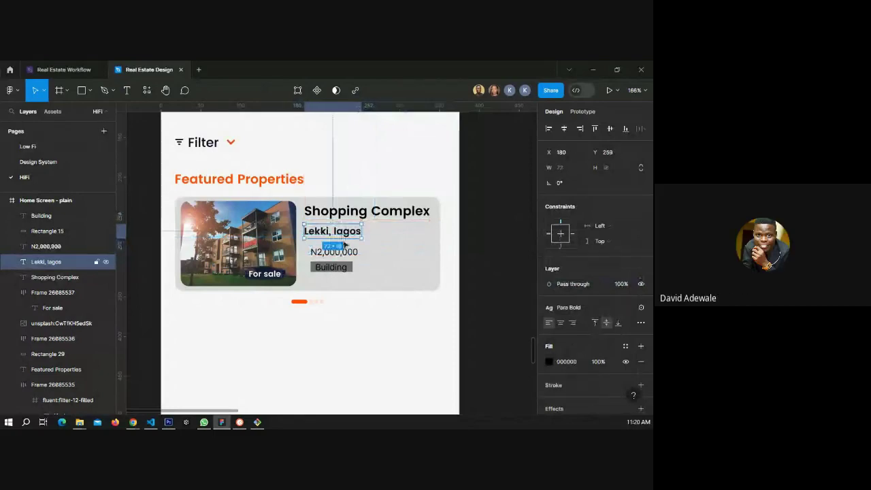
# Apply para regular to the N2,000,000 price and align it under Lekki, lagos.
pyautogui.click(334, 252)
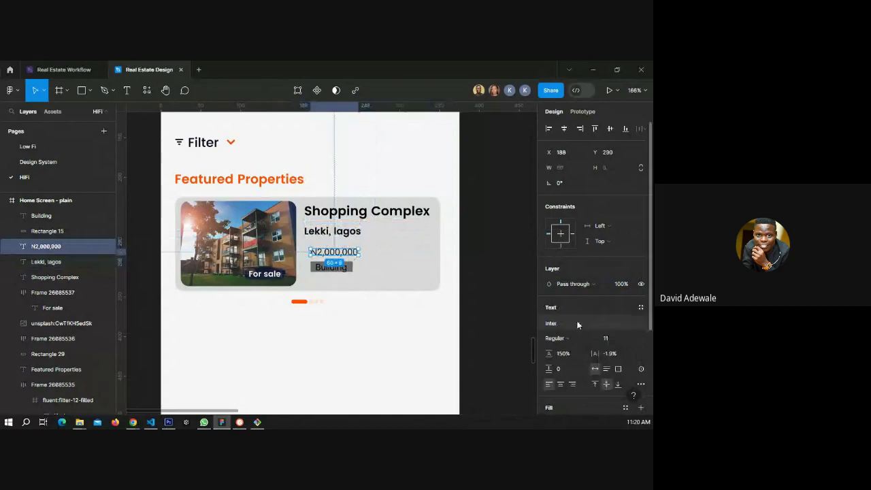
pyautogui.scroll(-1, 577, 325)
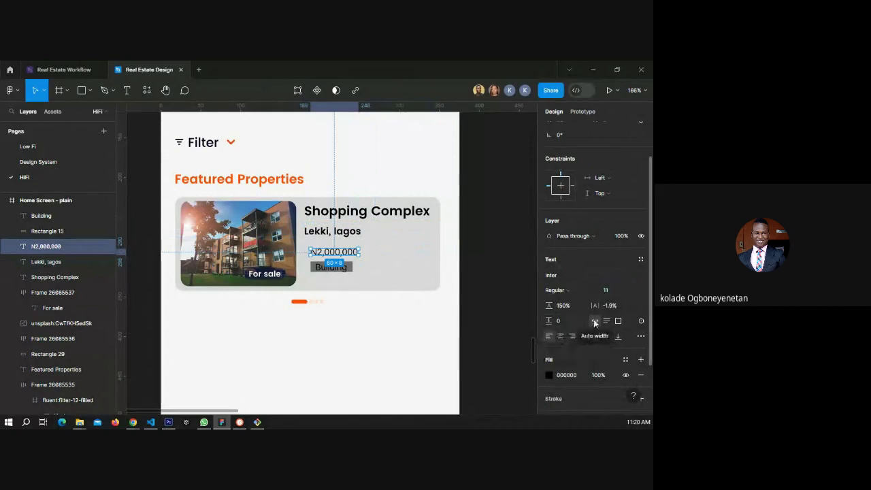
pyautogui.click(640, 259)
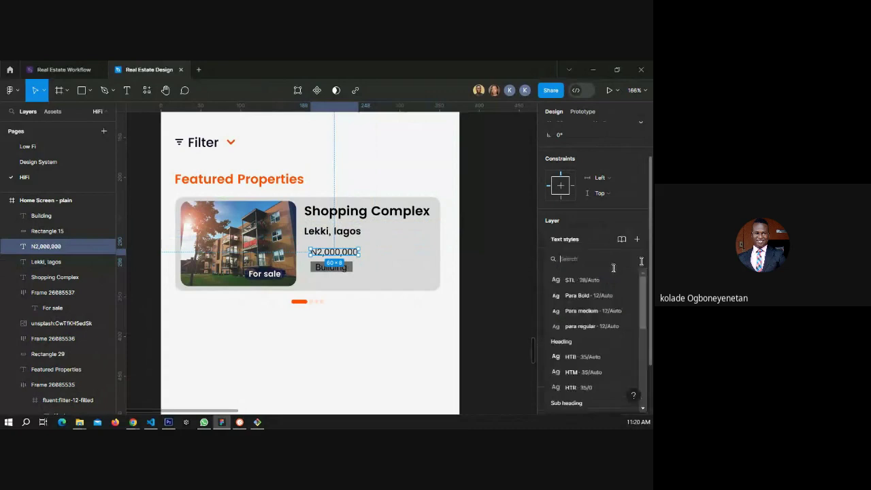
pyautogui.click(581, 329)
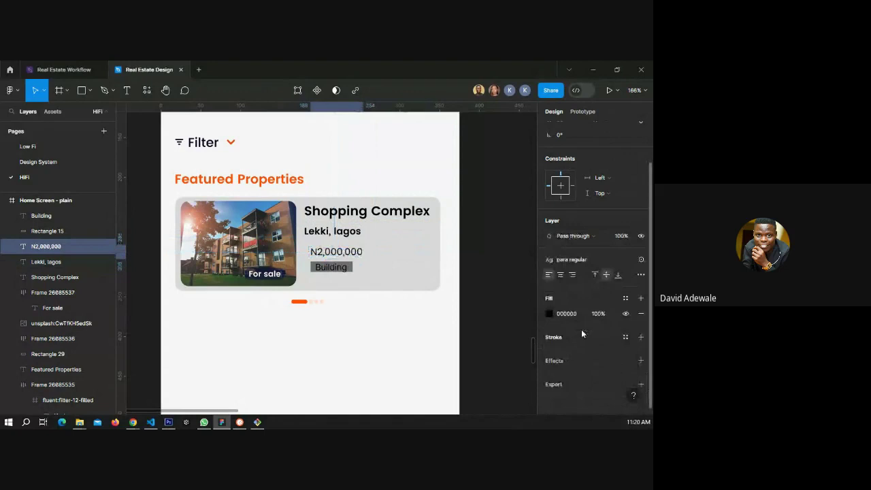
pyautogui.moveTo(345, 258); pyautogui.dragTo(338, 253)
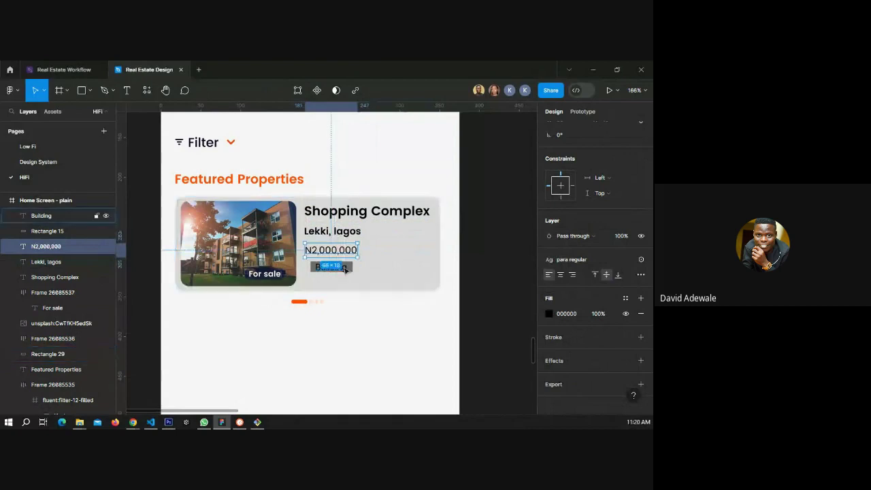
pyautogui.click(344, 269)
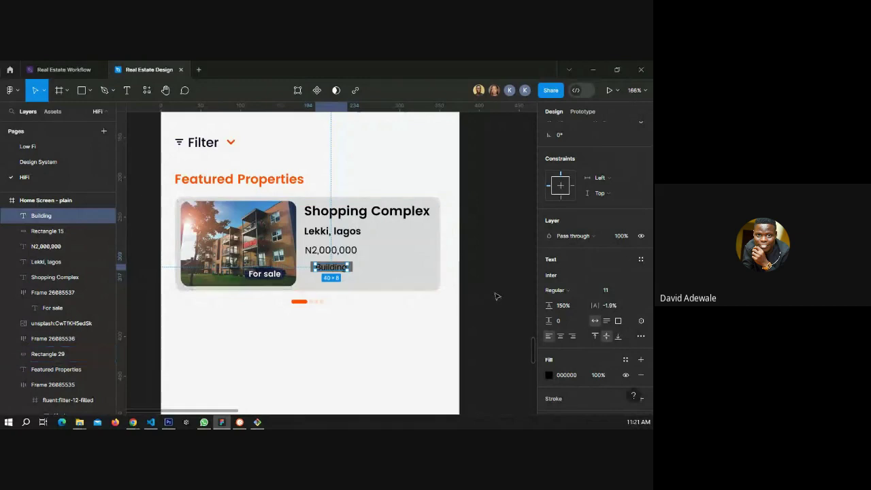
# Give Building the Para medium style and delete the grey rectangle behind it.
pyautogui.click(640, 260)
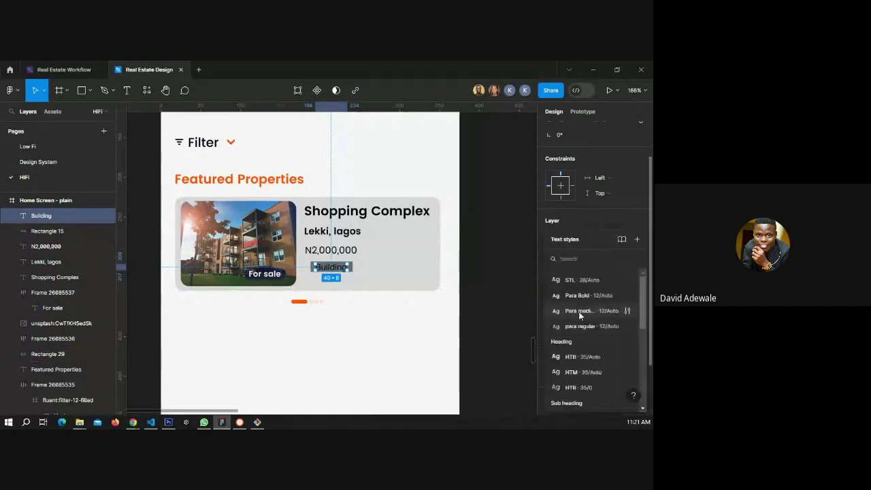
pyautogui.click(579, 311)
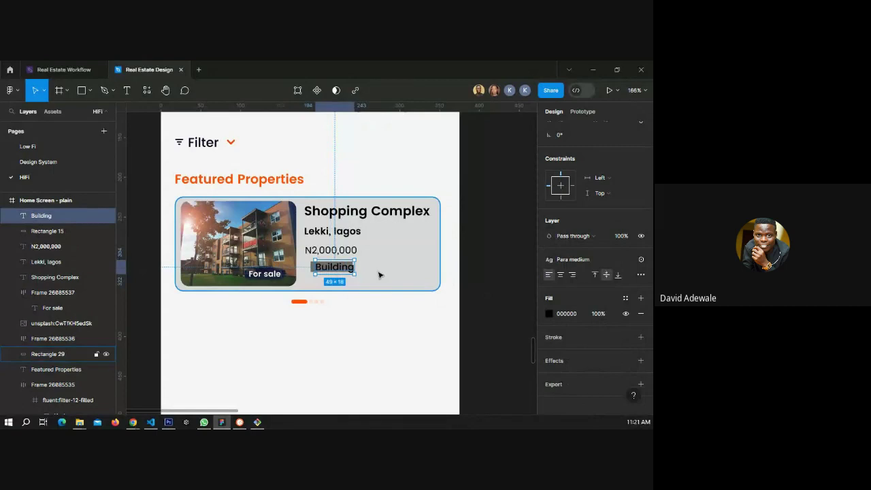
pyautogui.scroll(5, 379, 274)
pyautogui.click(230, 256)
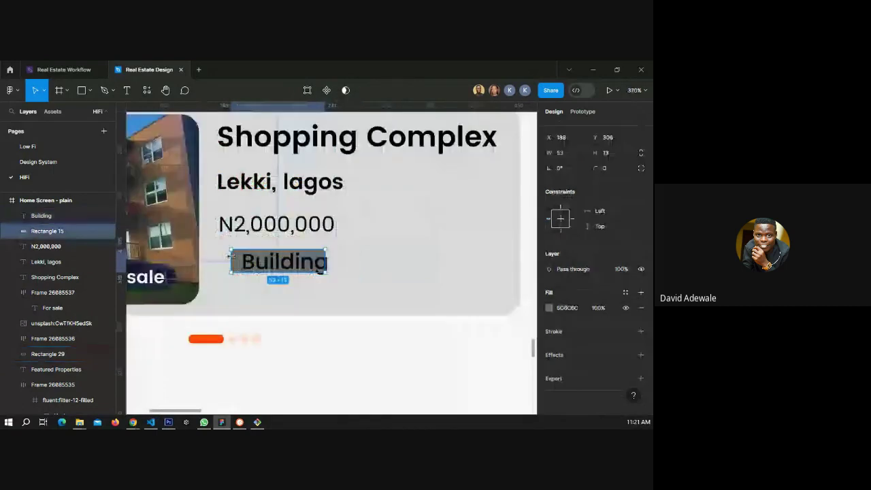
pyautogui.press('Delete')
pyautogui.click(254, 270)
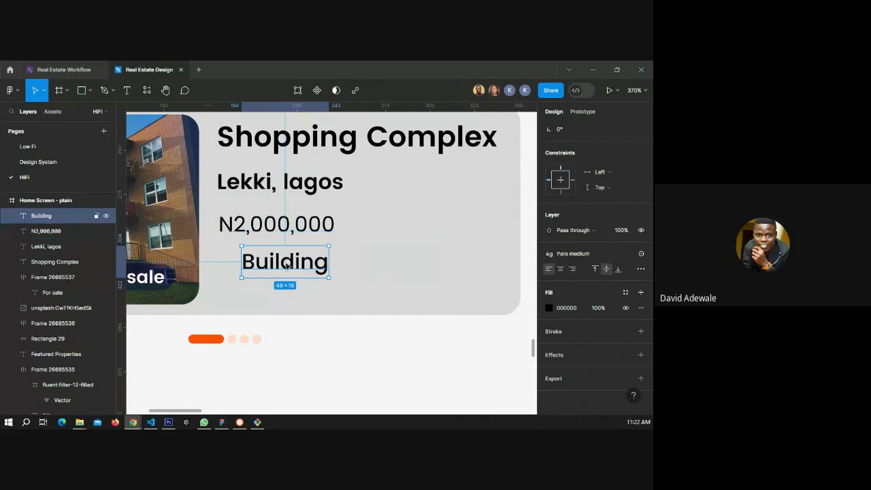
# Move the Building text beneath the price, left-aligned with it.
pyautogui.moveTo(292, 261); pyautogui.dragTo(264, 268)
pyautogui.scroll(2, 246, 264)
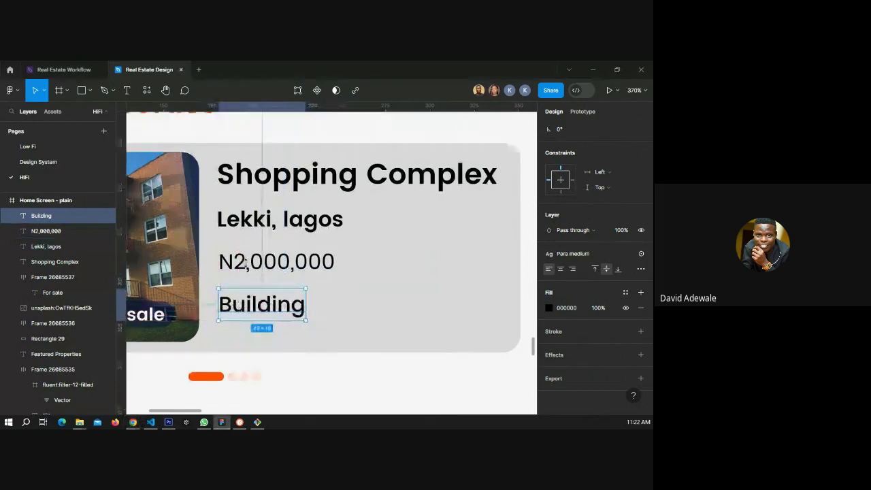
pyautogui.scroll(-3, 246, 264)
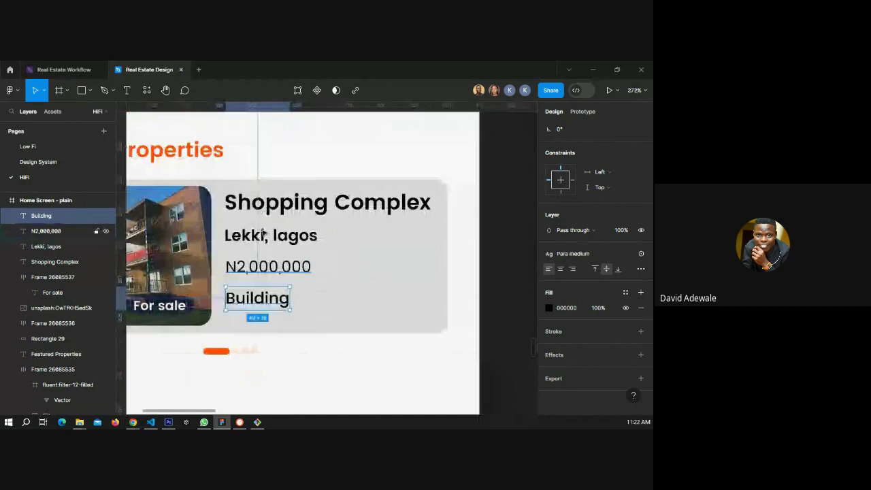
pyautogui.click(276, 238)
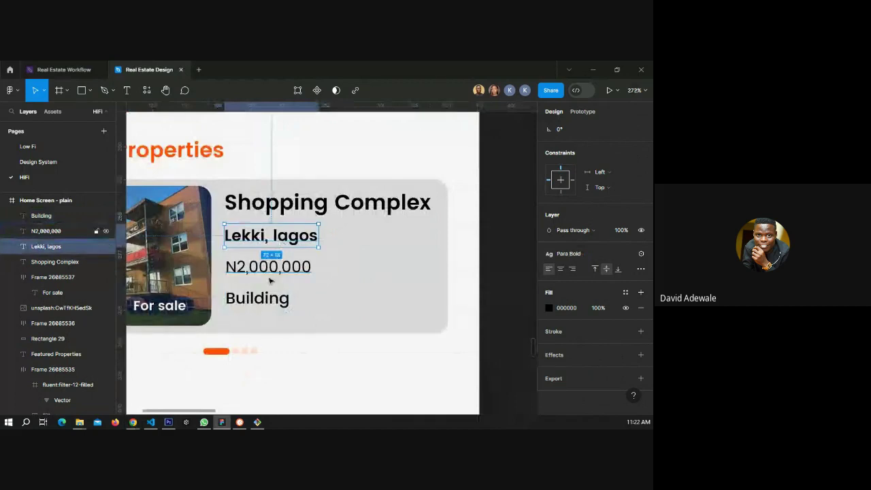
pyautogui.click(268, 268)
pyautogui.click(260, 302)
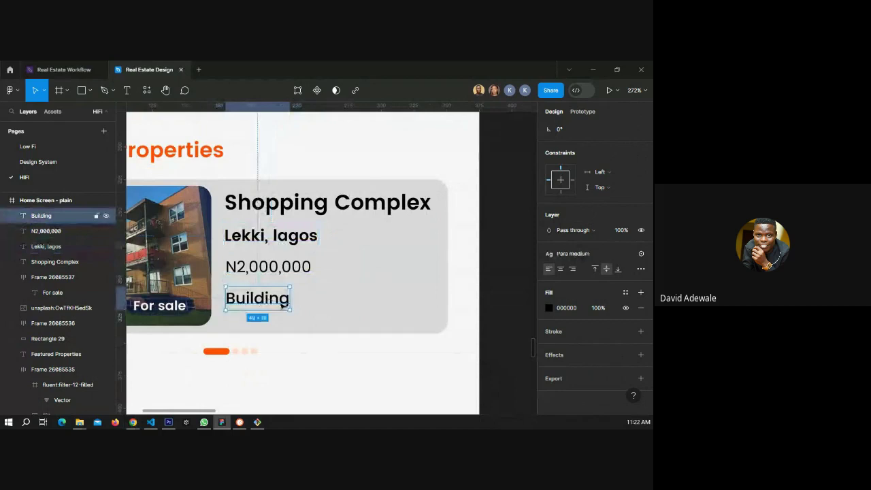
# Apply the Para medium style to the N2,000,000 price.
pyautogui.click(307, 268)
pyautogui.click(573, 253)
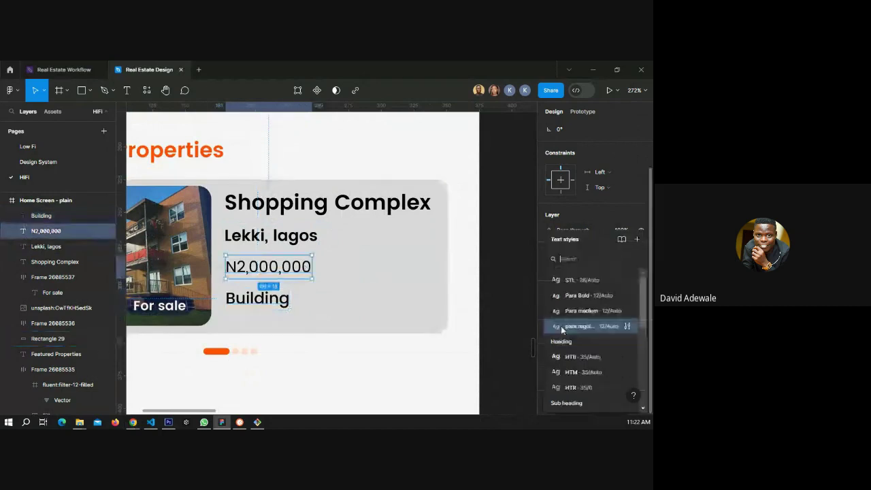
pyautogui.click(571, 311)
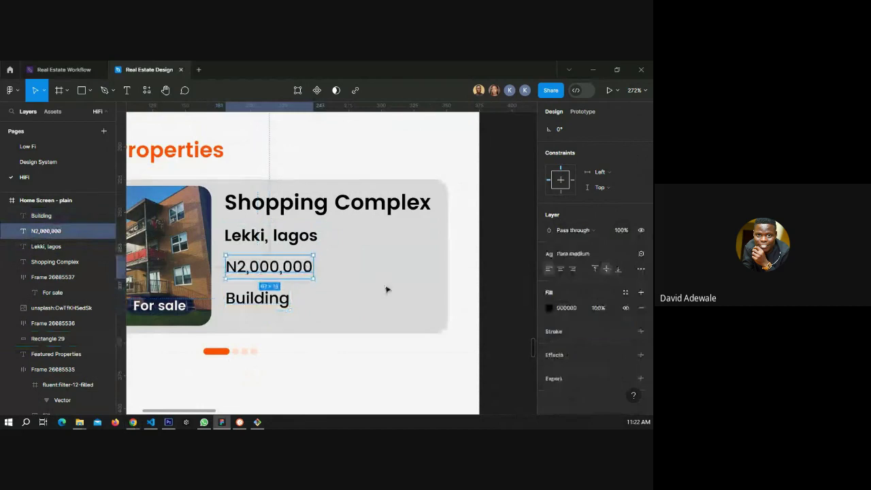
pyautogui.click(277, 233)
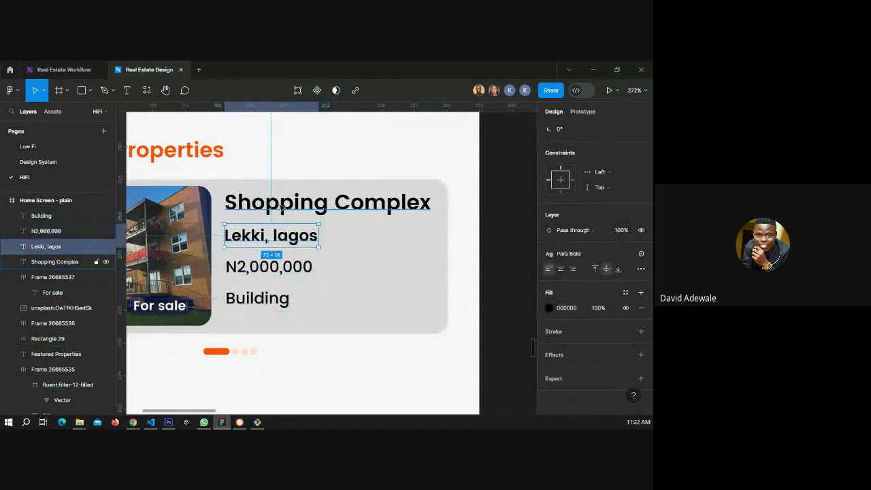
pyautogui.click(274, 300)
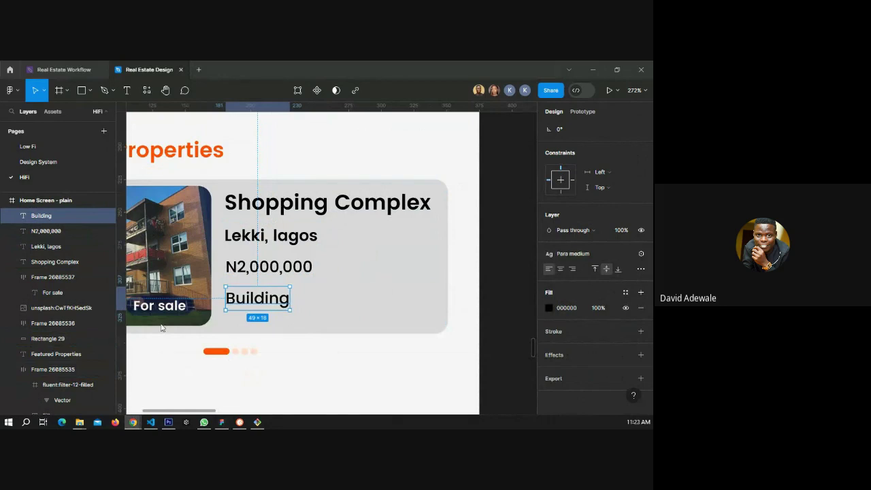
pyautogui.click(319, 310)
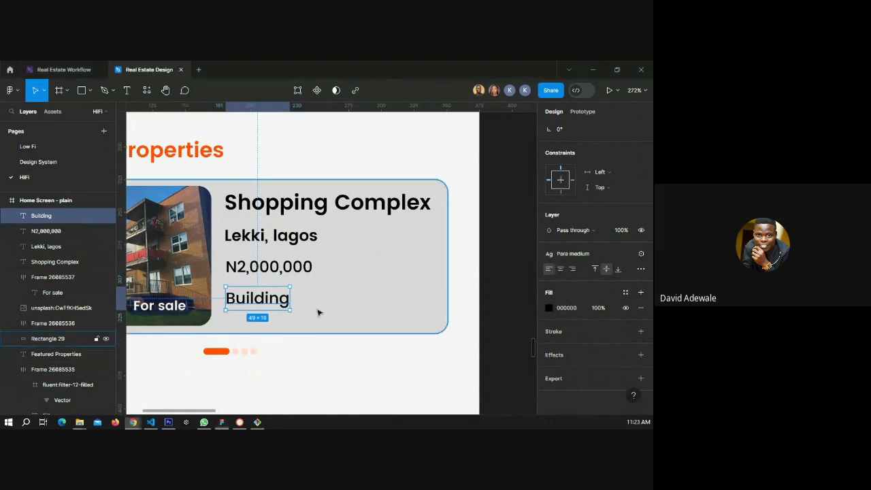
pyautogui.click(244, 308)
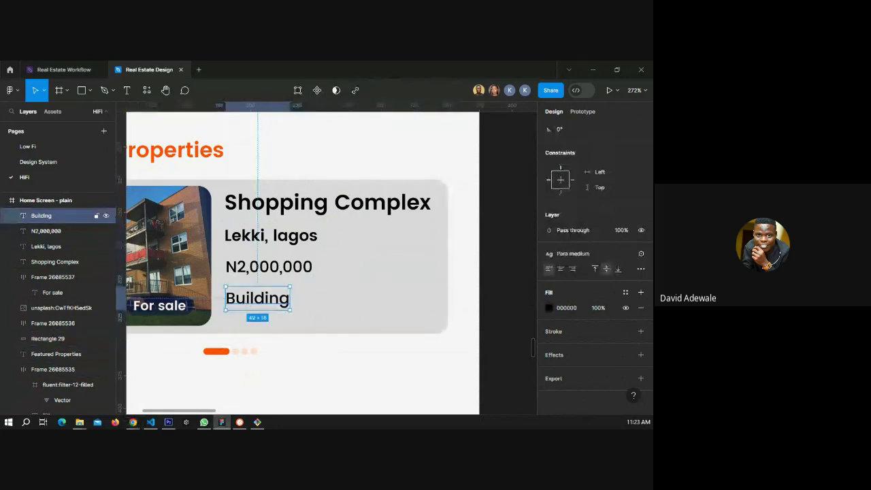
# Wrap Building in auto layout (Shift+A) with 5 horizontal and 0 vertical padding.
pyautogui.hotkey('shift', 'a')
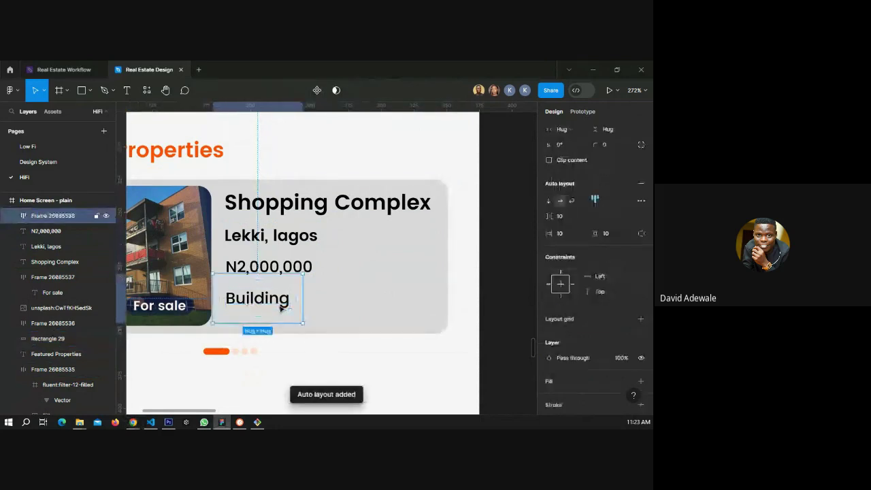
pyautogui.click(563, 234)
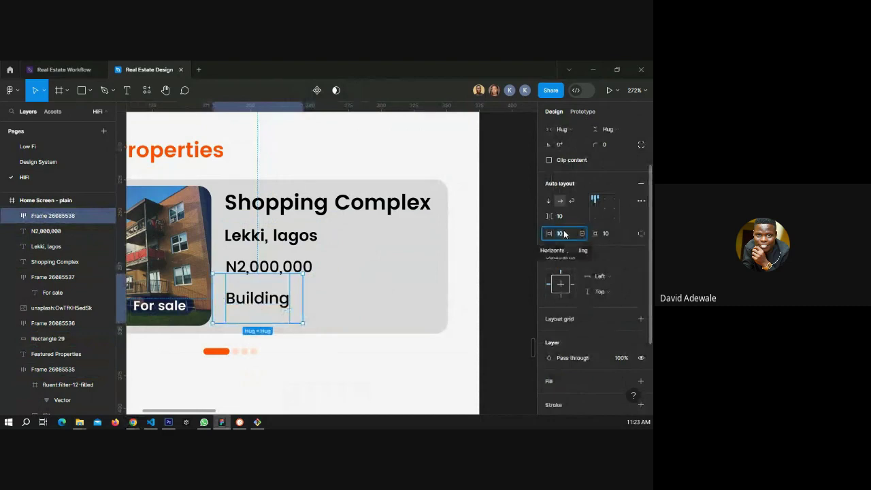
pyautogui.write('5')
pyautogui.click(607, 234)
pyautogui.write('0')
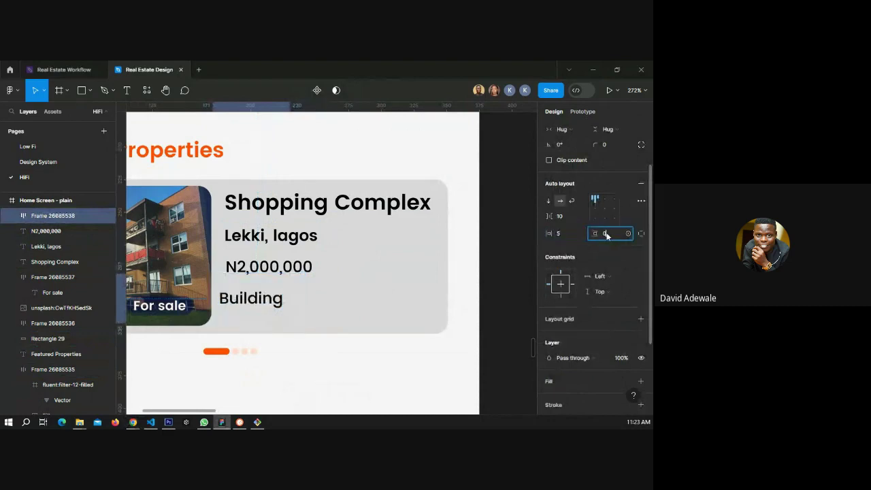
pyautogui.press('Return')
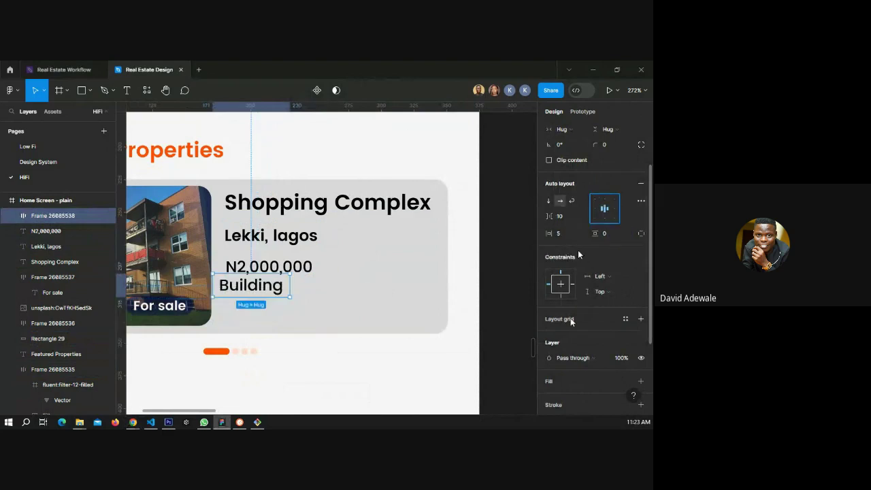
pyautogui.scroll(-3, 572, 337)
# Fill the Building frame with Primary color, make its text light, and nudge it down.
pyautogui.click(625, 285)
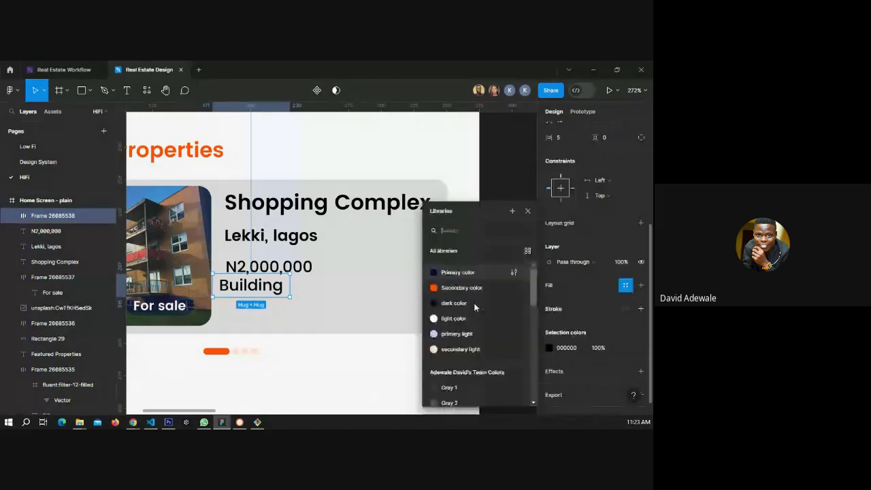
pyautogui.click(456, 272)
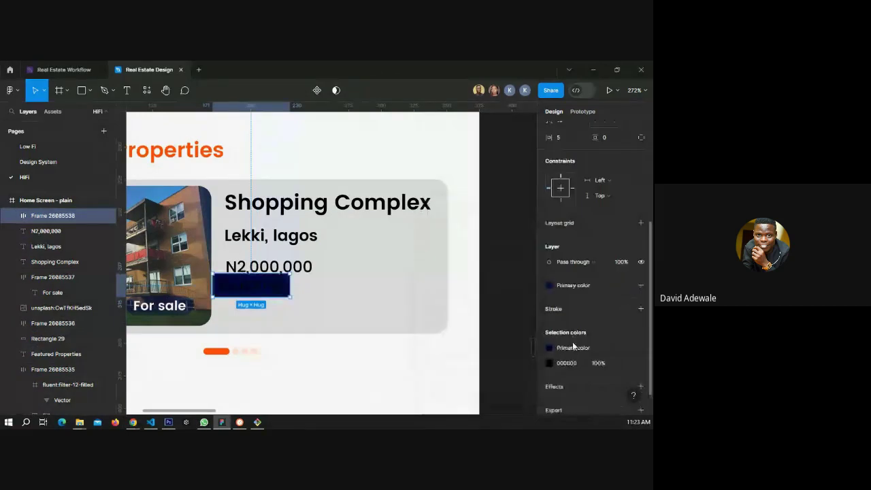
pyautogui.click(625, 362)
pyautogui.click(462, 322)
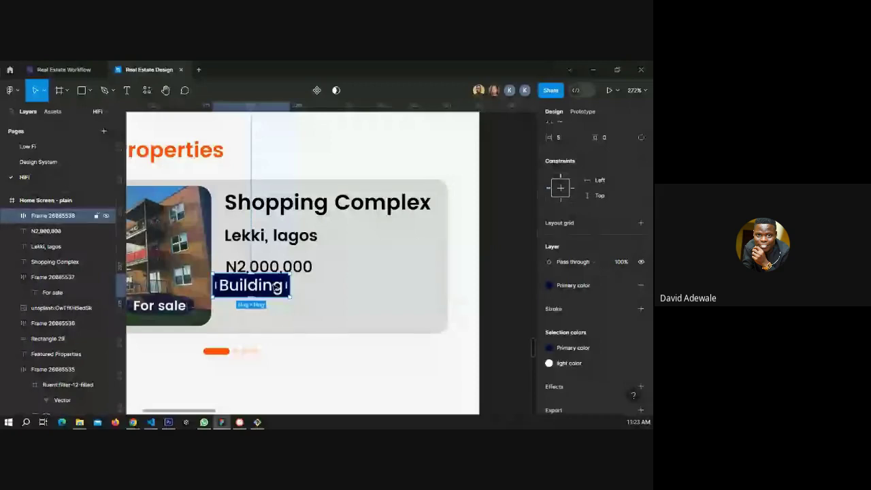
pyautogui.moveTo(278, 289); pyautogui.dragTo(291, 304)
pyautogui.scroll(3, 608, 213)
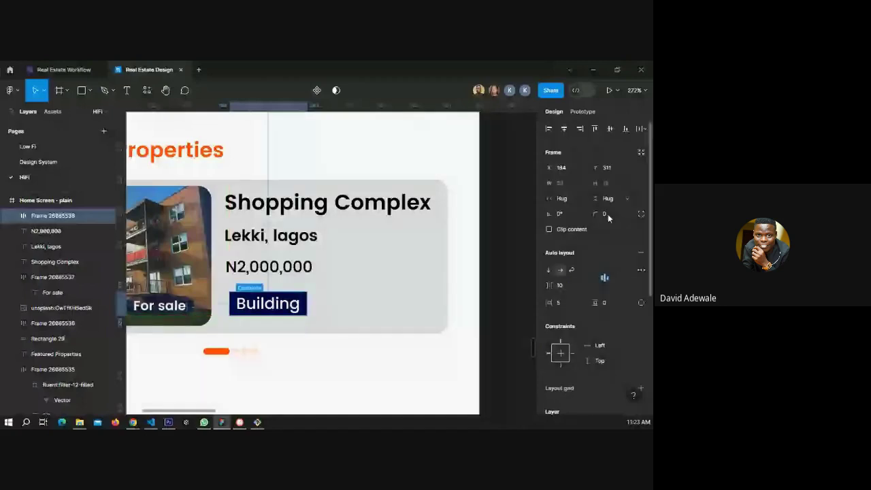
# Give the Building tag a 10 corner radius and 15 horizontal padding.
pyautogui.click(606, 213)
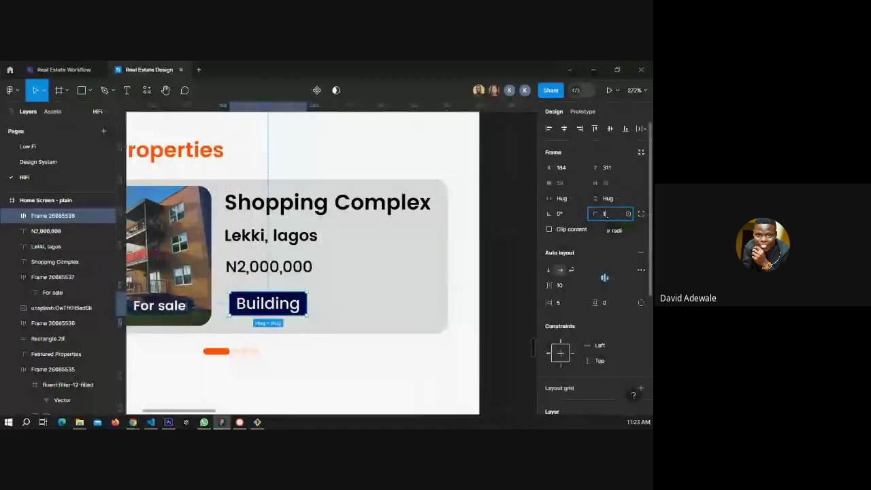
pyautogui.write('10')
pyautogui.press('Return')
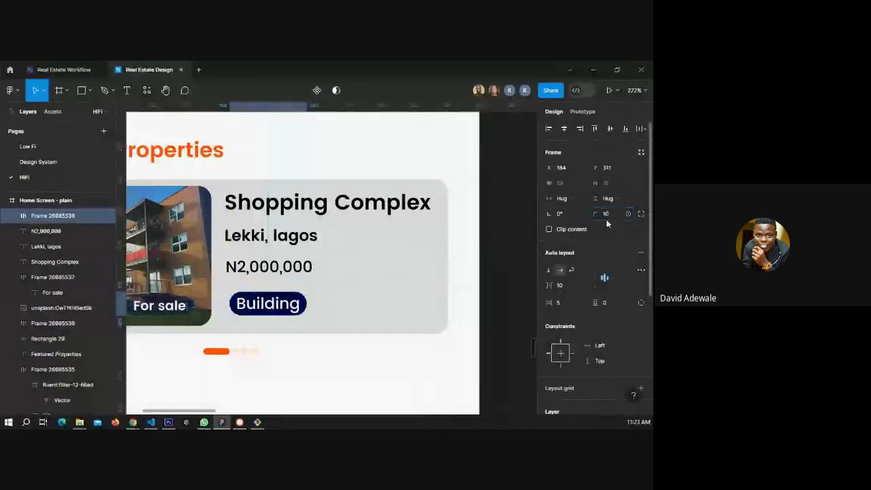
pyautogui.press('Escape')
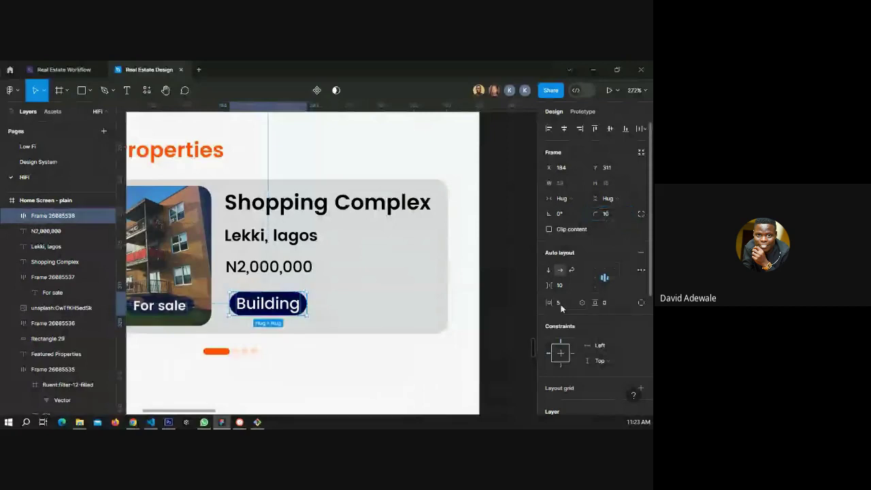
pyautogui.click(560, 306)
pyautogui.write('15')
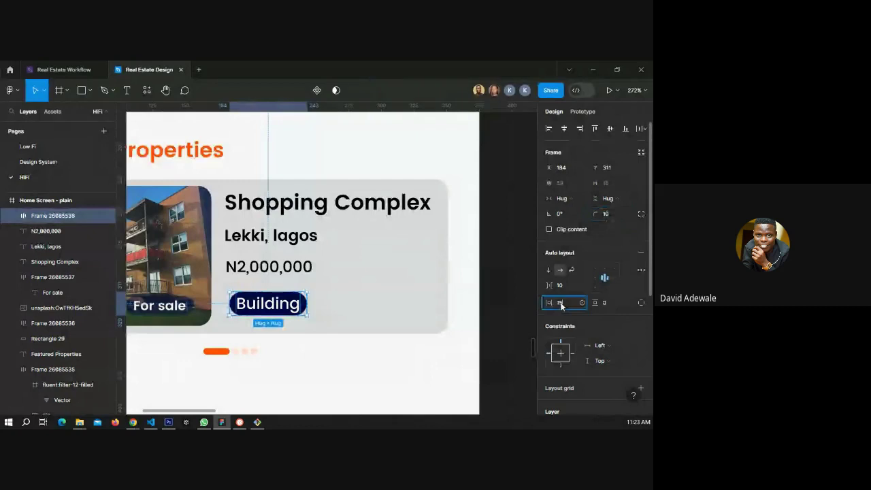
pyautogui.press('Return')
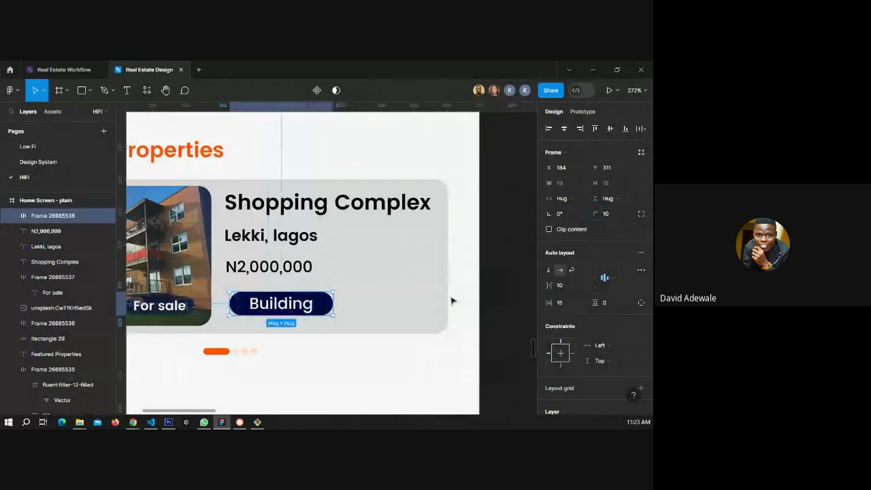
pyautogui.click(451, 300)
pyautogui.click(328, 307)
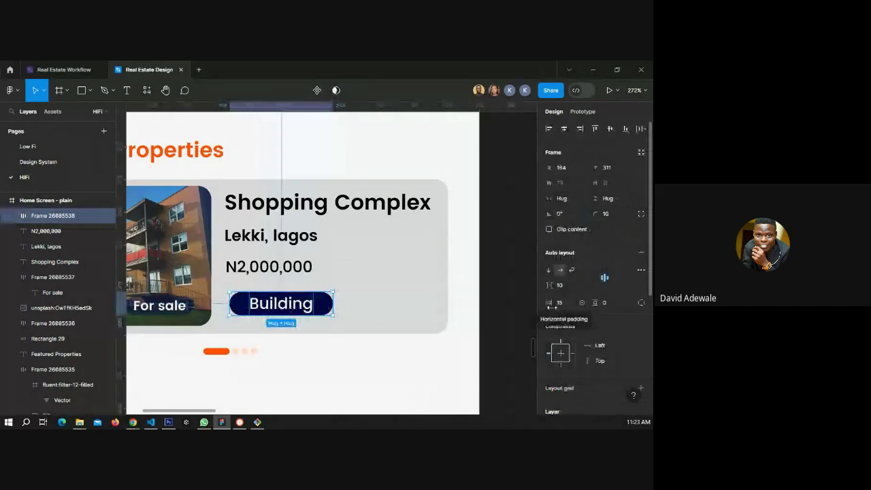
pyautogui.click(500, 275)
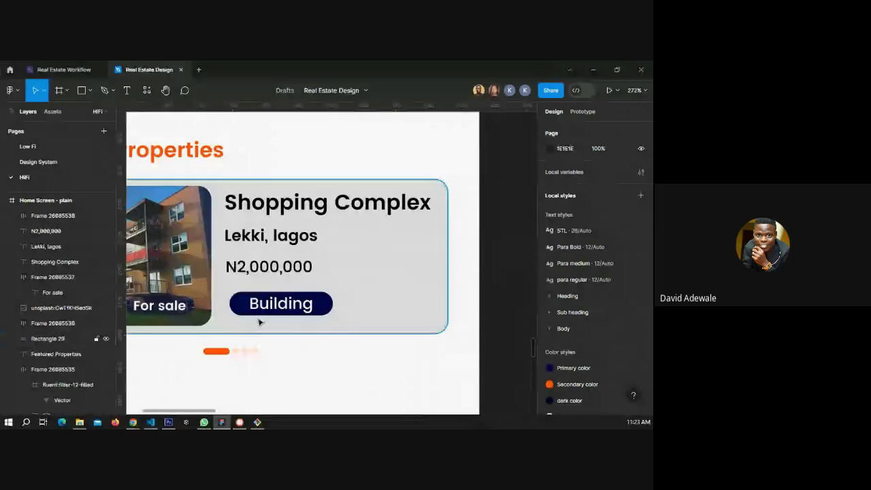
# Detach the Building label's text style and set its font size to 8.
pyautogui.keyDown('ctrl'); pyautogui.click(279, 304); pyautogui.keyUp('ctrl')
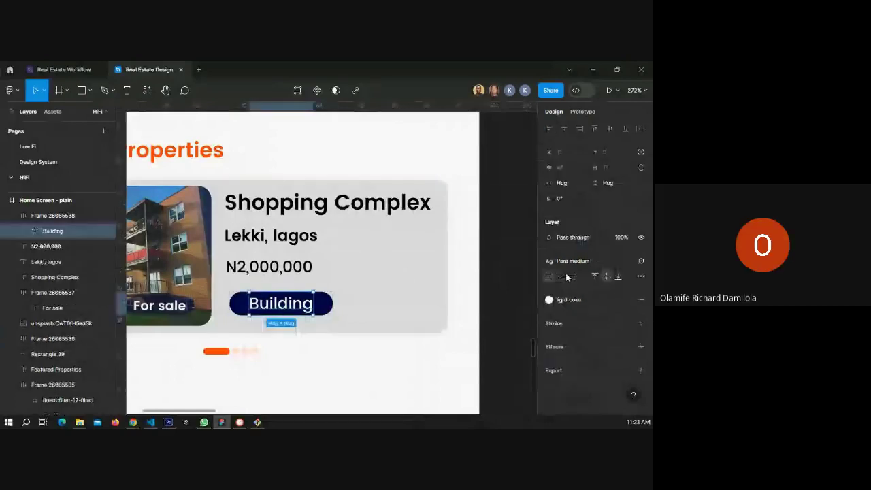
pyautogui.click(629, 261)
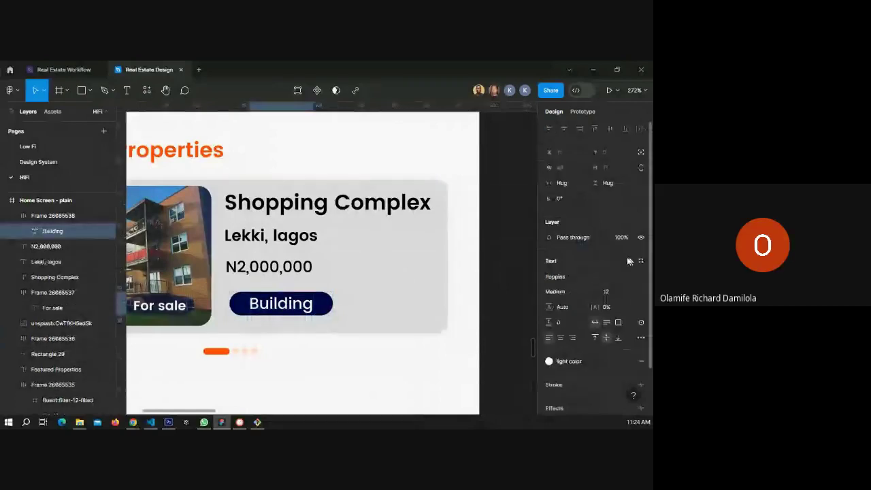
pyautogui.click(606, 293)
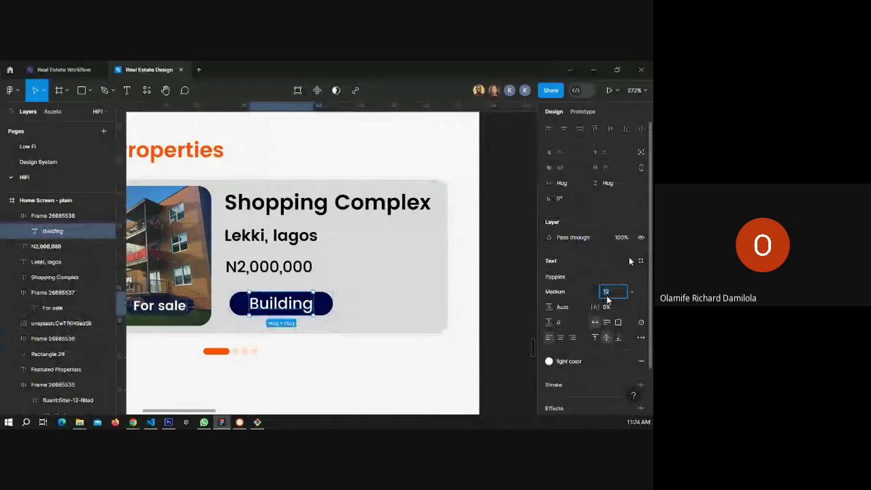
pyautogui.write('8')
pyautogui.press('Return')
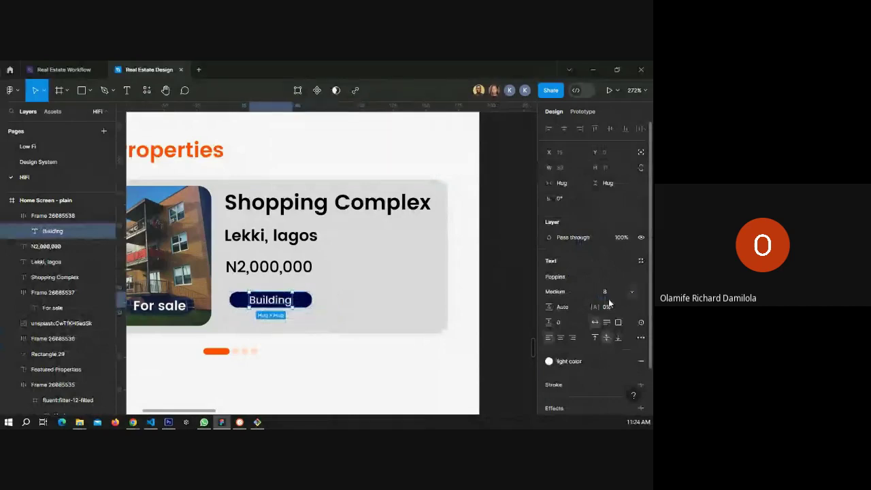
pyautogui.click(490, 297)
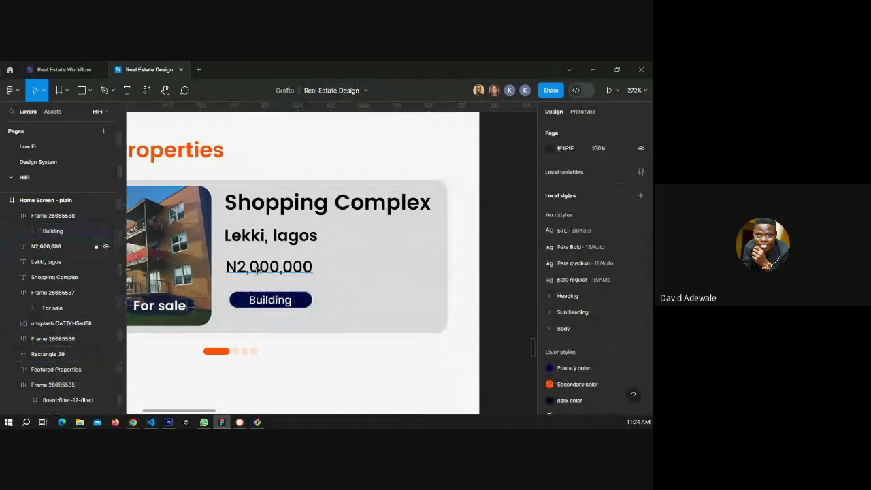
pyautogui.click(257, 270)
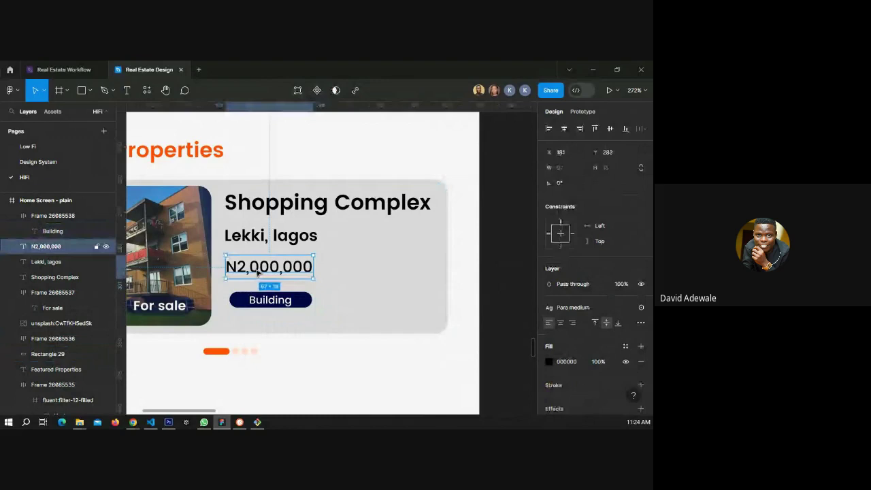
# Run the Iconify plugin, search 'wallet' and import the ion:wallet icon.
pyautogui.click(146, 90)
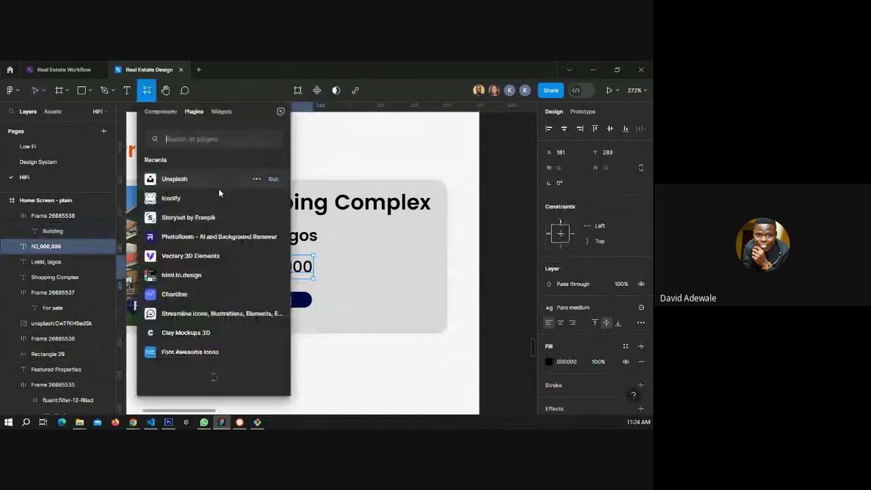
pyautogui.press('Escape')
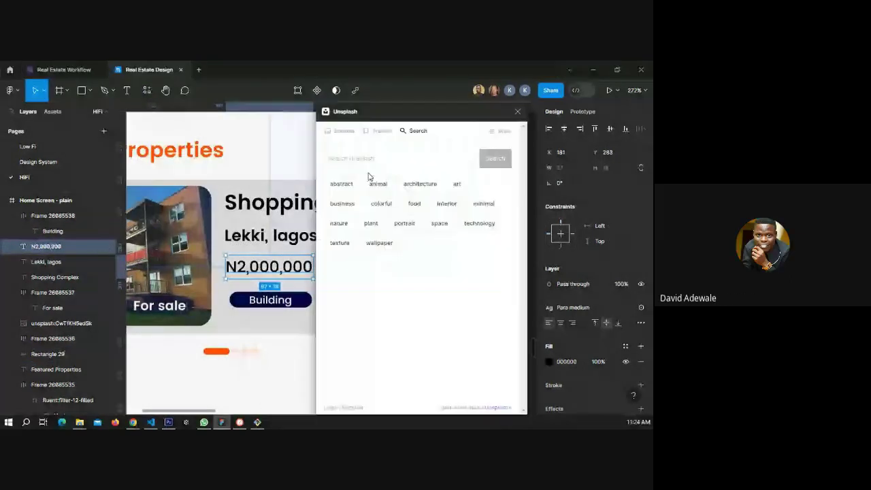
pyautogui.click(372, 157)
pyautogui.click(517, 111)
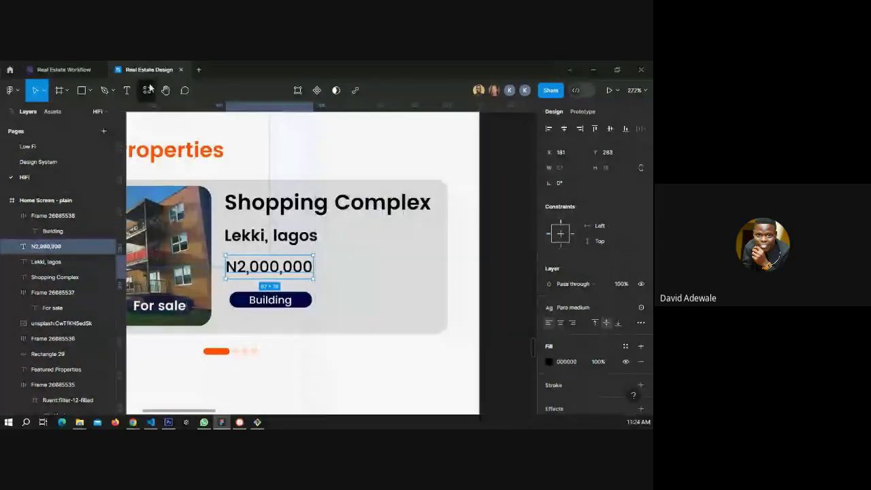
pyautogui.click(147, 90)
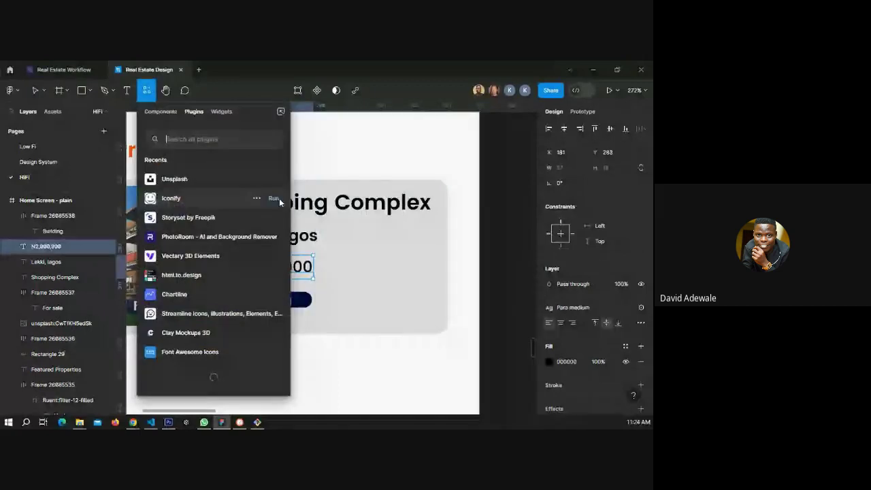
pyautogui.click(272, 198)
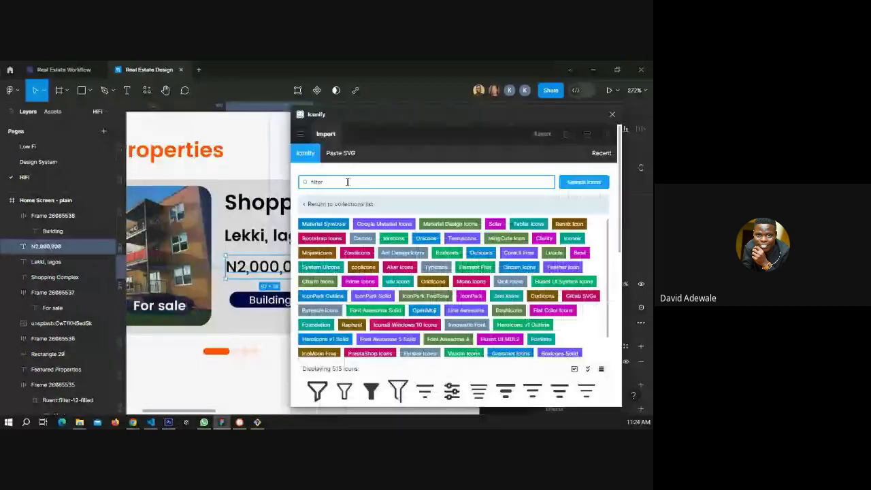
pyautogui.hotkey('ctrl', 'a')
pyautogui.write('wa')
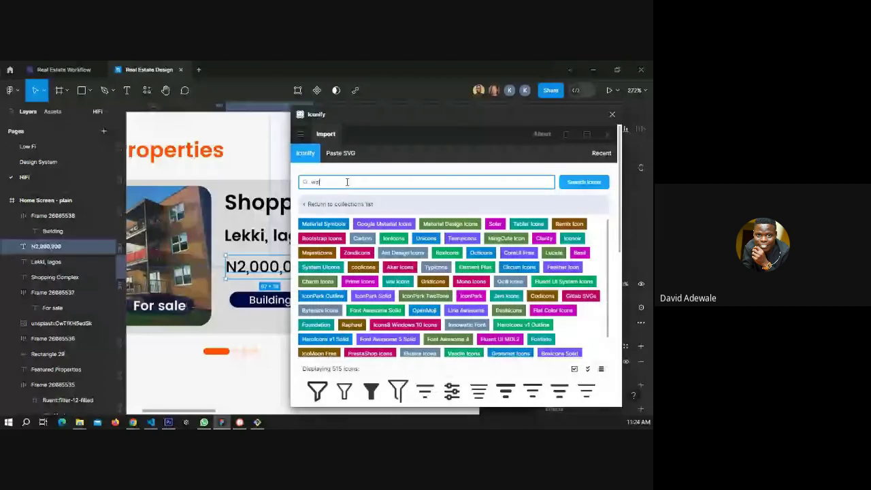
pyautogui.write('llet')
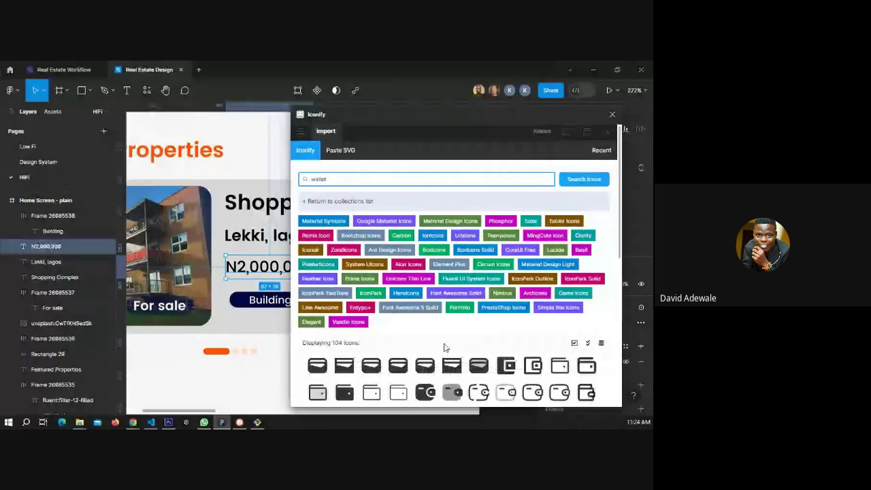
pyautogui.scroll(-3, 443, 348)
pyautogui.click(451, 327)
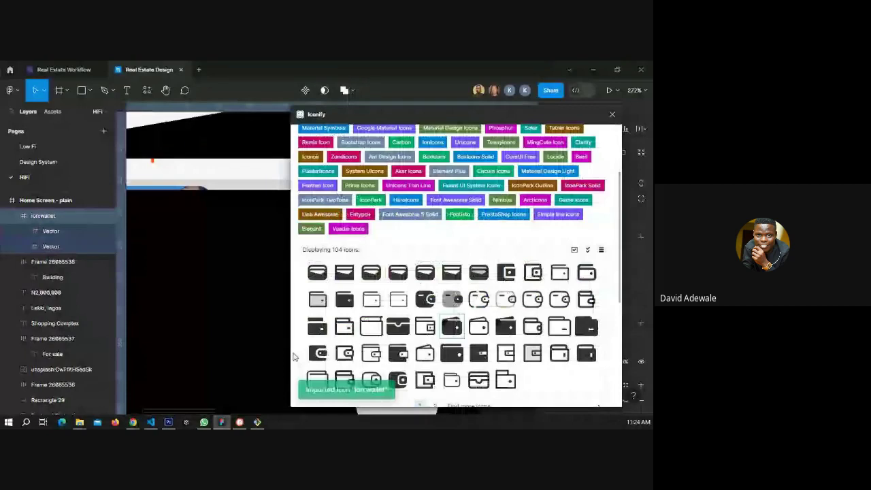
# Resize the wallet icon to 12×12 and place it just left of the price.
pyautogui.press('Escape')
pyautogui.scroll(-5, 364, 268)
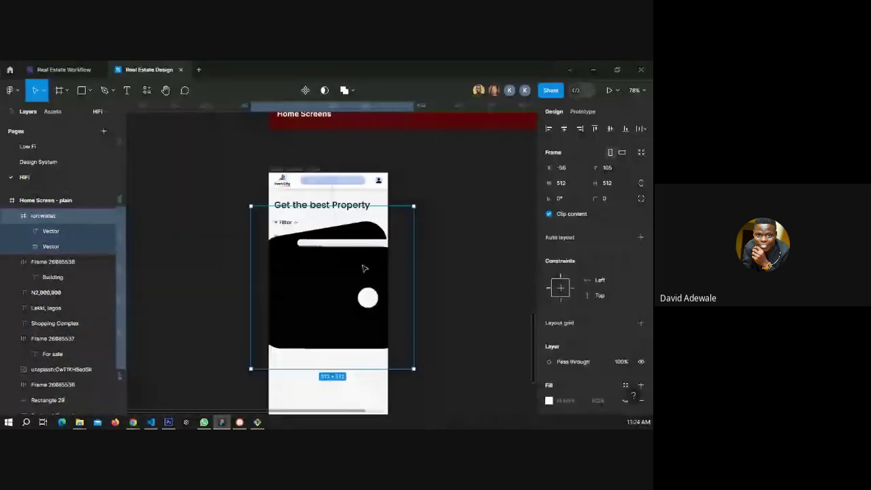
pyautogui.scroll(-1, 364, 268)
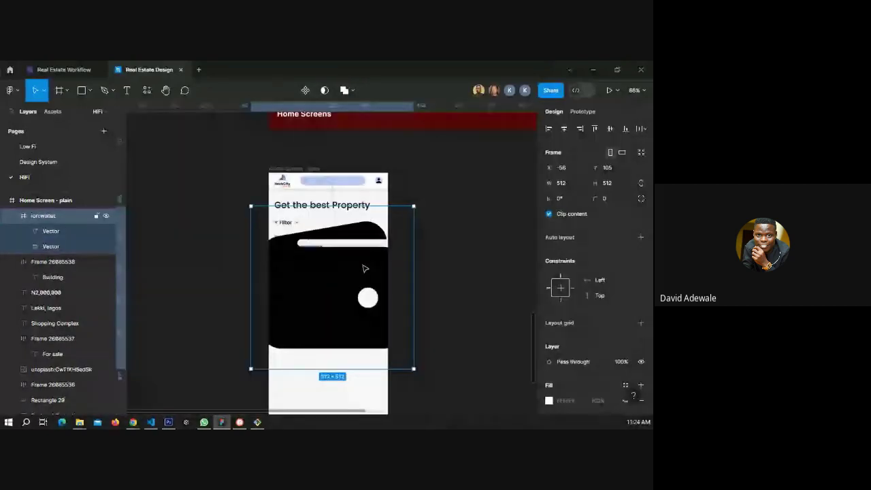
pyautogui.click(607, 185)
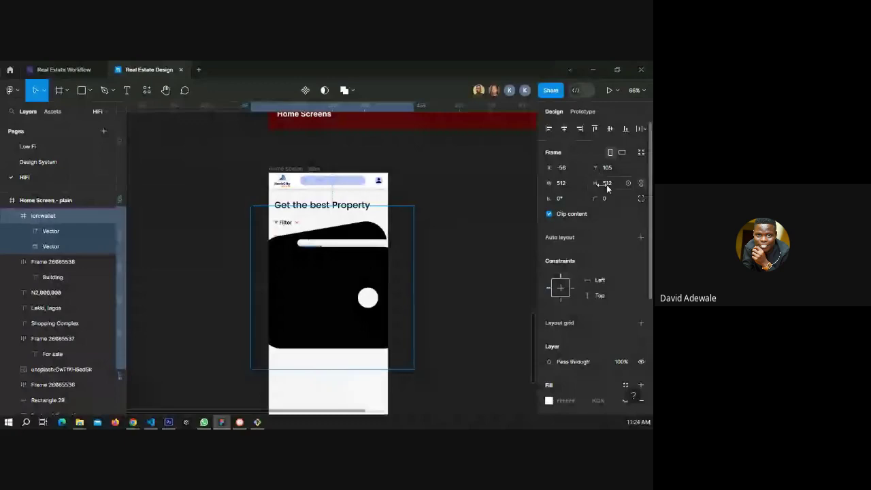
pyautogui.write('24')
pyautogui.press('Return')
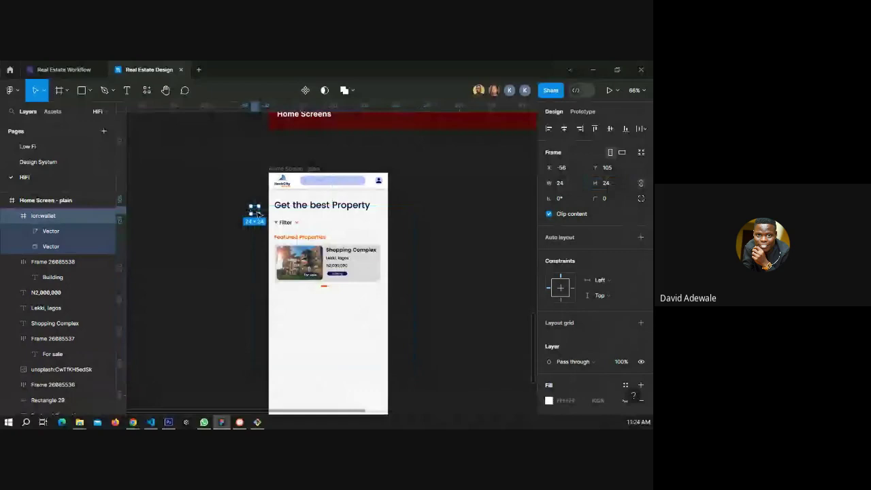
pyautogui.moveTo(257, 214); pyautogui.dragTo(368, 273)
pyautogui.scroll(5, 334, 264)
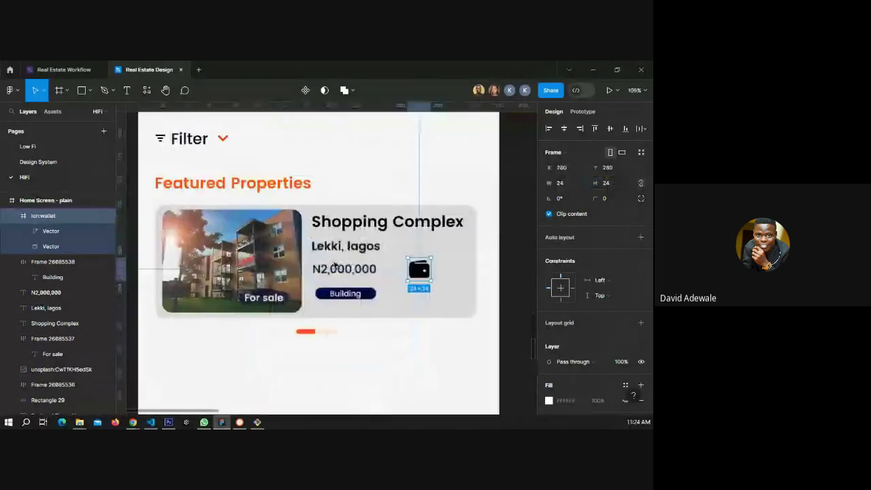
pyautogui.scroll(3, 334, 265)
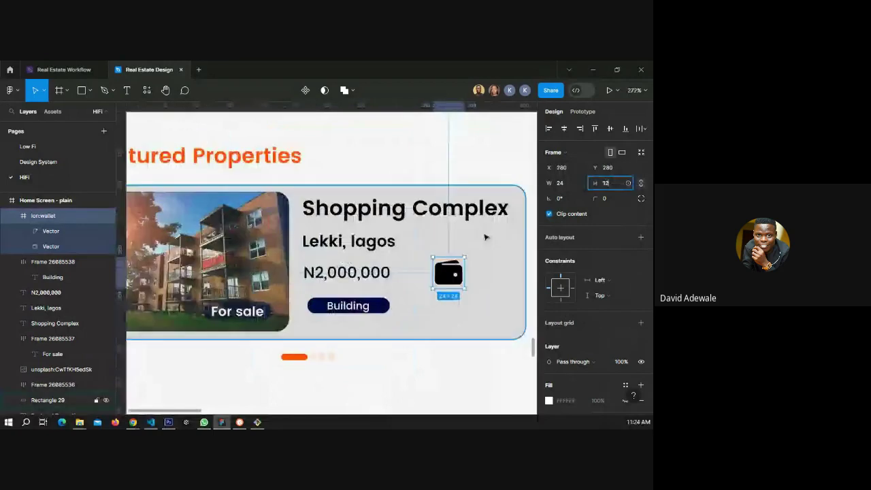
pyautogui.press('Return')
pyautogui.moveTo(440, 265); pyautogui.dragTo(311, 271)
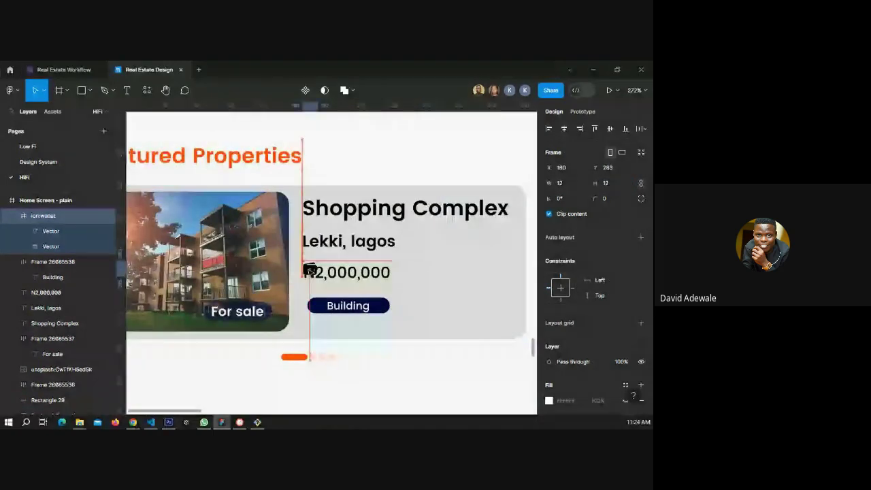
# Group the wallet icon and N2,000,000 price in auto layout with a 10 gap.
pyautogui.keyDown('shift'); pyautogui.click(351, 273); pyautogui.keyUp('shift')
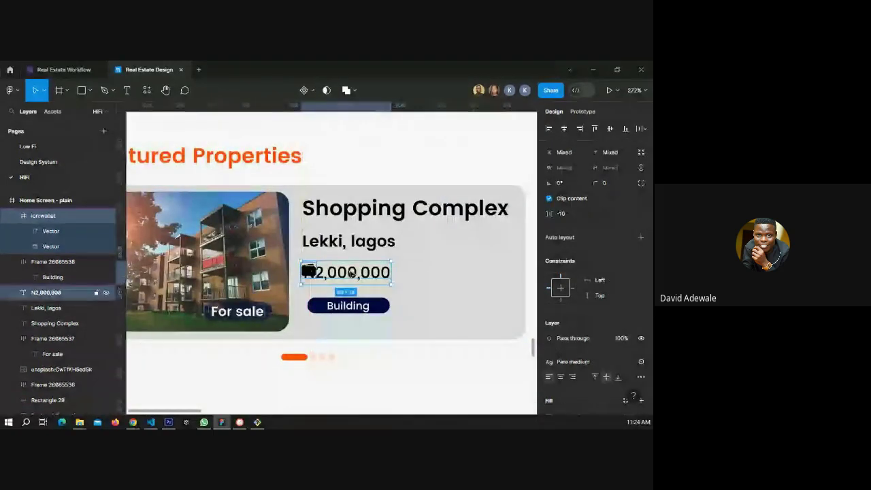
pyautogui.hotkey('shift', 'a')
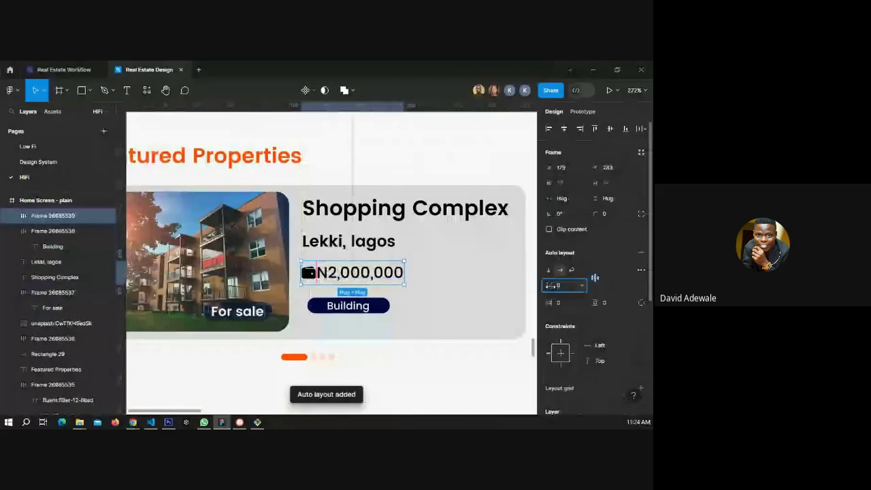
pyautogui.write('10')
pyautogui.press('Return')
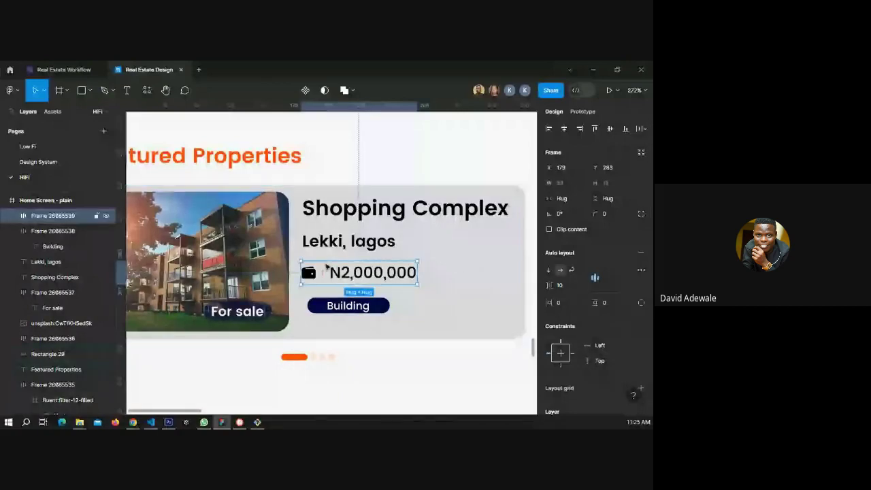
pyautogui.hotkey('shift', 'Tab')
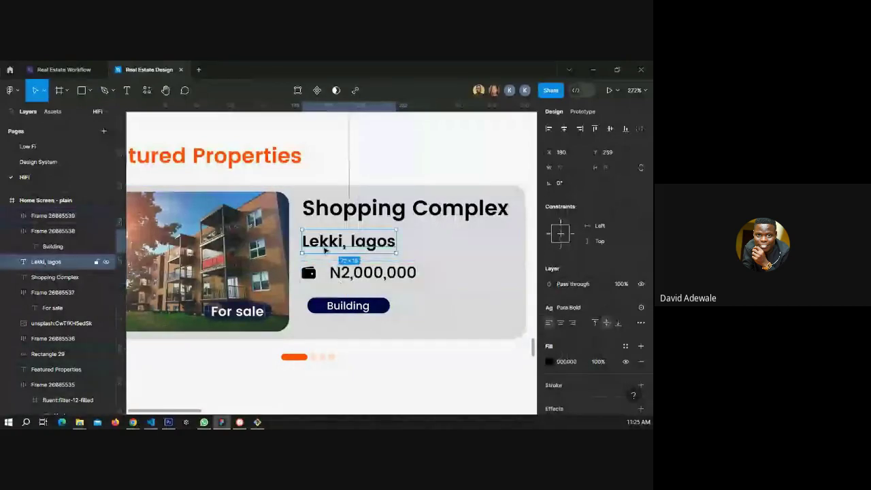
# Duplicate the wallet-and-N2,000,000 row and move the copy up onto the Lekki, lagos line.
pyautogui.click(342, 277)
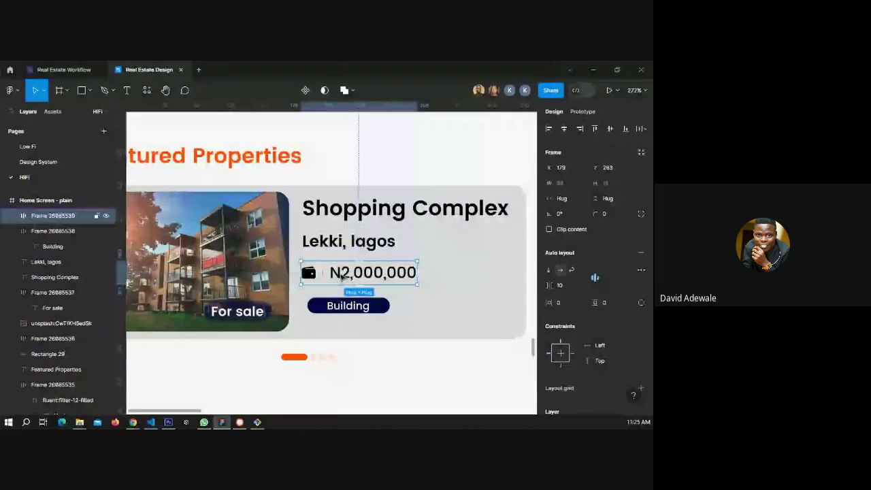
pyautogui.hotkey('ctrl', 'd')
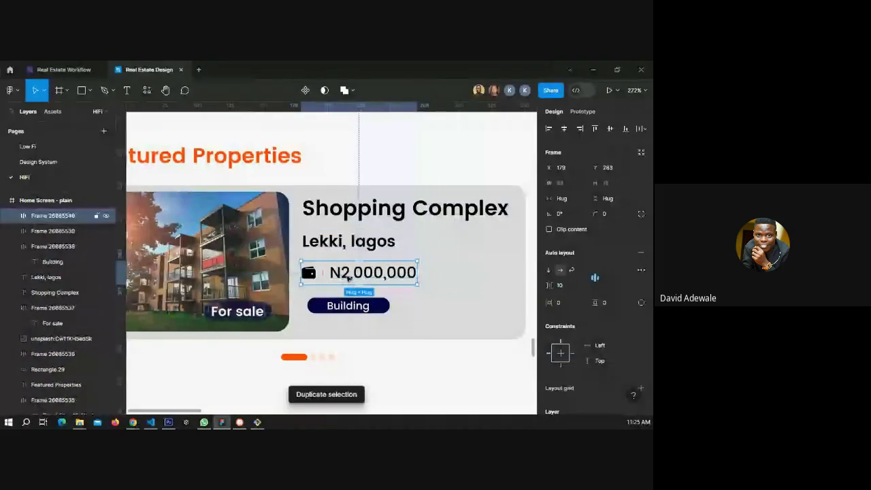
pyautogui.moveTo(347, 277); pyautogui.dragTo(273, 221)
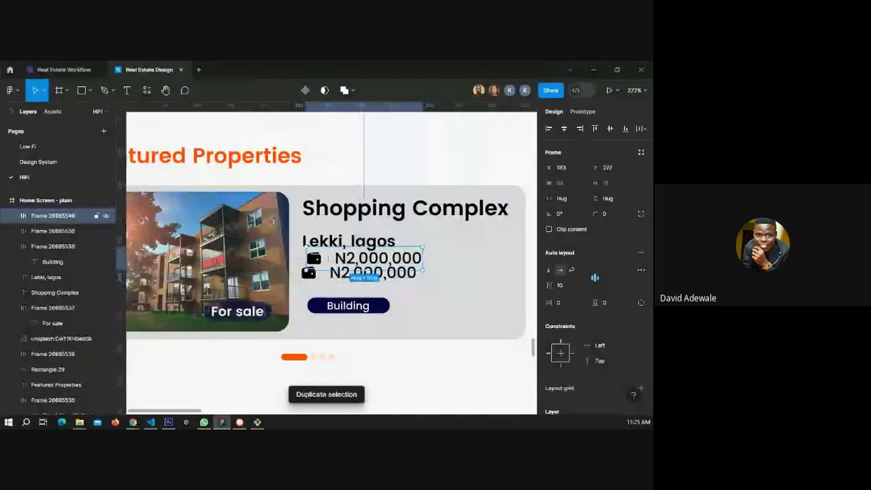
pyautogui.hotkey('shift', 'i')
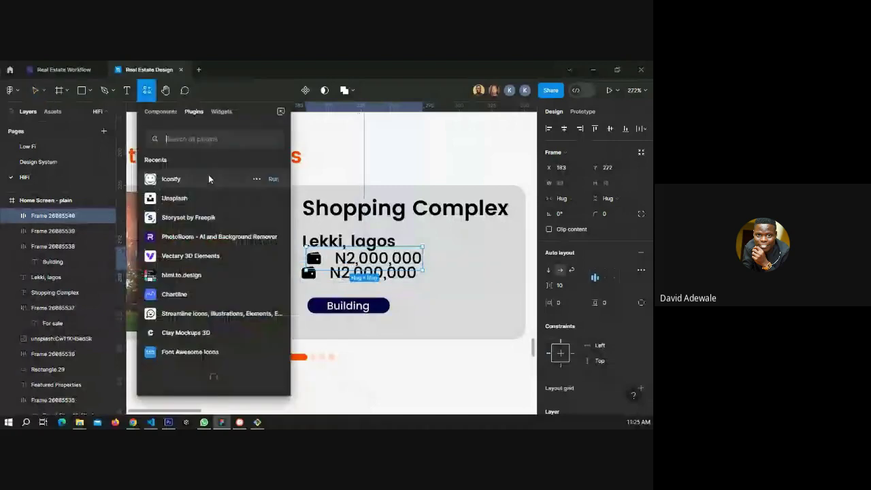
# Search Iconify for 'location' and place the 15×15 location-solid icon on the canvas.
pyautogui.click(209, 176)
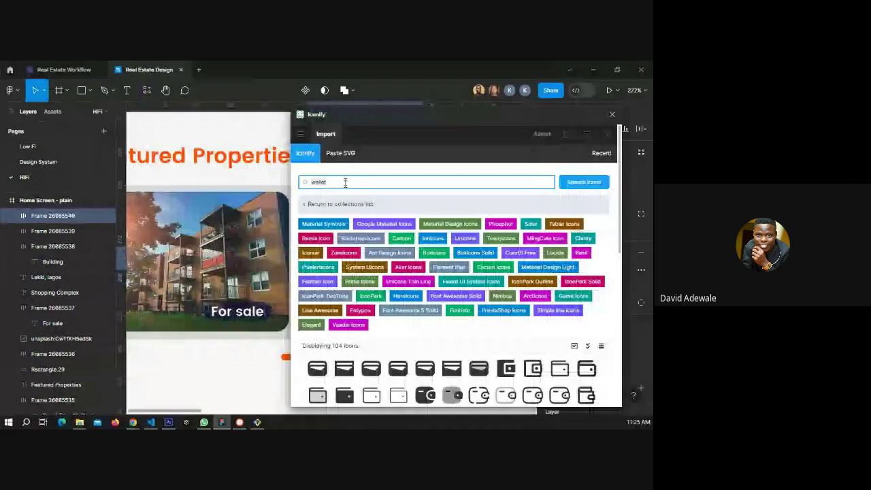
pyautogui.doubleClick(345, 183)
pyautogui.write('location')
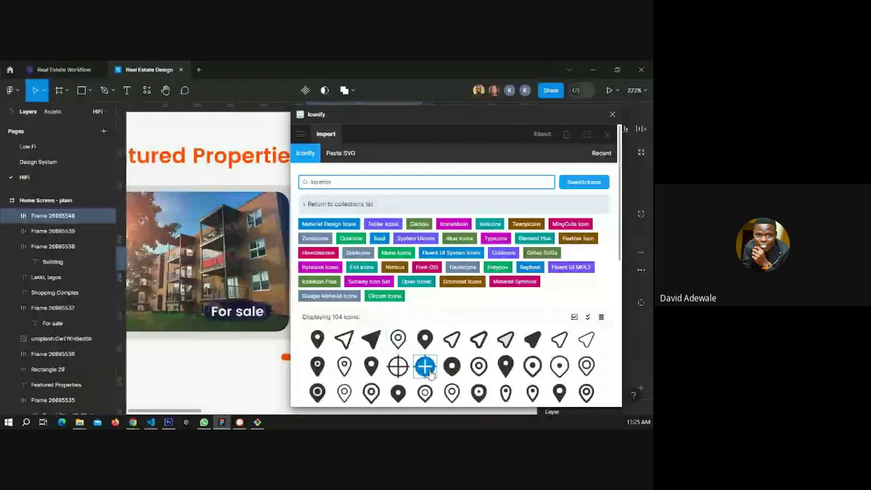
pyautogui.moveTo(429, 373); pyautogui.dragTo(206, 368)
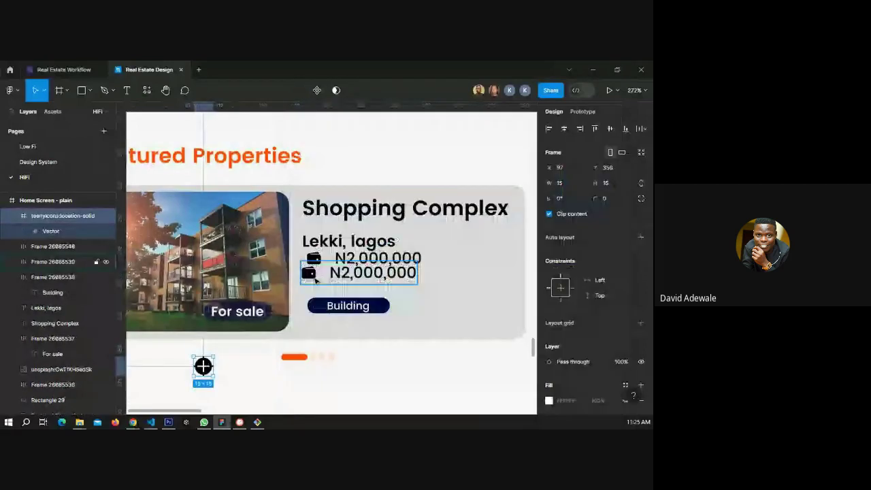
# Move the location icon into the duplicated price row beside the wallet icon.
pyautogui.click(315, 281)
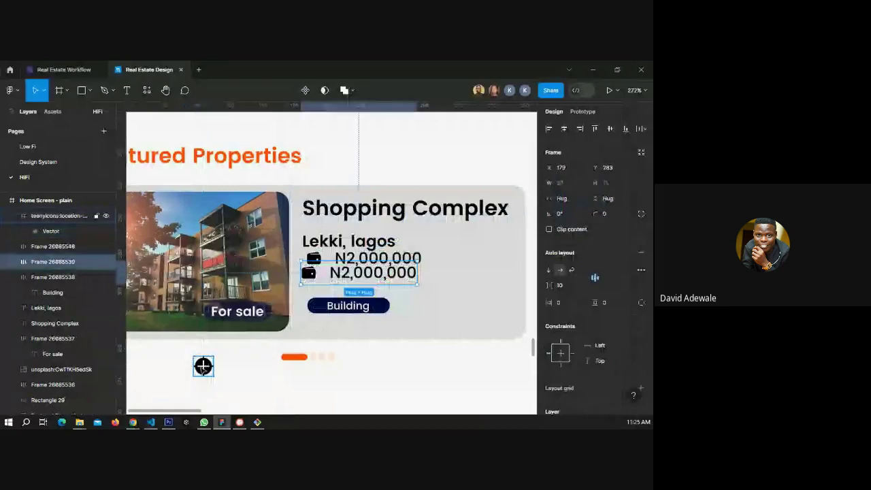
pyautogui.moveTo(203, 366); pyautogui.dragTo(323, 275)
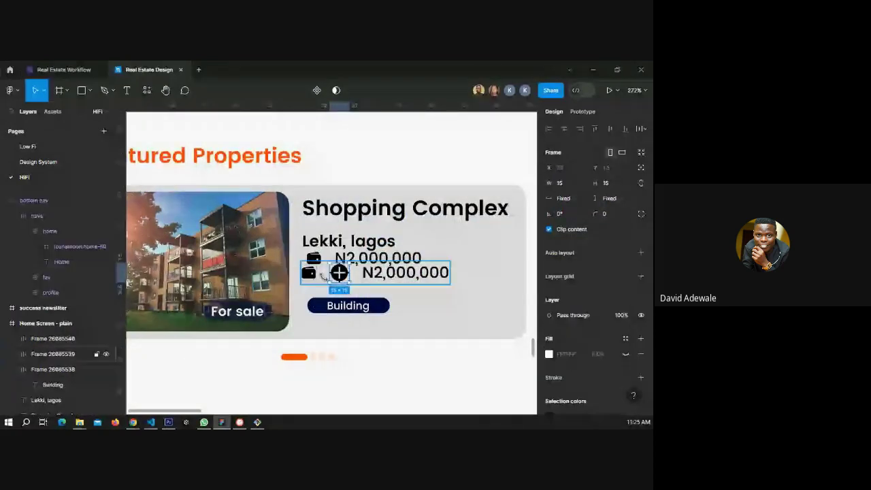
pyautogui.click(313, 275)
pyautogui.press('Delete')
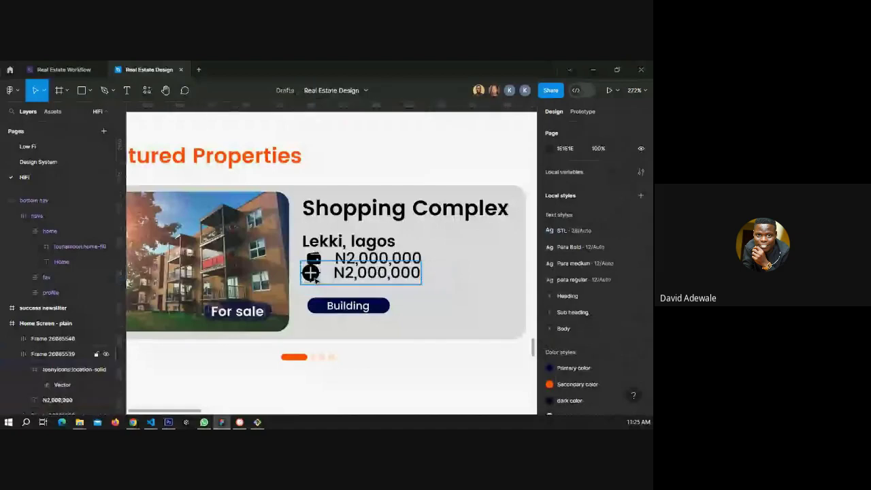
pyautogui.hotkey('ctrl', 'z')
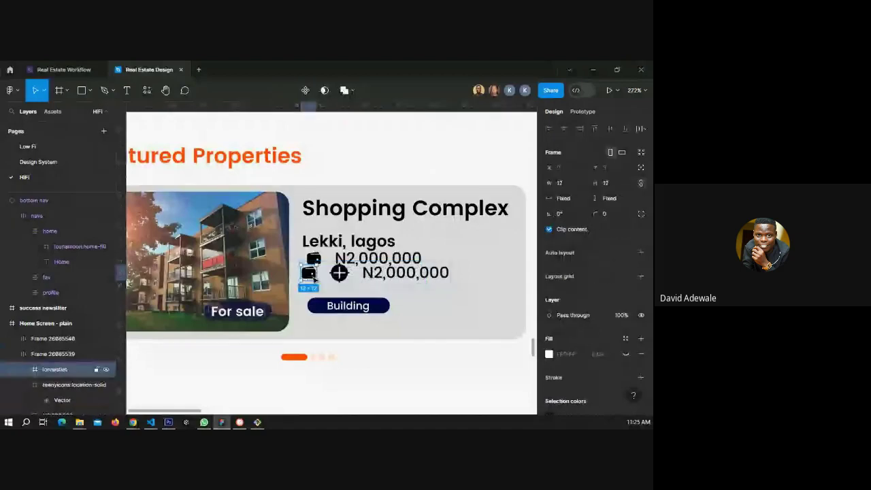
pyautogui.hotkey('shift', 'Return')
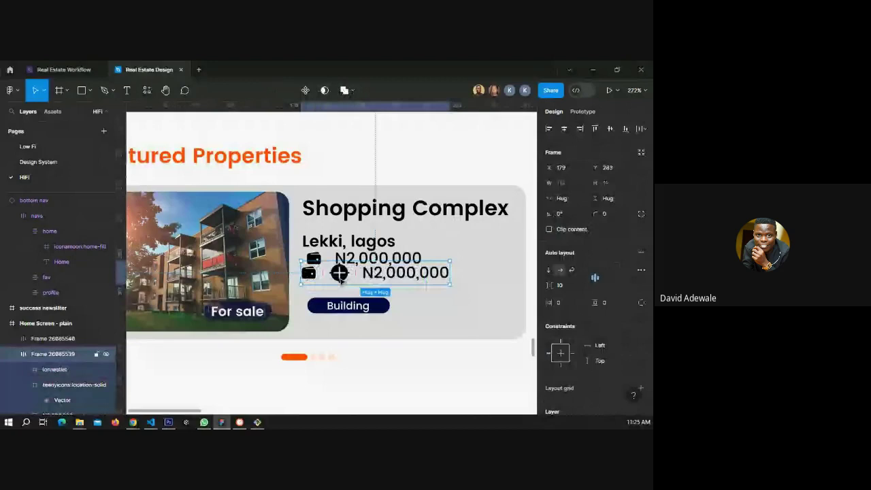
pyautogui.click(339, 273)
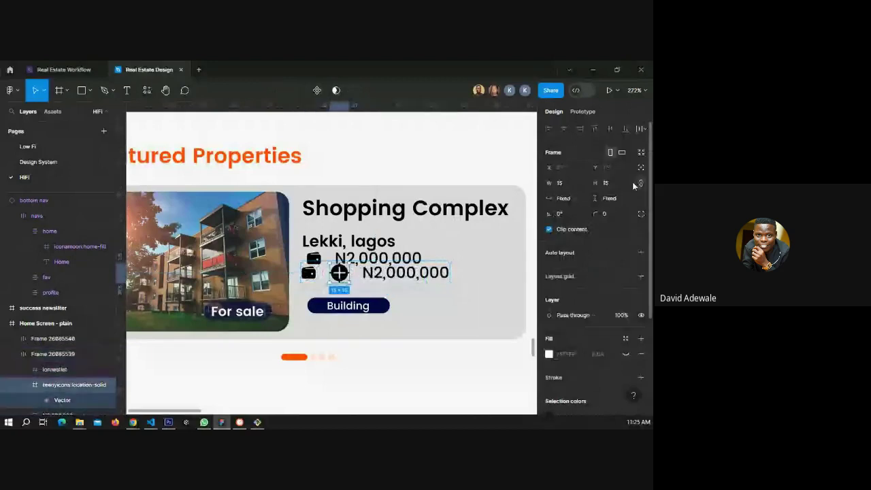
# Resize the location icon to 12×12 and remove the wallet icon from the row.
pyautogui.click(559, 182)
pyautogui.write('12')
pyautogui.press('Return')
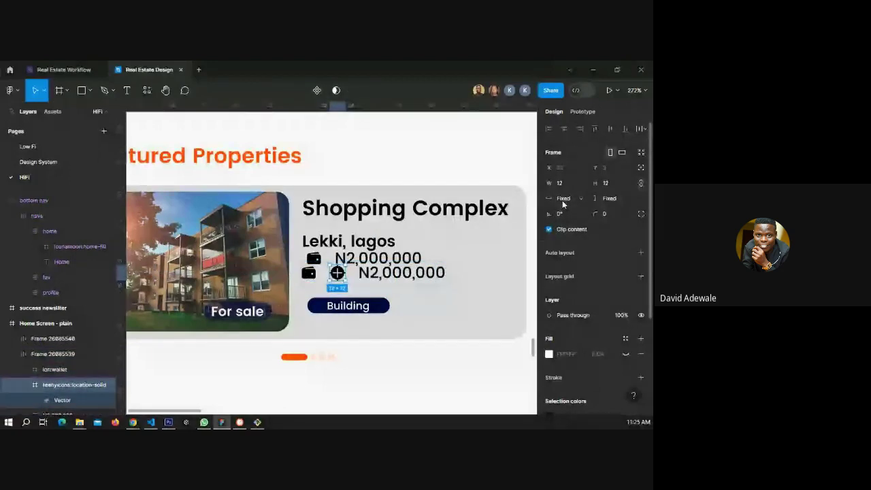
pyautogui.click(309, 275)
pyautogui.press('Delete')
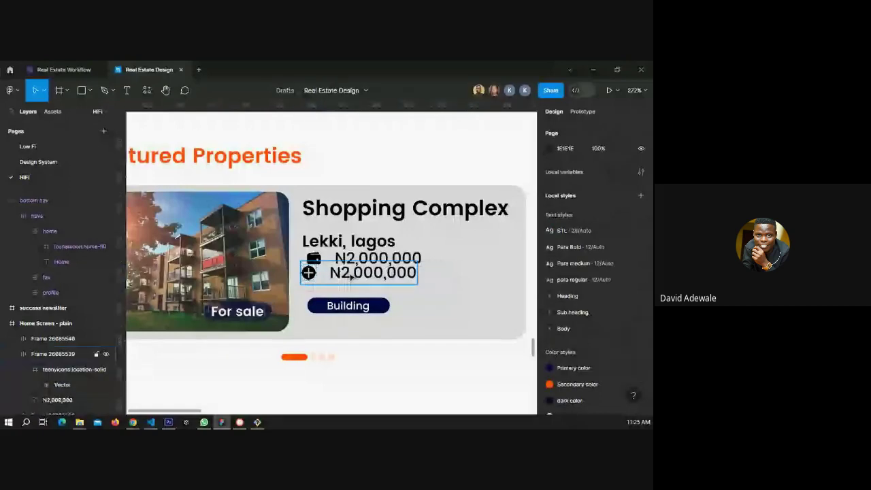
# Change the row text to 'Lekki, Lagos' in Para Bold and delete the old location heading.
pyautogui.doubleClick(351, 276)
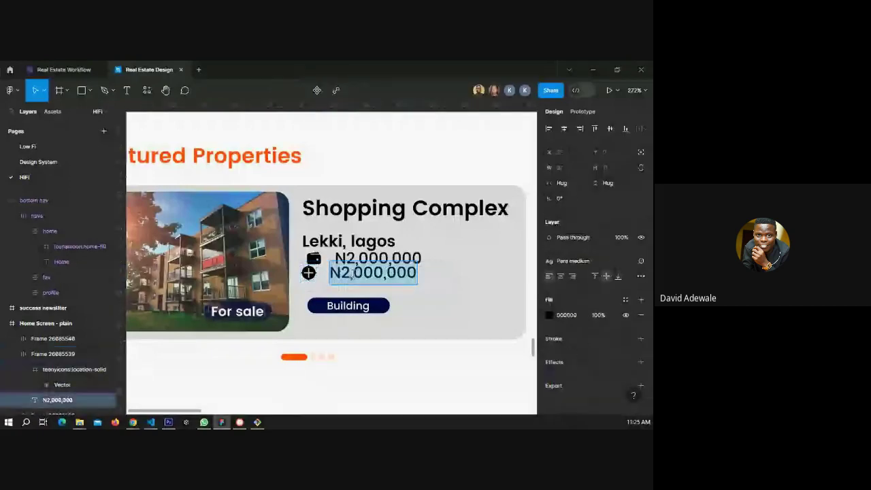
pyautogui.write('Lekki,')
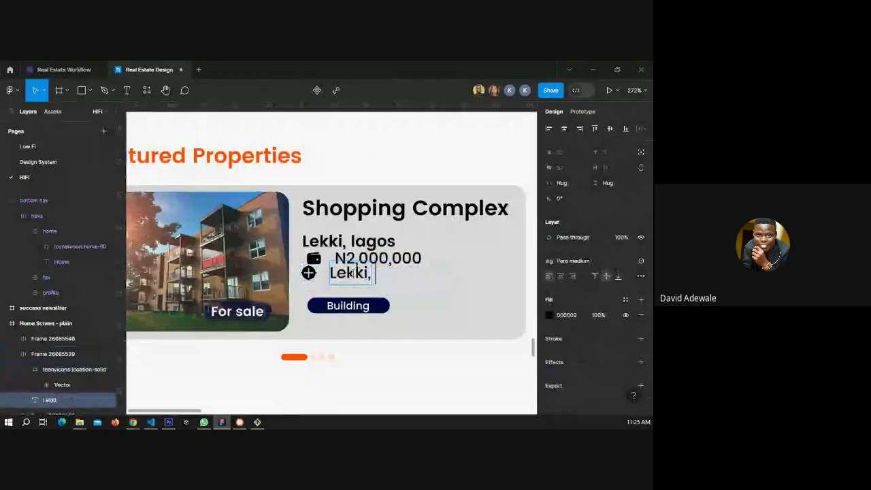
pyautogui.write(' Lagos')
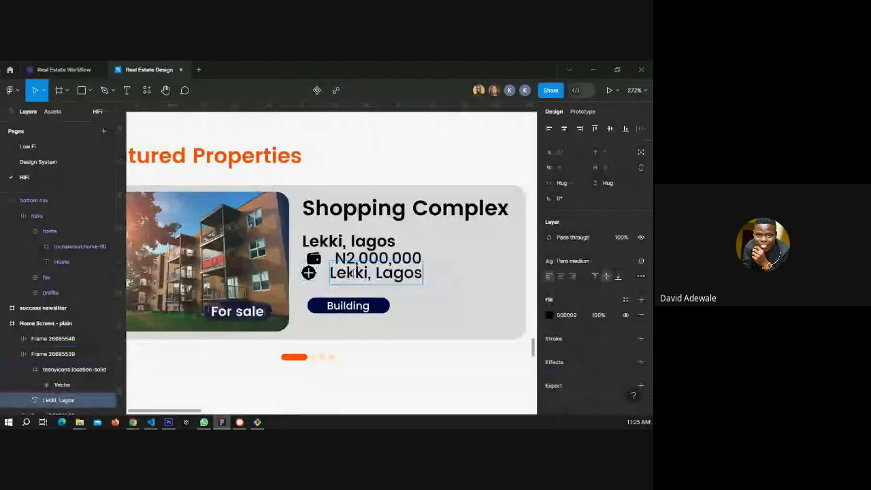
pyautogui.press('Escape')
pyautogui.click(343, 245)
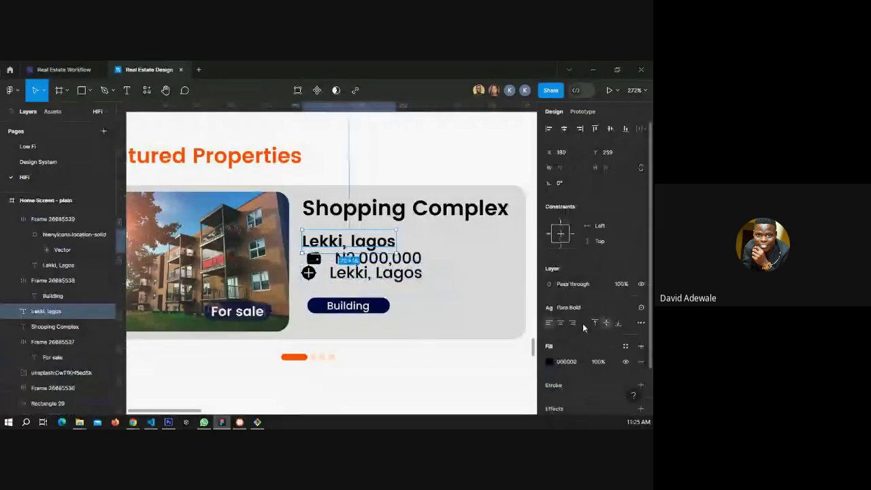
pyautogui.hotkey('ctrl', 'z')
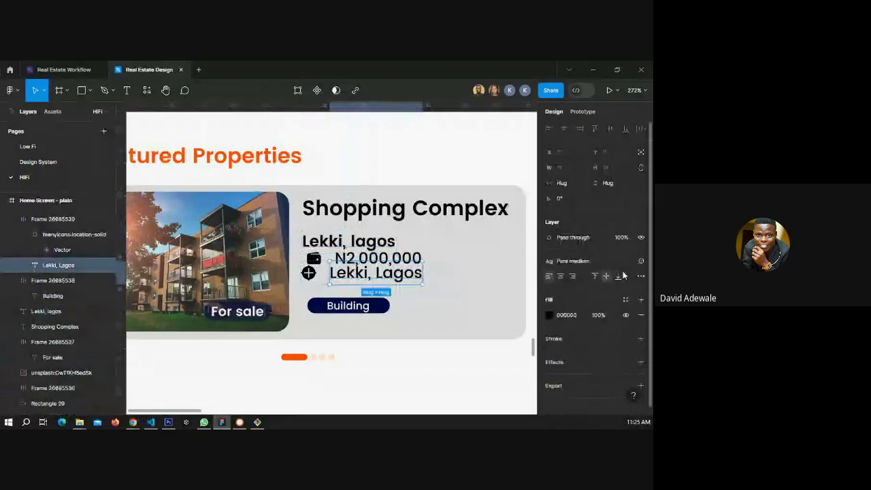
pyautogui.hotkey('ctrl', 'z')
pyautogui.click(362, 243)
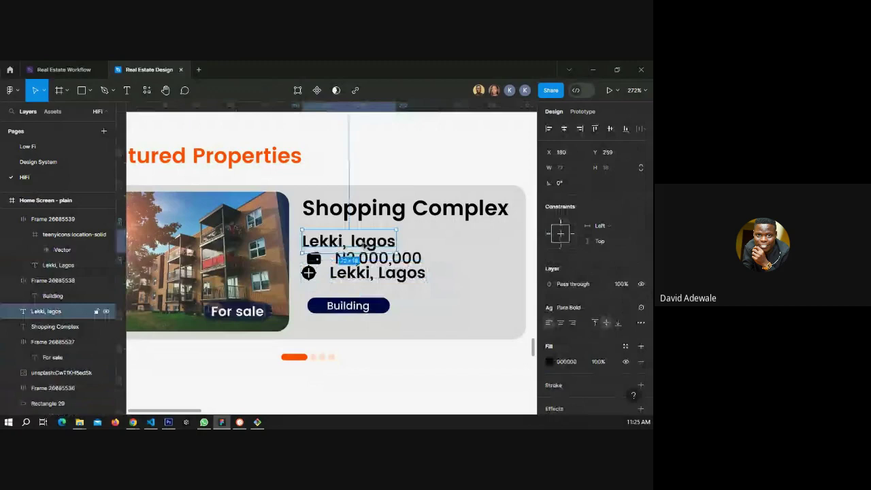
pyautogui.hotkey('ctrl', 'z')
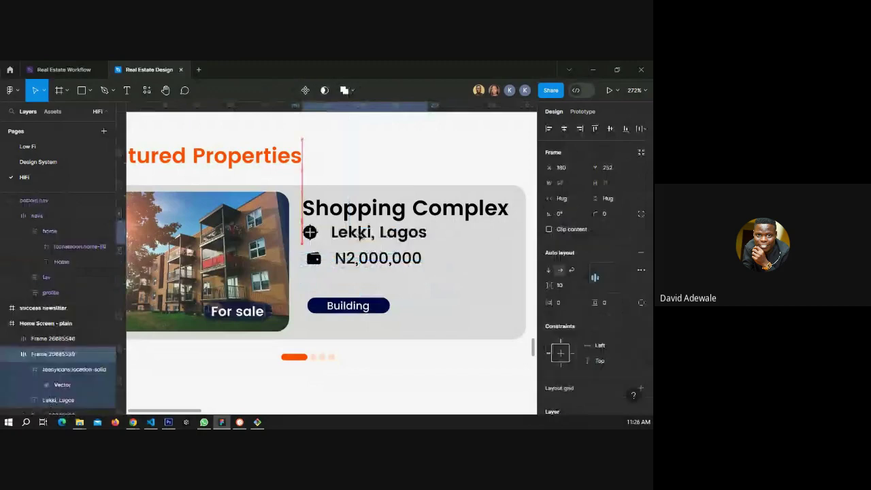
# Stack the price row, location row, Shopping Complex title and Building tag in a vertical auto layout.
pyautogui.click(350, 259)
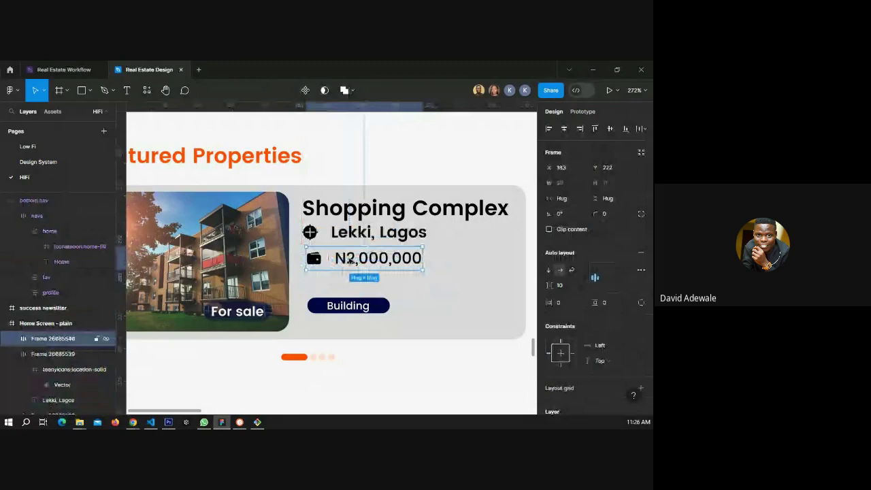
pyautogui.keyDown('shift'); pyautogui.click(345, 234); pyautogui.keyUp('shift')
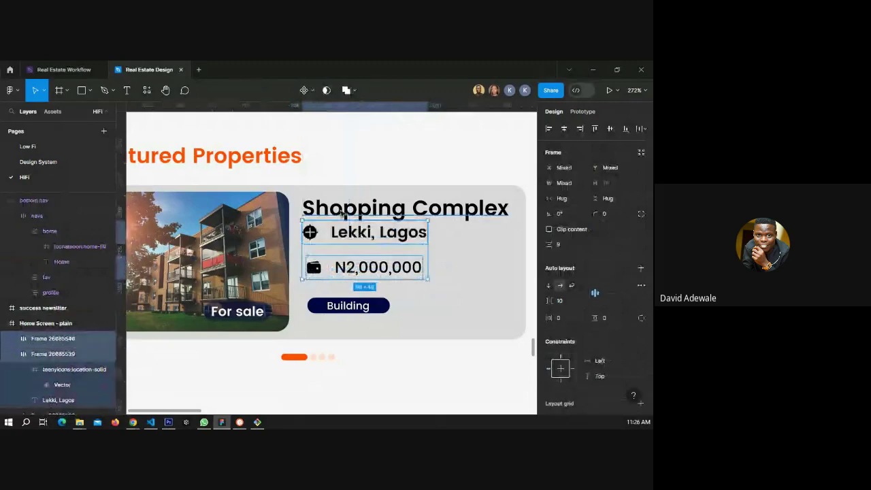
pyautogui.keyDown('shift'); pyautogui.click(342, 213); pyautogui.keyUp('shift')
pyautogui.keyDown('shift'); pyautogui.click(345, 307); pyautogui.keyUp('shift')
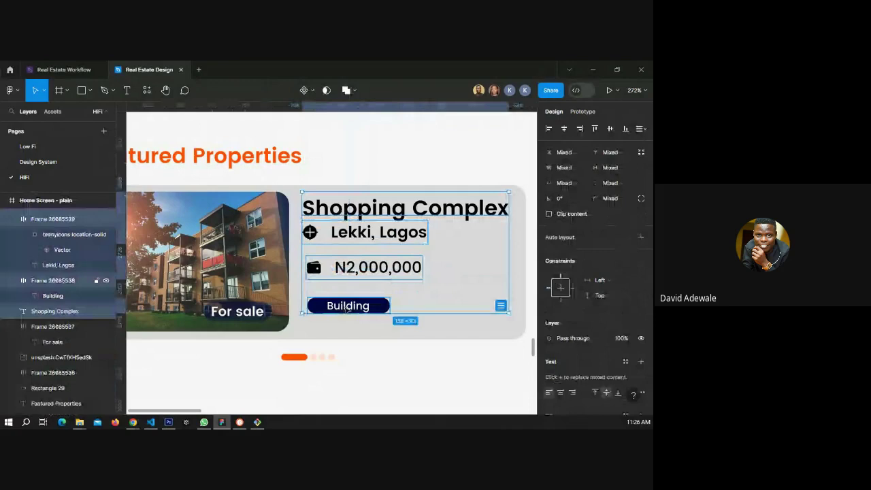
pyautogui.hotkey('shift', 'a')
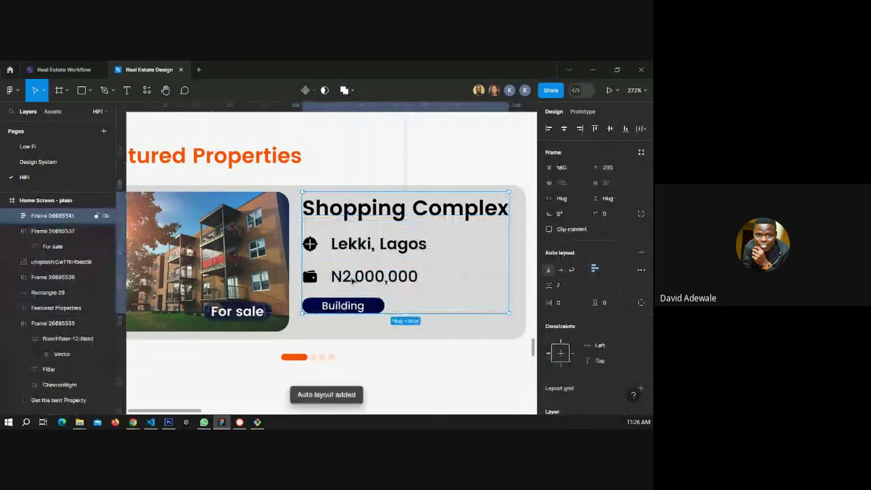
pyautogui.moveTo(352, 281); pyautogui.dragTo(353, 287)
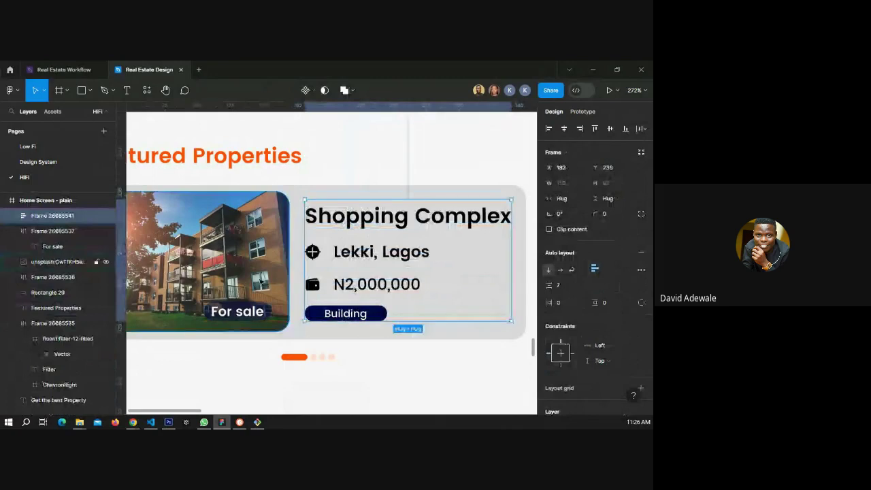
# Wrap the property photo and the text stack together in a horizontal auto layout.
pyautogui.keyDown('shift'); pyautogui.click(262, 281); pyautogui.keyUp('shift')
pyautogui.hotkey('shift', 'a')
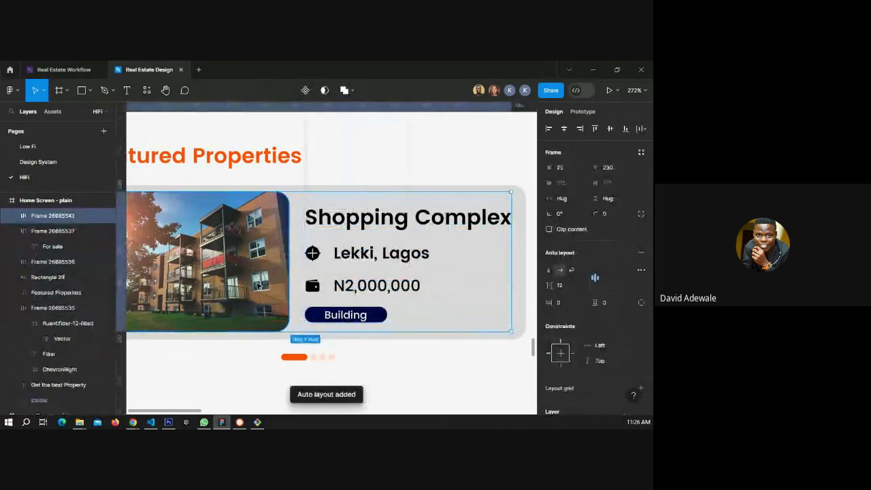
pyautogui.scroll(-3, 460, 267)
pyautogui.click(460, 267)
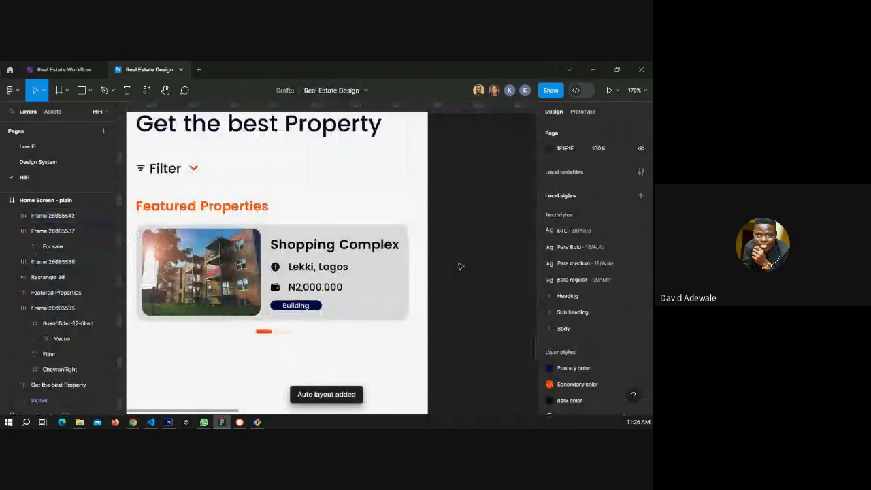
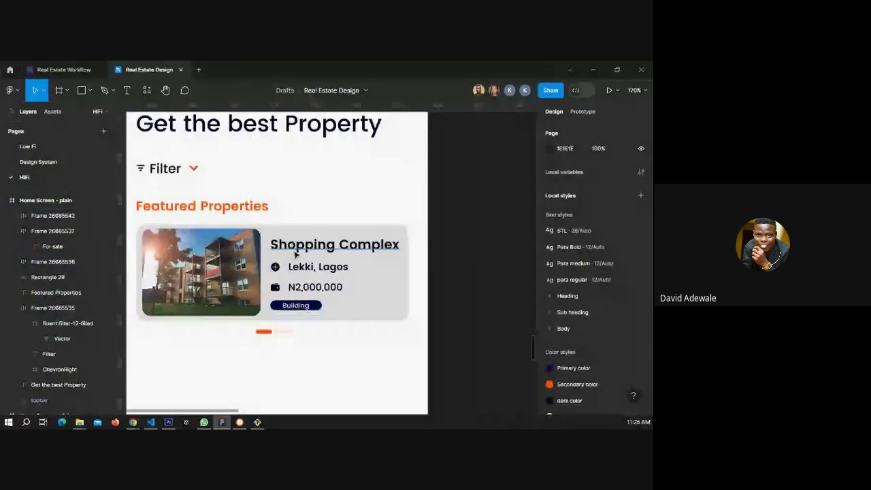
# Recolour the Shopping Complex title with the dark color fill style.
pyautogui.scroll(-1, 368, 251)
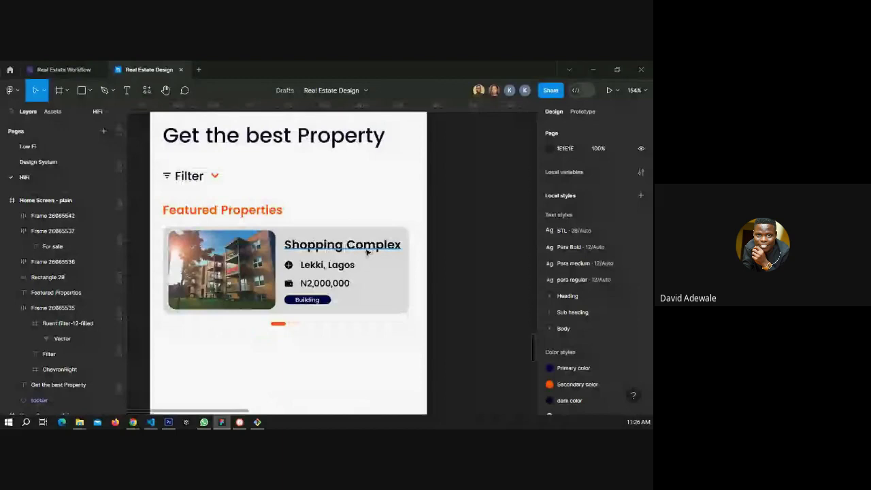
pyautogui.click(259, 216)
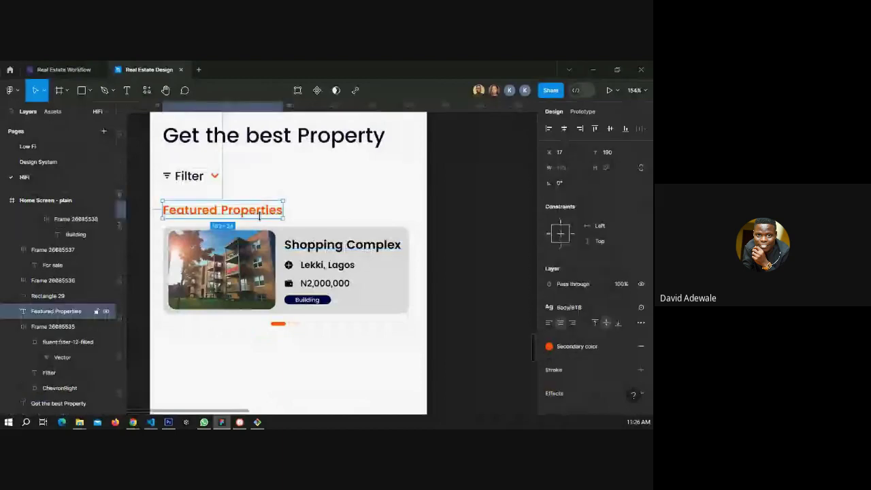
pyautogui.click(319, 249)
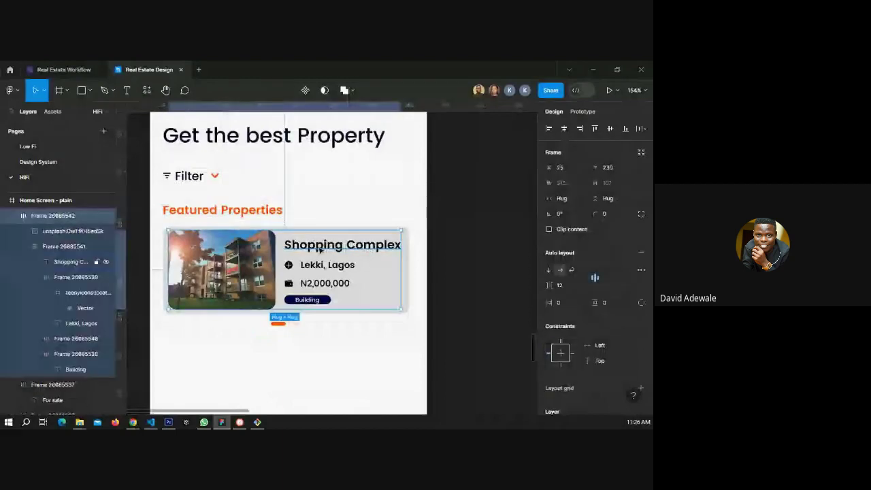
pyautogui.doubleClick(318, 249)
pyautogui.click(625, 299)
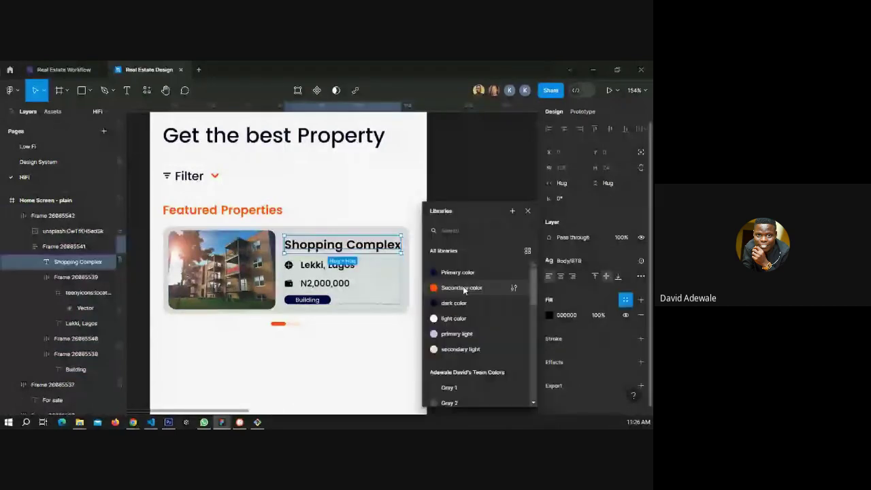
pyautogui.click(465, 289)
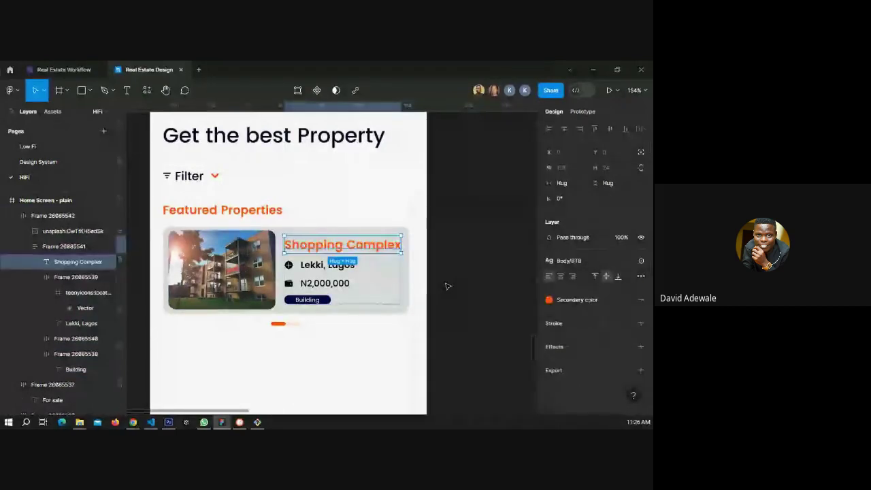
pyautogui.click(447, 286)
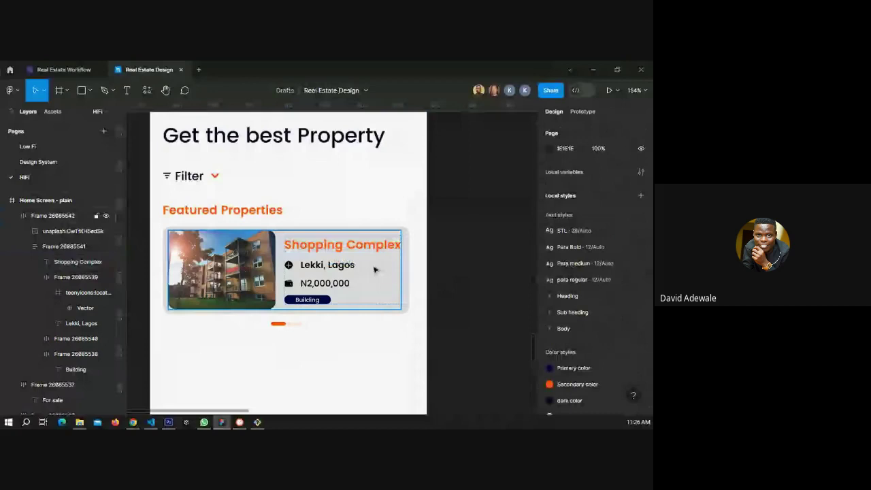
pyautogui.press('Tab')
pyautogui.click(572, 299)
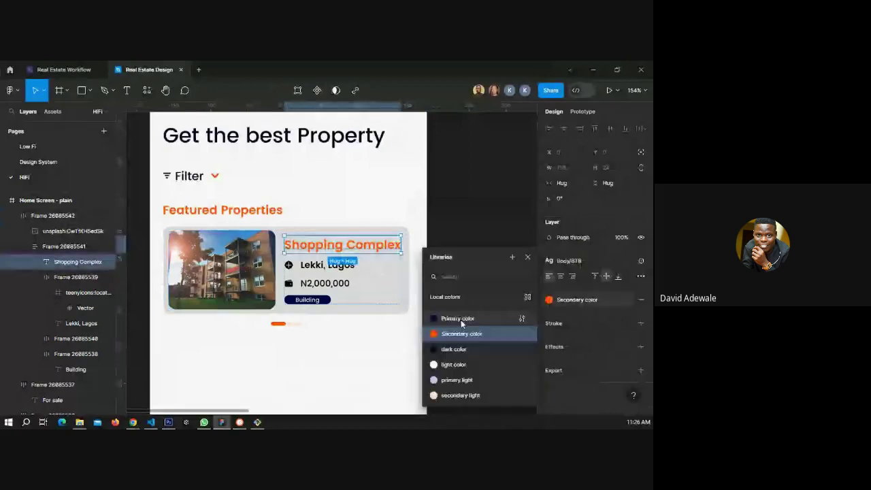
pyautogui.click(460, 319)
pyautogui.press('Escape')
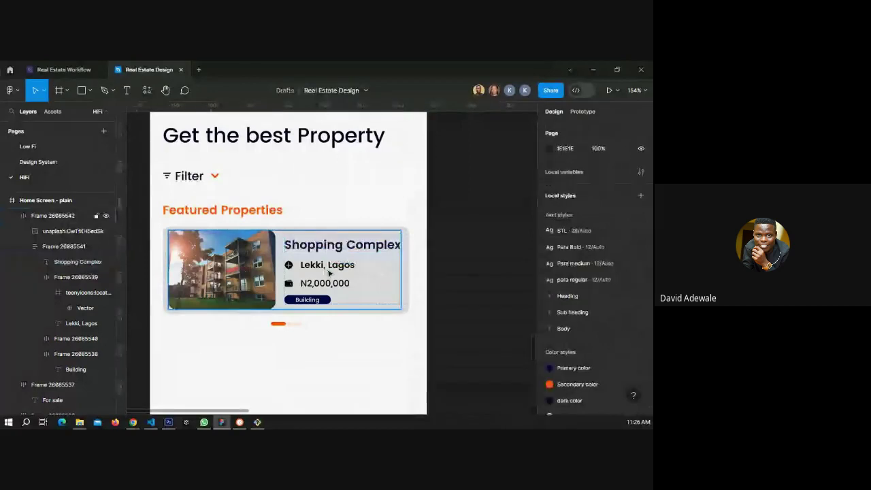
pyautogui.keyDown('ctrl'); pyautogui.click(342, 245); pyautogui.keyUp('ctrl')
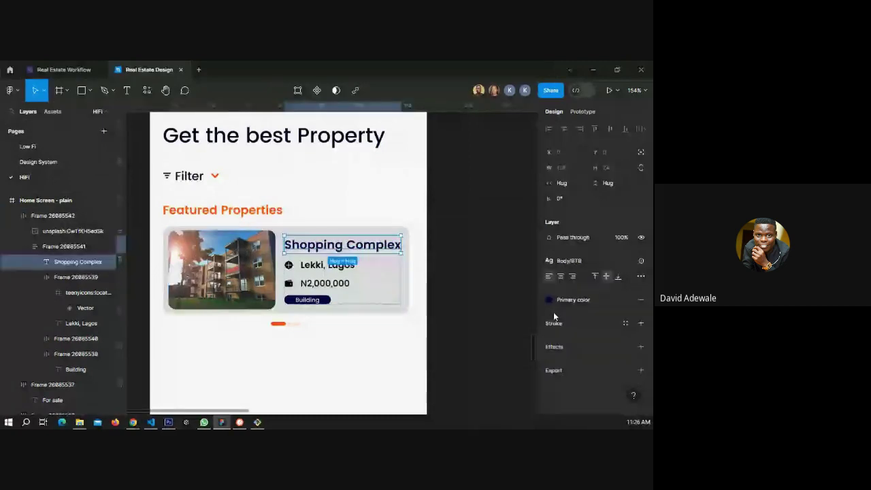
pyautogui.click(551, 300)
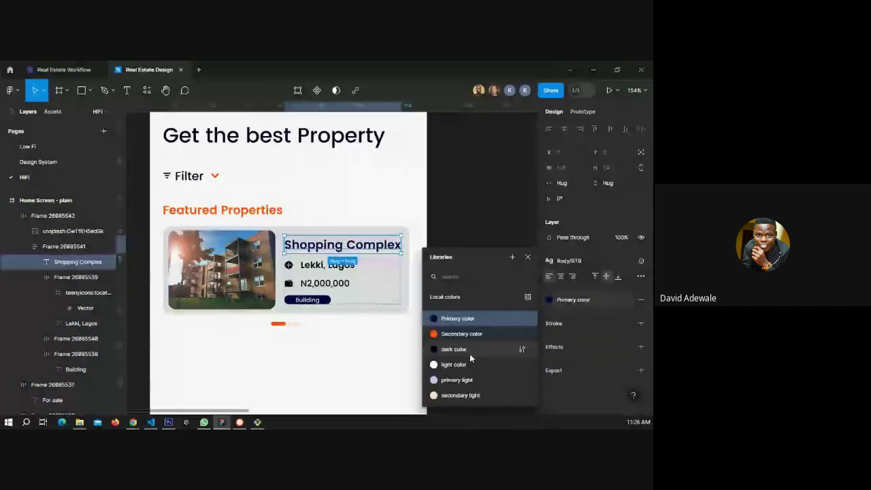
# Give the Lekki, Lagos location row and the price row the dark color style.
pyautogui.keyDown('ctrl'); pyautogui.click(320, 269); pyautogui.keyUp('ctrl')
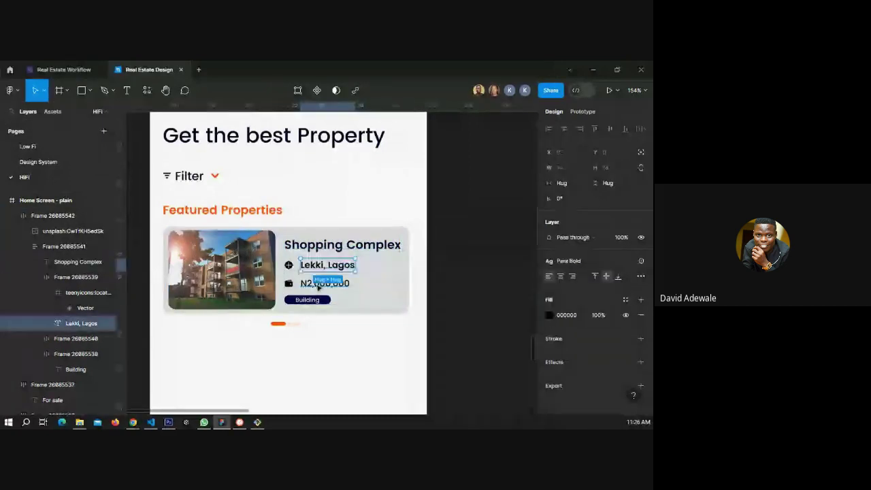
pyautogui.click(318, 286)
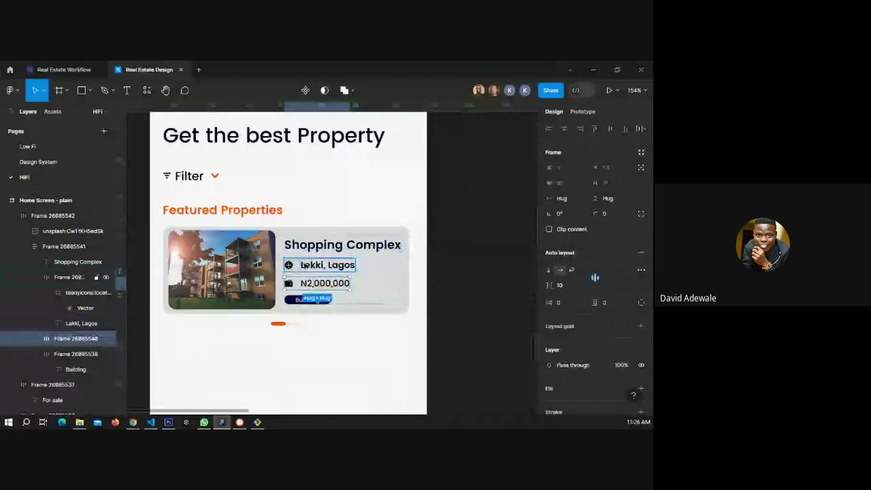
pyautogui.keyDown('shift'); pyautogui.click(301, 265); pyautogui.keyUp('shift')
pyautogui.scroll(-2, 627, 359)
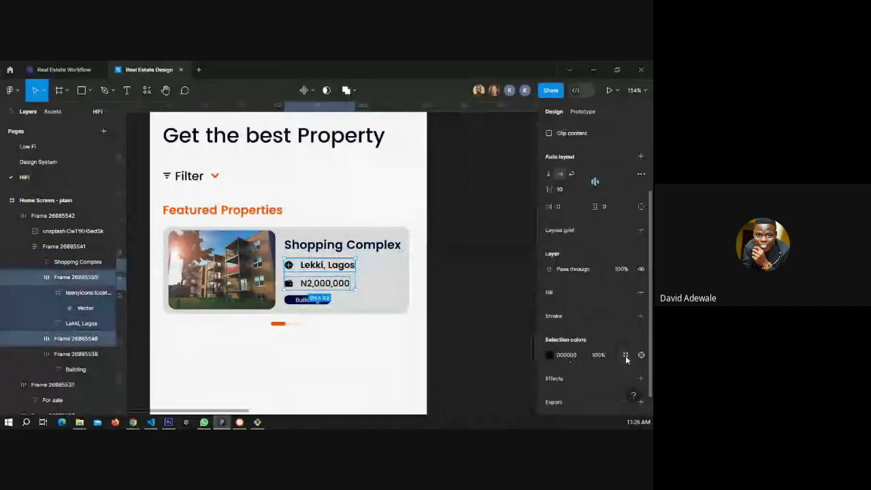
pyautogui.click(625, 355)
pyautogui.click(348, 252)
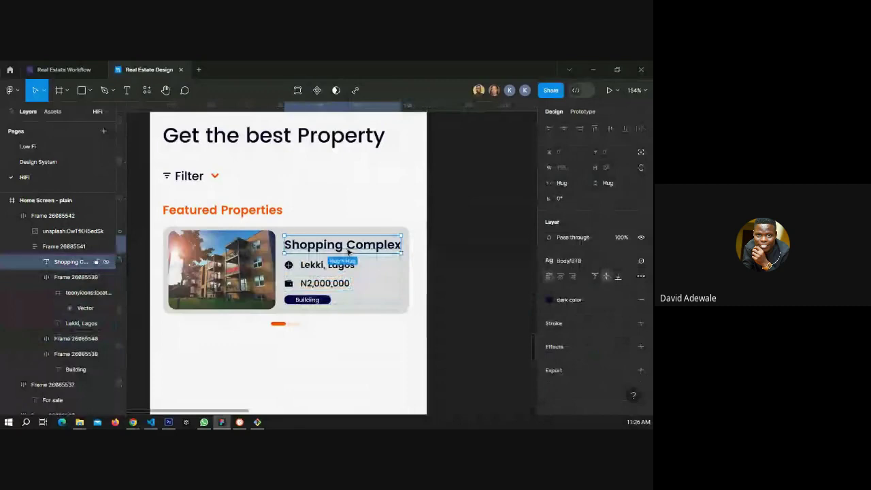
pyautogui.click(565, 299)
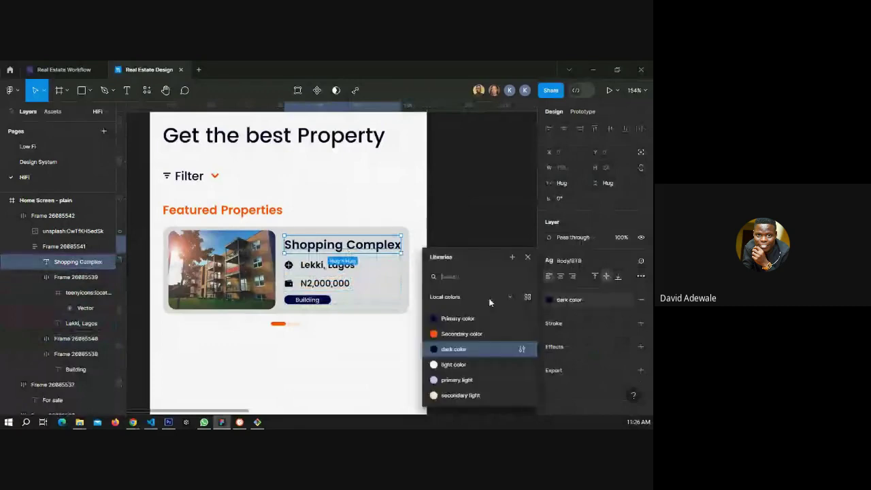
pyautogui.click(470, 296)
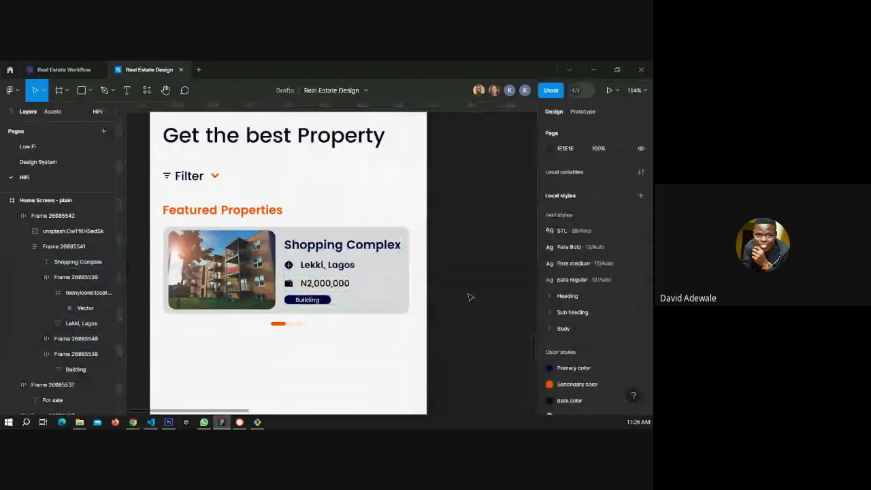
# Try a fill opacity of 5 on the card's background rectangle, then undo it.
pyautogui.press('Tab')
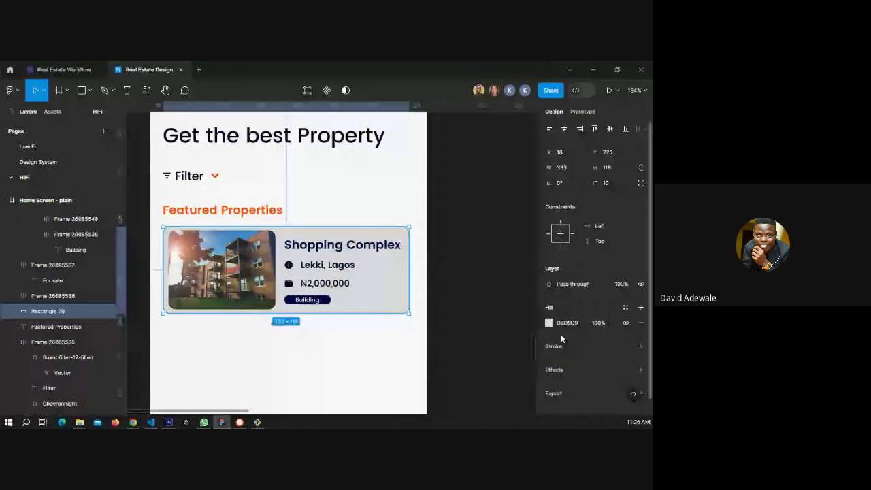
pyautogui.click(602, 325)
pyautogui.write('5')
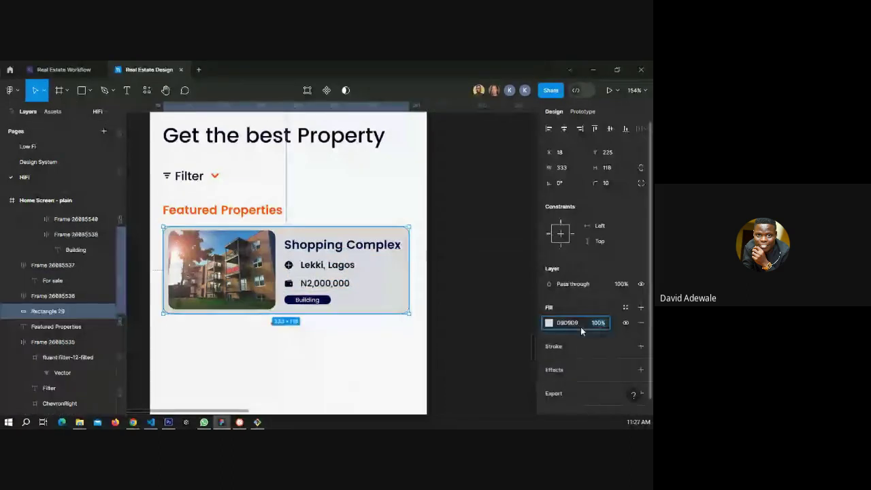
pyautogui.click(473, 326)
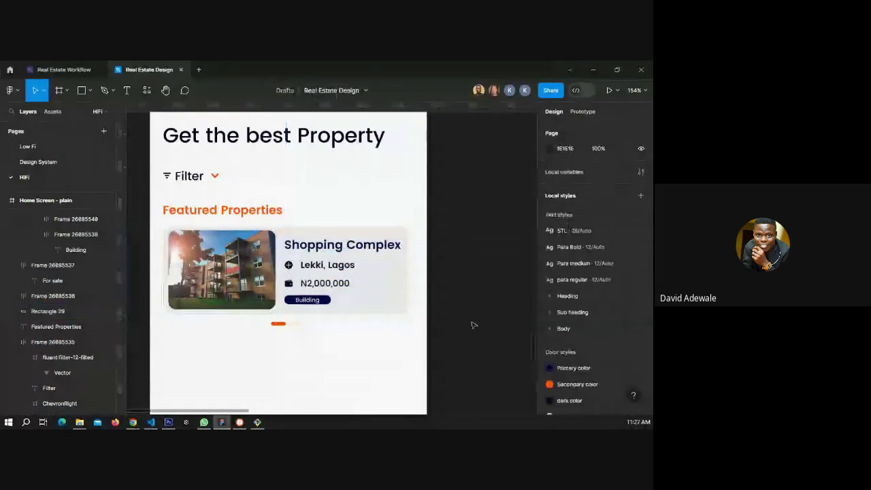
pyautogui.hotkey('ctrl', 'z')
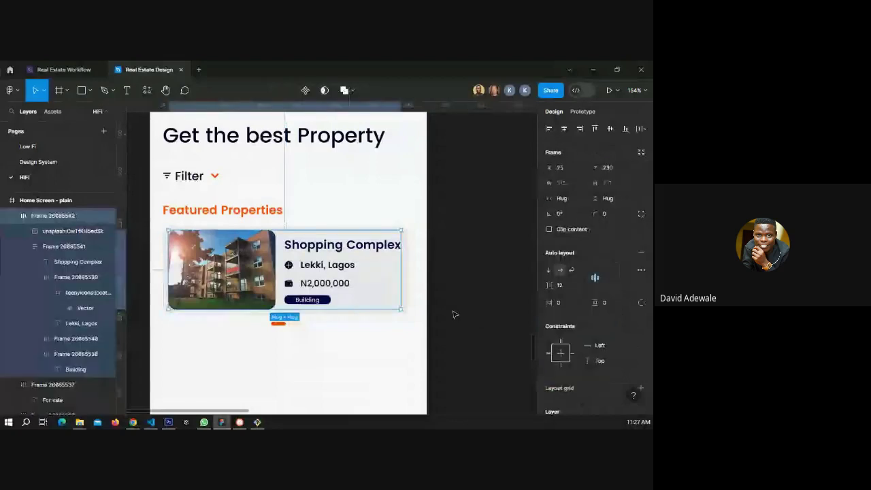
pyautogui.hotkey('ctrl', 'z')
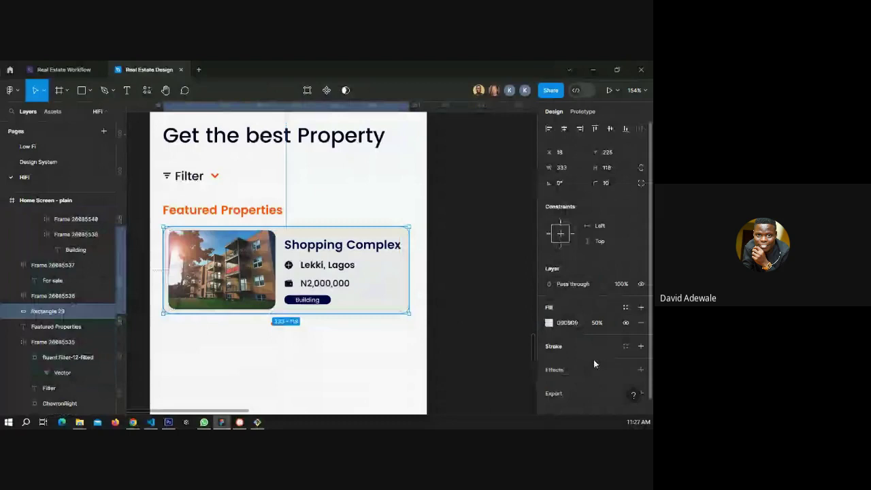
# Add a drop shadow to the card background from Nav Shadow, with Y offset 4.
pyautogui.scroll(-1, 593, 364)
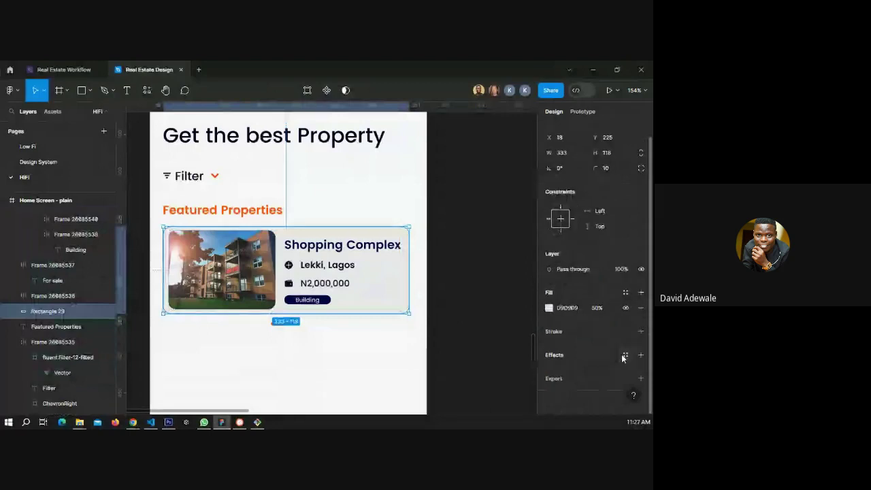
pyautogui.click(625, 355)
pyautogui.click(560, 389)
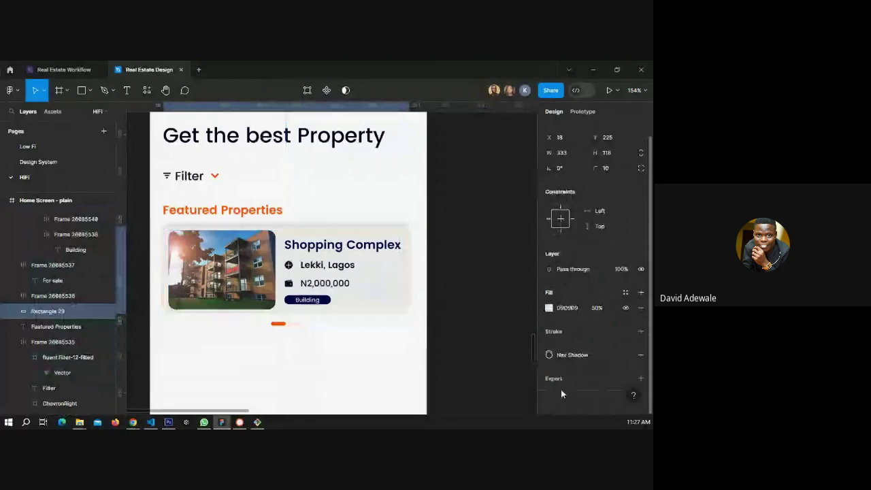
pyautogui.click(474, 350)
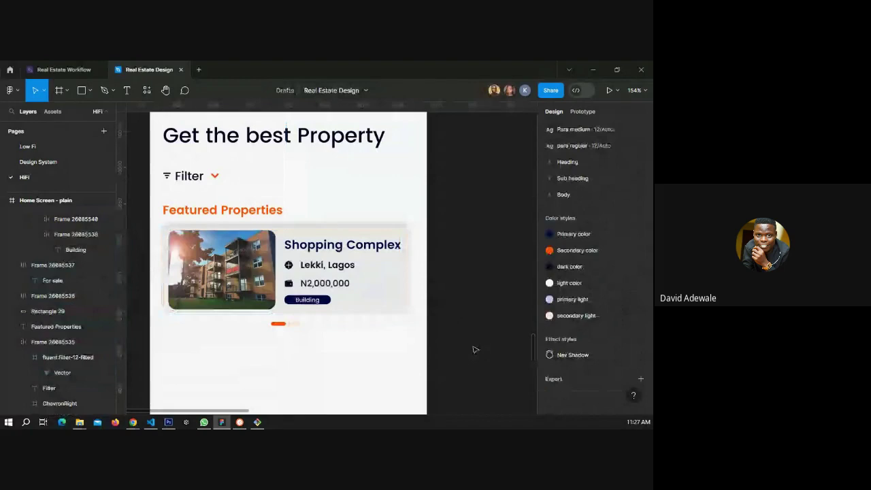
pyautogui.click(394, 234)
pyautogui.click(406, 232)
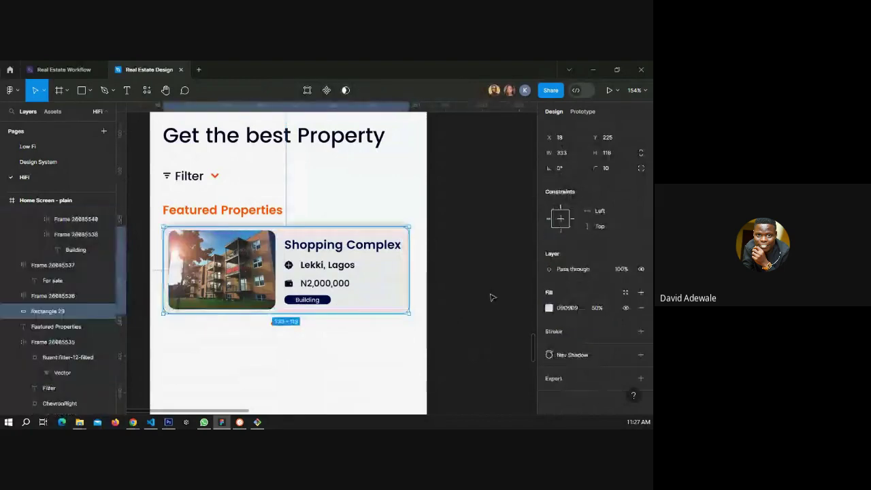
pyautogui.click(550, 355)
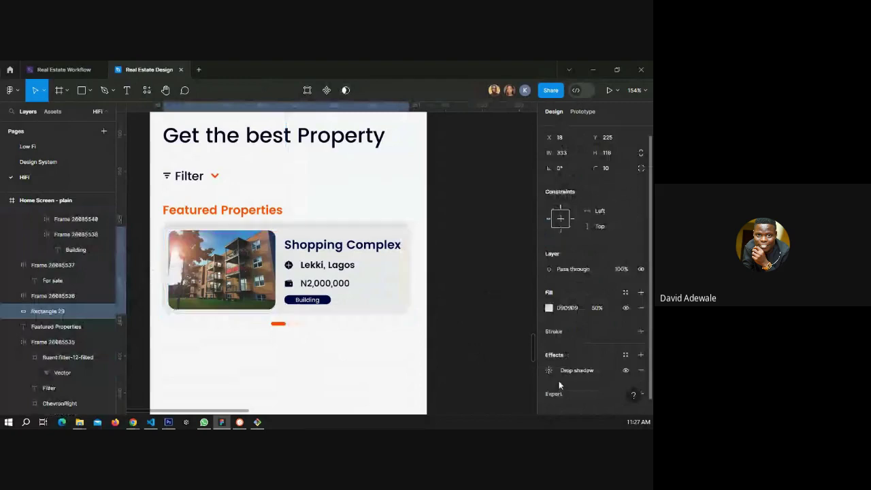
pyautogui.click(549, 371)
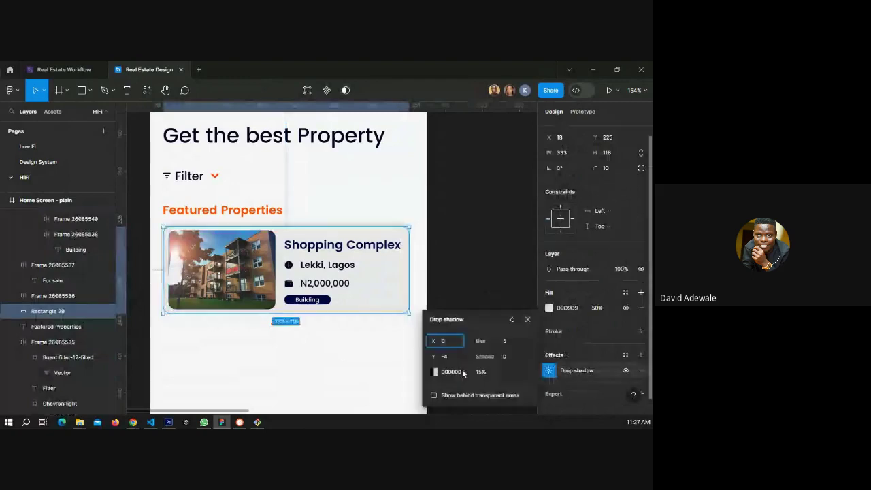
pyautogui.press('Tab')
pyautogui.write('4')
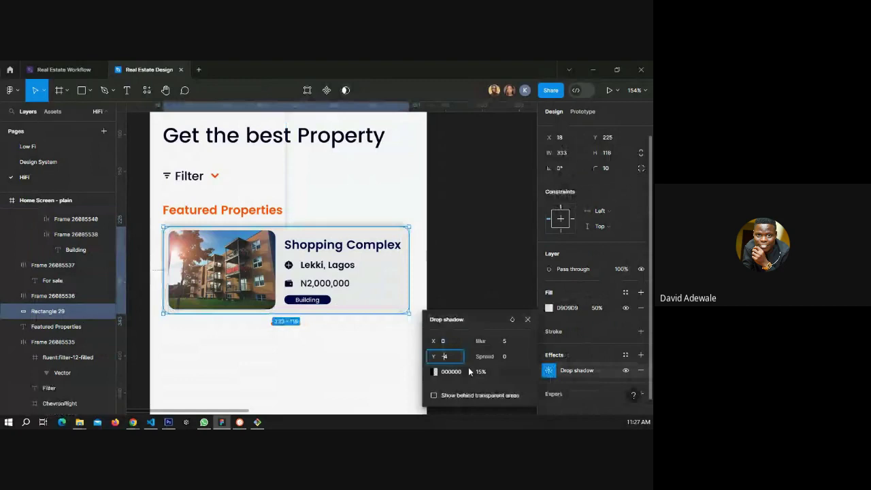
pyautogui.press('Return')
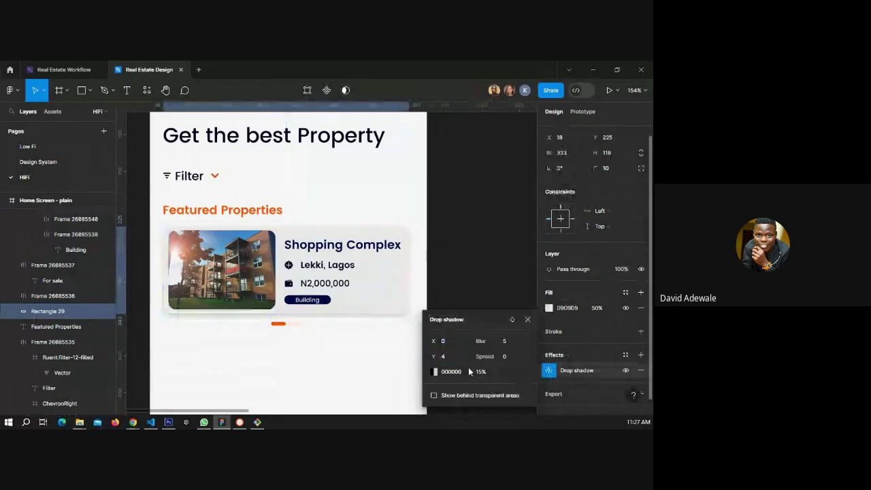
pyautogui.click(527, 319)
pyautogui.click(479, 324)
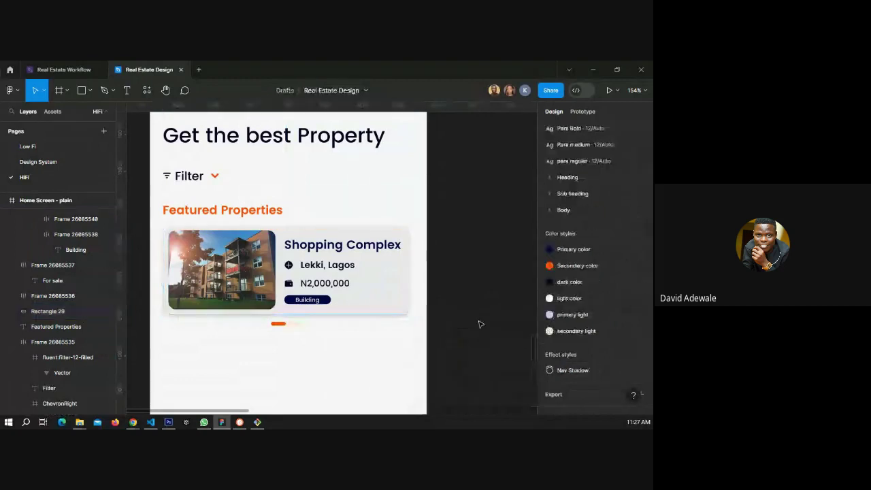
# Set the card background rectangle's fill colour to F5F5F5.
pyautogui.click(407, 306)
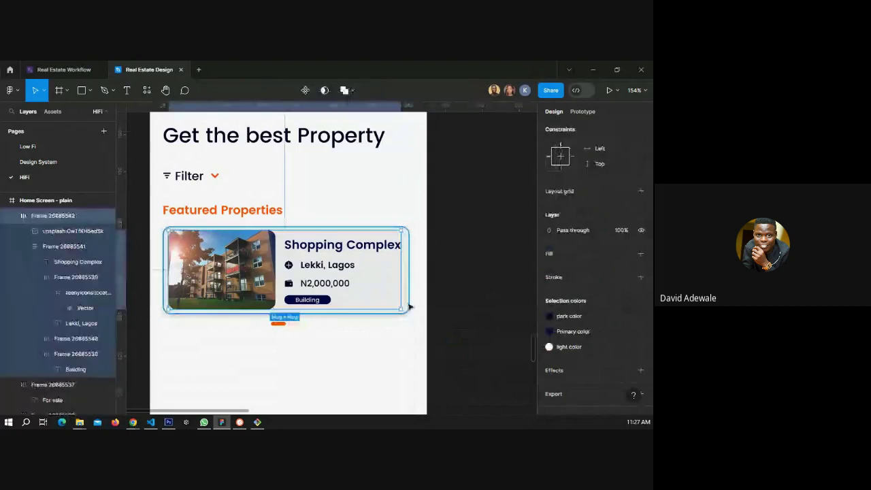
pyautogui.click(409, 307)
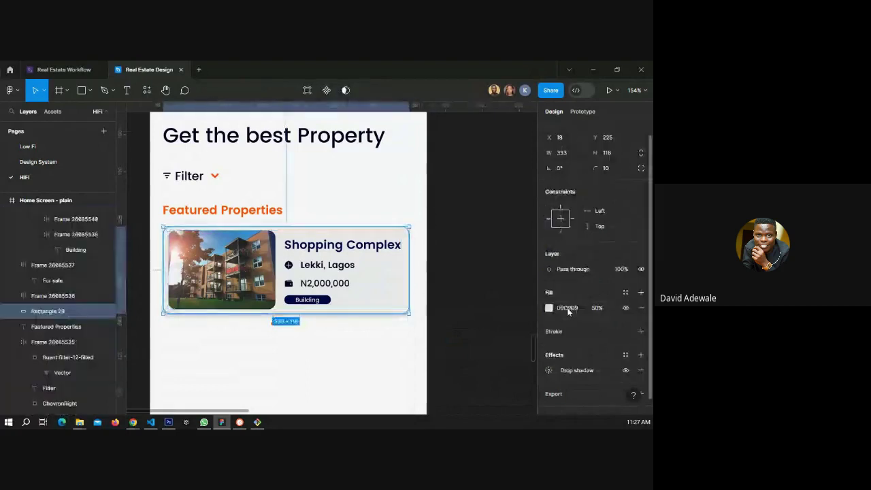
pyautogui.click(566, 308)
pyautogui.write('f5f5f5')
pyautogui.press('Return')
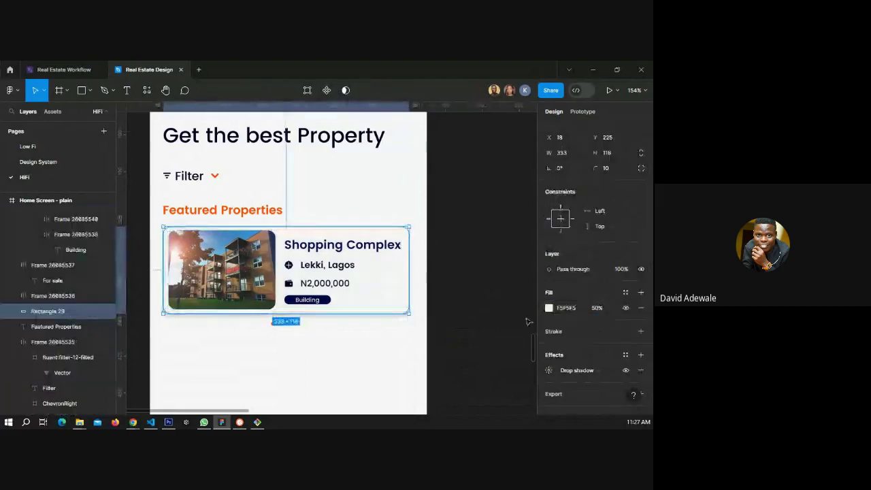
pyautogui.click(477, 311)
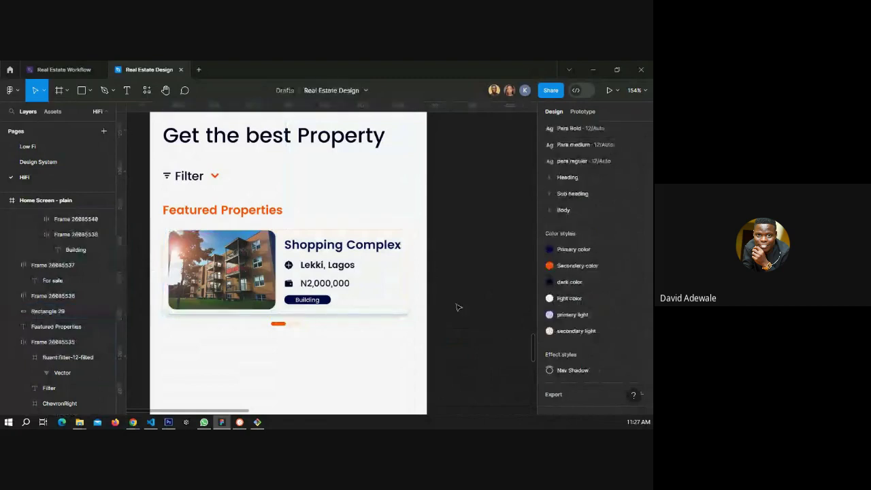
# Darken the card background fill in the colour picker from F1F1F1 to E9E9E9.
pyautogui.scroll(-2, 457, 308)
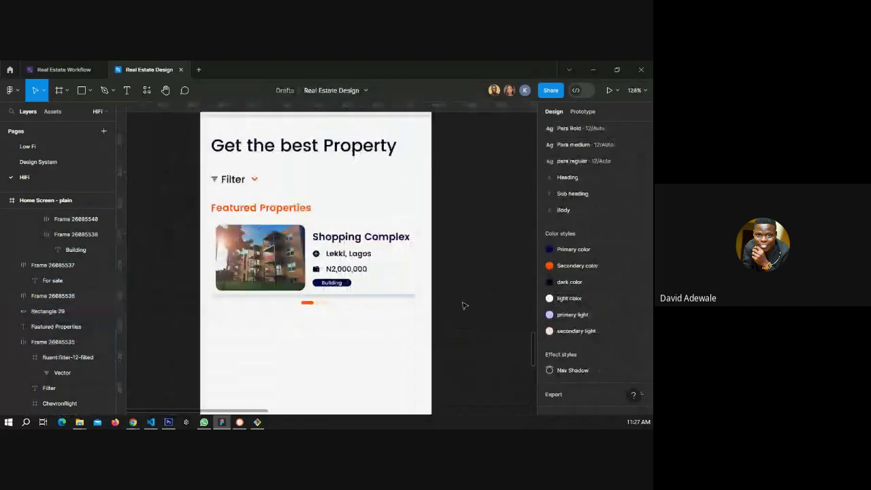
pyautogui.moveTo(374, 315); pyautogui.dragTo(338, 262)
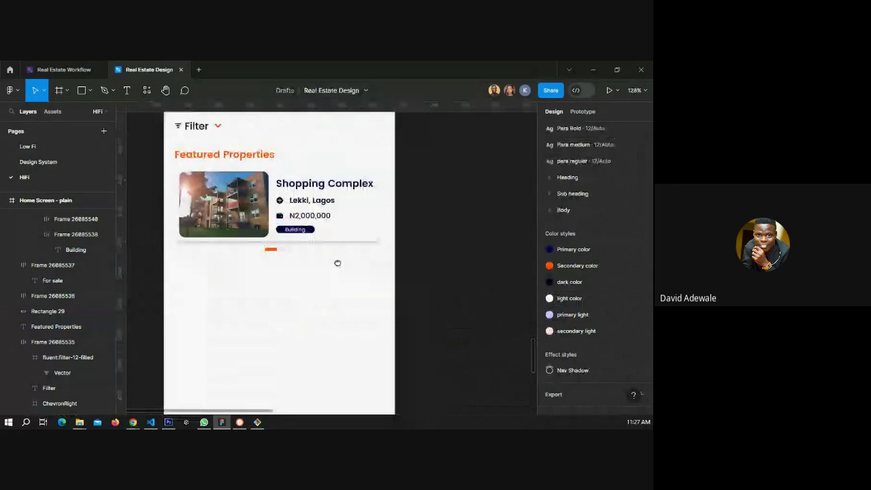
pyautogui.scroll(-1, 398, 282)
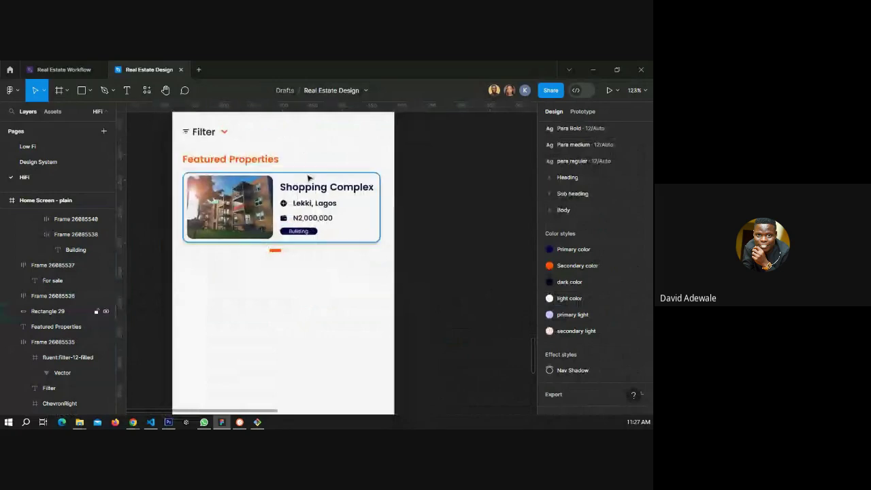
pyautogui.scroll(3, 308, 178)
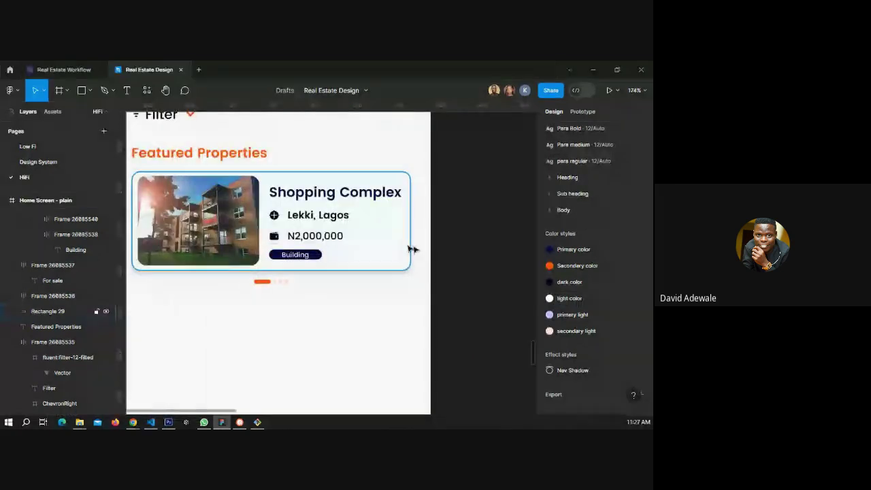
pyautogui.click(408, 245)
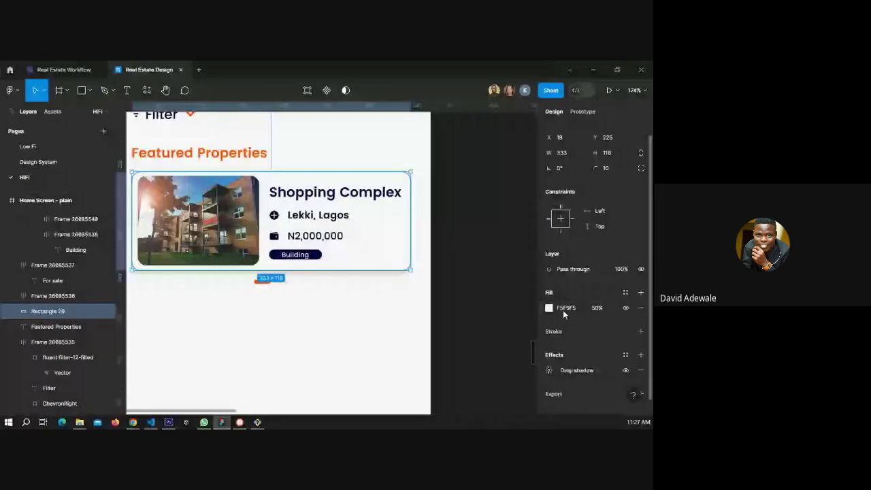
pyautogui.click(548, 308)
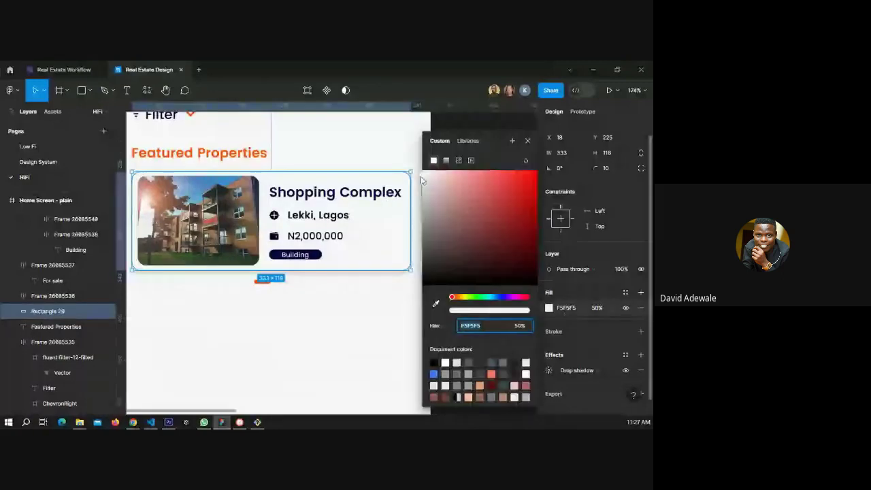
pyautogui.click(422, 178)
pyautogui.moveTo(421, 178); pyautogui.dragTo(421, 184)
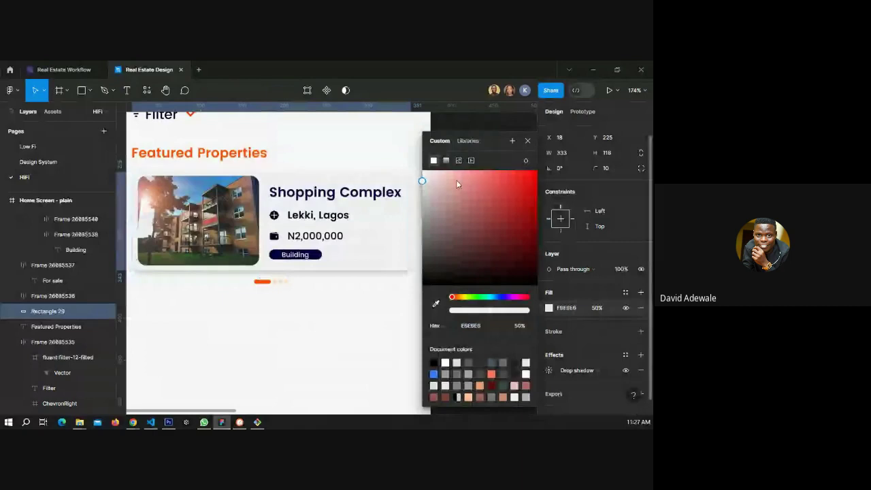
pyautogui.click(528, 141)
pyautogui.click(474, 217)
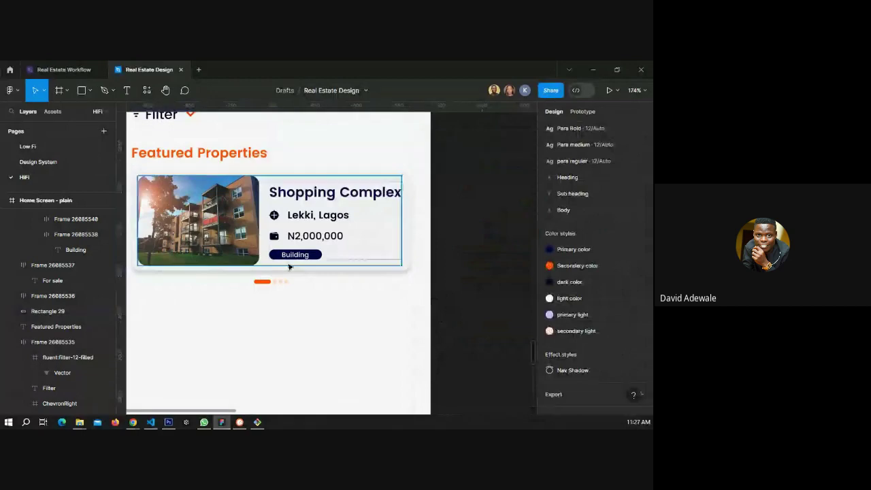
# Set the Building pill's horizontal auto-layout padding to 8.
pyautogui.doubleClick(320, 258)
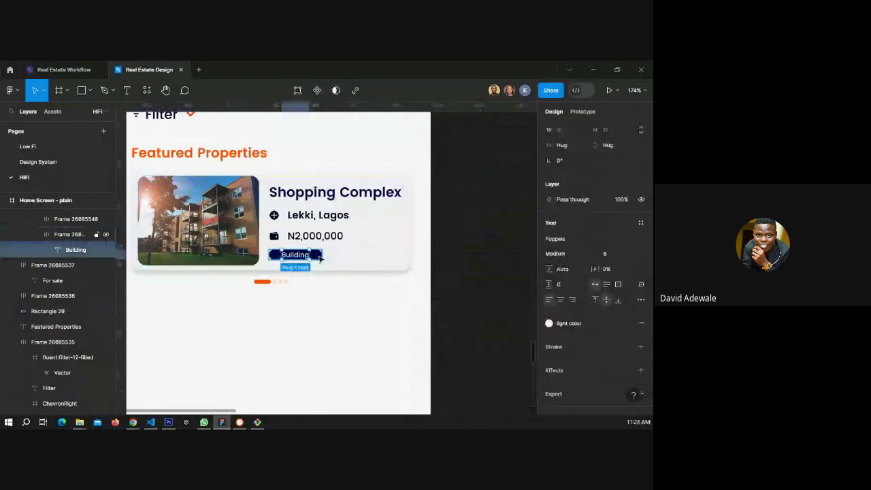
pyautogui.click(319, 257)
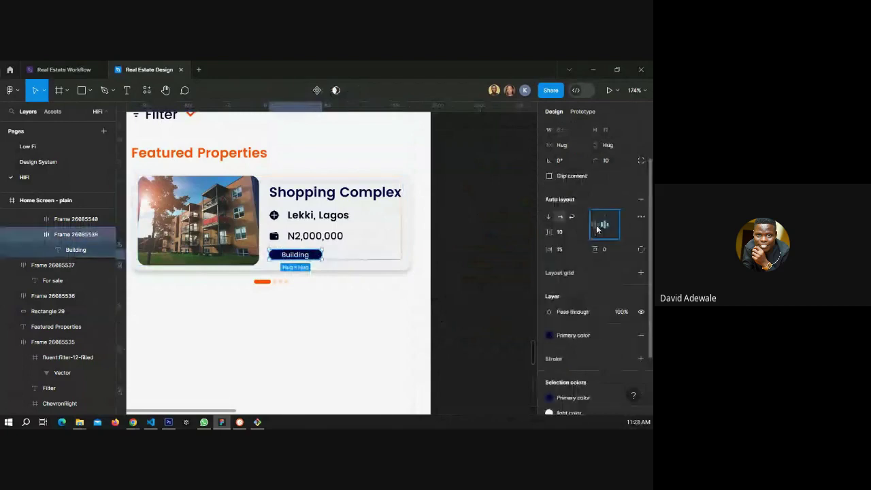
pyautogui.click(556, 248)
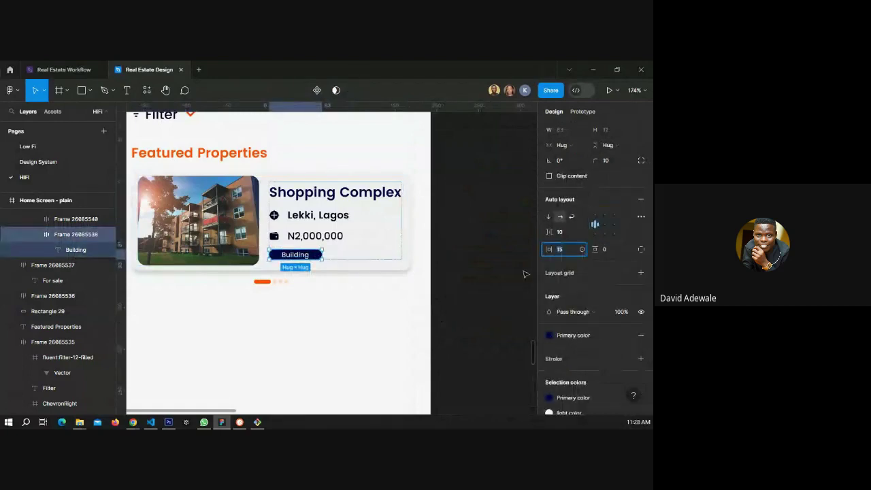
pyautogui.write('8')
pyautogui.press('Return')
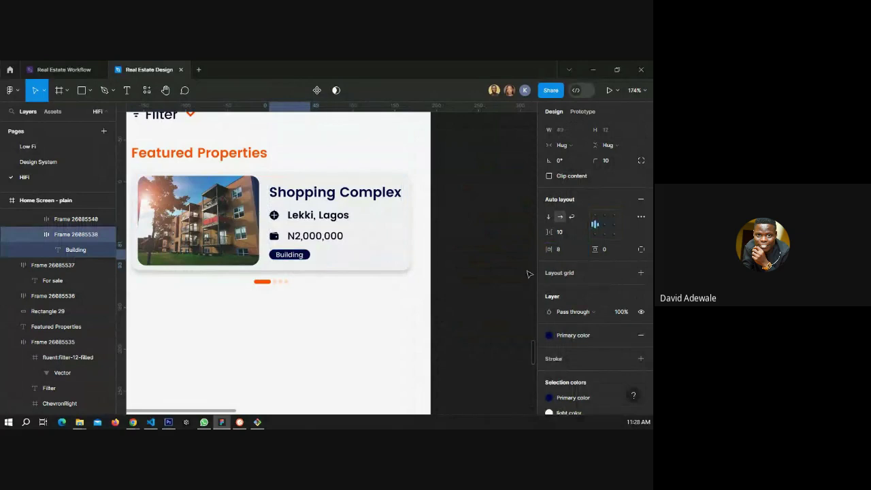
pyautogui.click(468, 271)
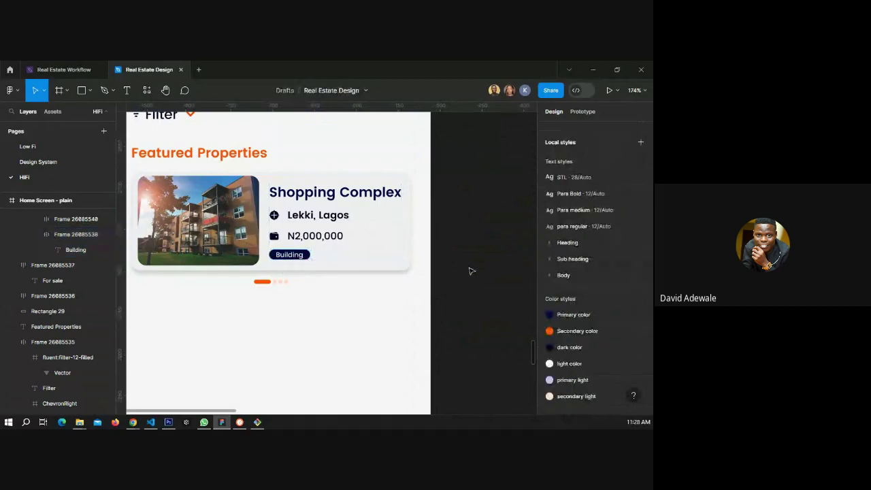
# Set the card's text column auto-layout gap to 5.
pyautogui.click(333, 239)
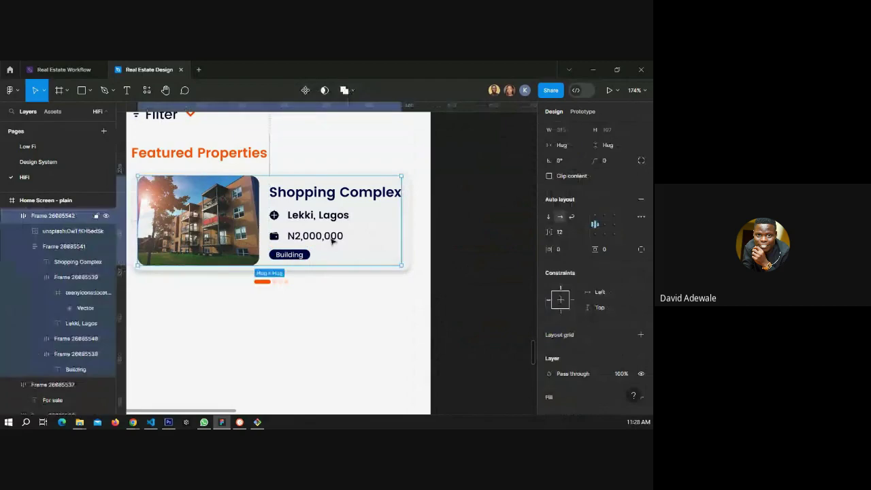
pyautogui.doubleClick(333, 240)
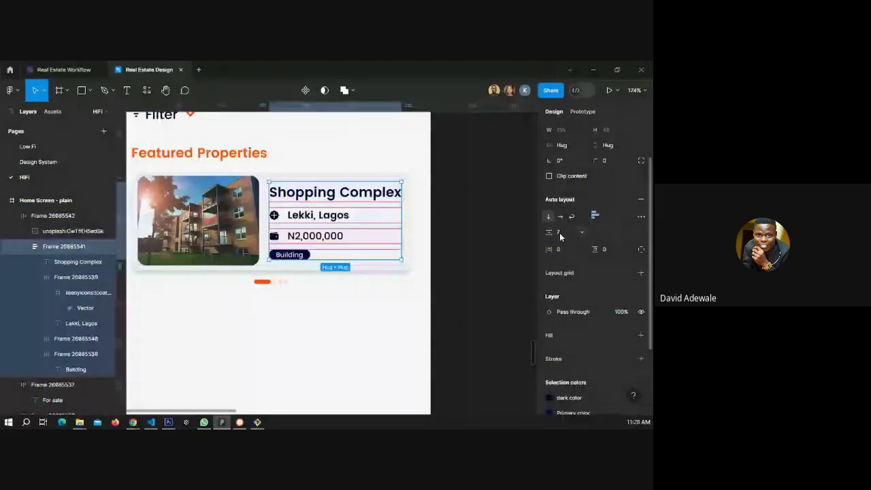
pyautogui.write('5')
pyautogui.press('Return')
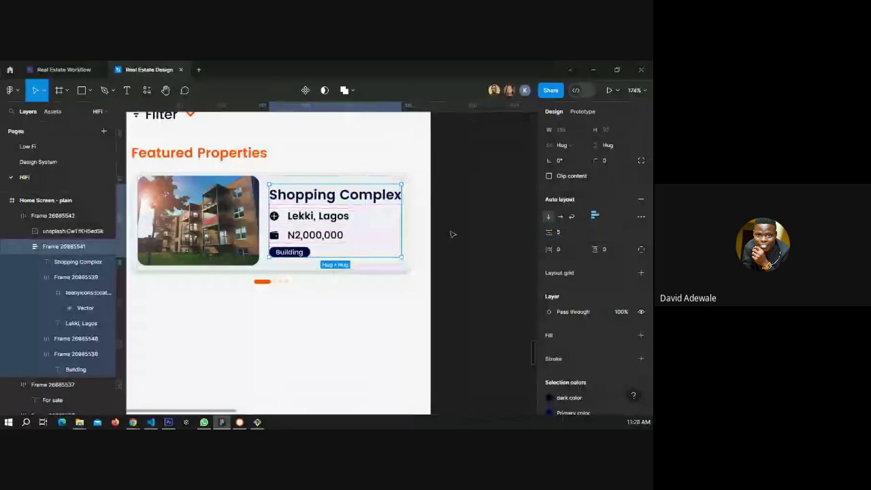
pyautogui.click(451, 234)
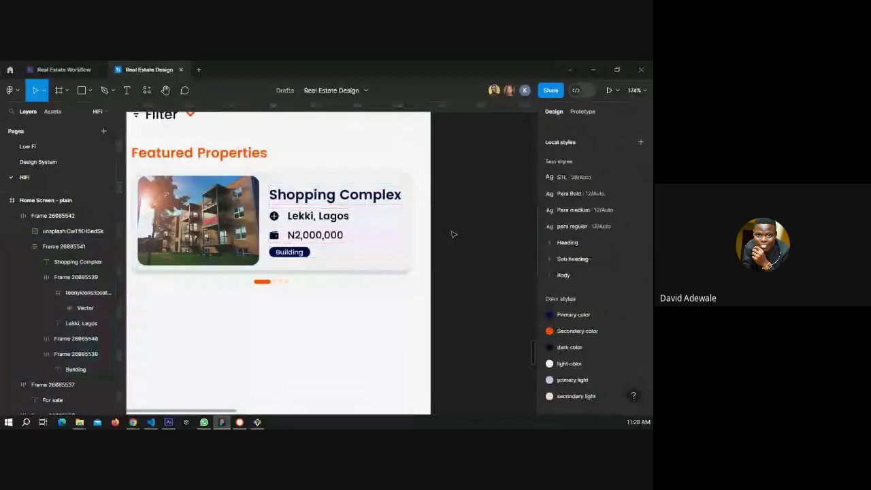
# Deselect the card and relaunch the Iconify plugin with Ctrl+Alt+P.
pyautogui.scroll(-5, 169, 234)
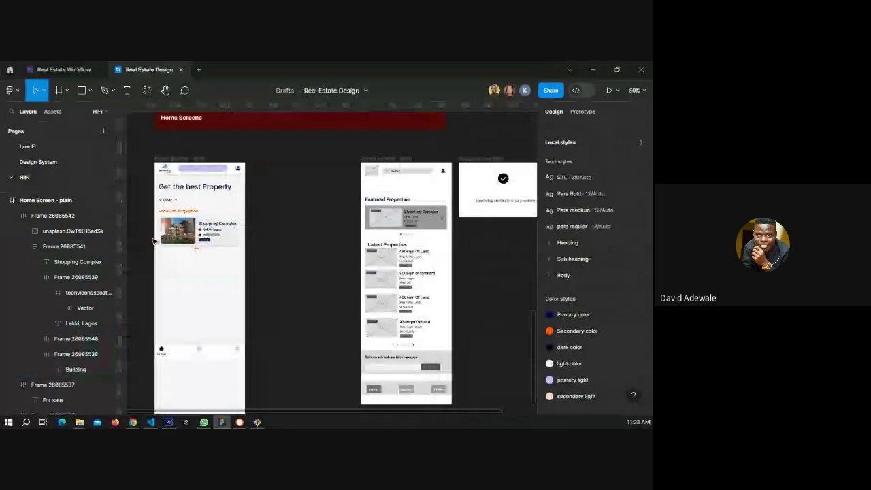
pyautogui.scroll(4, 415, 261)
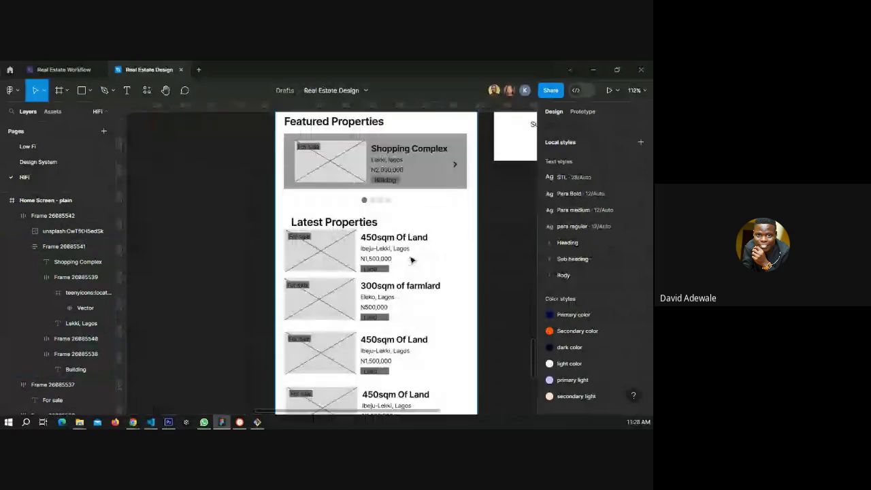
pyautogui.scroll(-2, 411, 260)
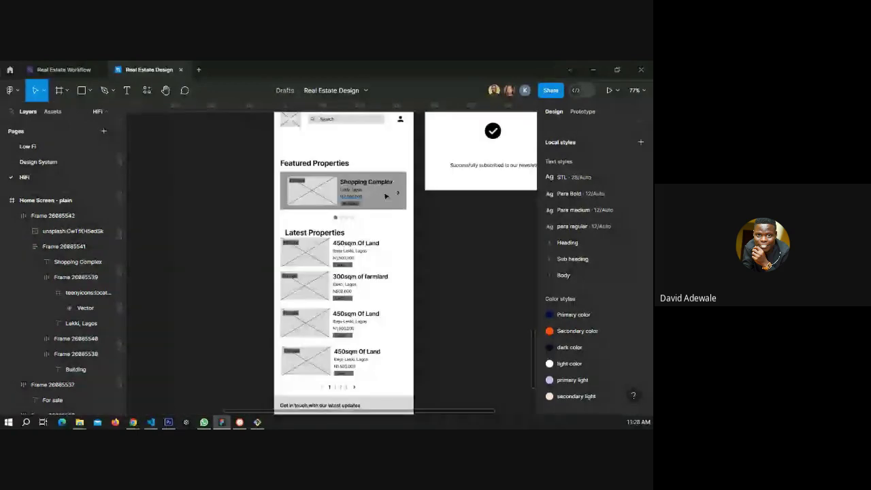
pyautogui.scroll(-1, 451, 219)
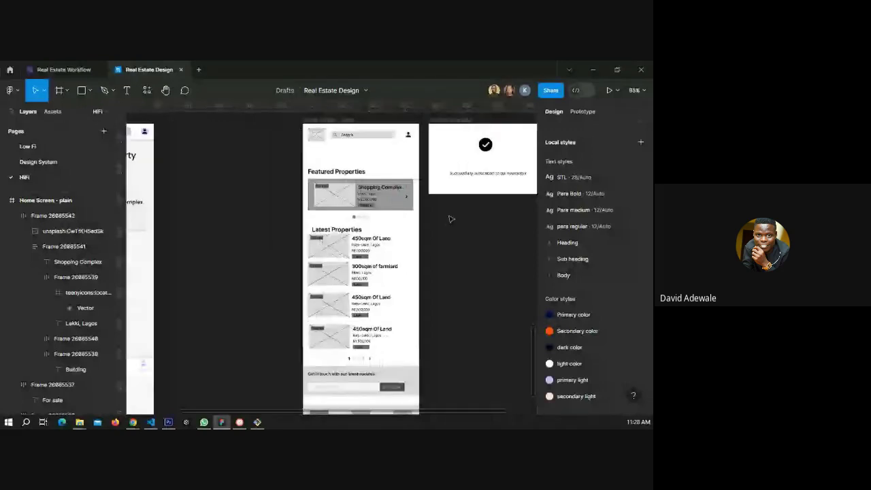
pyautogui.scroll(6, 408, 211)
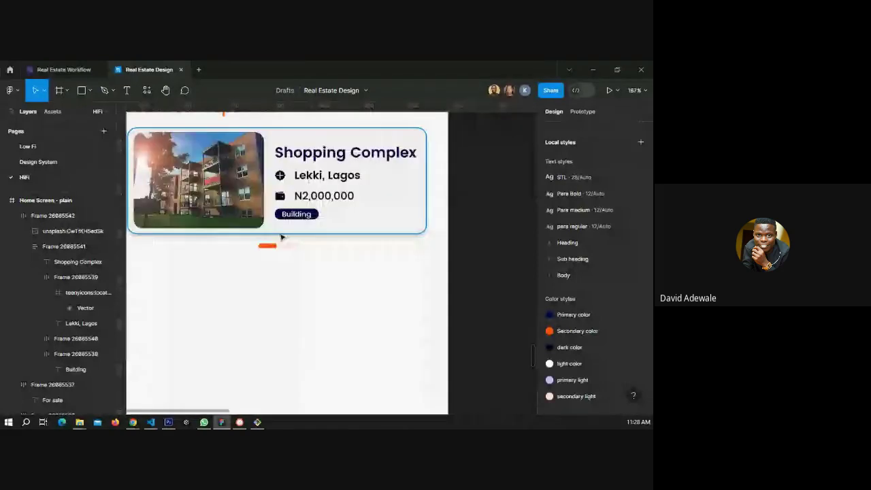
pyautogui.click(347, 176)
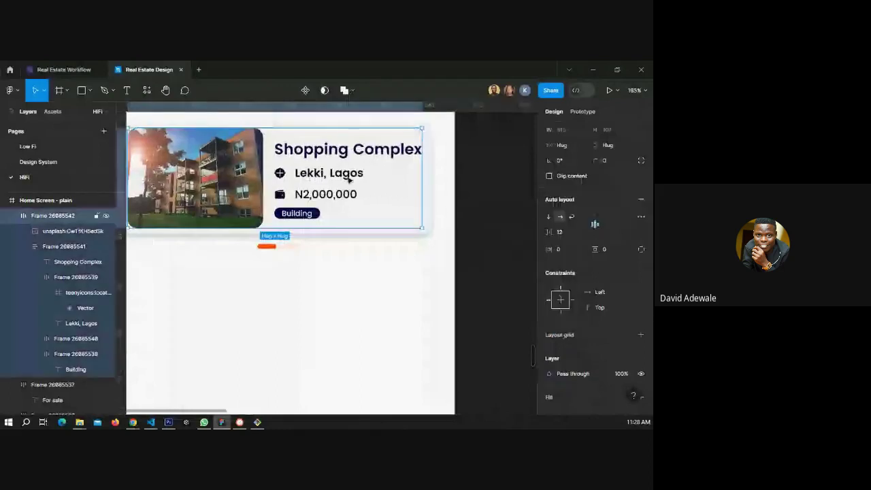
pyautogui.scroll(-2, 413, 205)
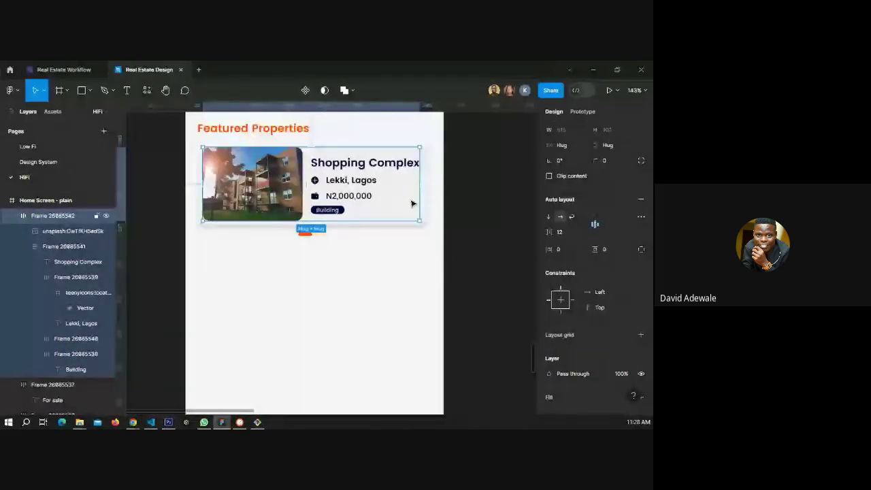
pyautogui.scroll(5, 427, 185)
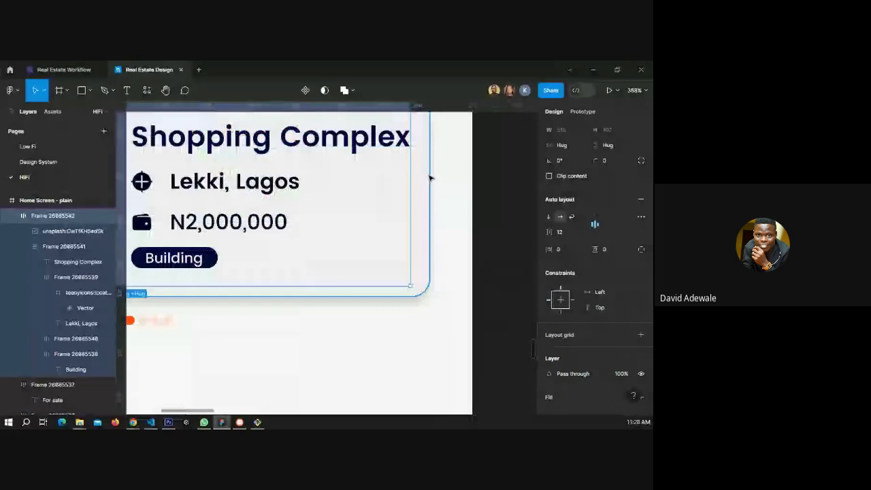
pyautogui.scroll(1, 430, 178)
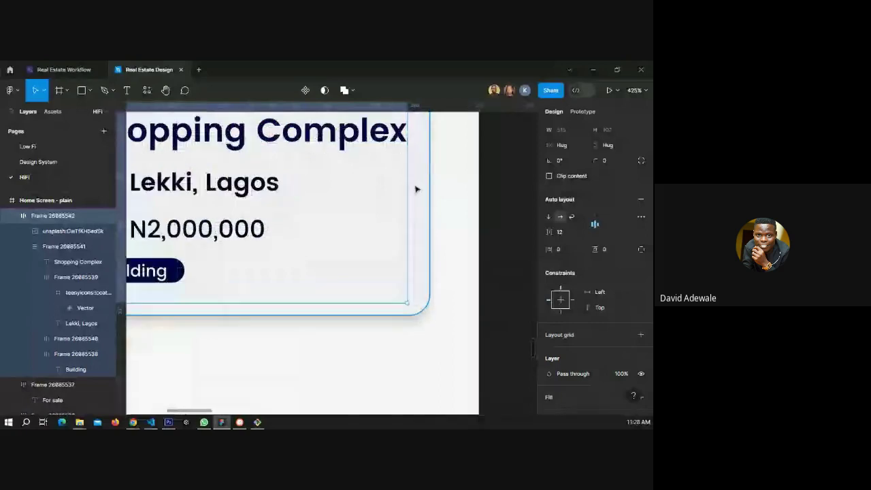
pyautogui.click(416, 189)
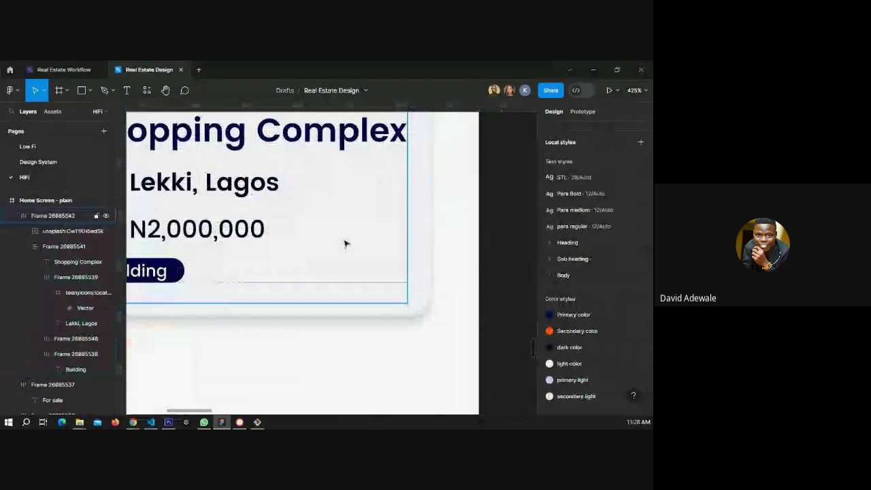
pyautogui.hotkey('ctrl', 'alt', 'p')
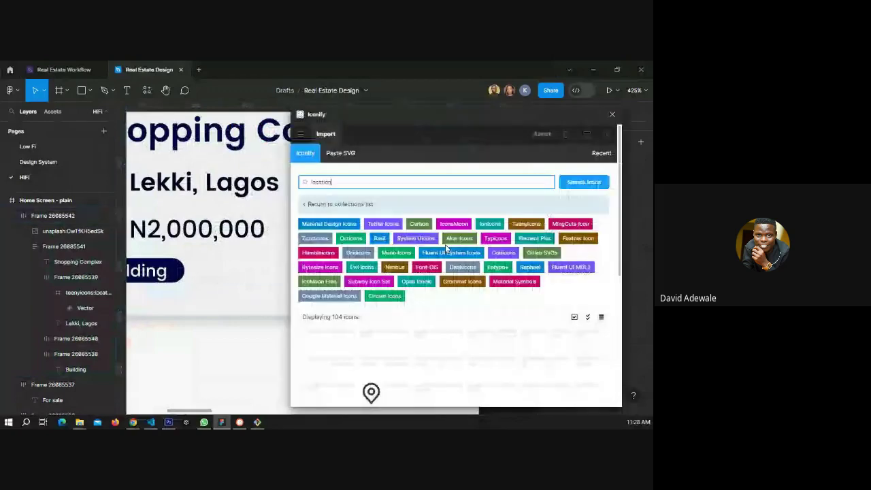
# Search Iconify for 'chevron right' and insert the first chevron icon.
pyautogui.tripleClick(340, 181)
pyautogui.write('c')
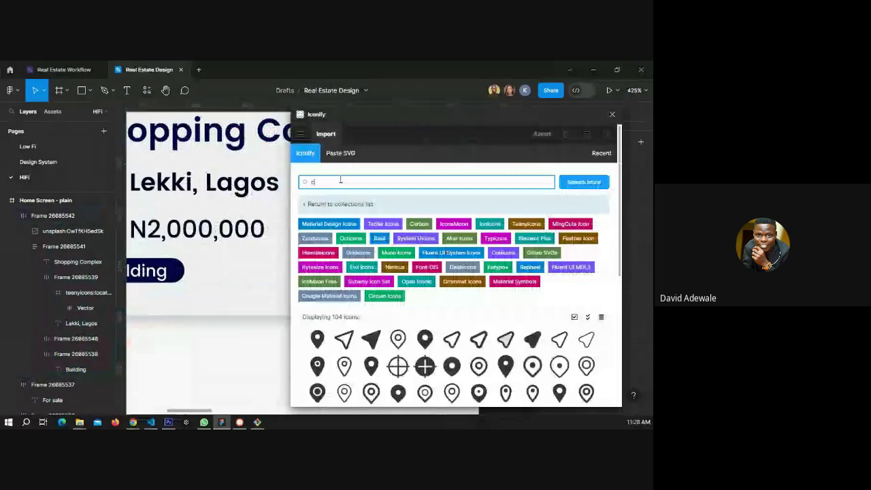
pyautogui.write('hevron right')
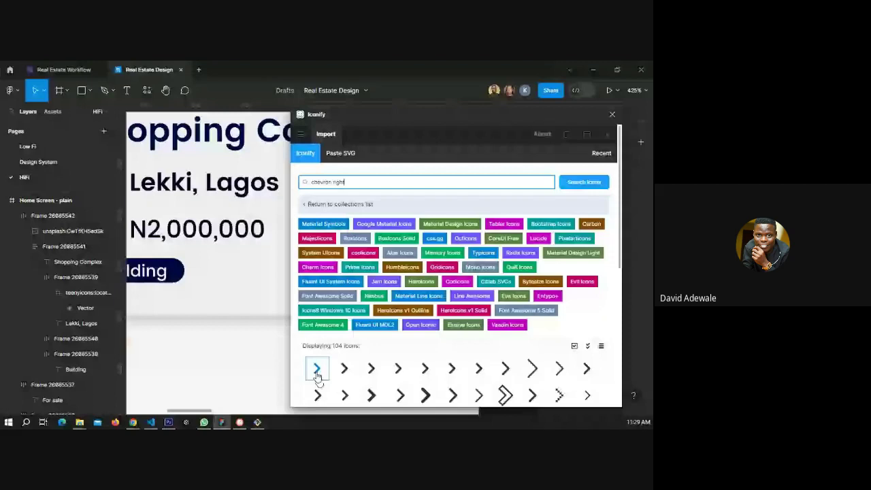
pyautogui.click(316, 369)
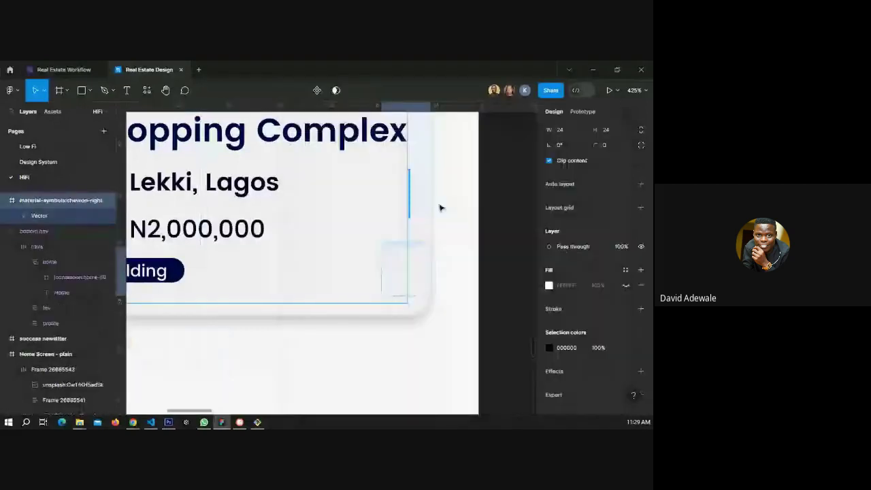
# Move the chevron to the card's right side and give it the dark color style.
pyautogui.moveTo(440, 208); pyautogui.dragTo(425, 179)
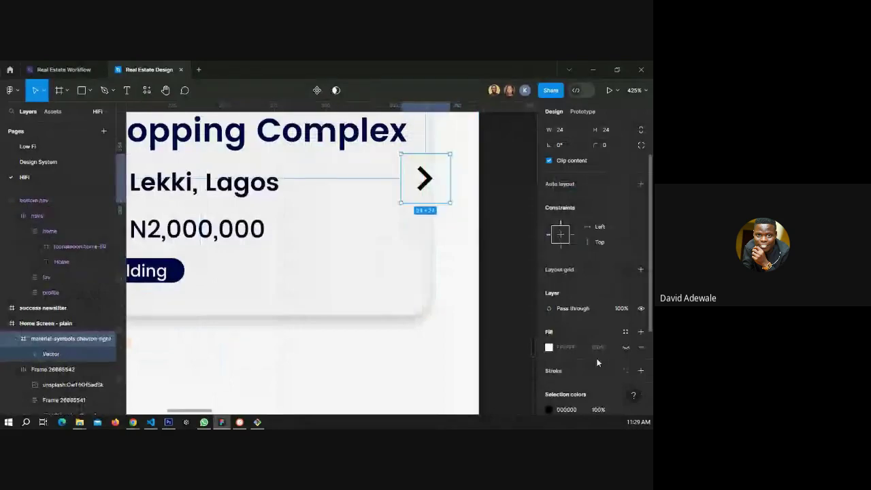
pyautogui.scroll(-3, 597, 363)
pyautogui.click(625, 277)
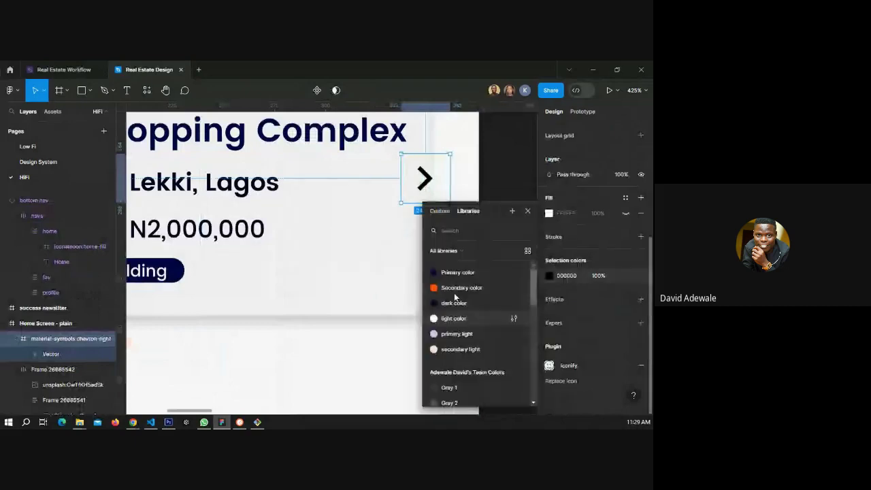
pyautogui.click(457, 272)
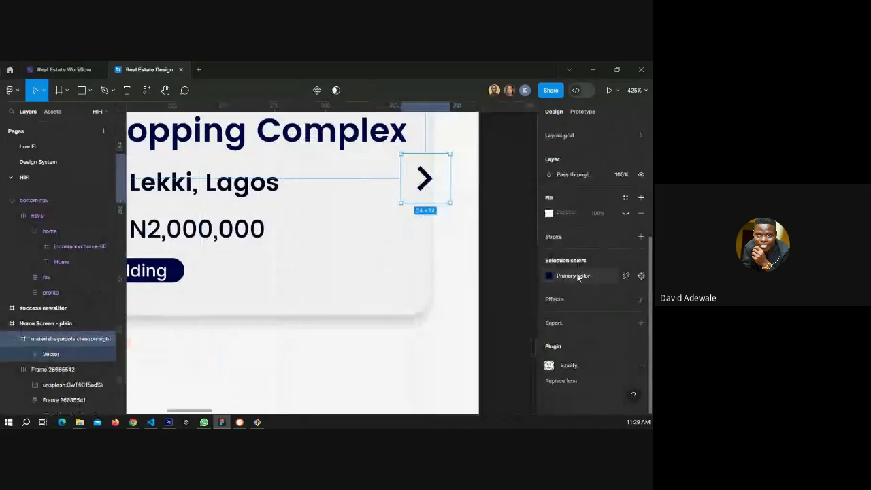
pyautogui.click(577, 277)
pyautogui.click(462, 348)
pyautogui.click(495, 224)
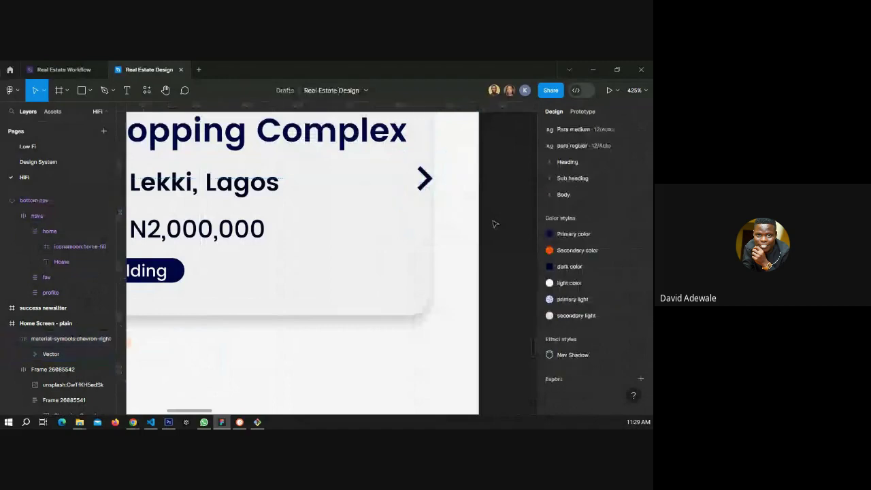
# Align the chevron's vertical centre with the Shopping Complex card.
pyautogui.scroll(3, 391, 179)
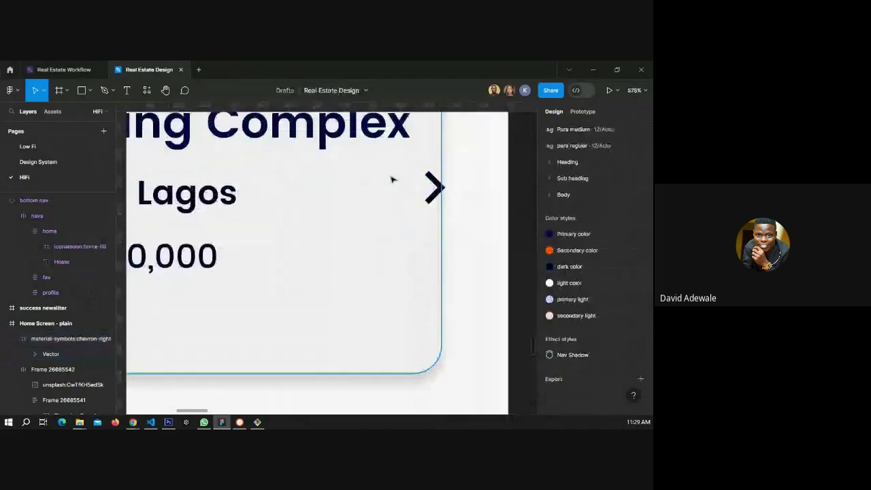
pyautogui.scroll(-5, 391, 179)
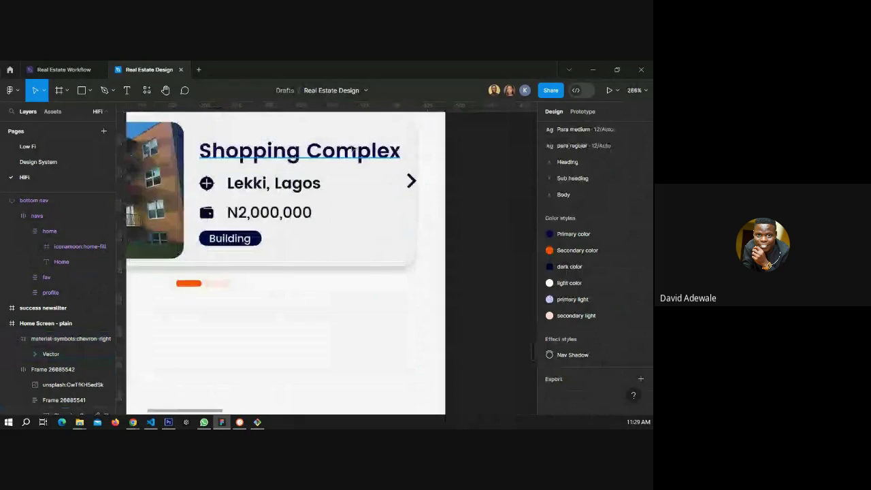
pyautogui.scroll(-1, 352, 149)
pyautogui.click(406, 180)
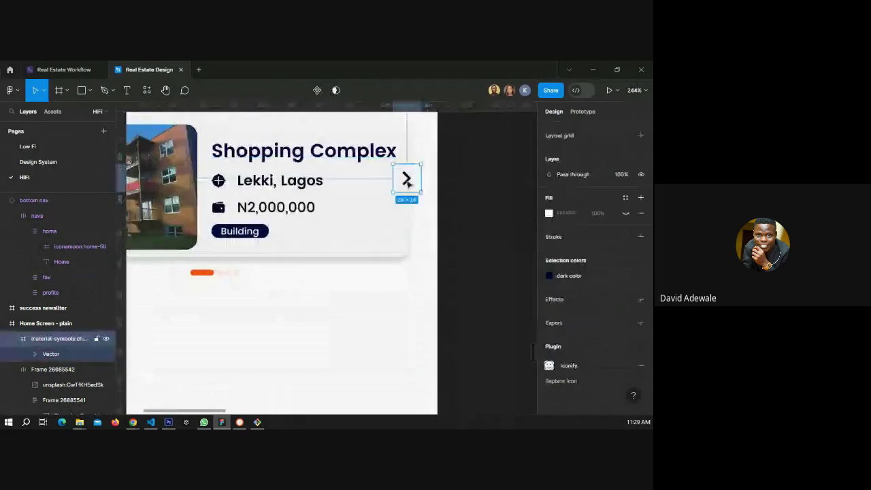
pyautogui.press('Escape')
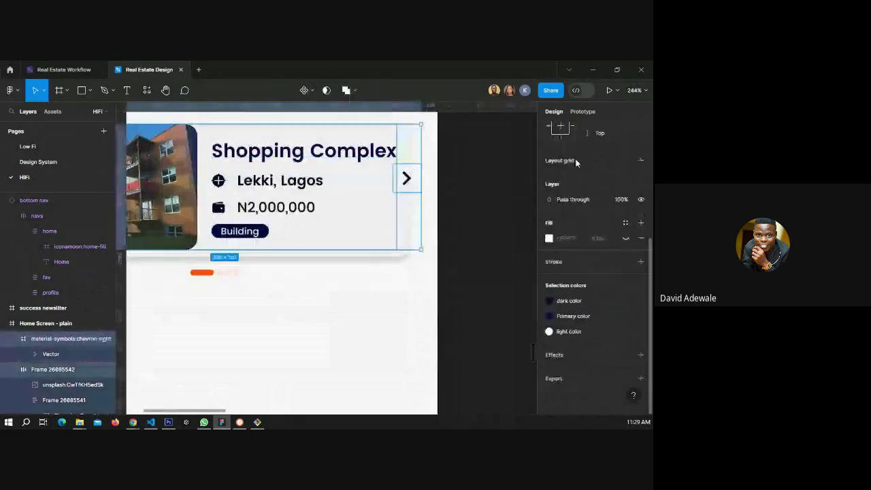
pyautogui.scroll(4, 575, 160)
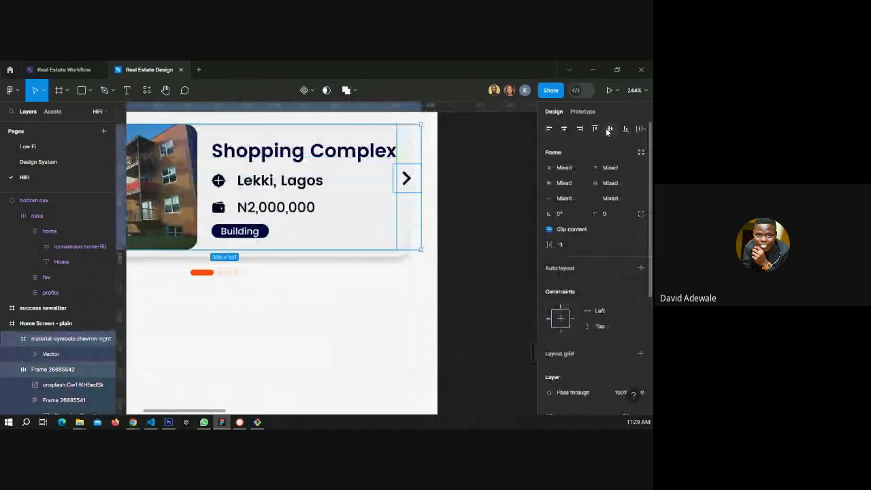
pyautogui.click(608, 130)
pyautogui.click(449, 205)
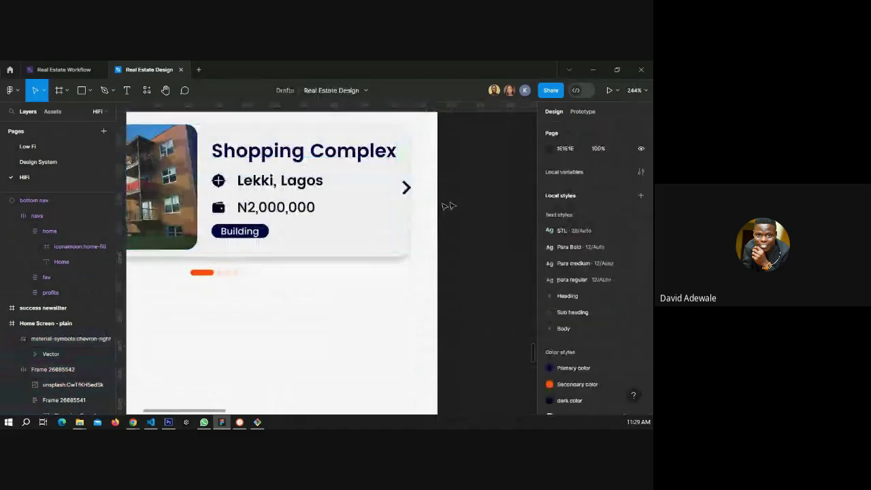
pyautogui.click(406, 192)
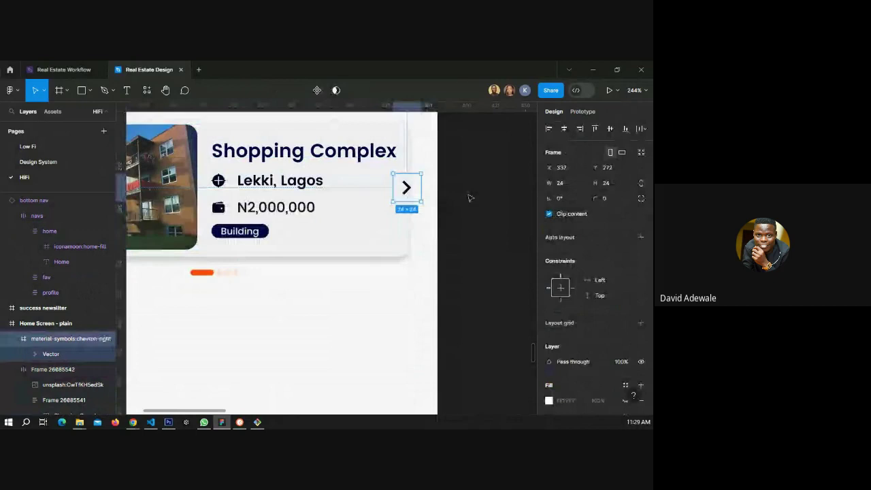
pyautogui.click(468, 198)
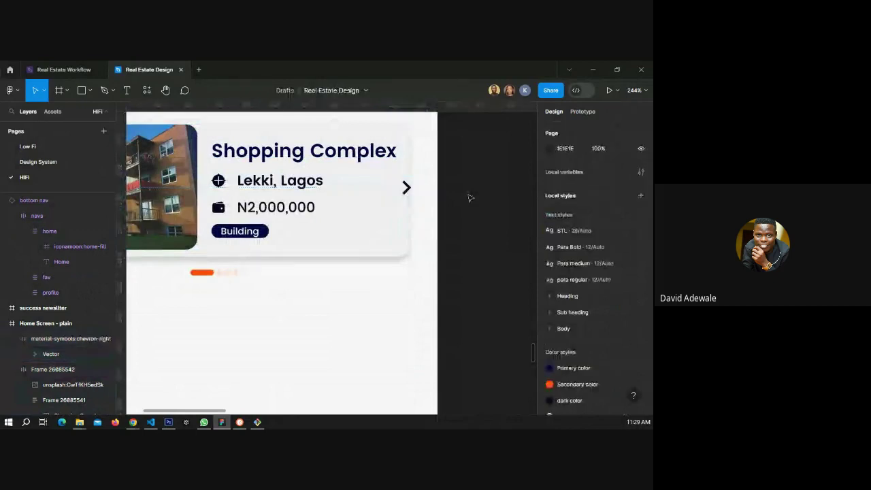
pyautogui.click(400, 194)
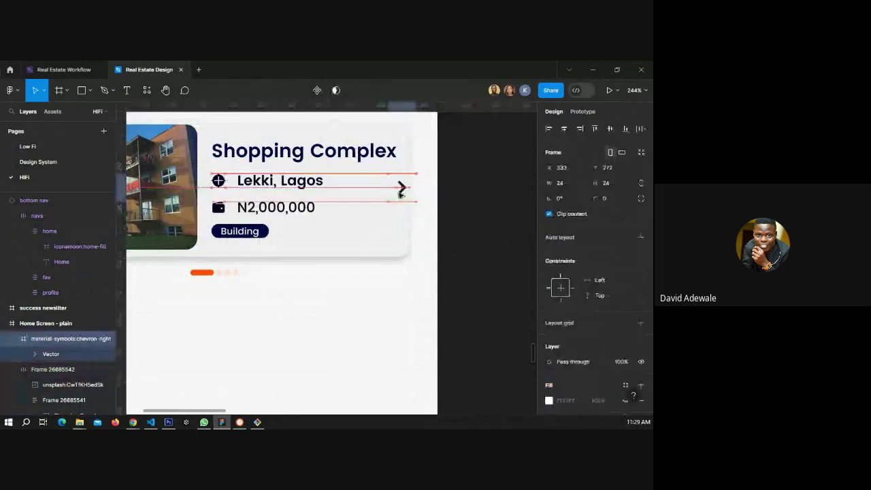
pyautogui.click(460, 198)
pyautogui.scroll(-3, 461, 198)
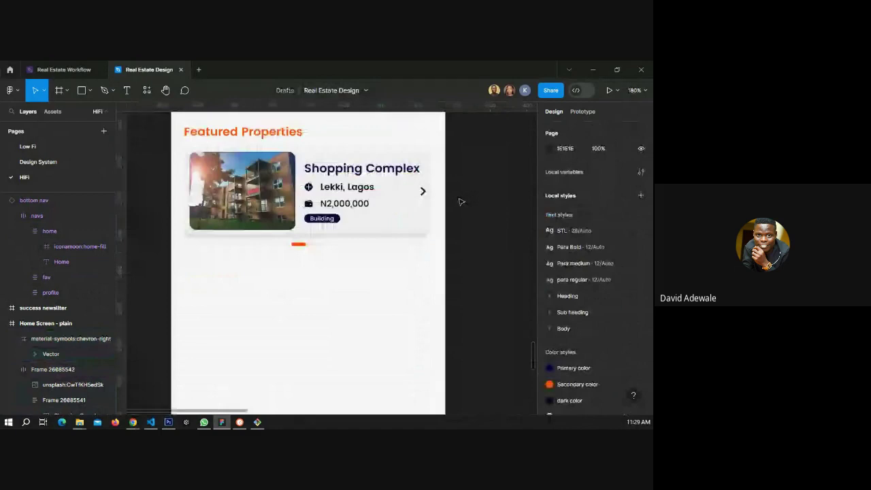
# Lower the chevron icon's layer opacity to 50%.
pyautogui.click(422, 191)
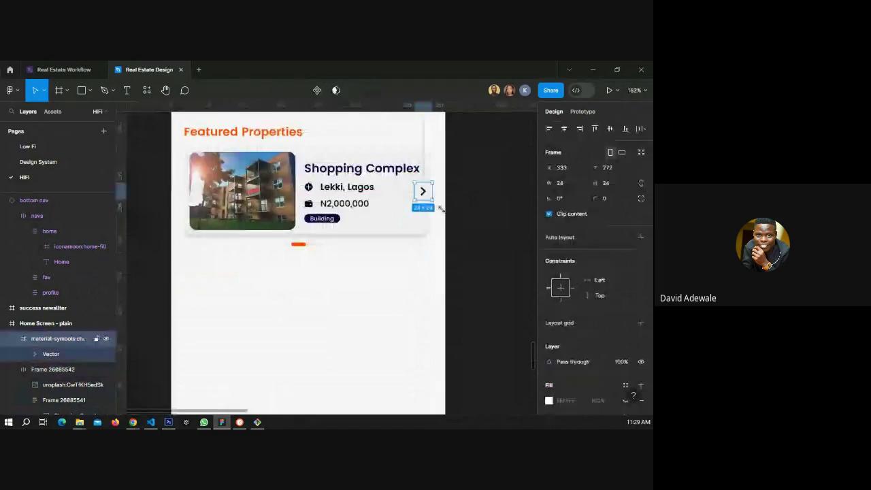
pyautogui.scroll(-3, 617, 300)
pyautogui.click(620, 266)
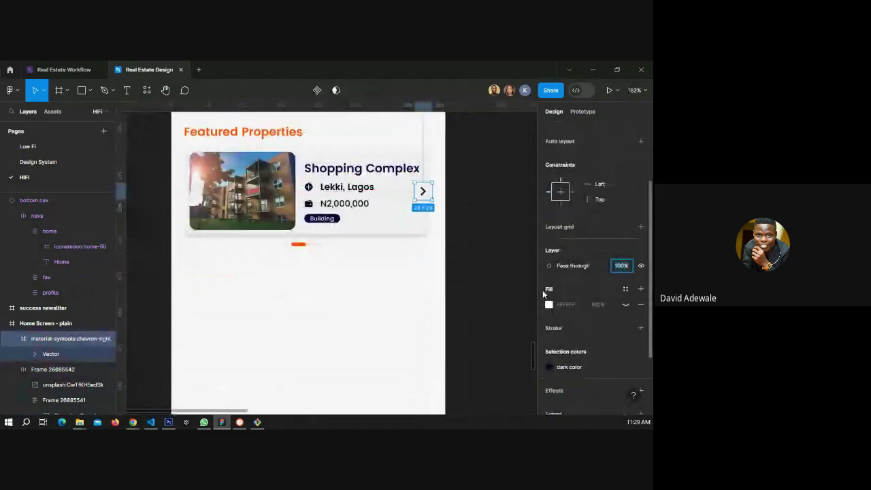
pyautogui.write('50')
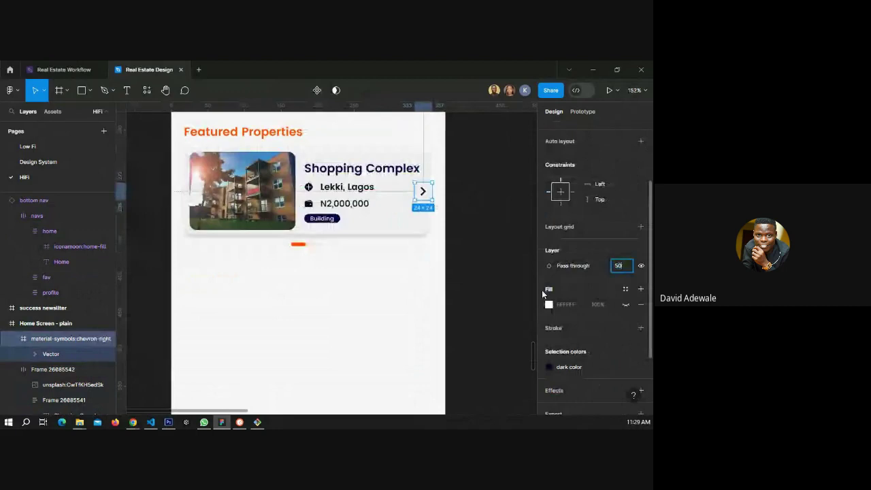
pyautogui.press('Return')
pyautogui.click(477, 206)
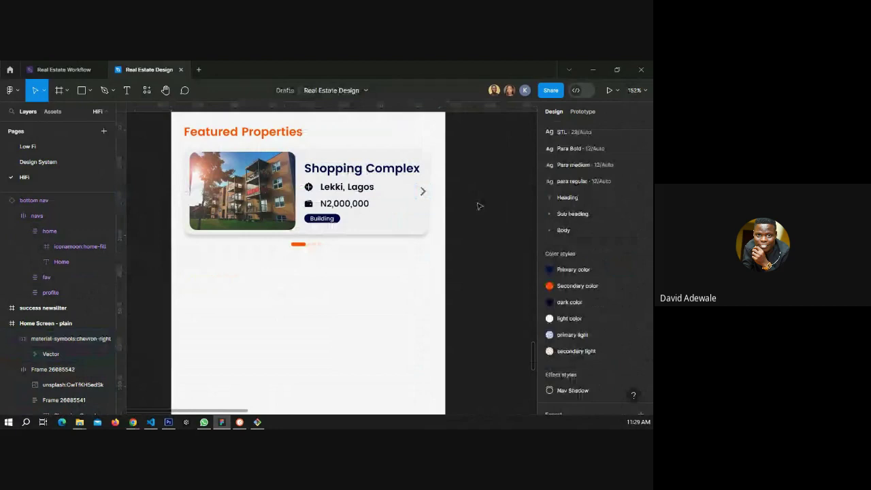
pyautogui.scroll(-3, 477, 206)
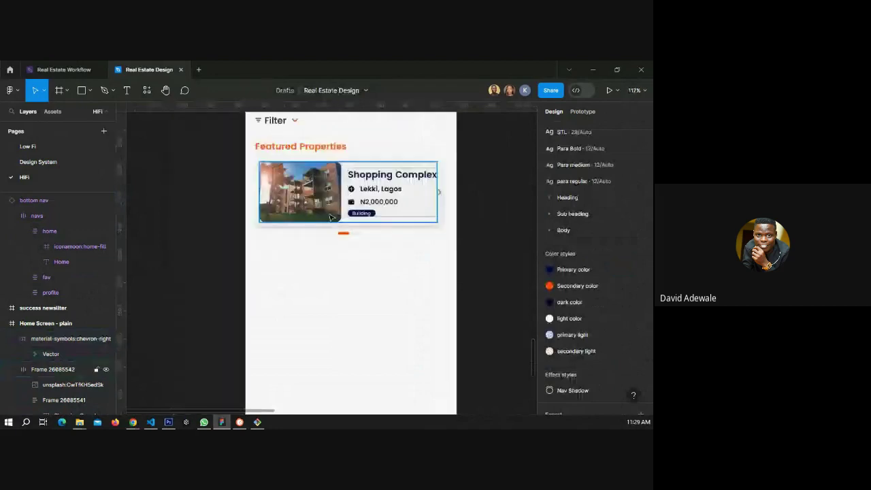
pyautogui.scroll(-1, 182, 224)
pyautogui.scroll(-1, 163, 227)
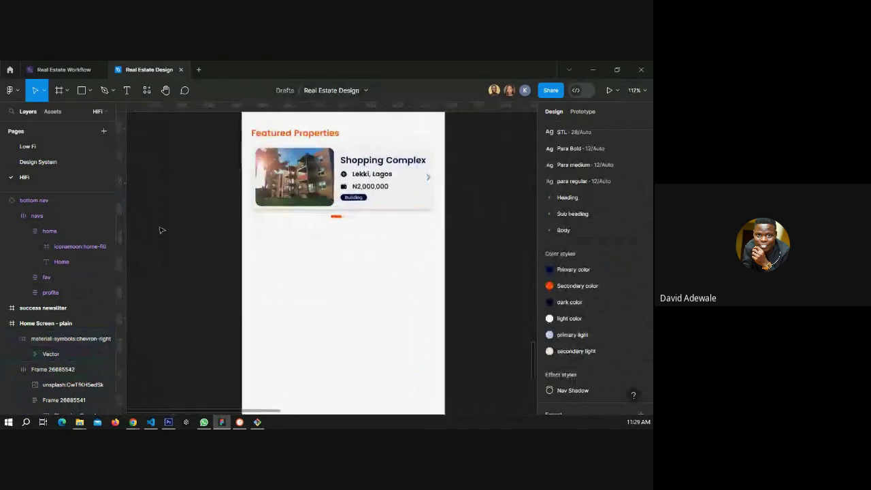
pyautogui.scroll(-2, 161, 230)
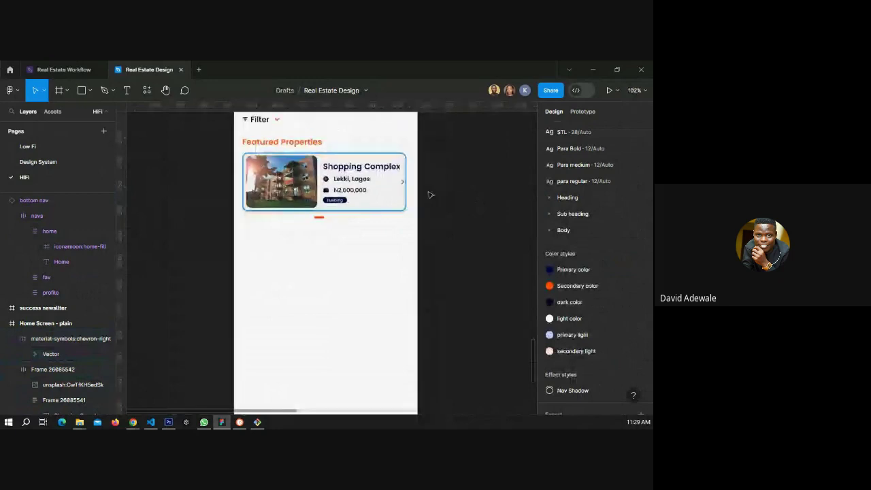
pyautogui.scroll(-3, 164, 223)
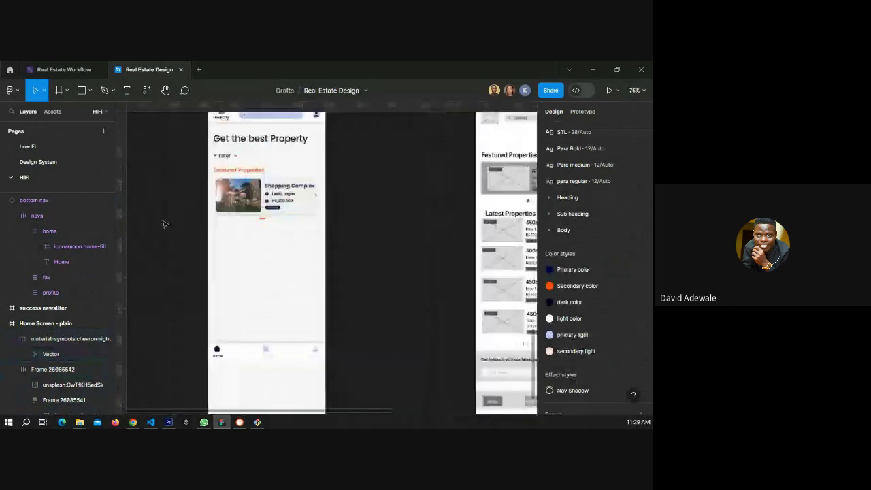
pyautogui.scroll(-2, 164, 224)
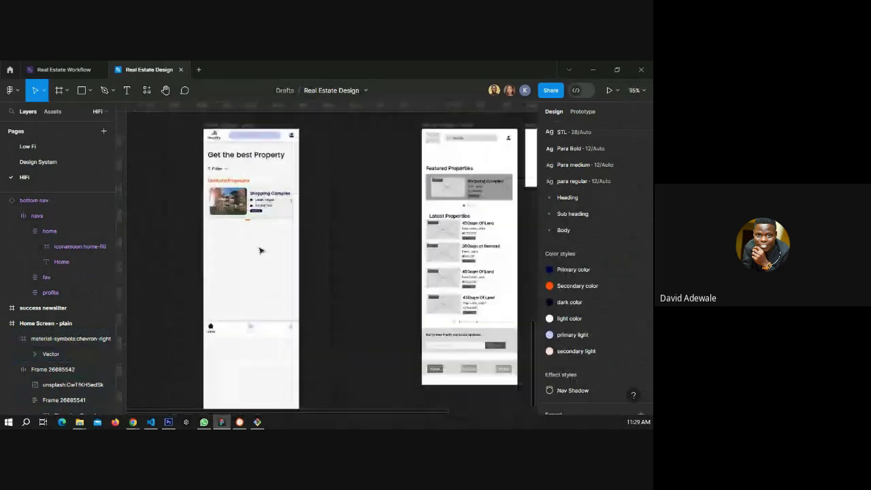
pyautogui.scroll(3, 366, 207)
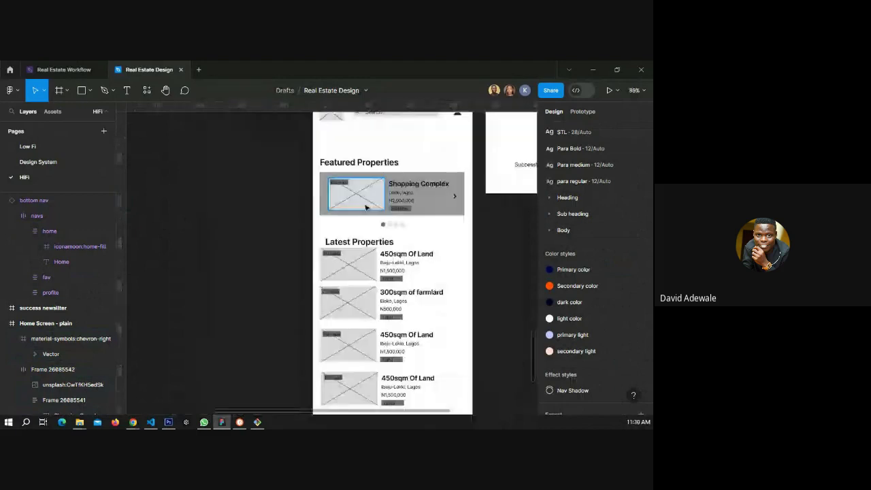
pyautogui.scroll(-4, 476, 231)
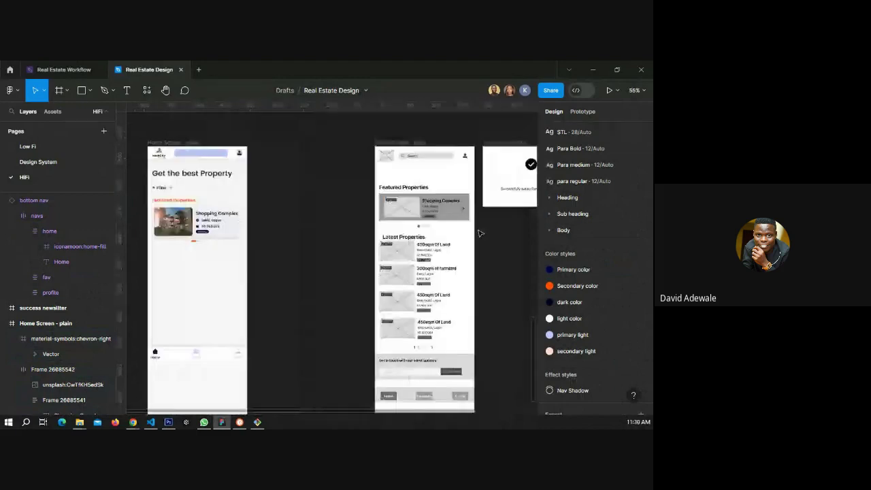
pyautogui.scroll(2, 215, 182)
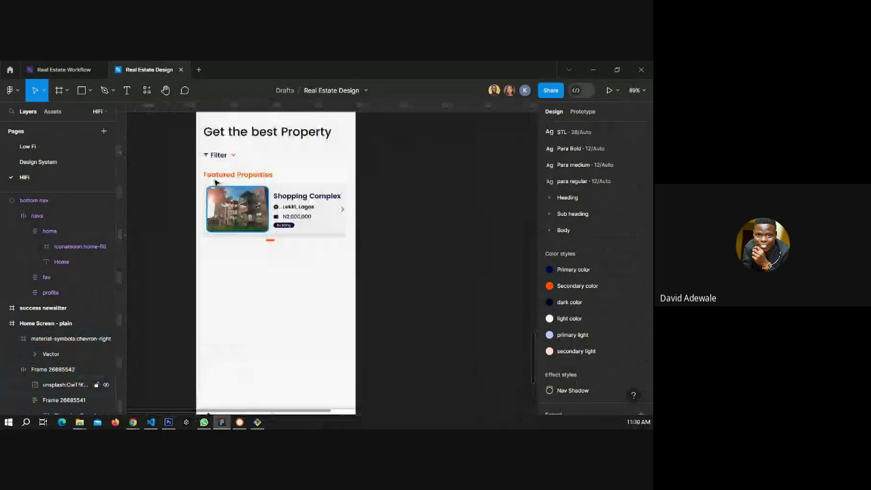
pyautogui.click(238, 176)
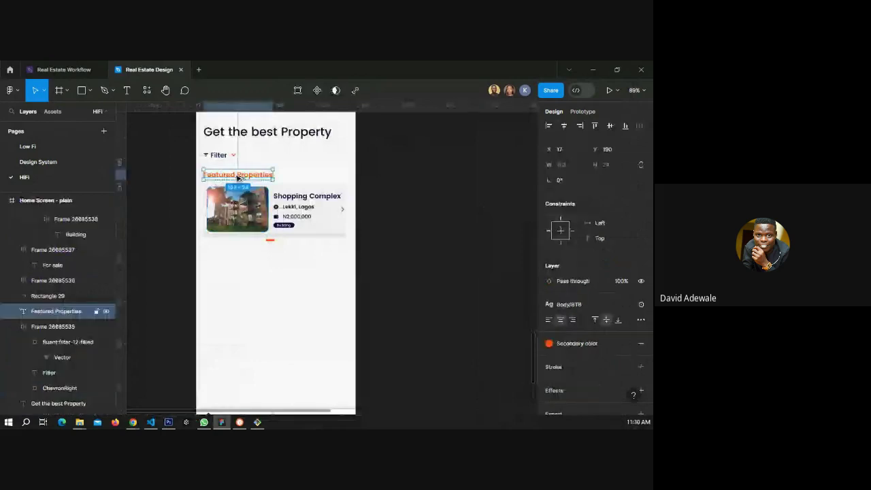
# Duplicate the Featured Properties heading below the card and retype it as Latest Properties.
pyautogui.moveTo(238, 178); pyautogui.dragTo(230, 261)
pyautogui.scroll(3, 247, 223)
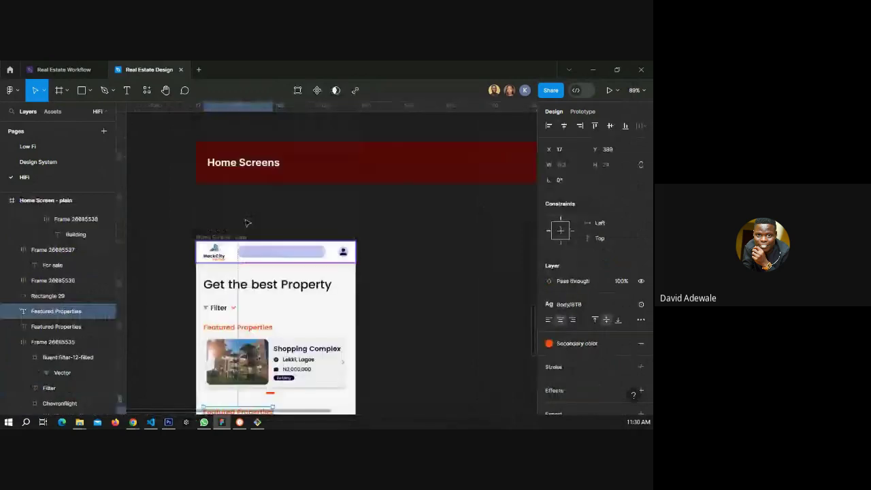
pyautogui.scroll(-3, 247, 223)
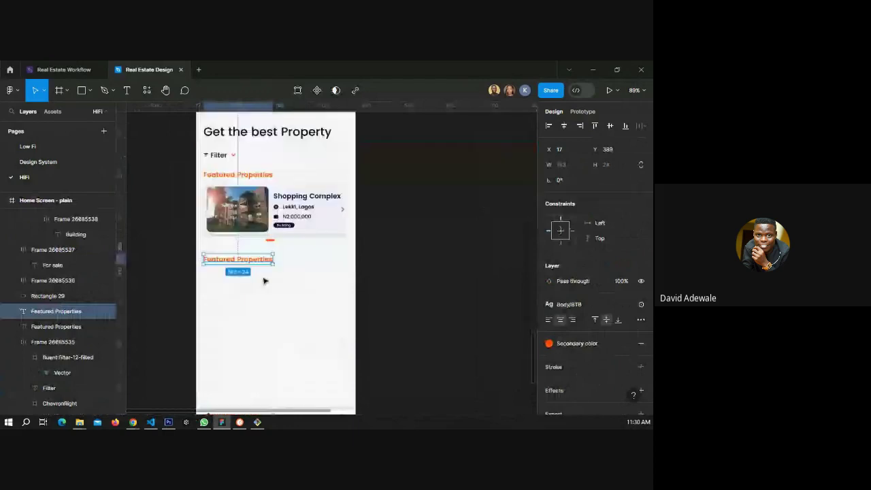
pyautogui.doubleClick(234, 259)
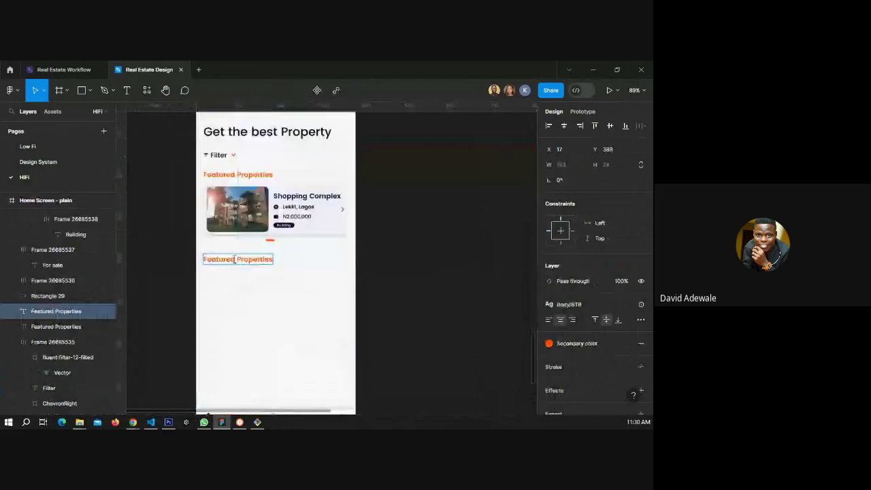
pyautogui.moveTo(234, 259); pyautogui.dragTo(202, 263)
pyautogui.write('La')
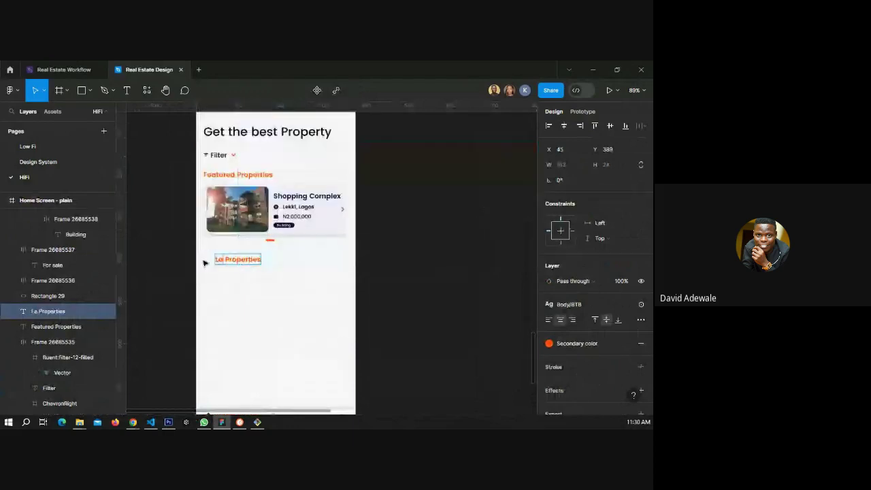
pyautogui.write('test')
pyautogui.press('Escape')
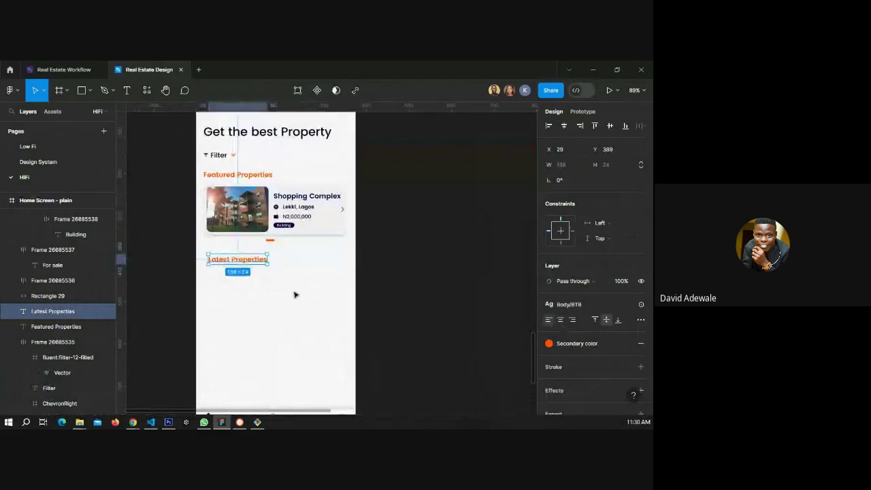
# Apply the dark color style to the Latest Properties heading.
pyautogui.keyDown('shift'); pyautogui.click(230, 175); pyautogui.keyUp('shift')
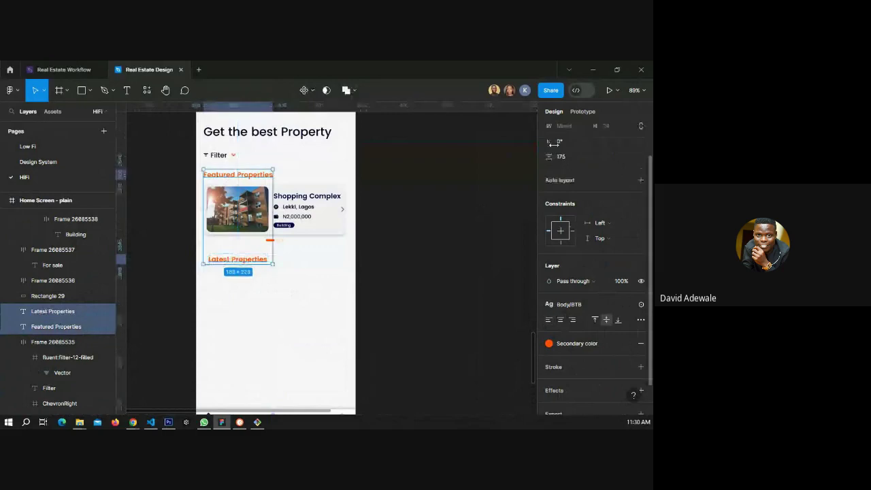
pyautogui.click(430, 274)
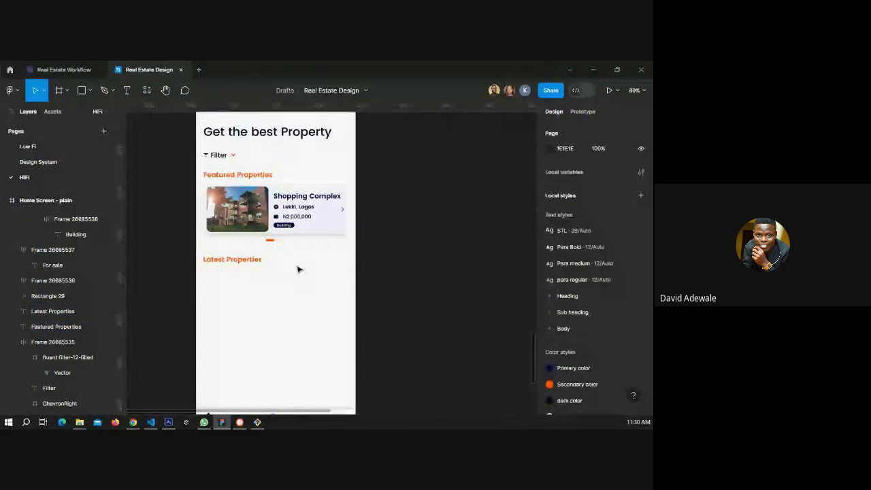
pyautogui.click(228, 264)
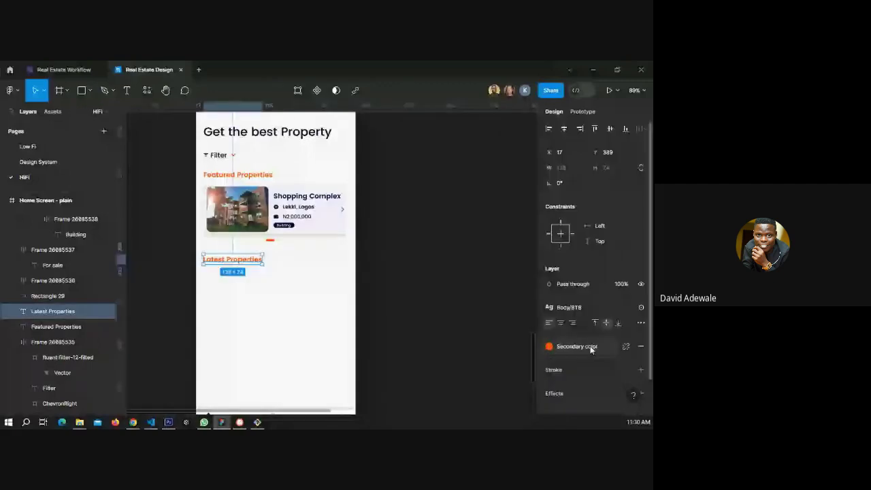
pyautogui.click(589, 346)
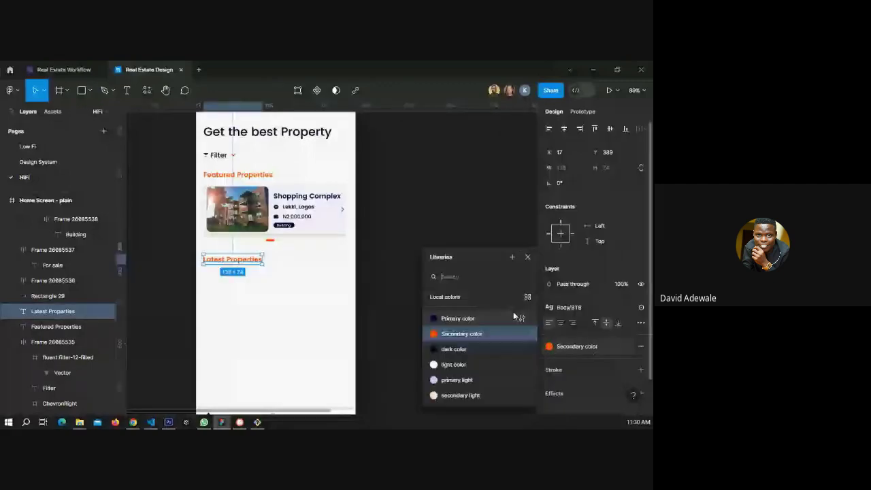
pyautogui.click(452, 349)
pyautogui.click(444, 336)
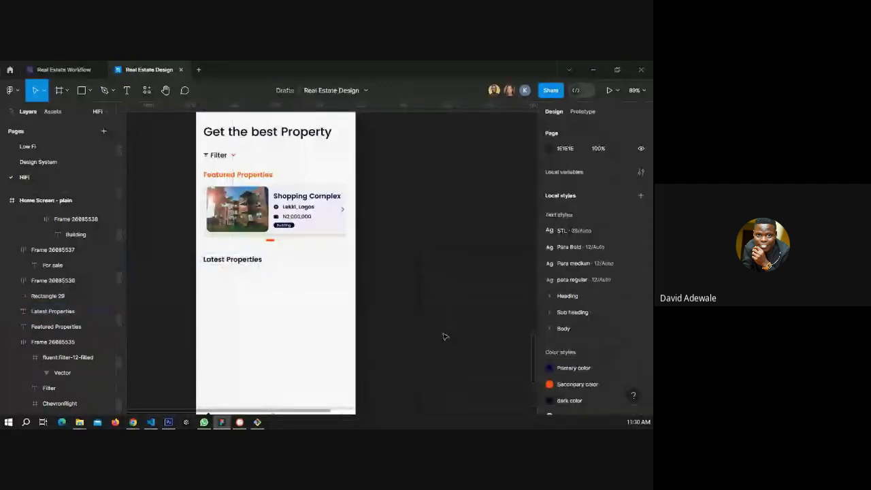
# Duplicate the featured Shopping Complex card below the Latest Properties heading.
pyautogui.scroll(-2, 215, 263)
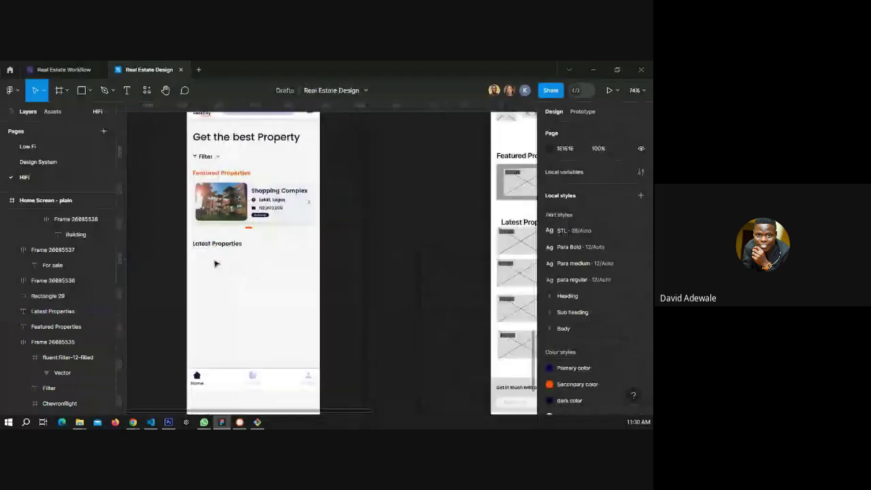
pyautogui.scroll(-2, 214, 263)
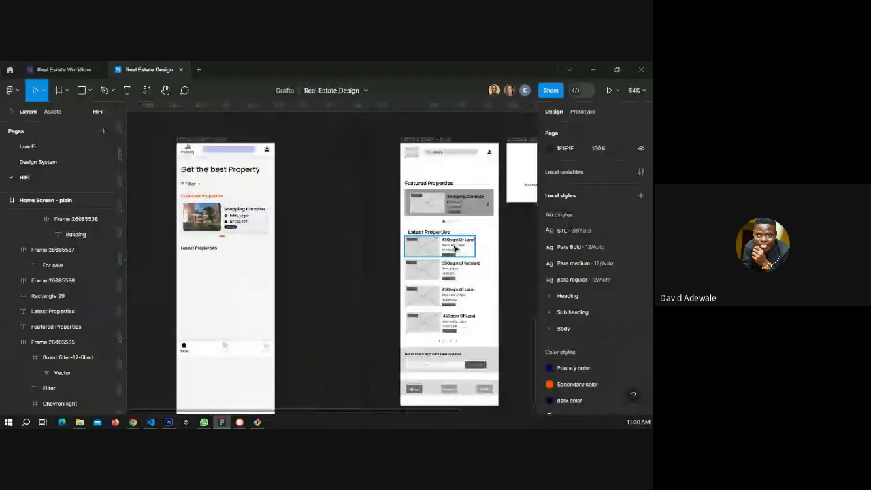
pyautogui.scroll(4, 466, 257)
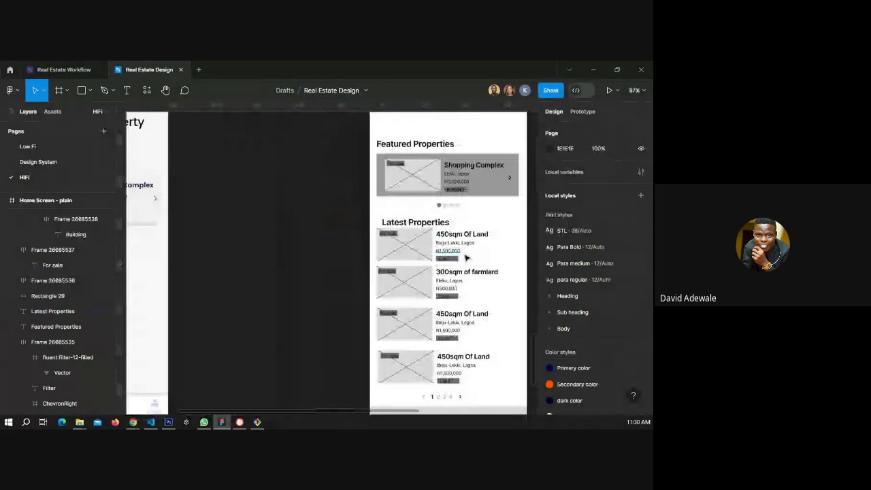
pyautogui.scroll(-3, 467, 258)
pyautogui.click(243, 226)
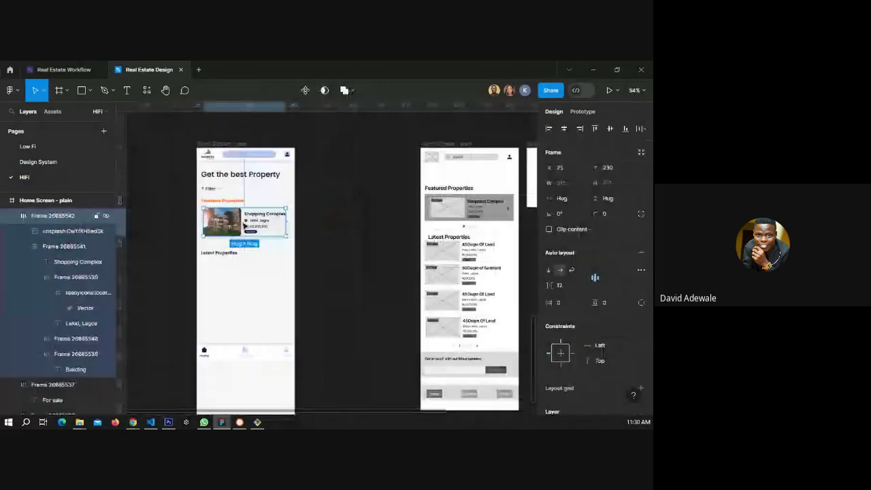
pyautogui.moveTo(243, 226); pyautogui.dragTo(227, 273)
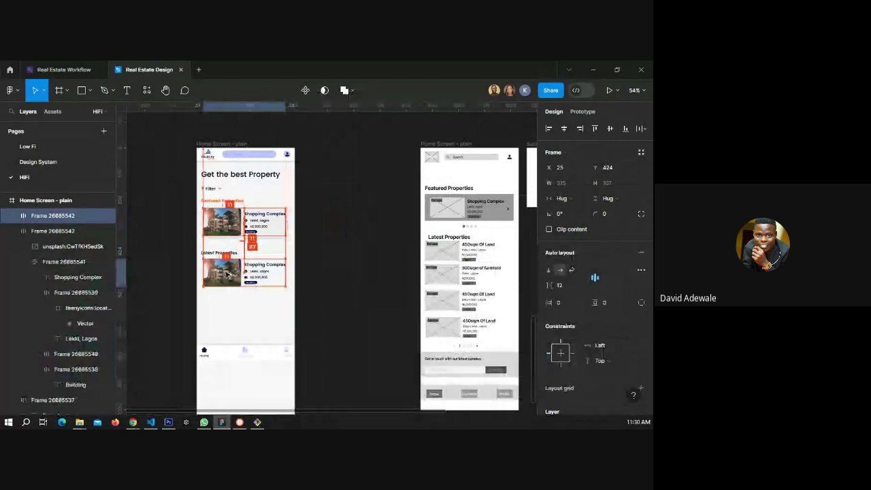
pyautogui.hotkey('shift', '2')
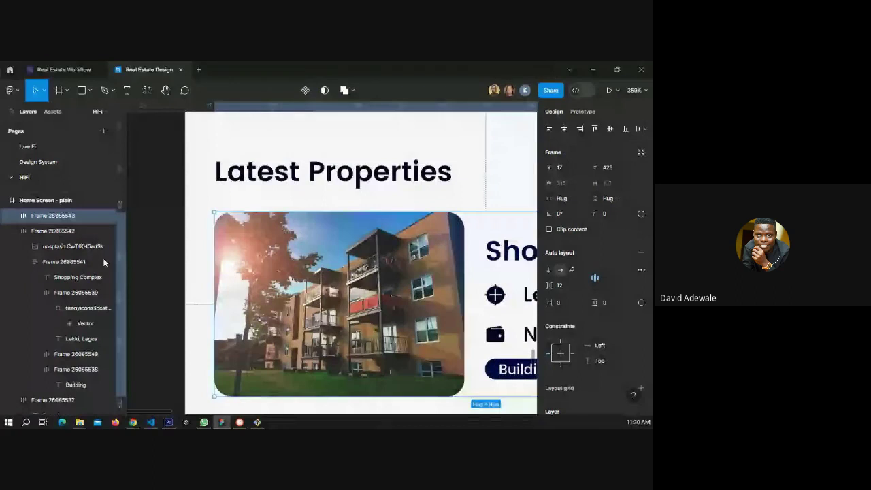
pyautogui.scroll(-5, 145, 248)
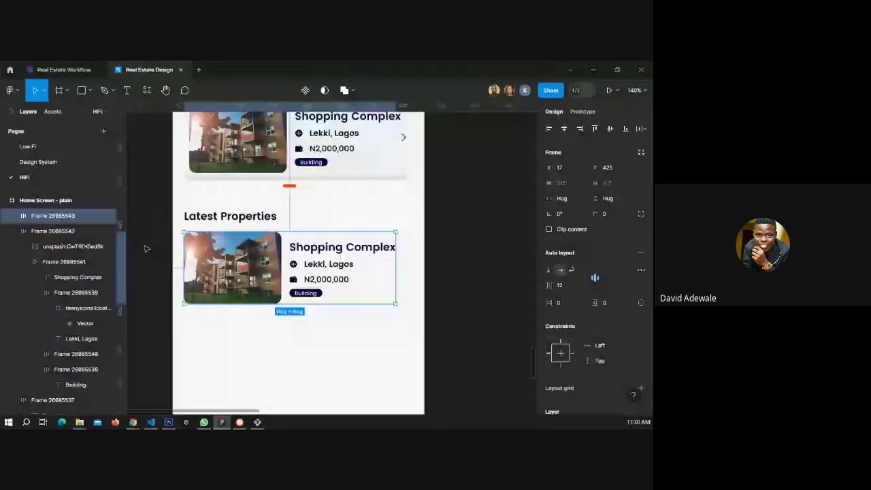
pyautogui.click(464, 259)
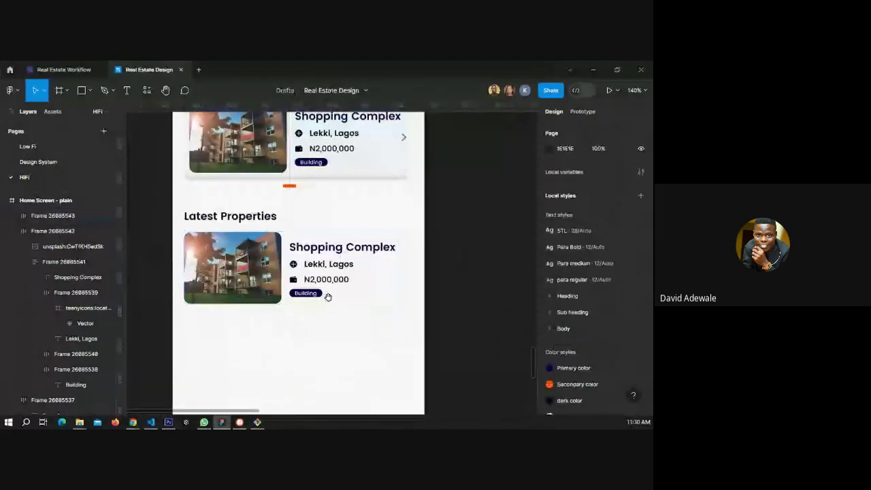
# Retype the copied card's Building tag as 'Land'.
pyautogui.scroll(-1, 327, 297)
pyautogui.hscroll(1, 292, 272)
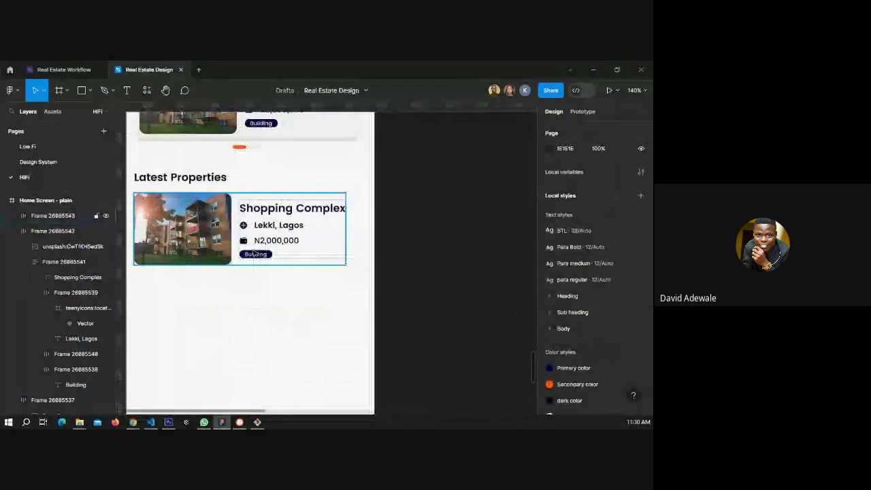
pyautogui.scroll(-5, 255, 253)
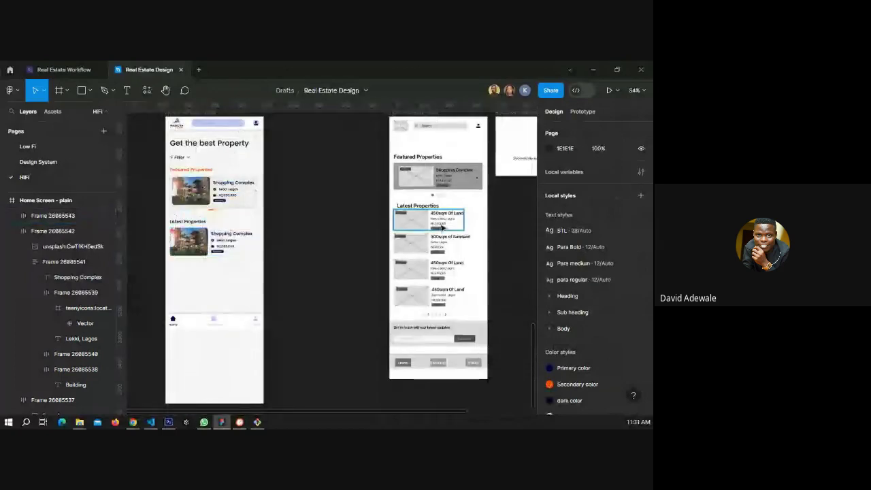
pyautogui.scroll(4, 439, 225)
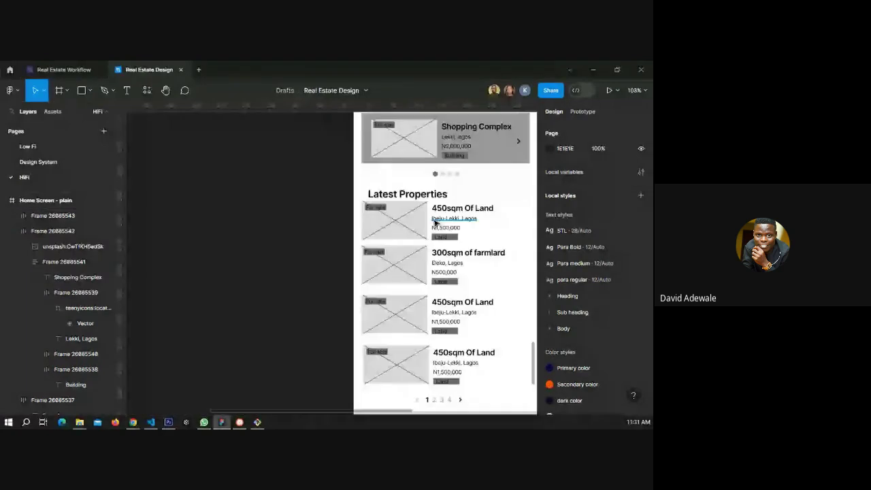
pyautogui.scroll(-4, 368, 274)
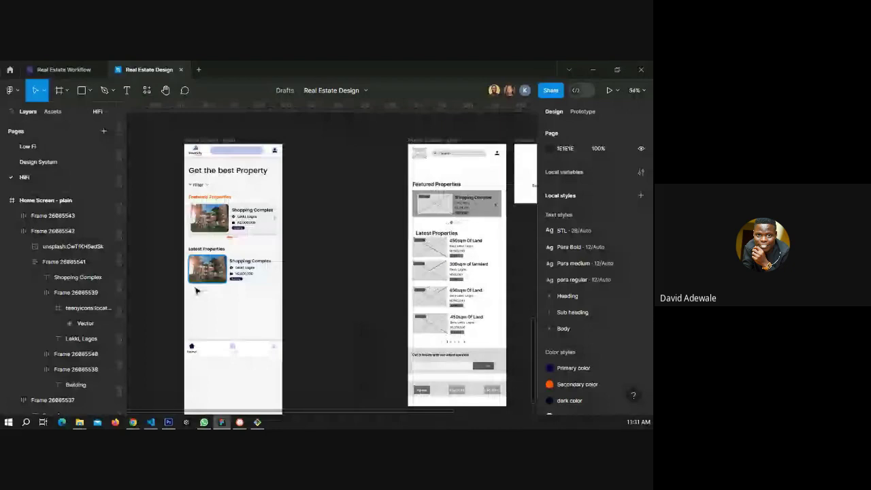
pyautogui.scroll(5, 211, 284)
pyautogui.keyDown('ctrl'); pyautogui.click(283, 266); pyautogui.keyUp('ctrl')
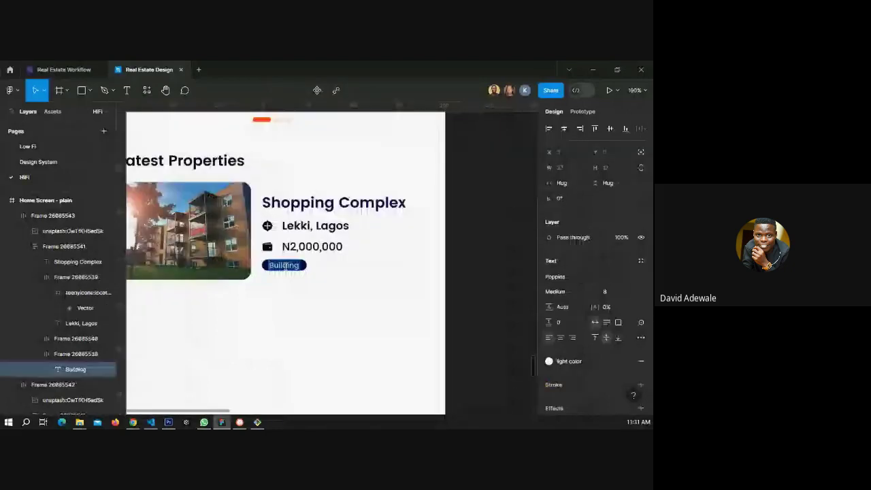
pyautogui.write('land')
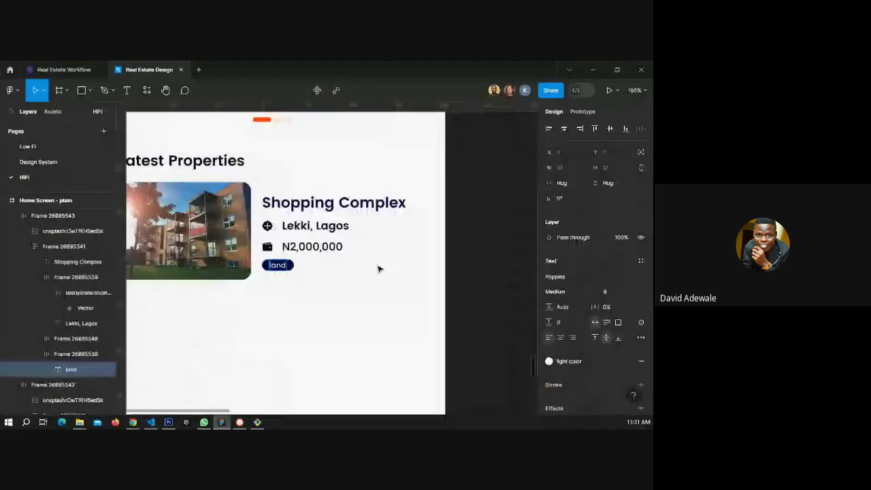
pyautogui.press('Home')
pyautogui.press('Delete')
pyautogui.write('L')
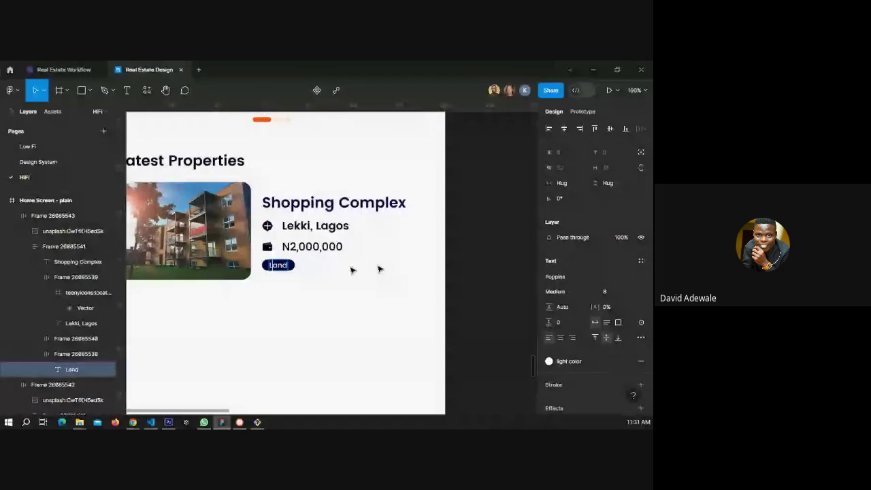
pyautogui.press('Escape')
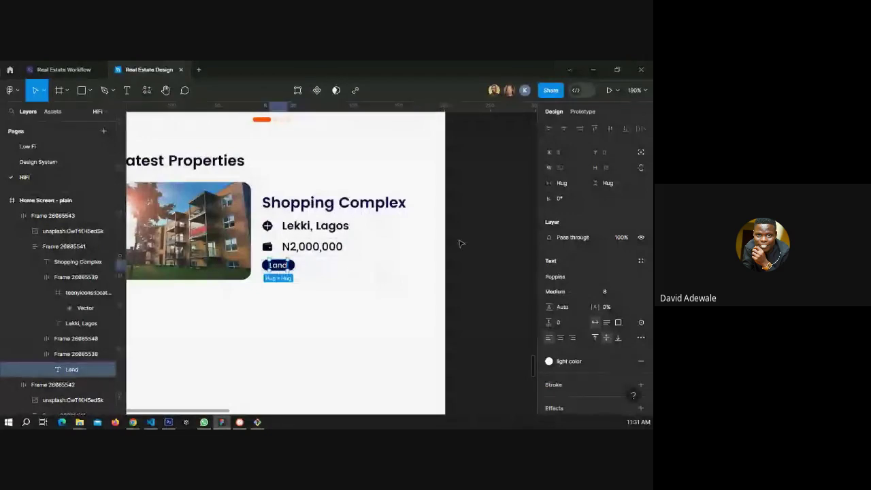
# Run the Unsplash plugin and search it for 'land'.
pyautogui.click(146, 89)
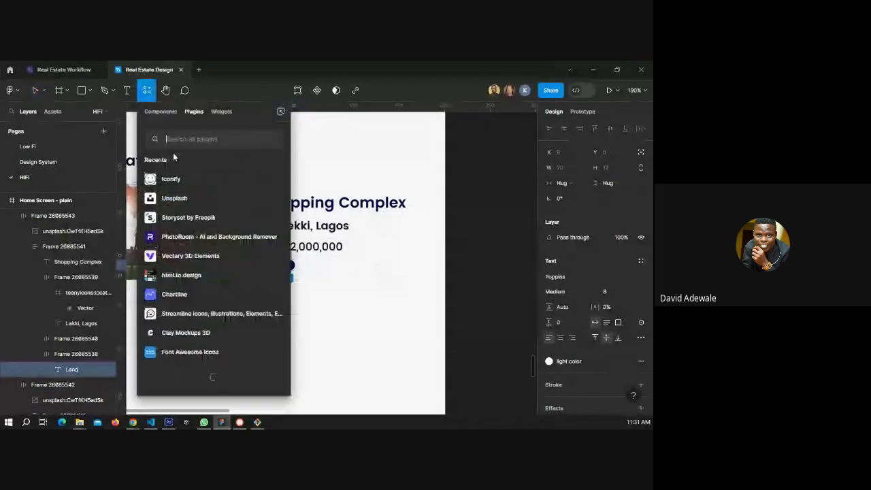
pyautogui.press('Escape')
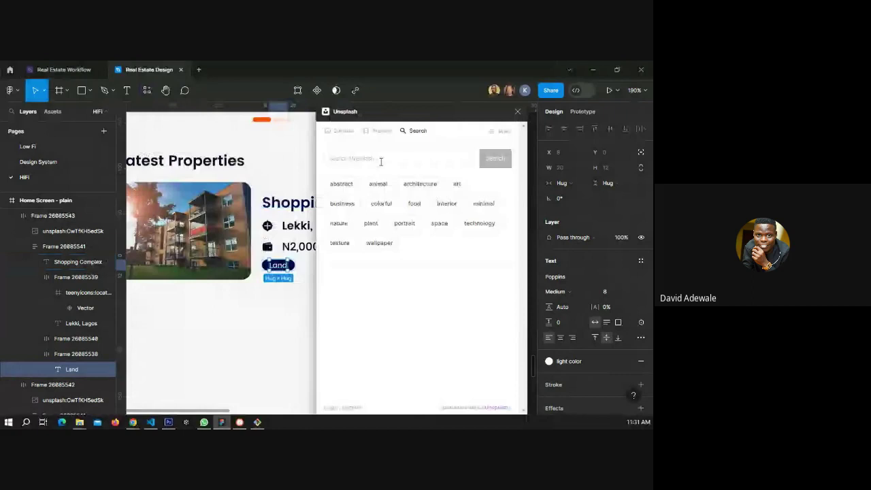
pyautogui.click(383, 161)
pyautogui.write('land')
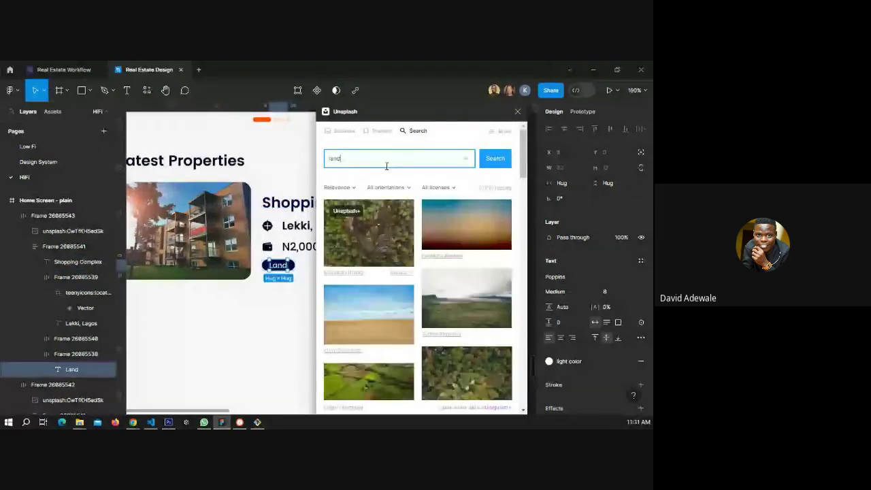
# Browse the Unsplash 'land' results for a suitable field photo.
pyautogui.scroll(-2, 463, 276)
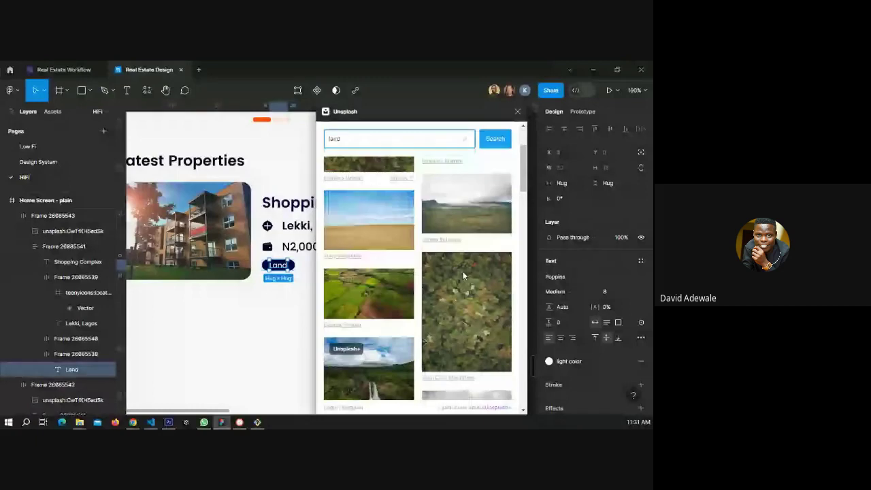
pyautogui.scroll(-3, 462, 275)
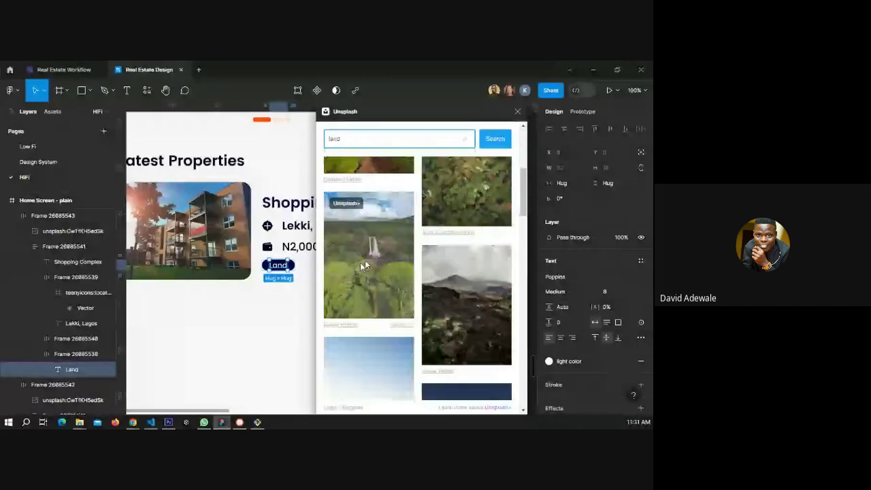
pyautogui.scroll(-2, 421, 281)
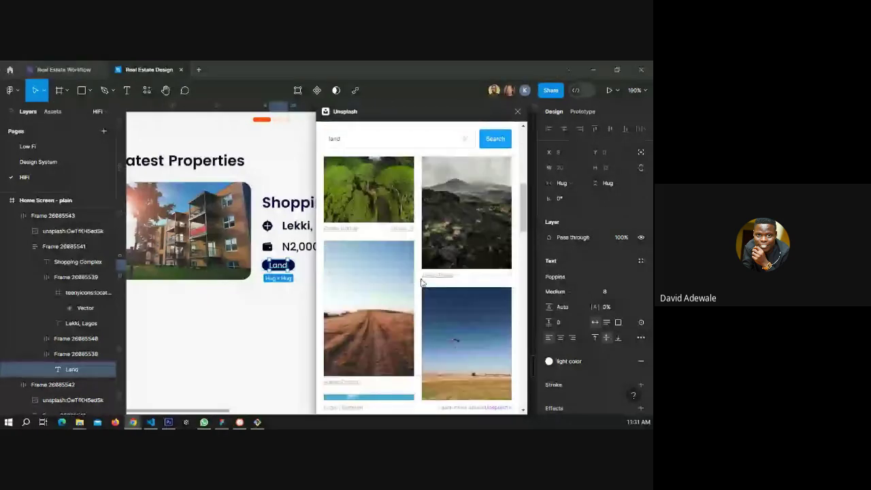
pyautogui.scroll(2, 379, 230)
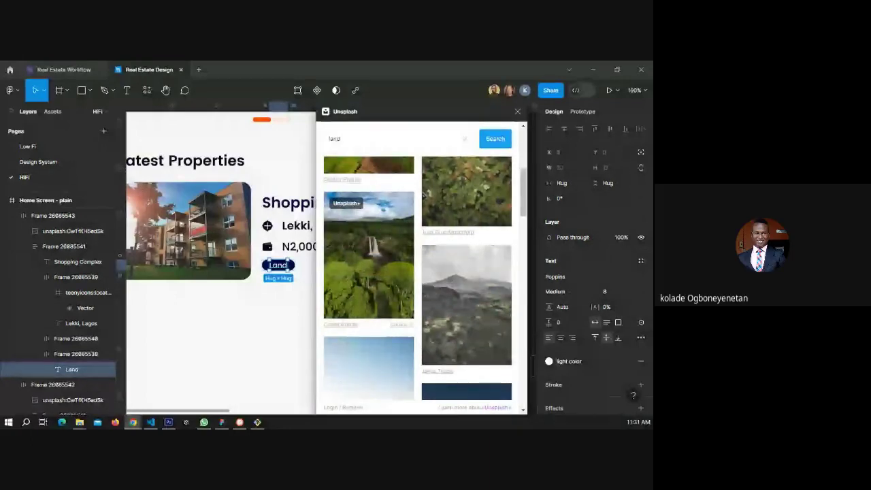
pyautogui.scroll(-2, 459, 322)
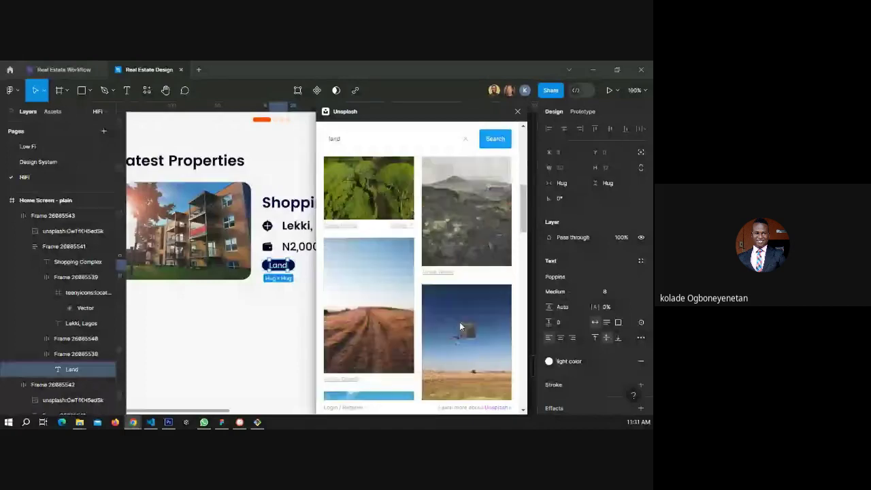
pyautogui.scroll(-3, 459, 321)
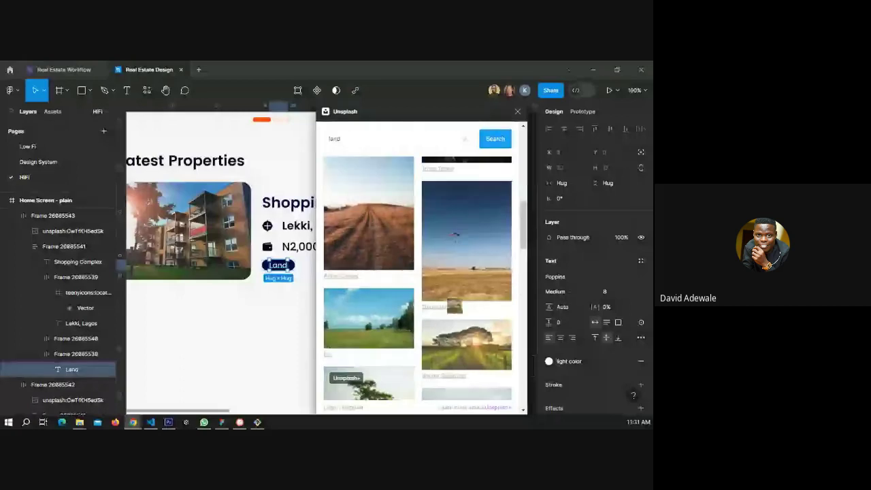
pyautogui.scroll(5, 447, 302)
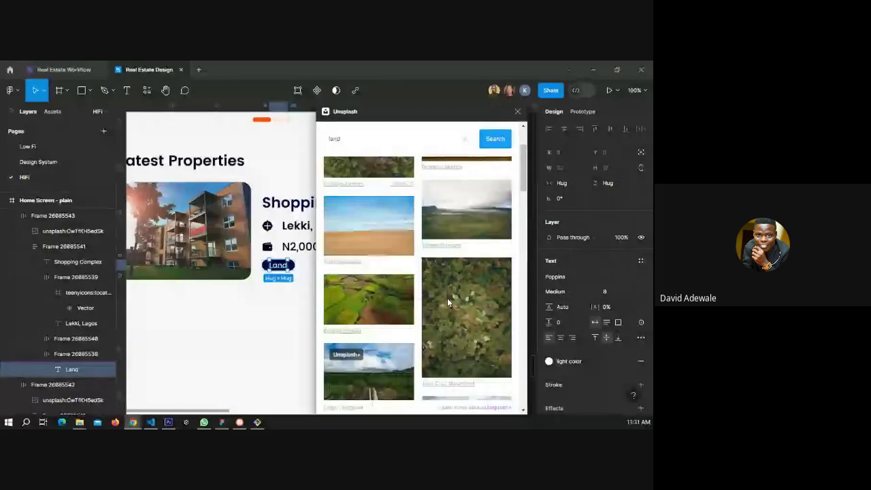
pyautogui.scroll(3, 461, 230)
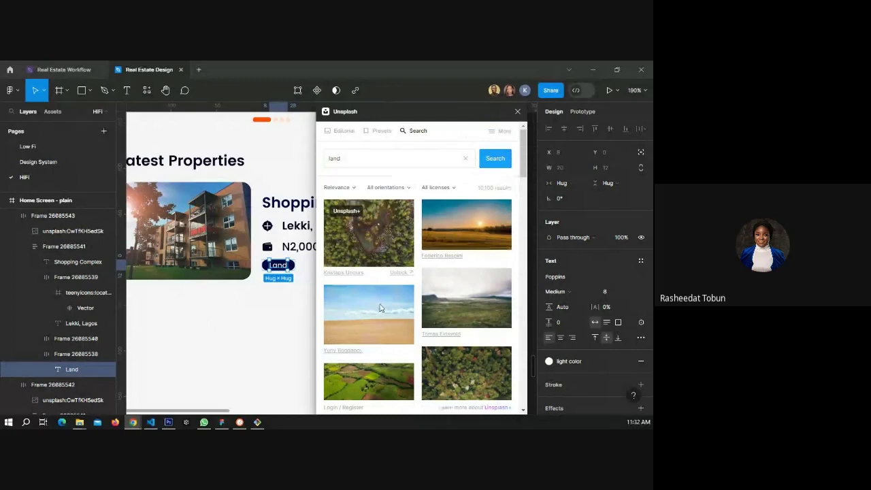
pyautogui.scroll(-1, 379, 308)
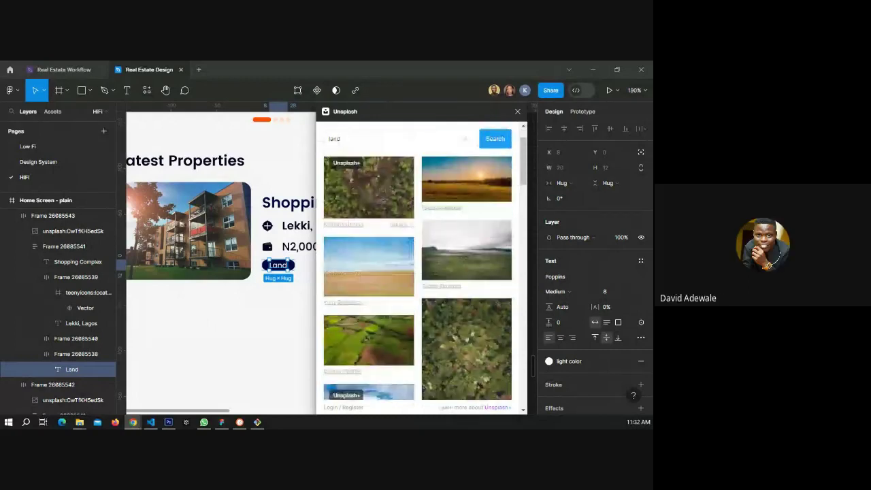
pyautogui.scroll(-2, 374, 306)
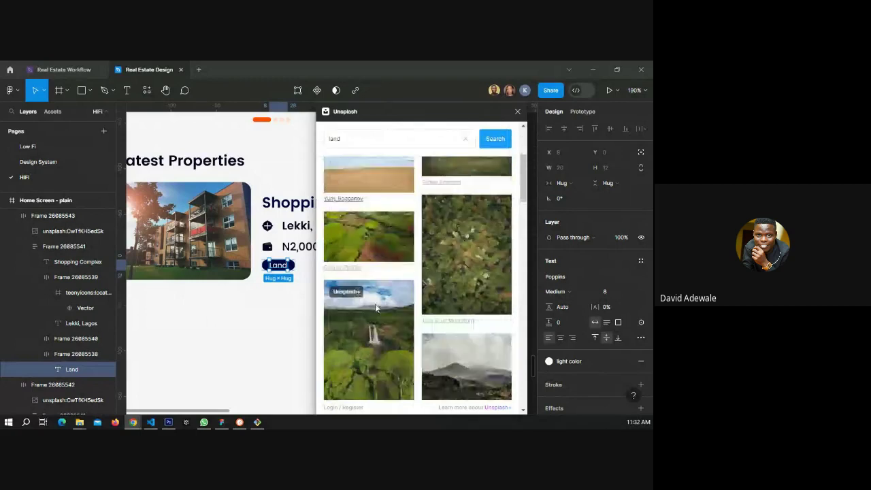
pyautogui.scroll(-4, 375, 303)
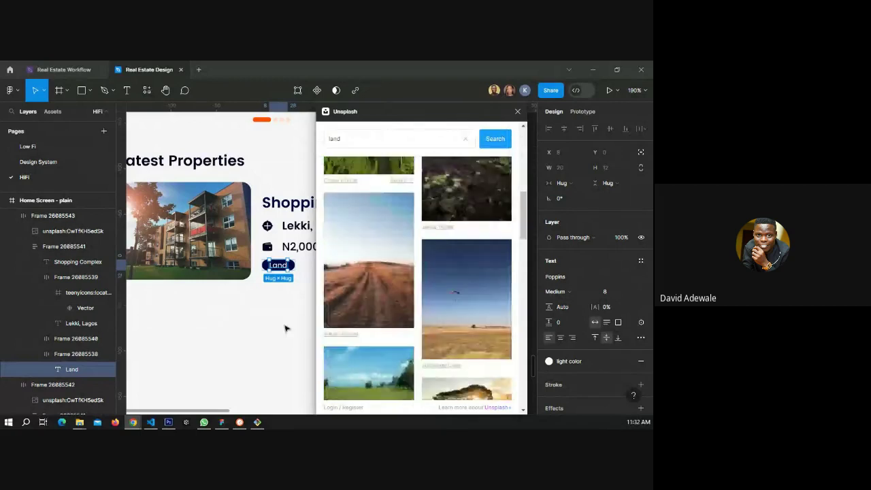
pyautogui.scroll(-1, 276, 330)
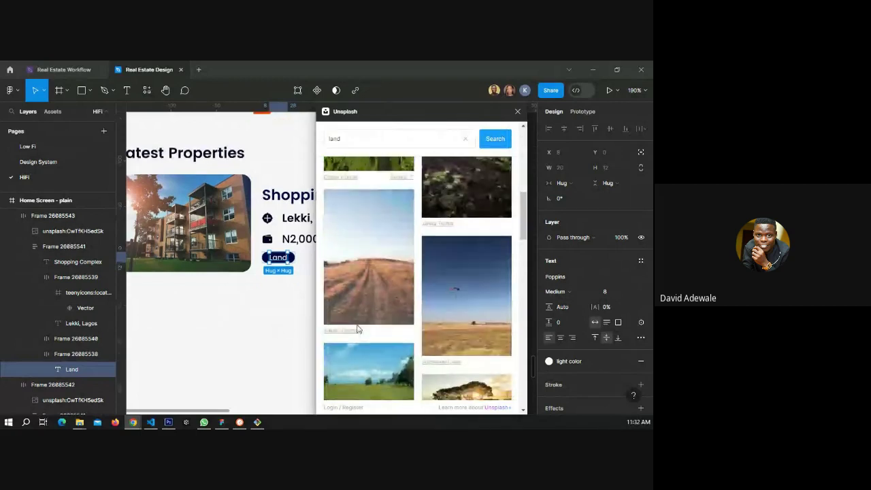
pyautogui.scroll(-1, 361, 333)
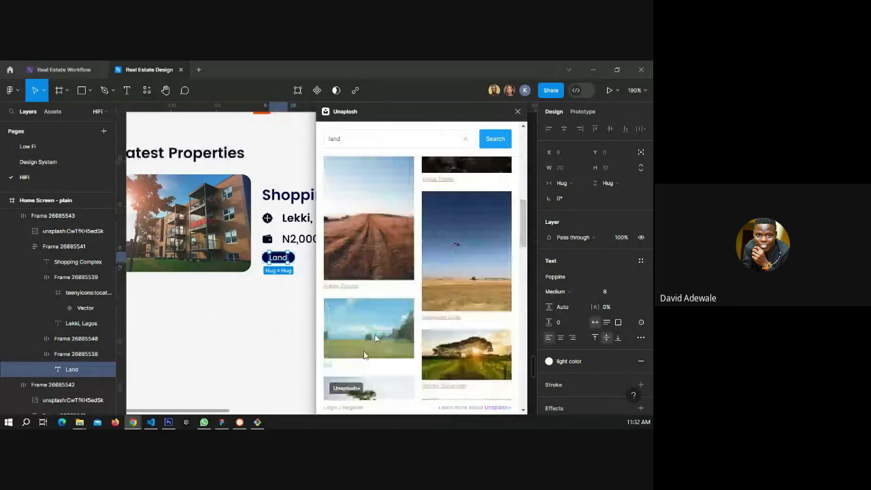
# Place the green field photo from Unsplash onto the canvas and close the plugin.
pyautogui.moveTo(363, 355); pyautogui.dragTo(313, 302)
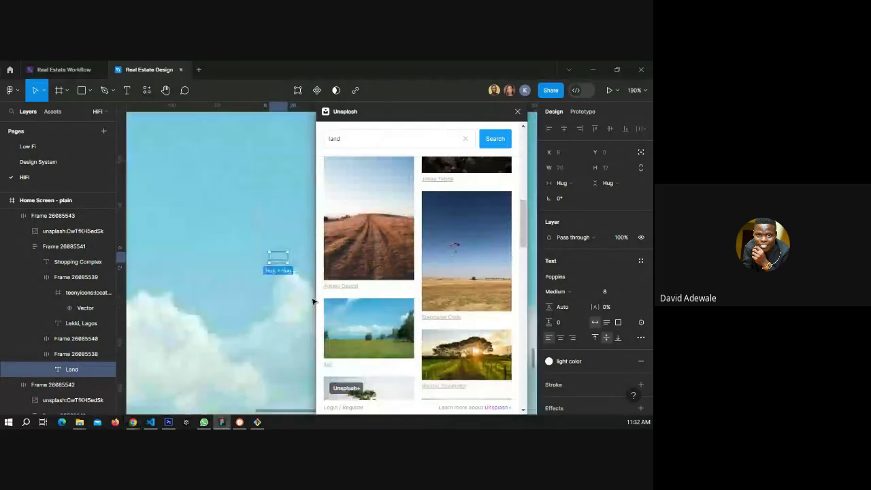
pyautogui.click(517, 112)
pyautogui.scroll(-5, 398, 236)
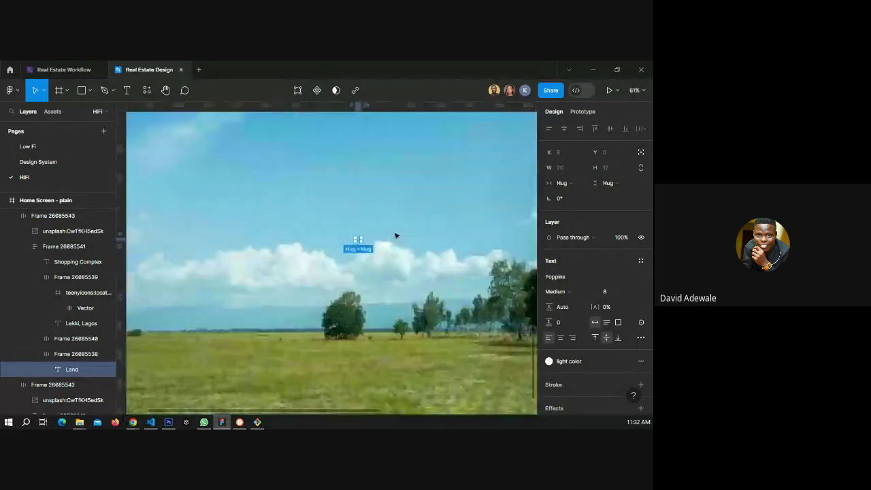
pyautogui.scroll(-5, 340, 226)
pyautogui.click(289, 218)
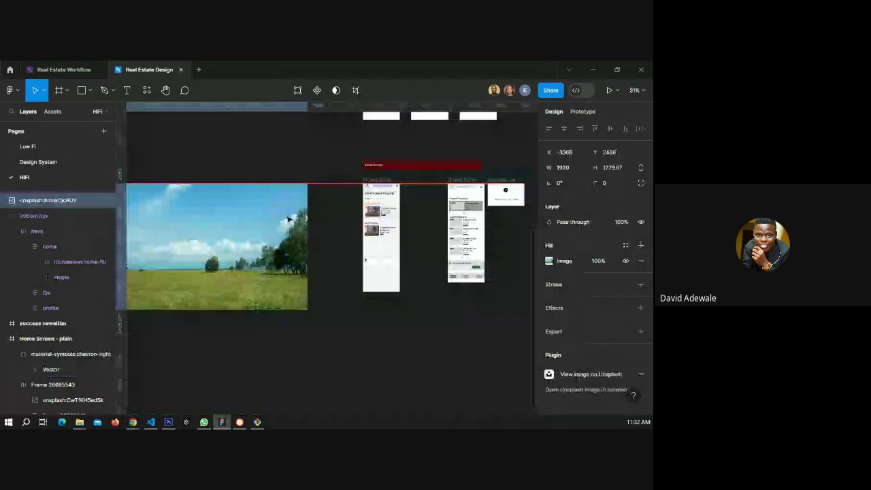
pyautogui.scroll(5, 292, 219)
# Resize the field photo to a height of 107 to match the 145 × 107 card image.
pyautogui.doubleClick(421, 211)
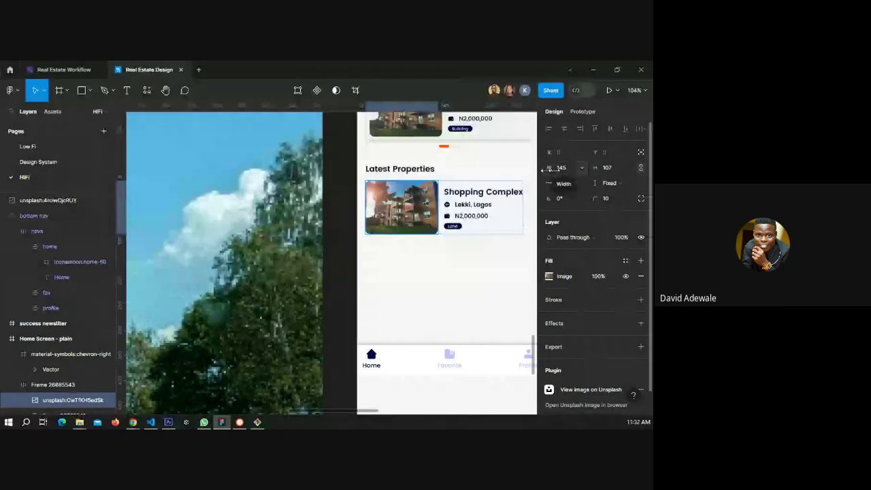
pyautogui.click(226, 237)
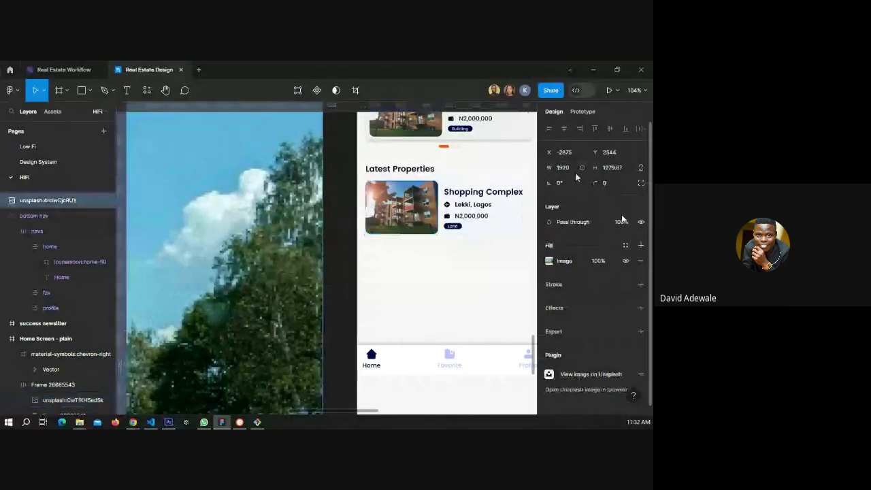
pyautogui.click(563, 168)
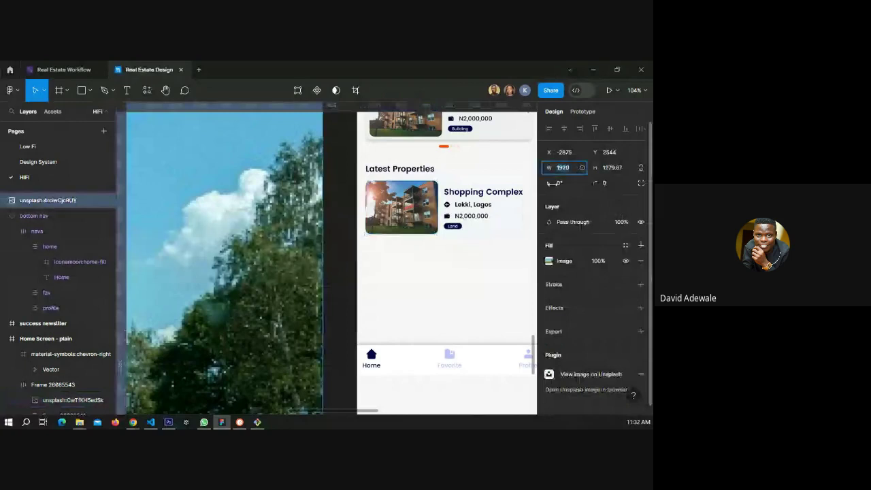
pyautogui.click(415, 223)
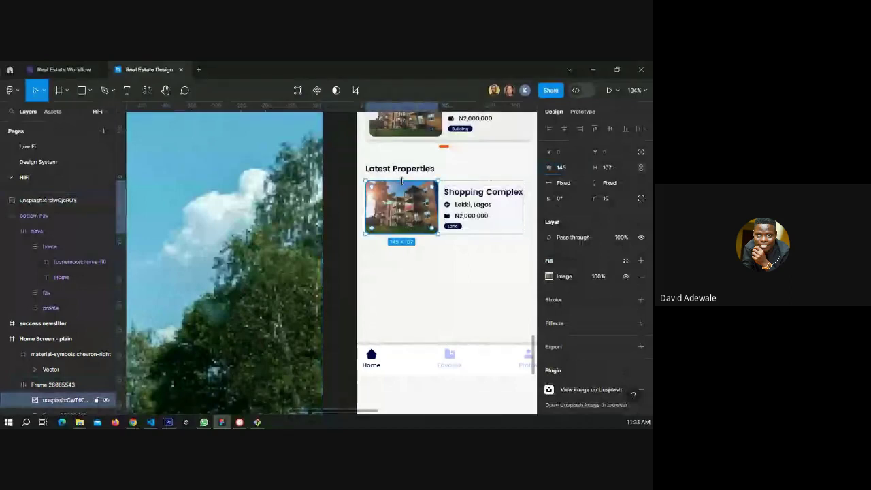
pyautogui.click(269, 192)
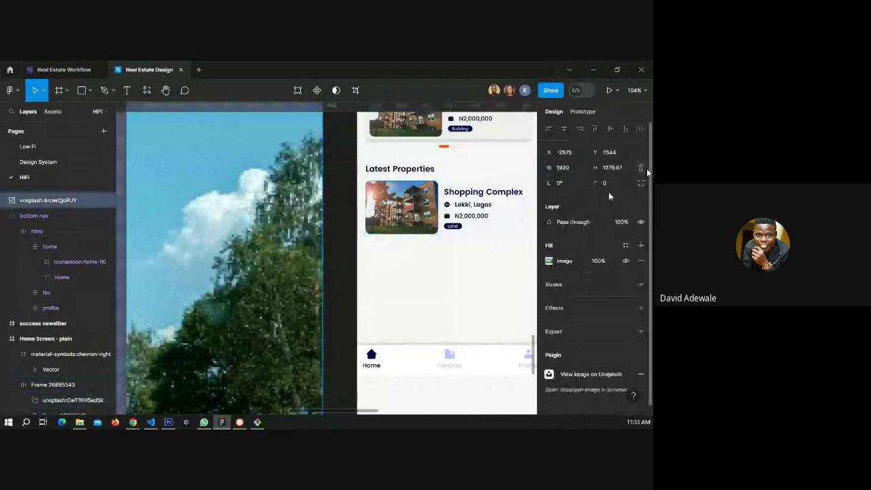
pyautogui.click(598, 171)
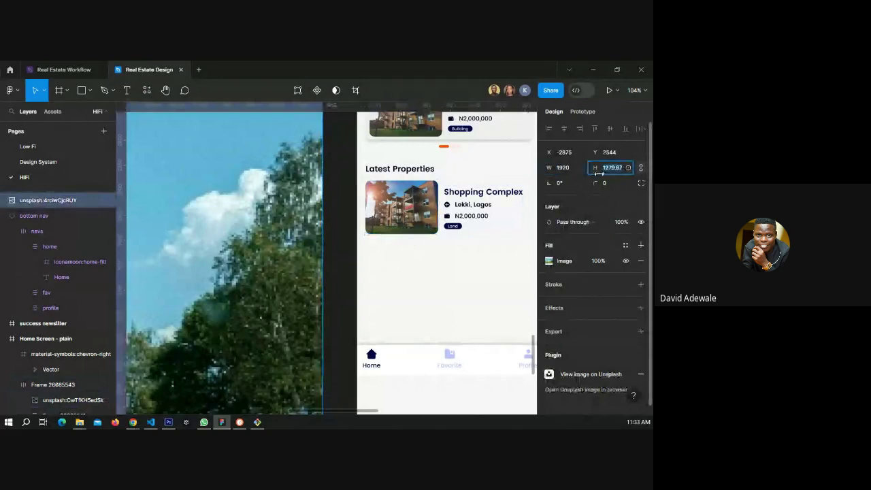
pyautogui.write('107')
pyautogui.press('Return')
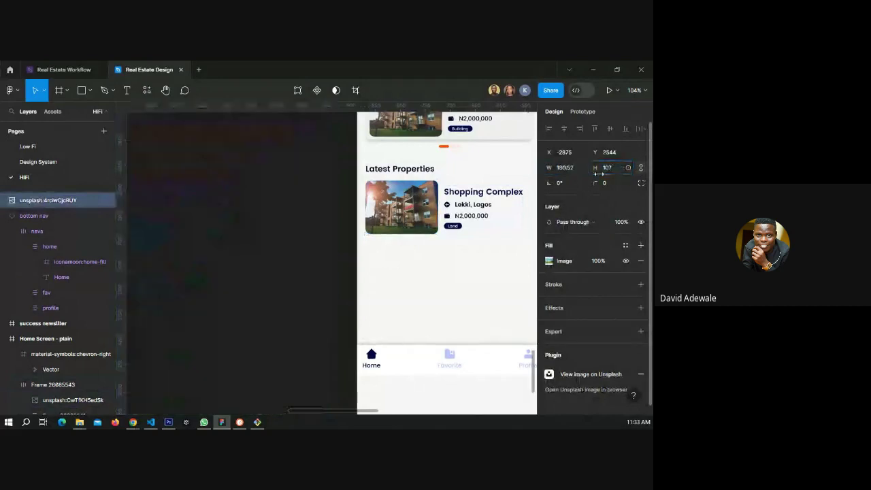
# Move the field photo beside the phone screen and give it a corner radius of 10.
pyautogui.scroll(-5, 465, 217)
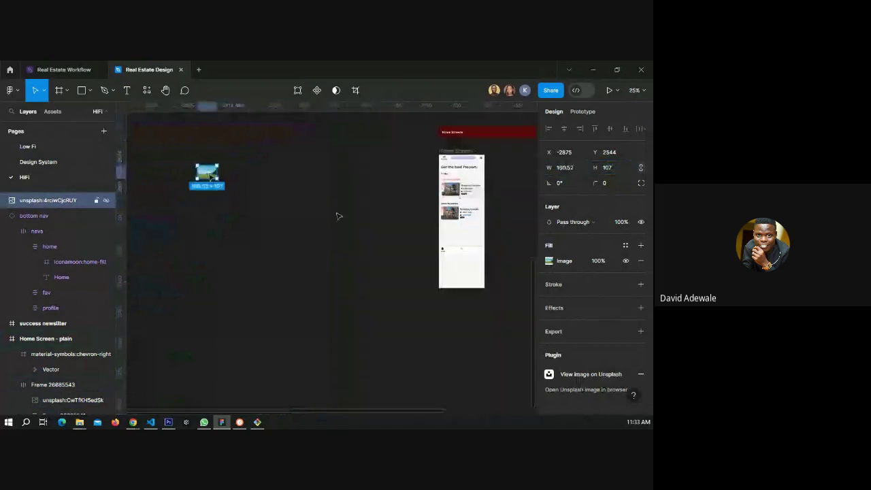
pyautogui.moveTo(208, 175); pyautogui.dragTo(462, 213)
pyautogui.scroll(5, 462, 213)
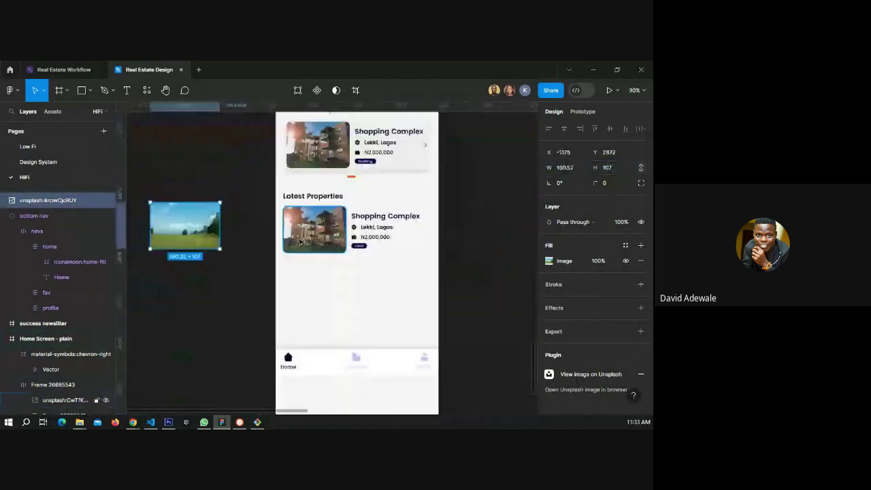
pyautogui.click(299, 241)
pyautogui.click(195, 219)
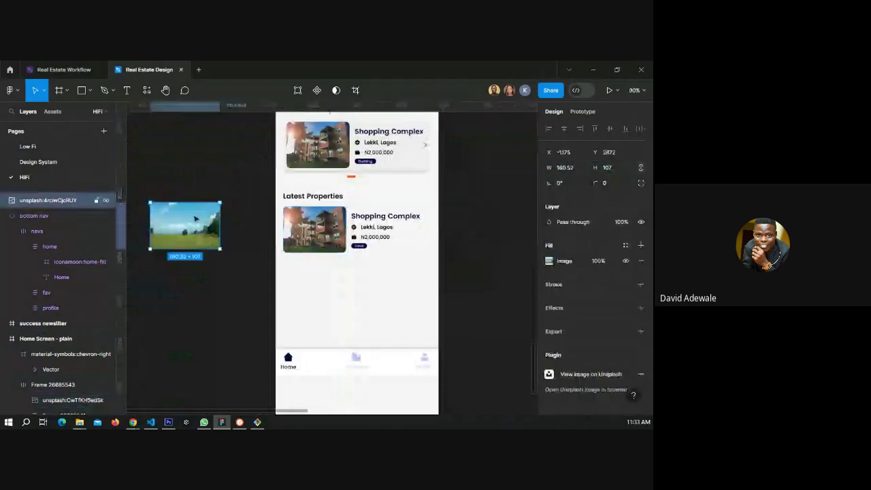
pyautogui.click(609, 182)
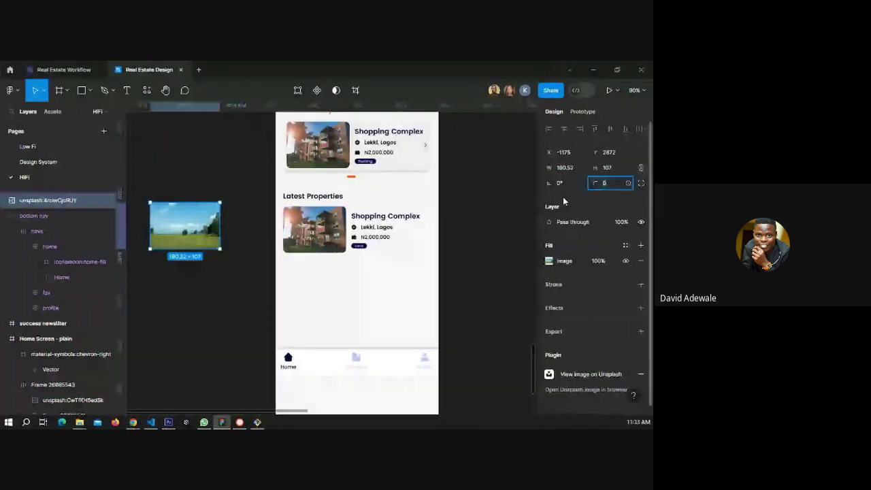
pyautogui.write('10')
pyautogui.press('Return')
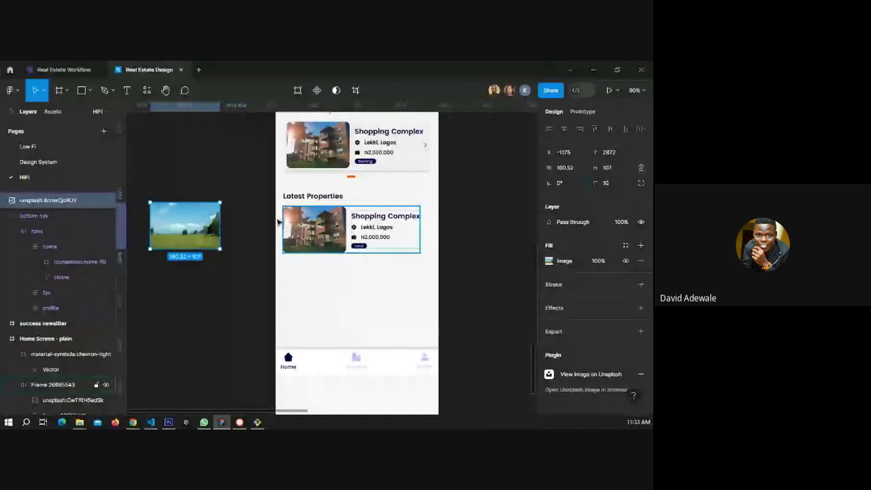
# Drop the field photo into the Latest Properties card and delete the old building photo.
pyautogui.moveTo(190, 222); pyautogui.dragTo(313, 233)
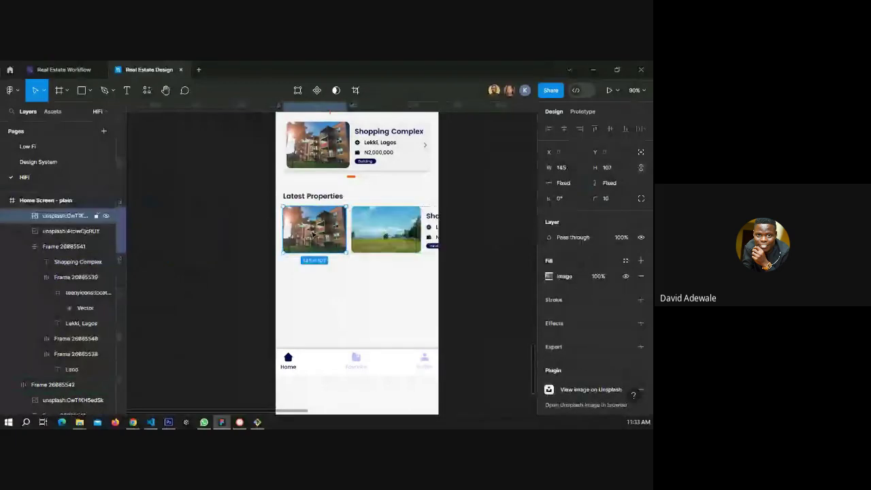
pyautogui.press('Delete')
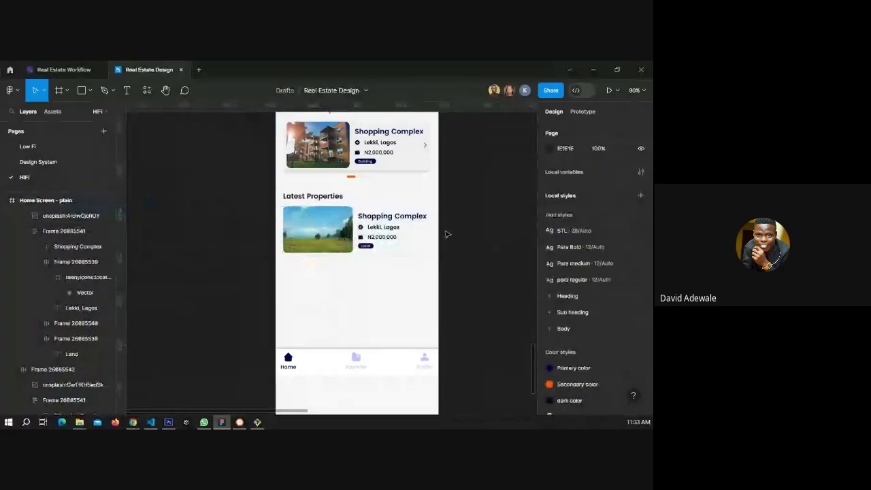
pyautogui.hotkey('ctrl', 'v')
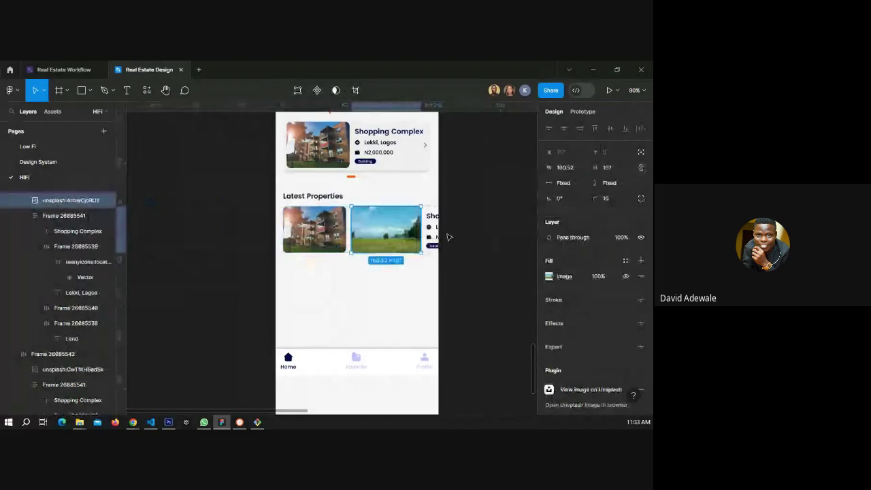
pyautogui.hotkey('ctrl', 'z')
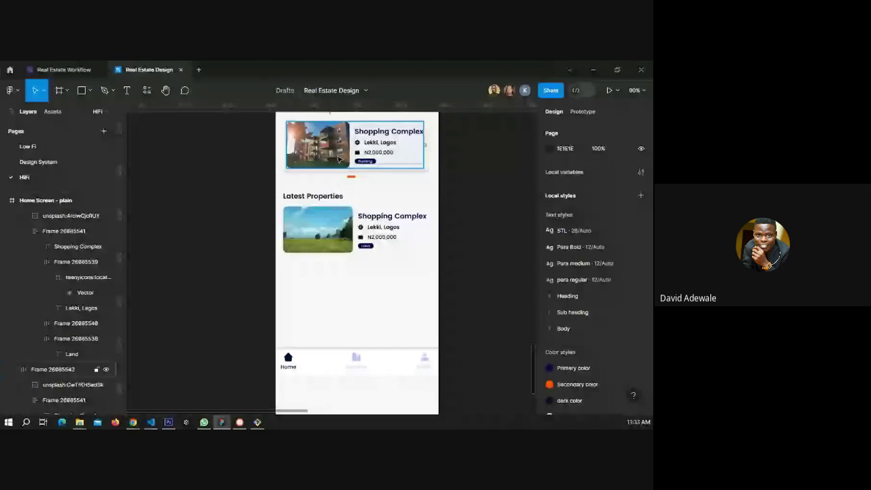
pyautogui.scroll(5, 338, 159)
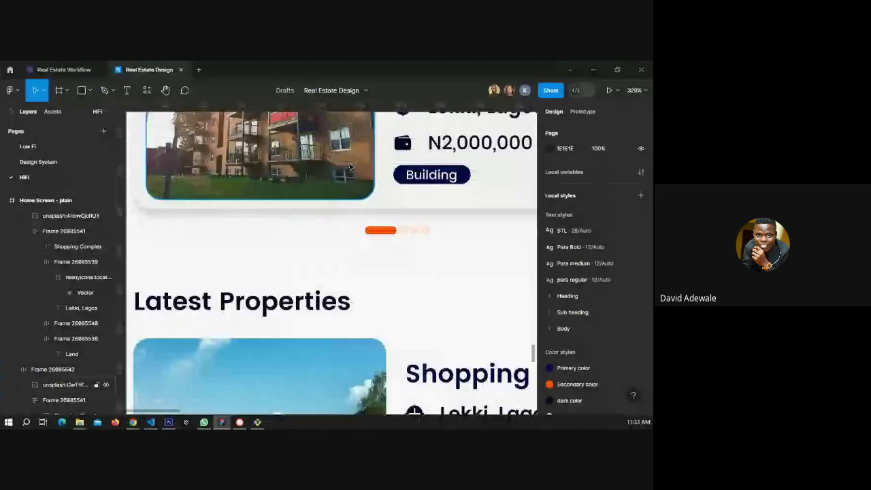
pyautogui.scroll(-4, 350, 167)
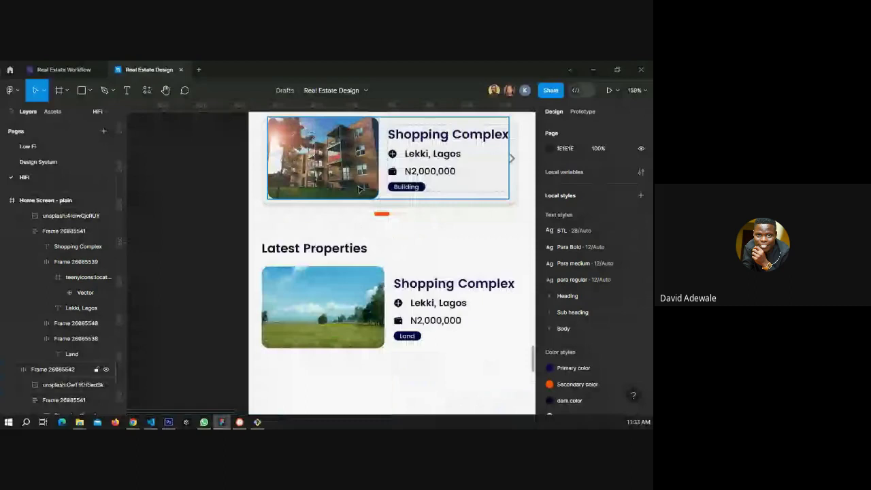
pyautogui.click(360, 189)
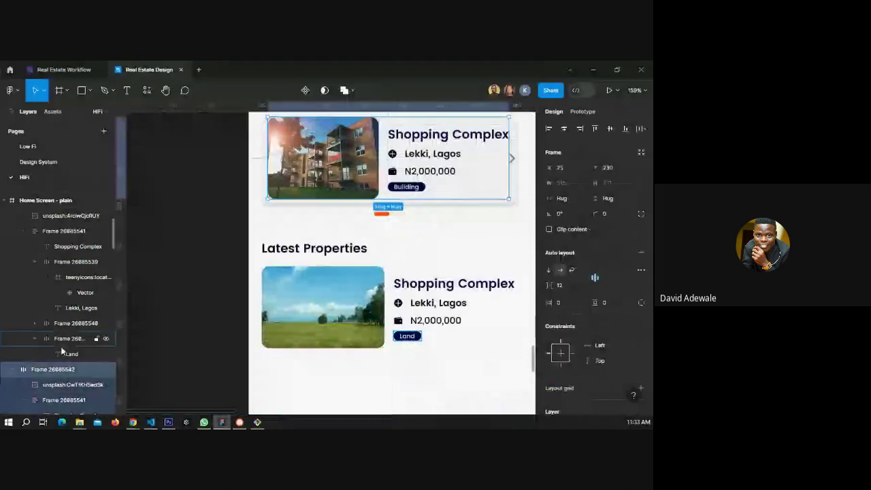
pyautogui.press('Escape')
pyautogui.scroll(1, 79, 283)
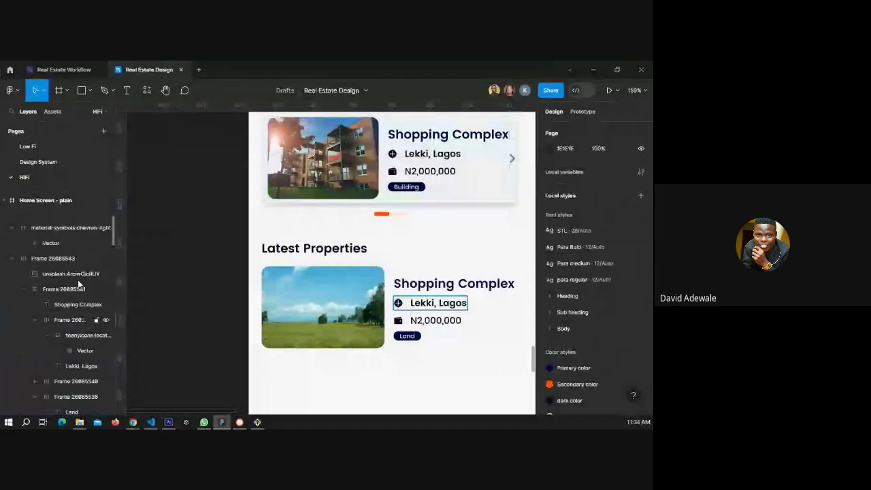
pyautogui.scroll(1, 48, 280)
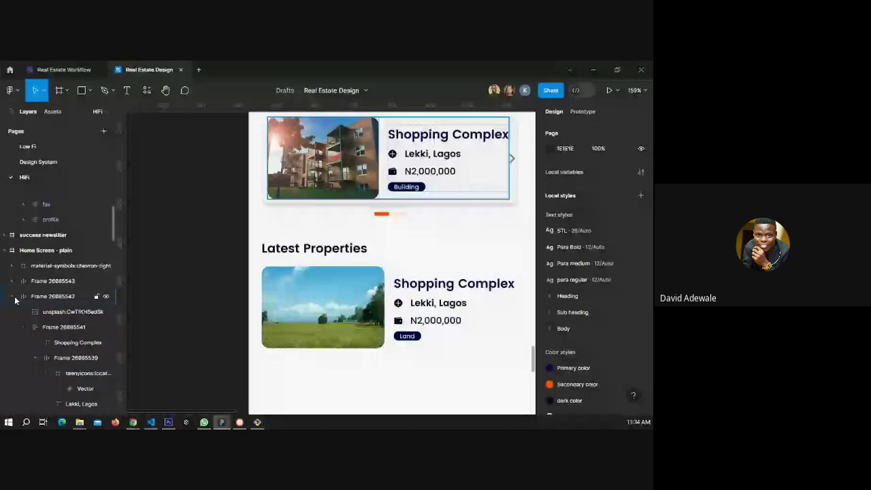
# Reorder the layers so the featured card frame sits beneath the For sale tag.
pyautogui.click(13, 296)
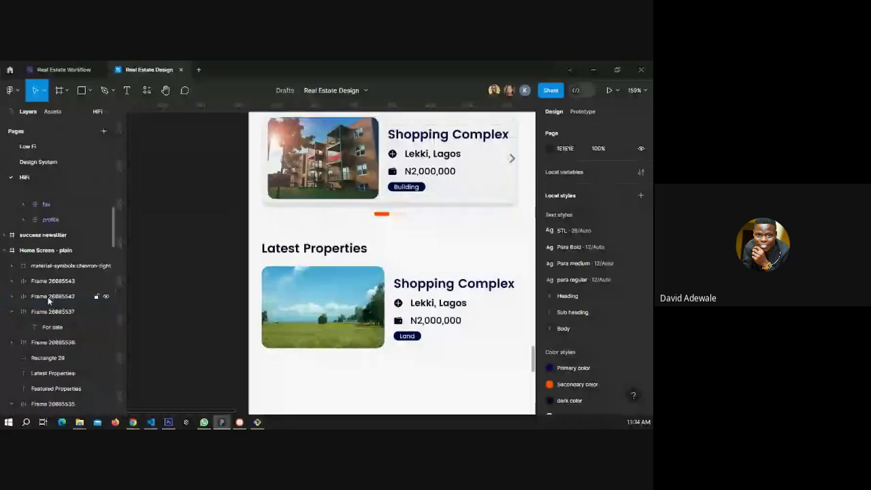
pyautogui.click(48, 296)
pyautogui.scroll(-1, 40, 265)
pyautogui.click(11, 263)
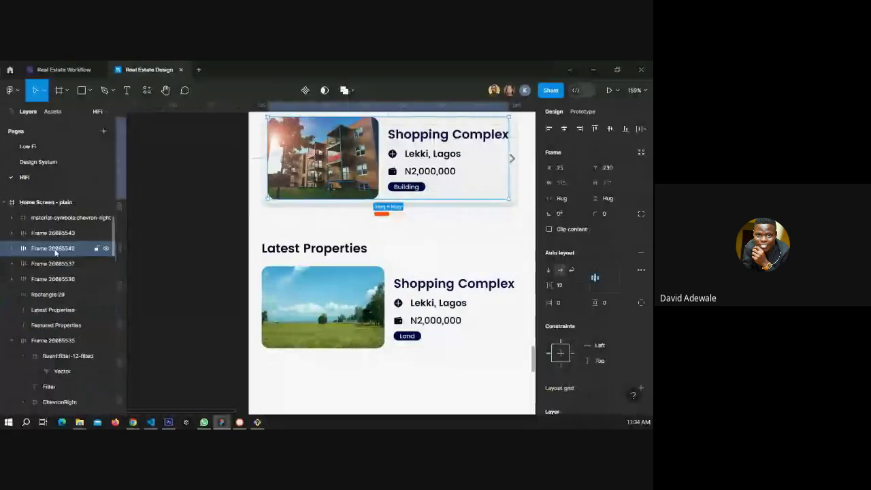
pyautogui.moveTo(55, 252); pyautogui.dragTo(55, 265)
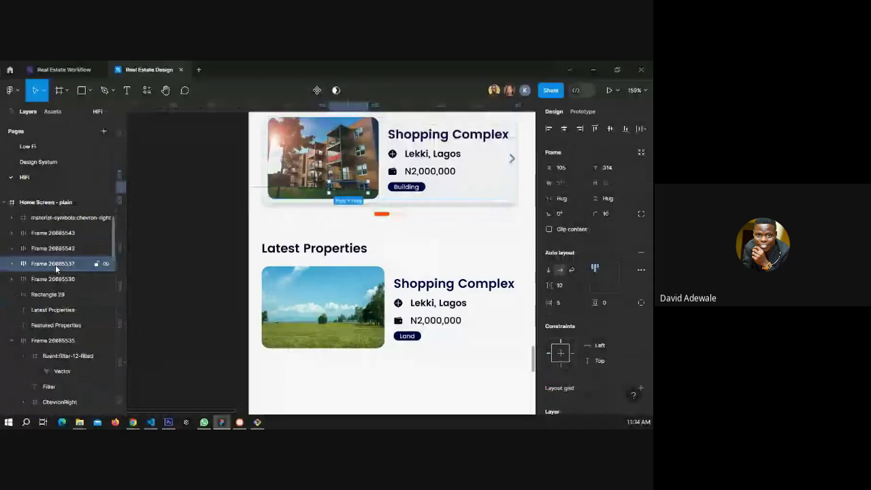
pyautogui.click(58, 245)
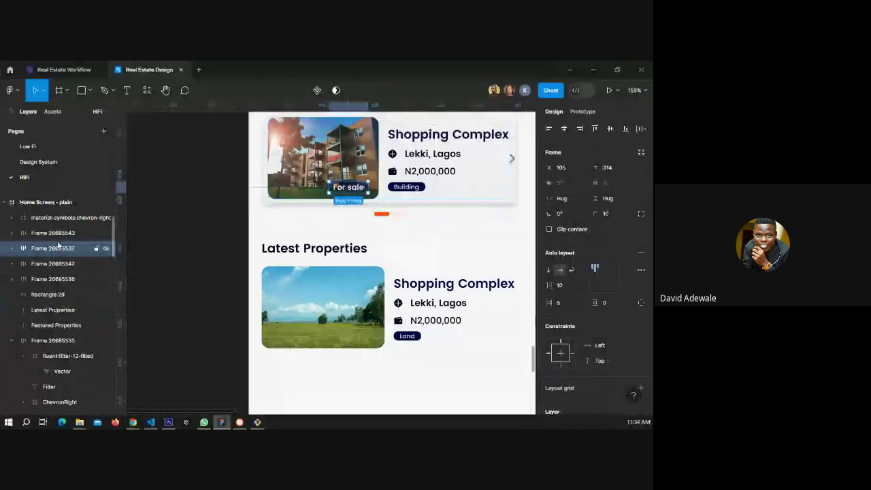
pyautogui.click(191, 211)
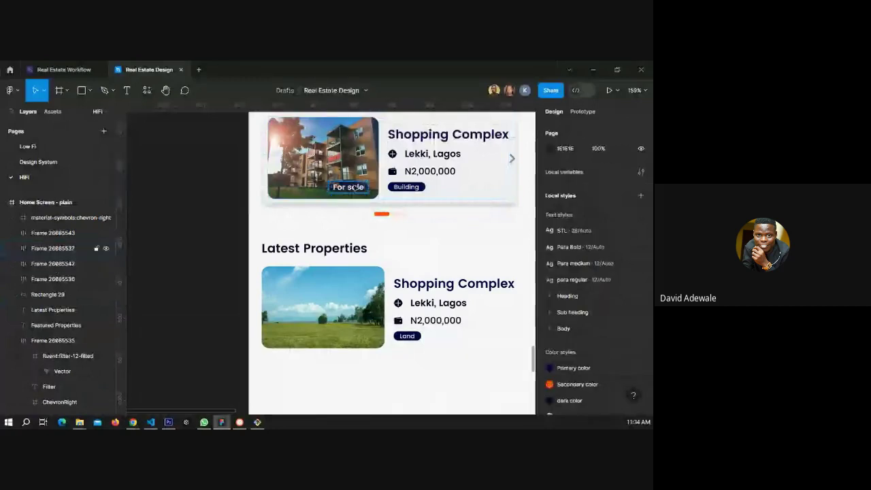
# Copy the For sale tag onto the Land card photo, bring it to front, and nudge it right.
pyautogui.click(353, 188)
pyautogui.click(371, 343)
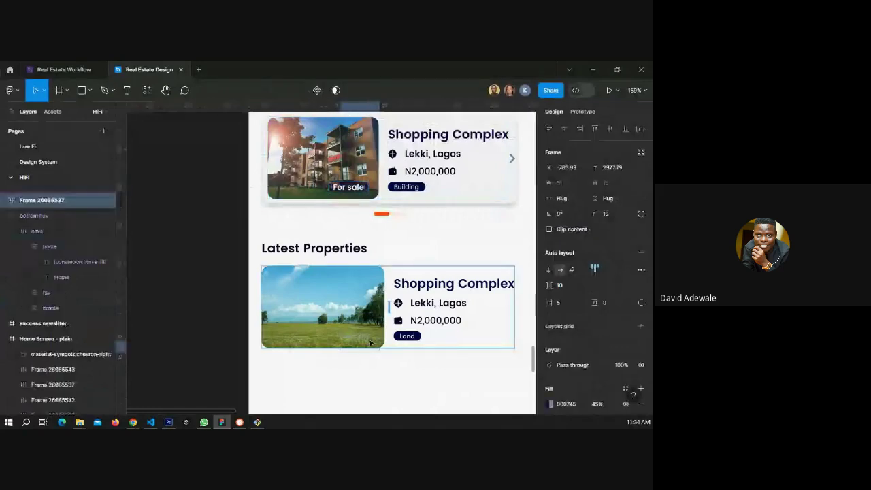
pyautogui.moveTo(371, 342); pyautogui.dragTo(341, 385)
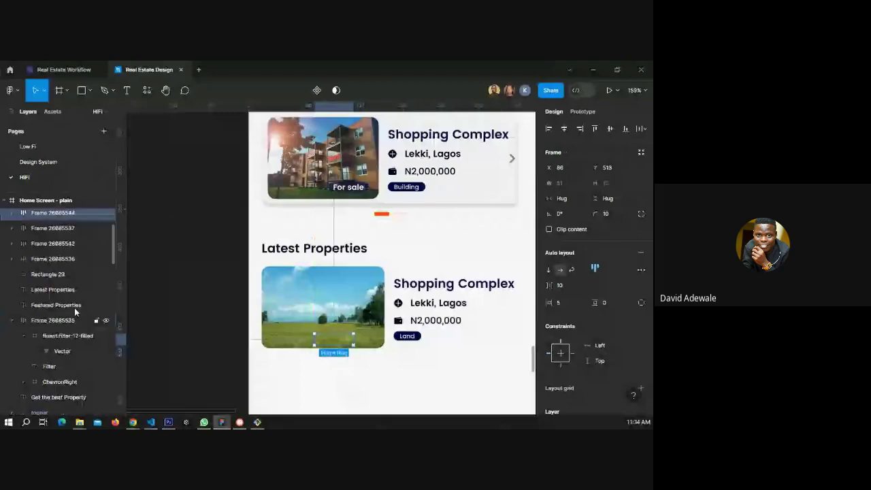
pyautogui.scroll(3, 75, 311)
pyautogui.scroll(-1, 58, 296)
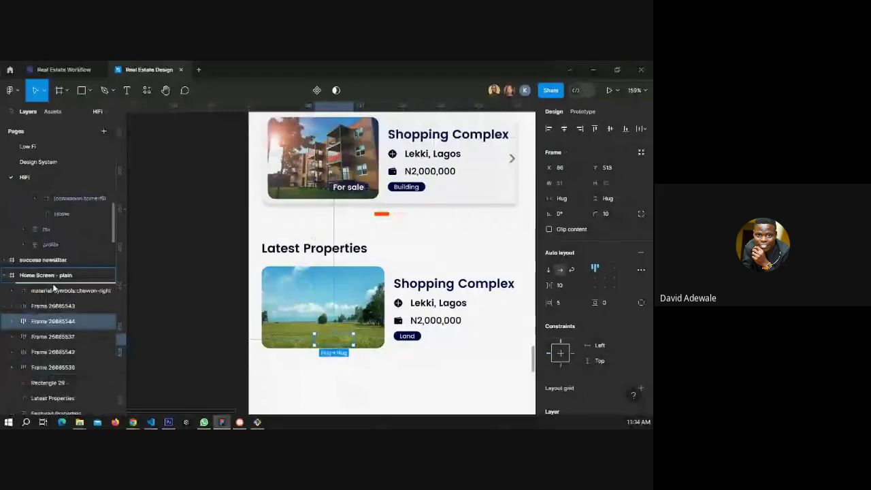
pyautogui.moveTo(53, 288); pyautogui.dragTo(54, 289)
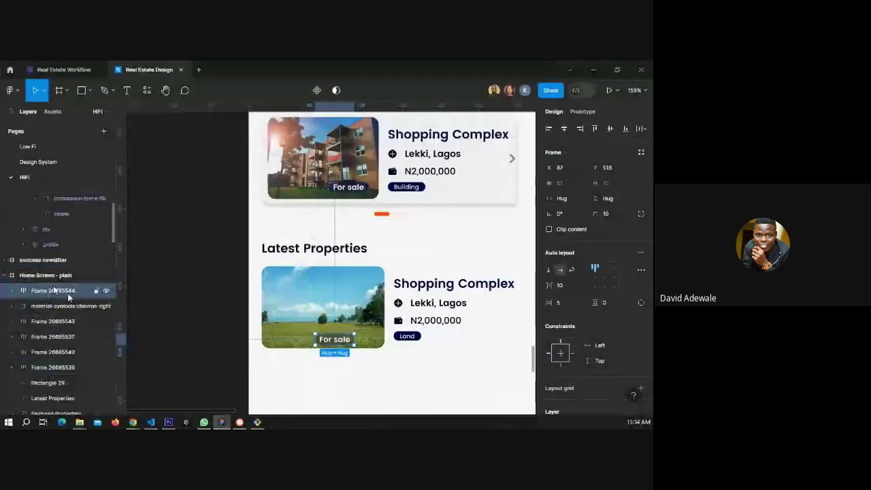
pyautogui.hotkey('shift', 'Right')
pyautogui.hotkey('shift', 'Right')
pyautogui.hotkey('shift', 'Right')
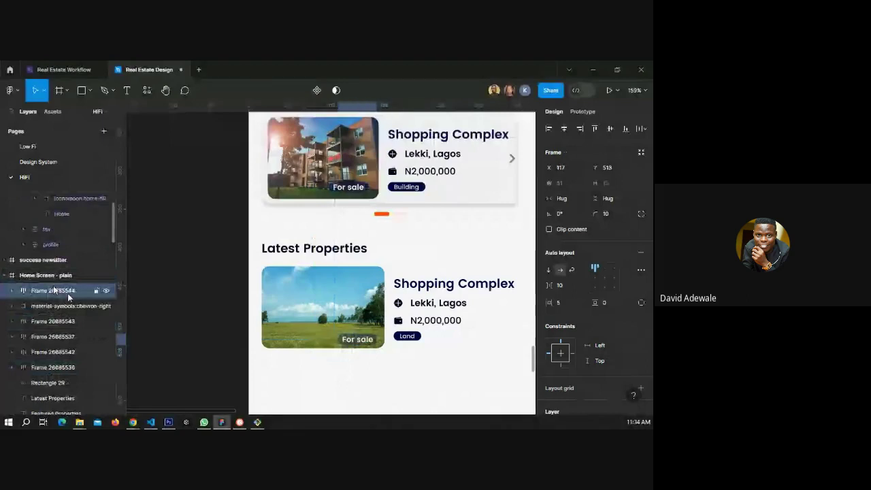
pyautogui.press('Right')
pyautogui.press('Right')
pyautogui.press('Right')
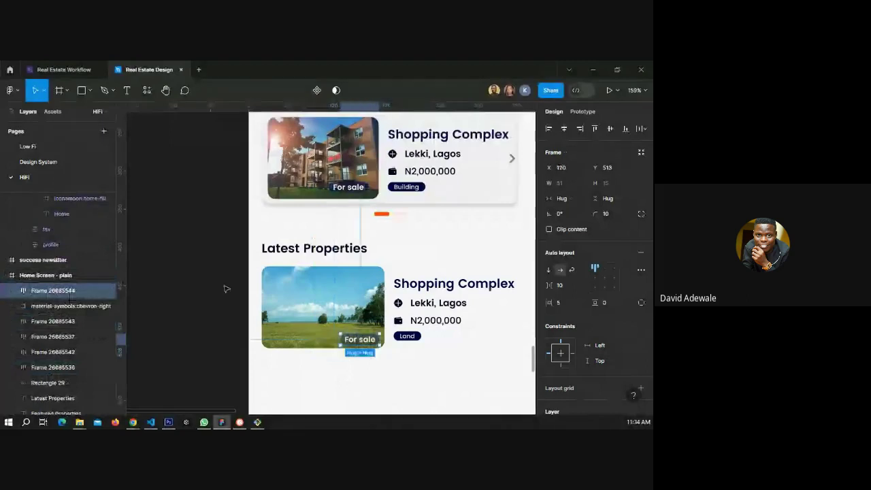
pyautogui.click(226, 288)
pyautogui.scroll(-4, 232, 289)
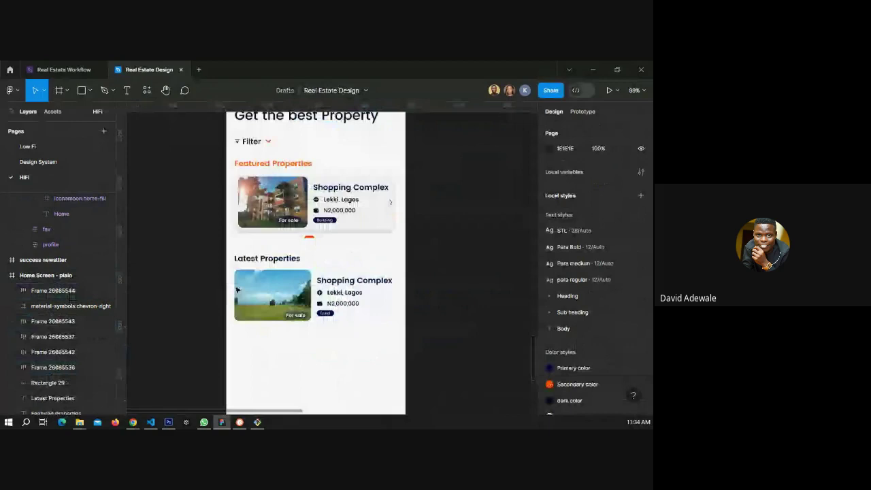
pyautogui.scroll(-3, 237, 291)
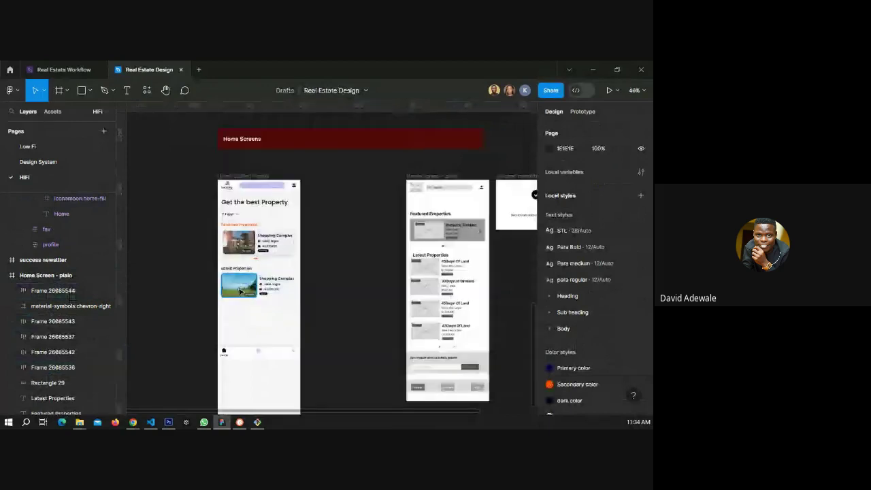
pyautogui.scroll(4, 240, 291)
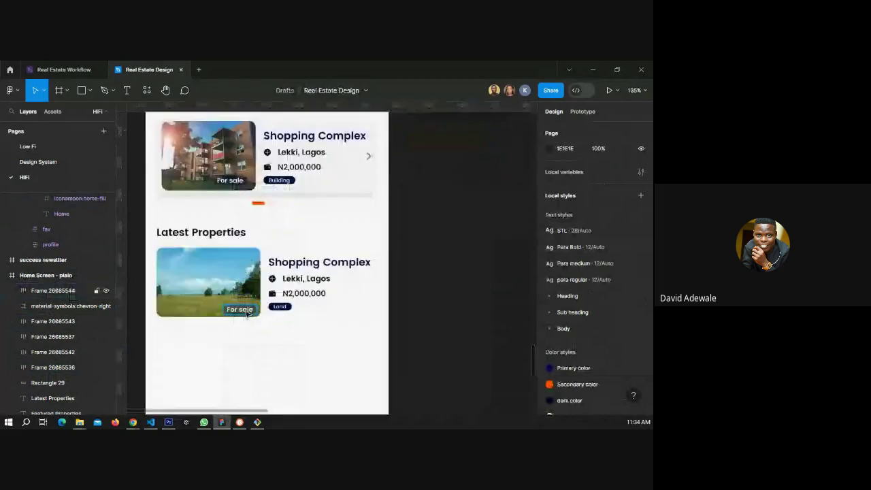
pyautogui.scroll(-2, 249, 252)
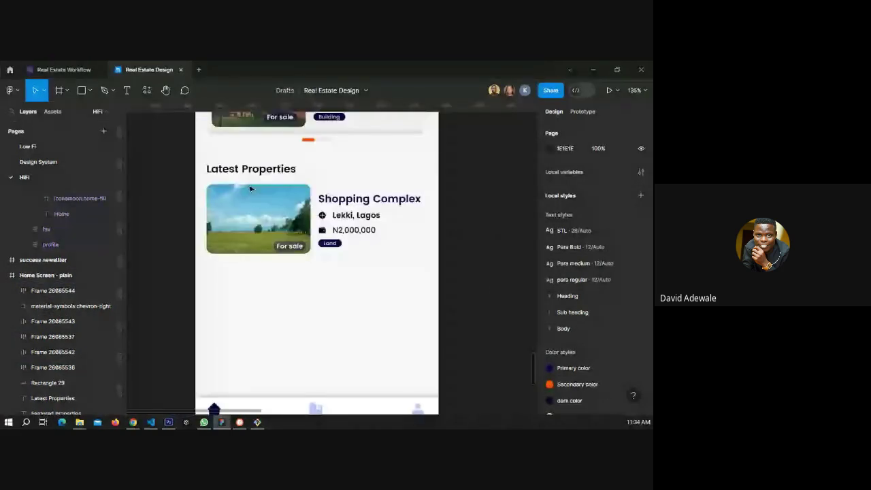
# Draw a horizontal line under the first card with the 'primary light' stroke style.
pyautogui.click(89, 90)
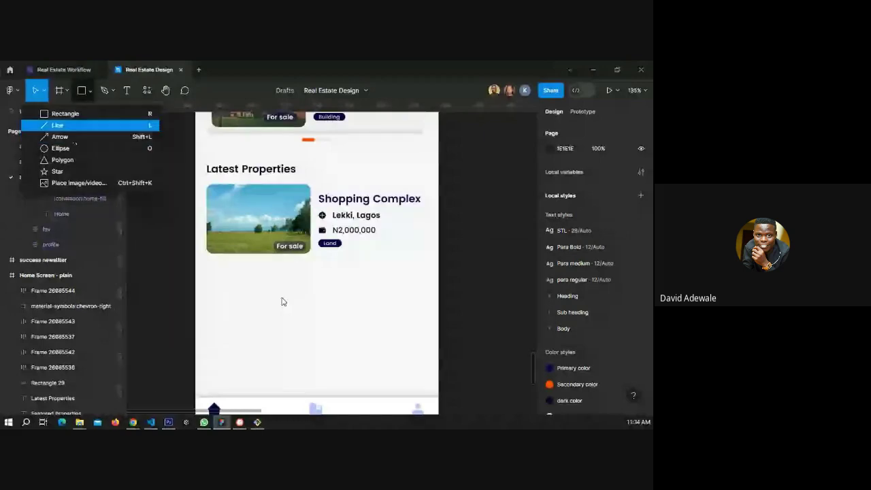
pyautogui.press('l')
pyautogui.moveTo(228, 264); pyautogui.dragTo(419, 264)
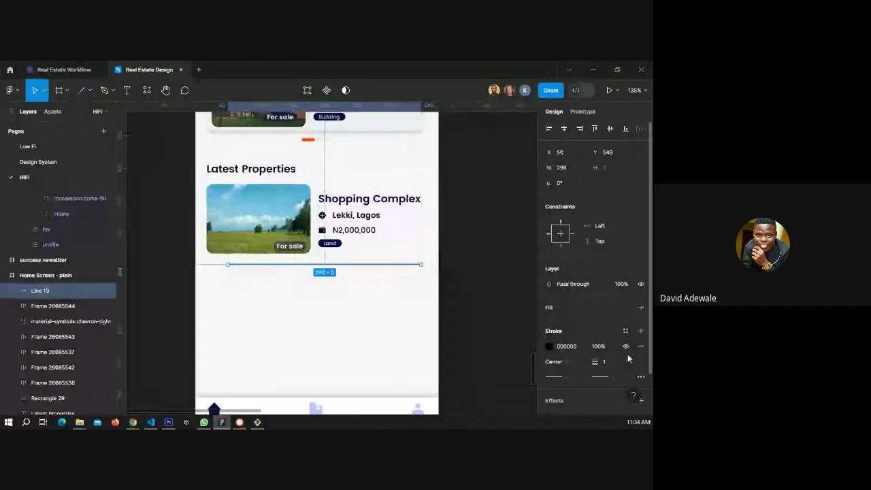
pyautogui.scroll(-1, 628, 359)
pyautogui.scroll(-2, 626, 289)
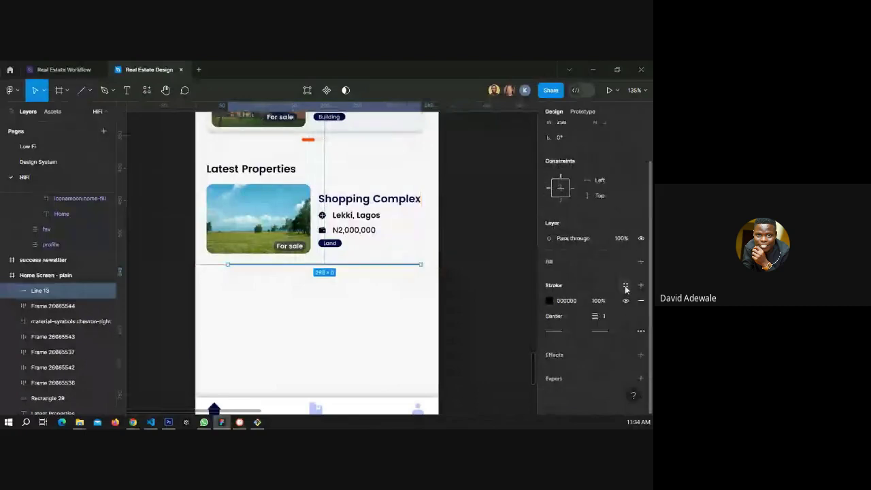
pyautogui.click(625, 287)
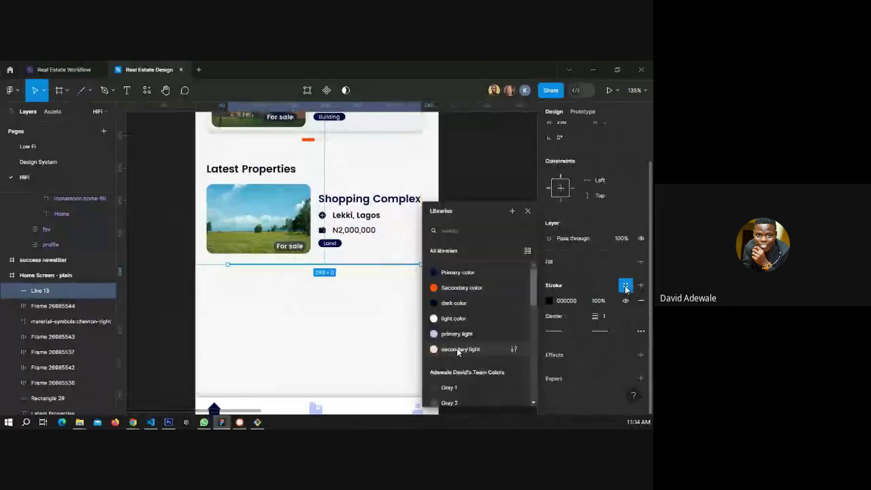
pyautogui.click(456, 349)
pyautogui.click(453, 298)
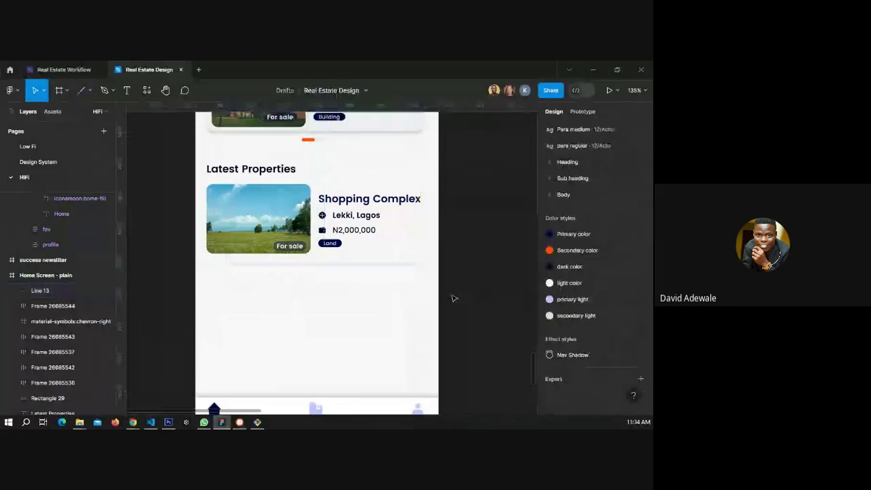
# Nudge the divider into alignment and select the first card's frames.
pyautogui.click(376, 265)
pyautogui.moveTo(376, 266); pyautogui.dragTo(379, 265)
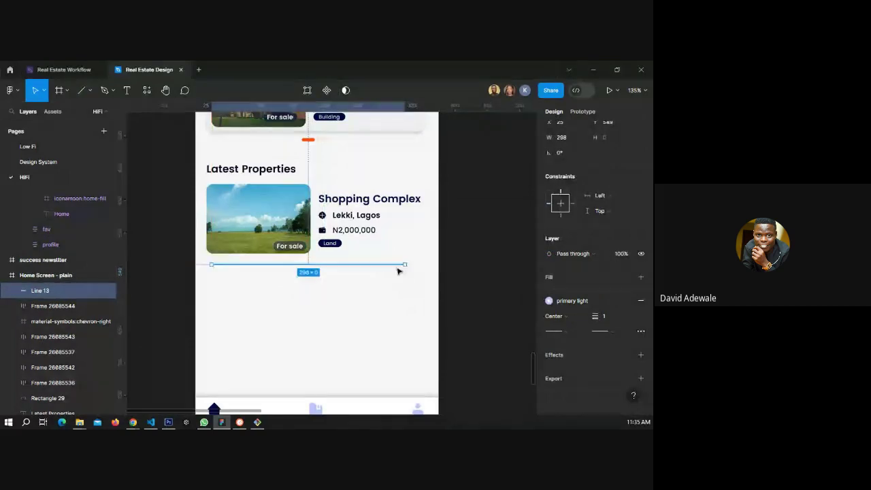
pyautogui.press('Up')
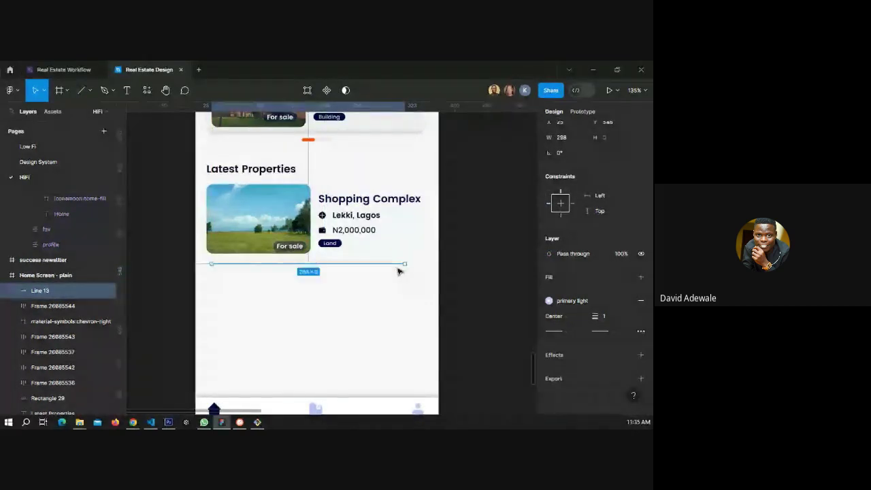
pyautogui.click(450, 258)
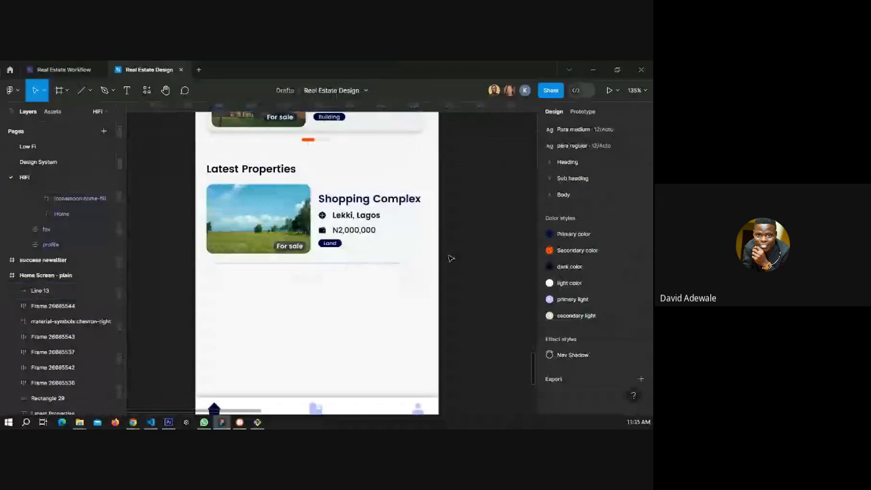
pyautogui.click(282, 233)
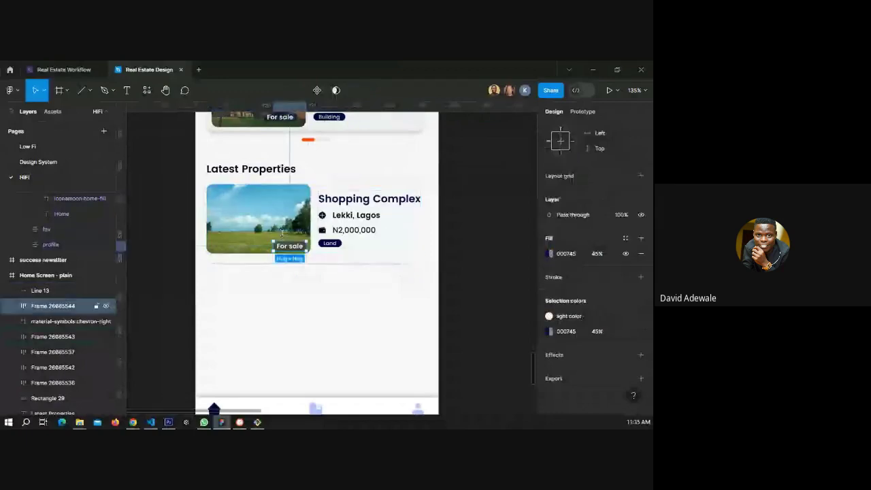
pyautogui.keyDown('shift'); pyautogui.click(294, 236); pyautogui.keyUp('shift')
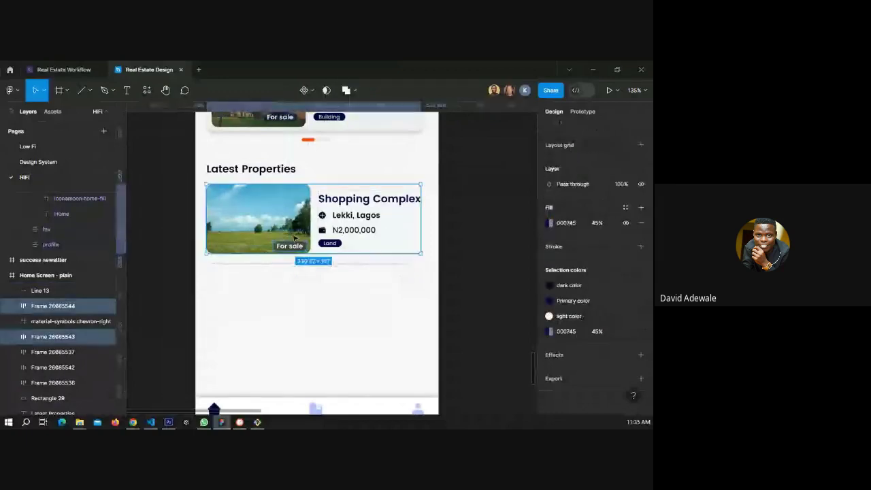
# Frame the card's parts, then duplicate it with its divider and move the copy below.
pyautogui.rightClick(294, 237)
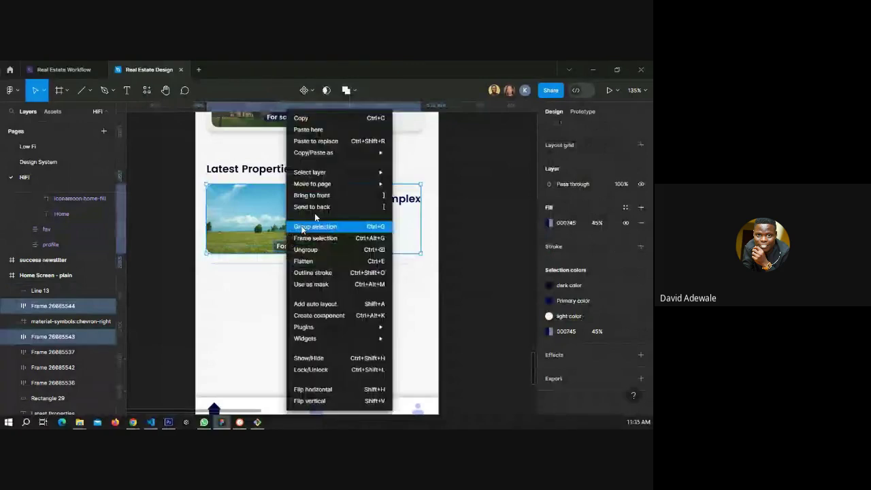
pyautogui.click(317, 238)
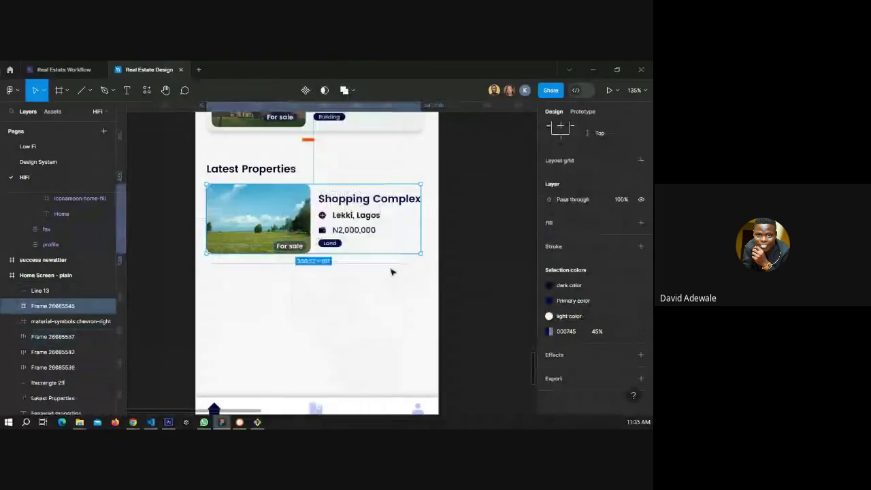
pyautogui.keyDown('shift'); pyautogui.click(351, 262); pyautogui.keyUp('shift')
pyautogui.hotkey('ctrl', 'd')
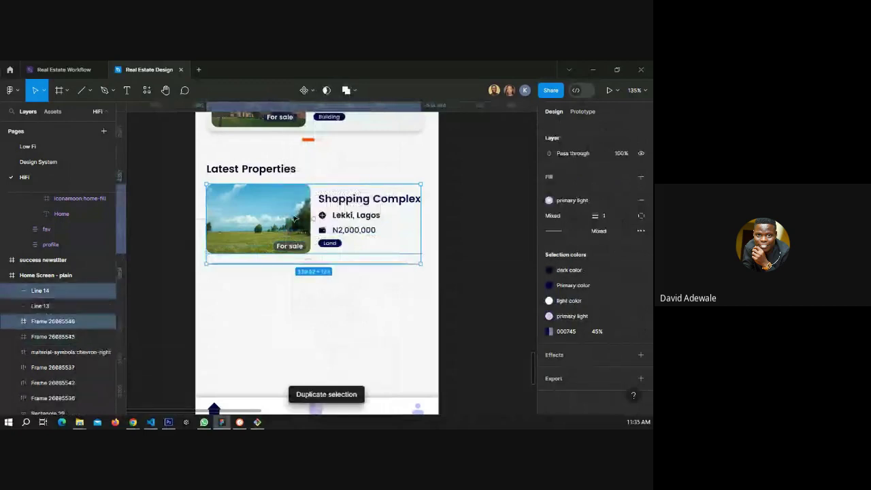
pyautogui.moveTo(294, 219); pyautogui.dragTo(298, 300)
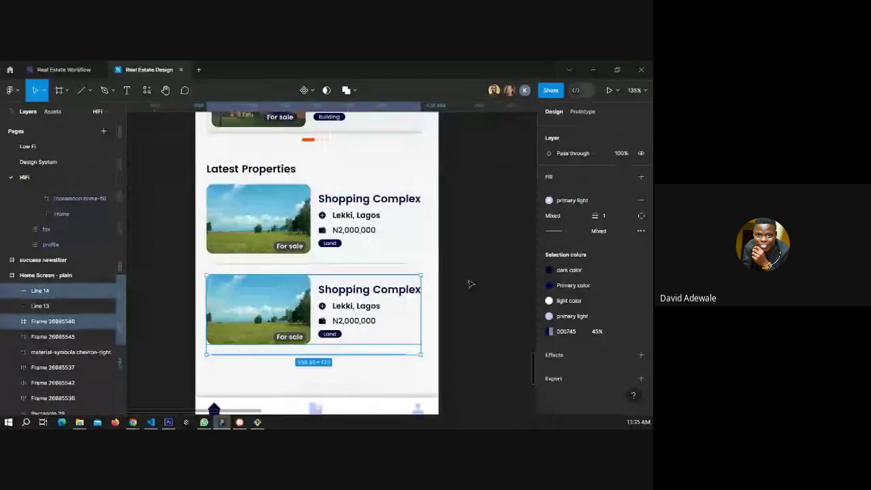
pyautogui.click(469, 283)
pyautogui.scroll(-3, 432, 251)
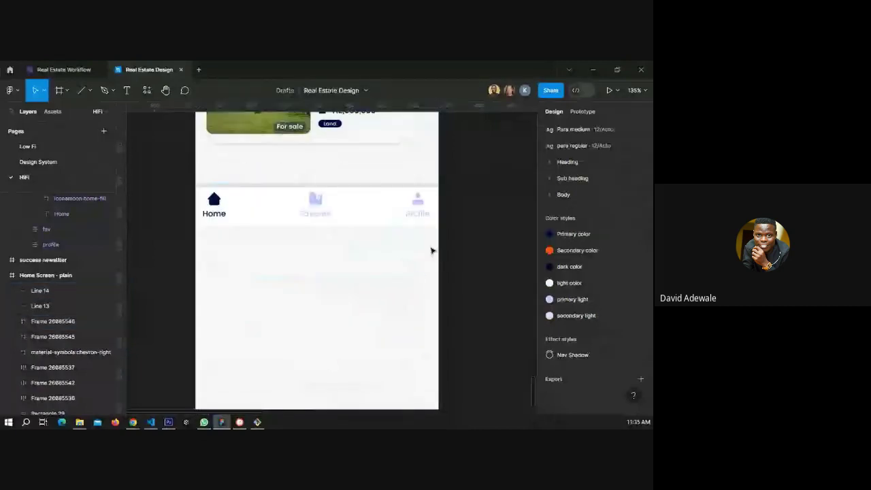
# Pan to show the wireframe alongside and check the Latest Properties cards and dividers.
pyautogui.scroll(-5, 431, 251)
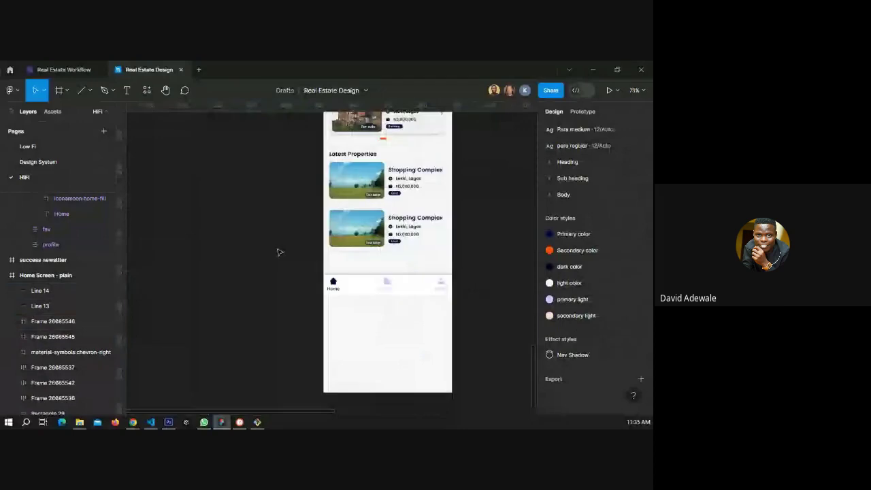
pyautogui.moveTo(467, 220); pyautogui.dragTo(307, 258)
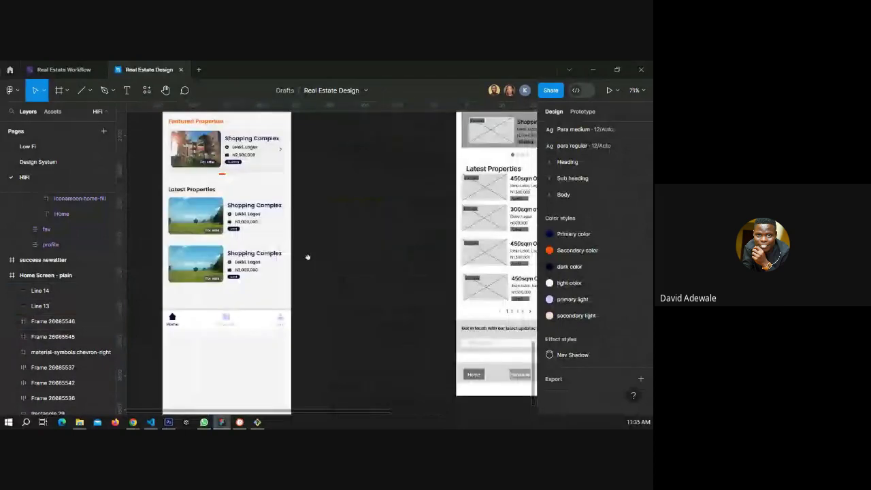
pyautogui.click(209, 281)
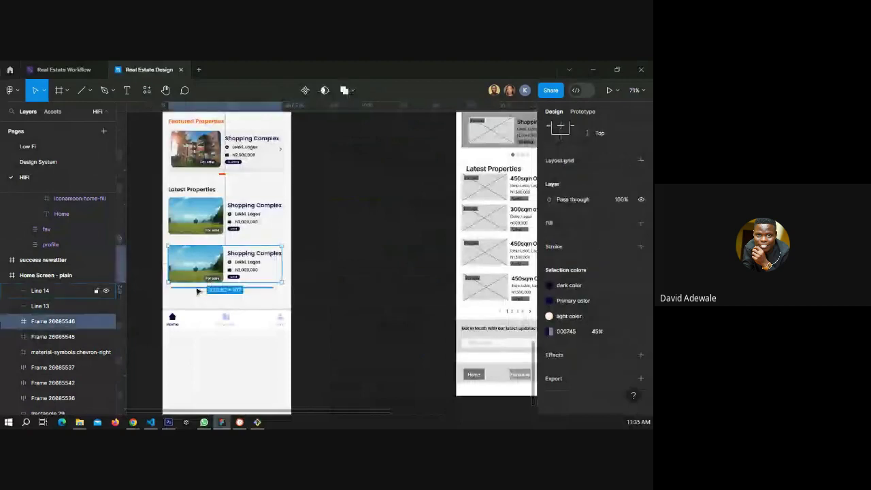
pyautogui.keyDown('shift'); pyautogui.click(200, 288); pyautogui.keyUp('shift')
pyautogui.click(275, 290)
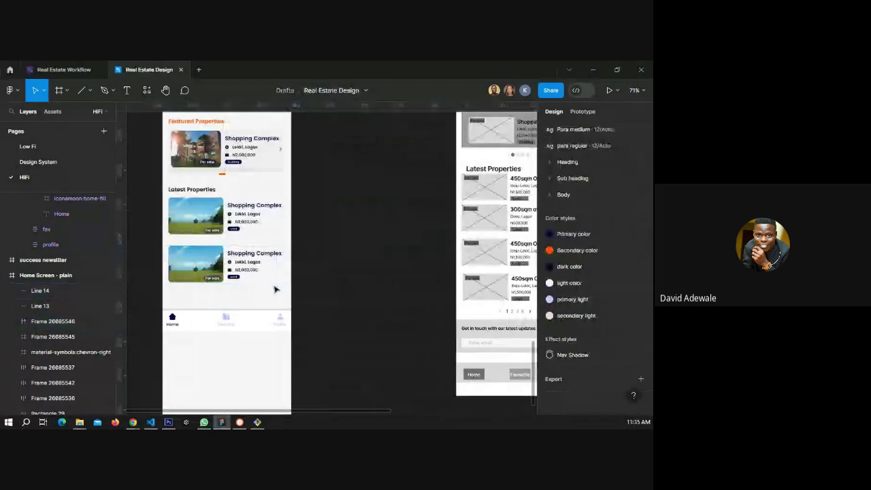
pyautogui.click(207, 231)
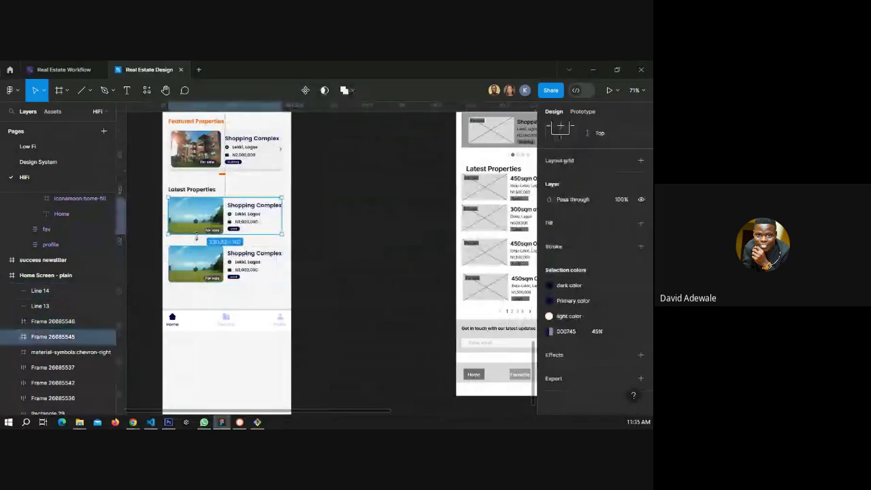
pyautogui.scroll(5, 197, 237)
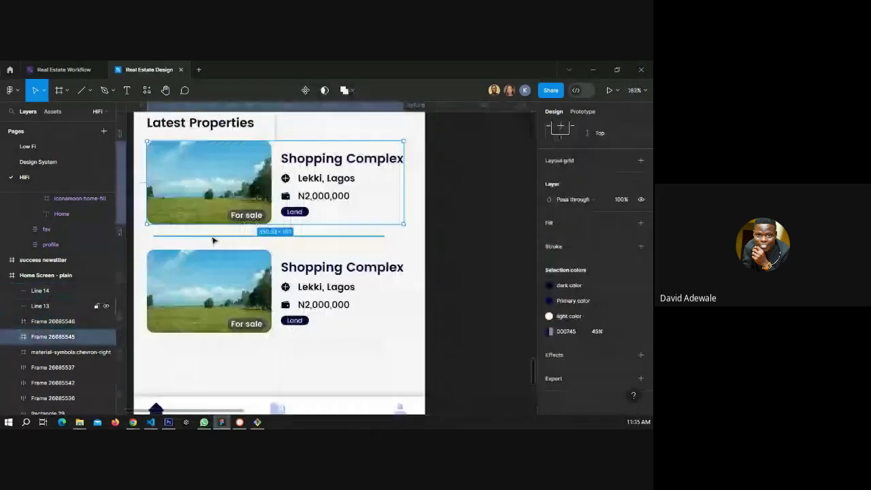
# Frame the second card with the divider above it, then select the extra bottom divider.
pyautogui.click(216, 272)
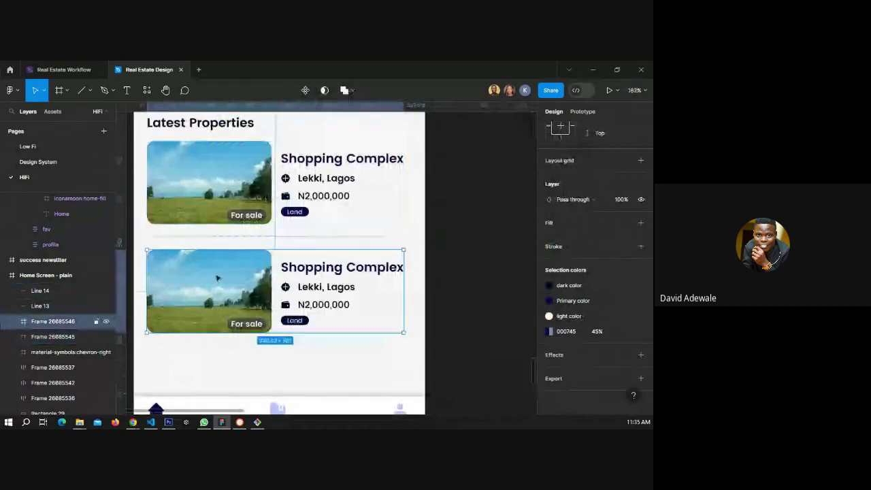
pyautogui.keyDown('shift'); pyautogui.click(226, 236); pyautogui.keyUp('shift')
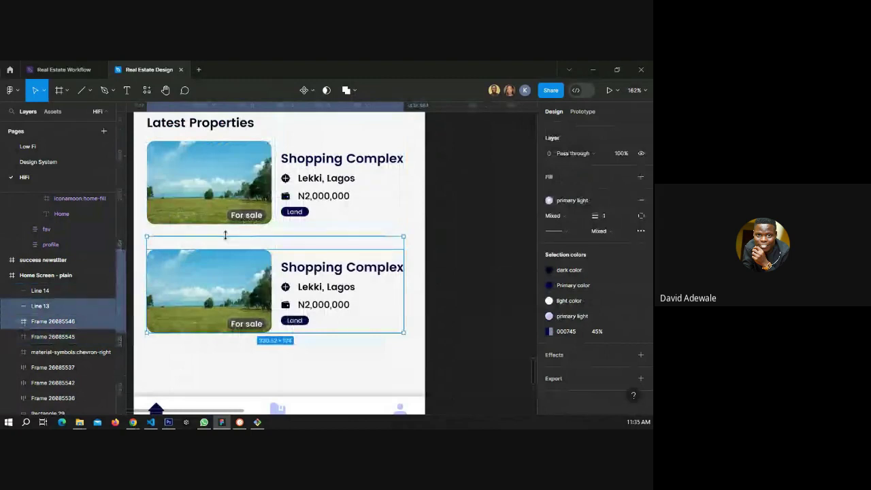
pyautogui.rightClick(225, 236)
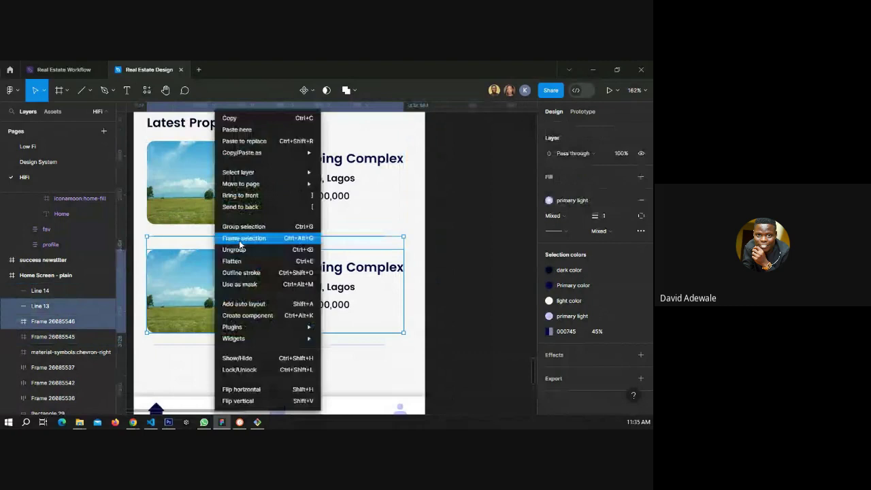
pyautogui.click(240, 239)
pyautogui.click(217, 346)
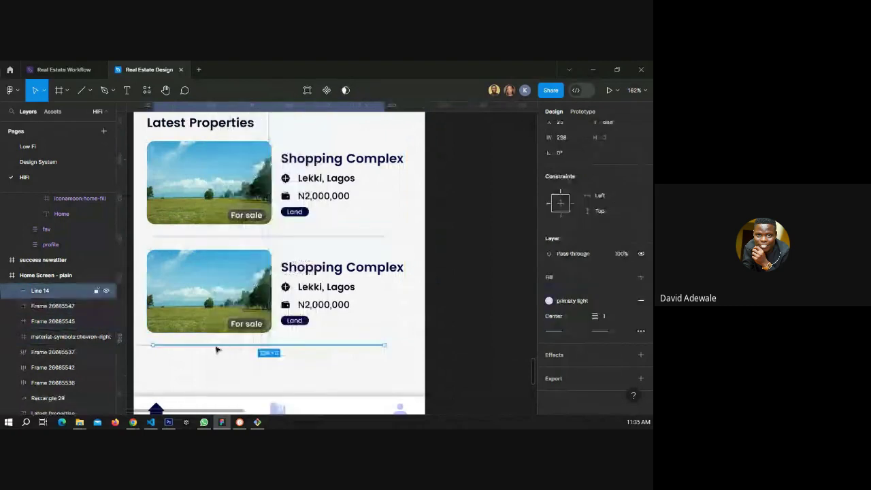
# Delete the extra divider and stack both Land cards into an auto layout frame.
pyautogui.press('Delete')
pyautogui.scroll(-3, 405, 277)
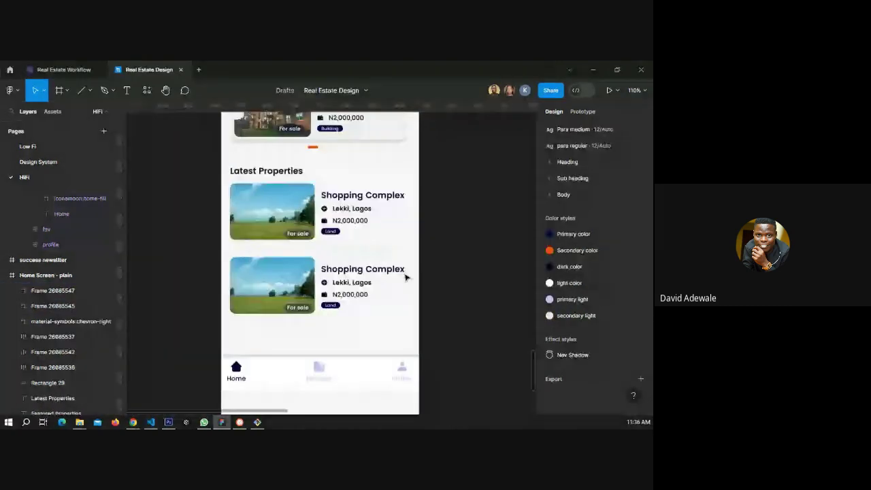
pyautogui.click(286, 286)
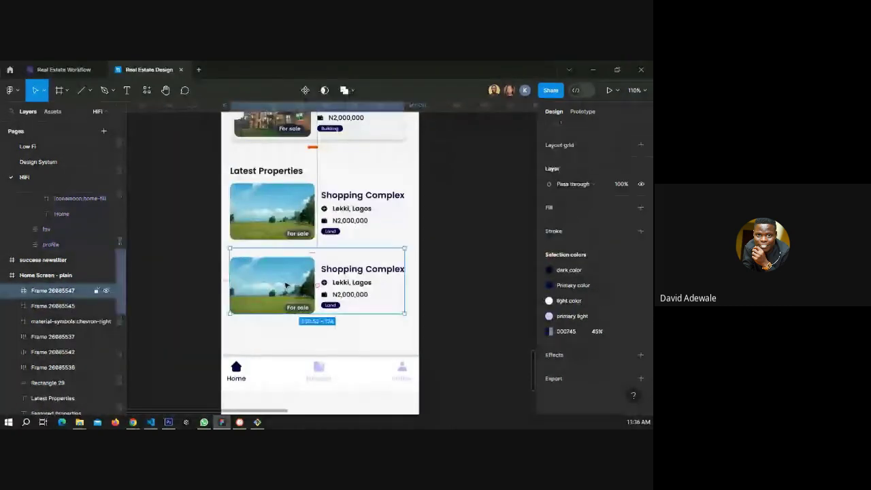
pyautogui.keyDown('shift'); pyautogui.click(283, 216); pyautogui.keyUp('shift')
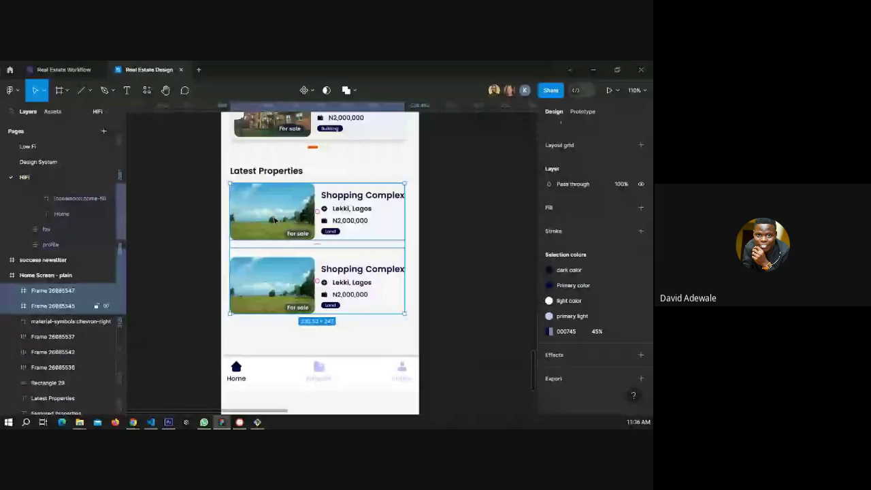
pyautogui.hotkey('shift', 'a')
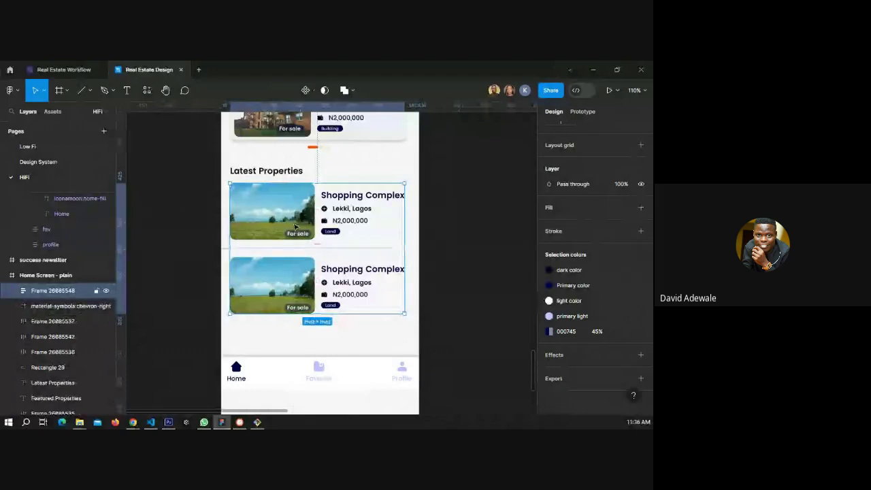
# Duplicate the Land card three times so the list holds five cards.
pyautogui.doubleClick(282, 282)
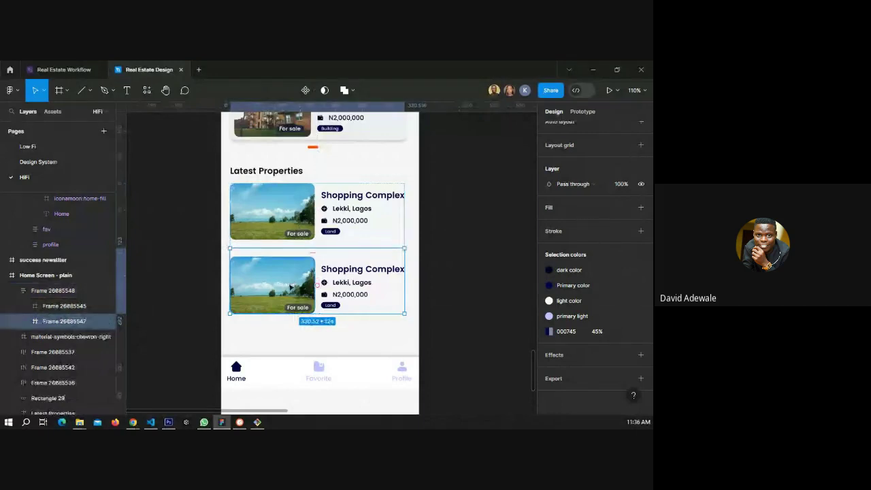
pyautogui.hotkey('ctrl', 'd')
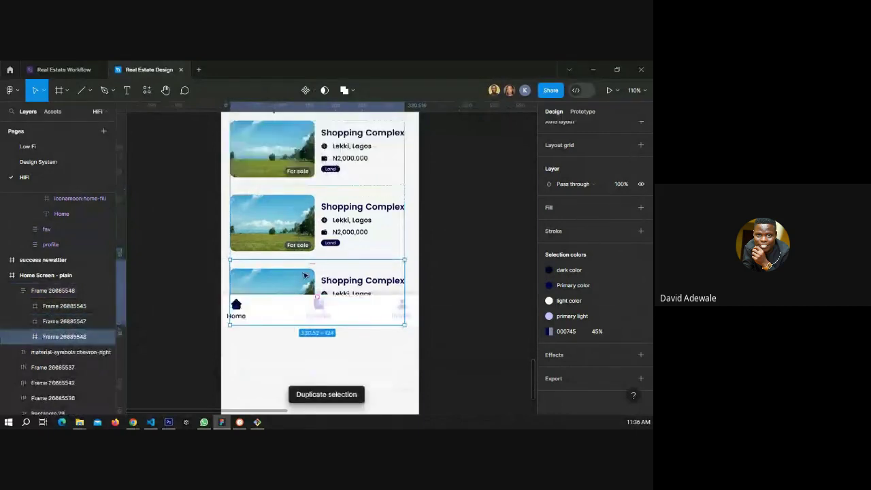
pyautogui.hotkey('ctrl', 'd')
pyautogui.hotkey('ctrl', 'd')
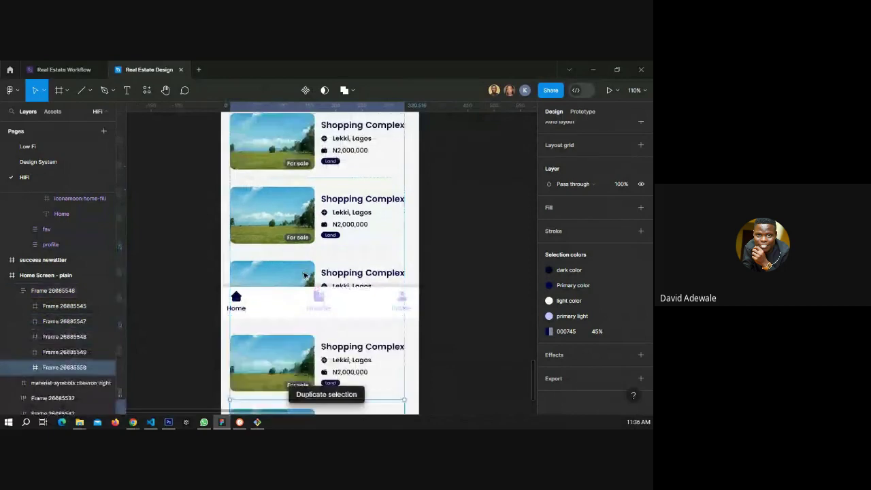
pyautogui.scroll(-3, 304, 276)
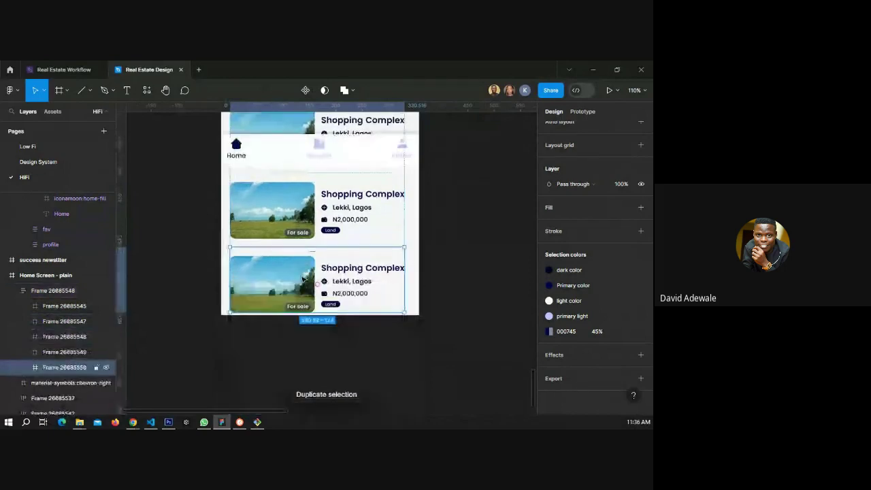
pyautogui.scroll(2, 303, 279)
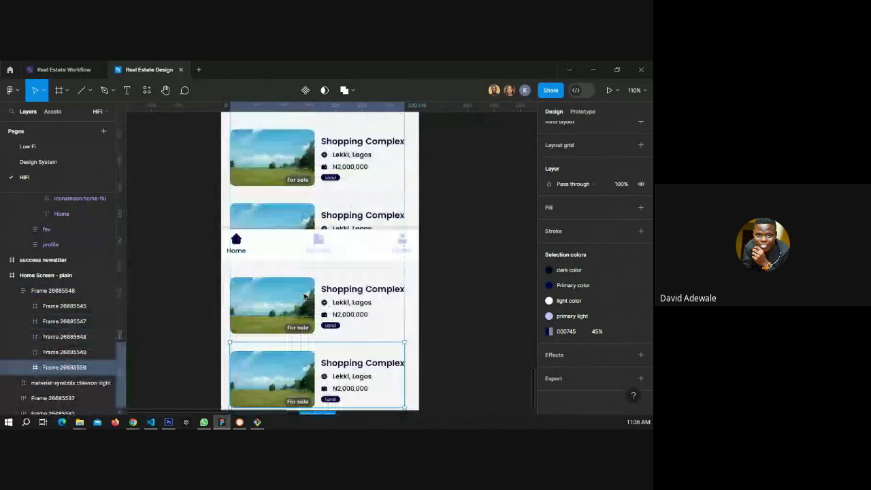
pyautogui.scroll(4, 304, 296)
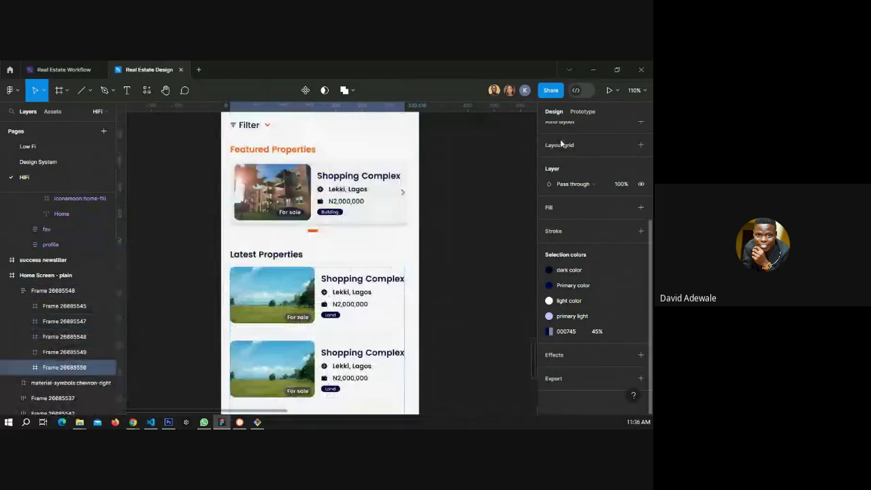
# Open a live Preview of the home screen and set the prototype device to iPhone 13 mini in Midnight.
pyautogui.click(617, 90)
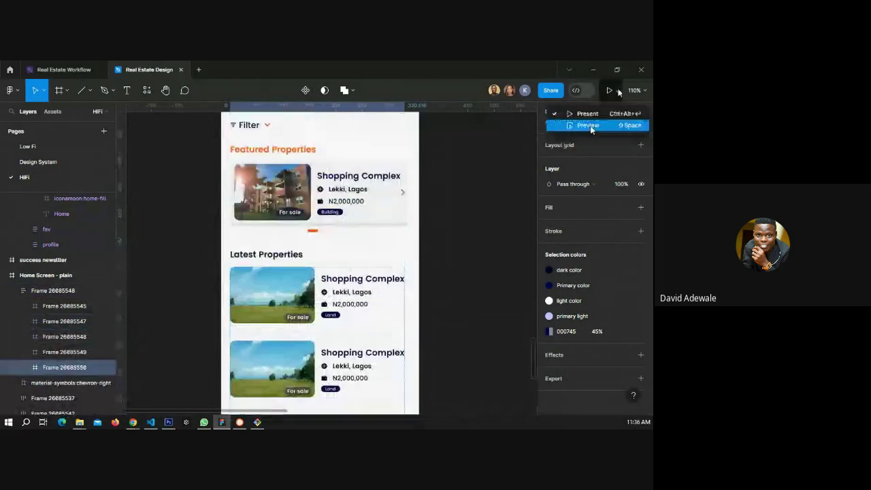
pyautogui.click(589, 126)
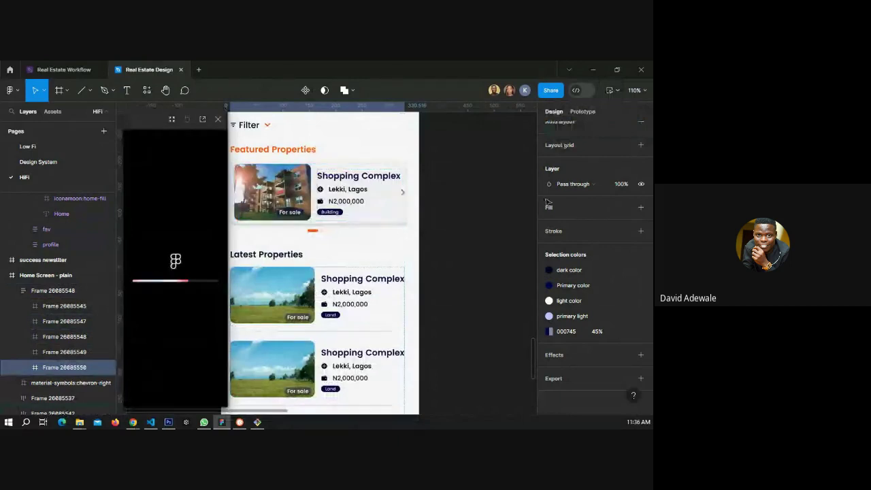
pyautogui.click(582, 111)
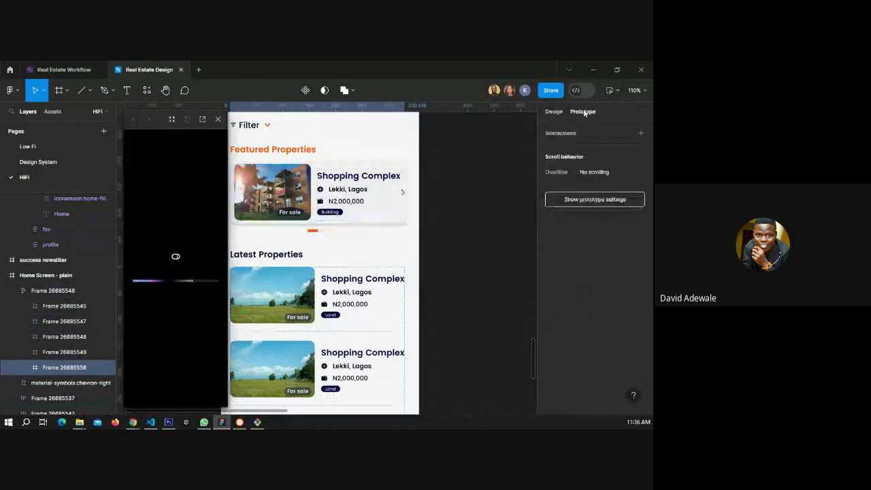
pyautogui.click(575, 200)
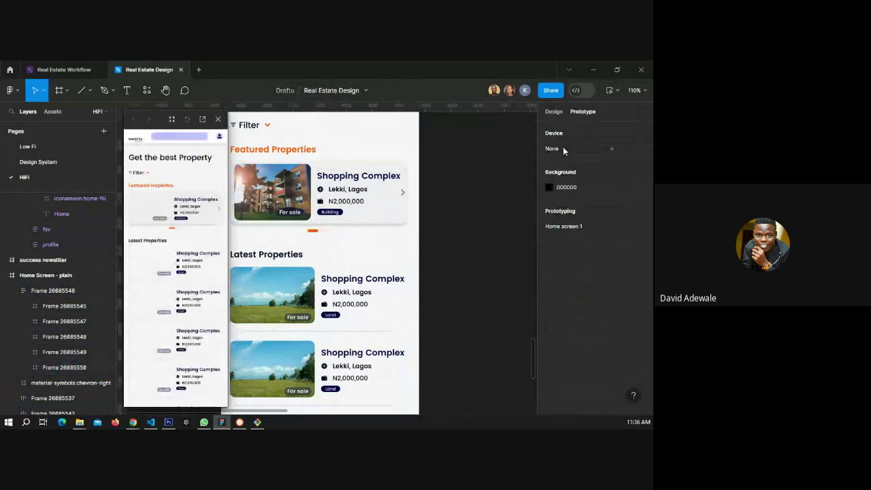
pyautogui.click(563, 149)
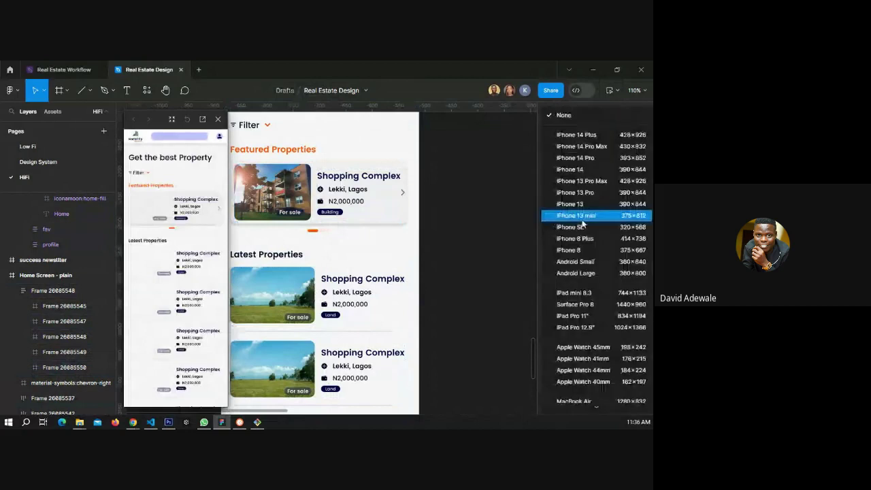
pyautogui.click(578, 216)
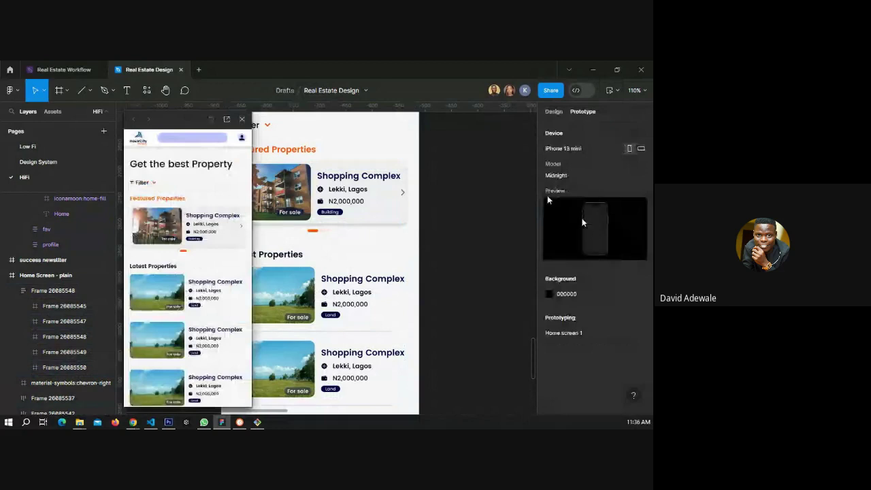
pyautogui.click(568, 177)
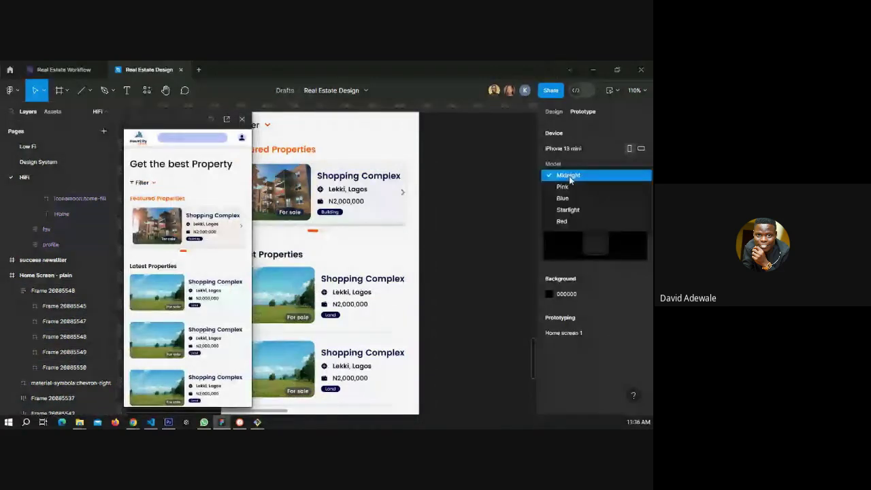
pyautogui.click(570, 178)
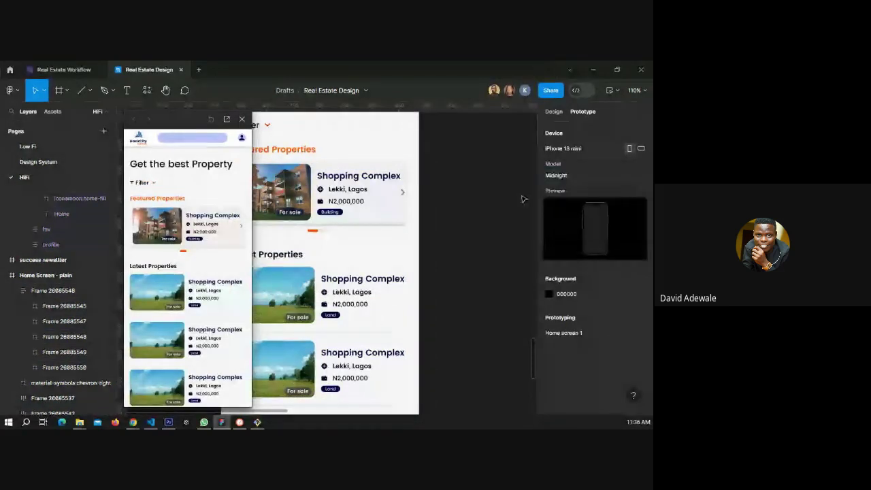
pyautogui.click(553, 111)
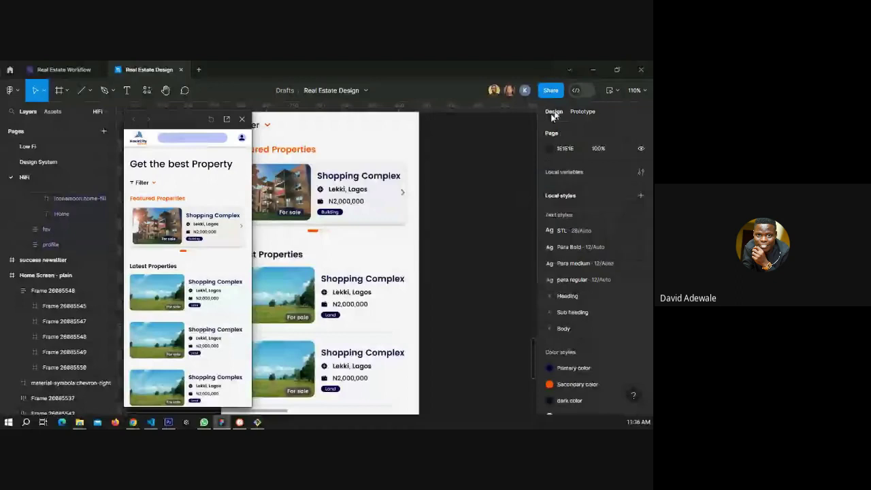
pyautogui.scroll(2, 357, 205)
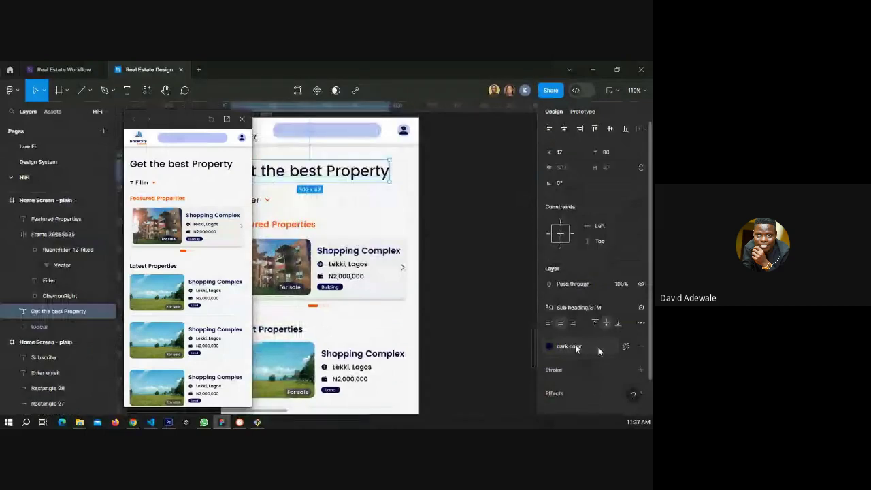
# Copy the dark color style's hex and set the prototype background to 020523.
pyautogui.press('Escape')
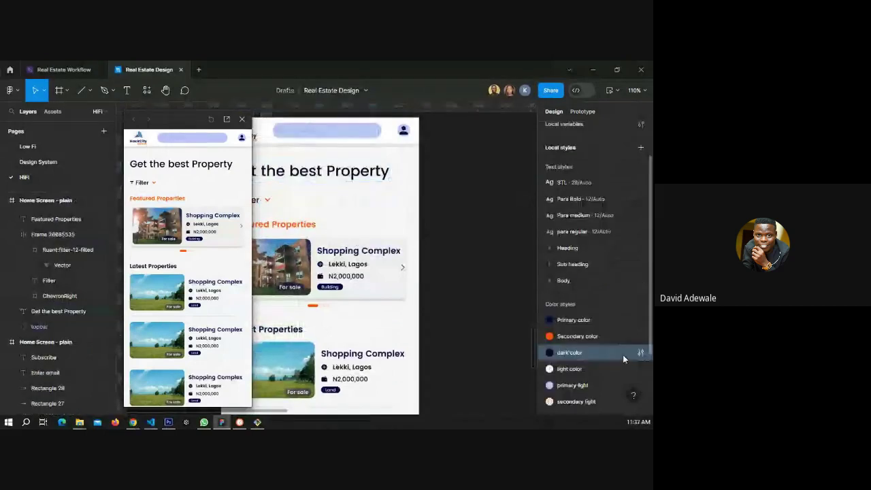
pyautogui.click(640, 352)
pyautogui.click(428, 395)
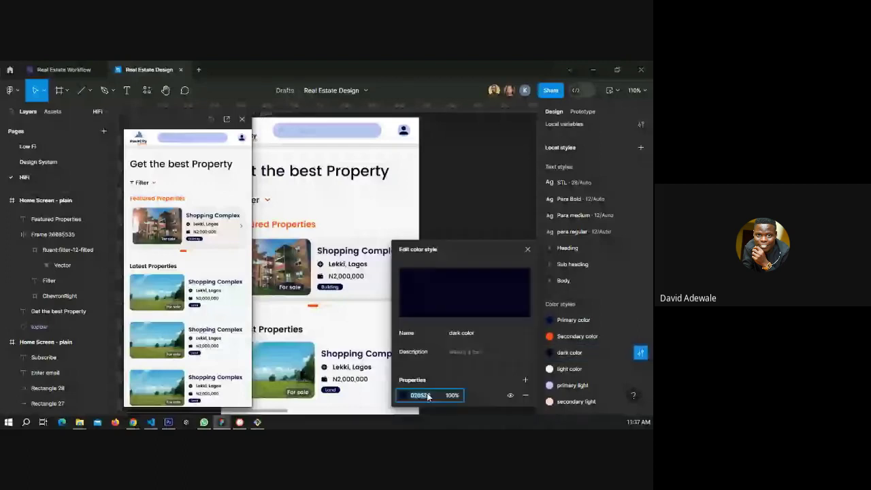
pyautogui.click(583, 111)
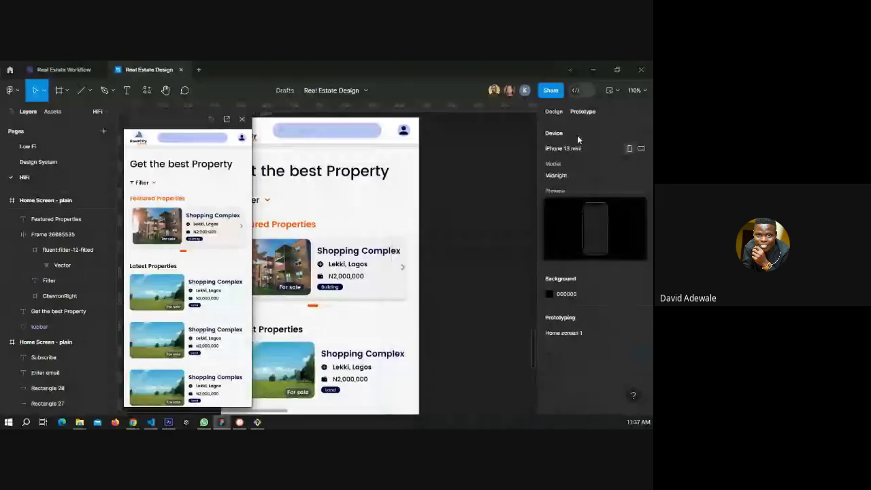
pyautogui.click(563, 294)
pyautogui.write('020523')
pyautogui.press('Return')
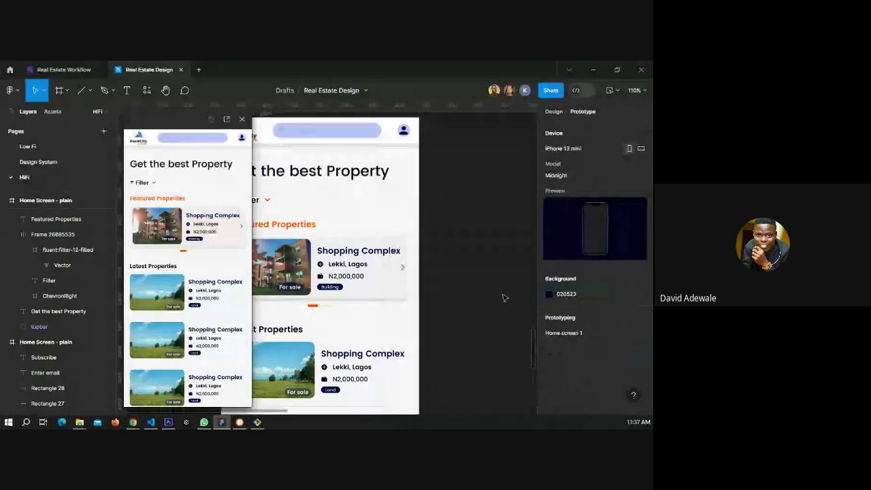
# Keep the Midnight device model, move the preview window right, and present the prototype with Ctrl+Alt+Enter.
pyautogui.click(583, 178)
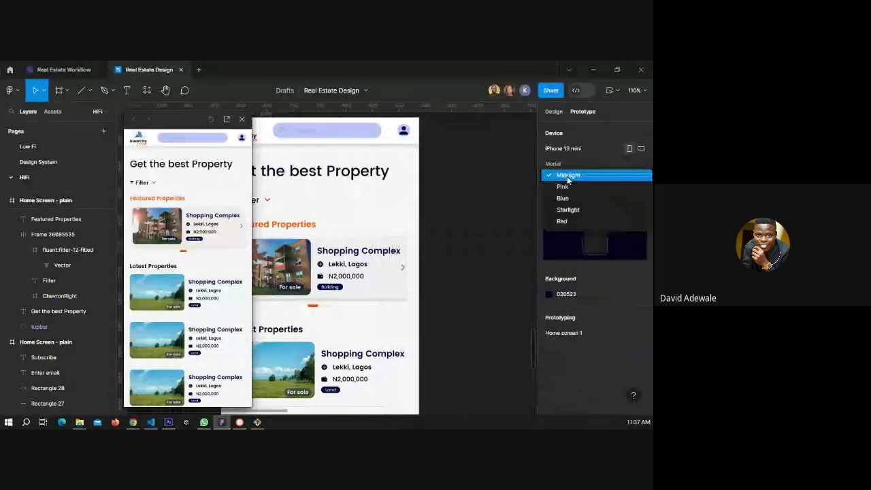
pyautogui.click(568, 177)
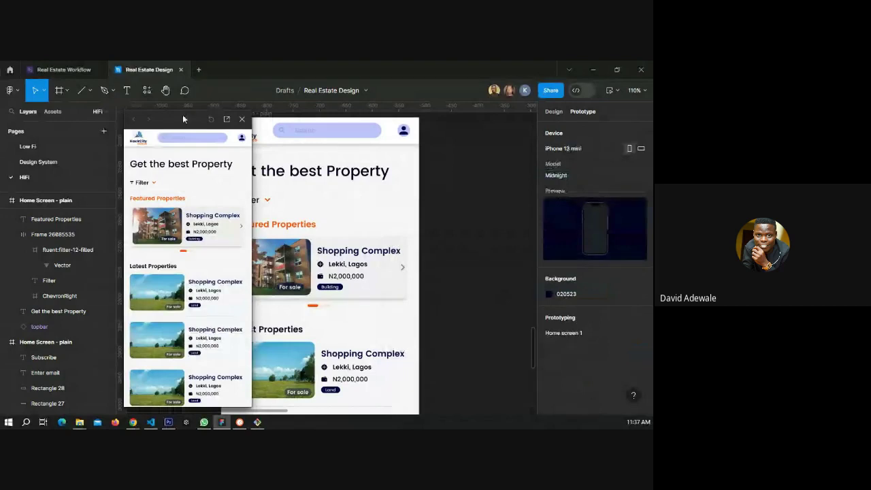
pyautogui.moveTo(183, 119); pyautogui.dragTo(412, 121)
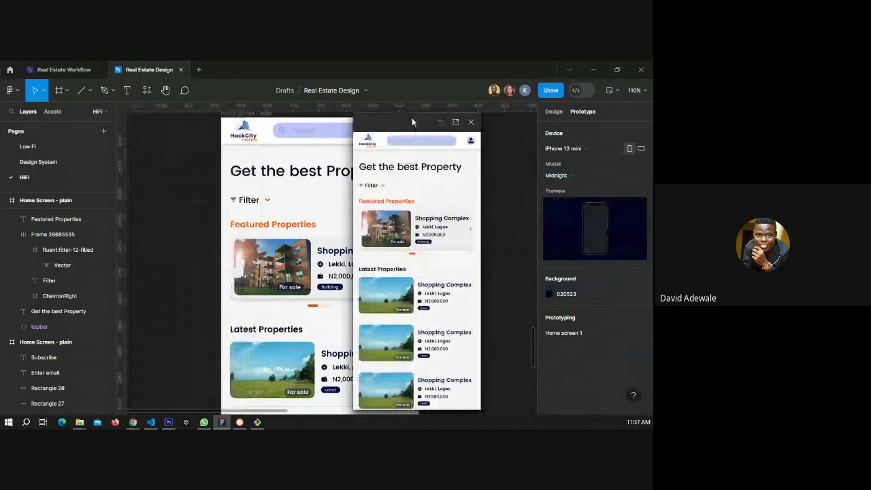
pyautogui.hotkey('ctrl', 'alt', 'Return')
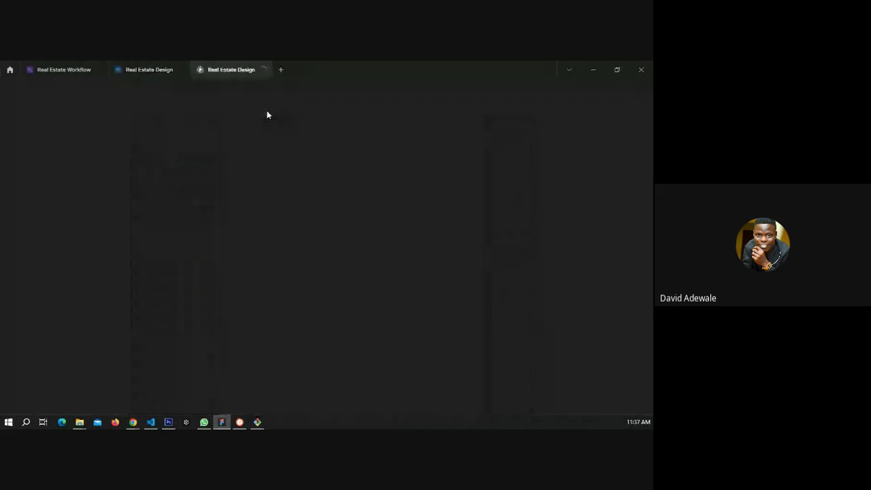
# Switch from the design file to the newly opened Real Estate Design prototype tab.
pyautogui.click(157, 71)
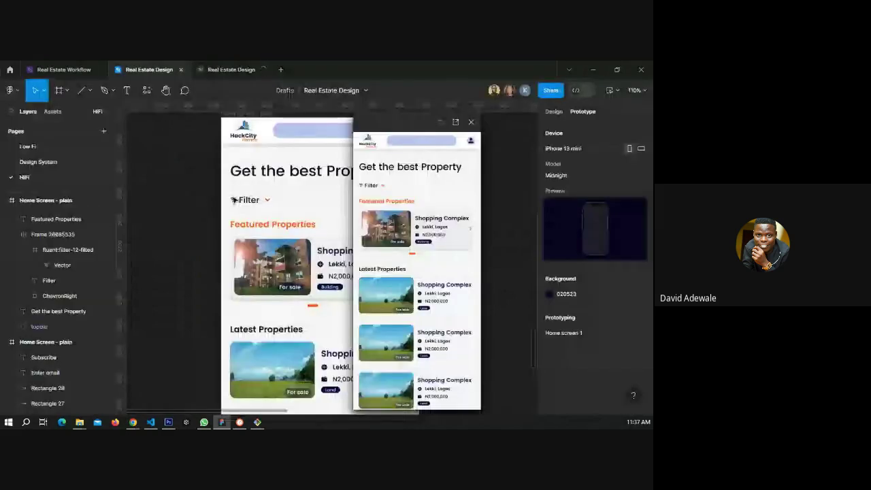
pyautogui.click(235, 69)
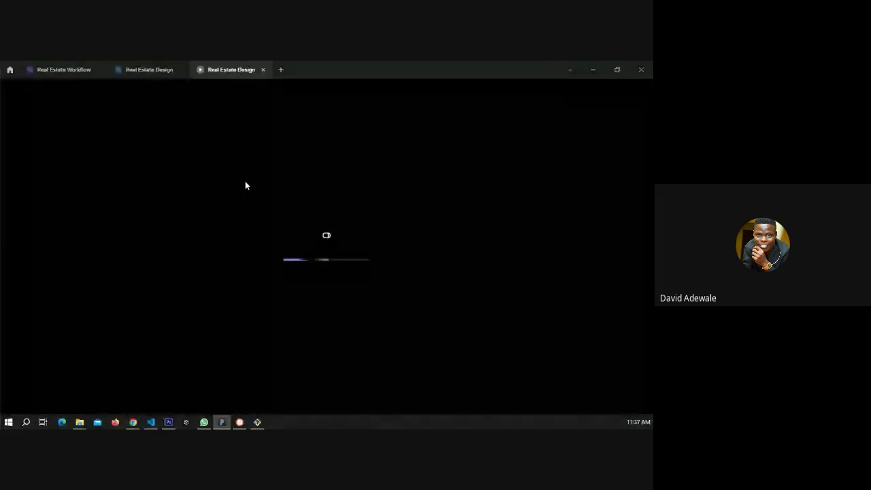
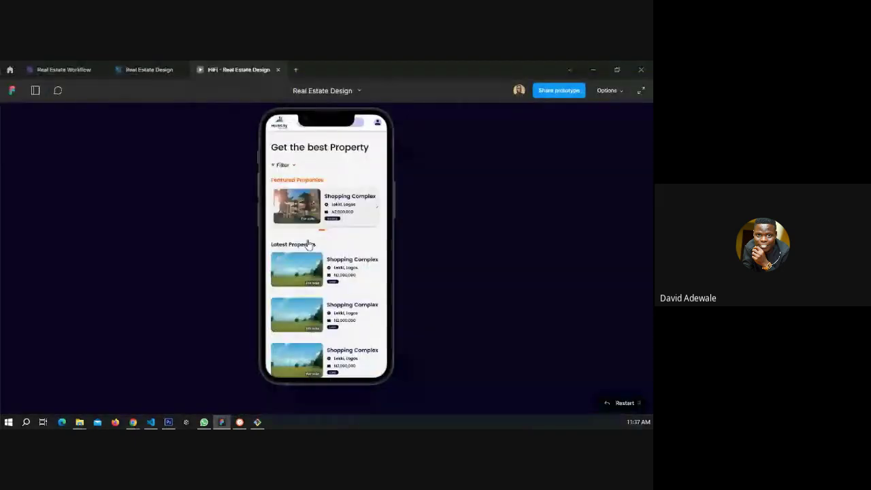
# Open the Real Estate Design file in the editor.
pyautogui.scroll(-3, 334, 287)
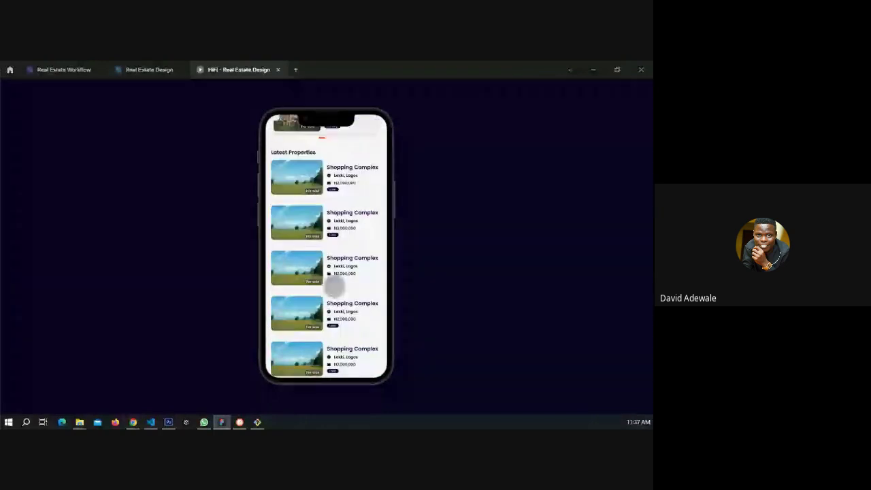
pyautogui.scroll(3, 334, 287)
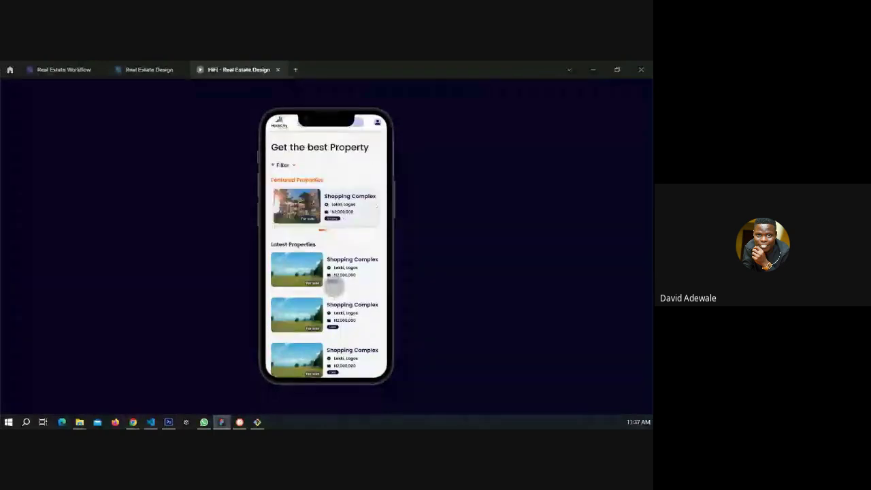
pyautogui.scroll(-3, 334, 287)
pyautogui.scroll(3, 334, 287)
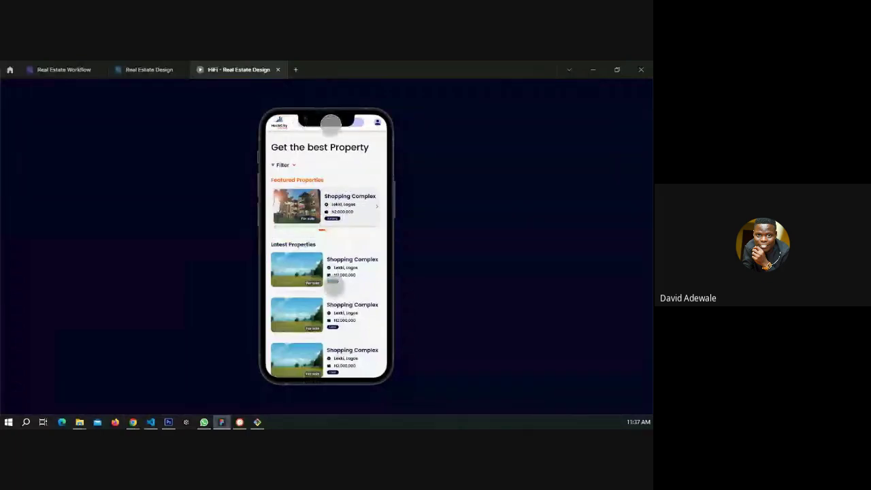
pyautogui.click(147, 71)
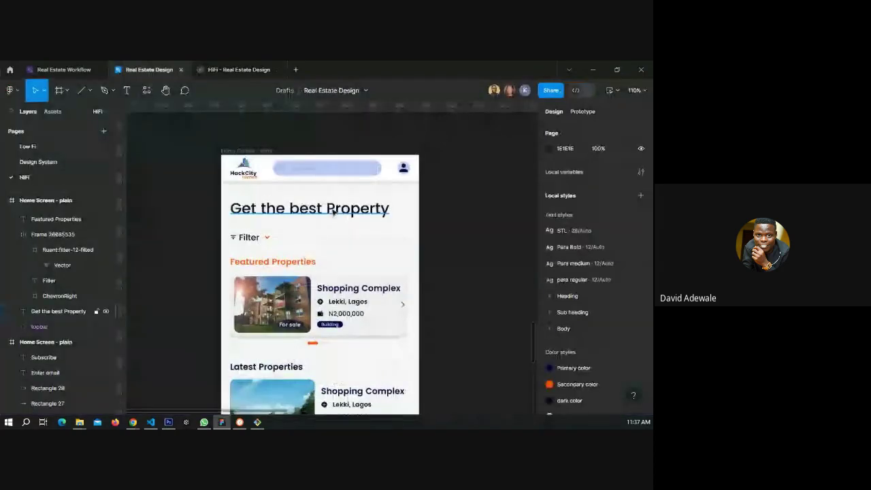
# Select the topbar, heading, Filter, featured card and Latest Properties, then push them down 22 px.
pyautogui.scroll(-1, 294, 217)
pyautogui.click(264, 165)
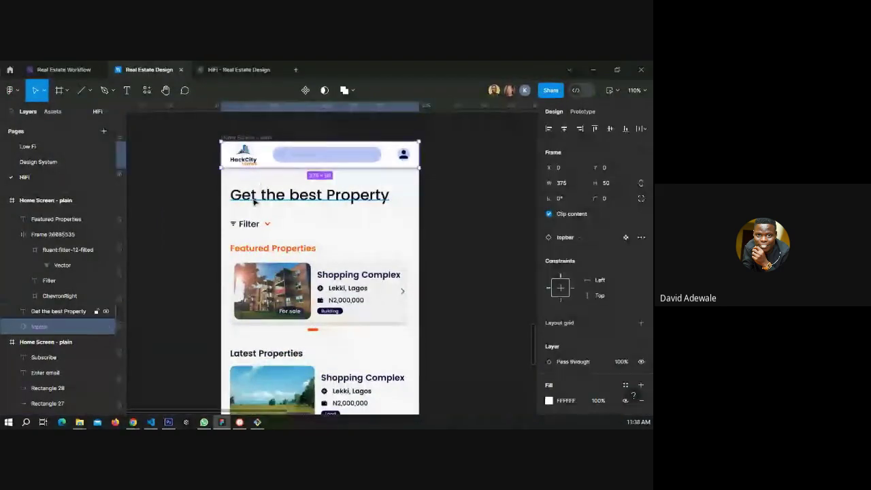
pyautogui.moveTo(254, 202); pyautogui.dragTo(264, 267)
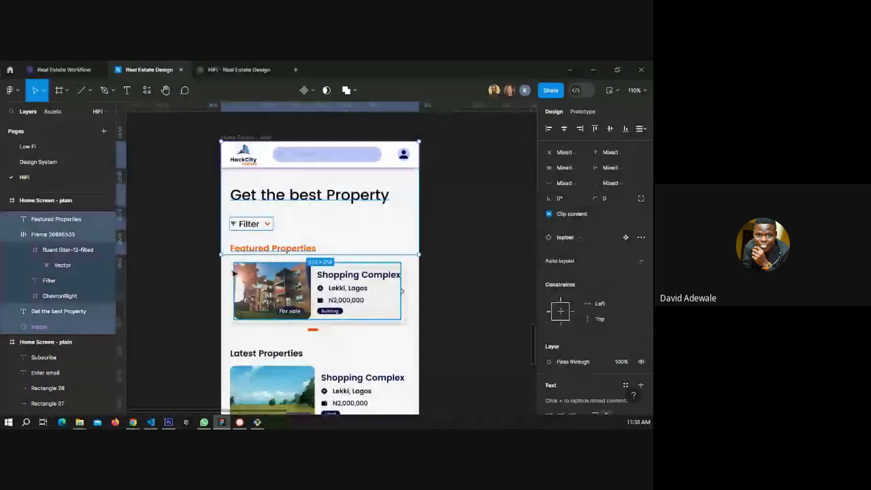
pyautogui.moveTo(222, 259); pyautogui.dragTo(427, 261)
pyautogui.scroll(-1, 362, 266)
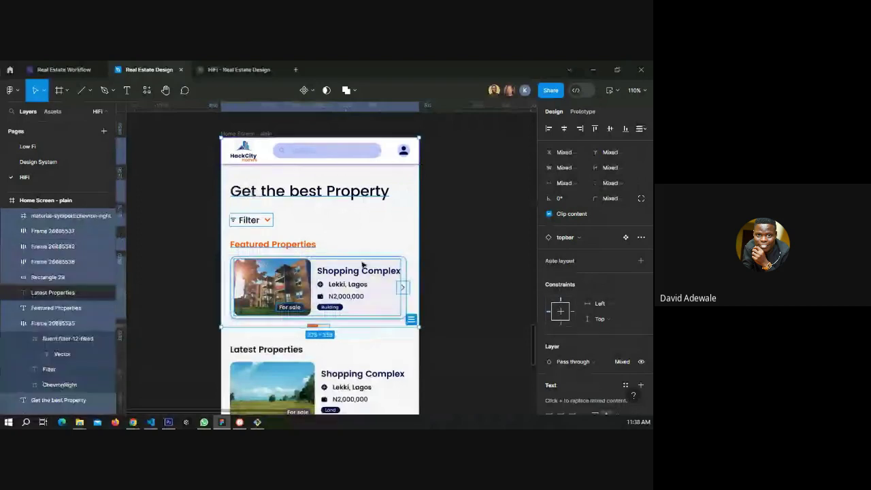
pyautogui.scroll(-2, 361, 266)
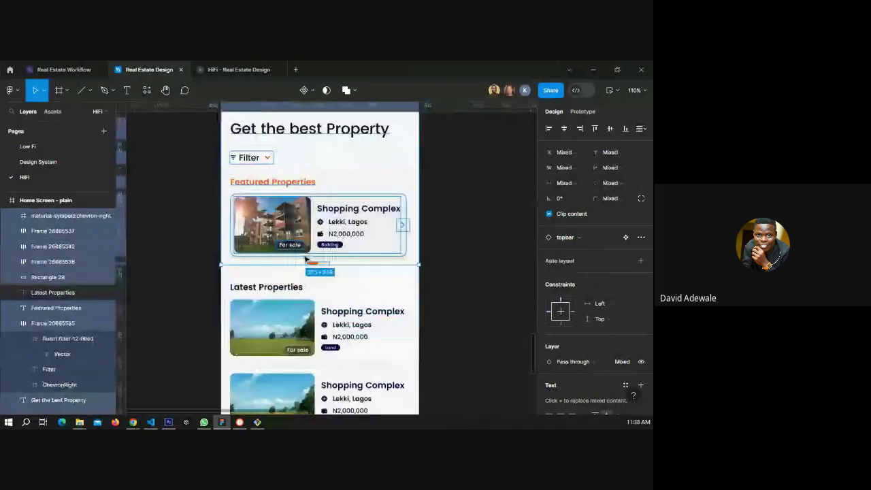
pyautogui.scroll(-3, 305, 259)
pyautogui.click(353, 277)
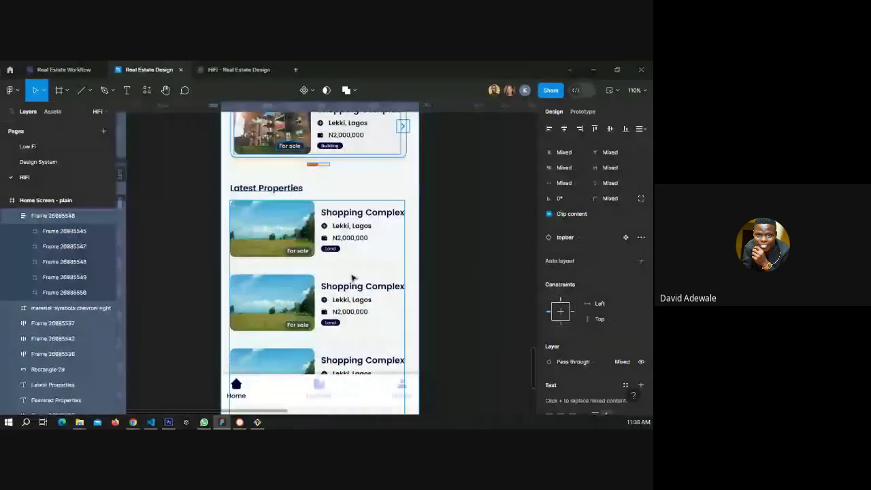
pyautogui.scroll(7, 352, 278)
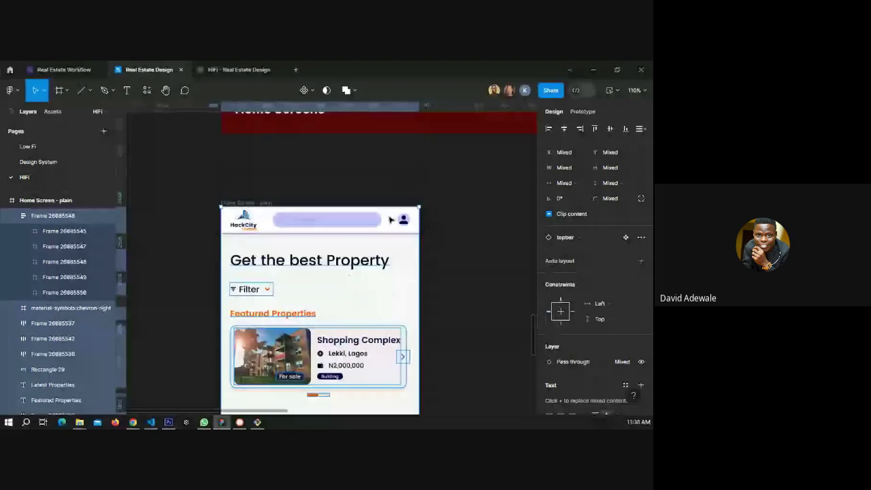
pyautogui.hotkey('ctrl', 'z')
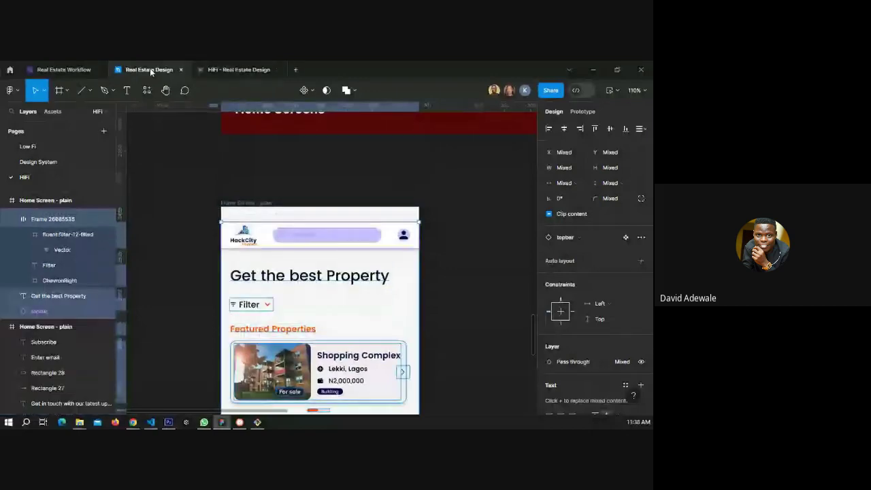
pyautogui.click(202, 234)
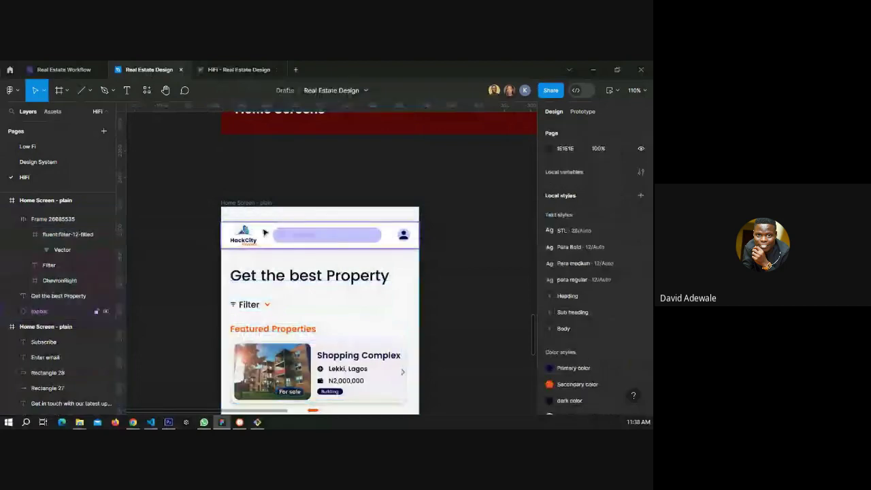
# Move the topbar to the frame's top, anchor it to Bottom, and raise its top edge.
pyautogui.moveTo(265, 232); pyautogui.dragTo(274, 206)
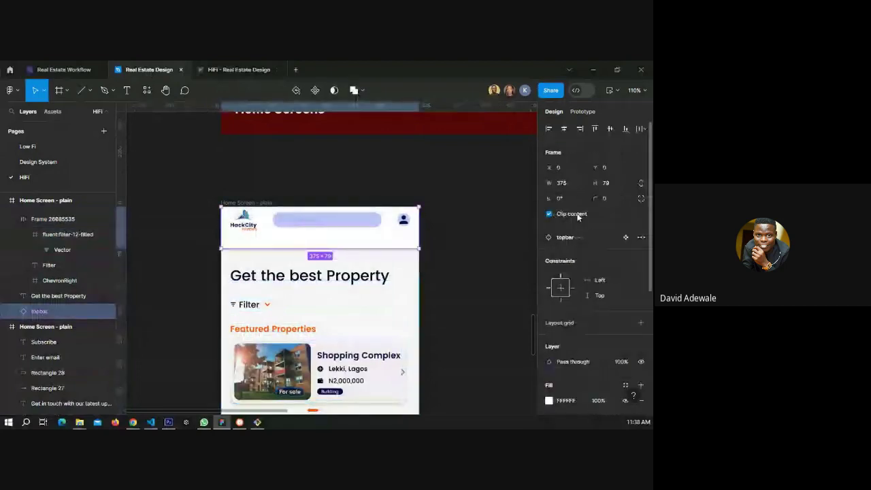
pyautogui.scroll(-1, 596, 284)
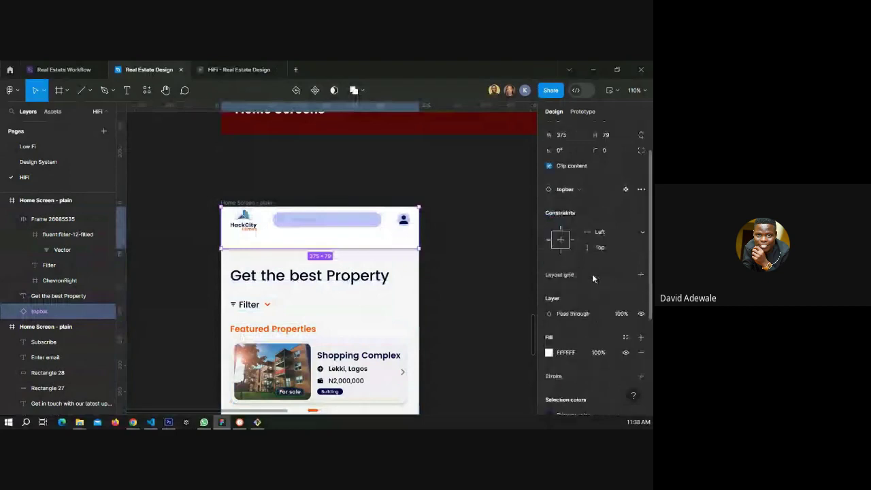
pyautogui.scroll(-1, 591, 277)
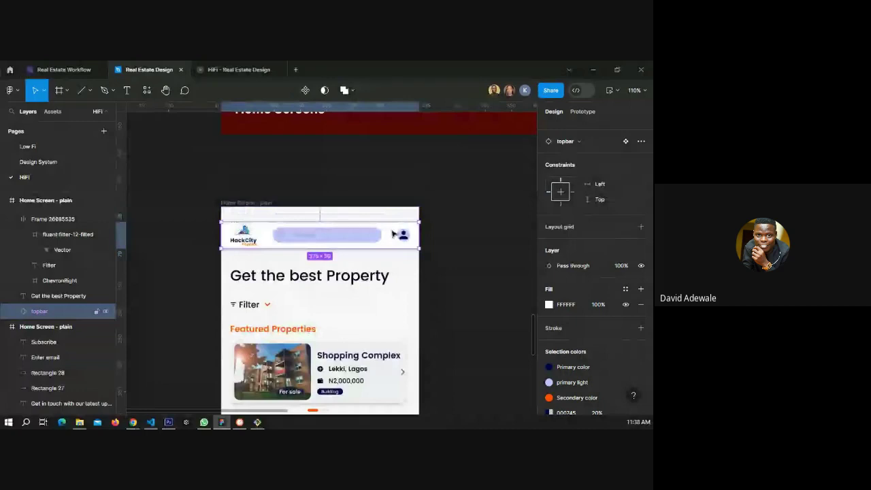
pyautogui.click(561, 202)
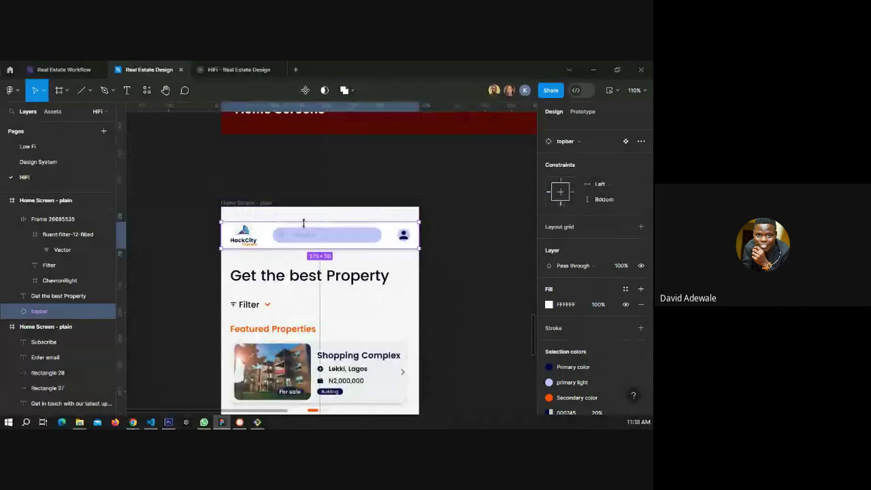
pyautogui.moveTo(303, 222); pyautogui.dragTo(306, 208)
# Wrap the logo, search bar and profile icon in an auto-layout row and reposition them.
pyautogui.hotkey('shift', 'a')
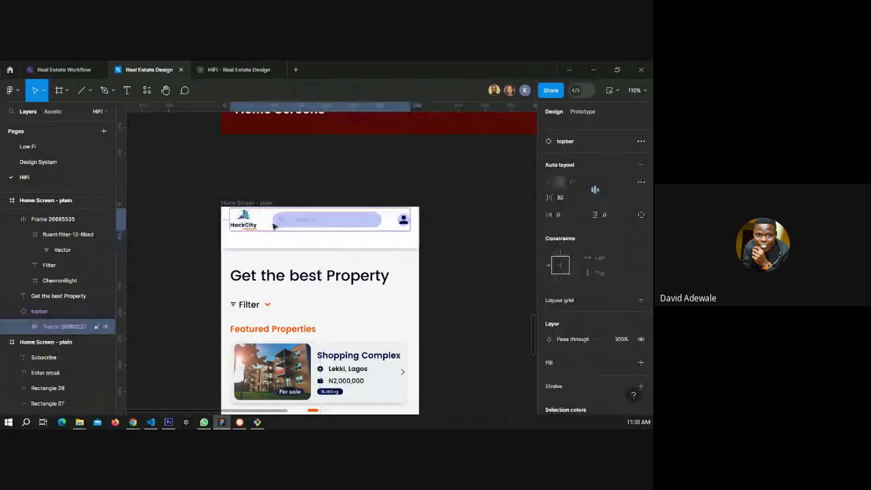
pyautogui.moveTo(272, 226); pyautogui.dragTo(292, 232)
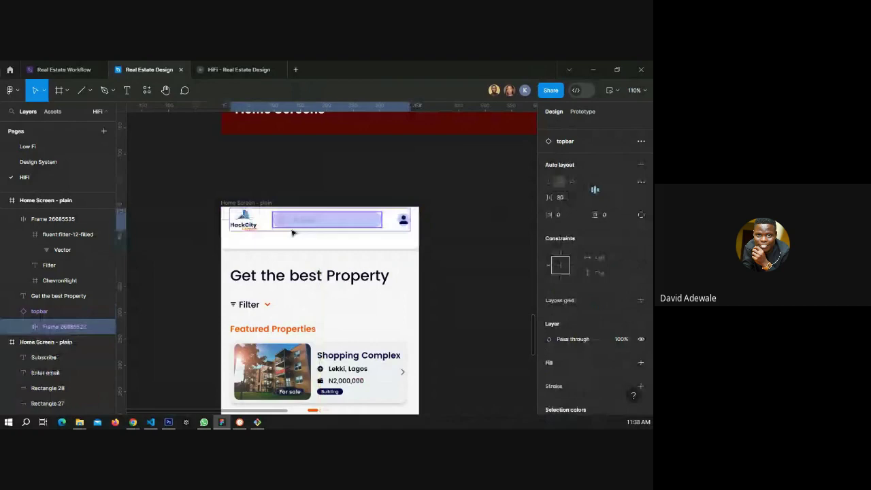
pyautogui.click(297, 230)
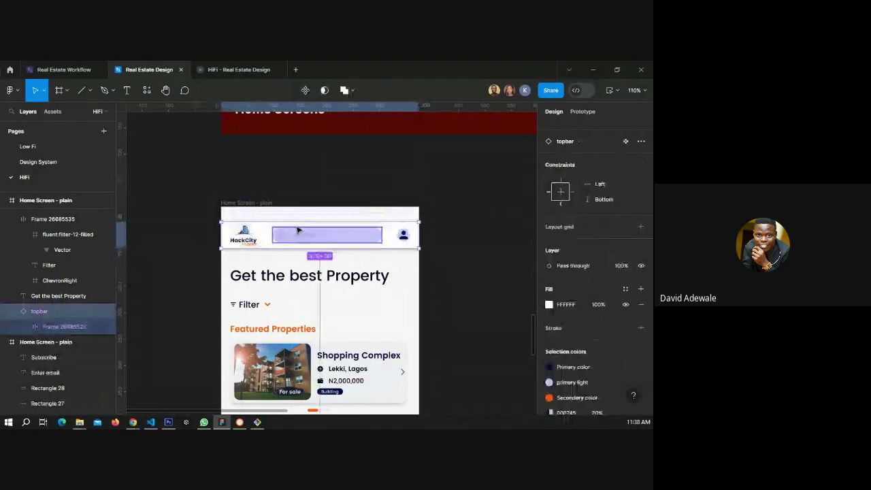
pyautogui.moveTo(297, 229); pyautogui.dragTo(285, 236)
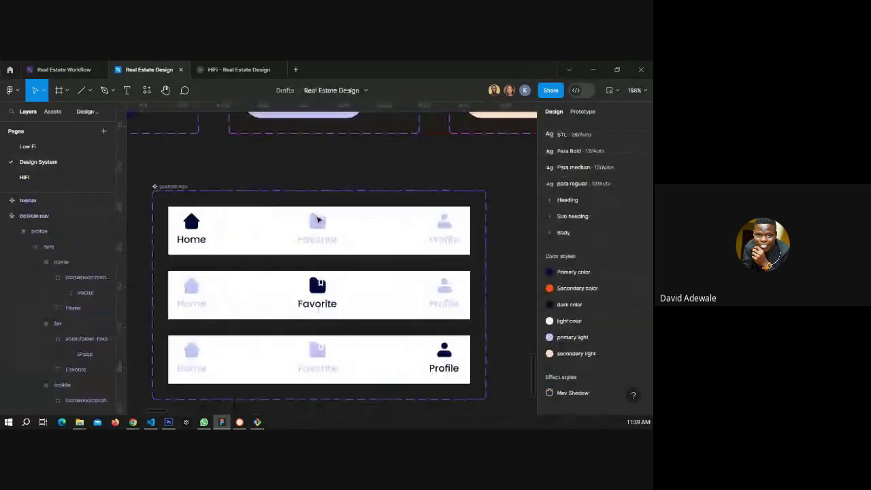
# Add auto layout to the Design System topbar component and move the HackCity logo lower.
pyautogui.scroll(-5, 452, 216)
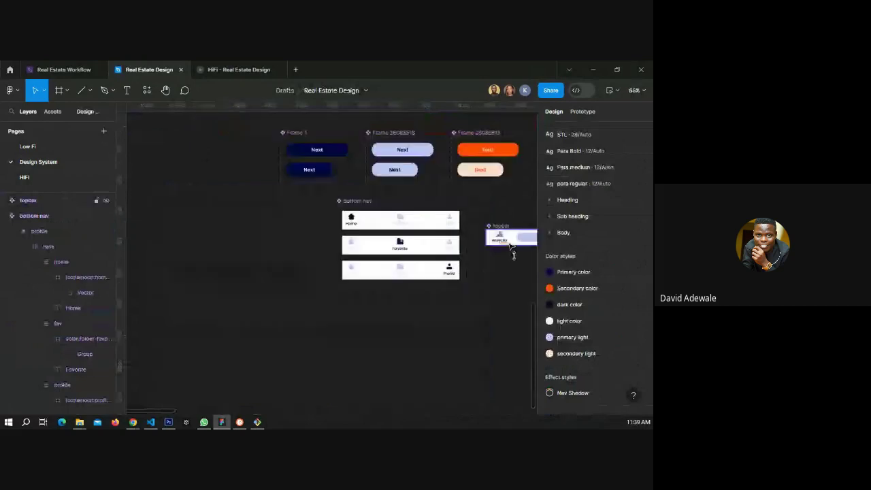
pyautogui.click(509, 242)
pyautogui.moveTo(507, 258); pyautogui.dragTo(298, 220)
pyautogui.scroll(1, 300, 227)
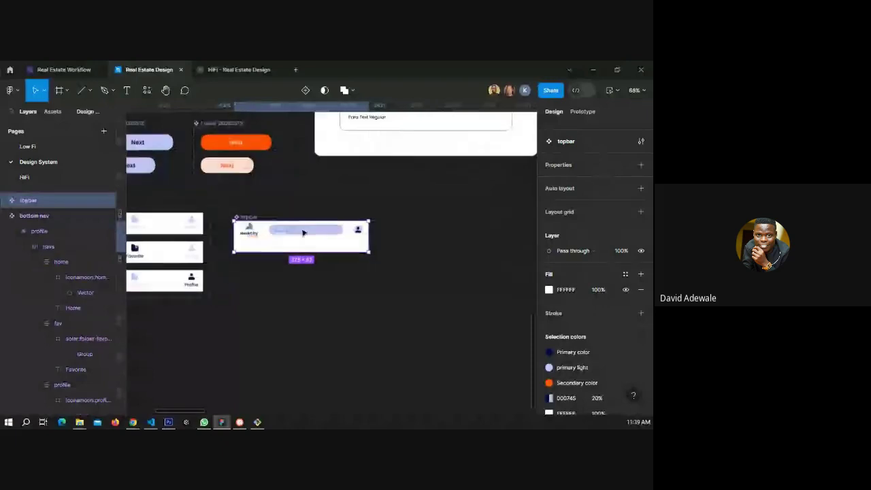
pyautogui.hotkey('shift', 'a')
pyautogui.scroll(-1, 249, 232)
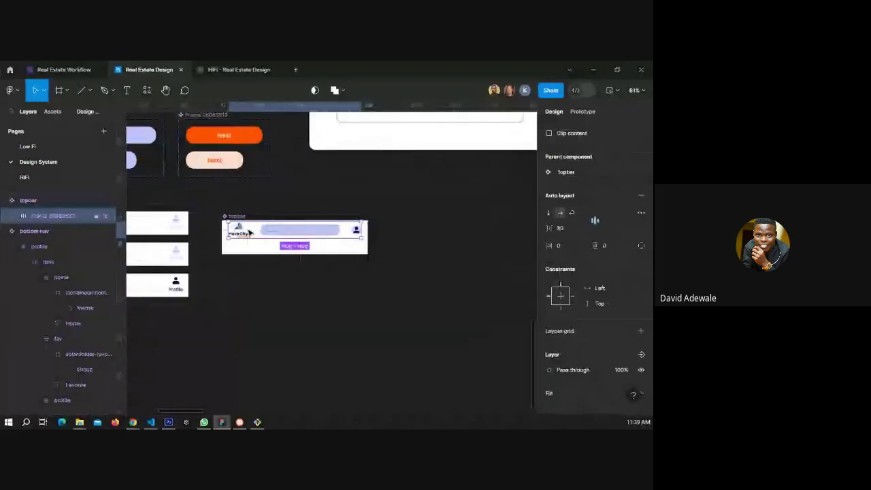
pyautogui.moveTo(250, 232); pyautogui.dragTo(245, 244)
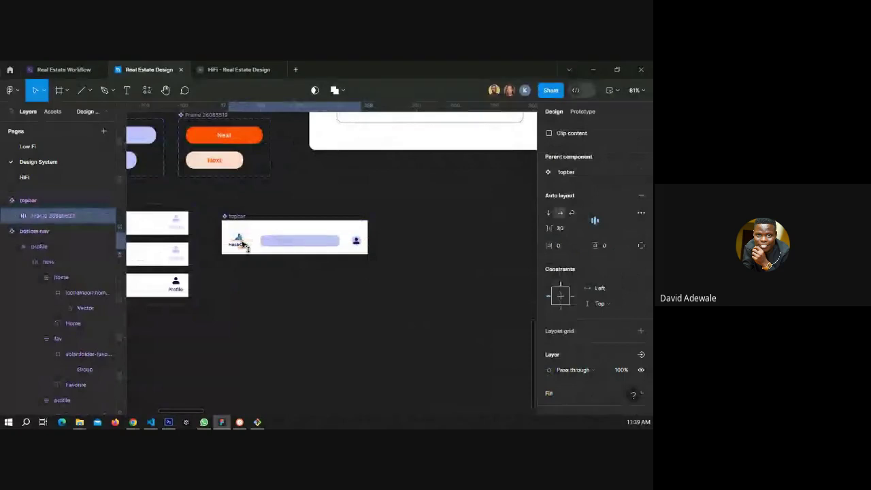
# Shorten the topbar component's height, checking the header in the prototype preview.
pyautogui.click(236, 70)
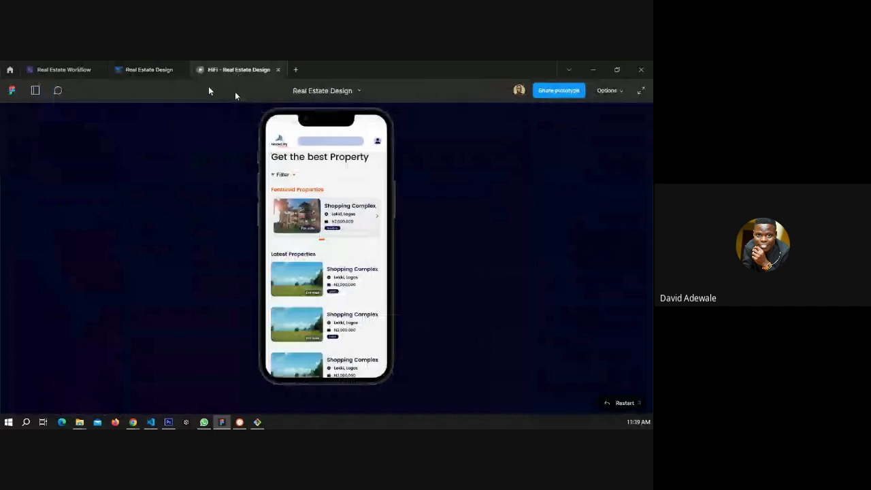
pyautogui.hotkey('ctrl', 'shift', 'Tab')
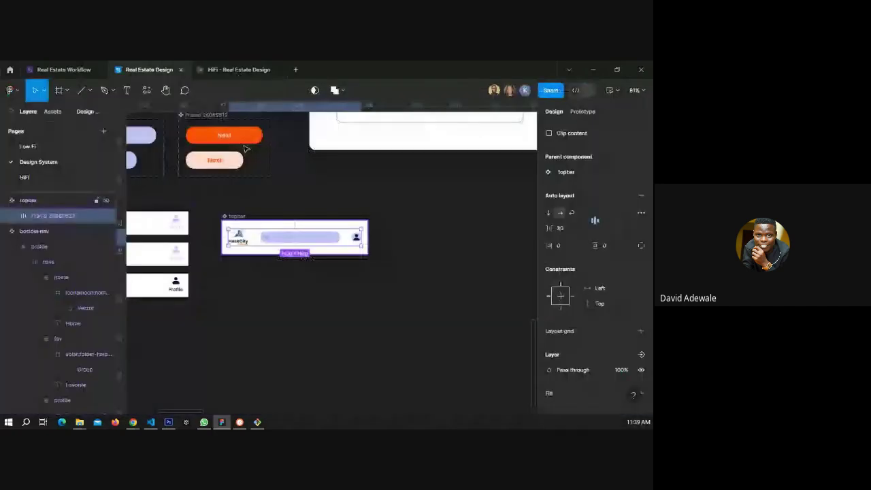
pyautogui.click(227, 70)
pyautogui.hotkey('ctrl', 'shift', 'Tab')
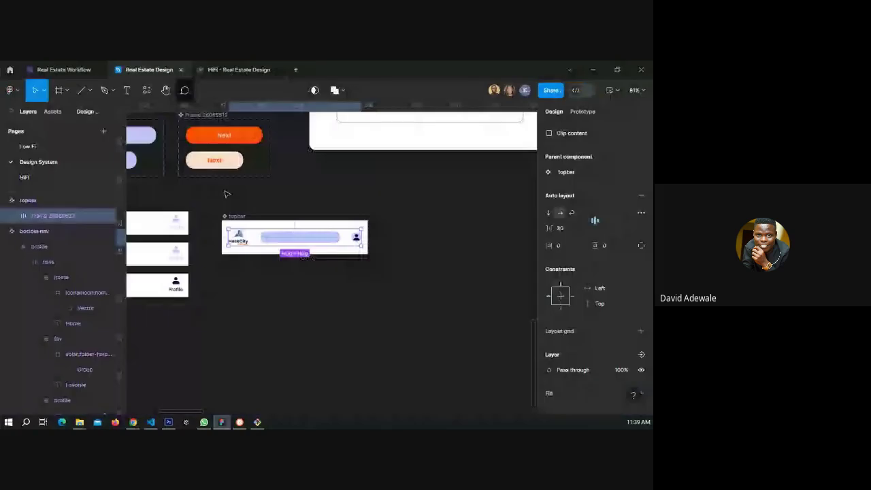
pyautogui.click(272, 254)
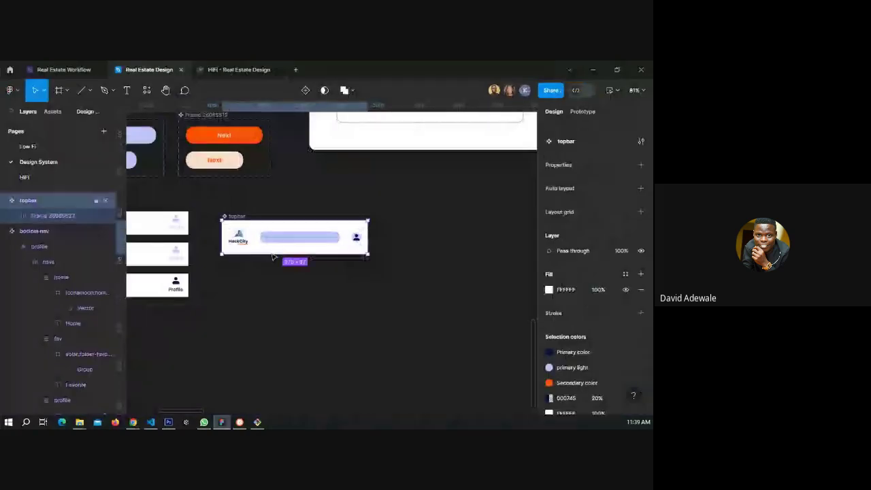
pyautogui.moveTo(272, 256); pyautogui.dragTo(272, 250)
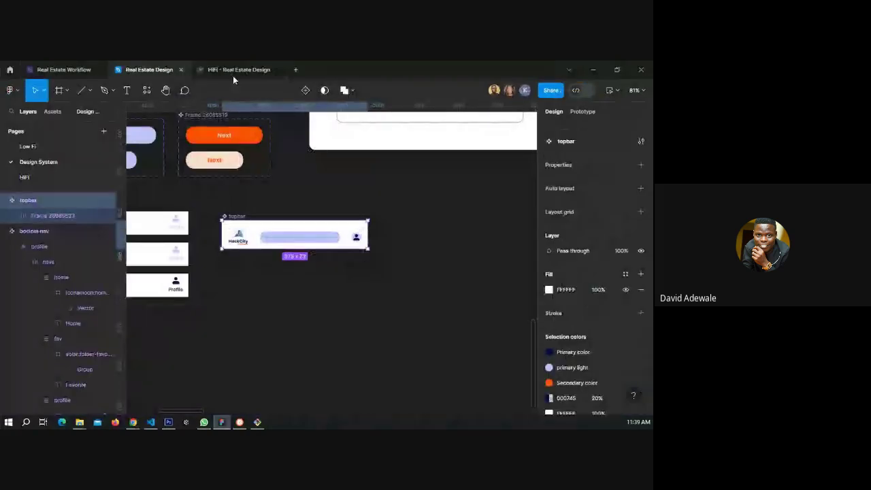
pyautogui.click(234, 70)
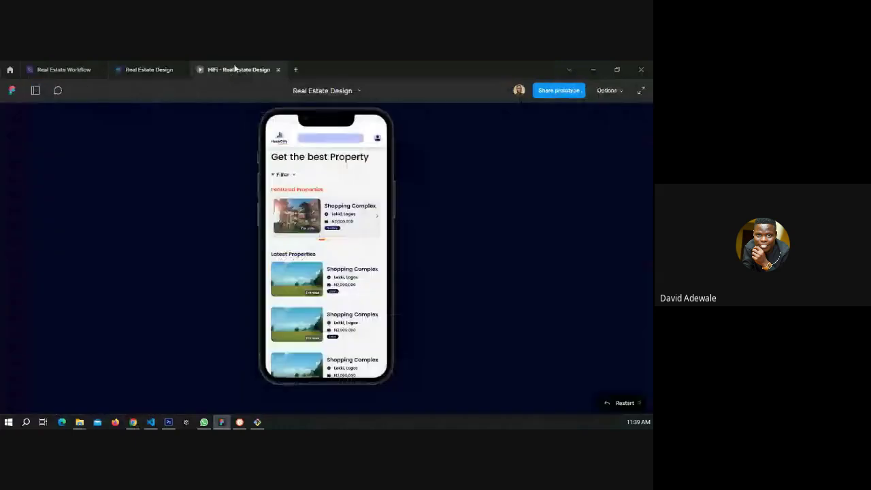
pyautogui.click(153, 69)
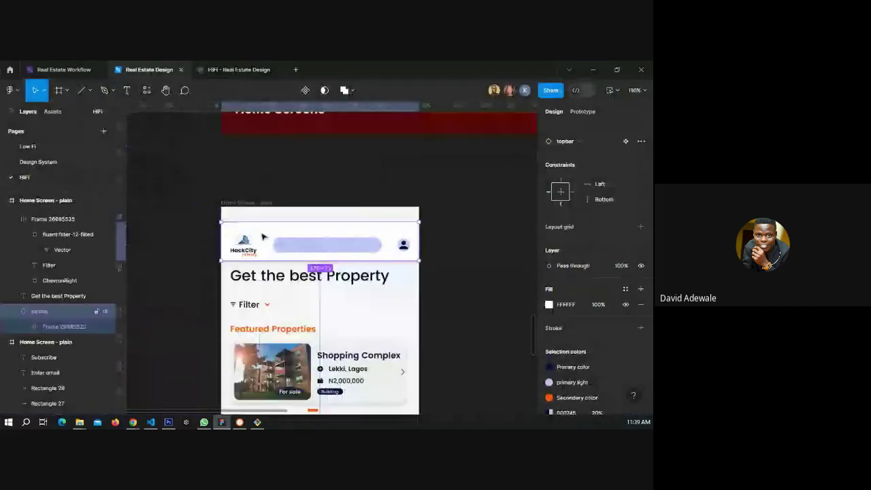
# Move the topbar to Home Screen's top, make it slightly taller, and lower its inner row.
pyautogui.moveTo(263, 236); pyautogui.dragTo(263, 221)
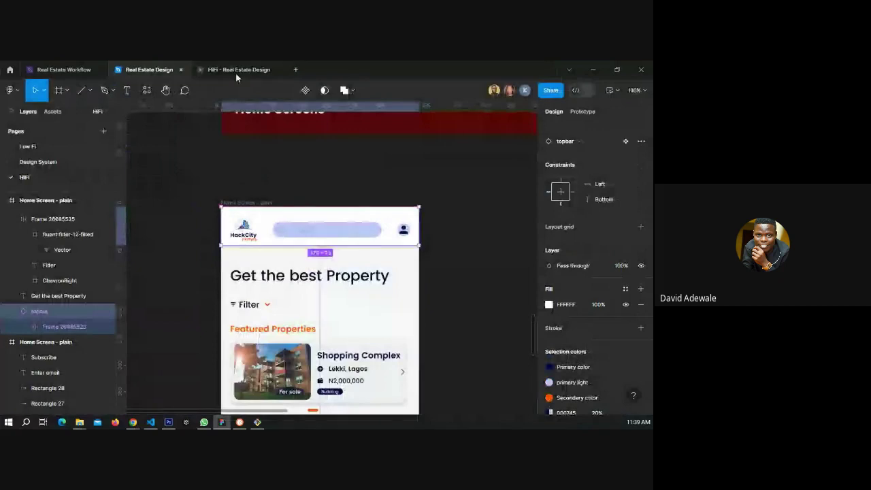
pyautogui.click(236, 71)
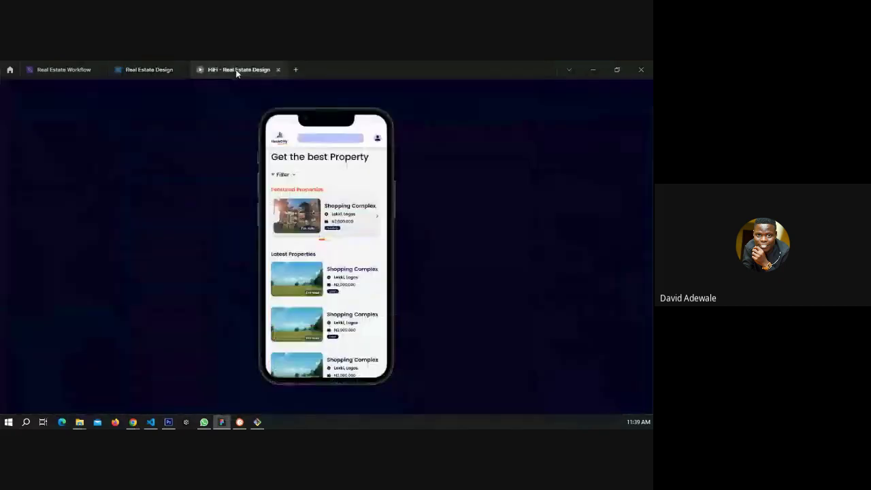
pyautogui.click(149, 69)
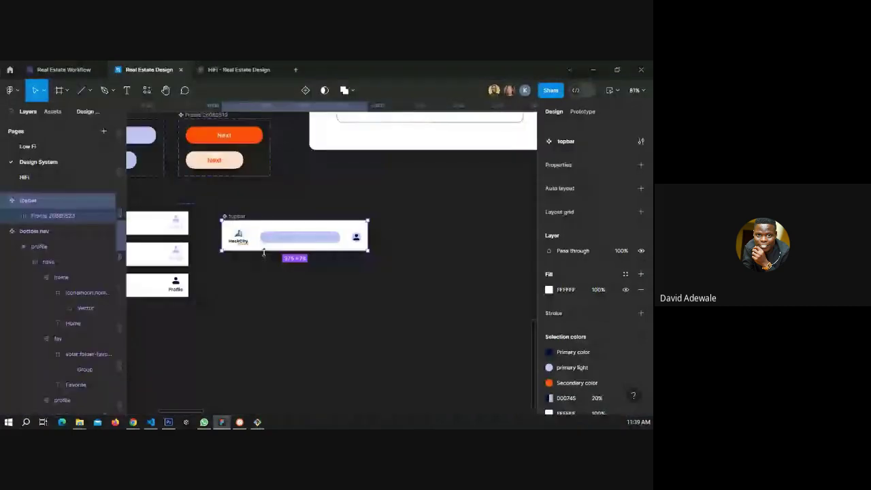
pyautogui.moveTo(264, 252); pyautogui.dragTo(264, 253)
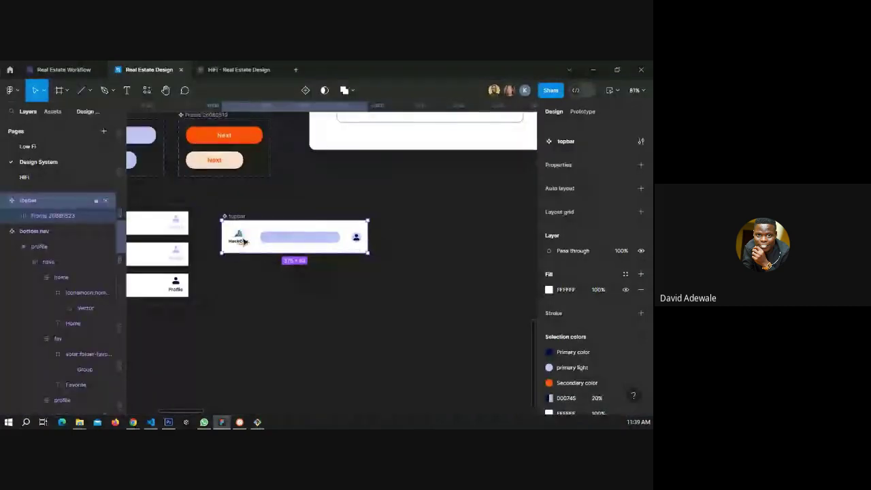
pyautogui.doubleClick(244, 241)
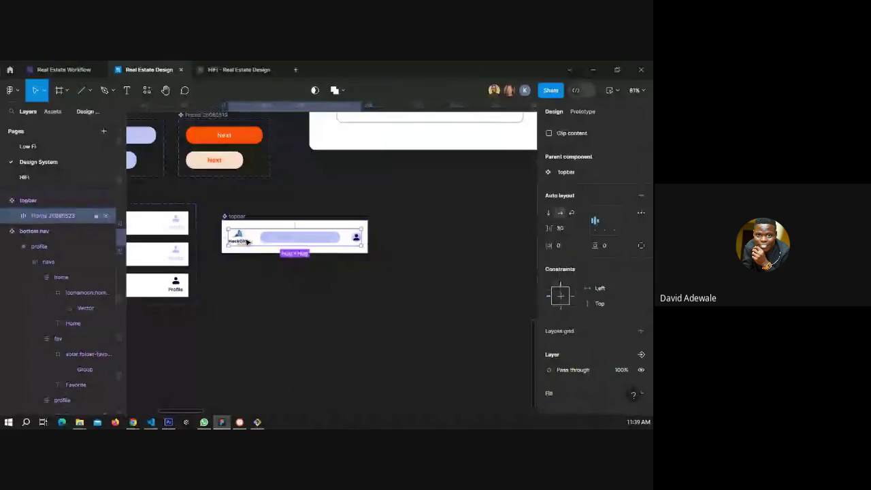
pyautogui.moveTo(246, 239); pyautogui.dragTo(248, 244)
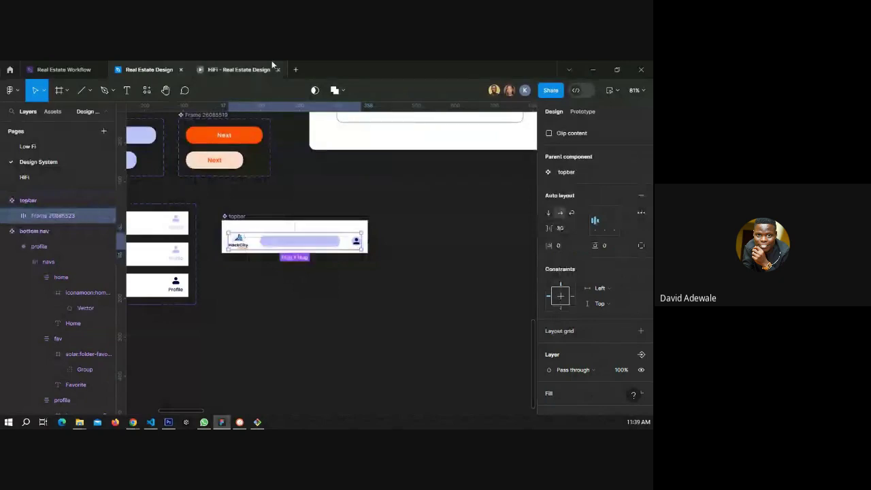
# Preview the revised header in the HiFi prototype, then return to the Real Estate Design editor.
pyautogui.click(249, 70)
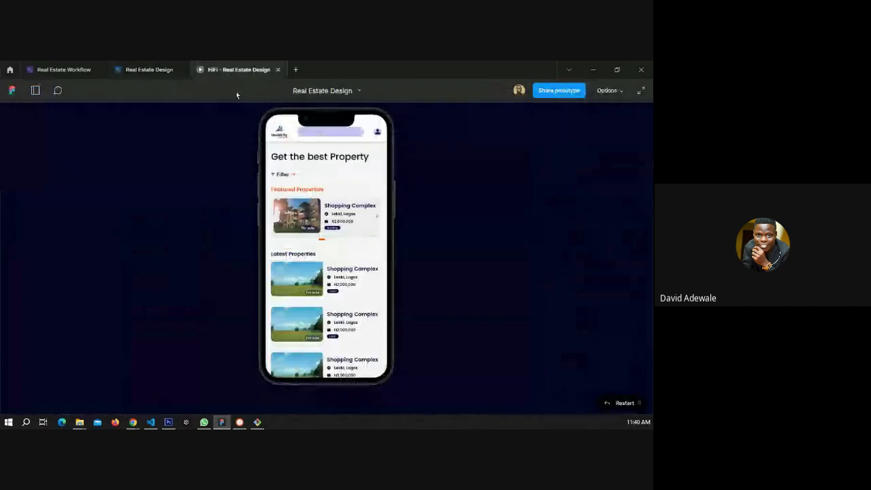
pyautogui.click(157, 74)
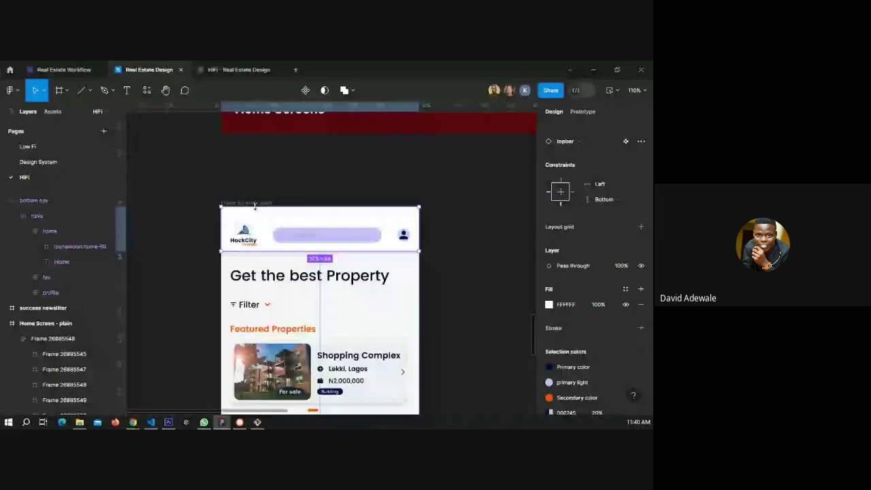
# Set the topbar's scroll behavior to Sticky position with No scrolling overflow.
pyautogui.click(583, 112)
pyautogui.click(602, 188)
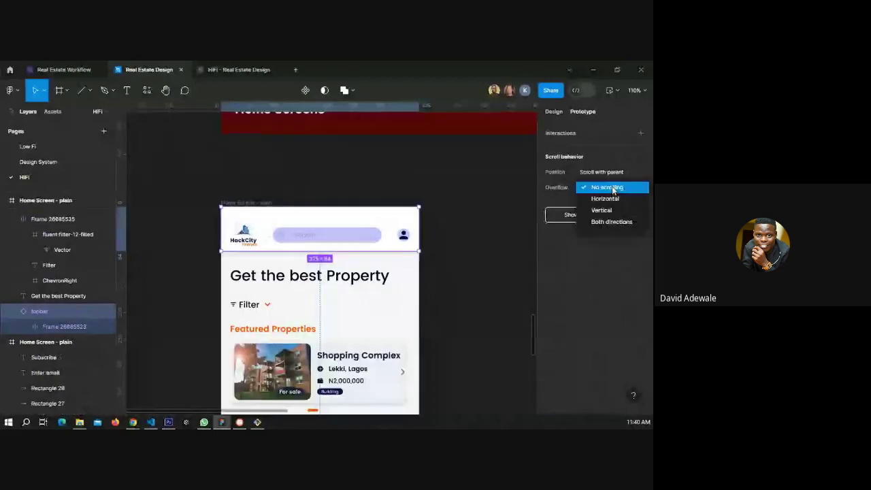
pyautogui.click(612, 190)
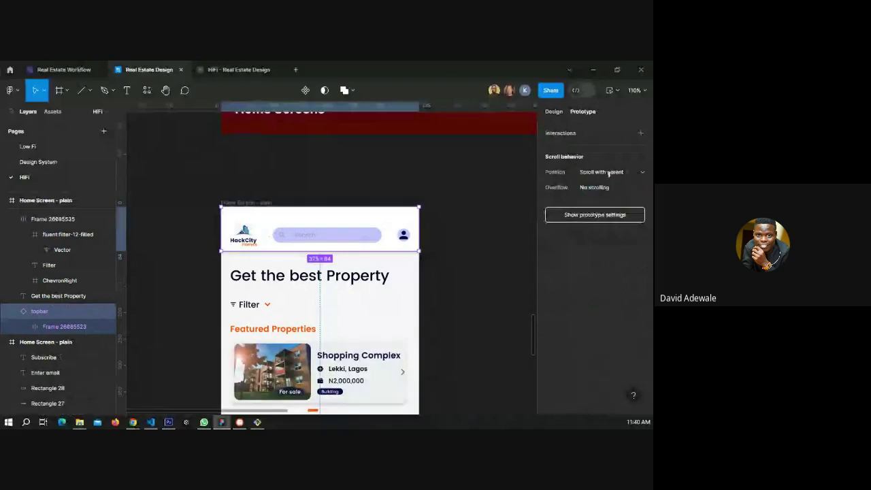
pyautogui.click(611, 173)
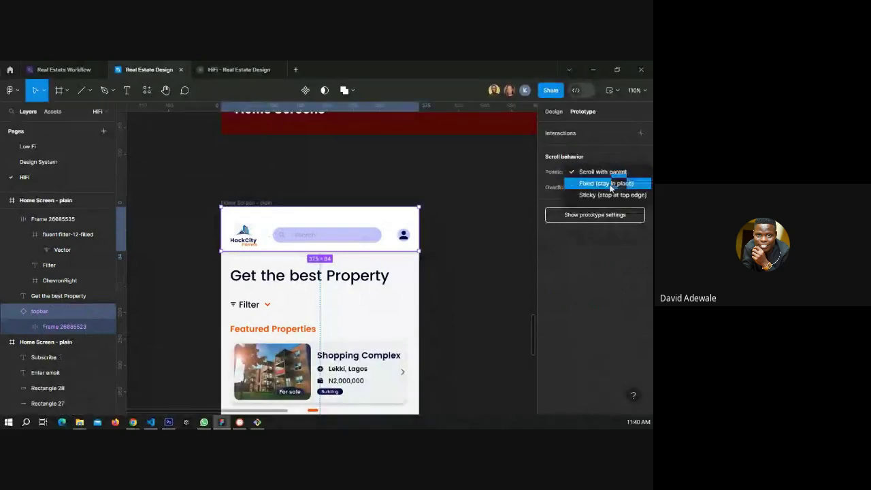
pyautogui.click(610, 185)
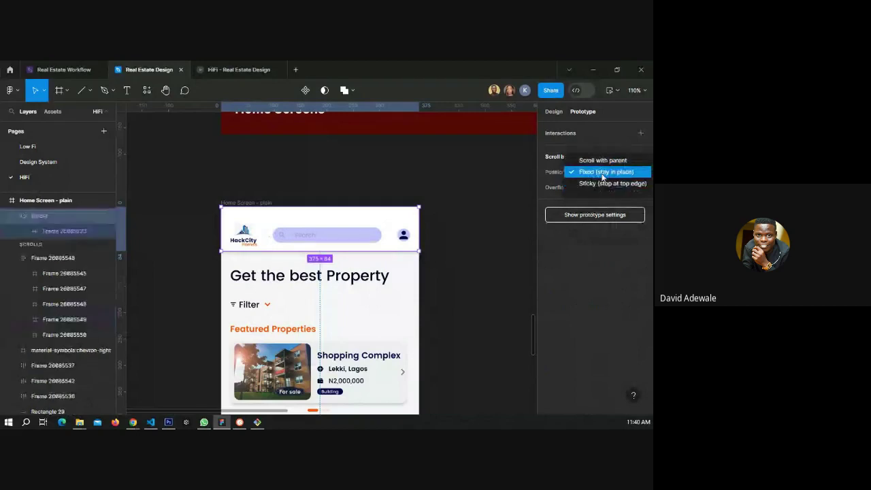
pyautogui.click(609, 183)
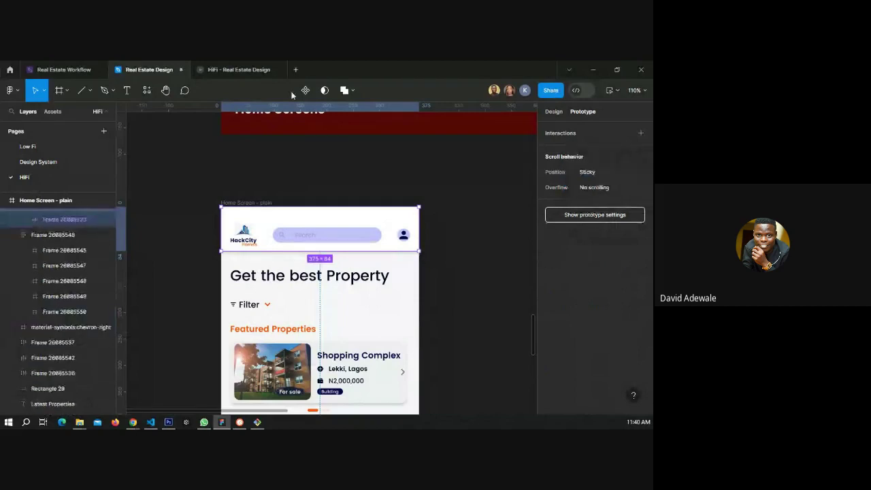
# Present the prototype and scroll to test the sticky topbar, then return to the editor.
pyautogui.hotkey('ctrl', 'alt', 'Return')
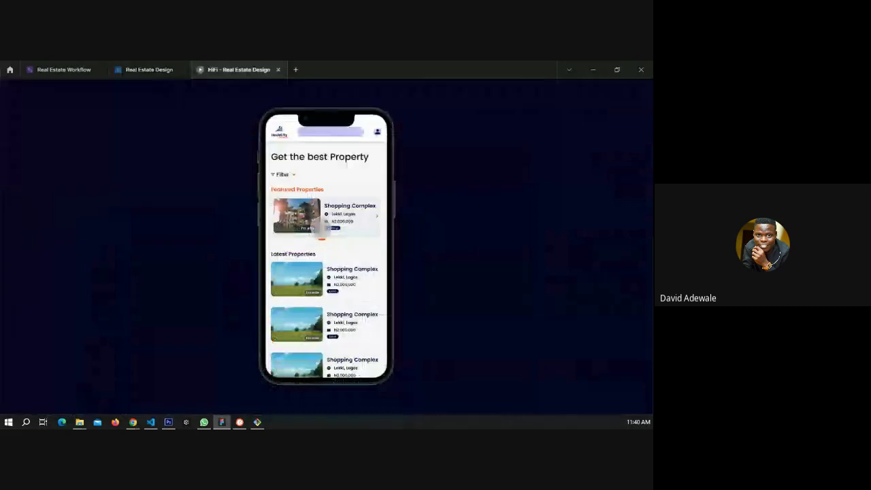
pyautogui.scroll(-3, 319, 229)
pyautogui.scroll(3, 319, 229)
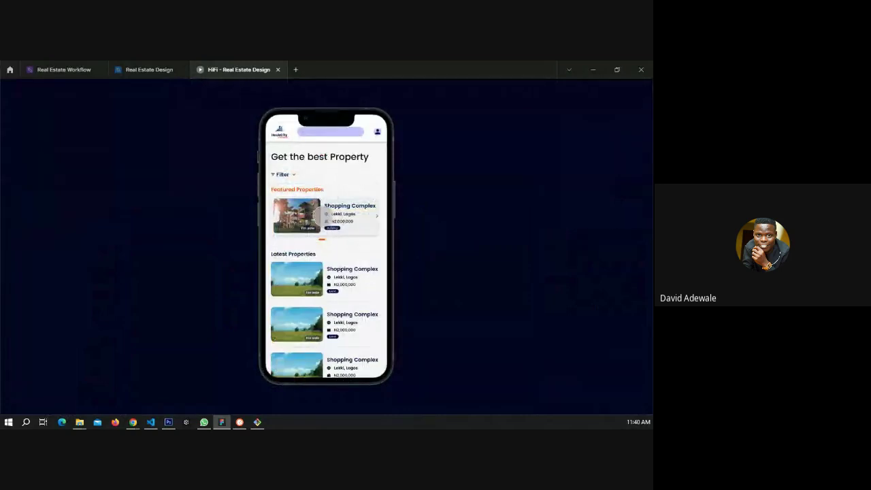
pyautogui.click(142, 70)
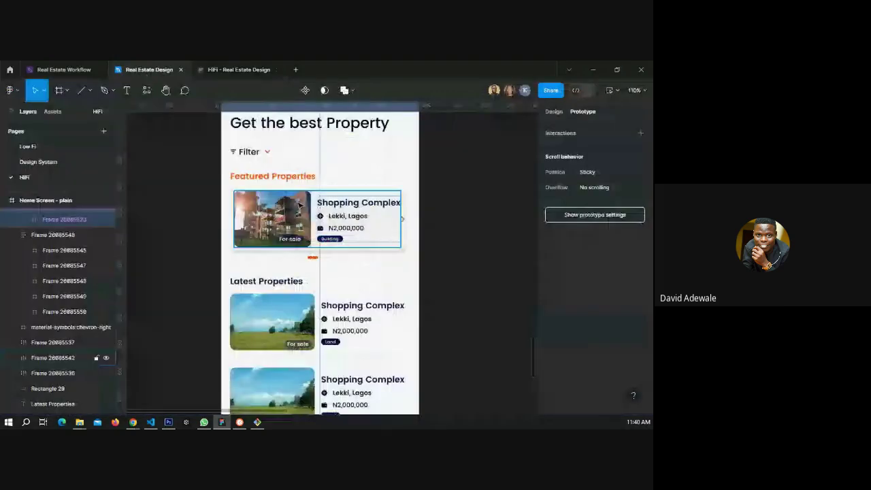
# Compare the bottom nav and Home Screen - plain frames in Layers, then open the prototype preview.
pyautogui.scroll(-3, 300, 206)
pyautogui.click(291, 200)
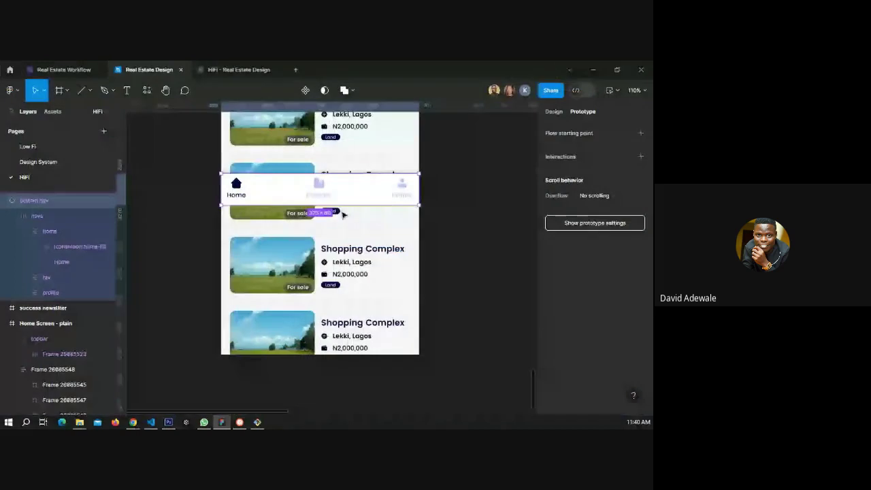
pyautogui.click(5, 323)
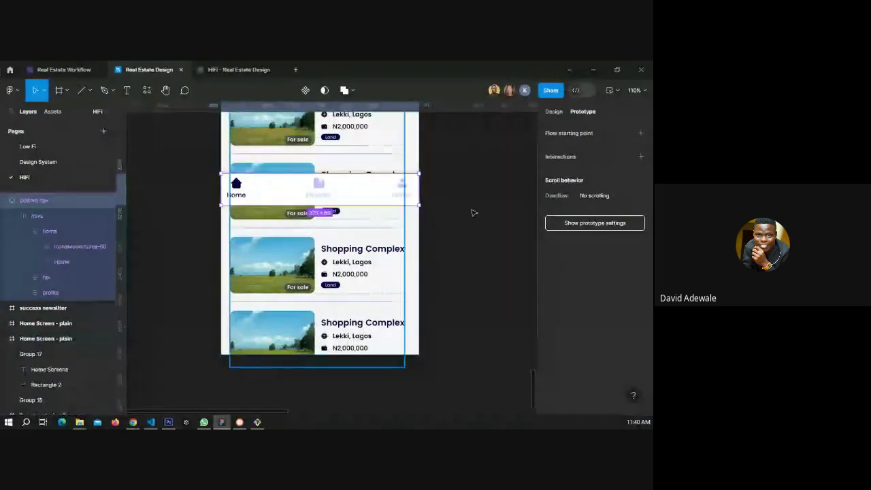
pyautogui.click(554, 111)
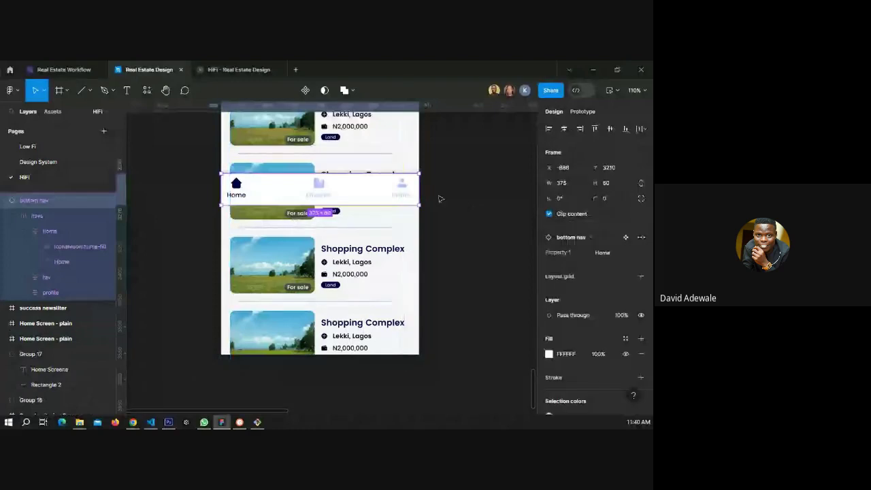
pyautogui.click(4, 201)
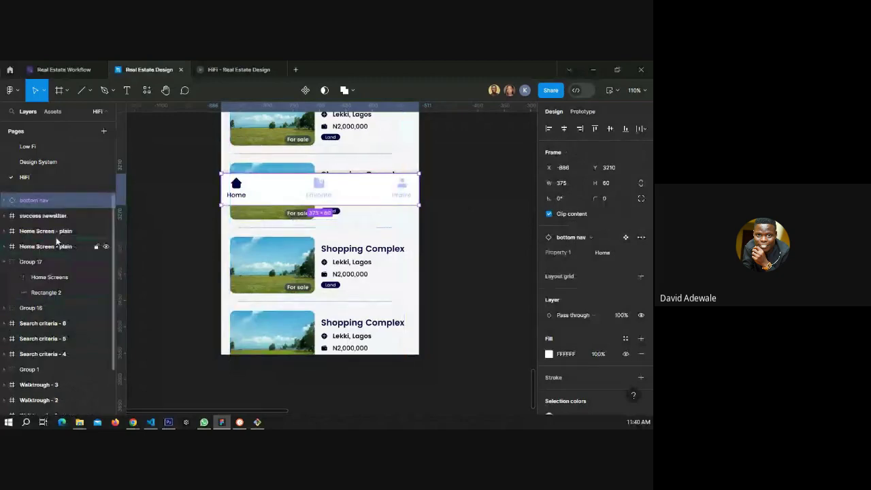
pyautogui.scroll(10, 249, 172)
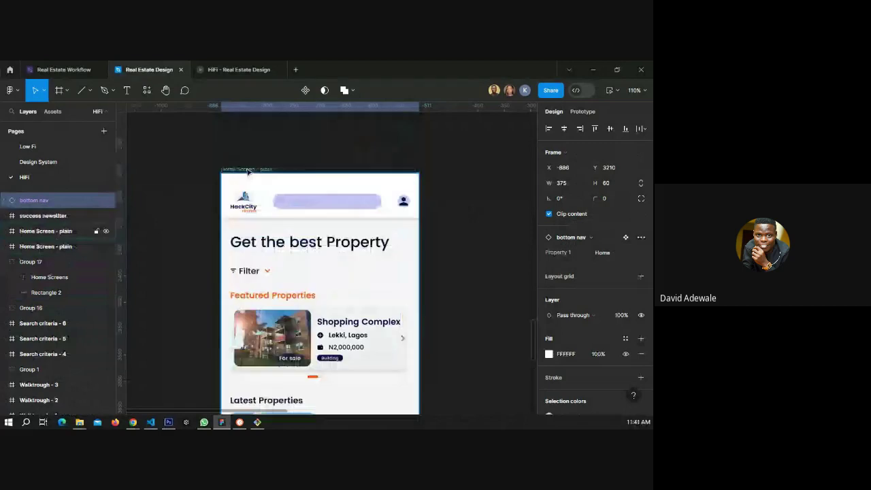
pyautogui.click(248, 170)
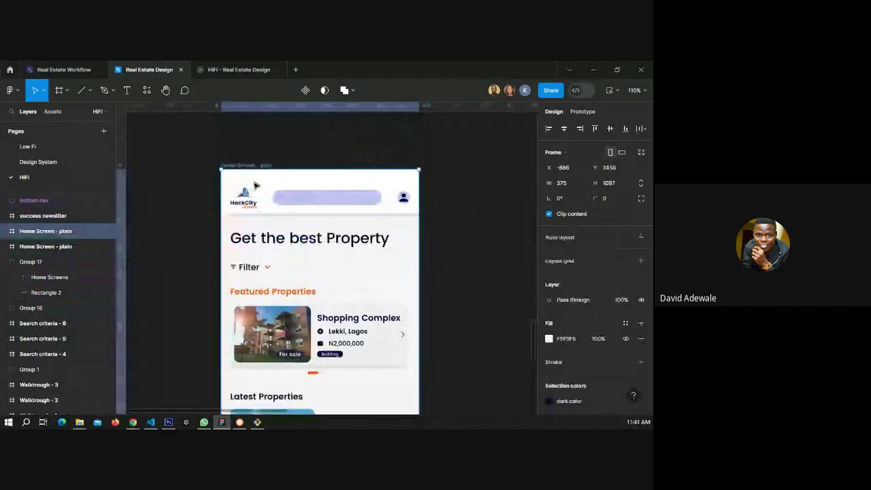
pyautogui.click(41, 200)
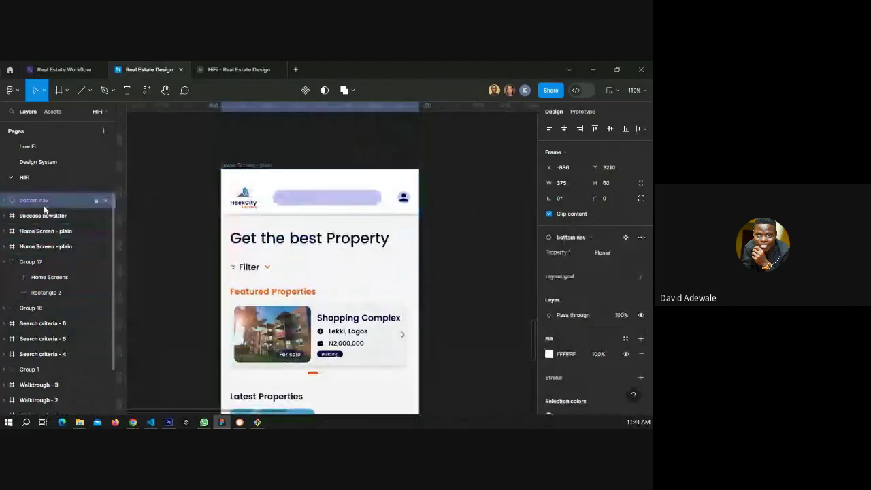
pyautogui.click(37, 234)
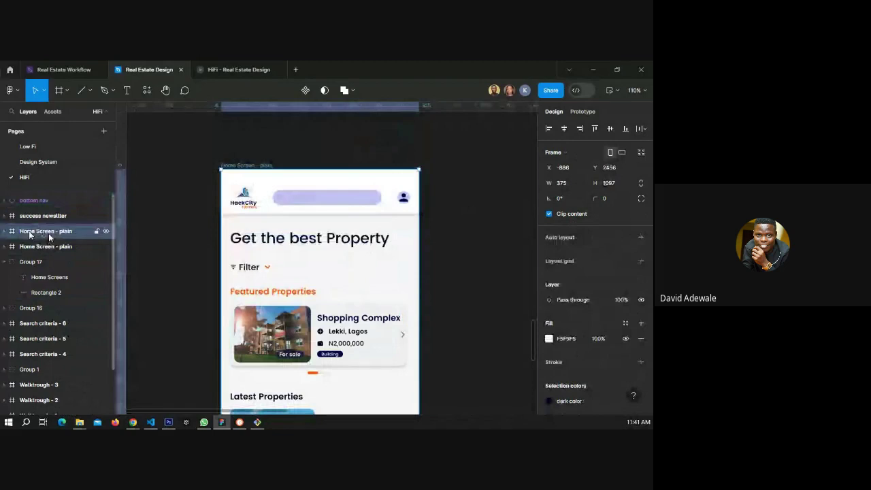
pyautogui.click(38, 201)
pyautogui.click(213, 70)
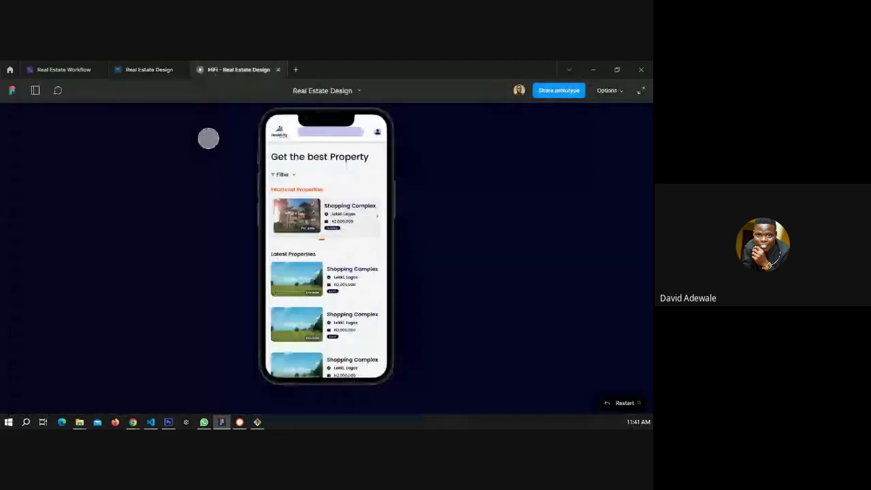
# Reopen the HiFi - Real Estate Design prototype and scroll the property listings up and down.
pyautogui.click(149, 69)
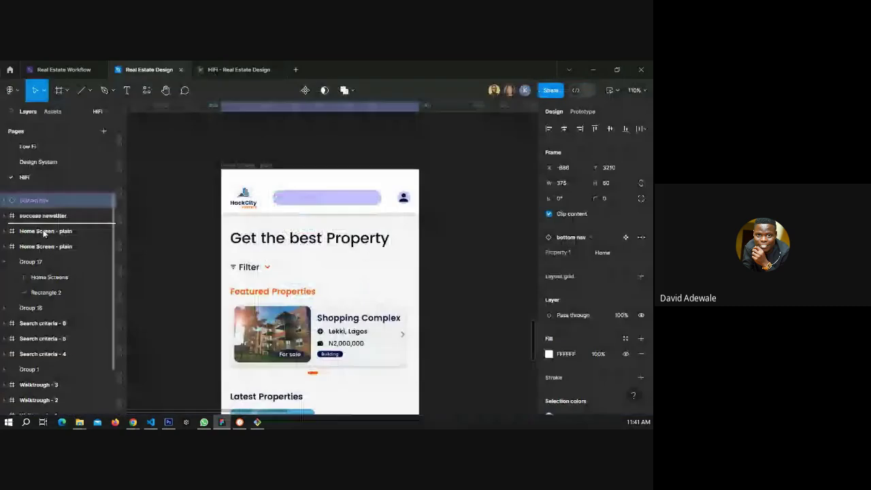
pyautogui.click(228, 71)
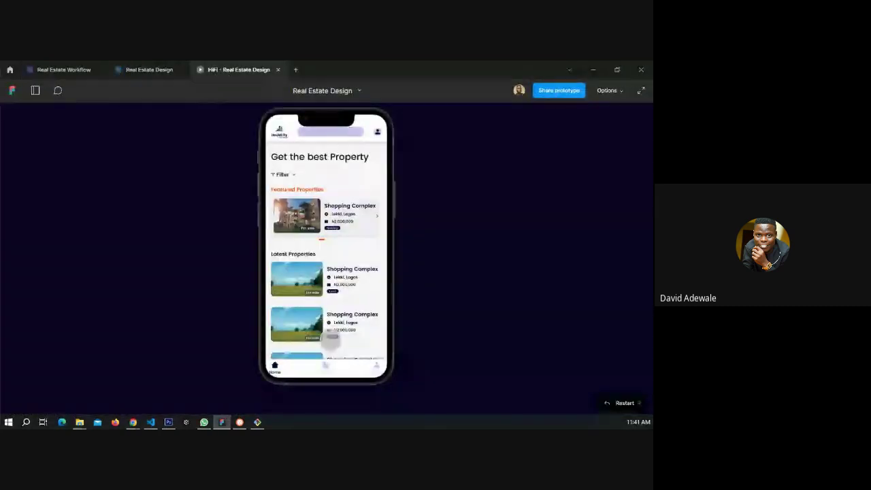
pyautogui.scroll(-3, 333, 309)
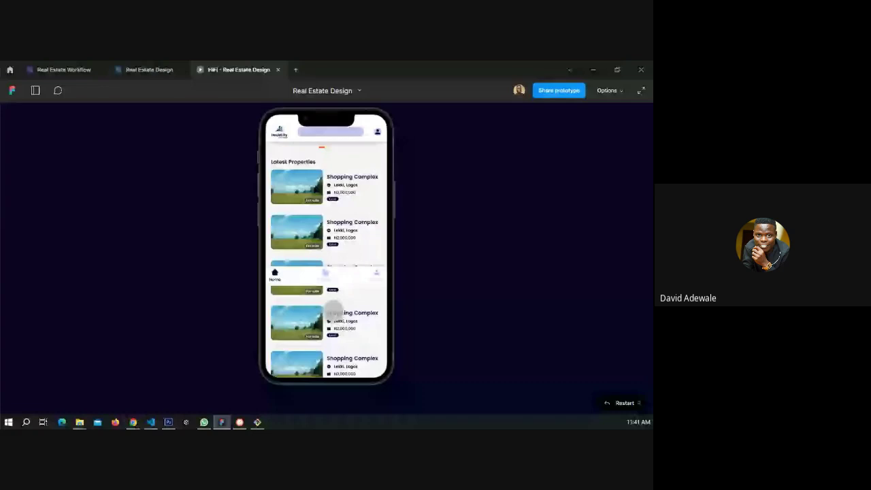
pyautogui.scroll(3, 333, 310)
pyautogui.scroll(-3, 332, 310)
pyautogui.scroll(3, 332, 309)
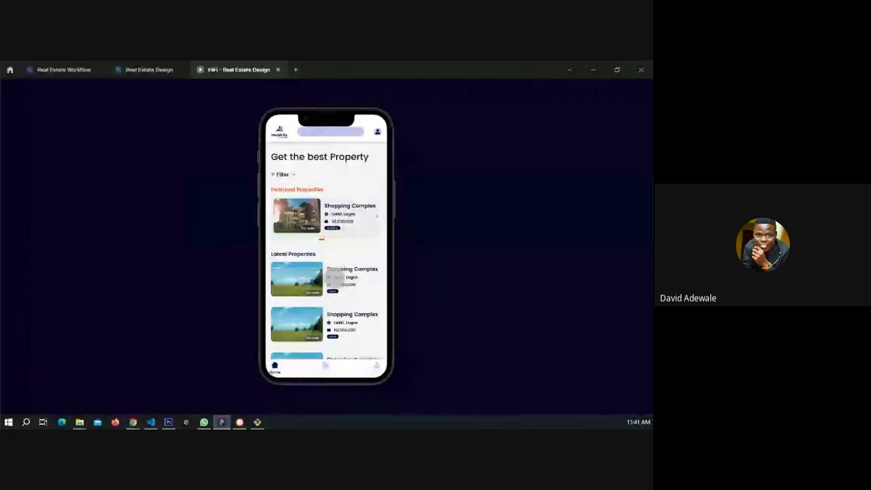
# Set the bottom nav's scroll position to Fixed (stay in place) and preview it in the prototype.
pyautogui.click(149, 70)
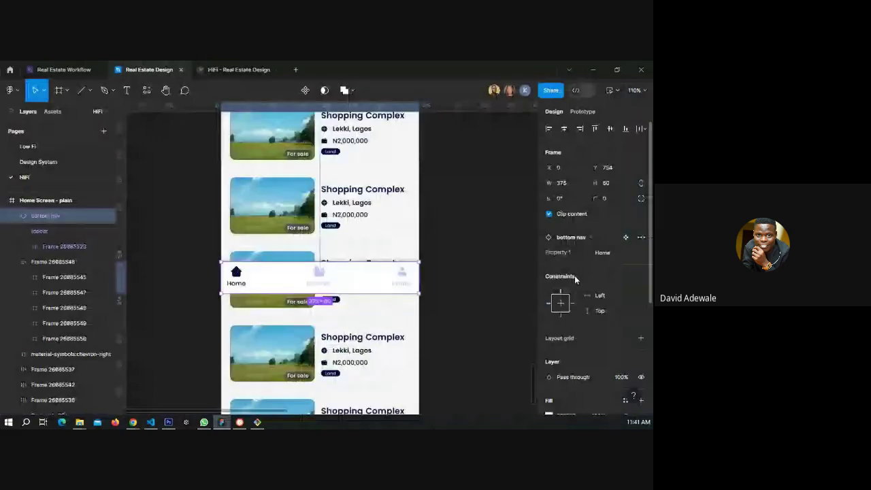
pyautogui.click(582, 110)
pyautogui.click(603, 189)
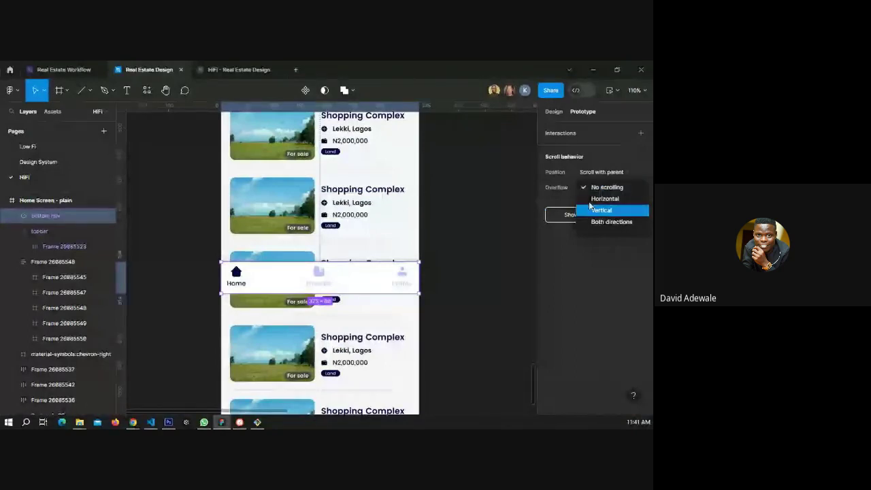
pyautogui.click(590, 173)
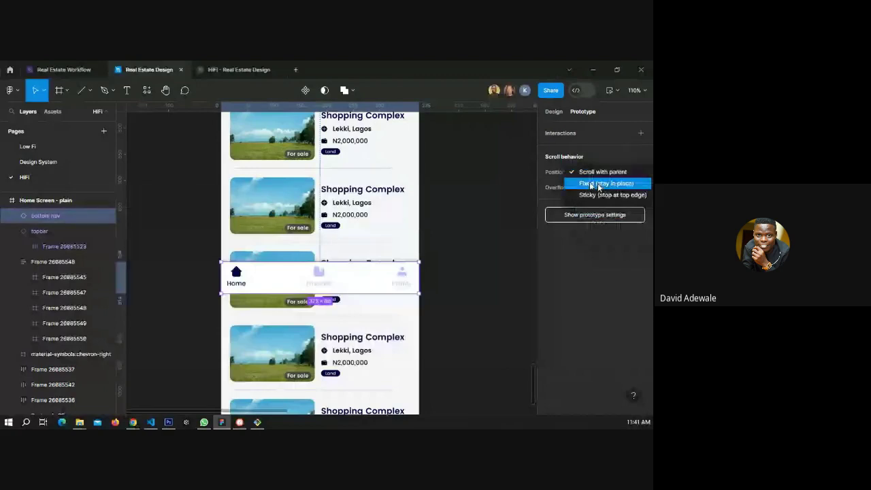
pyautogui.click(599, 183)
pyautogui.click(231, 70)
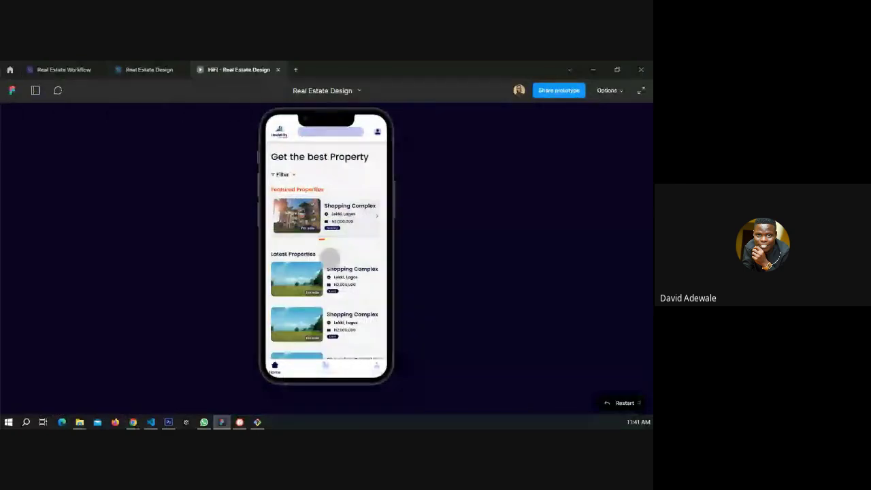
# Scroll the prototype repeatedly to confirm the bottom nav stays put, then return to the Real Estate Design file.
pyautogui.scroll(-3, 329, 257)
pyautogui.scroll(3, 329, 257)
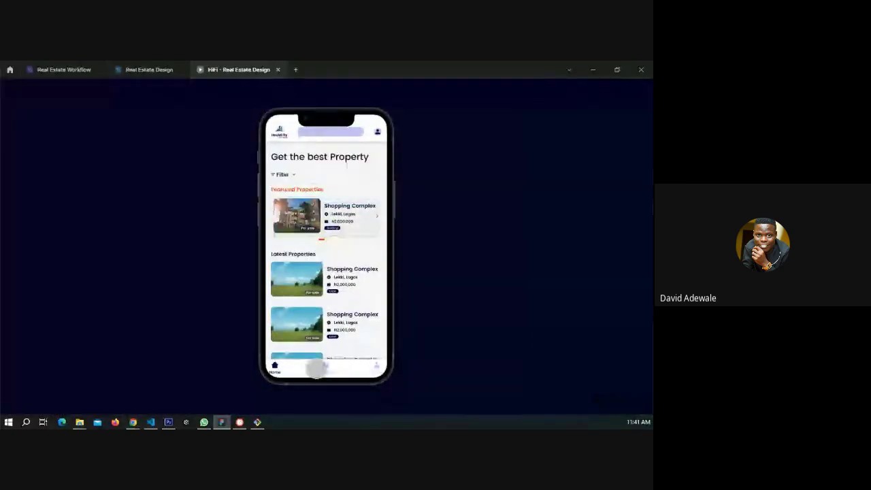
pyautogui.scroll(-3, 330, 257)
pyautogui.scroll(3, 329, 260)
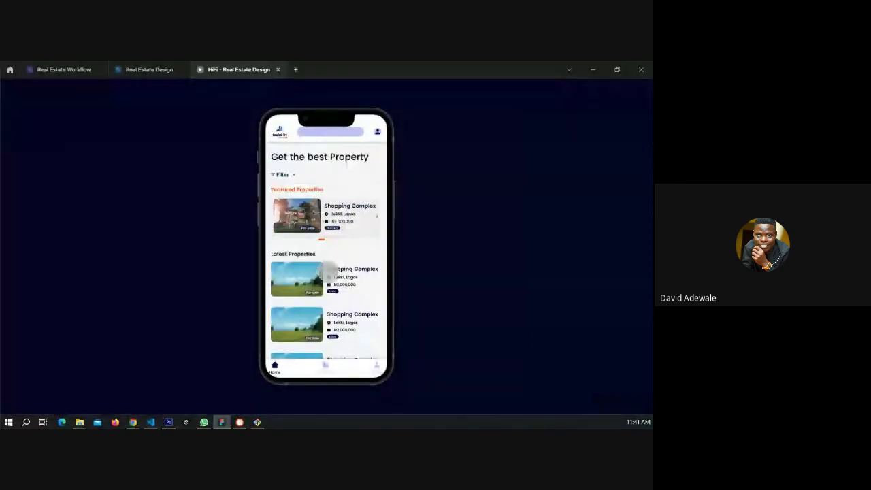
pyautogui.scroll(-3, 329, 272)
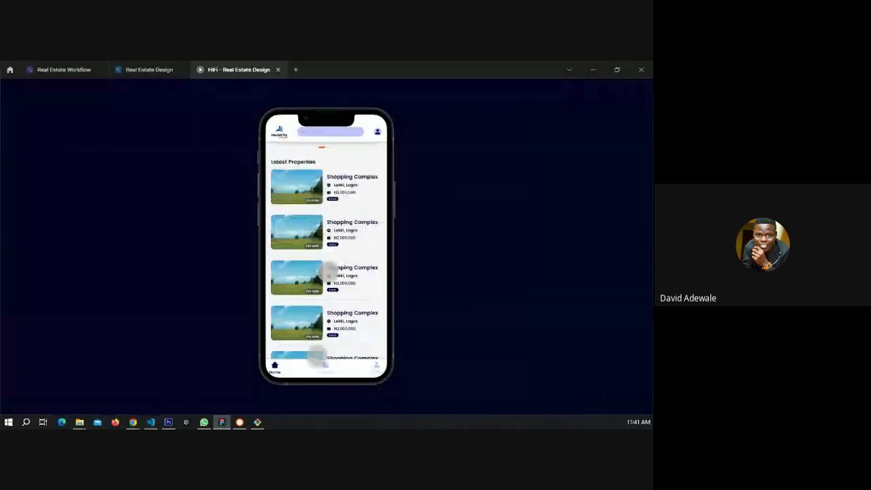
pyautogui.scroll(3, 328, 271)
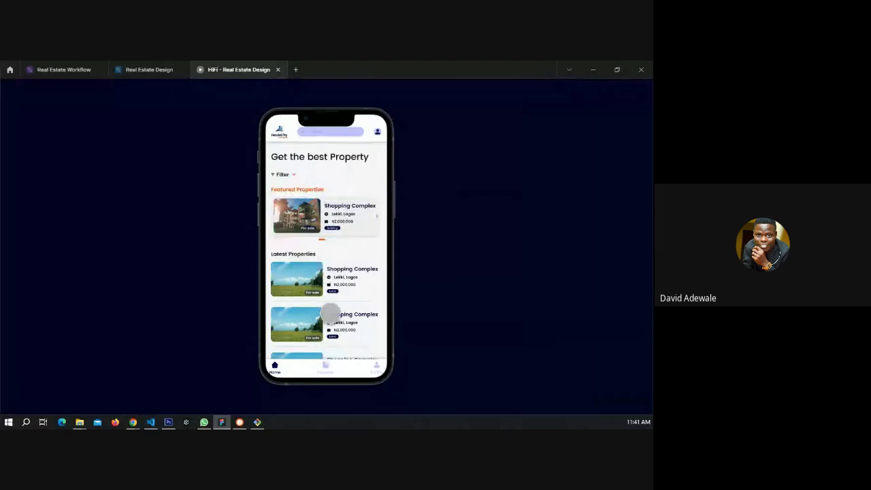
pyautogui.scroll(-3, 329, 313)
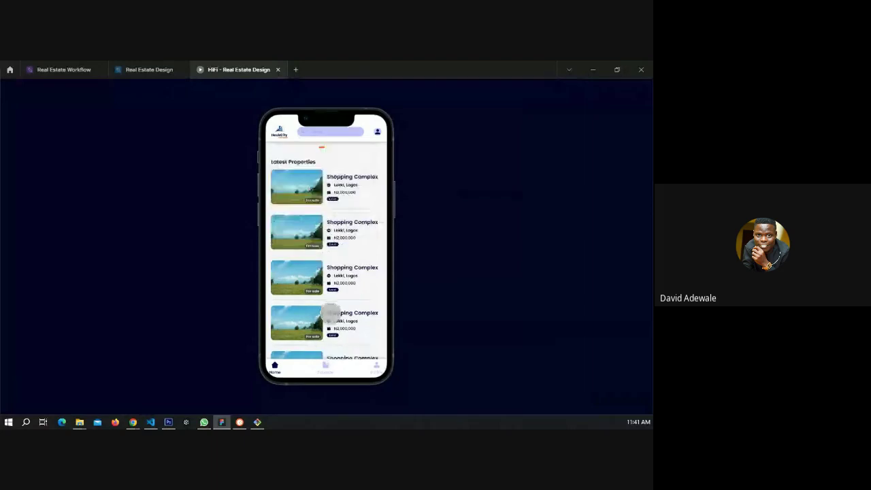
pyautogui.scroll(3, 330, 313)
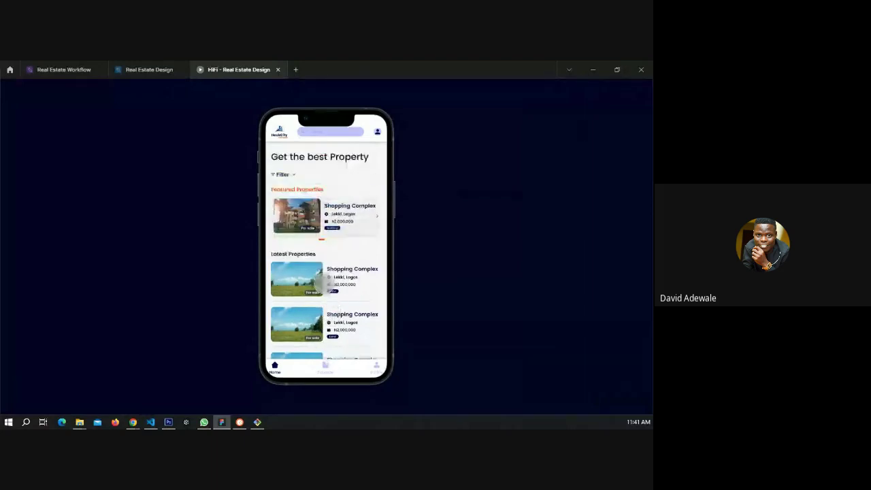
pyautogui.scroll(-3, 324, 284)
pyautogui.scroll(3, 323, 284)
pyautogui.click(152, 62)
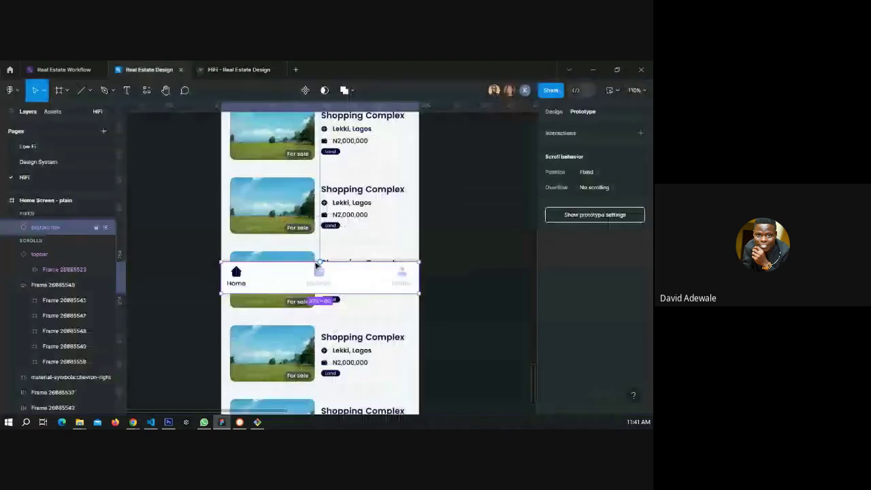
# Set the listings frame's overflow to Vertical and give it a fixed, shorter height.
pyautogui.click(381, 225)
pyautogui.scroll(-3, 442, 185)
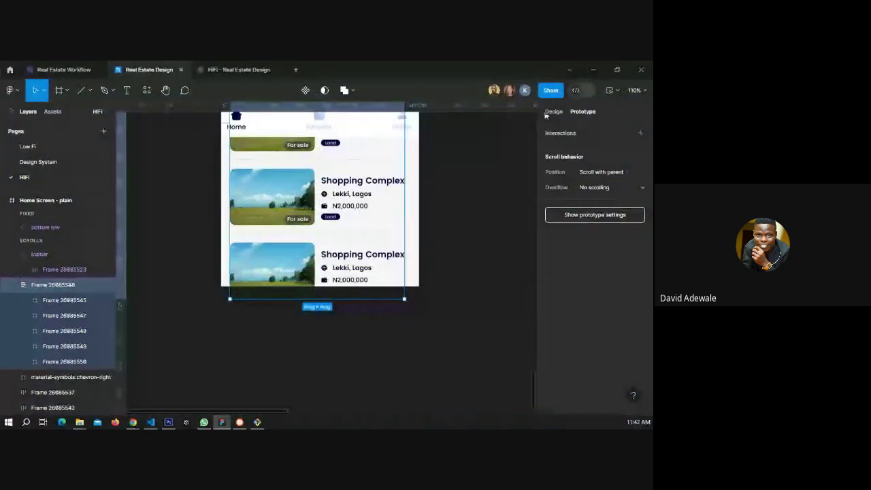
pyautogui.click(598, 187)
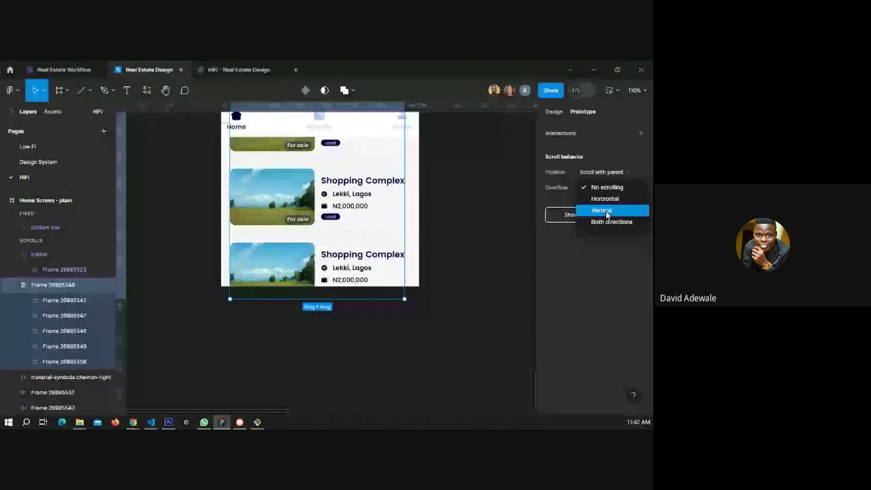
pyautogui.click(606, 212)
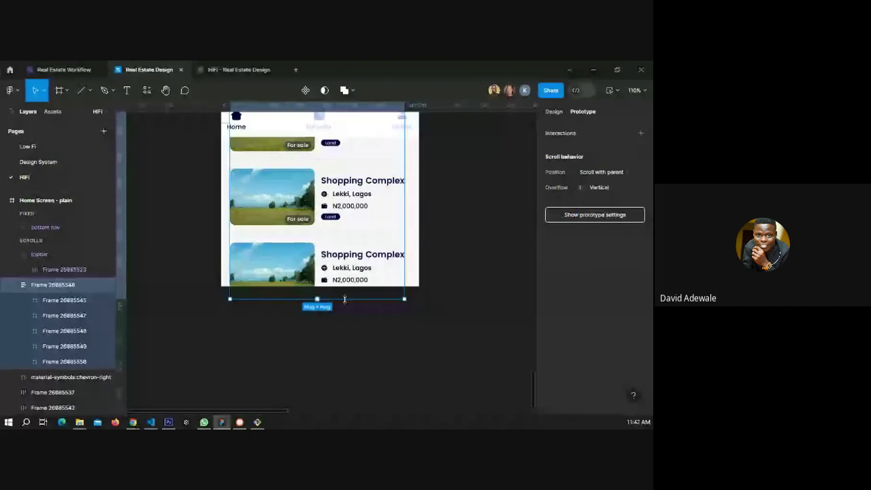
pyautogui.moveTo(344, 299); pyautogui.dragTo(342, 151)
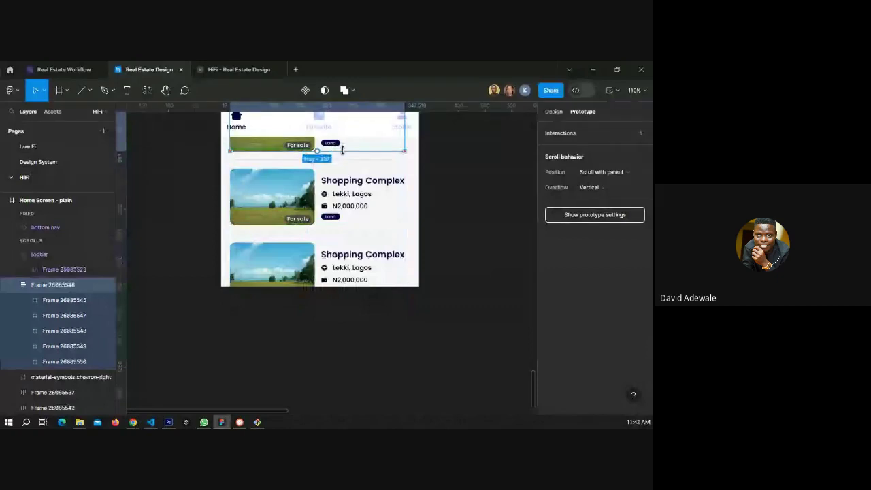
# Turn on Clip content, lengthen the listings frame to show another card, and preview it.
pyautogui.click(553, 112)
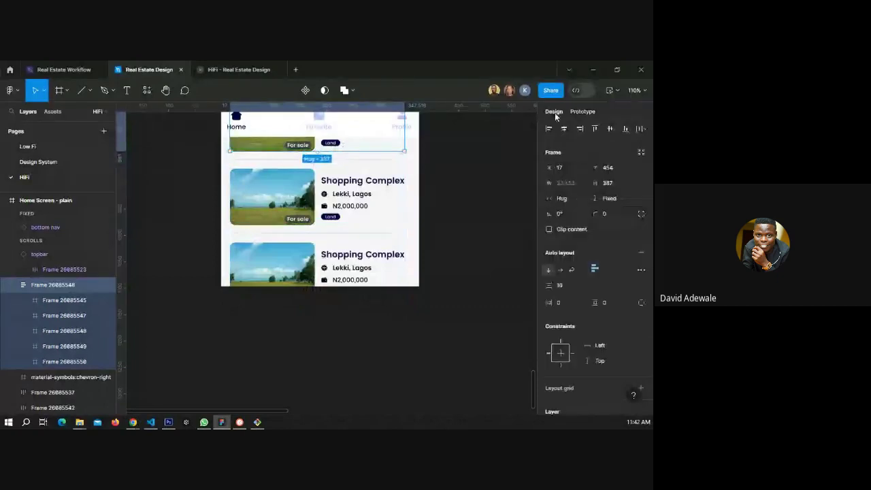
pyautogui.click(549, 230)
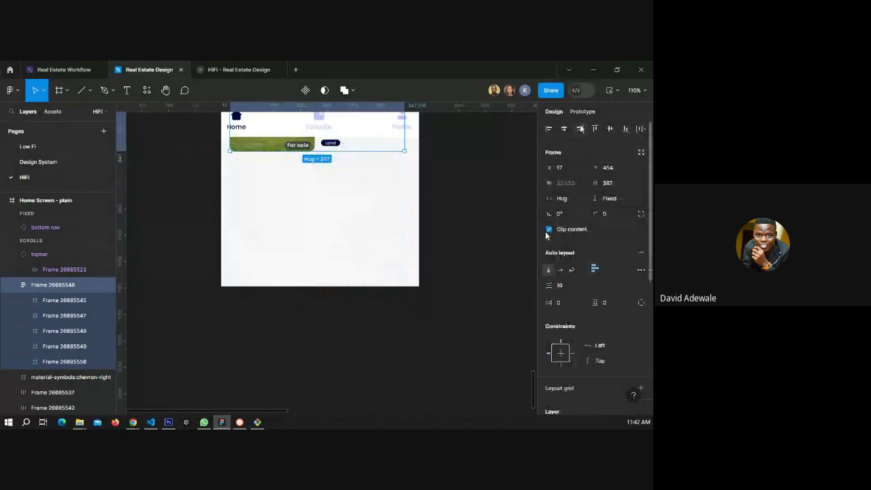
pyautogui.click(583, 113)
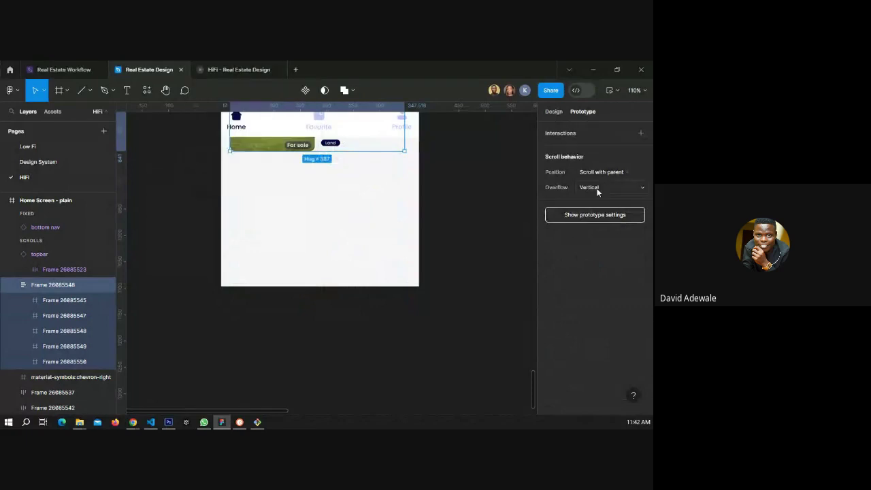
pyautogui.moveTo(355, 151); pyautogui.dragTo(357, 251)
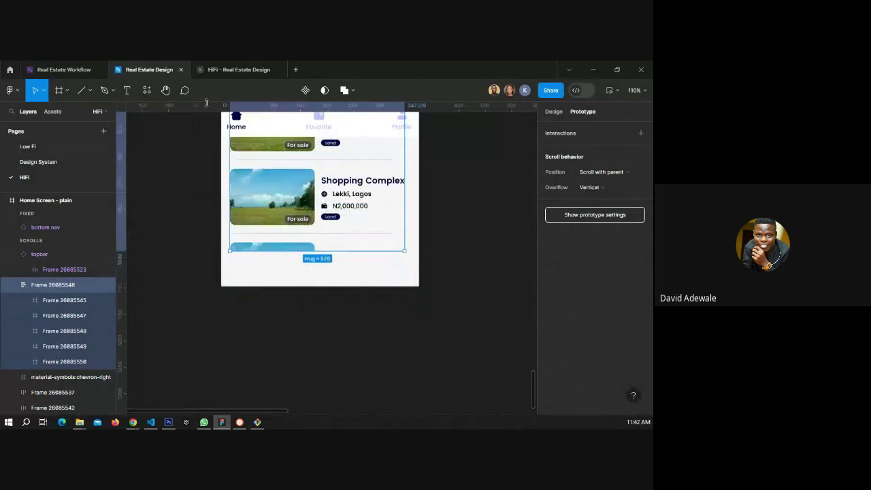
pyautogui.click(235, 69)
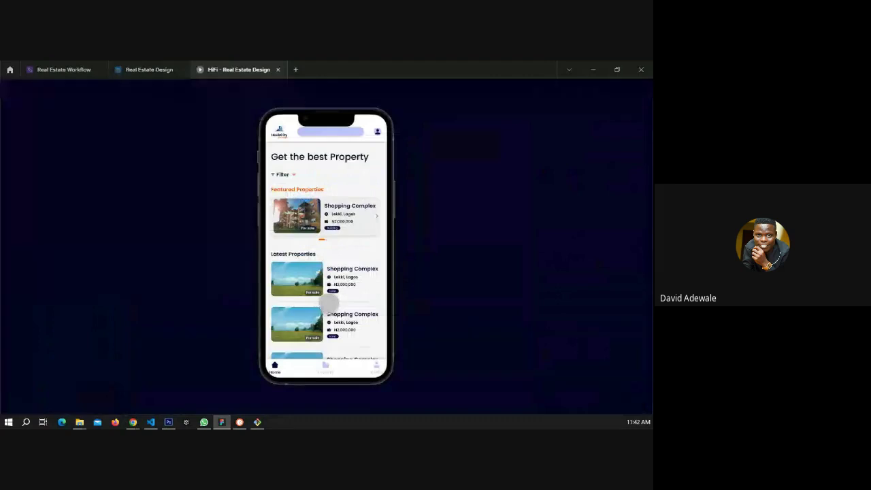
# Scroll through the home screen prototype, then return to the Real Estate Design editor.
pyautogui.scroll(-1, 329, 302)
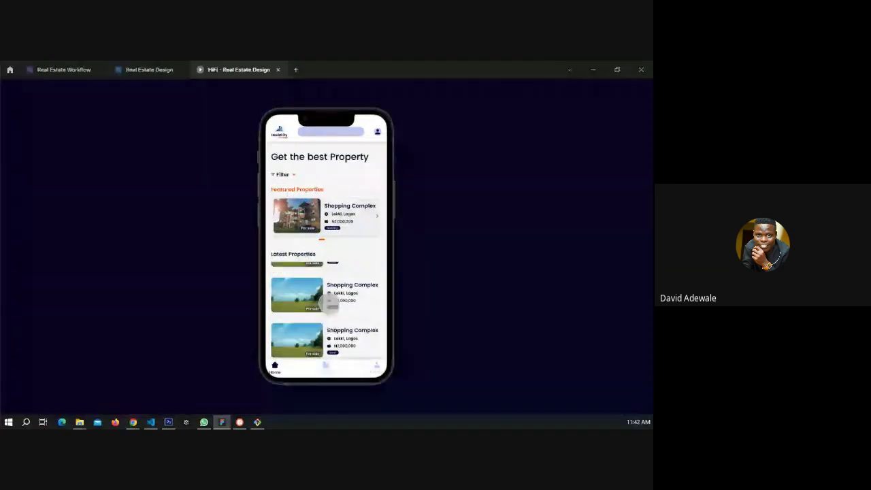
pyautogui.scroll(-1, 330, 304)
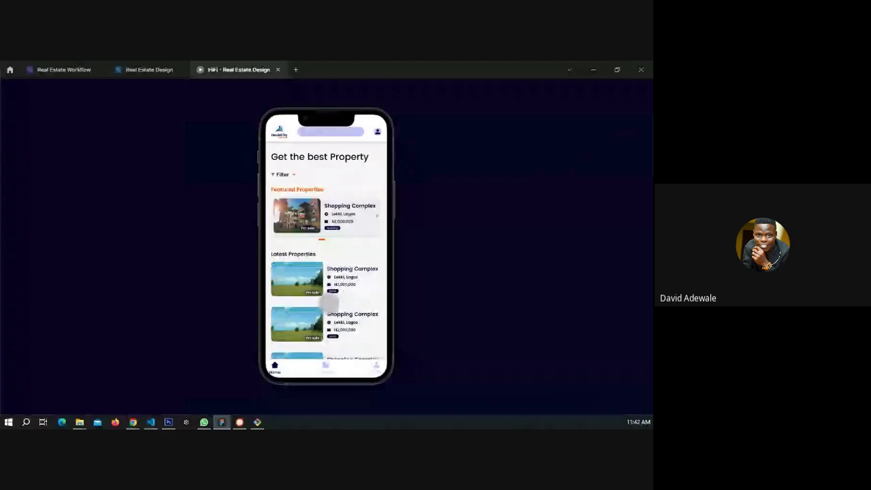
pyautogui.scroll(-1, 329, 302)
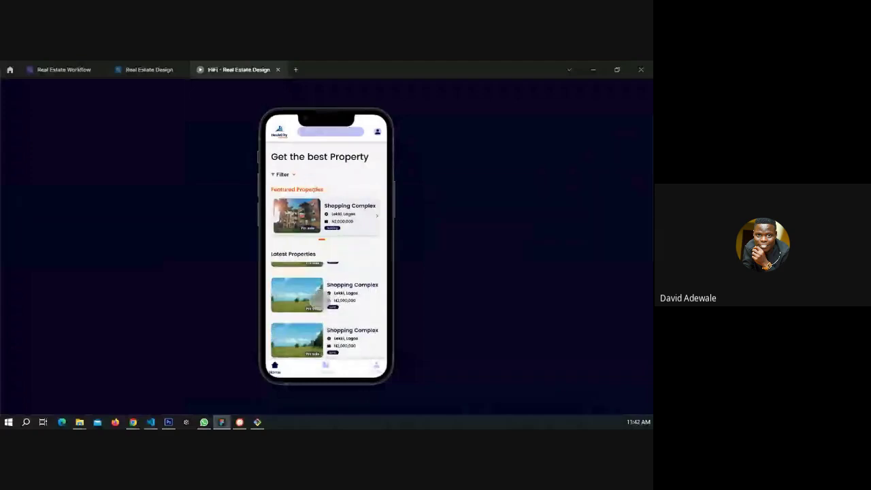
pyautogui.scroll(-1, 317, 298)
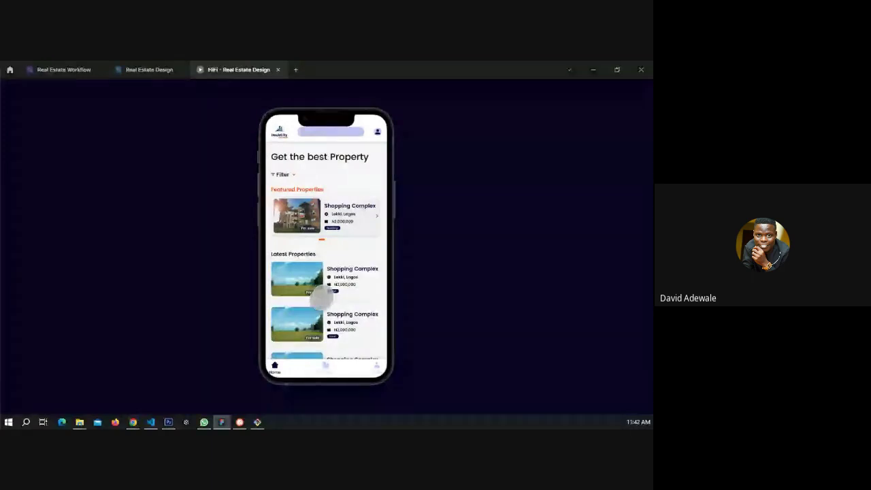
pyautogui.scroll(1, 319, 294)
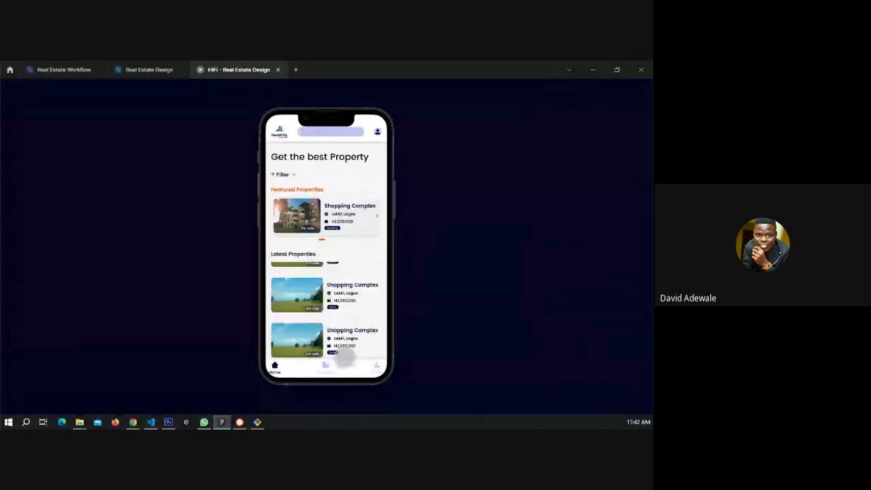
pyautogui.scroll(2, 340, 312)
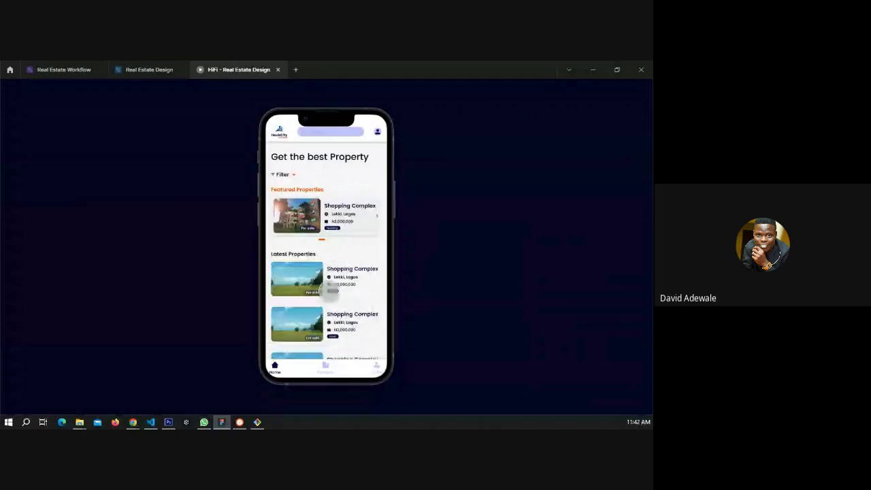
pyautogui.scroll(-2, 350, 331)
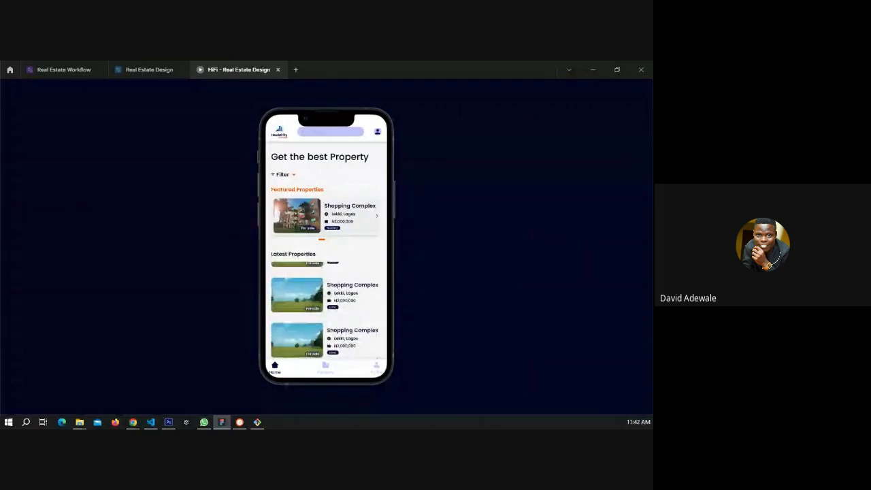
pyautogui.hotkey('ctrl', 'shift', 'Tab')
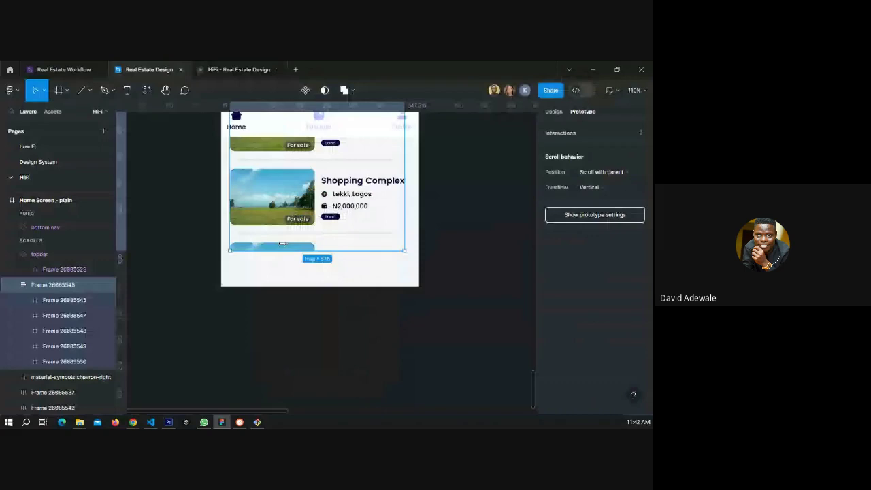
# Turn off Clip content on the list frame and retitle the first two cards Shopping One and Shopping Two.
pyautogui.click(553, 111)
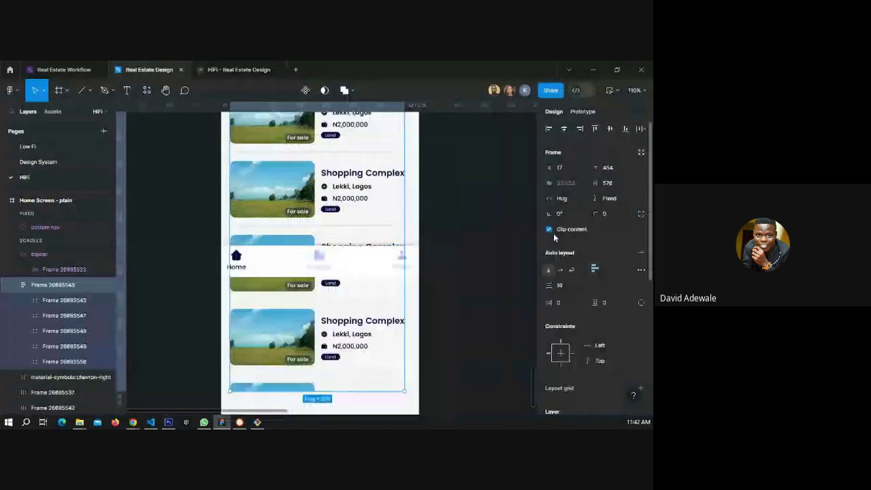
pyautogui.click(550, 229)
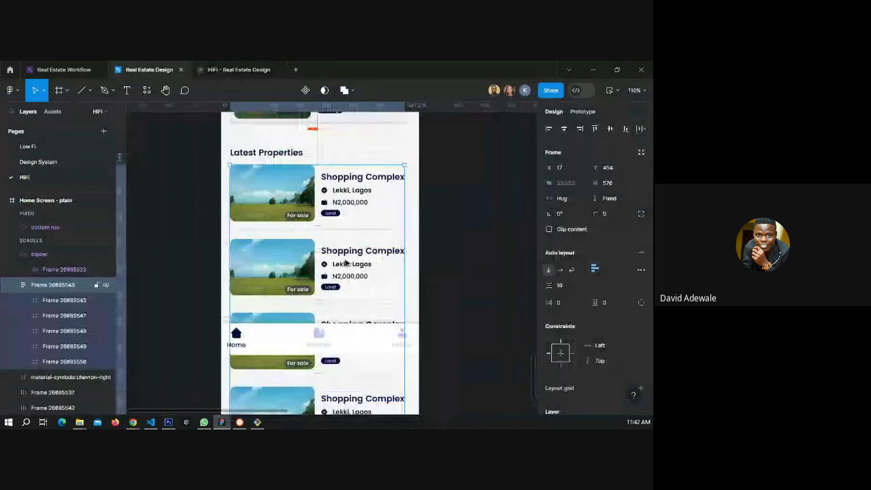
pyautogui.keyDown('ctrl'); pyautogui.click(353, 181); pyautogui.keyUp('ctrl')
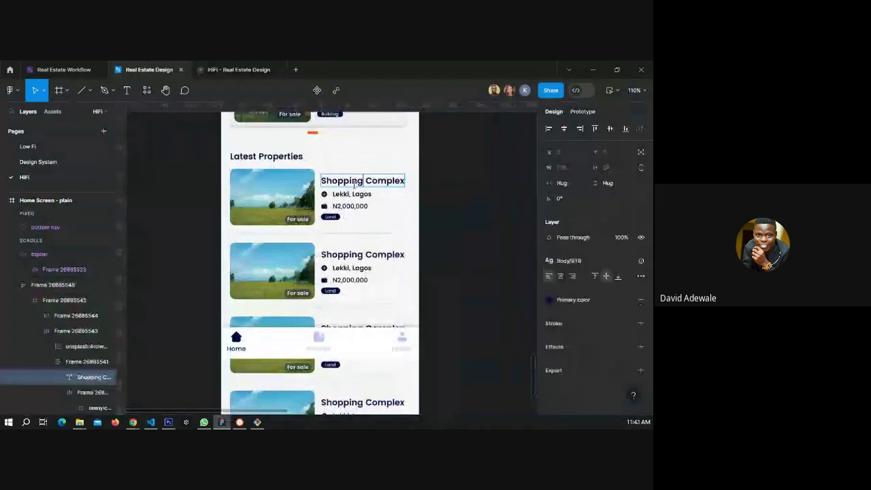
pyautogui.hotkey('shift', 'End')
pyautogui.write('One')
pyautogui.press('Left')
pyautogui.press('Left')
pyautogui.press('Left')
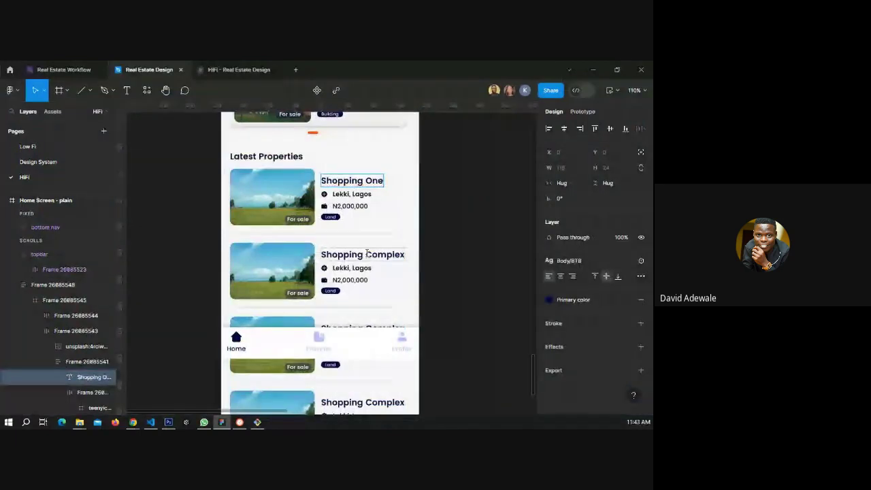
pyautogui.keyDown('ctrl'); pyautogui.click(399, 255); pyautogui.keyUp('ctrl')
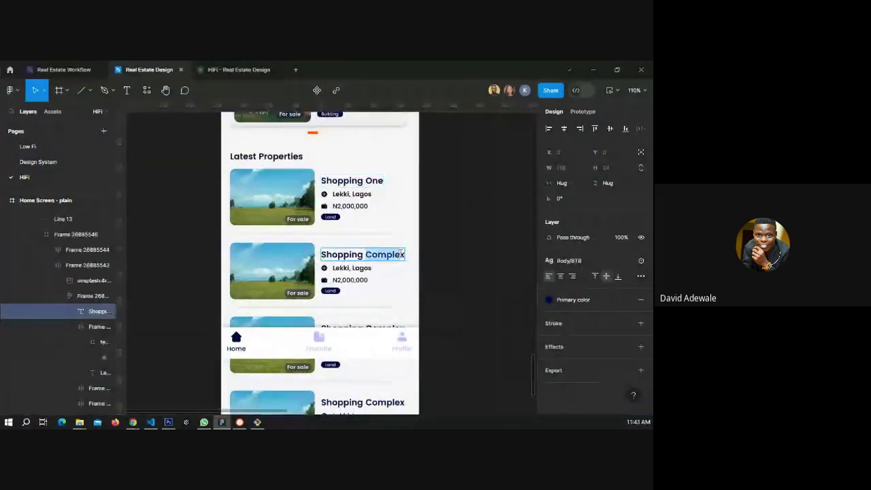
pyautogui.write('Two')
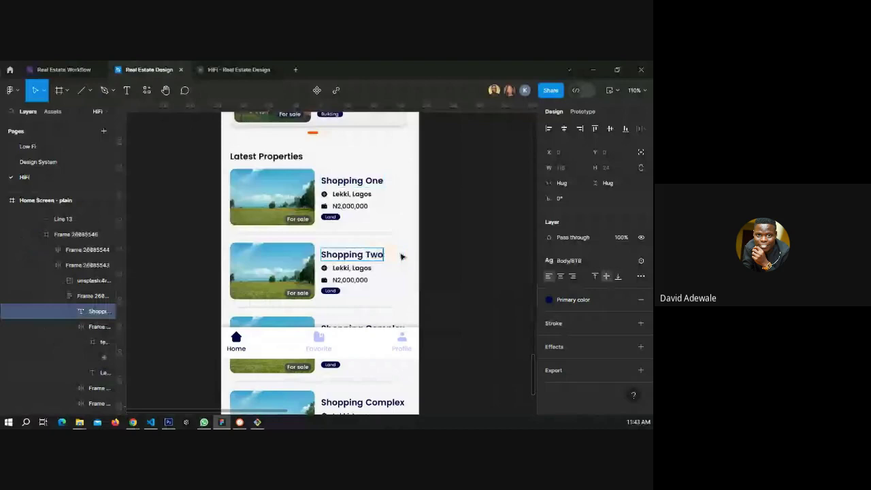
# Retitle the third and fourth cards Shopping Three and Shopping Four.
pyautogui.scroll(-1, 381, 272)
pyautogui.scroll(-1, 360, 286)
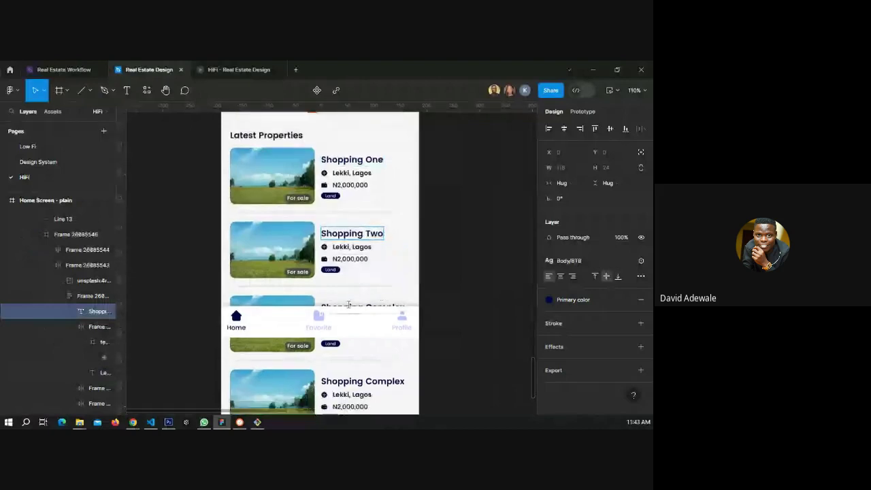
pyautogui.doubleClick(373, 294)
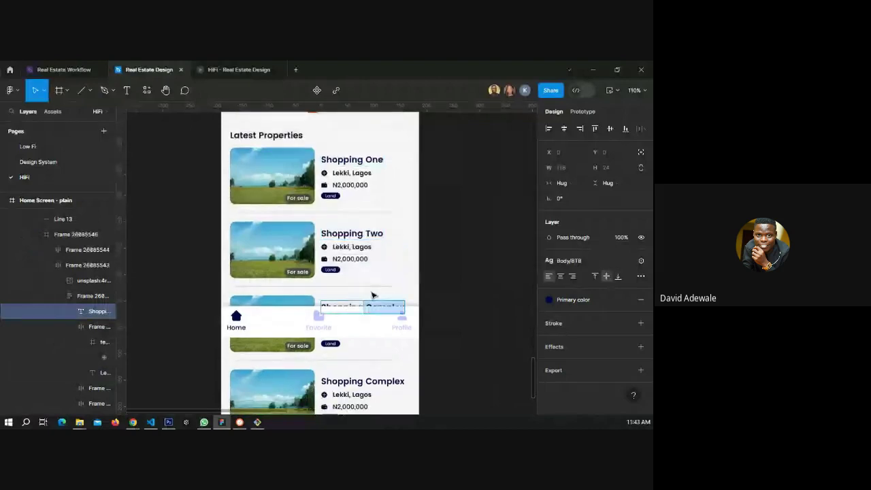
pyautogui.write('Three')
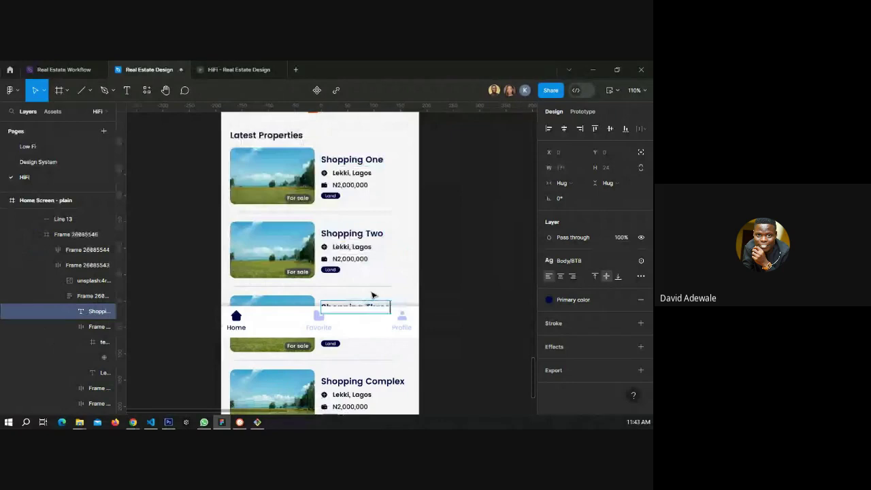
pyautogui.scroll(-1, 340, 368)
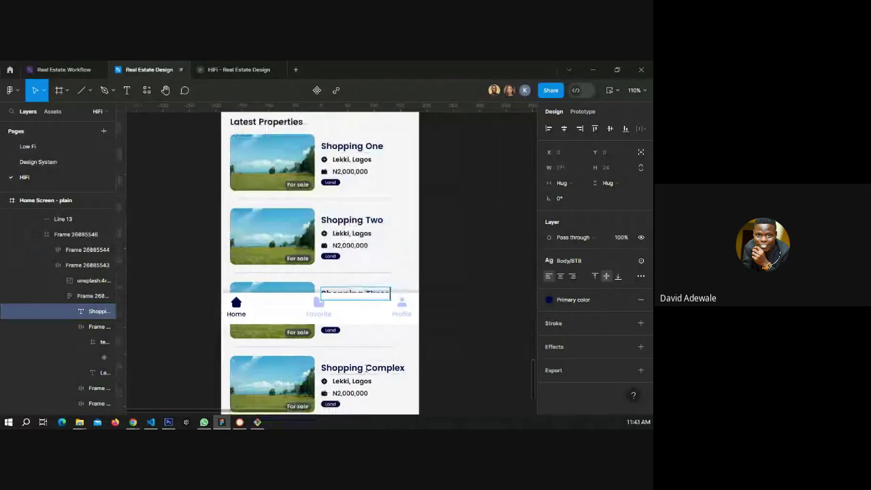
pyautogui.click(367, 368)
pyautogui.doubleClick(366, 368)
pyautogui.write('Four')
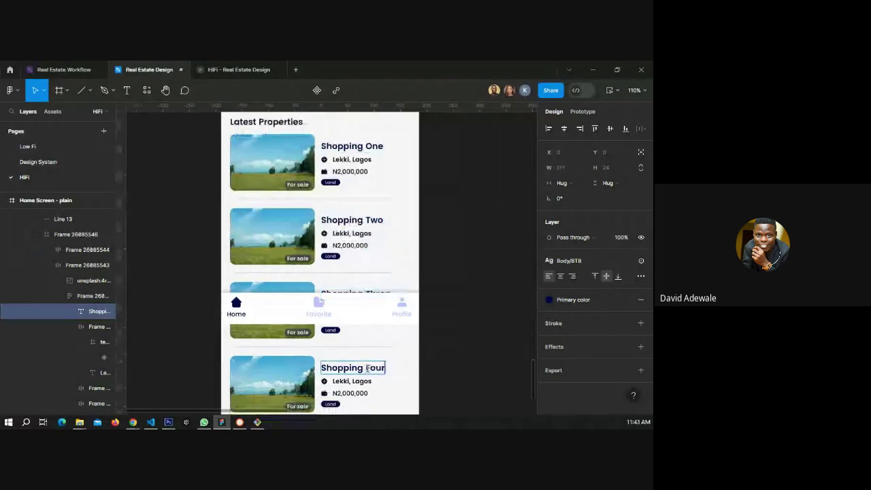
# Retitle the fifth card Shopping Five and view the HiFi prototype.
pyautogui.scroll(-1, 366, 368)
pyautogui.scroll(-2, 368, 337)
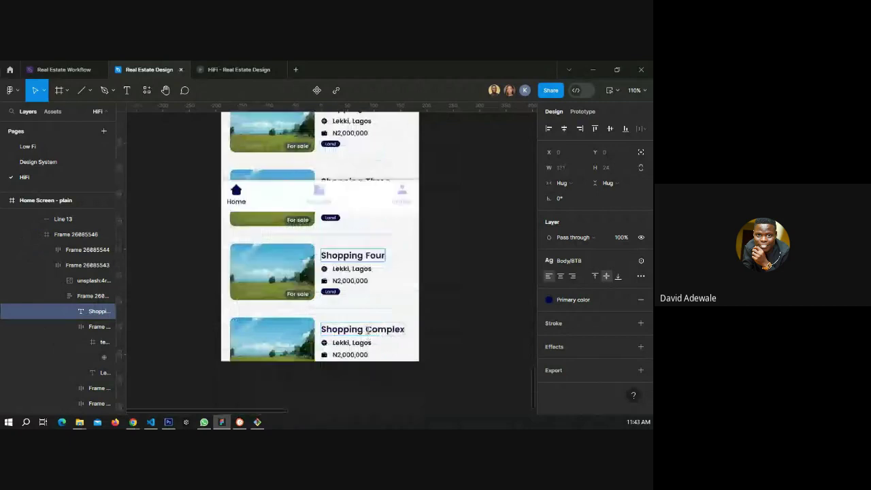
pyautogui.doubleClick(367, 330)
pyautogui.write('Fi')
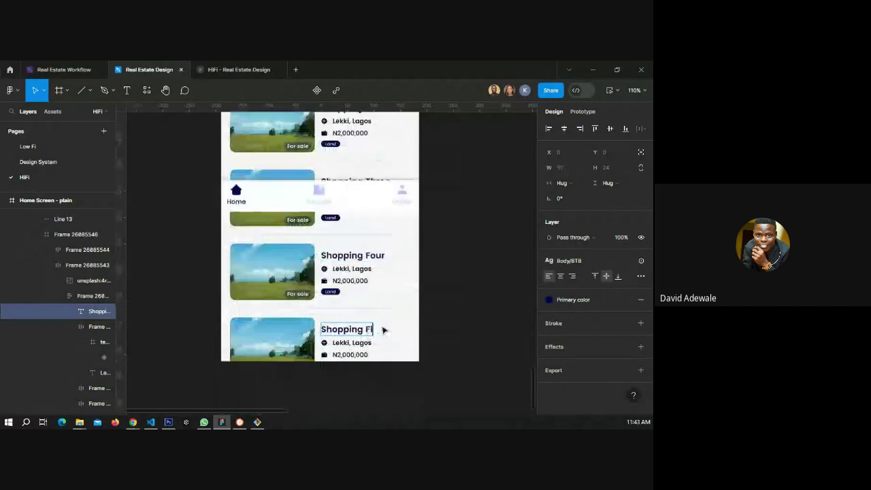
pyautogui.write('ve')
pyautogui.press('Escape')
pyautogui.click(228, 71)
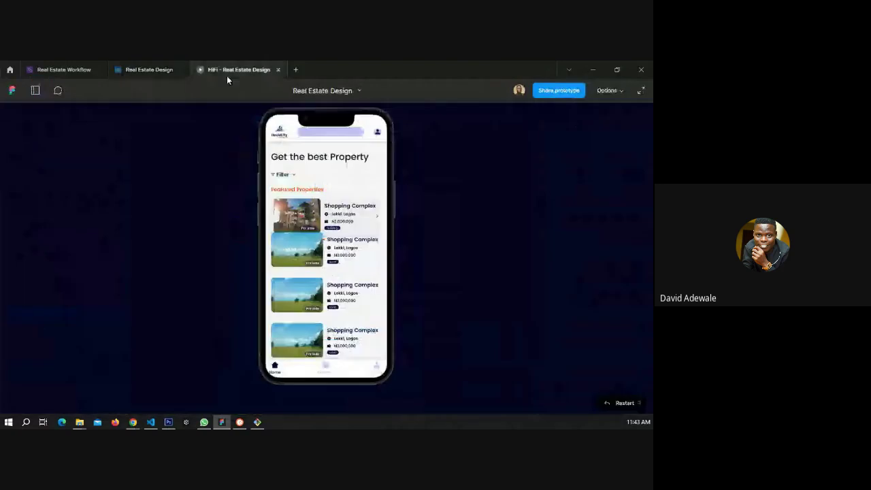
# Shorten the Latest Properties list frame to 234 px with Clip content on, then preview the scrolling.
pyautogui.hotkey('ctrl', 'shift', 'Tab')
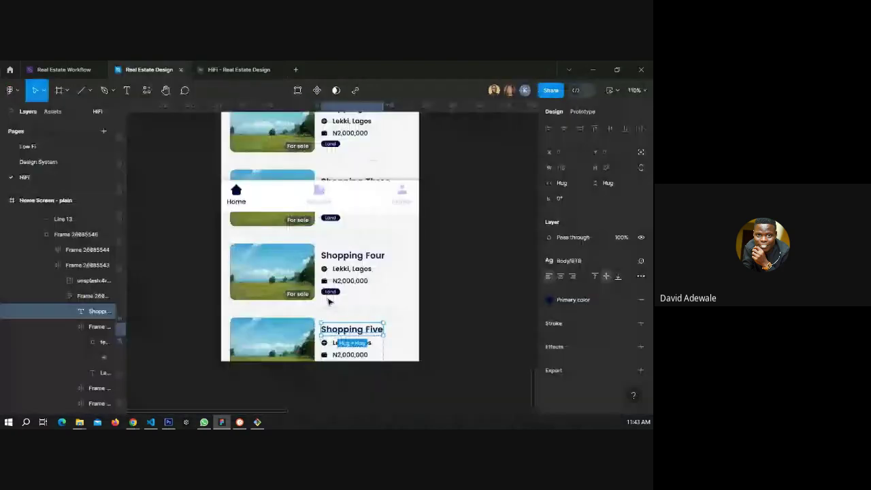
pyautogui.scroll(1, 328, 301)
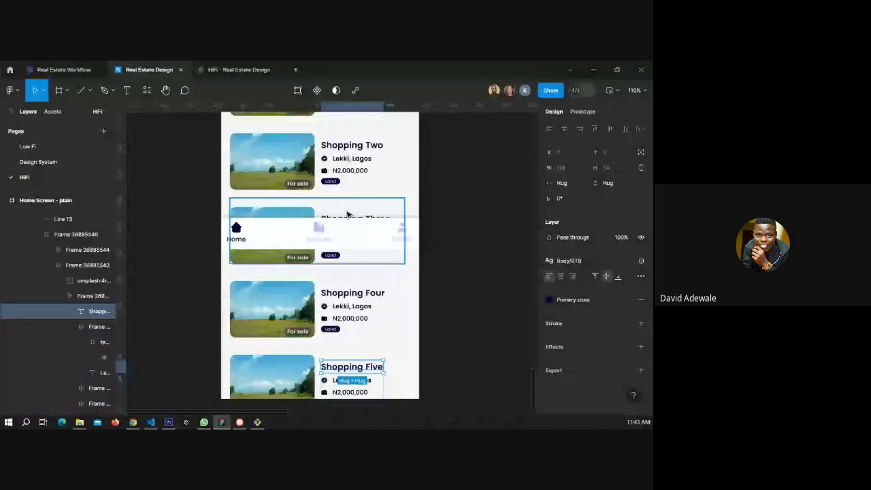
pyautogui.click(347, 215)
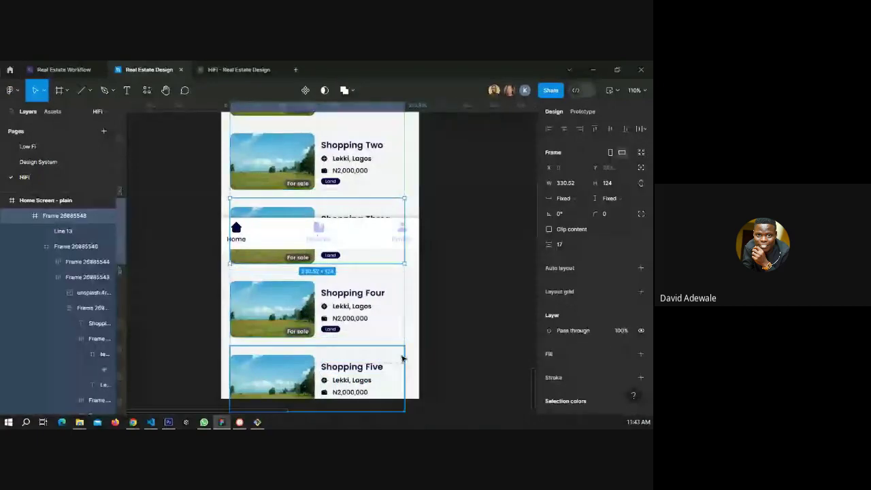
pyautogui.press('Escape')
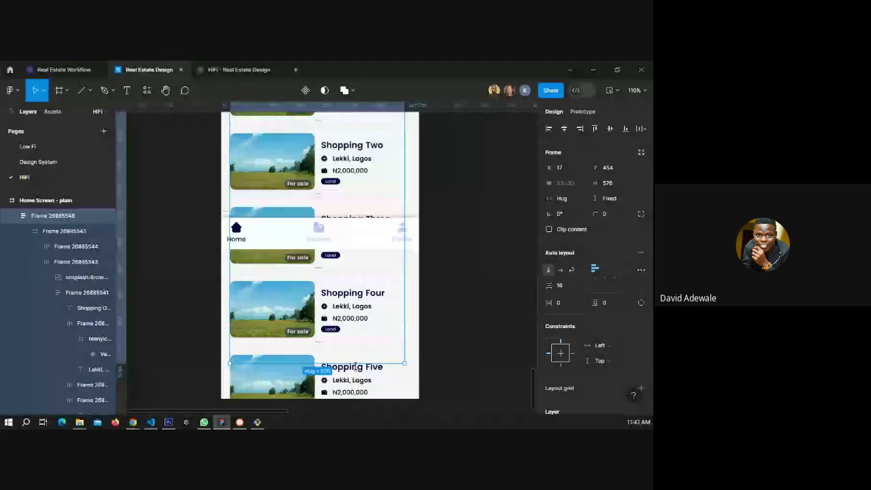
pyautogui.moveTo(355, 367); pyautogui.dragTo(363, 182)
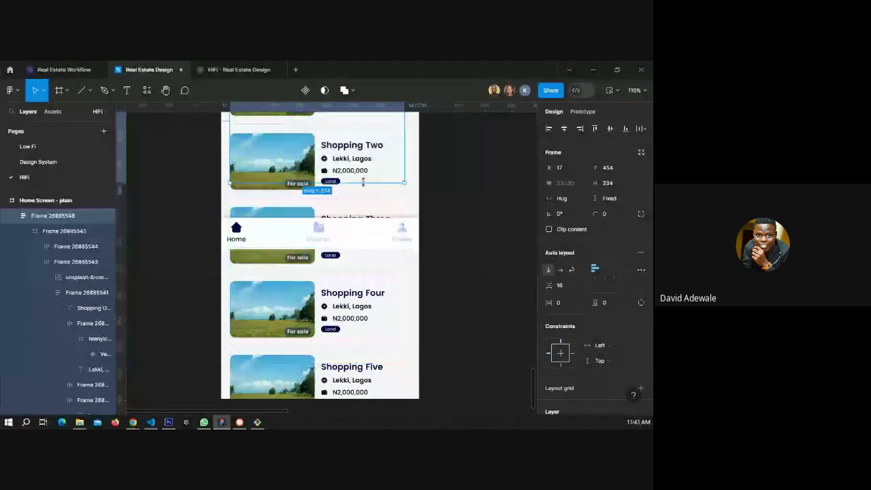
pyautogui.click(549, 229)
pyautogui.click(583, 112)
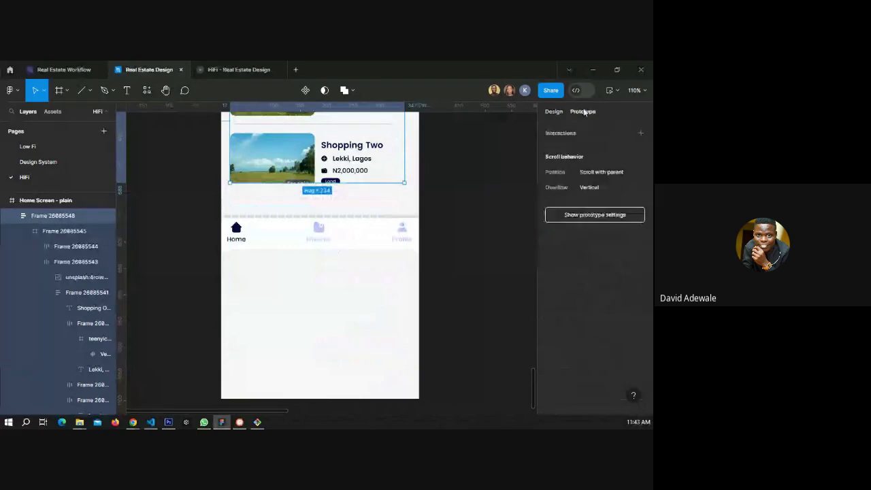
pyautogui.hotkey('ctrl', 'alt', 'Return')
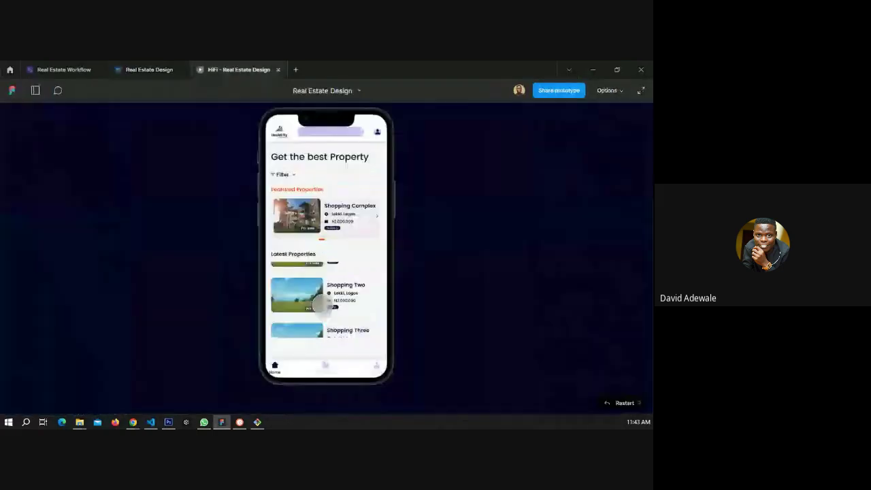
pyautogui.scroll(-3, 320, 305)
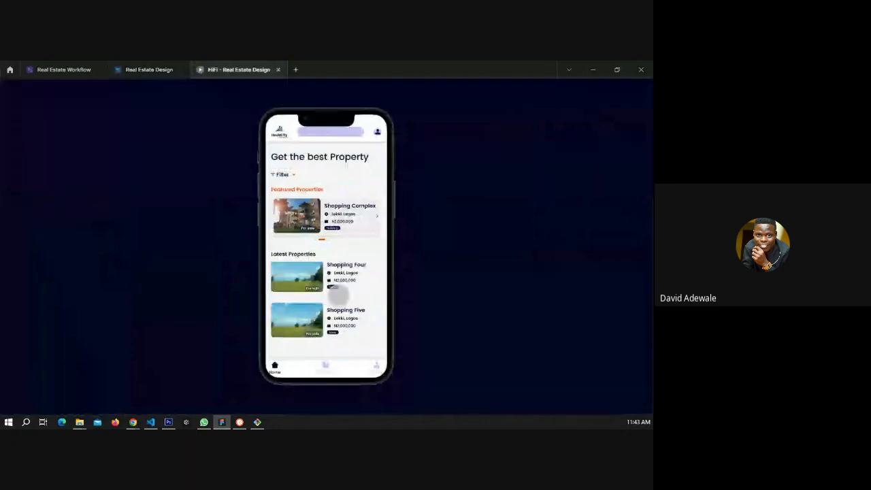
pyautogui.scroll(1, 338, 293)
pyautogui.scroll(-1, 338, 294)
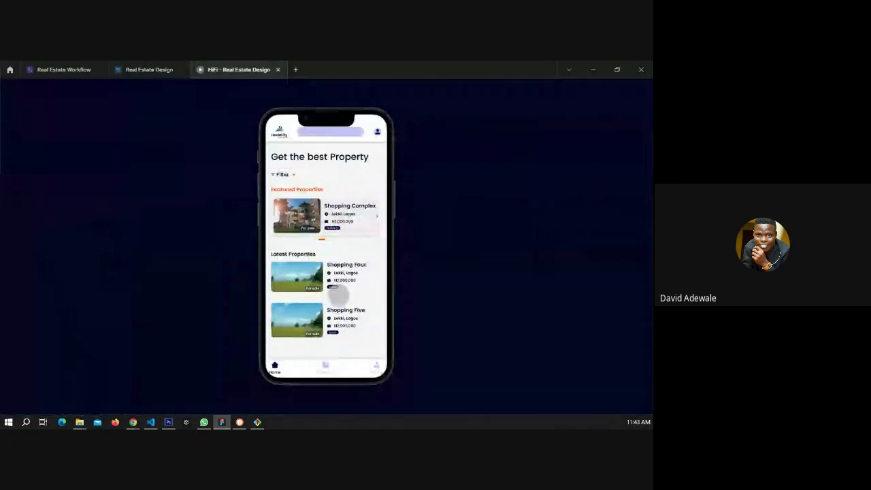
pyautogui.scroll(2, 338, 294)
pyautogui.scroll(-2, 338, 294)
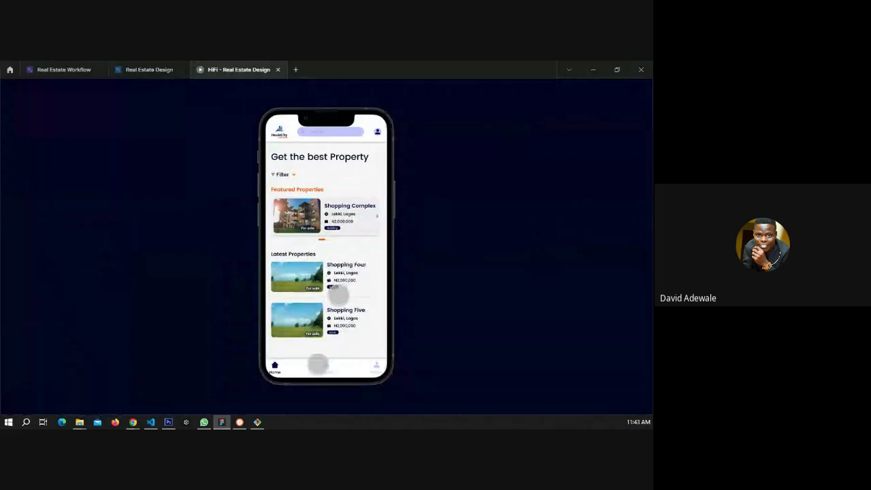
pyautogui.scroll(3, 326, 299)
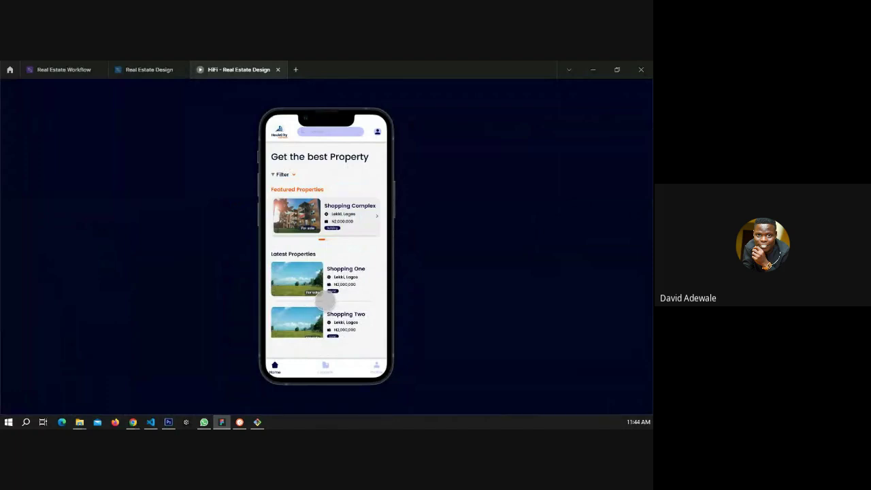
pyautogui.scroll(-3, 325, 300)
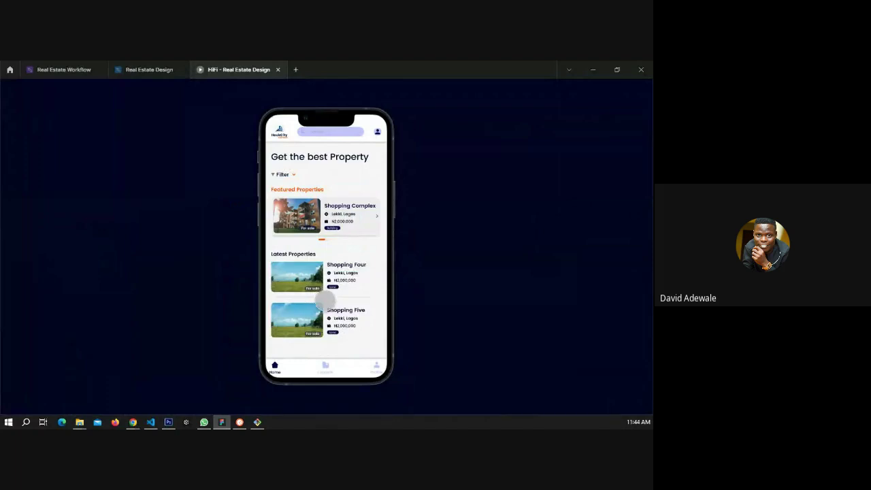
pyautogui.scroll(3, 325, 303)
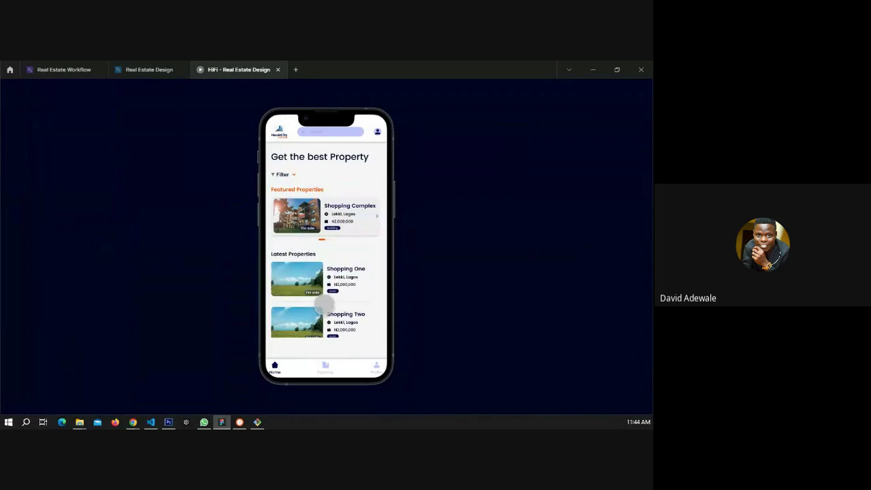
pyautogui.scroll(-3, 325, 302)
pyautogui.scroll(2, 326, 302)
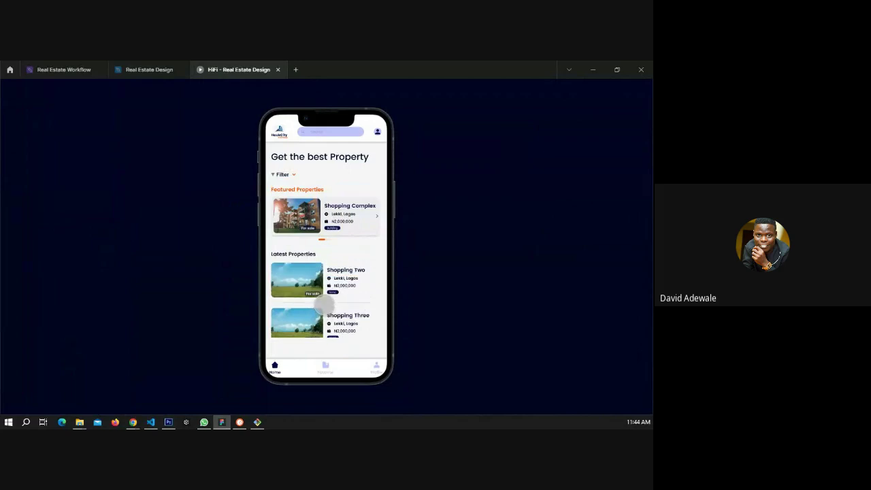
# Resize the Home Screen - plain frame to 375 × 814 and reopen the HiFi prototype.
pyautogui.click(149, 70)
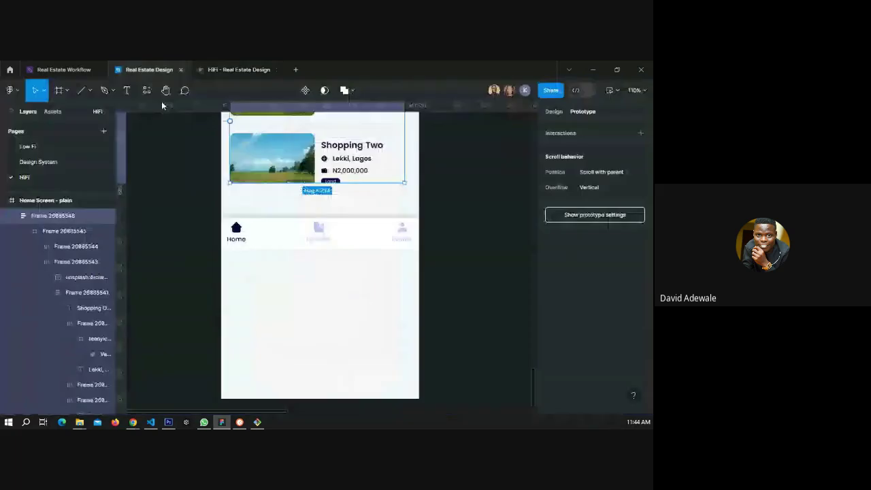
pyautogui.scroll(5, 245, 161)
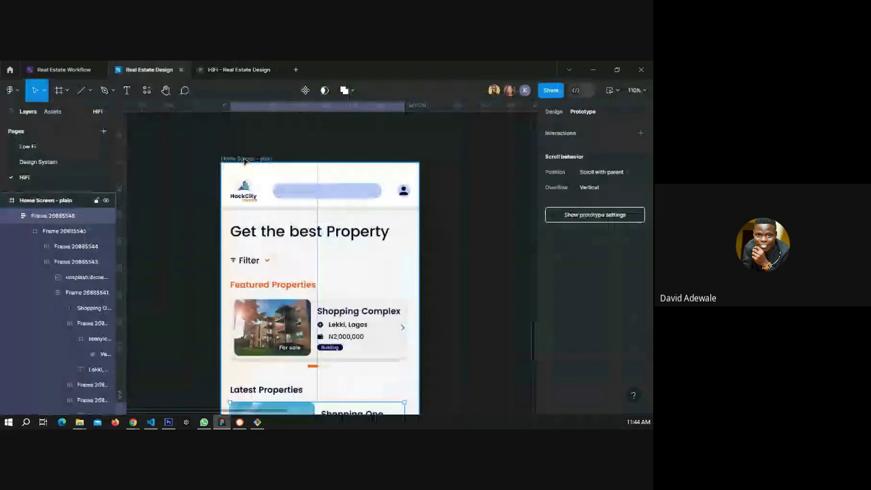
pyautogui.click(245, 160)
pyautogui.scroll(-5, 338, 273)
pyautogui.moveTo(338, 274); pyautogui.dragTo(345, 249)
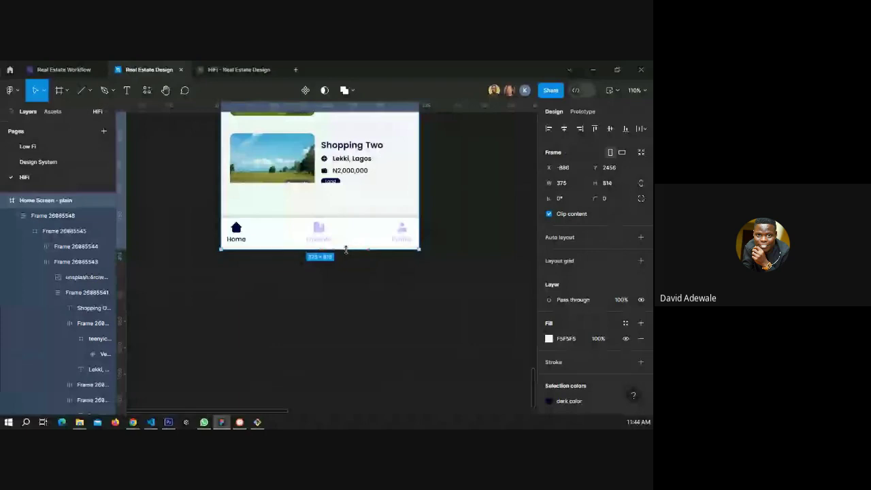
pyautogui.click(232, 68)
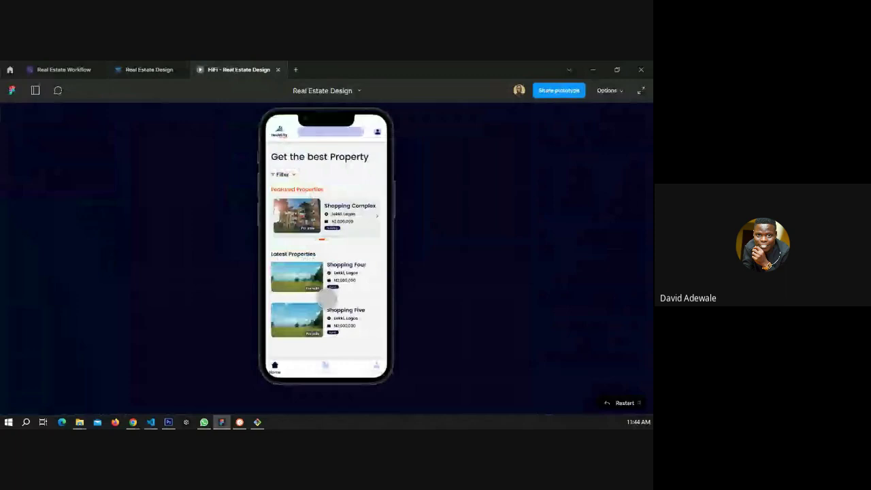
pyautogui.click(156, 64)
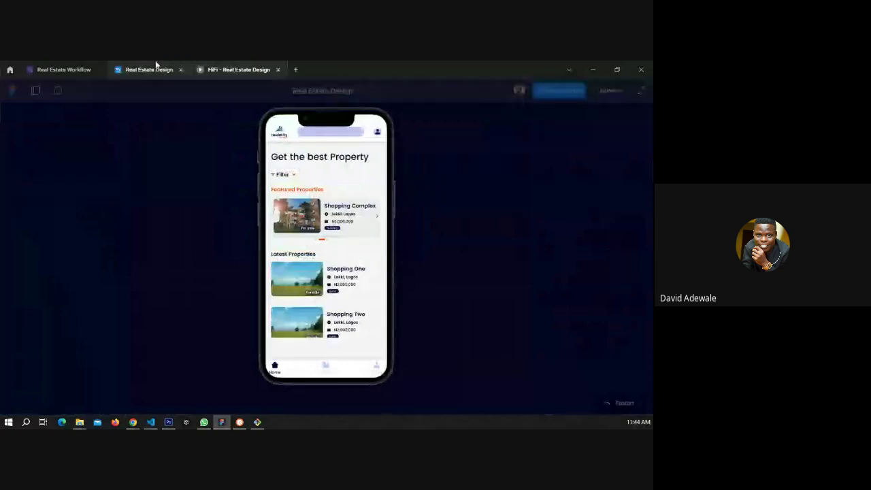
pyautogui.scroll(1, 351, 262)
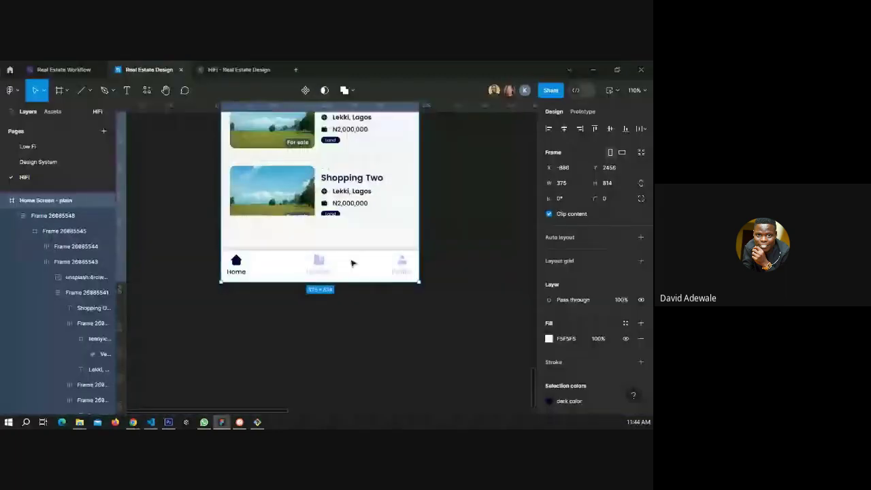
pyautogui.scroll(3, 352, 263)
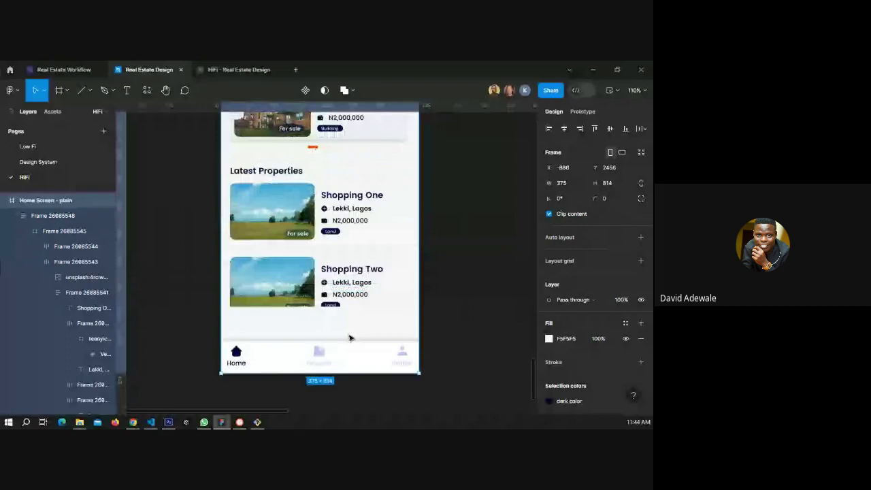
pyautogui.click(478, 301)
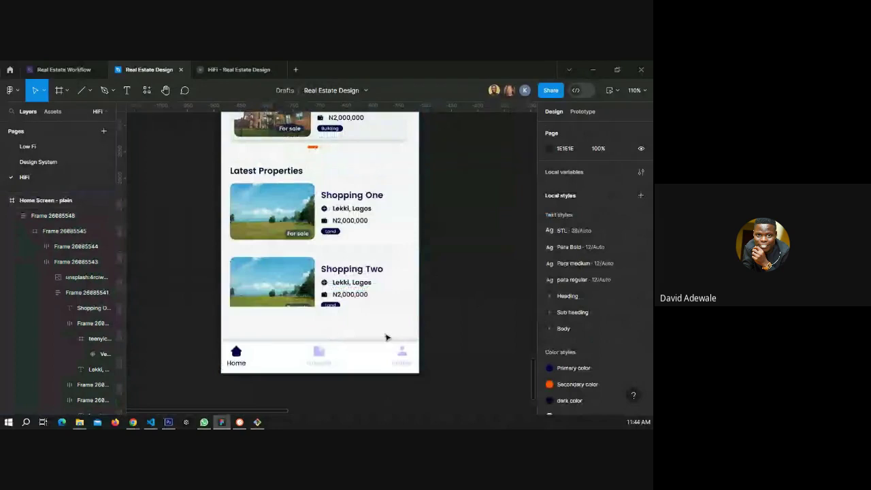
pyautogui.scroll(5, 342, 304)
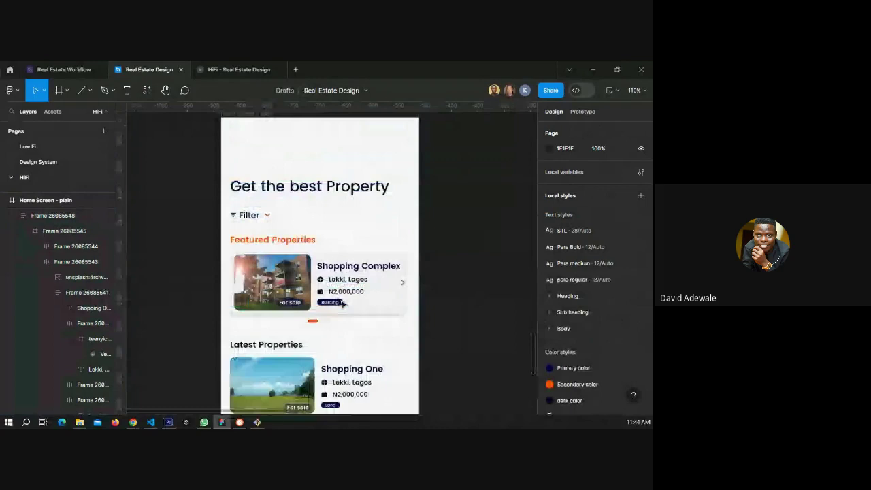
pyautogui.scroll(-4, 342, 304)
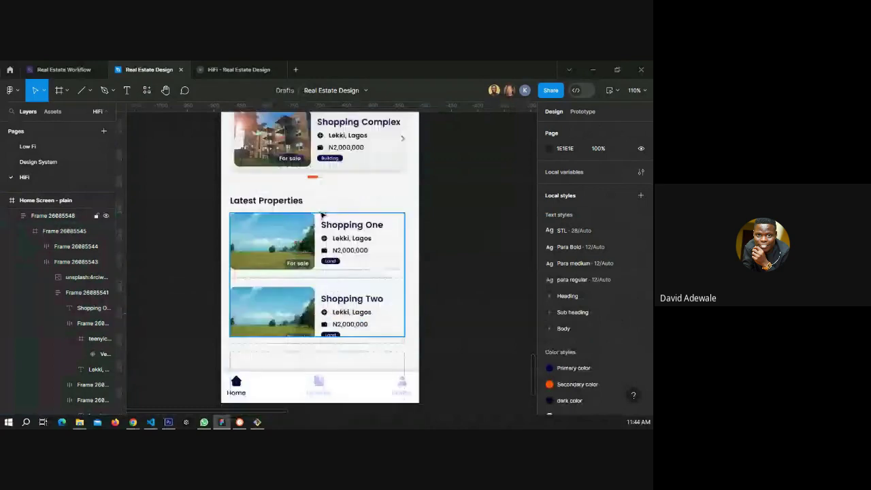
pyautogui.click(315, 178)
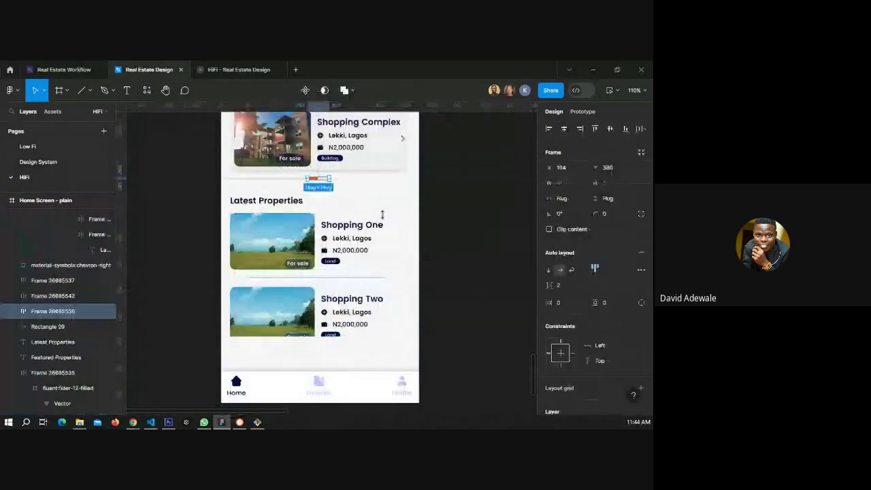
pyautogui.press('Escape')
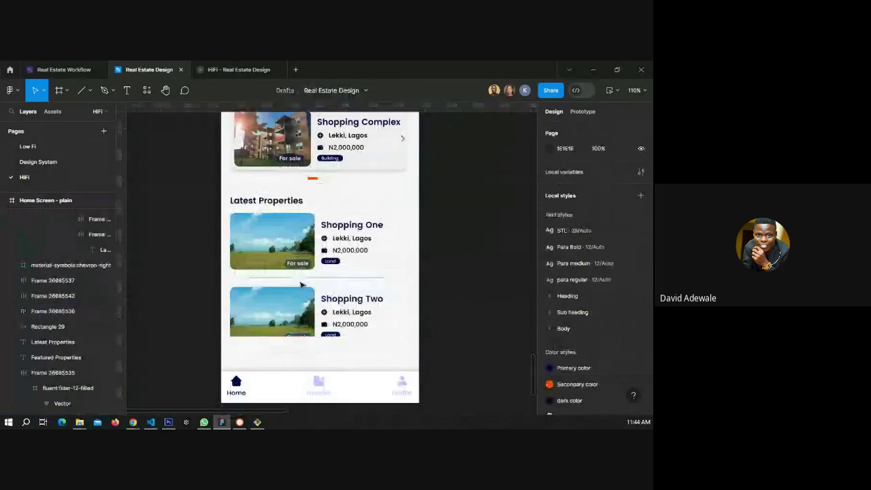
pyautogui.scroll(-3, 469, 260)
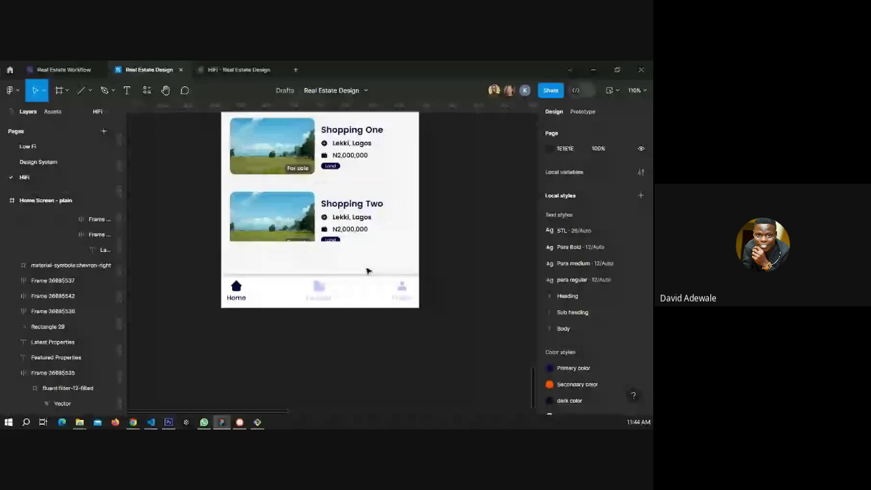
pyautogui.click(238, 70)
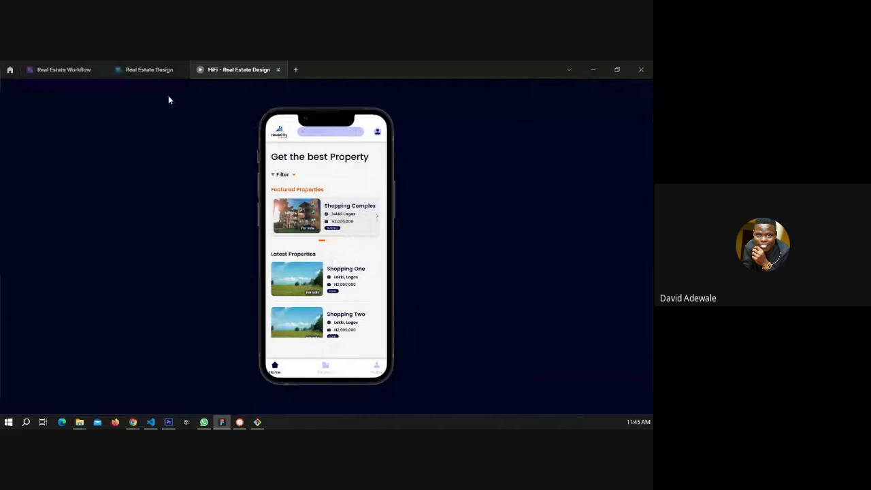
# Check the prototype once more, ending back in the Real Estate Design editor.
pyautogui.click(153, 71)
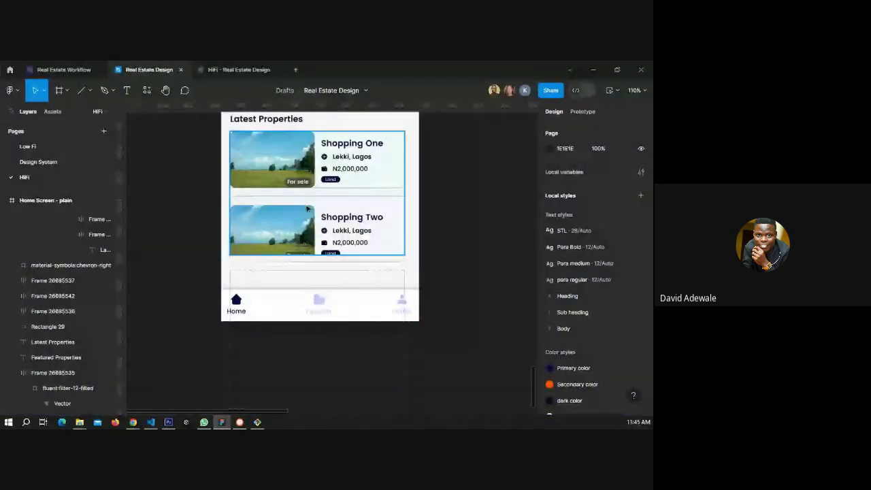
pyautogui.click(230, 72)
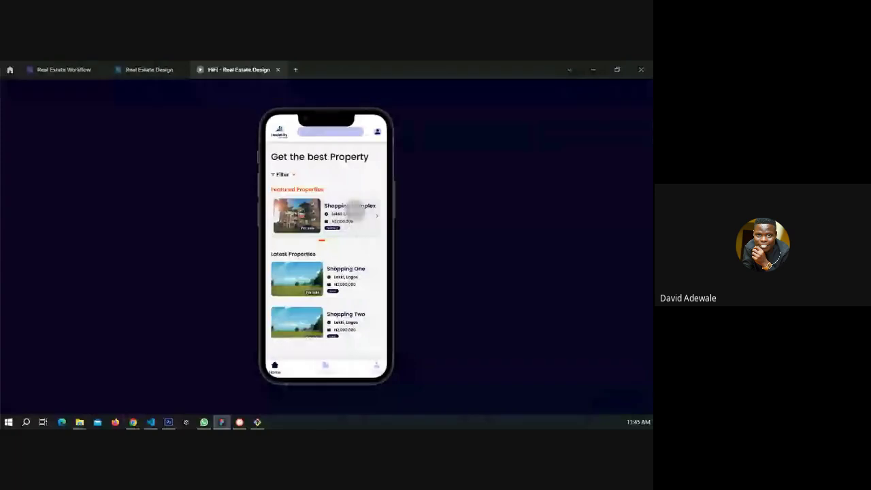
pyautogui.hotkey('ctrl', 'shift', 'Tab')
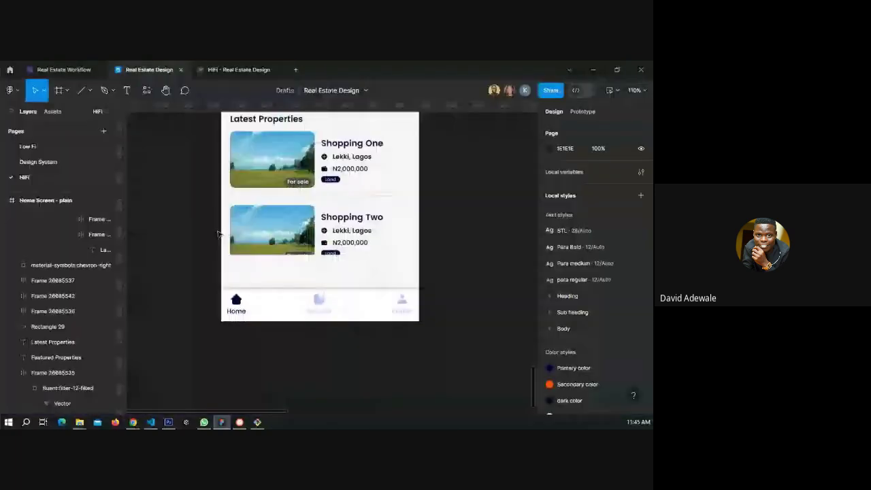
# Zoom out to the Home Screens section and select the Home Screen - plain frame.
pyautogui.scroll(-5, 217, 234)
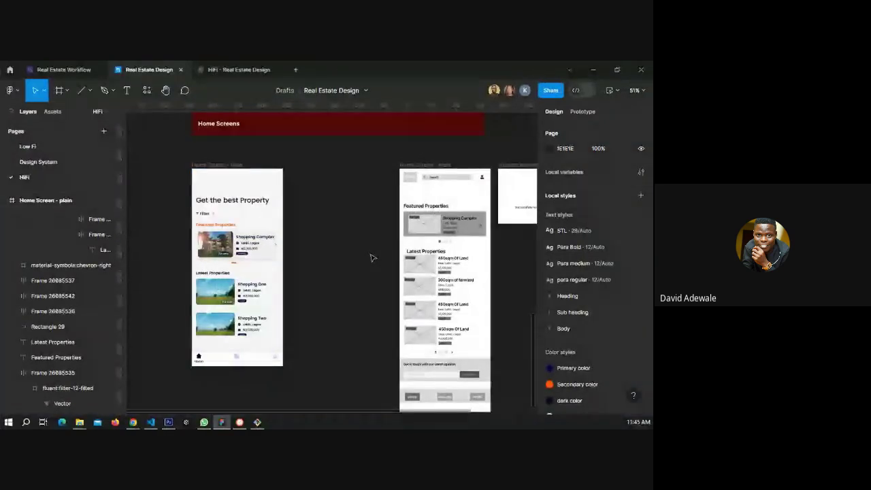
pyautogui.scroll(-3, 370, 258)
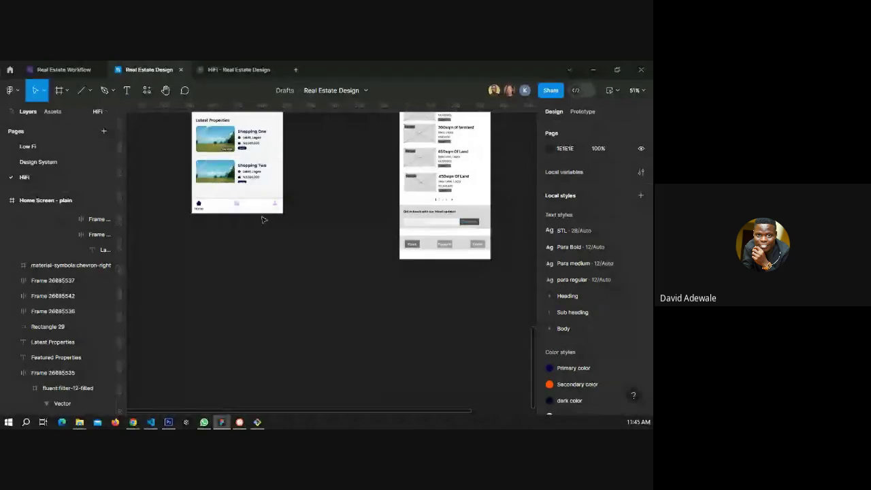
pyautogui.scroll(5, 264, 219)
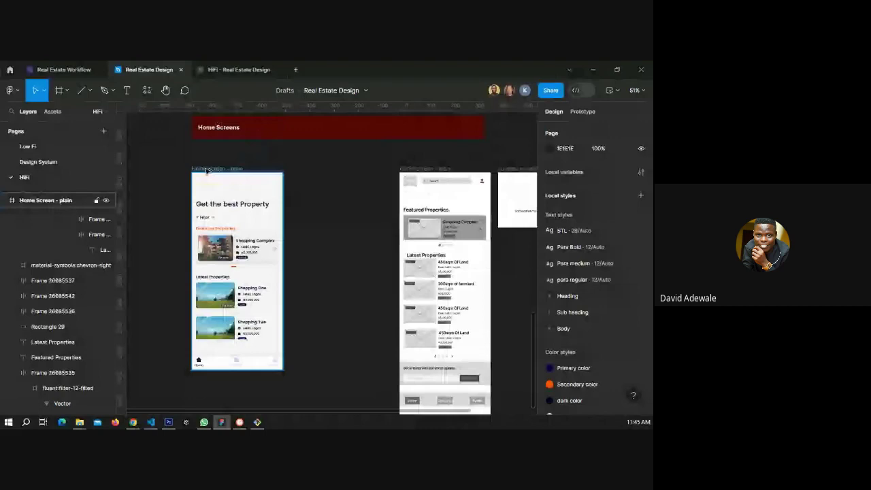
pyautogui.click(207, 170)
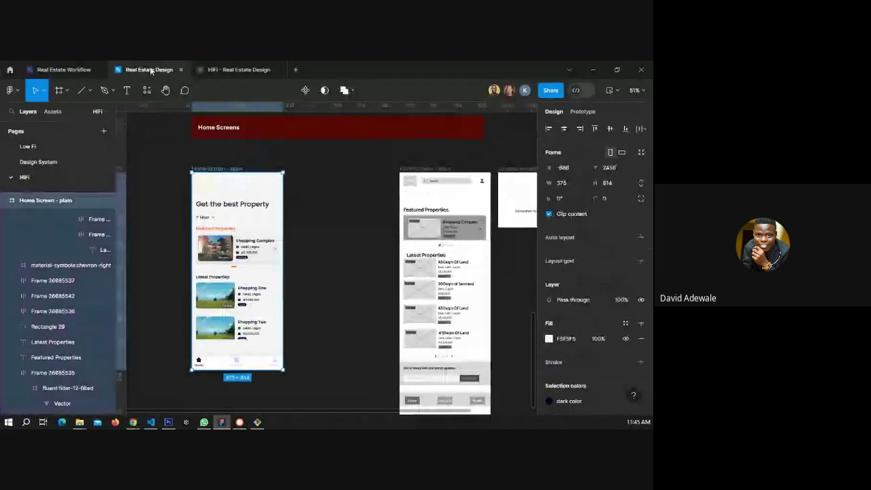
# Select the topbar layer in the Layers panel, collapsing its children.
pyautogui.scroll(3, 62, 254)
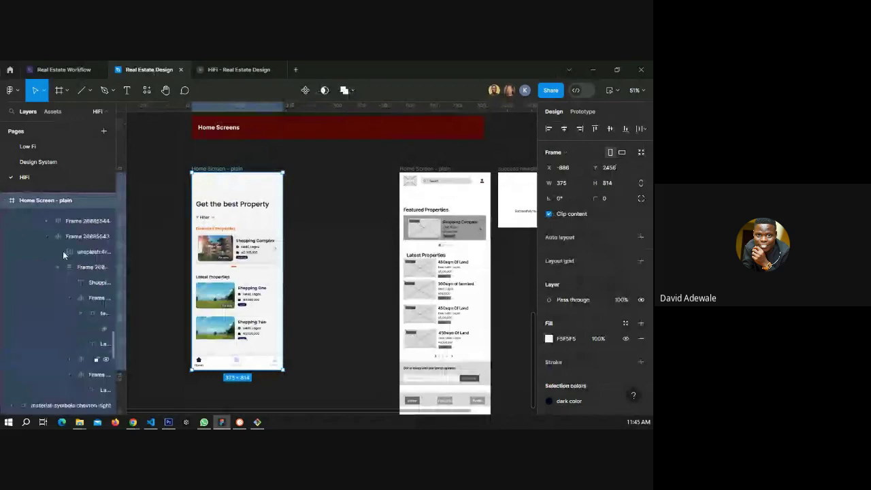
pyautogui.scroll(-2, 65, 252)
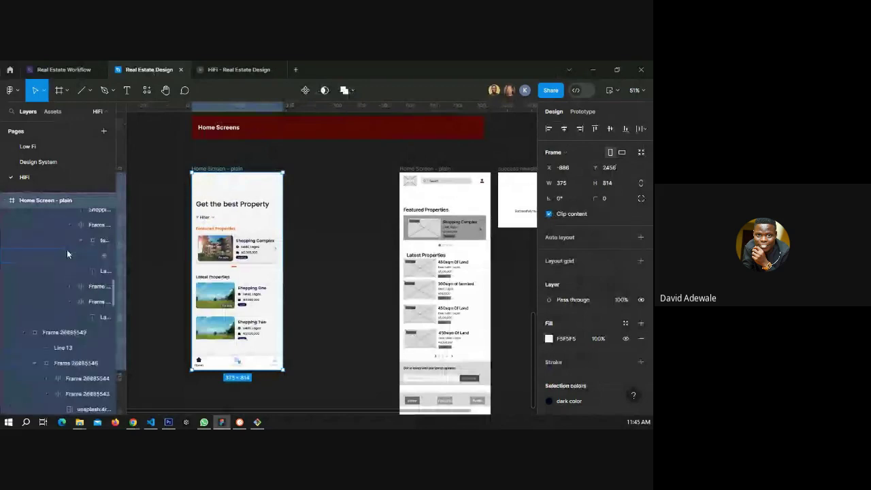
pyautogui.scroll(3, 47, 252)
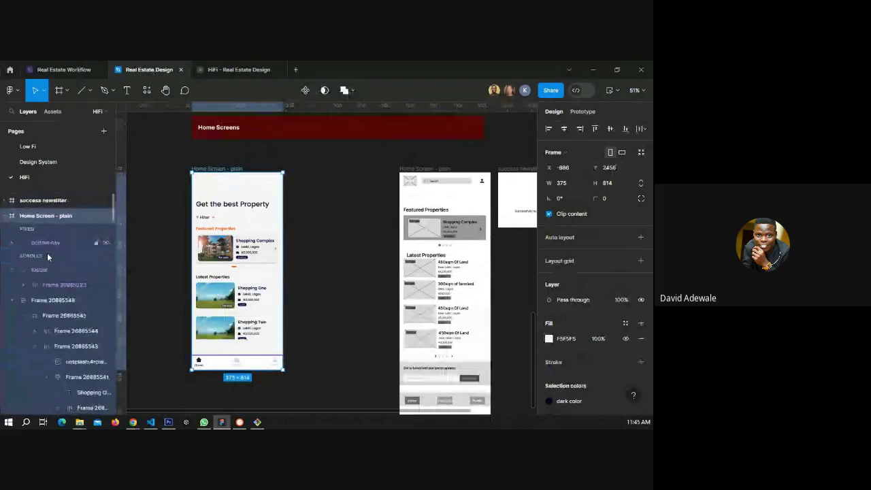
pyautogui.click(12, 273)
pyautogui.click(12, 270)
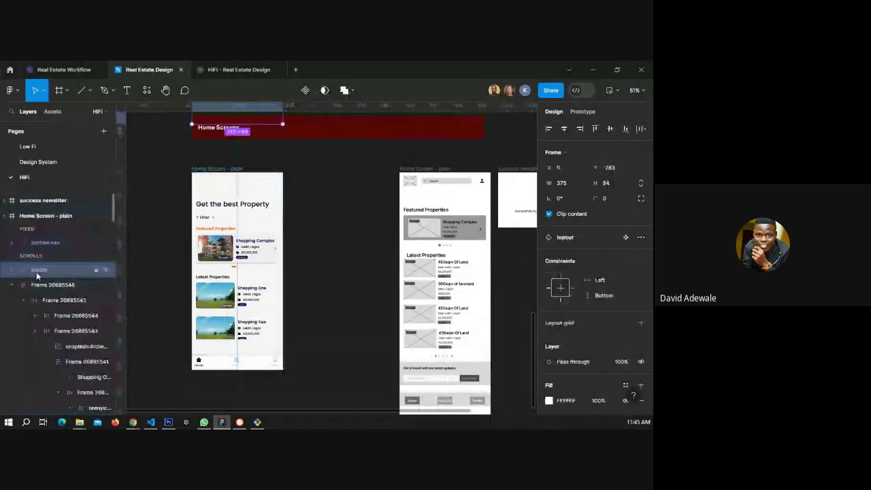
pyautogui.click(54, 246)
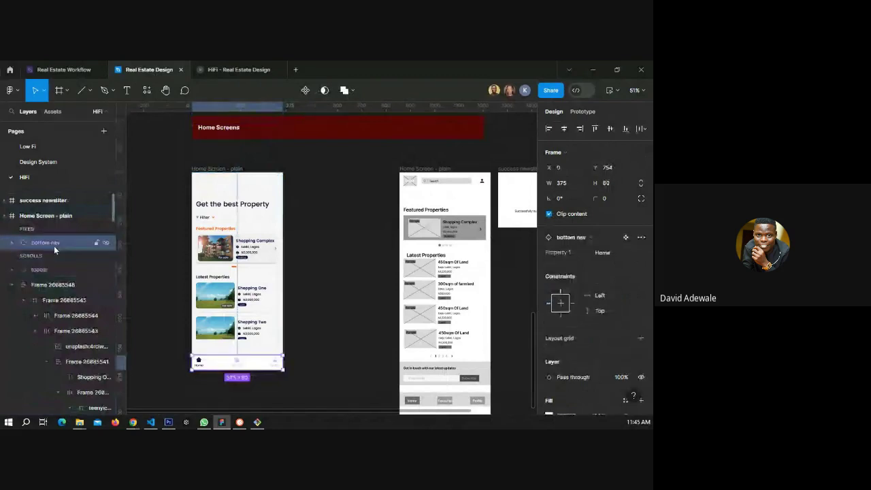
pyautogui.click(58, 269)
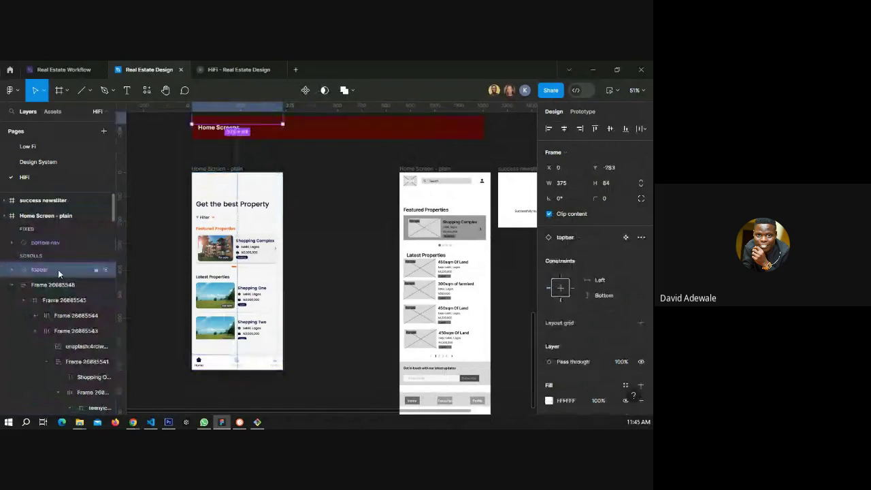
# Move the 375 × 84 topbar to X 0, Y 0 and preview the prototype.
pyautogui.scroll(1, 286, 238)
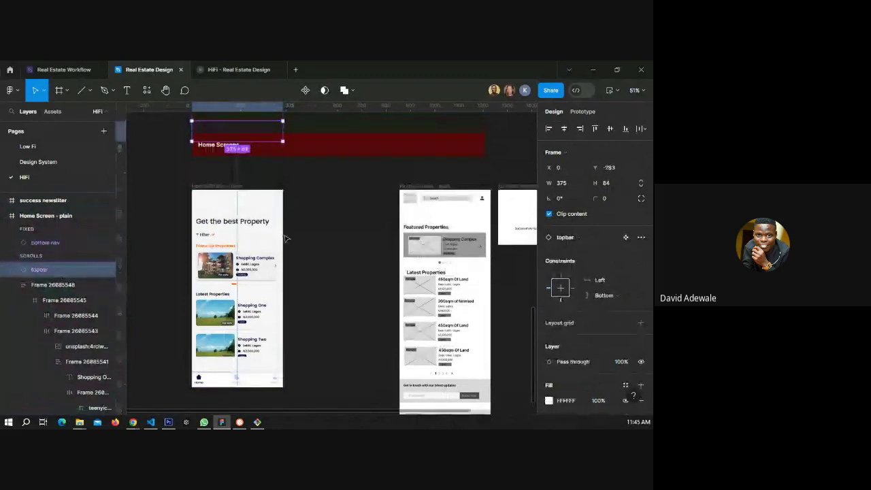
pyautogui.moveTo(255, 126); pyautogui.dragTo(252, 201)
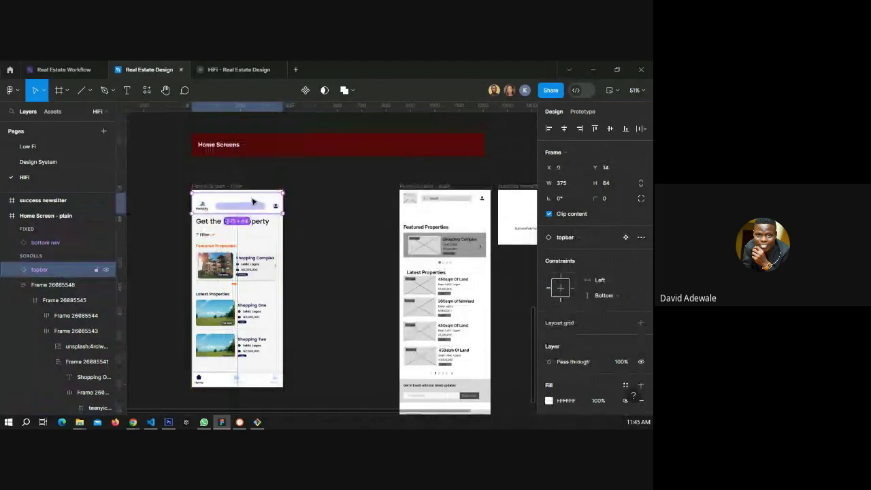
pyautogui.press('Up')
pyautogui.hotkey('shift', 'Up')
pyautogui.press('Up')
pyautogui.press('Up')
pyautogui.press('Up')
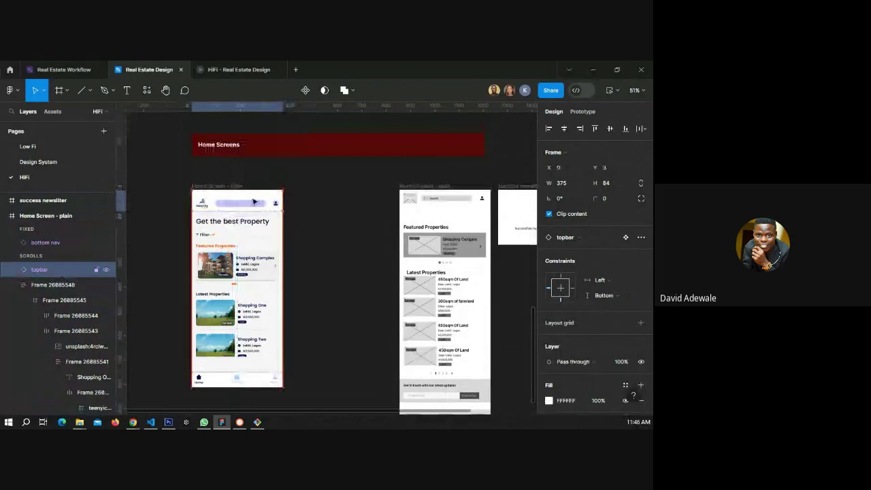
pyautogui.click(229, 65)
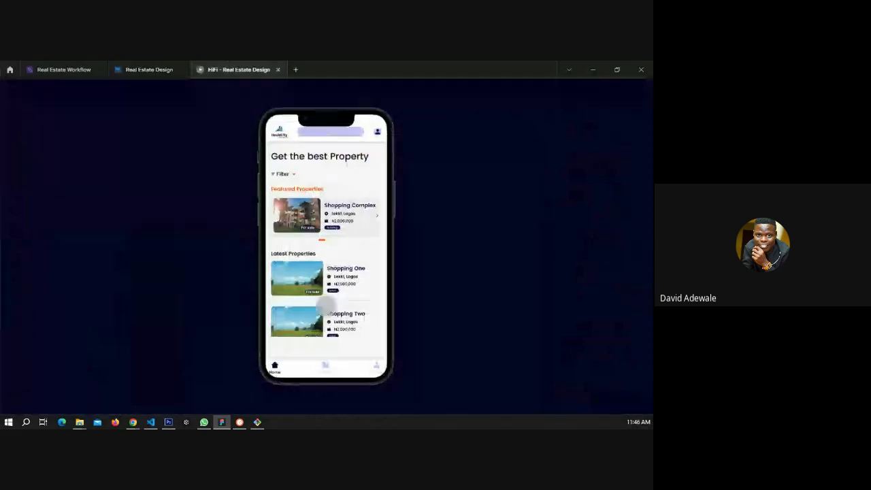
pyautogui.hotkey('ctrl', 'shift', 'Tab')
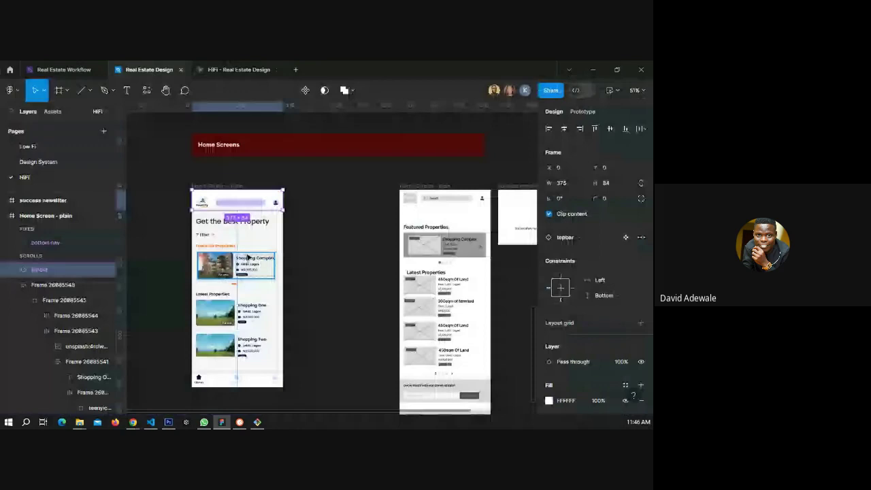
pyautogui.scroll(3, 248, 257)
pyautogui.press('Escape')
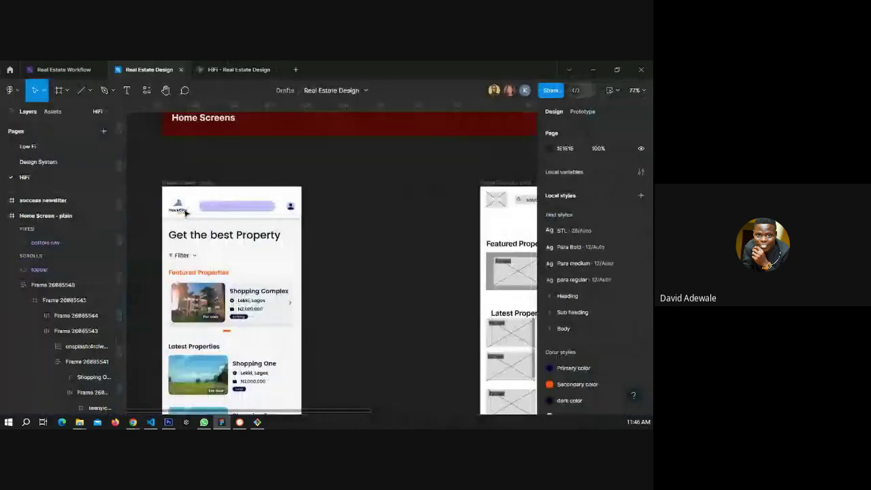
pyautogui.scroll(3, 185, 212)
pyautogui.scroll(-5, 311, 229)
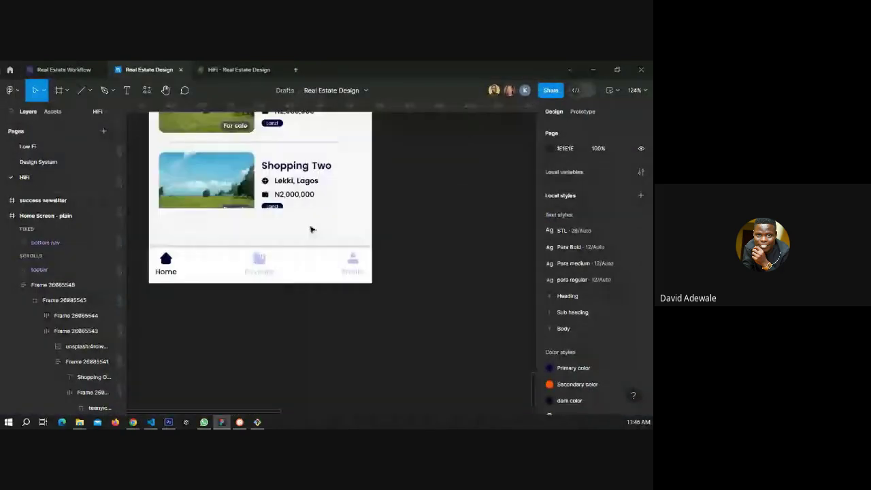
pyautogui.scroll(5, 311, 229)
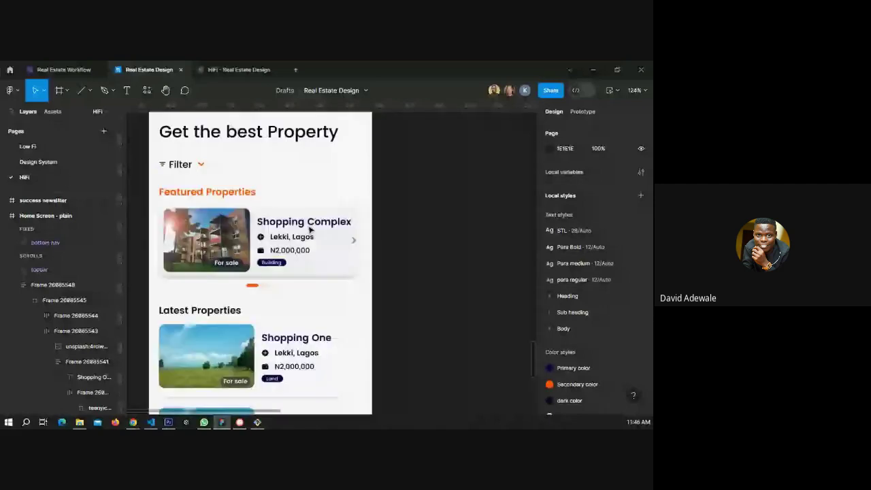
pyautogui.scroll(2, 309, 230)
pyautogui.click(212, 191)
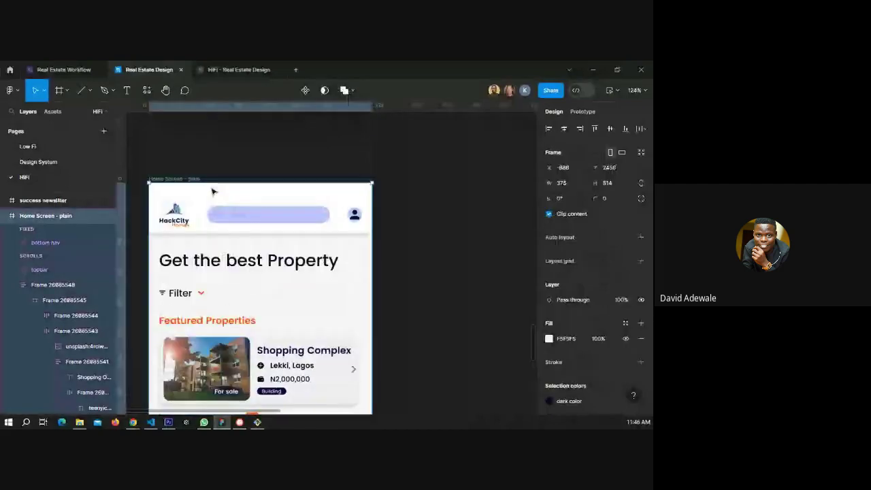
pyautogui.scroll(-5, 212, 191)
pyautogui.moveTo(232, 263); pyautogui.dragTo(233, 366)
pyautogui.click(215, 249)
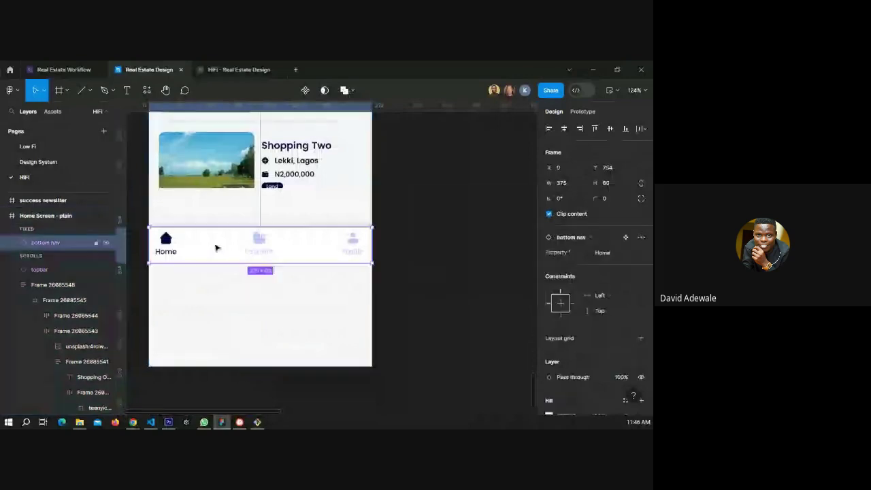
pyautogui.moveTo(215, 248); pyautogui.dragTo(213, 332)
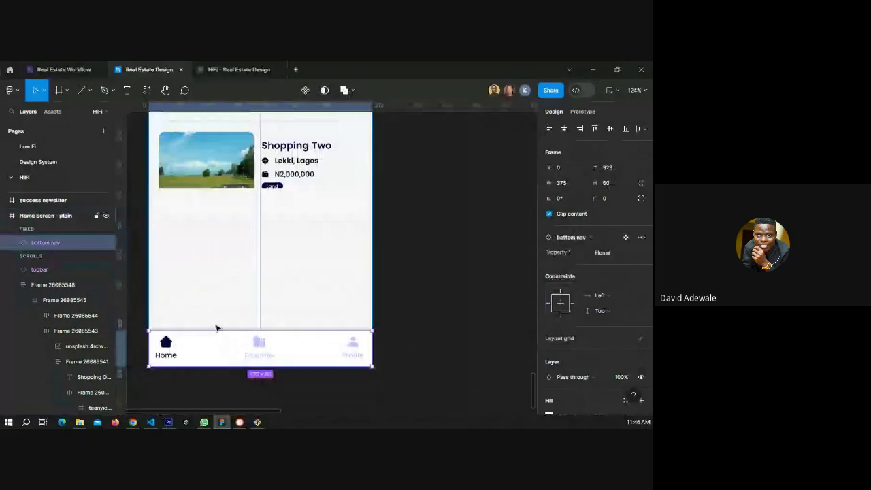
pyautogui.hotkey('ctrl', 'z')
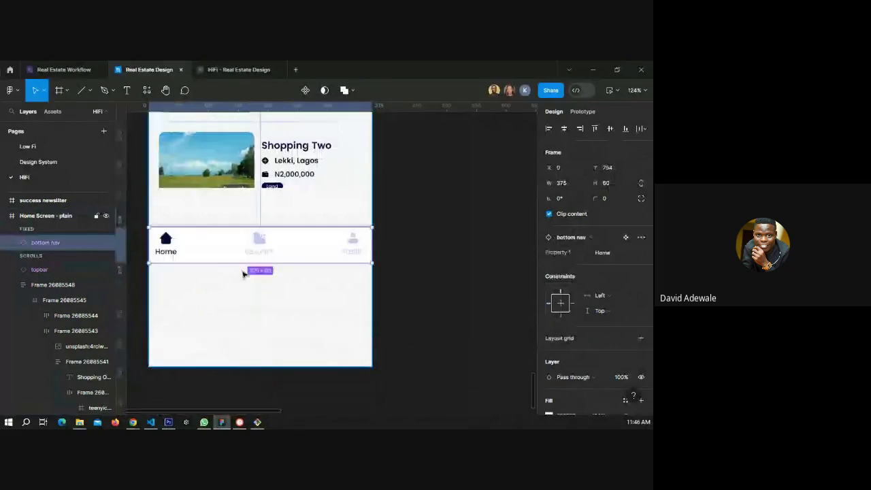
pyautogui.moveTo(221, 246); pyautogui.dragTo(221, 291)
pyautogui.click(231, 70)
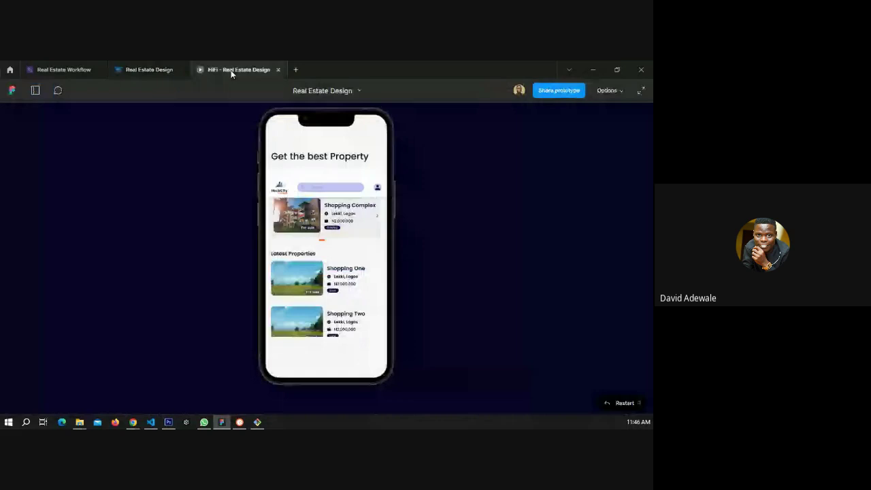
pyautogui.click(176, 72)
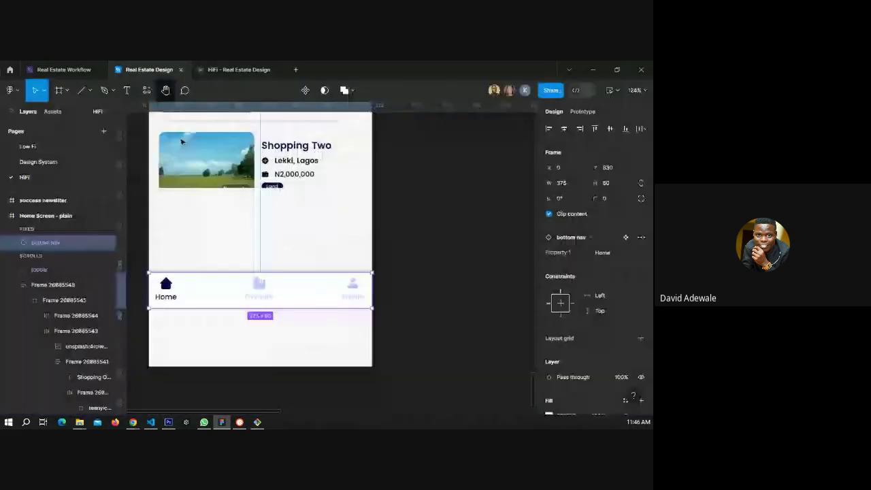
pyautogui.hotkey('ctrl', 'z')
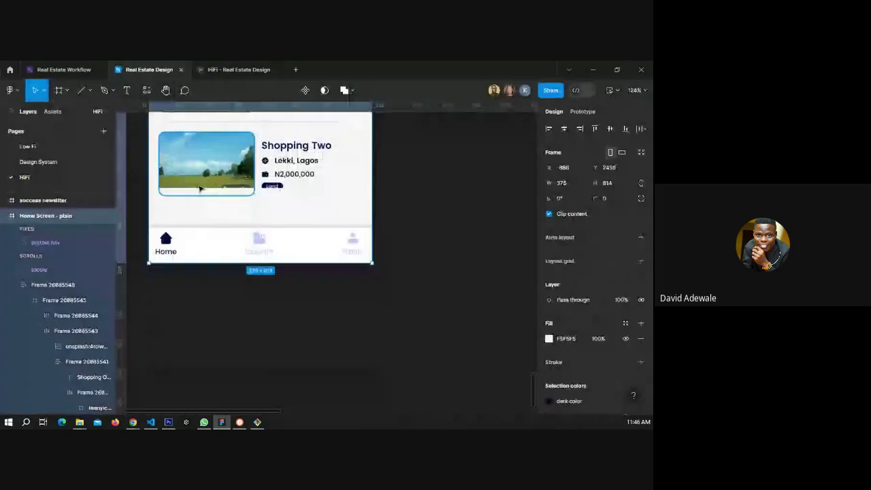
pyautogui.click(226, 68)
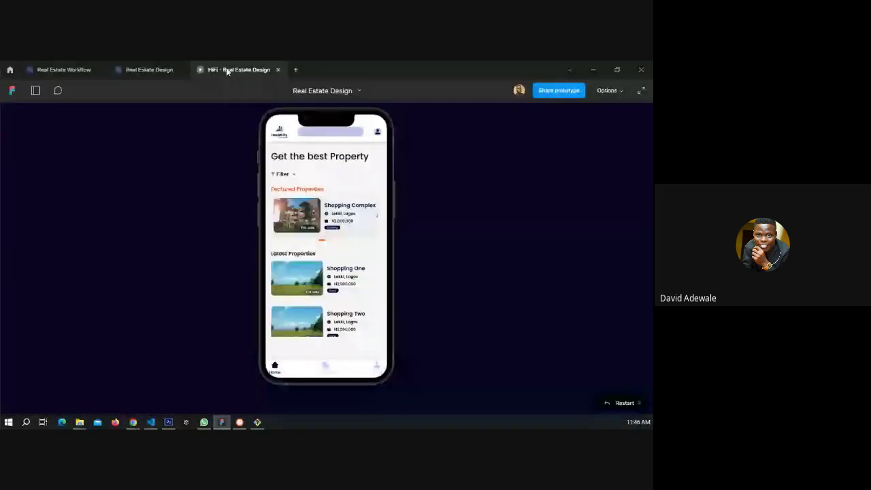
pyautogui.click(148, 68)
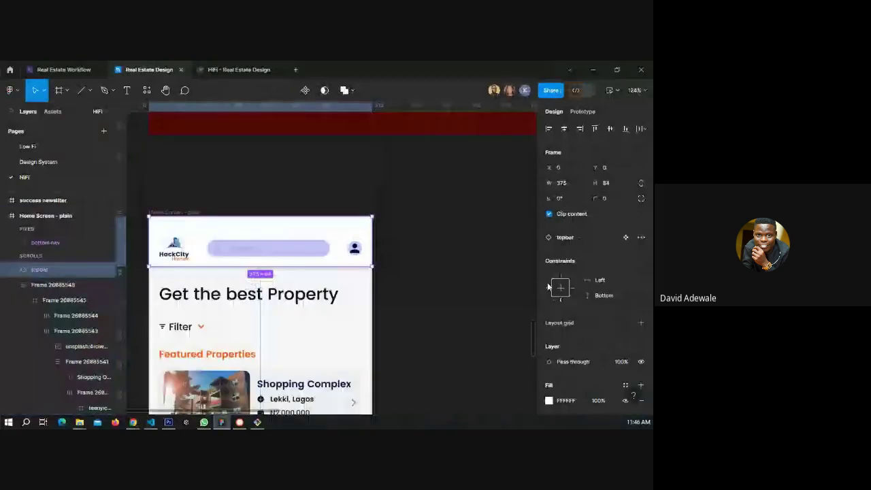
# Set the topbar's vertical constraint in the Constraints section, then select the Home Screen frame.
pyautogui.click(562, 279)
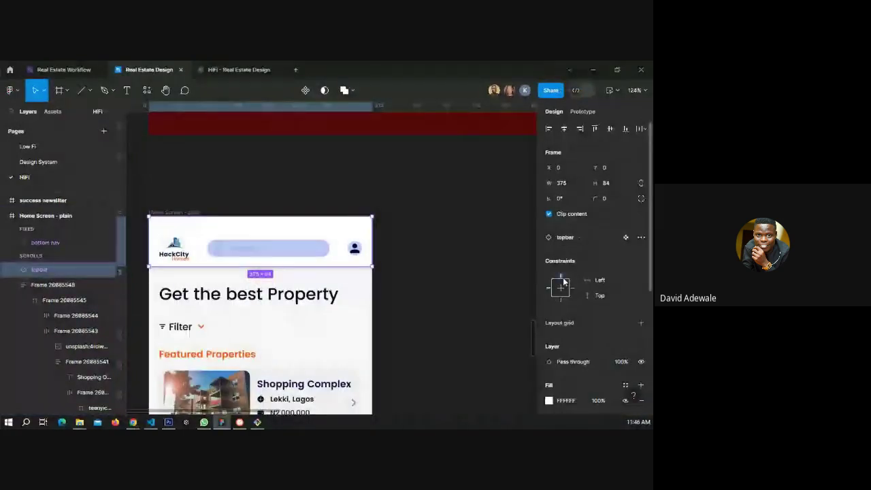
pyautogui.click(553, 301)
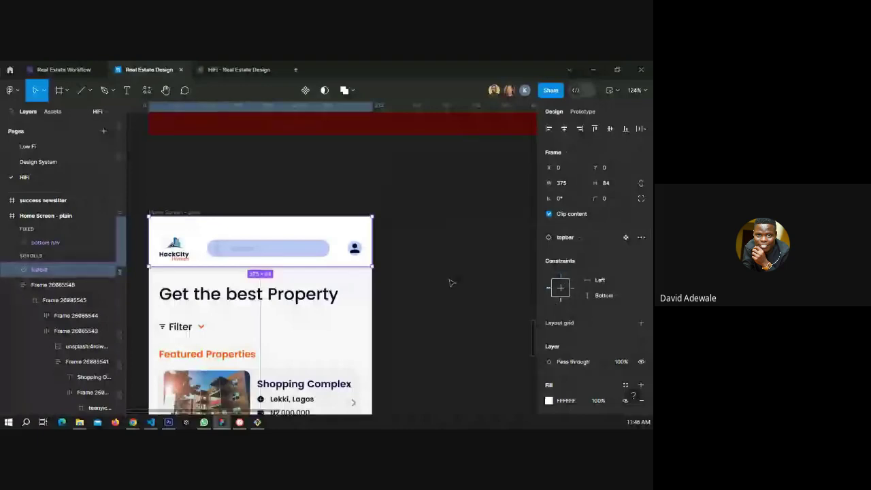
pyautogui.scroll(-3, 449, 283)
pyautogui.press('Escape')
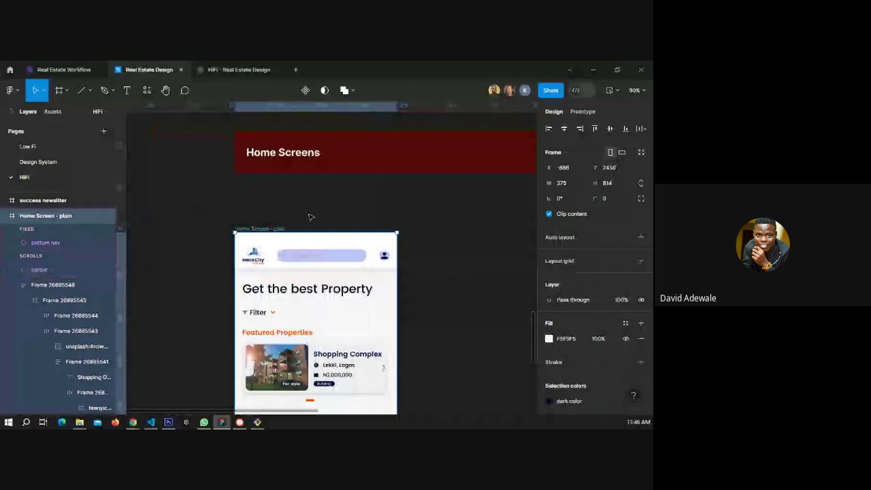
# Test the topbar constraint by stretching the frame to 1024 tall, then undo the resize.
pyautogui.scroll(-5, 284, 299)
pyautogui.moveTo(283, 299); pyautogui.dragTo(291, 386)
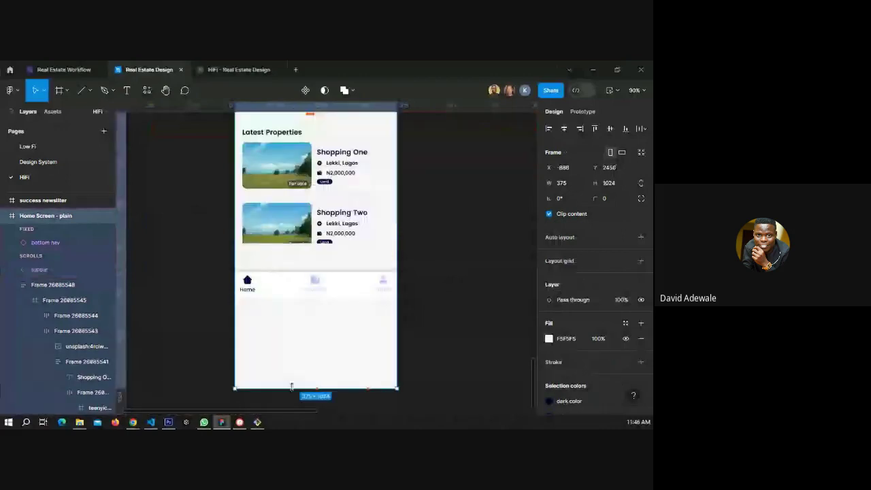
pyautogui.scroll(4, 341, 290)
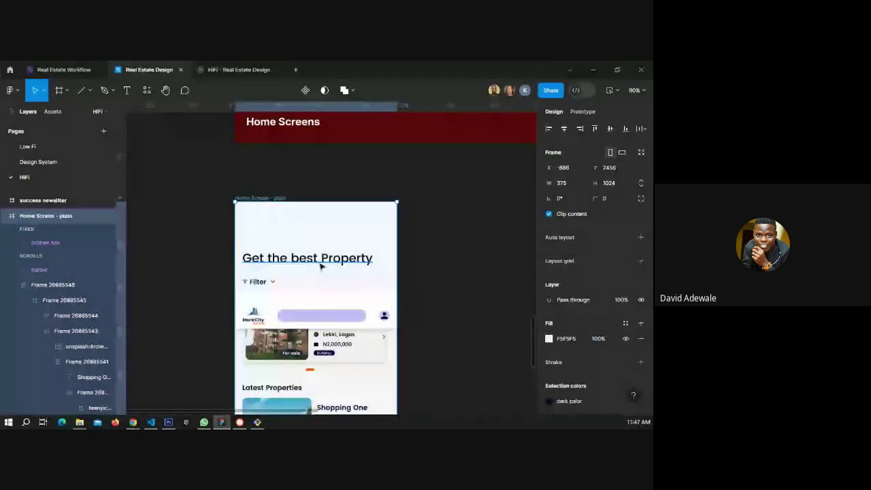
pyautogui.click(282, 309)
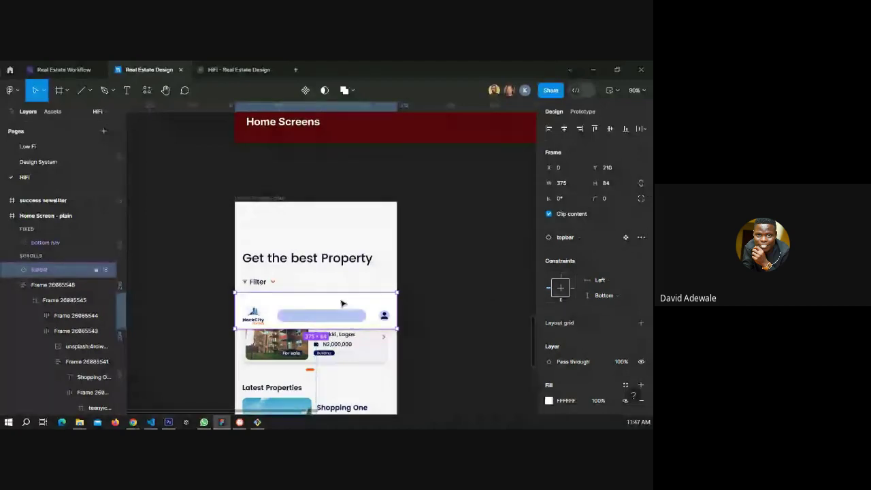
pyautogui.press('Escape')
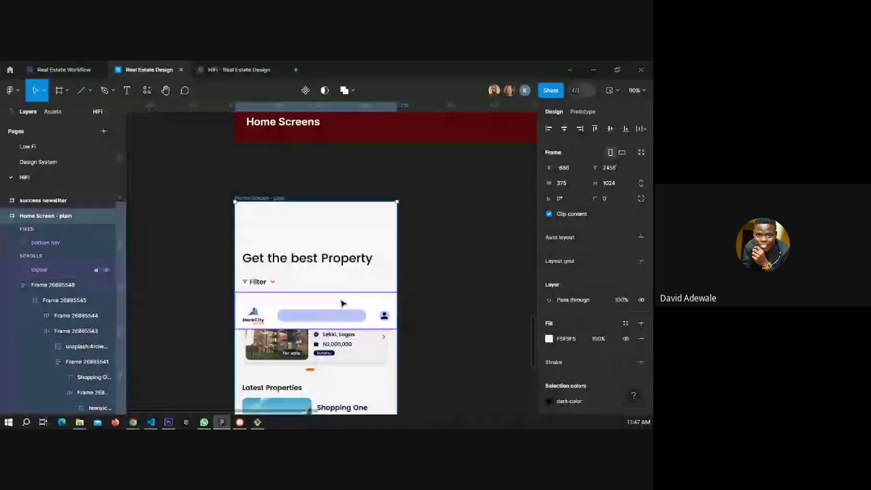
pyautogui.hotkey('ctrl', 'z')
pyautogui.click(382, 223)
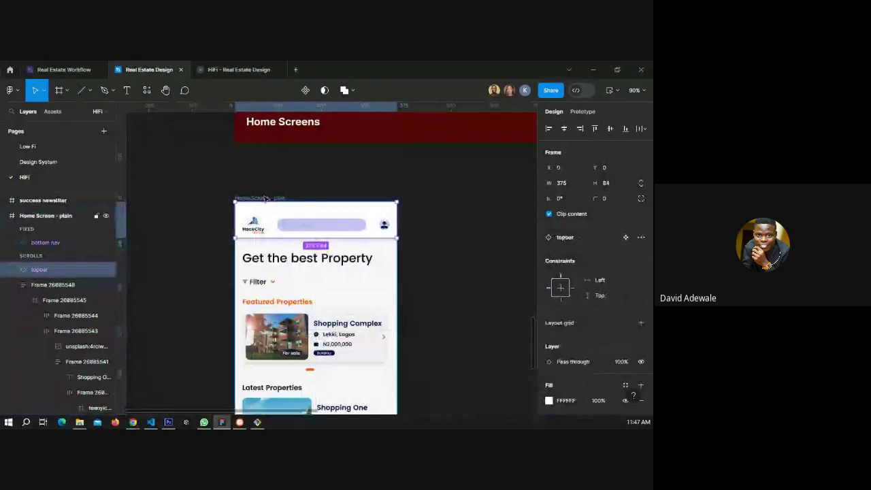
pyautogui.click(266, 198)
pyautogui.scroll(-5, 278, 253)
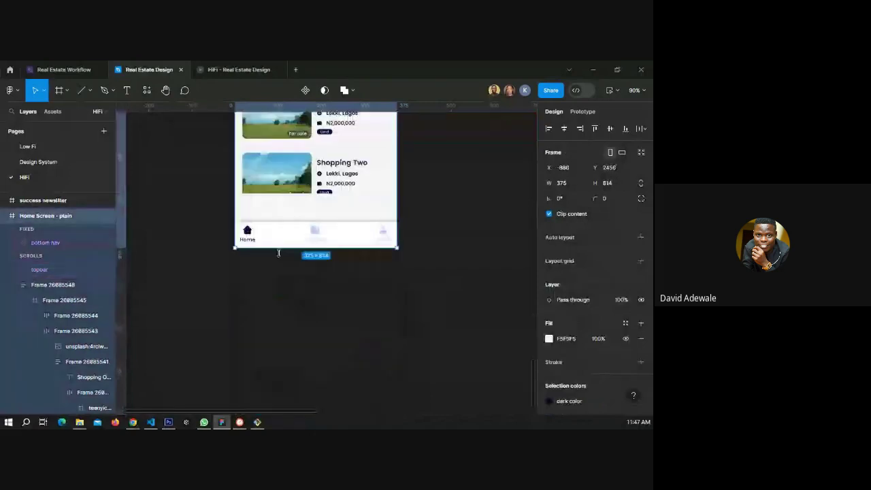
pyautogui.moveTo(278, 252); pyautogui.dragTo(279, 396)
pyautogui.scroll(5, 341, 288)
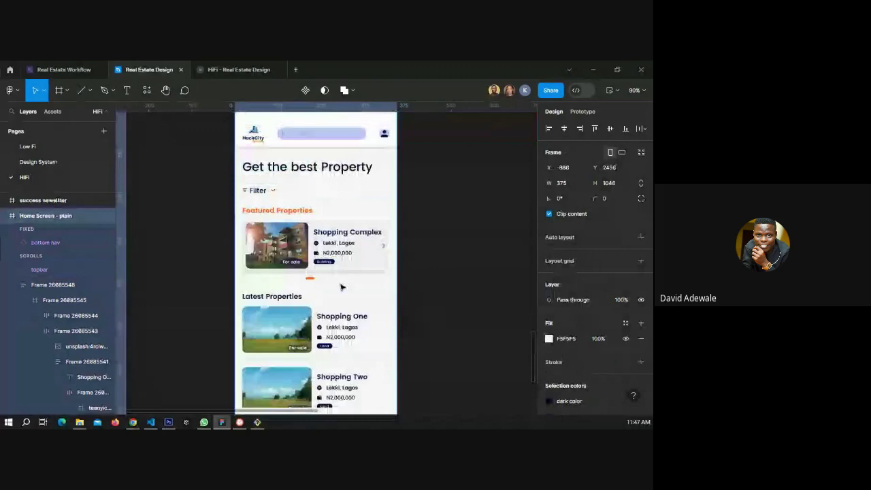
pyautogui.scroll(-3, 342, 287)
pyautogui.scroll(-3, 355, 284)
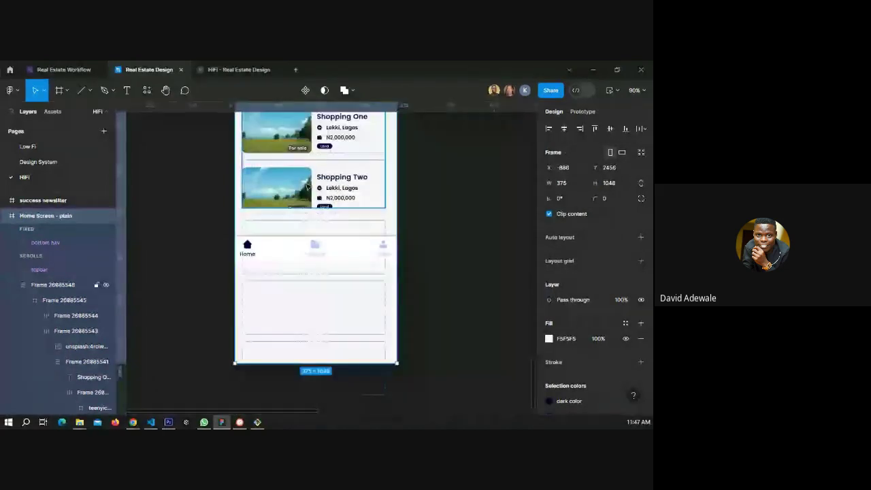
pyautogui.click(307, 186)
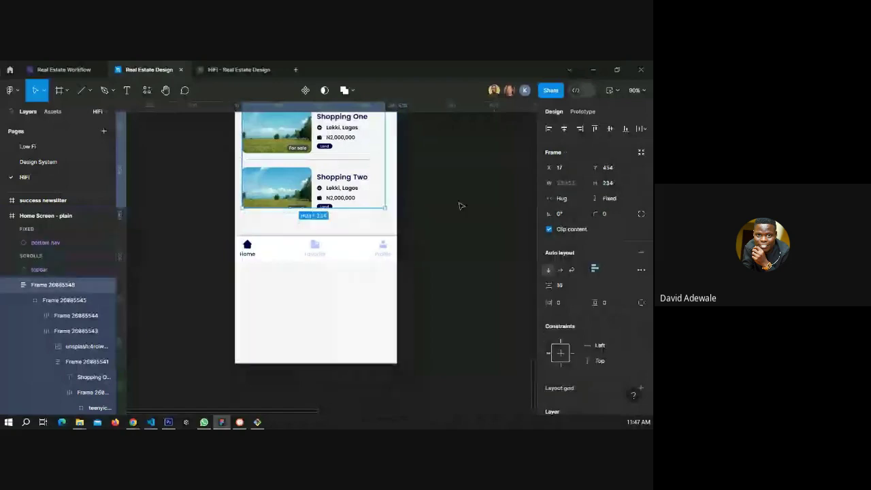
pyautogui.click(182, 232)
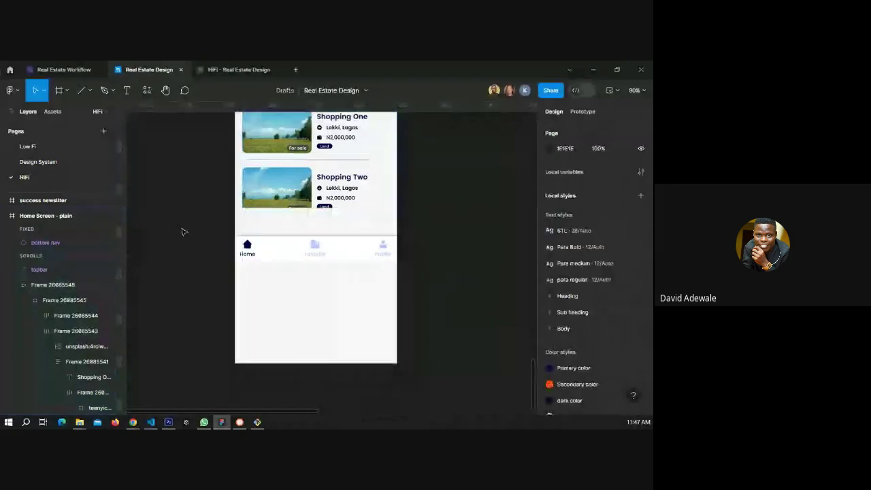
pyautogui.scroll(-3, 182, 232)
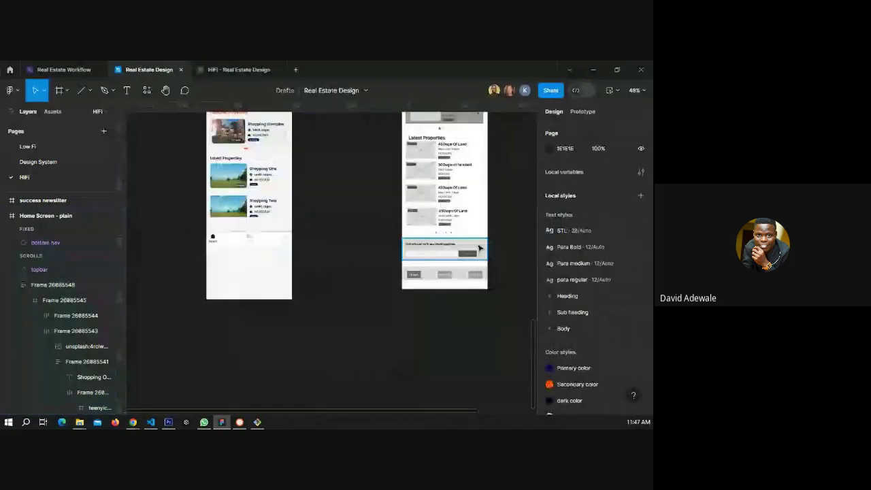
pyautogui.scroll(3, 237, 234)
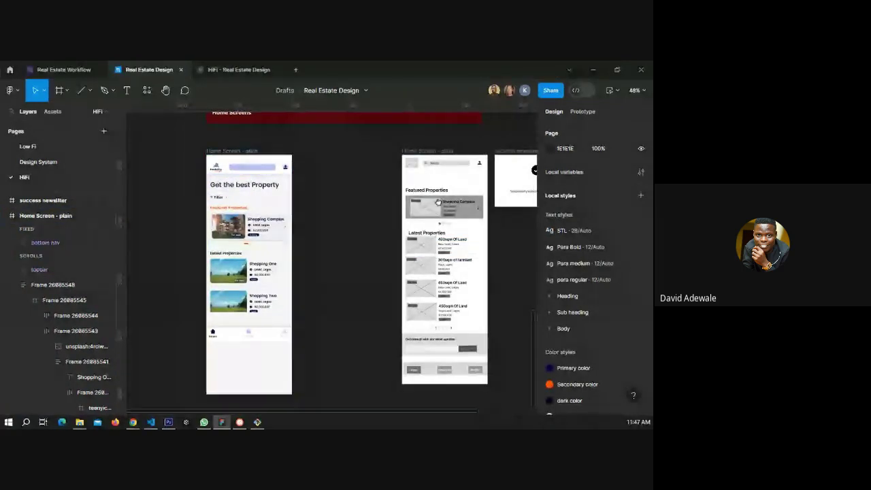
pyautogui.moveTo(438, 202)
pyautogui.mouseDown()
pyautogui.moveTo(229, 208)
pyautogui.moveTo(430, 202)
pyautogui.mouseUp()
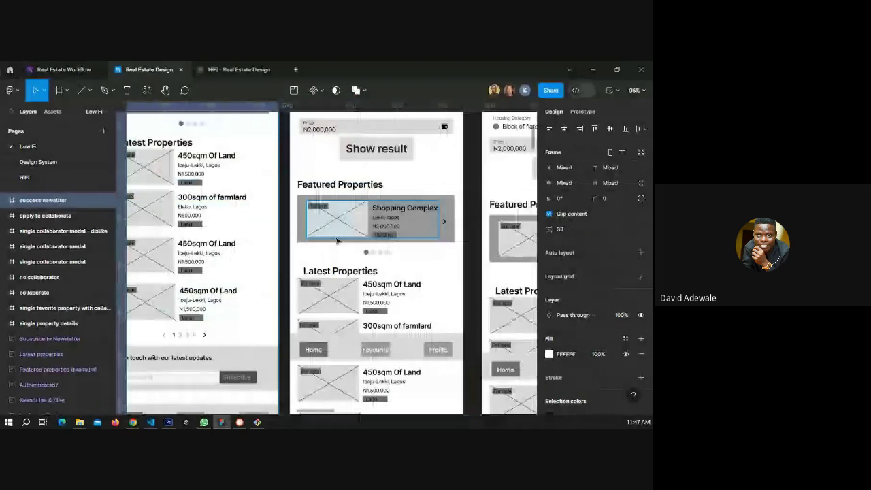
# Copy the Home Screen - buy - landed wireframe from Low Fi and go back to the HiFi page.
pyautogui.scroll(5, 330, 279)
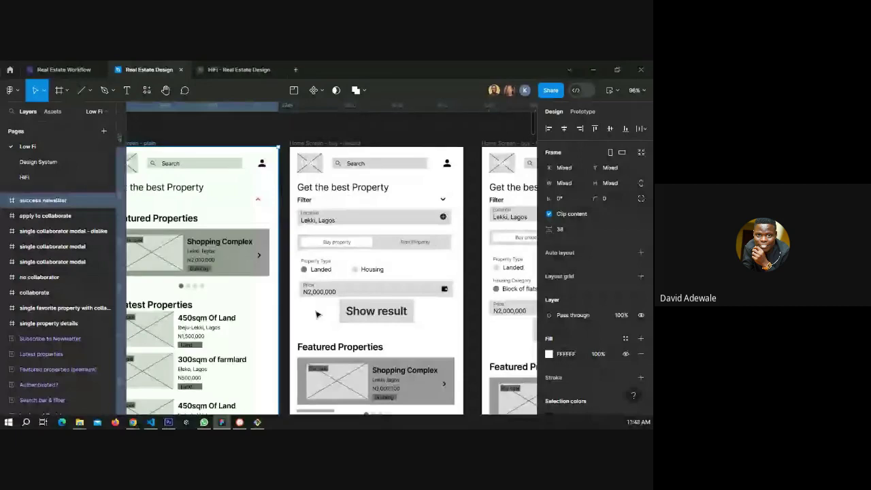
pyautogui.scroll(-7, 316, 313)
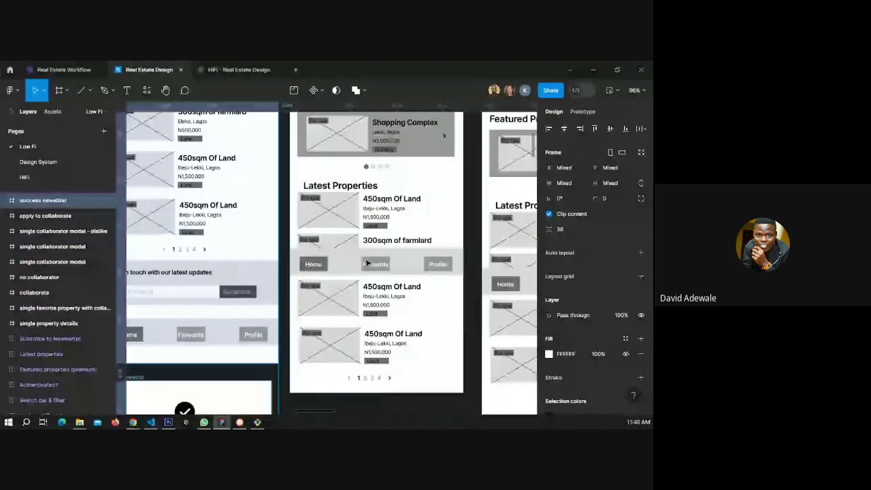
pyautogui.scroll(7, 366, 262)
pyautogui.click(298, 205)
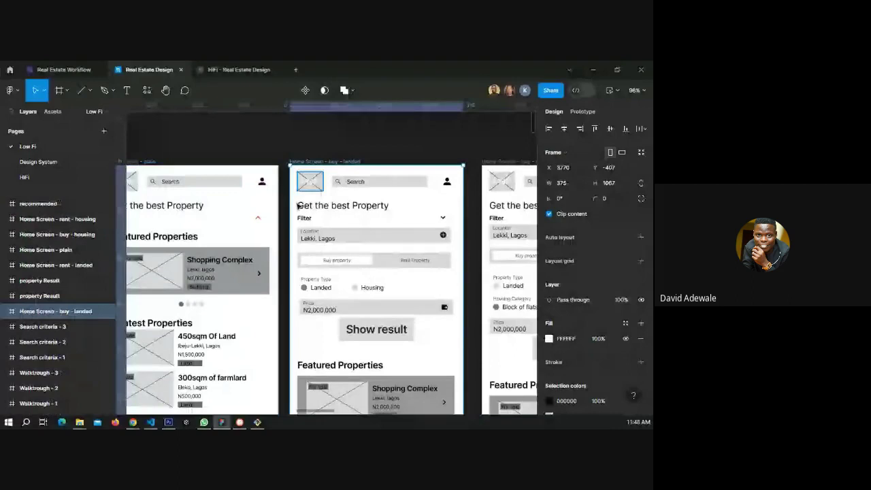
pyautogui.click(25, 177)
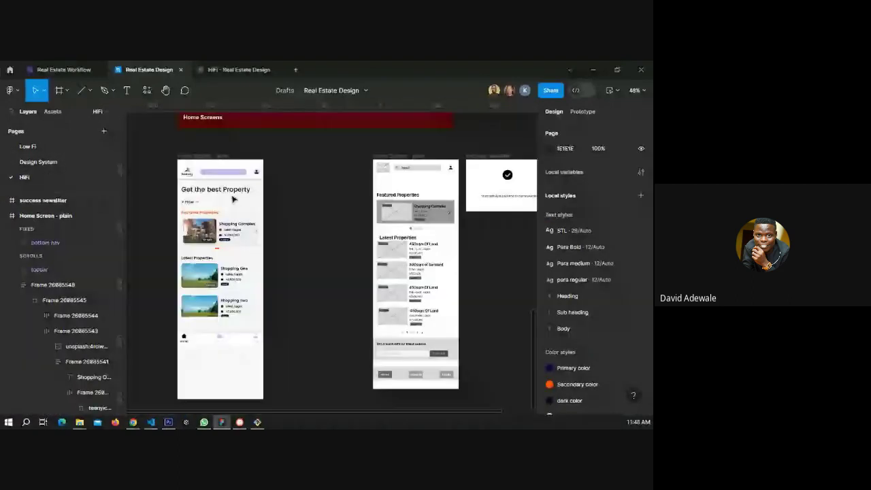
# Paste the buy - landed wireframe and delete the old Home Screen - plain wireframe it replaces.
pyautogui.hotkey('ctrl', 'v')
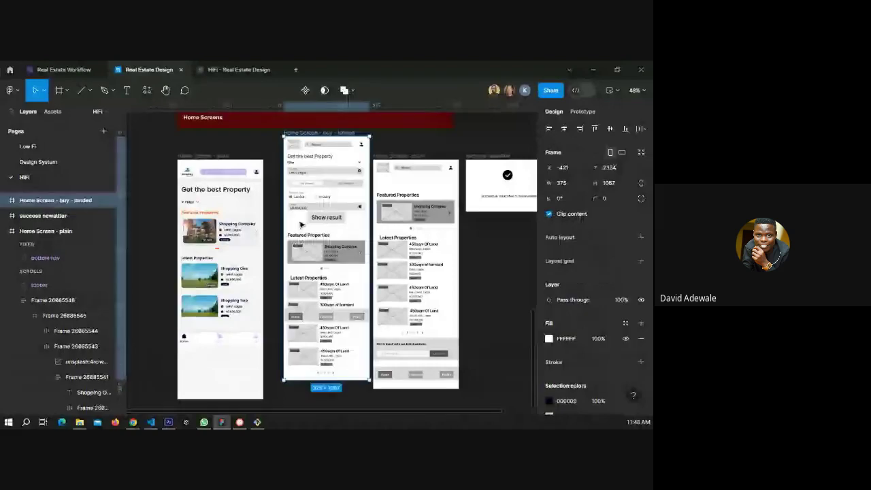
pyautogui.click(394, 157)
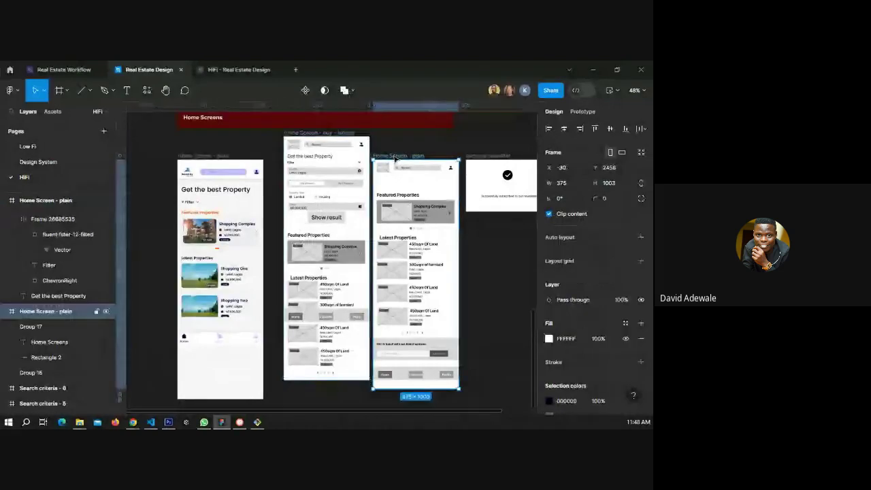
pyautogui.press('Delete')
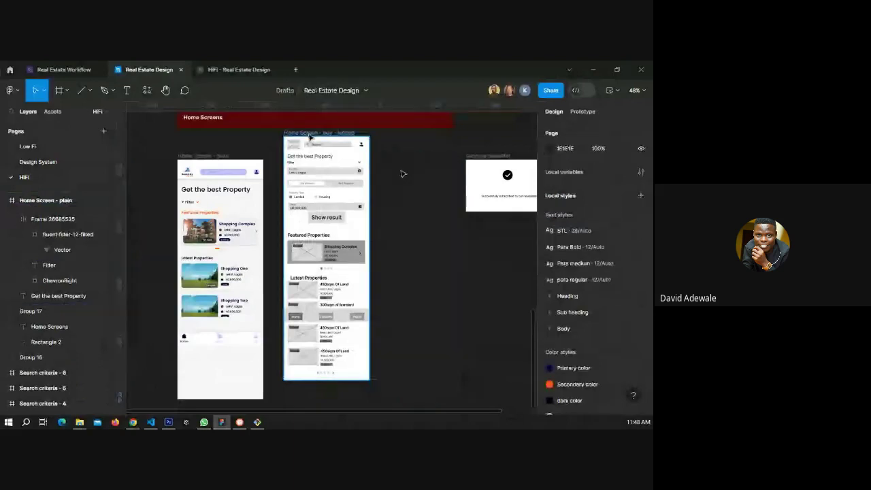
pyautogui.hotkey('ctrl', 'z')
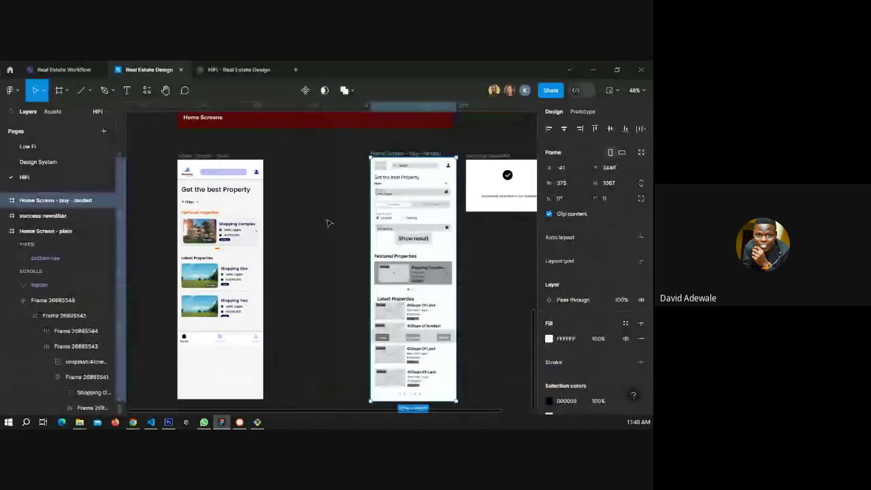
# Duplicate the HiFi plain home screen.
pyautogui.click(327, 223)
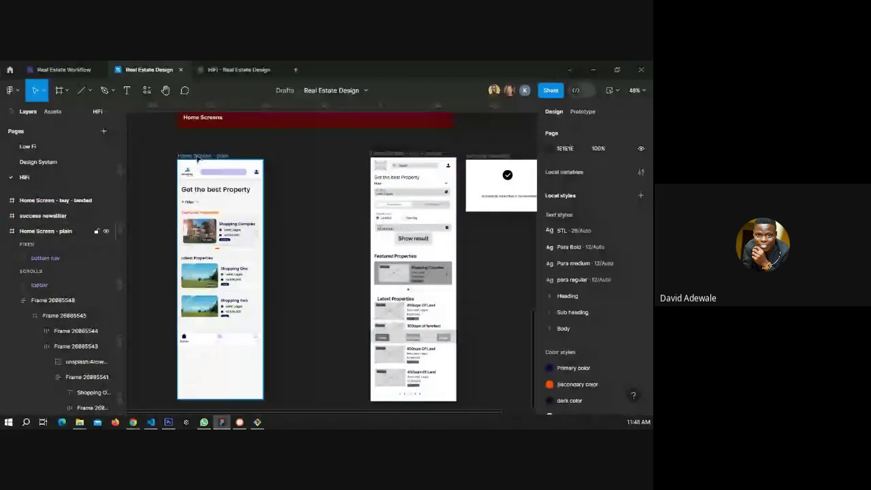
pyautogui.click(197, 156)
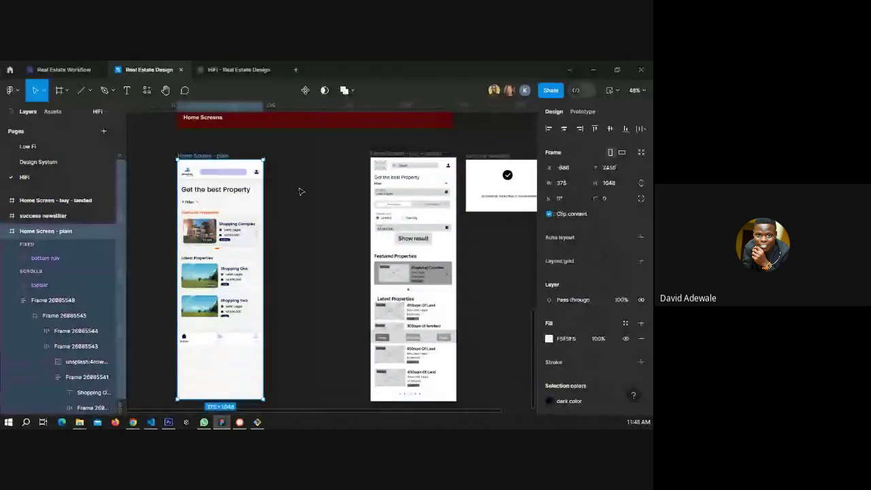
pyautogui.hotkey('ctrl', 'd')
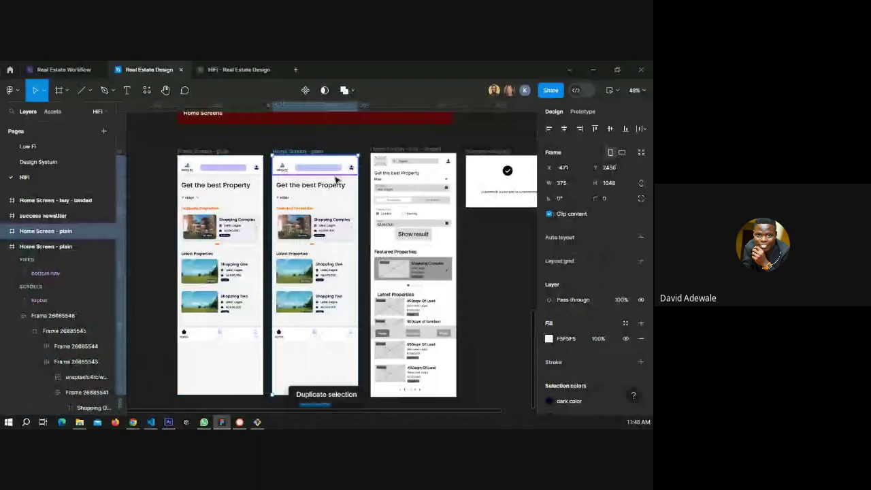
# In the copy, select the Featured and Latest Properties sections and wrap them in a frame.
pyautogui.scroll(5, 344, 198)
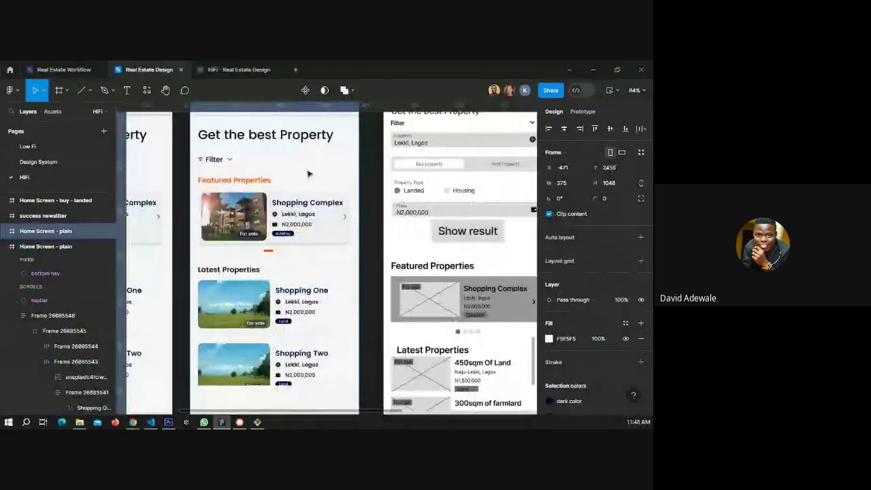
pyautogui.scroll(-1, 308, 174)
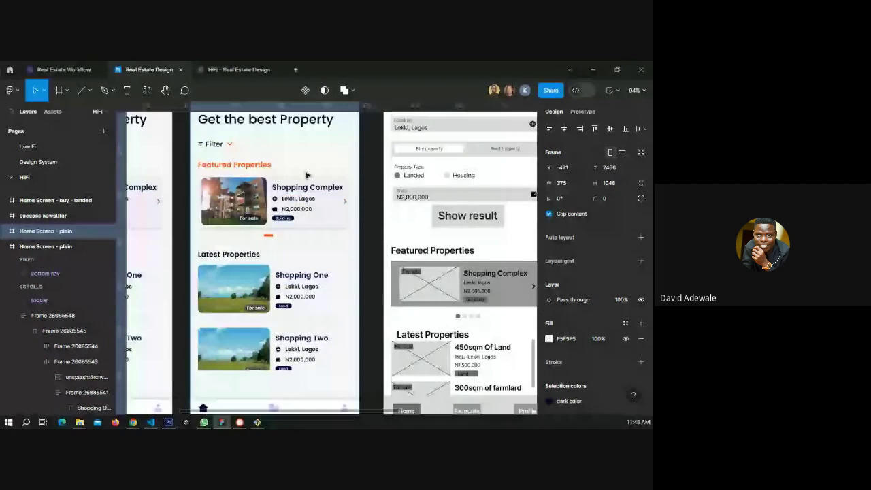
pyautogui.scroll(-5, 299, 197)
pyautogui.click(284, 228)
pyautogui.scroll(2, 286, 218)
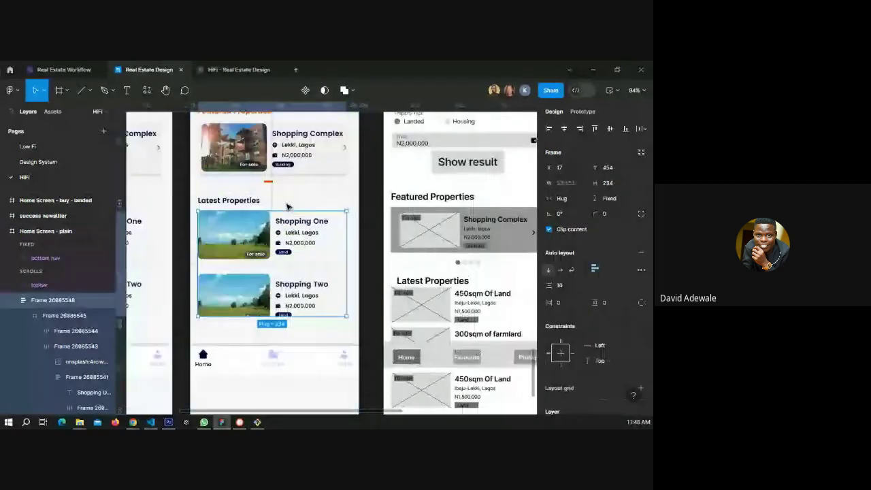
pyautogui.scroll(2, 286, 206)
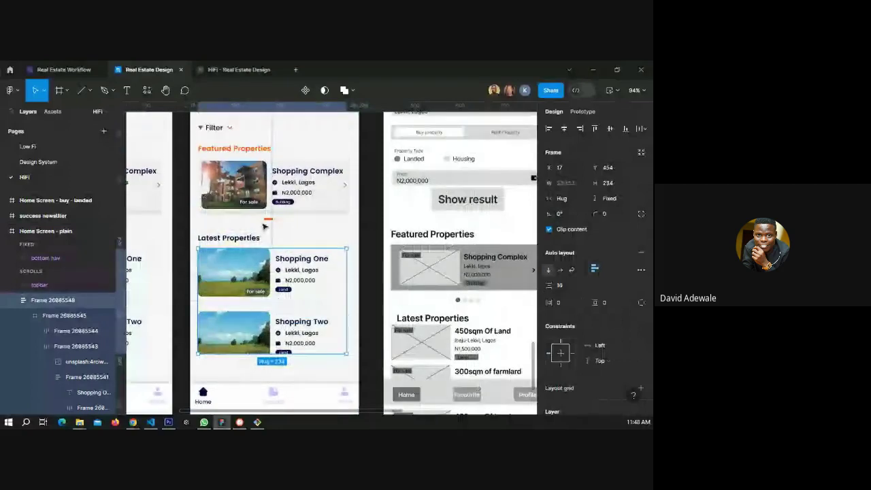
pyautogui.click(253, 203)
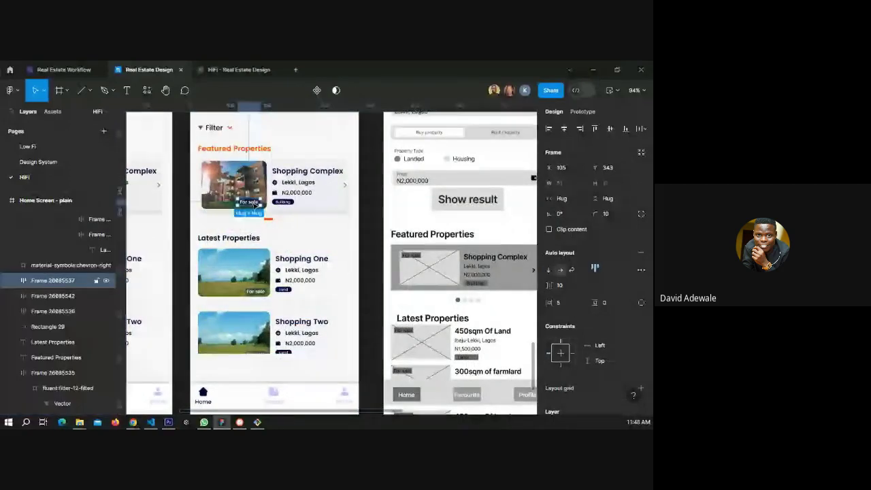
pyautogui.hotkey('ctrl', 'a')
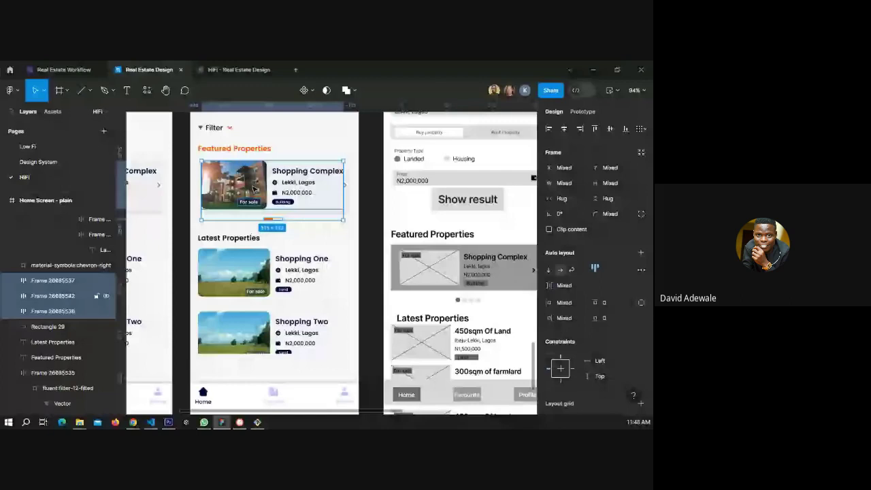
pyautogui.keyDown('shift'); pyautogui.click(233, 148); pyautogui.keyUp('shift')
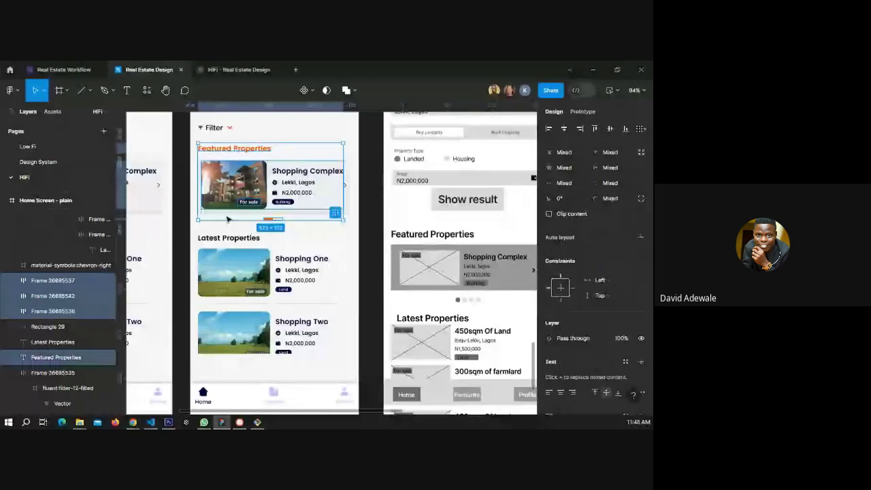
pyautogui.hotkey('ctrl', 'alt', 'g')
# Nudge the property sections down to Y 417 and group them, leaving space under Filter.
pyautogui.scroll(-1, 245, 231)
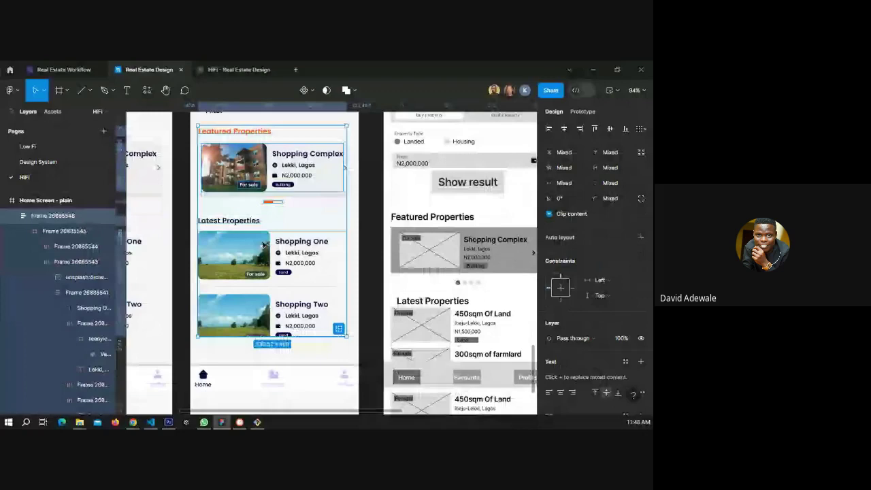
pyautogui.scroll(2, 263, 244)
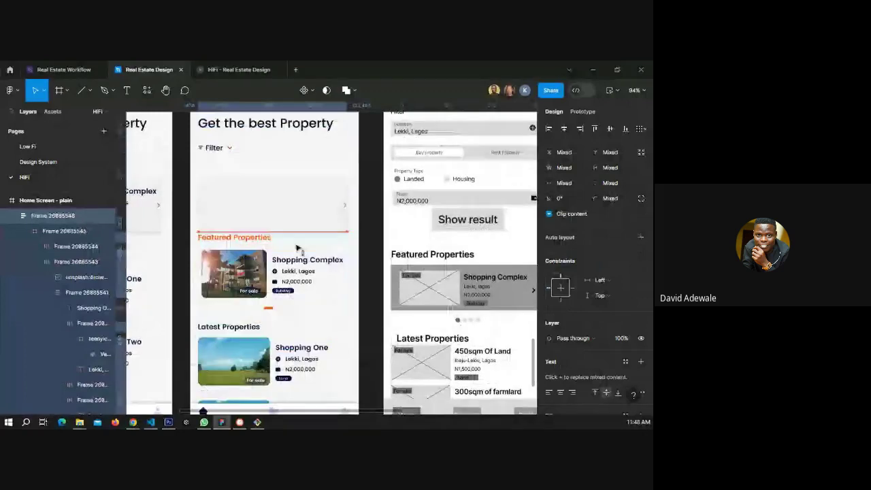
pyautogui.hotkey('shift', 'Down')
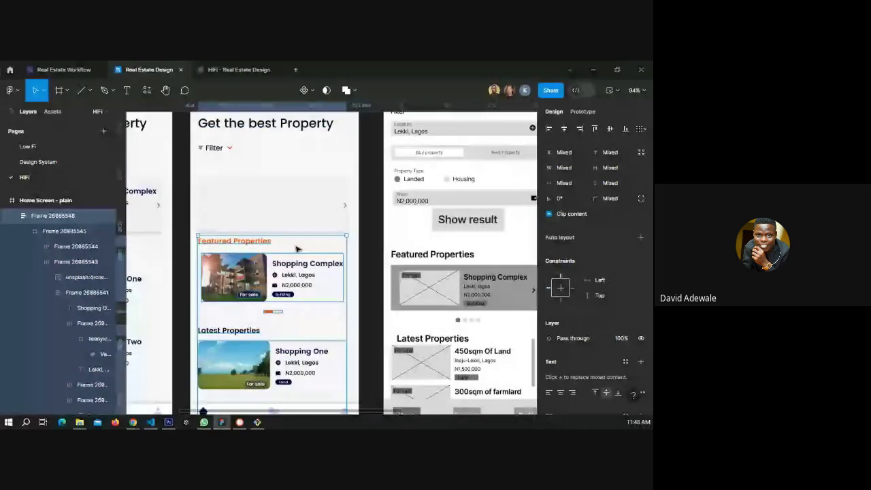
pyautogui.moveTo(297, 249); pyautogui.dragTo(260, 206)
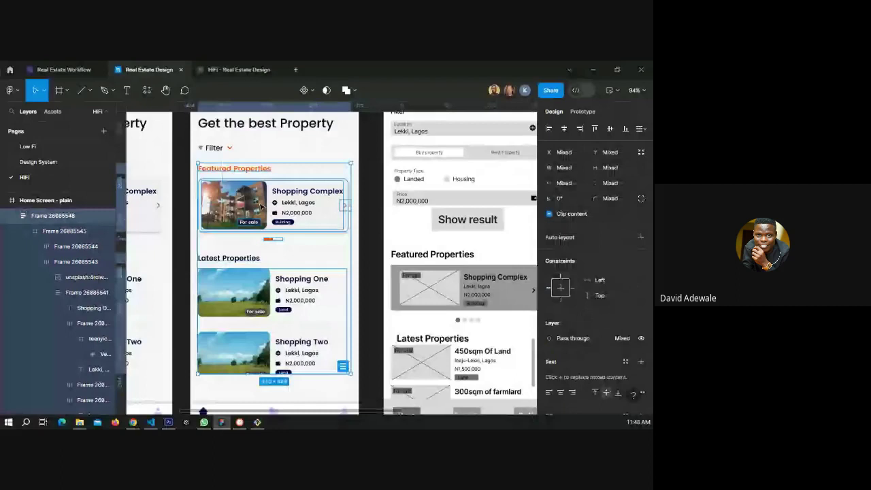
pyautogui.hotkey('ctrl', 'z')
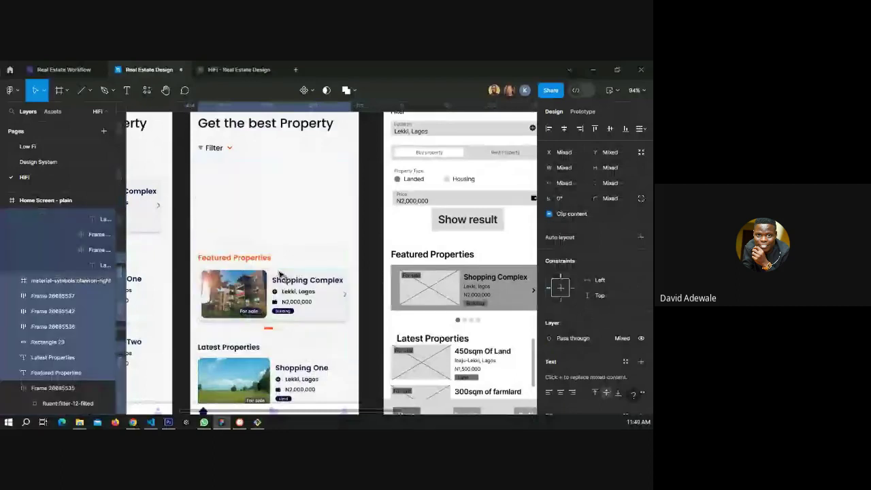
pyautogui.hotkey('ctrl', 'g')
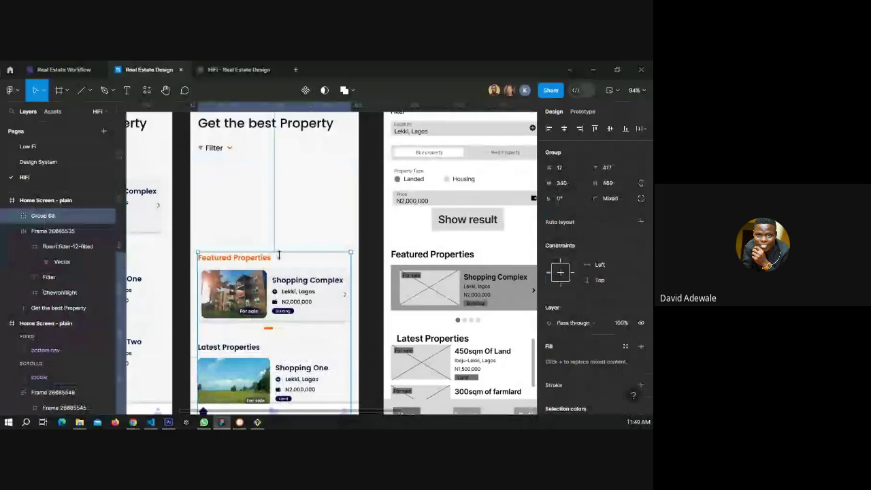
pyautogui.scroll(1, 374, 204)
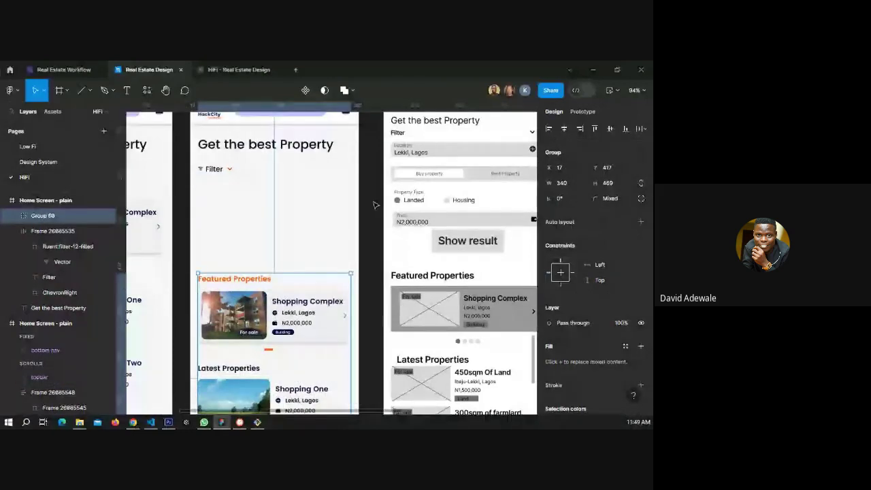
pyautogui.click(374, 204)
pyautogui.scroll(3, 230, 177)
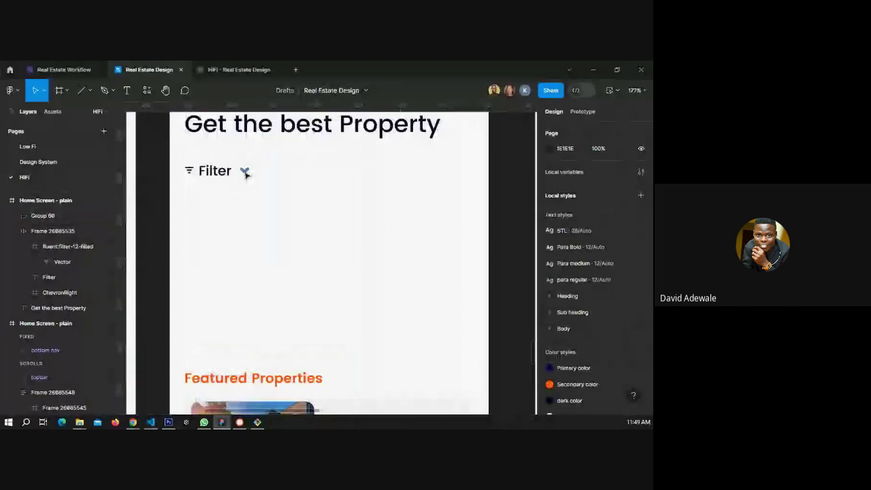
# Set the Filter chevron's rotation to 0° so it points upward.
pyautogui.doubleClick(245, 171)
pyautogui.click(564, 213)
pyautogui.write('0')
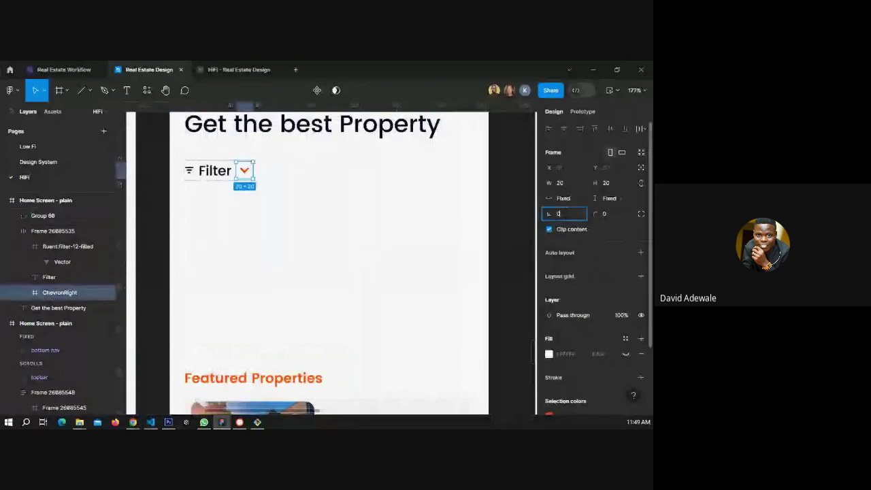
pyautogui.press('Return')
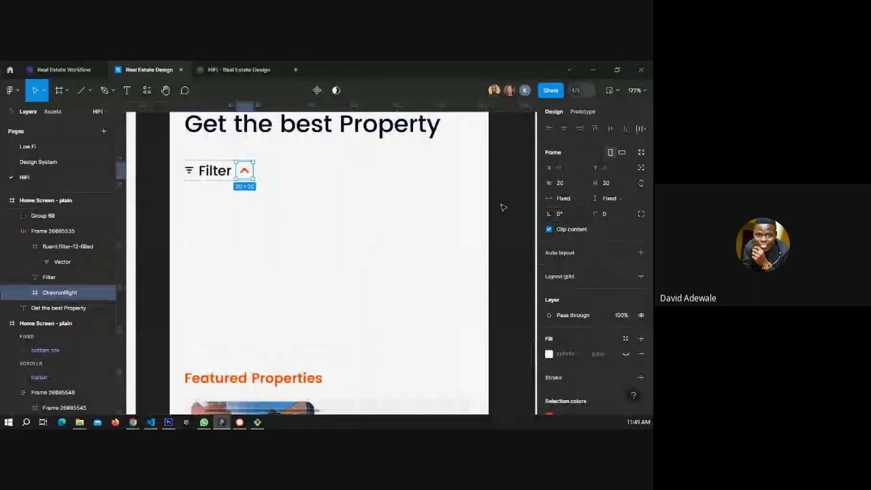
pyautogui.click(155, 202)
pyautogui.scroll(-3, 155, 202)
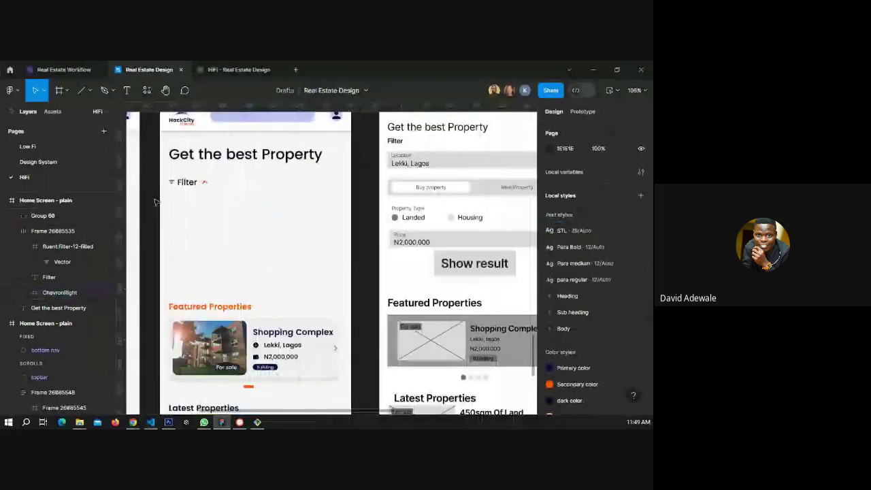
# Alt-drag a copy of the wireframe's Lekki, Lagos Location field under Filter on the hi-fi screen.
pyautogui.click(476, 168)
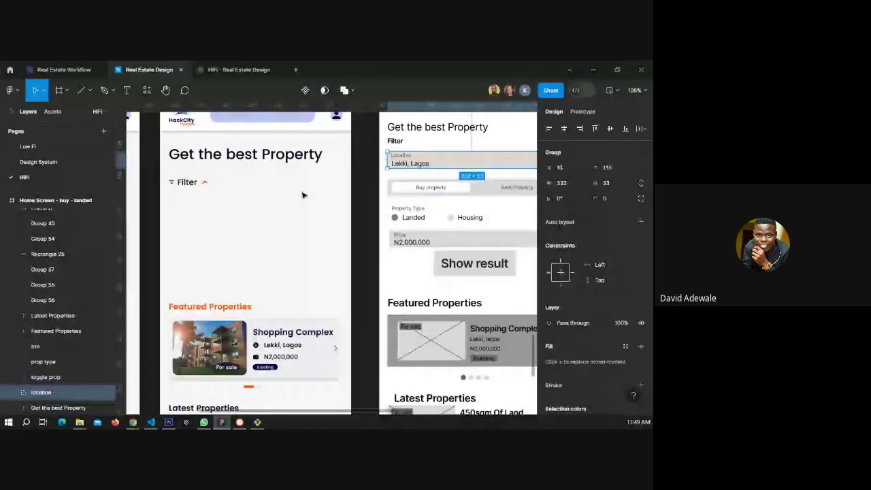
pyautogui.moveTo(454, 165); pyautogui.dragTo(246, 209)
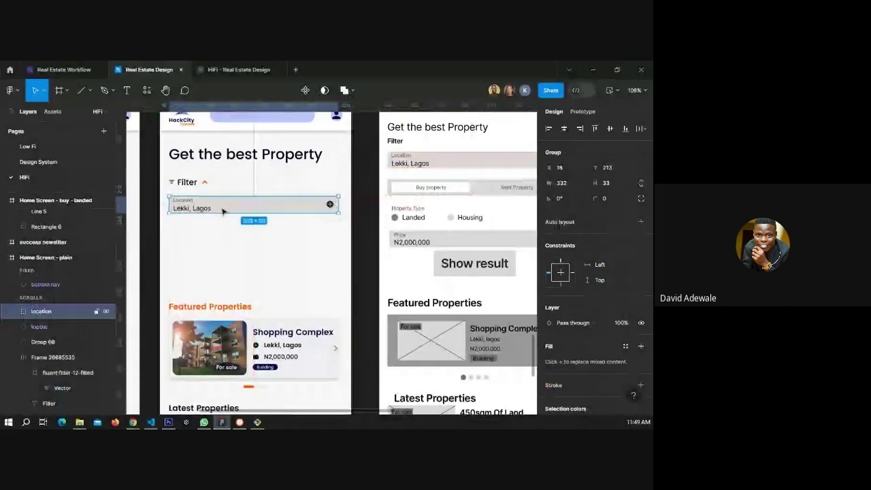
pyautogui.scroll(-1, 227, 228)
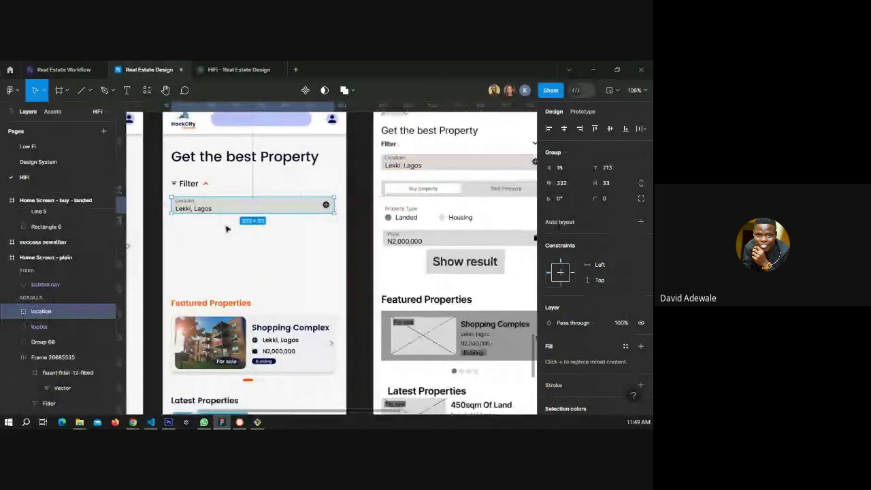
pyautogui.scroll(3, 226, 229)
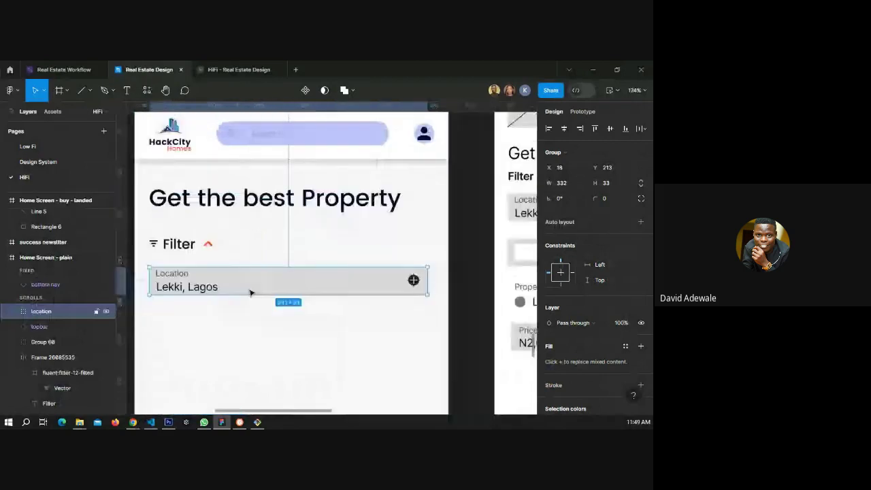
pyautogui.scroll(-1, 249, 292)
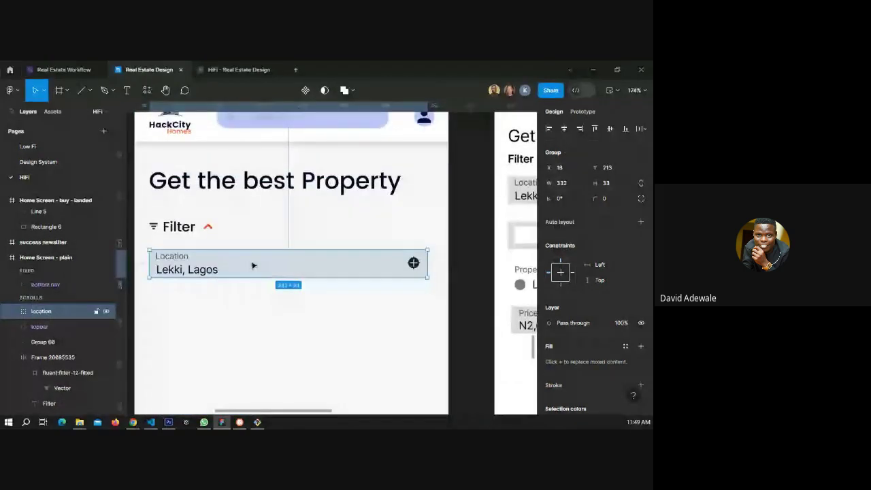
pyautogui.press('Return')
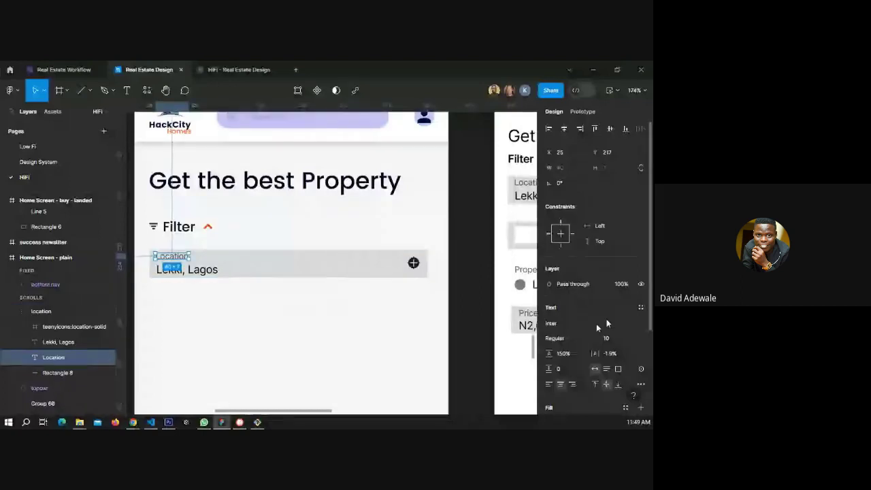
# Apply Para medium to the Location label and make Lekki, Lagos Poppins SemiBold 12.
pyautogui.scroll(-2, 602, 306)
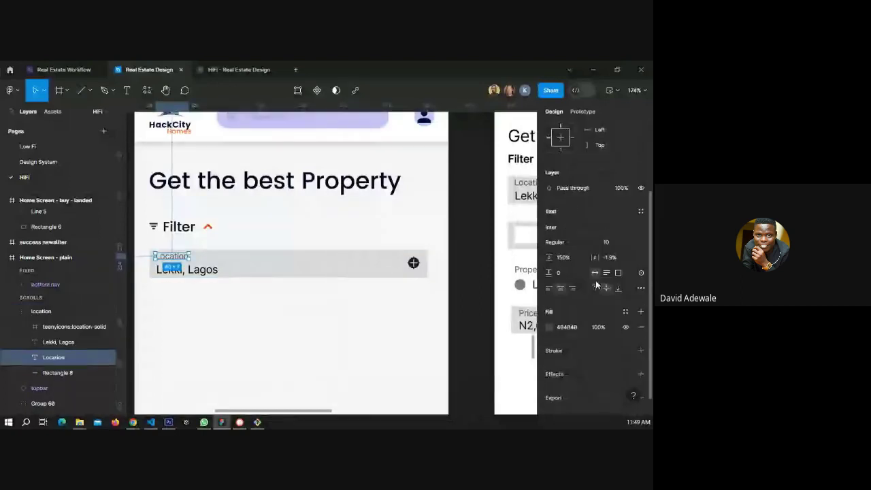
pyautogui.click(640, 211)
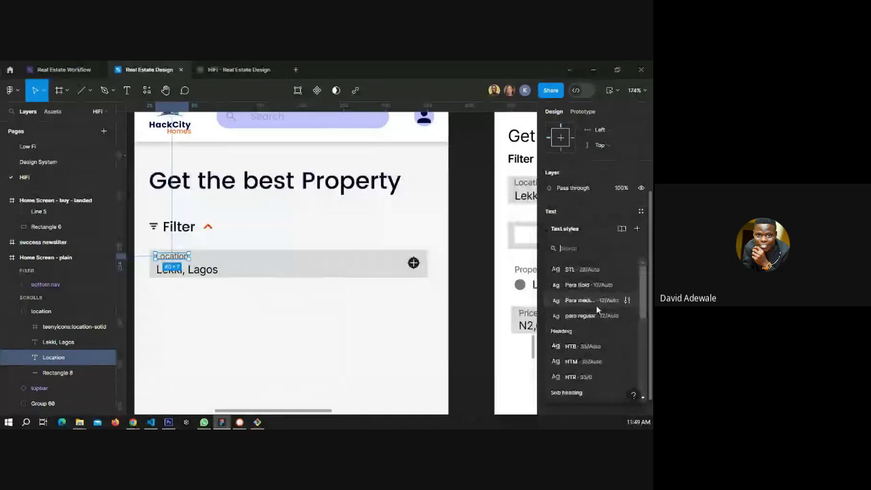
pyautogui.click(595, 303)
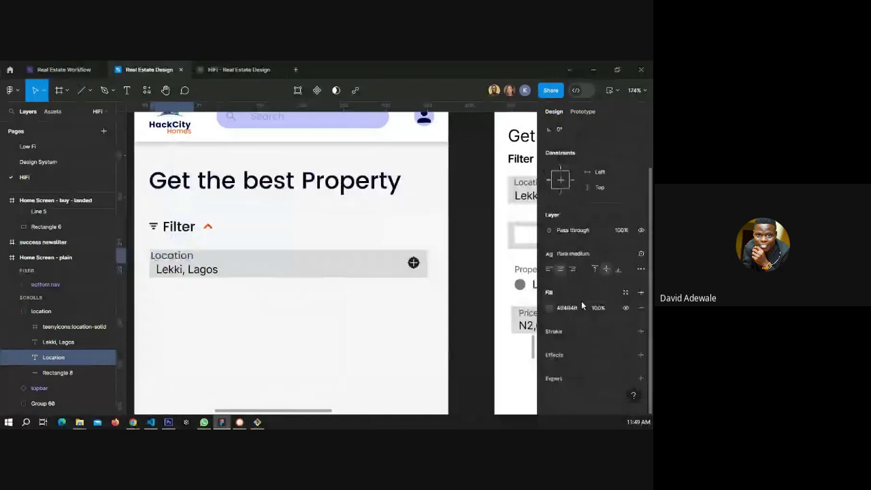
pyautogui.click(212, 270)
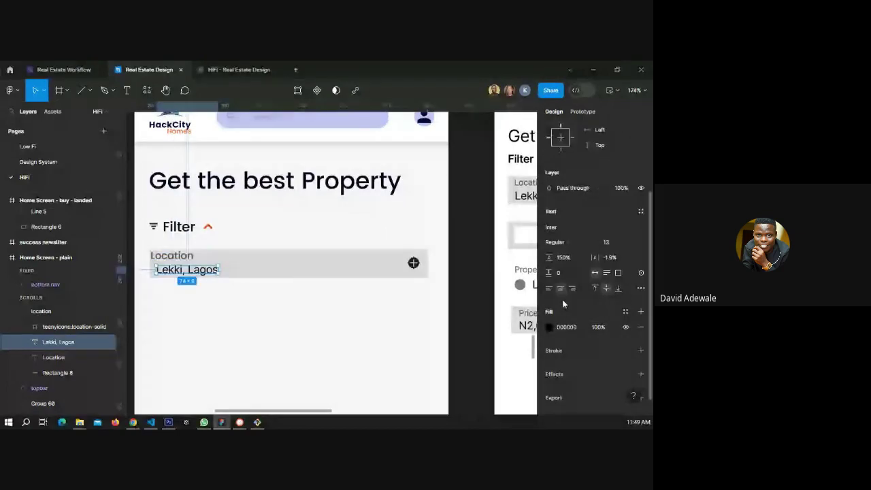
pyautogui.click(640, 211)
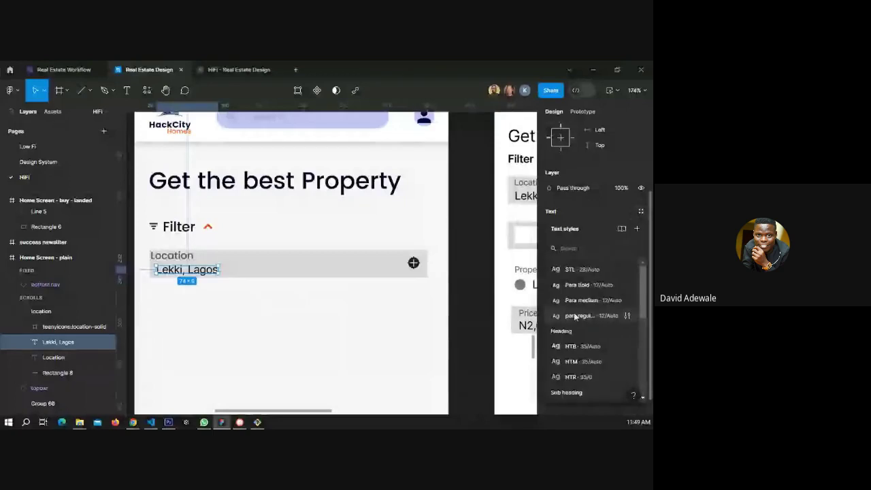
pyautogui.click(577, 293)
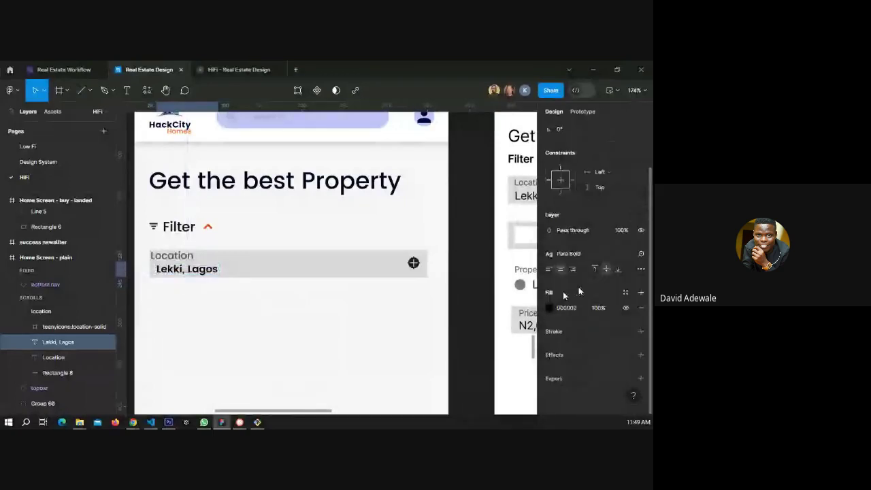
pyautogui.hotkey('ctrl', 'z')
# Detach the Location label's text style and set its font size to 8.
pyautogui.click(186, 257)
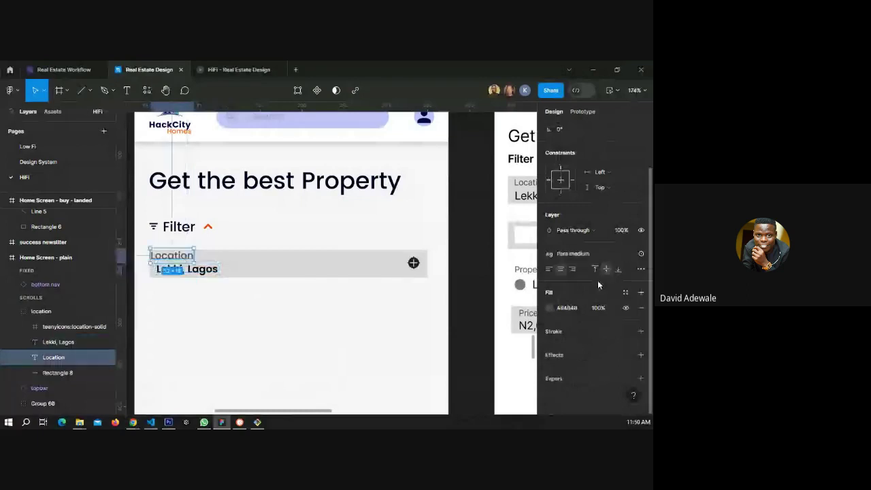
pyautogui.click(625, 254)
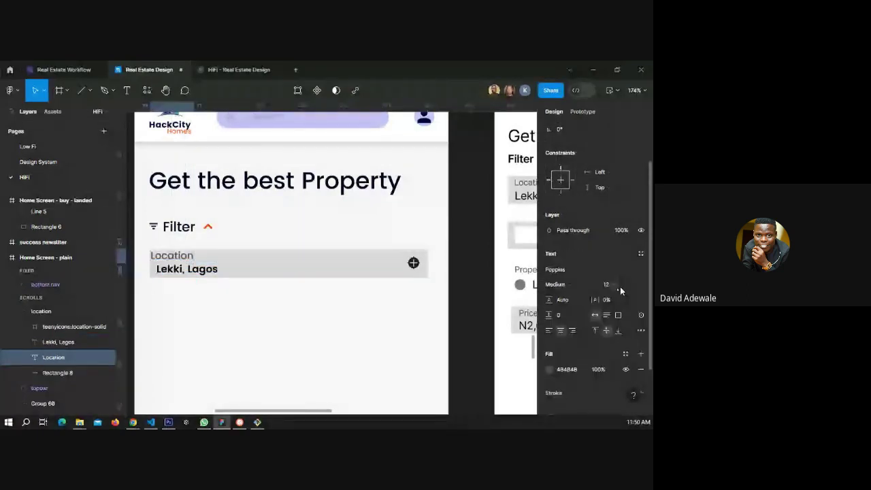
pyautogui.click(616, 286)
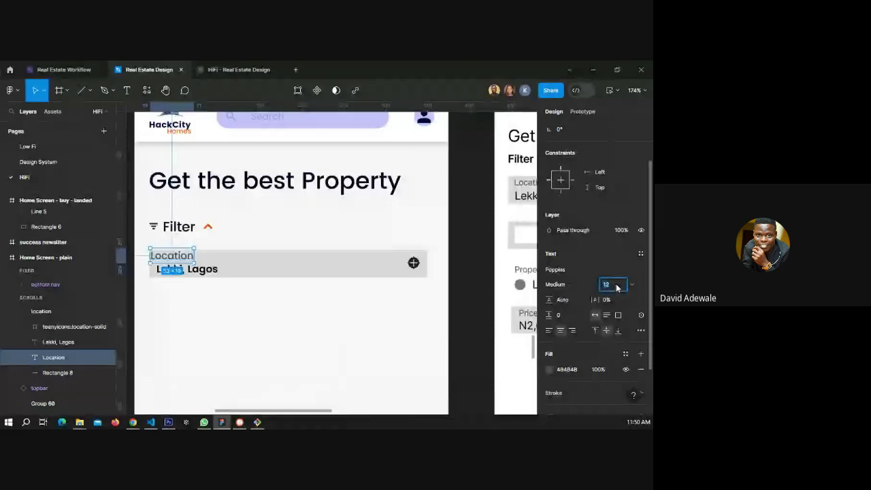
pyautogui.write('8')
pyautogui.press('Return')
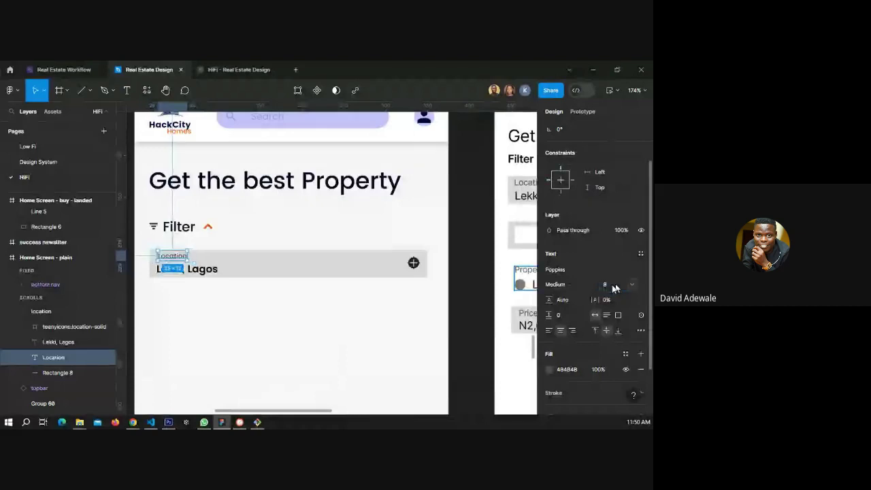
# Nudge the Location label and Lekki, Lagos text left inside the field.
pyautogui.click(208, 270)
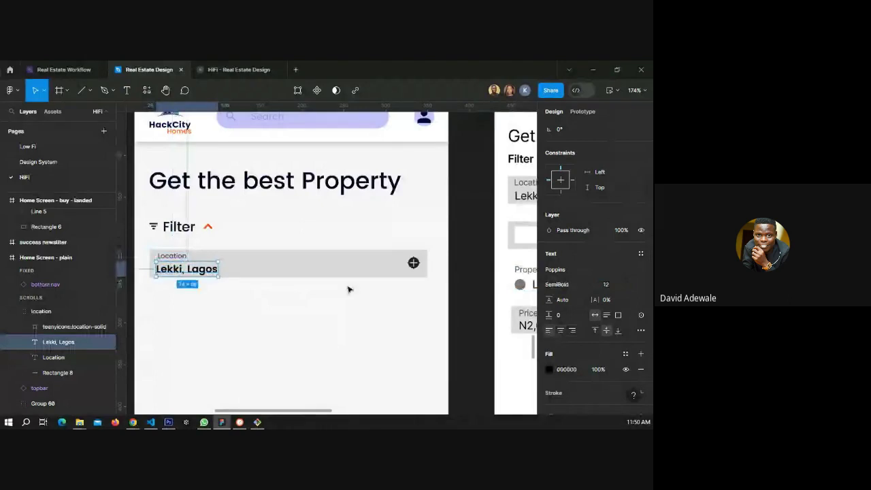
pyautogui.scroll(3, 188, 258)
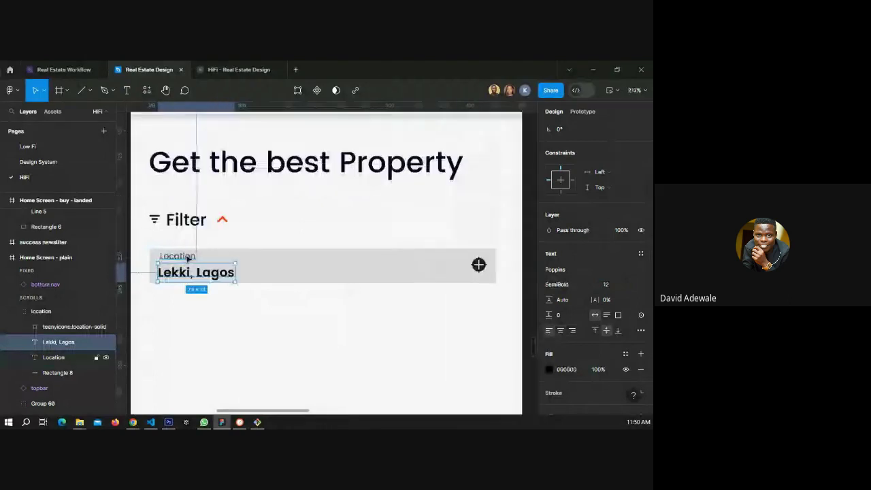
pyautogui.keyDown('shift'); pyautogui.click(187, 259); pyautogui.keyUp('shift')
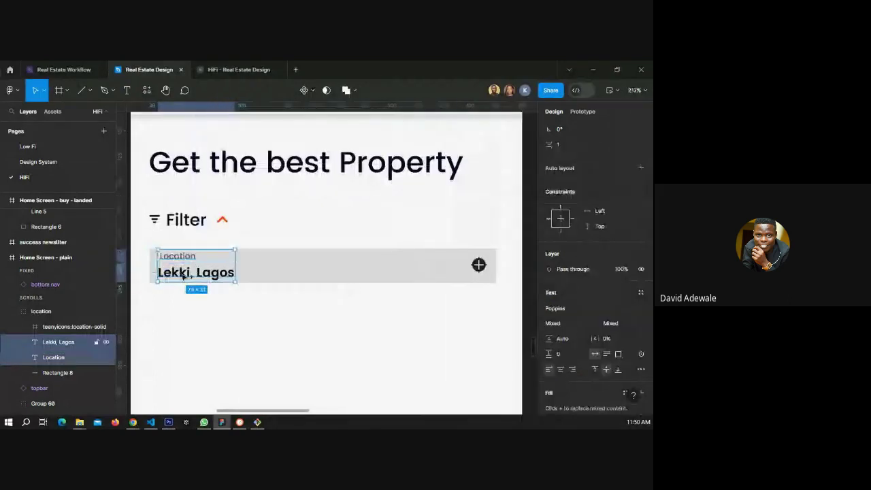
pyautogui.press('Left')
pyautogui.press('Left')
pyautogui.press('Left')
pyautogui.press('Left')
pyautogui.click(282, 277)
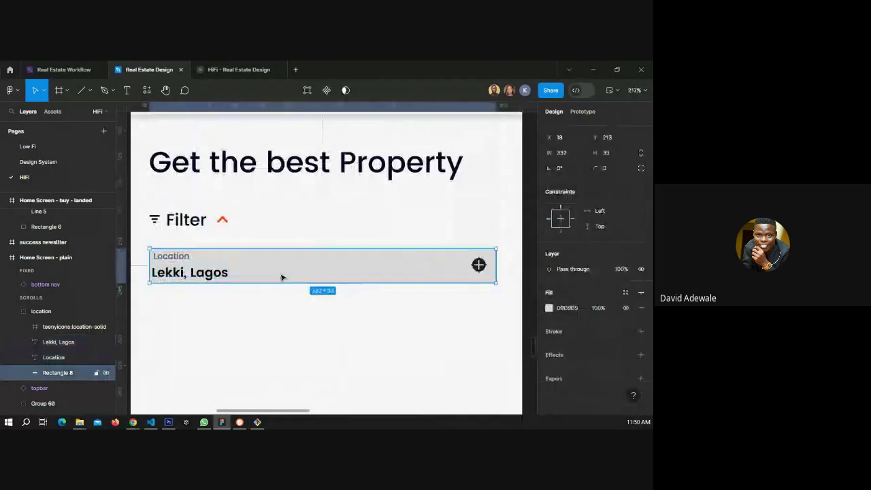
pyautogui.click(176, 257)
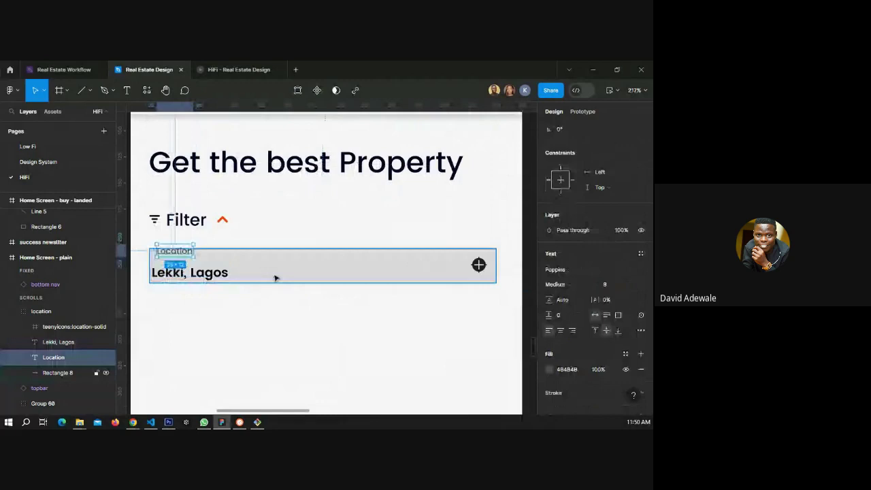
pyautogui.click(171, 264)
pyautogui.scroll(-3, 171, 263)
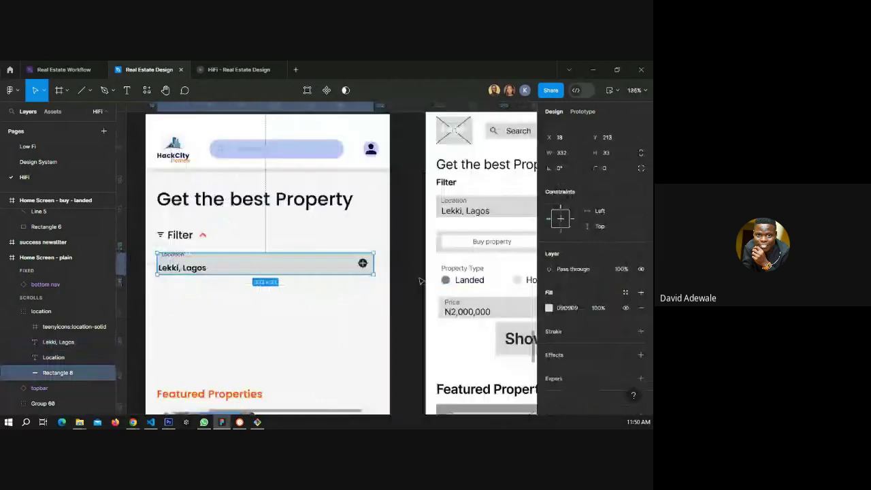
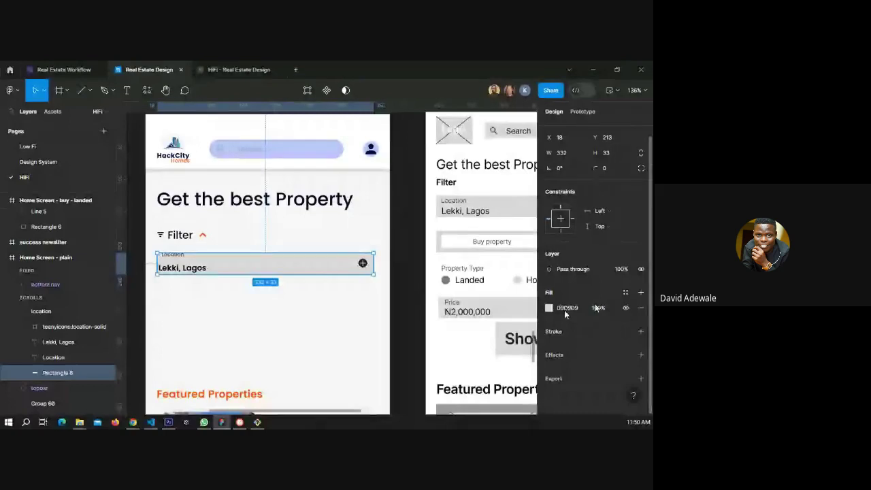
# Fill the location rectangle with the primary light lavender style and raise its height to 36.
pyautogui.click(573, 309)
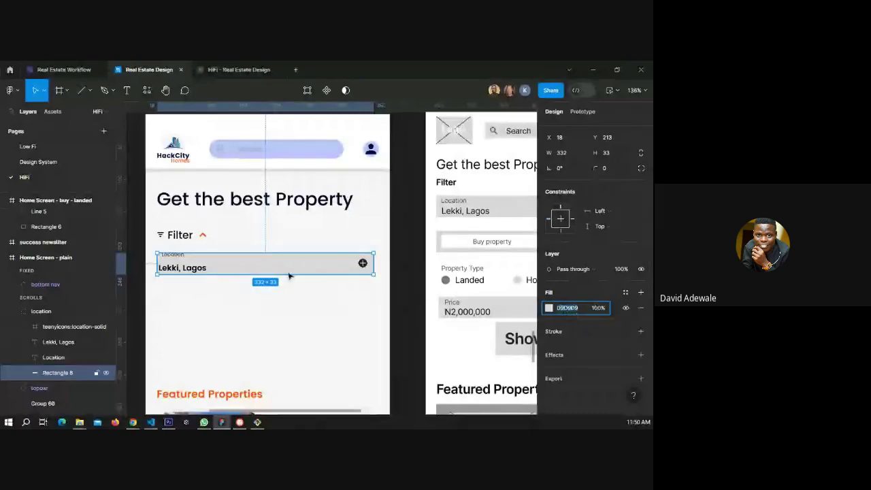
pyautogui.click(549, 307)
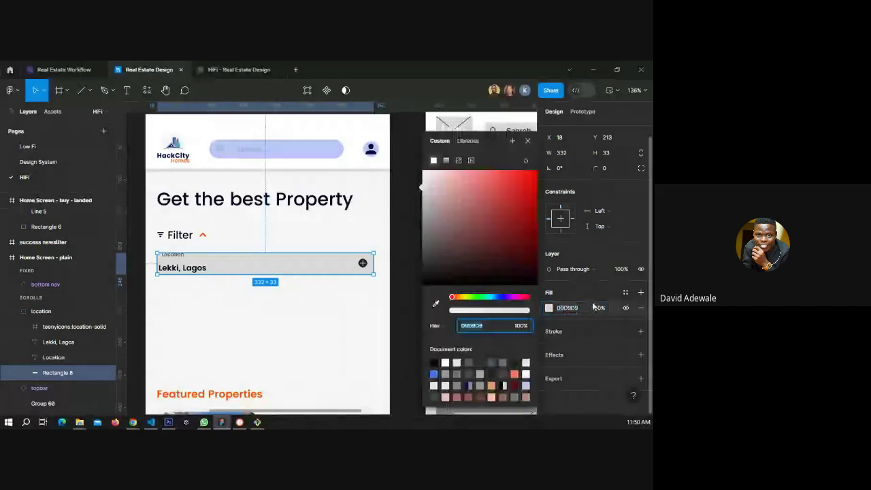
pyautogui.click(625, 292)
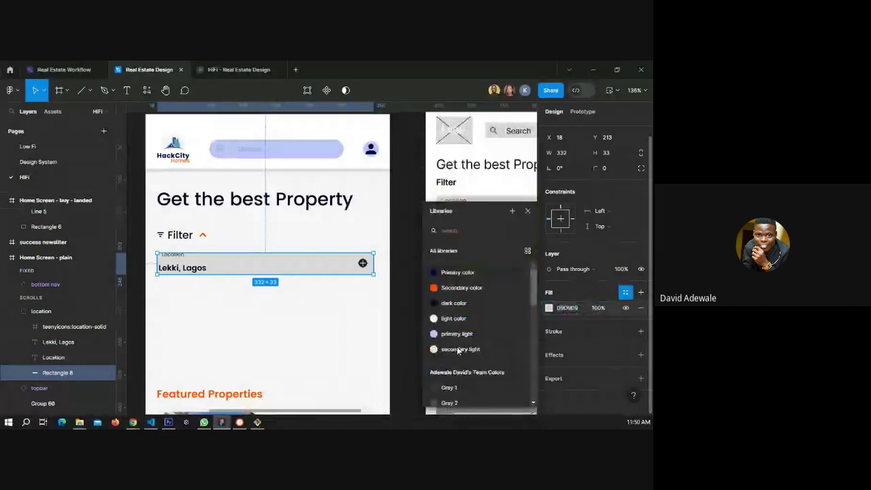
pyautogui.click(457, 334)
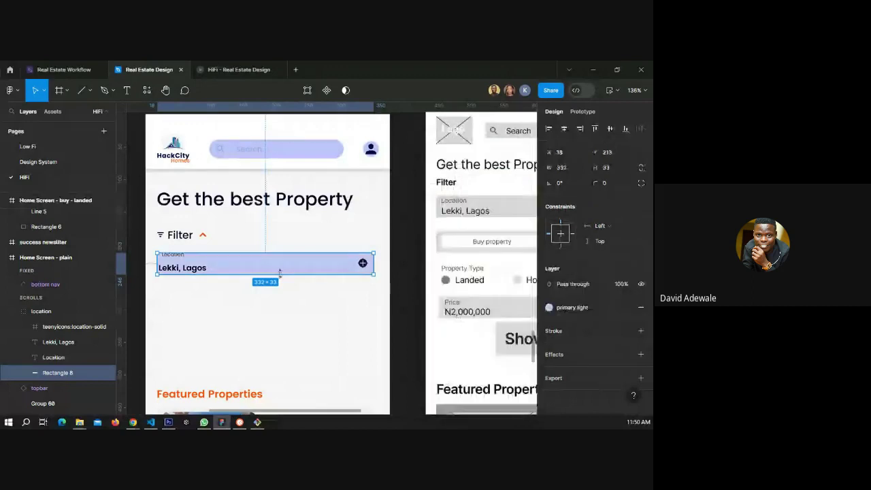
pyautogui.moveTo(279, 272); pyautogui.dragTo(279, 274)
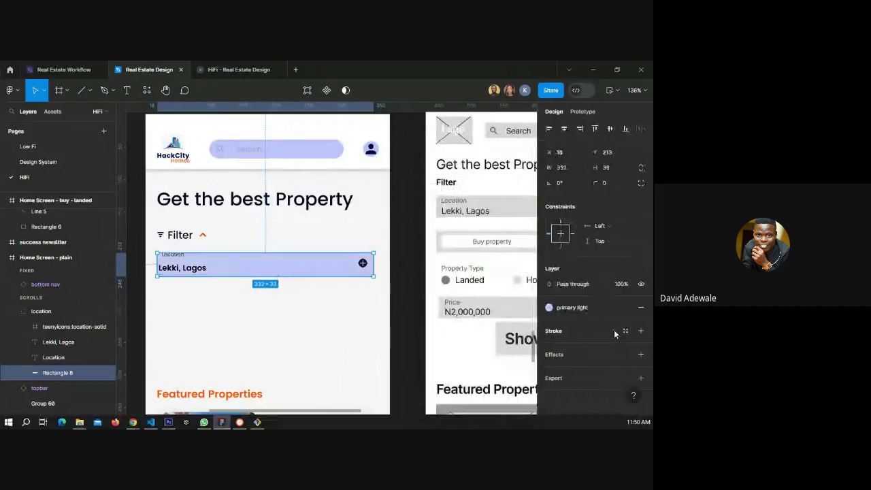
# Add a thin Primary color outline and set the corner radius to 35 for a pill shape.
pyautogui.click(625, 331)
pyautogui.click(466, 278)
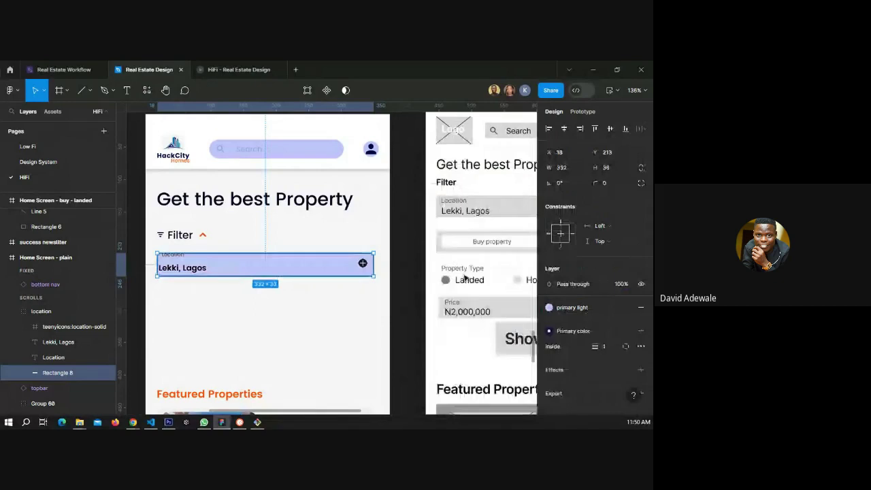
pyautogui.click(603, 182)
pyautogui.write('10')
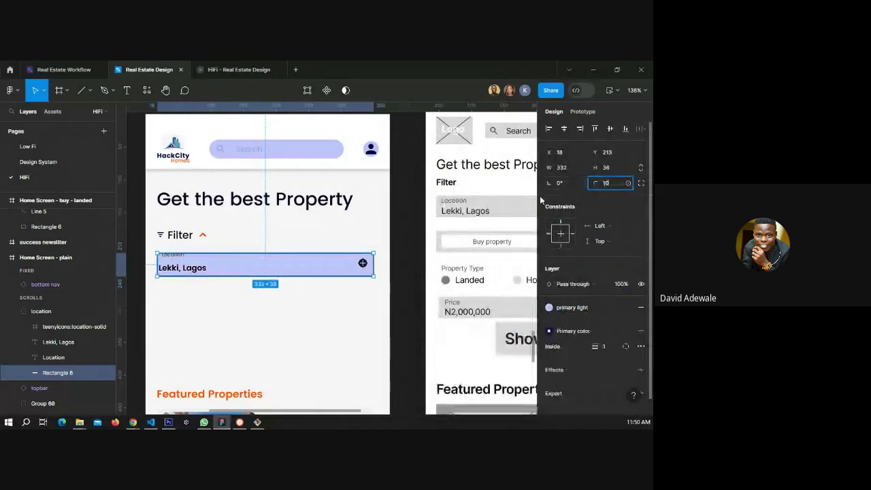
pyautogui.press('BackSpace')
pyautogui.press('BackSpace')
pyautogui.write('35')
pyautogui.click(379, 263)
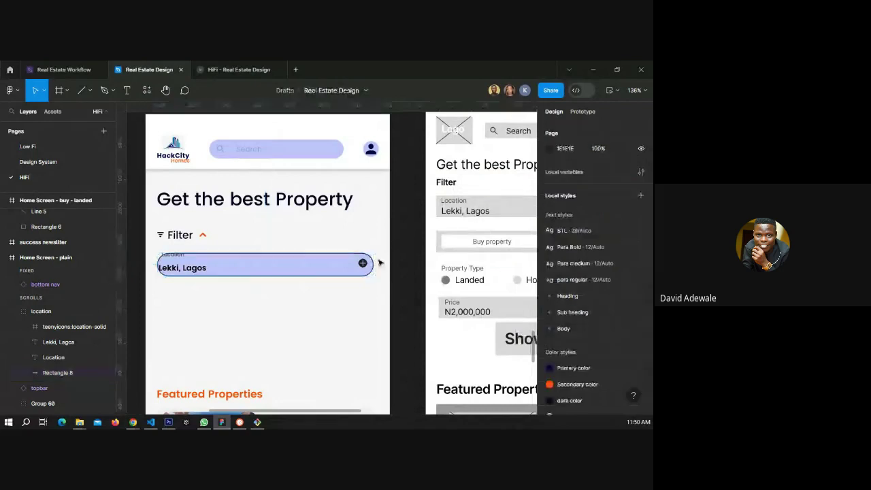
# Detach the outline from its style and recolour it to light blue 8A95F2.
pyautogui.click(371, 264)
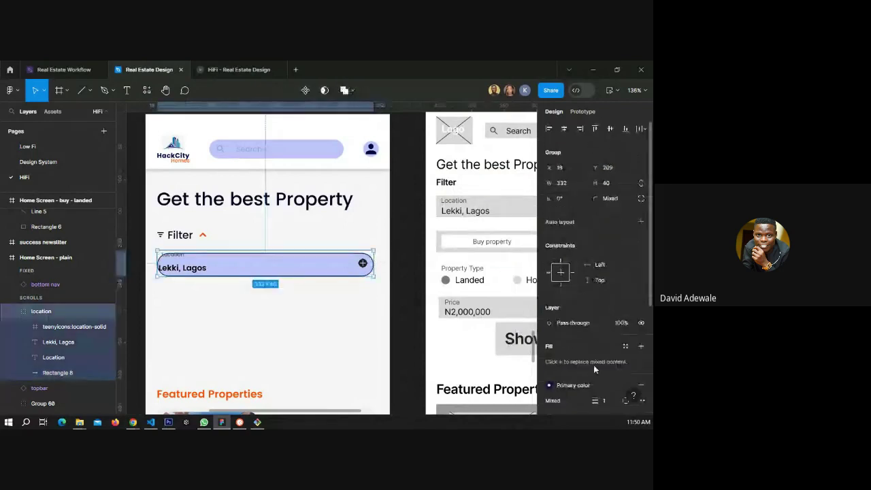
pyautogui.scroll(-3, 593, 365)
pyautogui.click(626, 289)
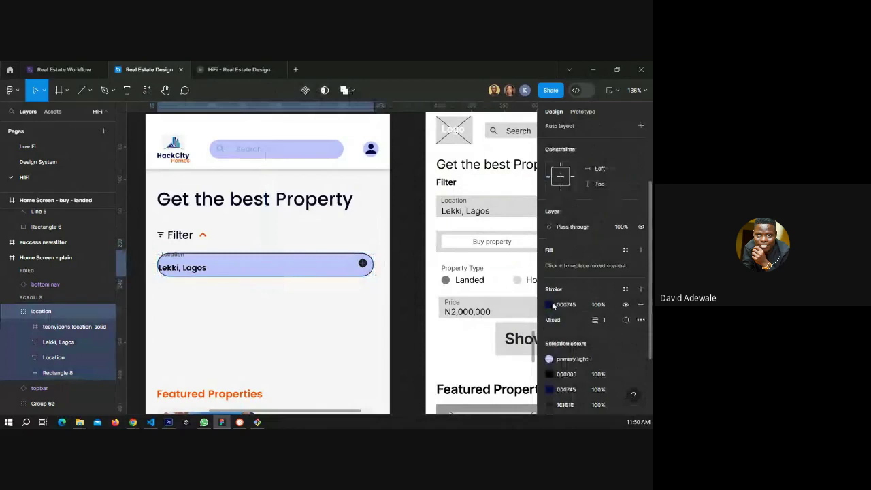
pyautogui.click(550, 305)
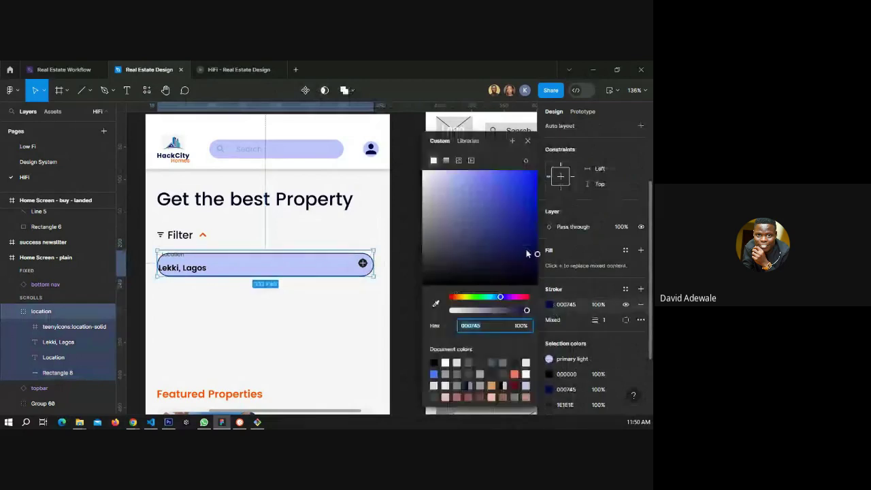
pyautogui.moveTo(527, 254)
pyautogui.mouseDown()
pyautogui.moveTo(535, 201)
pyautogui.moveTo(515, 174)
pyautogui.moveTo(472, 178)
pyautogui.mouseUp()
pyautogui.click(528, 142)
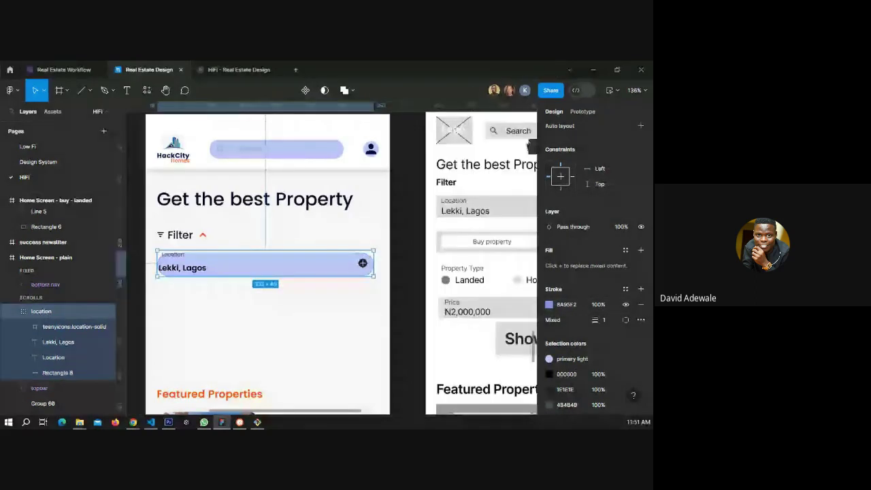
pyautogui.click(404, 254)
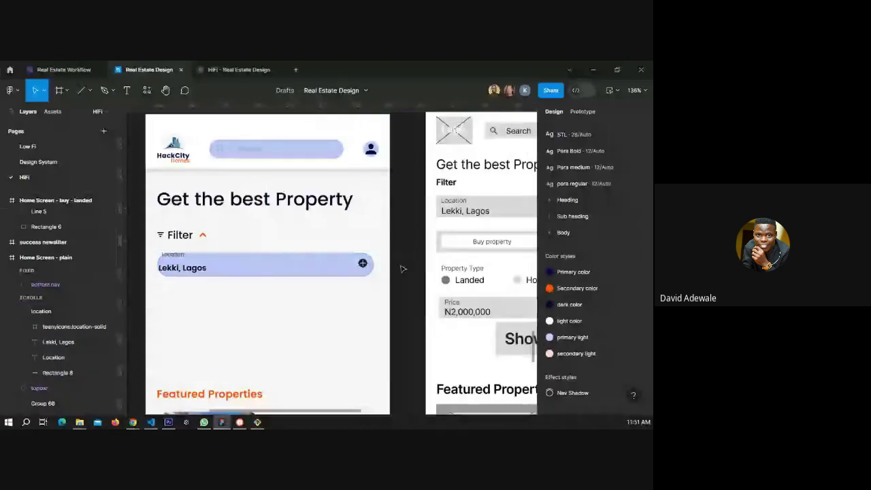
# Ungroup the location frame and move the Lekki, Lagos text right inside the pill.
pyautogui.scroll(3, 181, 269)
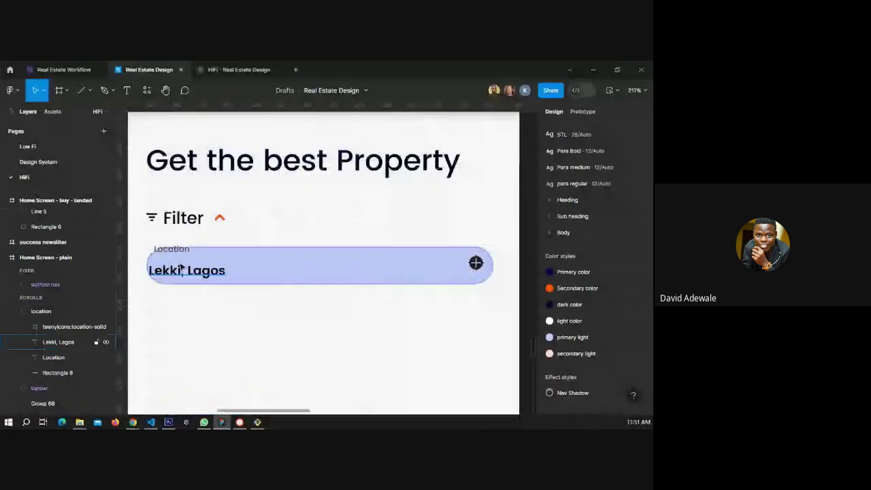
pyautogui.scroll(2, 181, 269)
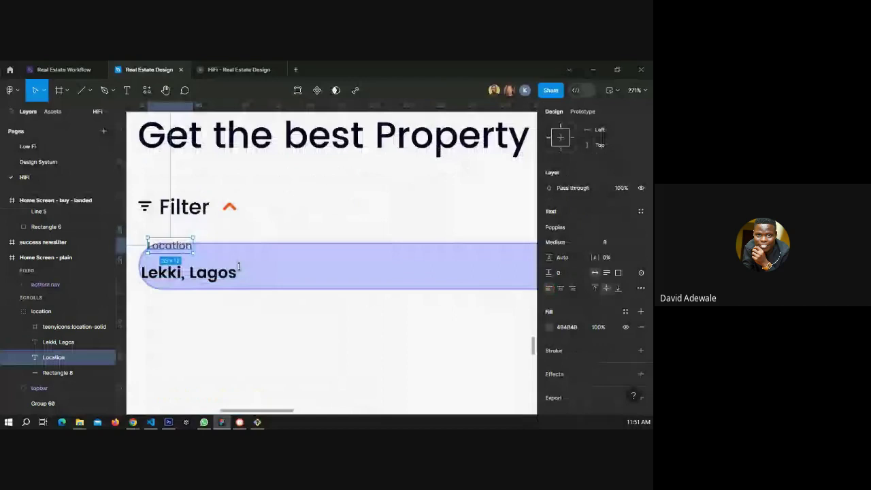
pyautogui.rightClick(72, 311)
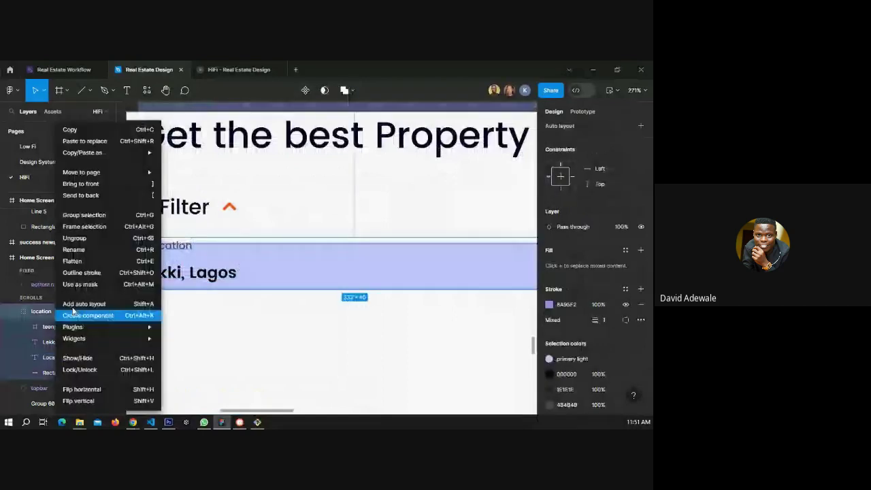
pyautogui.click(74, 237)
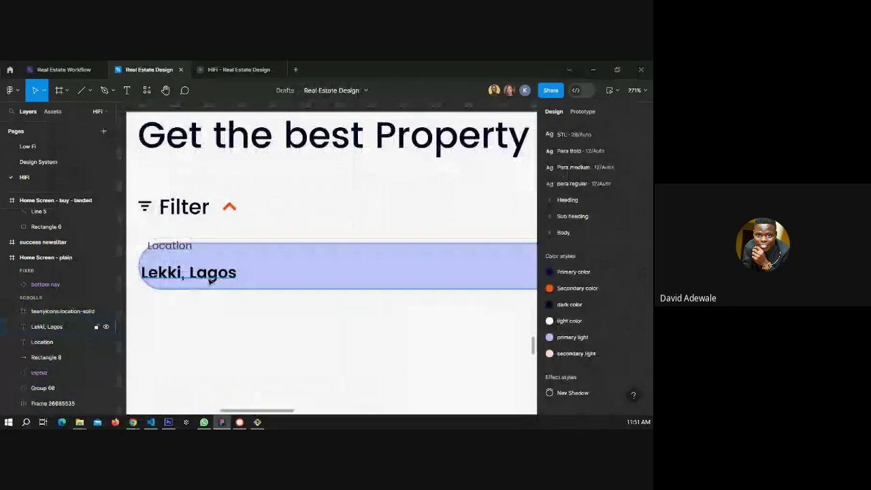
pyautogui.click(211, 280)
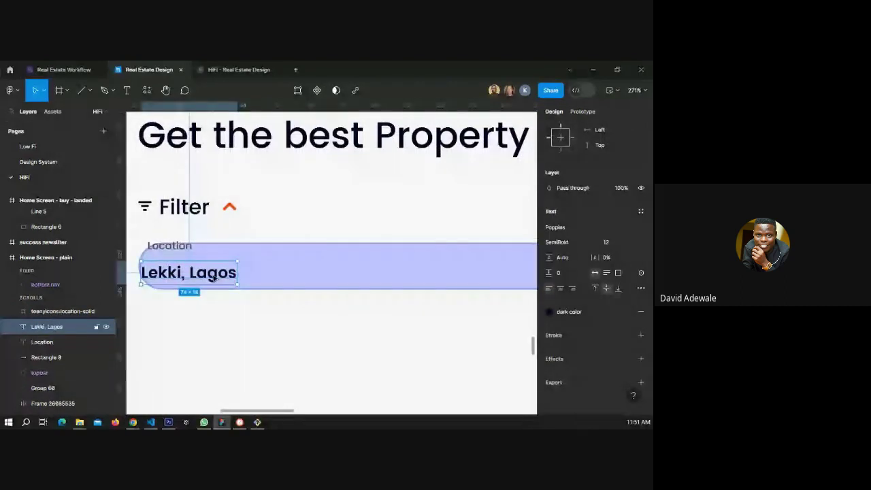
pyautogui.moveTo(206, 275); pyautogui.dragTo(230, 276)
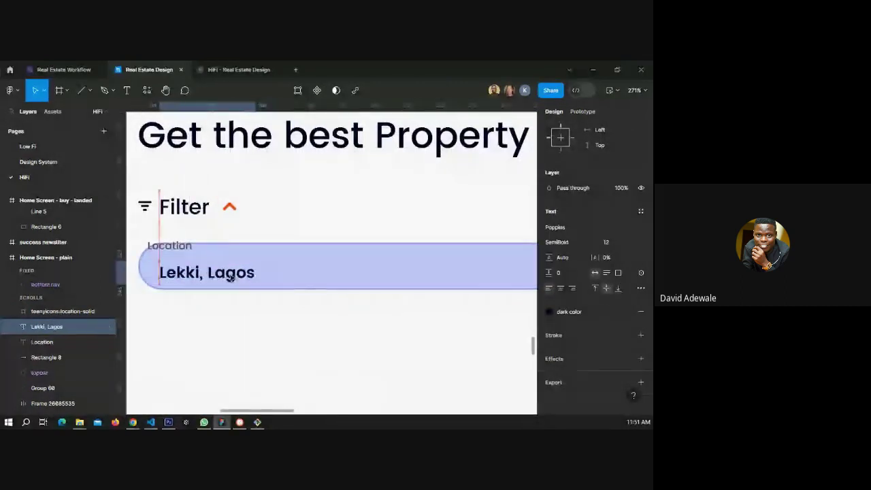
# Change the text to 'Enter Location' and shift the Location label right to align.
pyautogui.doubleClick(231, 275)
pyautogui.write('Ente')
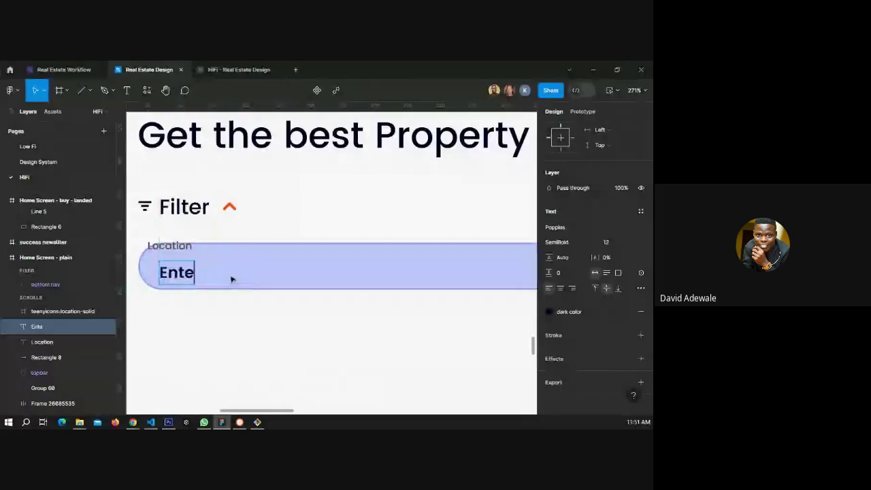
pyautogui.write('r Lo')
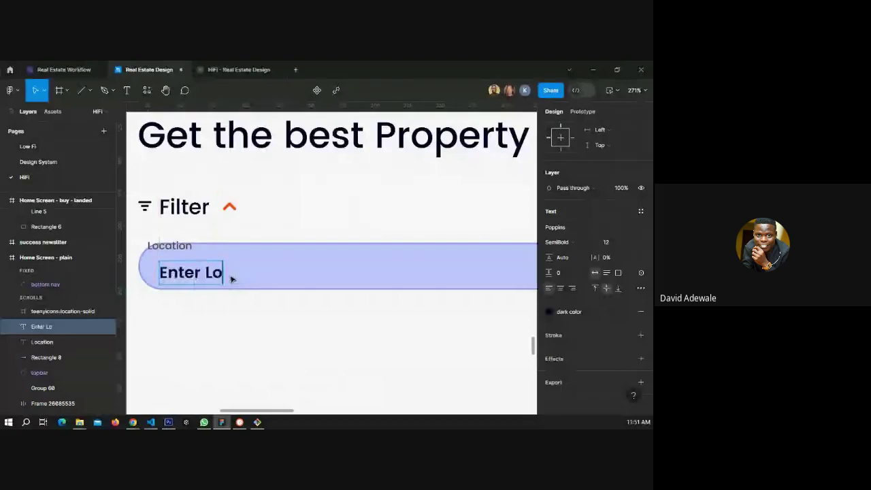
pyautogui.write('cat')
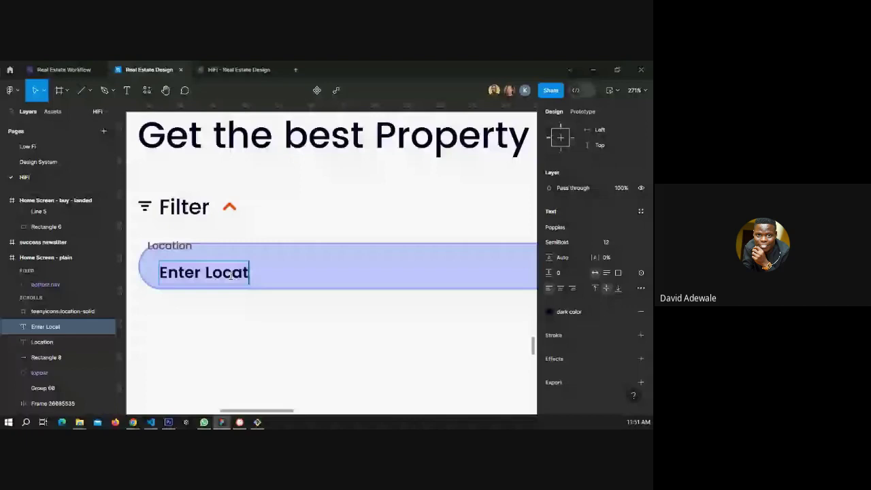
pyautogui.write('ion')
pyautogui.press('Escape')
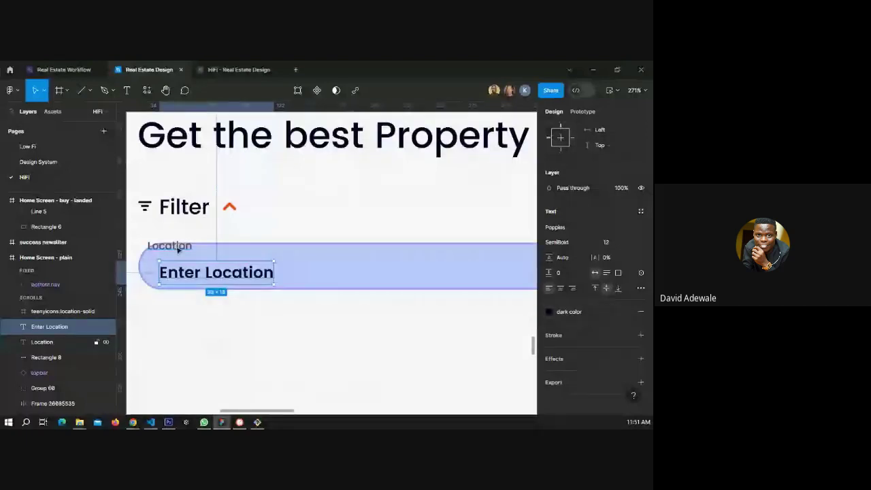
pyautogui.moveTo(178, 251); pyautogui.dragTo(204, 247)
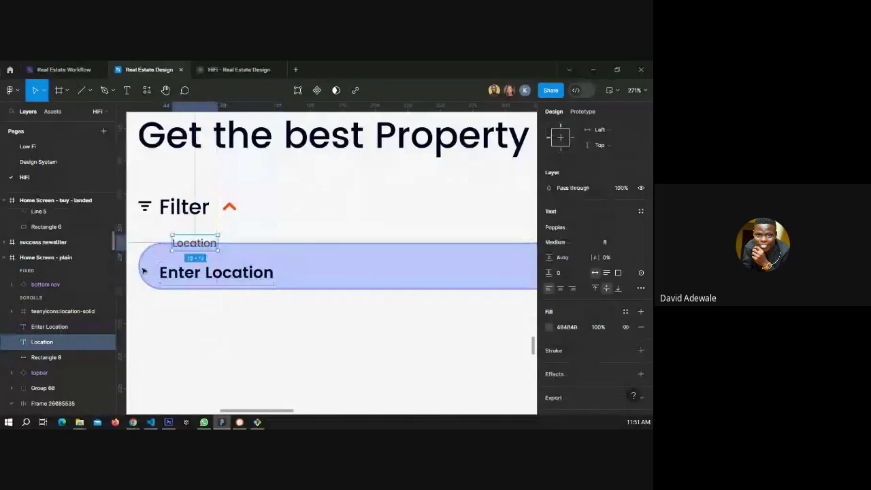
# Recolour the pin icon and Enter Location text to Primary color and wrap them in auto layout.
pyautogui.keyDown('ctrl'); pyautogui.scroll(-3, 144, 271); pyautogui.keyUp('ctrl')
pyautogui.click(63, 311)
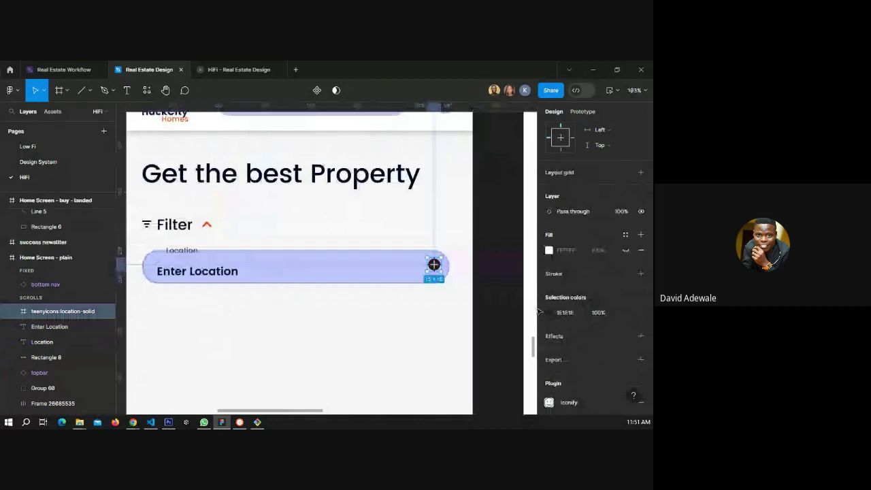
pyautogui.click(548, 313)
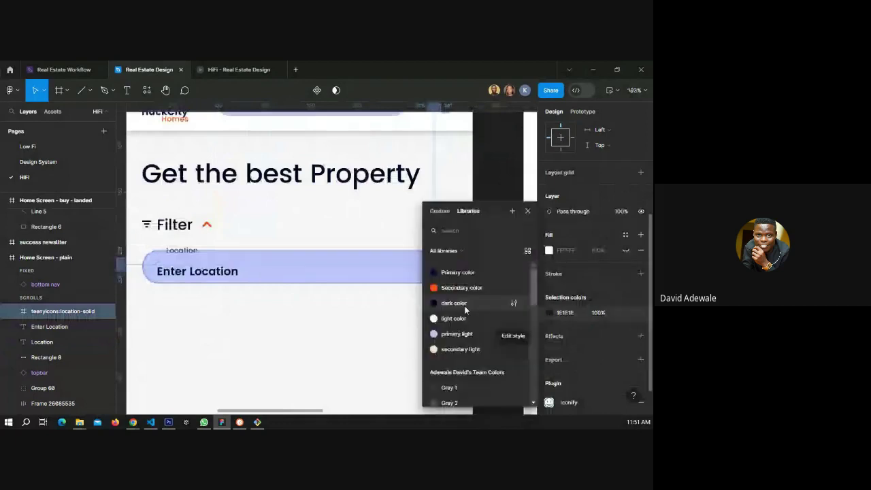
pyautogui.click(457, 273)
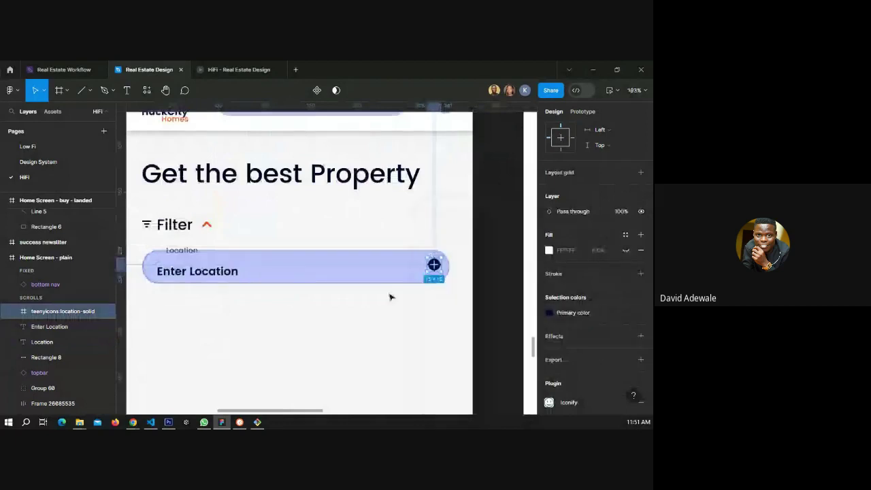
pyautogui.click(191, 274)
pyautogui.click(580, 312)
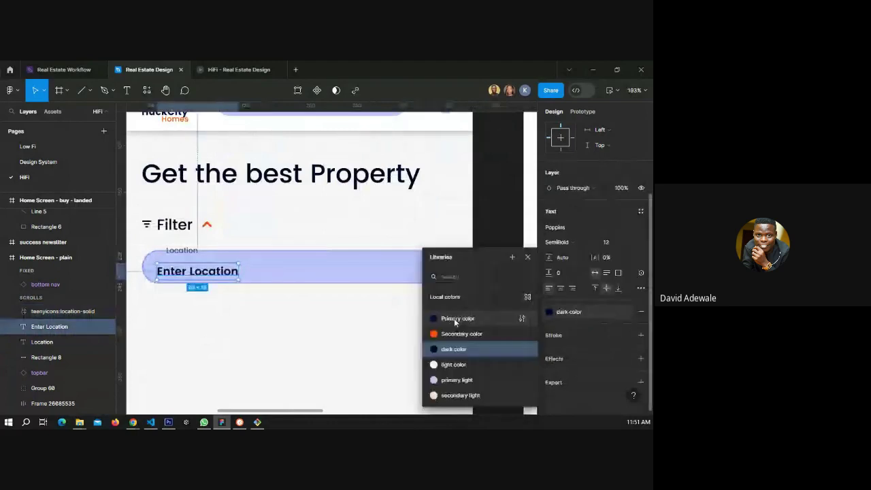
pyautogui.click(455, 322)
pyautogui.moveTo(207, 274); pyautogui.dragTo(207, 270)
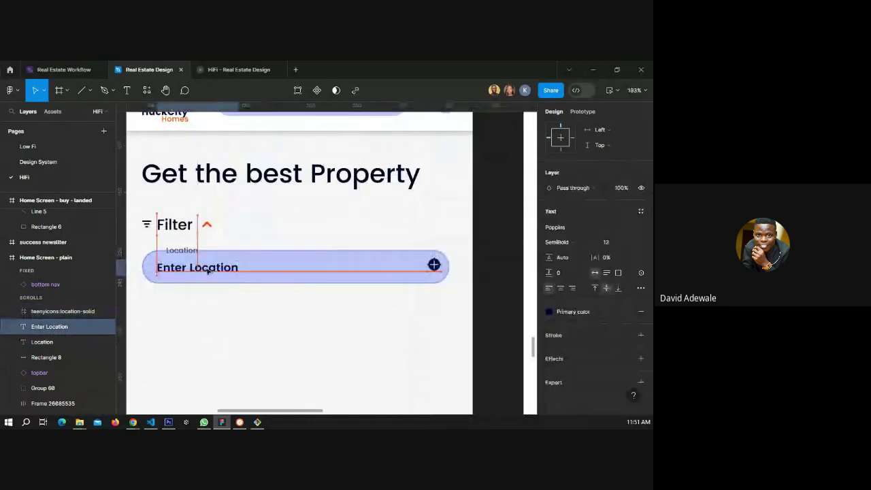
pyautogui.keyDown('shift'); pyautogui.click(433, 265); pyautogui.keyUp('shift')
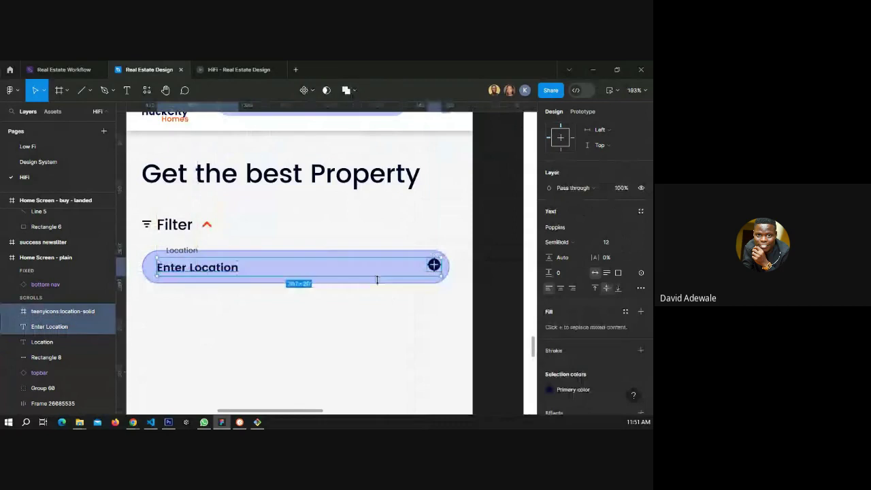
pyautogui.hotkey('shift', 'a')
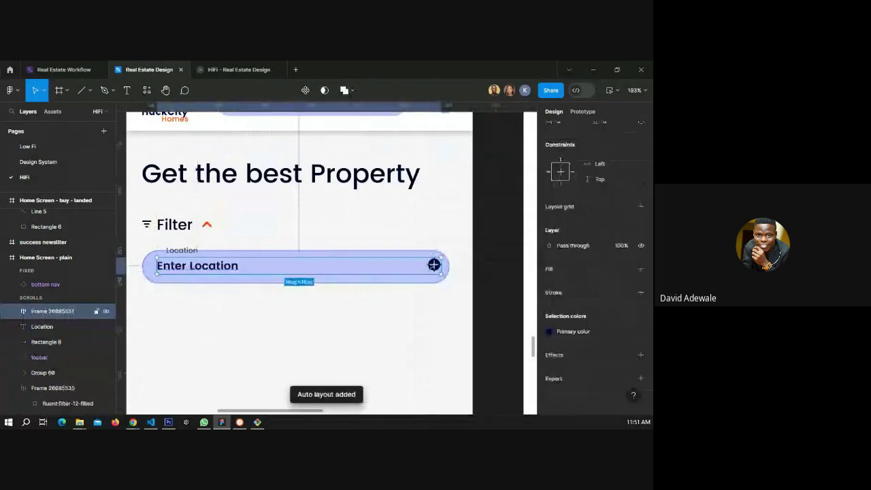
pyautogui.moveTo(433, 265); pyautogui.dragTo(431, 266)
# Set the Location label's text colour to 1e1e1e.
pyautogui.click(193, 251)
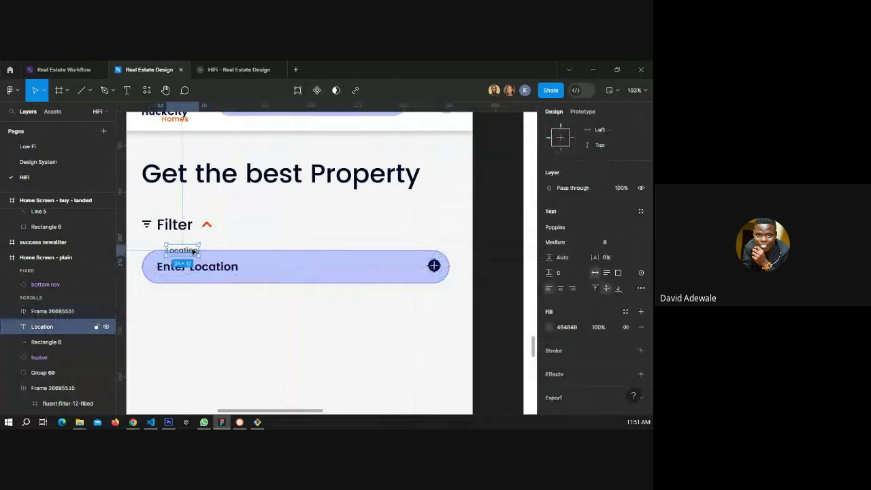
pyautogui.click(564, 327)
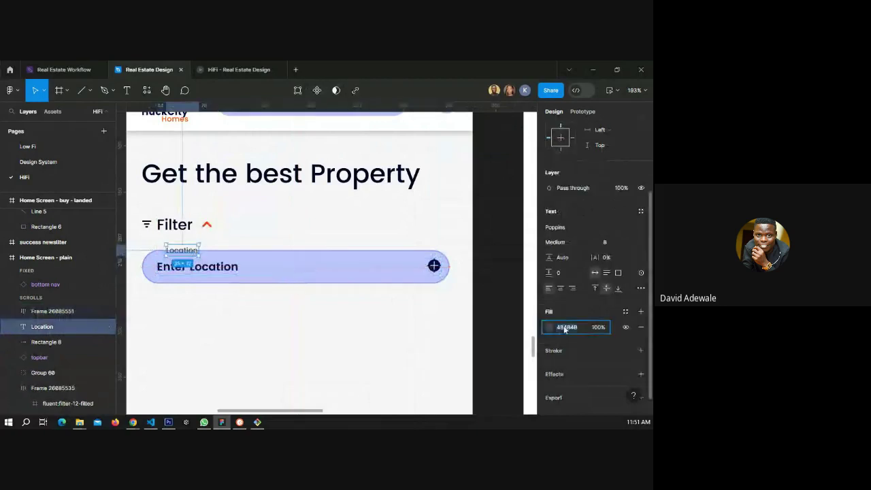
pyautogui.write('1e1e1e')
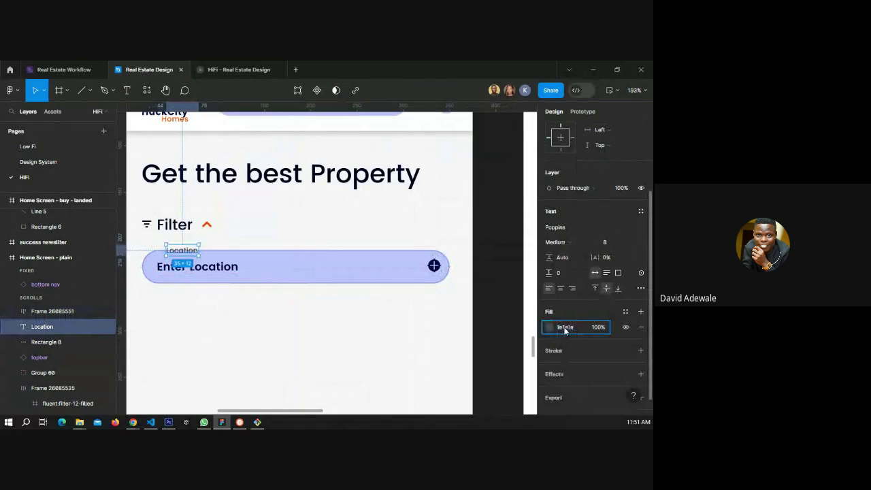
pyautogui.press('Return')
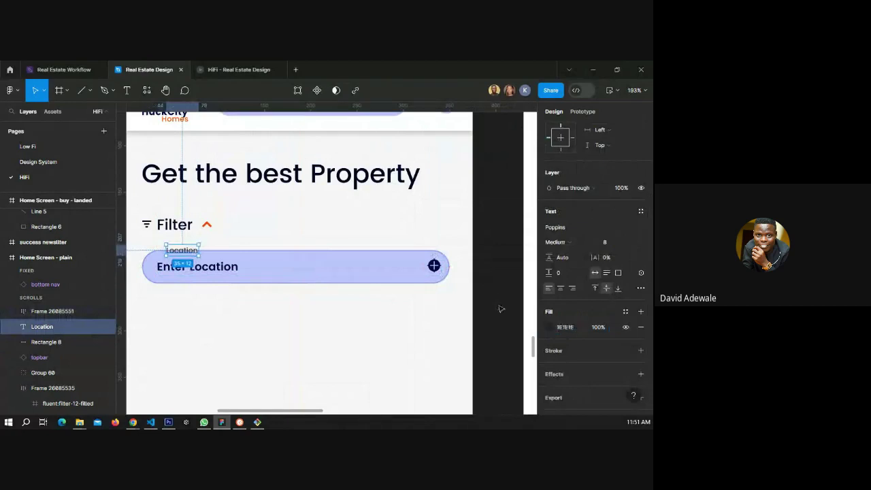
pyautogui.click(474, 304)
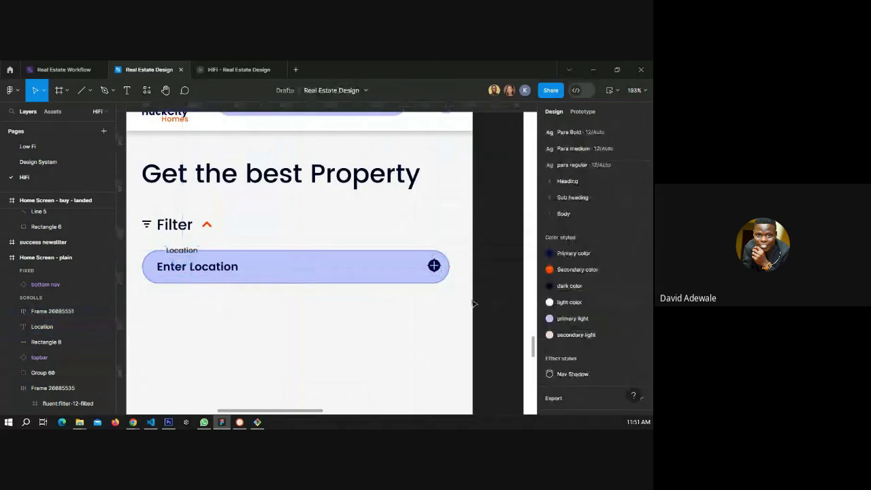
# Duplicate the lavender field background and place the copy just below the Enter Location field.
pyautogui.click(220, 272)
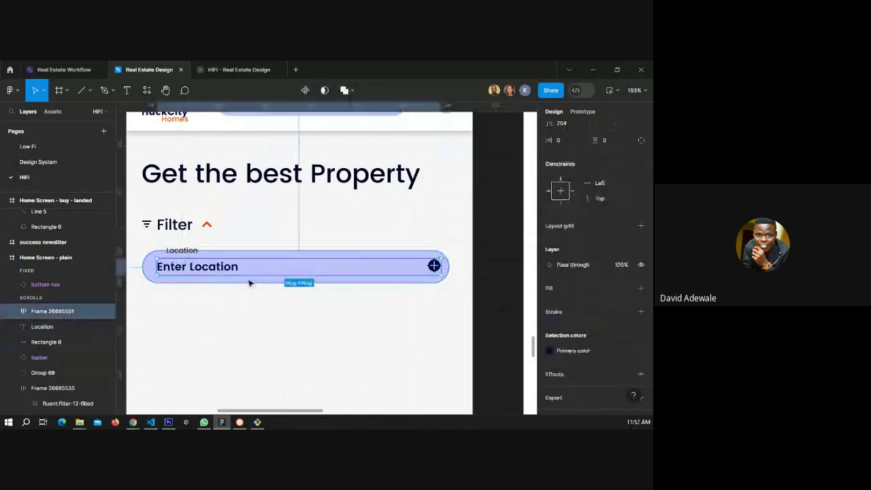
pyautogui.scroll(-5, 249, 282)
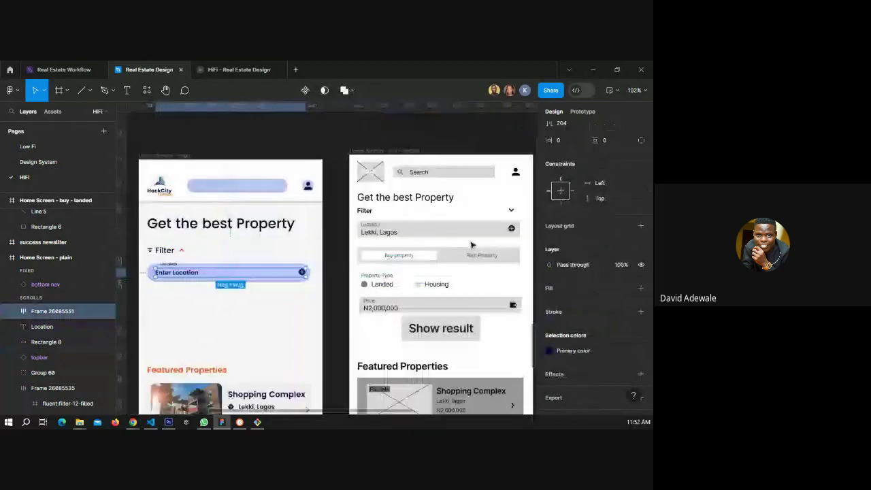
pyautogui.click(469, 254)
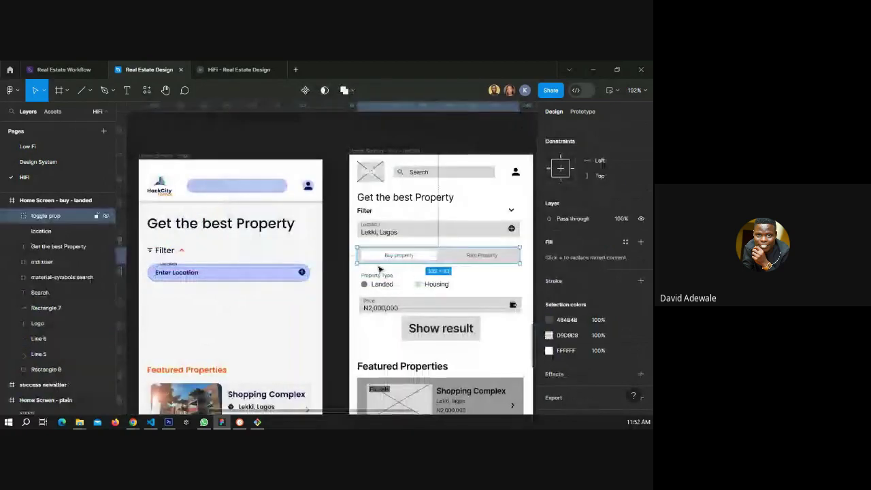
pyautogui.click(257, 281)
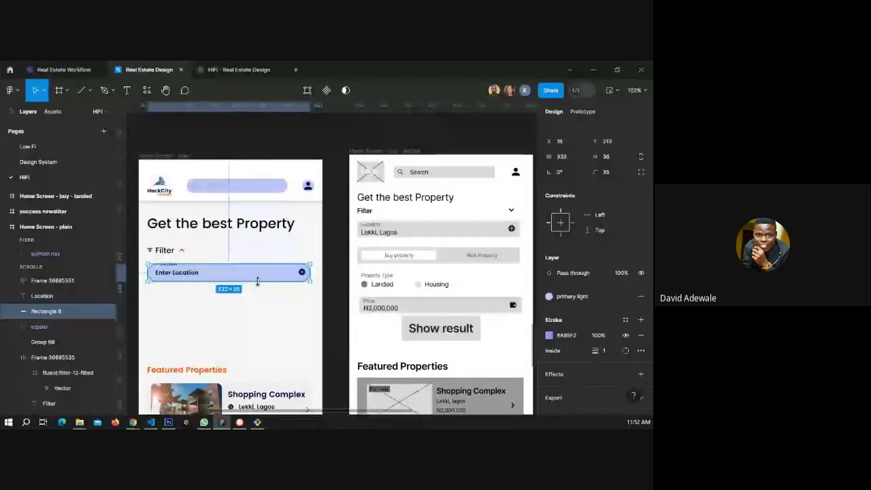
pyautogui.hotkey('ctrl', 'd')
pyautogui.moveTo(258, 281); pyautogui.dragTo(272, 310)
# Copy the Enter Location field onto the lower bar, ungroup it and delete its location icon.
pyautogui.click(191, 275)
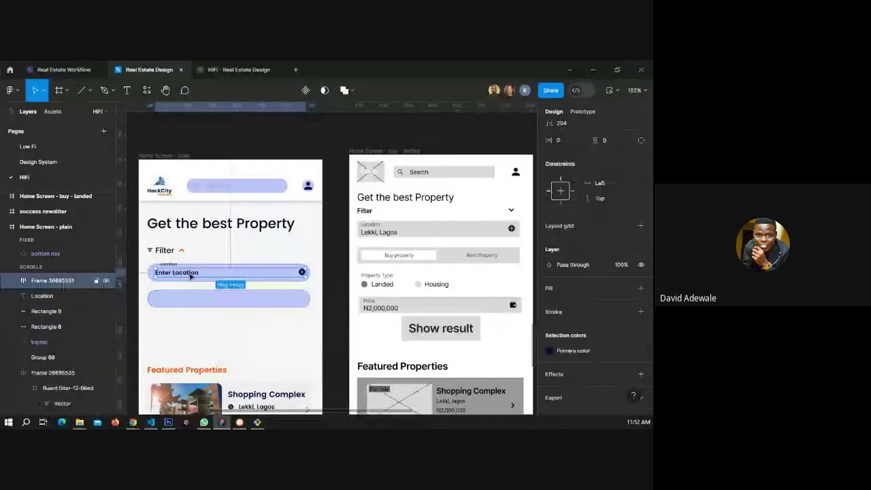
pyautogui.moveTo(191, 275); pyautogui.dragTo(192, 303)
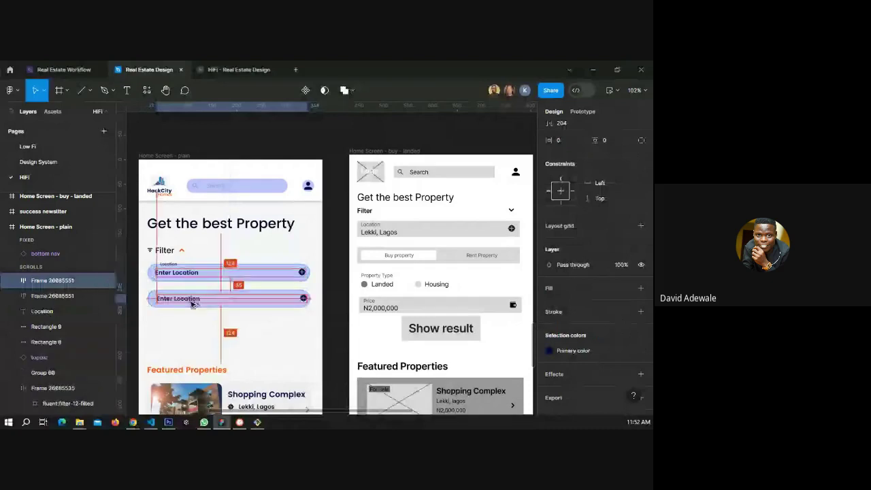
pyautogui.rightClick(192, 304)
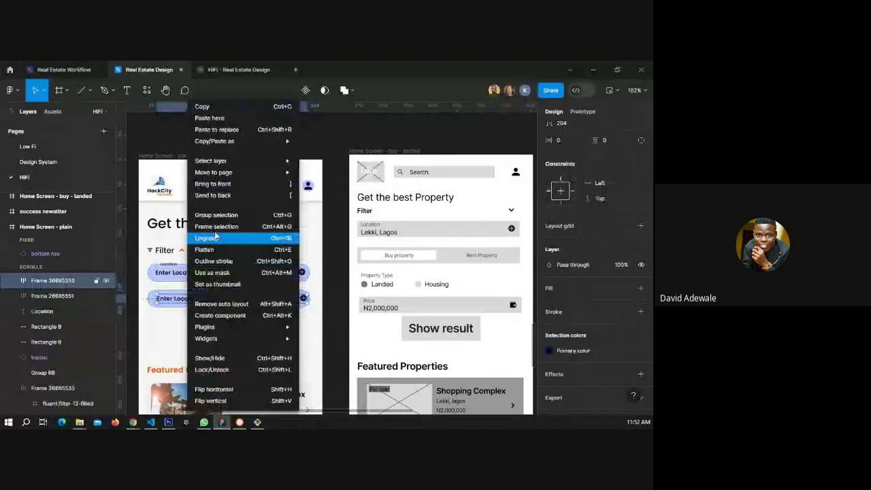
pyautogui.click(215, 237)
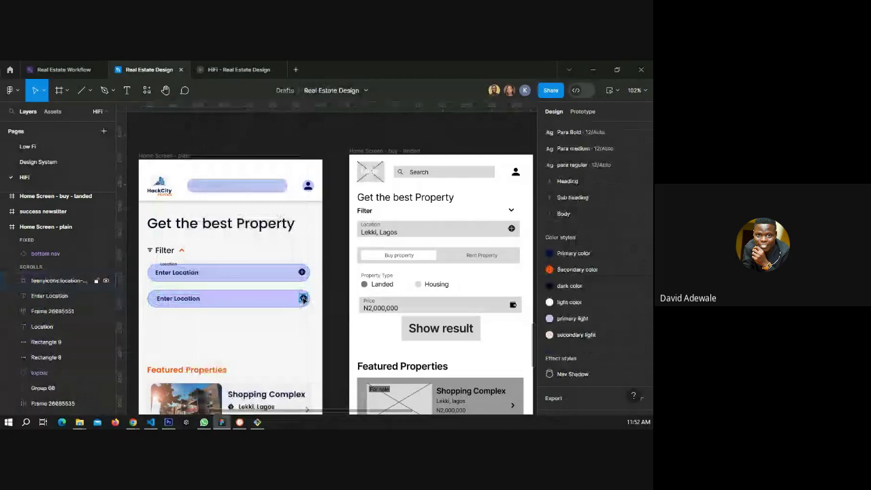
pyautogui.click(304, 299)
pyautogui.press('Delete')
# Retype the copied text as 'Buy Property' and wrap it in auto layout.
pyautogui.click(215, 305)
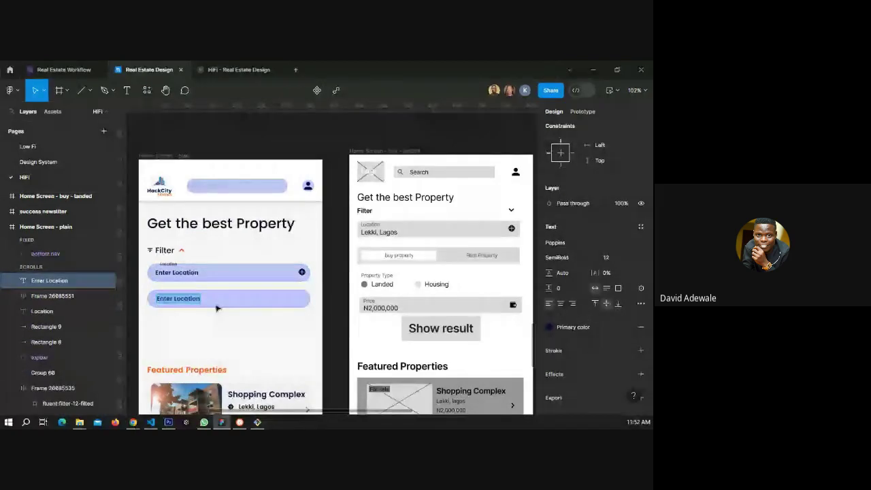
pyautogui.press('Return')
pyautogui.write('b')
pyautogui.press('BackSpace')
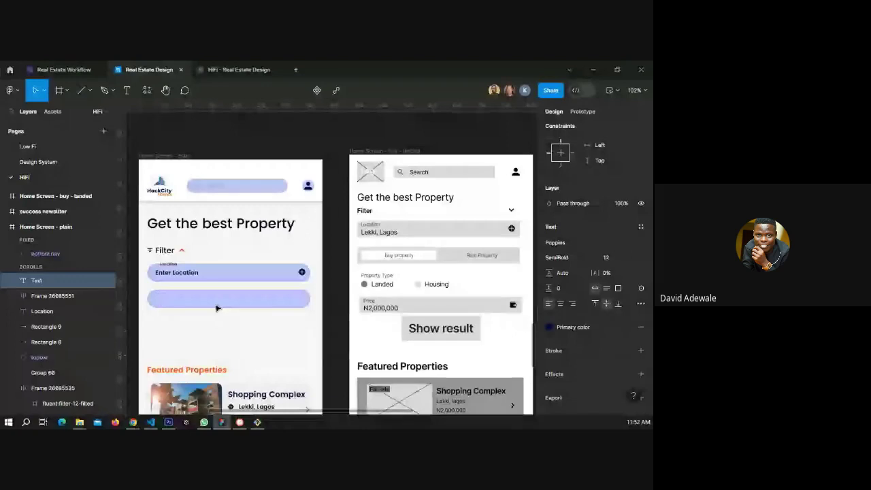
pyautogui.write('Buy P')
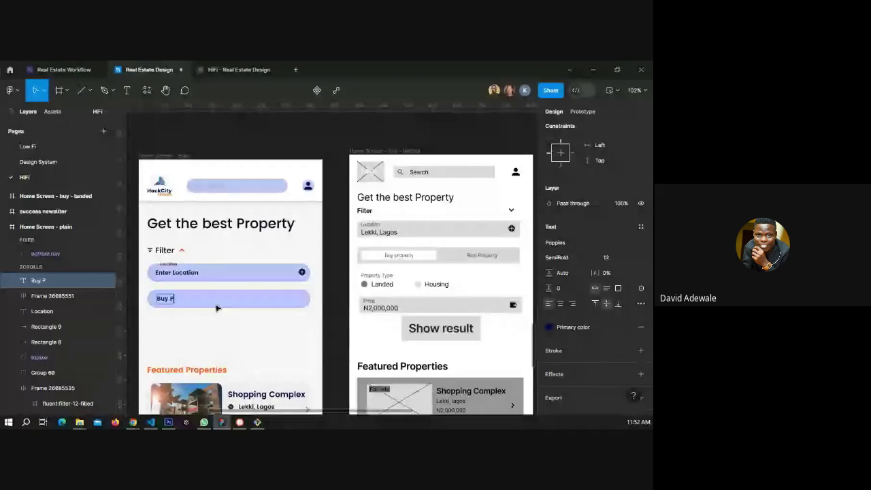
pyautogui.write('roperty')
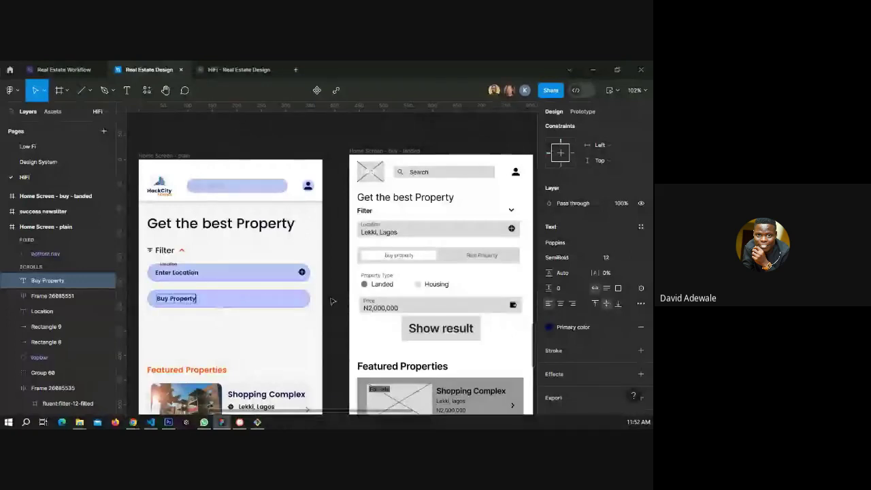
pyautogui.press('Escape')
pyautogui.hotkey('shift', 'a')
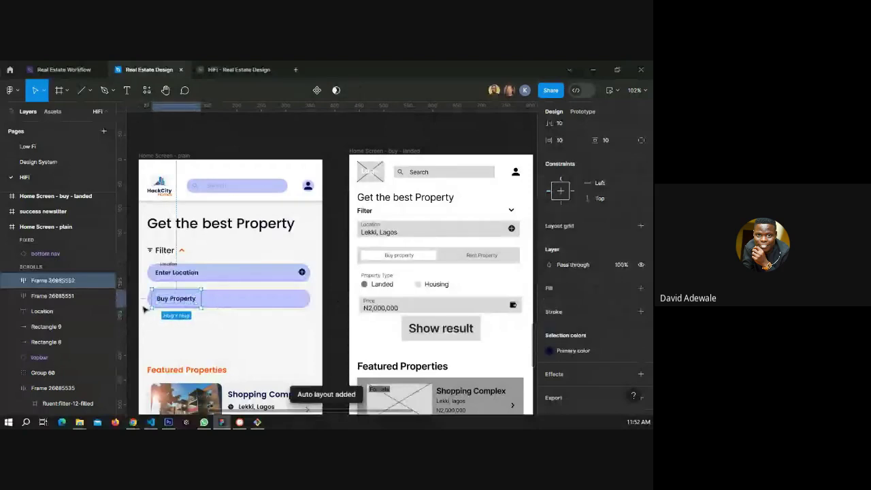
# Give the Buy Property frame a fixed width and the light color fill style.
pyautogui.scroll(3, 147, 306)
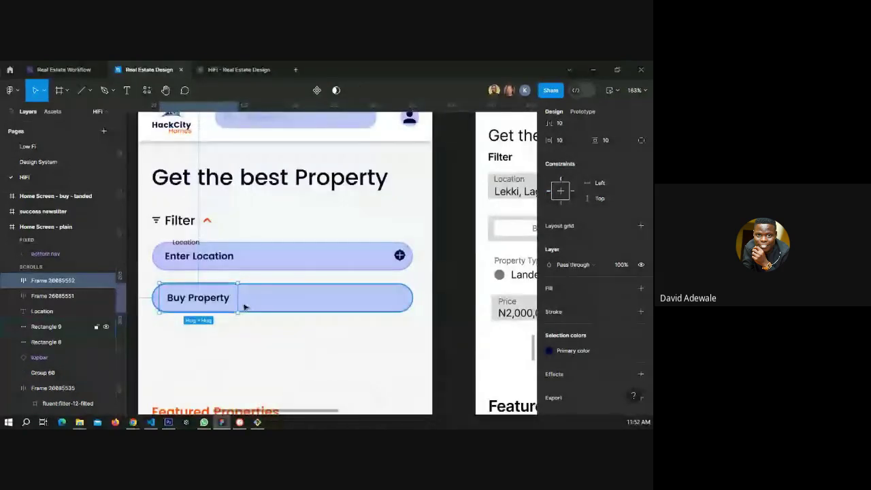
pyautogui.moveTo(242, 300); pyautogui.dragTo(281, 300)
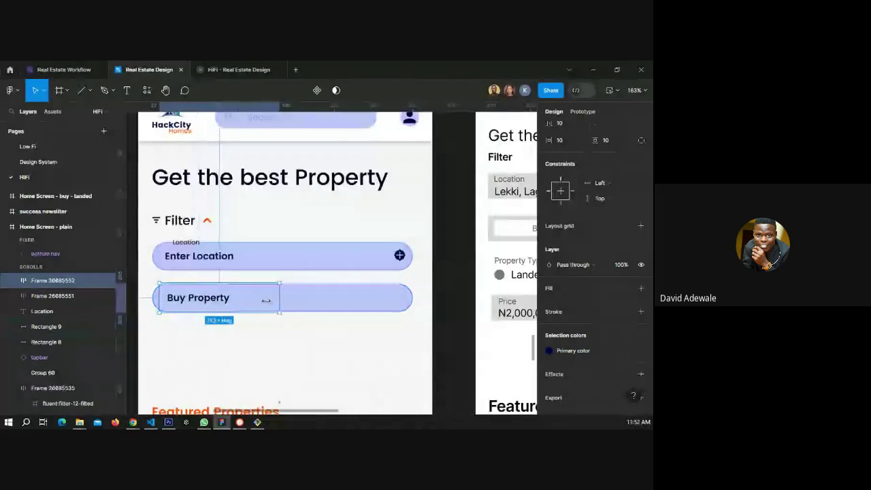
pyautogui.scroll(-2, 266, 299)
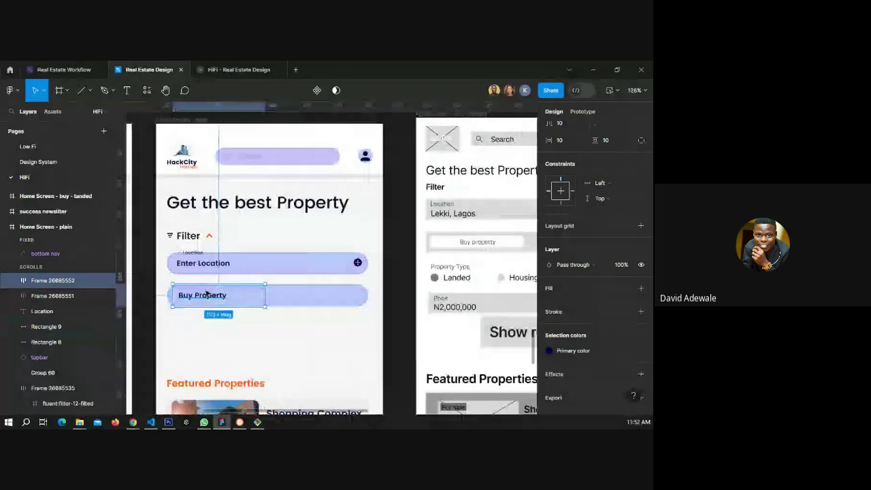
pyautogui.scroll(-2, 206, 293)
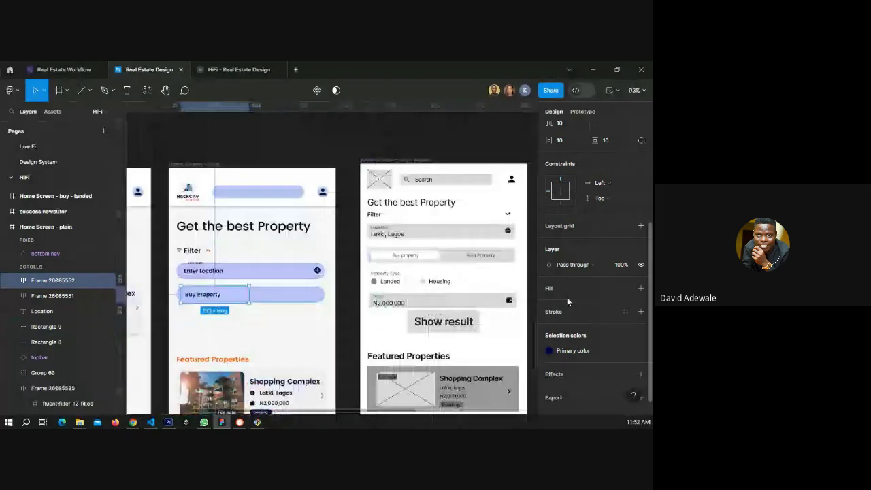
pyautogui.click(625, 288)
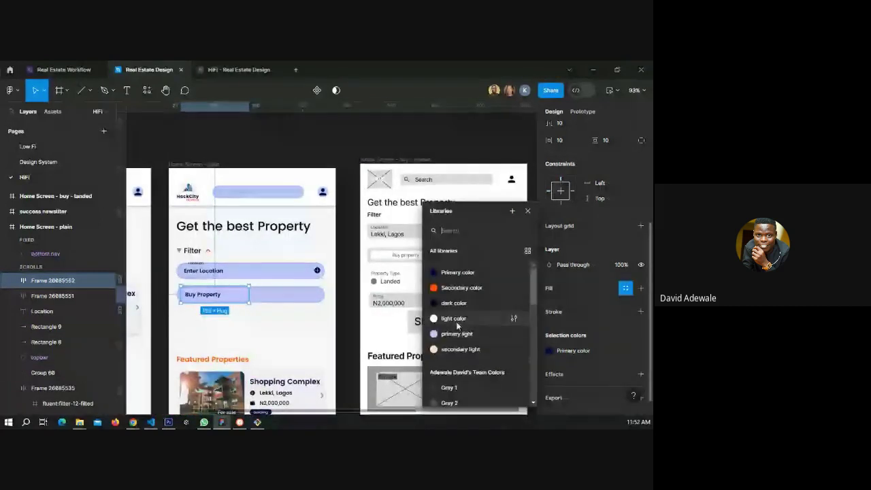
pyautogui.click(453, 319)
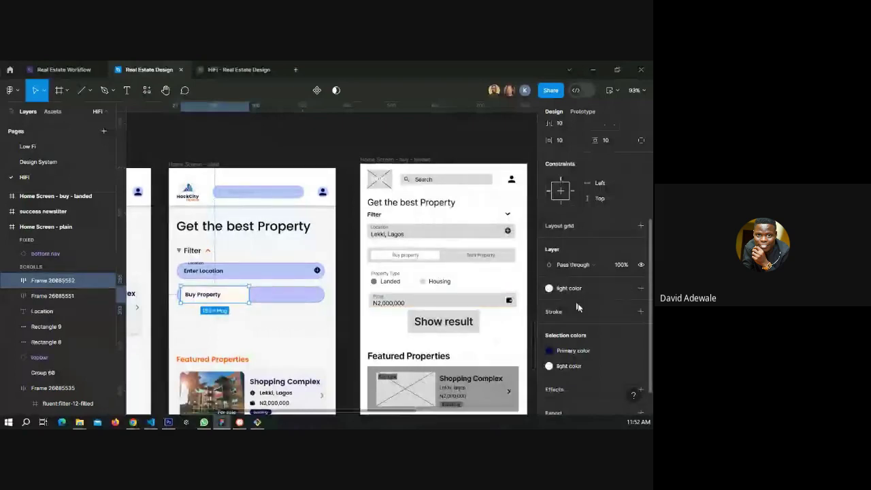
# Centre the Buy Property text and set corner radius 20 with vertical padding 3.
pyautogui.scroll(2, 577, 308)
pyautogui.scroll(2, 577, 306)
pyautogui.click(605, 274)
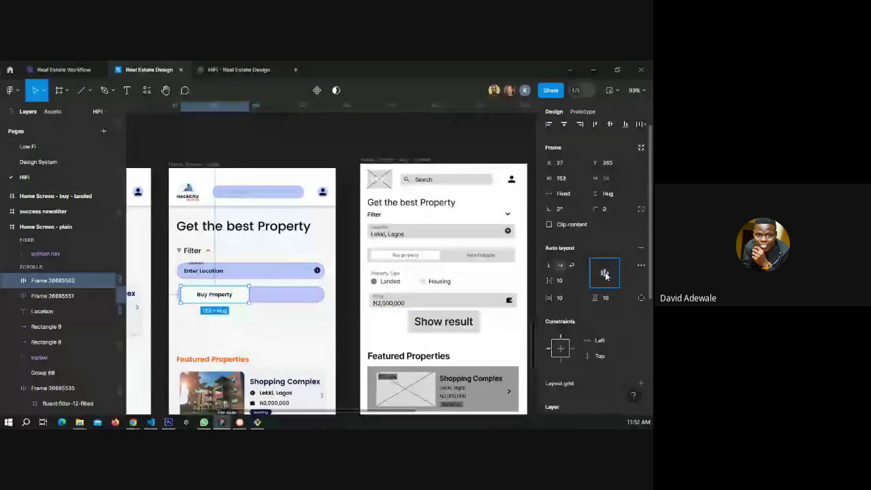
pyautogui.click(612, 207)
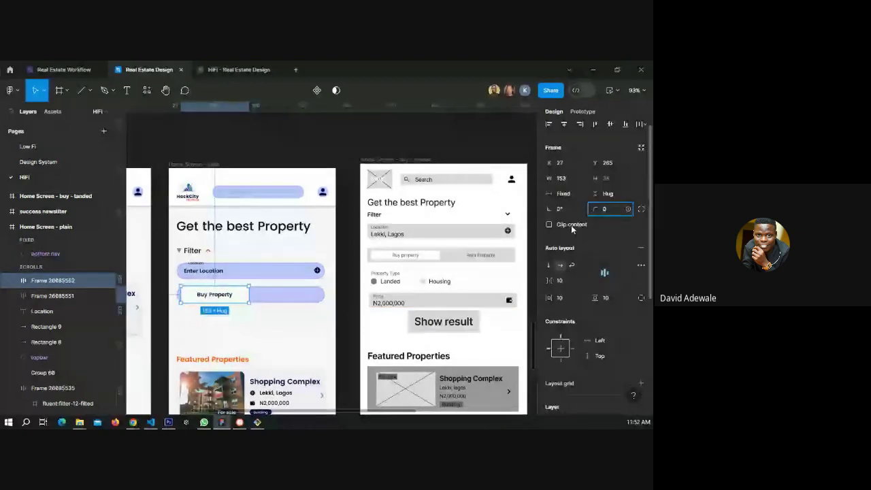
pyautogui.write('20')
pyautogui.press('Return')
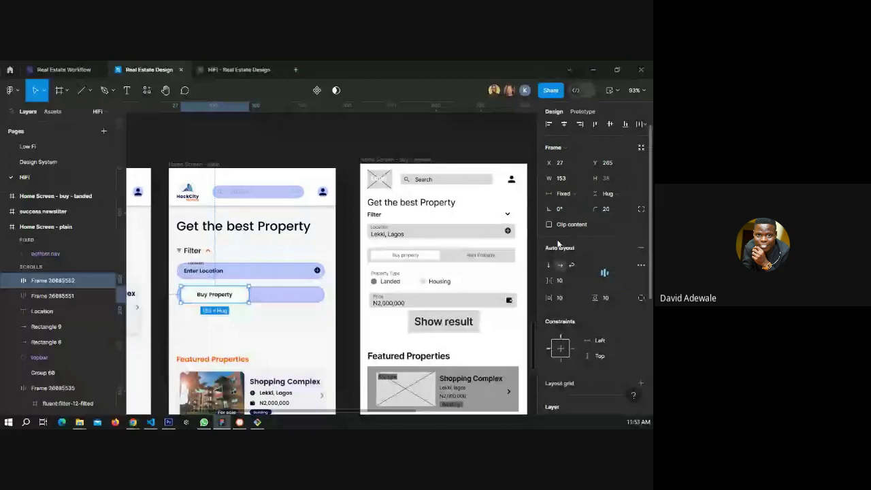
pyautogui.click(603, 298)
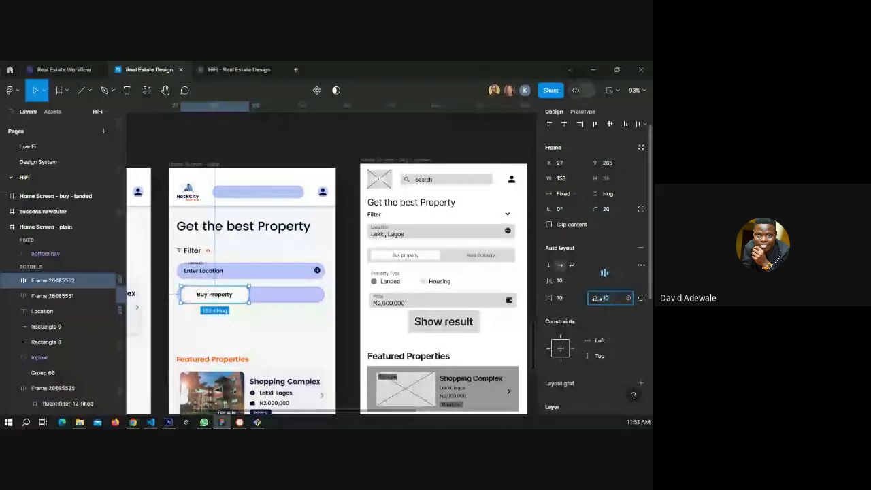
pyautogui.write('3')
pyautogui.press('Return')
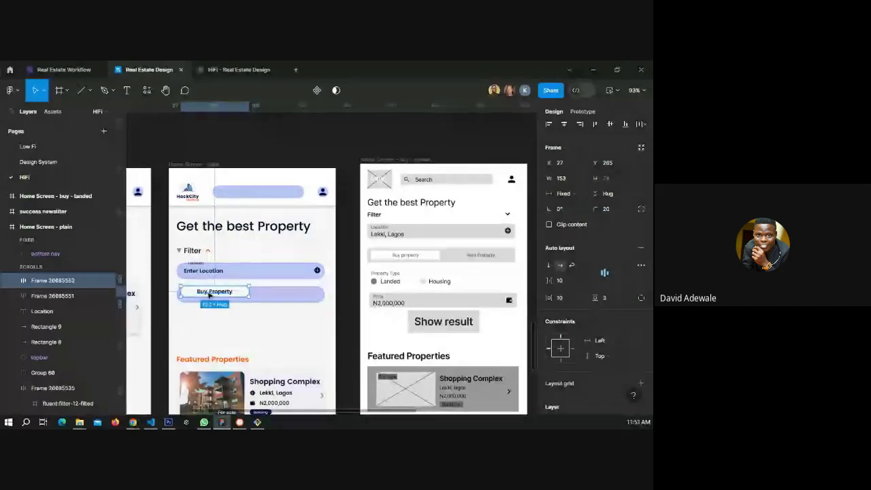
# Nudge the Buy Property chip slightly lower inside the second lavender pill.
pyautogui.scroll(3, 208, 294)
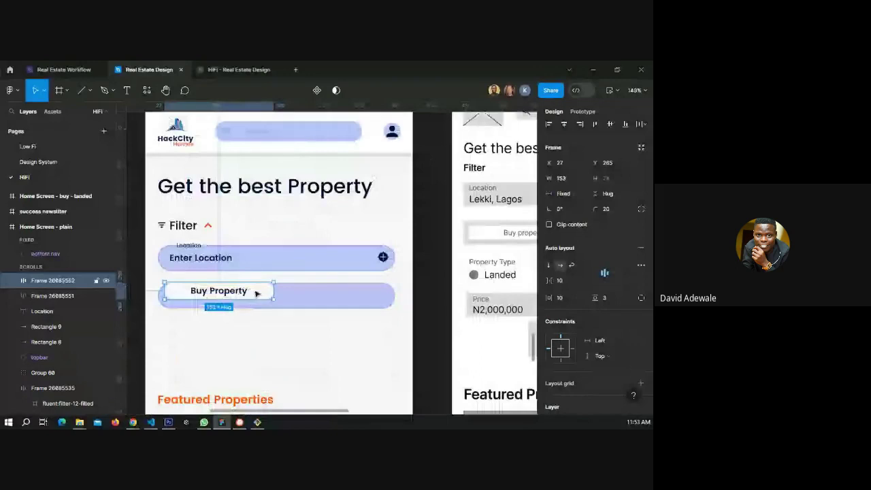
pyautogui.moveTo(258, 293); pyautogui.dragTo(257, 298)
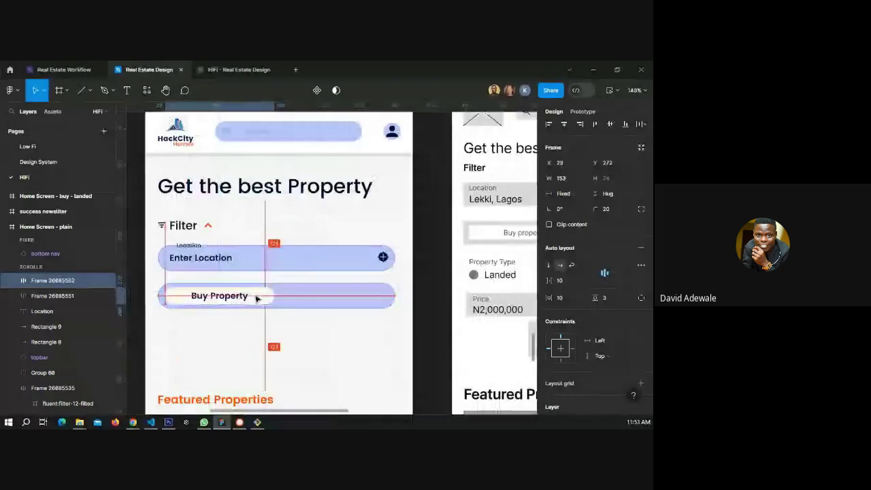
pyautogui.scroll(-2, 157, 293)
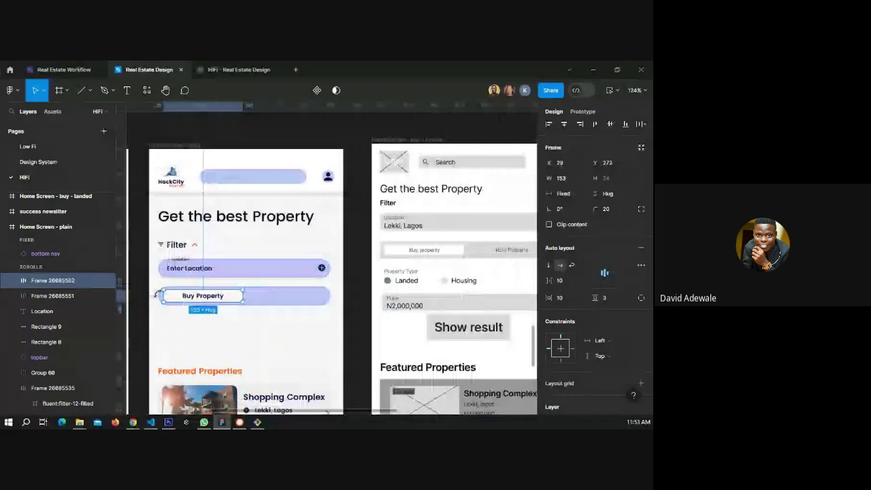
pyautogui.press('Escape')
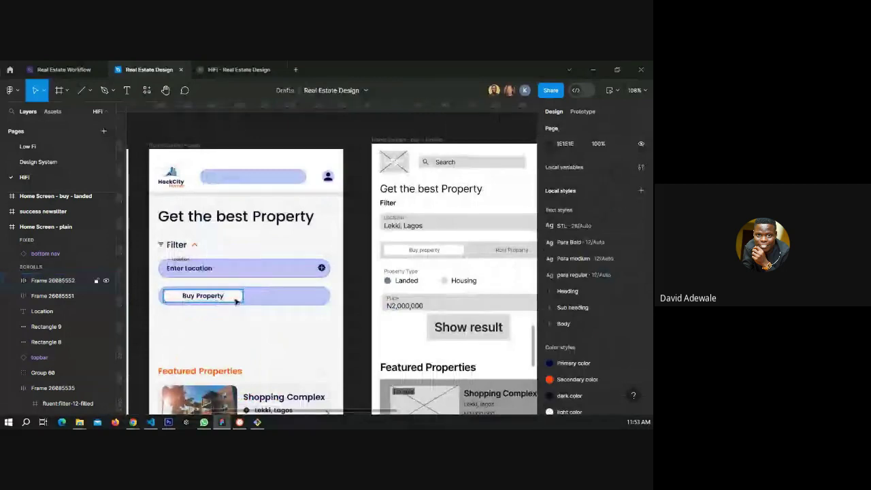
# Duplicate the Buy Property chip, move the copy to the row's right end and remove its fill.
pyautogui.click(236, 301)
pyautogui.hotkey('ctrl', 'd')
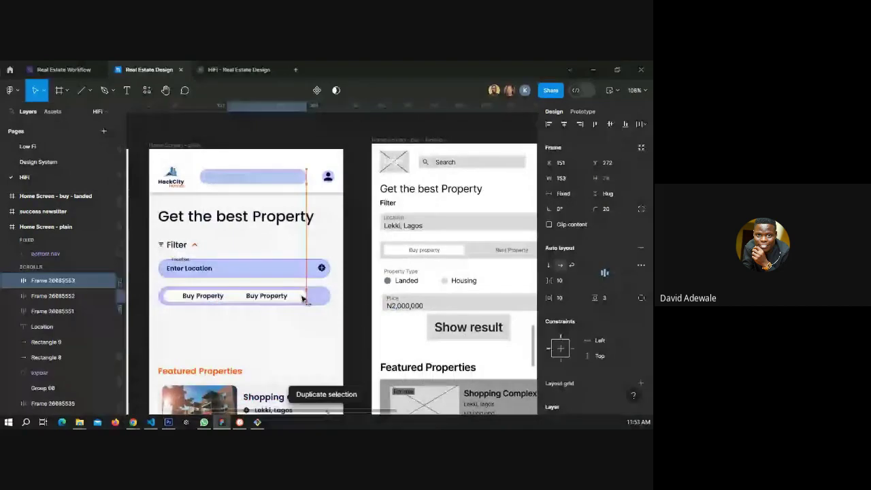
pyautogui.moveTo(302, 299); pyautogui.dragTo(308, 300)
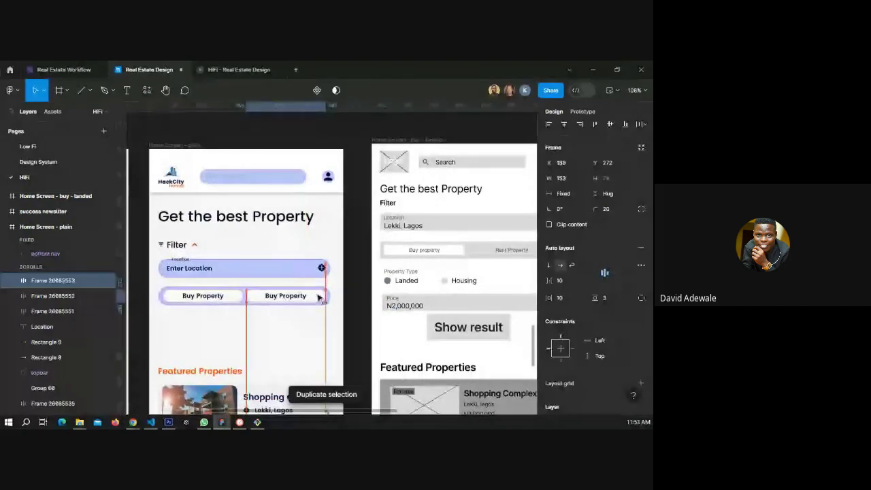
pyautogui.scroll(-4, 610, 324)
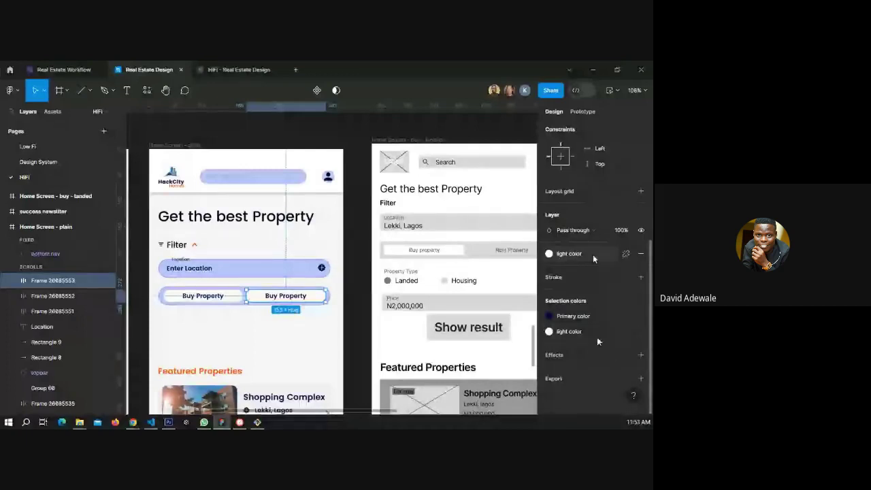
pyautogui.click(639, 256)
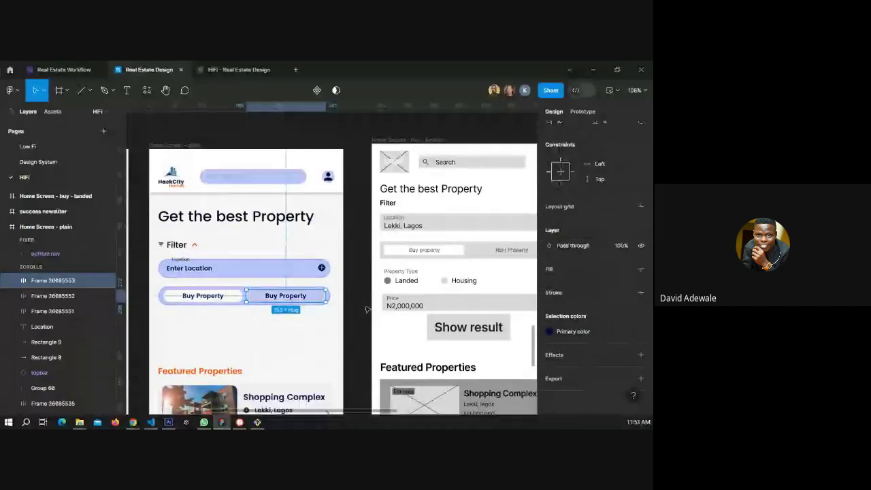
# Change the copied chip's label to 'Rent Property'.
pyautogui.doubleClick(271, 295)
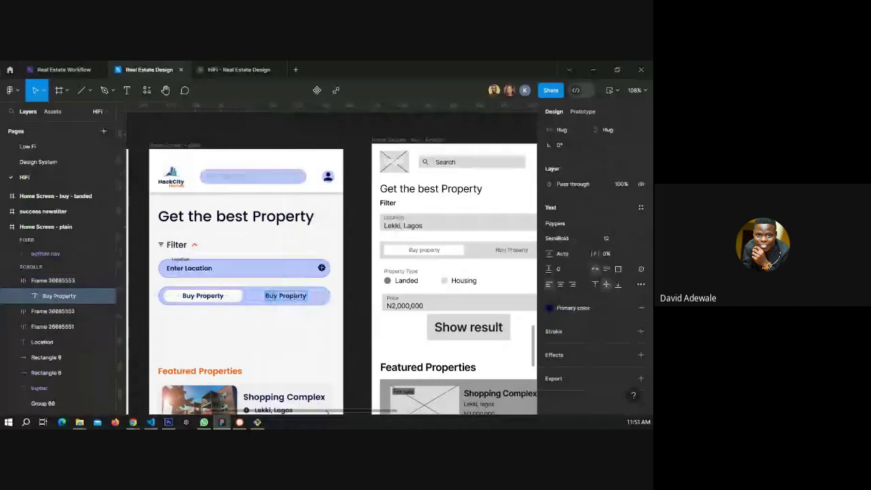
pyautogui.write('Rent')
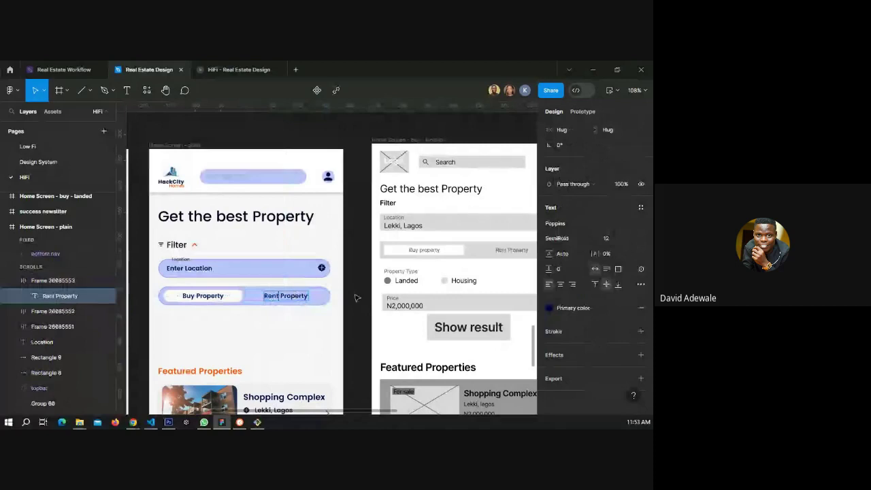
pyautogui.click(356, 298)
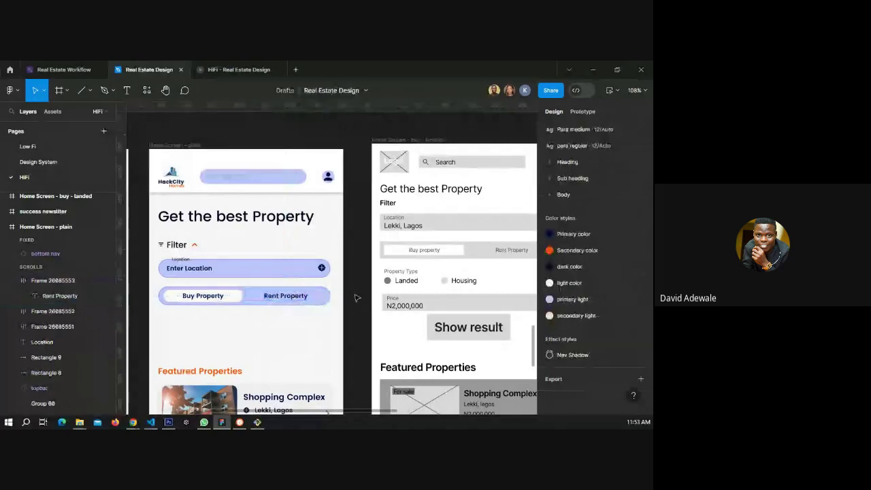
pyautogui.hotkey('ctrl', 'z')
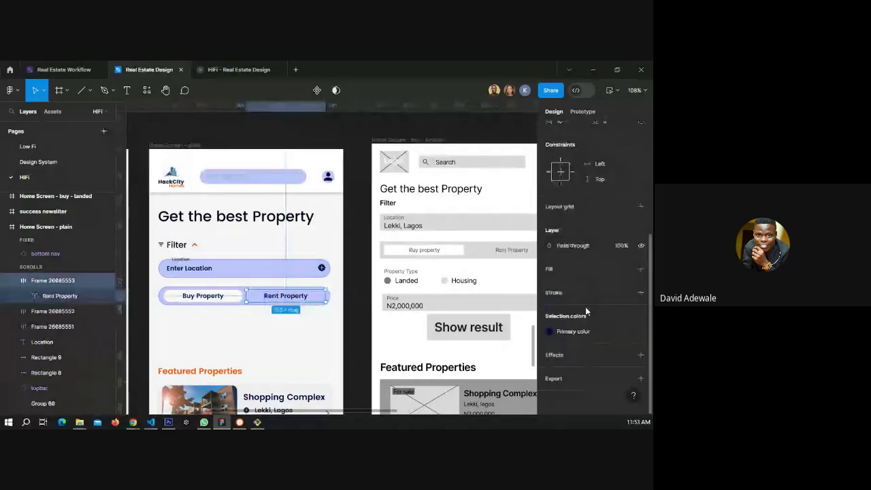
# Give the Rent Property chip a light color outline style.
pyautogui.click(625, 293)
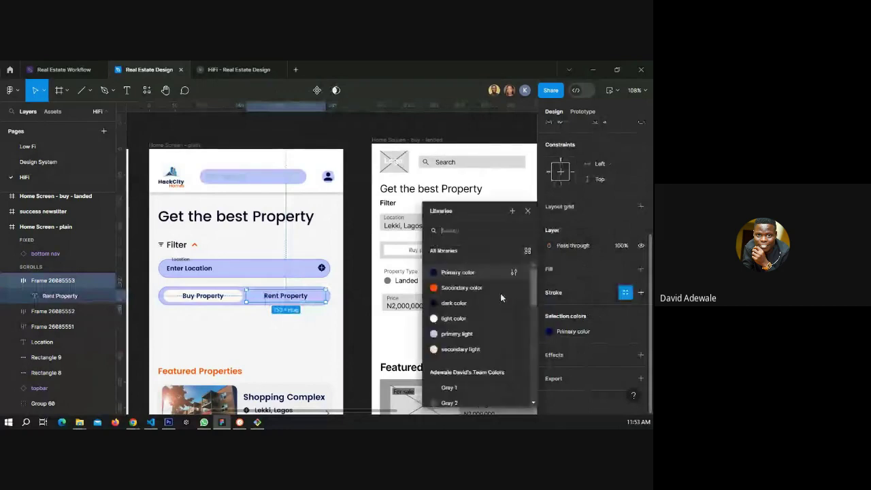
pyautogui.click(477, 321)
pyautogui.click(357, 306)
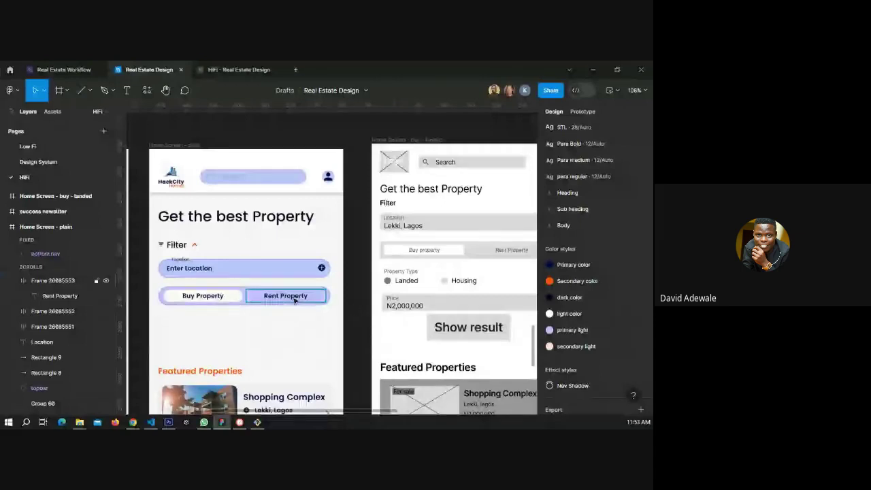
pyautogui.doubleClick(294, 300)
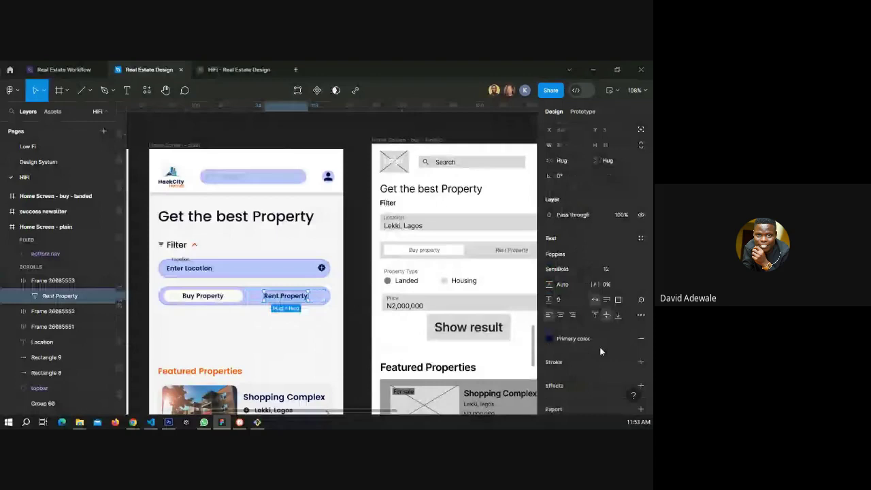
pyautogui.click(352, 311)
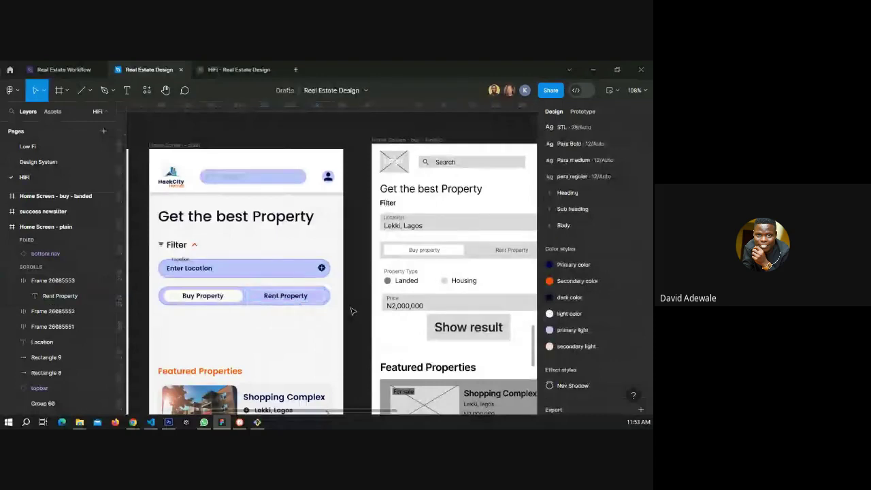
pyautogui.scroll(3, 326, 300)
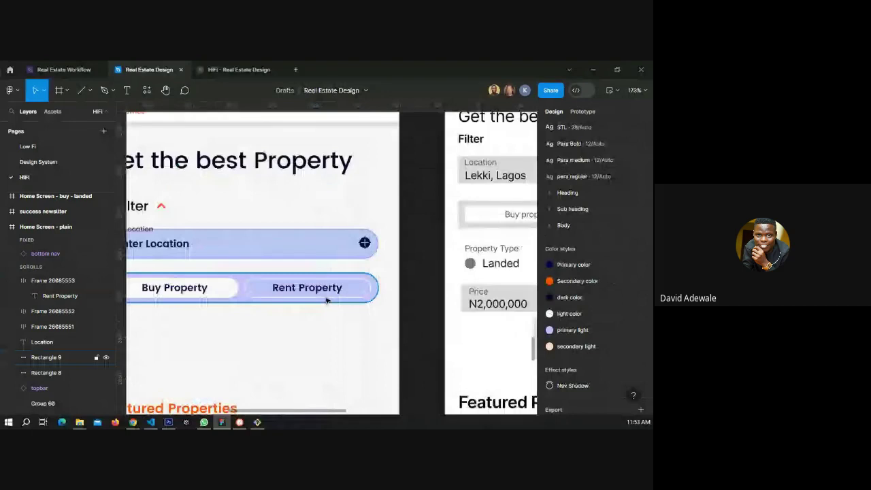
pyautogui.scroll(-1, 326, 300)
pyautogui.press('Tab')
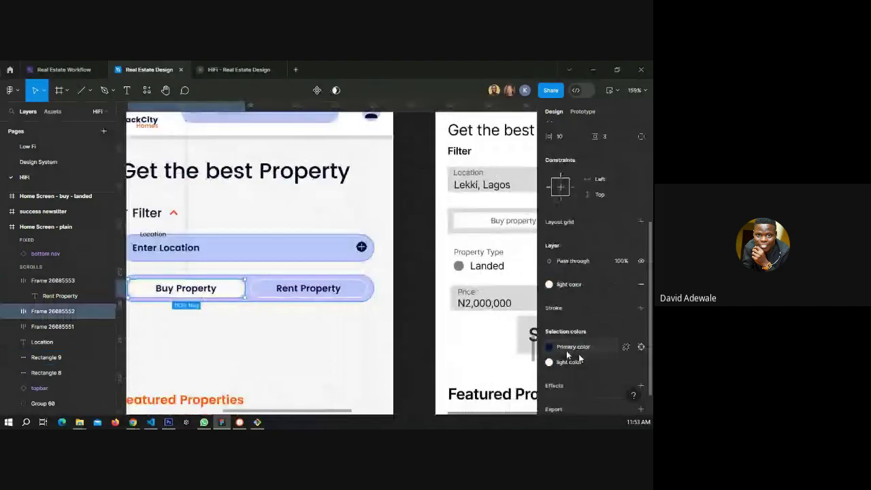
pyautogui.click(567, 353)
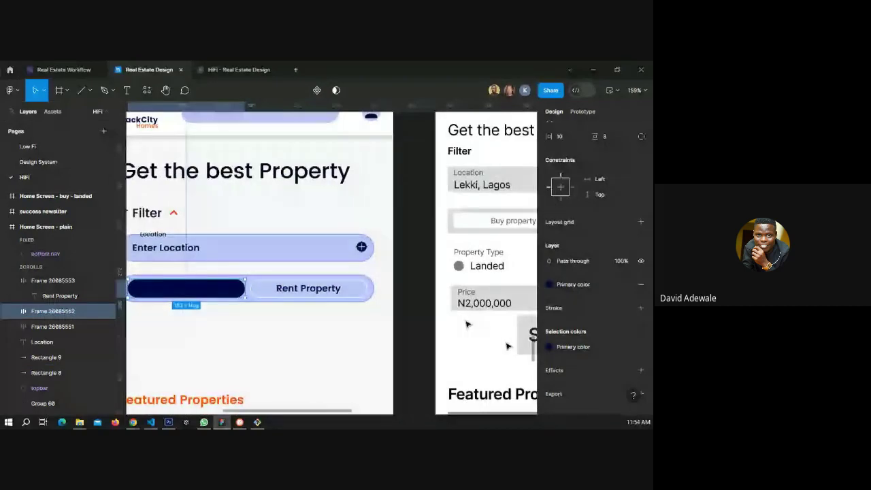
pyautogui.doubleClick(198, 293)
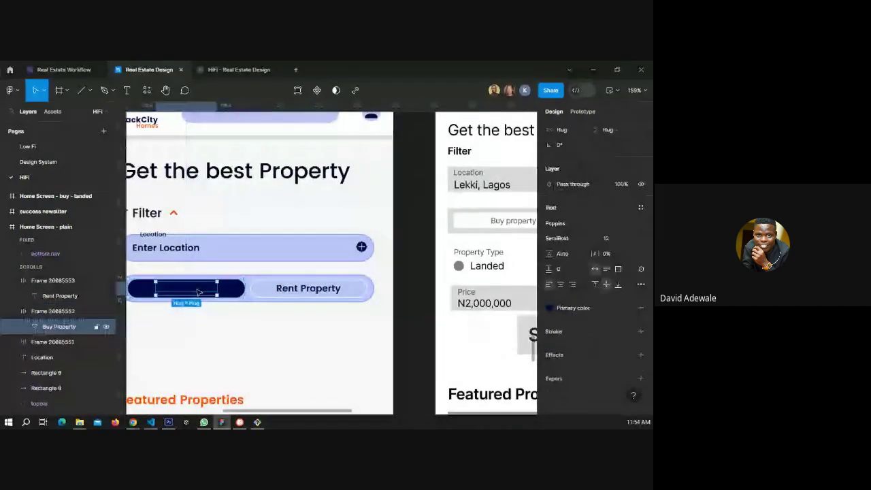
pyautogui.click(580, 314)
pyautogui.click(449, 364)
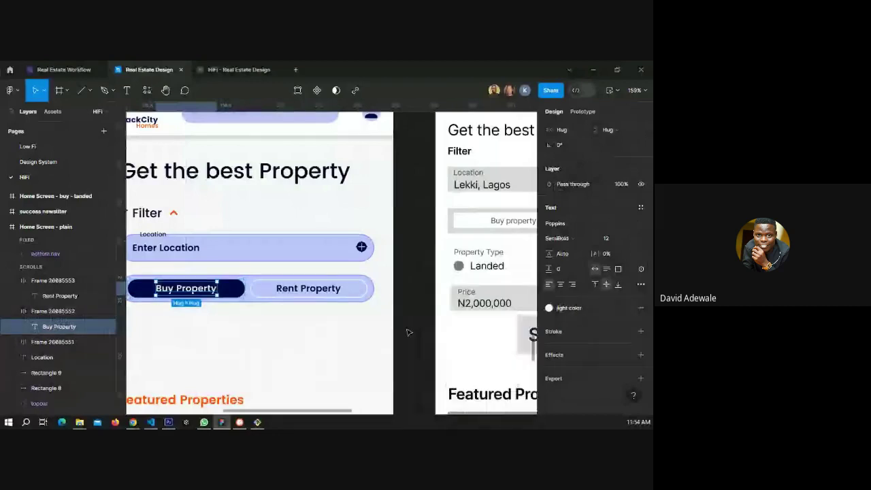
pyautogui.click(408, 332)
pyautogui.scroll(-3, 408, 332)
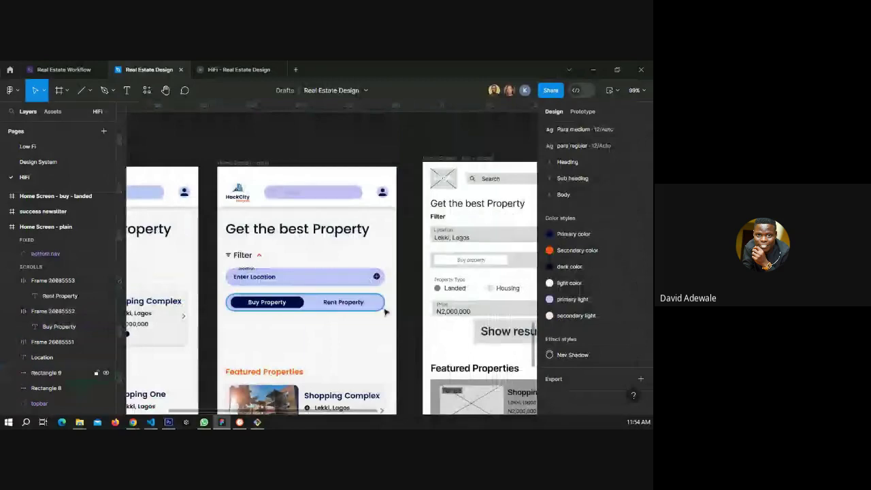
pyautogui.click(385, 311)
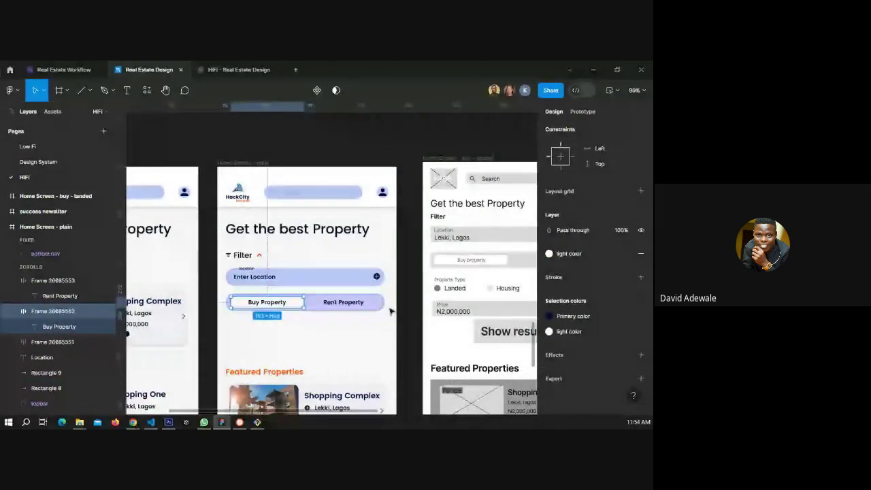
pyautogui.click(405, 301)
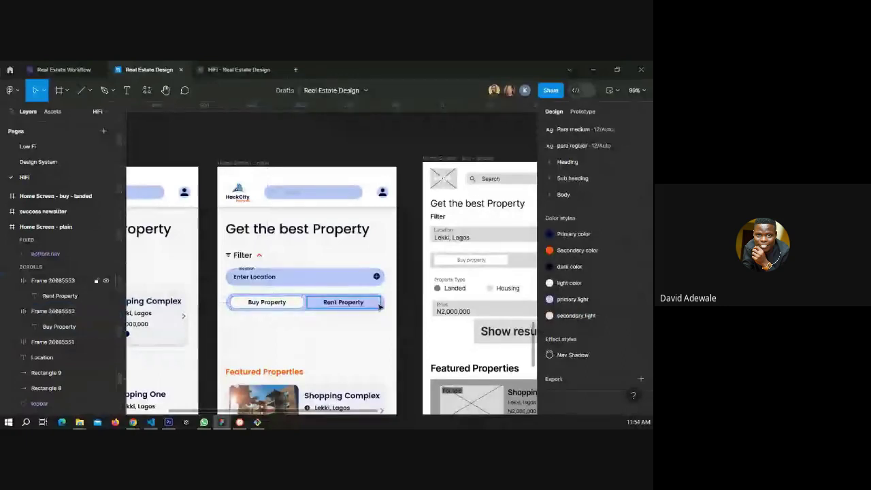
pyautogui.click(380, 305)
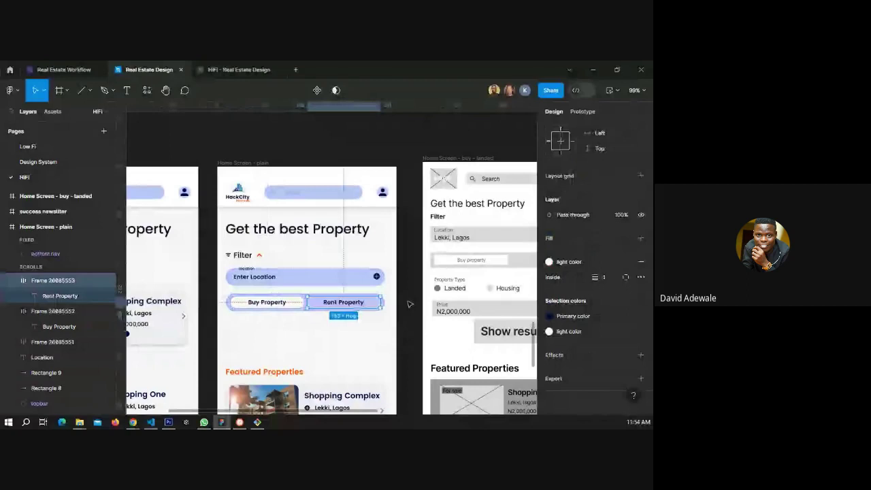
pyautogui.click(410, 304)
pyautogui.scroll(-1, 389, 295)
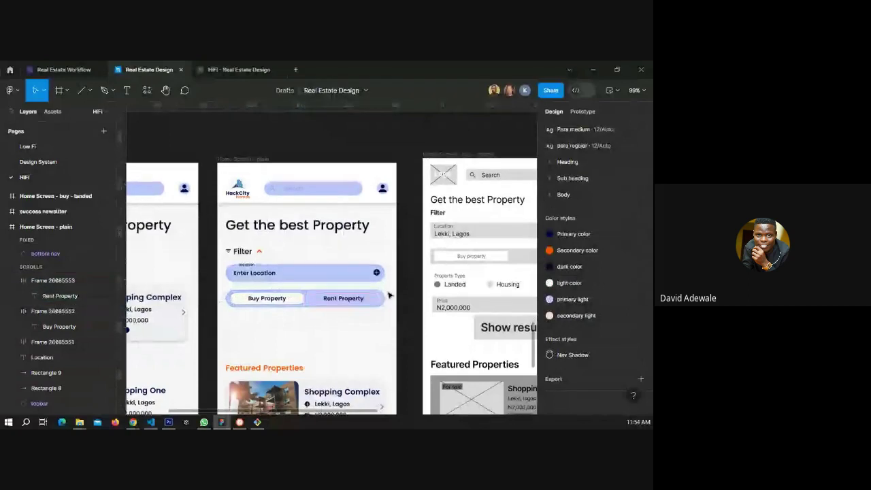
pyautogui.scroll(-2, 388, 295)
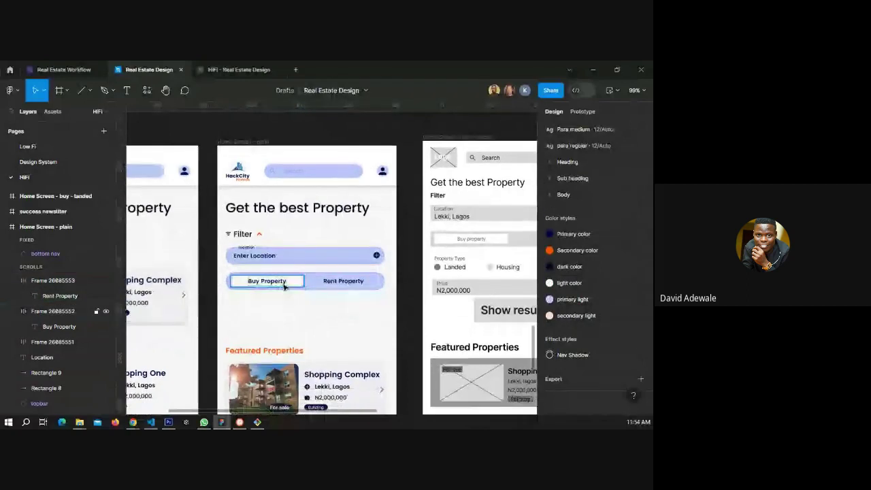
pyautogui.scroll(-1, 284, 286)
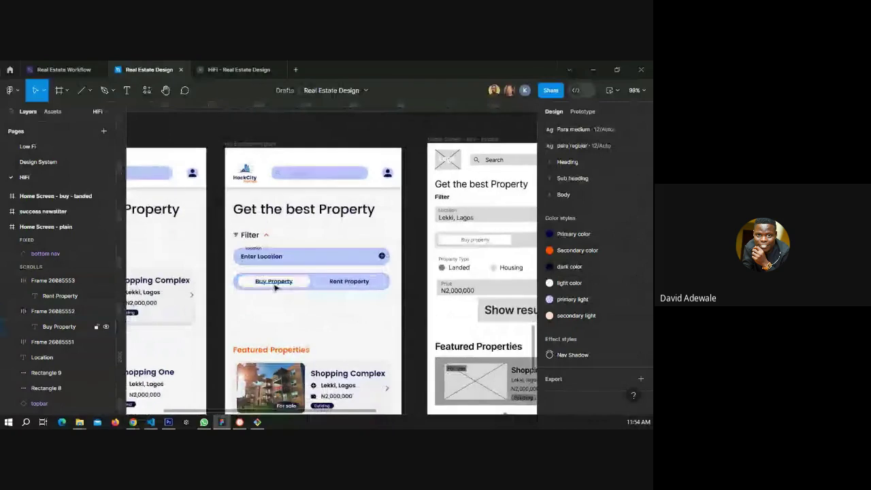
pyautogui.scroll(-2, 275, 286)
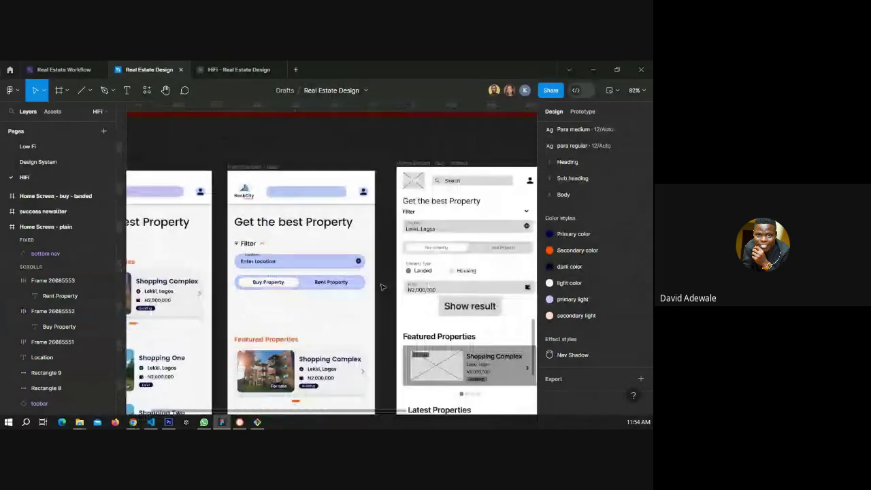
pyautogui.scroll(-5, 383, 287)
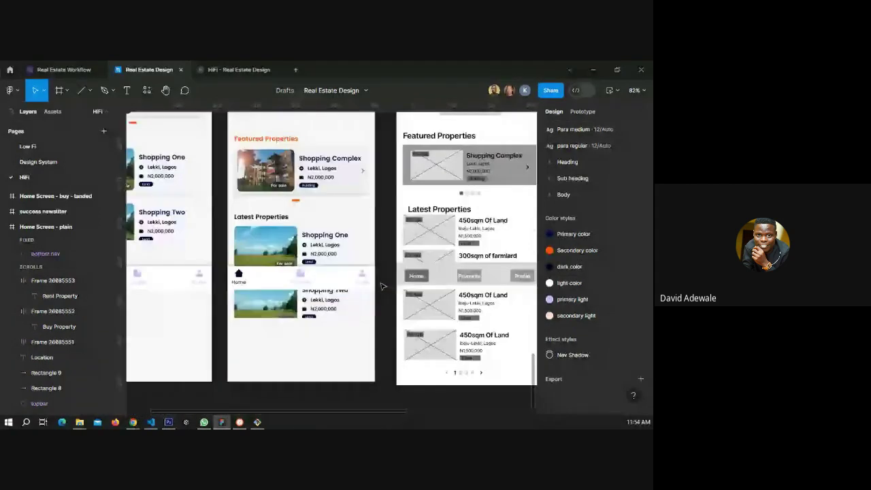
pyautogui.scroll(2, 383, 287)
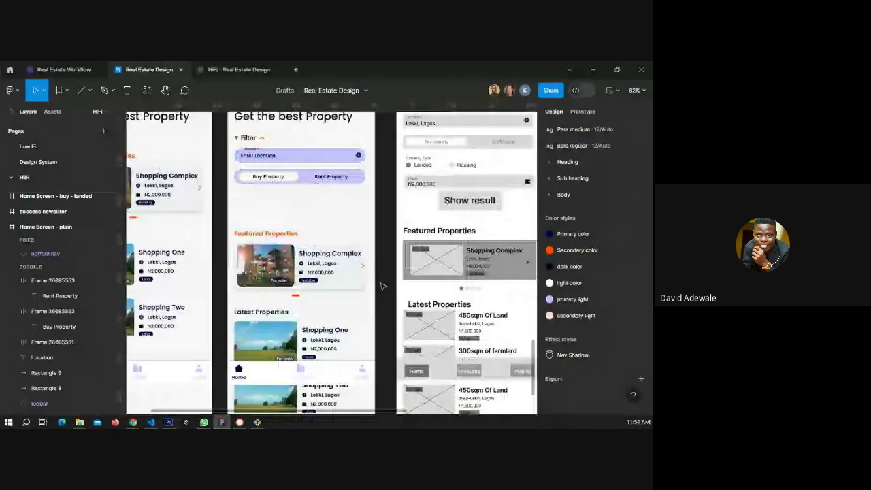
pyautogui.scroll(1, 379, 281)
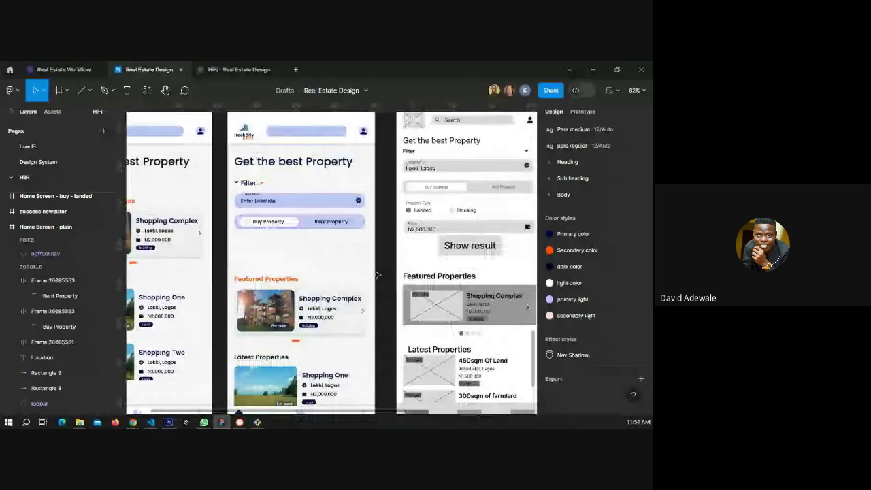
pyautogui.scroll(-2, 340, 300)
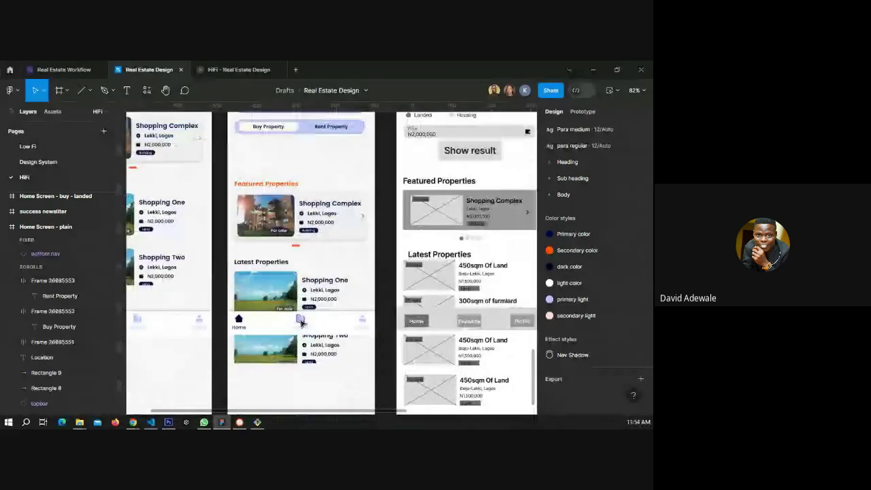
pyautogui.click(301, 322)
pyautogui.scroll(1, 306, 169)
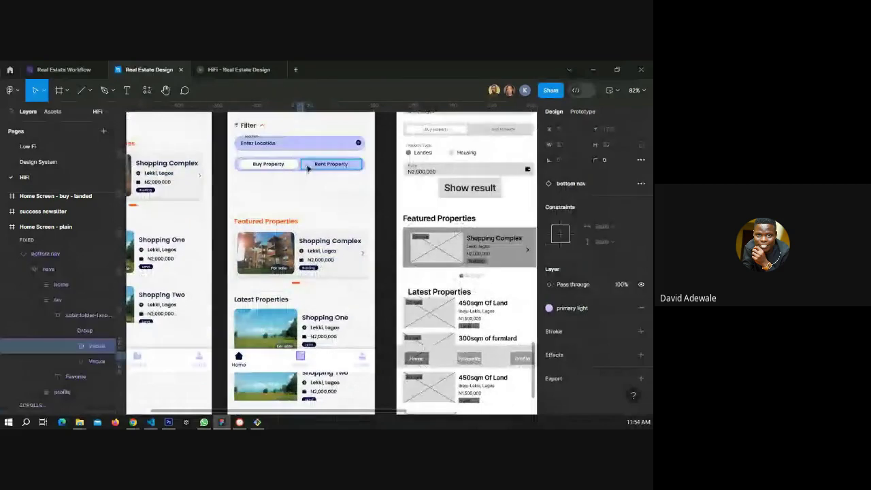
# Replace the Rent Property button's light color with the secondary light style.
pyautogui.click(307, 168)
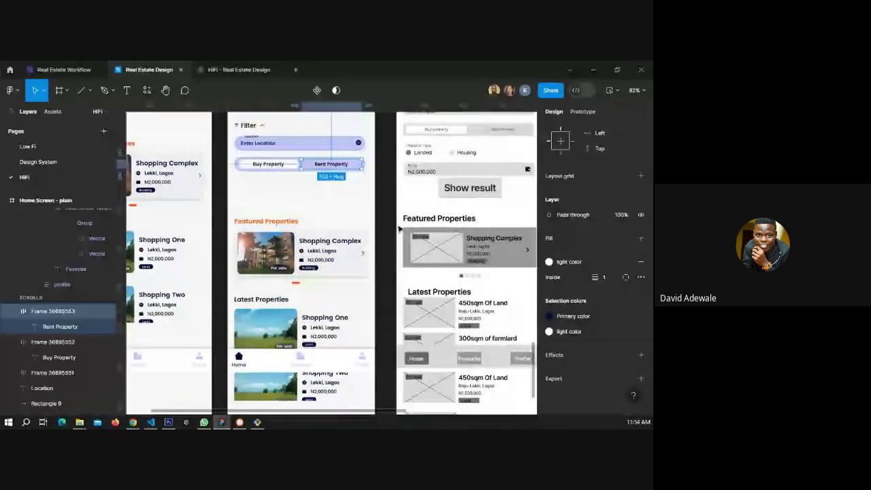
pyautogui.click(549, 332)
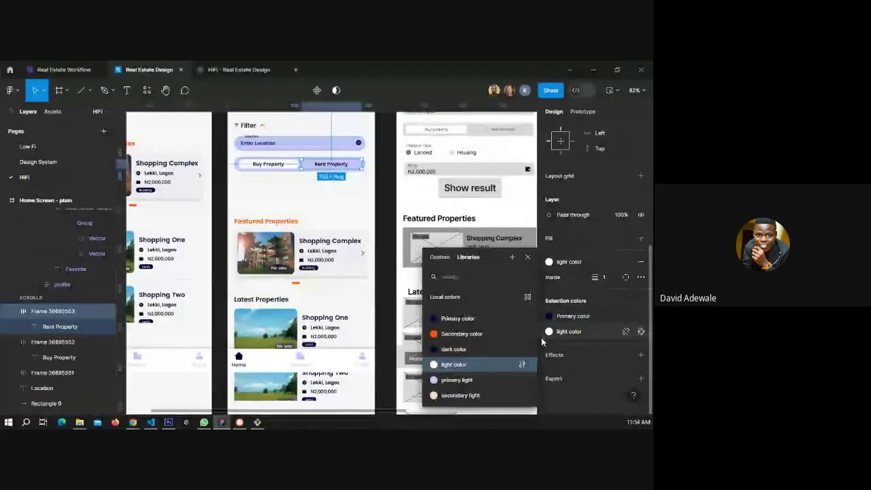
pyautogui.click(459, 395)
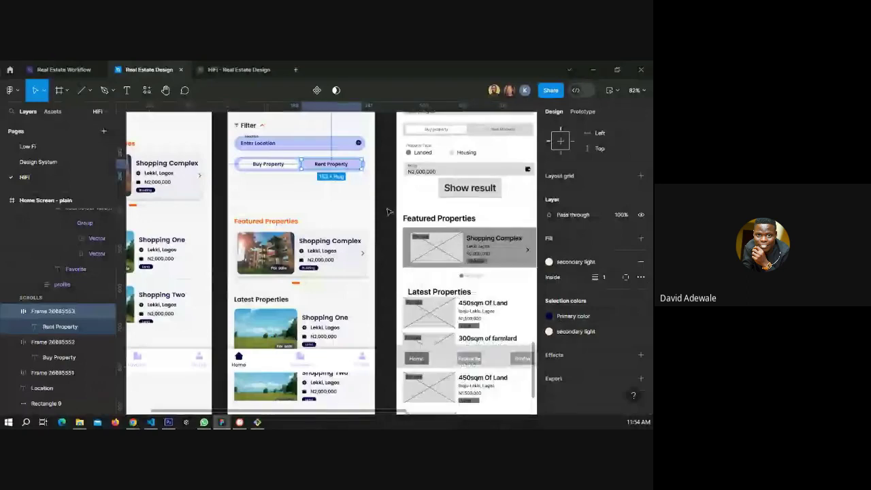
pyautogui.scroll(5, 314, 163)
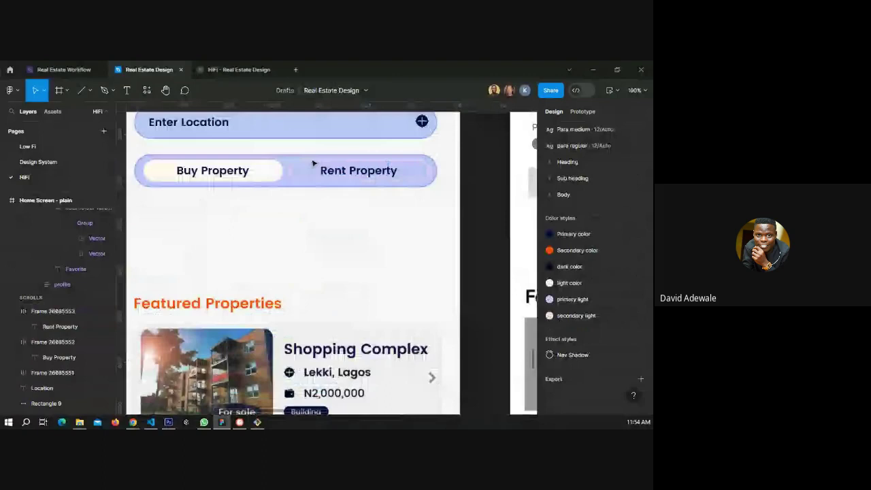
pyautogui.scroll(3, 313, 163)
# Try a Primary color outline on Rent Property, then undo it and deselect.
pyautogui.click(320, 169)
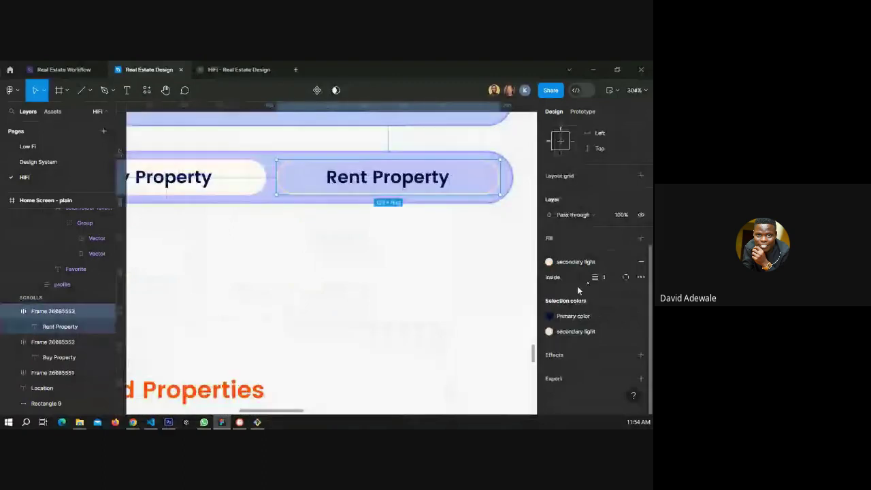
pyautogui.click(625, 262)
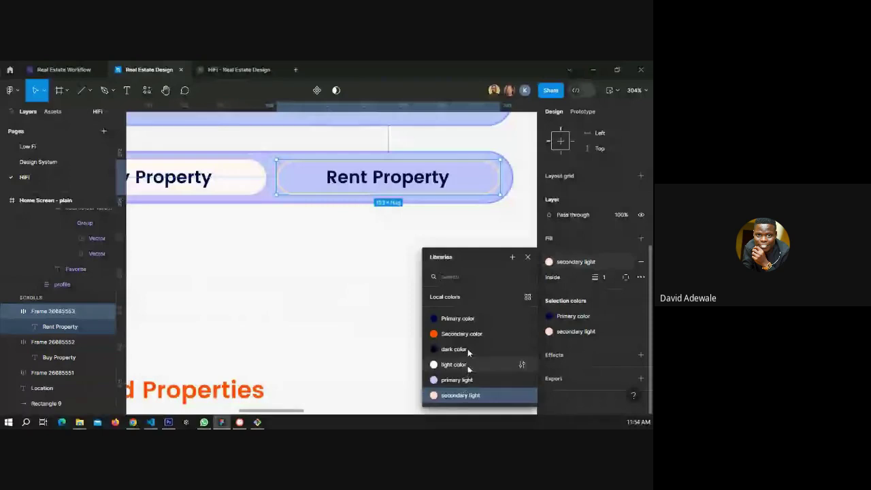
pyautogui.click(467, 318)
pyautogui.scroll(-1, 435, 319)
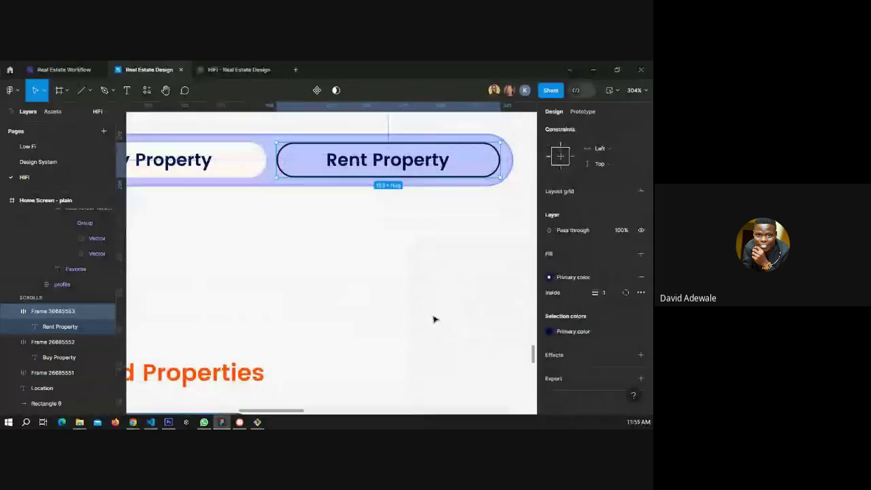
pyautogui.click(435, 319)
pyautogui.scroll(-5, 438, 265)
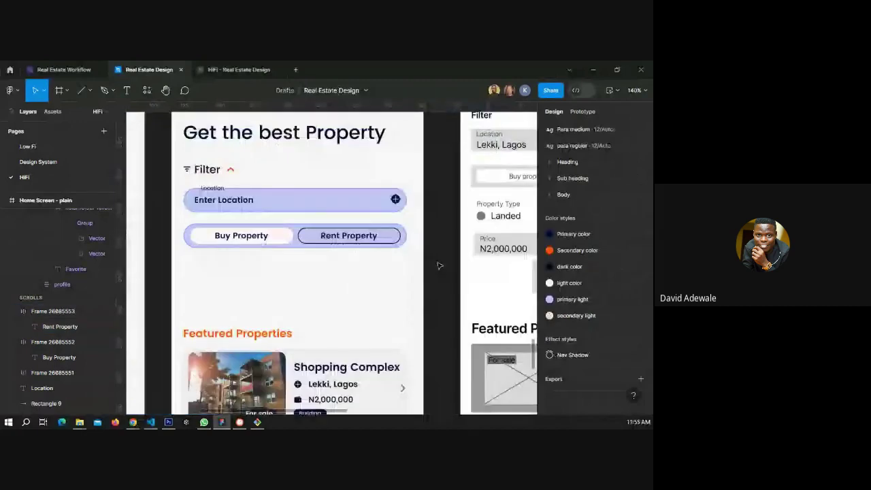
pyautogui.hotkey('ctrl', 'z')
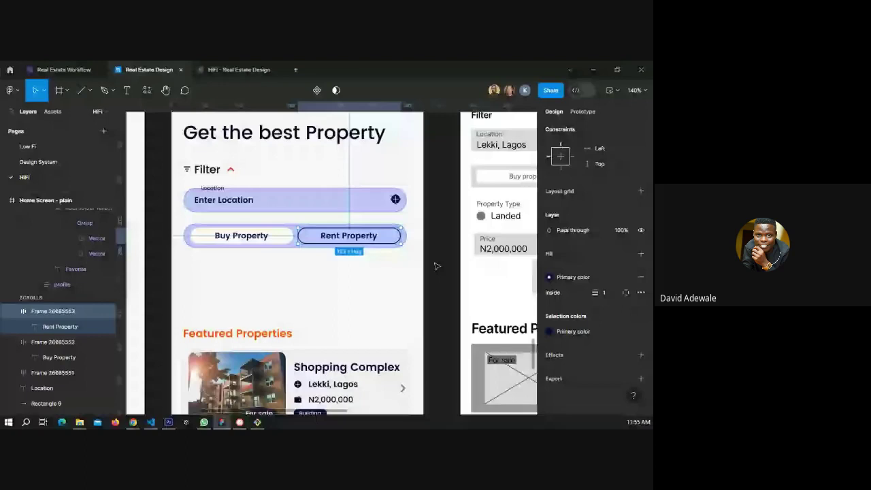
pyautogui.click(436, 266)
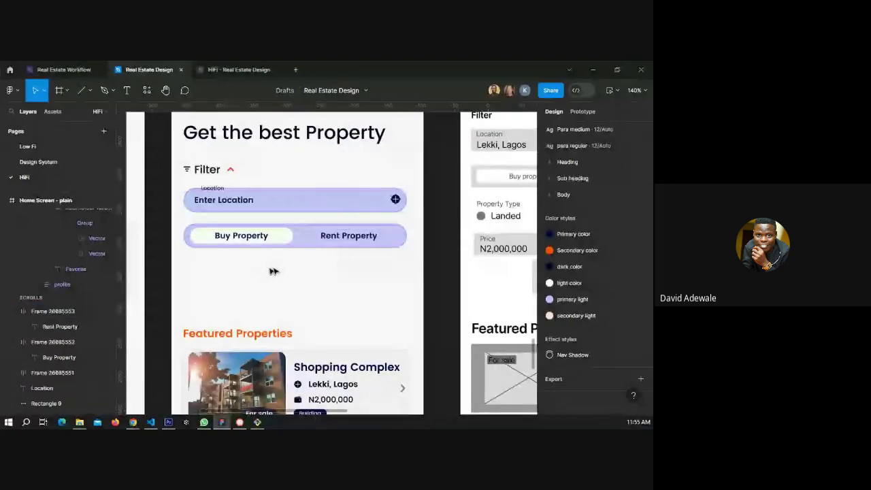
pyautogui.click(491, 206)
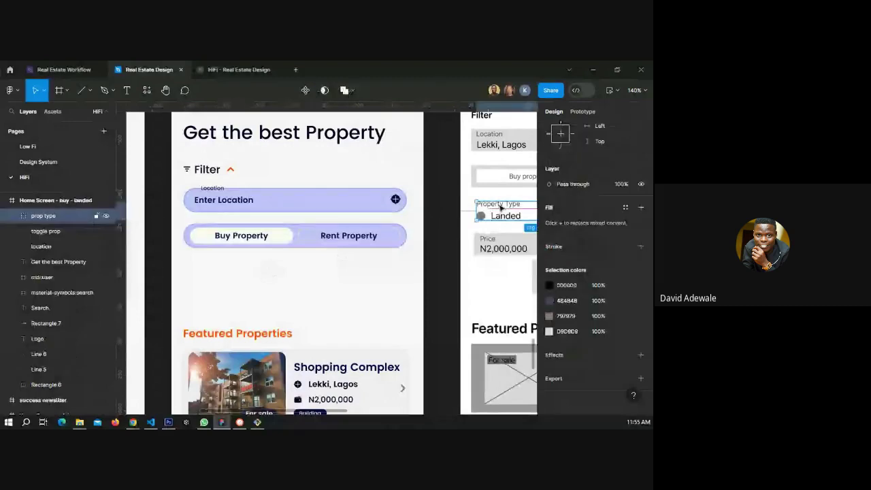
# Drag a copy of the wireframe's Landed and Housing Property Type options under the Buy/Rent toggle.
pyautogui.moveTo(501, 207); pyautogui.dragTo(209, 267)
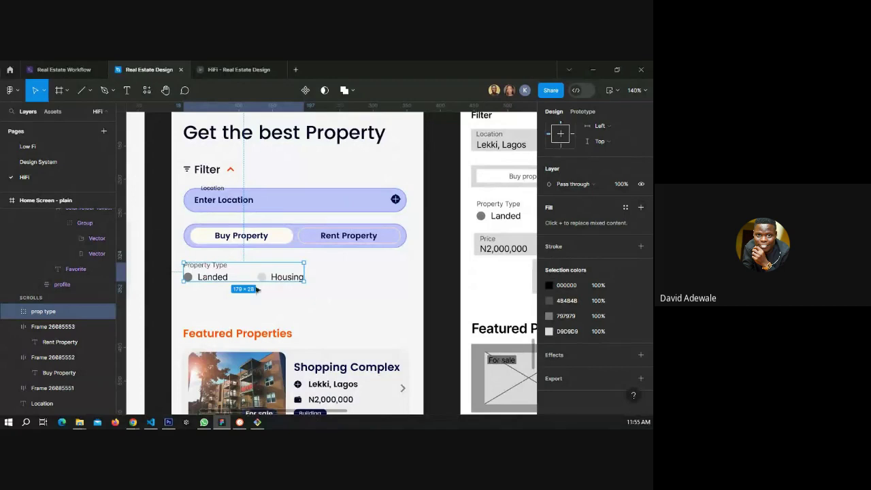
# Apply Para medium to Property Type, detach it, set size 8 and align it with Landed.
pyautogui.doubleClick(234, 202)
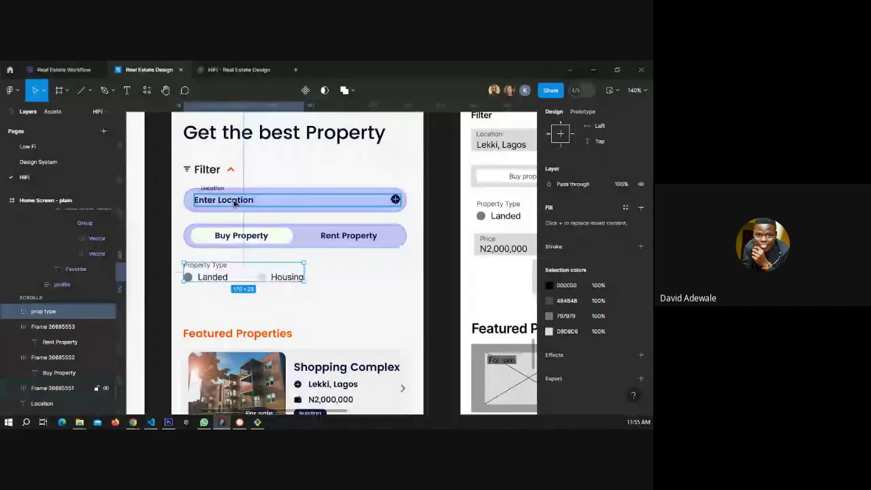
pyautogui.scroll(5, 214, 193)
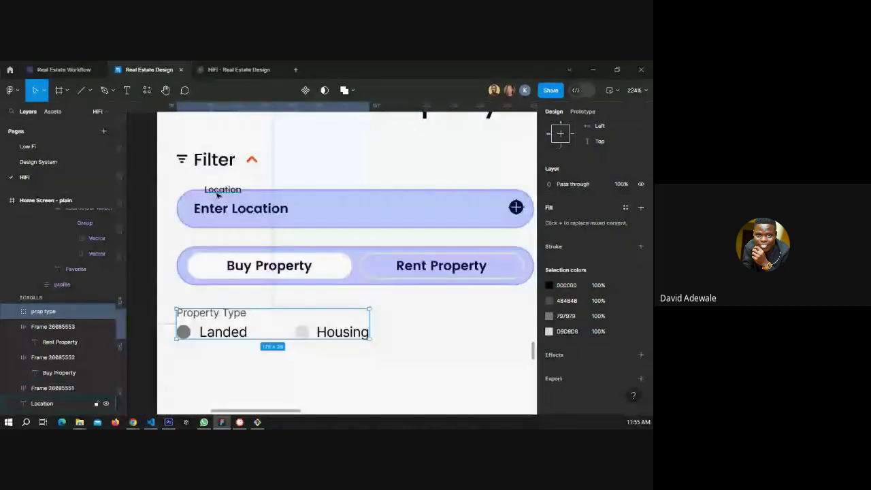
pyautogui.click(218, 192)
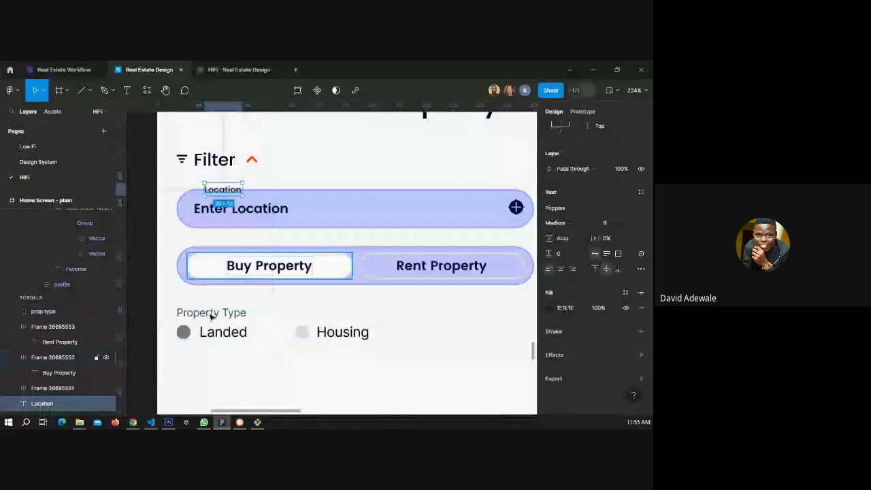
pyautogui.doubleClick(211, 315)
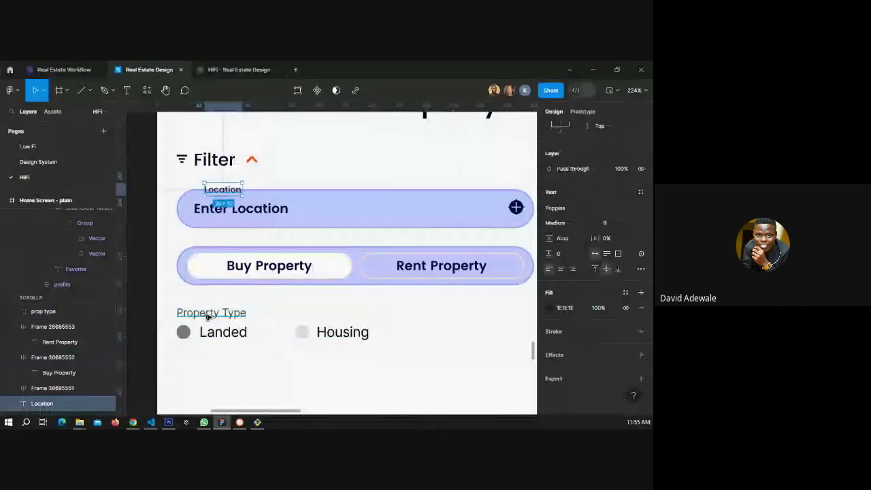
pyautogui.click(613, 223)
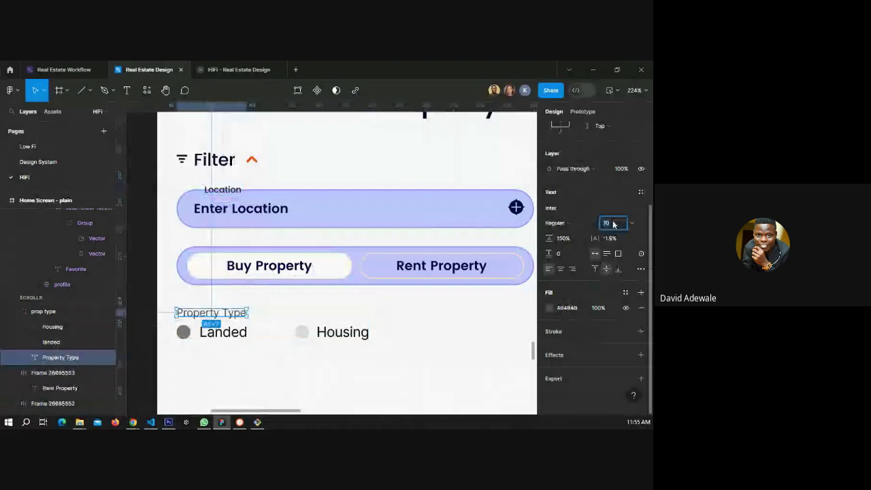
pyautogui.click(640, 192)
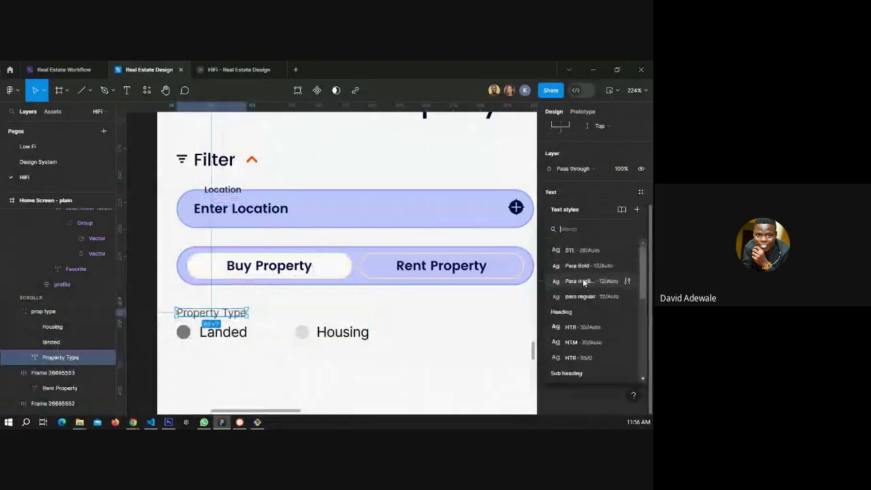
pyautogui.click(583, 281)
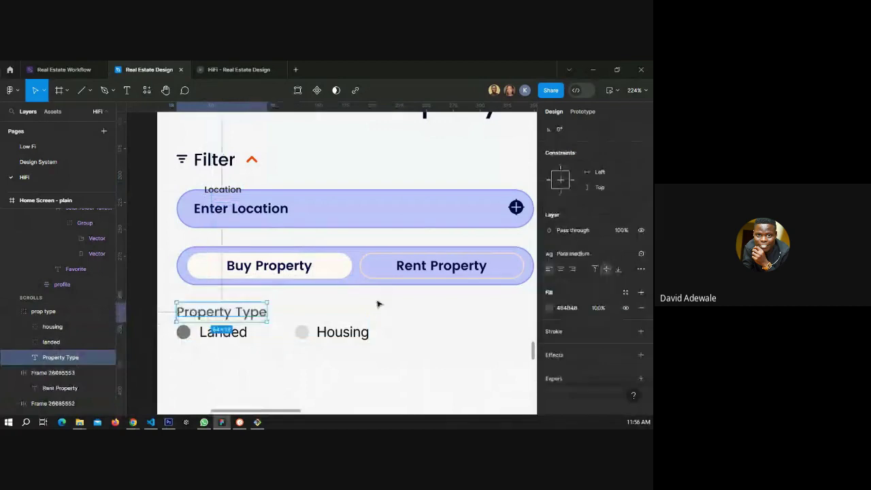
pyautogui.click(640, 253)
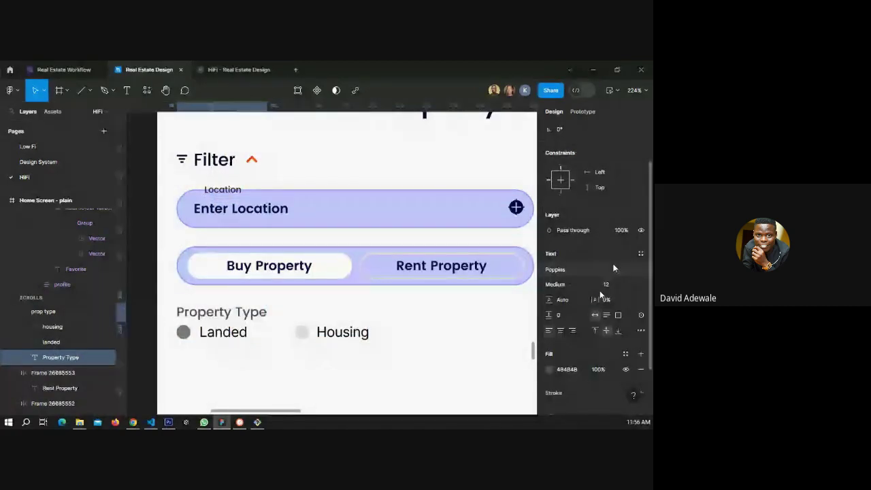
pyautogui.click(604, 285)
pyautogui.write('8')
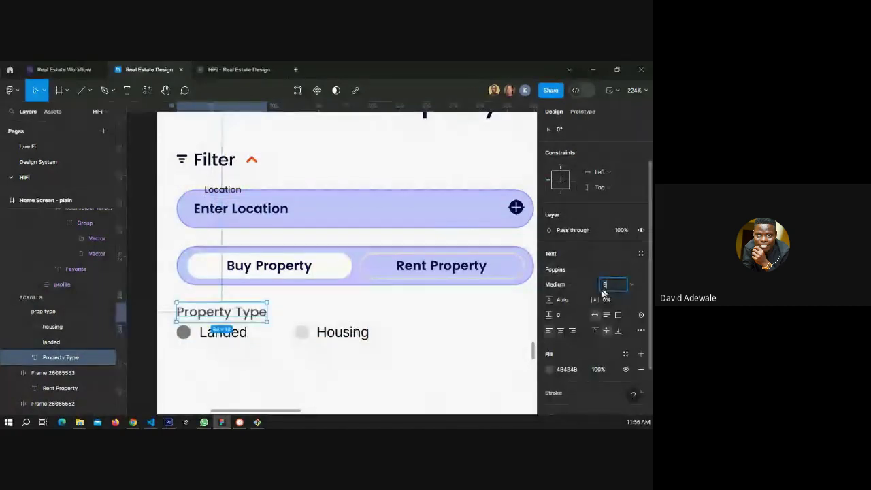
pyautogui.moveTo(208, 315)
pyautogui.mouseDown()
pyautogui.moveTo(230, 314)
pyautogui.moveTo(209, 316)
pyautogui.mouseUp()
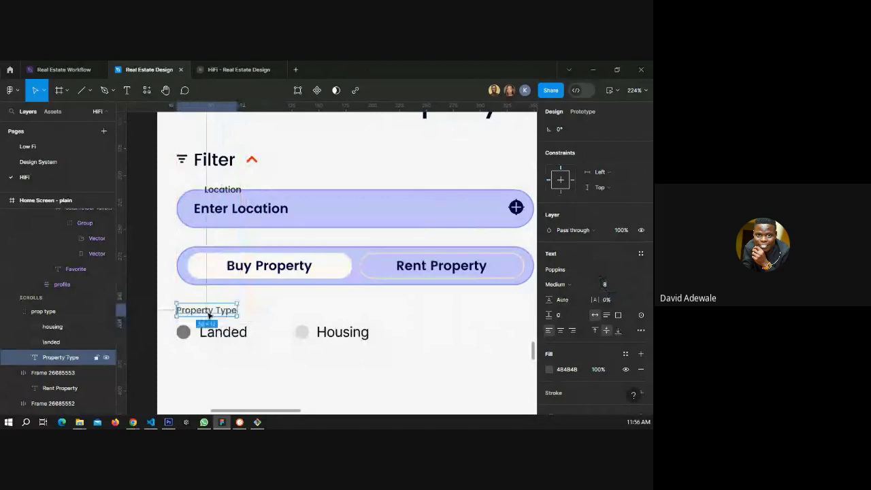
# Set the Property Type label's text colour to 1E1E1E.
pyautogui.click(227, 191)
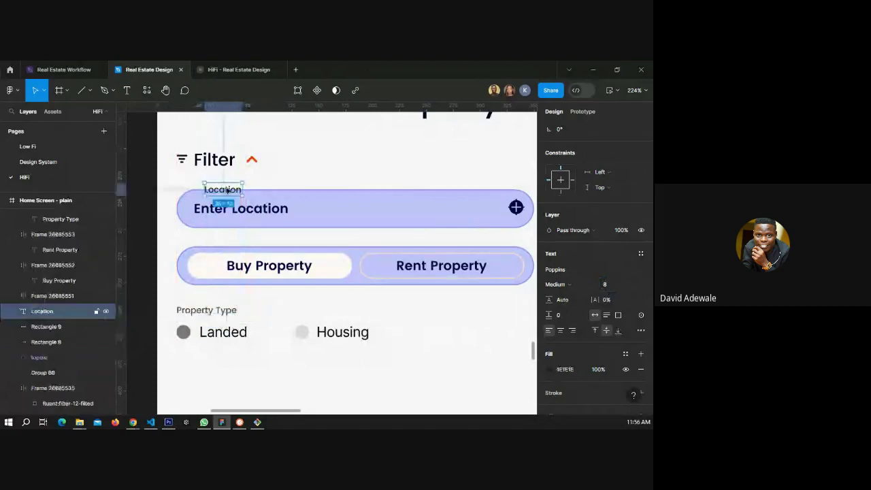
pyautogui.click(206, 310)
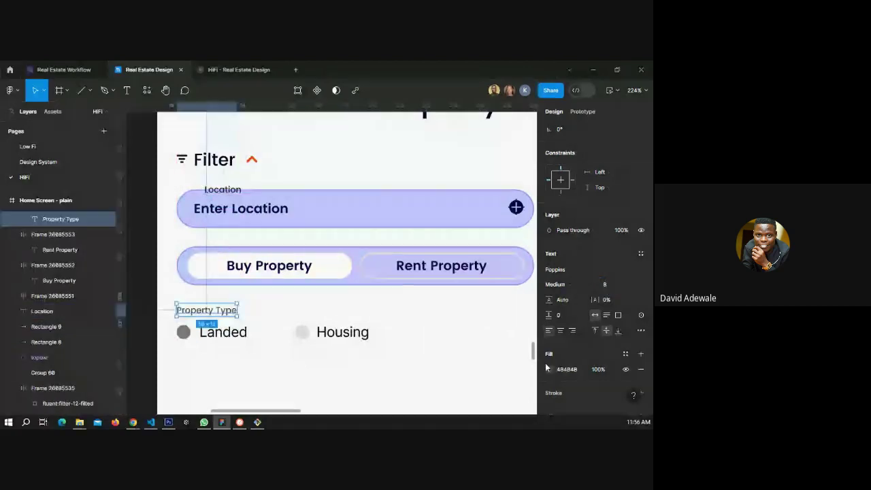
pyautogui.click(565, 370)
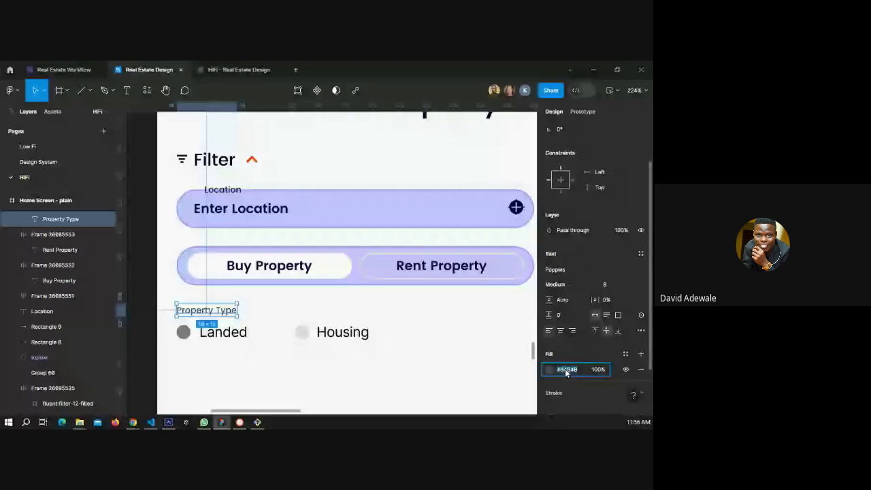
pyautogui.write('1e1e1e')
pyautogui.press('Return')
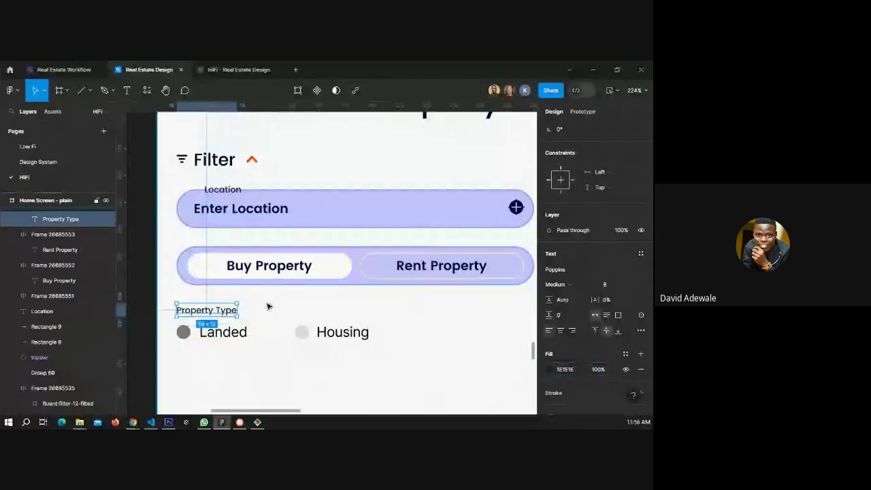
# Ungroup the Property Type options group into separate layers.
pyautogui.scroll(-3, 267, 306)
pyautogui.press('Escape')
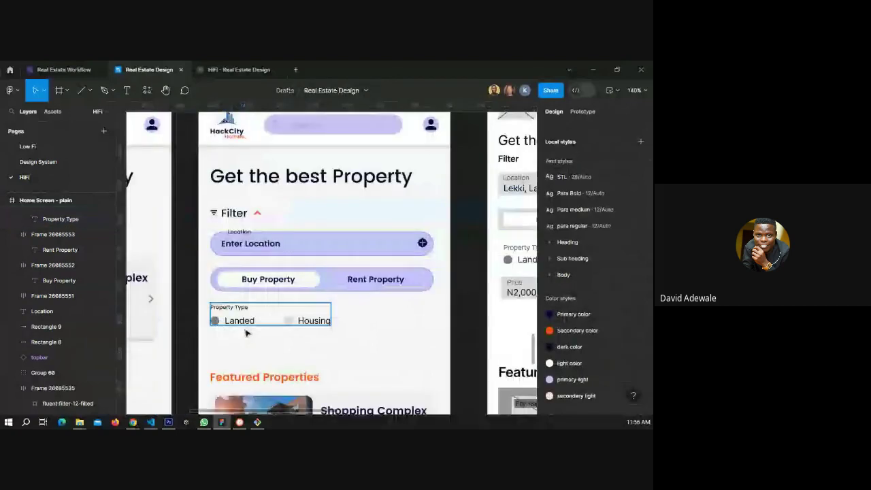
pyautogui.rightClick(246, 332)
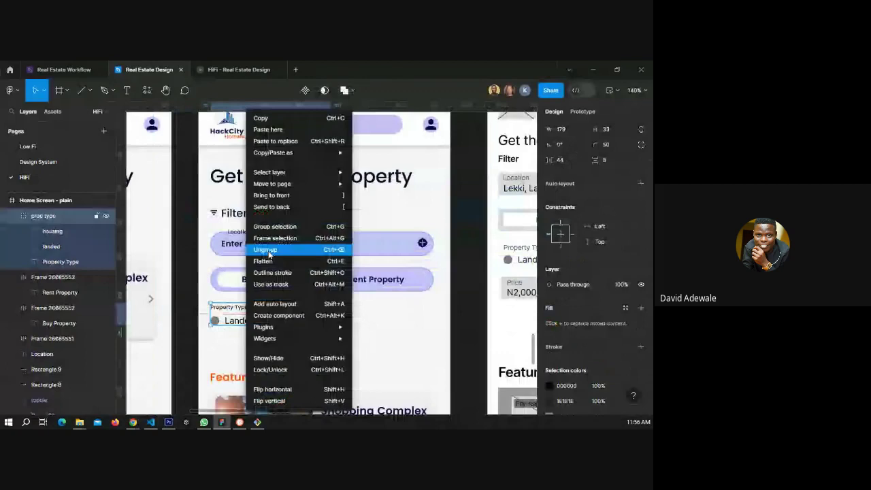
pyautogui.click(266, 250)
pyautogui.scroll(4, 249, 326)
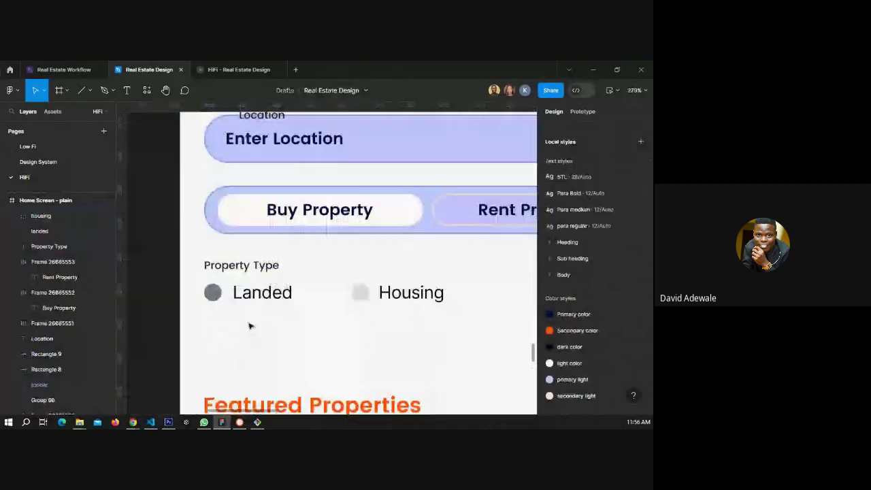
# Scroll down to view the Property Type section with the Landed and Housing options.
pyautogui.scroll(-1, 249, 326)
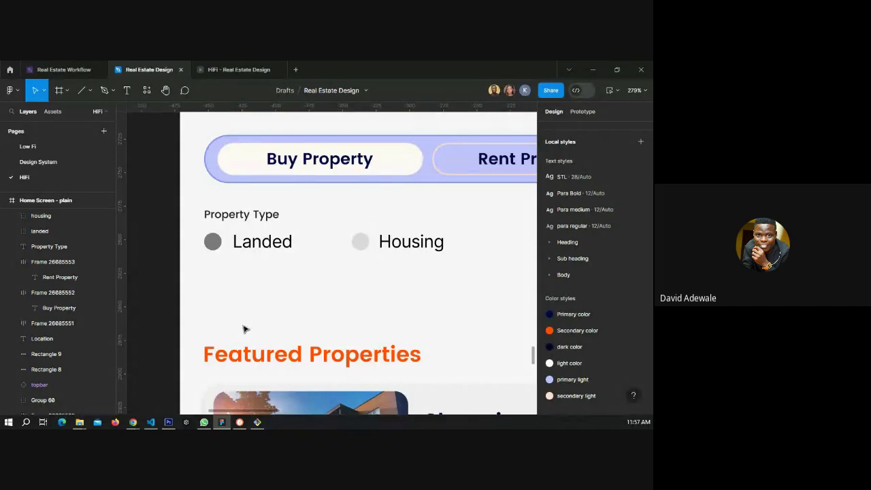
# Apply the Para medium text style to the Landed label.
pyautogui.doubleClick(270, 246)
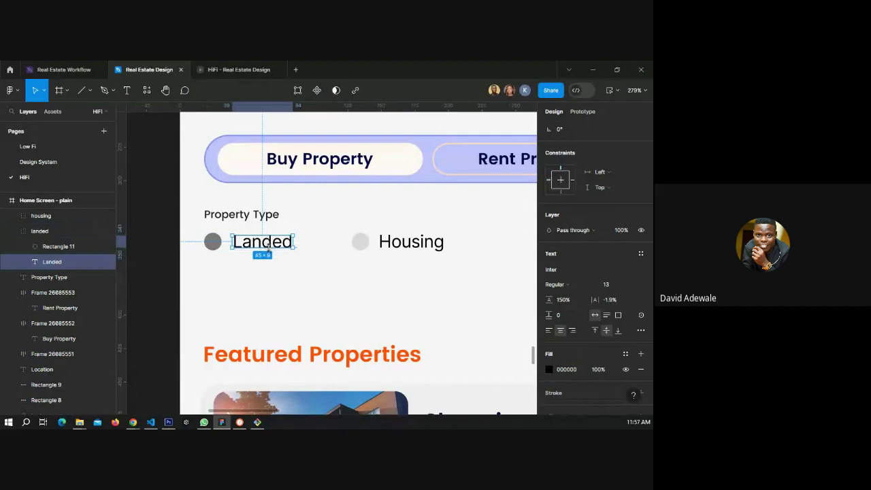
pyautogui.click(638, 253)
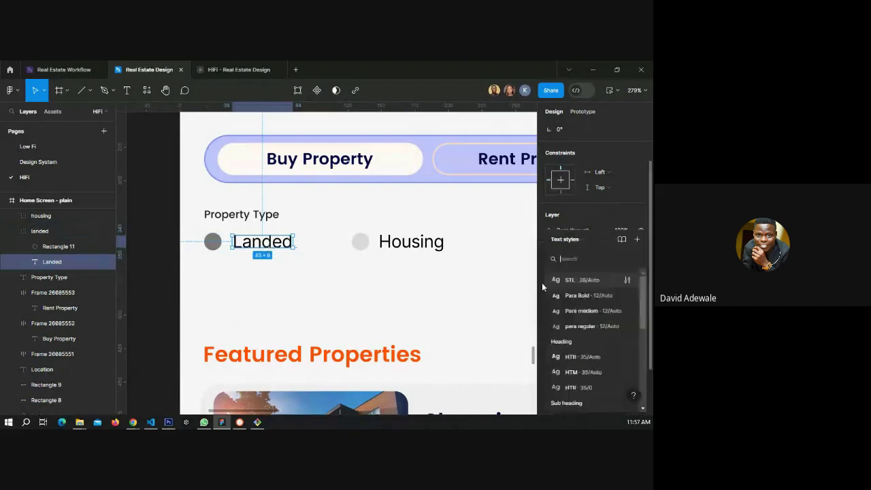
pyautogui.click(578, 311)
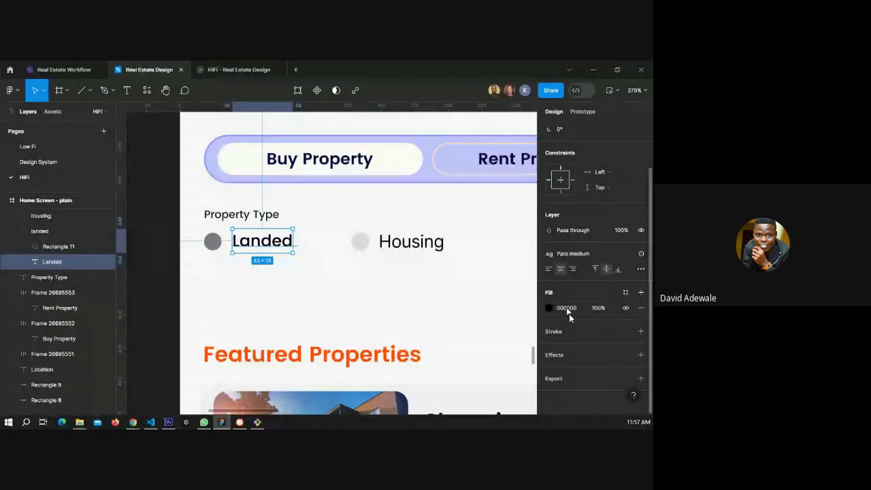
# Apply the Para medium text style to the Housing label as well.
pyautogui.click(416, 243)
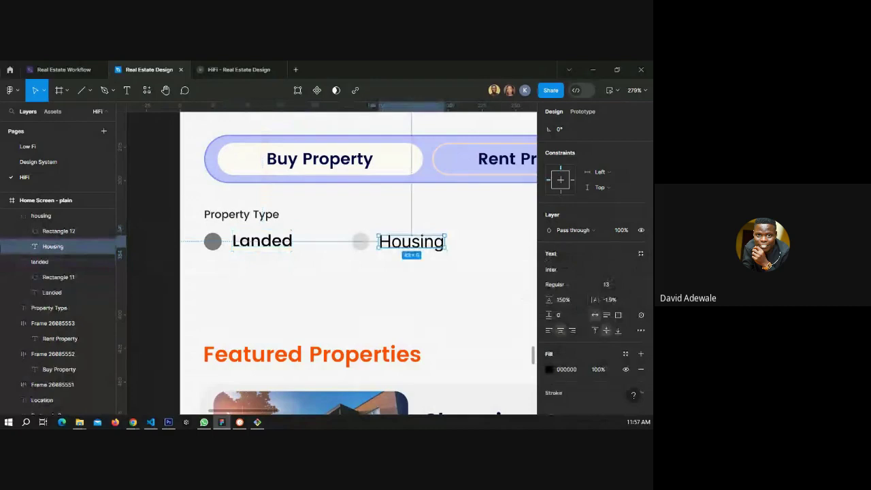
pyautogui.click(640, 253)
pyautogui.click(570, 313)
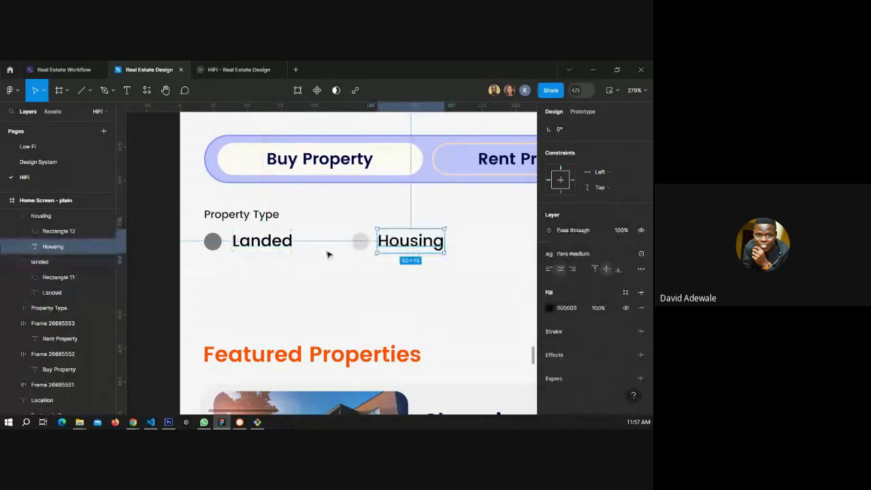
pyautogui.doubleClick(206, 244)
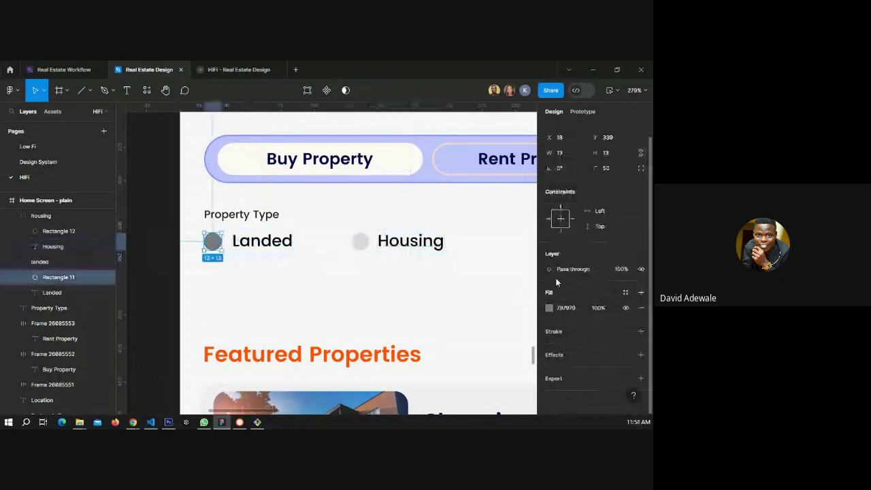
# Fill the Landed circle with Secondary color and the Housing circle with secondary light.
pyautogui.click(626, 293)
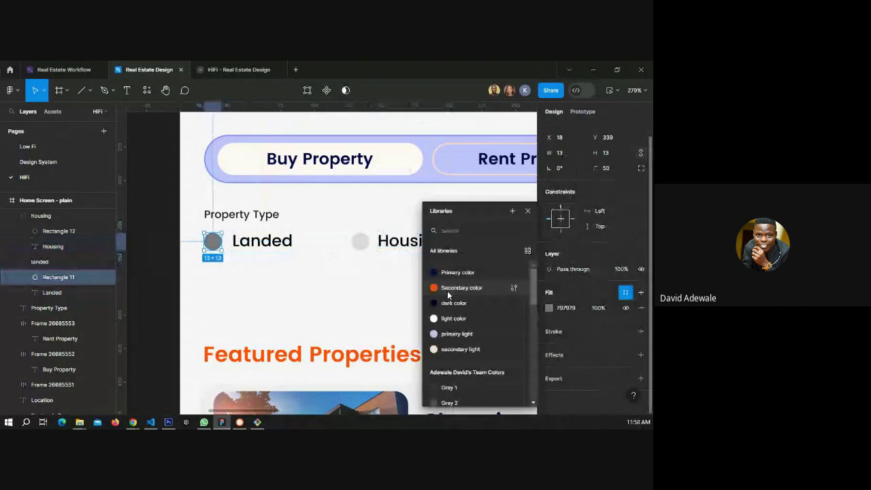
pyautogui.click(447, 288)
pyautogui.click(360, 241)
pyautogui.click(625, 307)
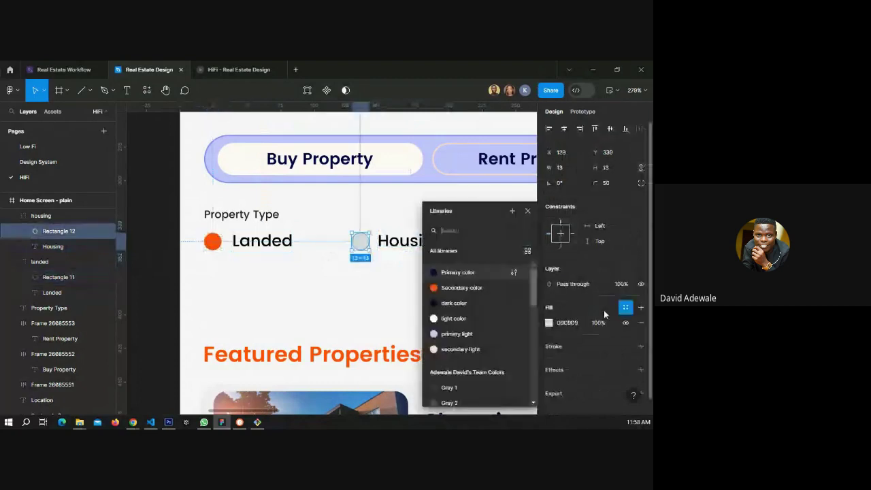
pyautogui.click(457, 349)
# Give the Housing circle a Secondary color outline.
pyautogui.click(340, 294)
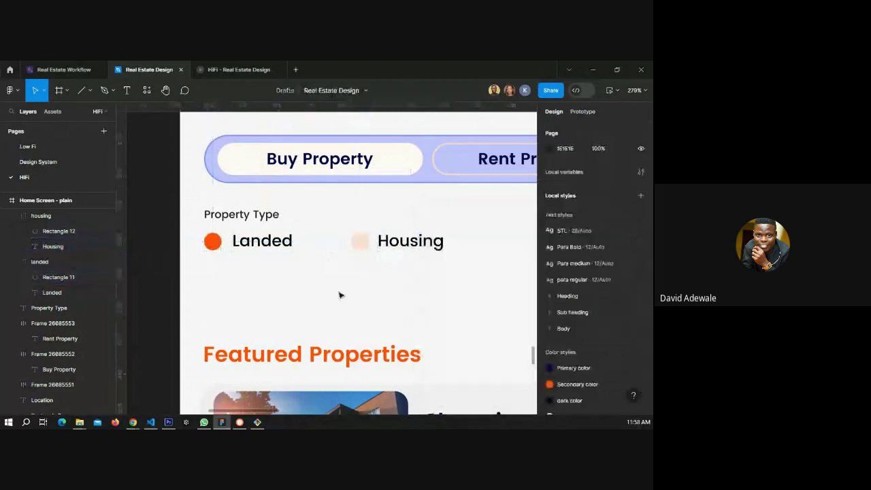
pyautogui.click(359, 241)
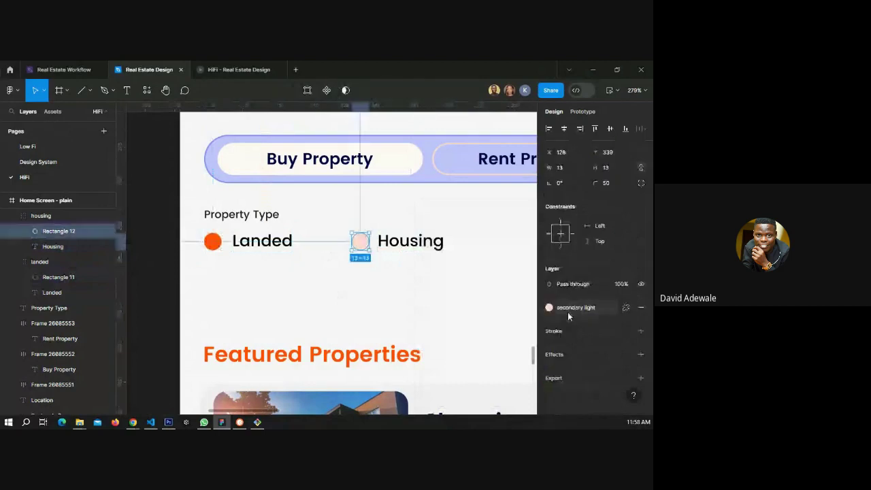
pyautogui.click(568, 310)
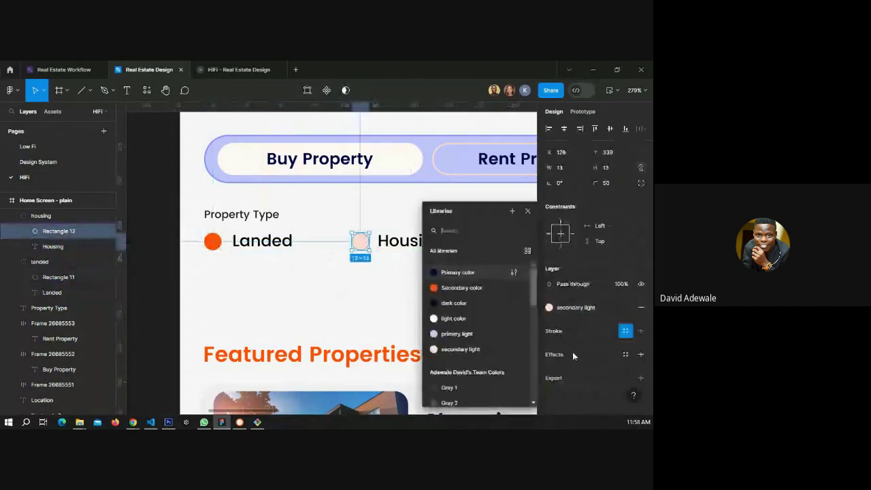
pyautogui.click(461, 287)
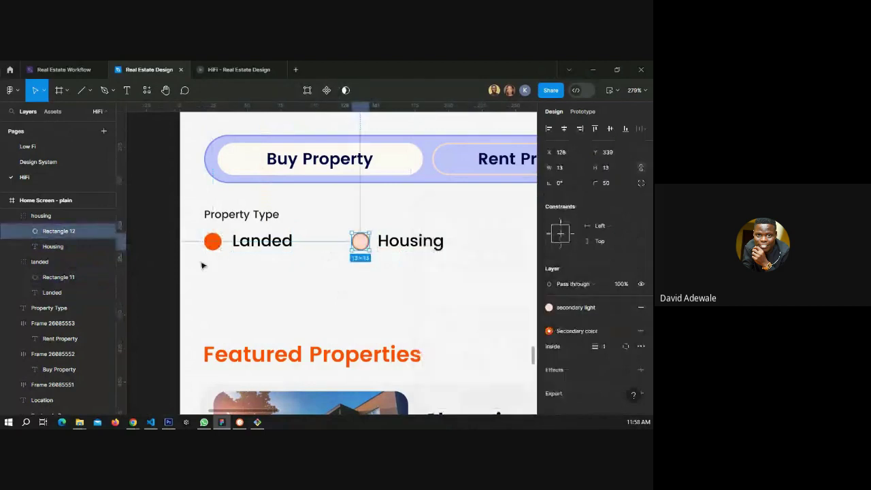
pyautogui.click(163, 256)
pyautogui.scroll(-2, 201, 259)
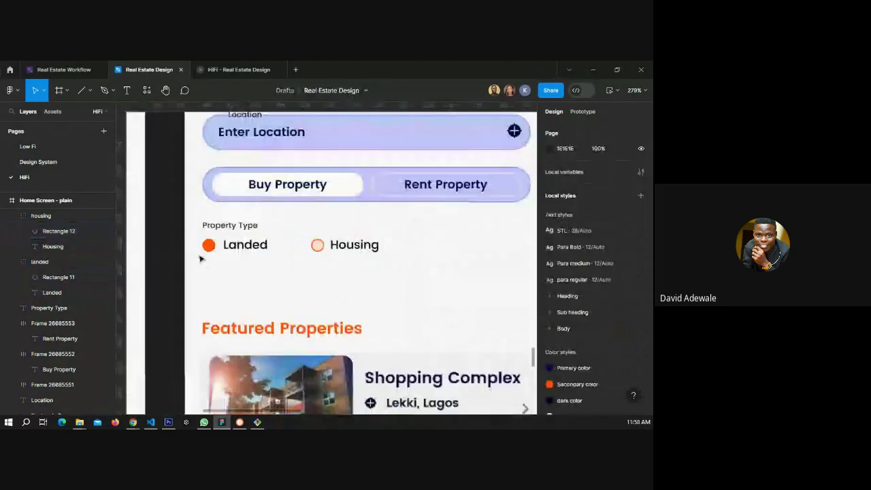
# Ungroup Landed and wrap the Landed and Housing options each in auto layout.
pyautogui.click(226, 230)
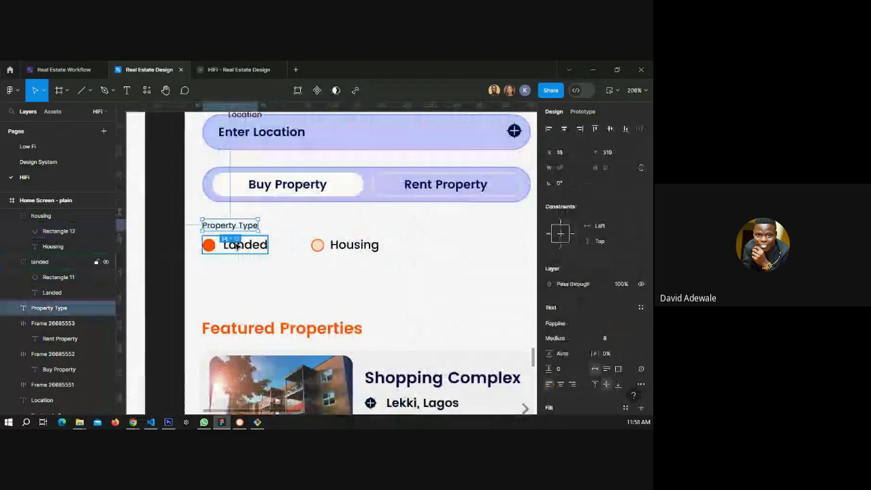
pyautogui.click(235, 246)
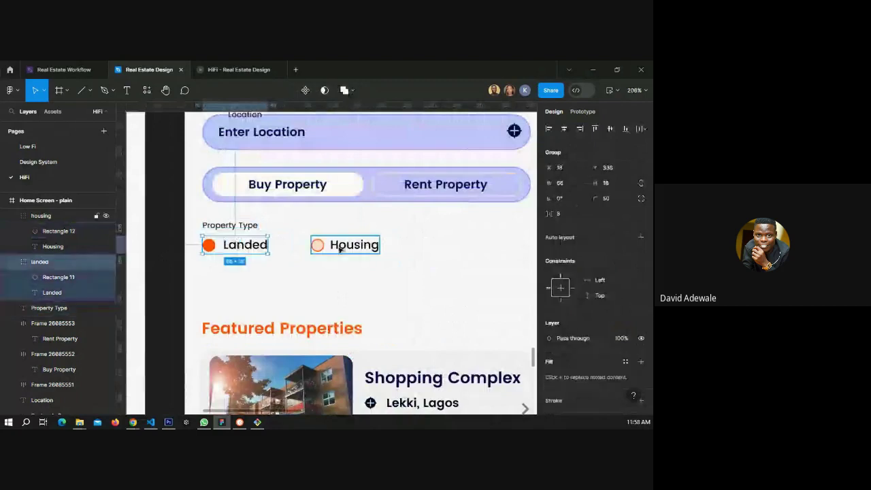
pyautogui.hotkey('ctrl', 'shift', 'g')
pyautogui.keyDown('shift'); pyautogui.click(209, 249); pyautogui.keyUp('shift')
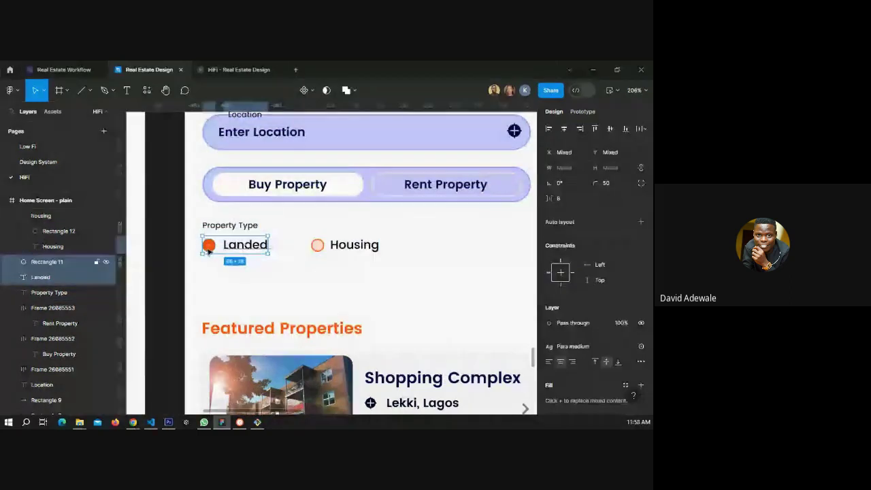
pyautogui.hotkey('shift', 'a')
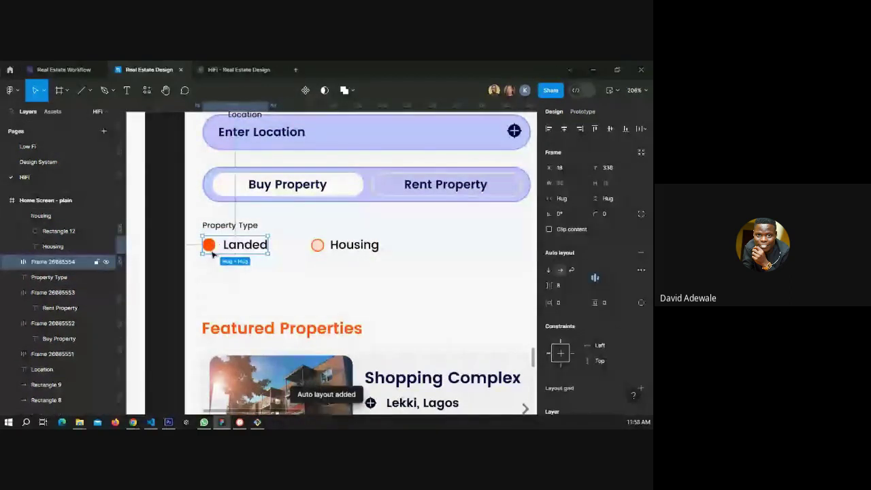
pyautogui.rightClick(322, 247)
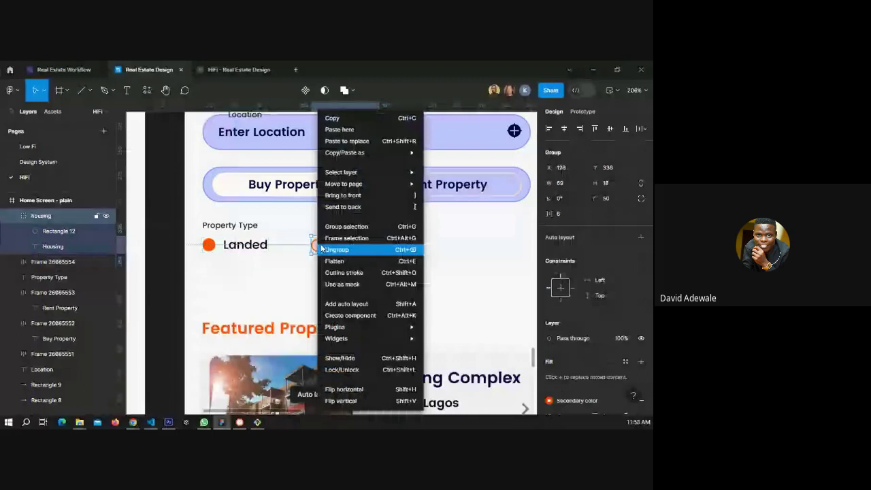
pyautogui.hotkey('shift', 'a')
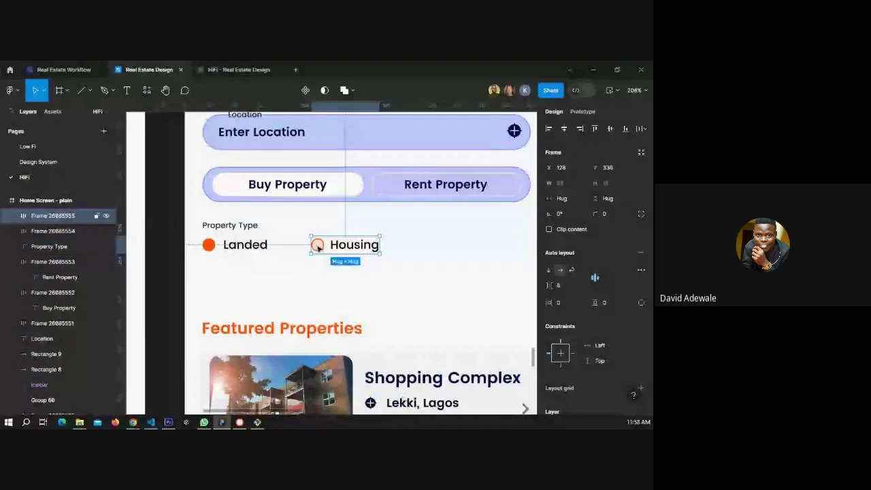
# Join Housing beside Landed in a 20-spaced row, stacked under Property Type at 5.
pyautogui.moveTo(318, 249); pyautogui.dragTo(294, 251)
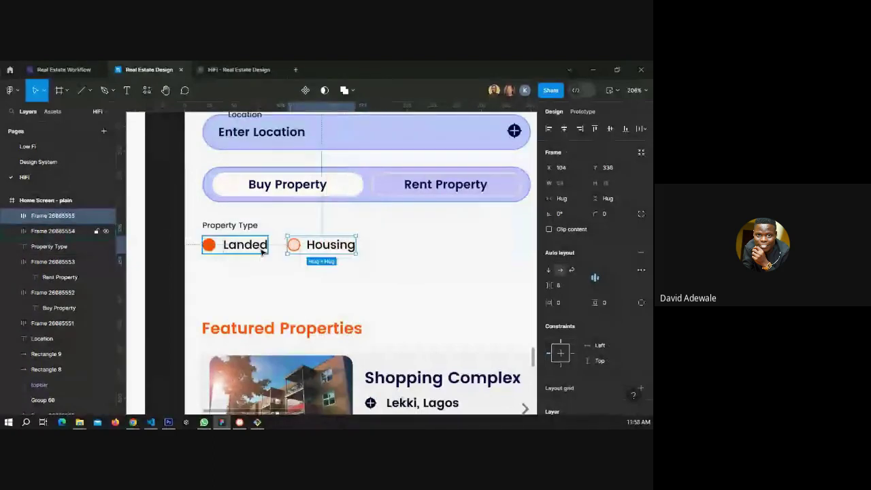
pyautogui.keyDown('shift'); pyautogui.click(262, 251); pyautogui.keyUp('shift')
pyautogui.hotkey('shift', 'a')
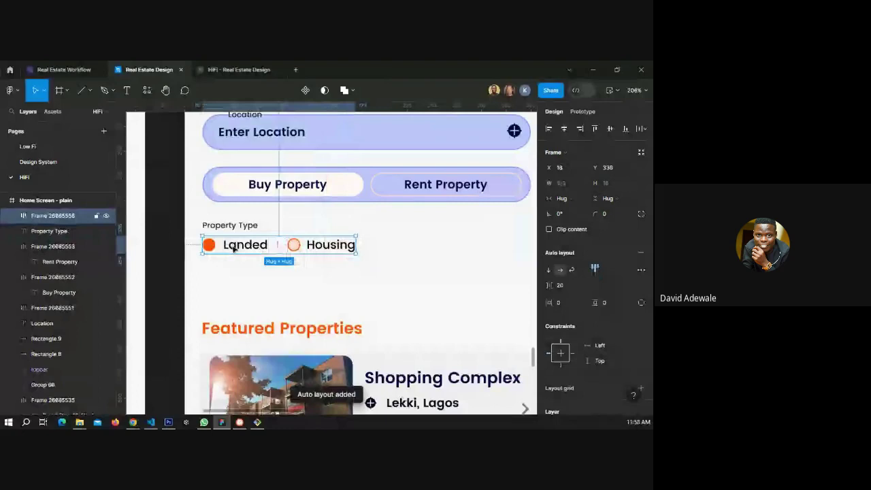
pyautogui.hotkey('shift', 'a')
pyautogui.moveTo(234, 249)
pyautogui.mouseDown()
pyautogui.moveTo(253, 249)
pyautogui.moveTo(245, 248)
pyautogui.mouseUp()
# Duplicate the Enter Location field and its label below Property Type.
pyautogui.scroll(-5, 231, 255)
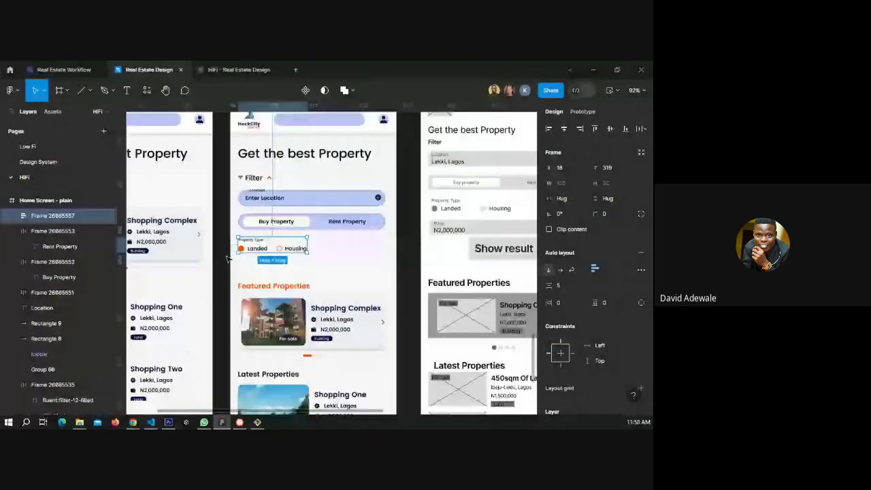
pyautogui.click(227, 260)
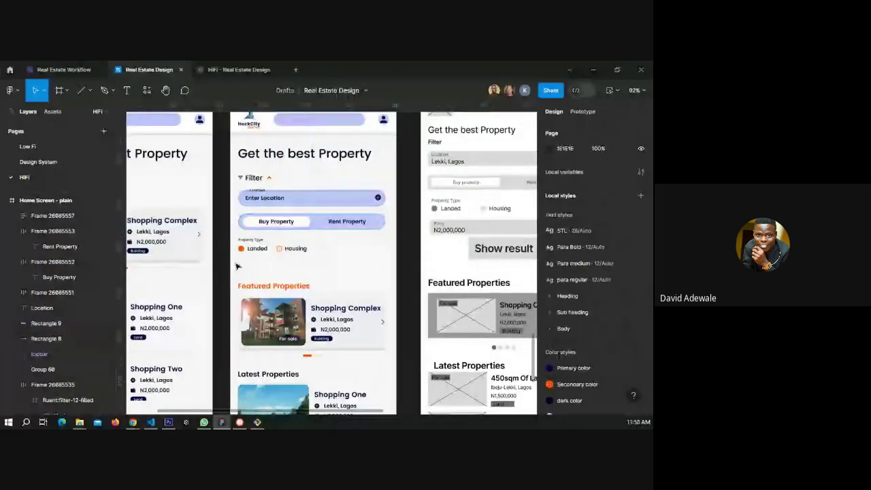
pyautogui.click(317, 202)
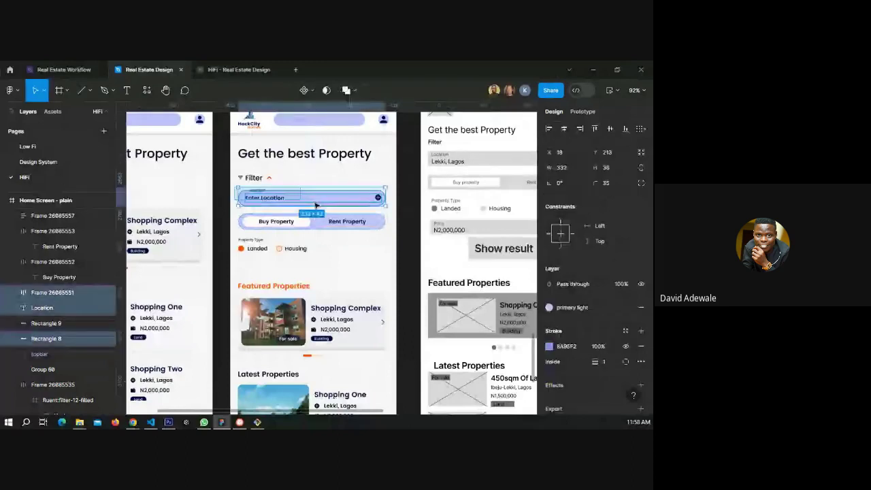
pyautogui.keyDown('shift'); pyautogui.click(339, 200); pyautogui.keyUp('shift')
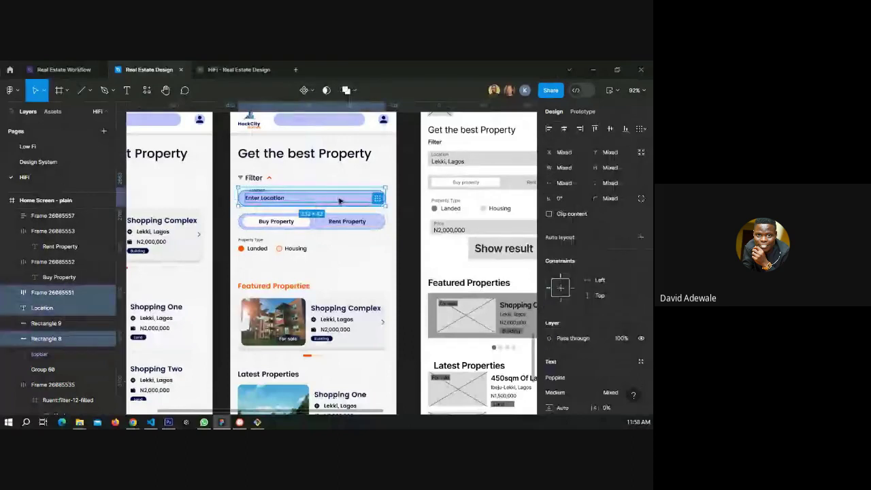
pyautogui.moveTo(340, 200); pyautogui.dragTo(297, 274)
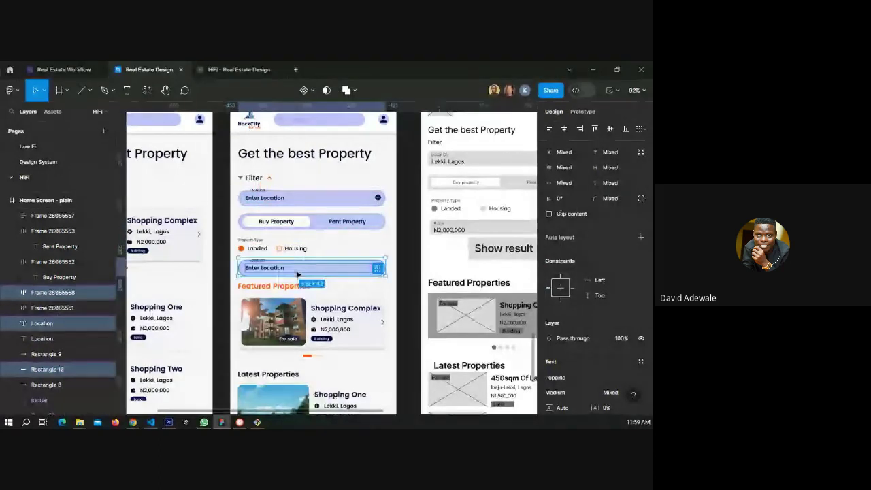
pyautogui.scroll(5, 297, 274)
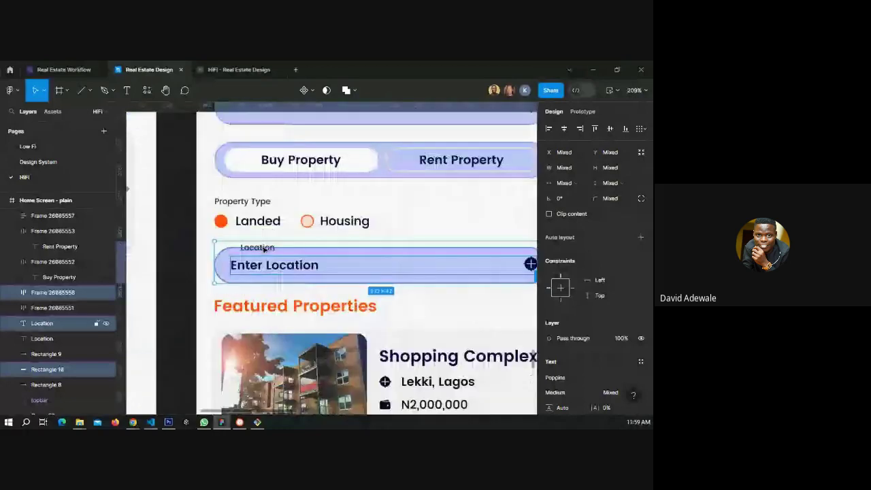
# Rename the copied label to Price and set its placeholder to 'Enter price'.
pyautogui.doubleClick(264, 249)
pyautogui.write('Price')
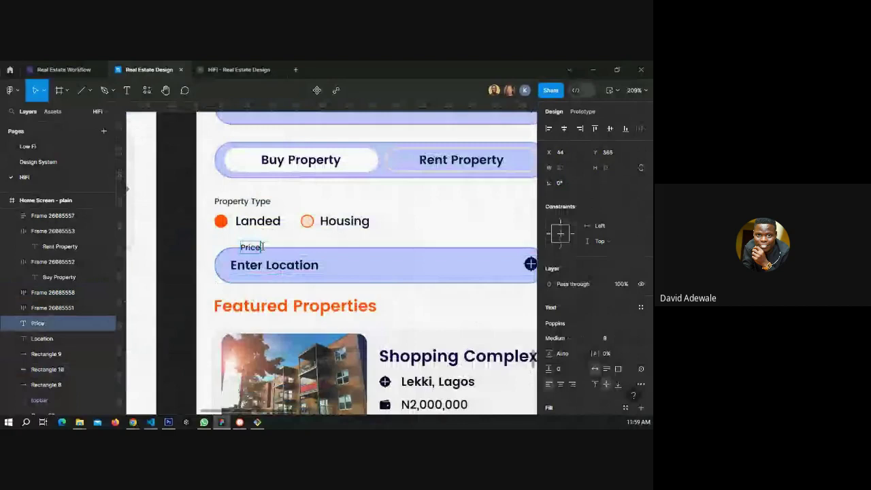
pyautogui.doubleClick(288, 267)
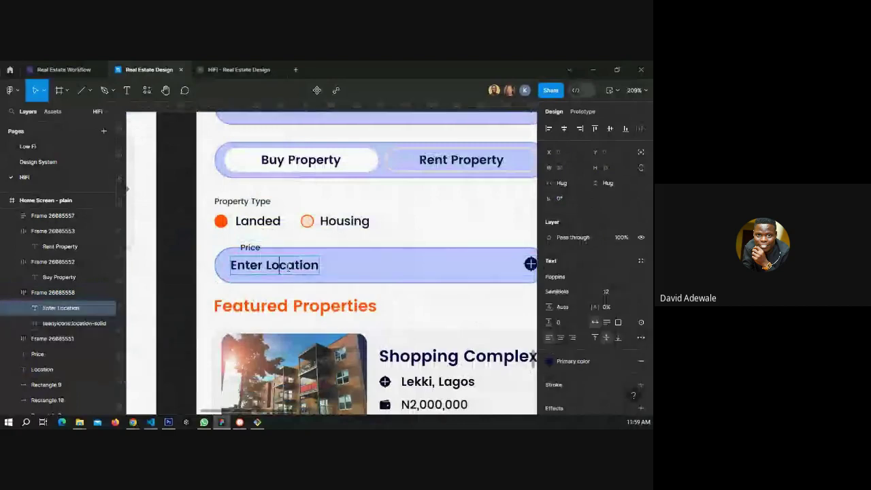
pyautogui.write('Enter')
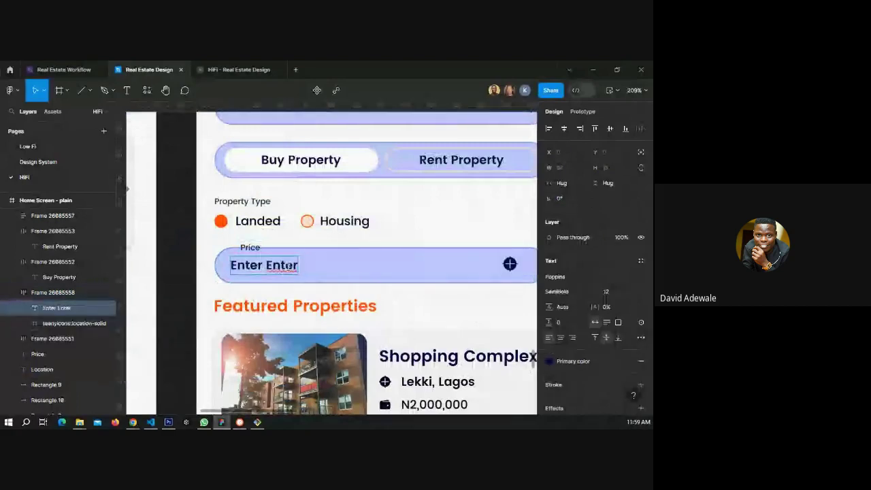
pyautogui.doubleClick(288, 266)
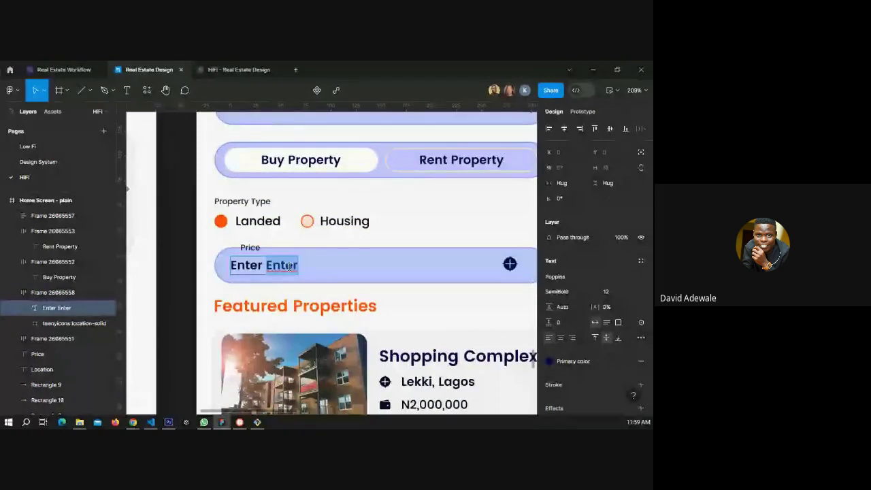
pyautogui.write('price')
pyautogui.press('Escape')
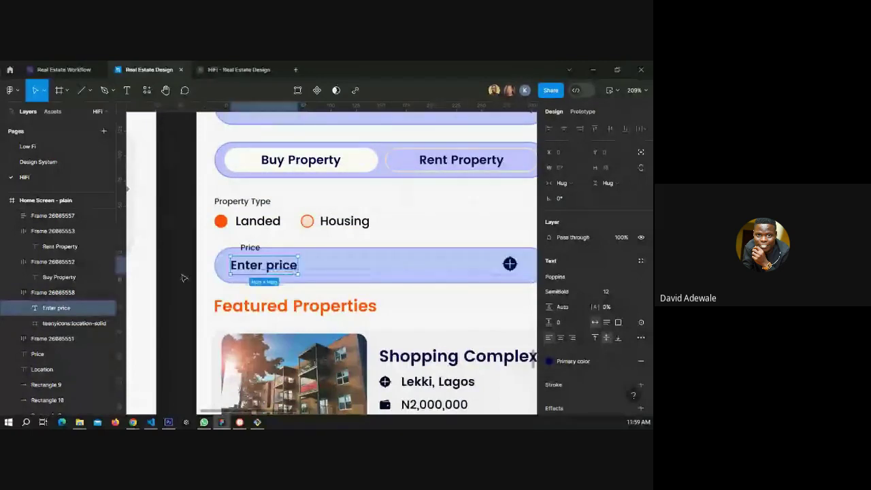
# Change the placeholder wording to 'Enter amount'.
pyautogui.keyDown('ctrl'); pyautogui.scroll(-3, 183, 278); pyautogui.keyUp('ctrl')
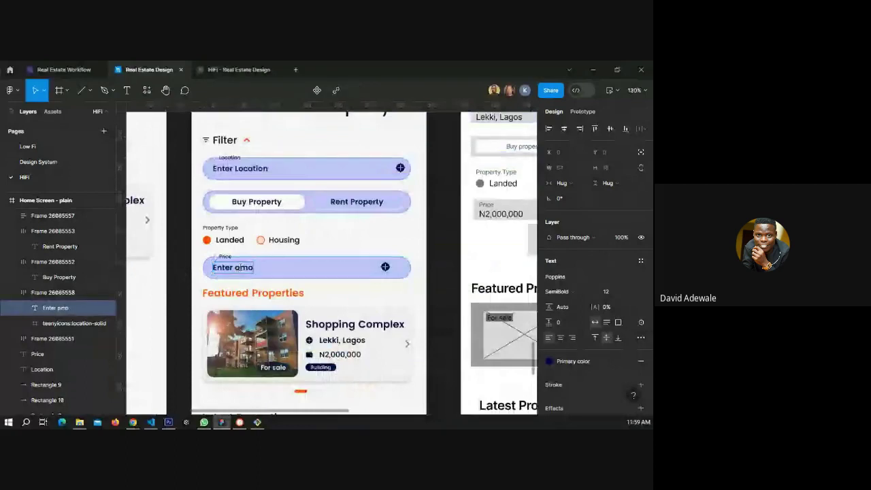
pyautogui.doubleClick(236, 269)
pyautogui.write('amo')
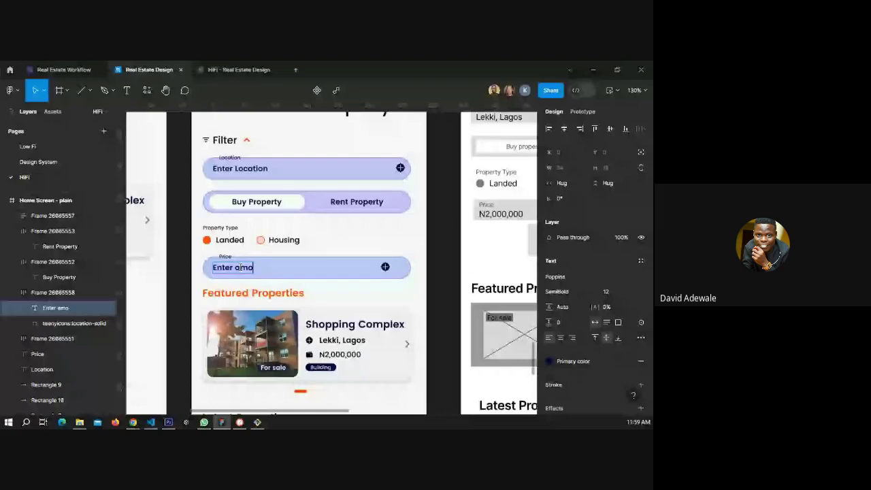
pyautogui.write('unt')
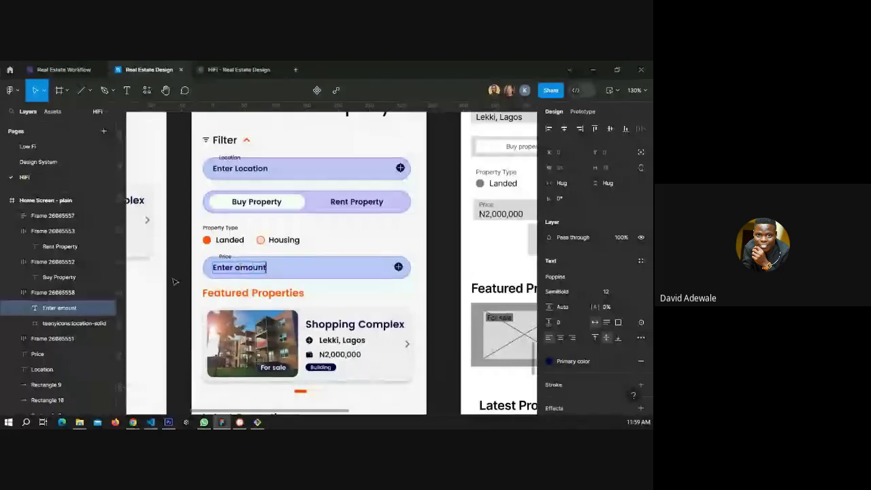
pyautogui.click(182, 278)
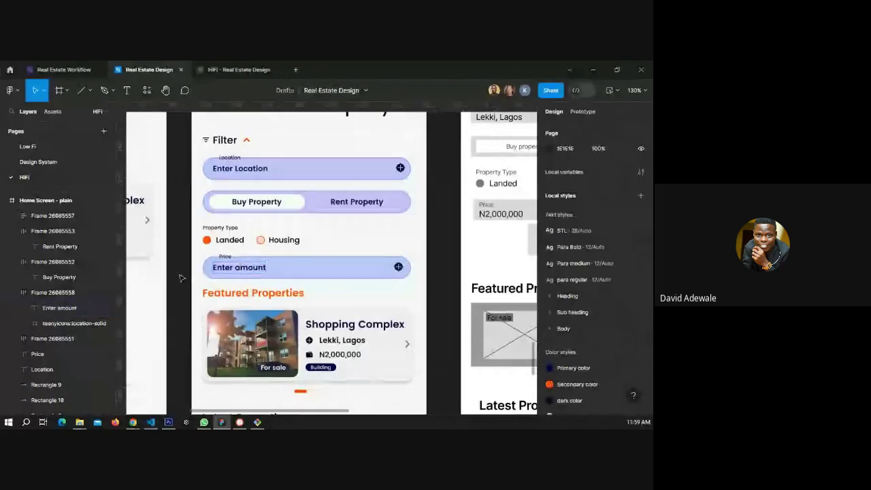
pyautogui.scroll(-3, 182, 278)
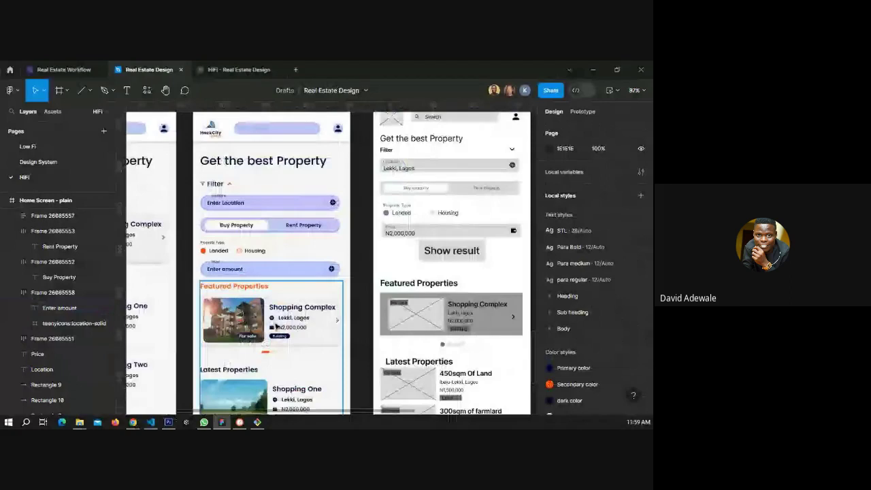
# Copy the wallet icon from the wireframe's price field into the Enter amount field.
pyautogui.click(515, 233)
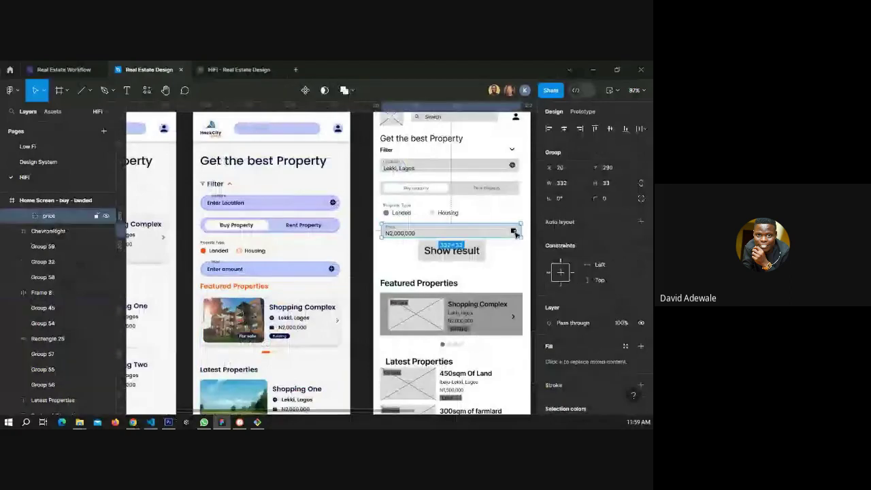
pyautogui.doubleClick(515, 233)
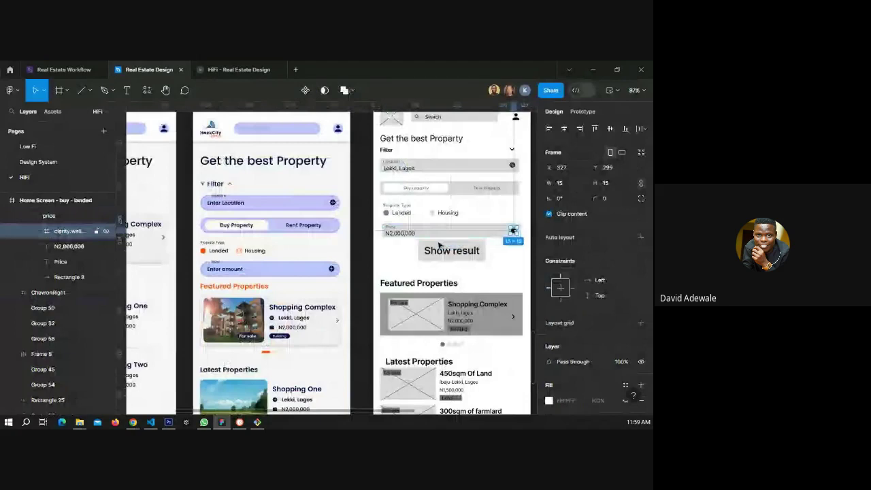
pyautogui.click(332, 268)
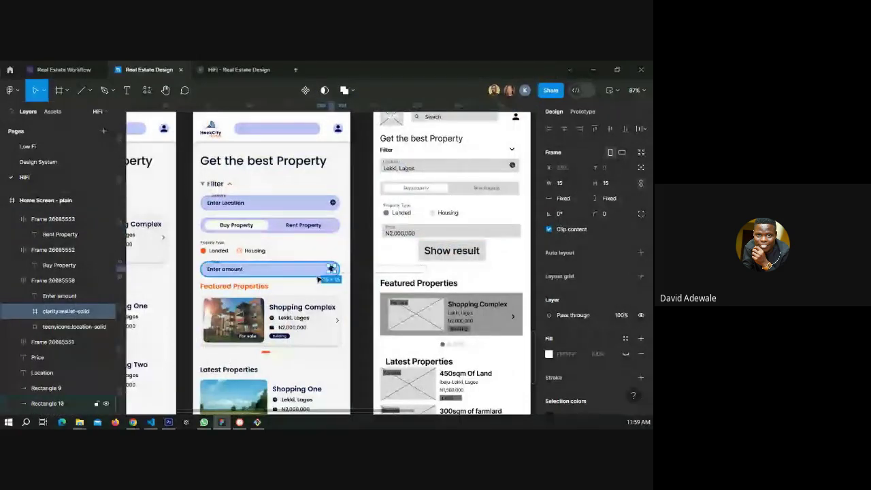
# Delete the leftover teenyicons location icon from the Enter amount field.
pyautogui.scroll(2, 317, 276)
pyautogui.click(317, 275)
pyautogui.scroll(3, 322, 271)
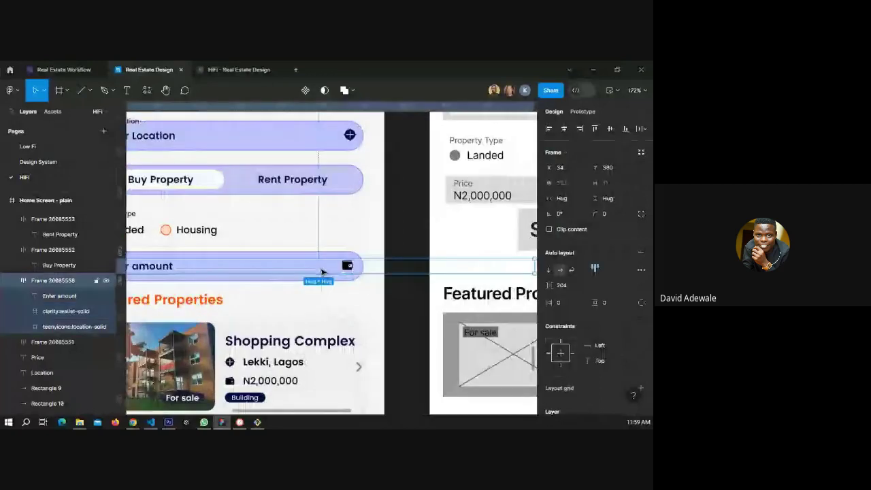
pyautogui.click(67, 327)
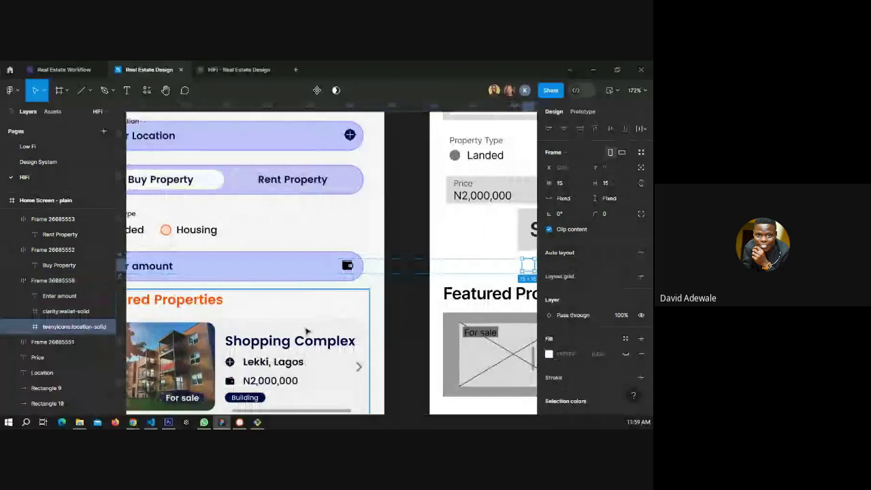
pyautogui.press('Delete')
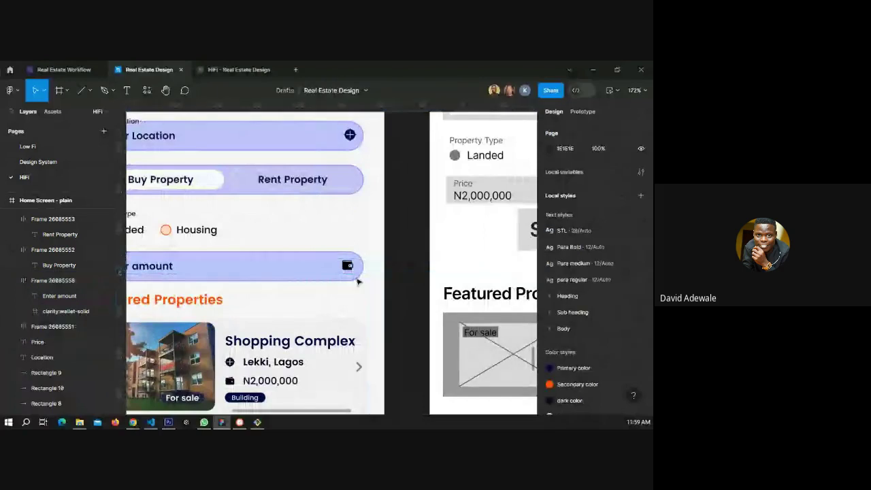
# Select the wallet icon's vector and check its fill colour styles.
pyautogui.click(347, 265)
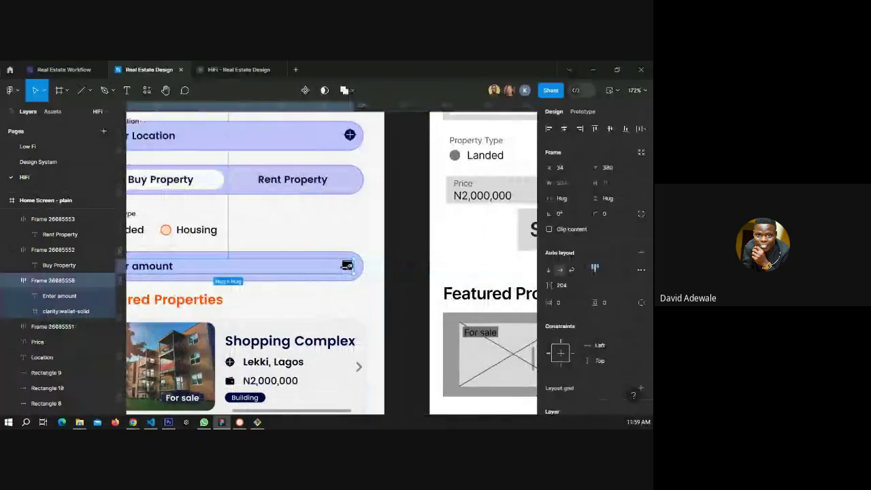
pyautogui.keyDown('ctrl'); pyautogui.click(347, 265); pyautogui.keyUp('ctrl')
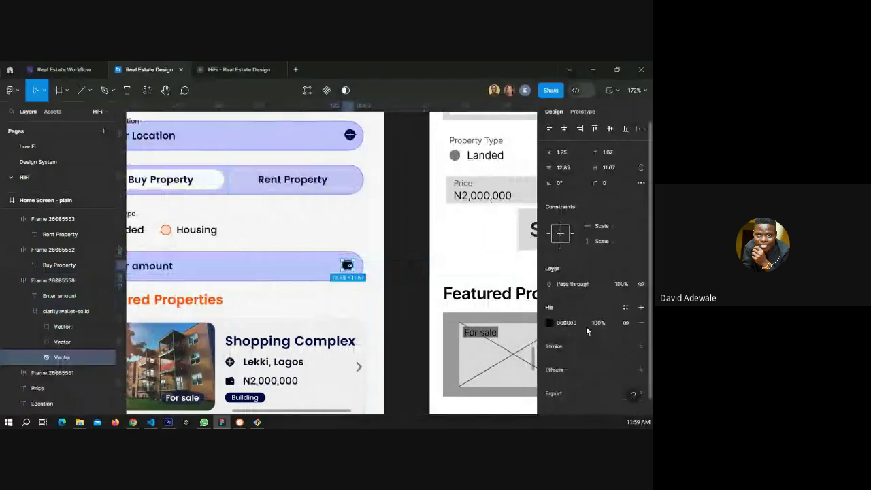
pyautogui.click(625, 307)
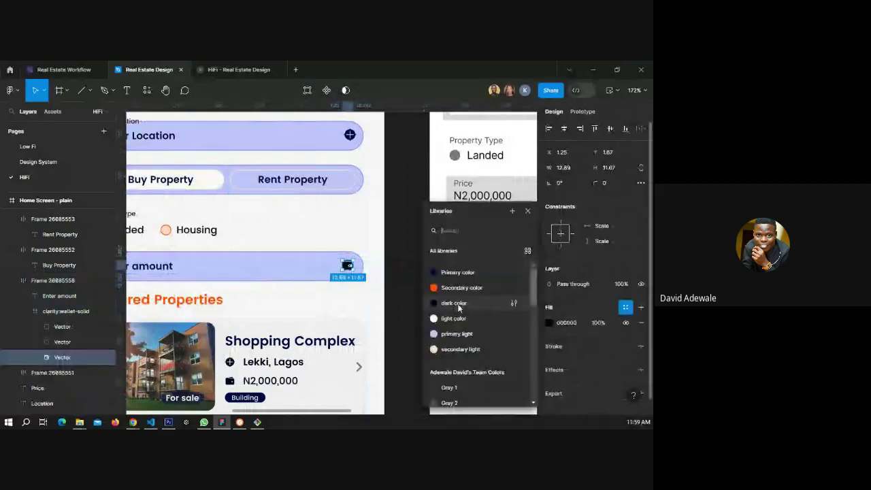
pyautogui.click(402, 247)
pyautogui.scroll(-3, 402, 247)
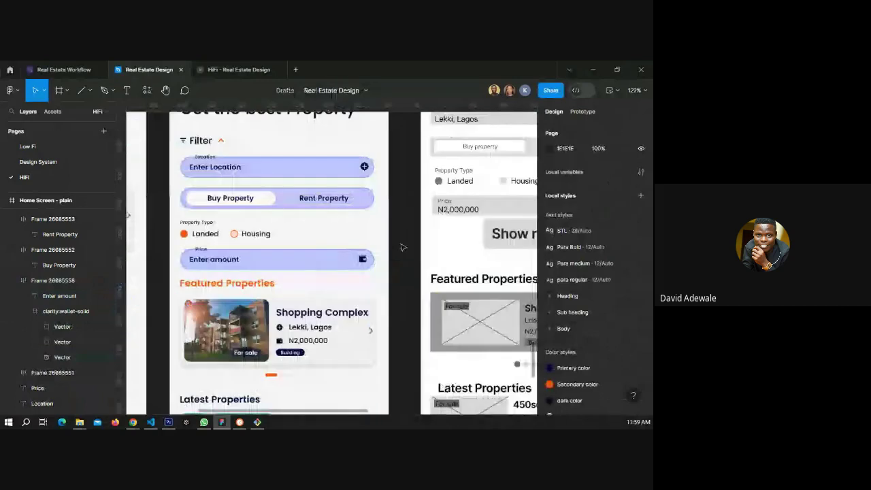
# Move the Featured Properties section lower to make room.
pyautogui.scroll(-3, 402, 247)
pyautogui.click(339, 214)
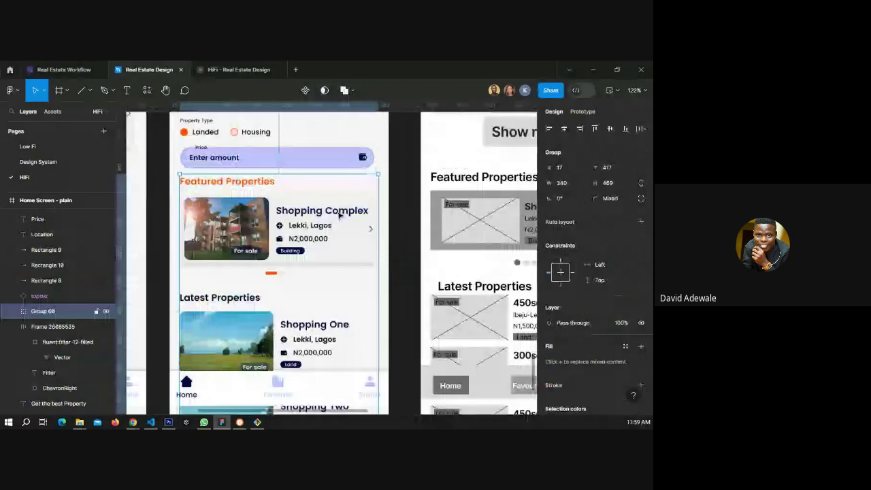
pyautogui.click(395, 228)
# Copy the Continue button from Search criteria - 5 to below the price field.
pyautogui.scroll(-5, 398, 229)
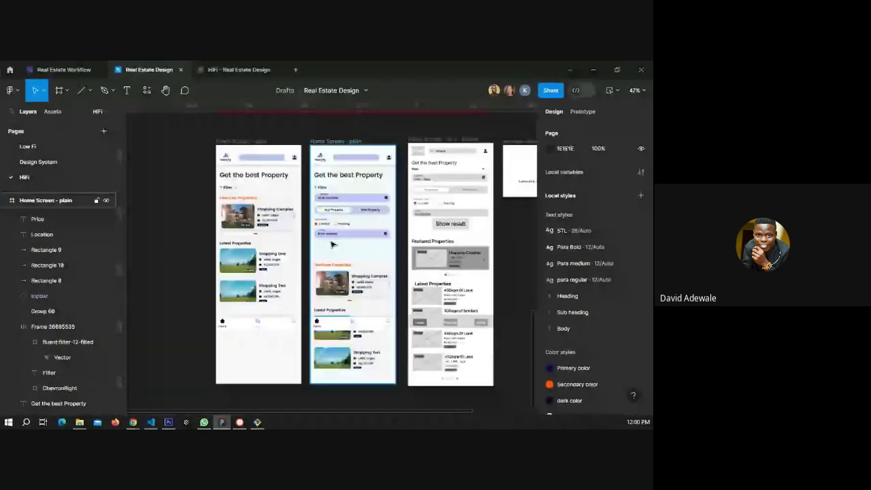
pyautogui.scroll(5, 364, 175)
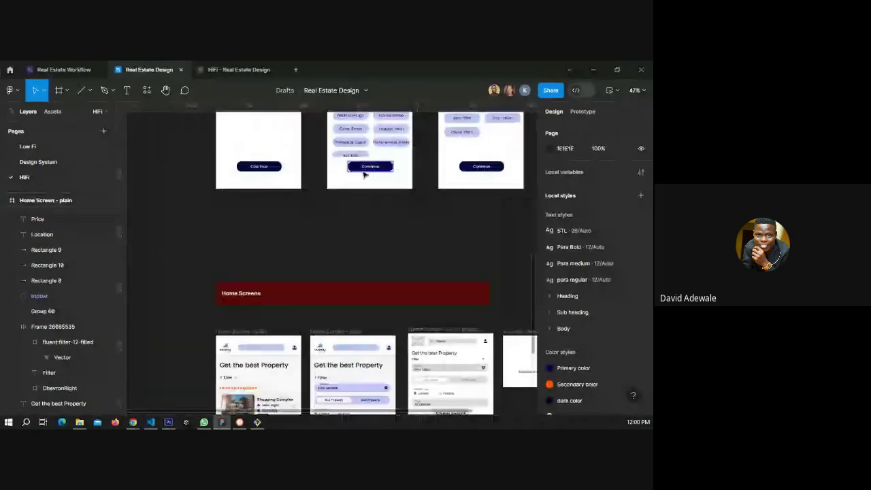
pyautogui.moveTo(364, 175); pyautogui.dragTo(354, 234)
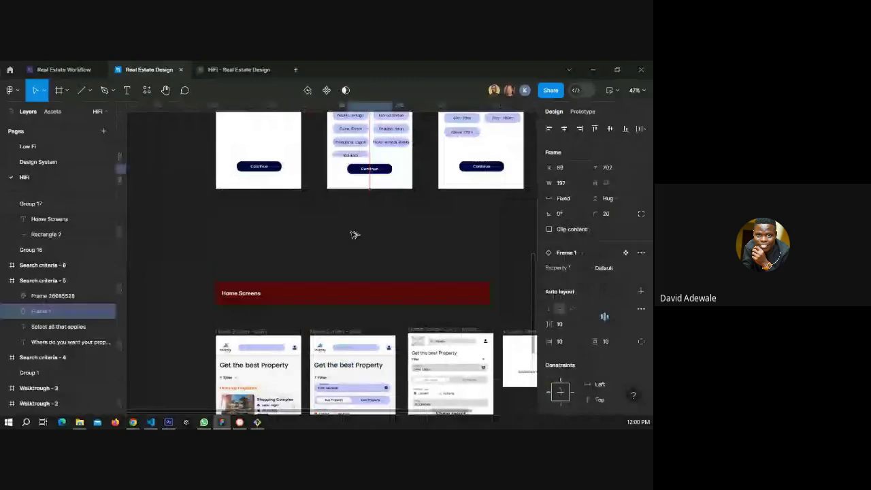
pyautogui.moveTo(354, 234); pyautogui.dragTo(360, 170)
pyautogui.scroll(-4, 357, 204)
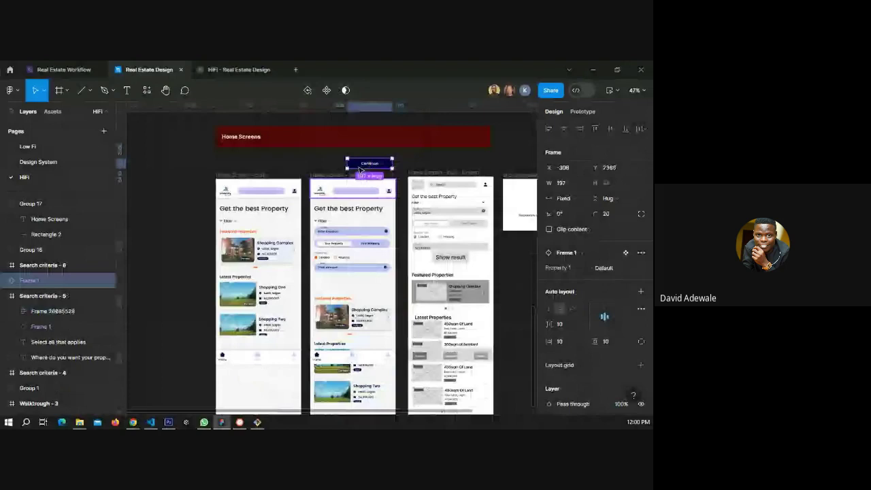
pyautogui.moveTo(361, 169); pyautogui.dragTo(342, 285)
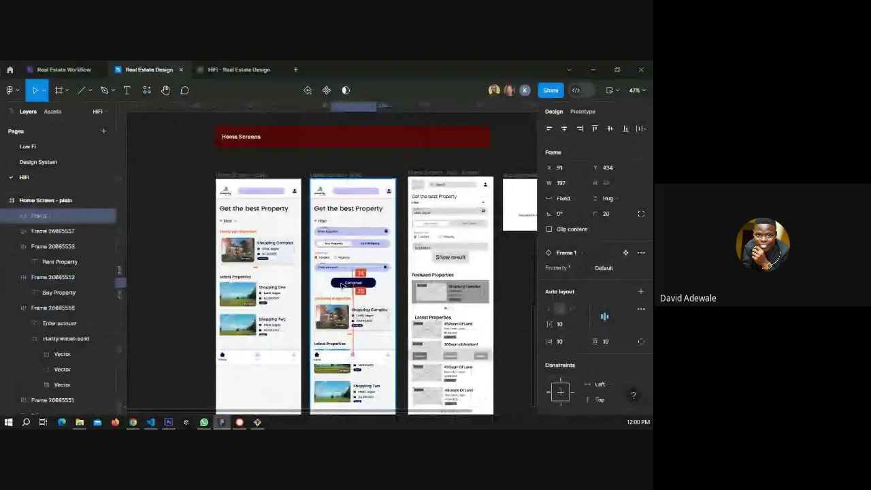
# Change the copied button's label from Continue to 'Show property'.
pyautogui.doubleClick(342, 286)
pyautogui.scroll(5, 342, 286)
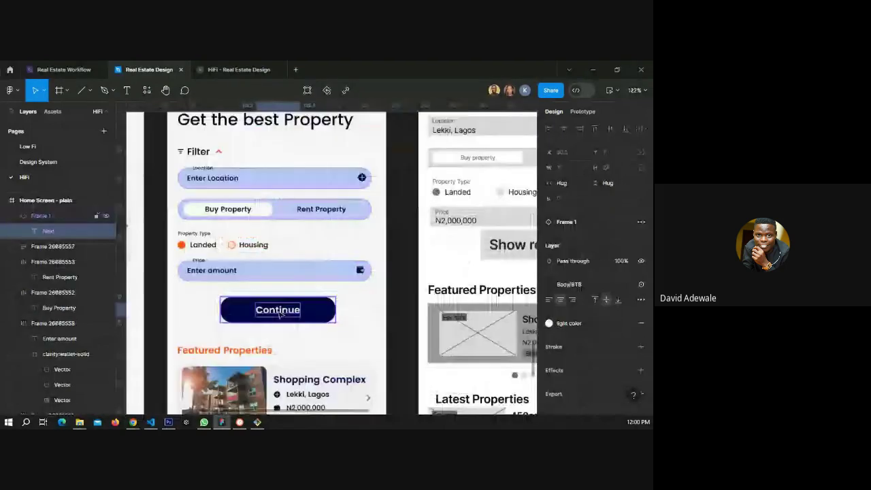
pyautogui.doubleClick(279, 313)
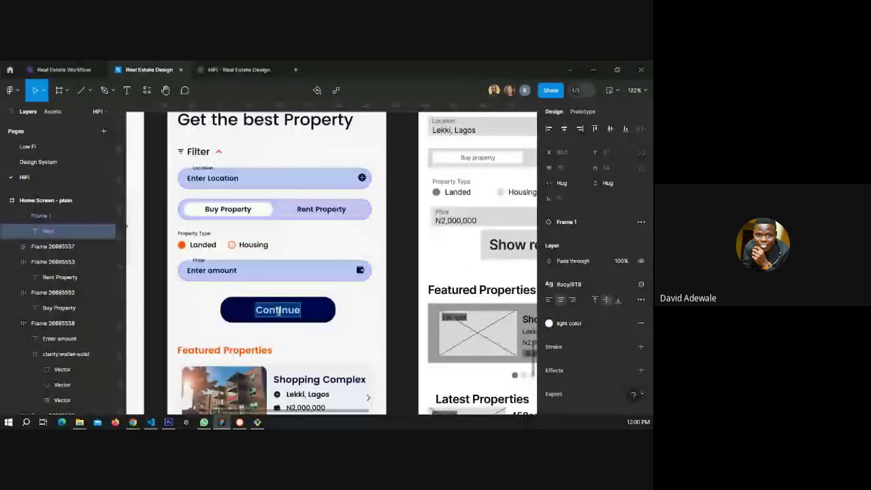
pyautogui.write('Show')
pyautogui.write('proper')
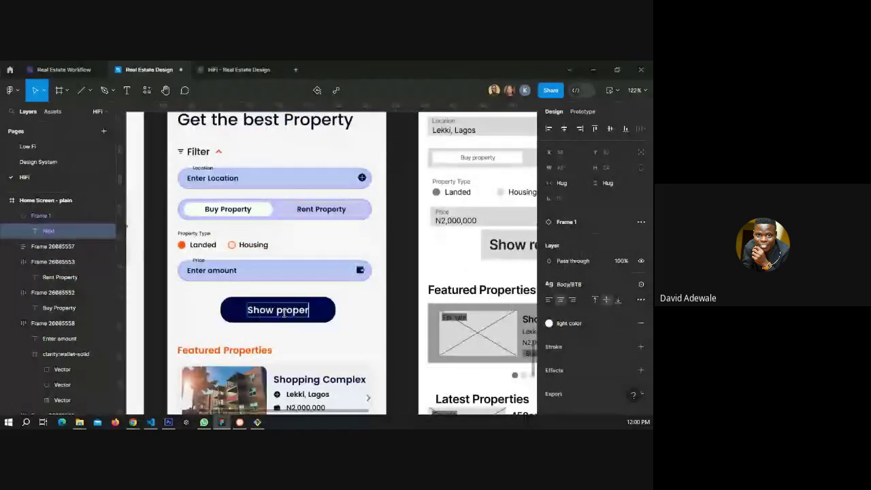
pyautogui.write('ty')
pyautogui.press('Escape')
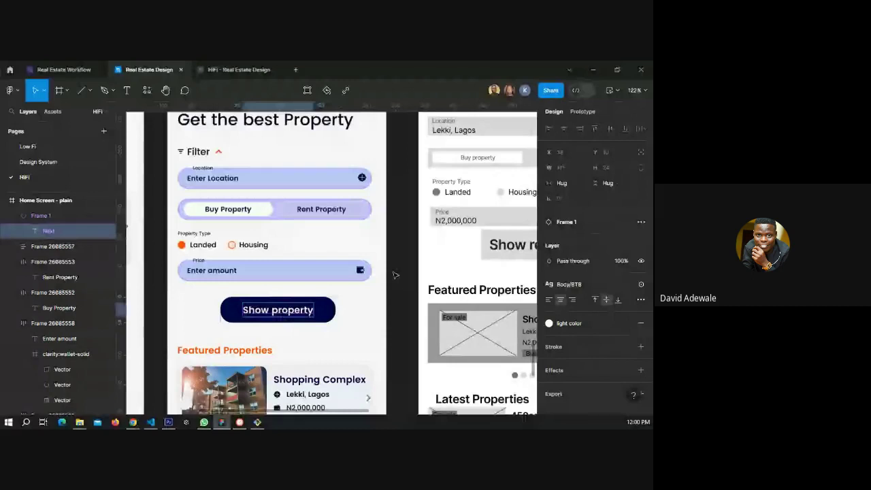
pyautogui.click(393, 275)
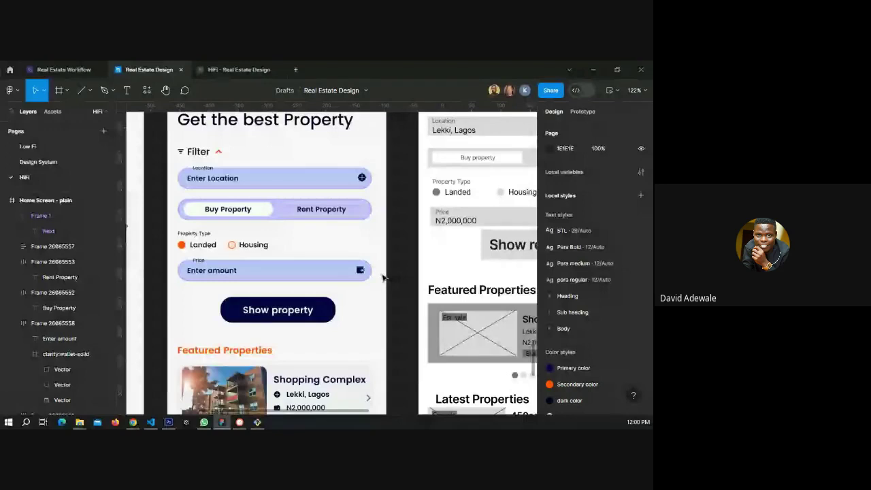
pyautogui.scroll(1, 383, 277)
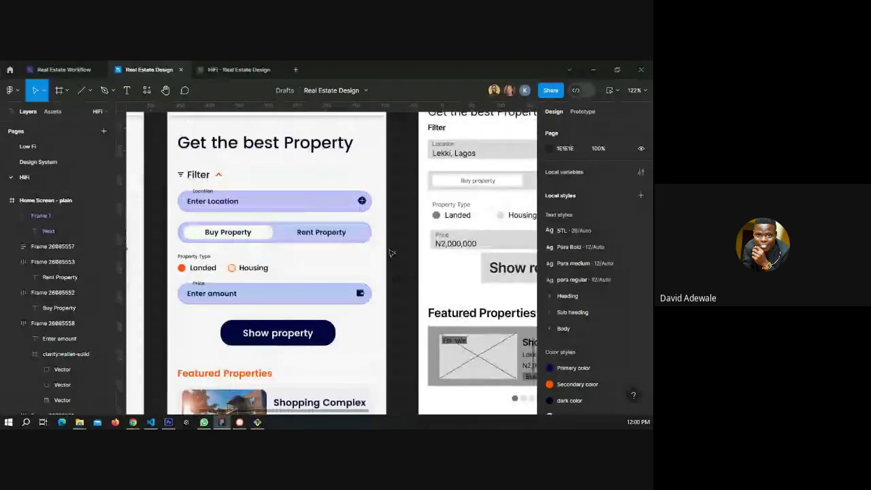
pyautogui.scroll(-1, 311, 338)
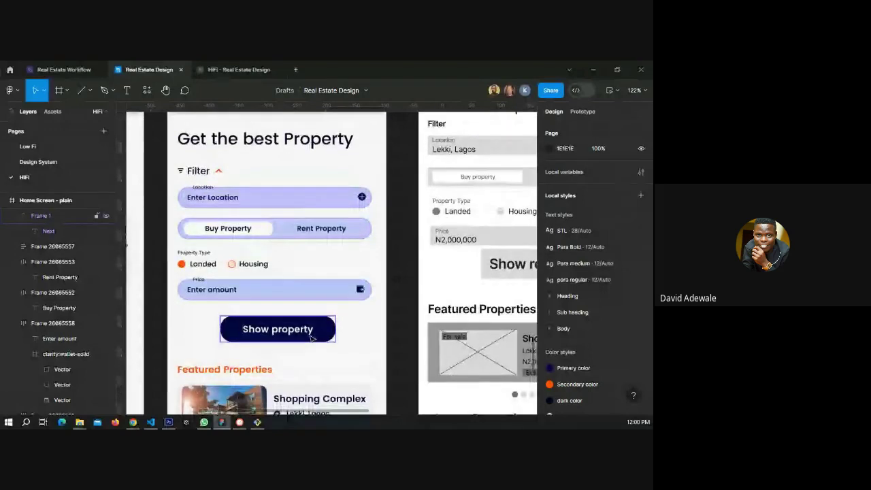
# Group the Enter amount field with its Price label.
pyautogui.click(311, 338)
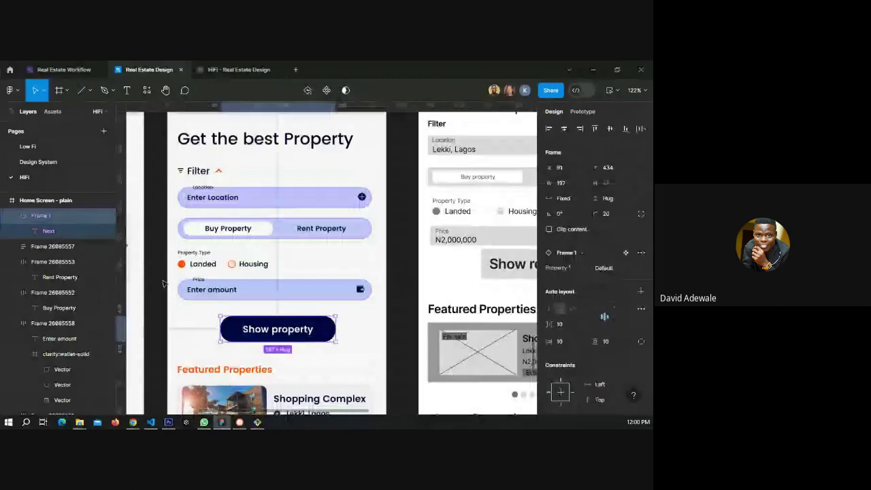
pyautogui.moveTo(163, 283); pyautogui.dragTo(379, 310)
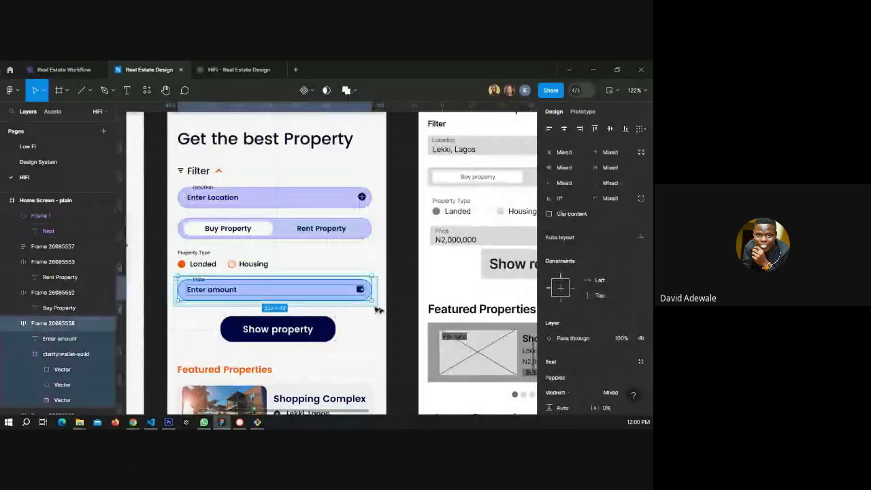
pyautogui.hotkey('ctrl', 'g')
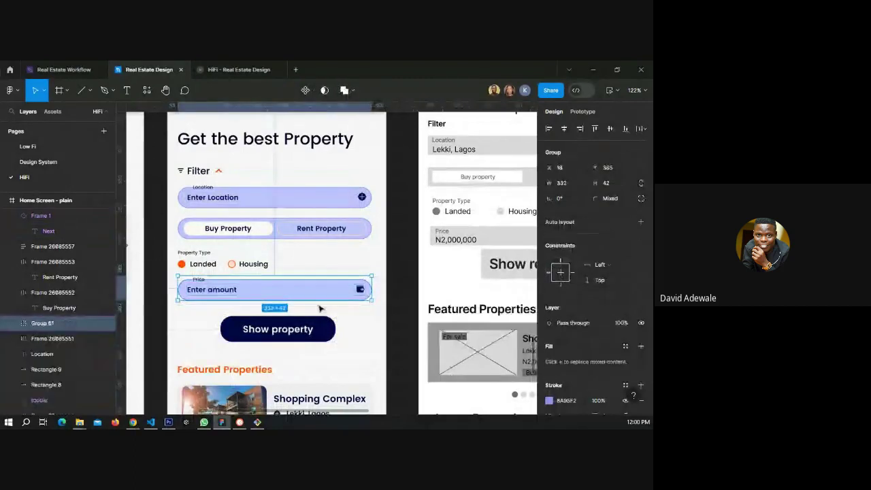
pyautogui.click(218, 268)
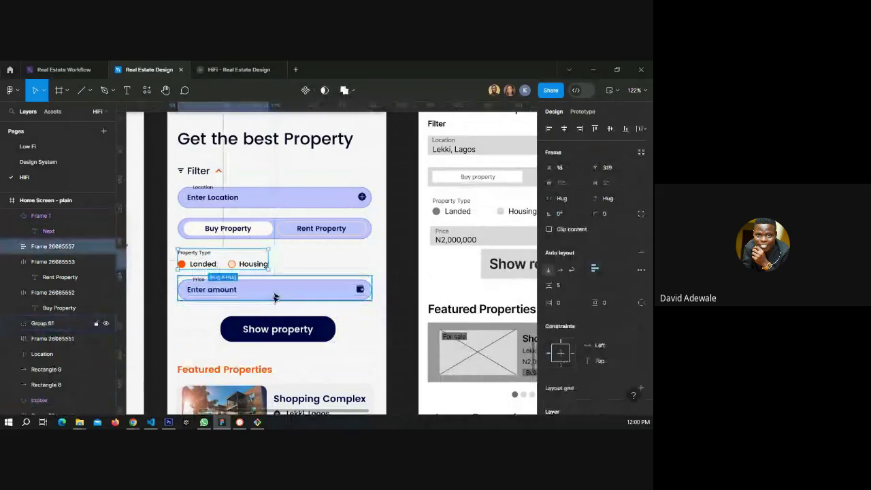
pyautogui.keyDown('shift'); pyautogui.click(275, 297); pyautogui.keyUp('shift')
pyautogui.keyDown('shift'); pyautogui.click(273, 330); pyautogui.keyUp('shift')
# Wrap the Buy and Rent Property buttons and their background in auto layout.
pyautogui.keyDown('shift'); pyautogui.click(236, 232); pyautogui.keyUp('shift')
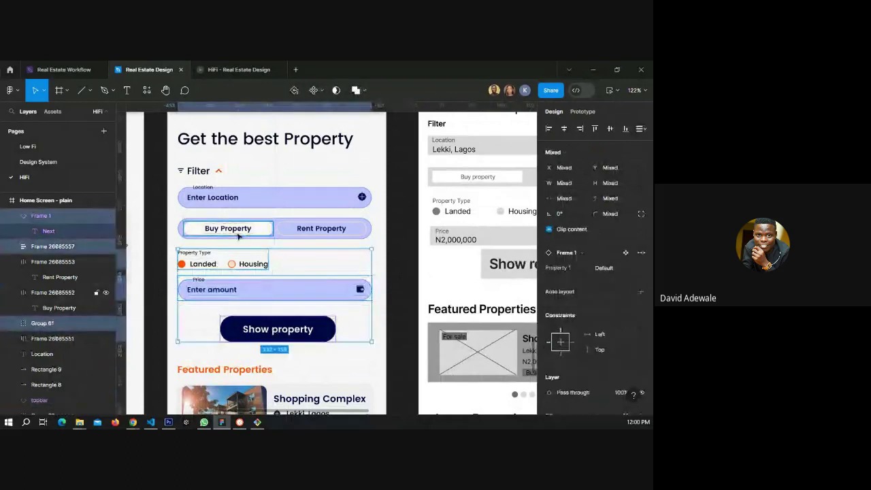
pyautogui.click(253, 232)
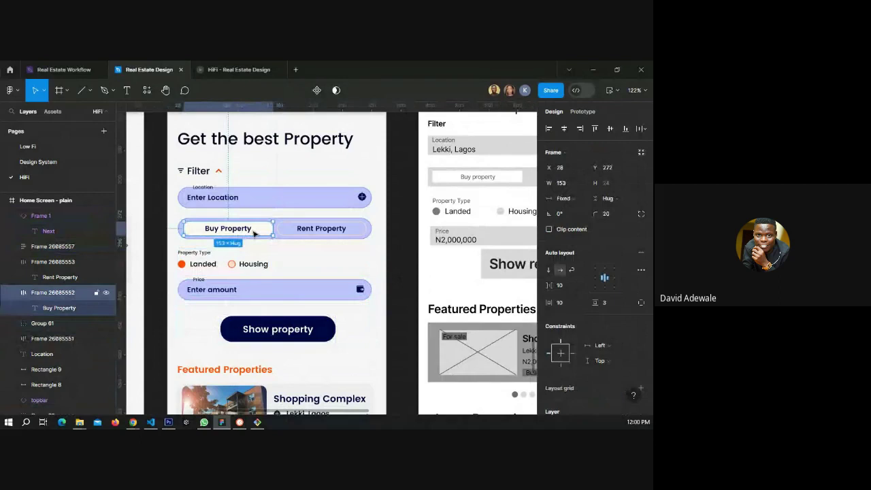
pyautogui.click(306, 234)
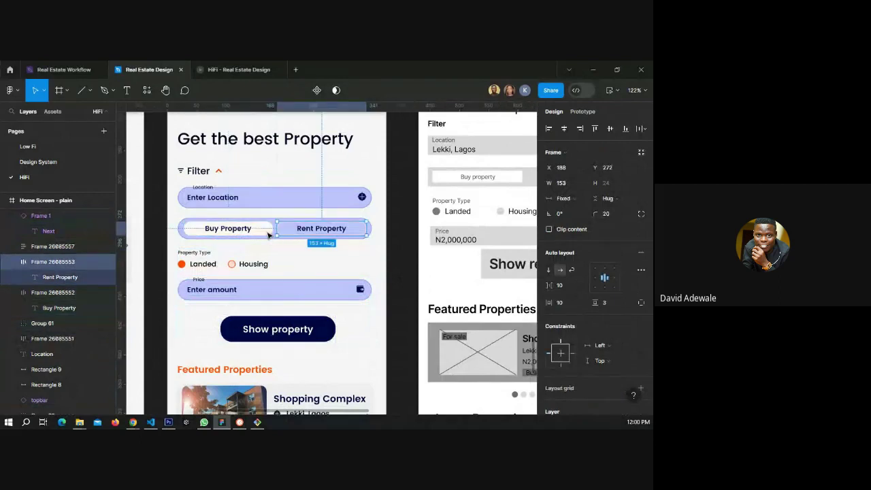
pyautogui.keyDown('shift'); pyautogui.click(267, 235); pyautogui.keyUp('shift')
pyautogui.hotkey('shift', 'a')
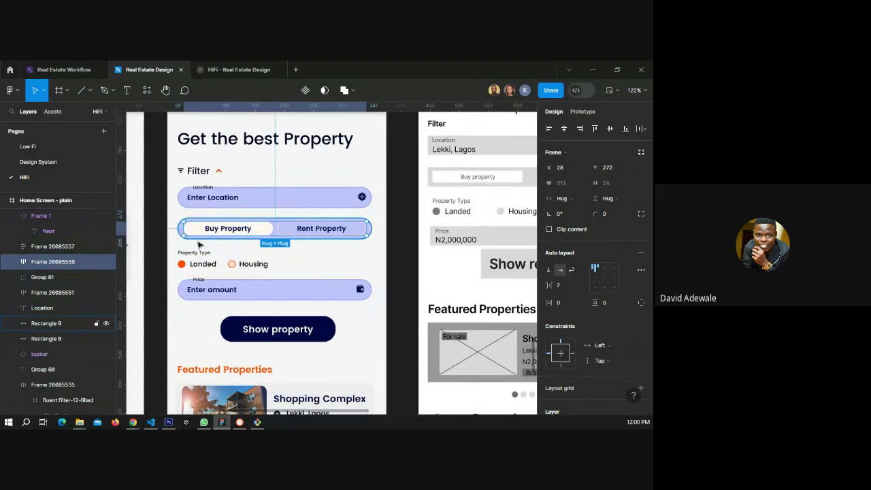
pyautogui.click(197, 240)
pyautogui.hotkey('shift', 'a')
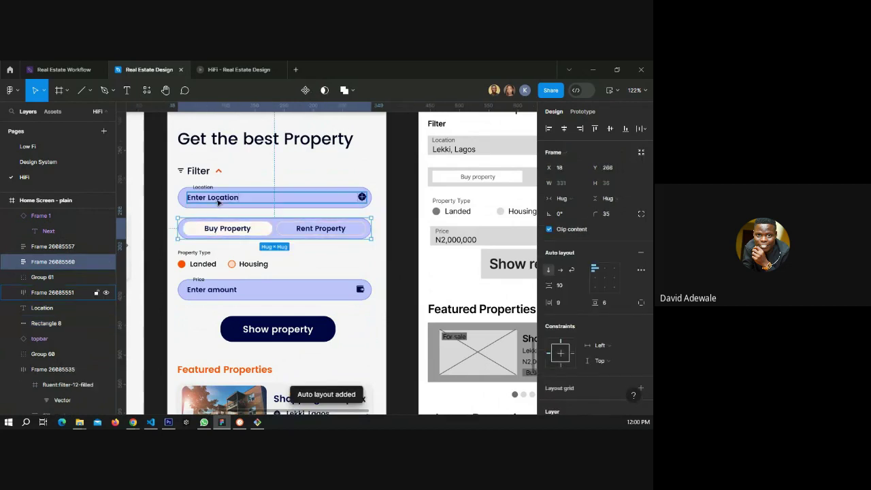
# Group the Location field together with its label.
pyautogui.click(218, 202)
pyautogui.moveTo(378, 178); pyautogui.dragTo(360, 216)
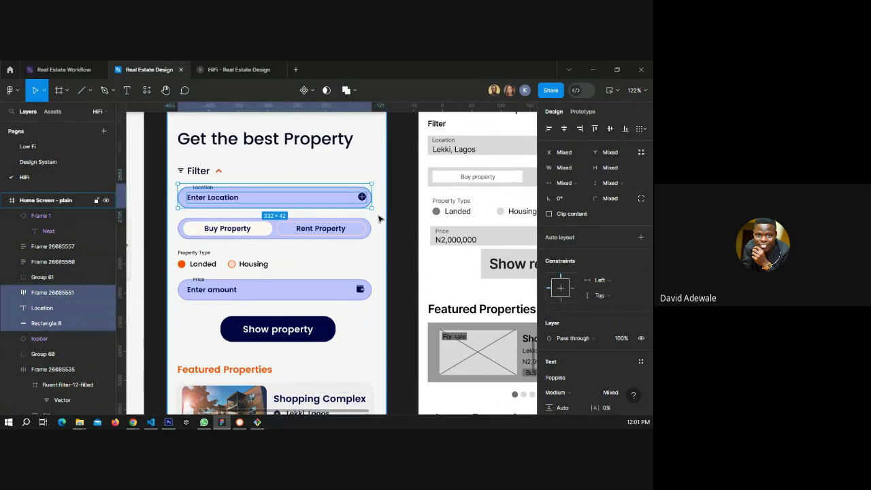
pyautogui.hotkey('ctrl', 'g')
# Try wrapping all filter items in auto layout, then undo it.
pyautogui.keyDown('shift'); pyautogui.click(279, 234); pyautogui.keyUp('shift')
pyautogui.keyDown('shift'); pyautogui.click(207, 265); pyautogui.keyUp('shift')
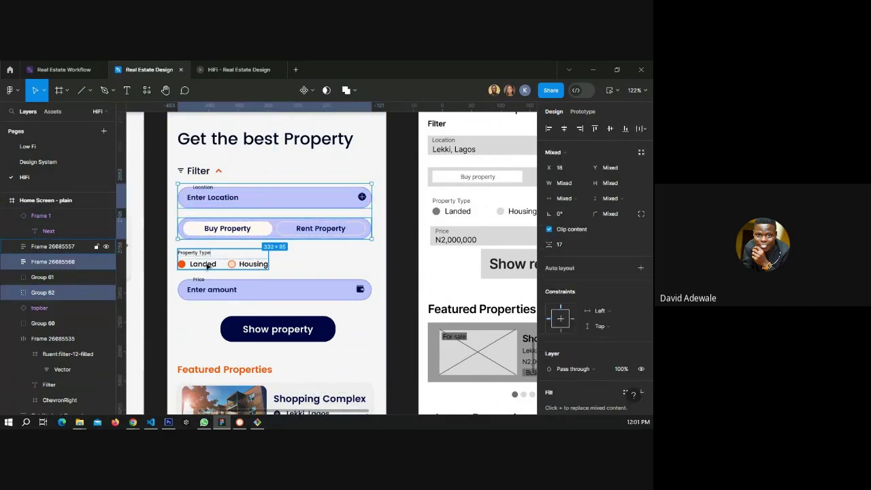
pyautogui.keyDown('shift'); pyautogui.click(214, 290); pyautogui.keyUp('shift')
pyautogui.keyDown('shift'); pyautogui.click(235, 328); pyautogui.keyUp('shift')
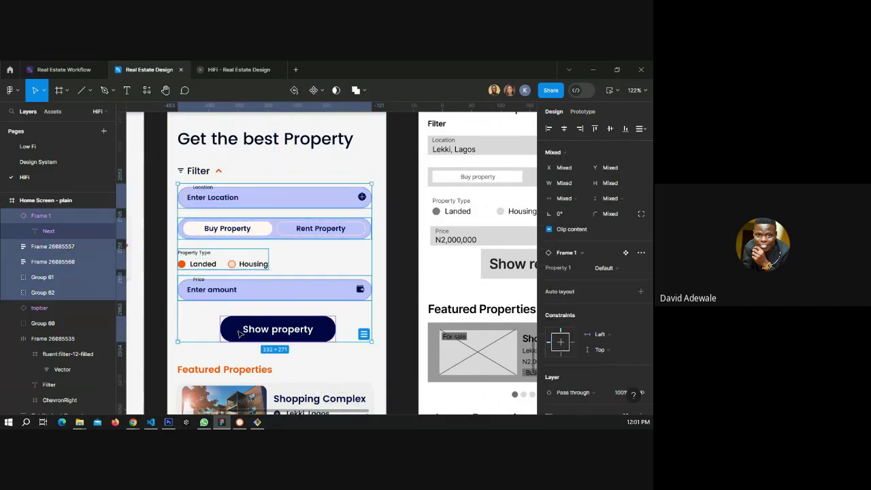
pyautogui.hotkey('shift', 'a')
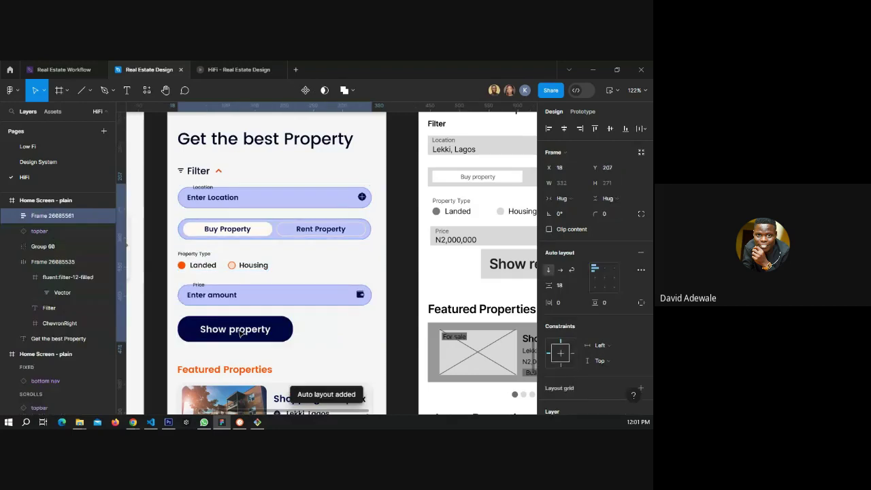
pyautogui.hotkey('ctrl', 'z')
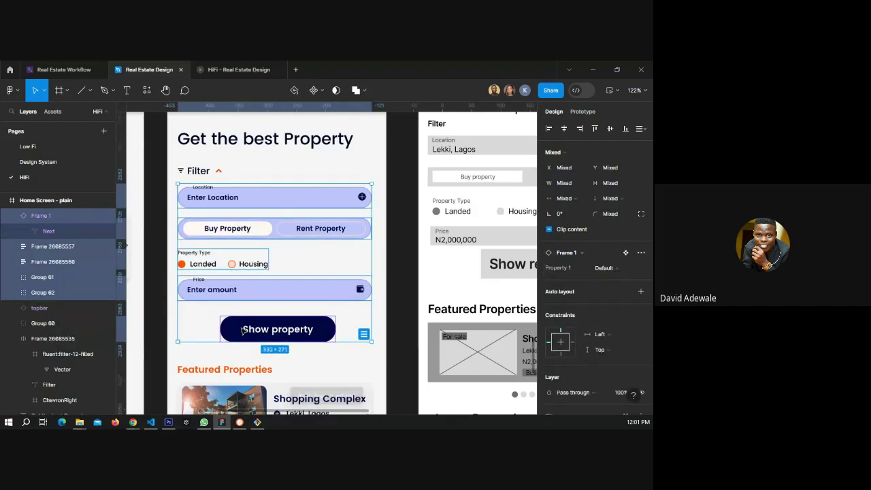
pyautogui.press('Escape')
# Wrap the four filter fields in auto layout, then stack them with the Show property button.
pyautogui.moveTo(284, 294); pyautogui.dragTo(213, 199)
pyautogui.keyDown('shift'); pyautogui.click(213, 198); pyautogui.keyUp('shift')
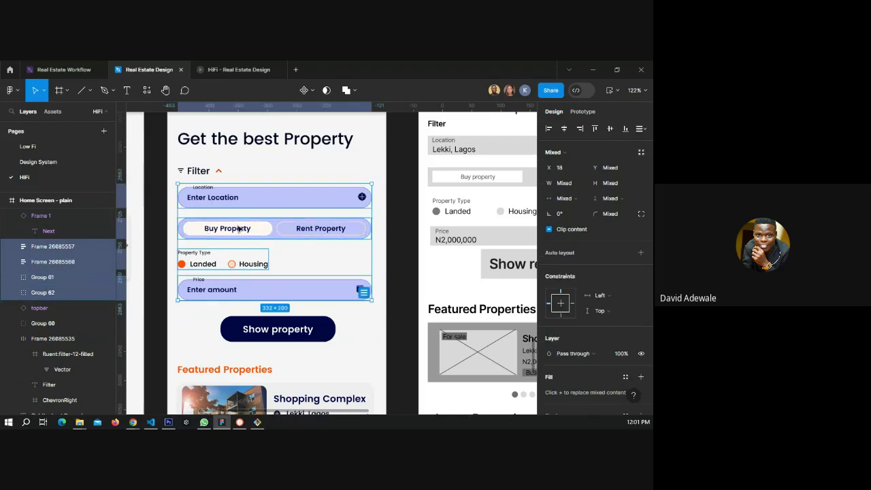
pyautogui.hotkey('shift', 'a')
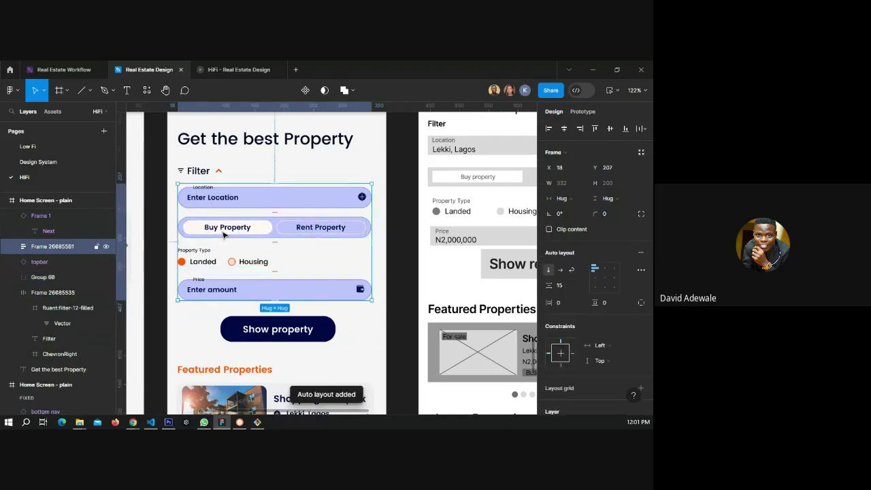
pyautogui.click(278, 328)
pyautogui.keyDown('shift'); pyautogui.click(274, 294); pyautogui.keyUp('shift')
pyautogui.hotkey('shift', 'a')
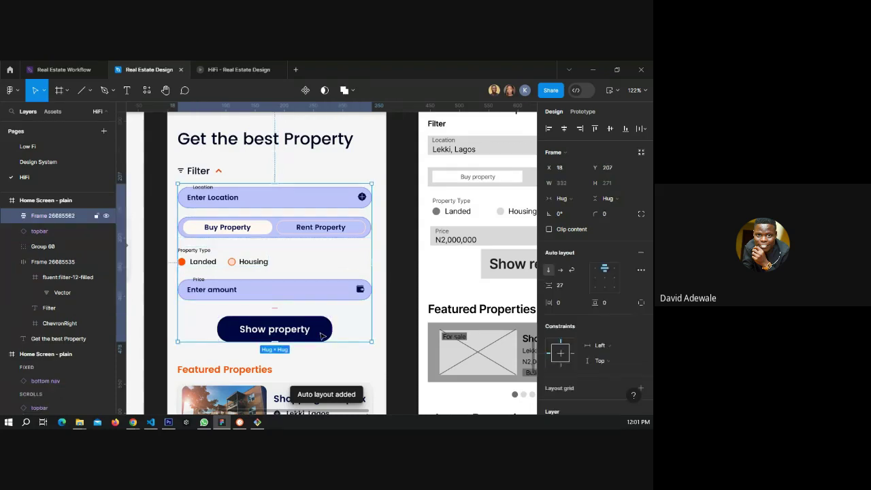
# Set the vertical stack's item spacing to 15.
pyautogui.click(563, 285)
pyautogui.write('15')
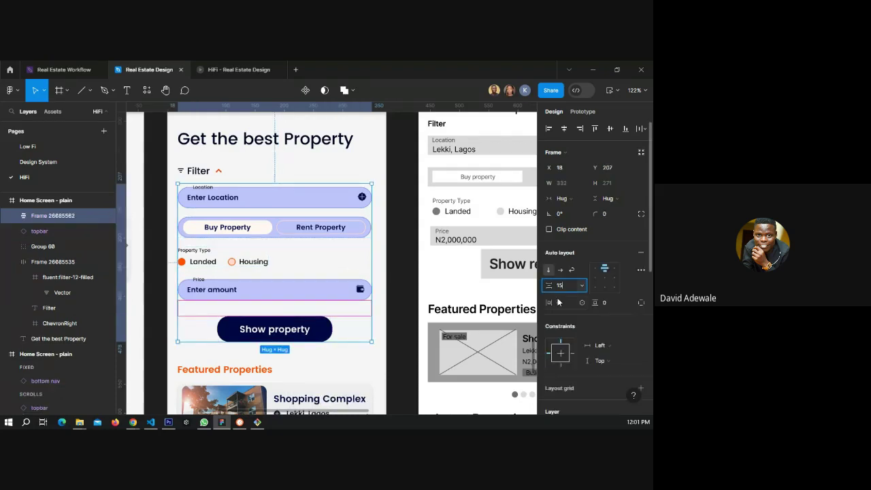
pyautogui.press('Return')
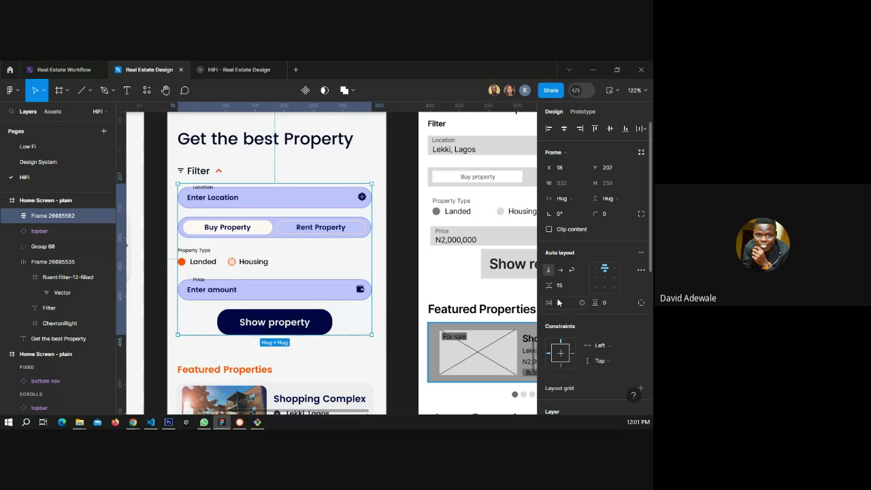
pyautogui.click(400, 259)
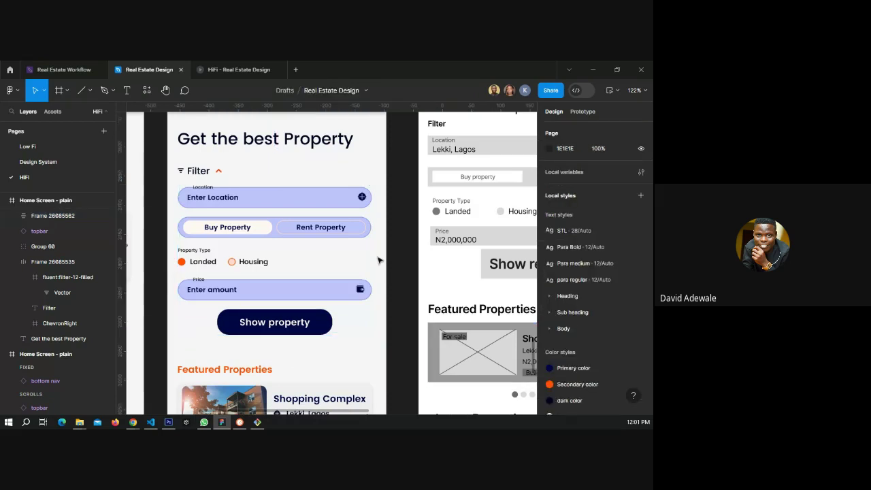
# In prototype mode, link the collapsed screen's Filter row to the expanded home screen.
pyautogui.scroll(-1, 237, 254)
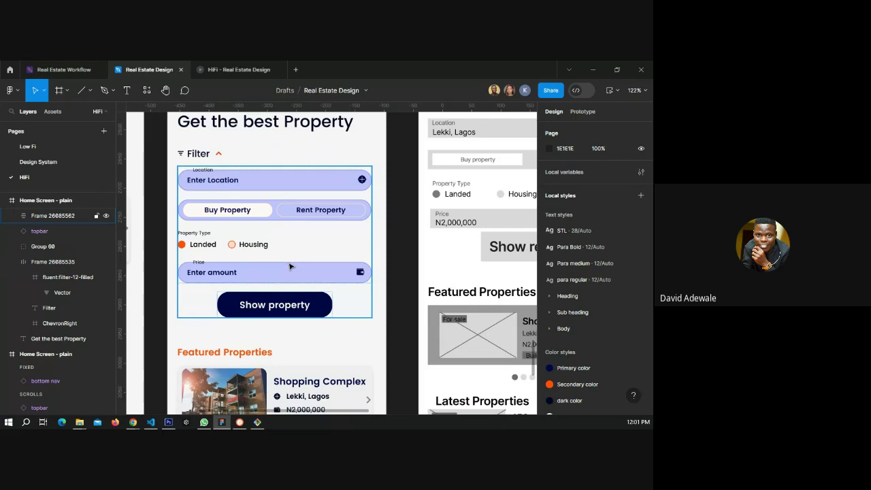
pyautogui.scroll(-3, 401, 268)
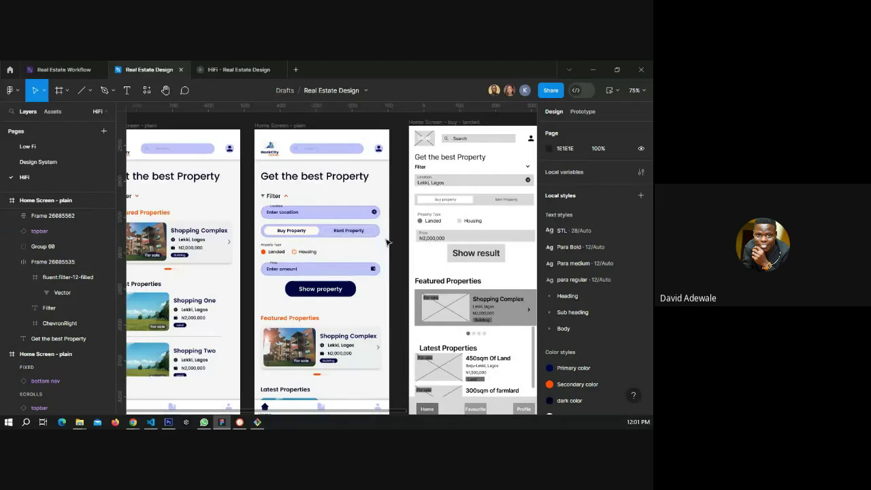
pyautogui.moveTo(221, 225); pyautogui.dragTo(294, 241)
pyautogui.hscroll(-2, 295, 241)
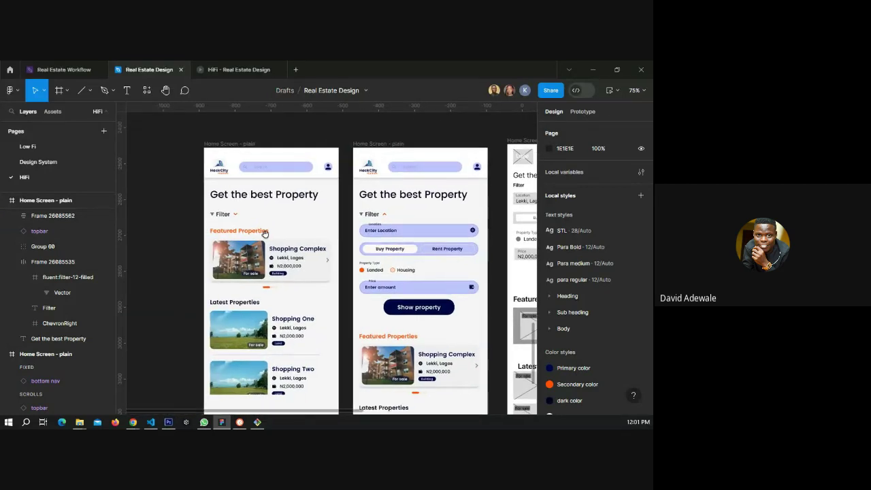
pyautogui.hotkey('shift', 'e')
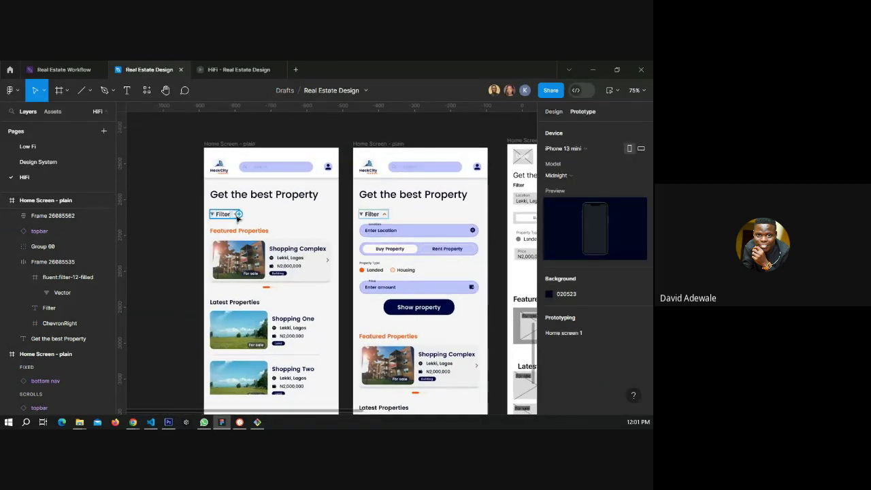
pyautogui.scroll(5, 235, 218)
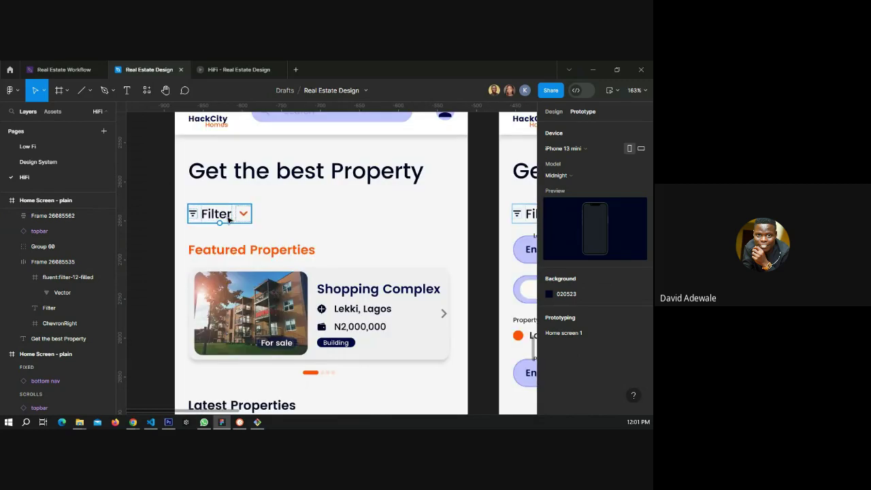
pyautogui.click(229, 219)
pyautogui.moveTo(252, 215); pyautogui.dragTo(285, 288)
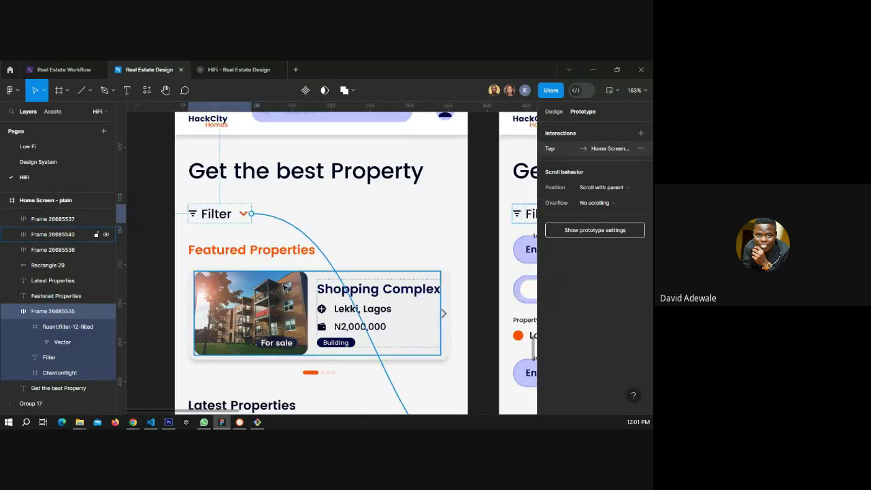
# Set the Filter's scroll position to move with its parent.
pyautogui.scroll(-1, 259, 266)
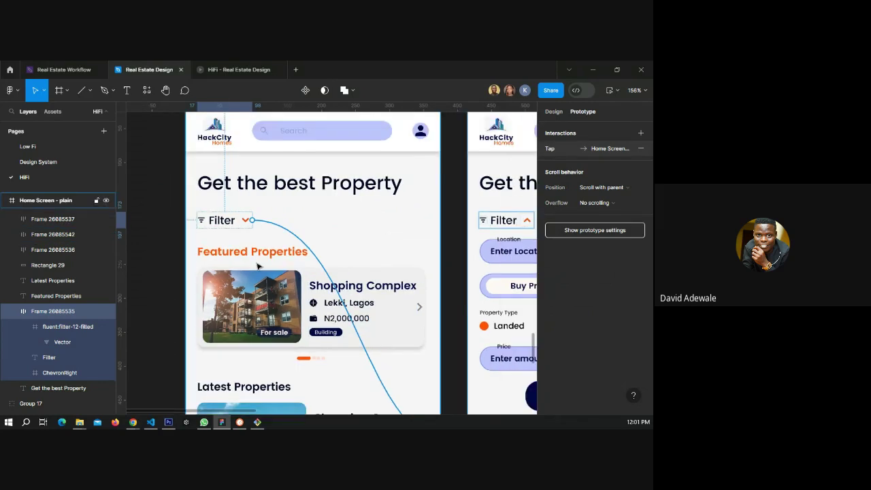
pyautogui.scroll(-2, 326, 272)
pyautogui.scroll(-2, 497, 255)
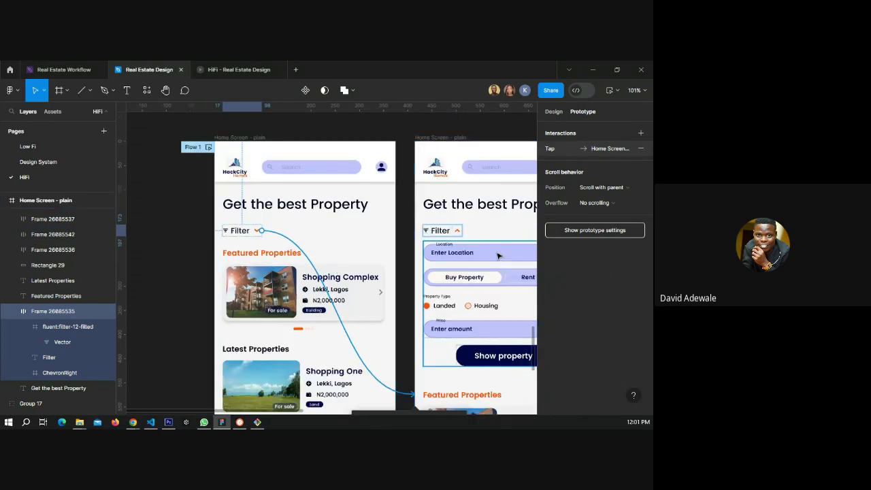
pyautogui.click(607, 189)
pyautogui.click(608, 188)
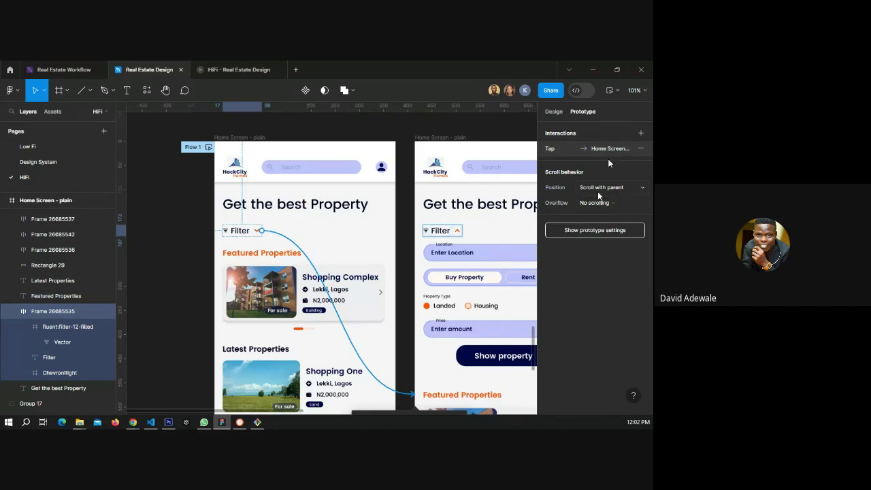
pyautogui.click(591, 231)
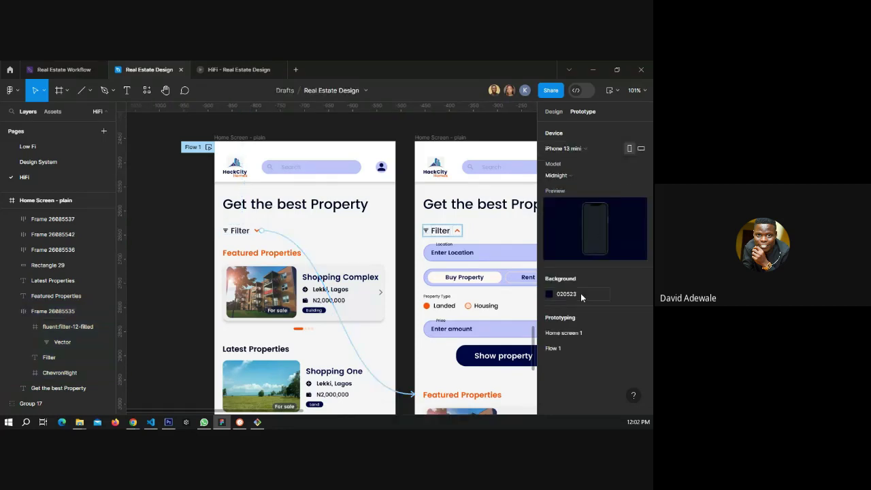
pyautogui.click(555, 112)
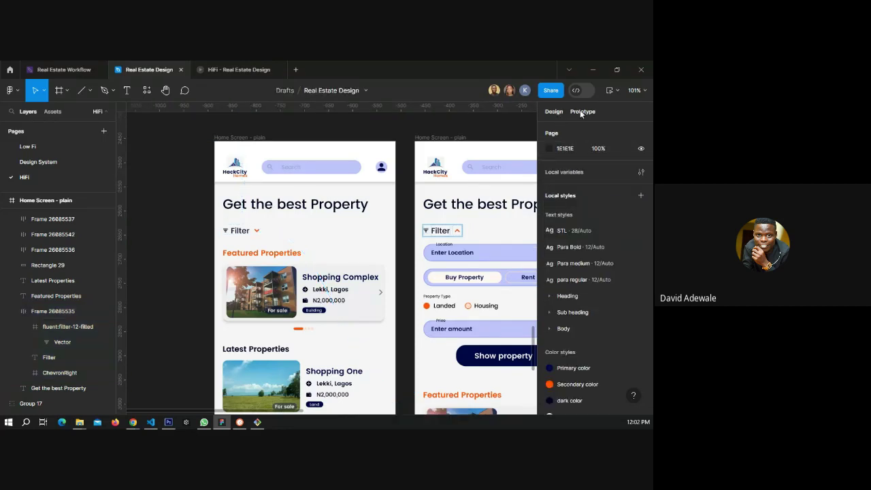
pyautogui.click(581, 111)
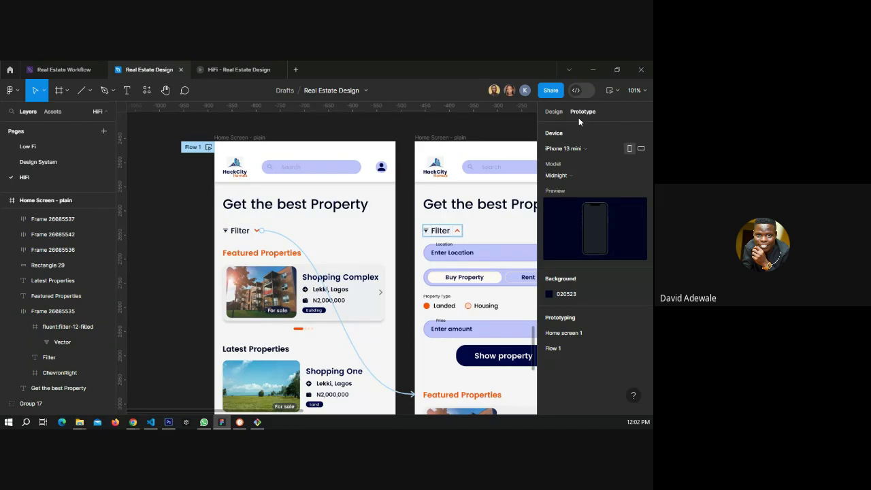
# Change the Filter tap transition from Instant to Smart animate.
pyautogui.click(358, 354)
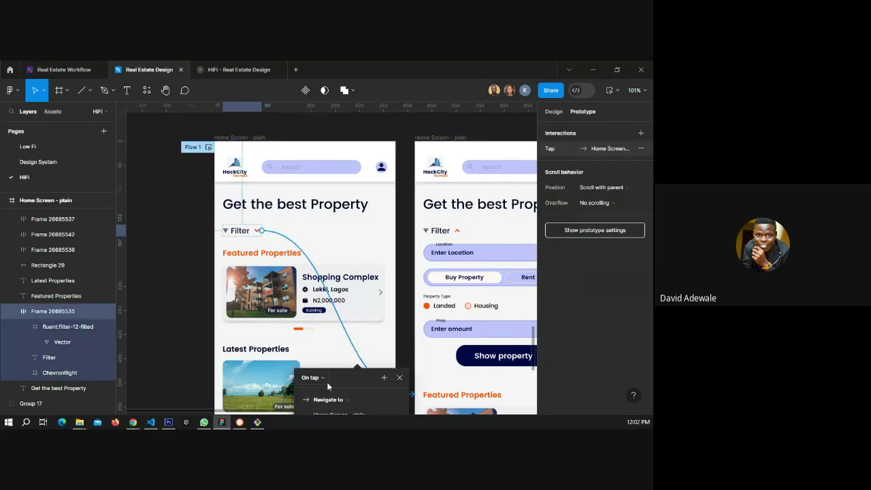
pyautogui.moveTo(356, 341); pyautogui.dragTo(474, 169)
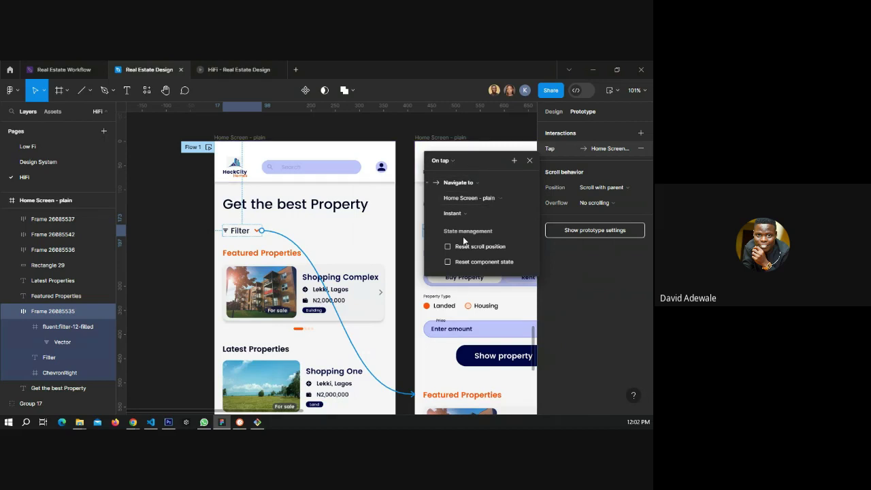
pyautogui.click(457, 214)
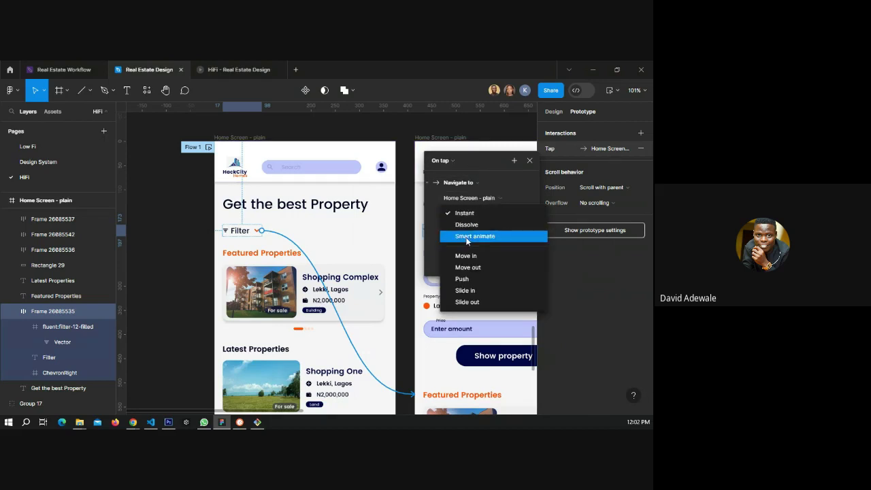
pyautogui.click(466, 238)
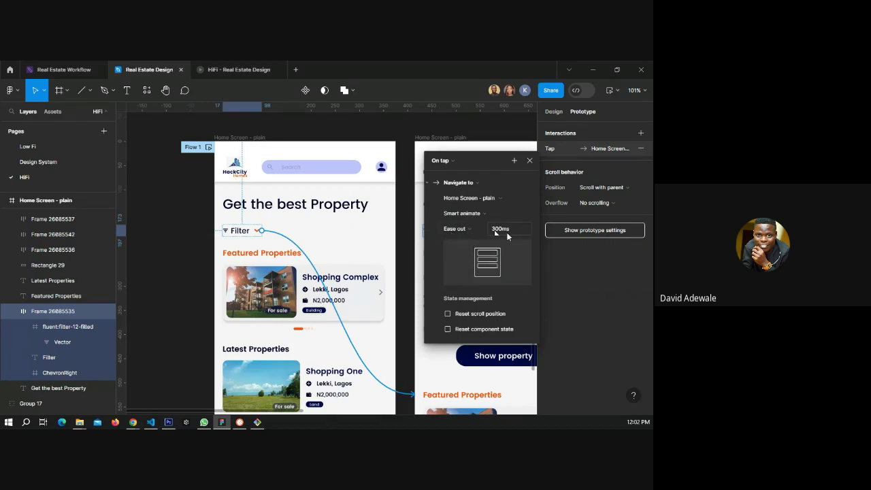
pyautogui.click(529, 162)
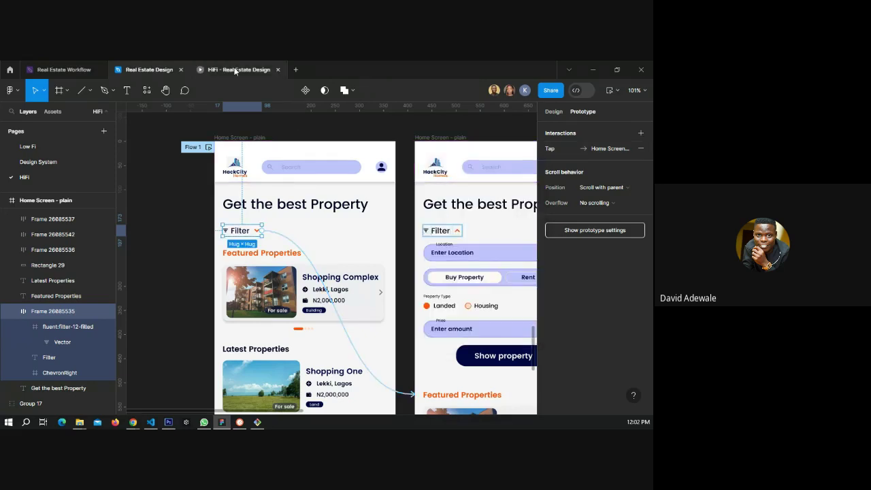
# Link the expanded screen's Filter back to the collapsed home screen.
pyautogui.click(235, 70)
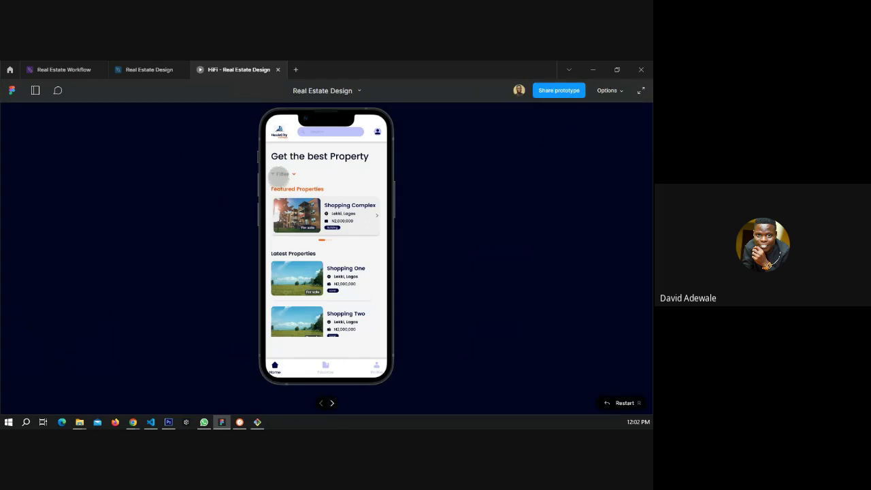
pyautogui.click(144, 70)
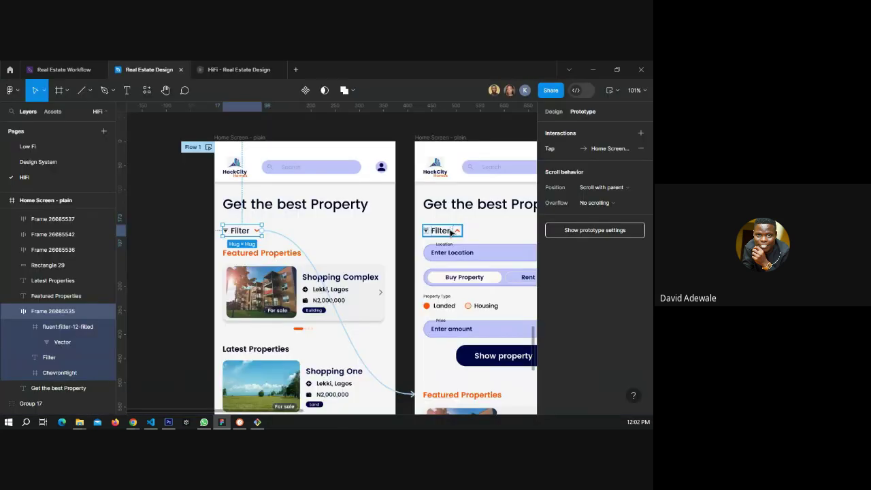
pyautogui.click(450, 233)
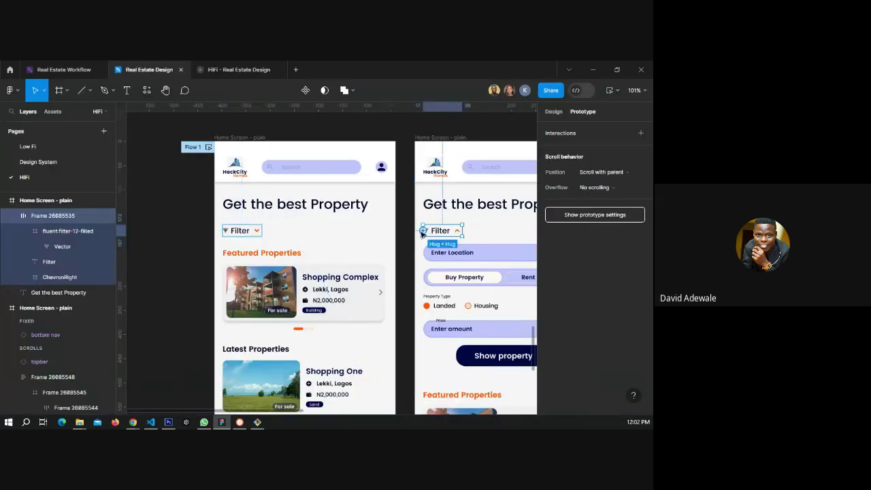
pyautogui.moveTo(422, 232); pyautogui.dragTo(353, 258)
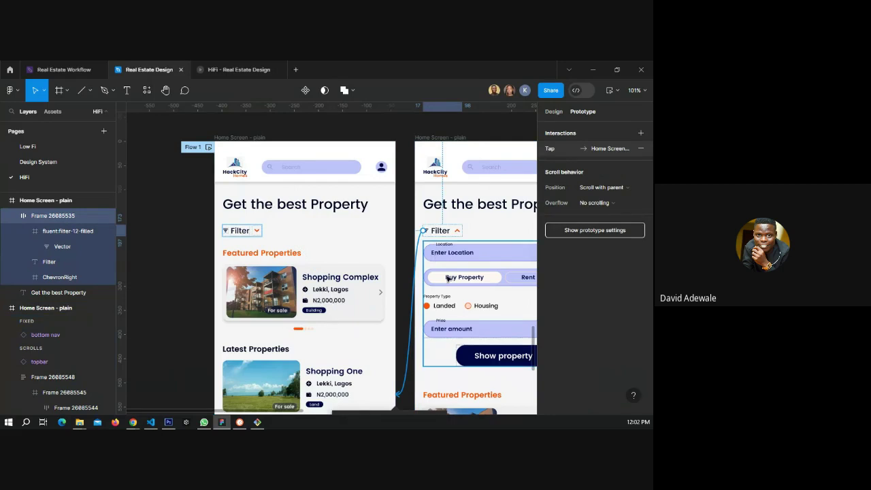
pyautogui.scroll(-1, 426, 301)
pyautogui.scroll(-6, 425, 299)
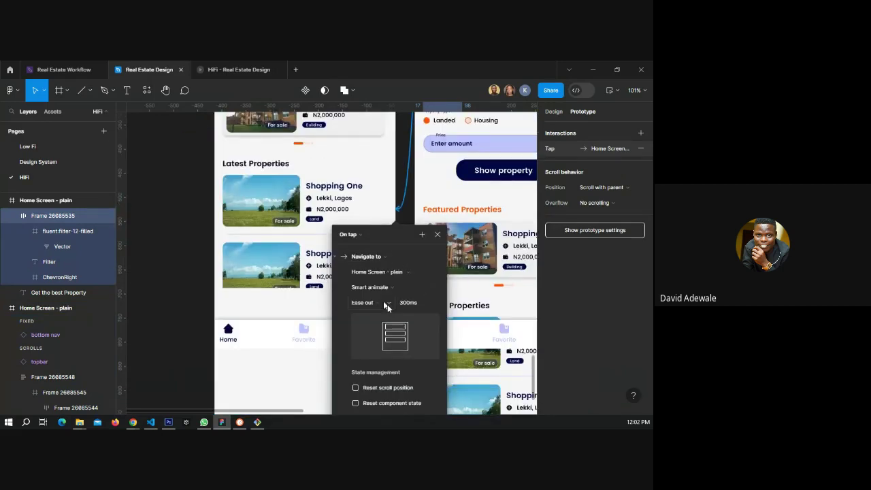
# Test in the preview that Filter expands and collapses the filter options.
pyautogui.click(227, 70)
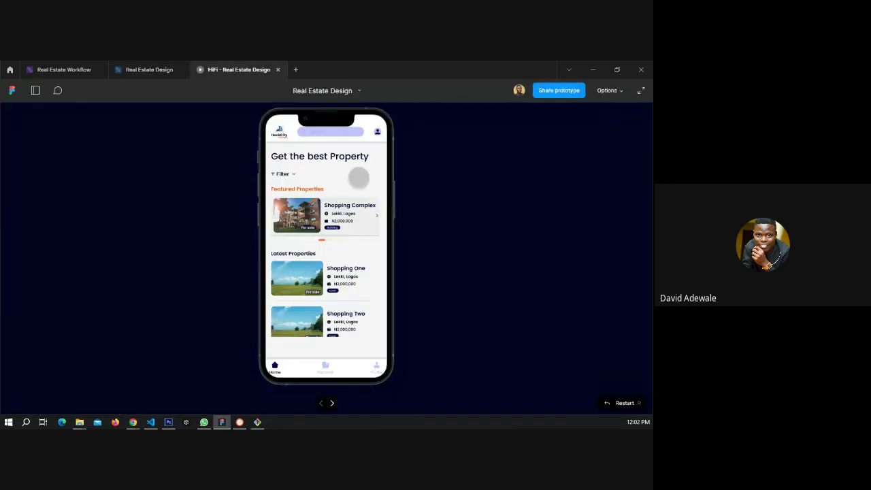
pyautogui.click(285, 174)
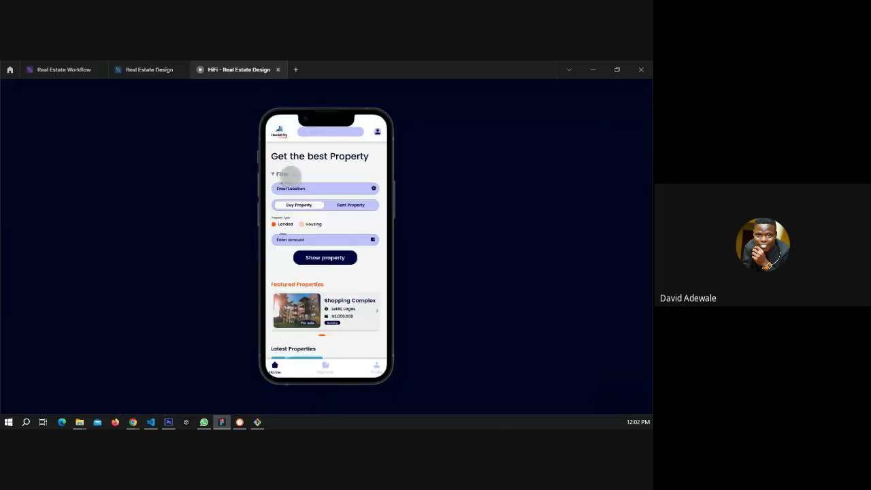
pyautogui.click(286, 175)
pyautogui.hotkey('ctrl', 'shift', 'Tab')
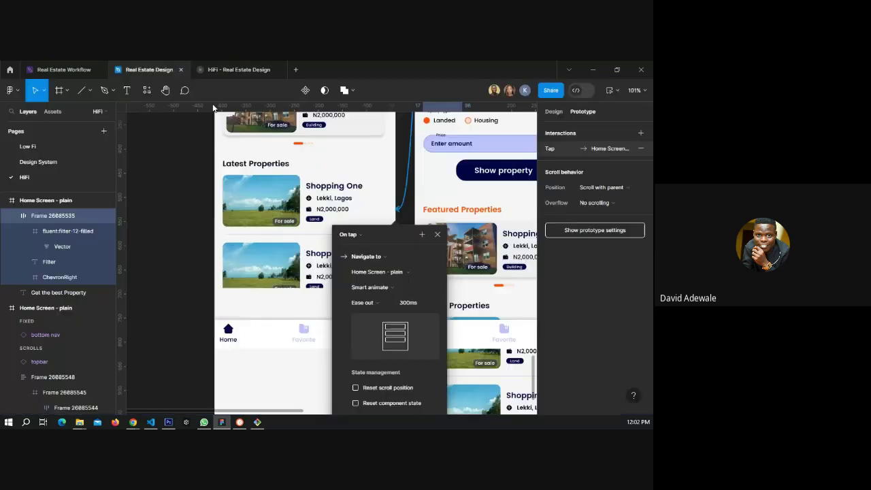
# Set the return transition duration to 800ms and replay it in the preview.
pyautogui.click(408, 302)
pyautogui.click(407, 305)
pyautogui.press('BackSpace')
pyautogui.write('8')
pyautogui.press('Return')
pyautogui.click(238, 70)
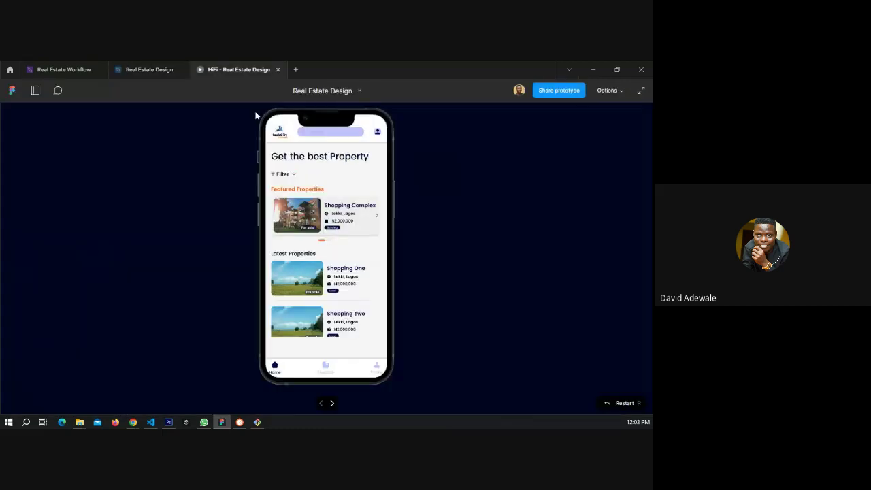
pyautogui.click(288, 173)
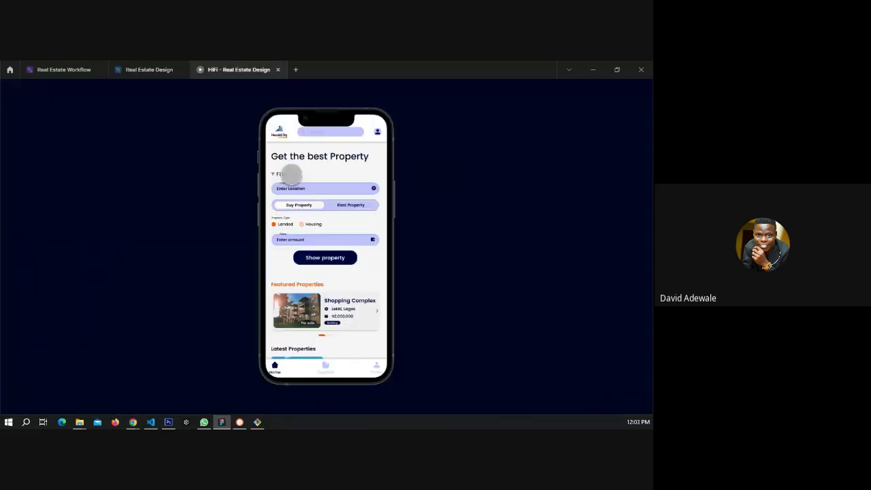
pyautogui.click(293, 174)
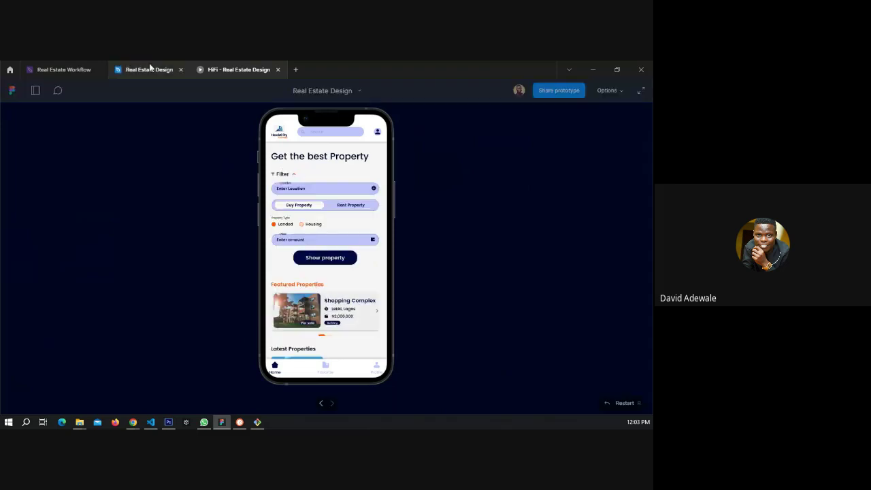
# Change the collapsed screen's Filter transition duration from 300ms to 800ms.
pyautogui.click(150, 67)
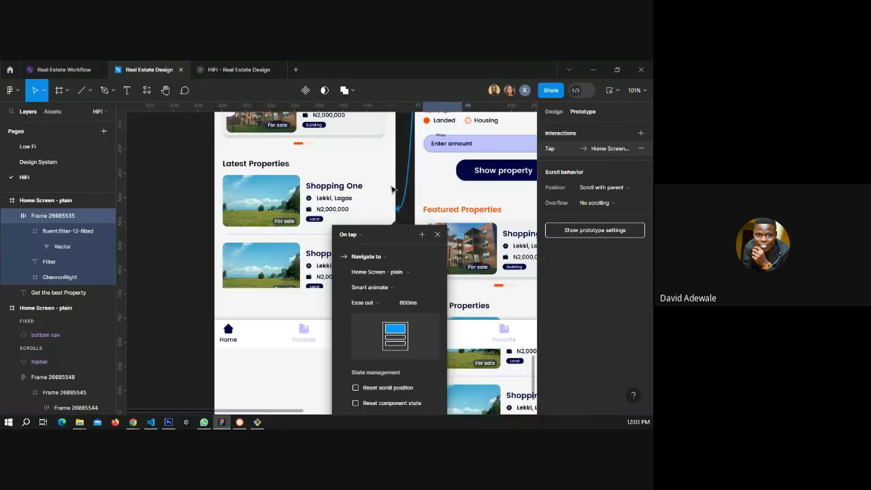
pyautogui.scroll(3, 336, 176)
pyautogui.scroll(1, 336, 176)
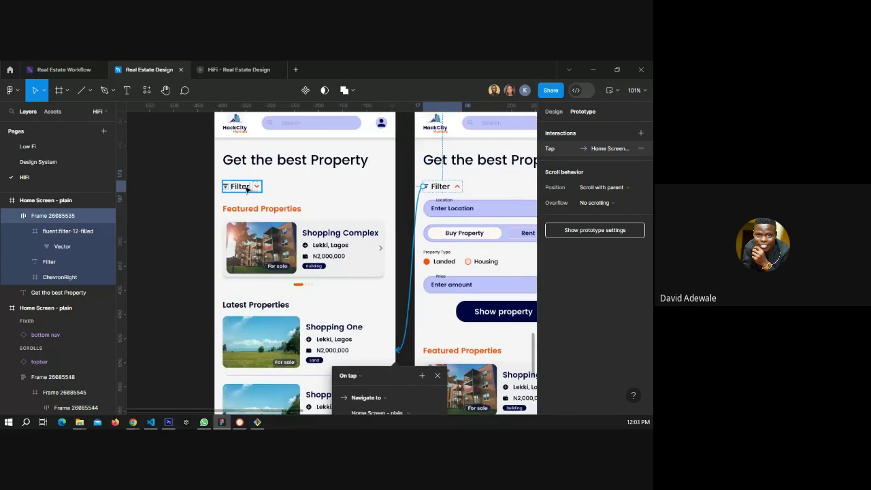
pyautogui.click(247, 189)
pyautogui.click(290, 197)
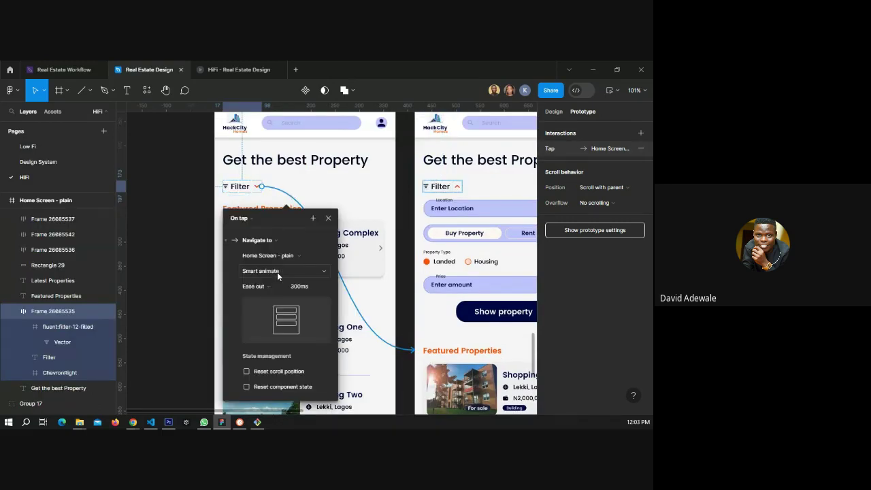
pyautogui.click(294, 287)
pyautogui.write('8')
pyautogui.click(194, 248)
# In the preview, tap Filter repeatedly to check the 800ms expand and collapse.
pyautogui.click(241, 68)
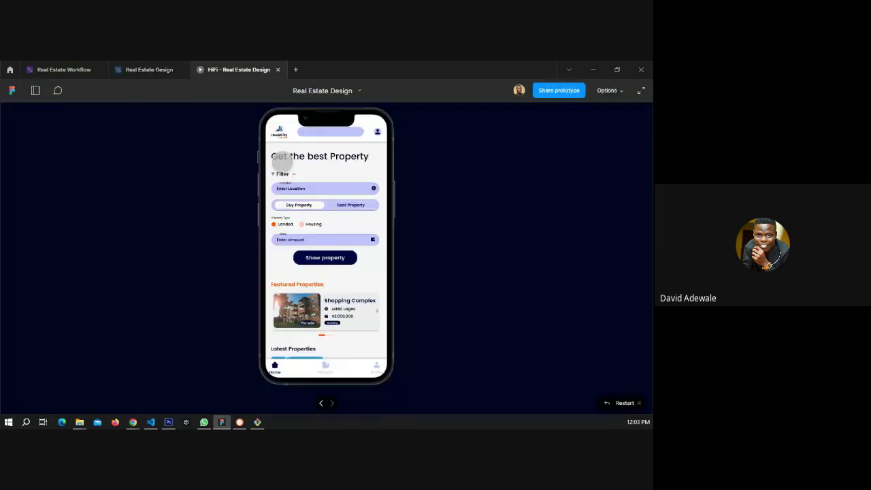
pyautogui.click(292, 175)
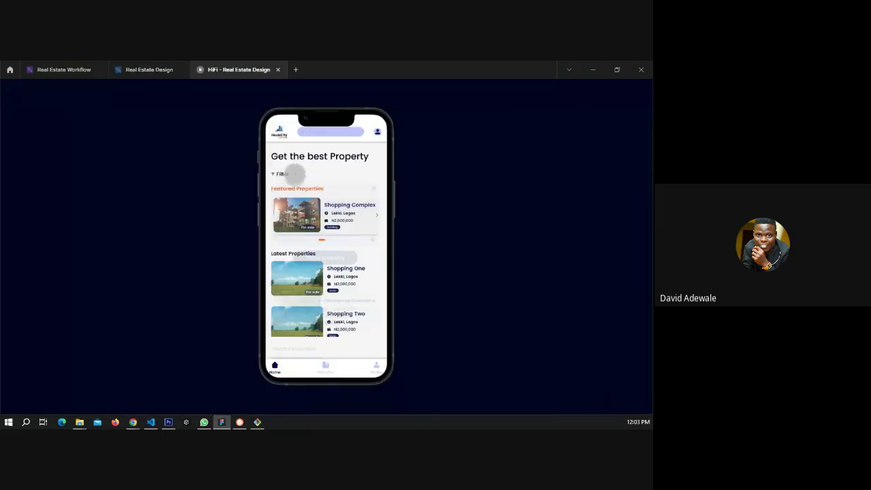
pyautogui.click(292, 174)
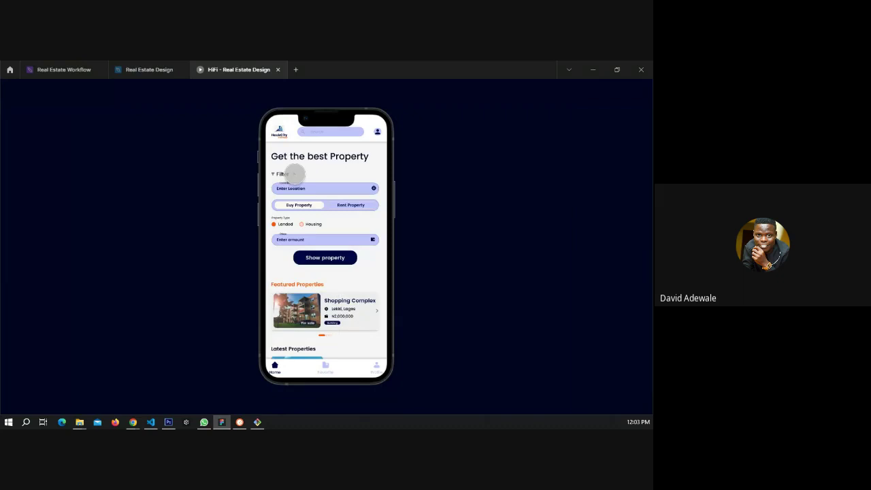
pyautogui.click(294, 174)
pyautogui.click(295, 174)
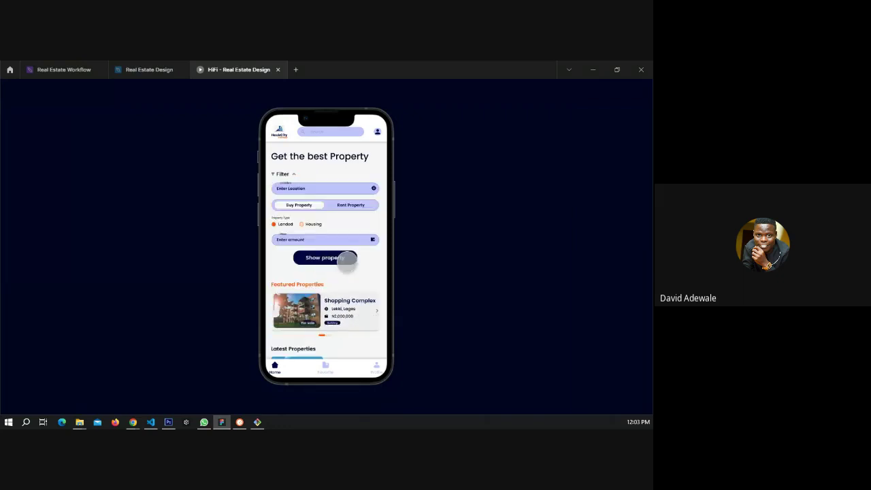
pyautogui.click(295, 174)
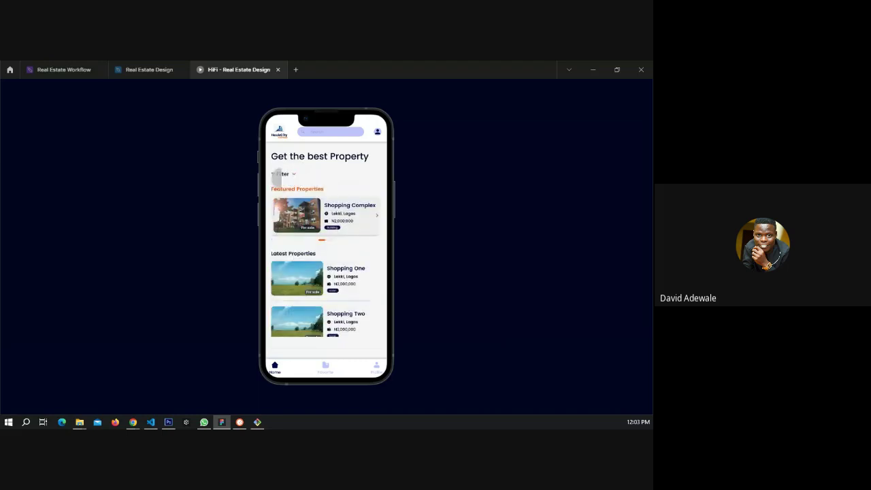
pyautogui.hotkey('alt', 'Tab')
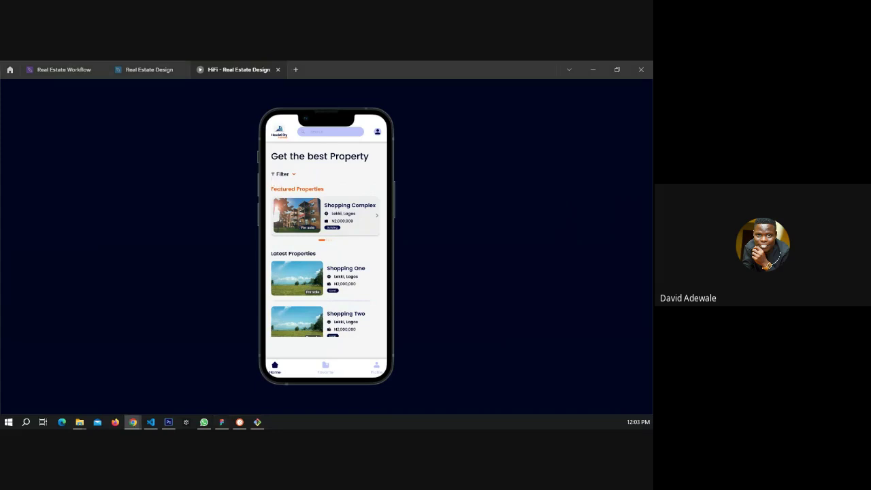
pyautogui.click(147, 70)
# Back in design mode, view the plain and expanded home screens beside the buy-landed wireframe.
pyautogui.click(151, 70)
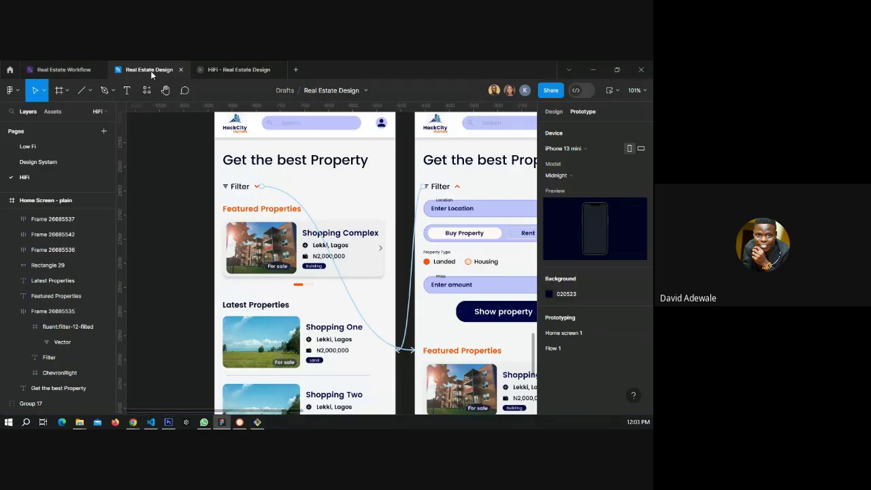
pyautogui.hotkey('shift', 'e')
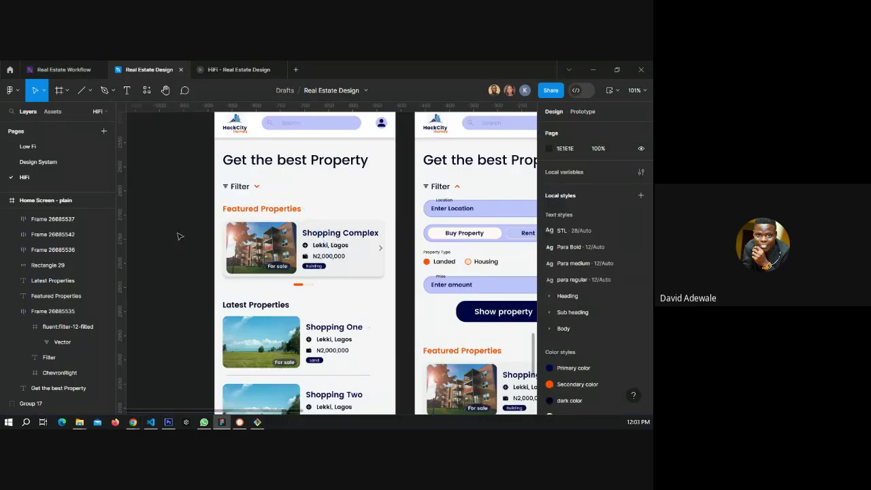
pyautogui.scroll(-5, 177, 236)
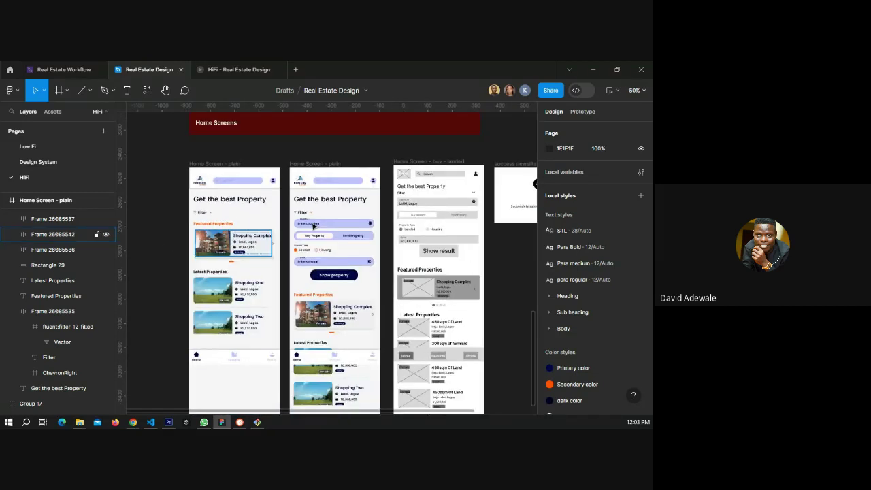
pyautogui.scroll(-1, 314, 226)
pyautogui.scroll(-2, 353, 221)
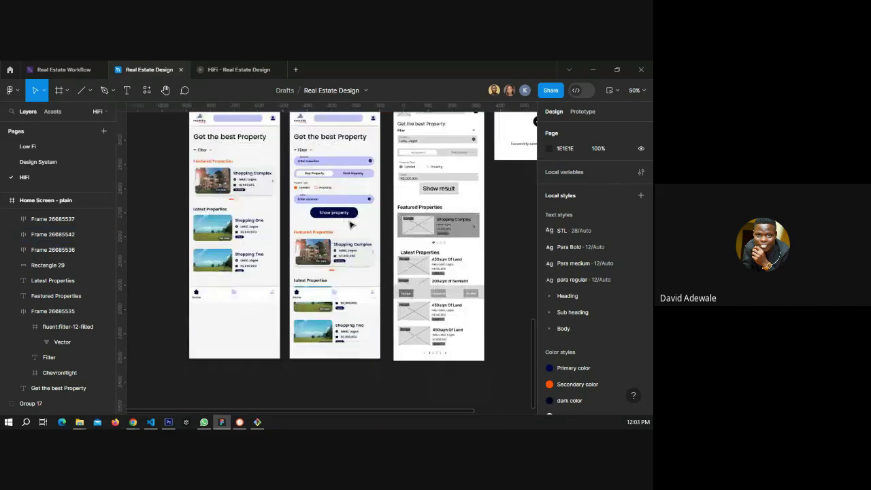
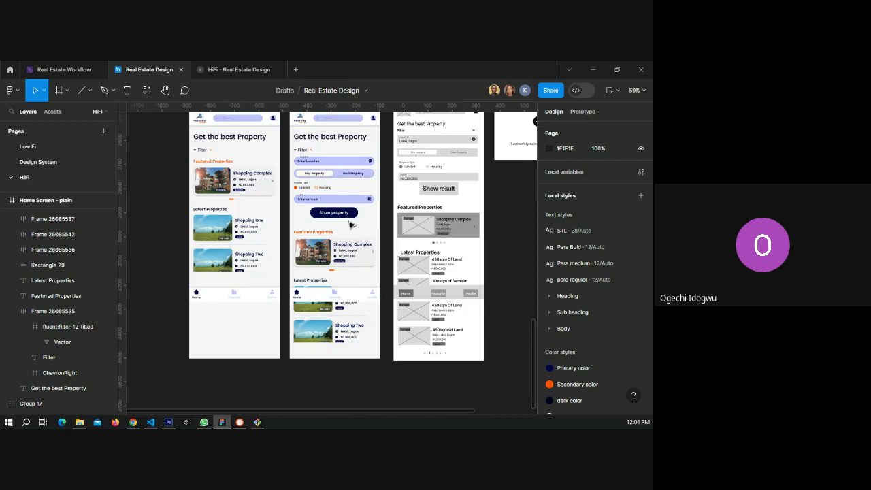
# Play the HiFi prototype and expand, then collapse, its Filter section before returning to Real Estate Design.
pyautogui.click(230, 69)
pyautogui.scroll(-3, 317, 235)
pyautogui.scroll(3, 317, 235)
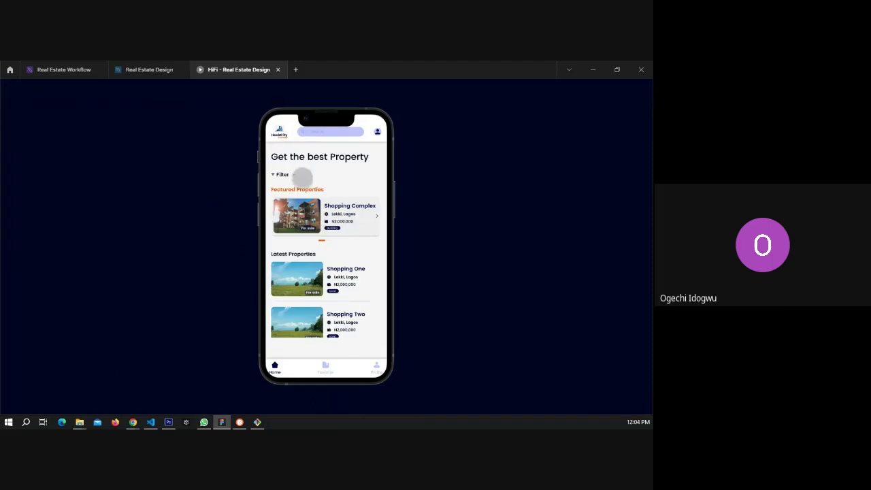
pyautogui.click(286, 175)
pyautogui.click(286, 175)
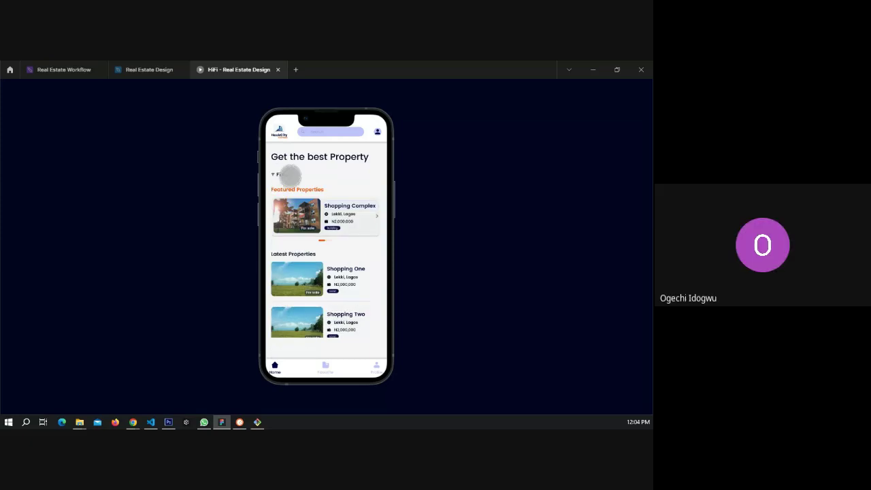
pyautogui.click(153, 70)
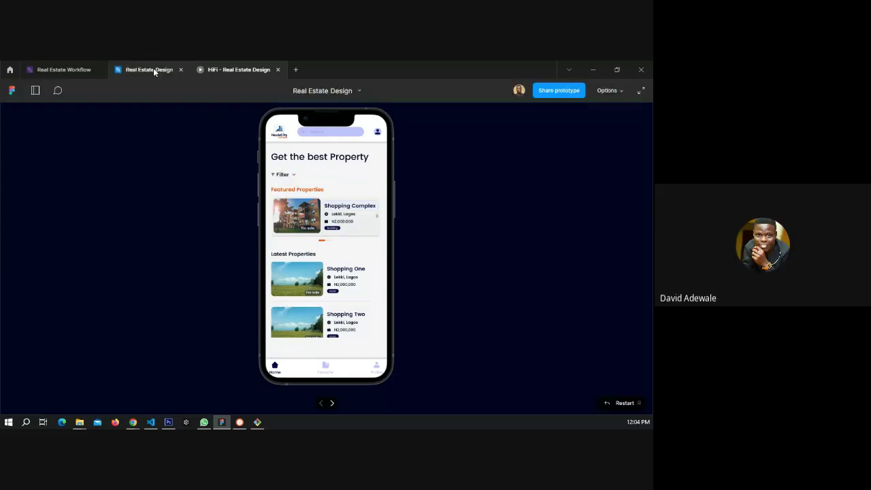
# Alt-drag the Home Screen - plain frame to the left to place a duplicate beside it.
pyautogui.scroll(3, 203, 235)
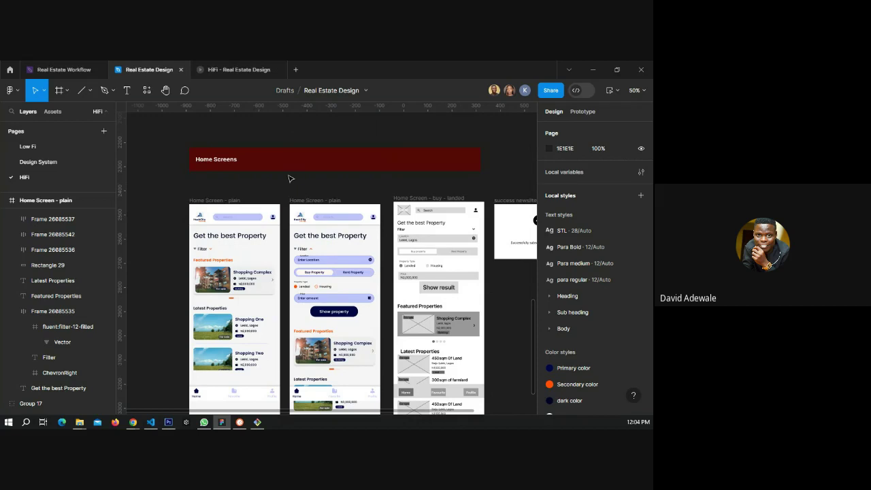
pyautogui.click(223, 202)
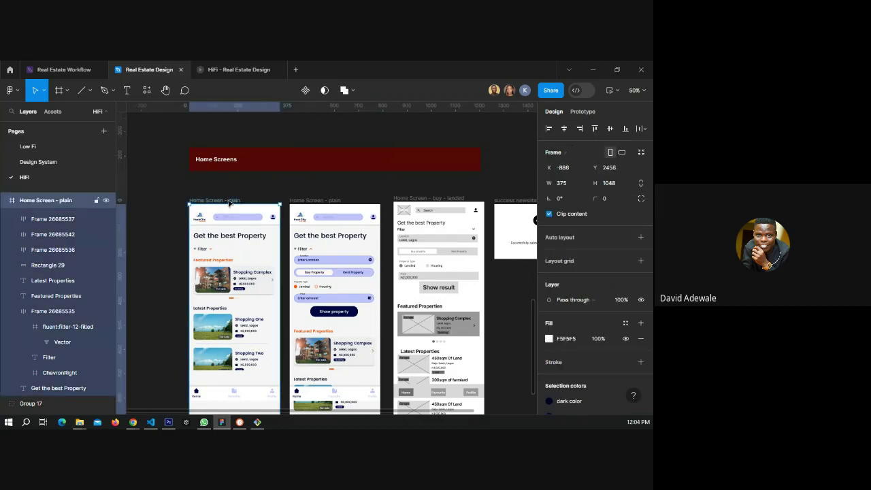
pyautogui.scroll(-3, 329, 199)
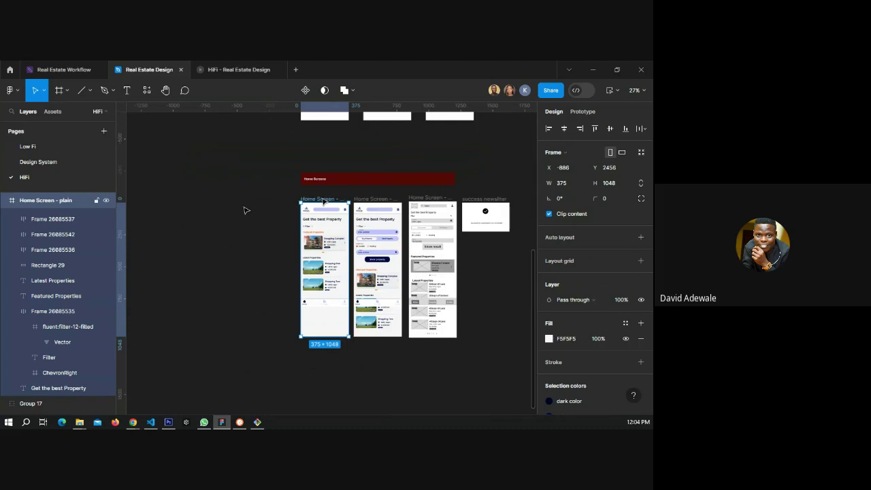
pyautogui.keyDown('alt'); pyautogui.moveTo(325, 199); pyautogui.dragTo(260, 198); pyautogui.keyUp('alt')
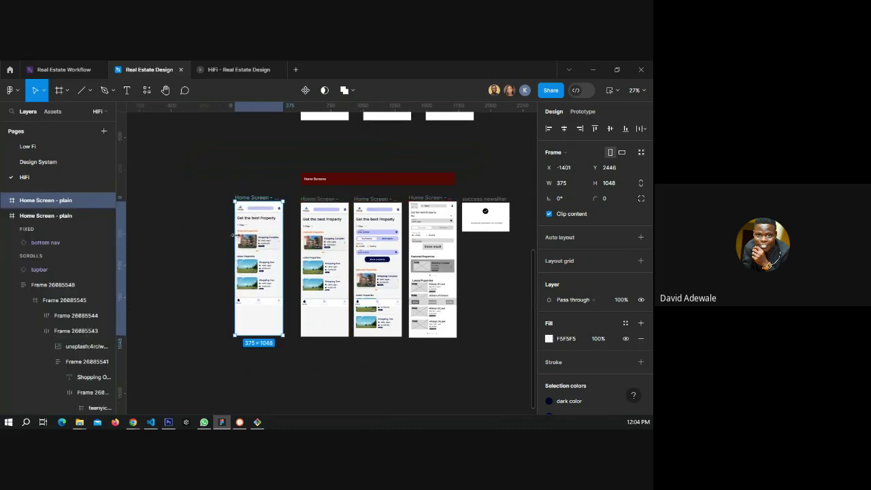
pyautogui.scroll(5, 234, 235)
# Recolour the copy's Get the best Property heading and Filter label and icon to primary light.
pyautogui.click(279, 193)
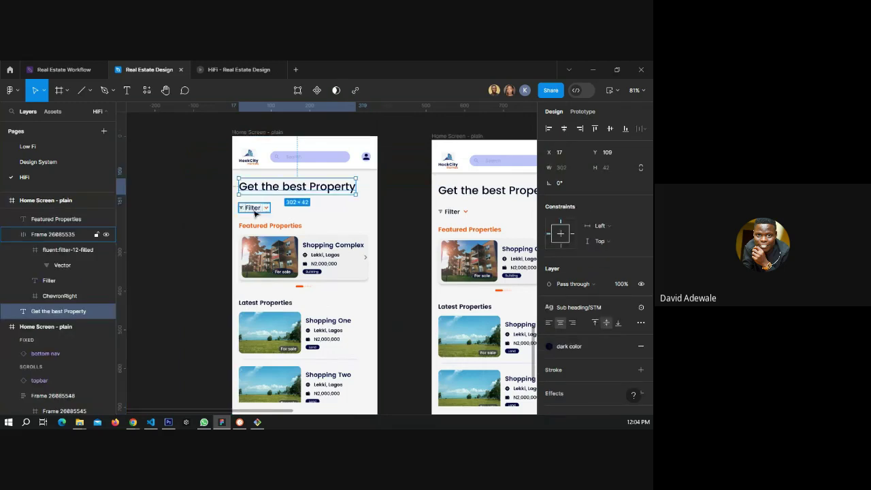
pyautogui.click(583, 352)
pyautogui.click(469, 383)
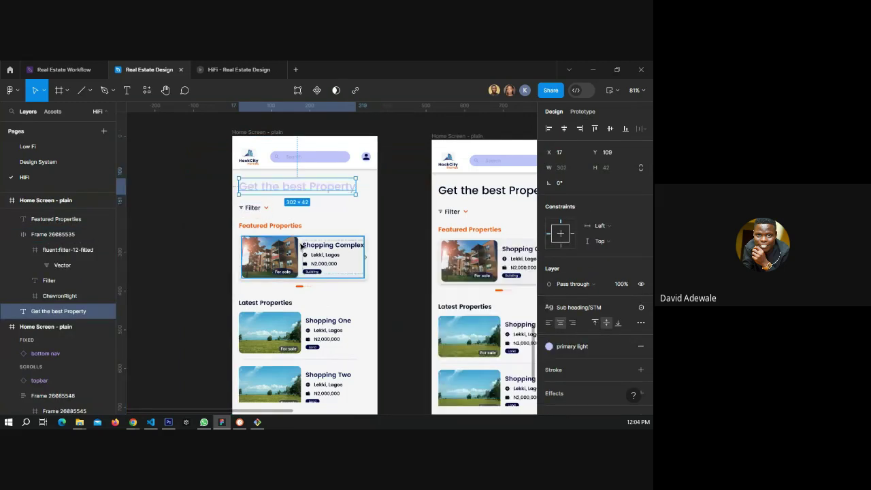
pyautogui.doubleClick(253, 207)
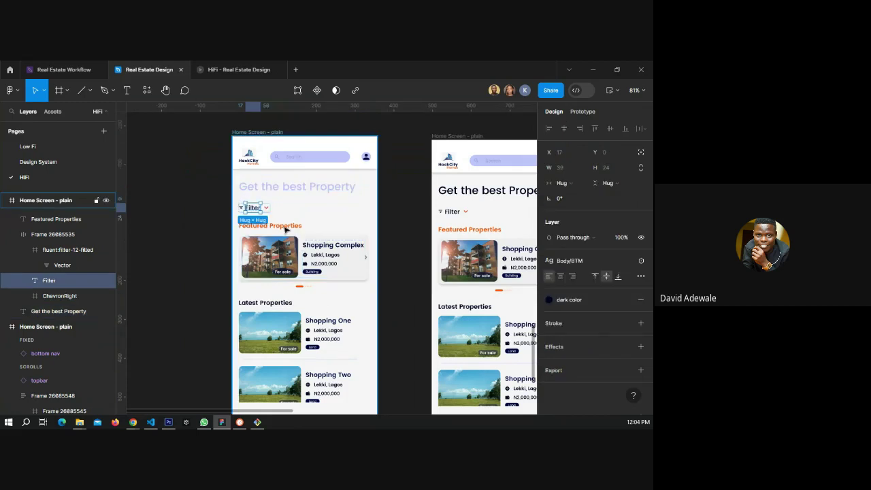
pyautogui.scroll(5, 239, 207)
pyautogui.doubleClick(242, 204)
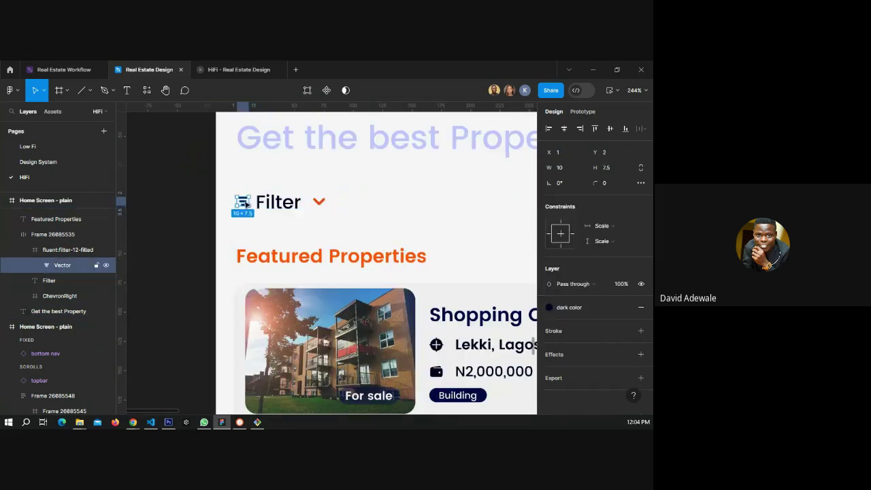
pyautogui.keyDown('shift'); pyautogui.click(283, 214); pyautogui.keyUp('shift')
pyautogui.click(577, 373)
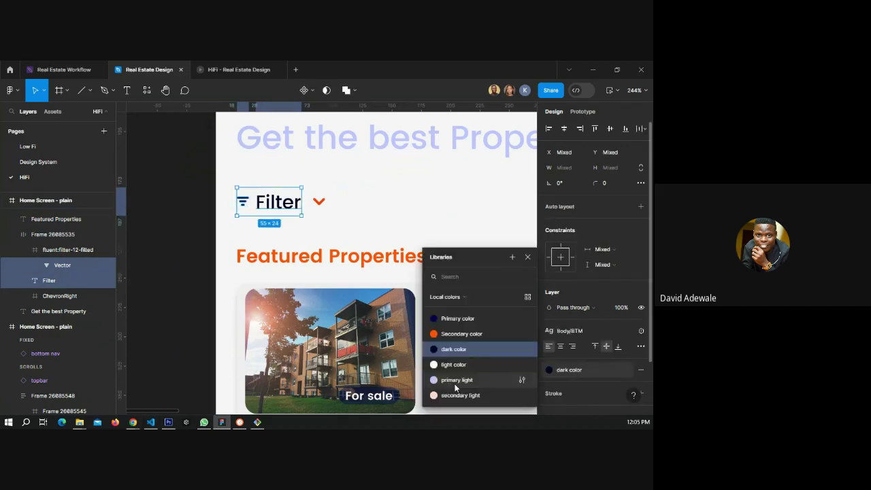
pyautogui.click(455, 380)
# Apply the primary light colour style to the HackCity logo text in the top bar.
pyautogui.scroll(3, 350, 218)
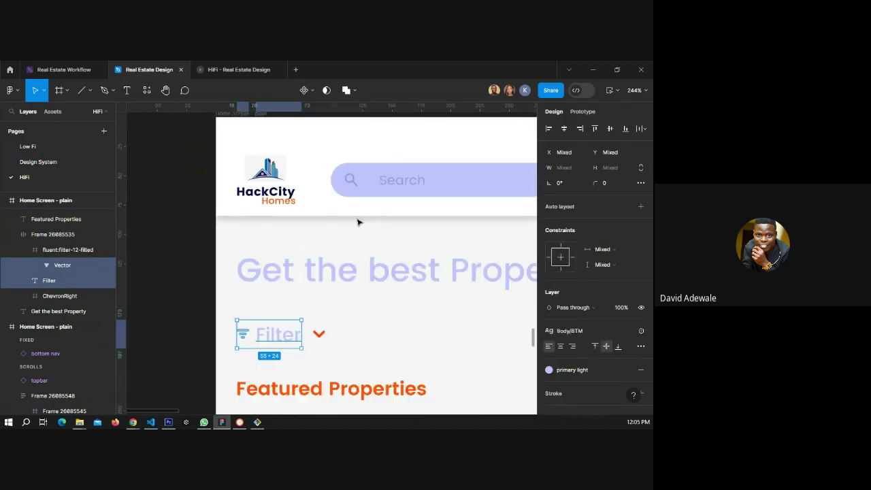
pyautogui.click(318, 214)
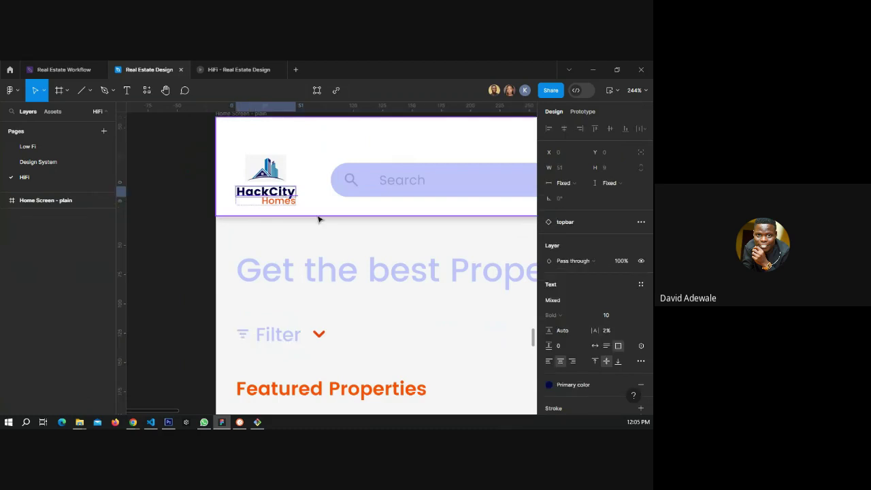
pyautogui.click(571, 385)
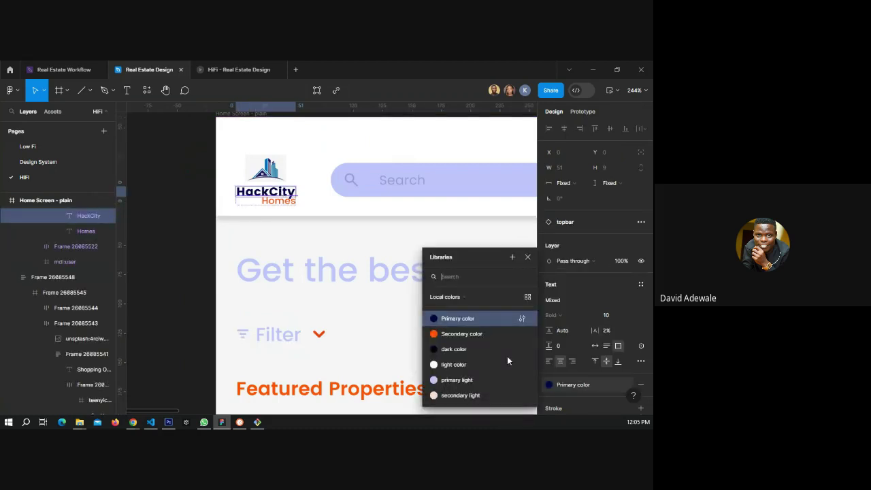
pyautogui.click(455, 379)
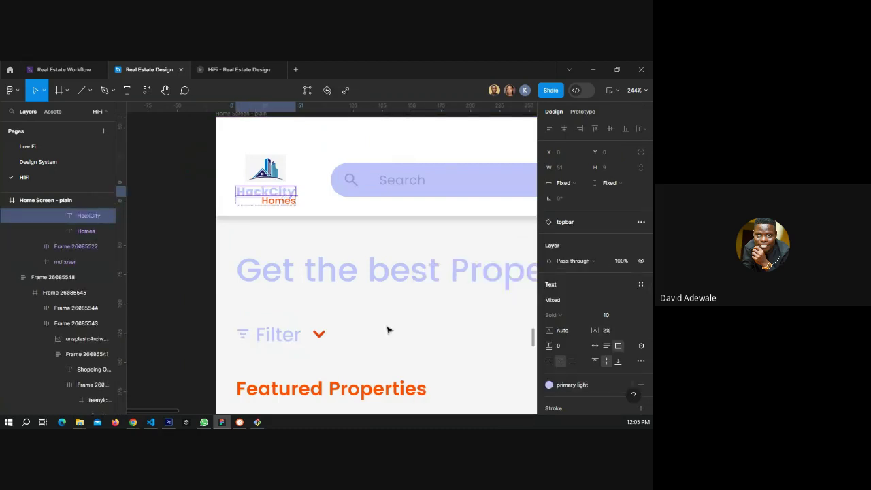
pyautogui.scroll(-2, 353, 300)
pyautogui.scroll(-5, 320, 270)
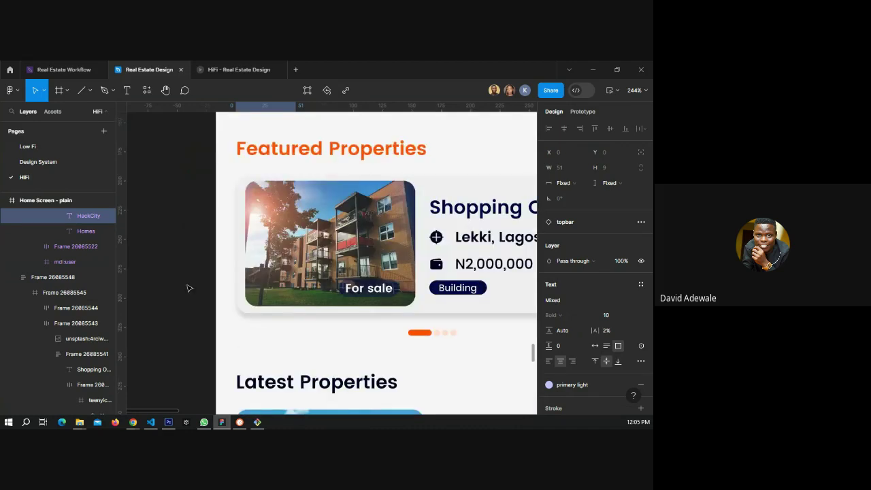
pyautogui.scroll(-2, 189, 288)
# Make the Shopping Complex card's title, Lekki, Lagos, N2,000,000 price and Building badge primary light.
pyautogui.click(464, 233)
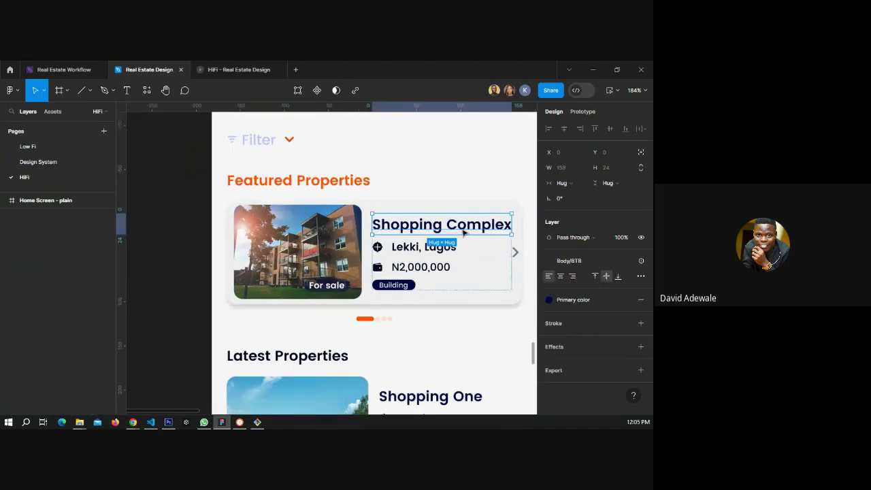
pyautogui.keyDown('shift'); pyautogui.click(428, 250); pyautogui.keyUp('shift')
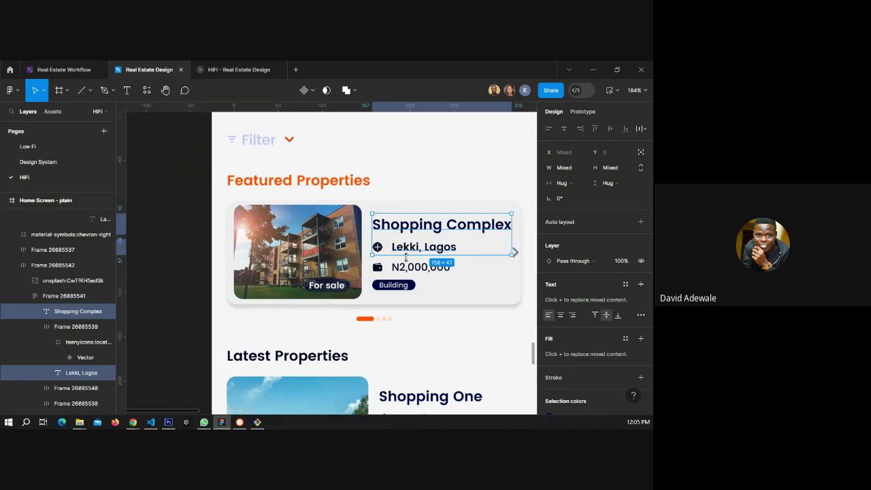
pyautogui.keyDown('shift'); pyautogui.click(407, 267); pyautogui.keyUp('shift')
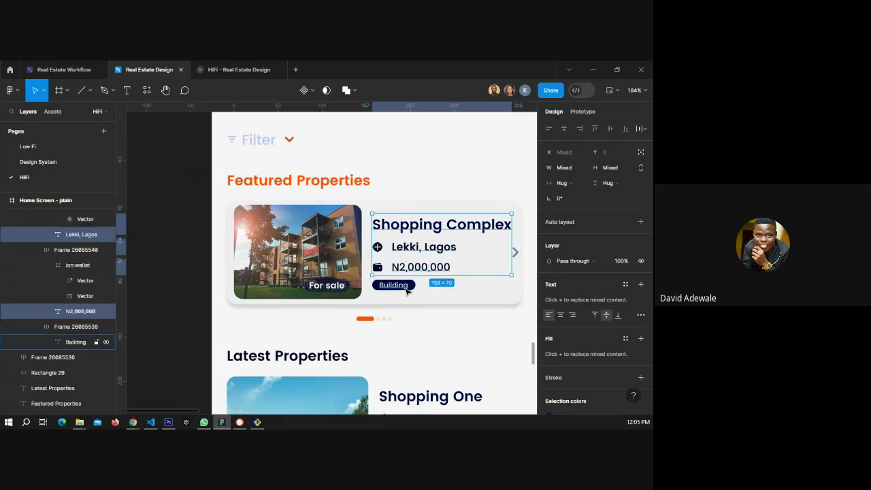
pyautogui.scroll(-3, 560, 349)
pyautogui.click(573, 333)
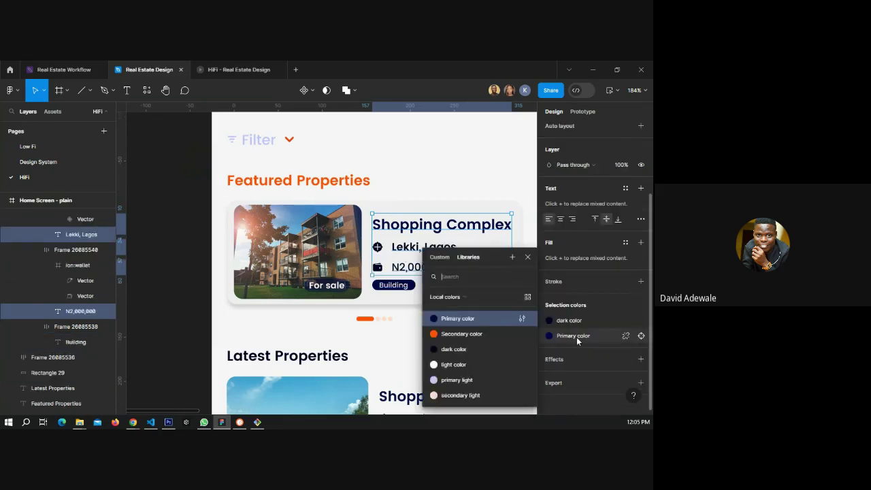
pyautogui.click(485, 378)
pyautogui.click(570, 326)
pyautogui.click(476, 378)
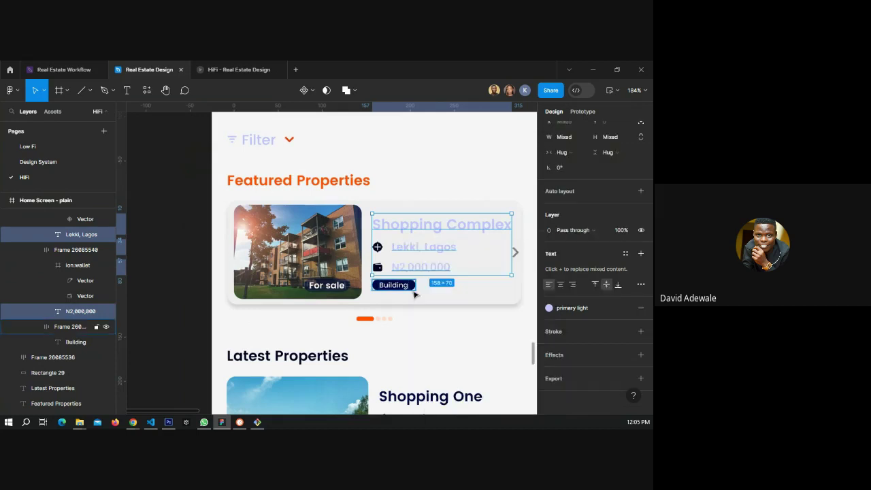
pyautogui.click(411, 289)
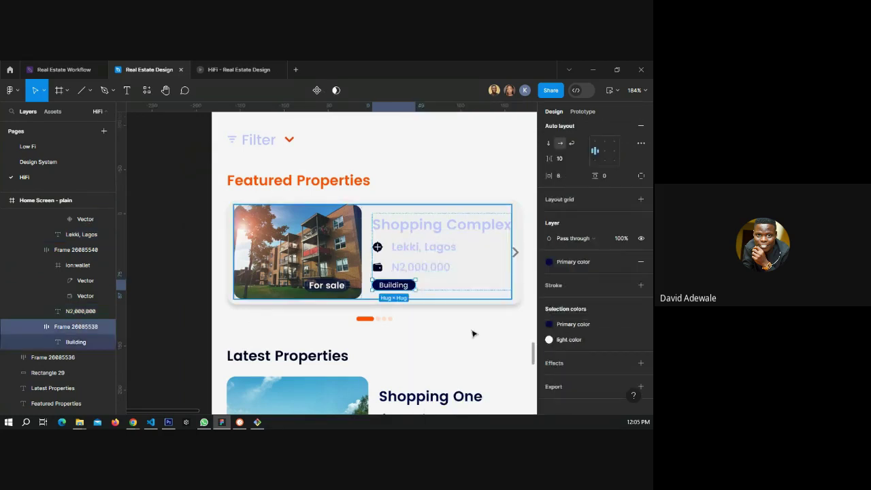
pyautogui.click(573, 324)
pyautogui.click(483, 379)
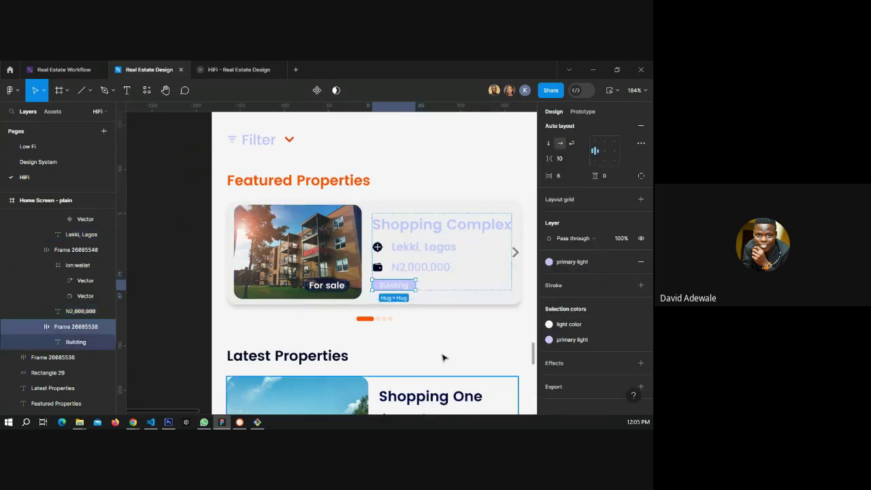
# Recolour the Latest Properties heading and Shopping One title, location and price to primary light.
pyautogui.scroll(-4, 442, 357)
pyautogui.click(293, 202)
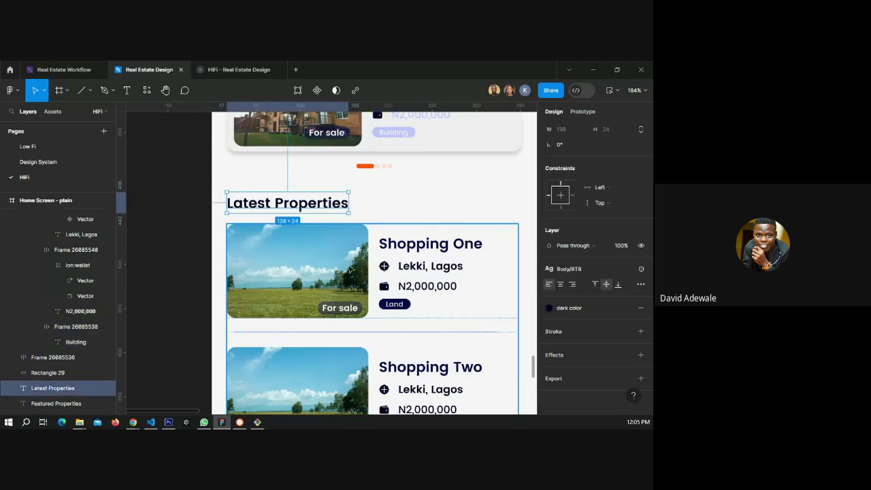
pyautogui.keyDown('shift'); pyautogui.click(417, 245); pyautogui.keyUp('shift')
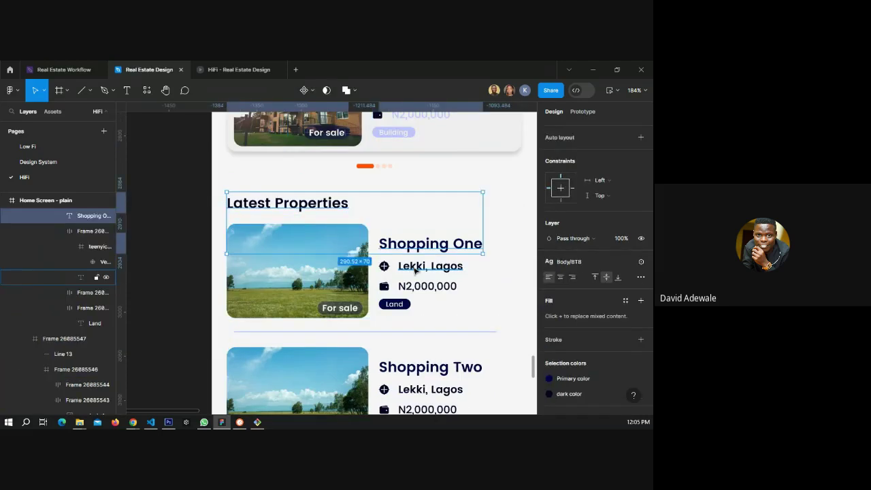
pyautogui.keyDown('shift'); pyautogui.click(417, 270); pyautogui.keyUp('shift')
pyautogui.keyDown('shift'); pyautogui.click(426, 286); pyautogui.keyUp('shift')
pyautogui.click(564, 392)
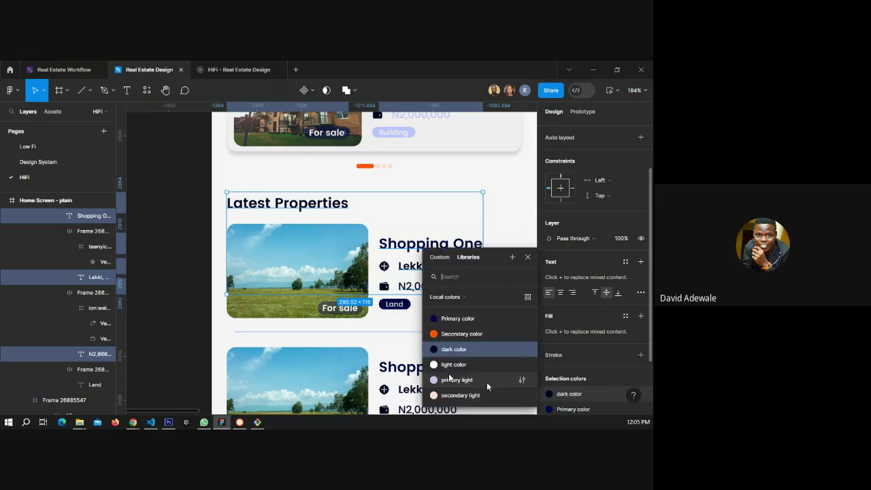
pyautogui.click(486, 381)
# Apply the dark color fill style to the duplicate home screen frame's background.
pyautogui.scroll(-1, 431, 282)
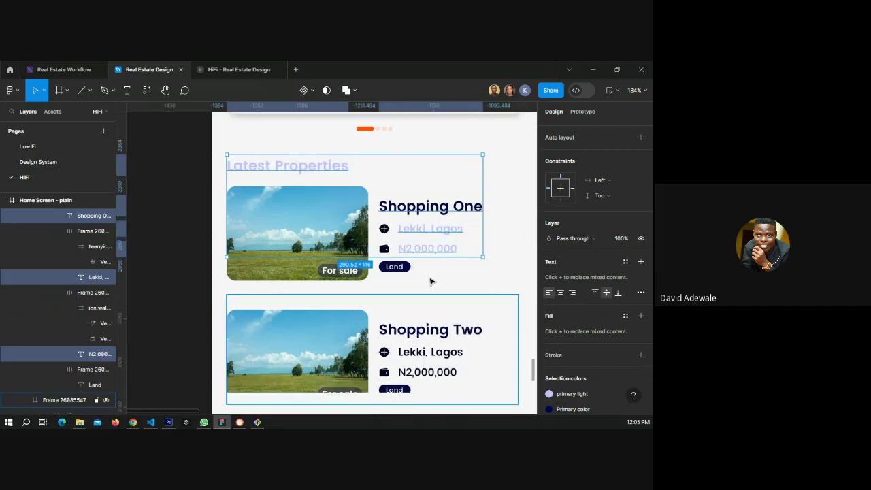
pyautogui.scroll(2, 431, 282)
pyautogui.hotkey('shift', '0')
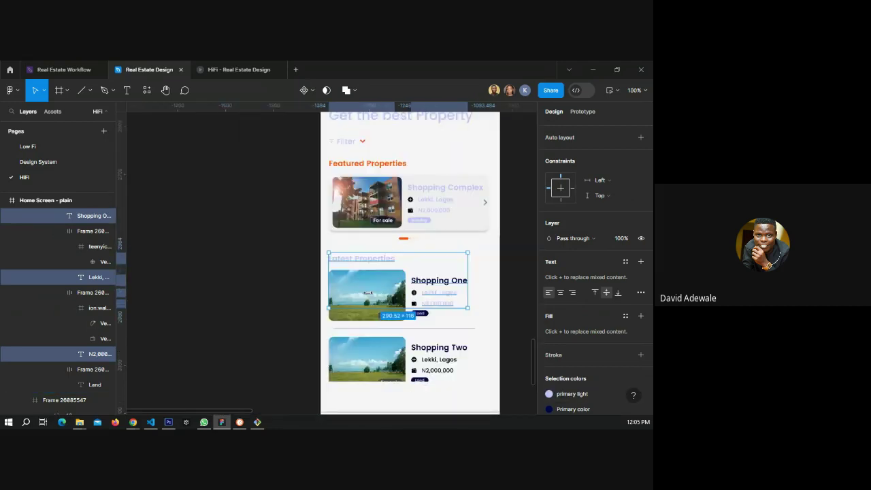
pyautogui.scroll(3, 367, 292)
pyautogui.click(350, 216)
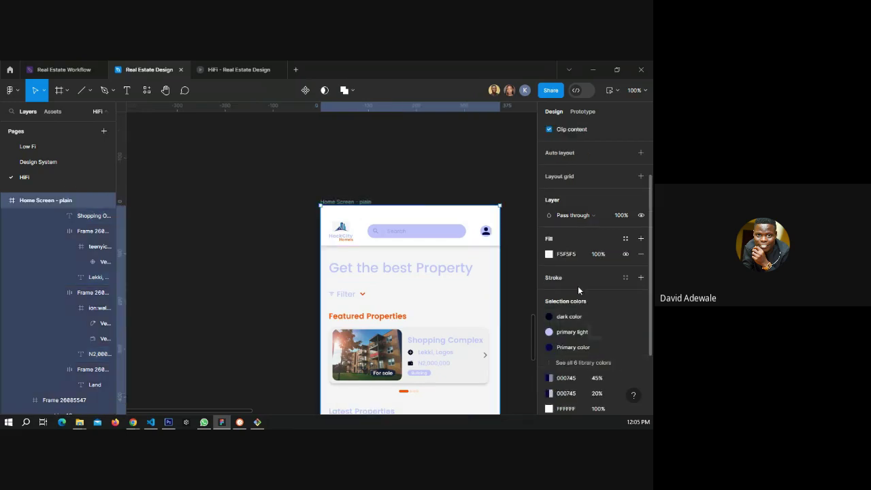
pyautogui.scroll(1, 578, 290)
pyautogui.click(625, 286)
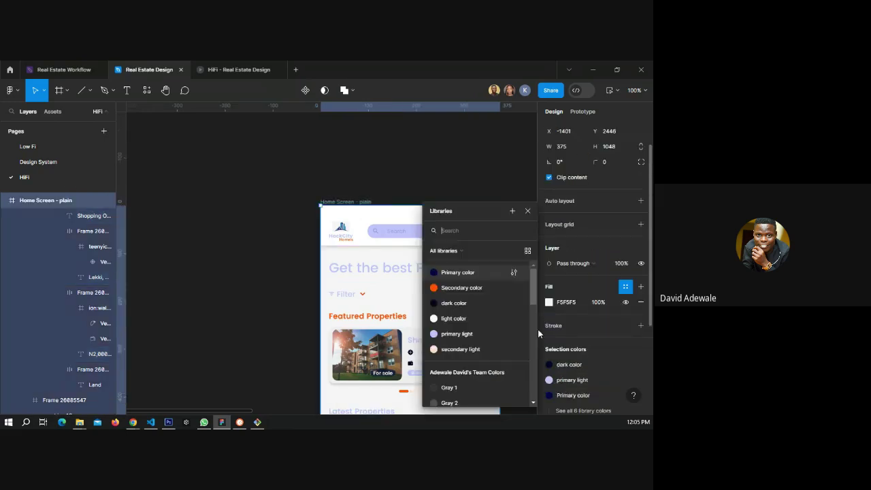
pyautogui.click(454, 303)
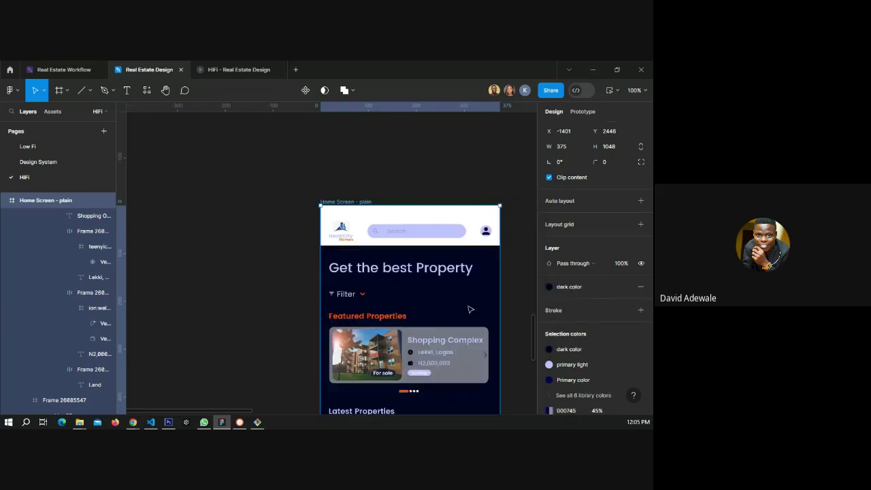
# Give the duplicate screen's top bar the dark color fill and bring the light screen into view.
pyautogui.click(504, 258)
pyautogui.click(494, 235)
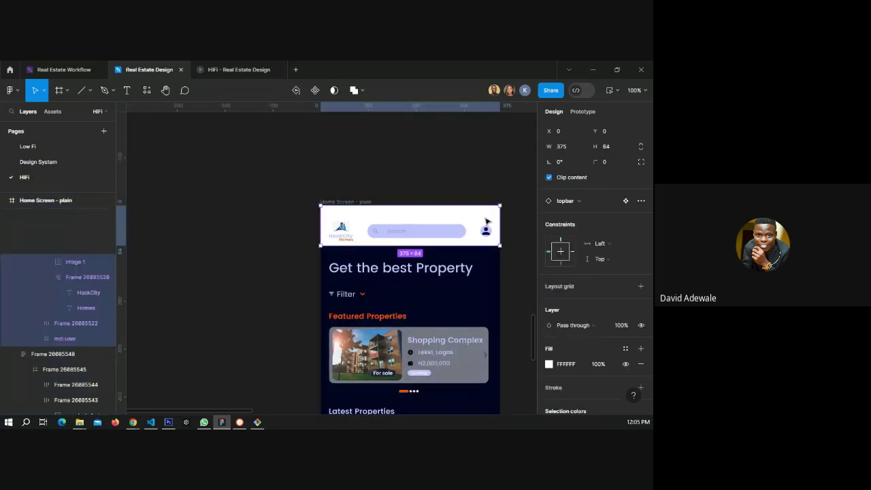
pyautogui.scroll(-1, 595, 321)
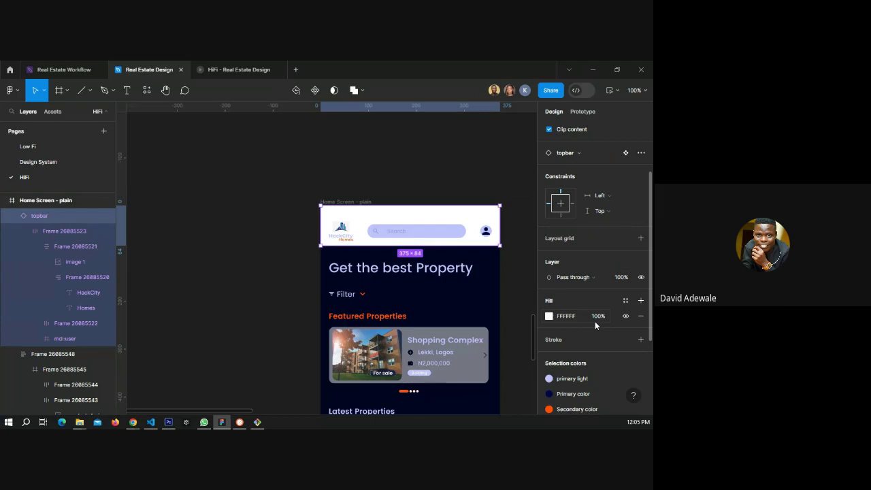
pyautogui.click(626, 300)
pyautogui.click(462, 301)
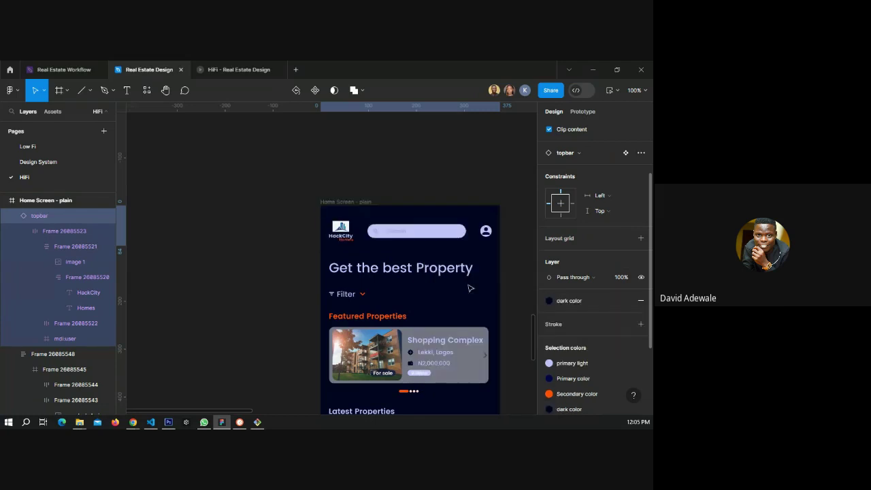
pyautogui.click(511, 231)
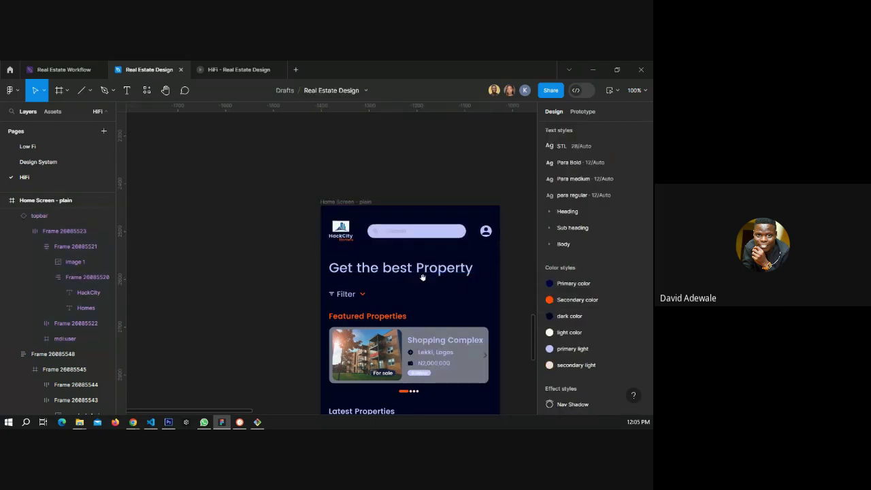
pyautogui.moveTo(422, 277); pyautogui.dragTo(261, 244)
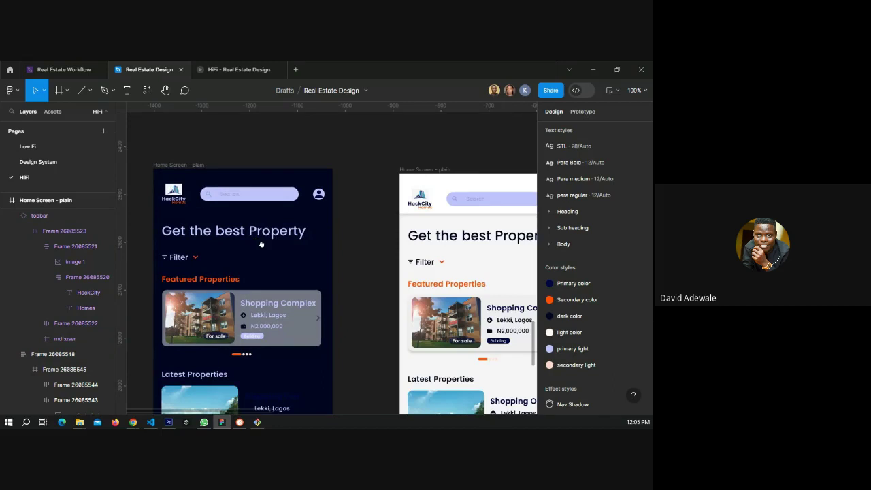
pyautogui.hscroll(3, 250, 228)
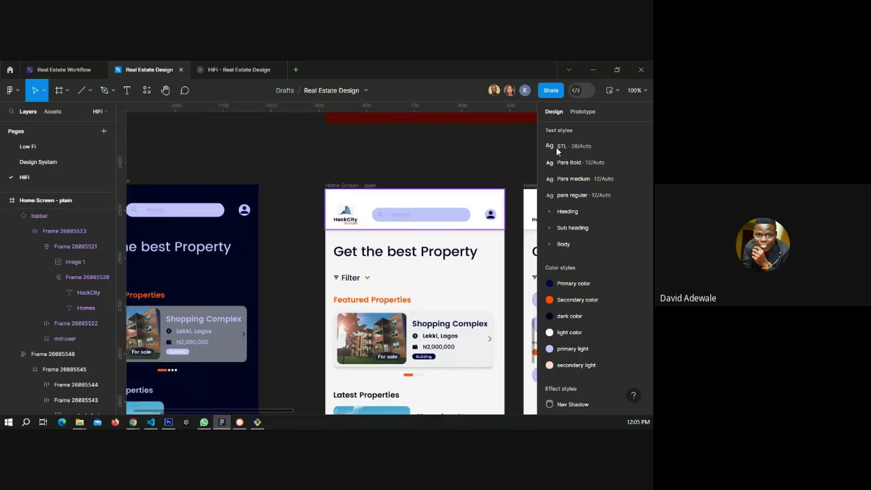
# Link the dark screen's user icon to the light home screen on tap with Smart animate, ease out, 800ms.
pyautogui.click(583, 110)
pyautogui.click(244, 213)
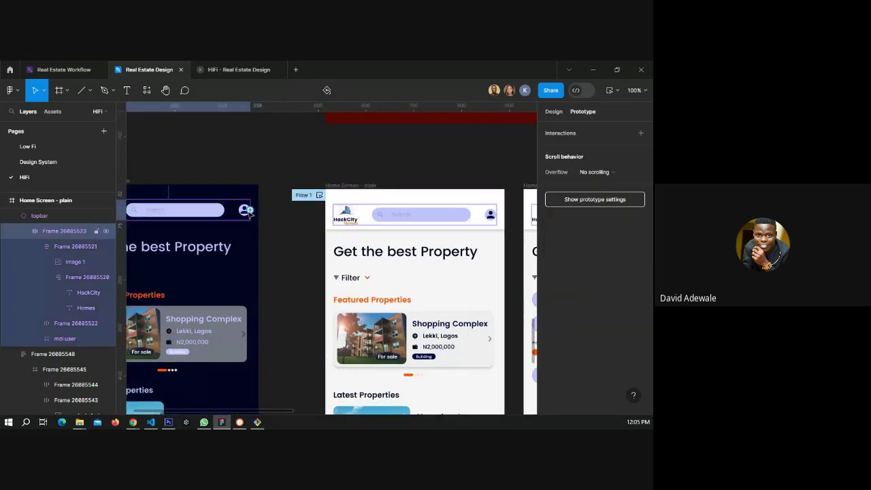
pyautogui.click(244, 212)
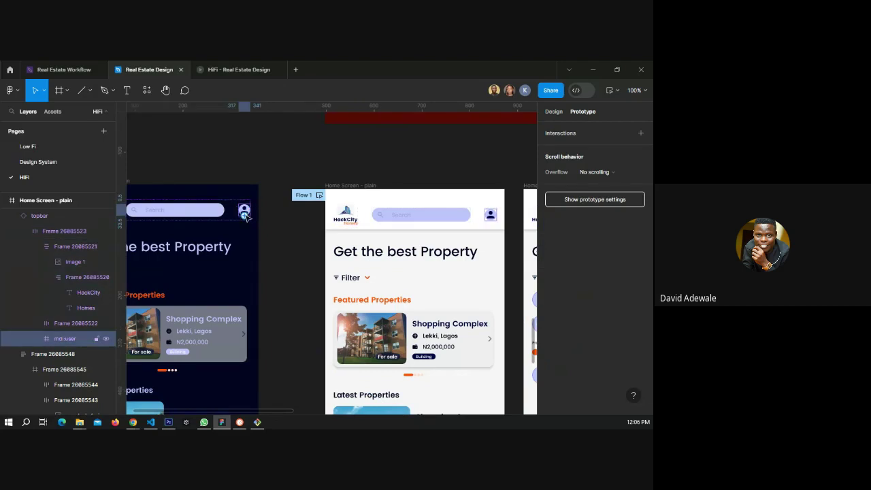
pyautogui.moveTo(244, 215); pyautogui.dragTo(342, 249)
pyautogui.scroll(-5, 341, 248)
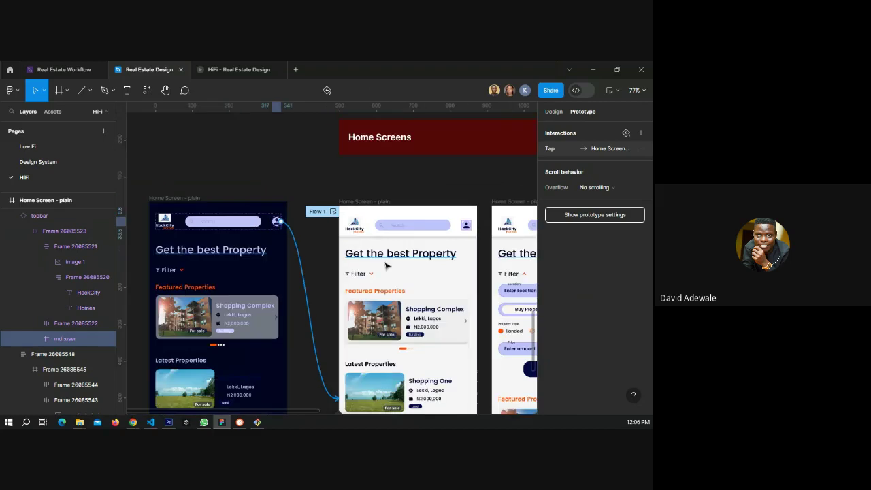
pyautogui.scroll(-3, 334, 335)
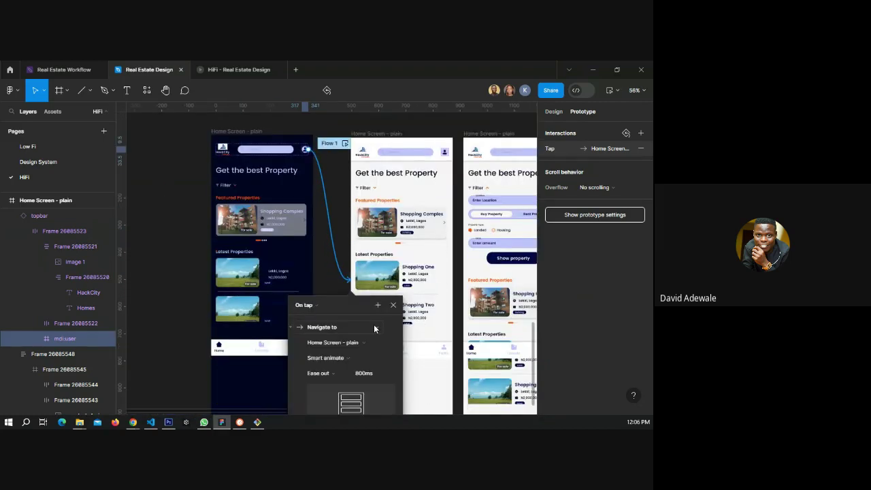
pyautogui.scroll(-2, 374, 328)
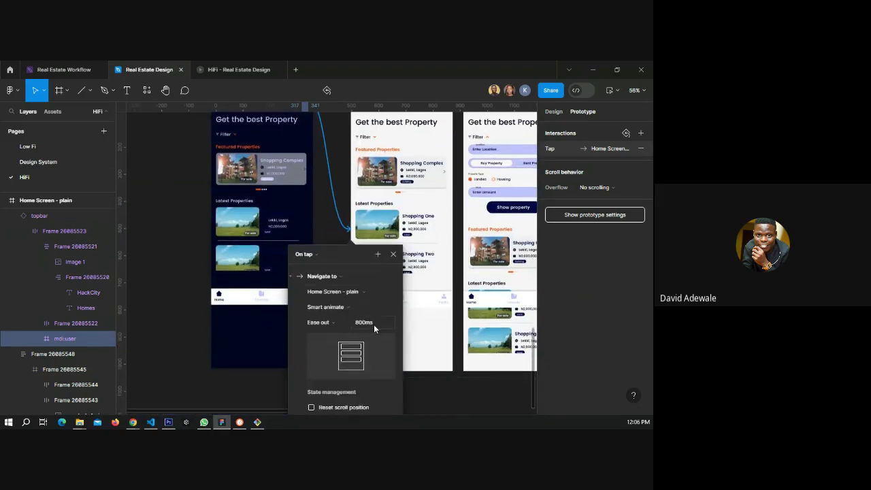
pyautogui.scroll(1, 420, 272)
pyautogui.scroll(3, 420, 272)
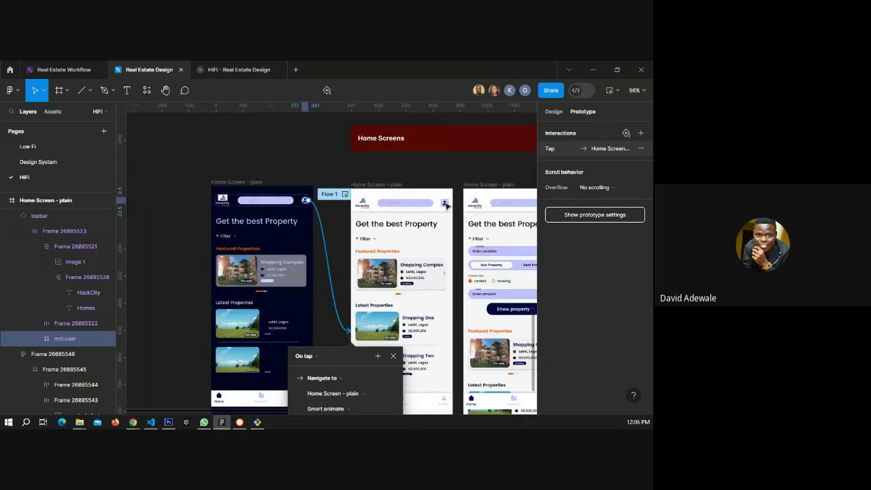
pyautogui.click(446, 206)
# Link the light screen's user icon back to the dark home screen on tap.
pyautogui.scroll(5, 446, 206)
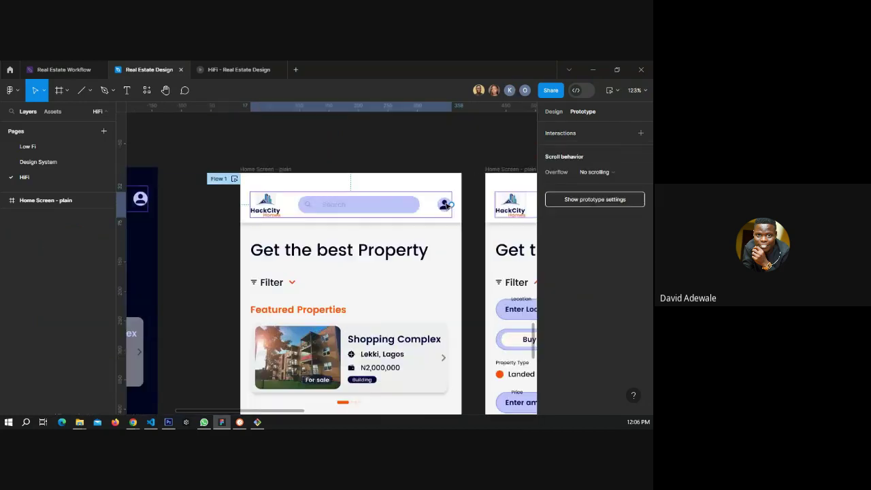
pyautogui.click(443, 206)
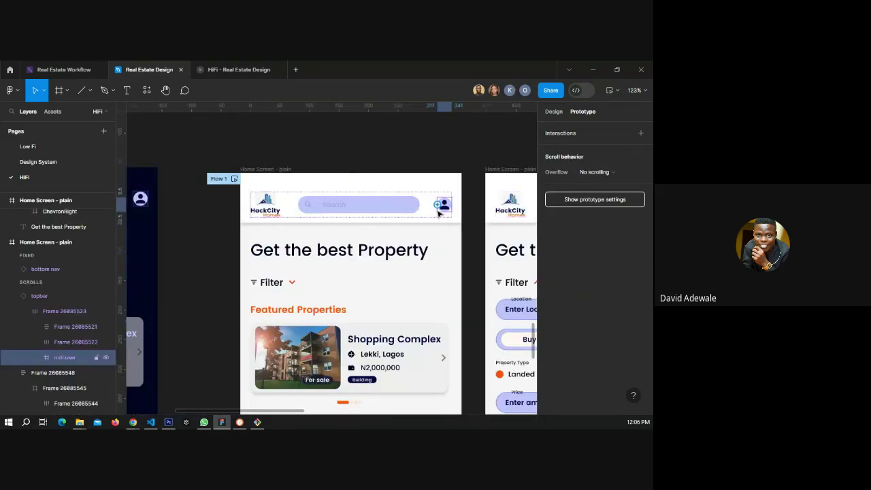
pyautogui.moveTo(437, 205); pyautogui.dragTo(156, 301)
pyautogui.scroll(-5, 390, 300)
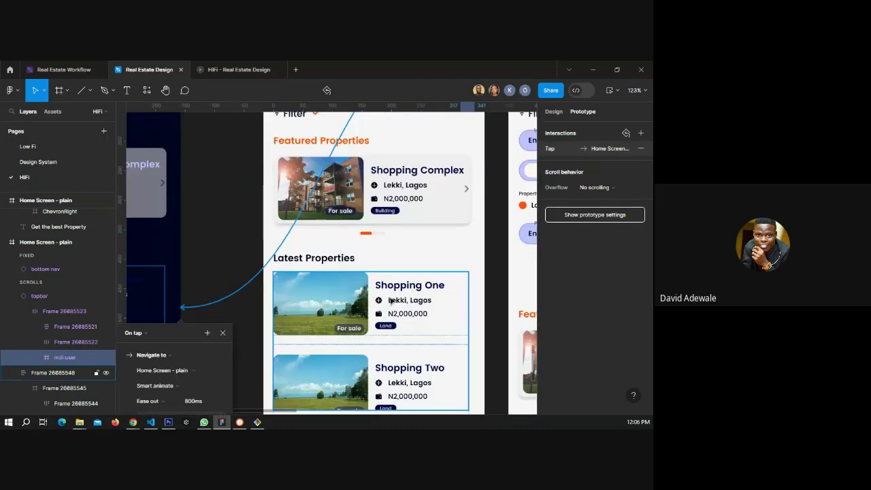
# Preview the prototype, tapping the user icon repeatedly to toggle between dark and light home screens.
pyautogui.click(238, 69)
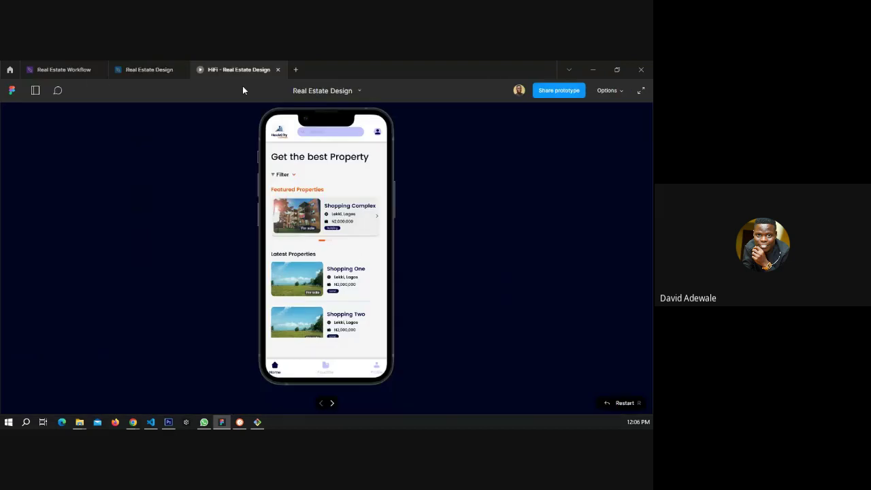
pyautogui.click(359, 177)
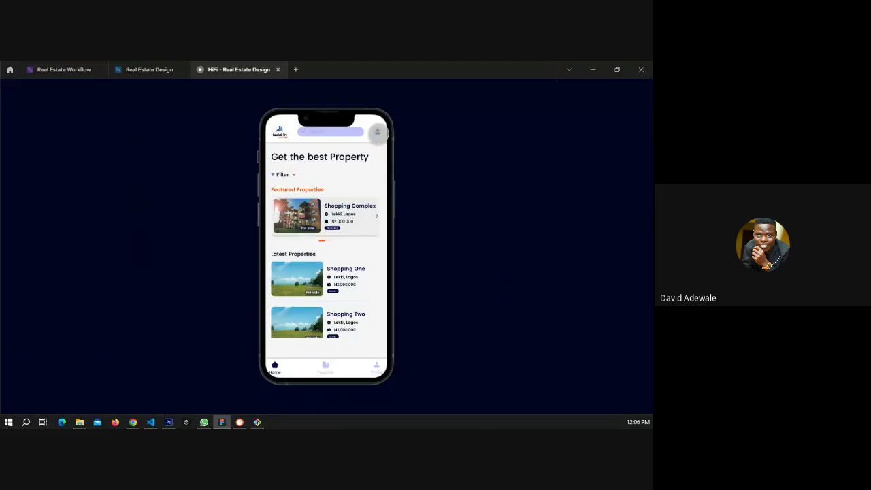
pyautogui.click(377, 132)
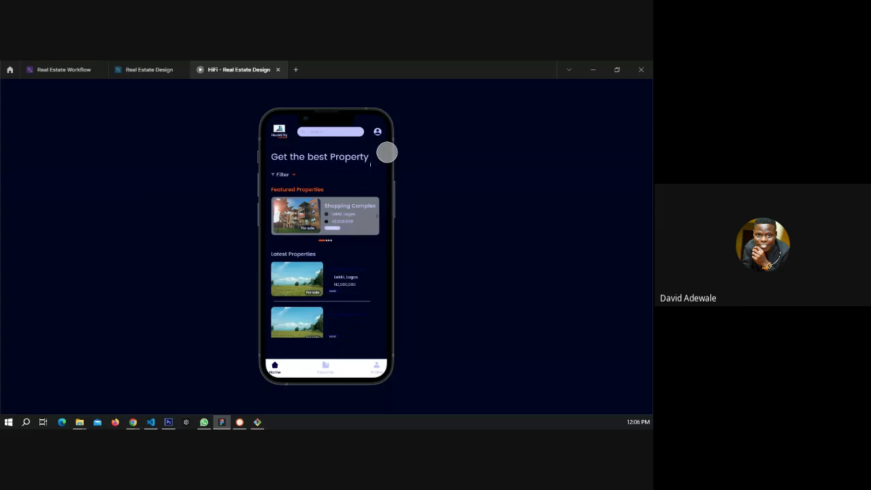
pyautogui.click(378, 132)
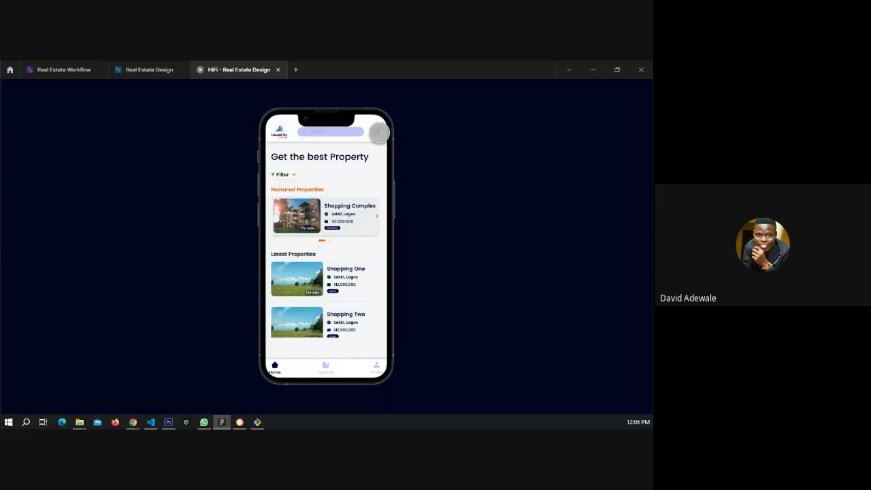
pyautogui.click(379, 132)
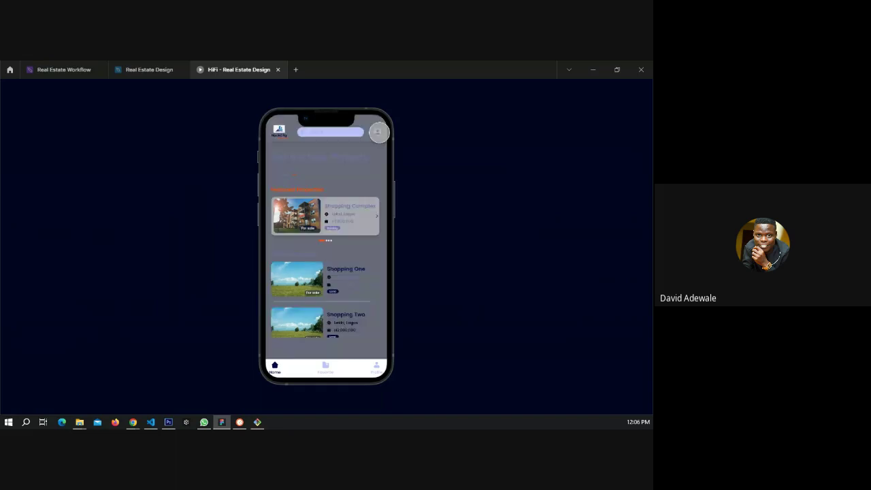
pyautogui.click(378, 132)
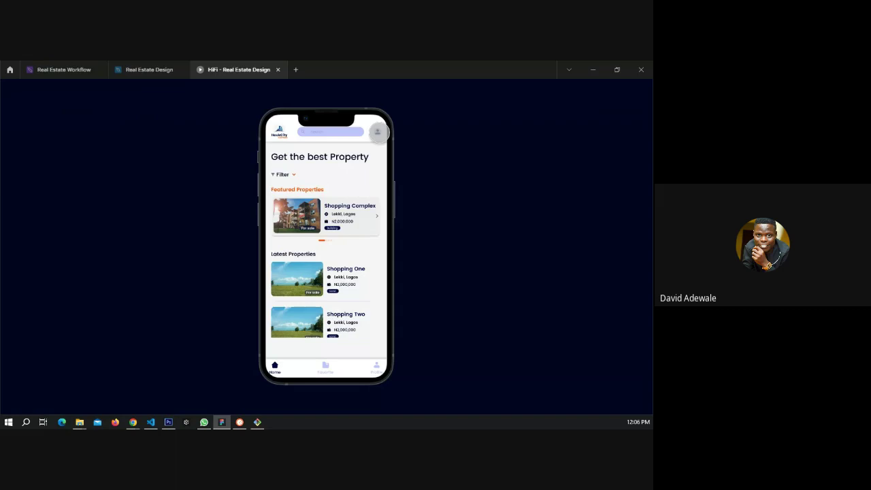
pyautogui.click(379, 132)
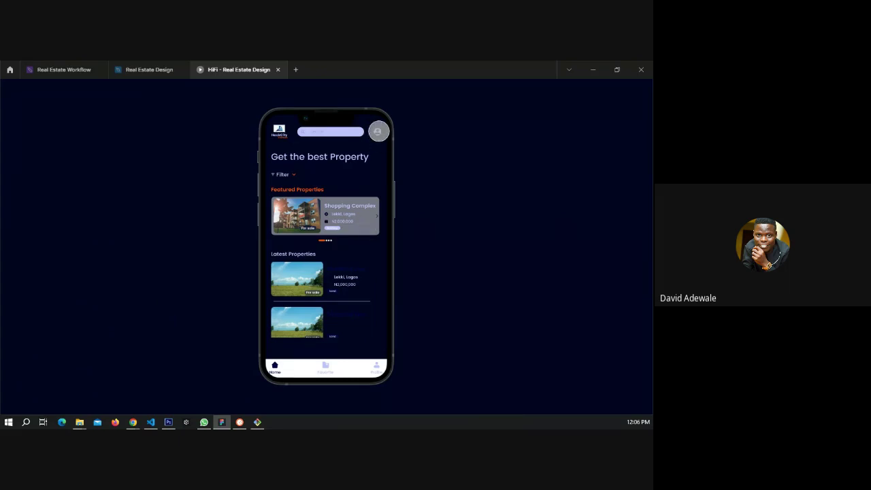
pyautogui.click(378, 132)
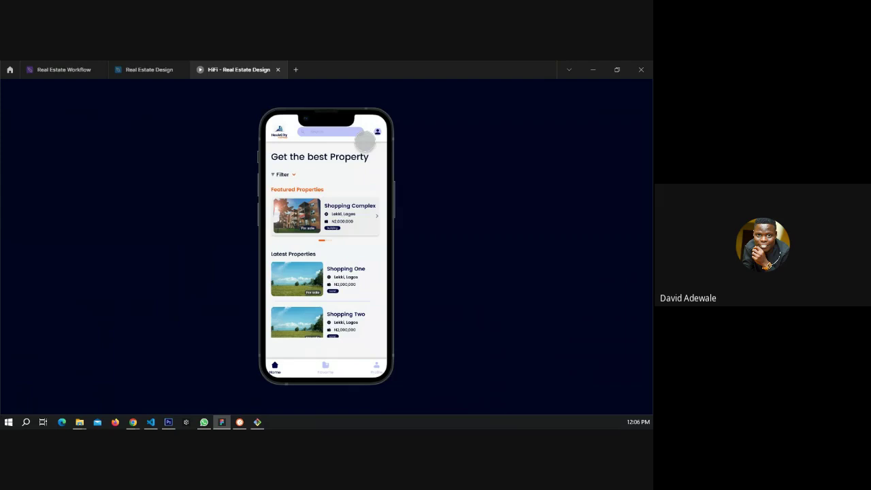
pyautogui.click(140, 68)
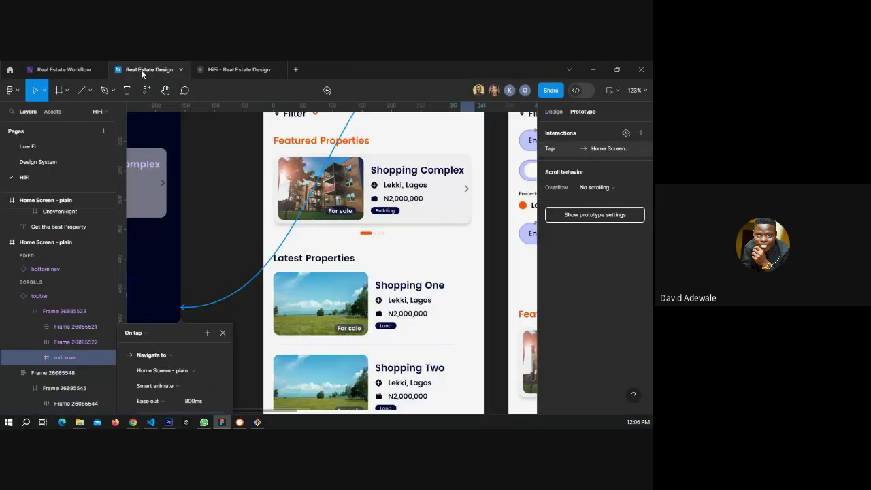
# Delete the tap interaction on the light screen's user icon and clear the selection.
pyautogui.click(222, 332)
pyautogui.click(248, 286)
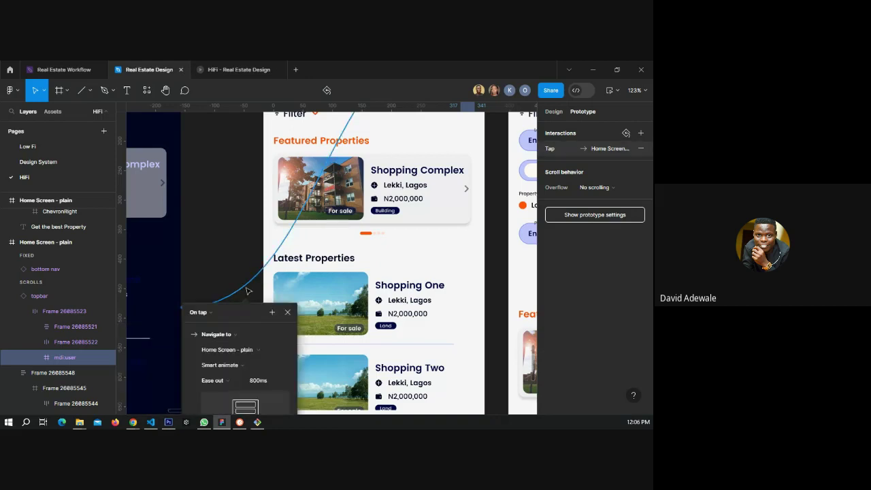
pyautogui.click(287, 312)
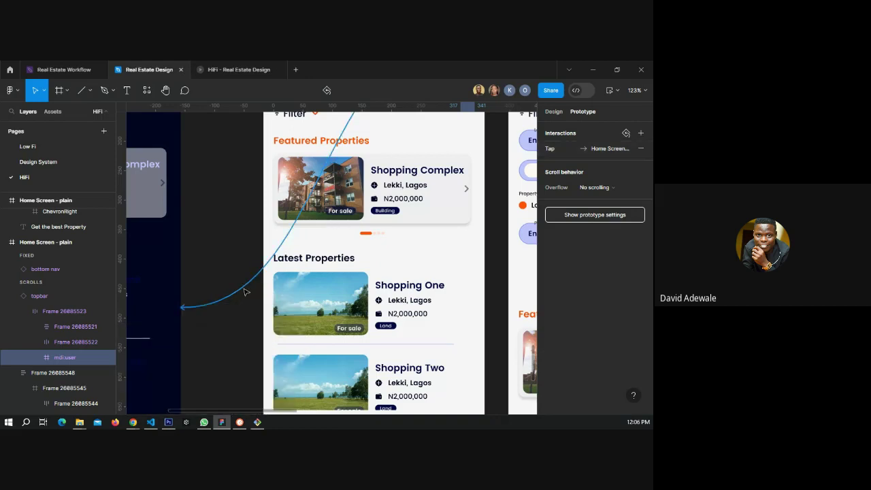
pyautogui.click(634, 147)
pyautogui.click(639, 147)
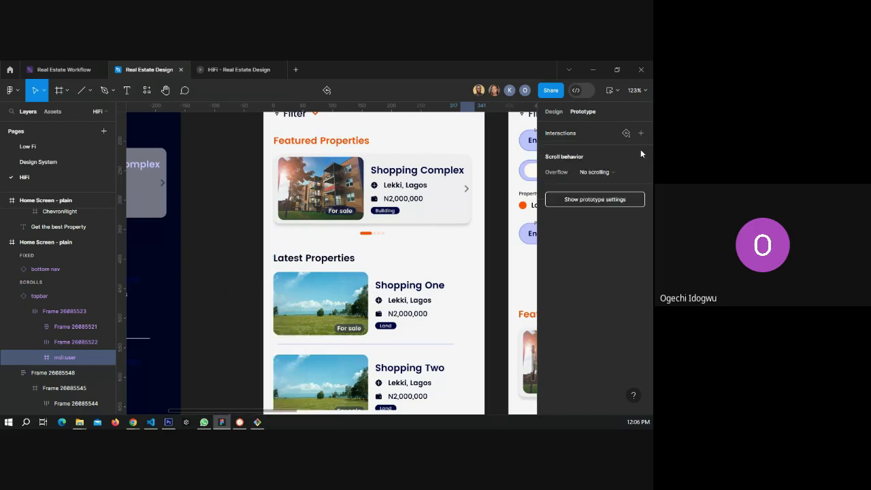
pyautogui.press('Escape')
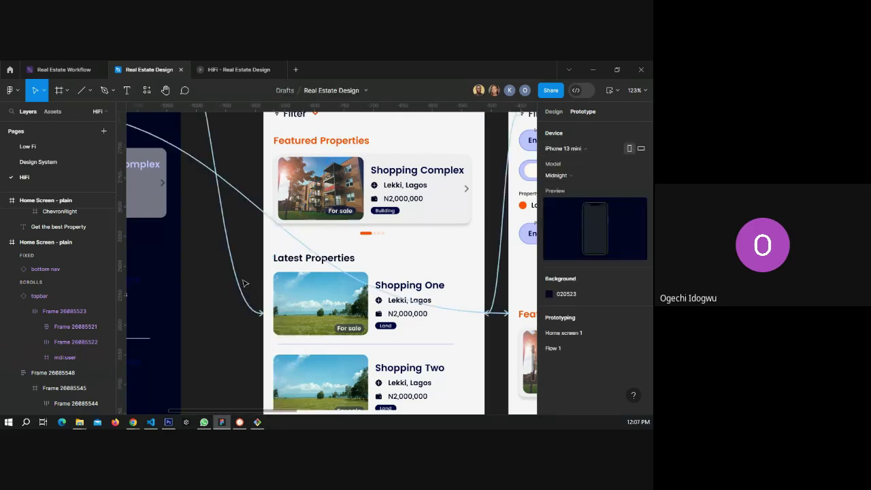